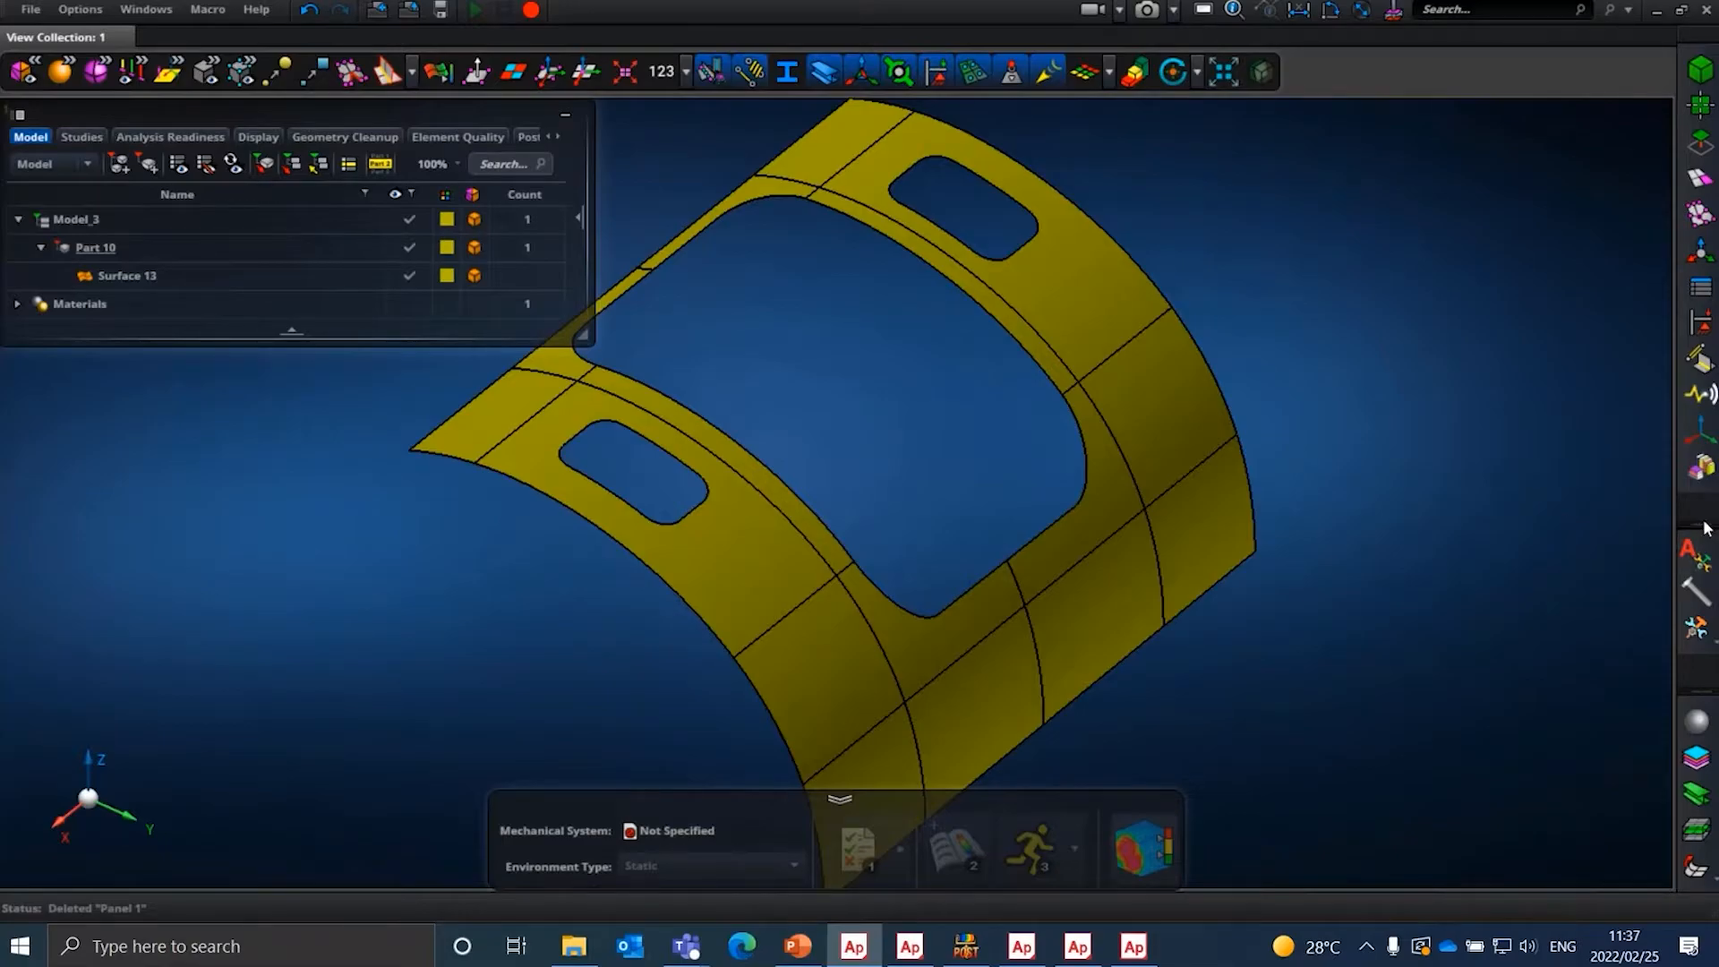
- Enlarge the custom tools section of the toolbar to expose all its palettes, and open the Attribution Utilities palette
drag(1706, 526, 1698, 432)
drag(1698, 594, 1698, 691)
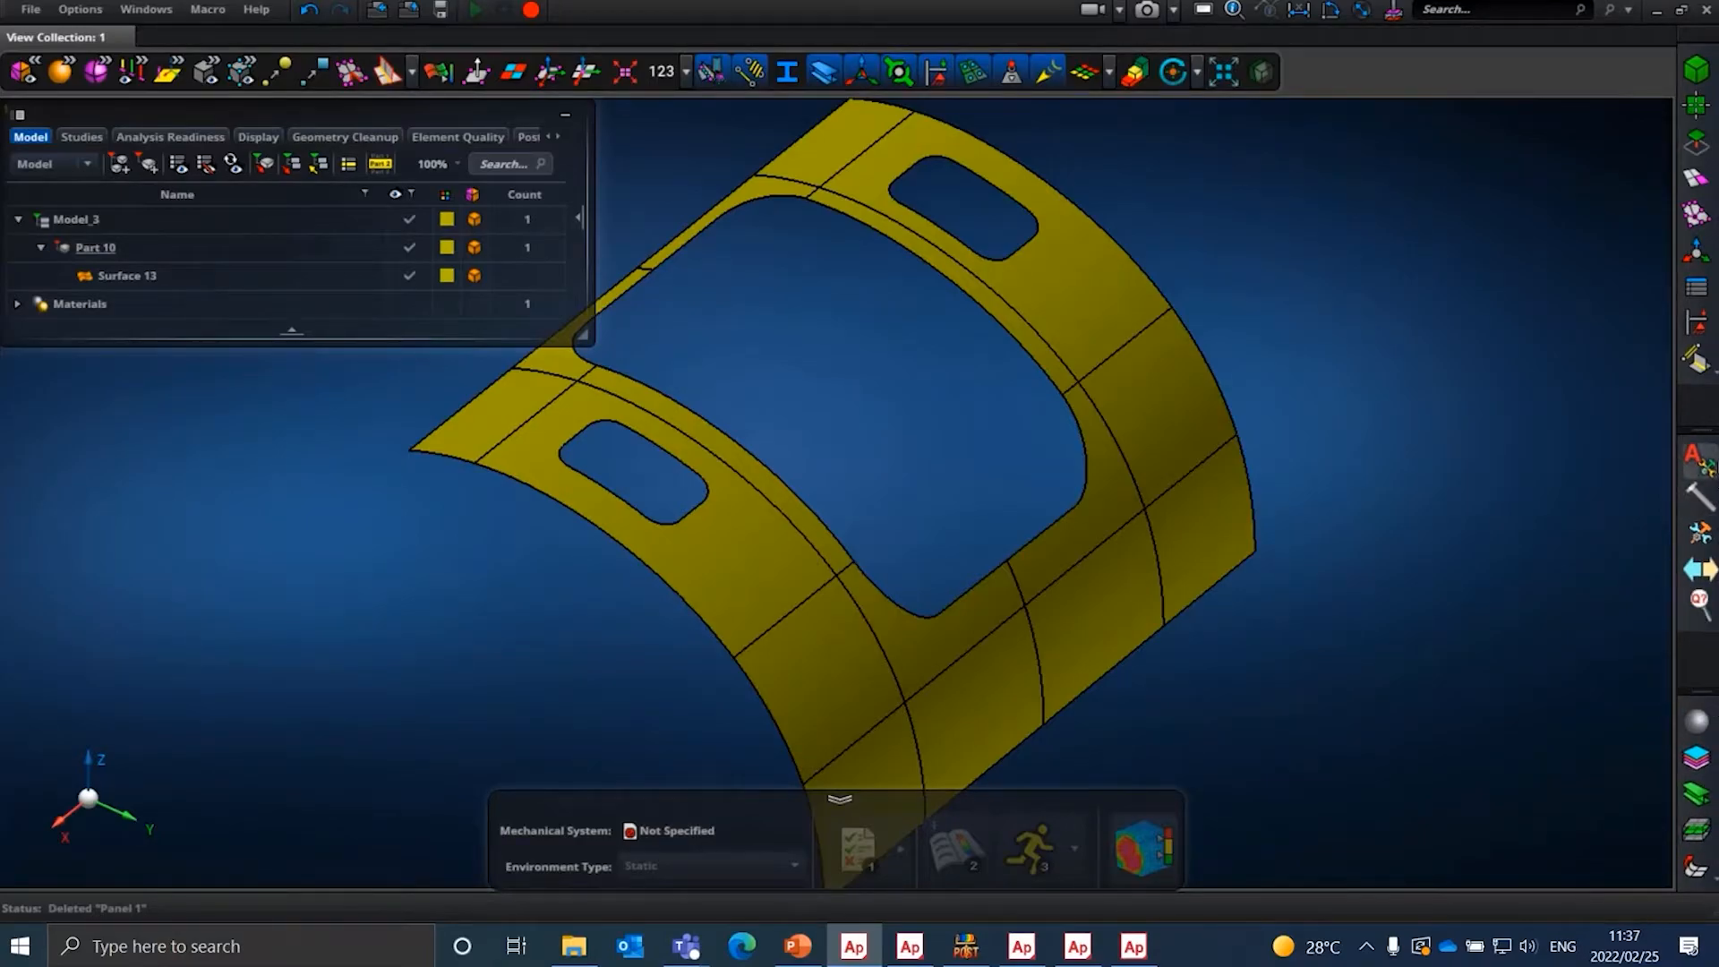
click(1707, 460)
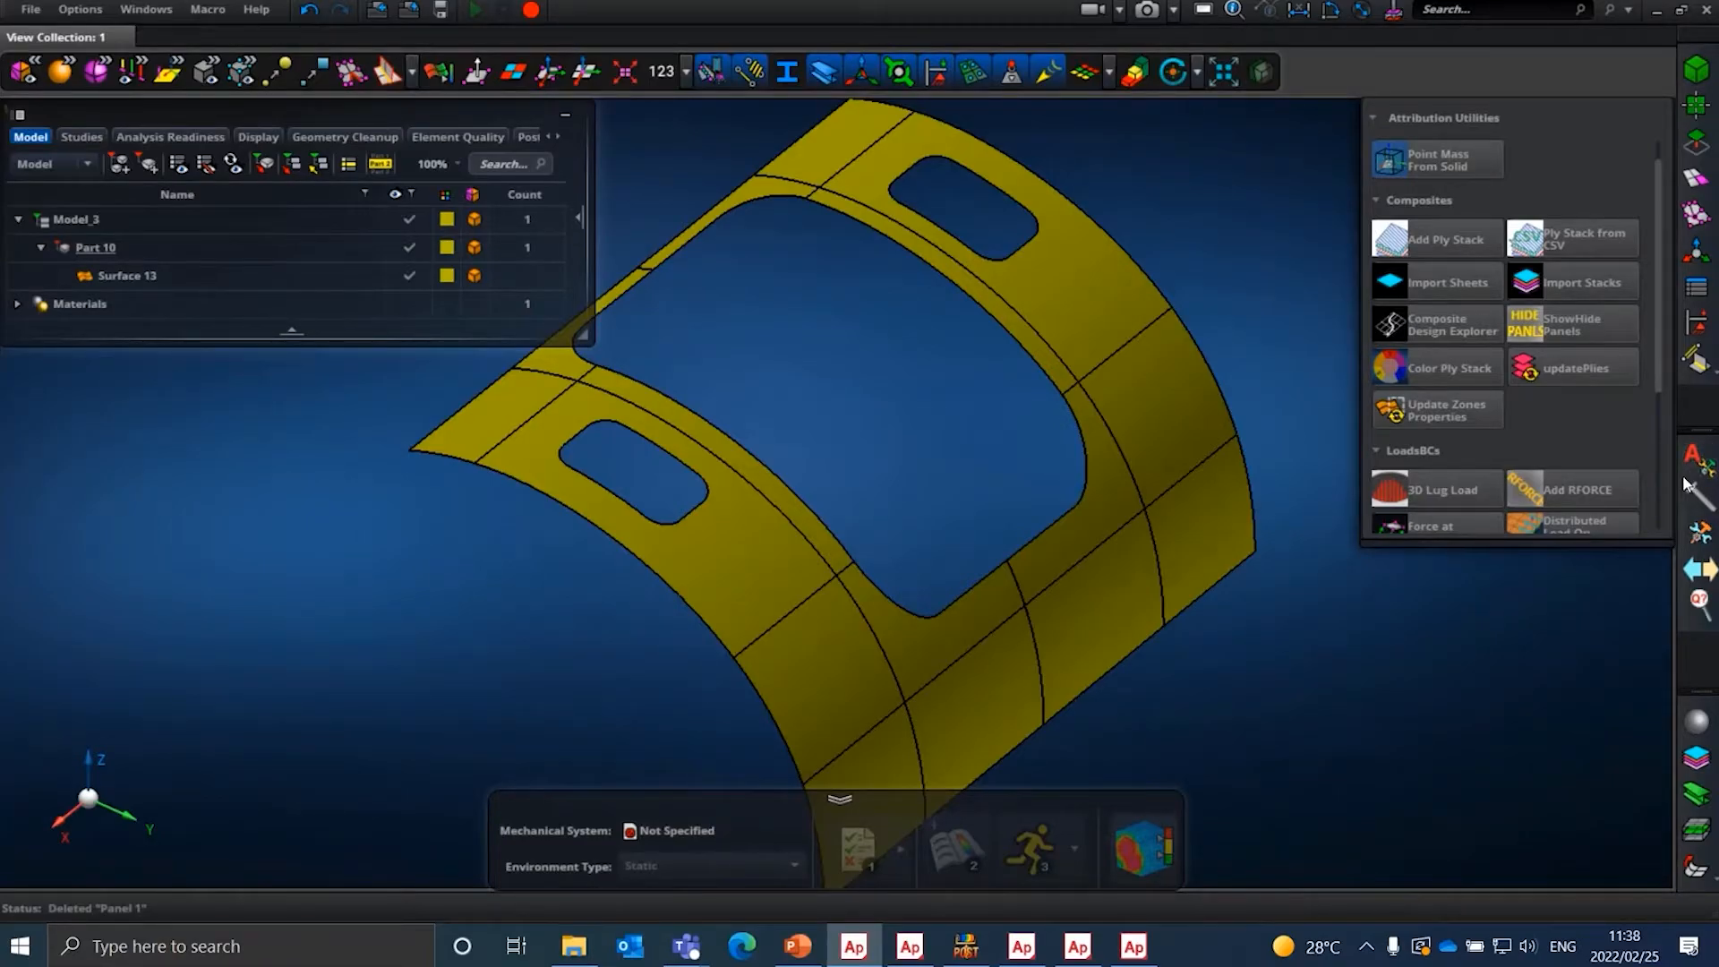
- Look through the Fastener Tools, Attribution Utilities and Query Tools palettes to see which utilities they offer
mouse_move(1685, 484)
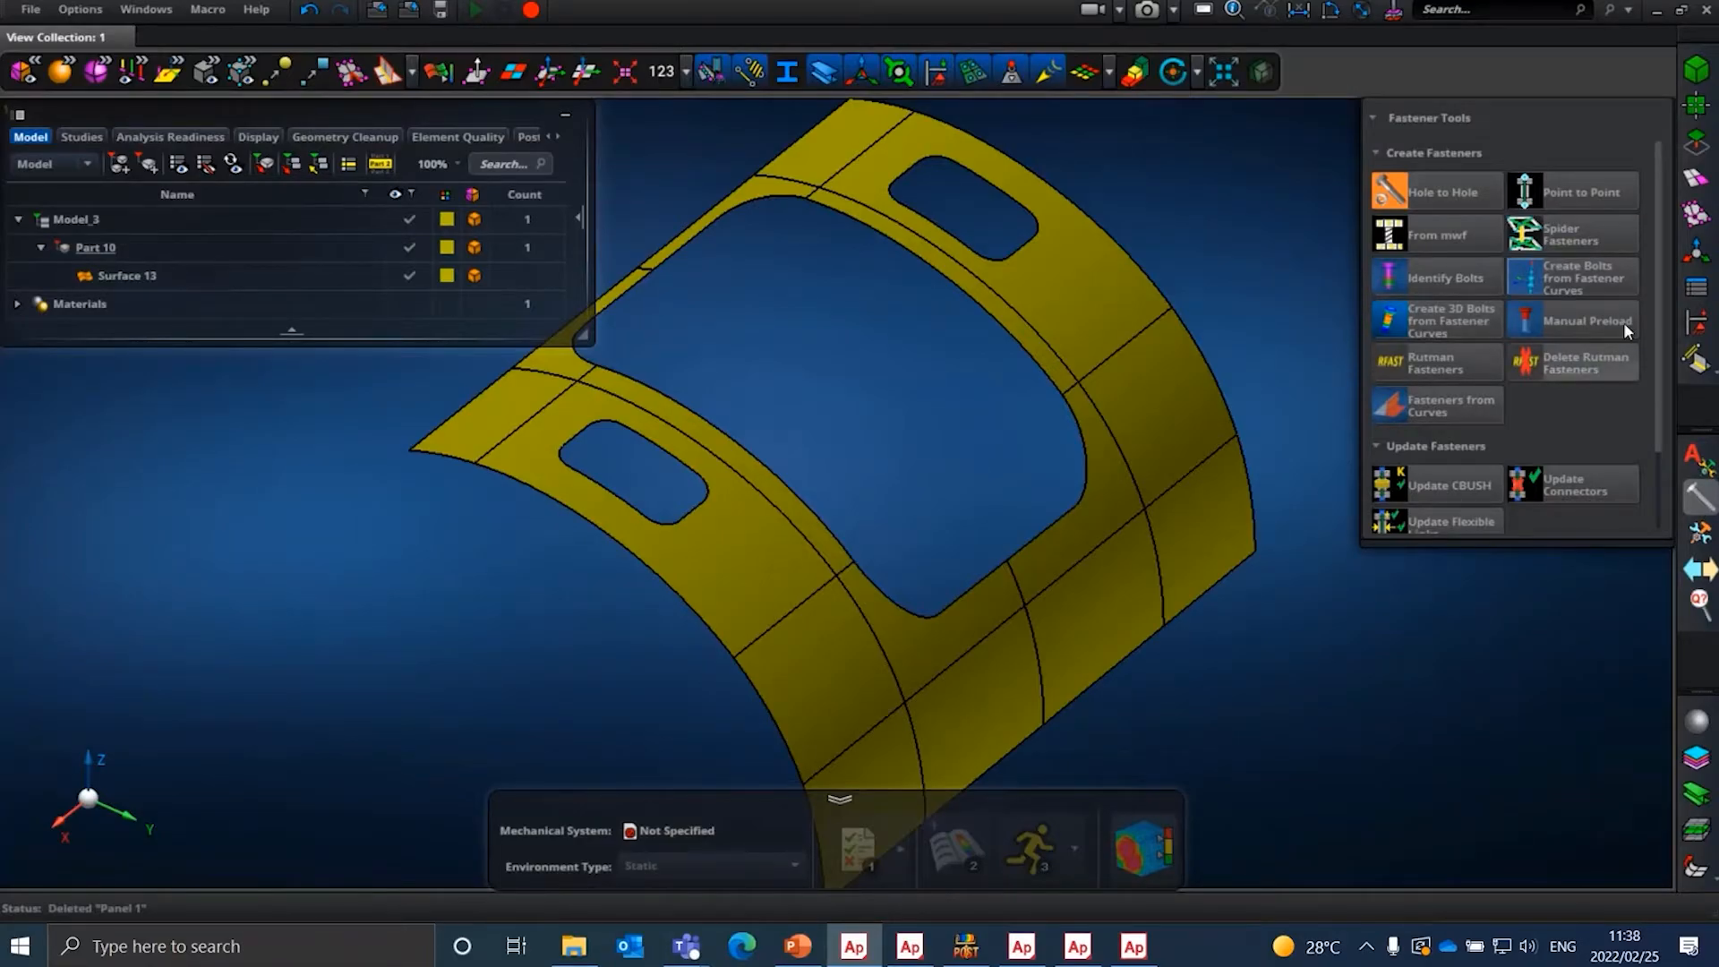
click(1569, 482)
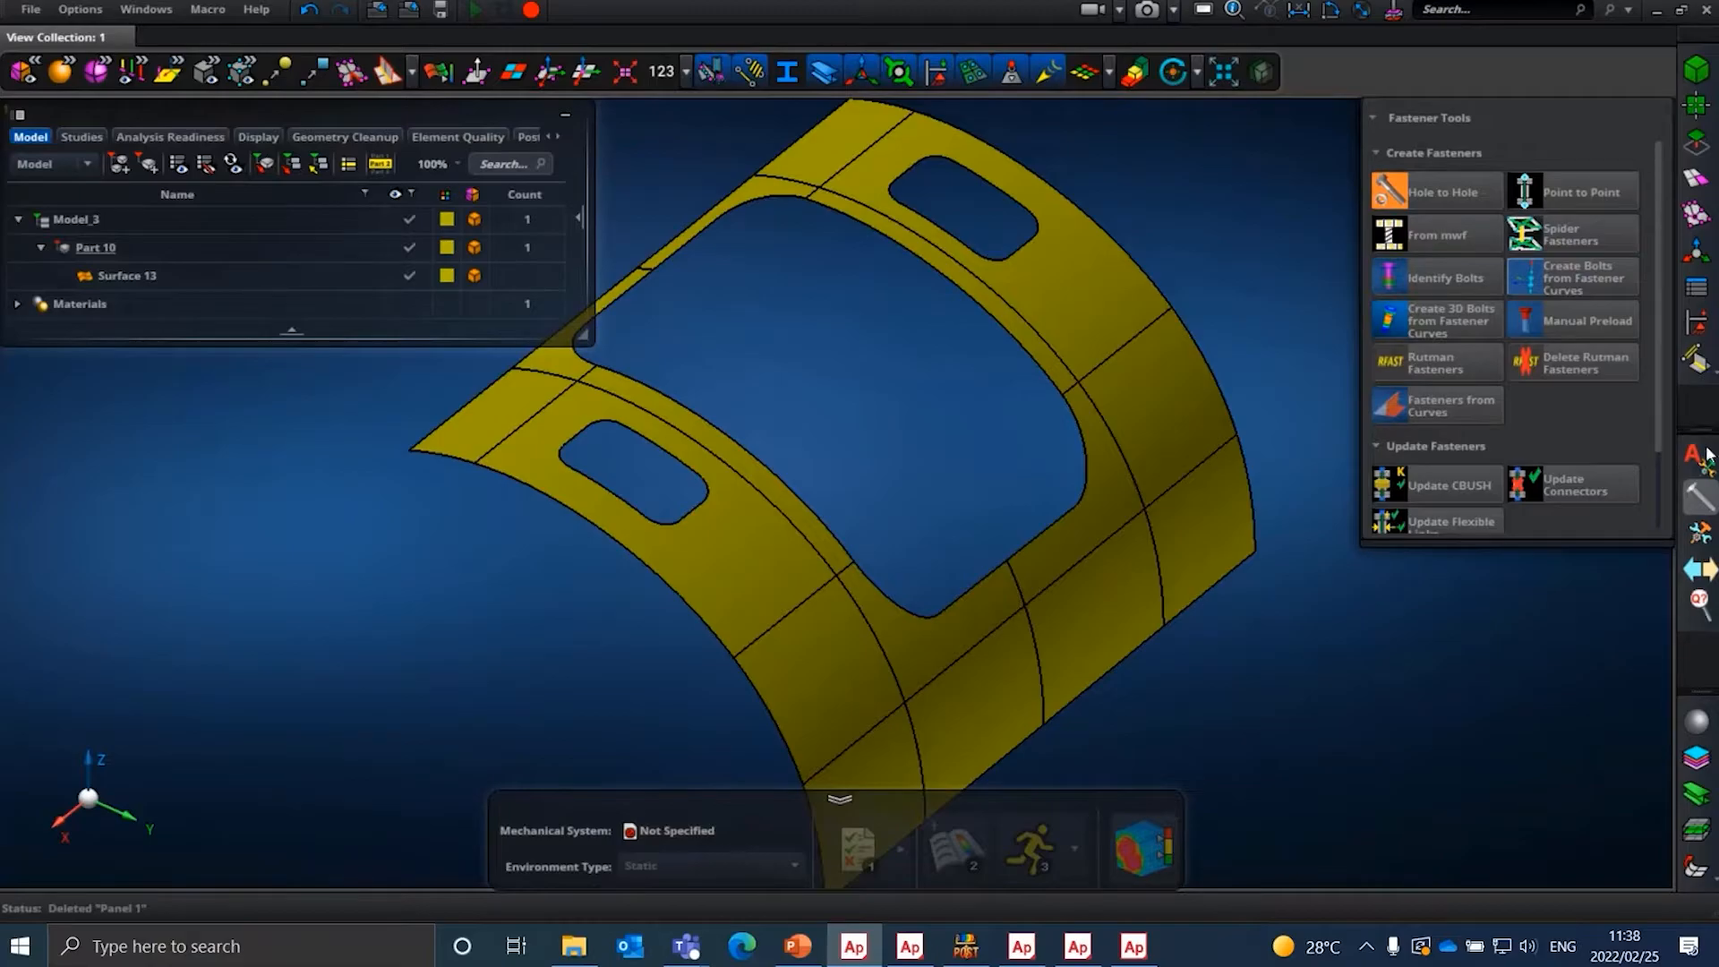
click(1704, 605)
click(1706, 467)
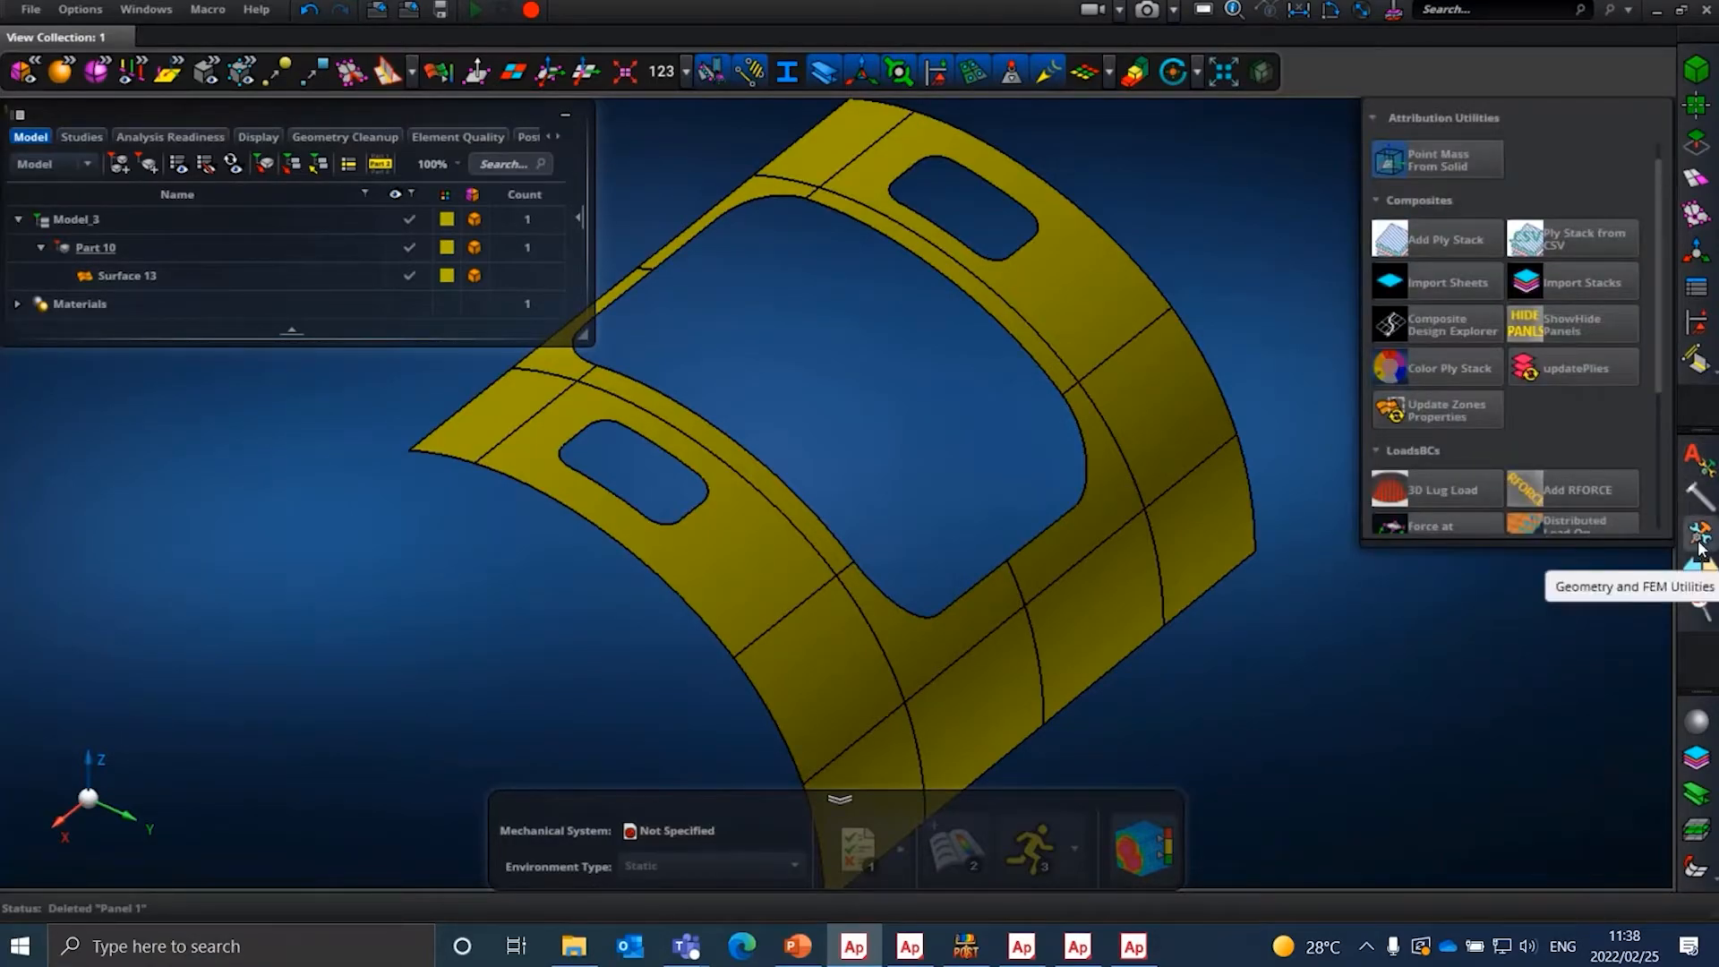
click(1701, 605)
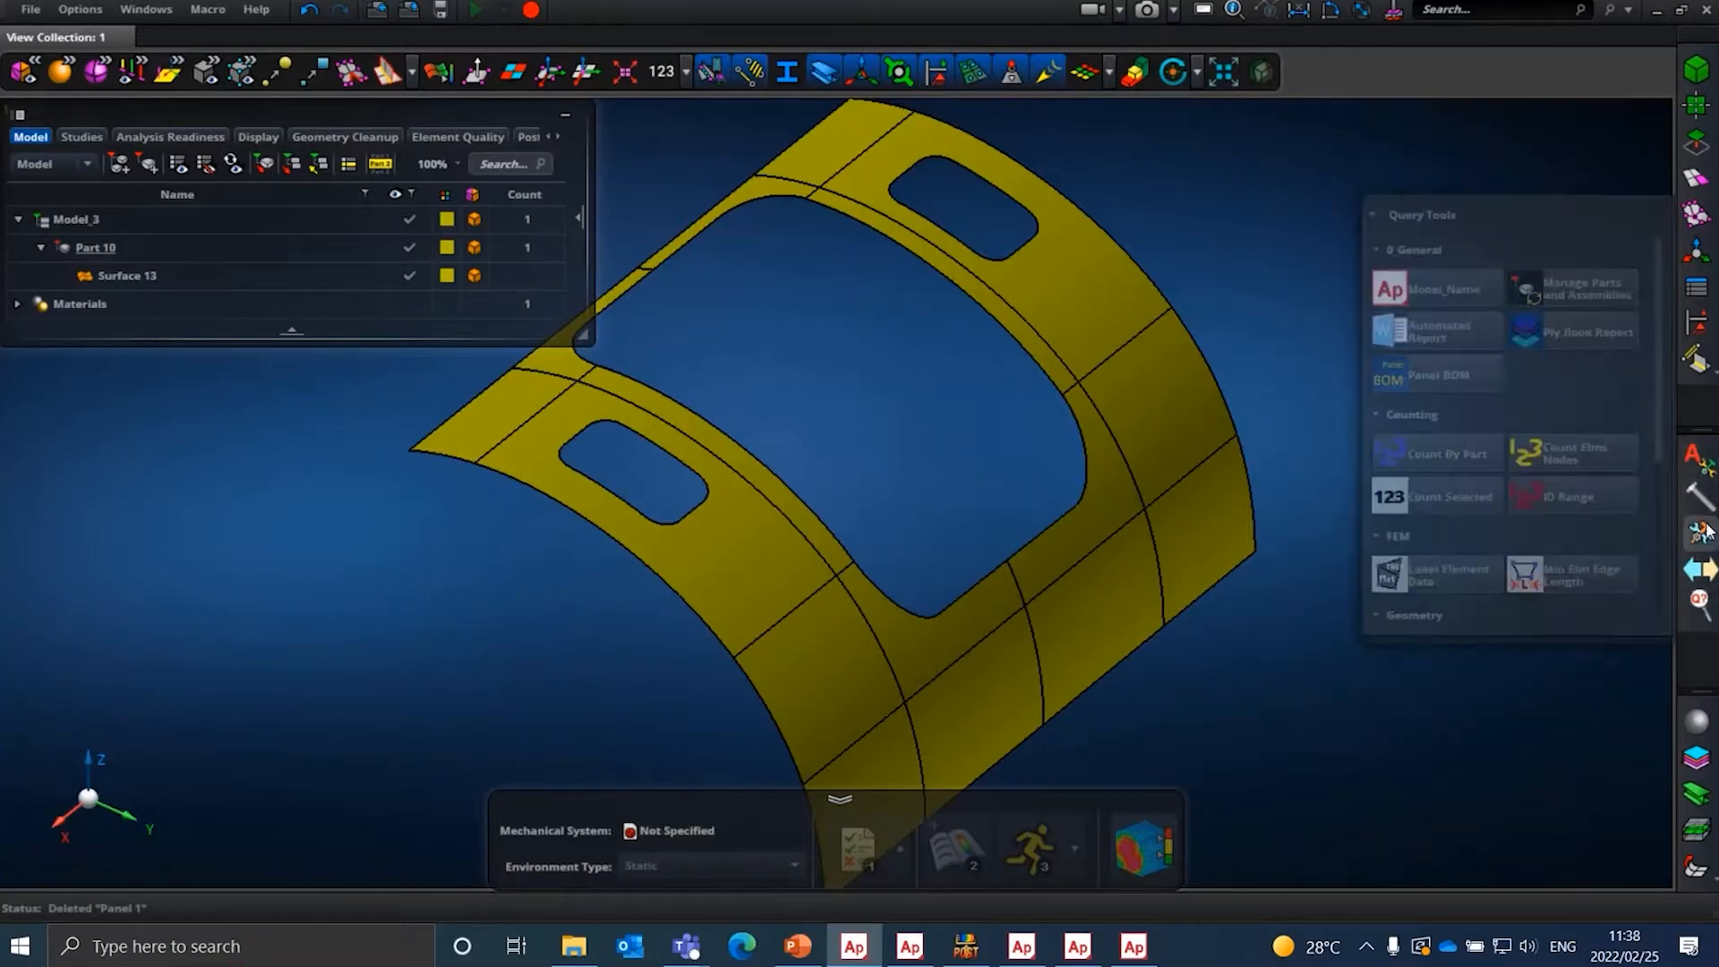
click(1699, 495)
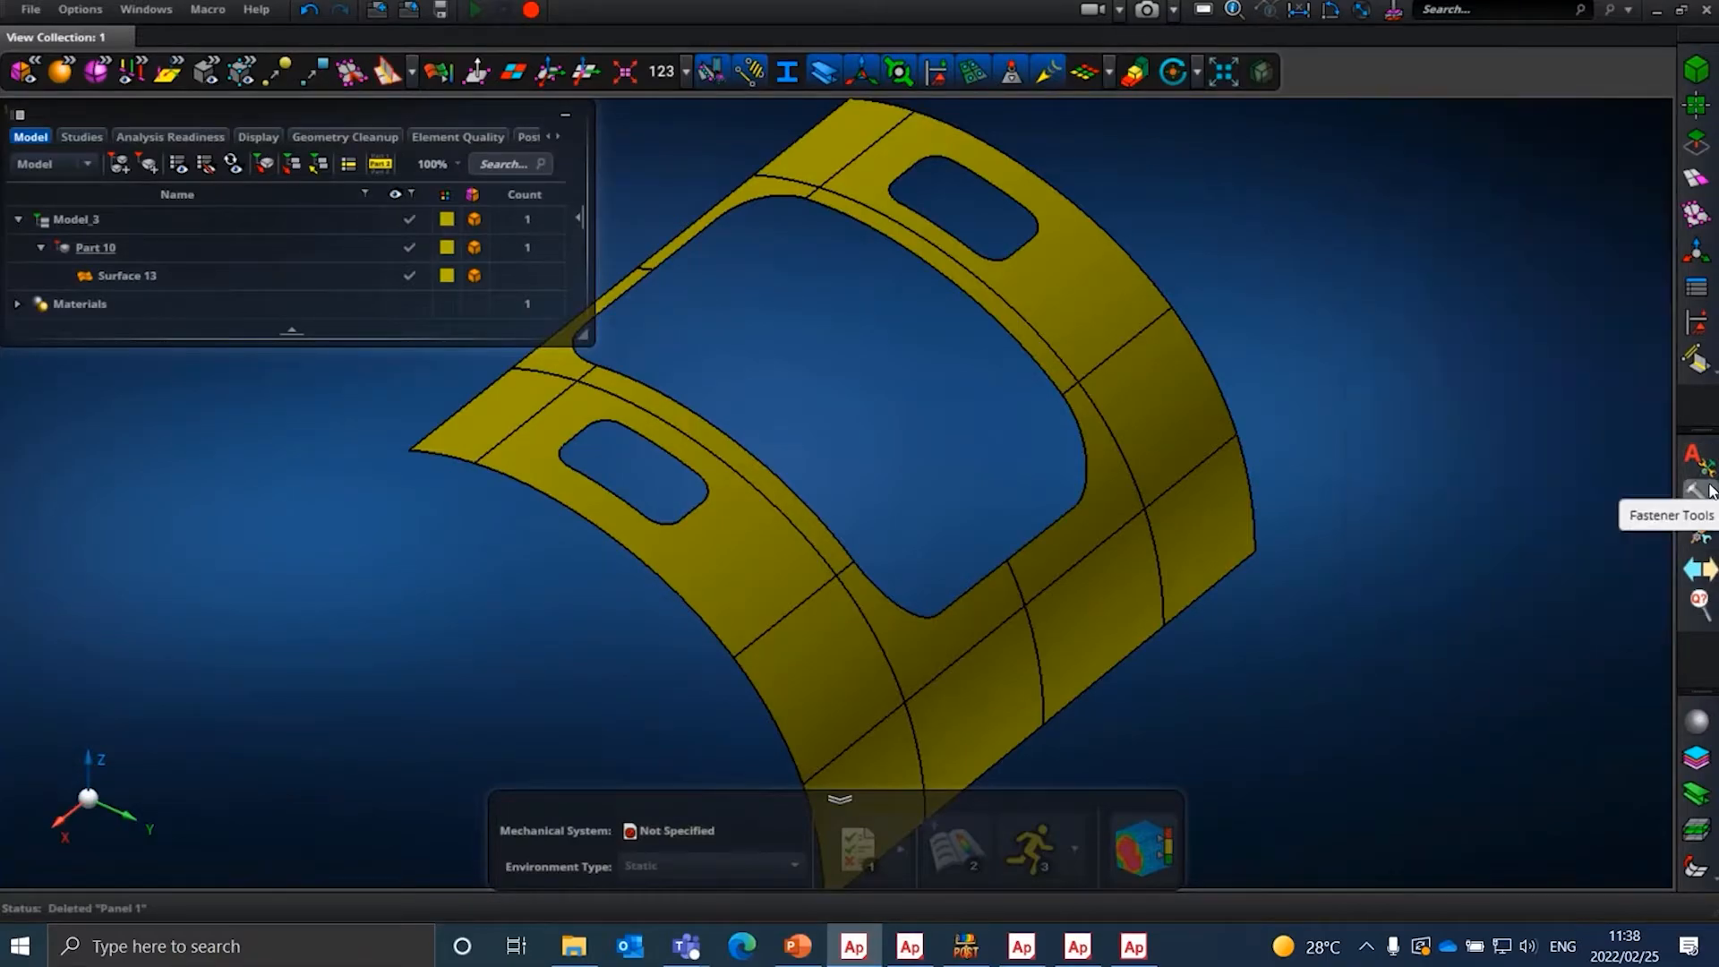
- Review the Scripting & Customization and Custom Tools application settings, checking which Apex Utilities palettes are active, and accept the settings
click(79, 10)
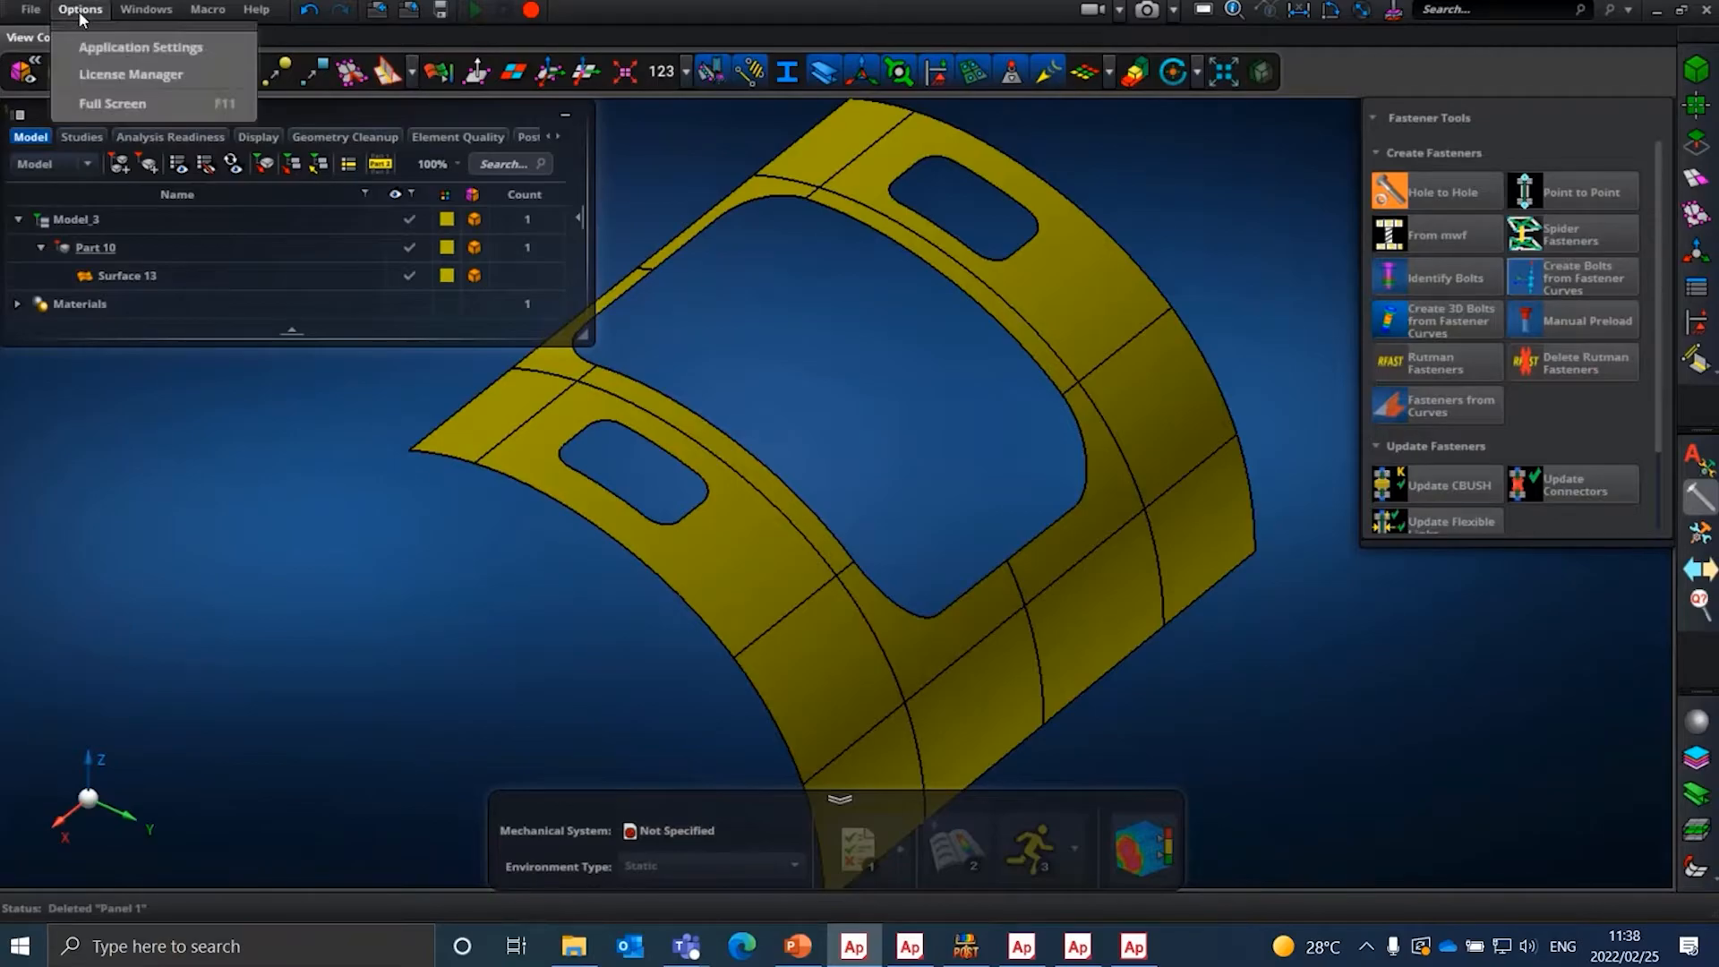
click(110, 48)
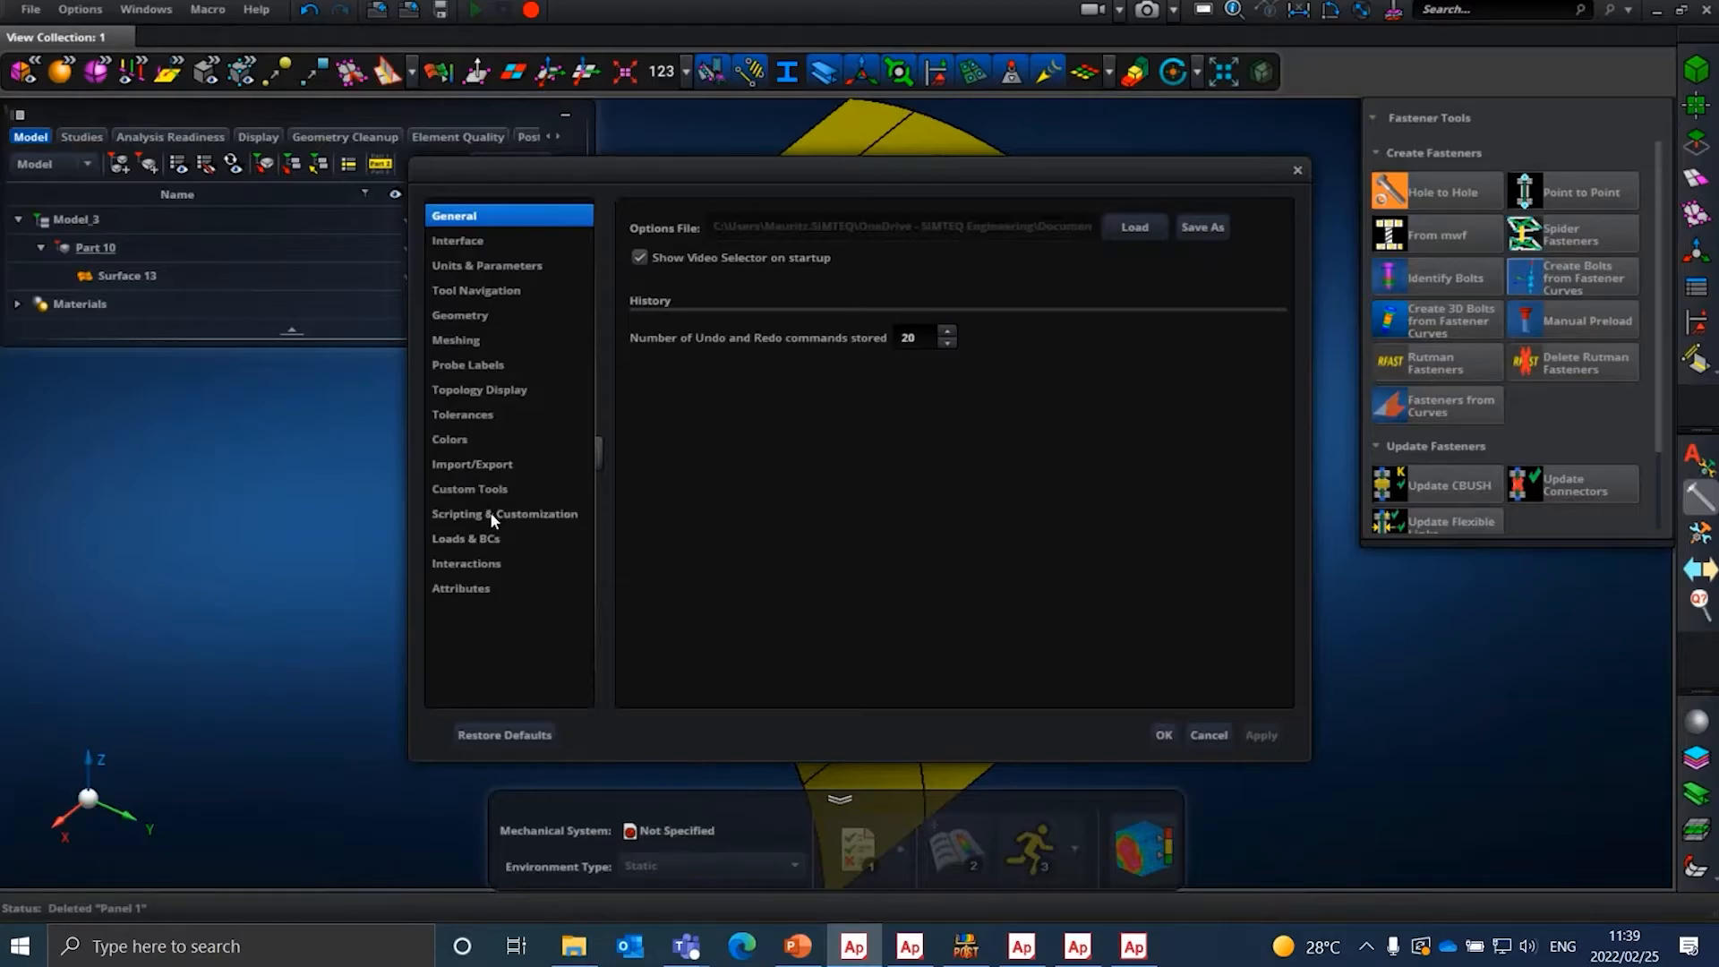
click(492, 518)
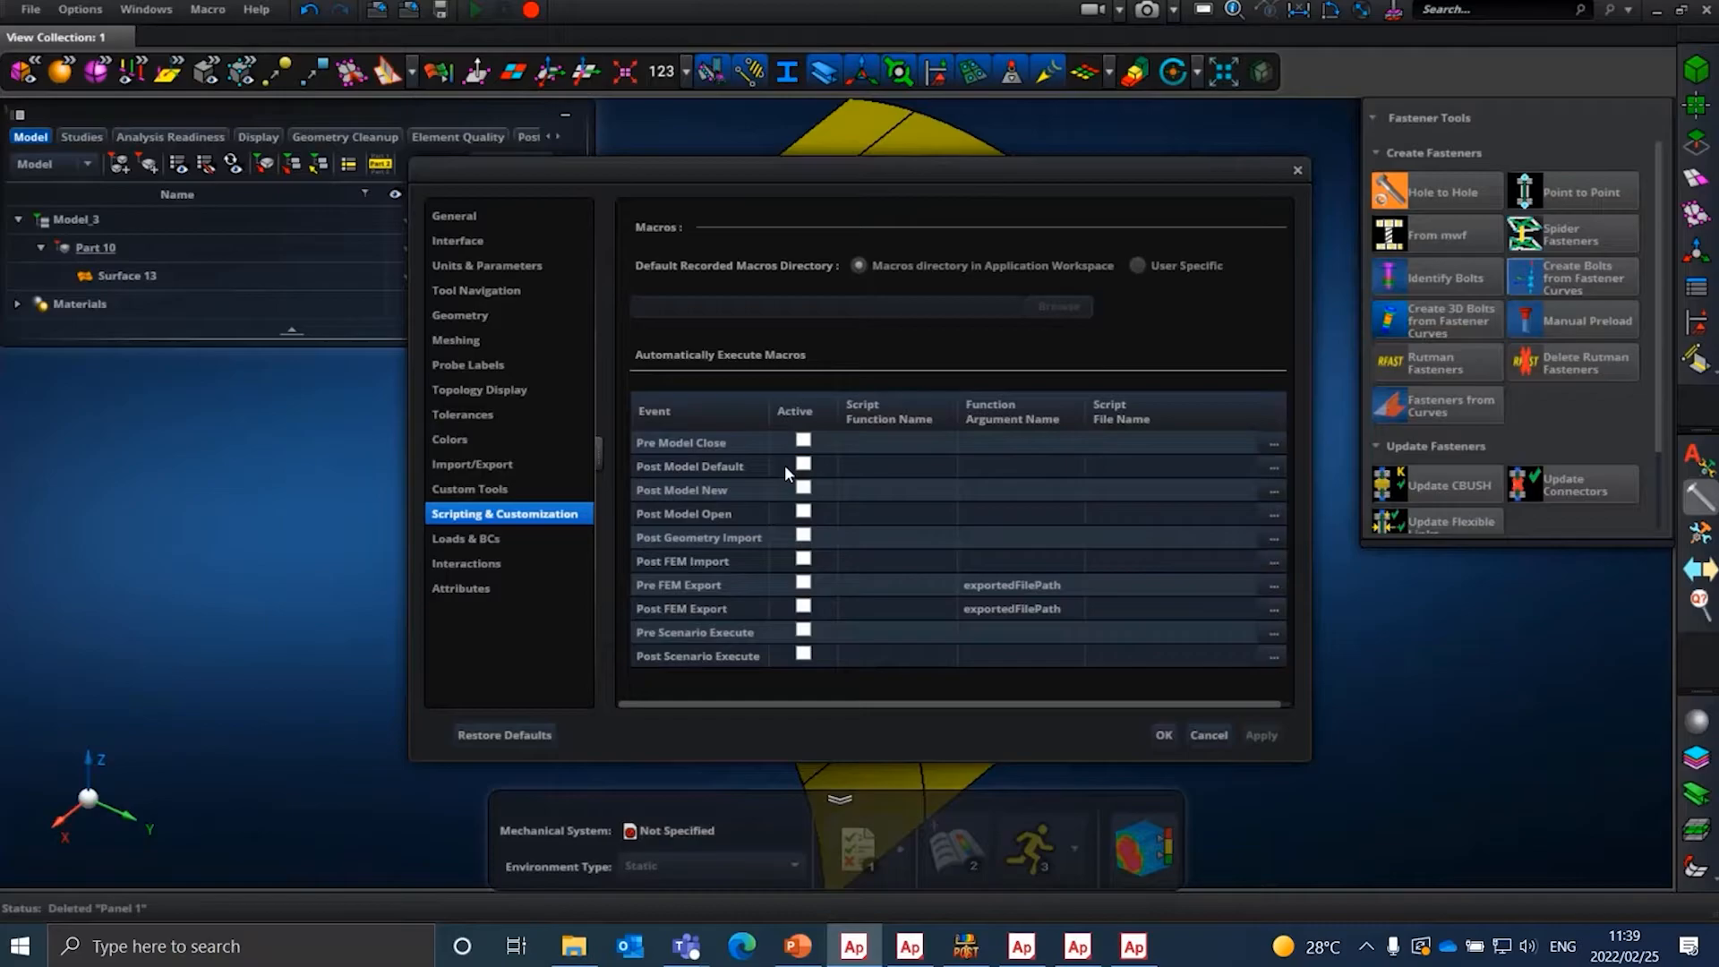
click(497, 490)
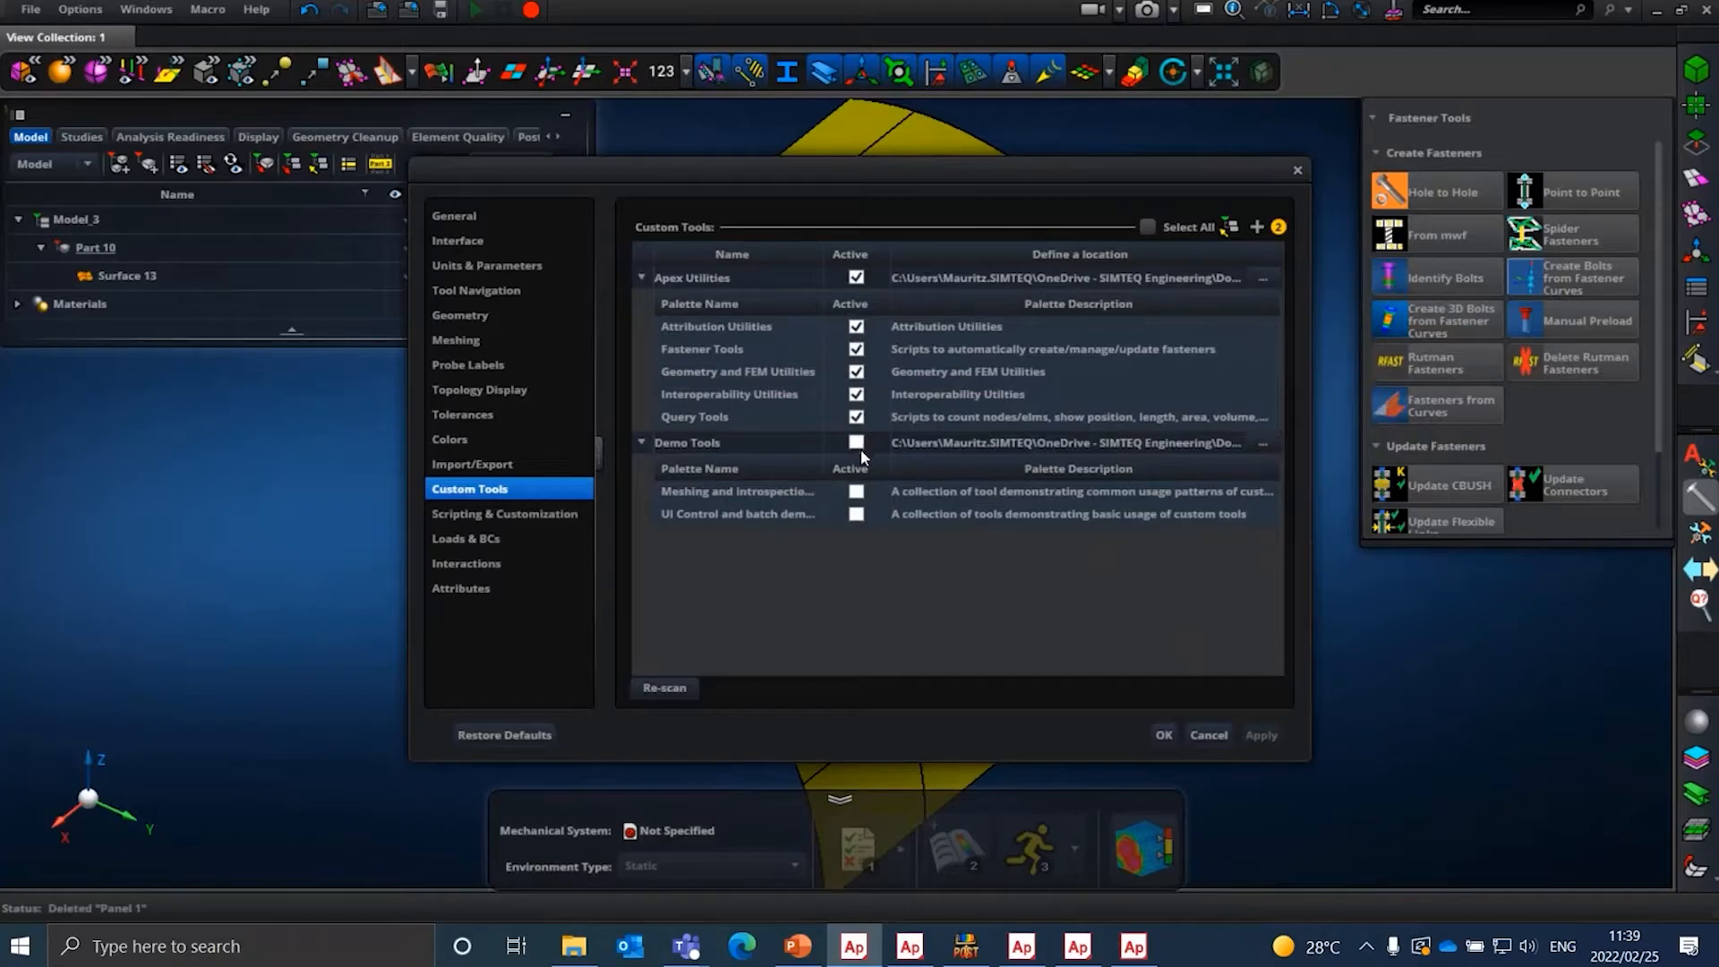
click(855, 325)
click(1168, 734)
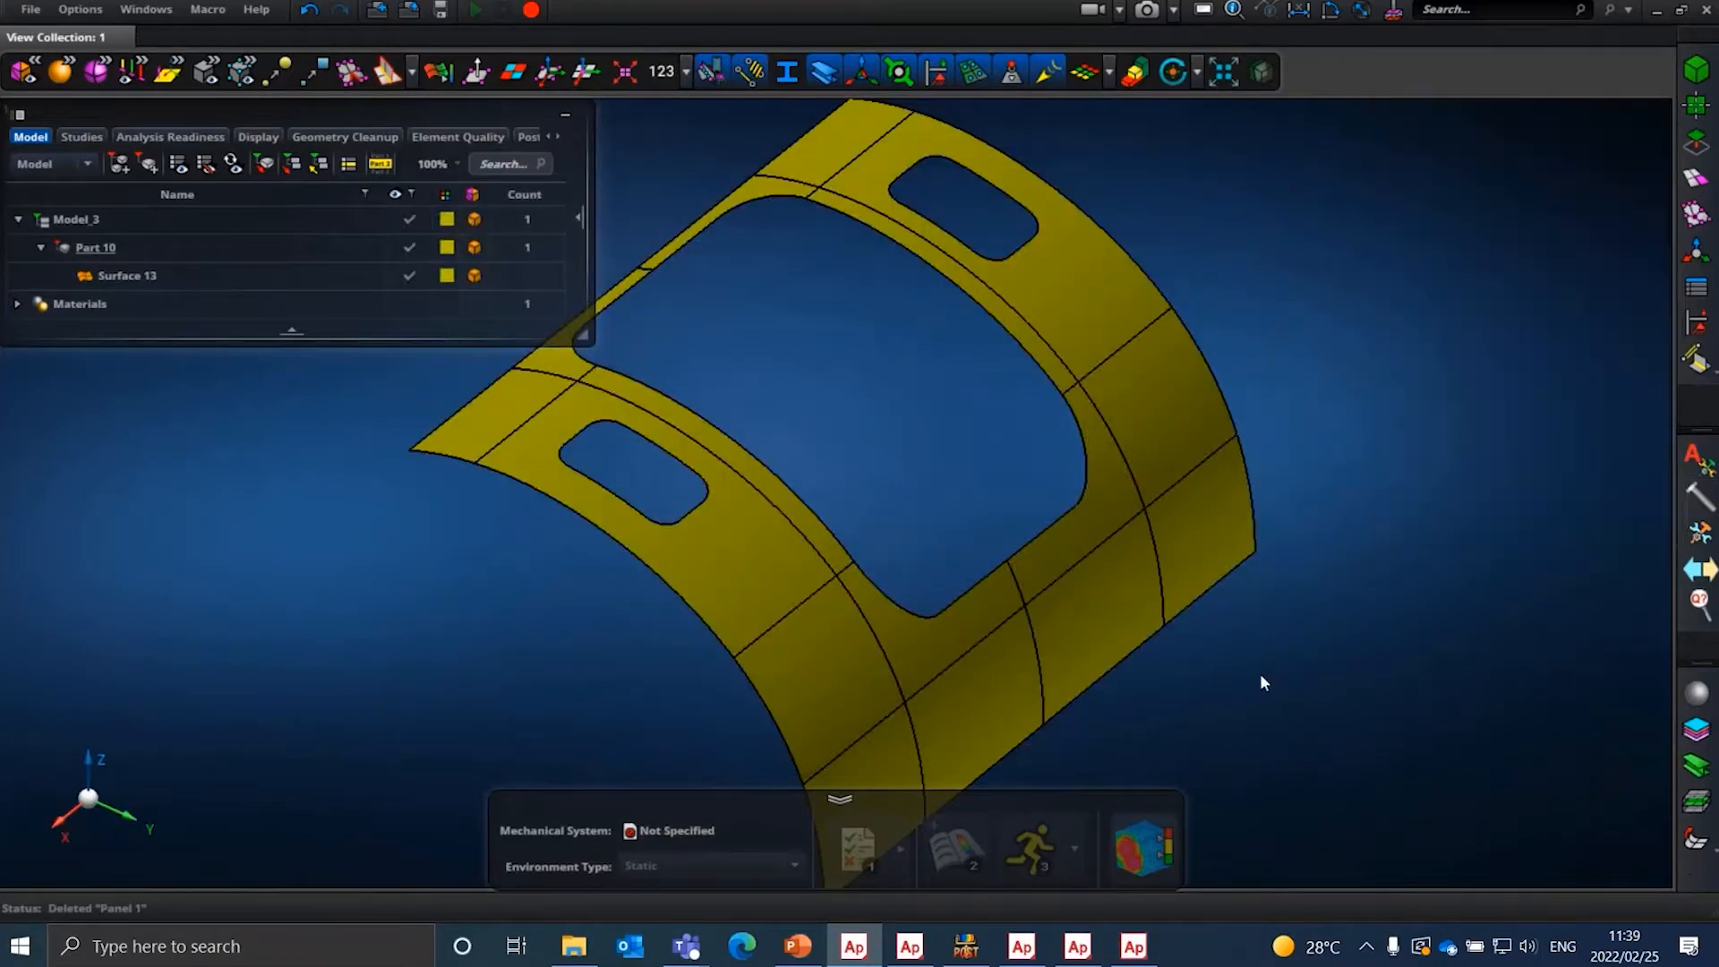
- Start the Point Mass From Solid tool from the Attribution Utilities palette
click(1691, 459)
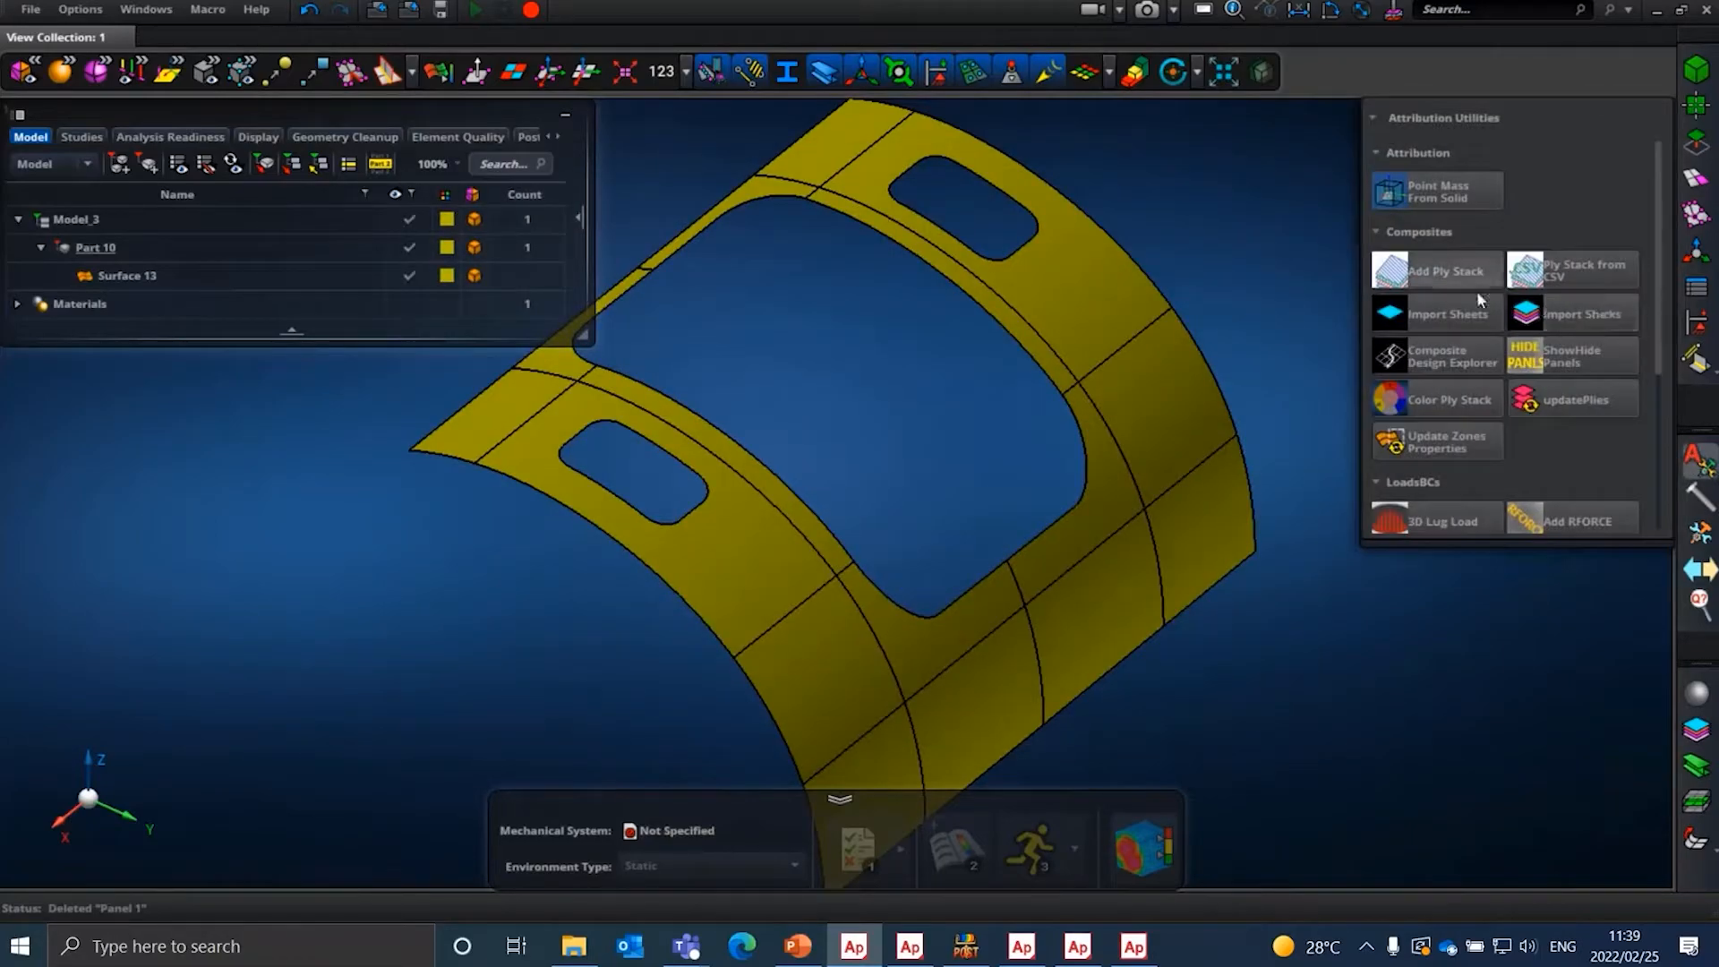
click(1458, 186)
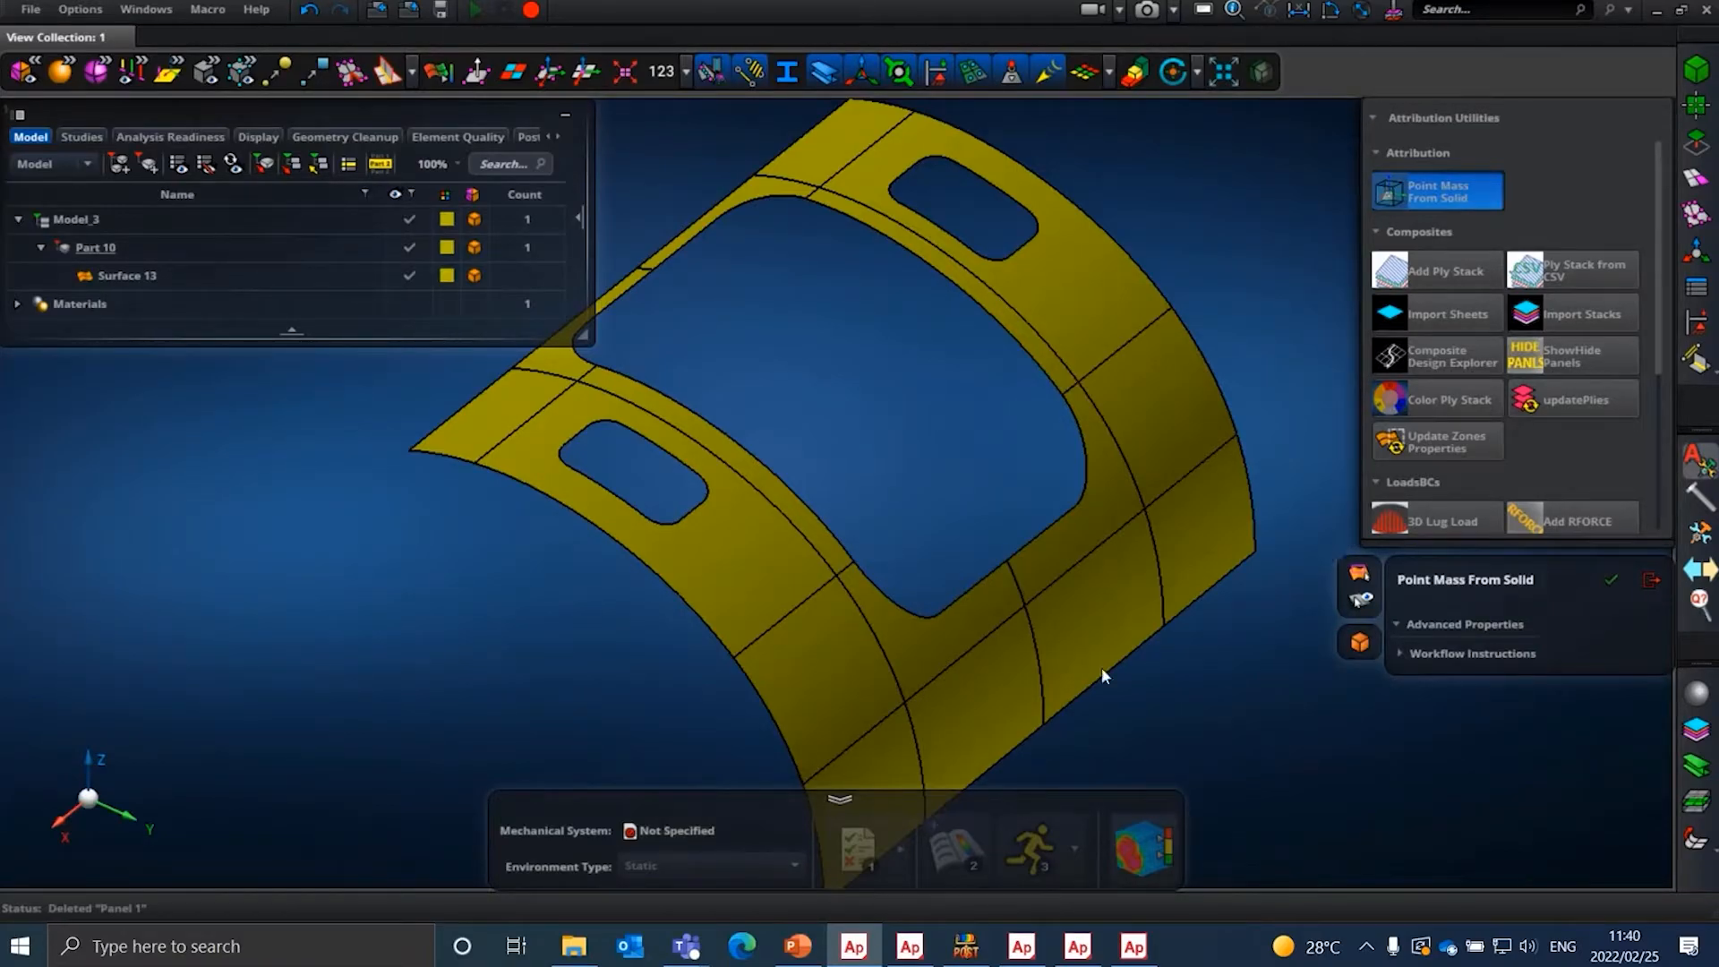
click(575, 958)
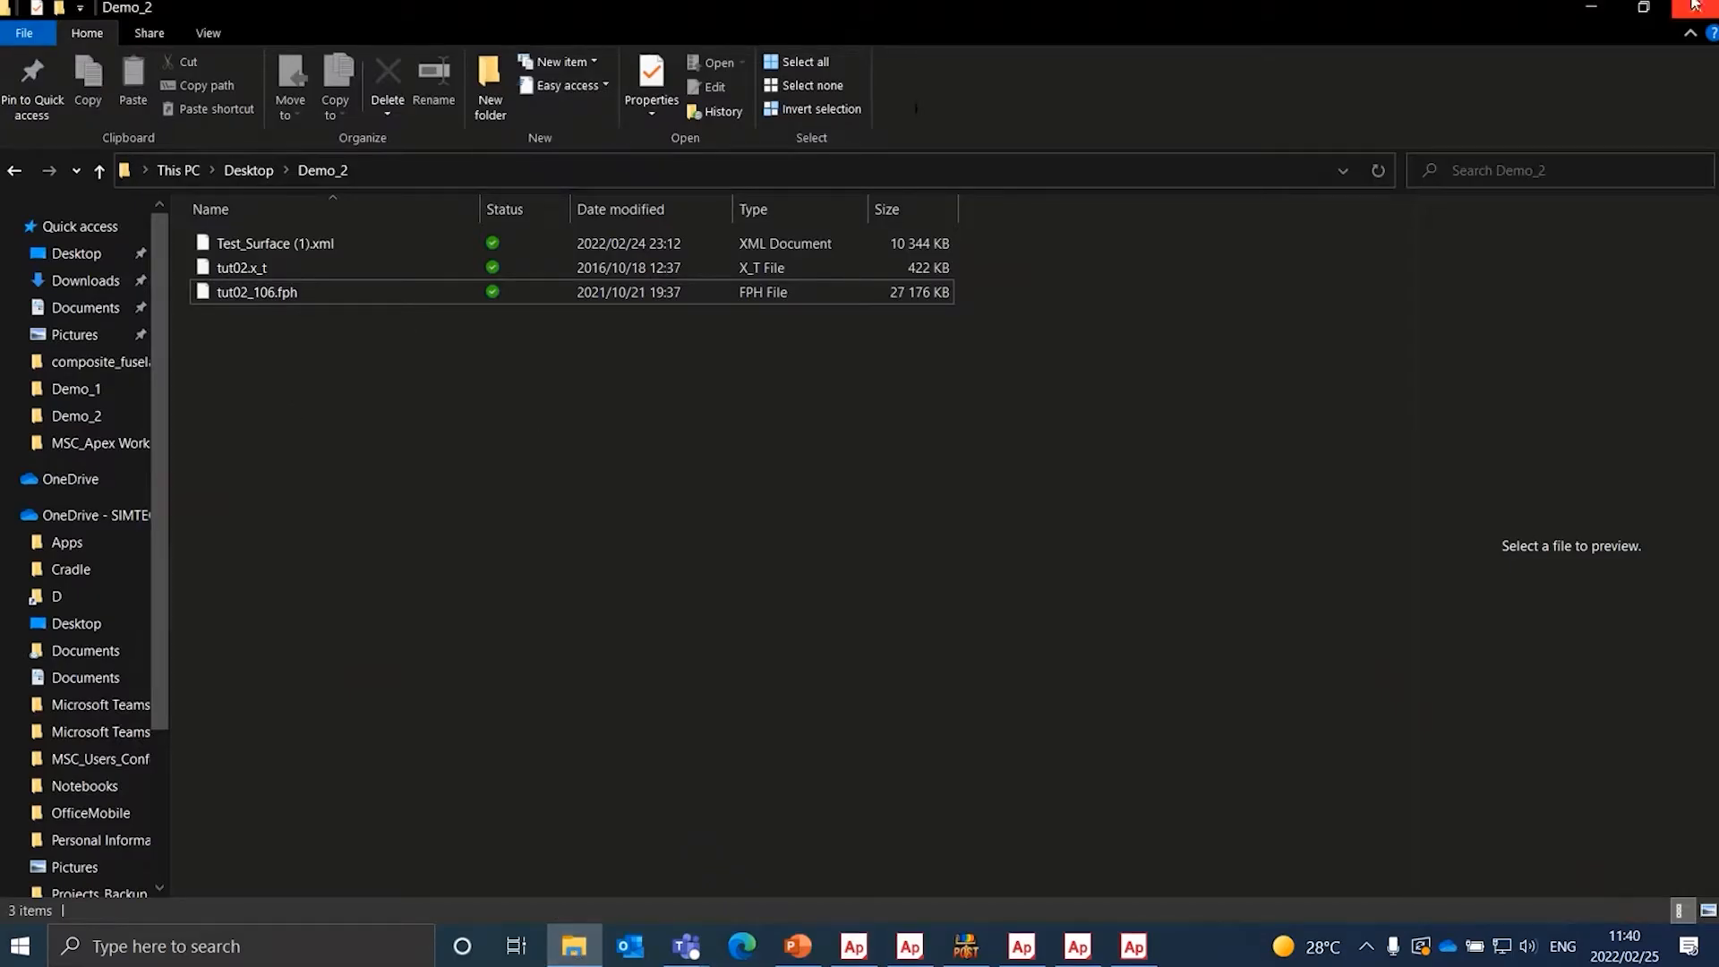
click(1592, 9)
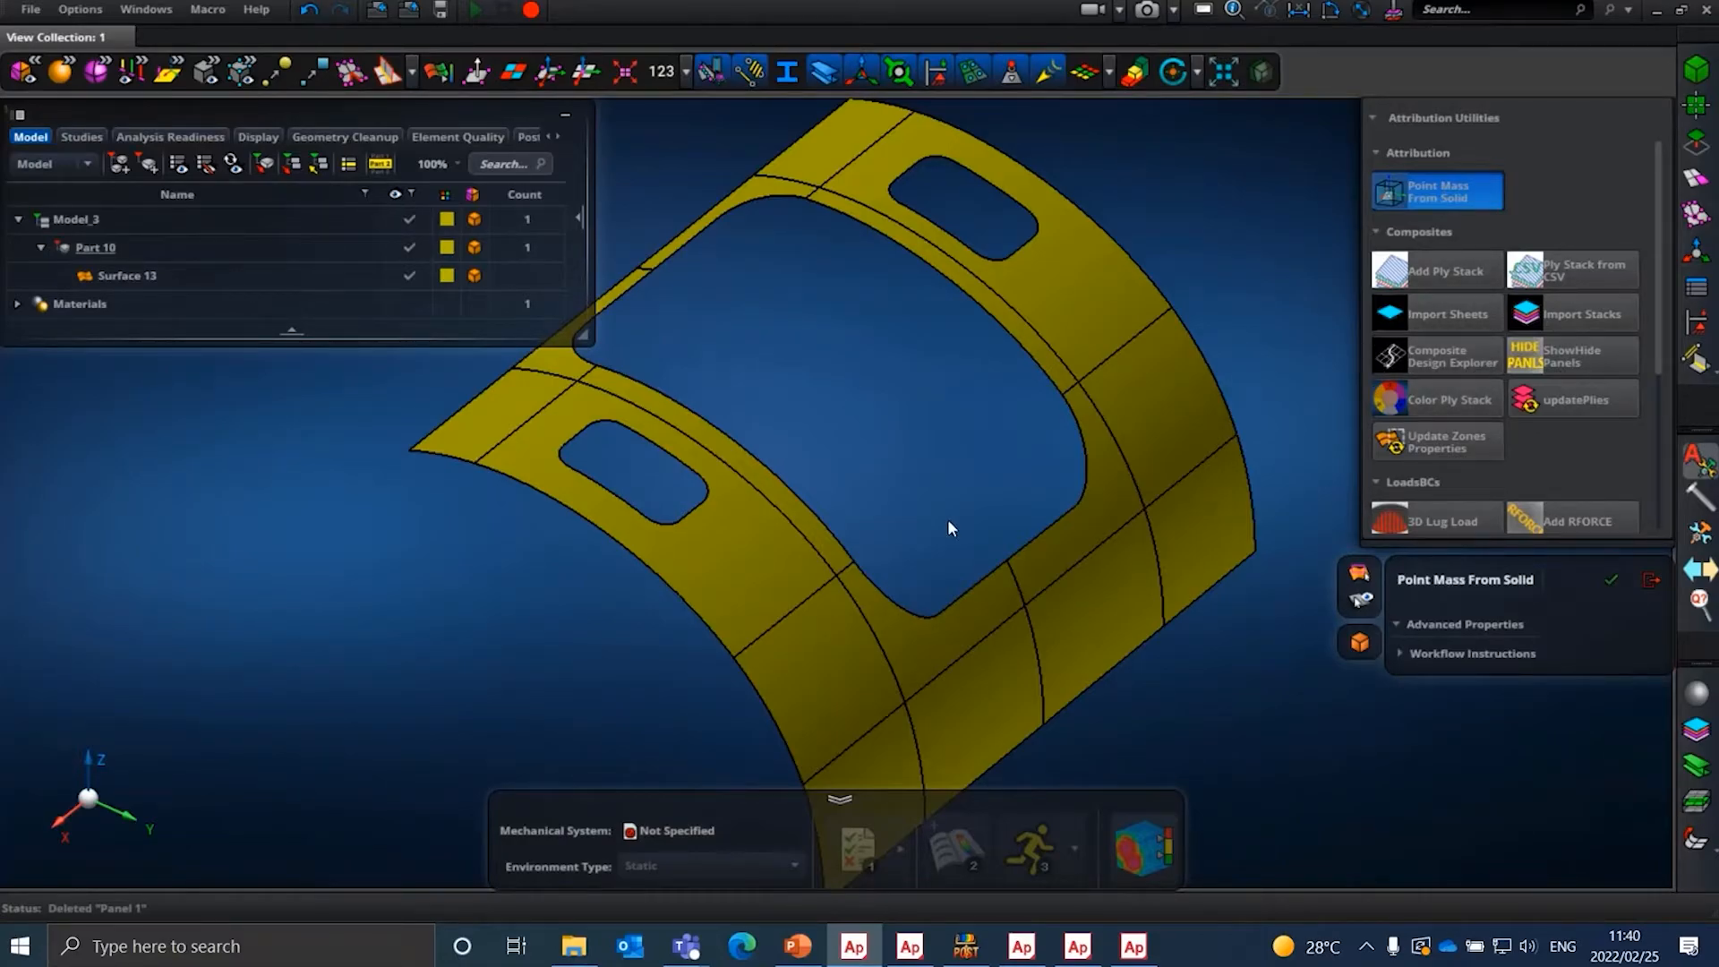
- Switch to File Explorer and open the folder Documents > MSC_Apex Workspace > Custom Tools 2021.4 > Apex Utilities
click(564, 957)
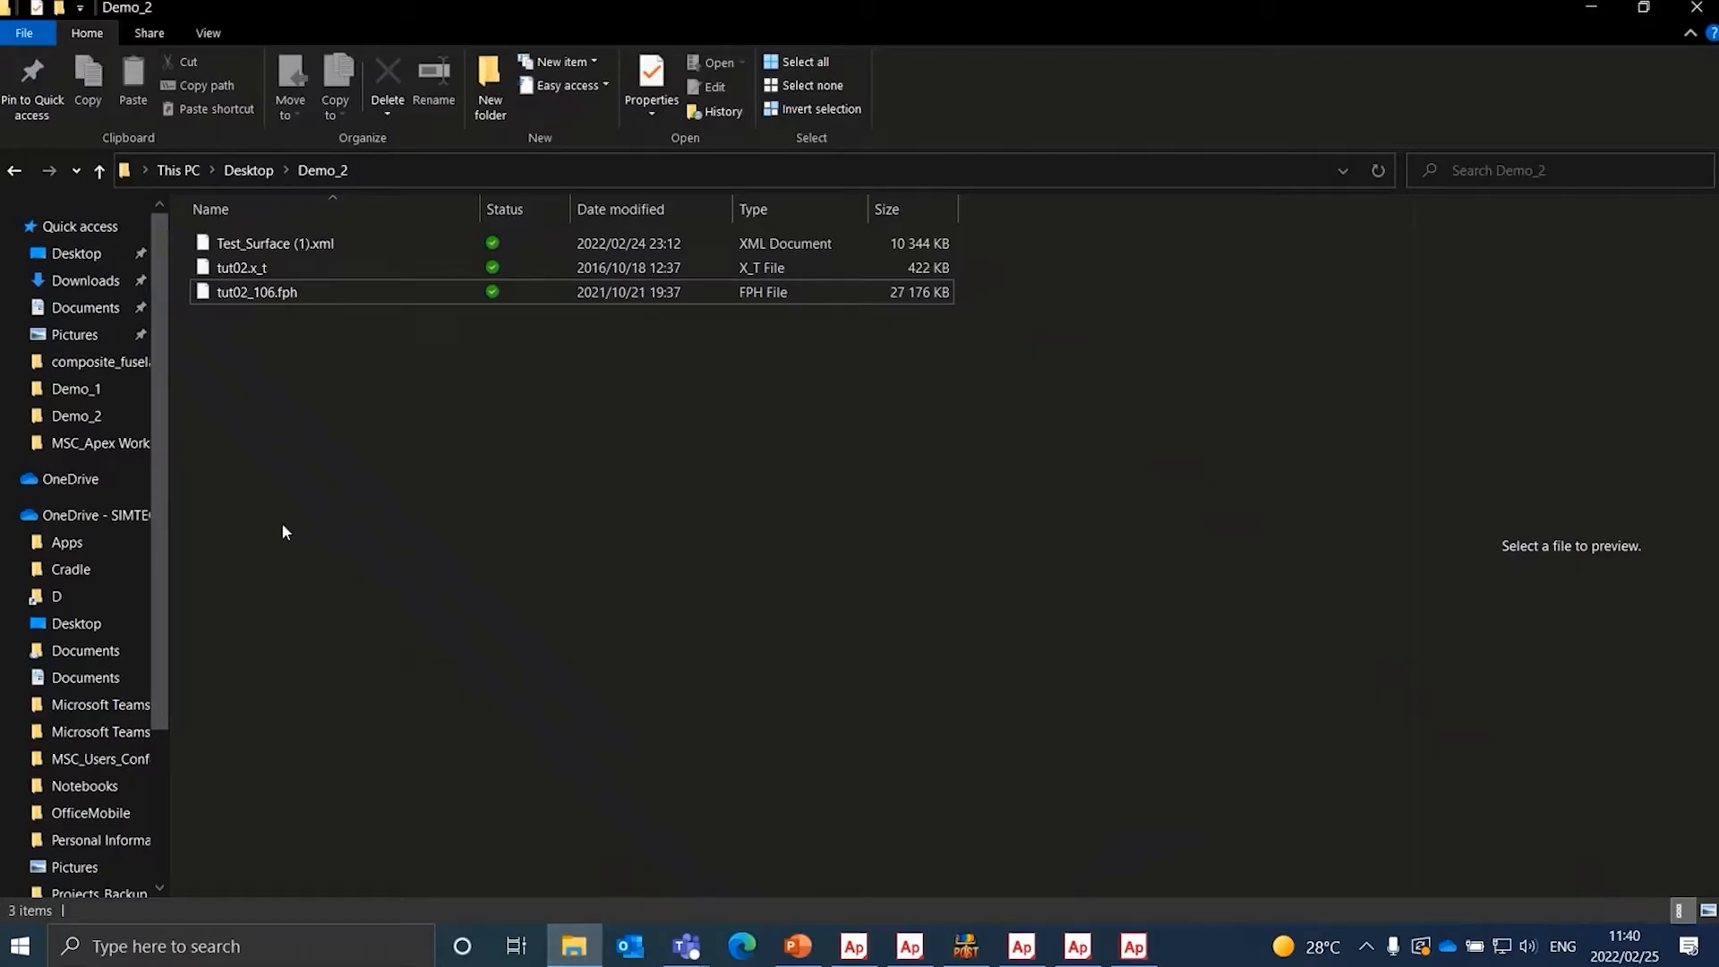
click(85, 313)
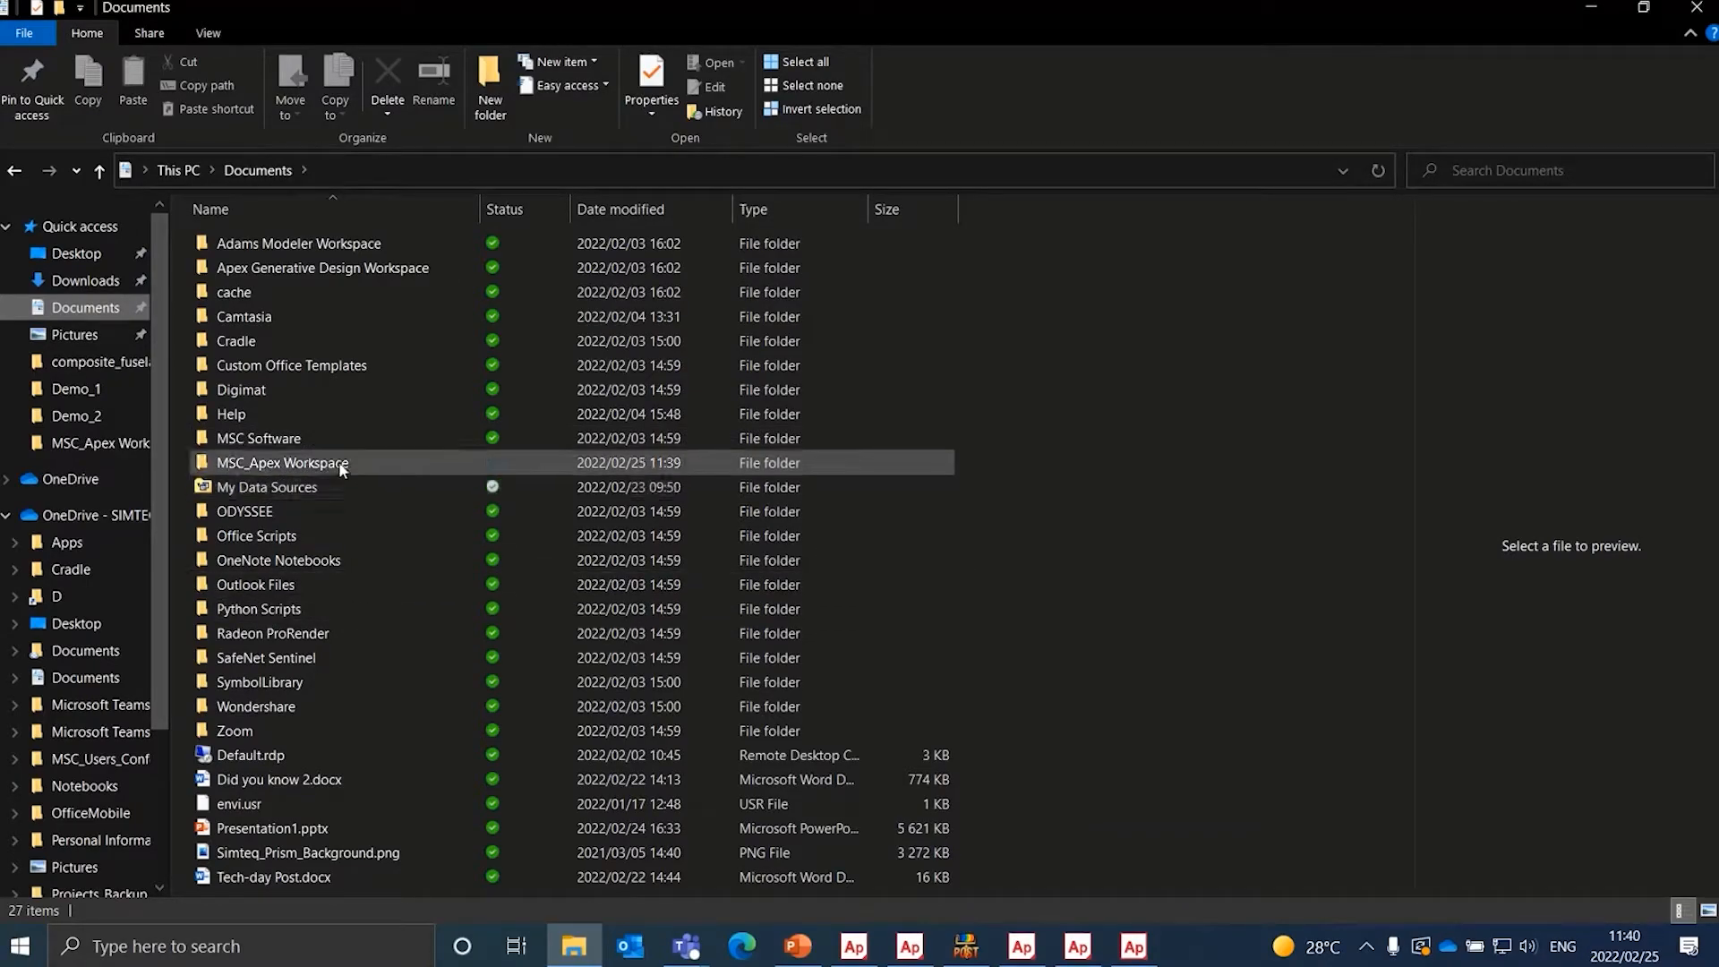
double_click(335, 458)
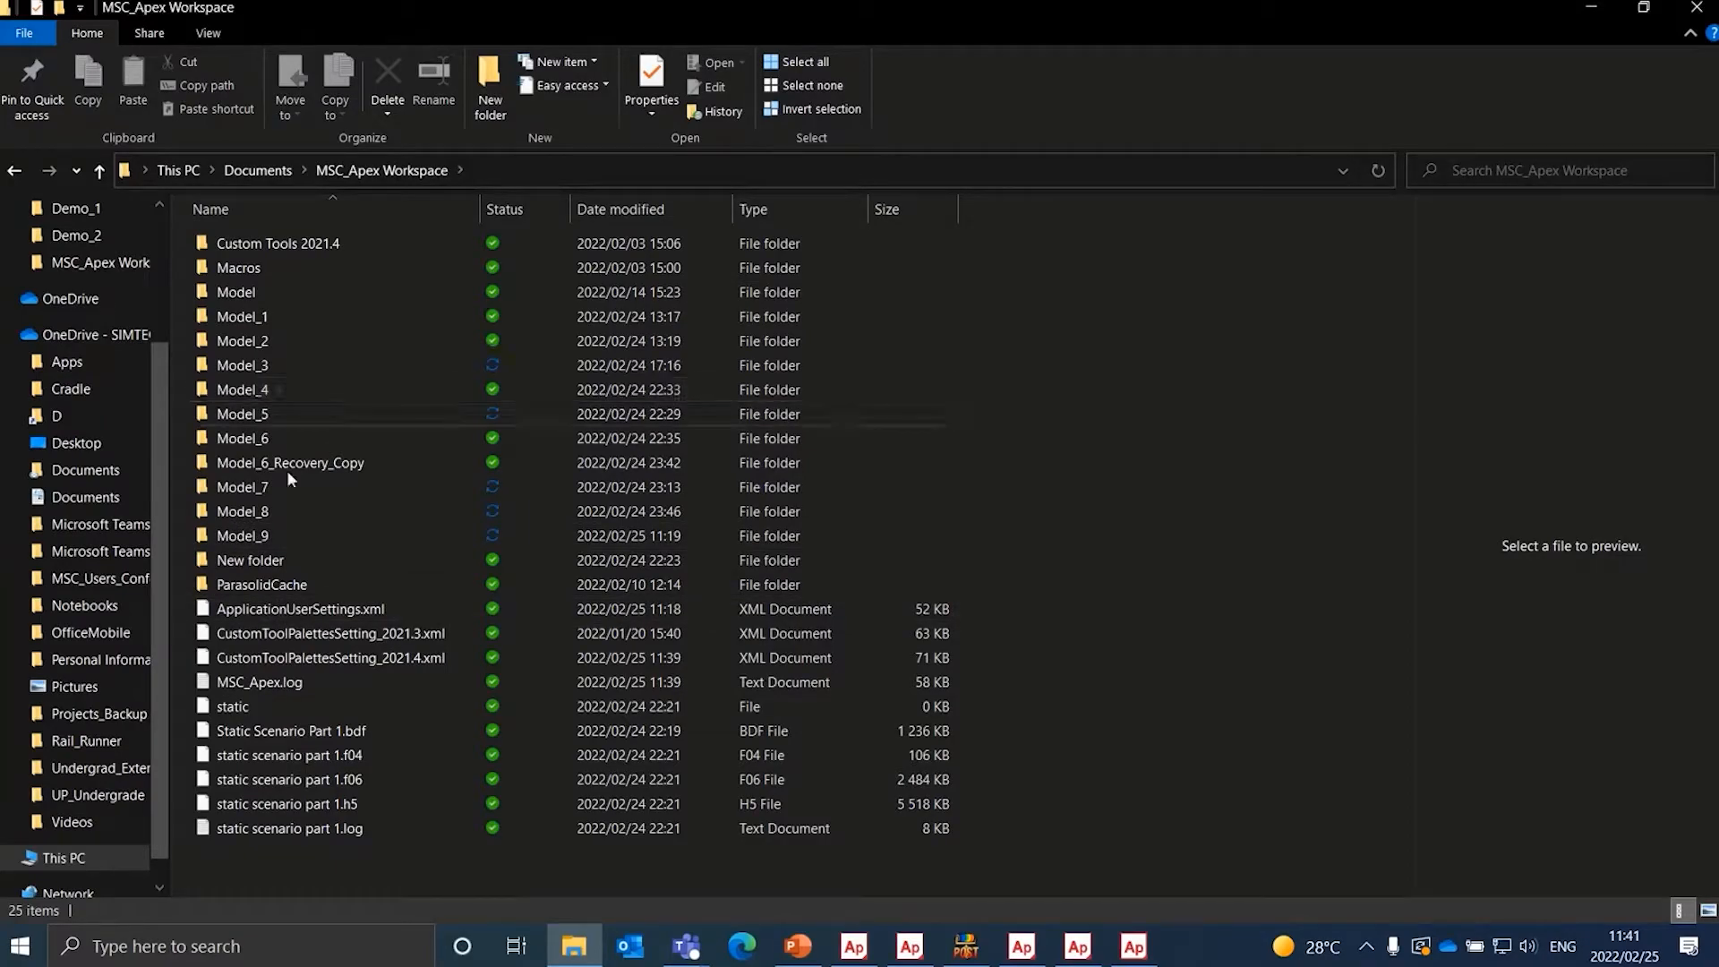
double_click(305, 257)
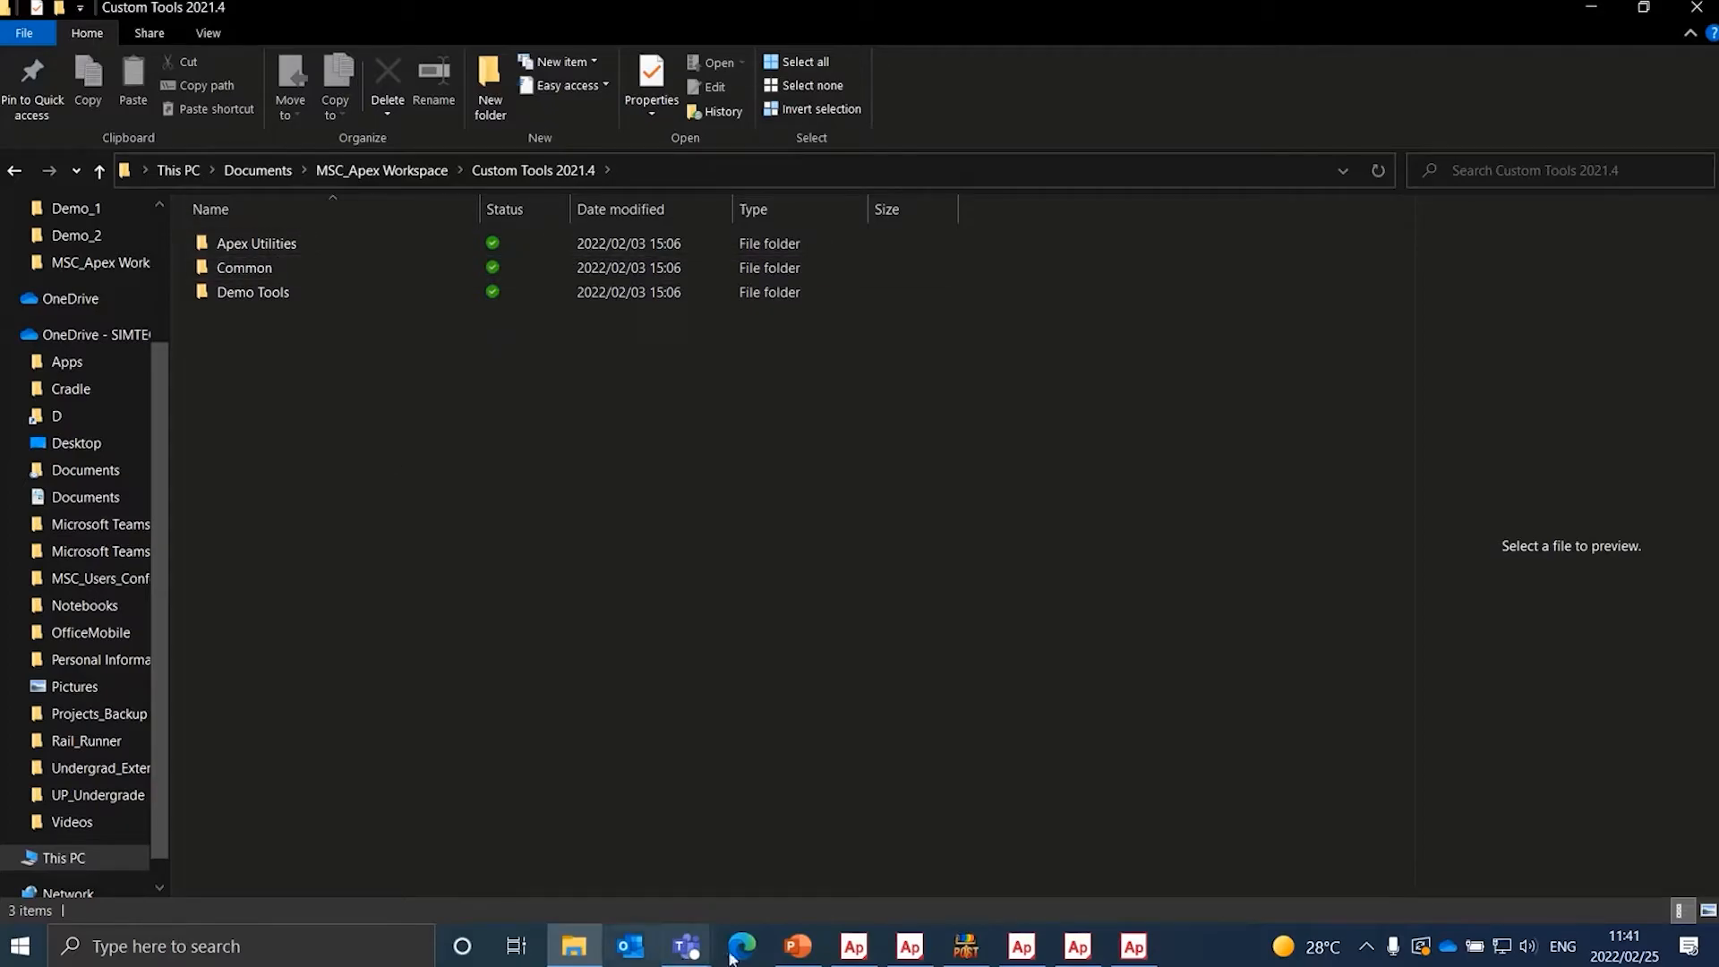
double_click(269, 253)
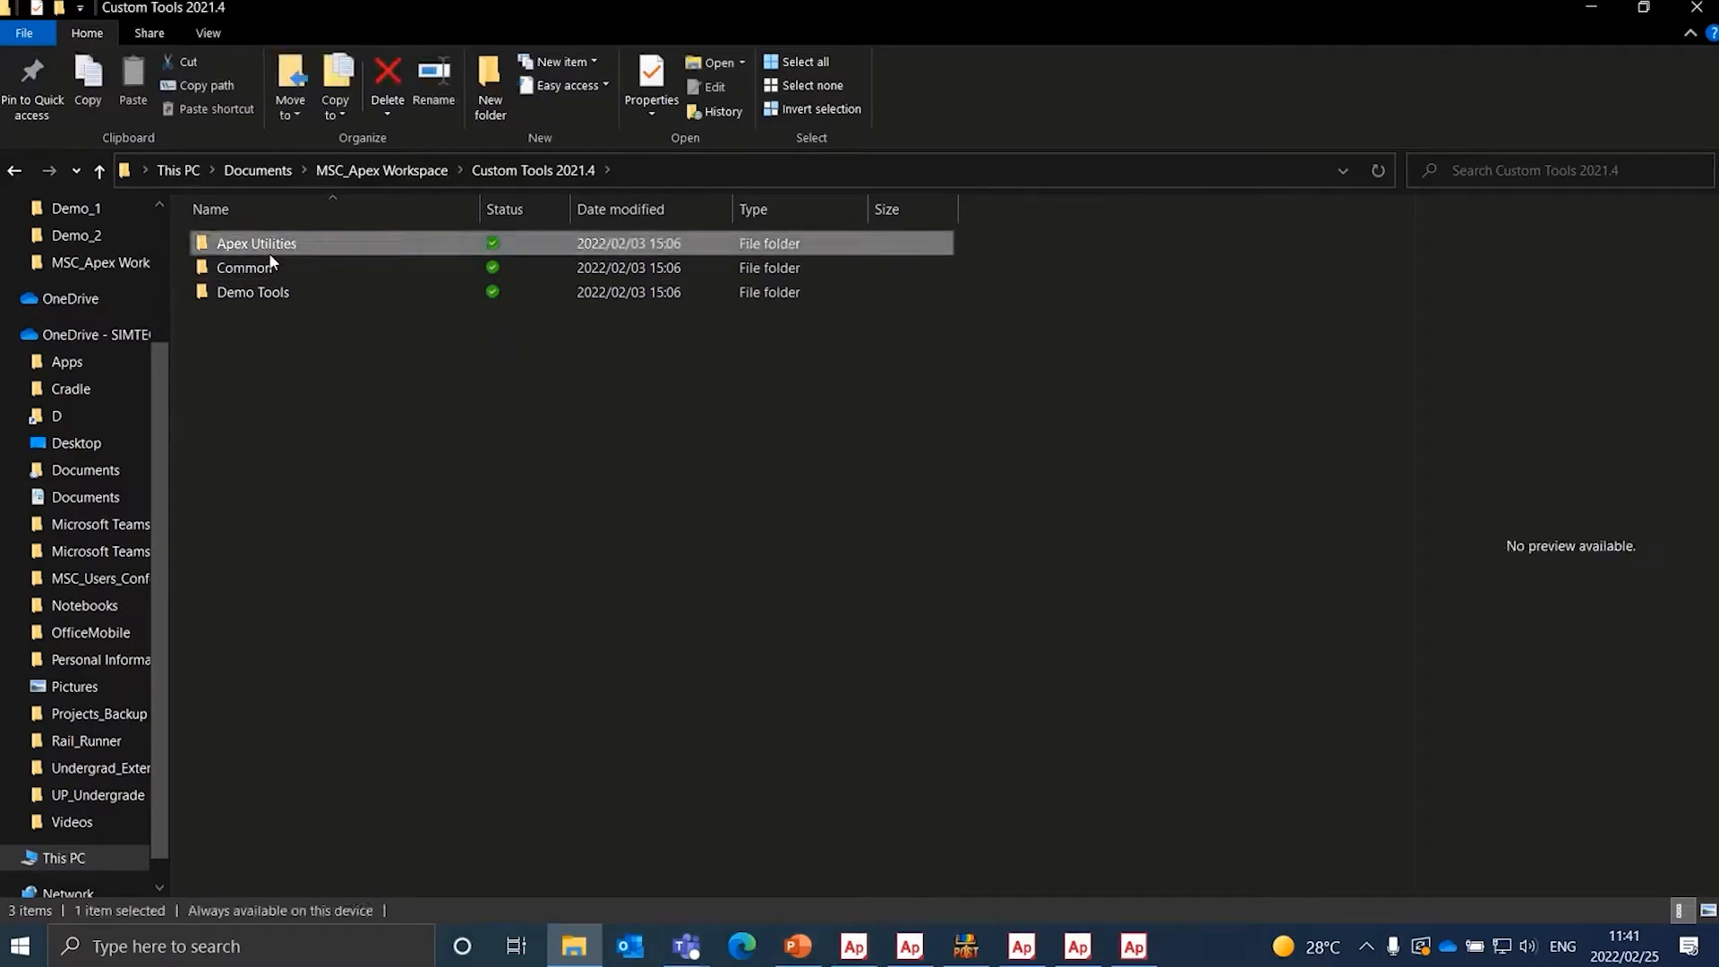
click(269, 252)
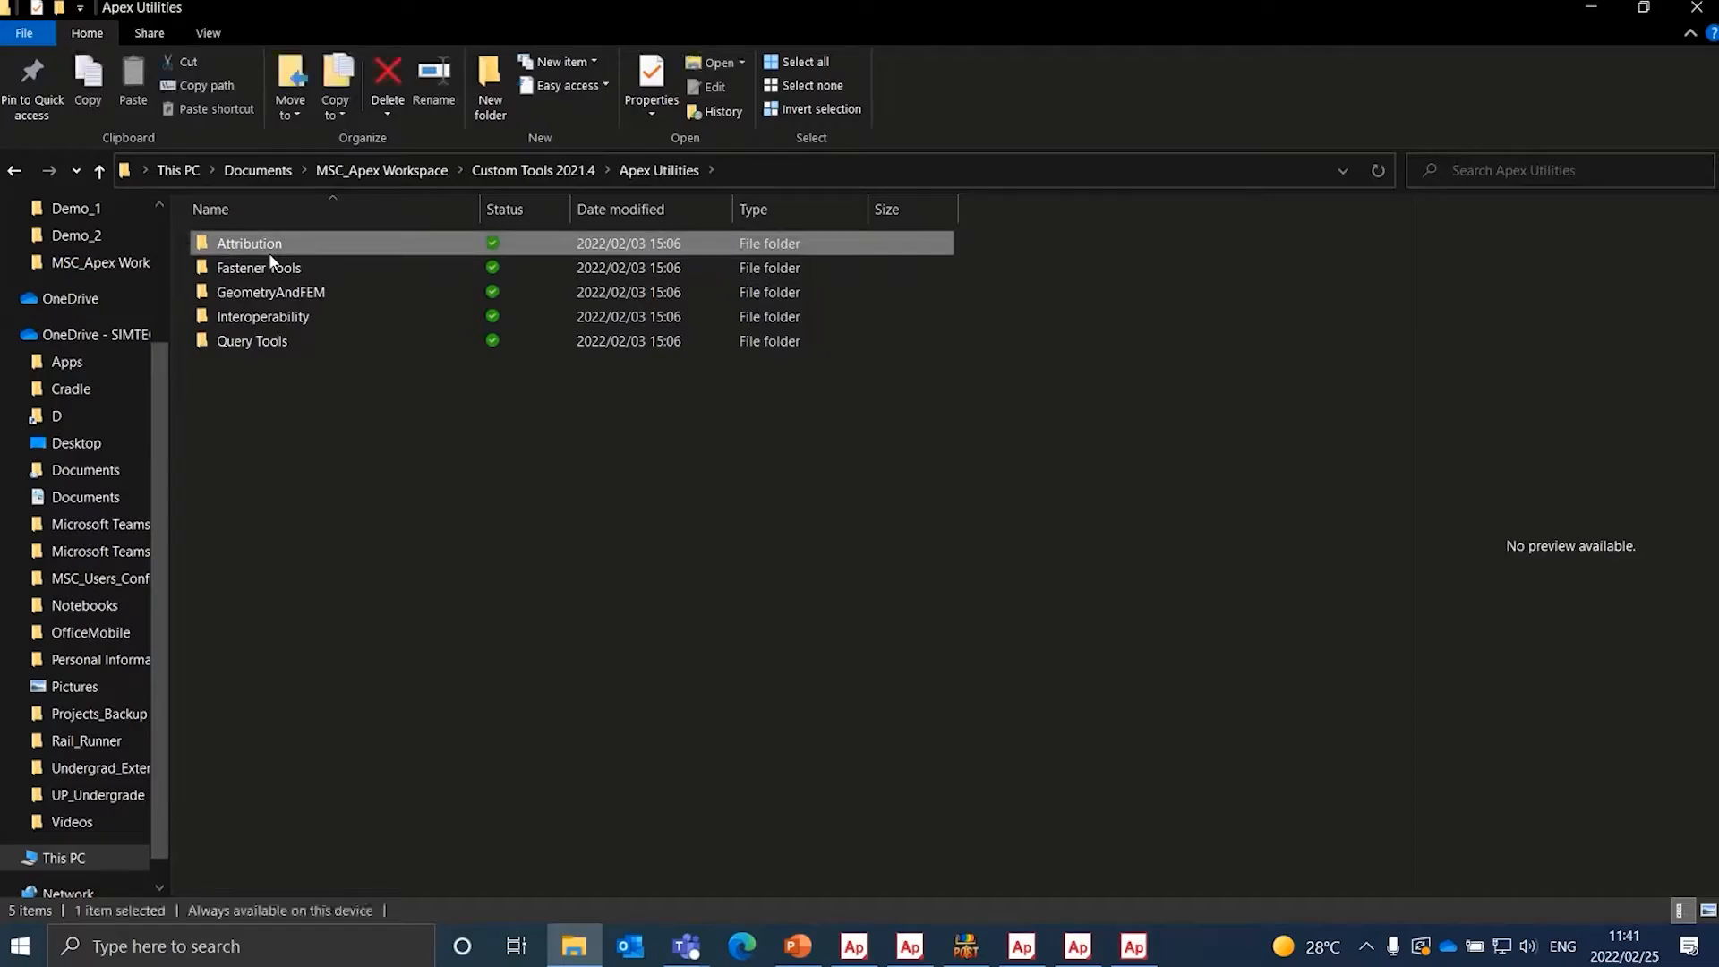
- Open the src folder of the Point Mass From Solid tool, inside the nested Attribution folders
double_click(269, 252)
click(14, 170)
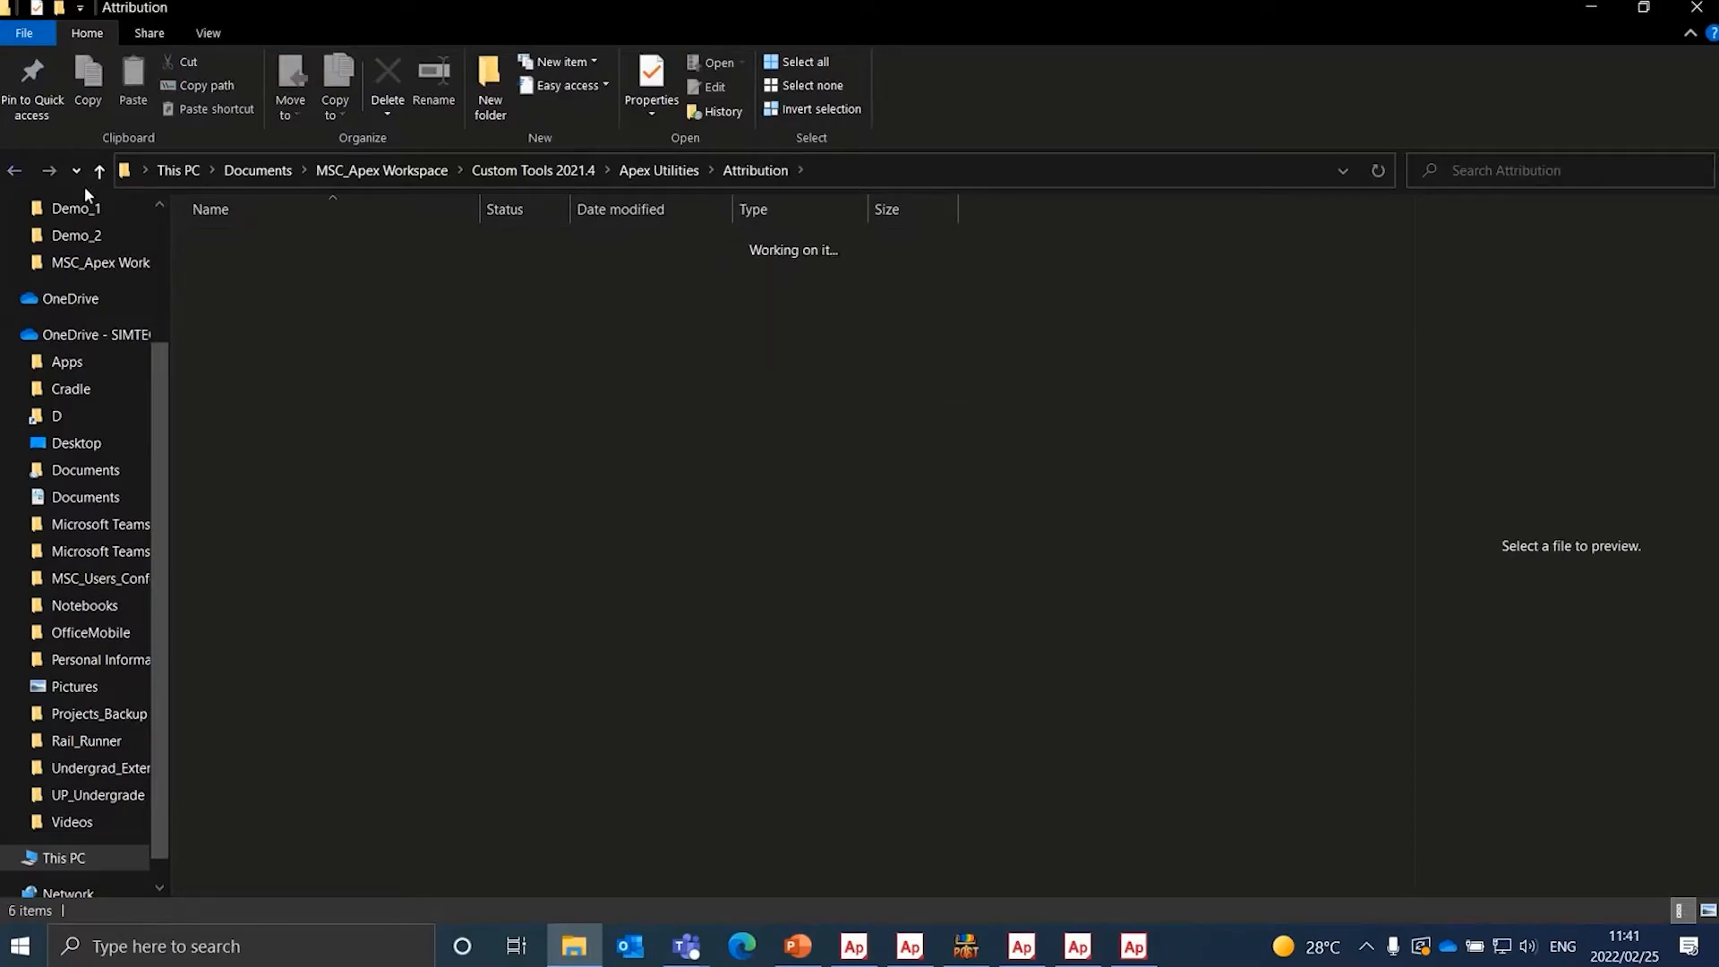
double_click(225, 252)
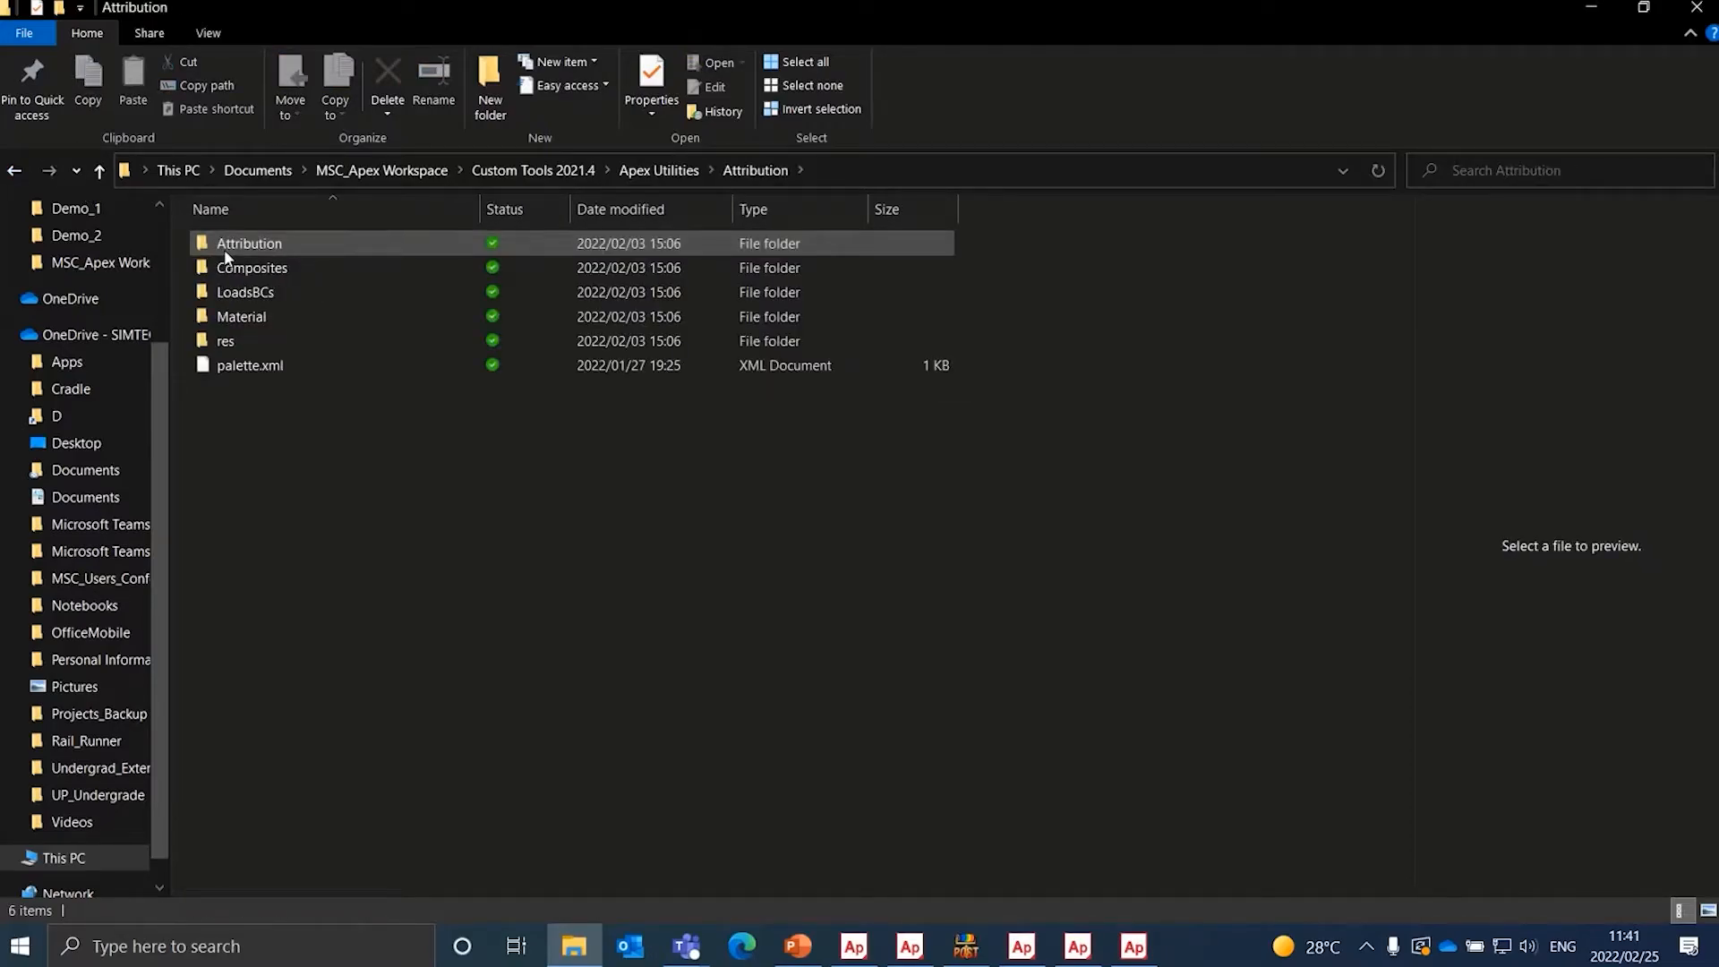
click(224, 250)
double_click(224, 249)
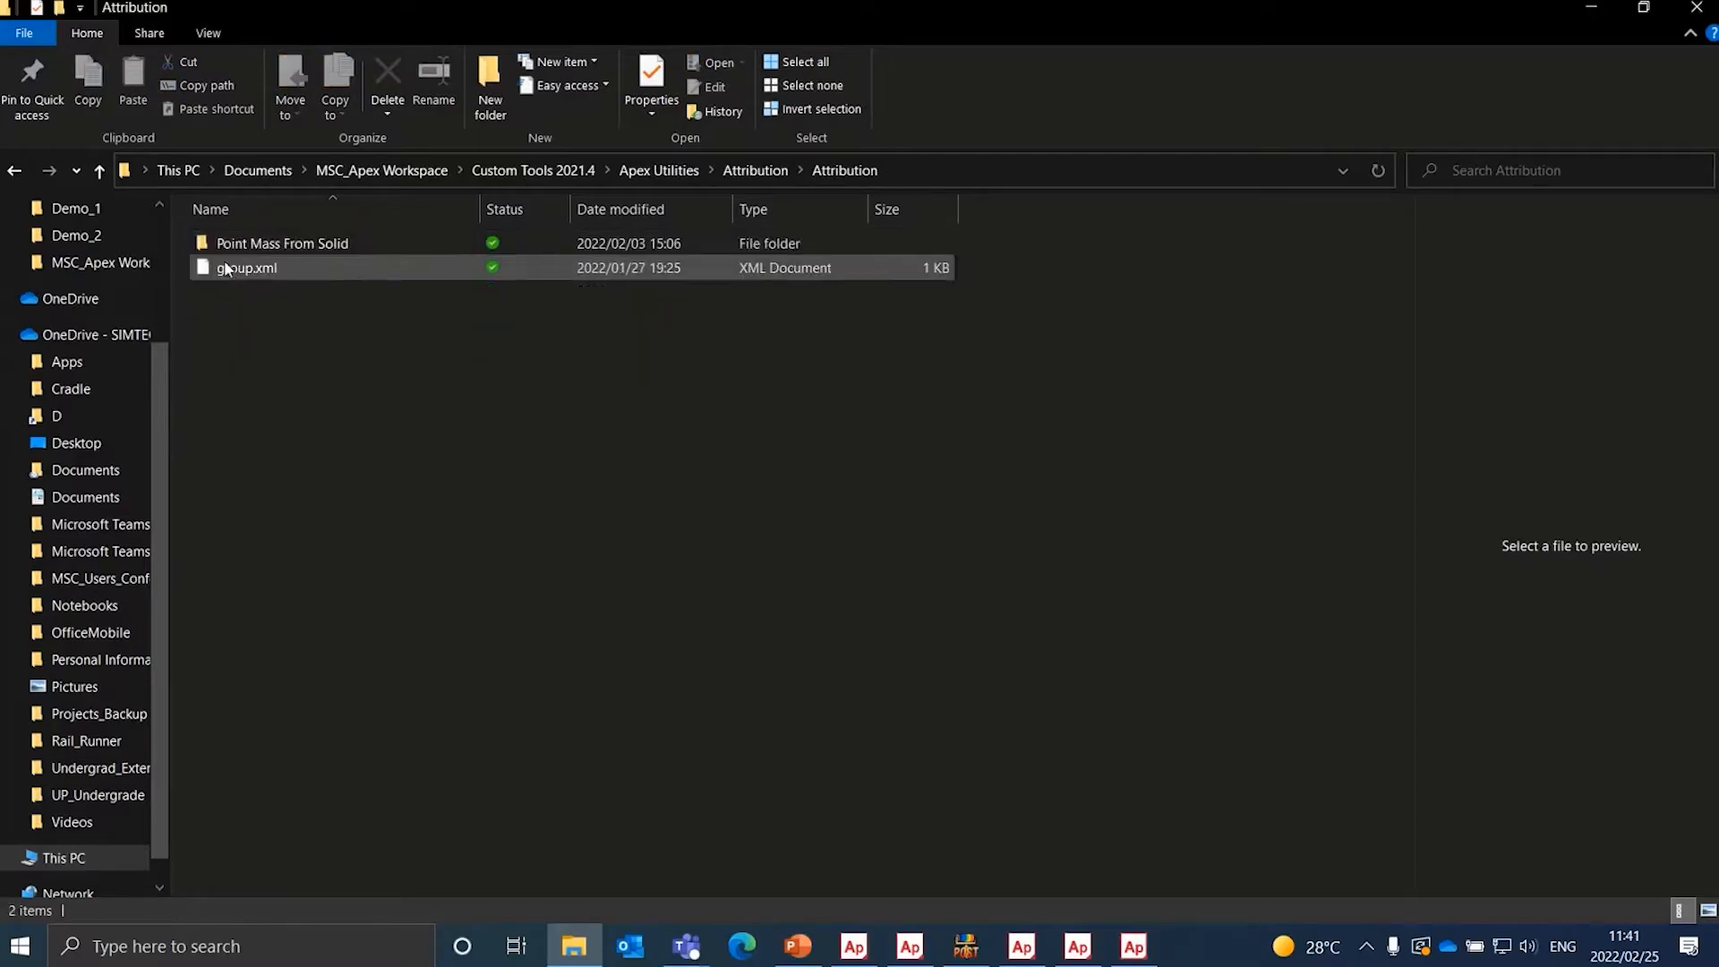
double_click(255, 244)
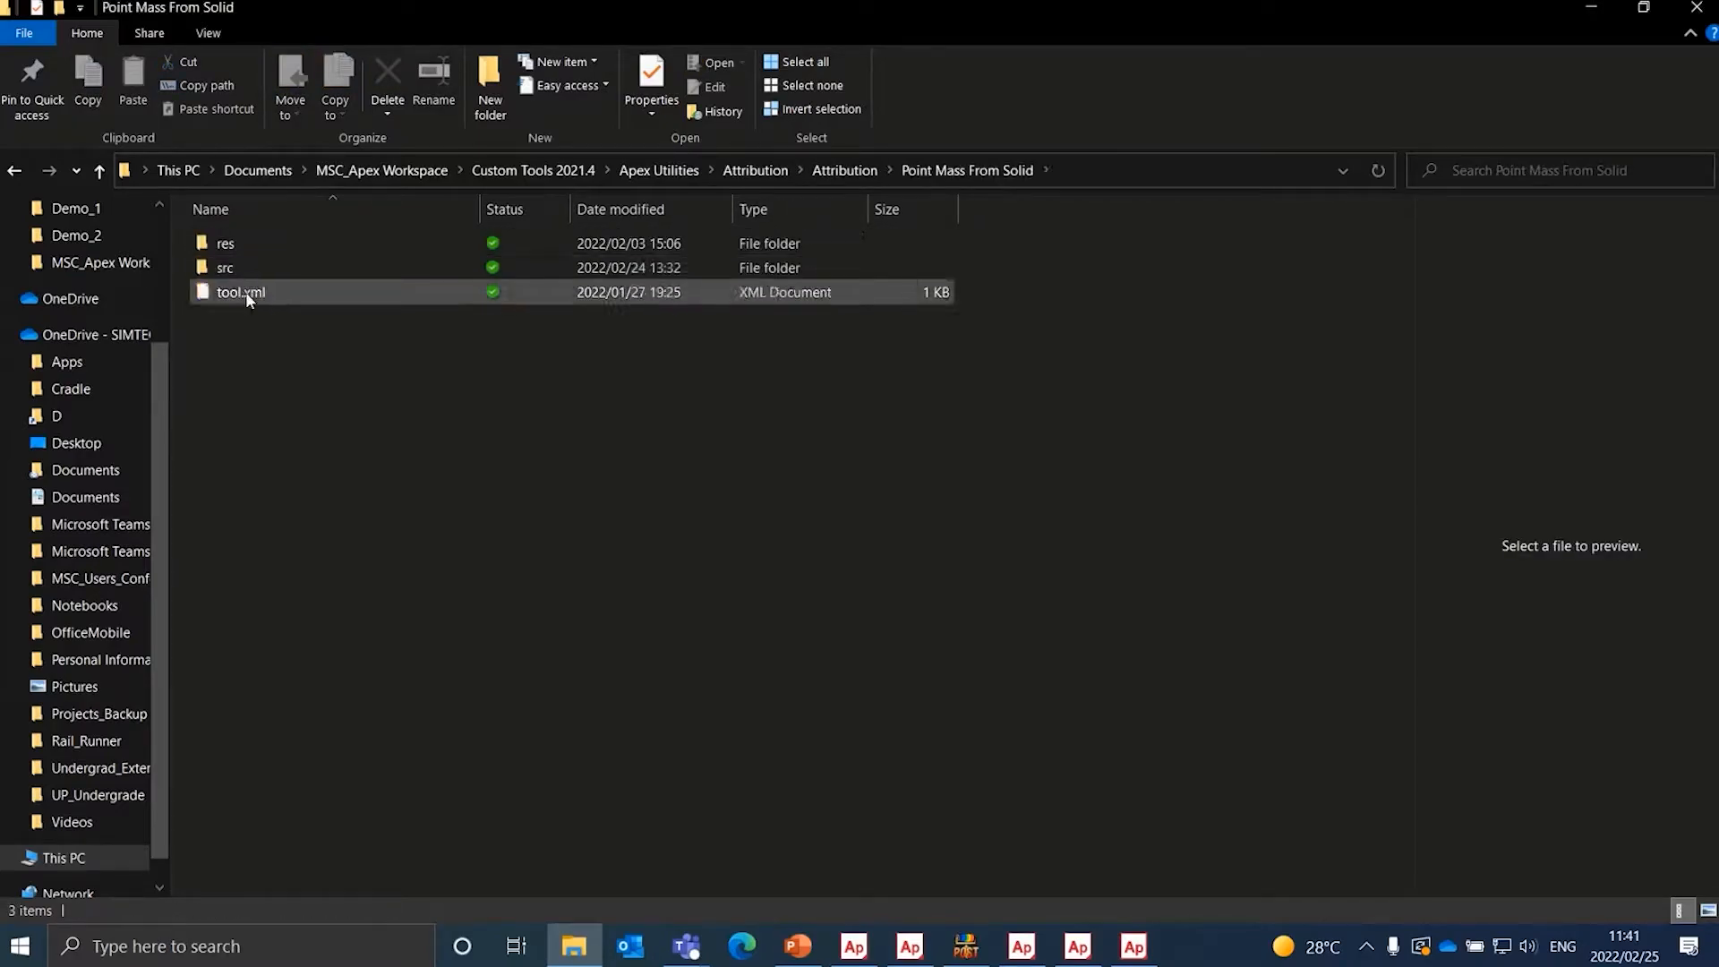
click(233, 274)
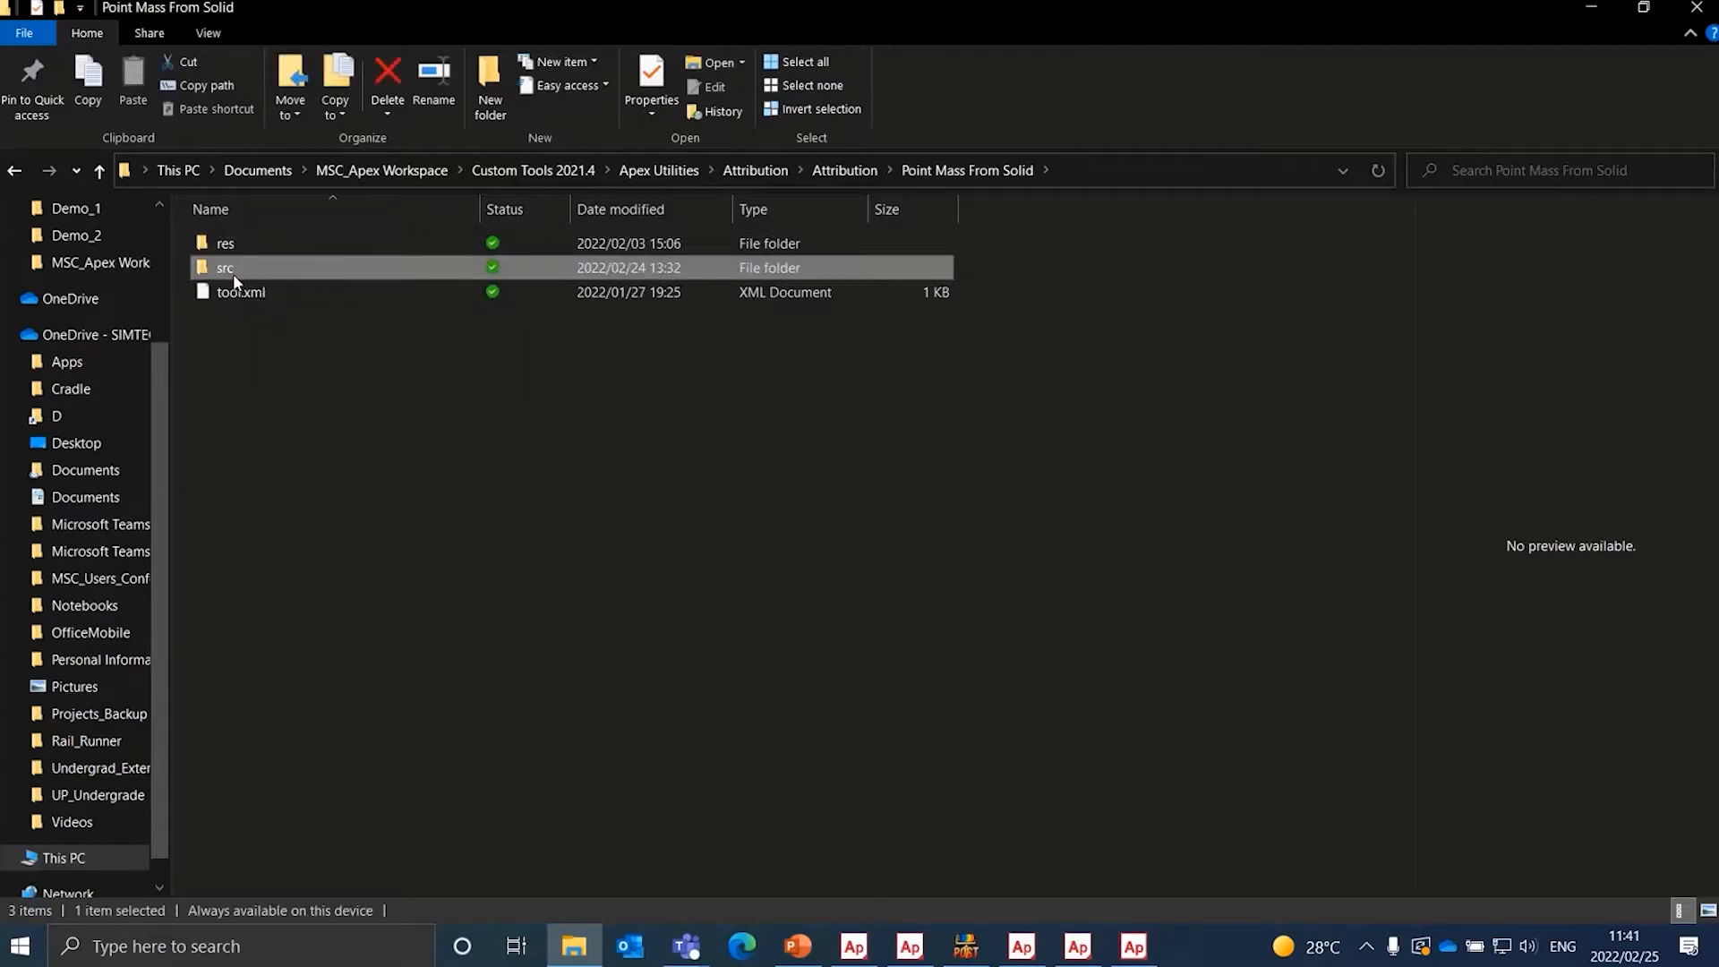
double_click(232, 274)
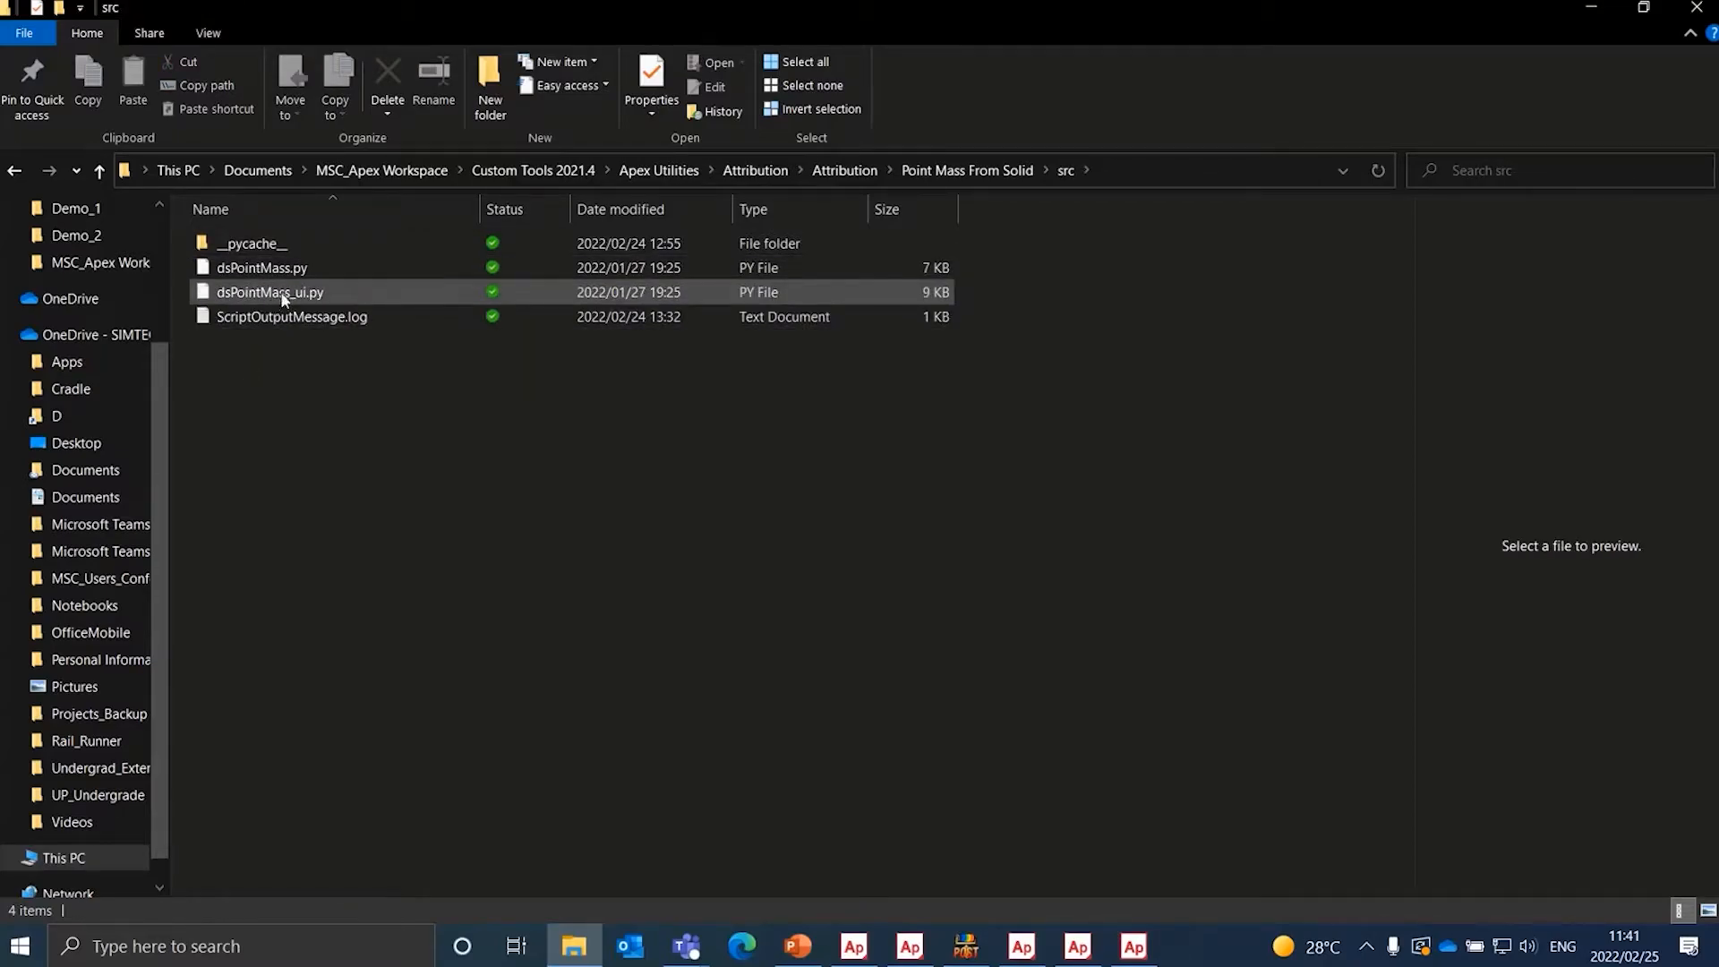
- Switch to MSC Apex to view the Point Mass From Solid tool, and return to its src folder in File Explorer
click(1044, 957)
click(880, 952)
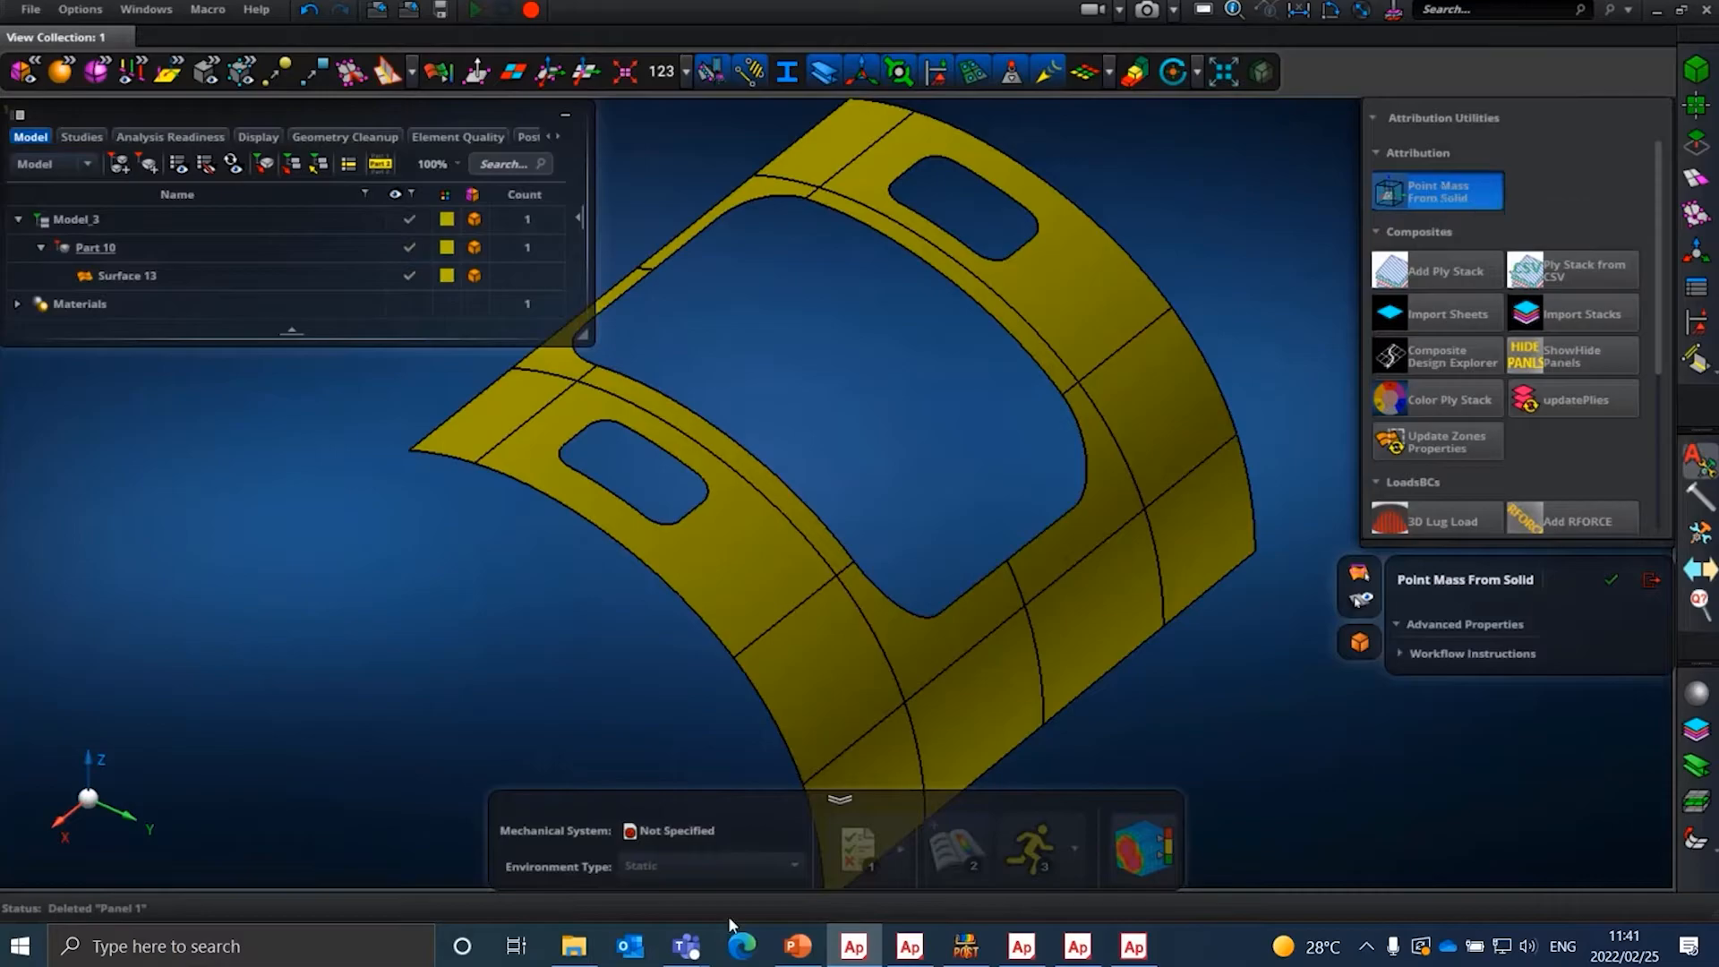
click(574, 946)
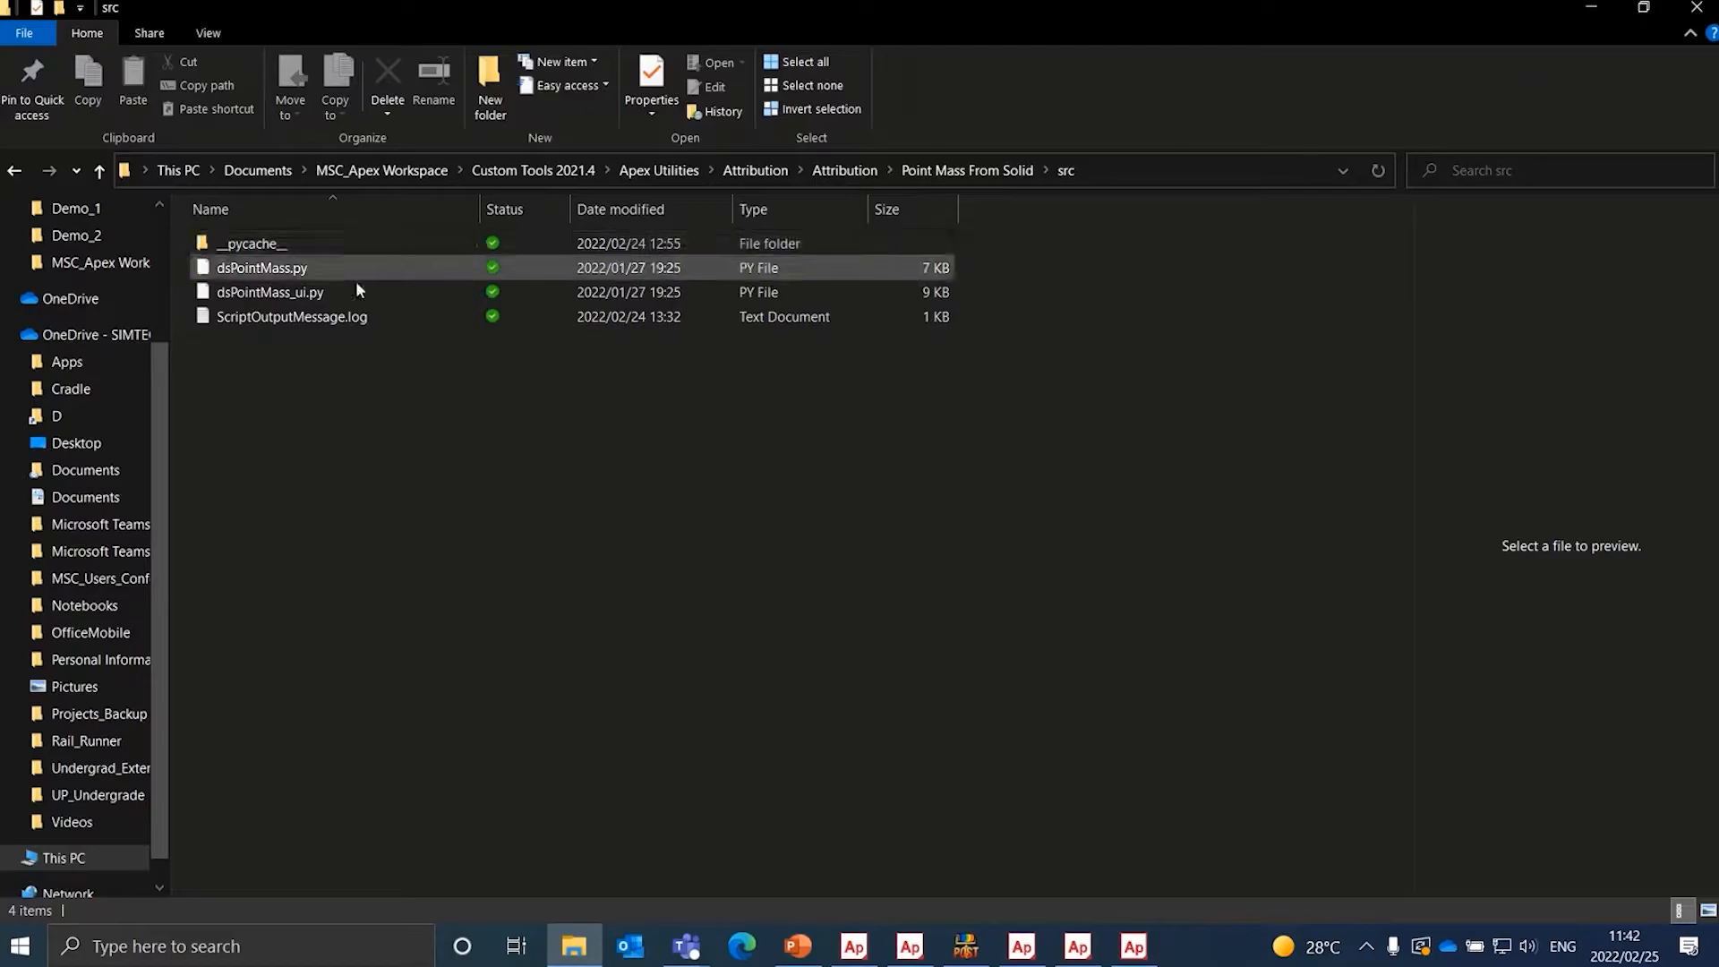
- Open dsPointMass.py in Notepad, making Notepad the default app for .py files, and view the script's main function in a maximized window
click(286, 276)
right_click(290, 278)
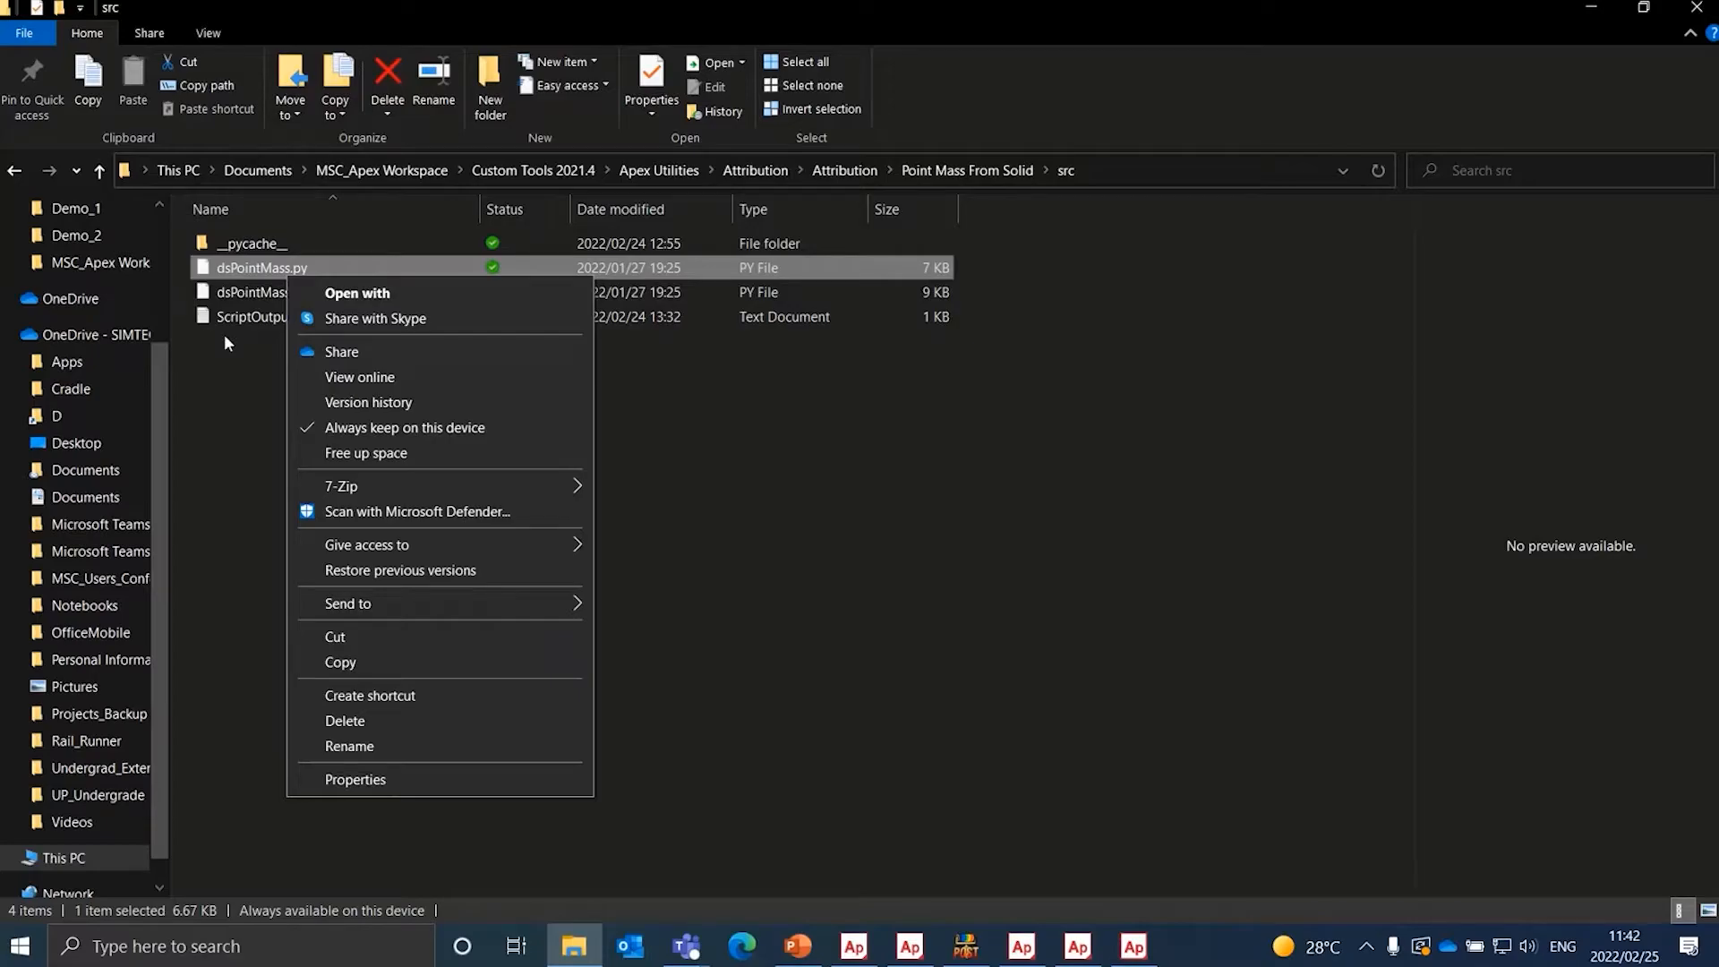
click(339, 296)
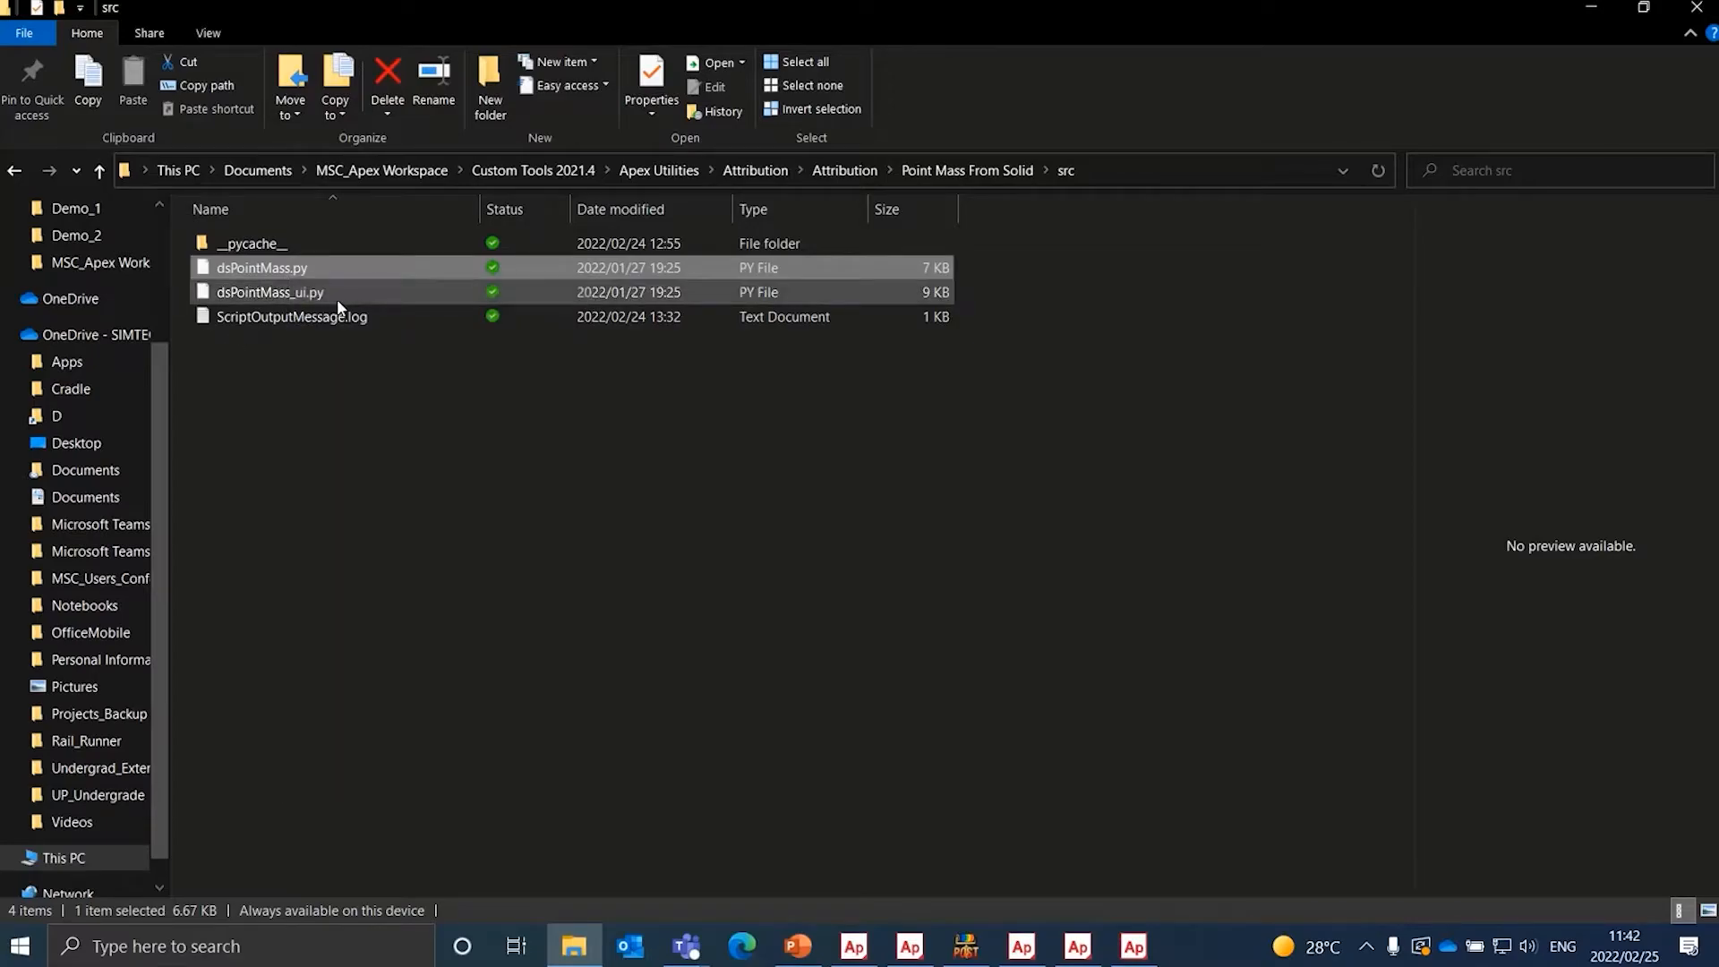
click(716, 381)
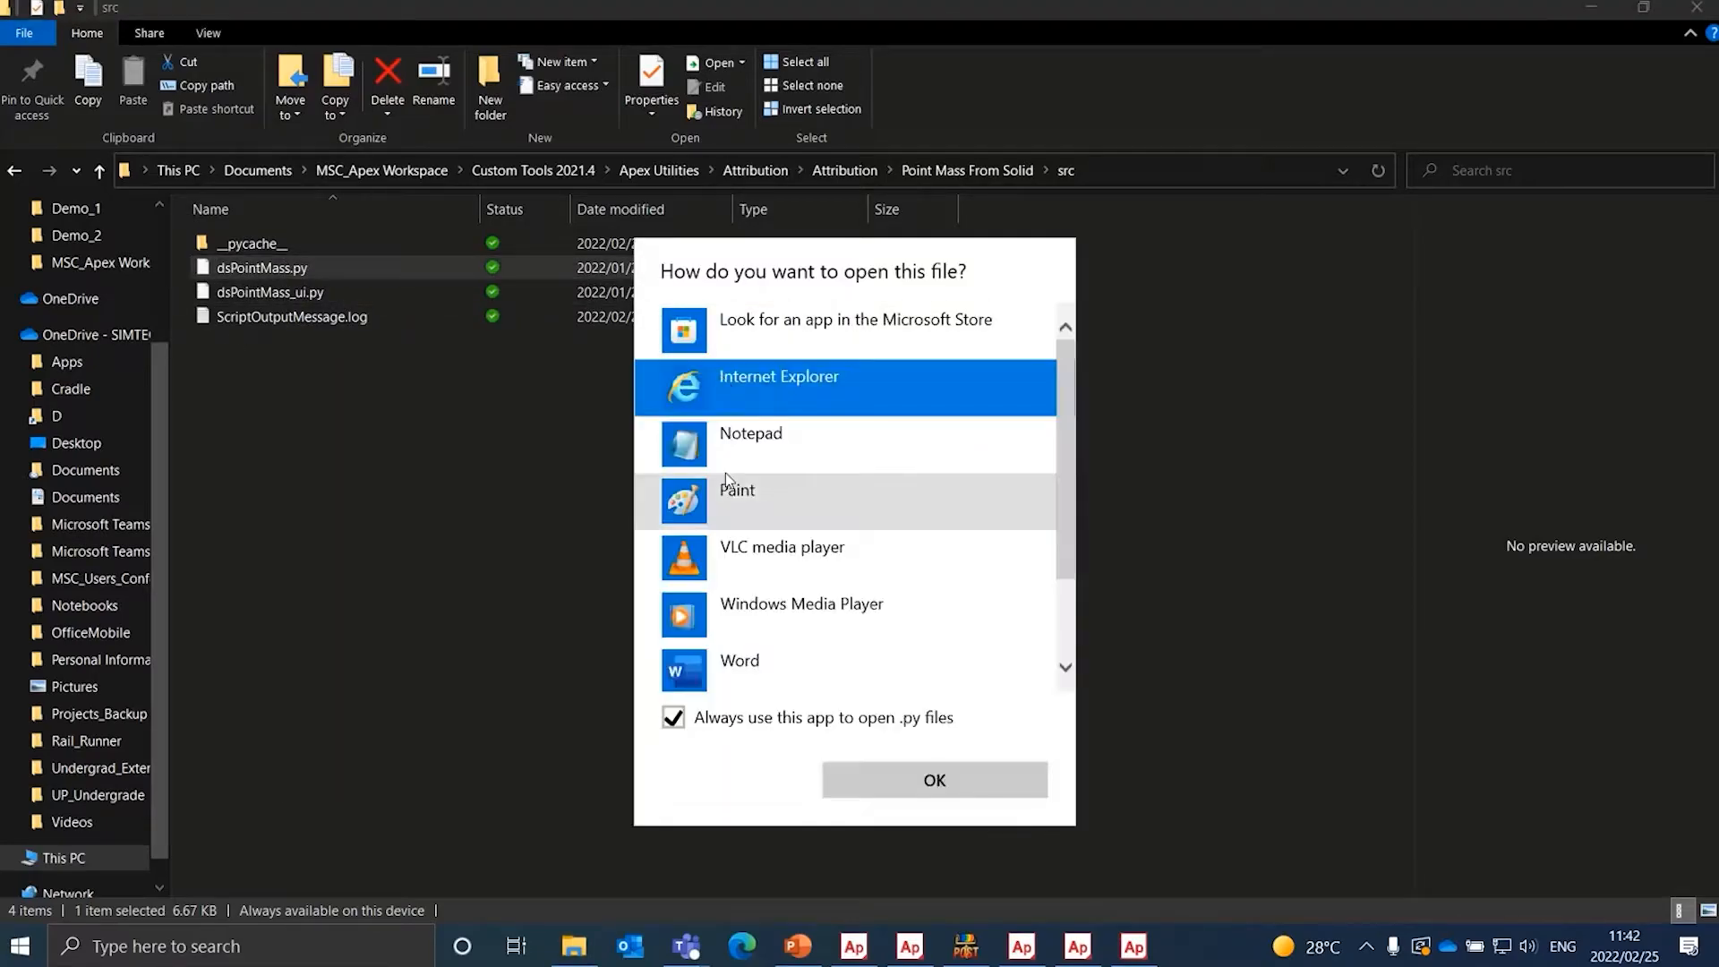
click(729, 455)
click(964, 781)
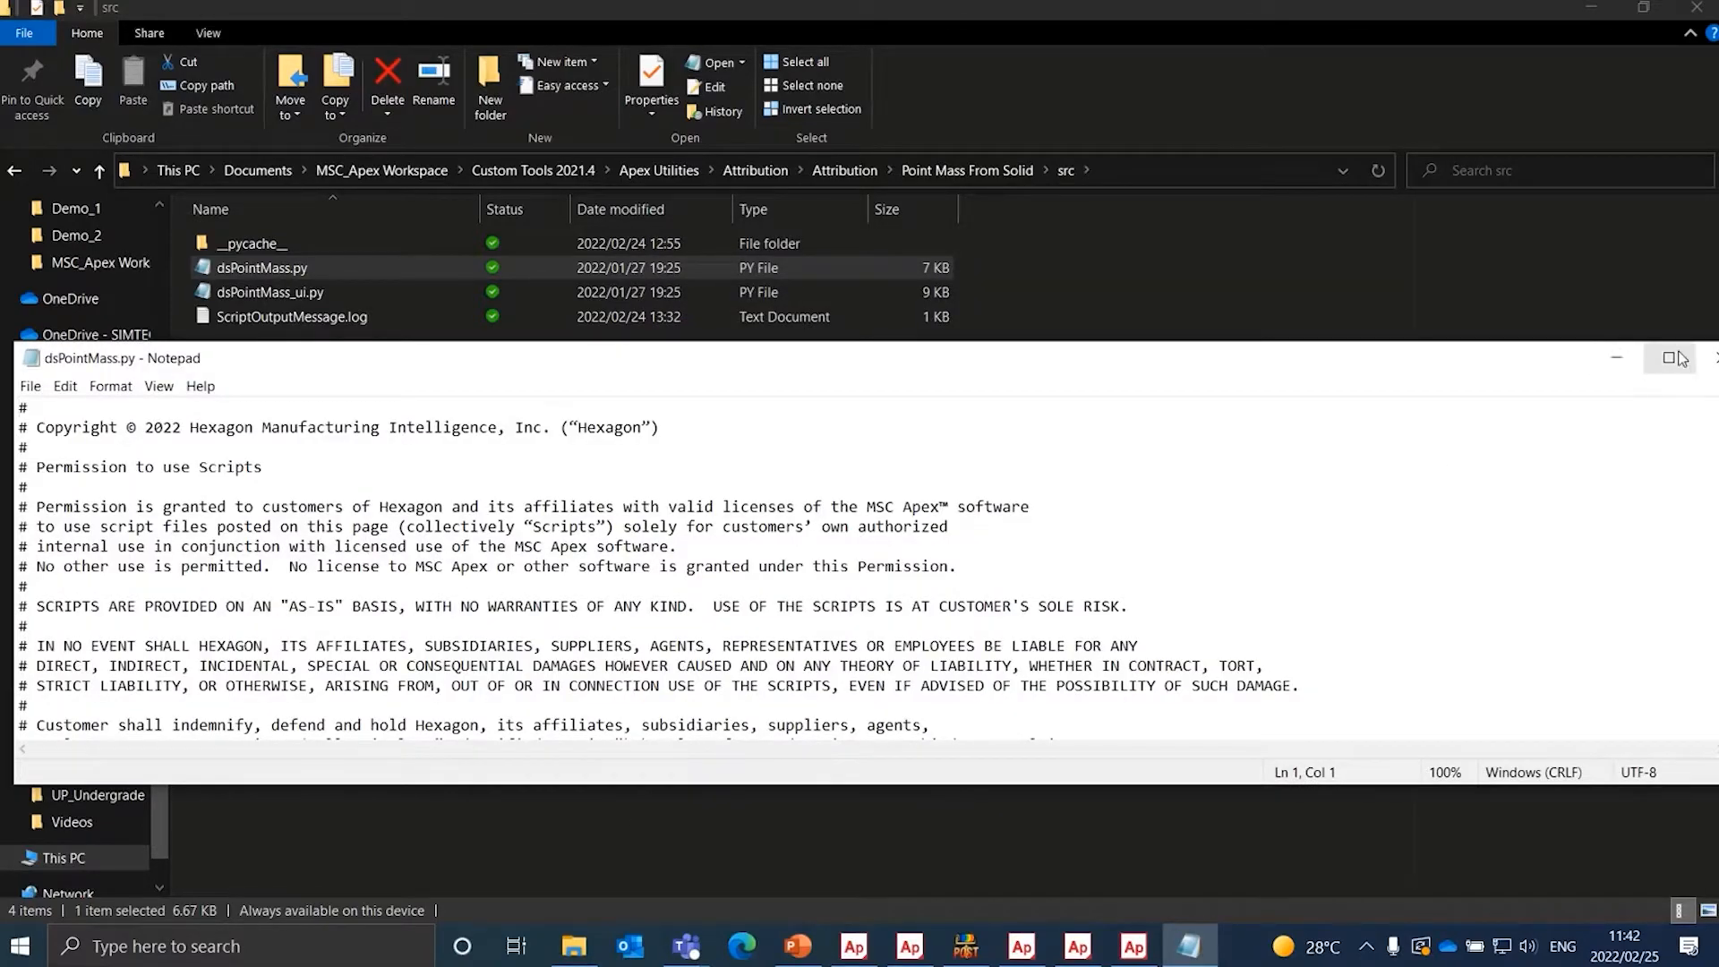
click(1666, 357)
scroll(718, 407, down, 11)
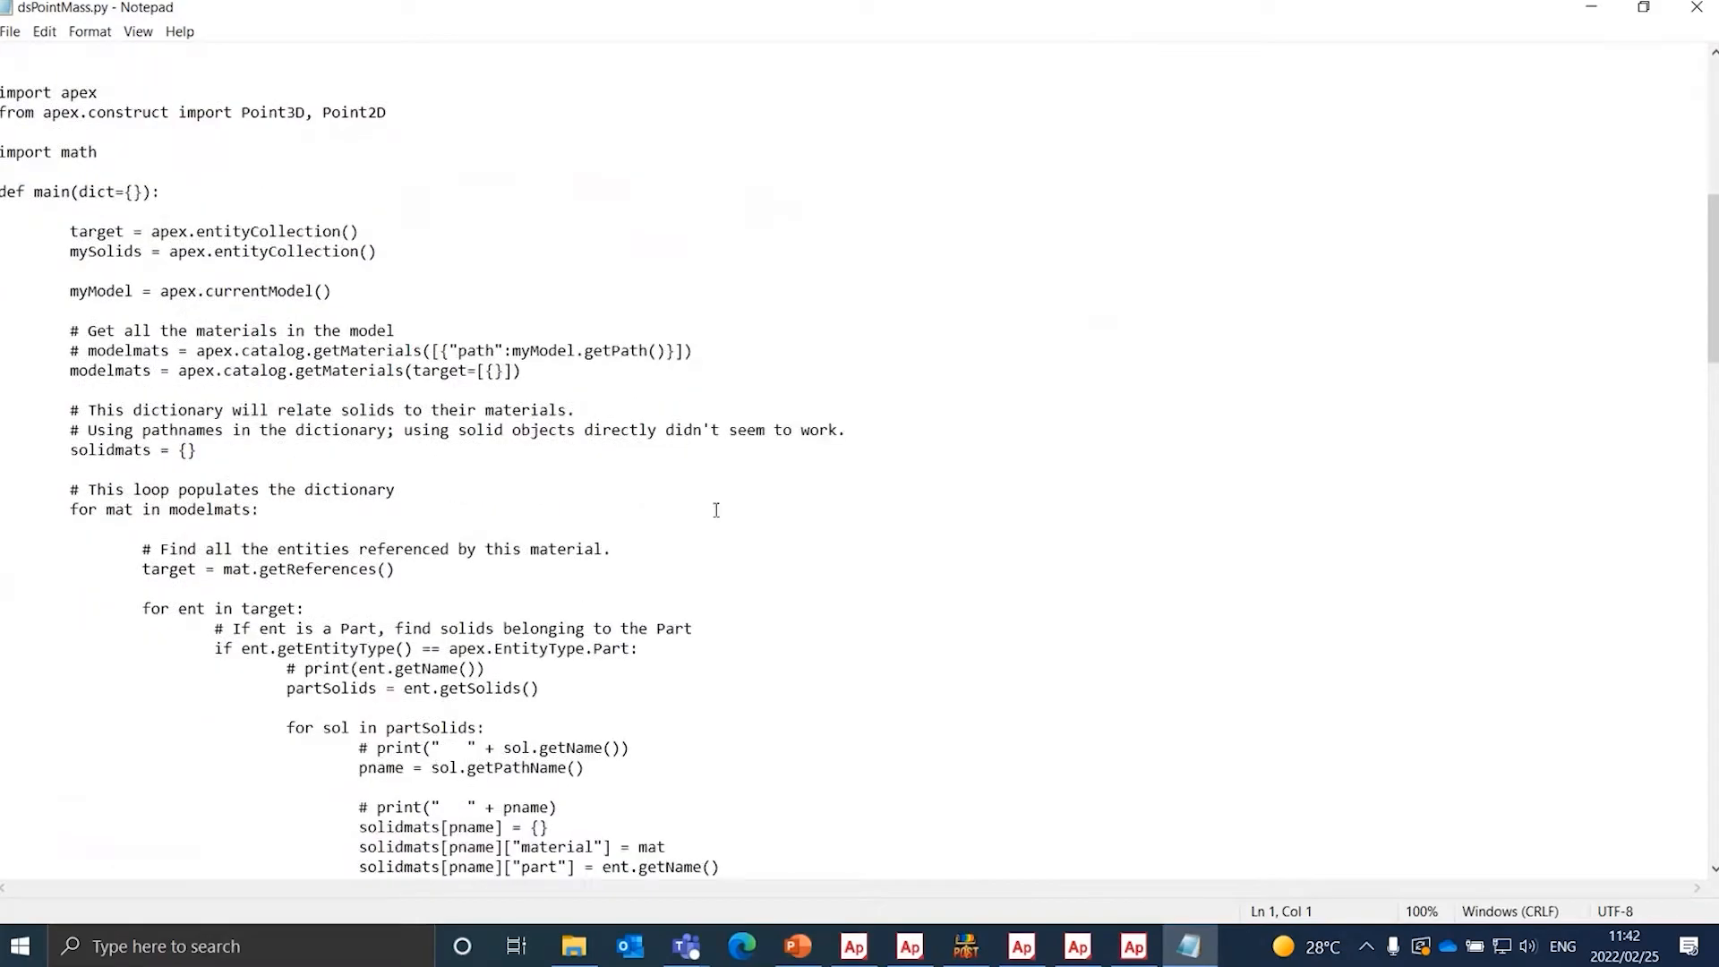
- Read through the abstract and main function of the dsPointMass.py script, and close Notepad
scroll(716, 504, up, 3)
scroll(713, 498, down, 7)
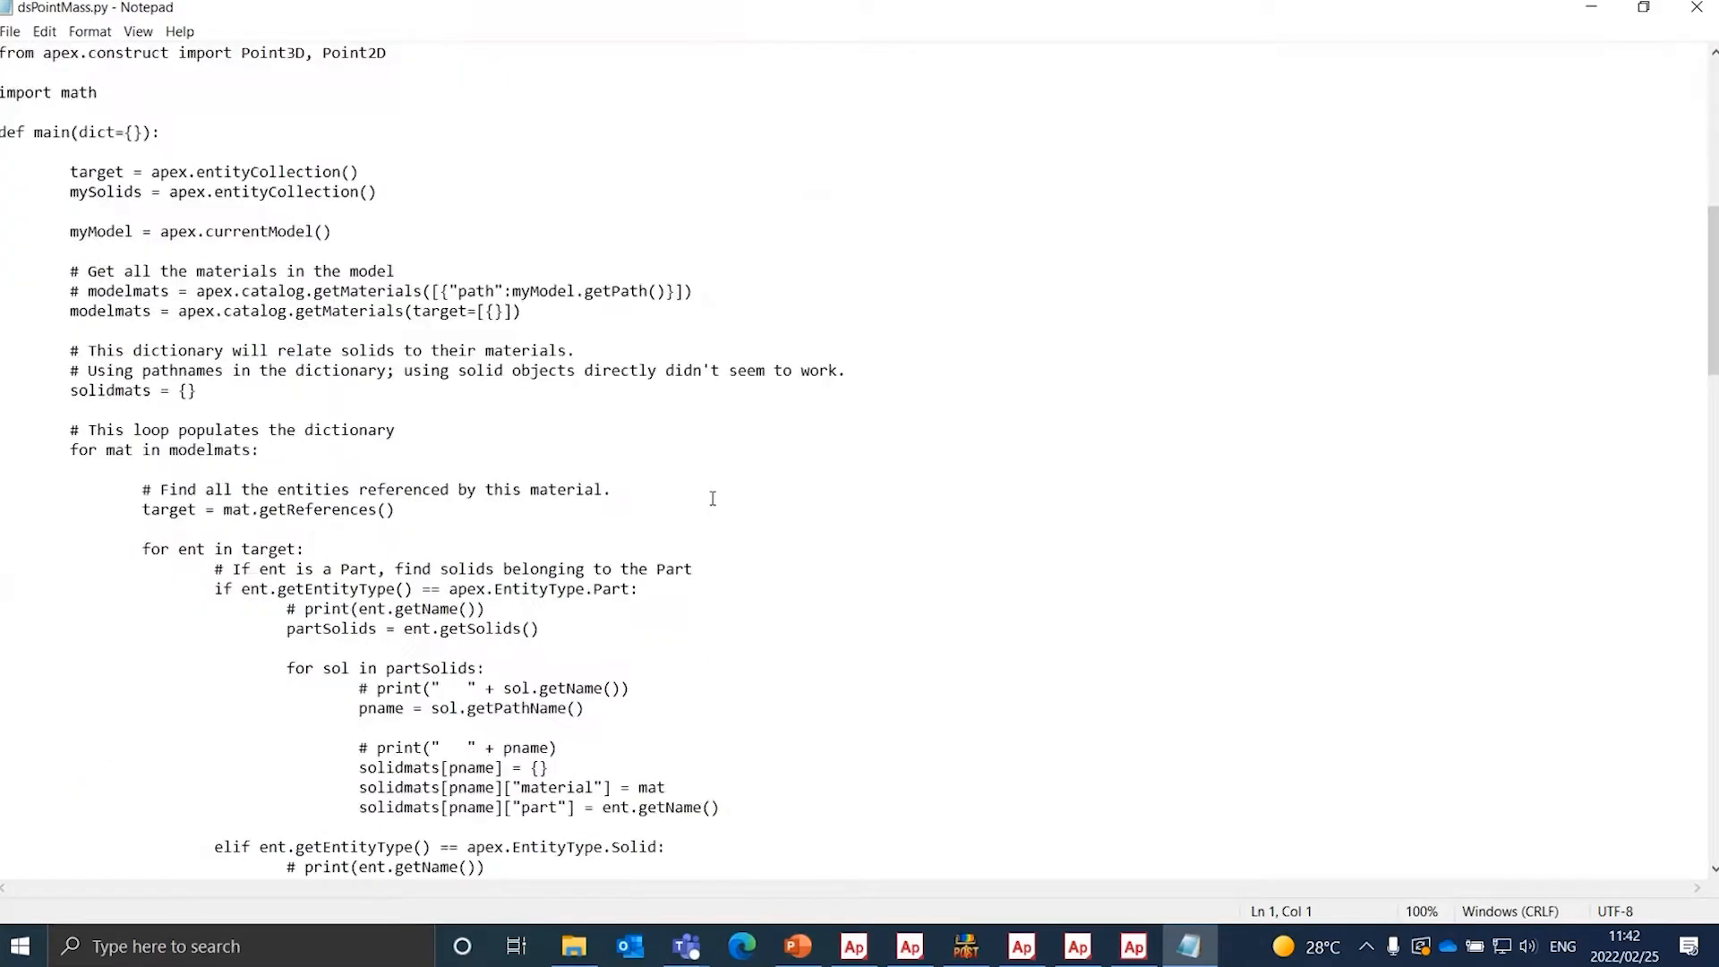
scroll(713, 498, down, 3)
scroll(716, 495, up, 11)
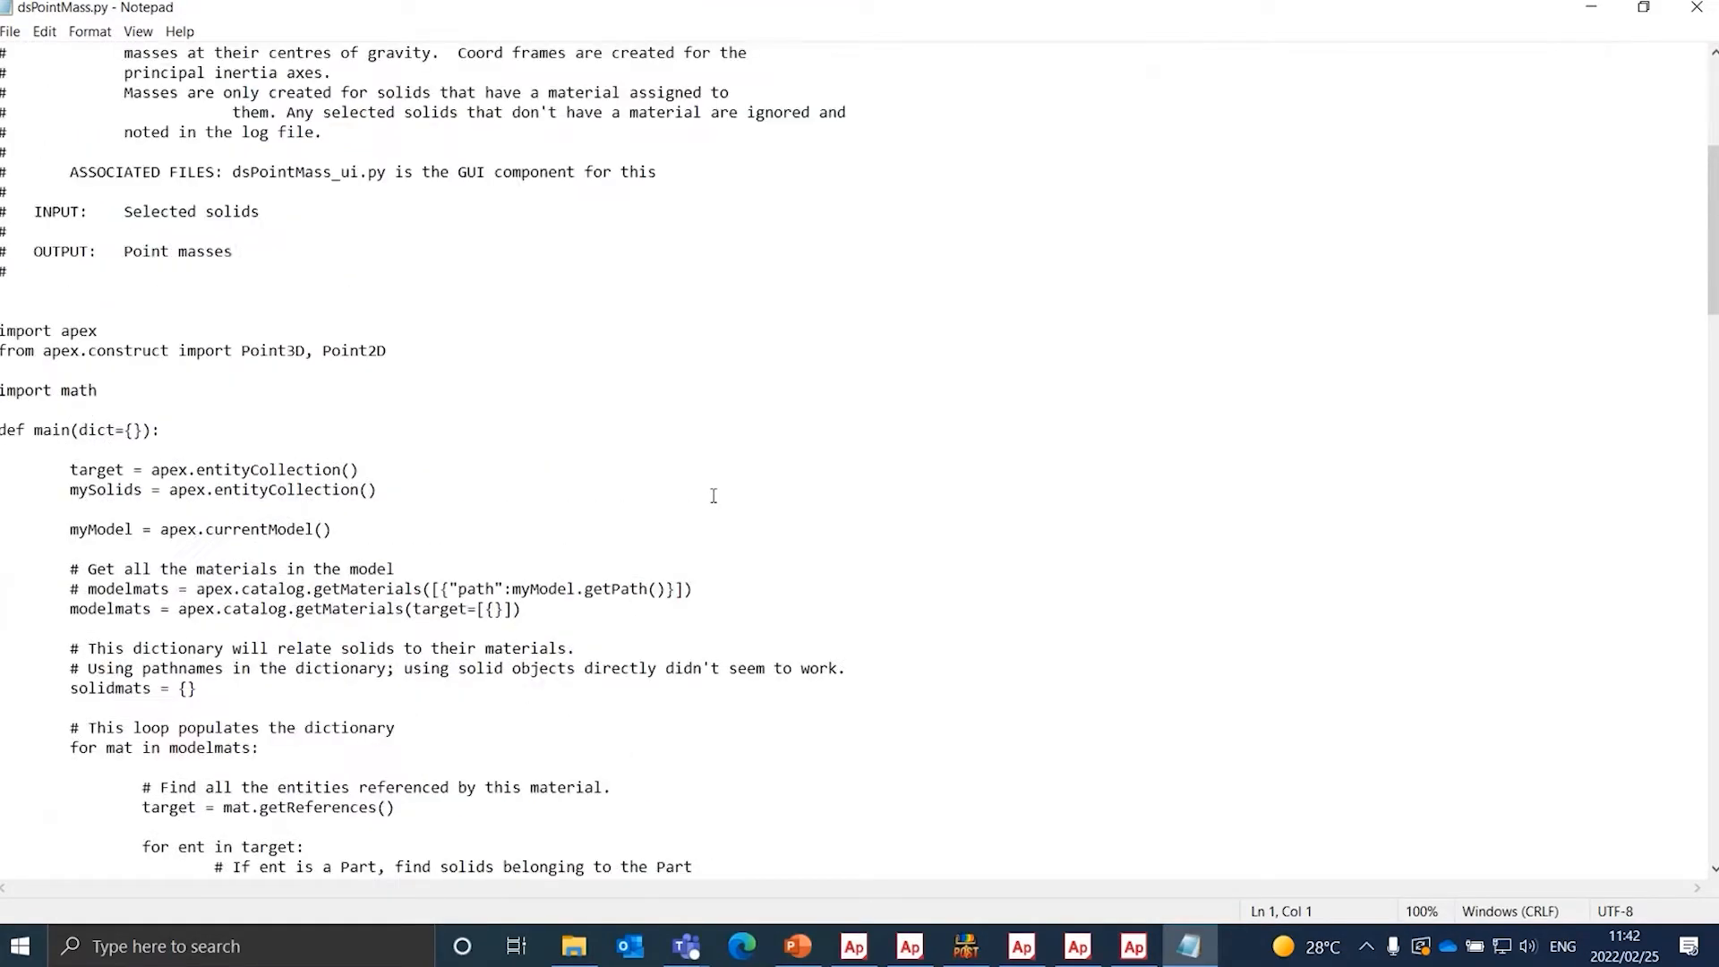
scroll(714, 484, up, 8)
scroll(560, 346, down, 12)
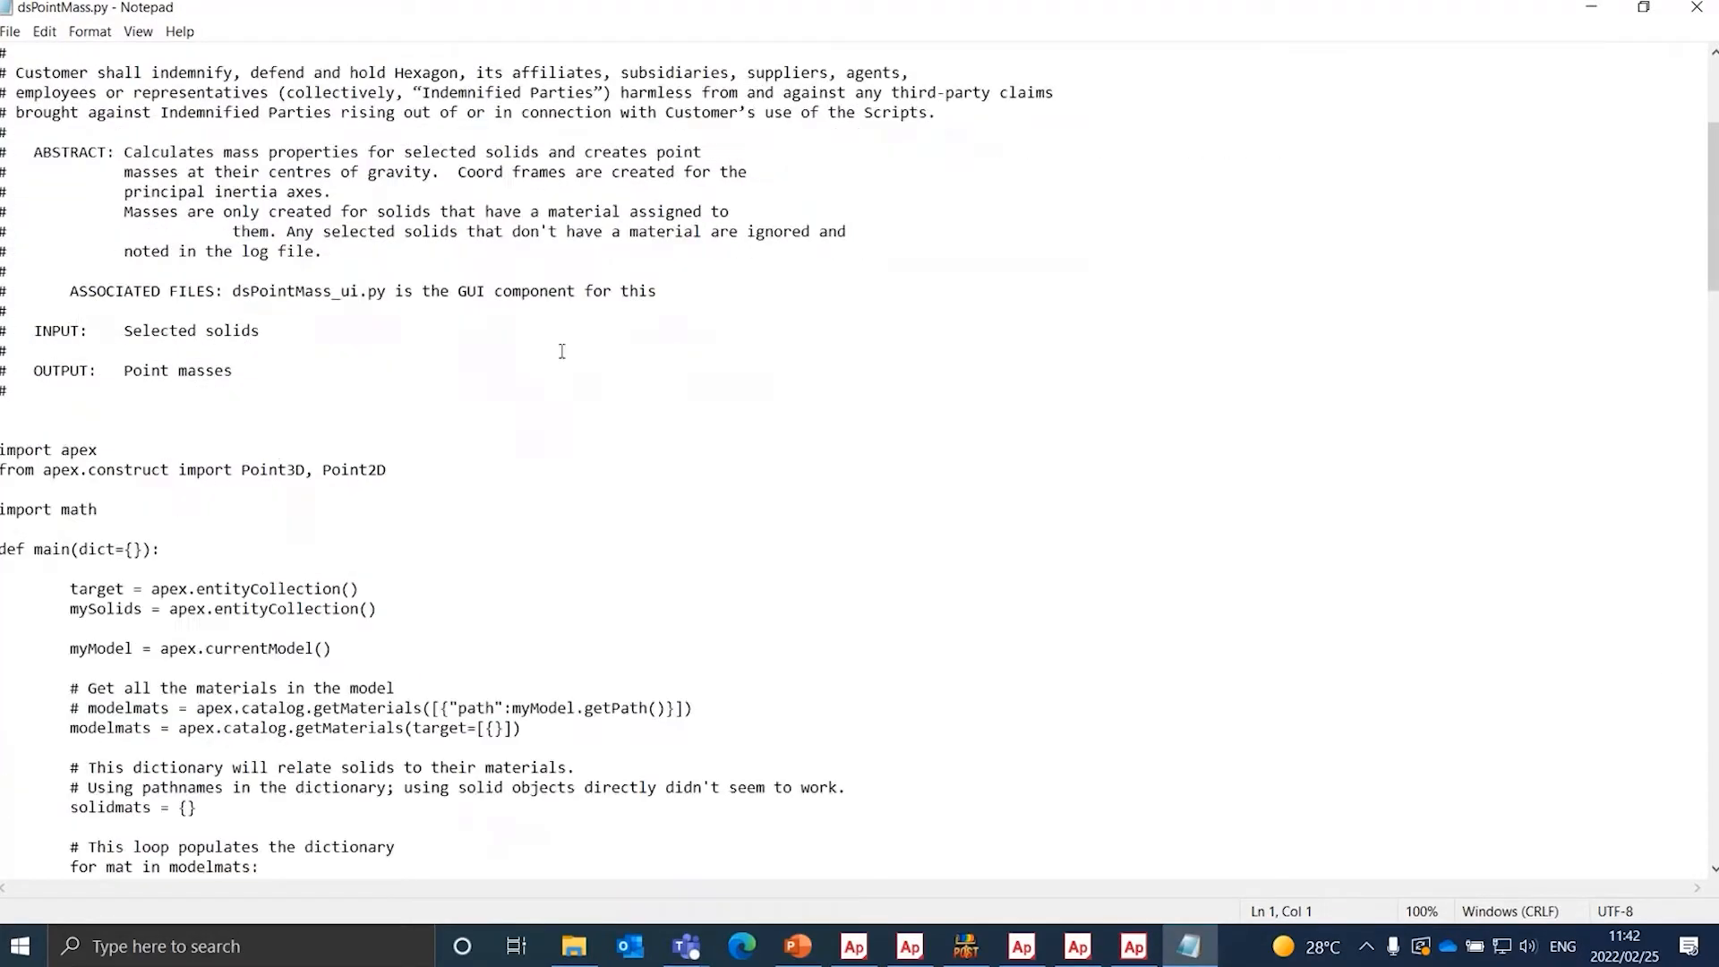
scroll(573, 365, down, 10)
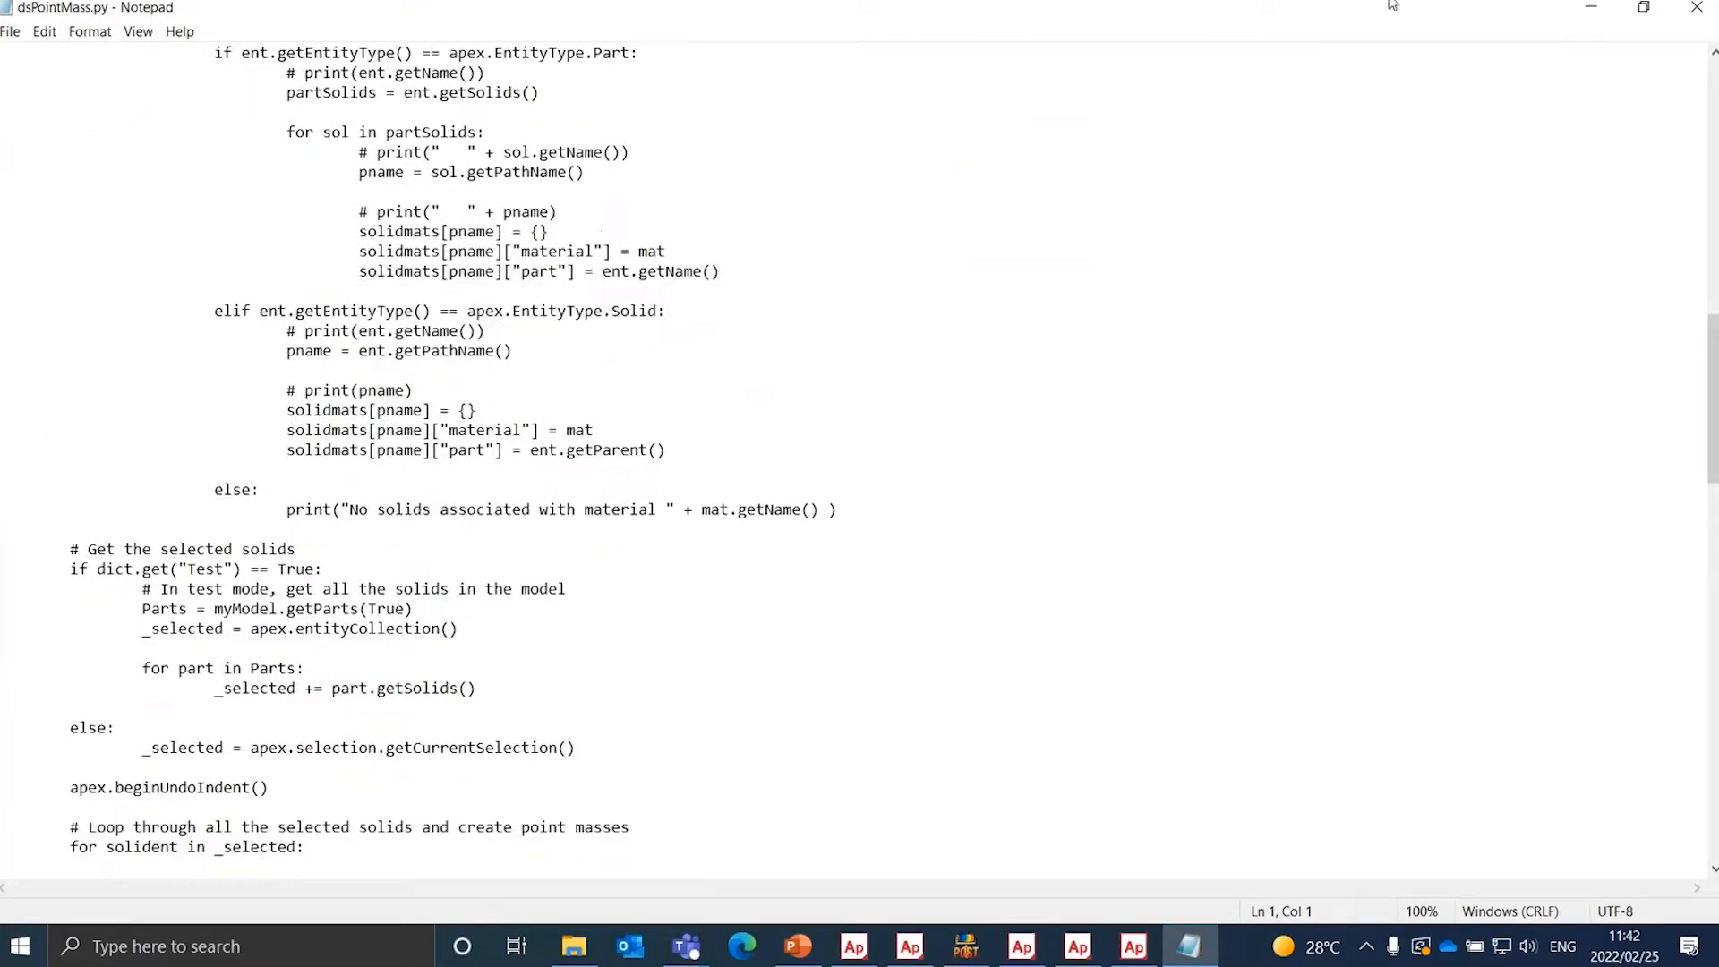
click(1697, 9)
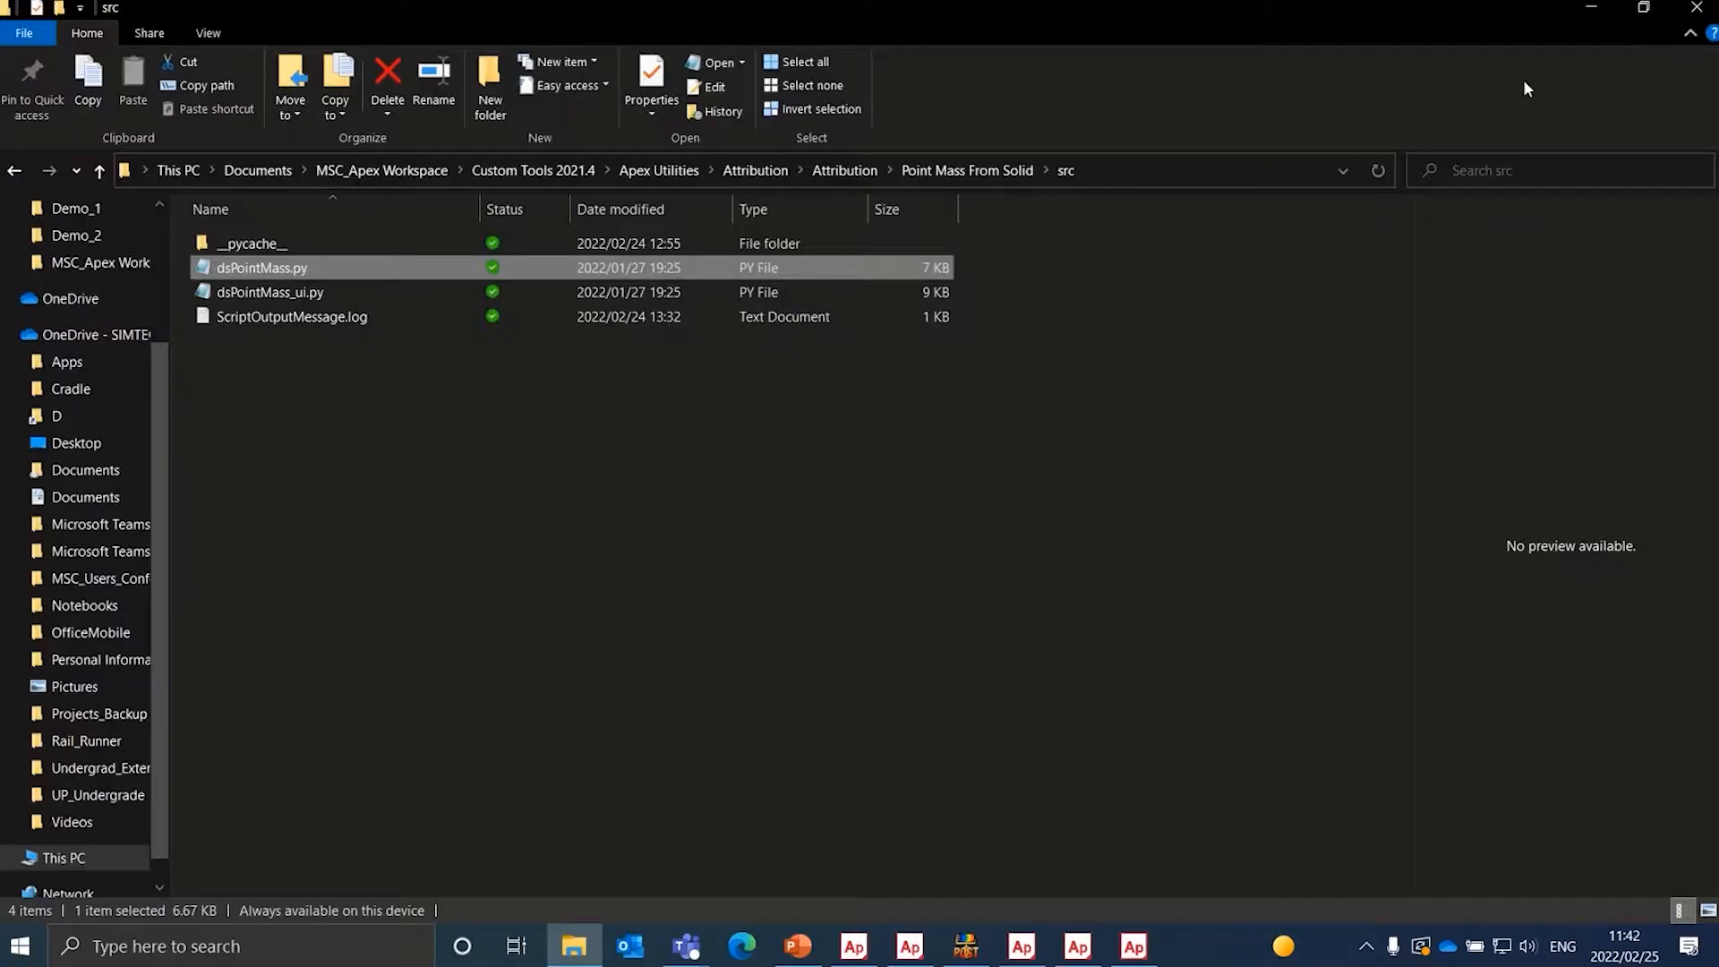
- Switch to MSC Apex and view the help previews of the Point Mass From Solid tool and the Rectangle with 2 Points sketching tool
click(843, 950)
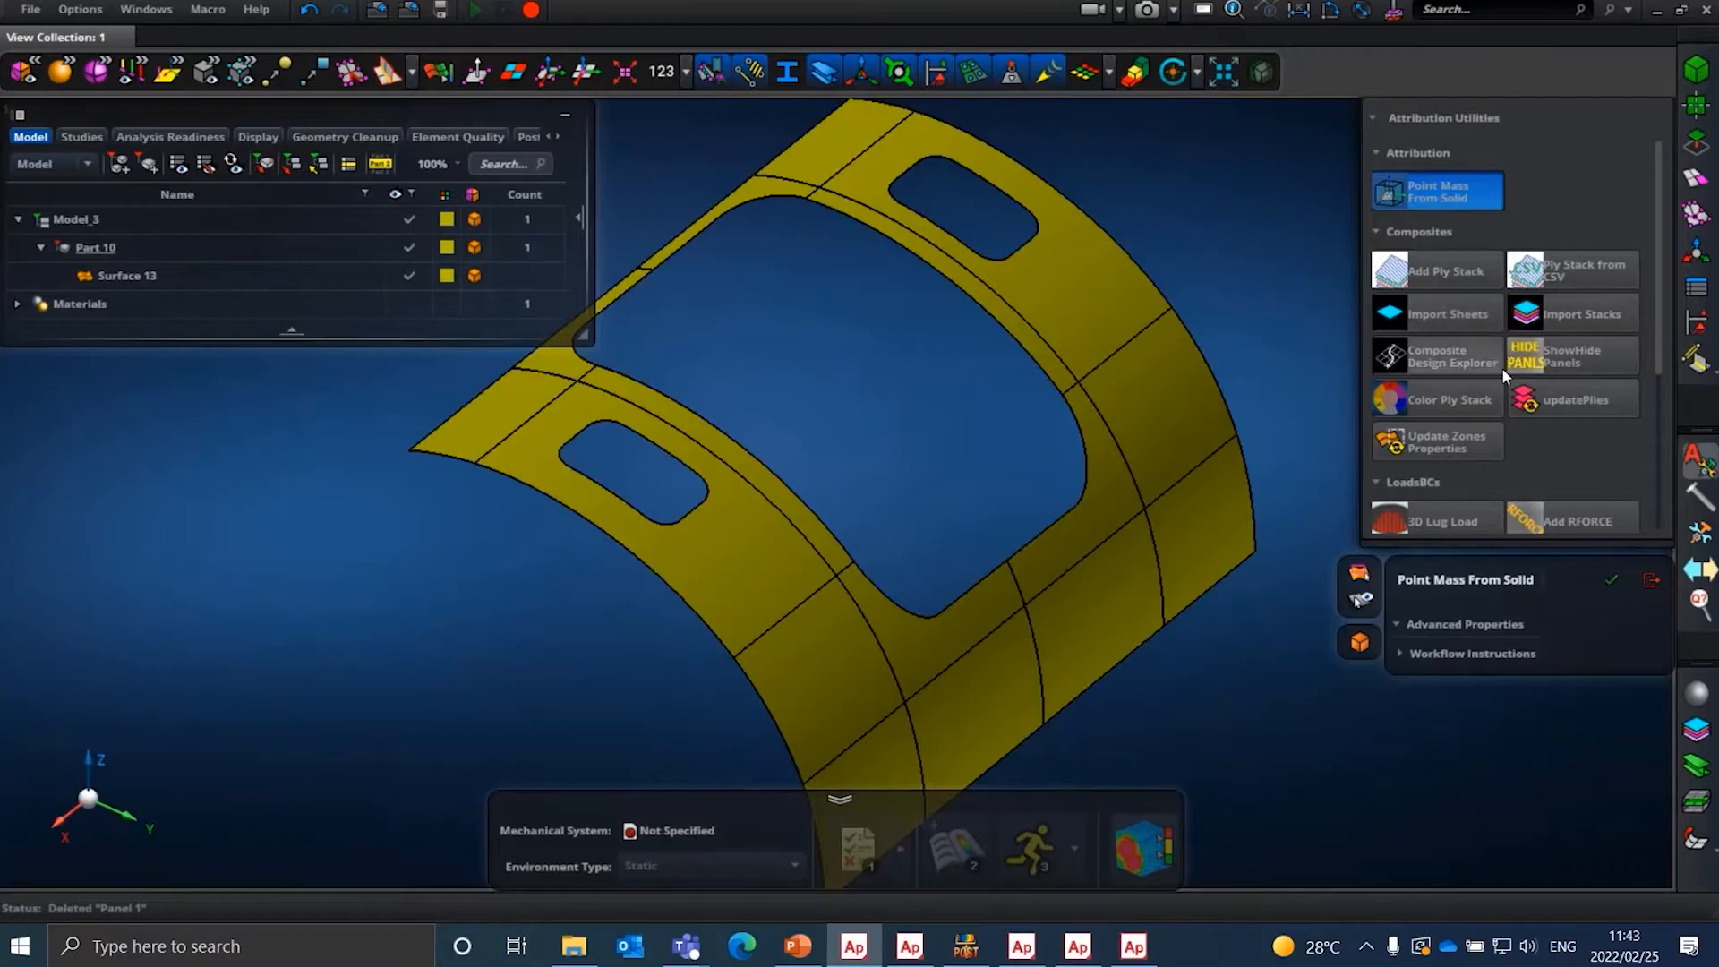
mouse_move(1451, 371)
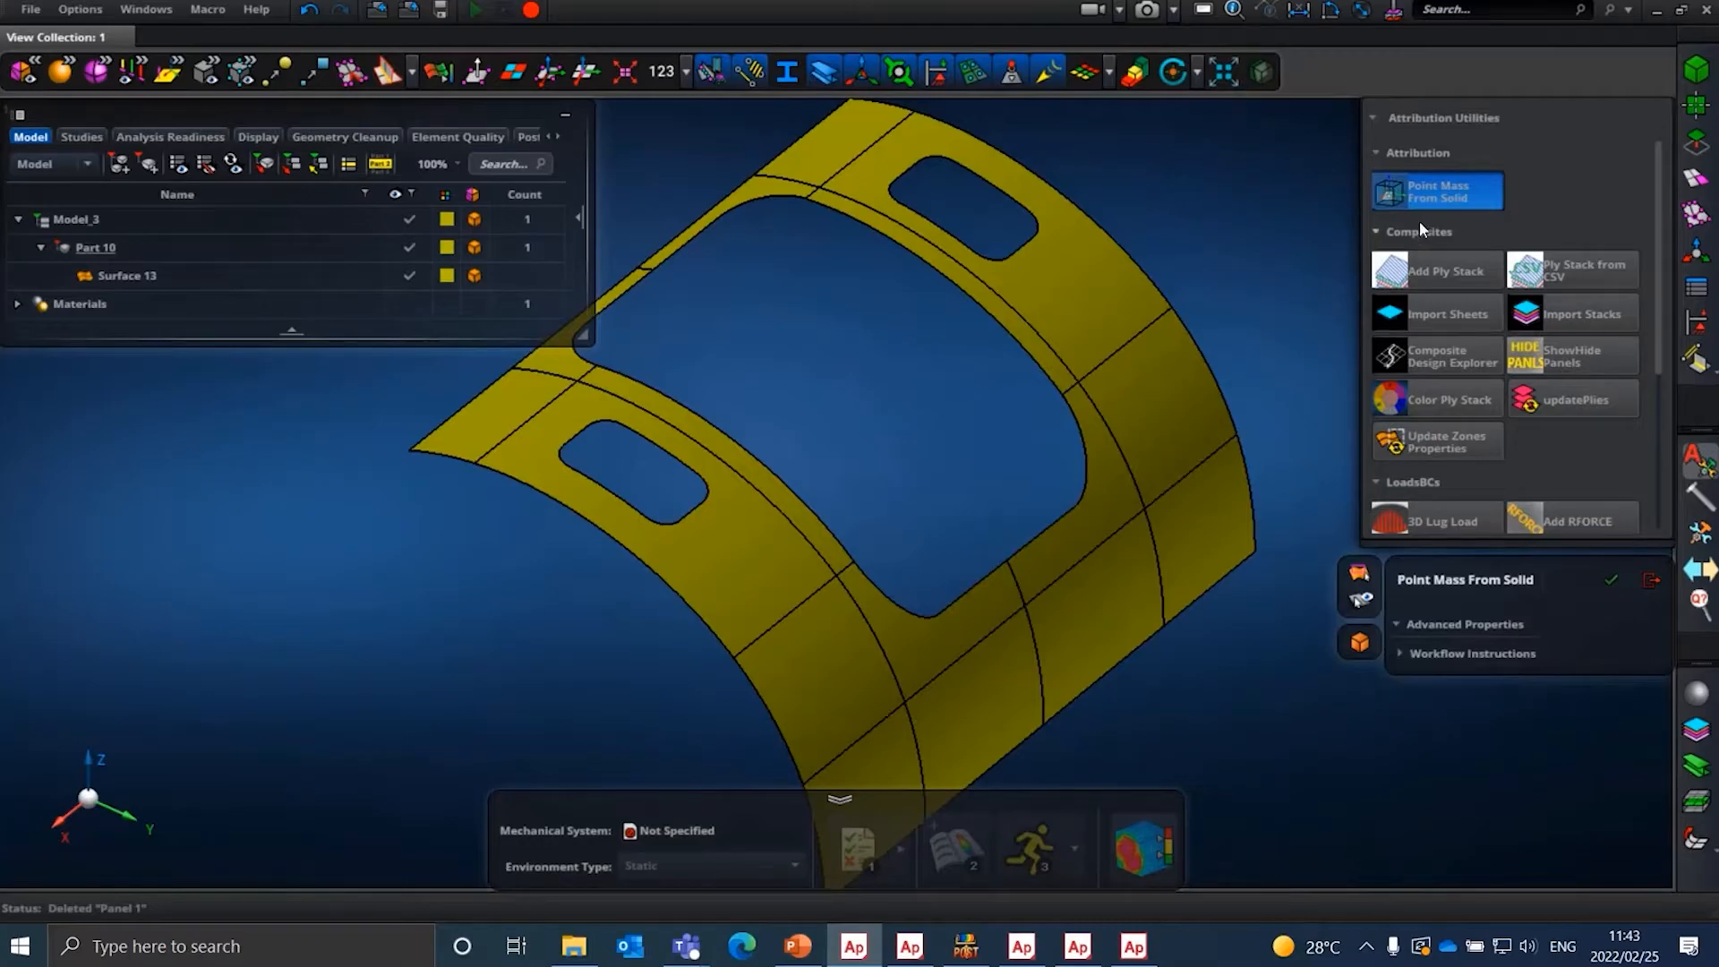
mouse_move(1461, 211)
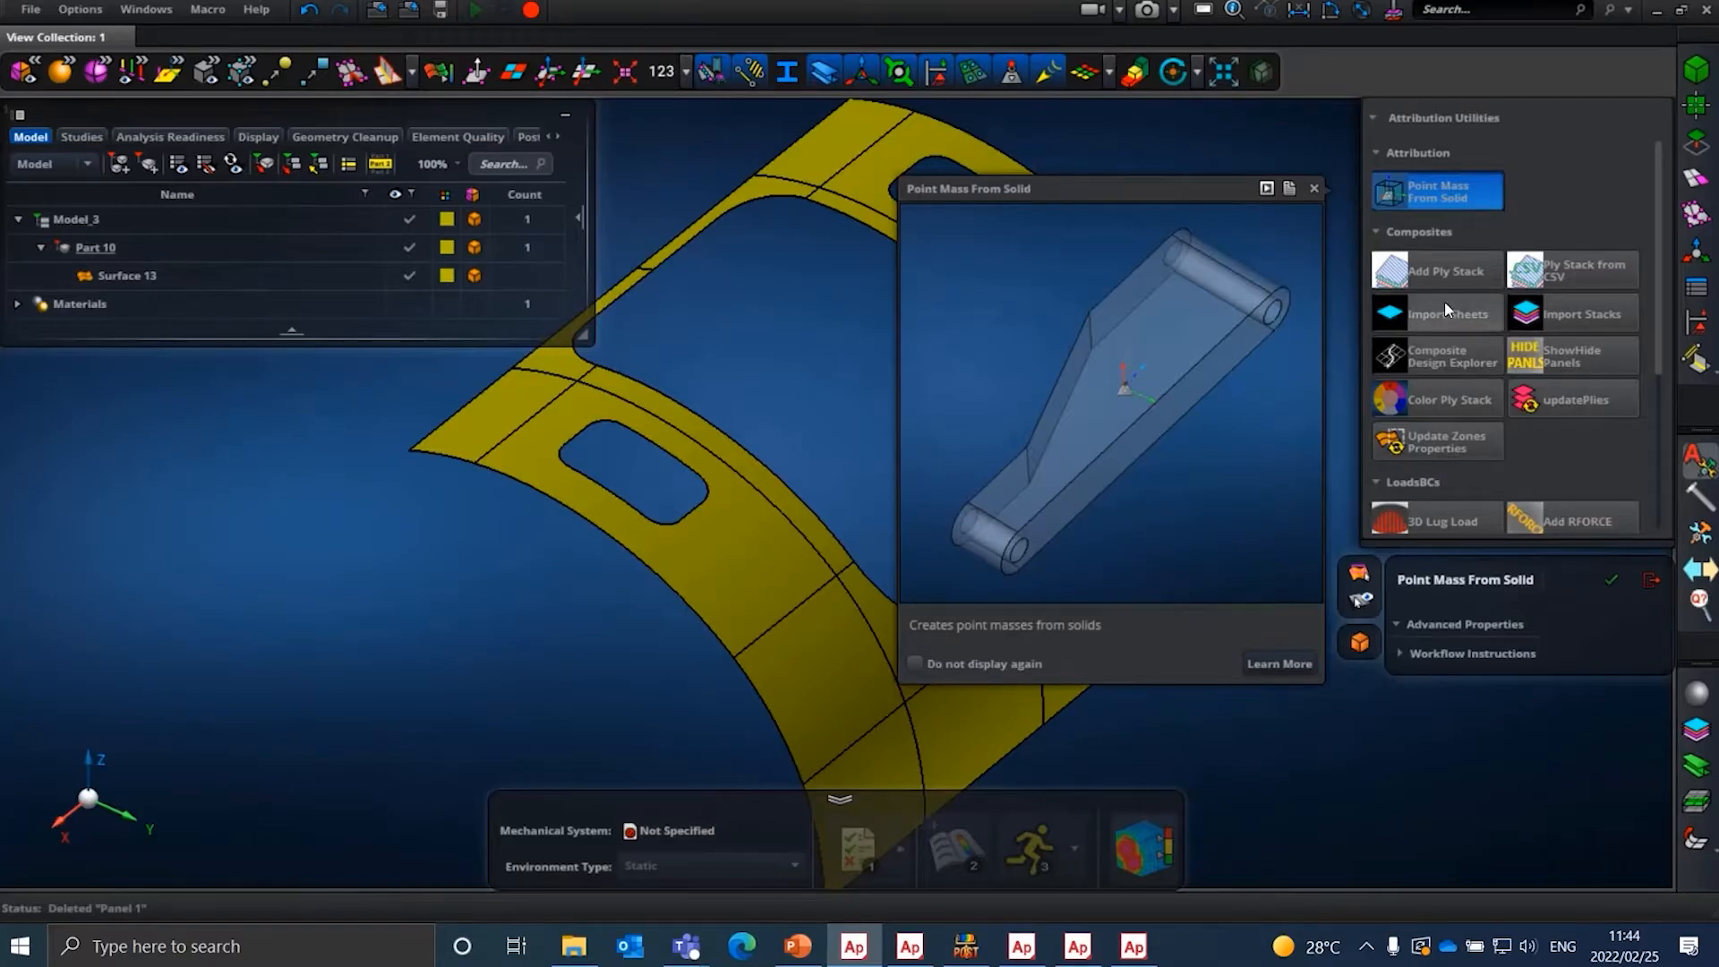
click(1697, 105)
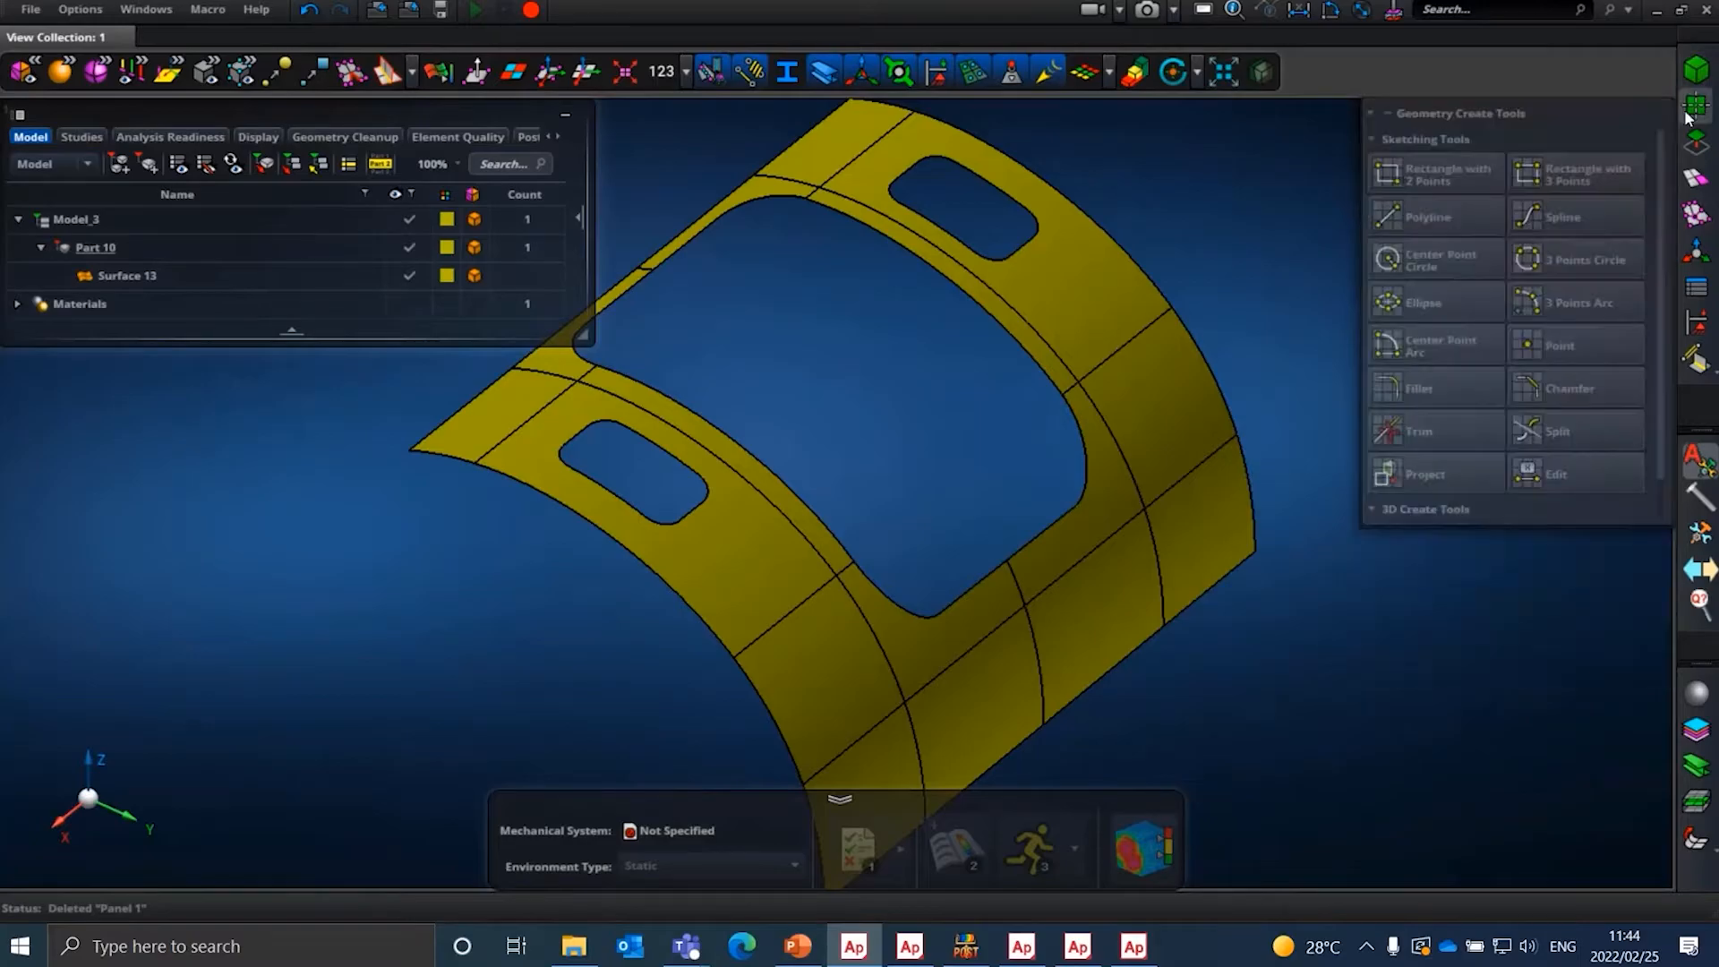
mouse_move(1467, 179)
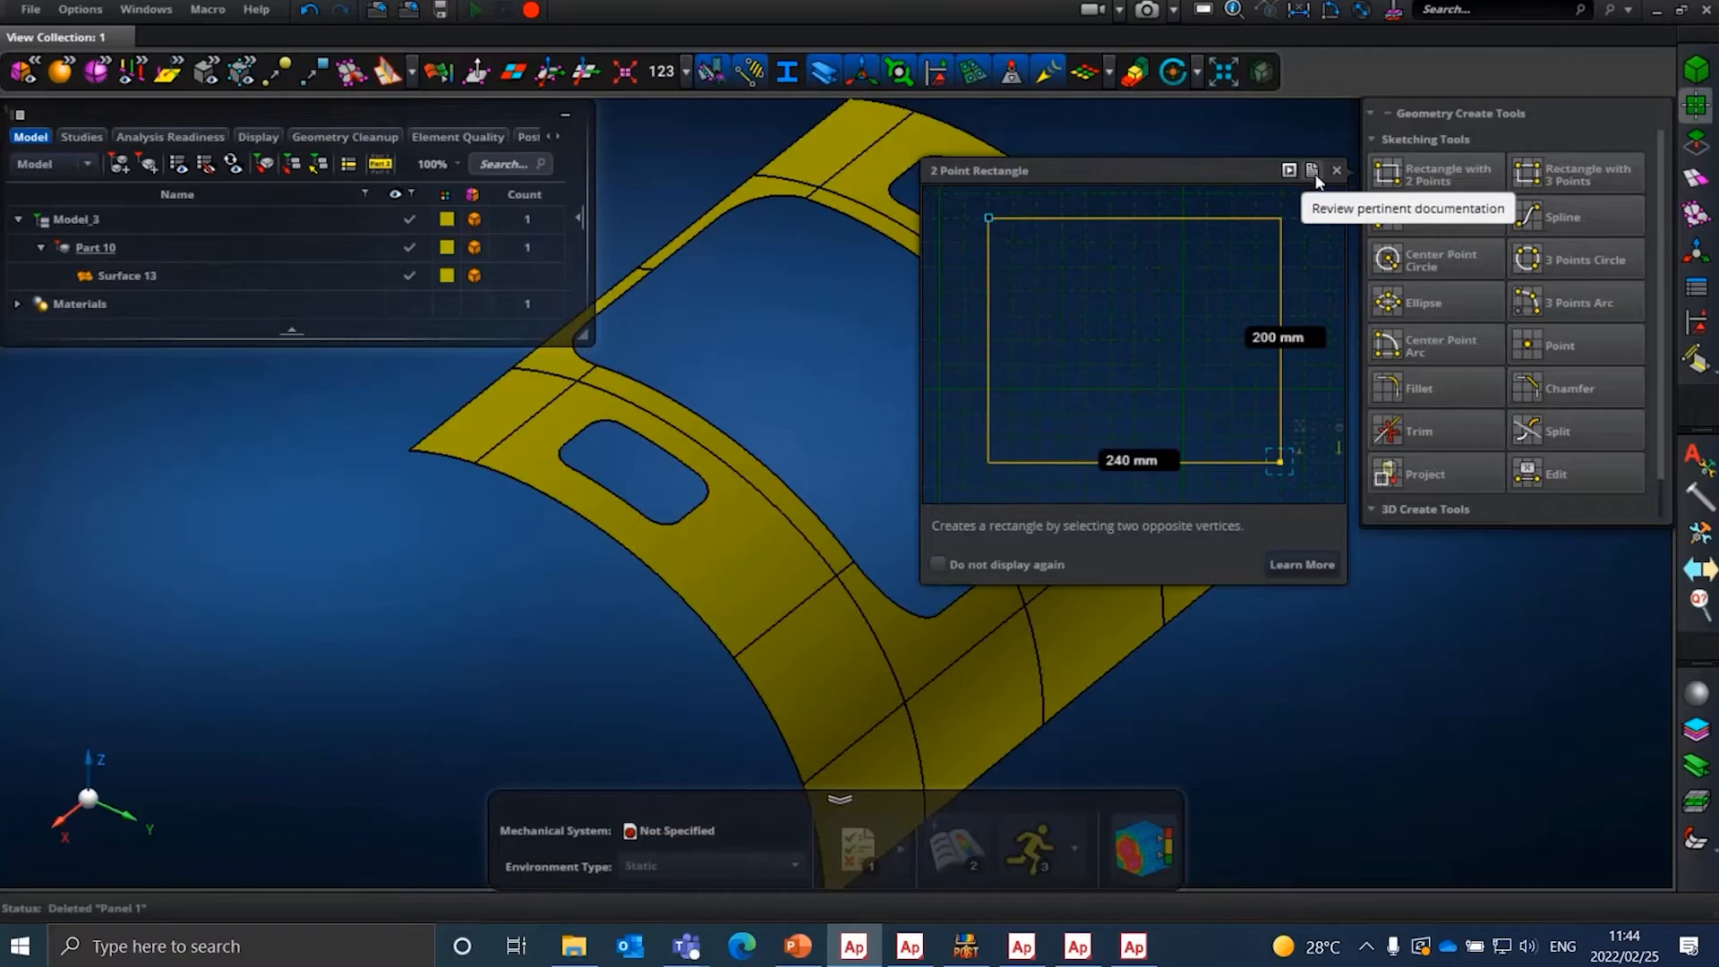
- Return to the Attribution Utilities and open the full documentation page of the Point Mass From Solid tool
click(1696, 454)
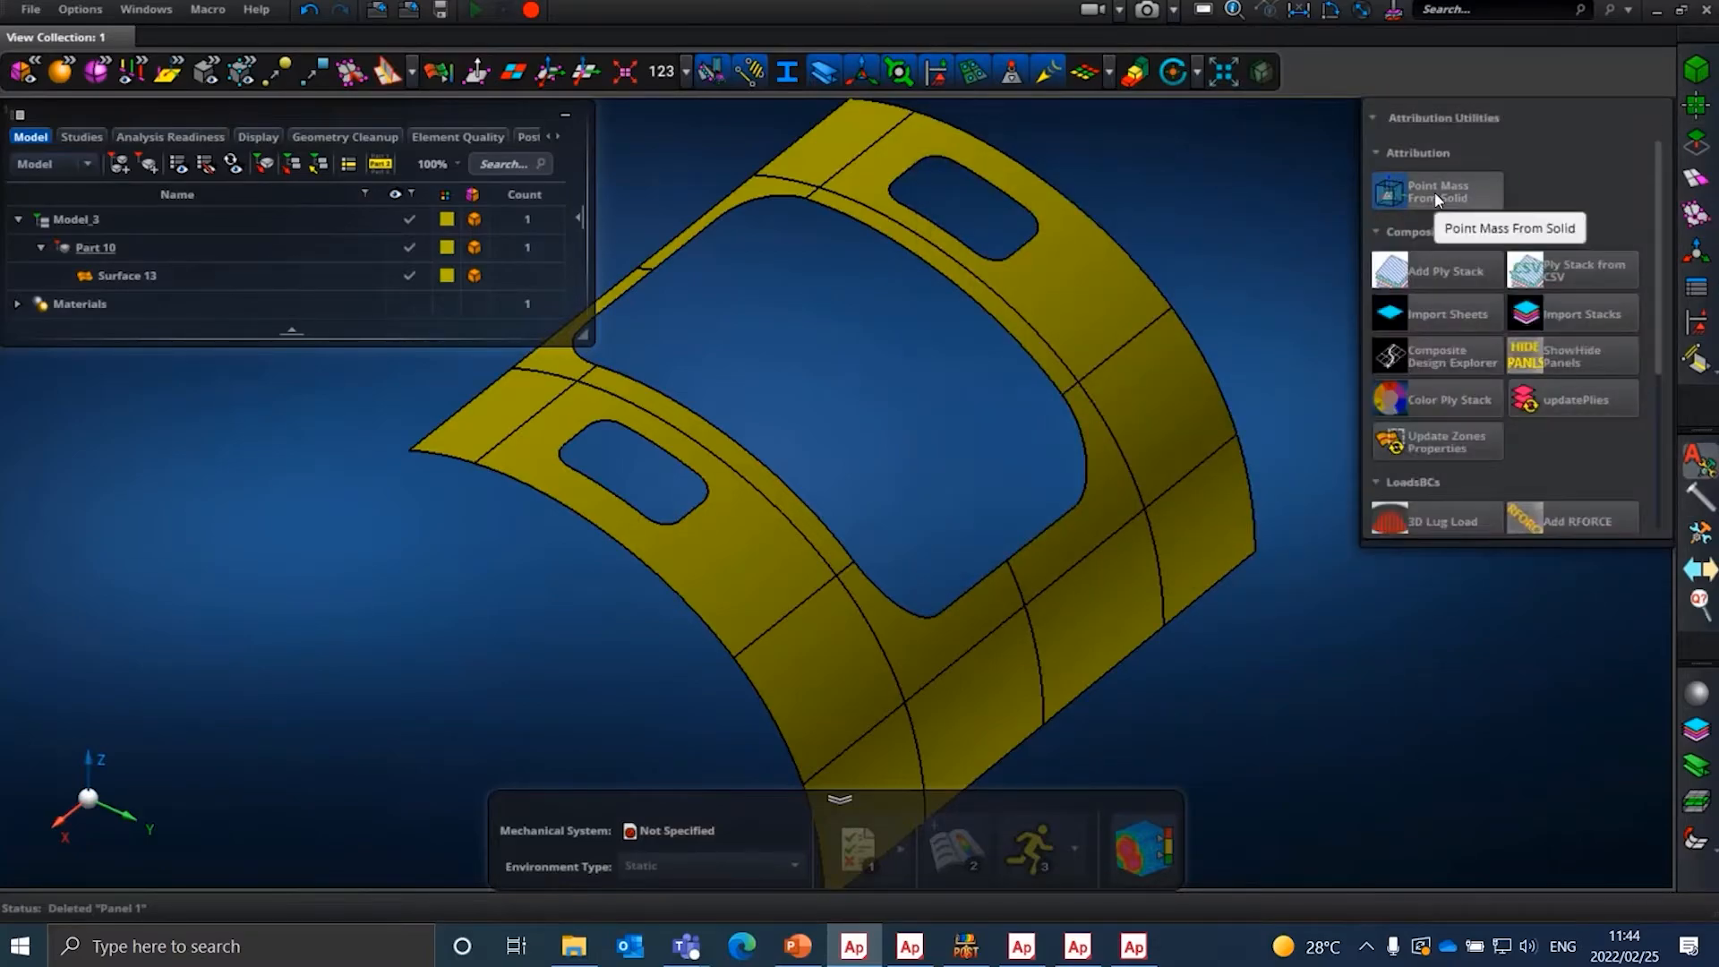
mouse_move(1436, 196)
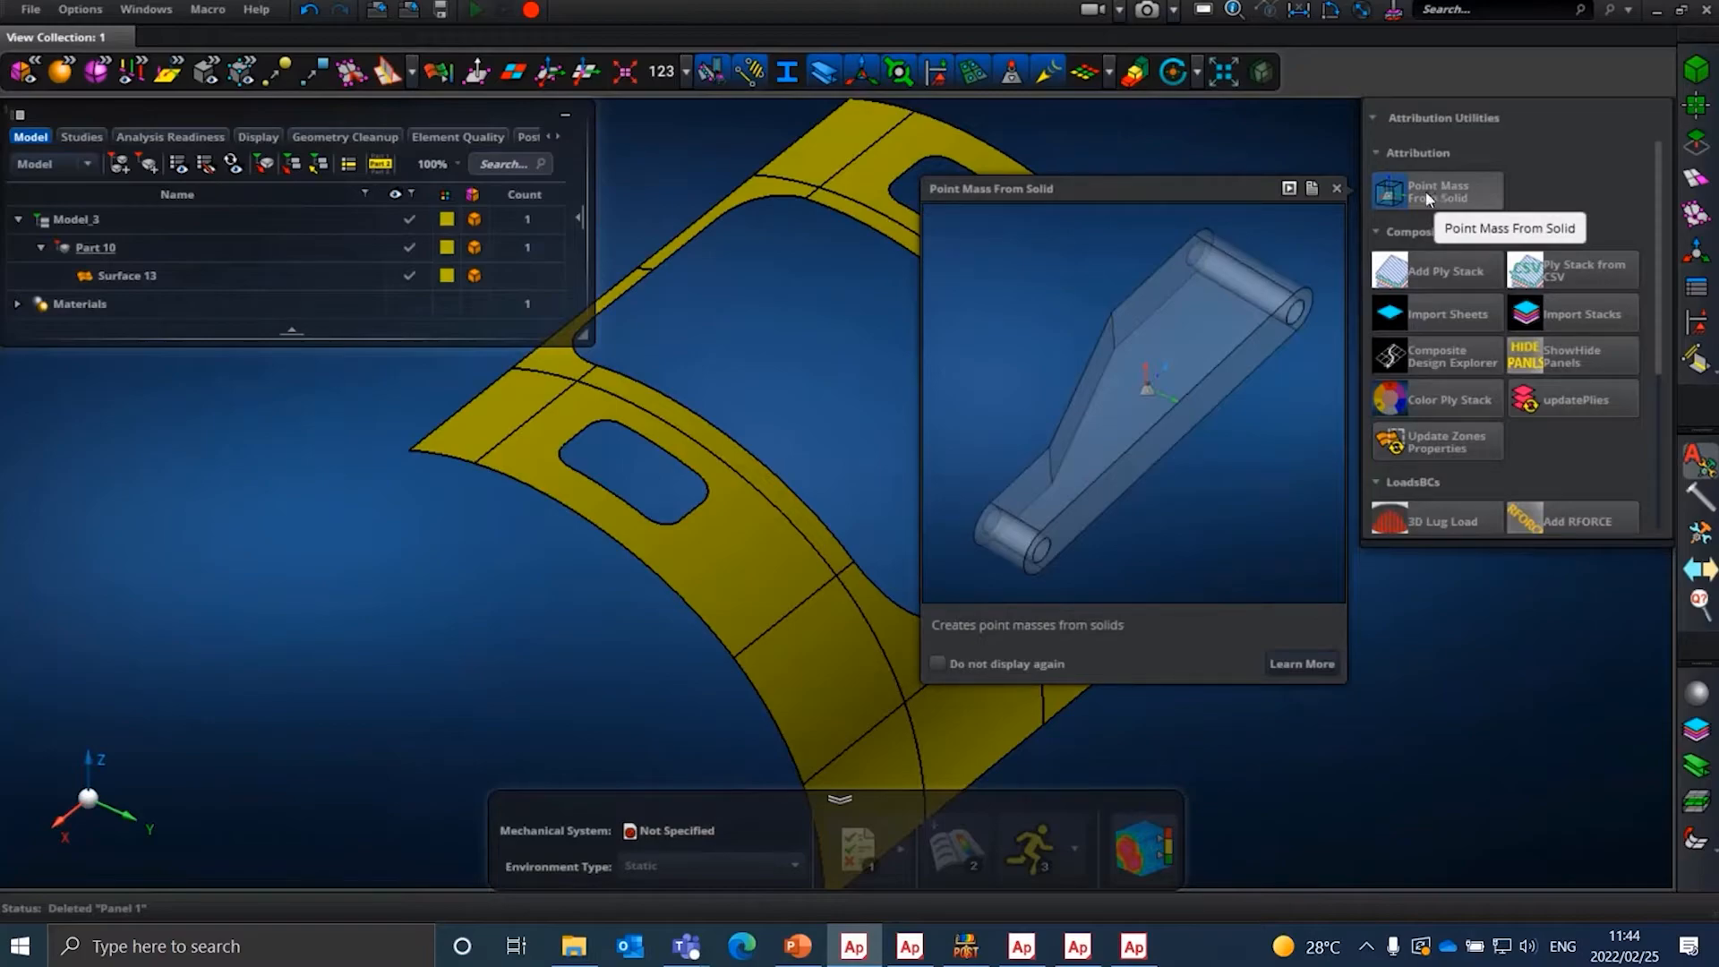
click(1304, 664)
scroll(1010, 587, down, 3)
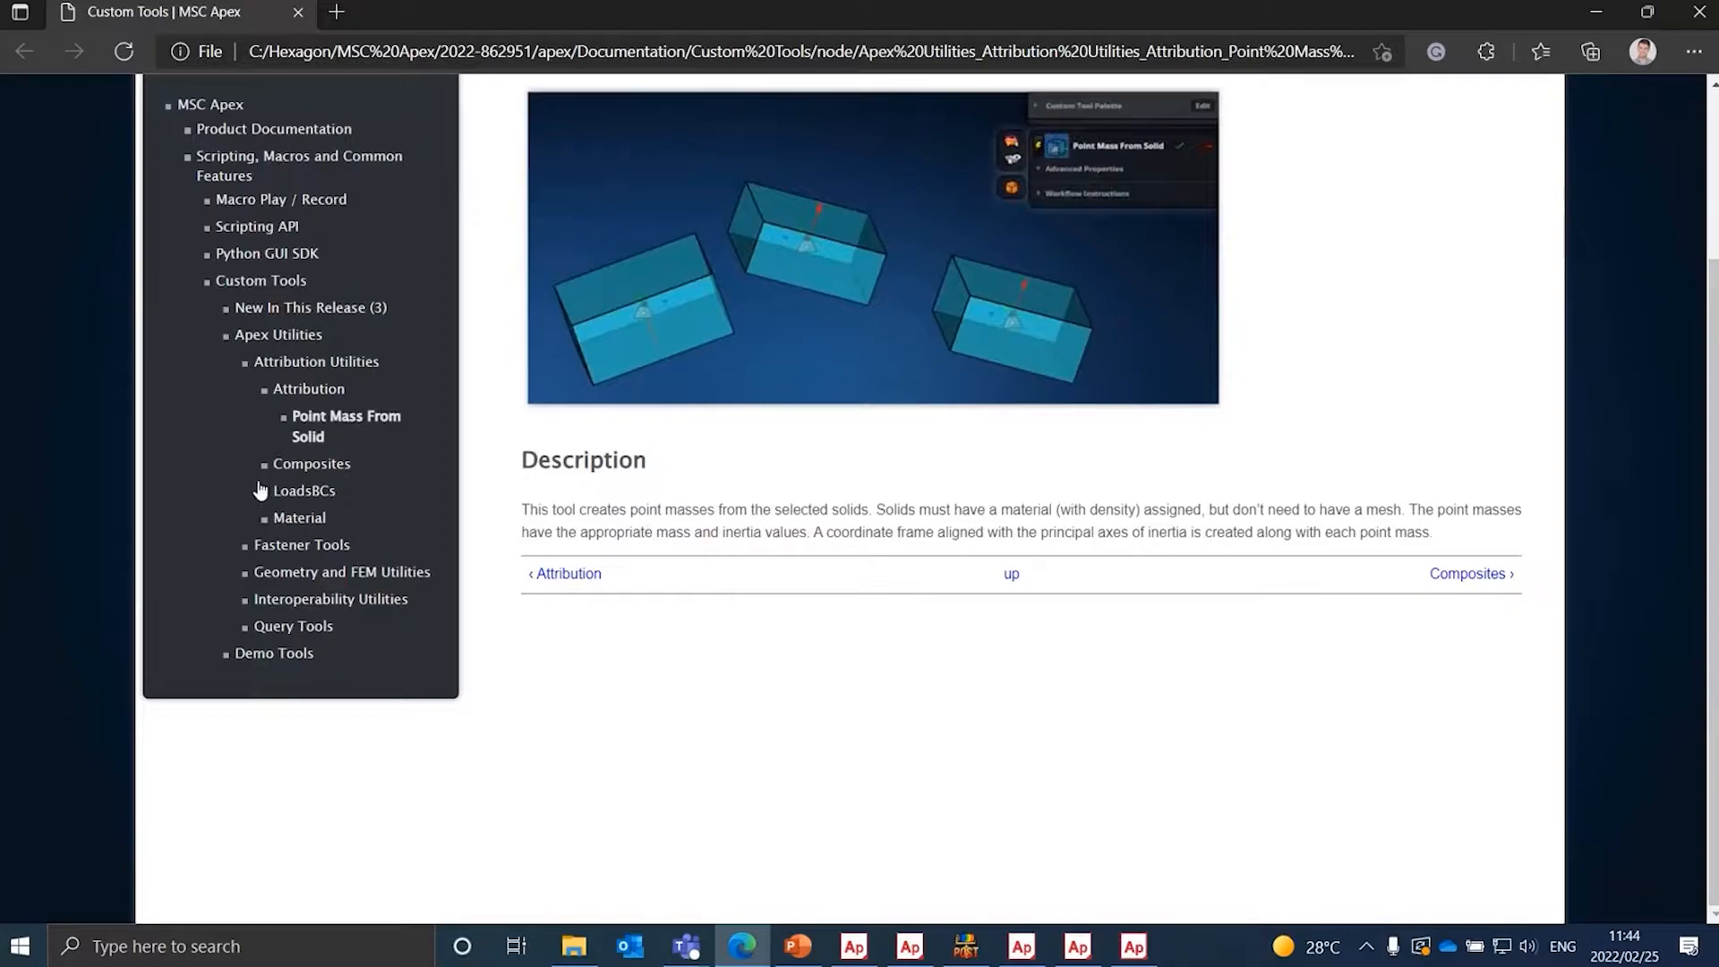
scroll(259, 490, up, 2)
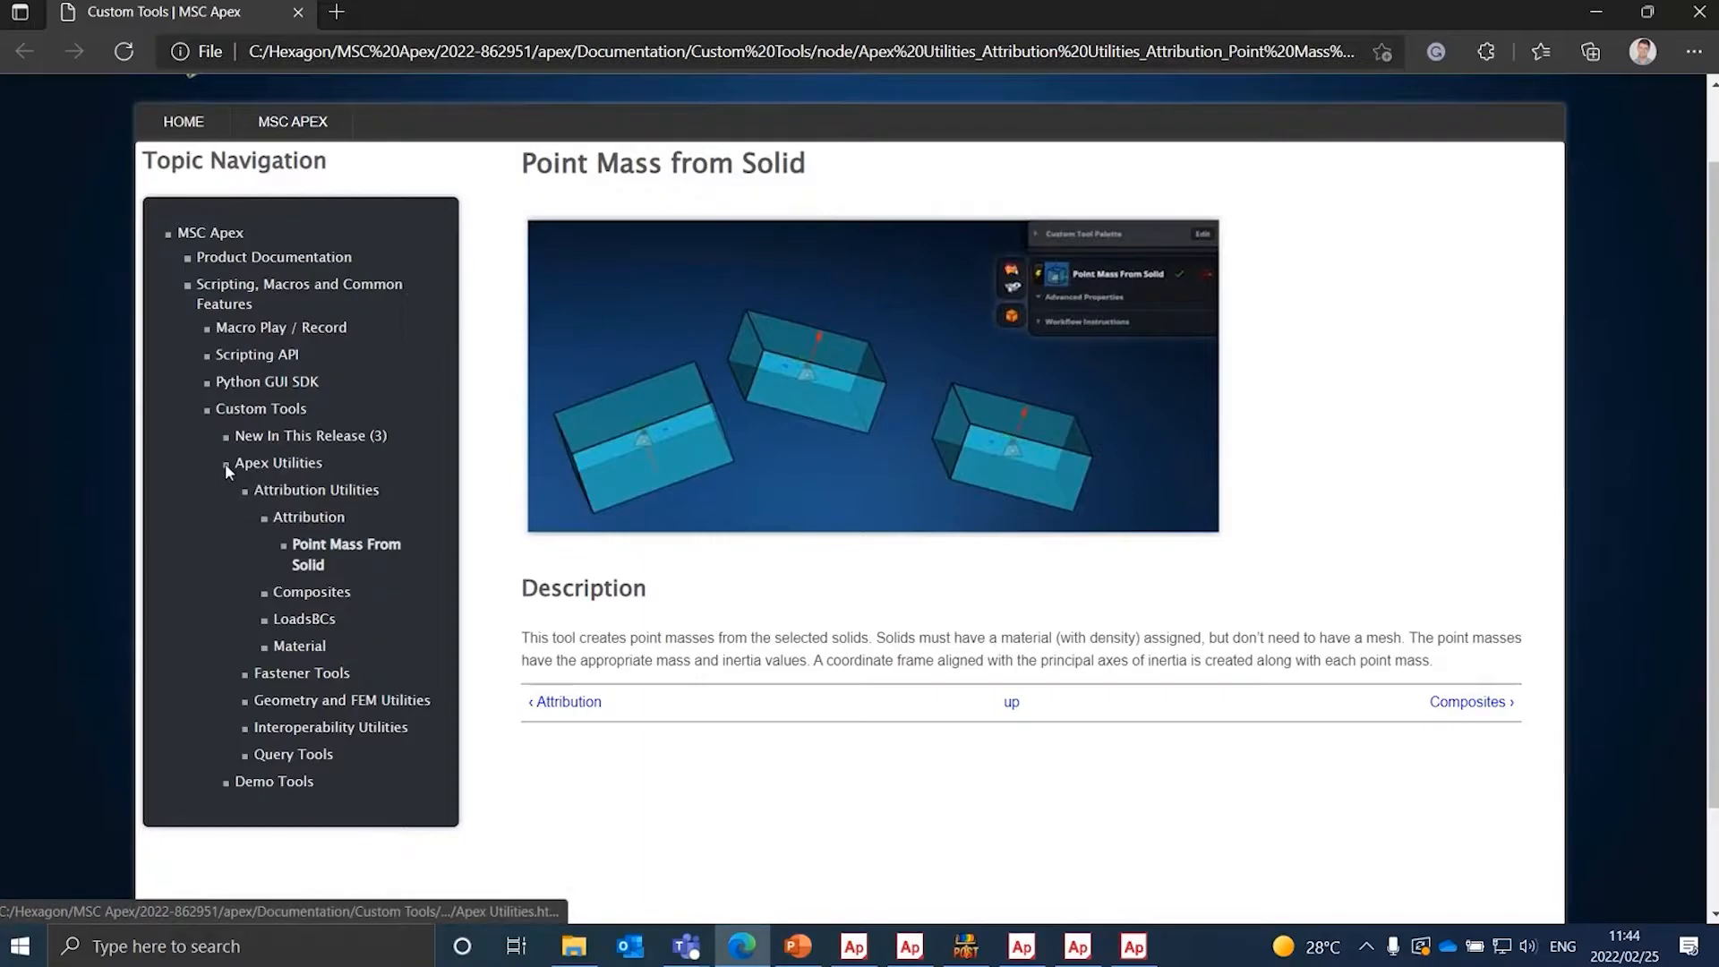
- Browse the Custom Tools documentation through New In This Release, Attribution Utilities and Composites, and view the updatePlies page
click(232, 409)
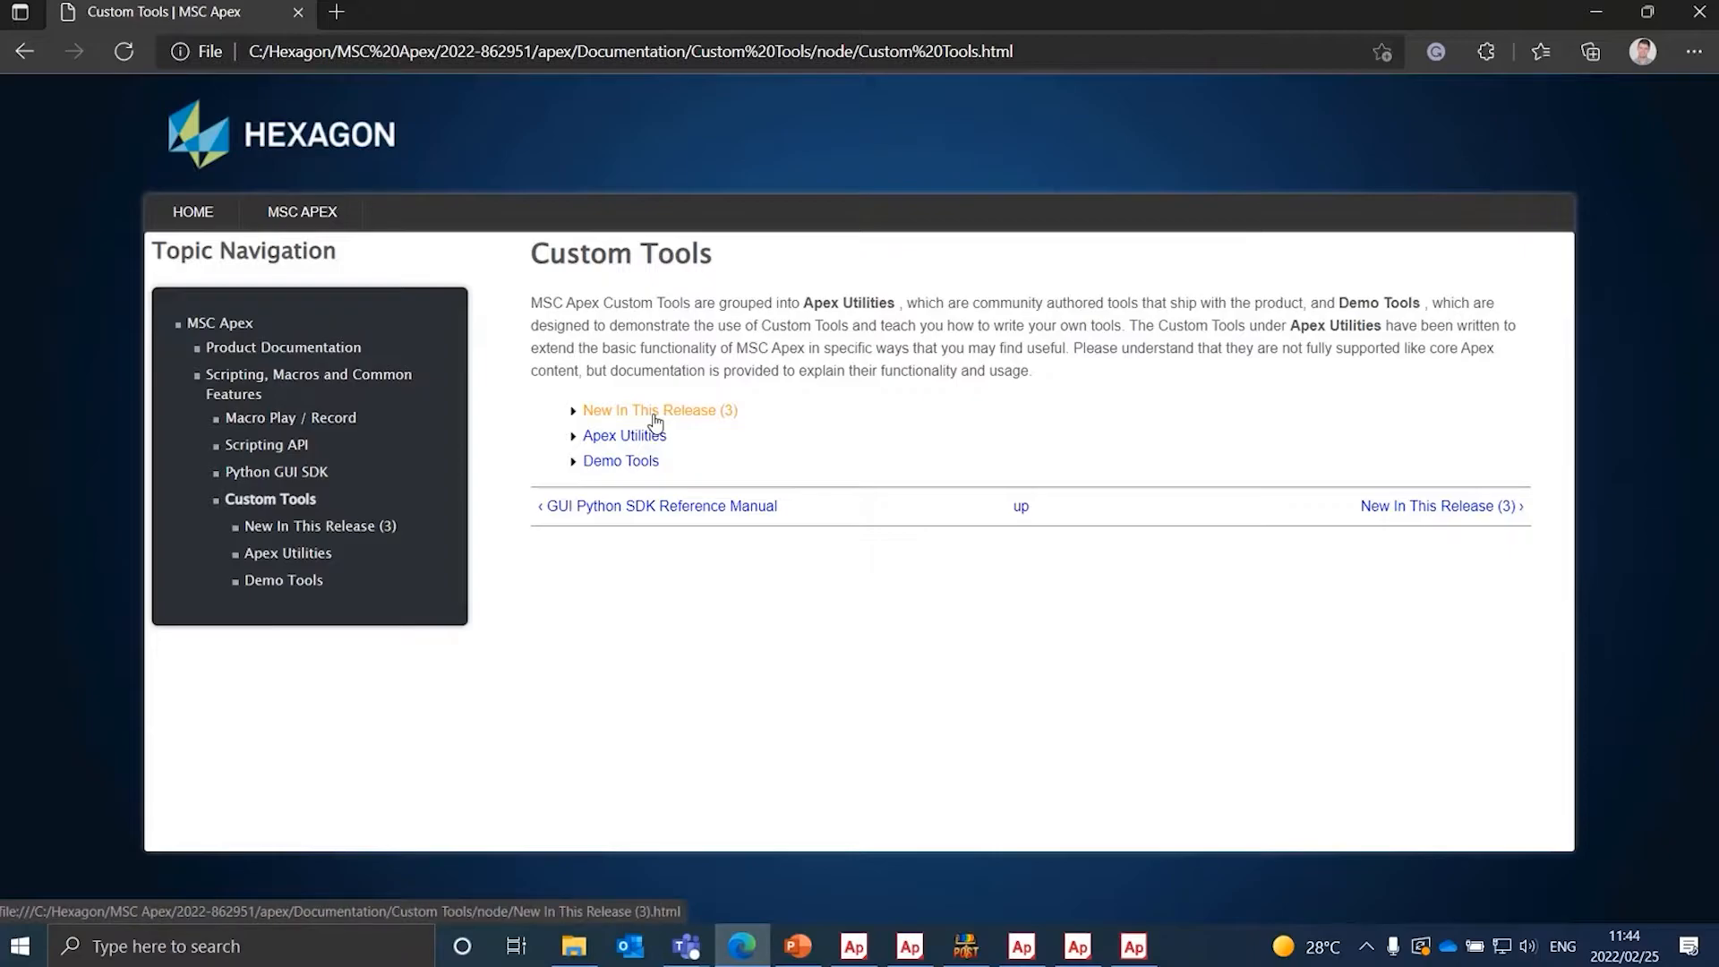
click(721, 411)
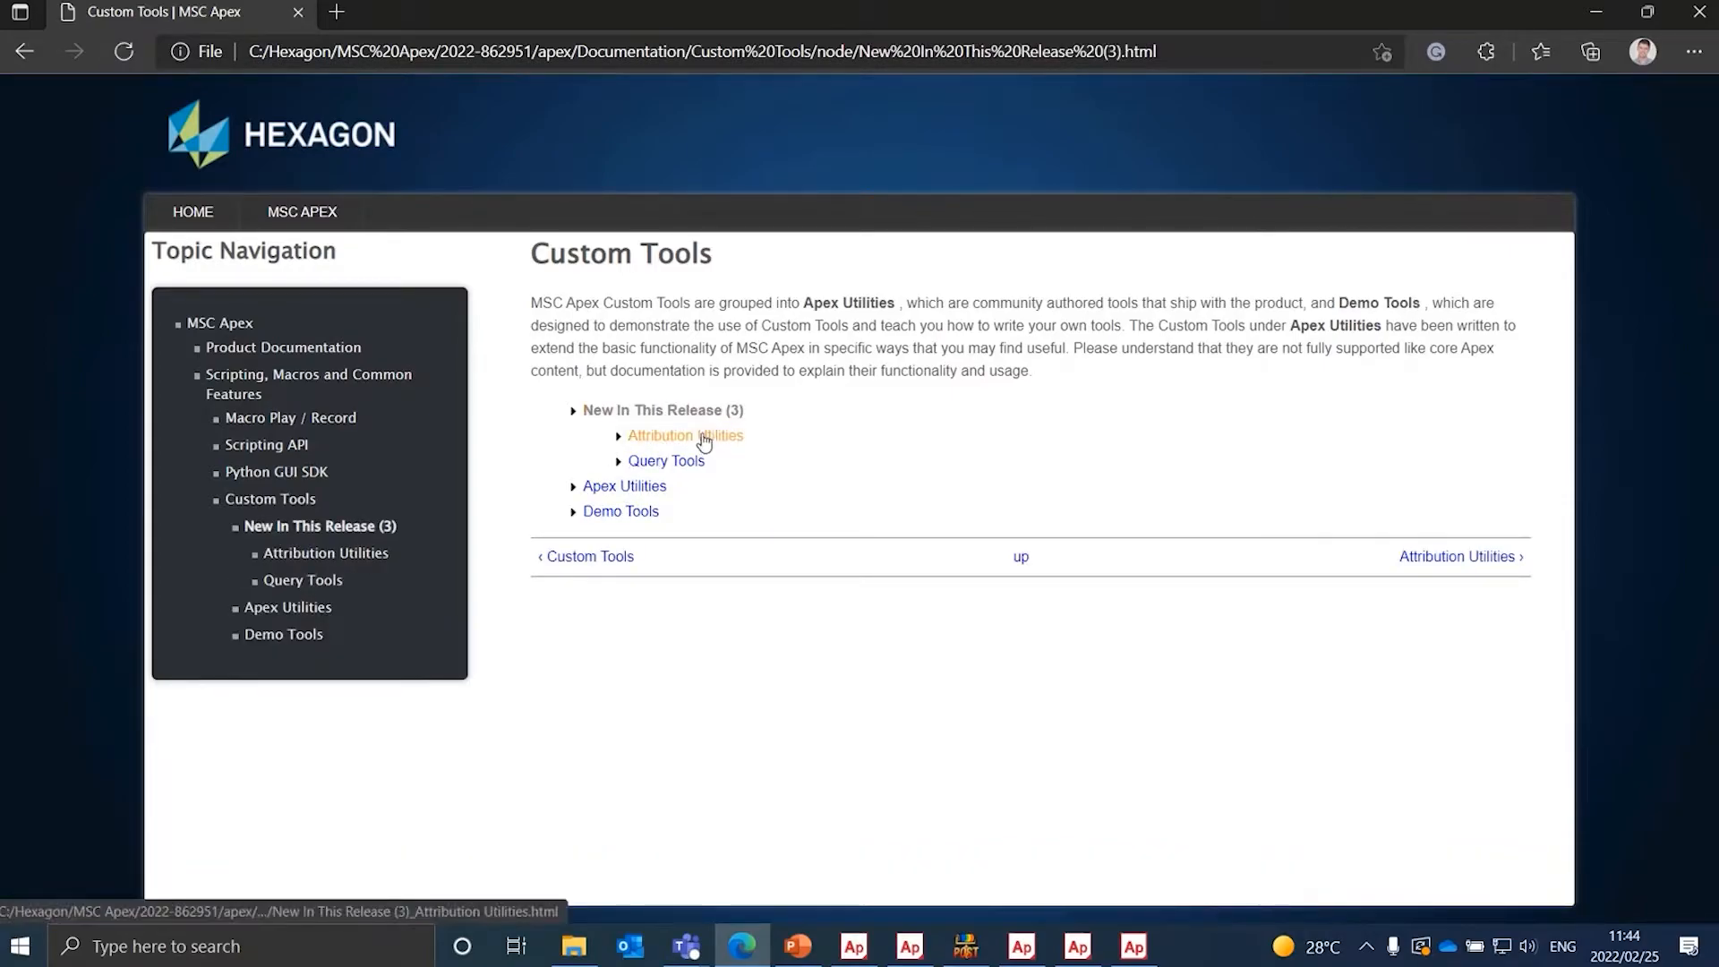
click(704, 439)
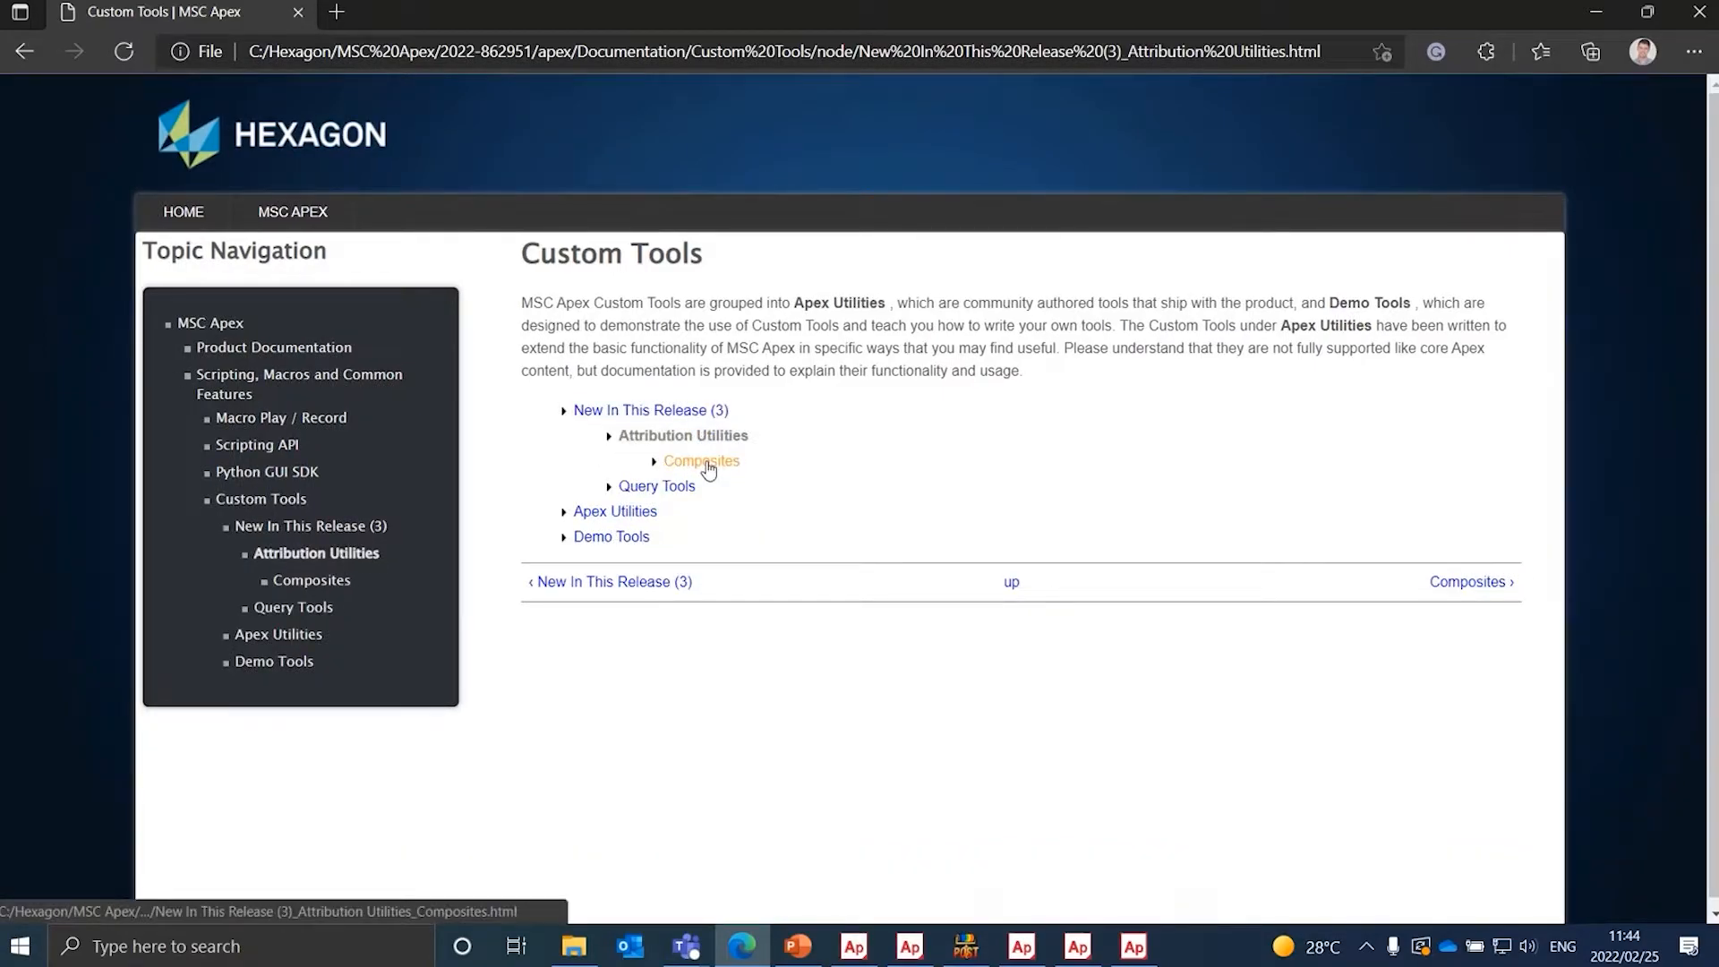
click(703, 462)
click(744, 488)
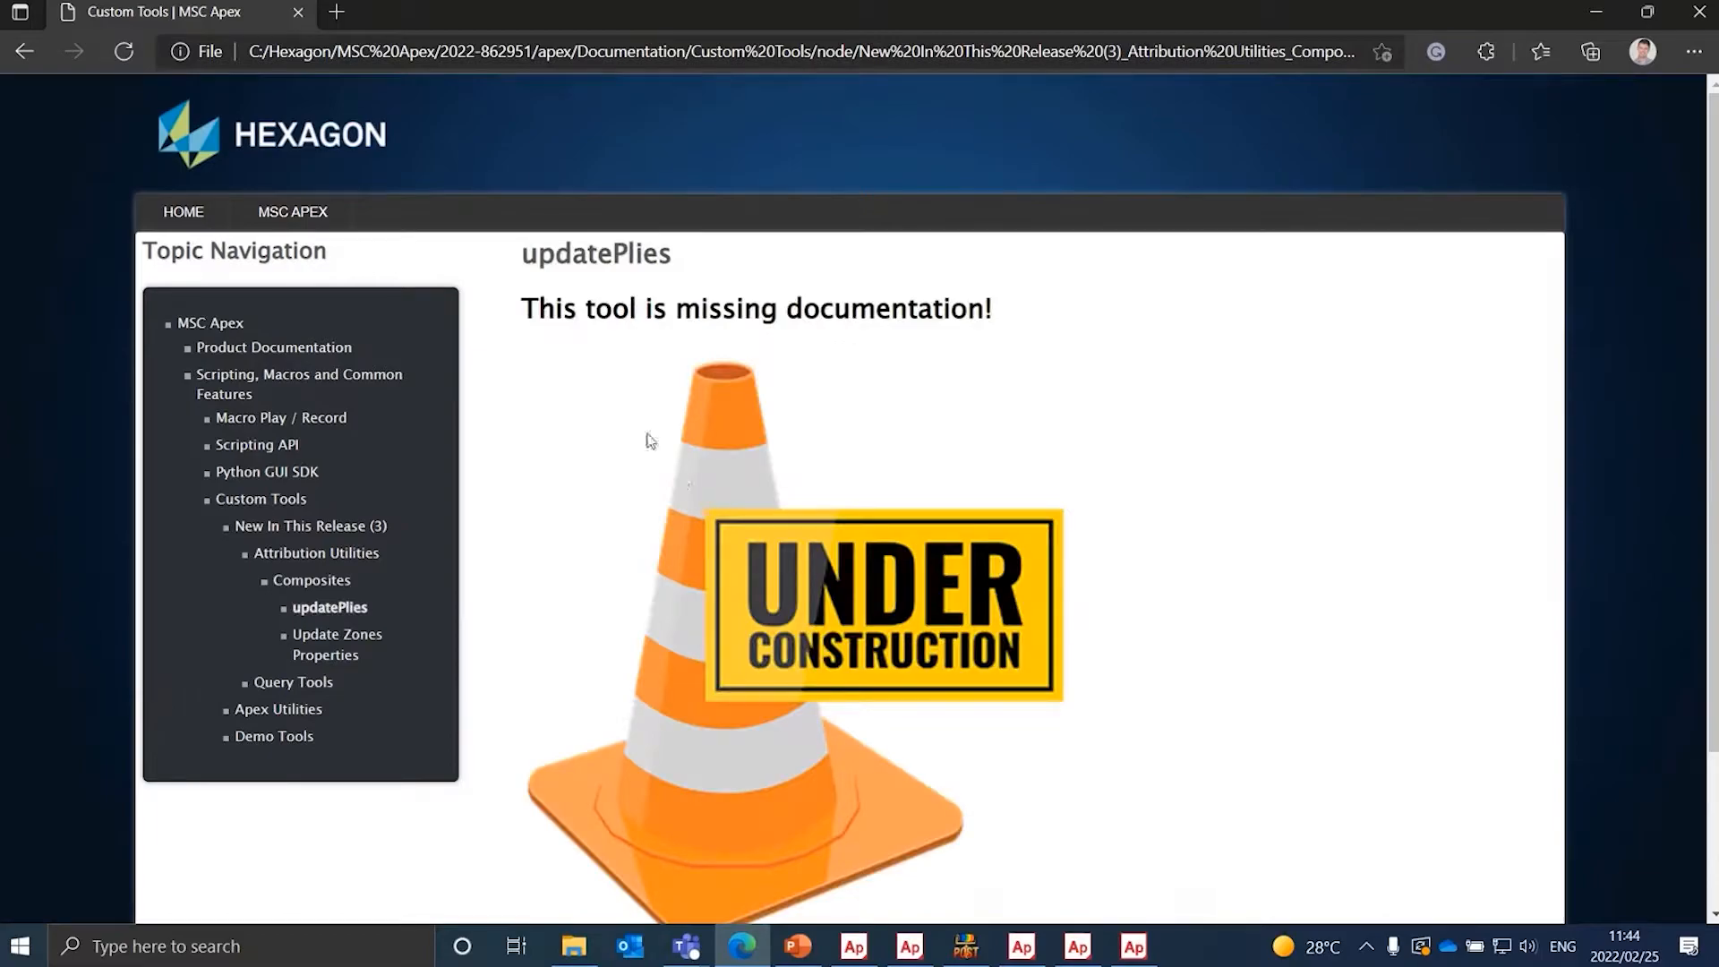
scroll(771, 448, down, 3)
scroll(774, 455, up, 3)
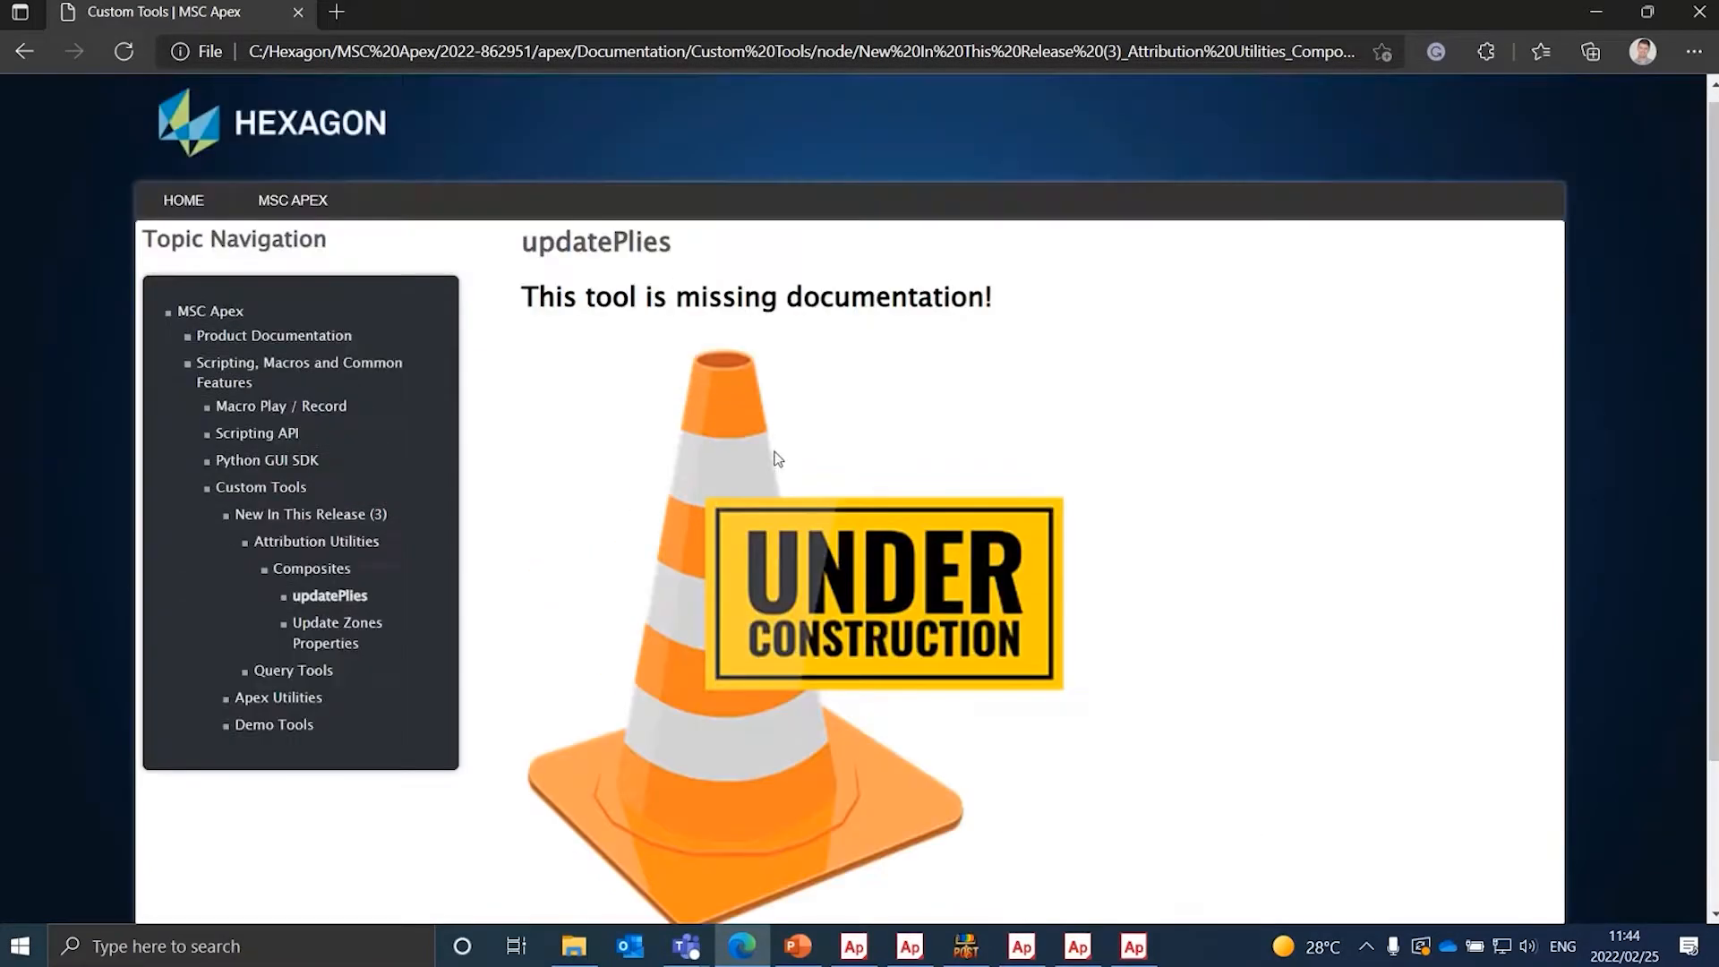
scroll(777, 459, up, 1)
click(25, 59)
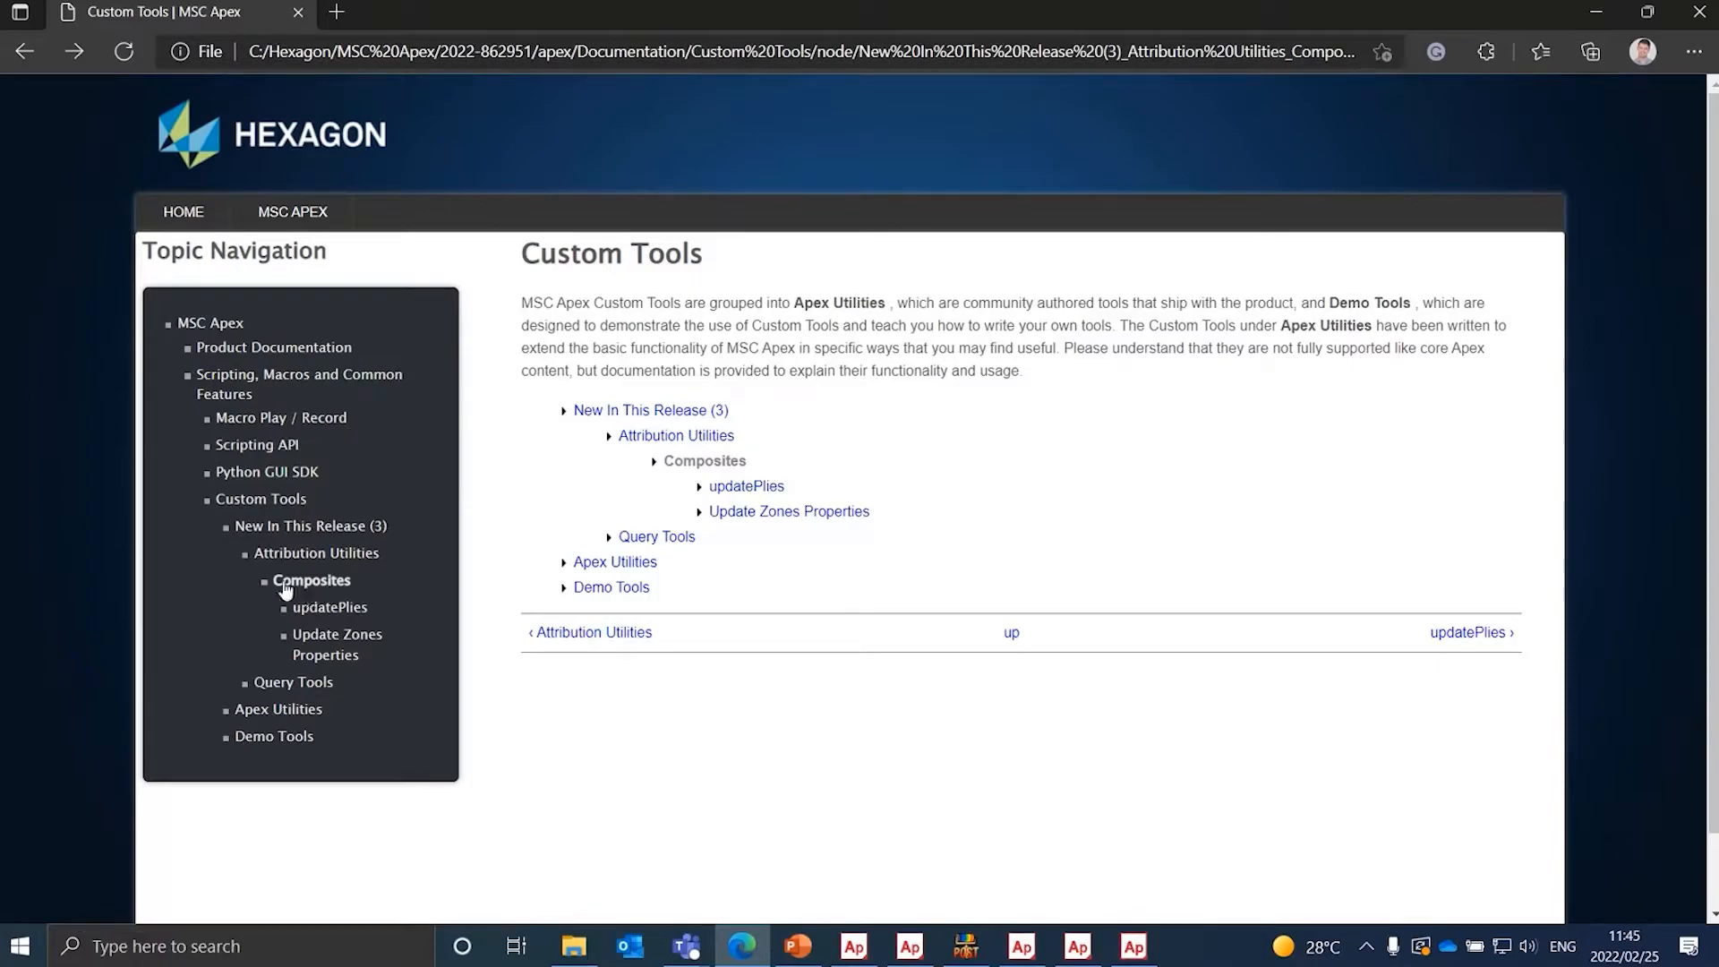
click(327, 611)
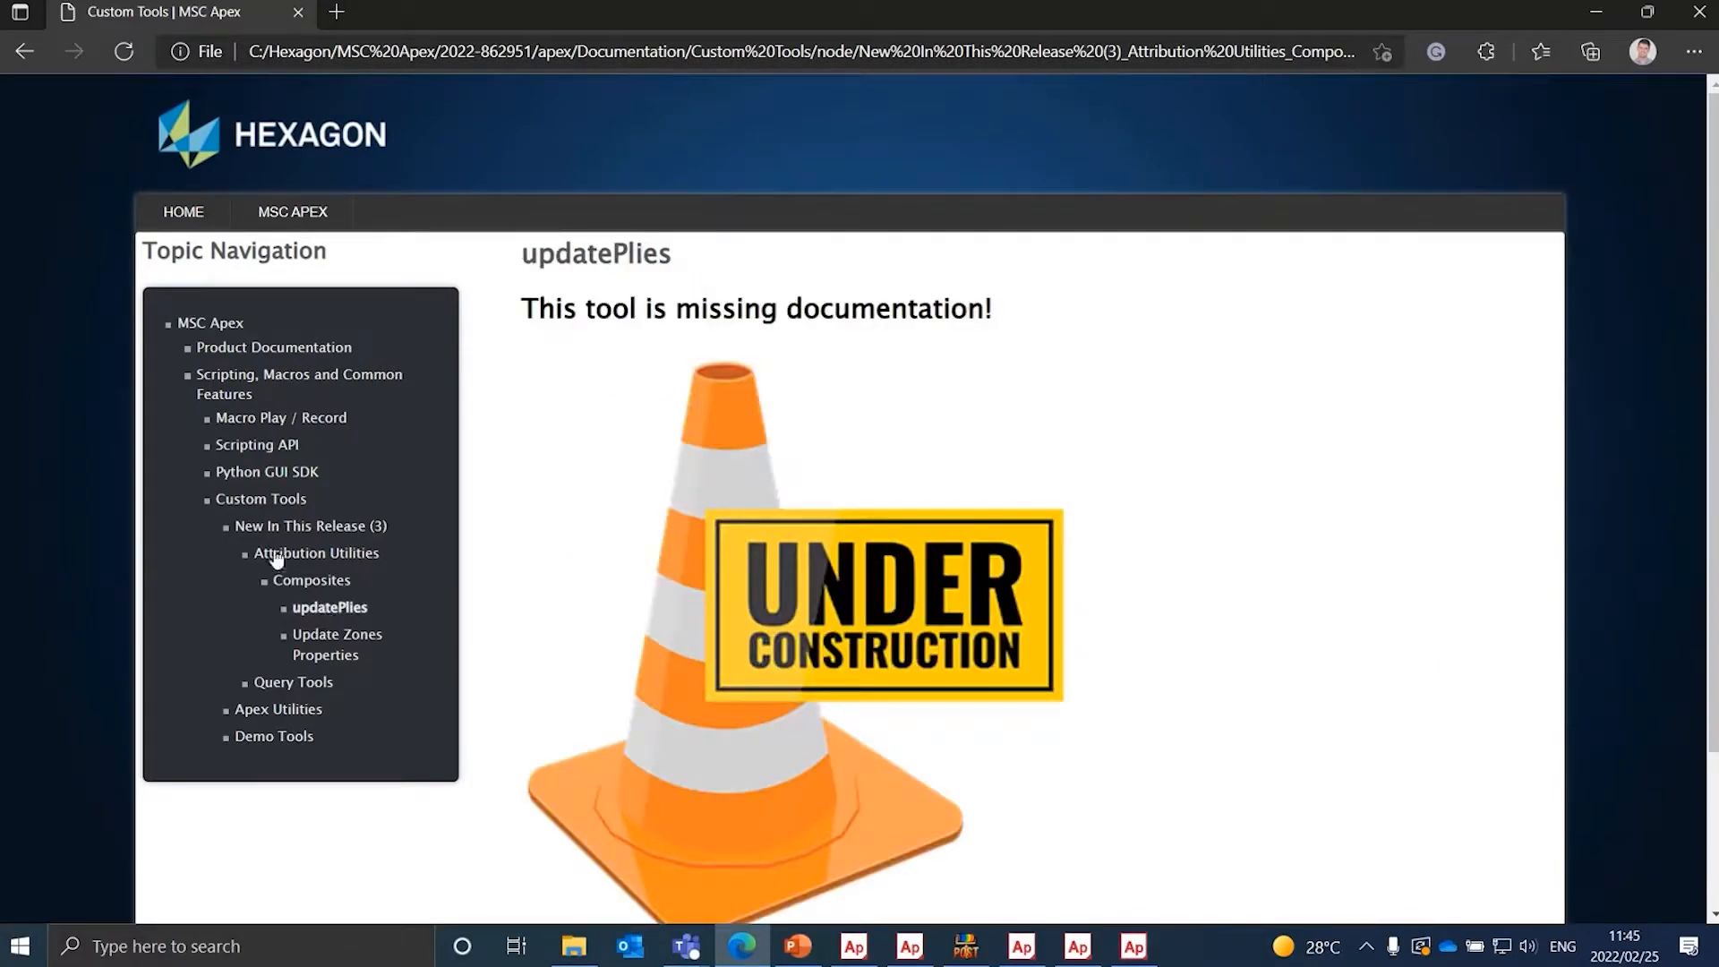
- Open the Hole to Hole documentation page under Custom Tools > Apex Utilities > Fastener Tools > Create Fasteners
click(257, 506)
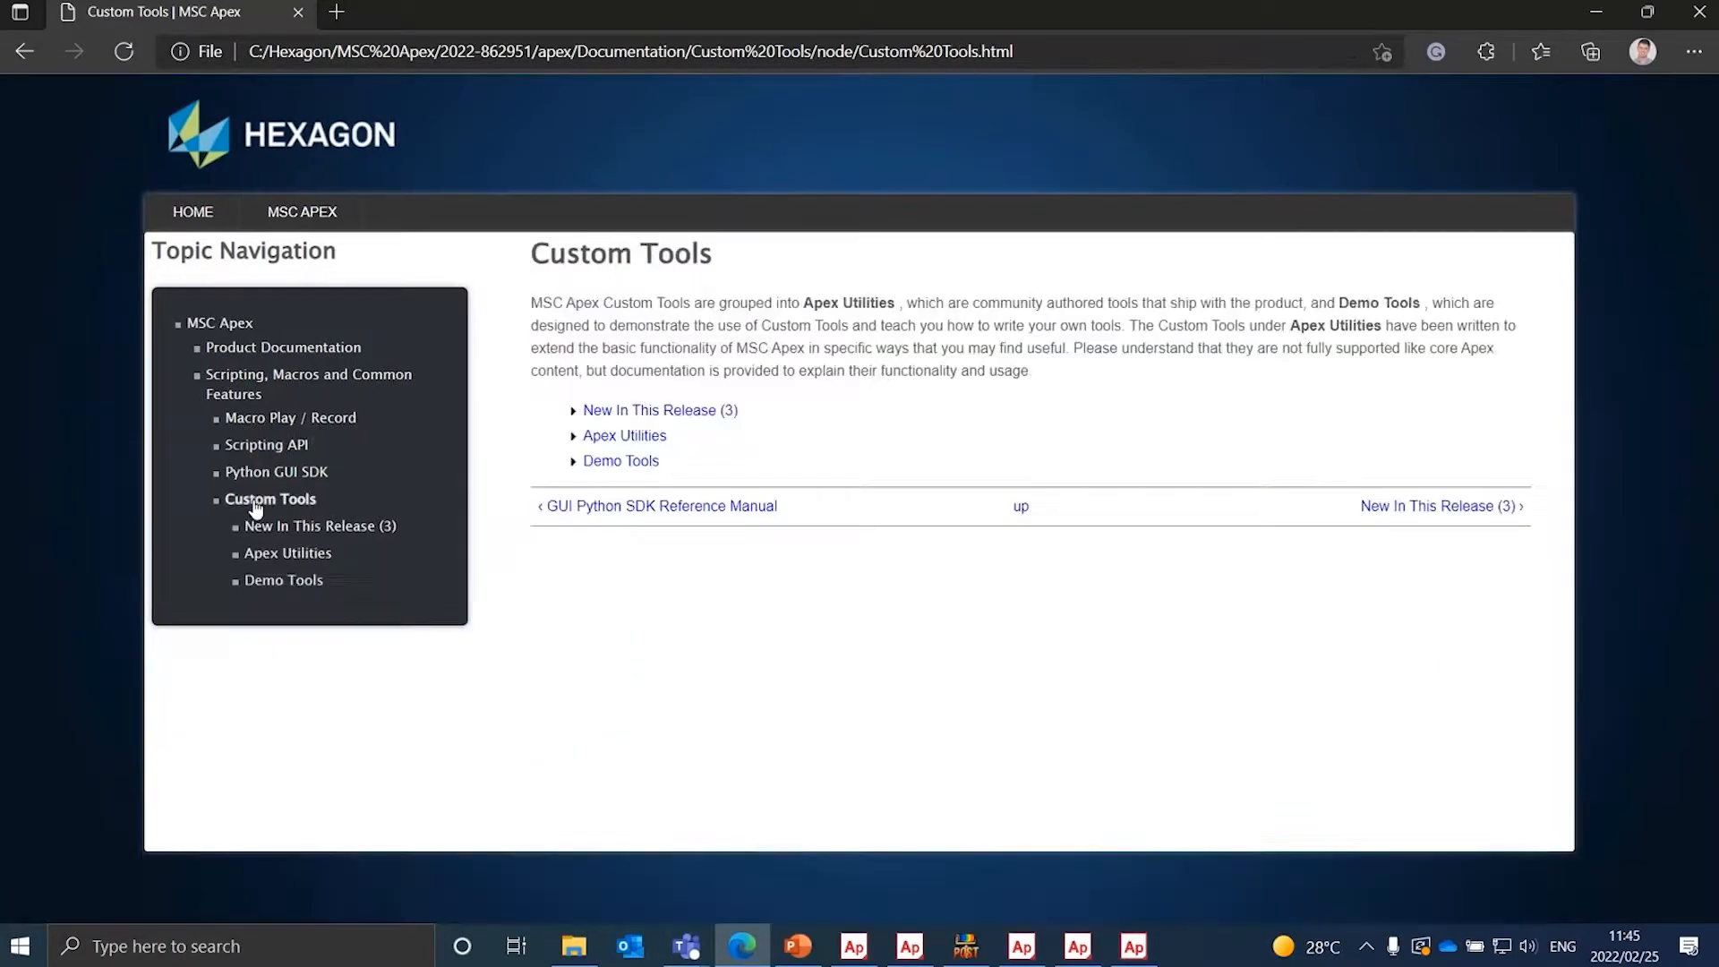
click(649, 437)
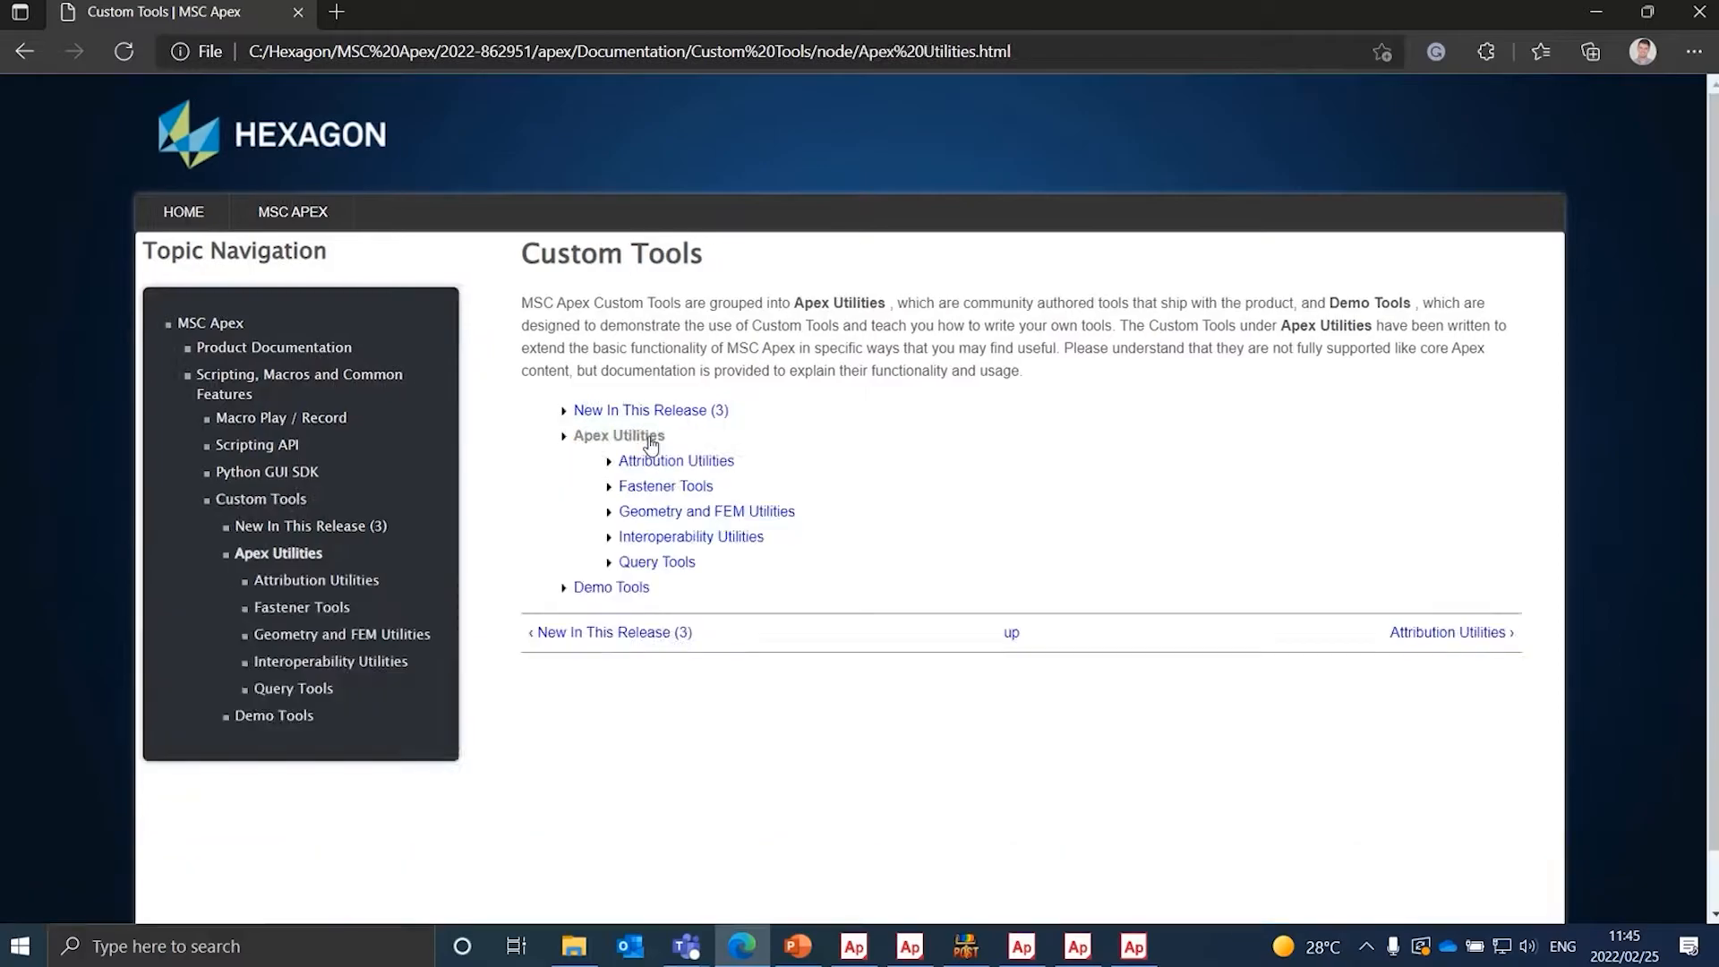
click(667, 487)
click(673, 511)
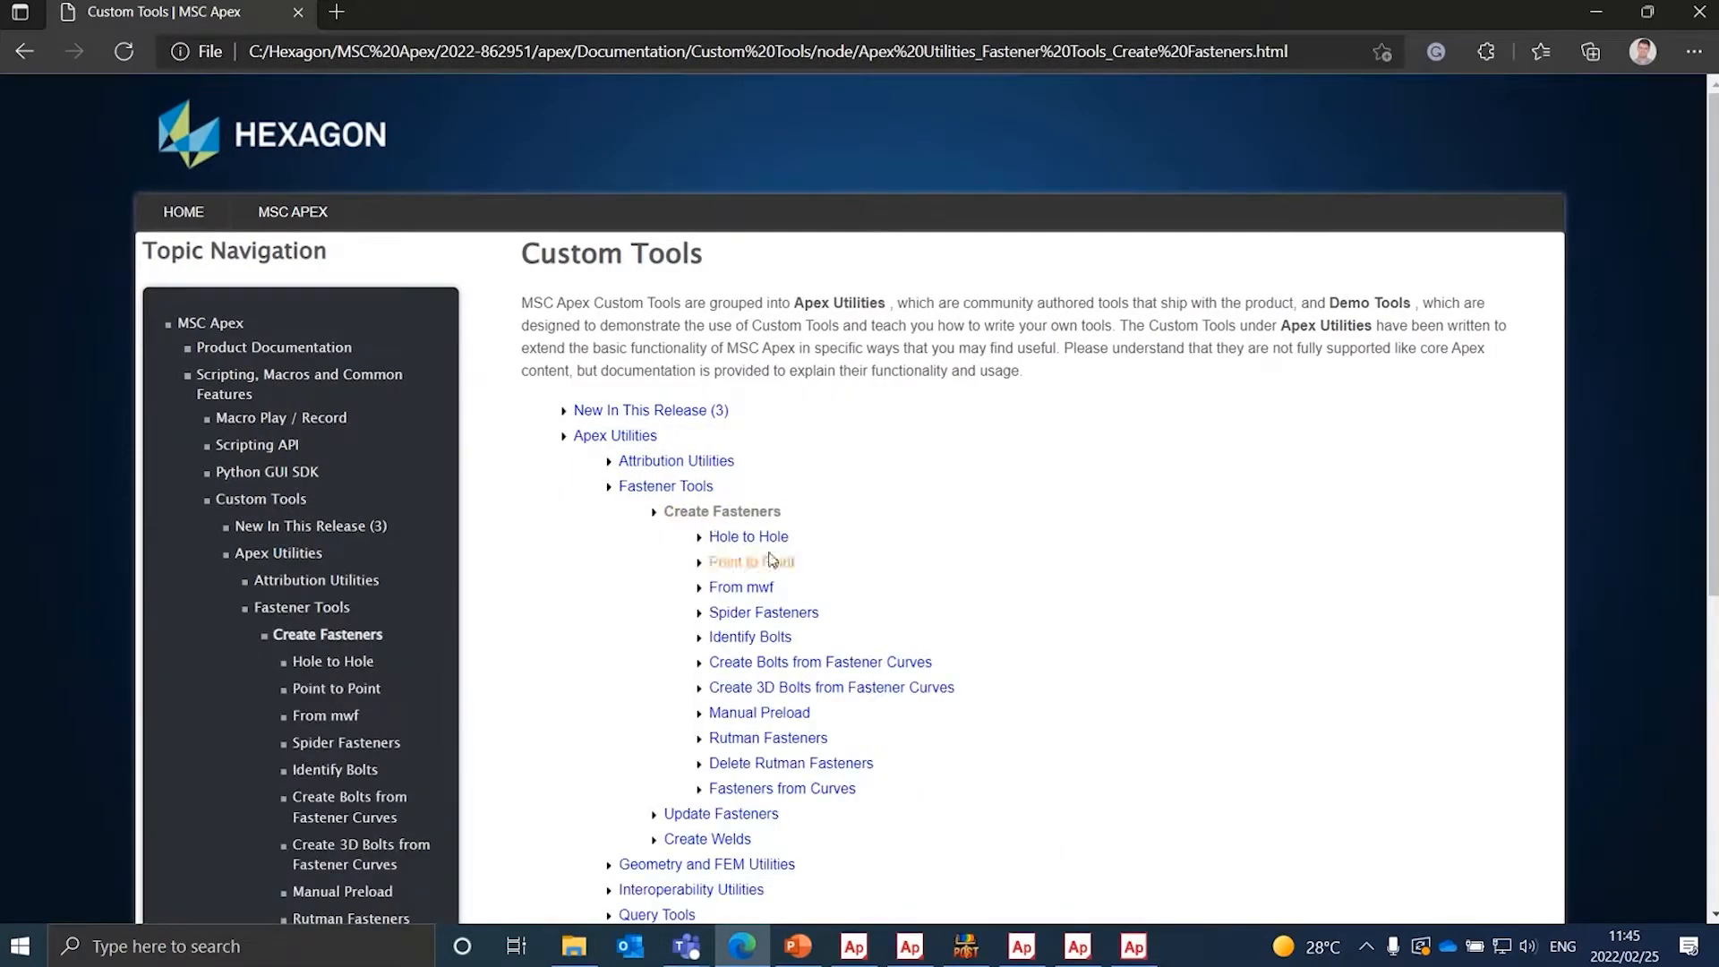
click(749, 536)
- Read the Hole-to-Hole Fasteners page, examining its settings image, description and numbered notes
scroll(805, 551, down, 7)
scroll(806, 551, up, 7)
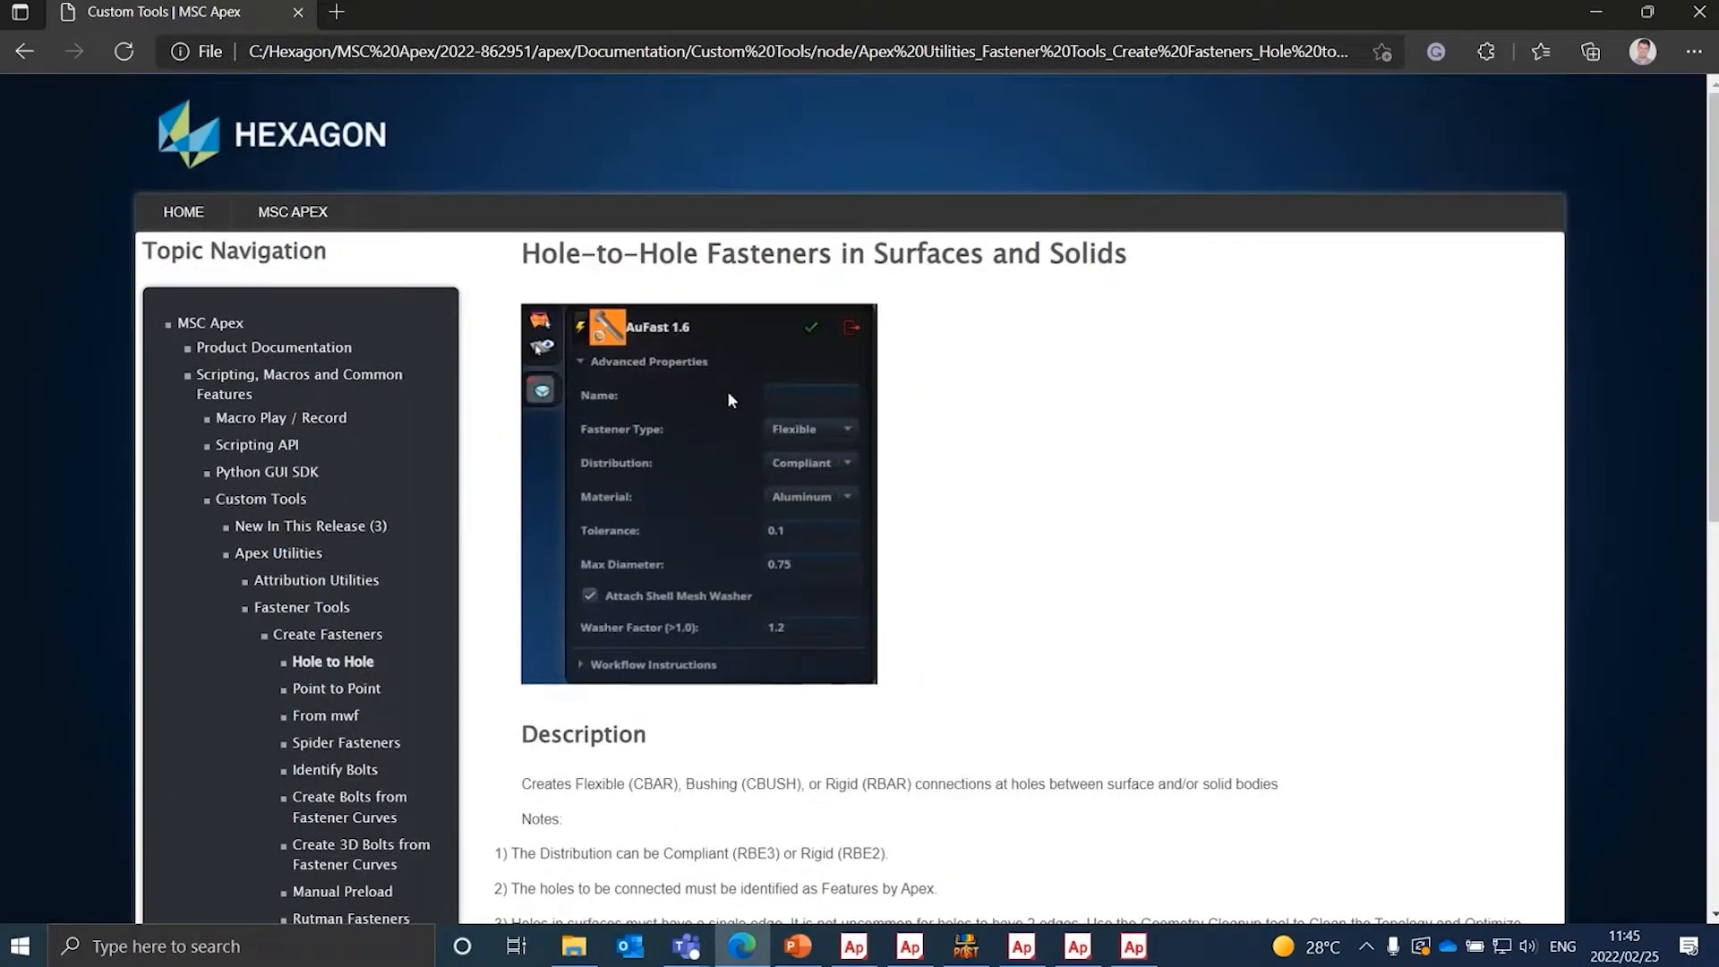
scroll(728, 395, down, 8)
scroll(760, 403, up, 4)
scroll(759, 403, down, 4)
scroll(764, 408, up, 7)
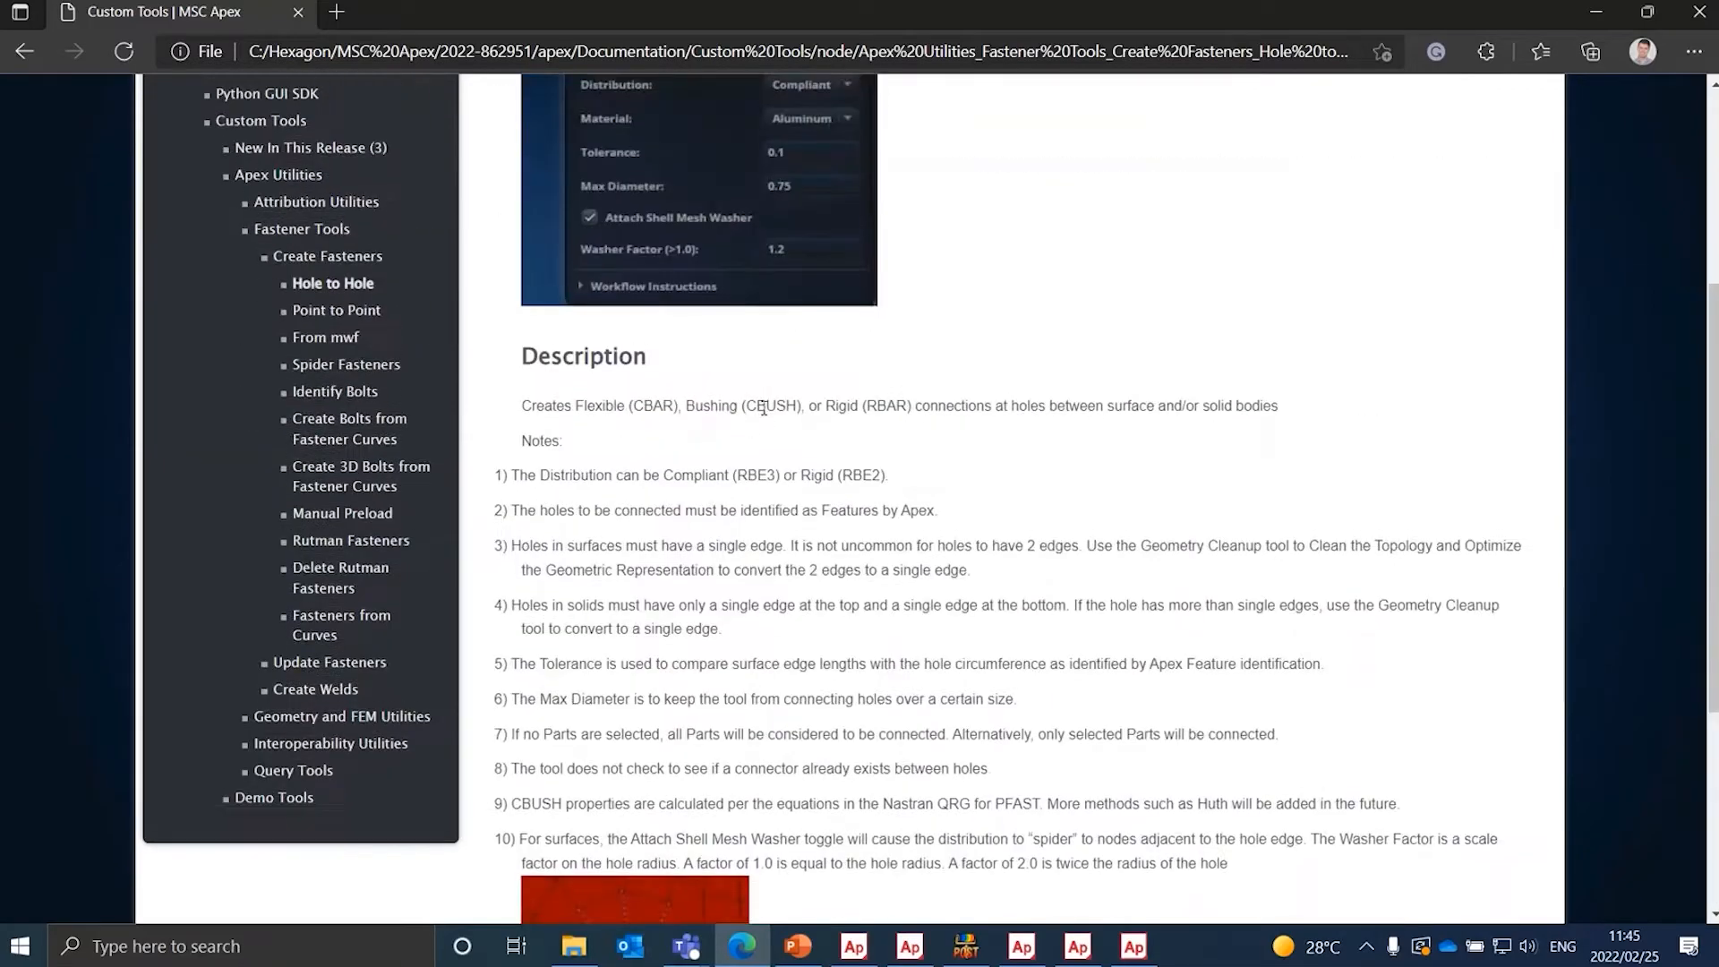
scroll(764, 409, down, 7)
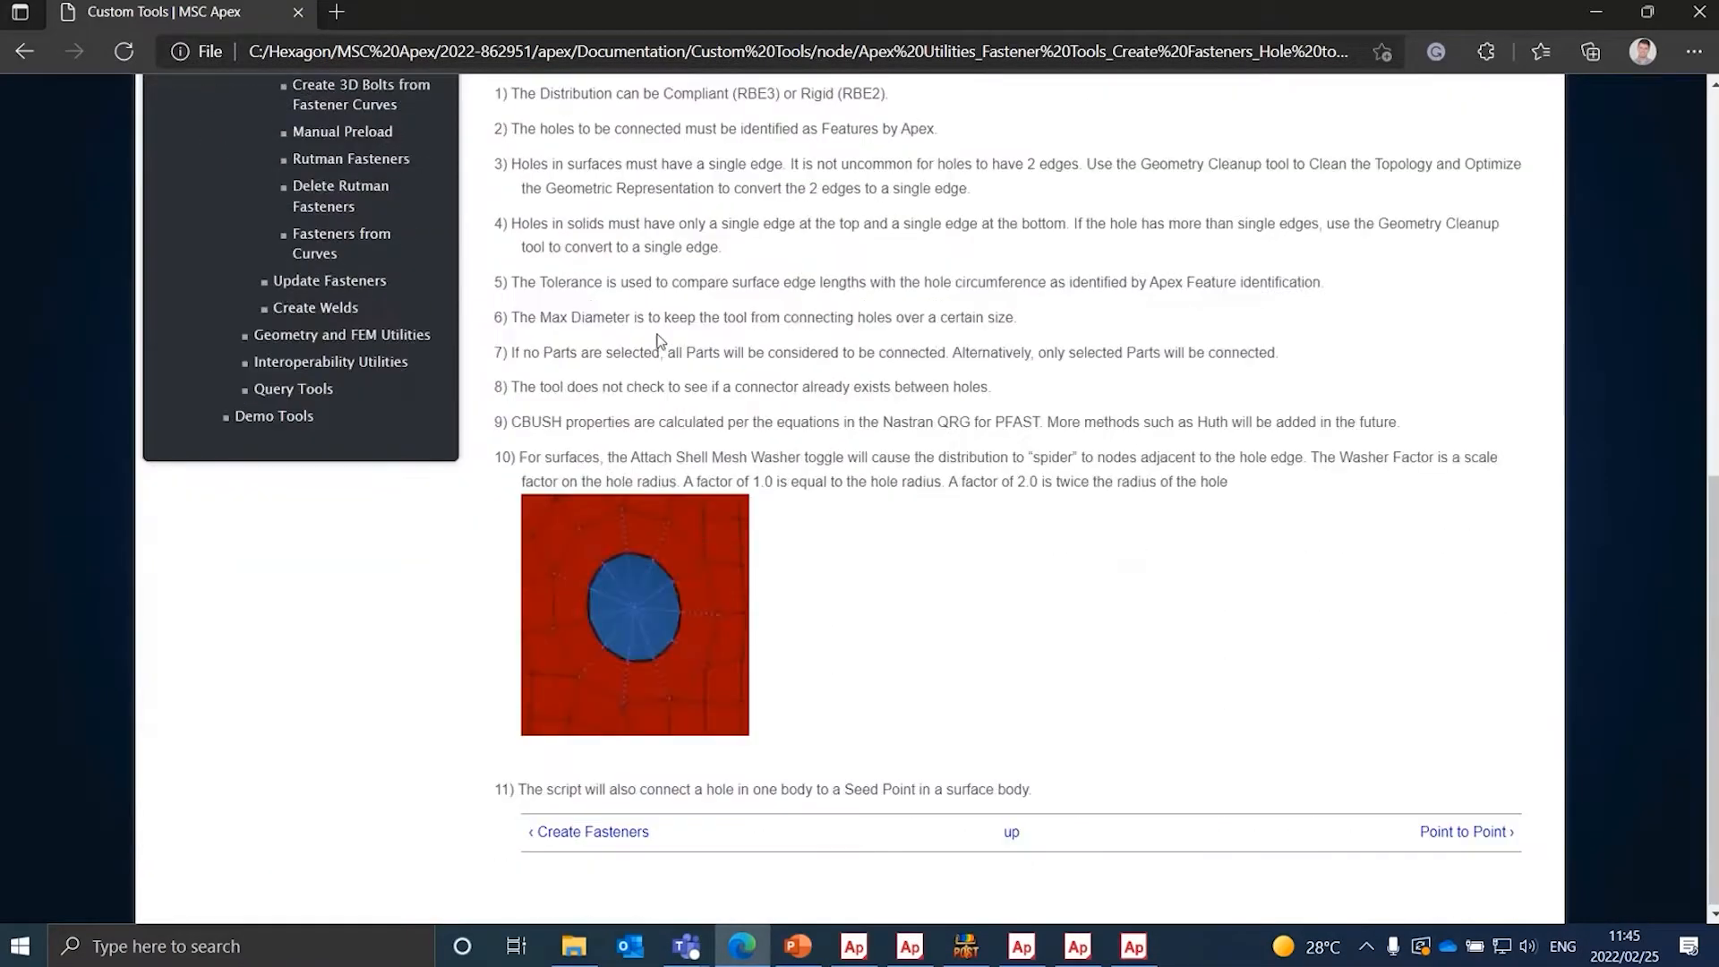
scroll(663, 367, up, 4)
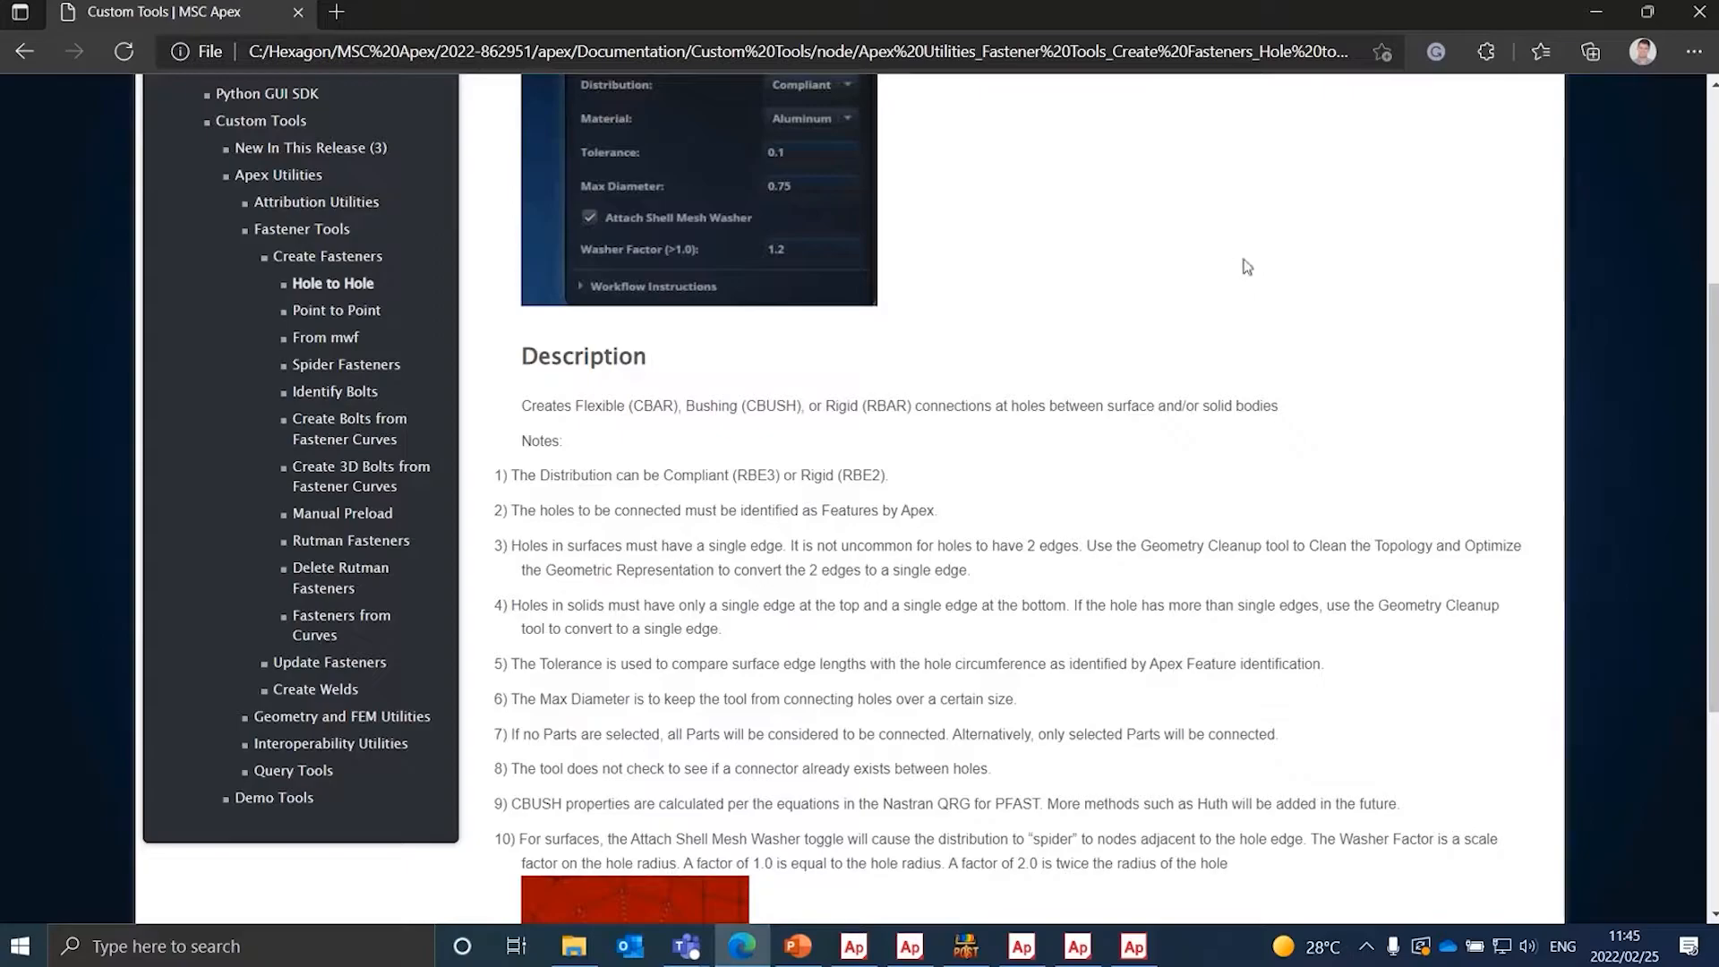
scroll(1204, 260, down, 3)
scroll(1202, 261, up, 3)
- Return to MSC Apex, start the Point Mass From Solid tool and expand its workflow instructions
click(1581, 16)
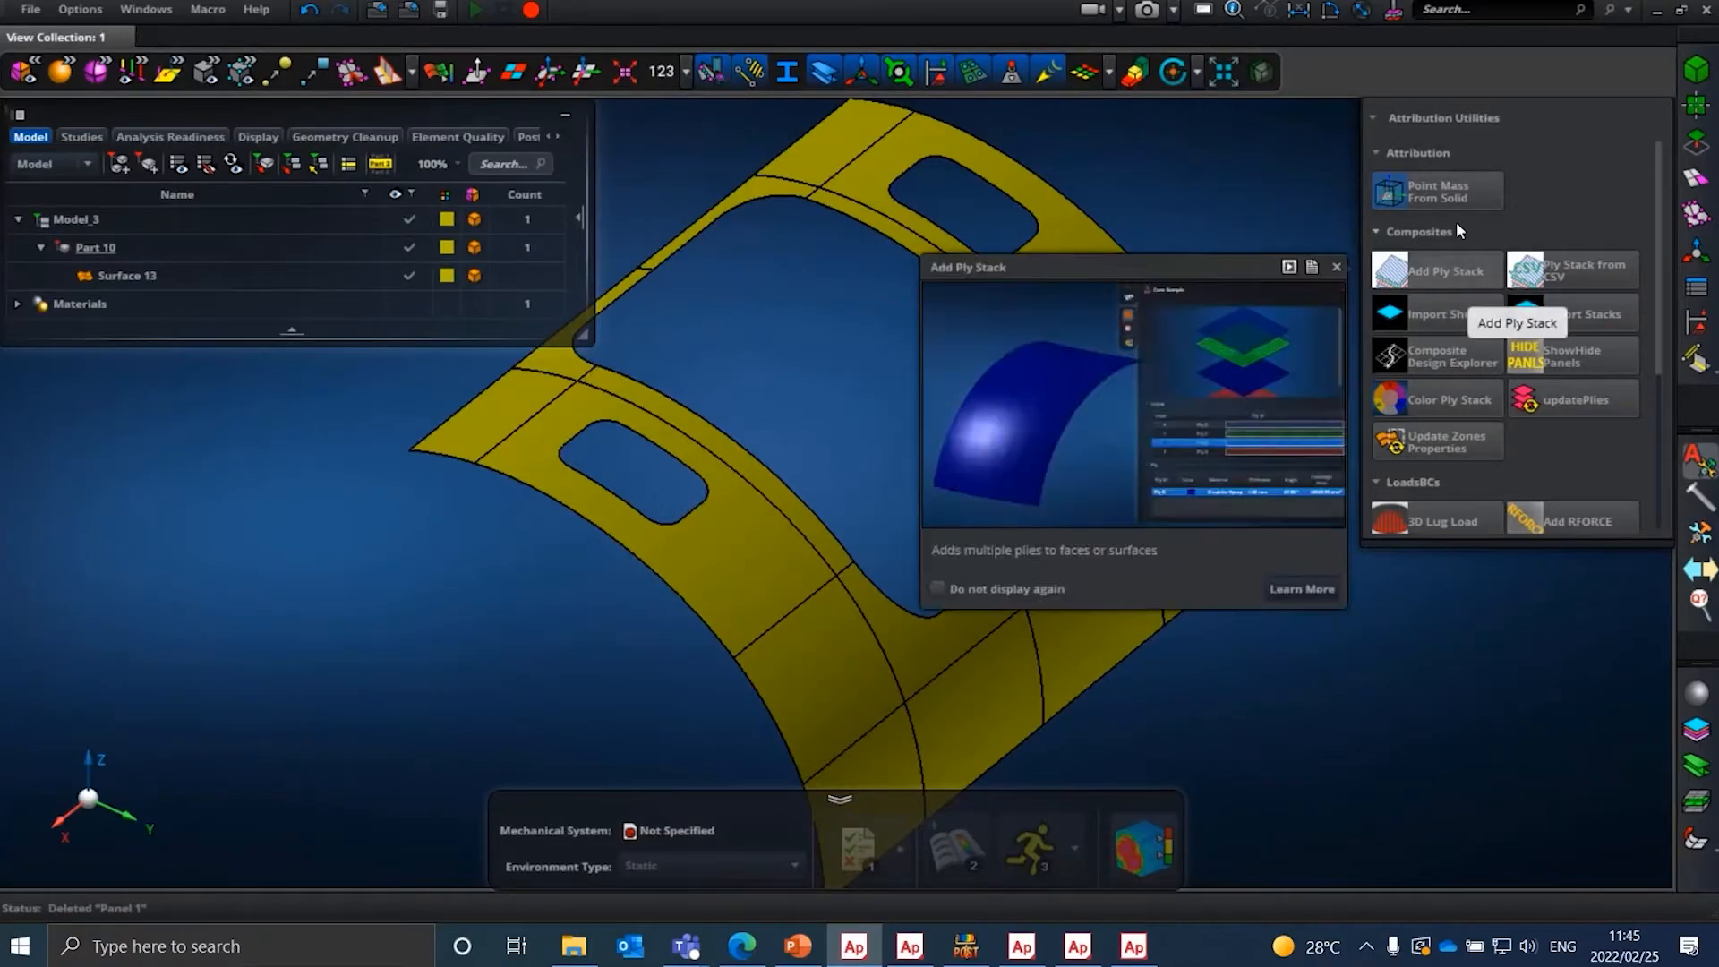
click(1474, 192)
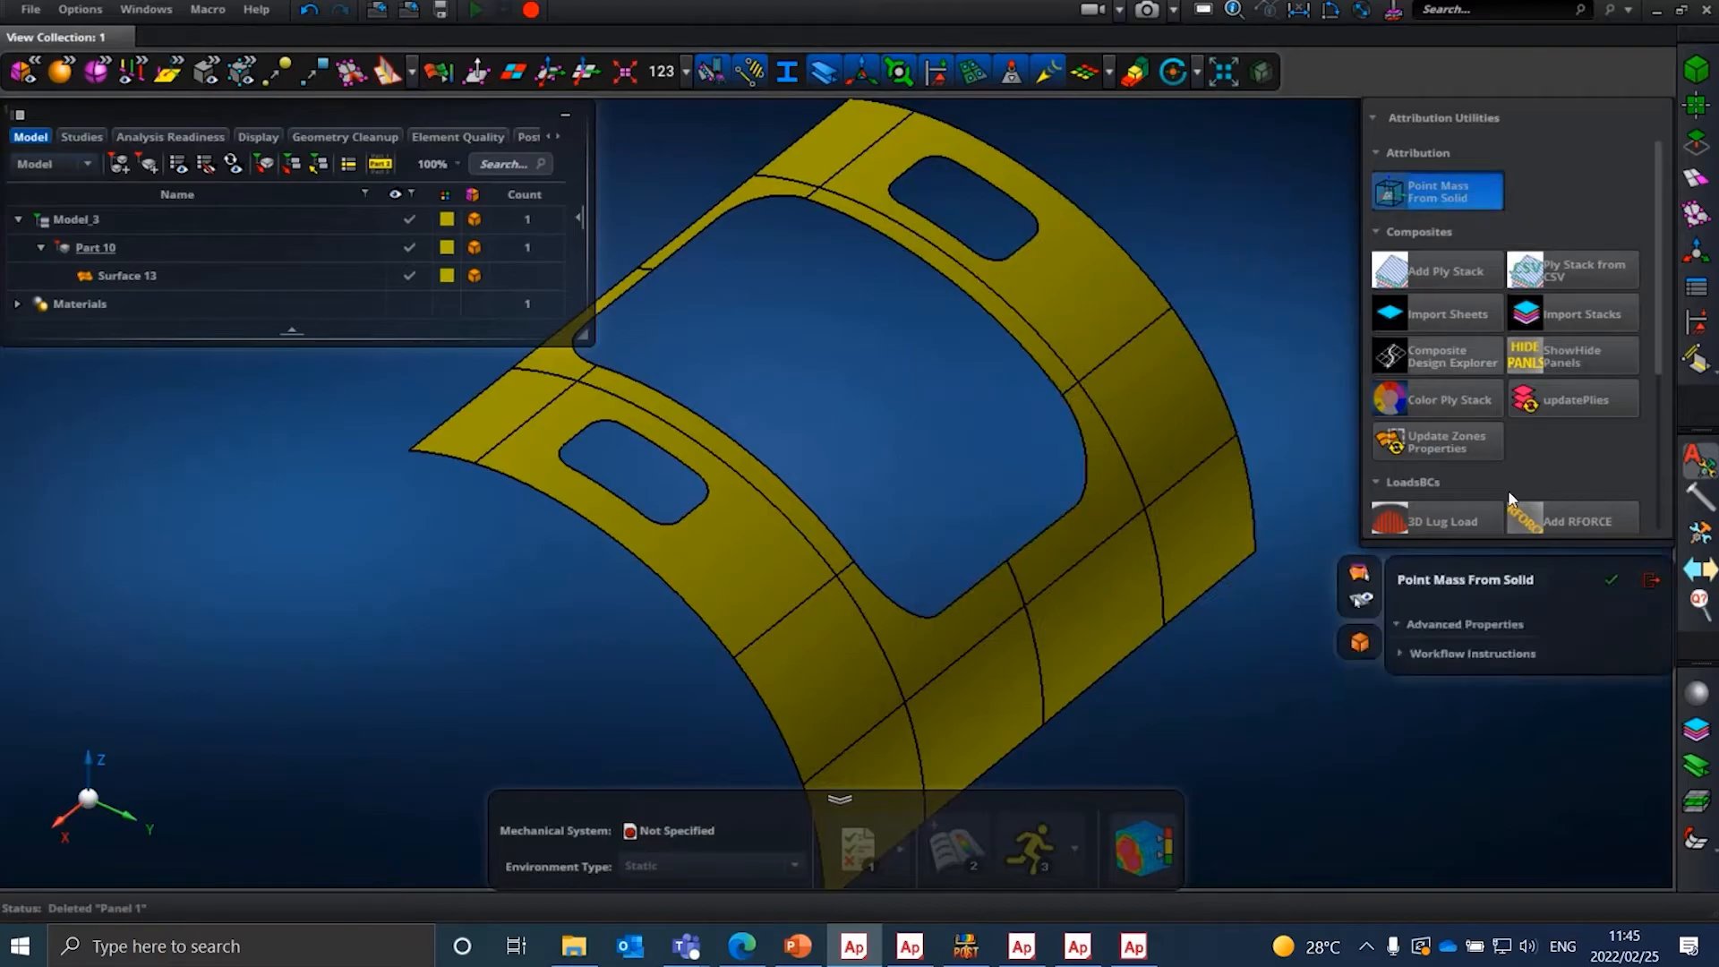
click(1402, 655)
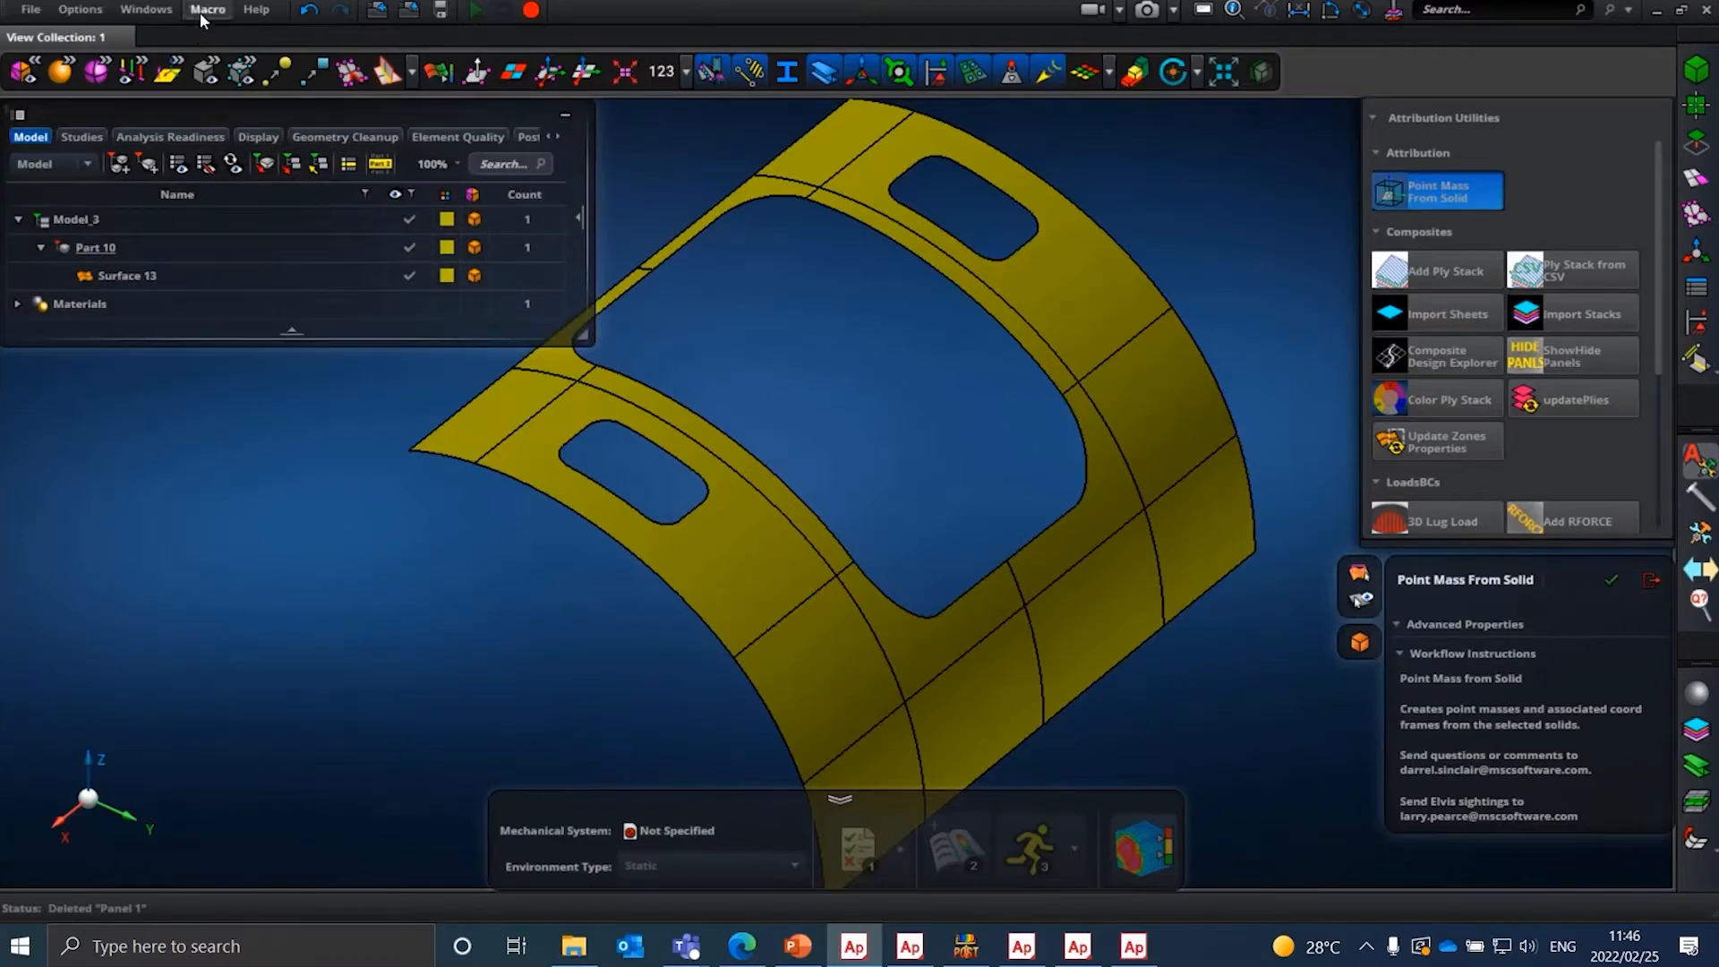
- Open the MSC Apex Video Player and bring its window to the front
click(147, 10)
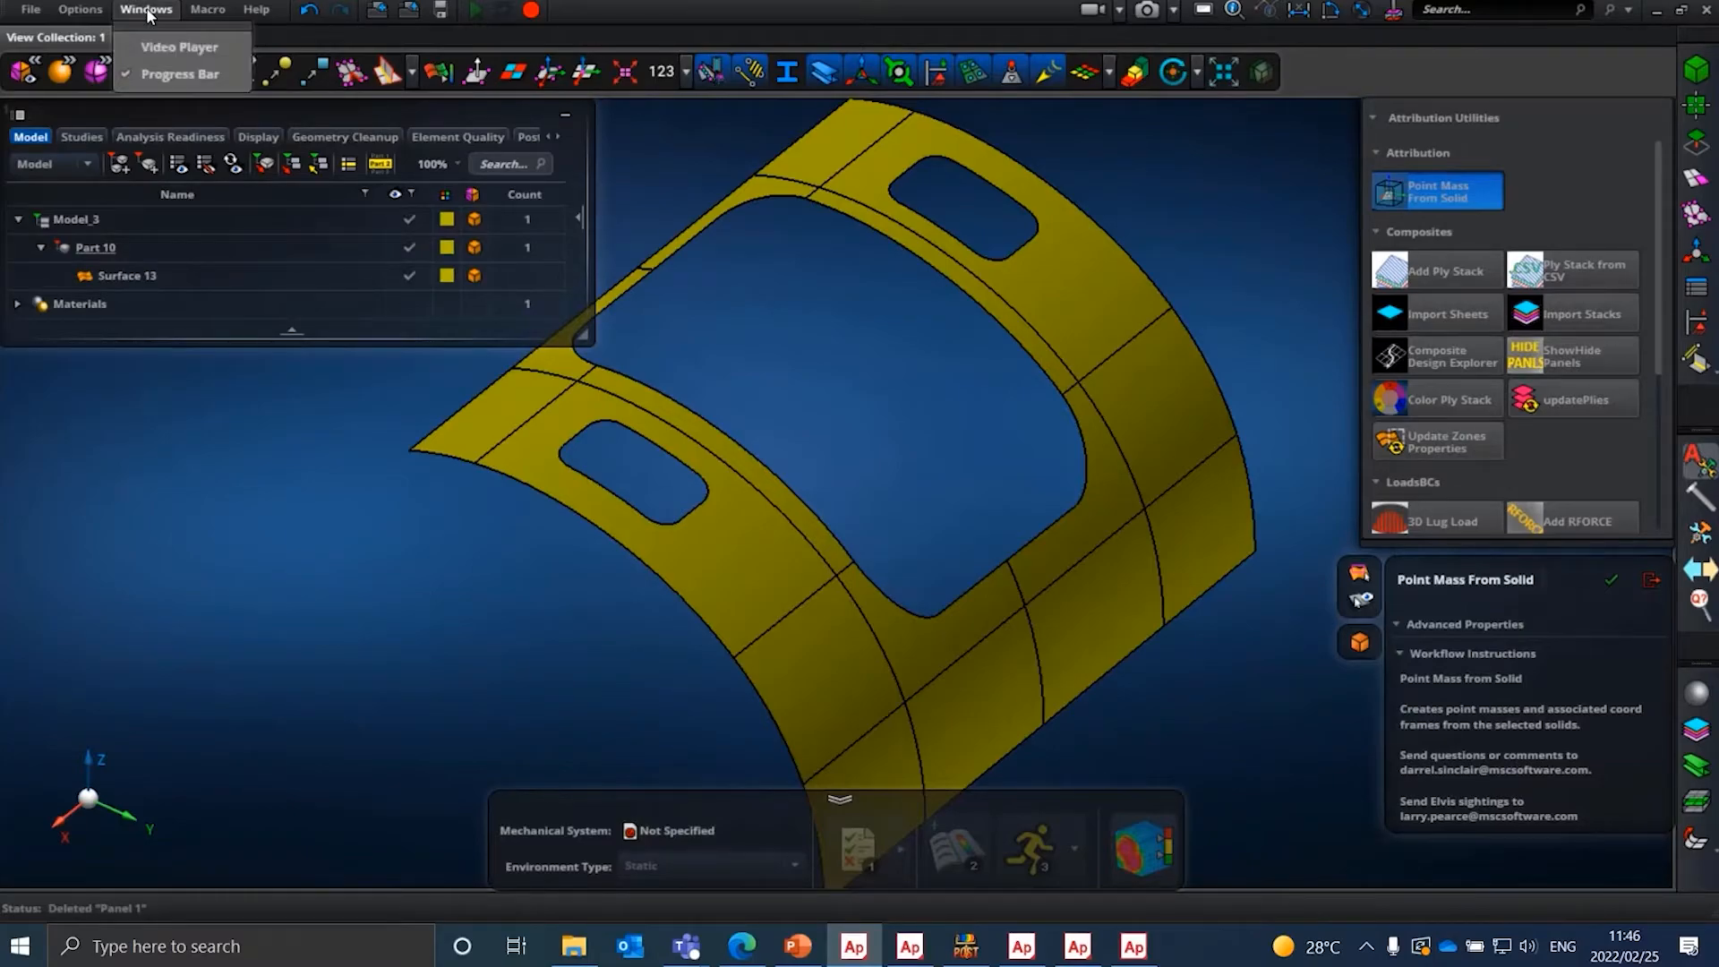
click(150, 46)
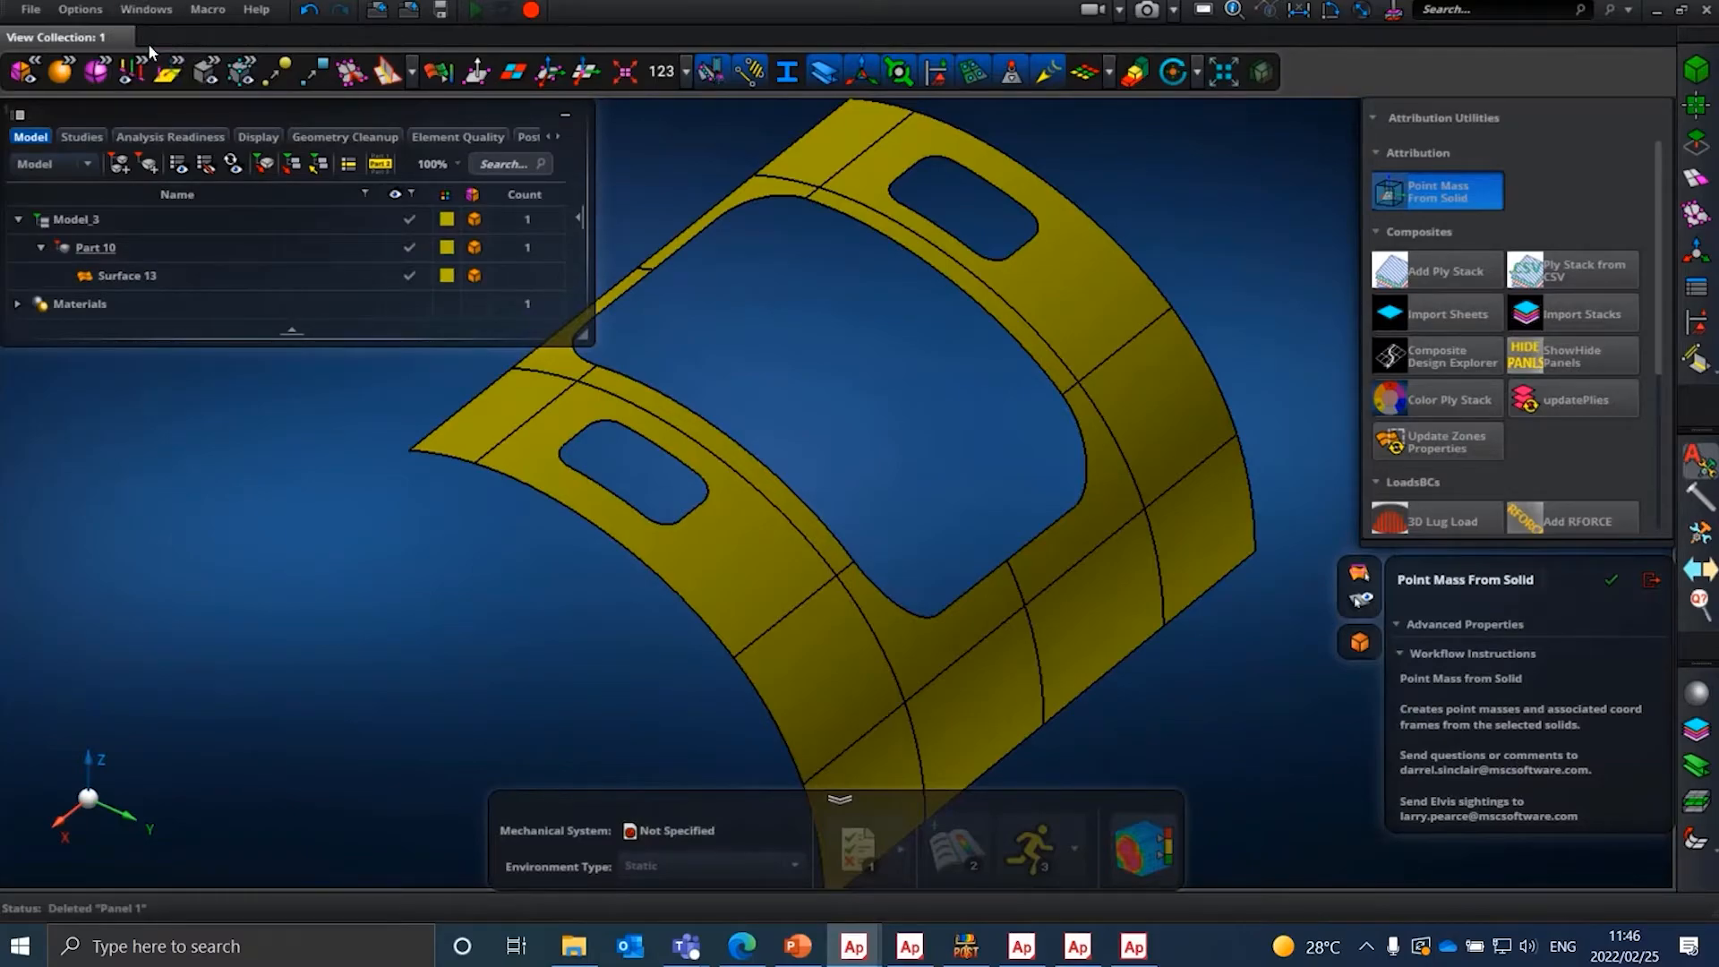
mouse_move(873, 950)
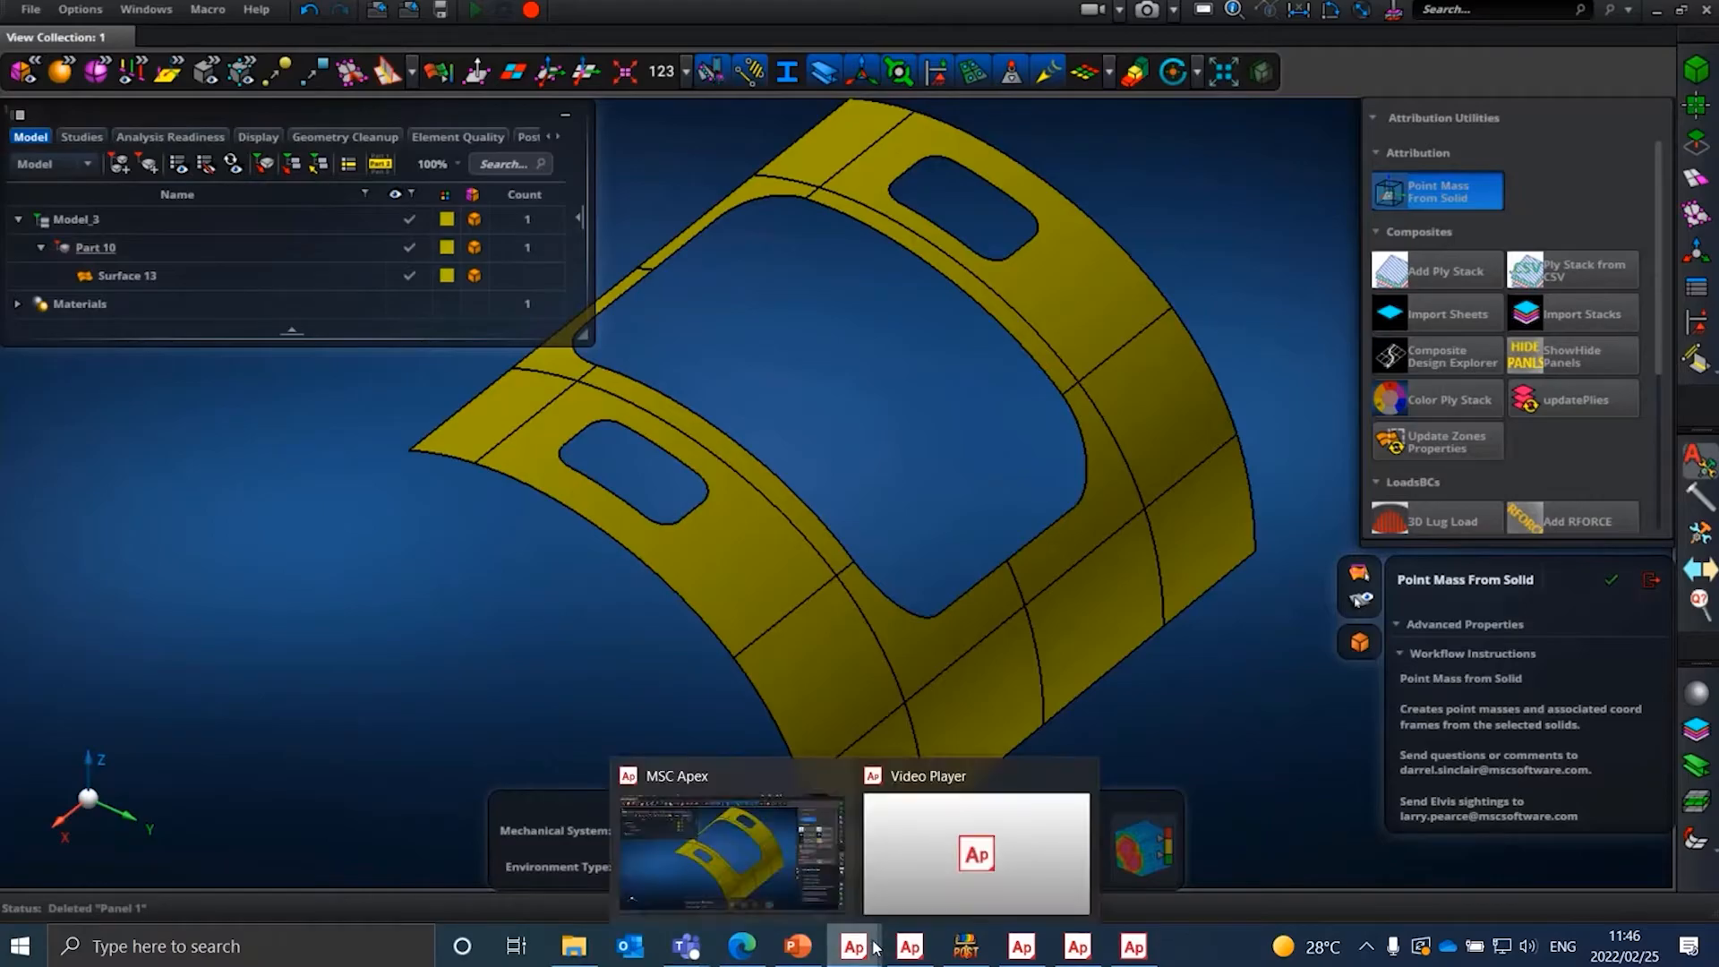
click(879, 856)
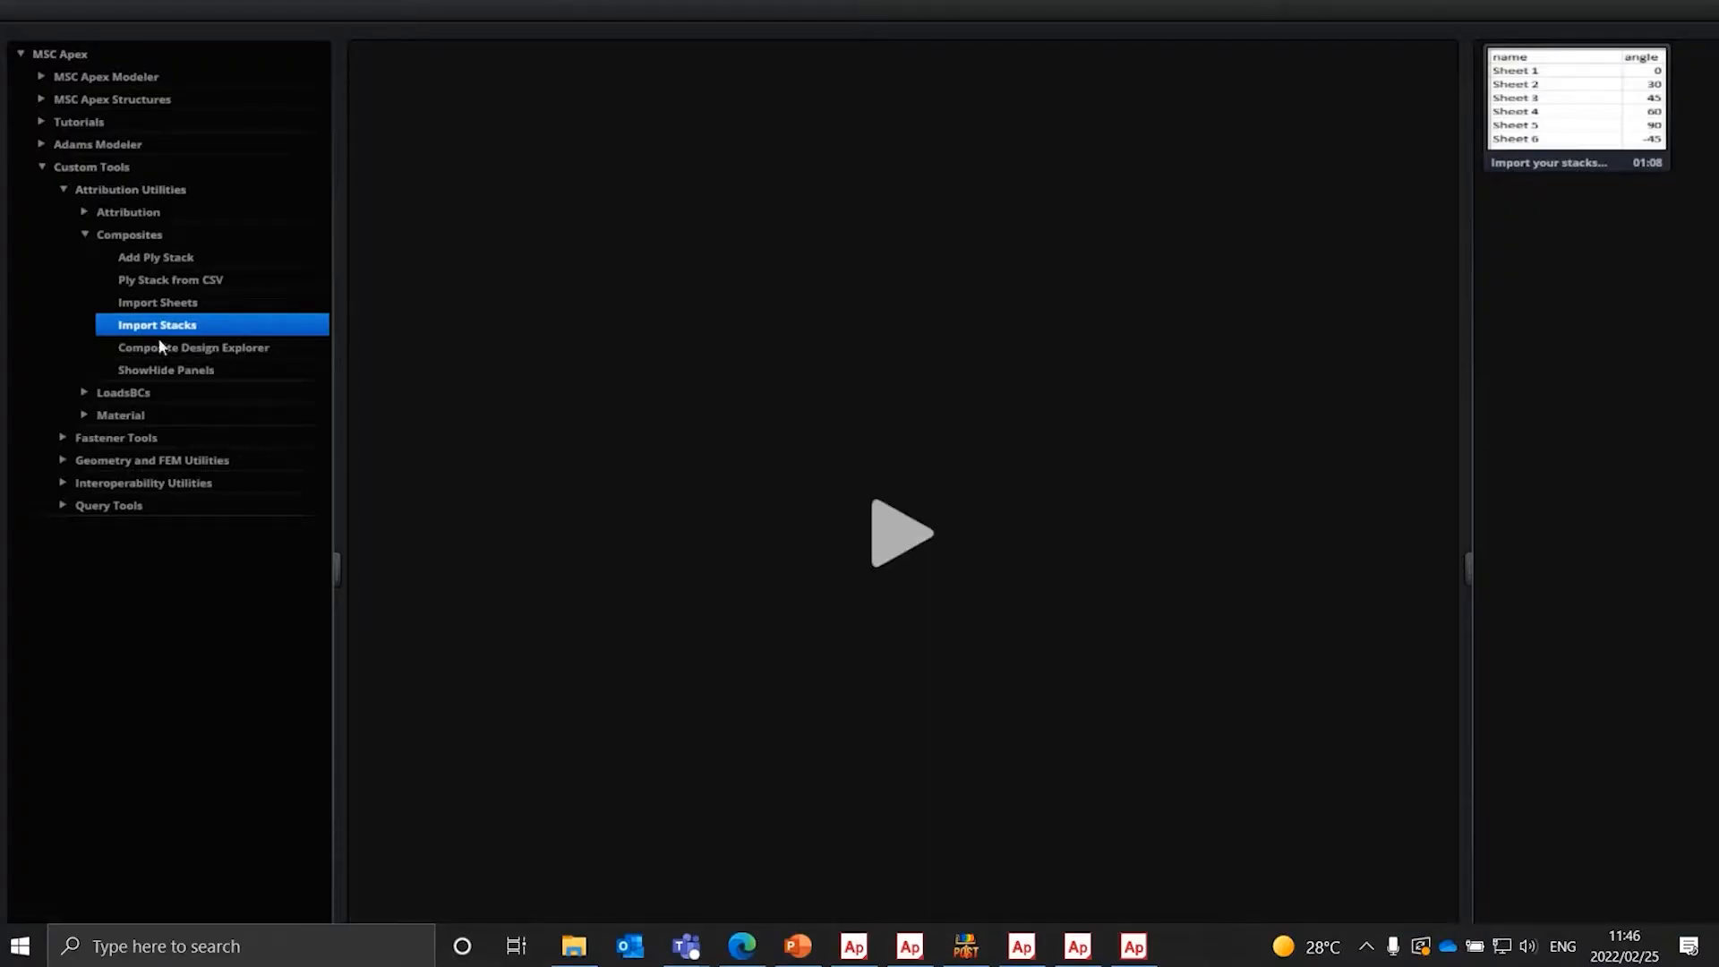
- Browse the Custom Tools tutorial videos, viewing the Add Ply Stack video and the Attribution video on creating point masses
click(83, 188)
click(72, 171)
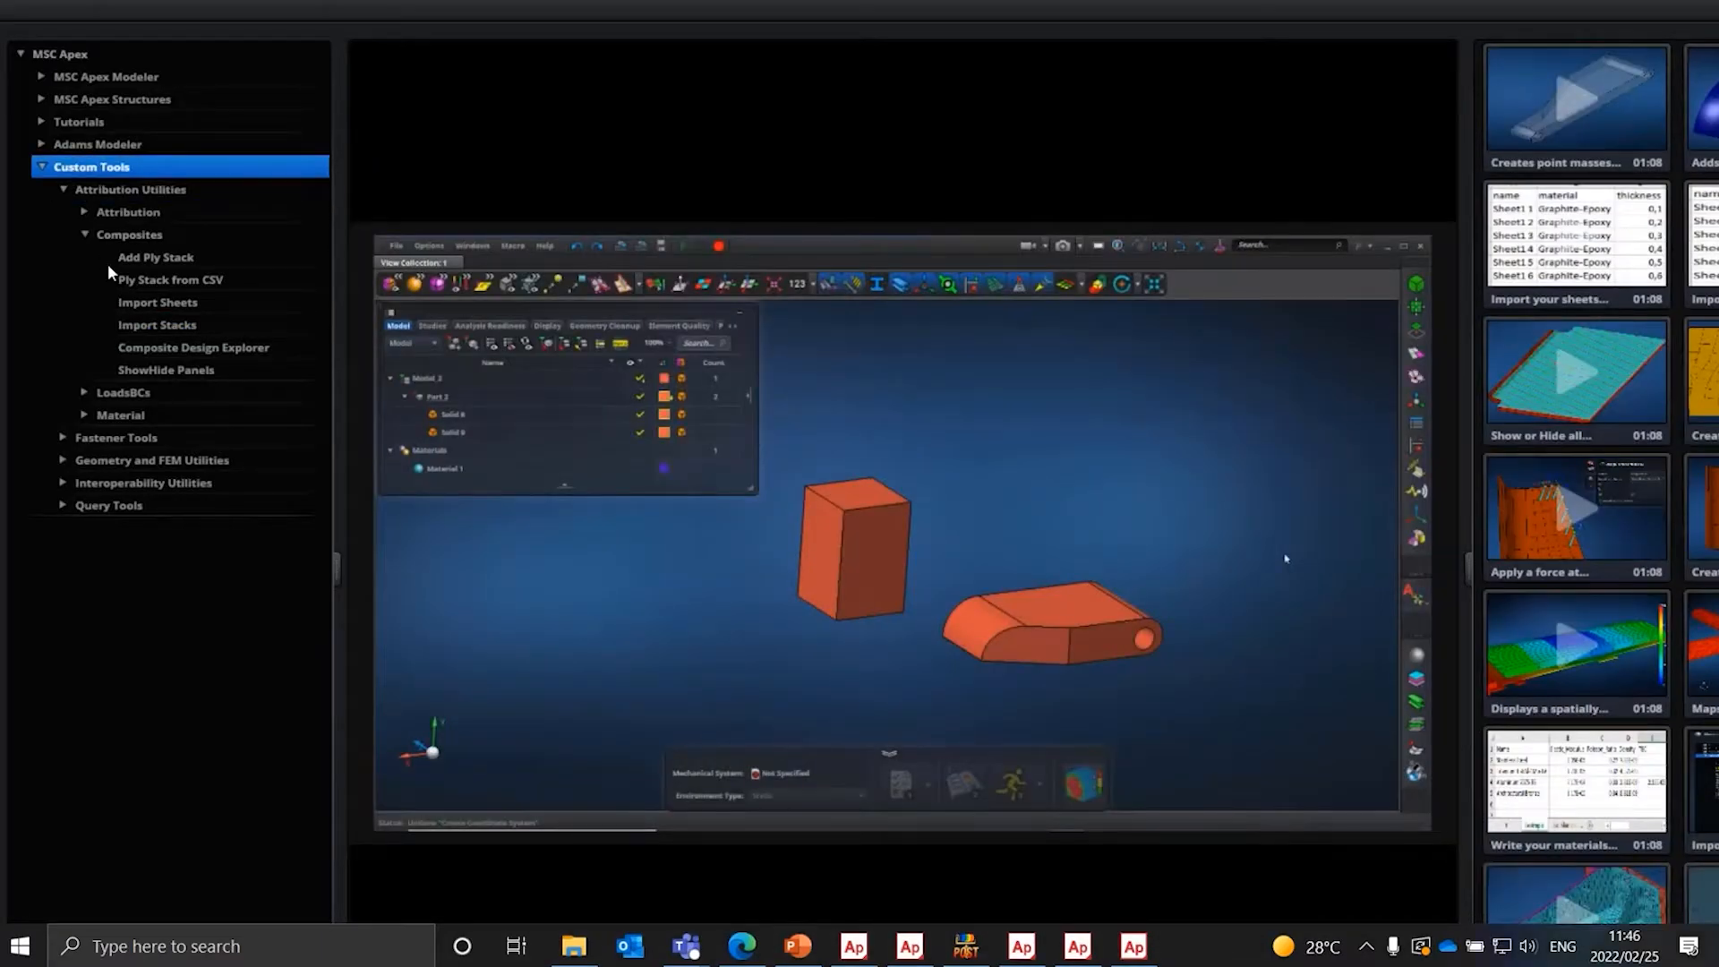
click(130, 257)
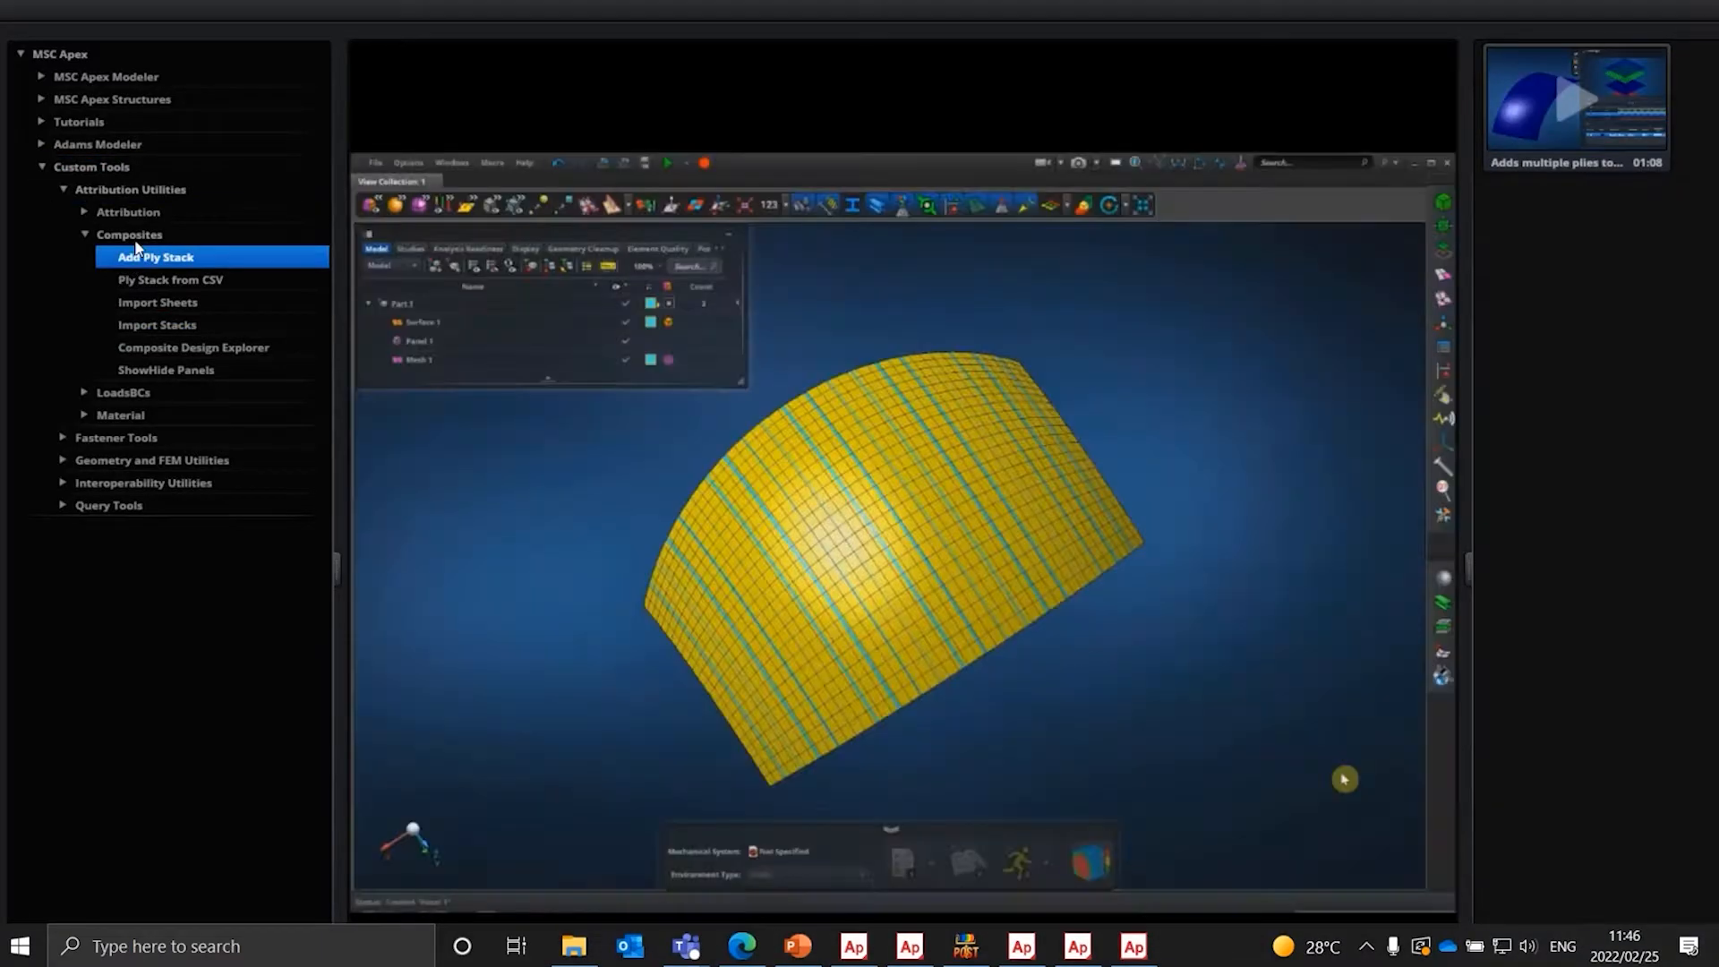
click(136, 231)
click(134, 215)
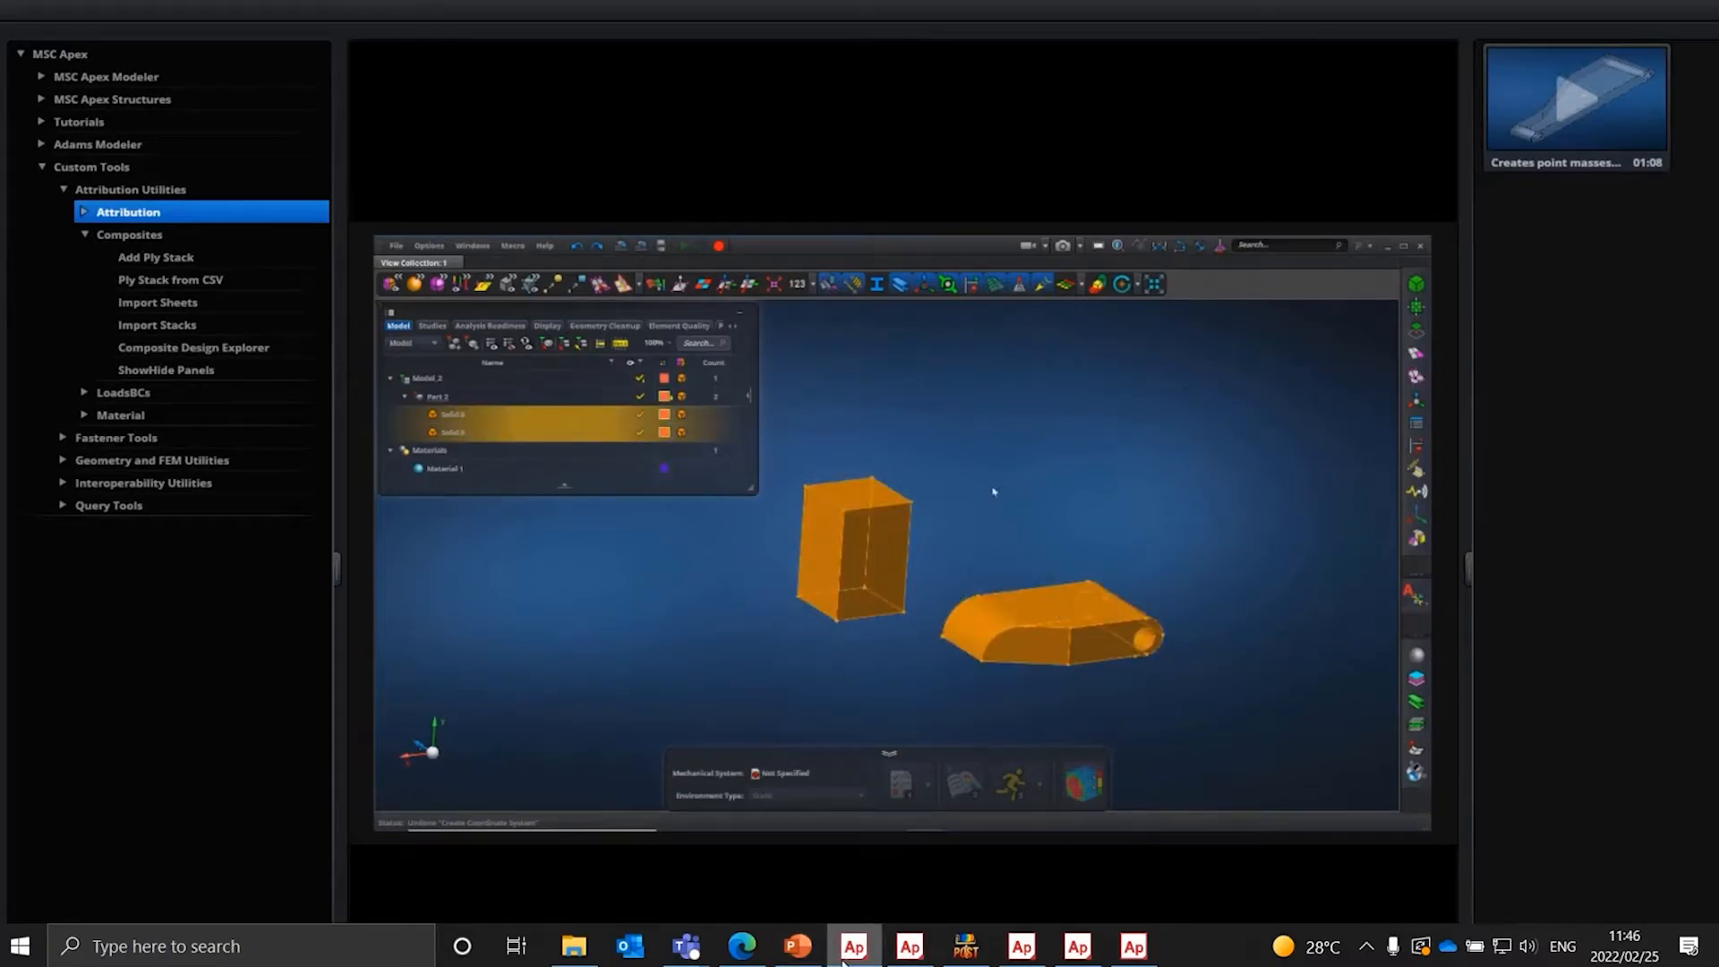
- Restore the video player from full screen and close it to return to the model
mouse_move(881, 954)
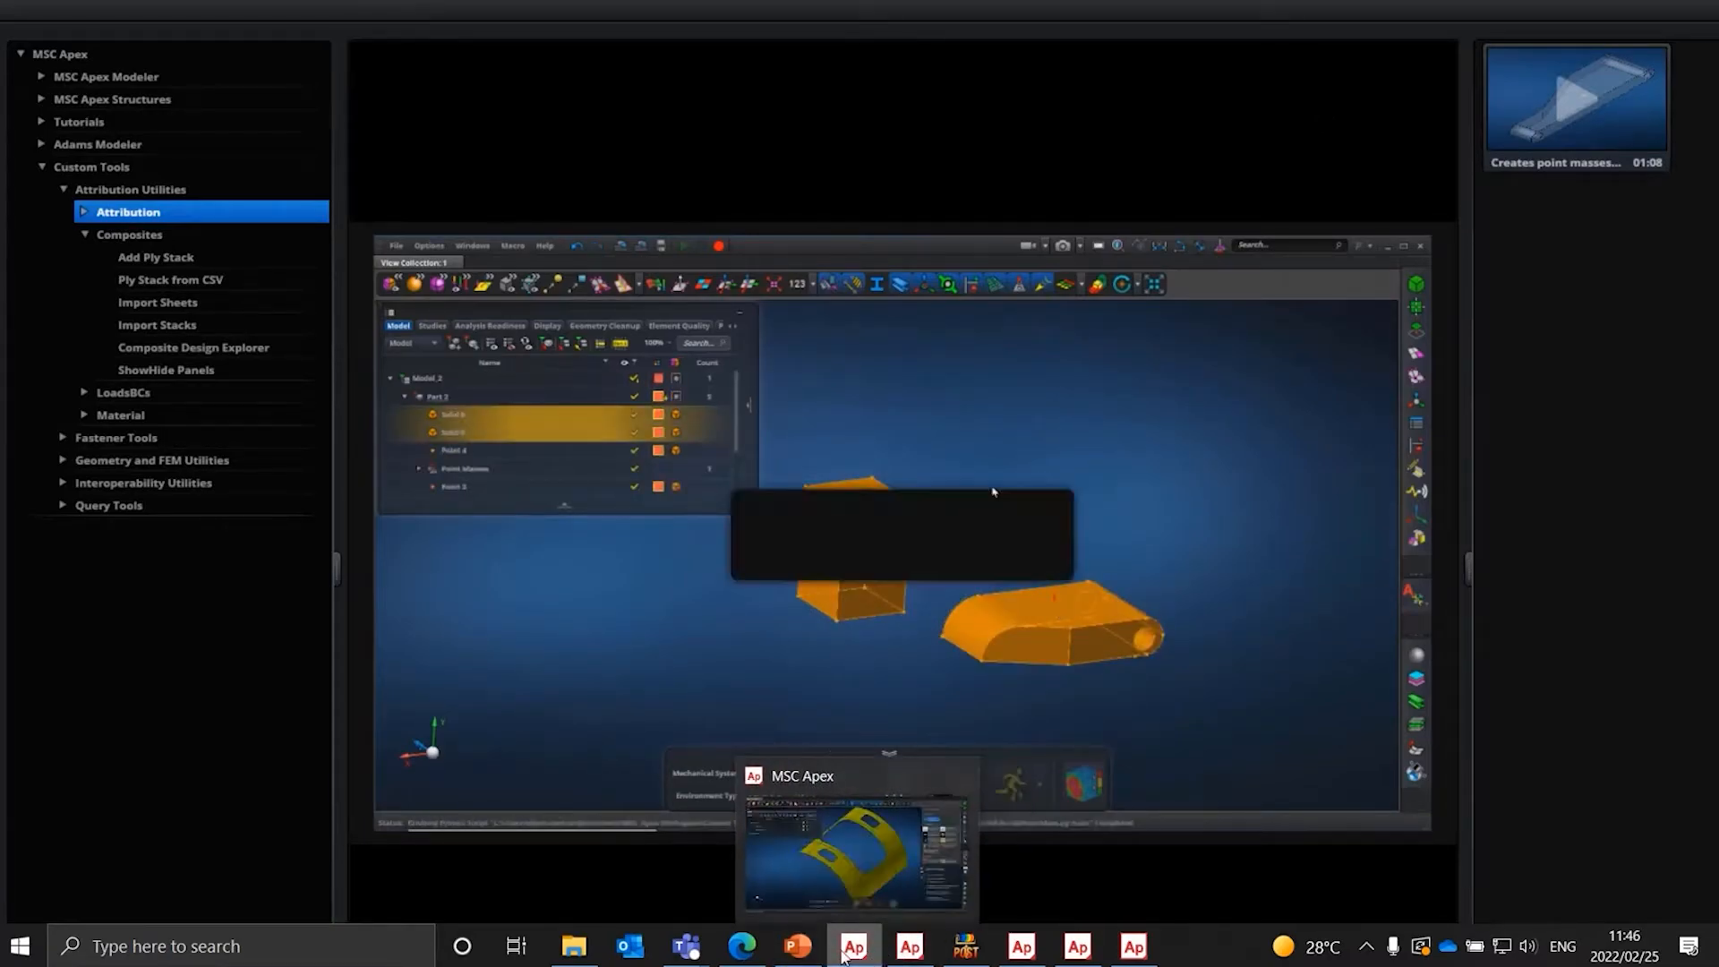
click(1681, 13)
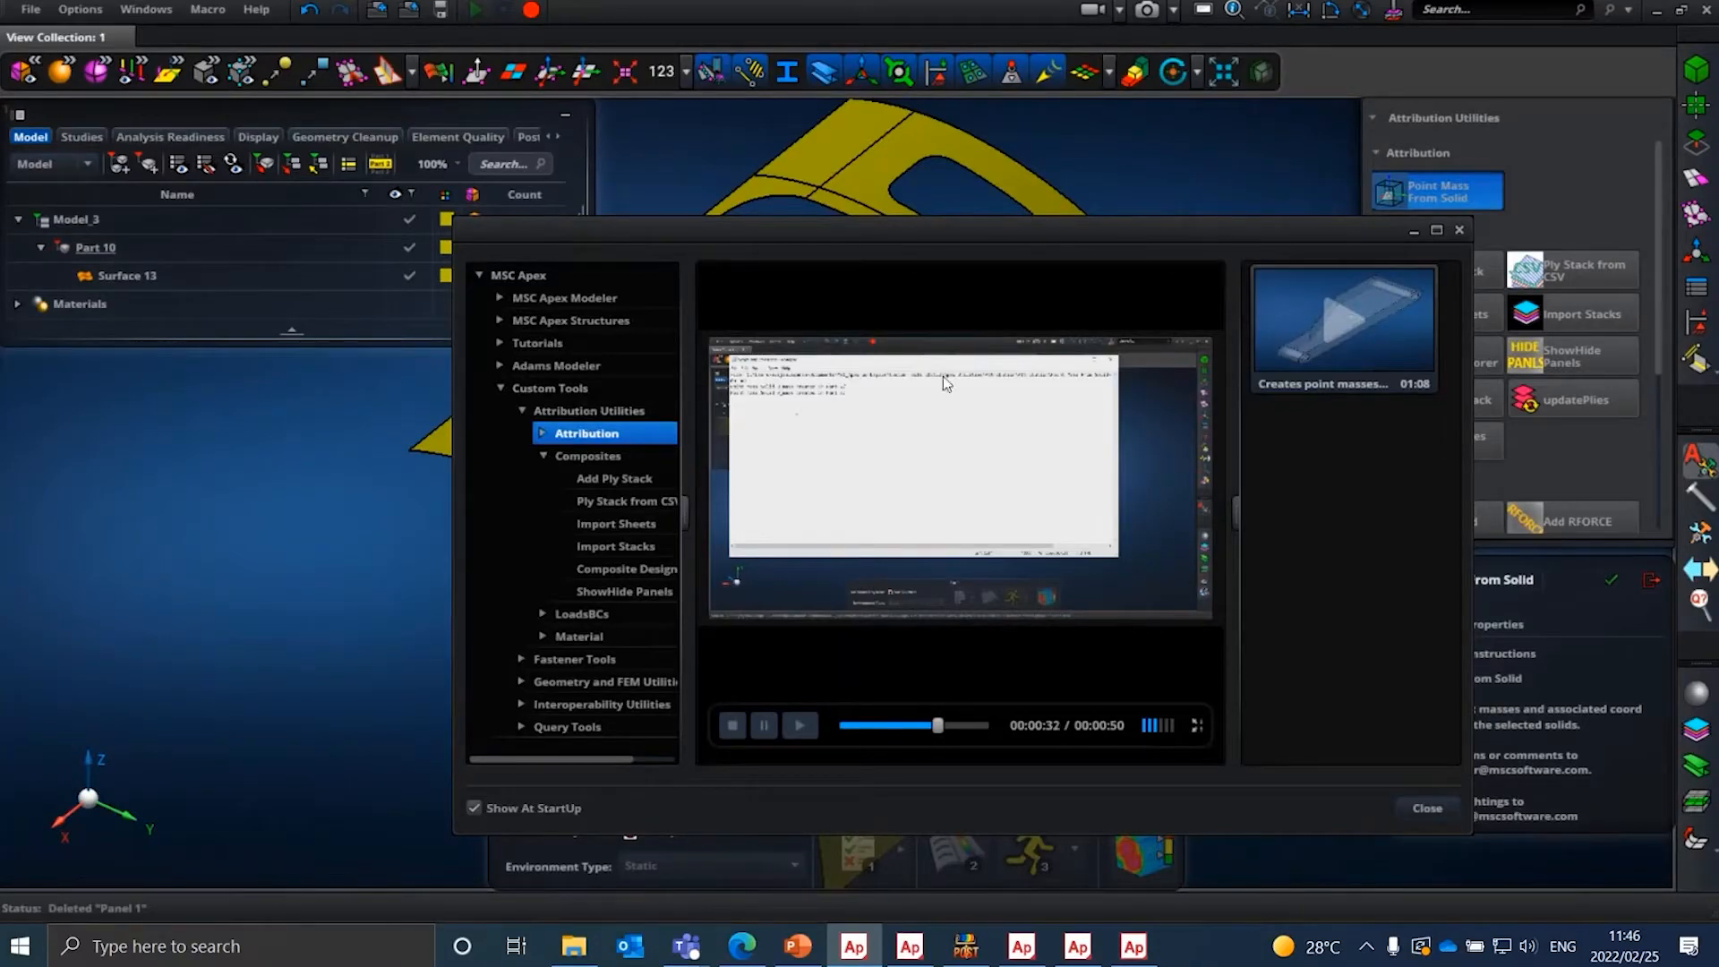
click(1461, 229)
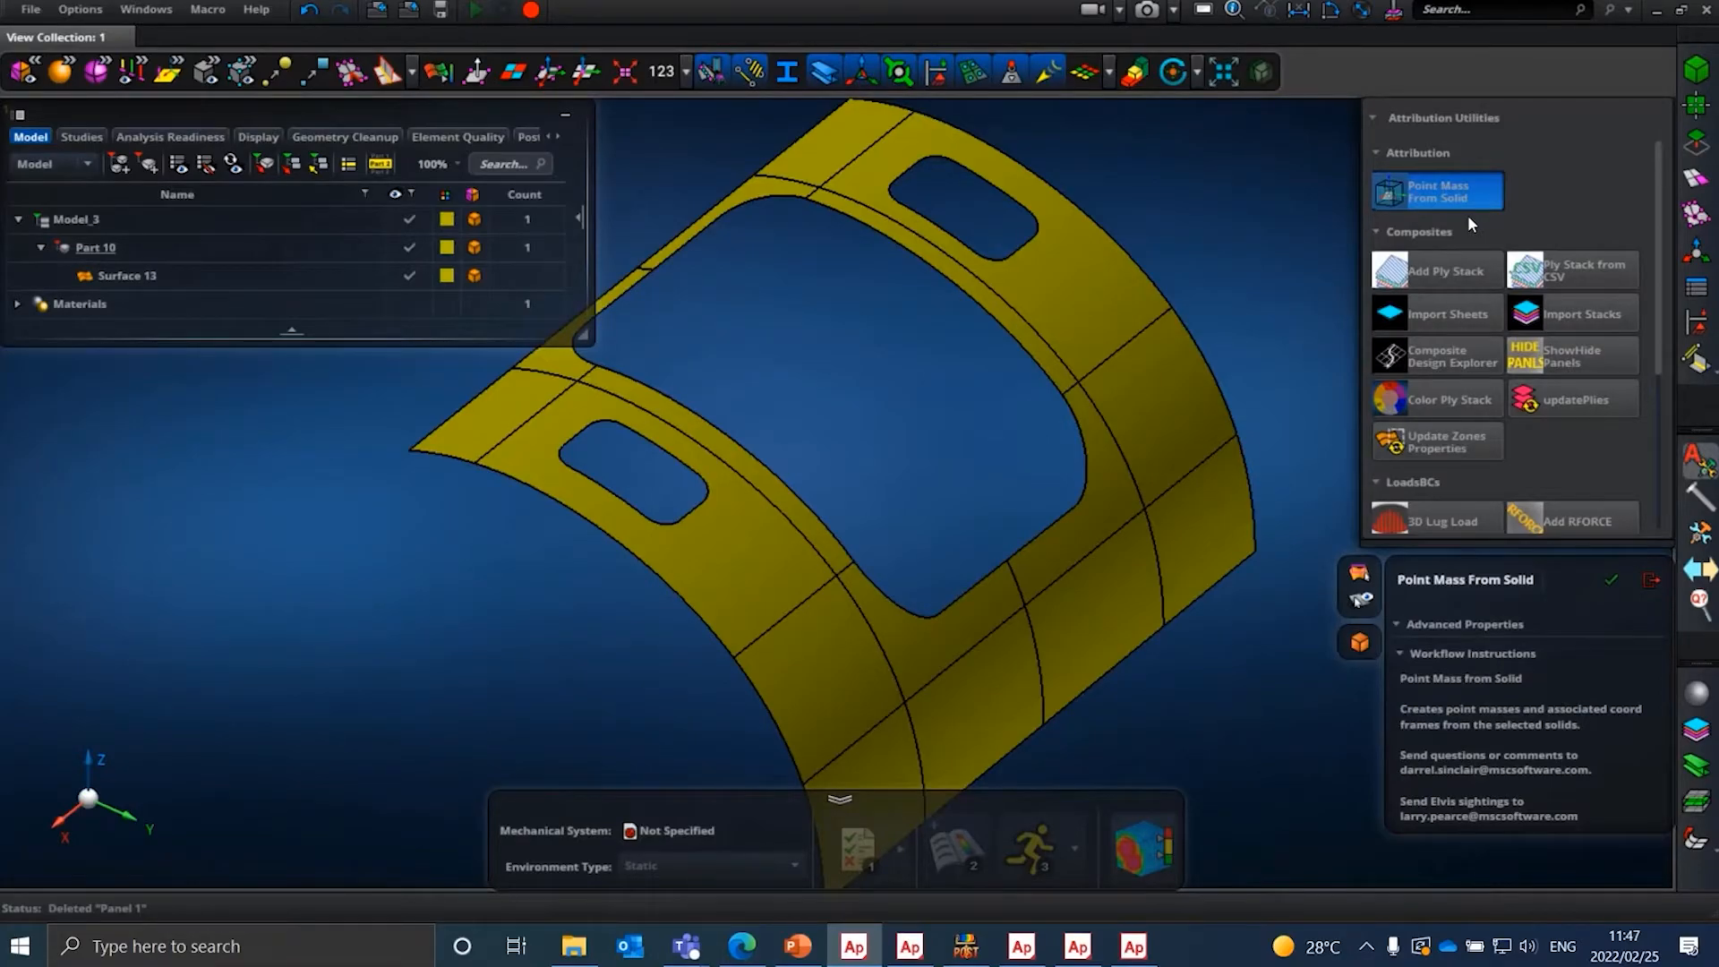
- Survey the composites tools in Attribution Utilities and the tool sets in Fastener Tools and Geometry and FEM Utilities
mouse_move(1461, 207)
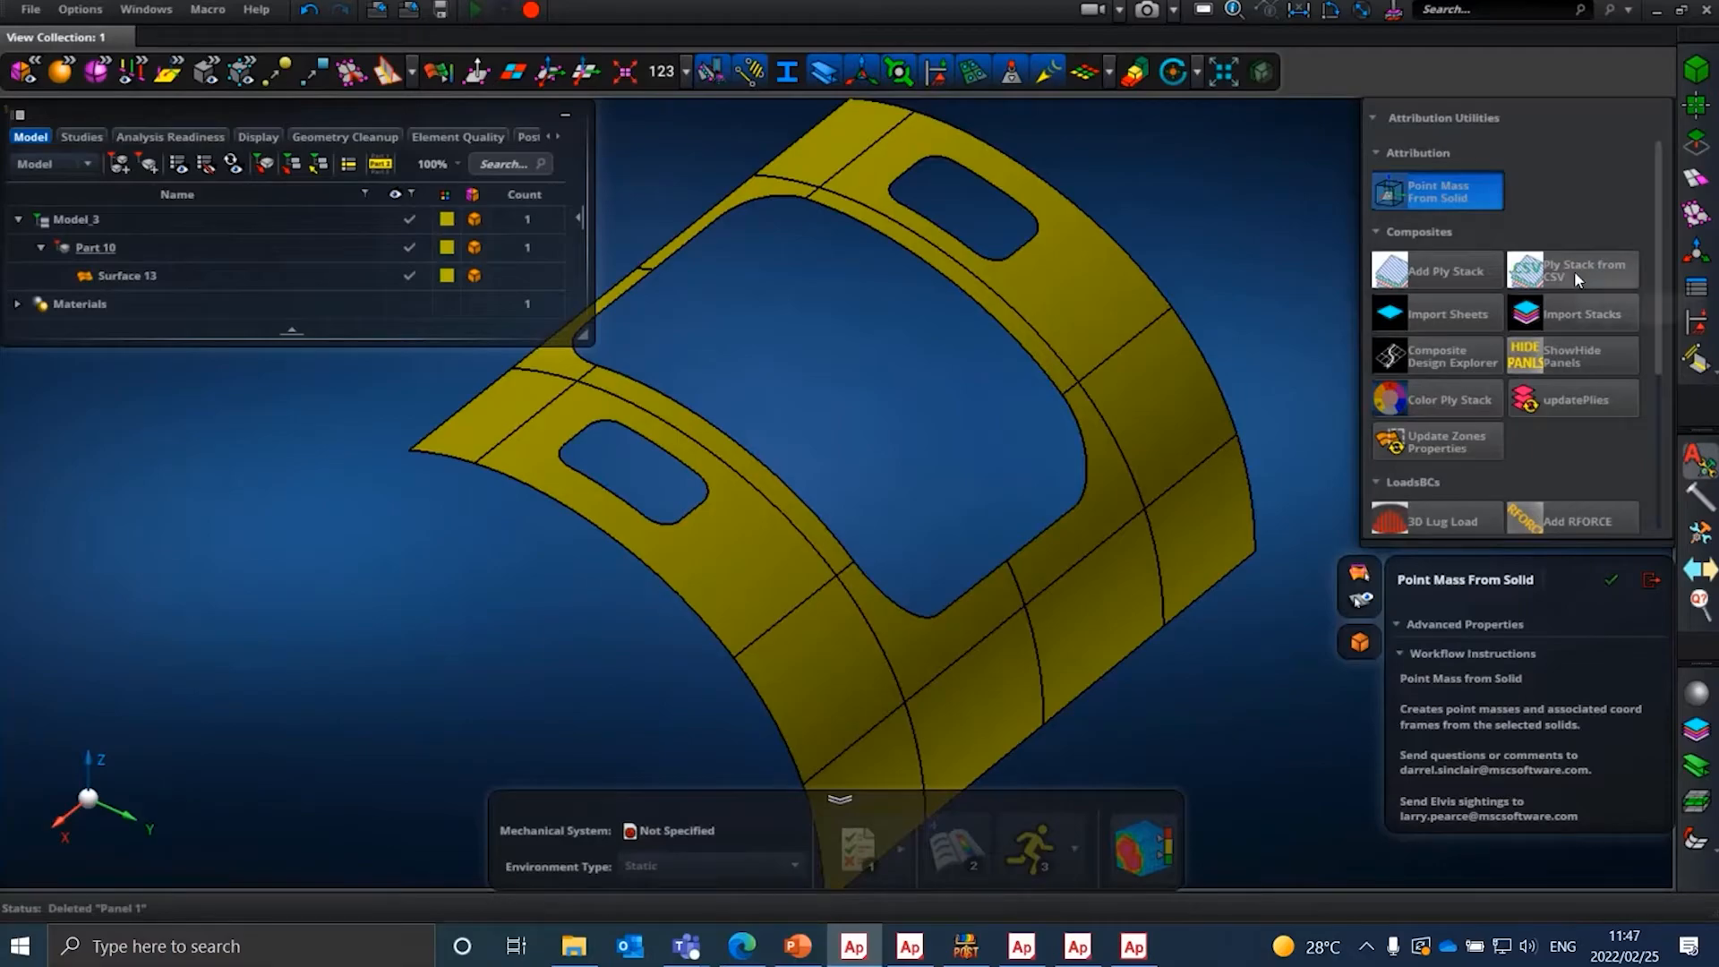
mouse_move(1576, 276)
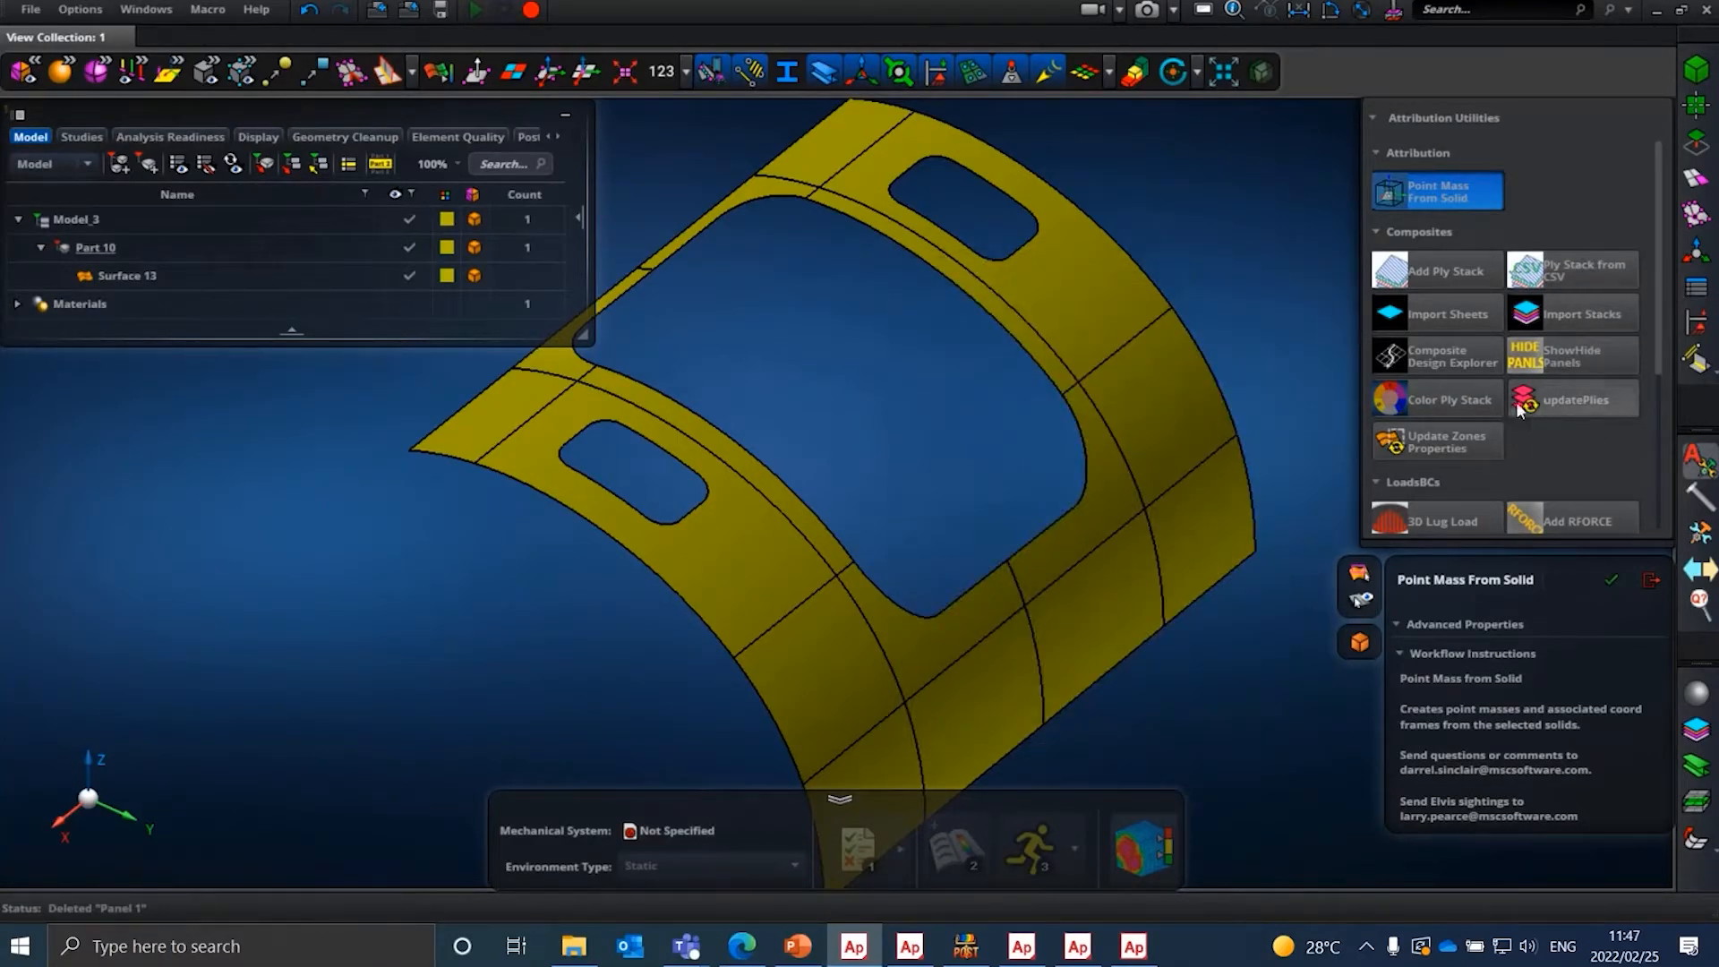
click(1693, 503)
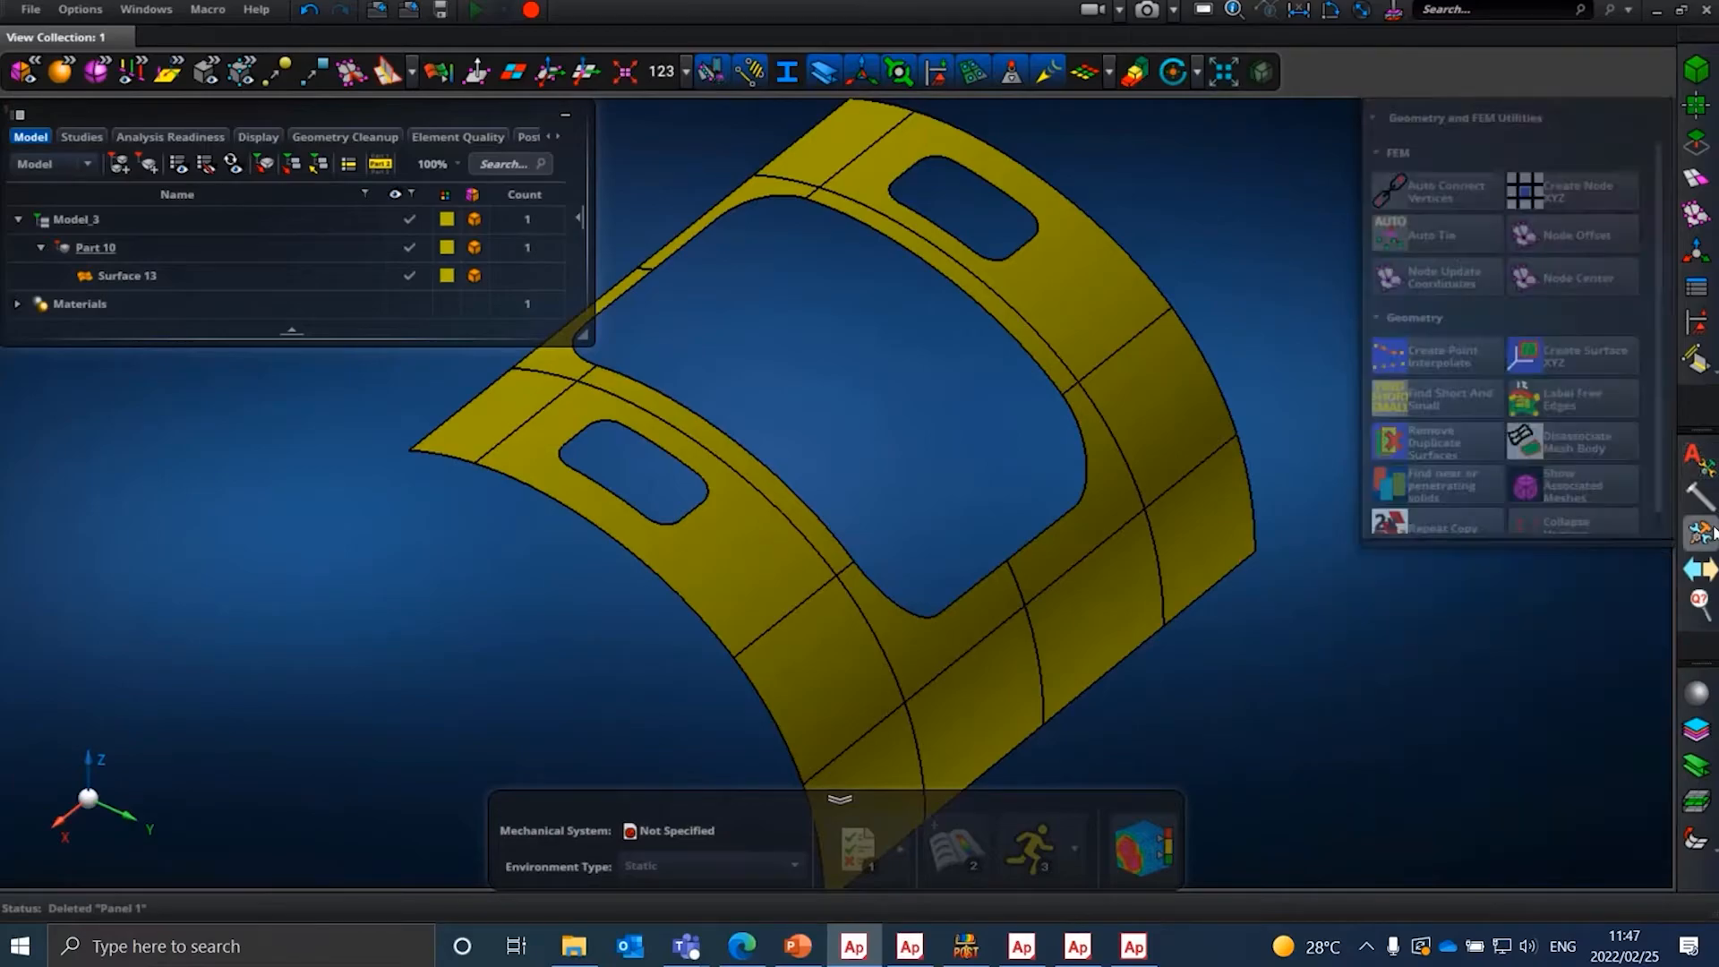
click(1698, 531)
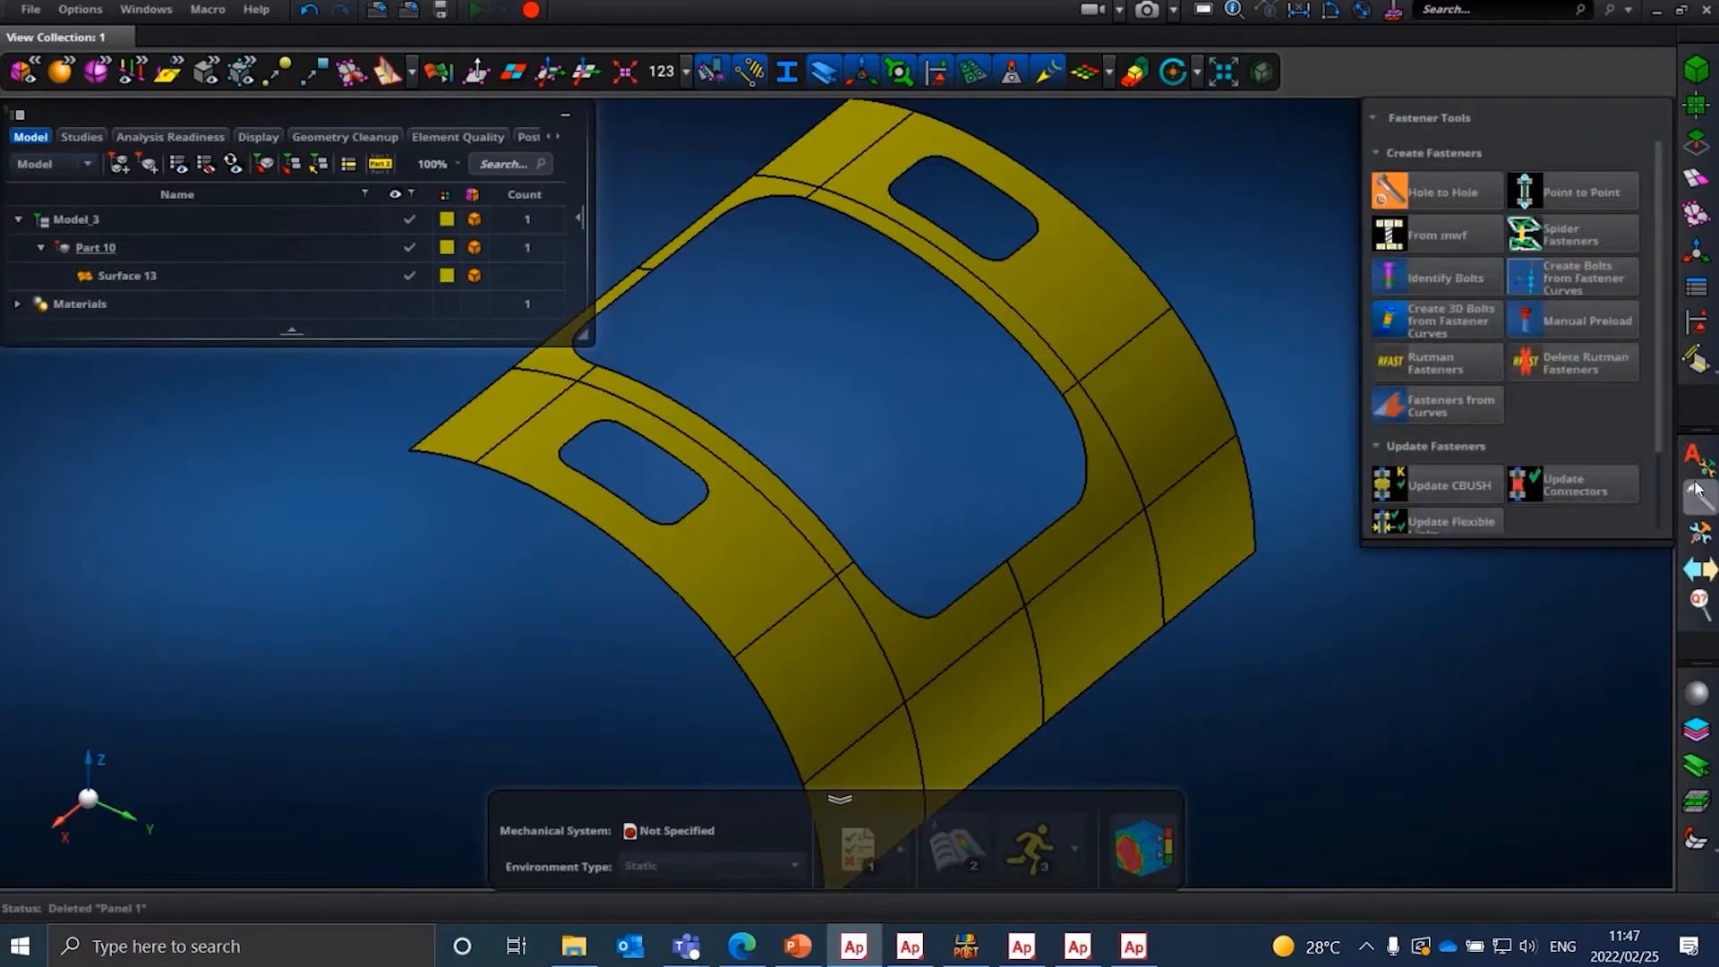
- Start the 3D Lug Load tool from the LoadsBCs group of Attribution Utilities and view its distribution options
click(1695, 465)
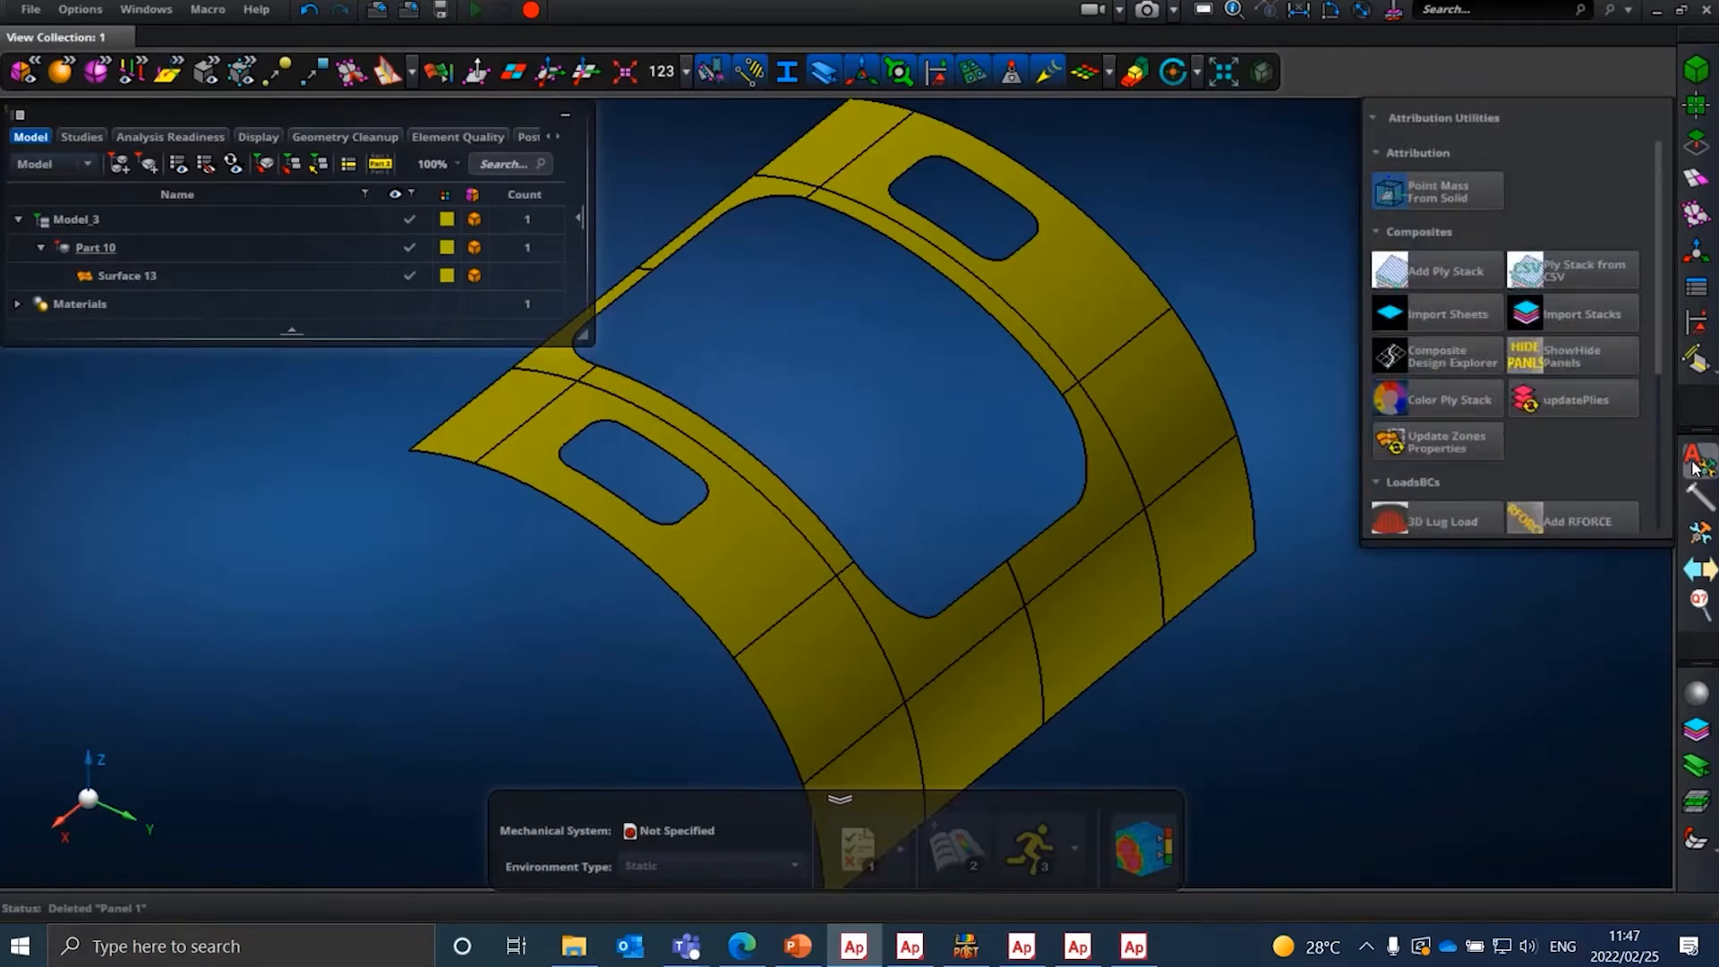
scroll(1505, 417, down, 2)
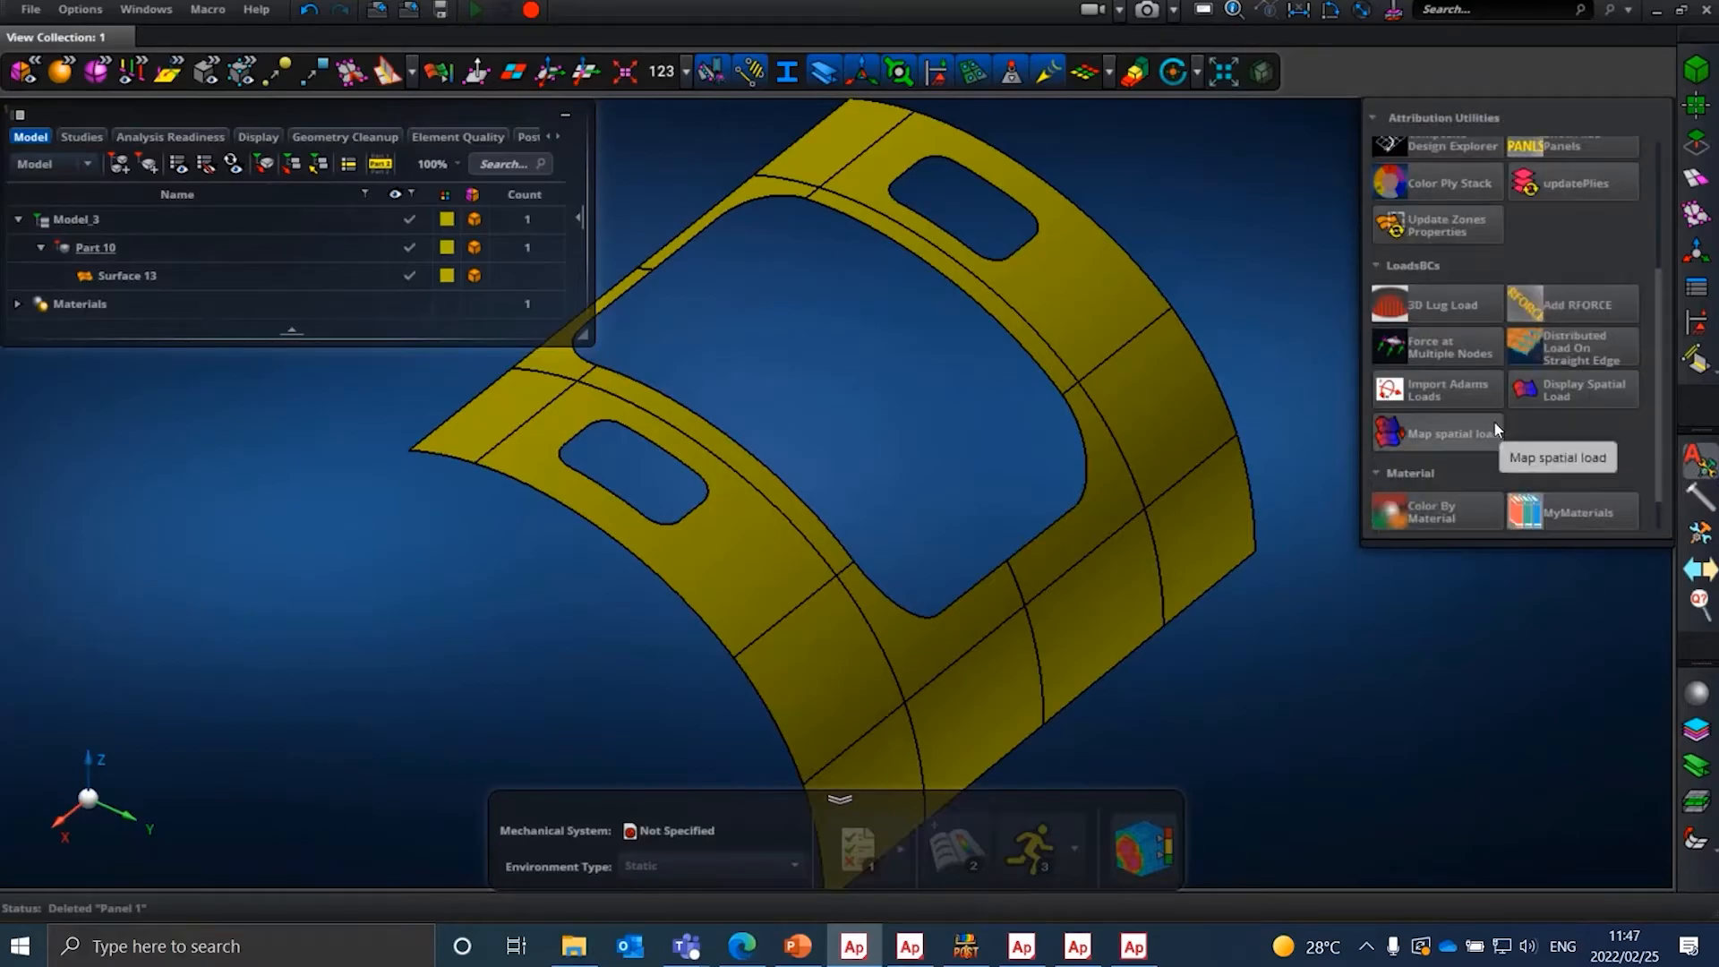
scroll(1496, 421, down, 1)
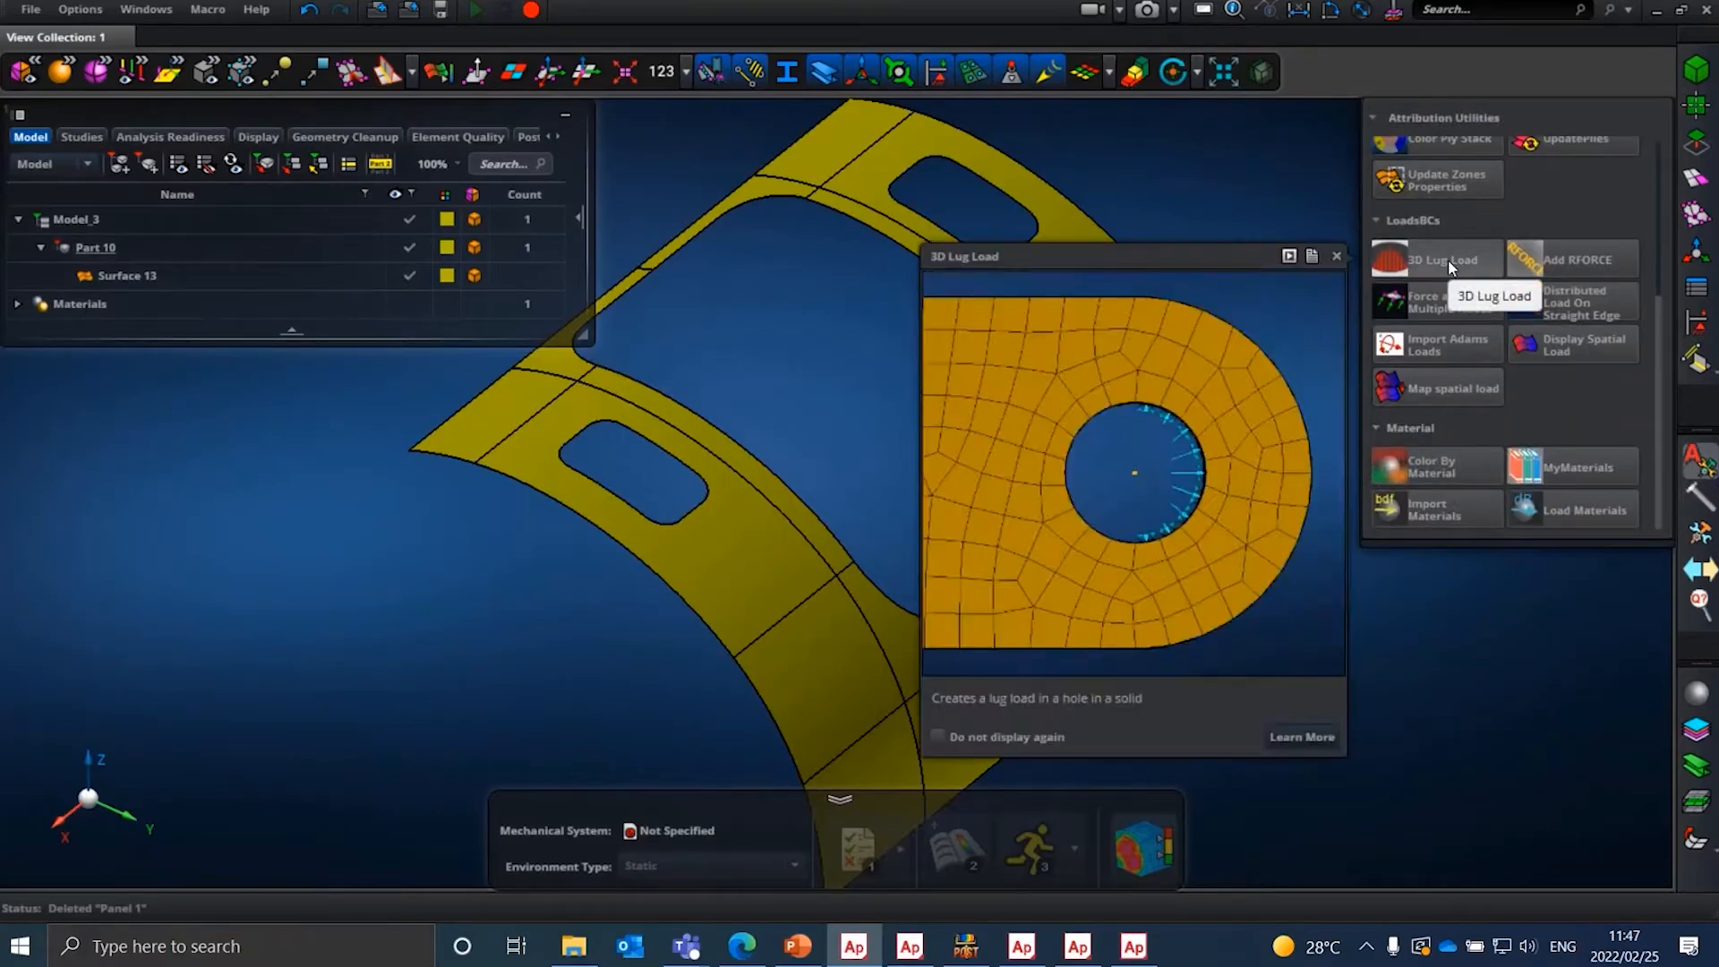
click(1451, 263)
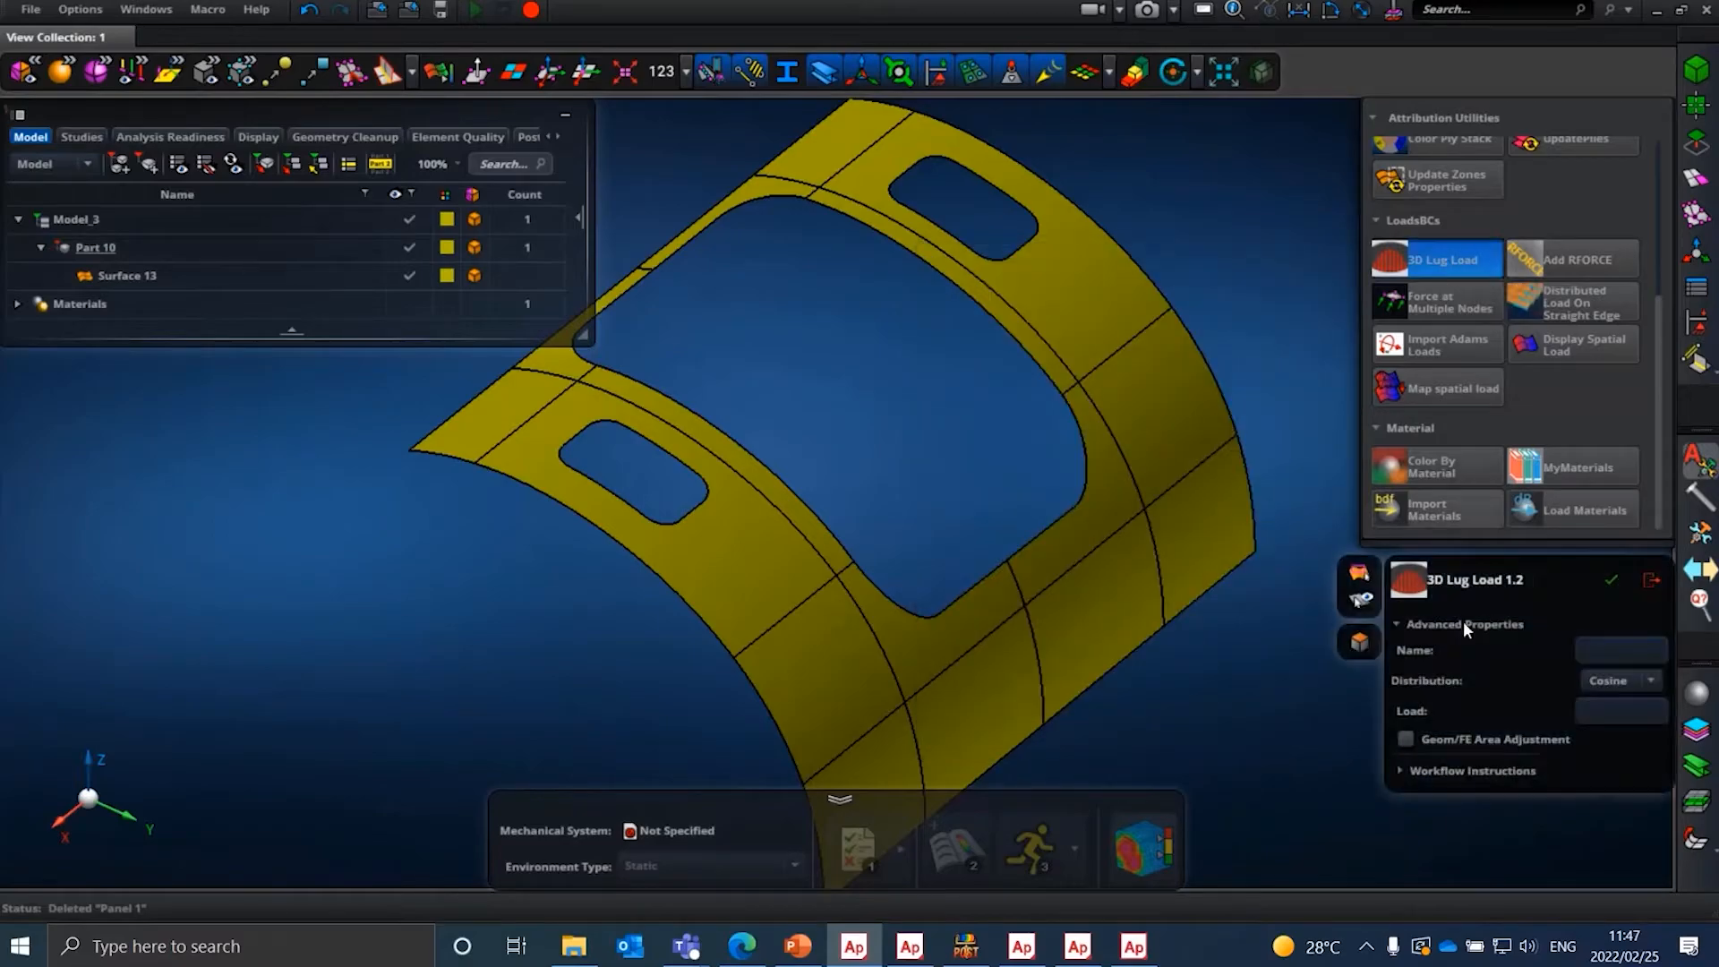
click(1623, 683)
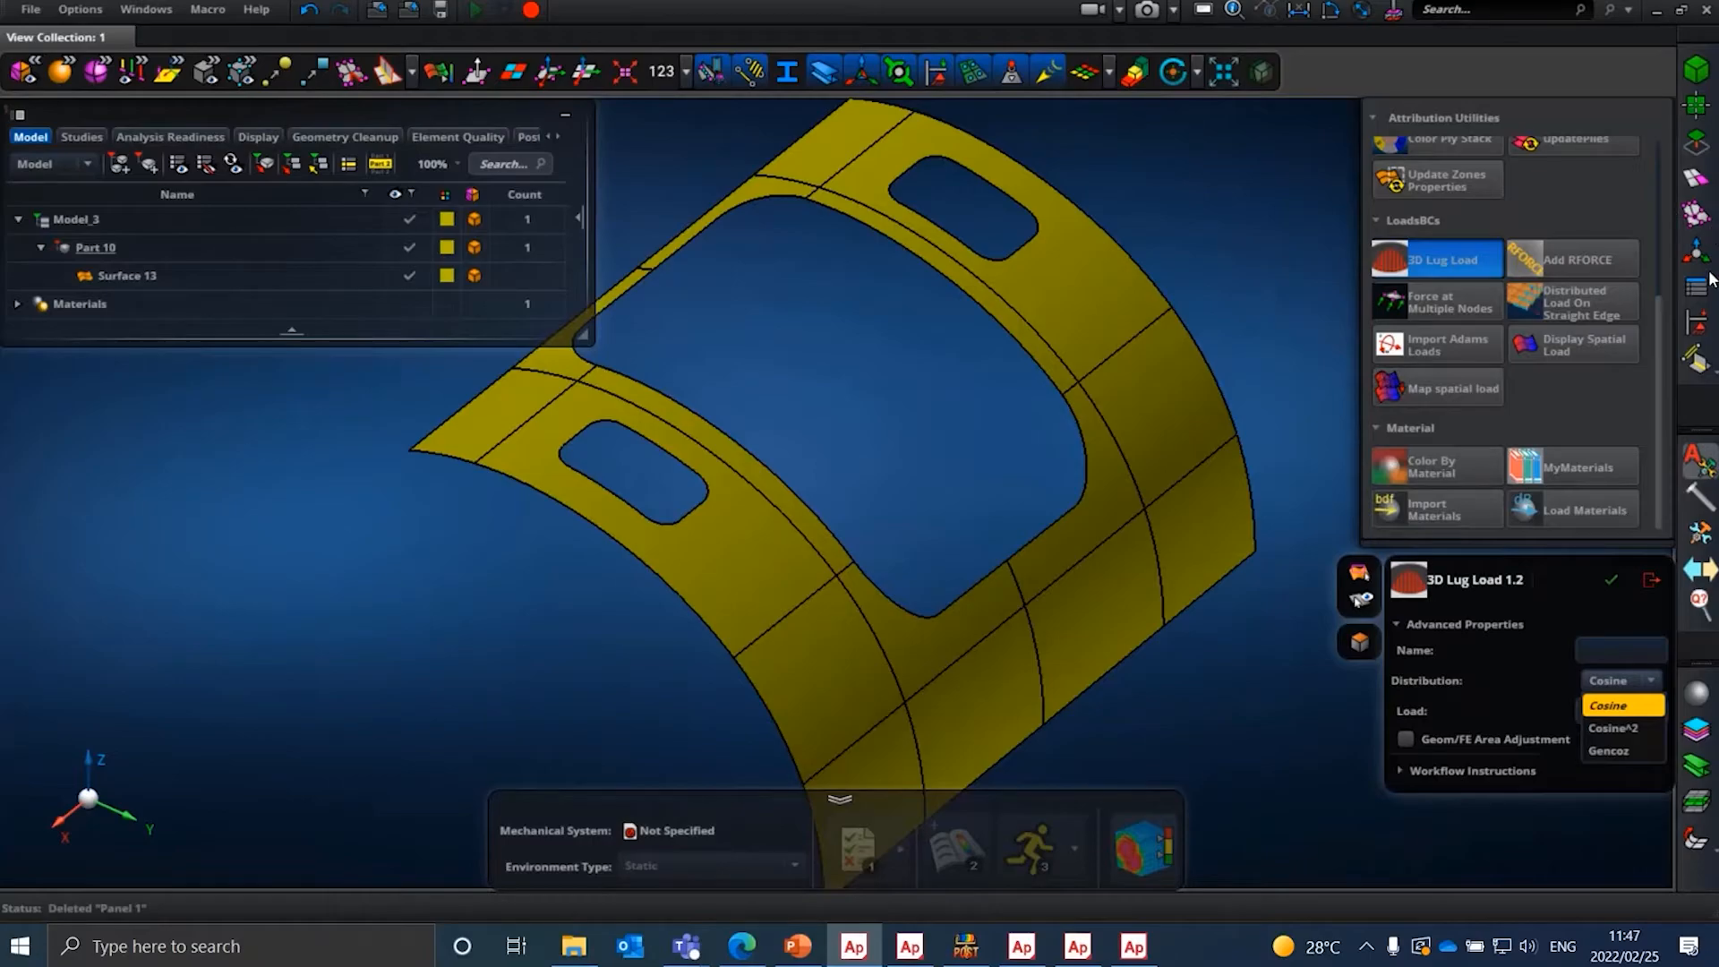
- Open the standard Lug Load tool from Loads and Boundary Condition Tools to compare its distribution settings
click(1699, 326)
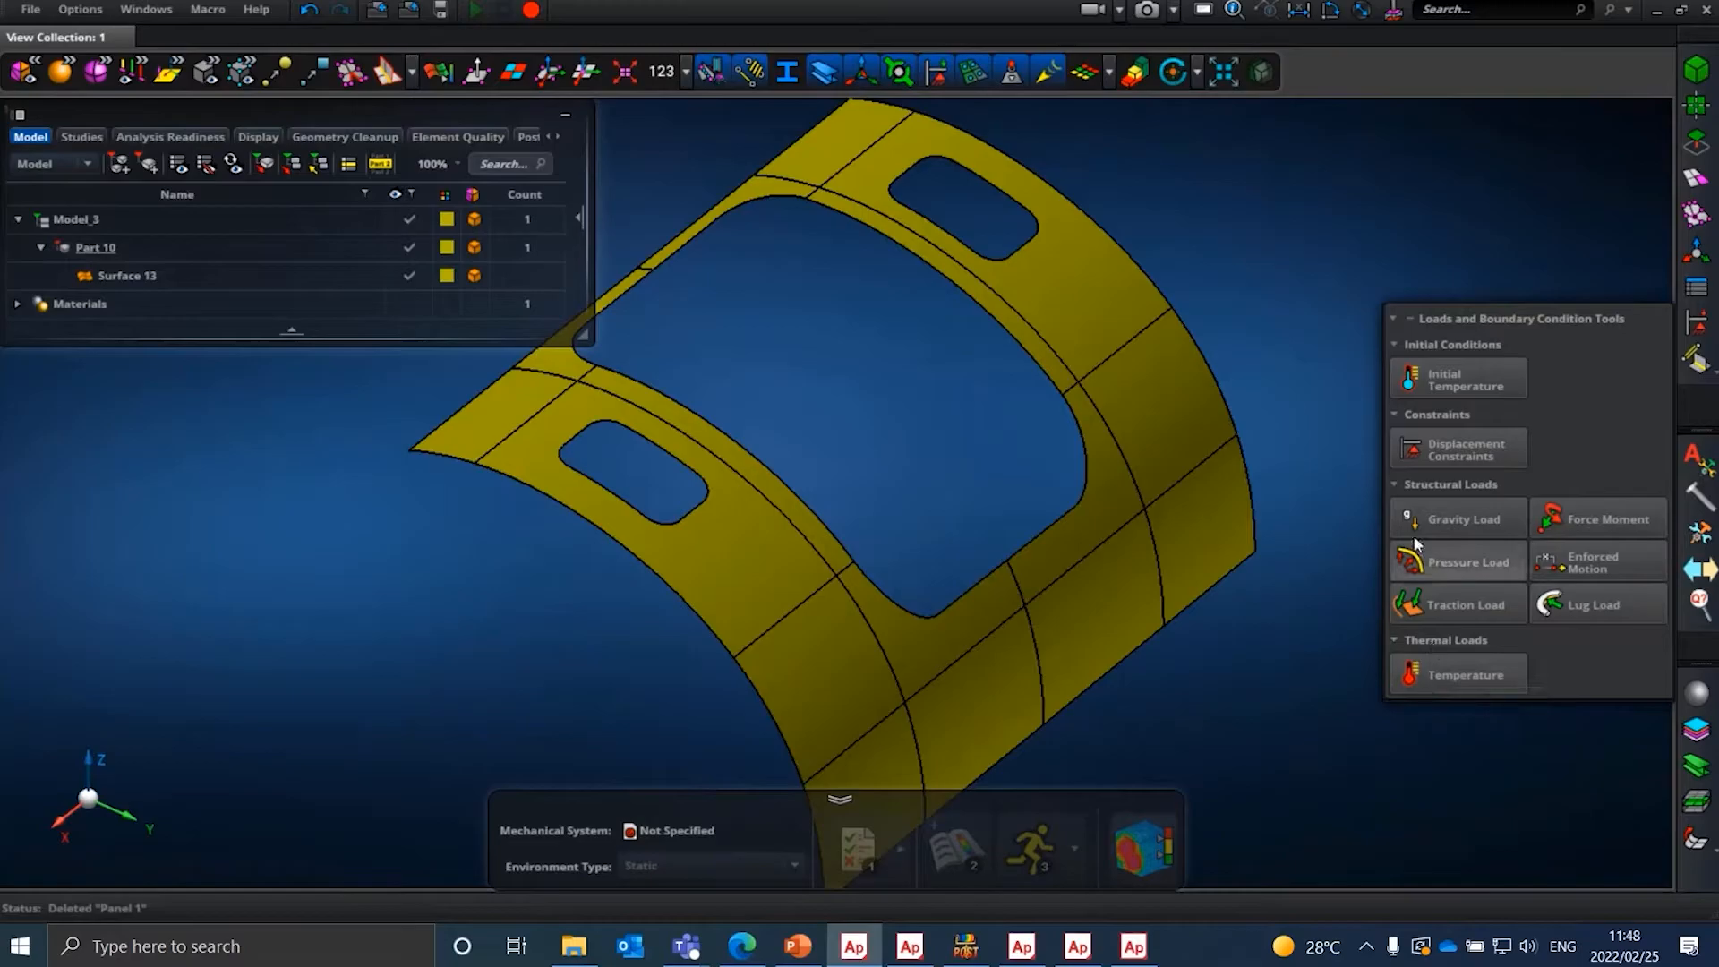
click(1596, 607)
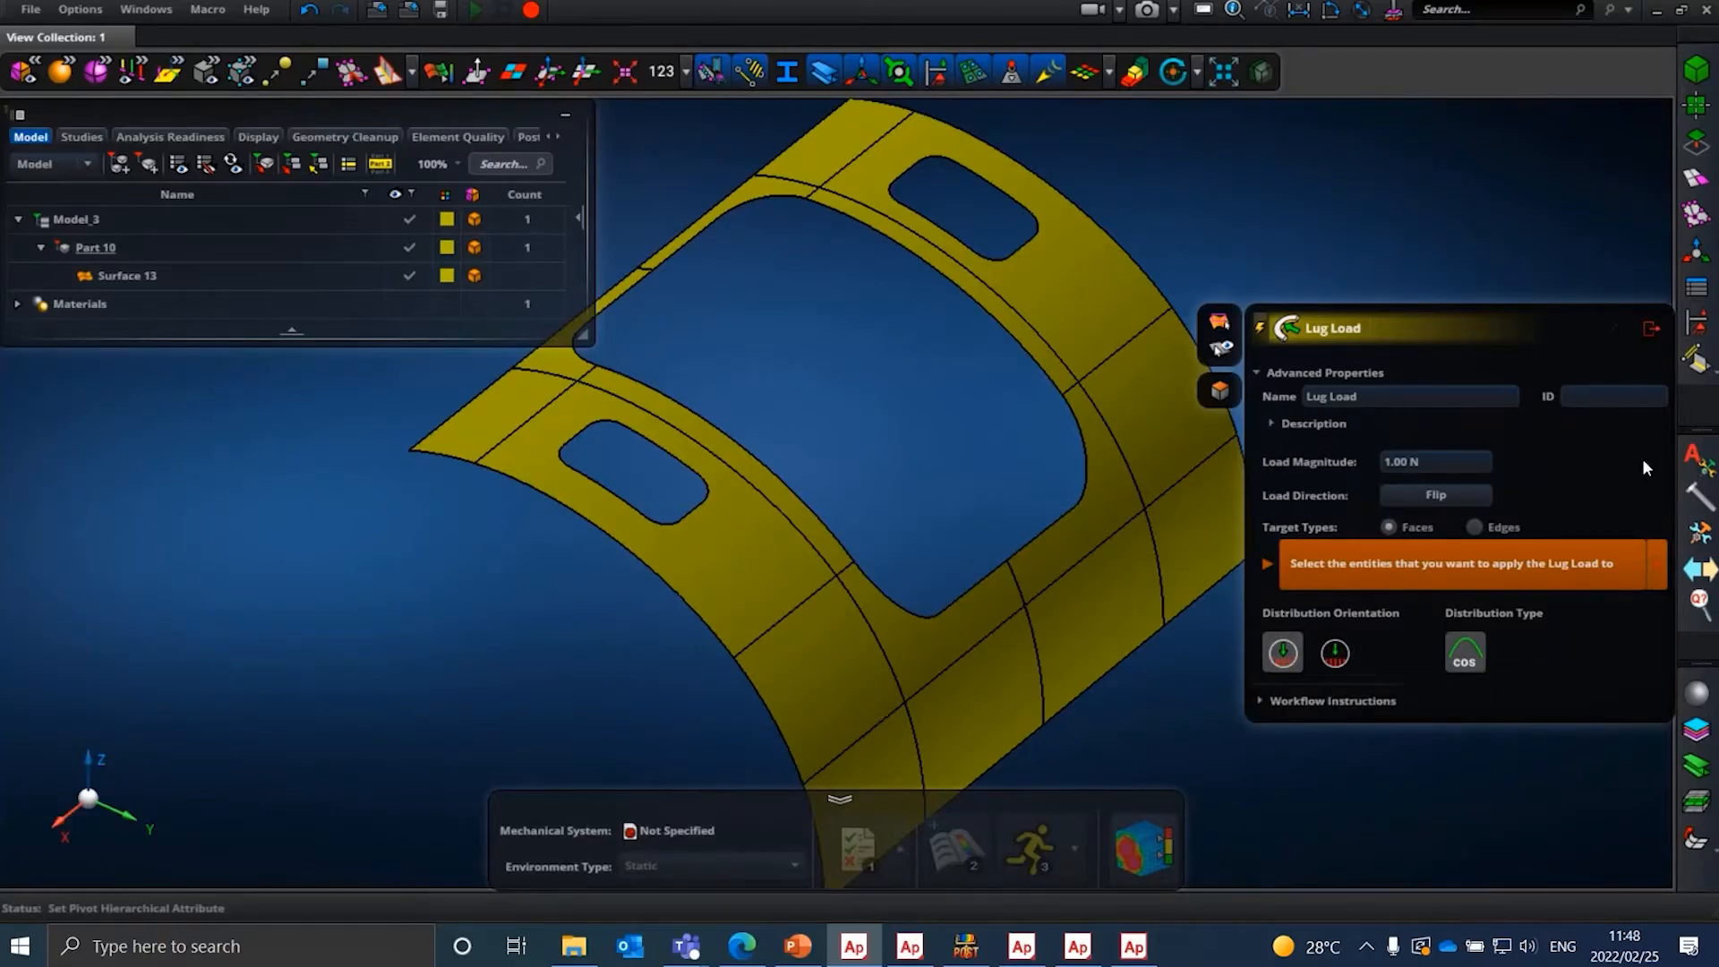
- Return to Attribution Utilities and review its composites and loads tools
click(1693, 478)
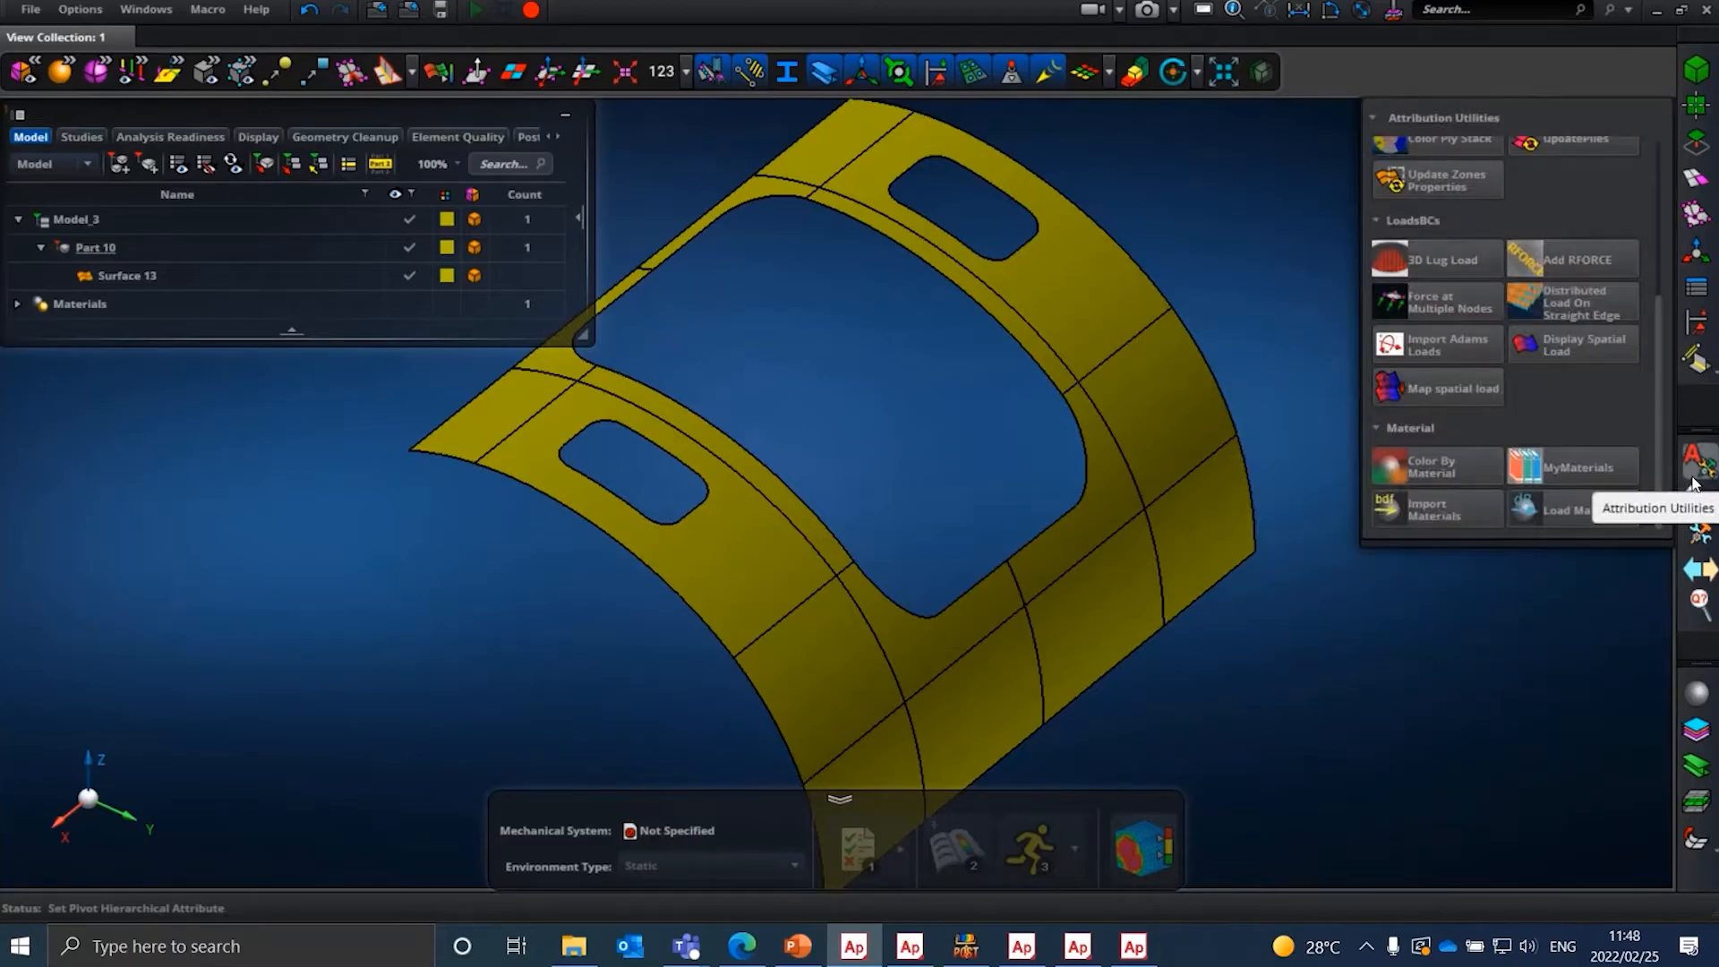
scroll(1520, 295, up, 5)
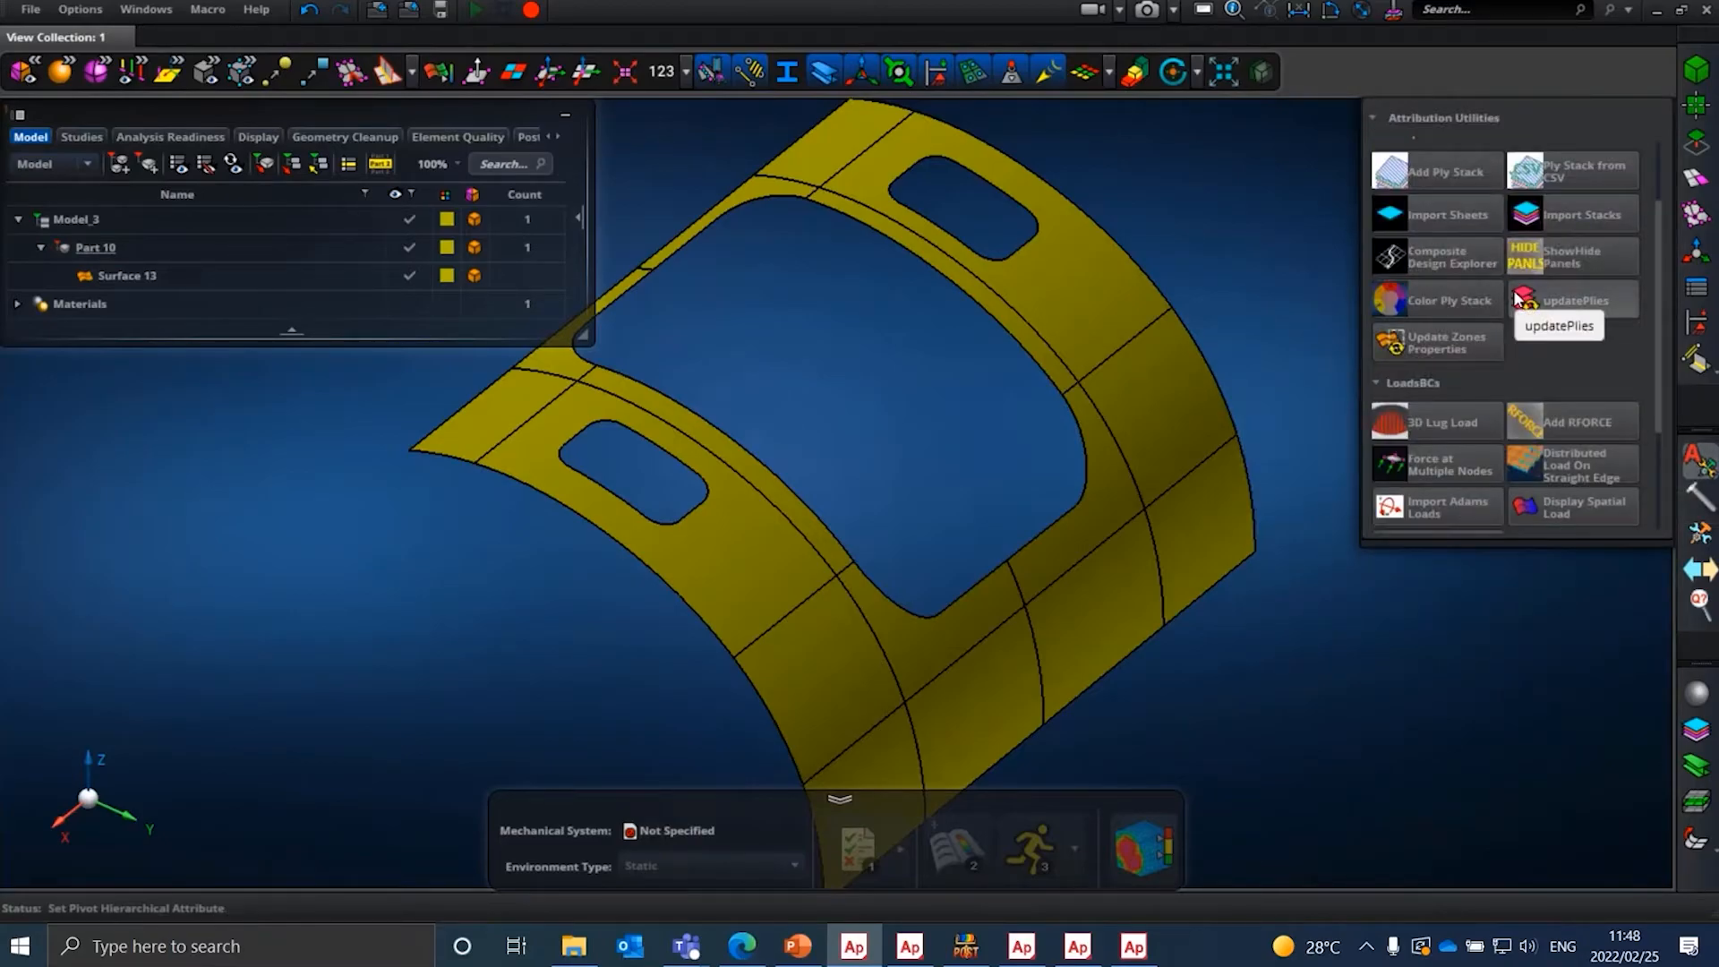
mouse_move(1520, 289)
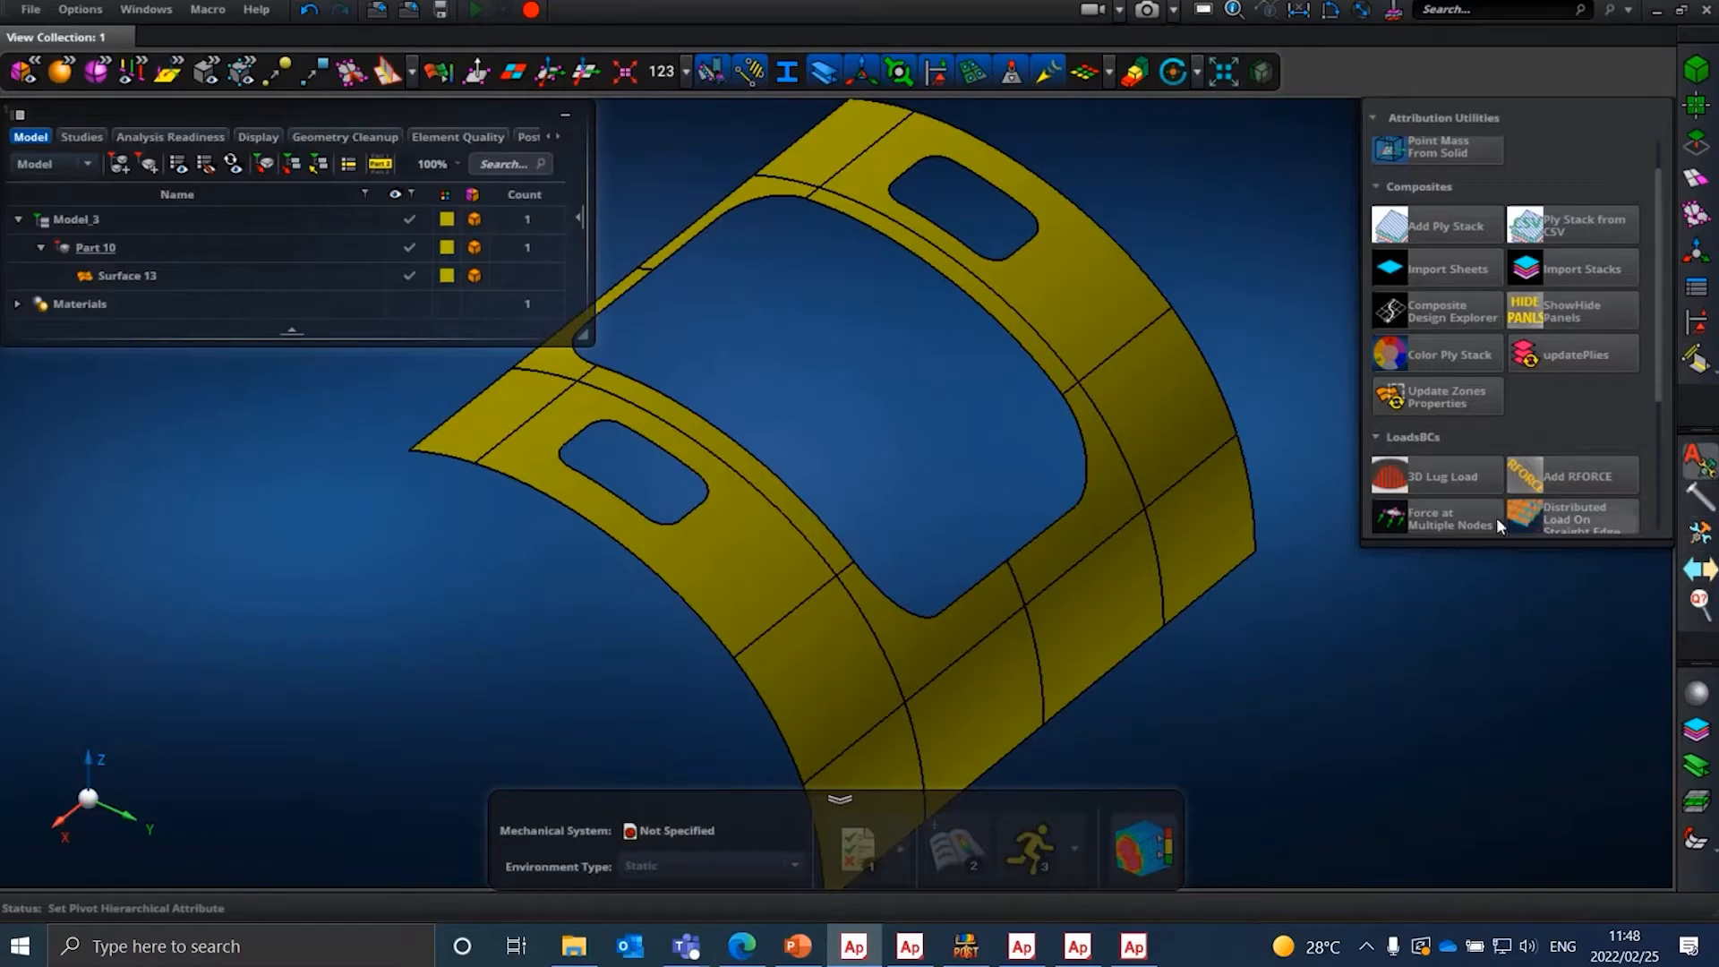
mouse_move(1404, 523)
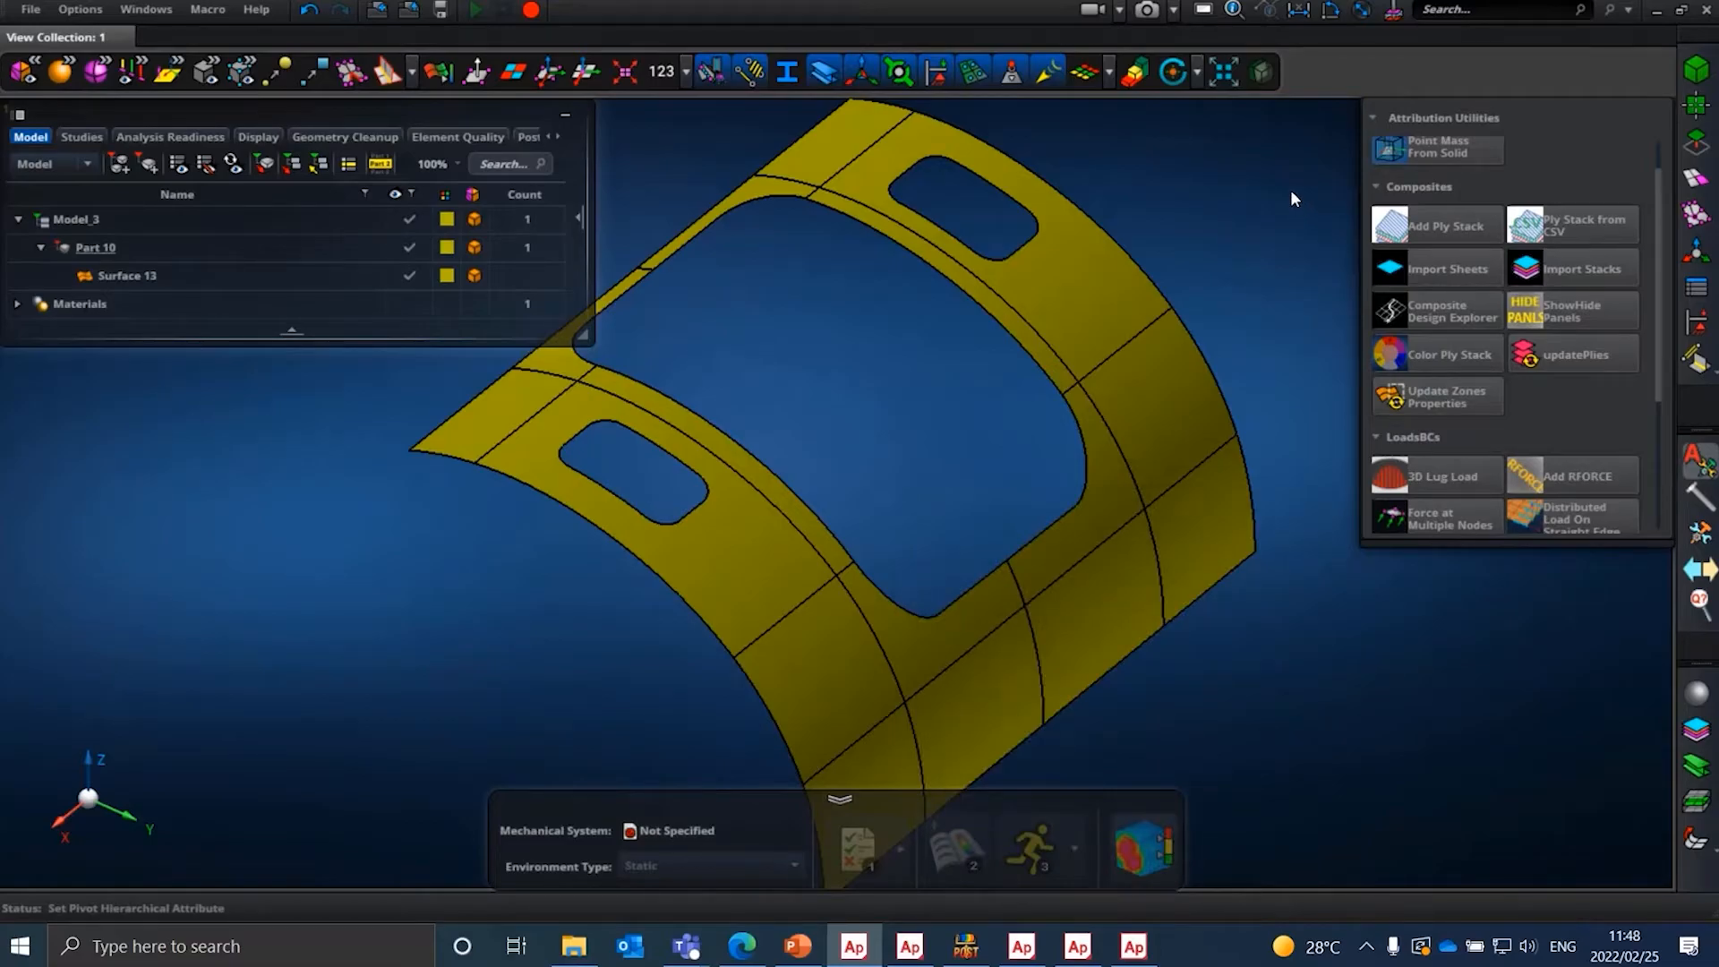
scroll(1406, 314, up, 1)
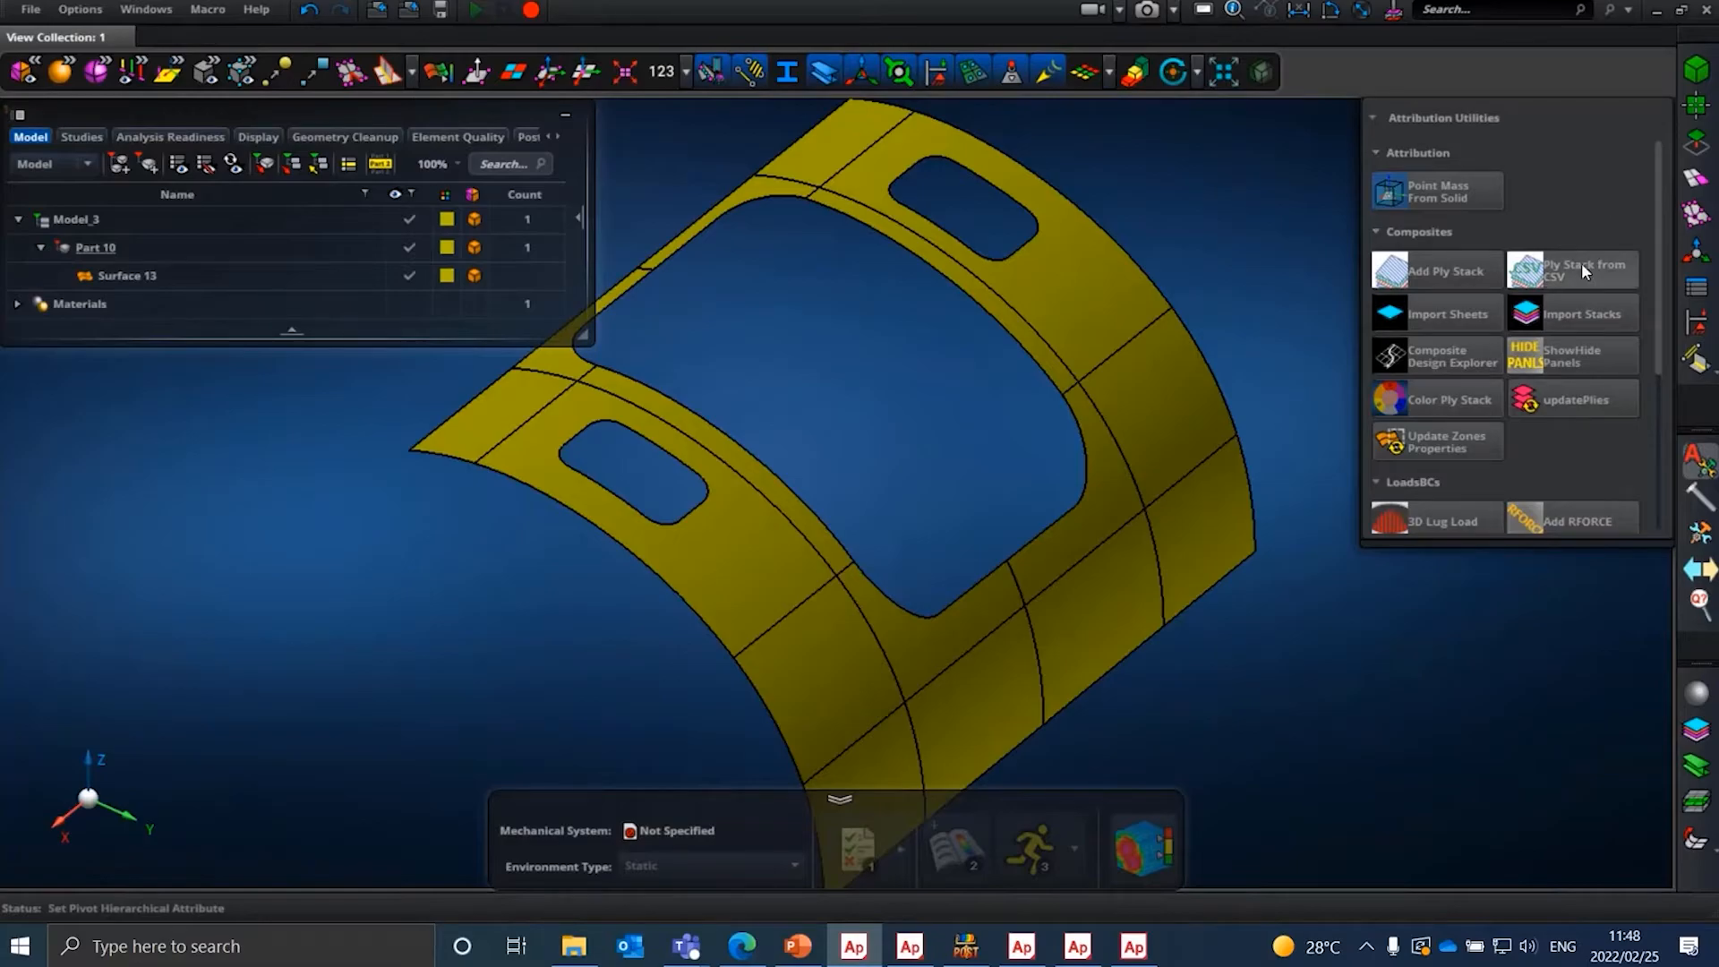
- Preview the Hole to Hole tool in Fastener Tools and the Export Utils tool in Interoperability Utilities
click(1704, 508)
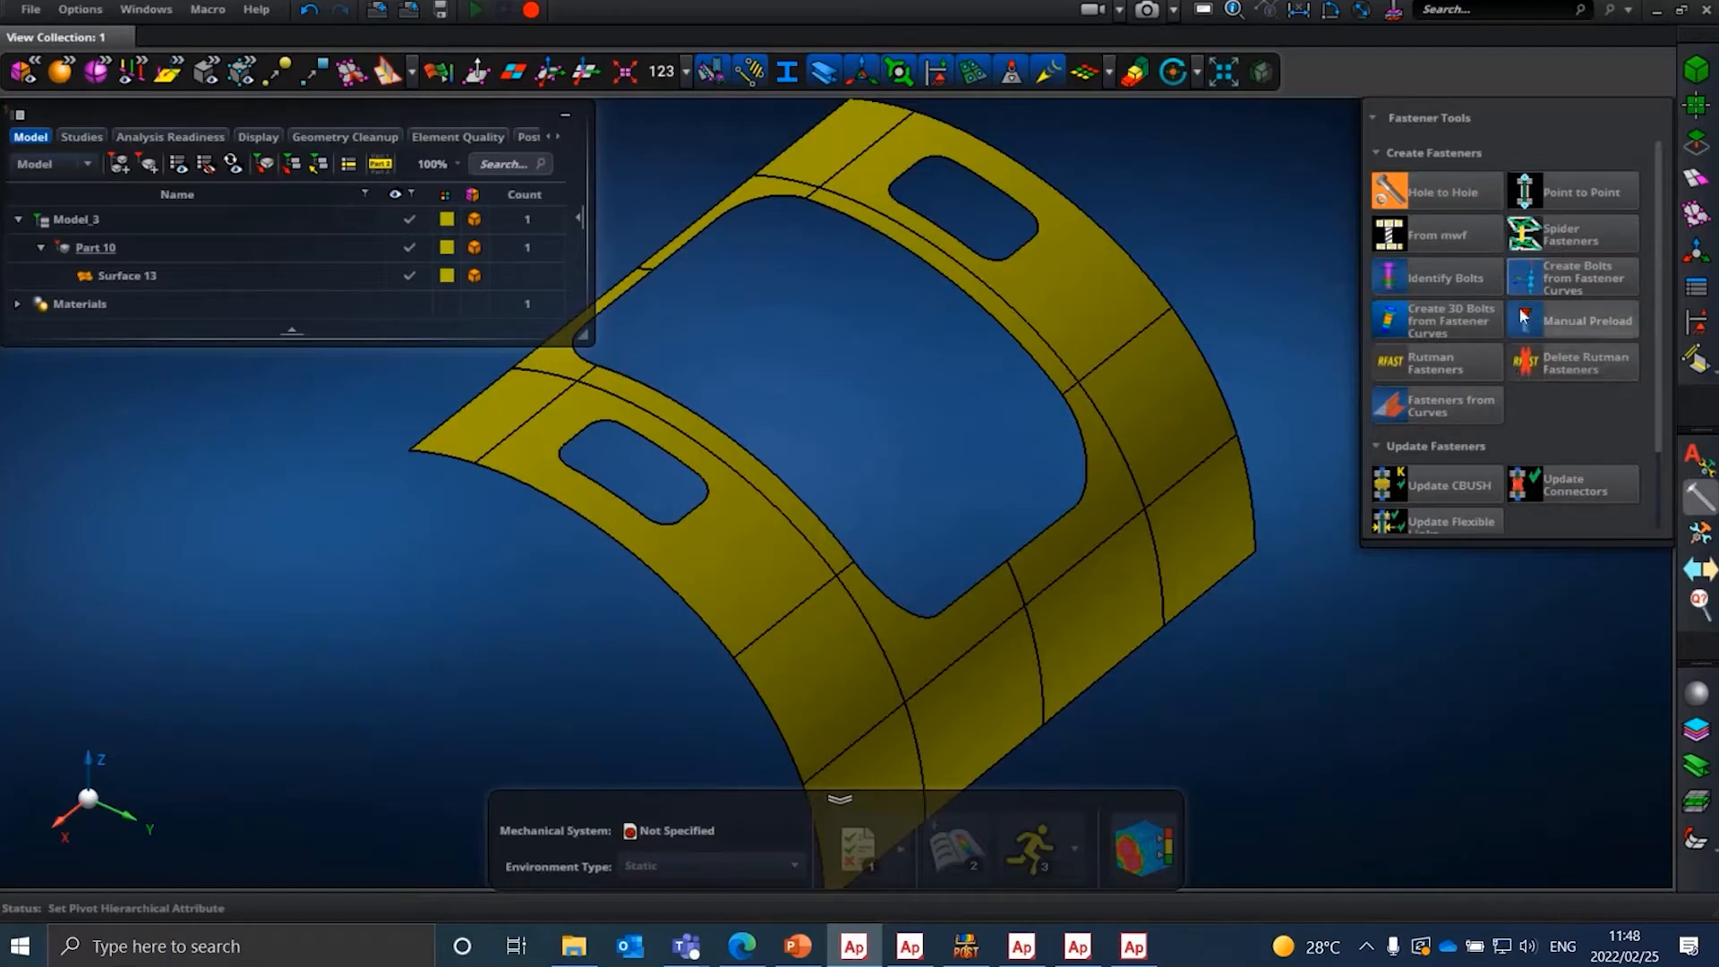
mouse_move(1481, 185)
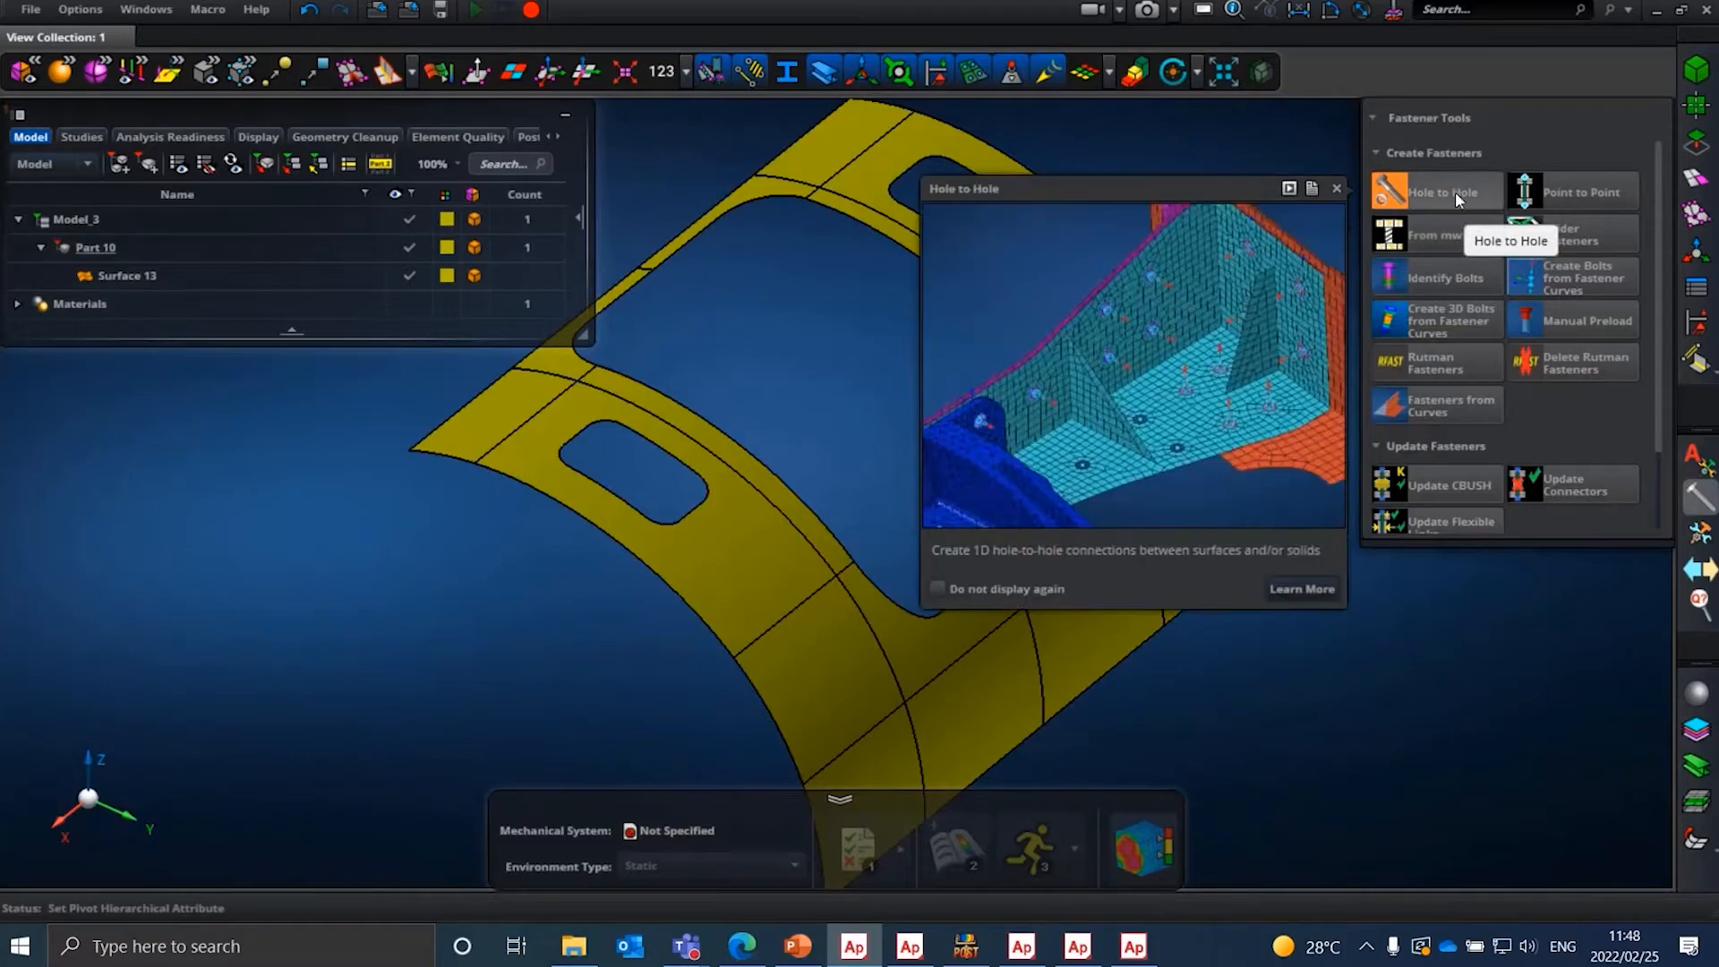
click(1699, 569)
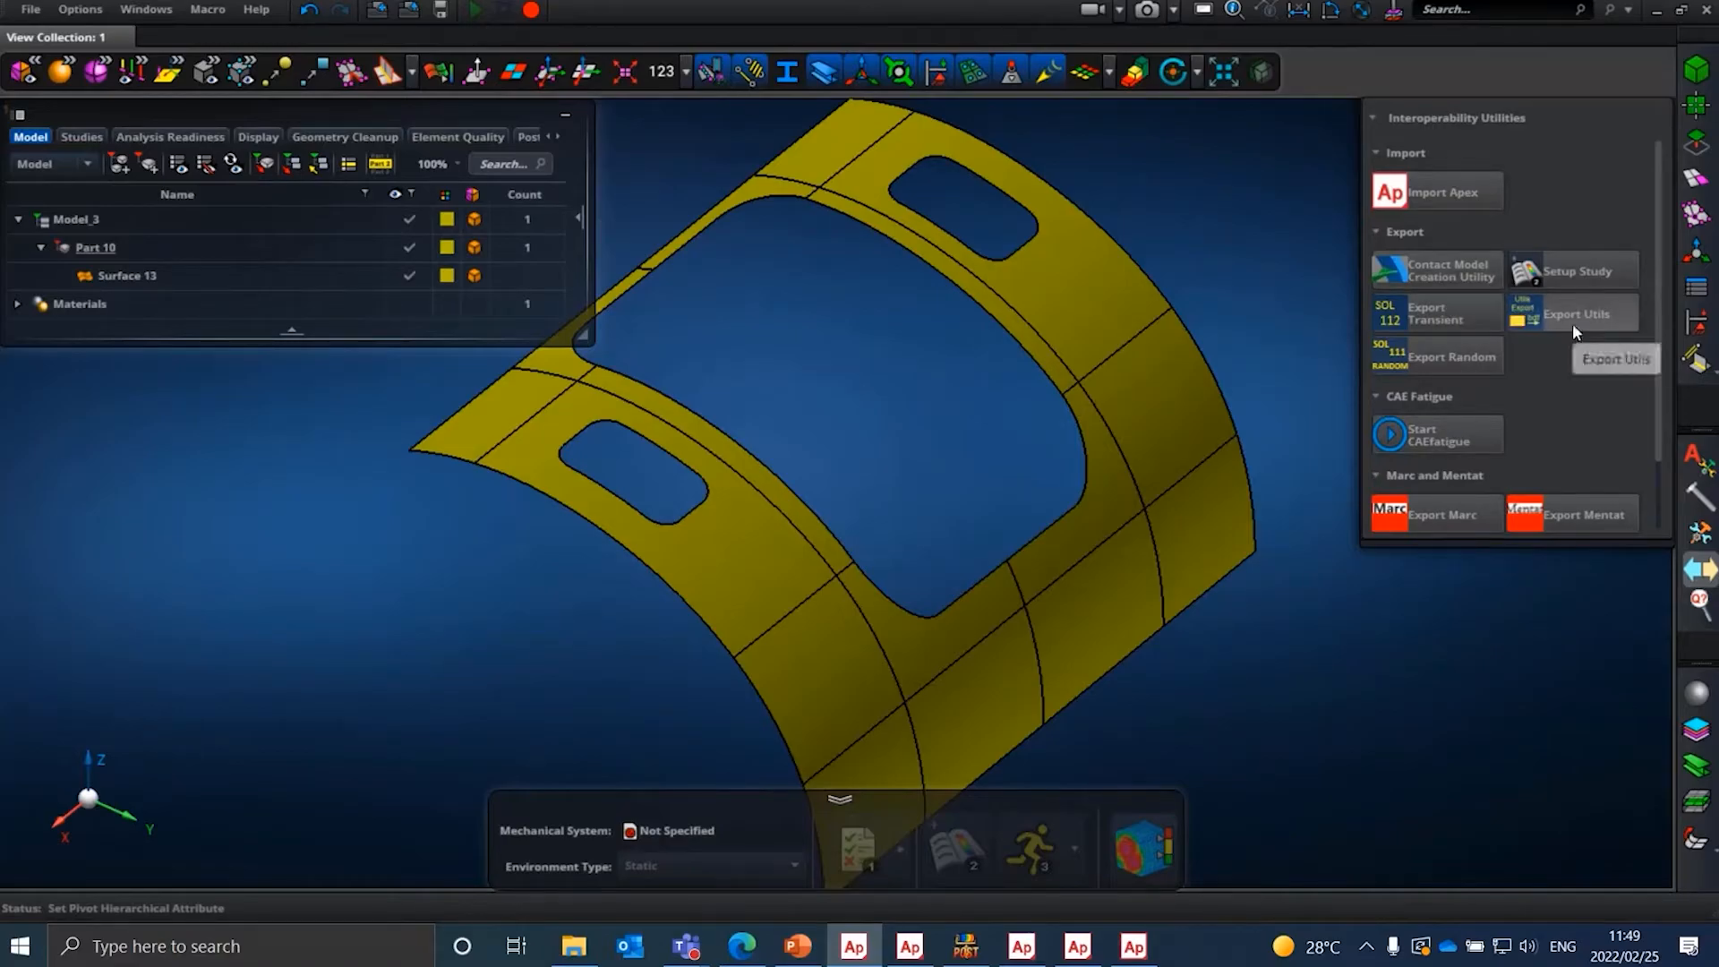
mouse_move(1573, 324)
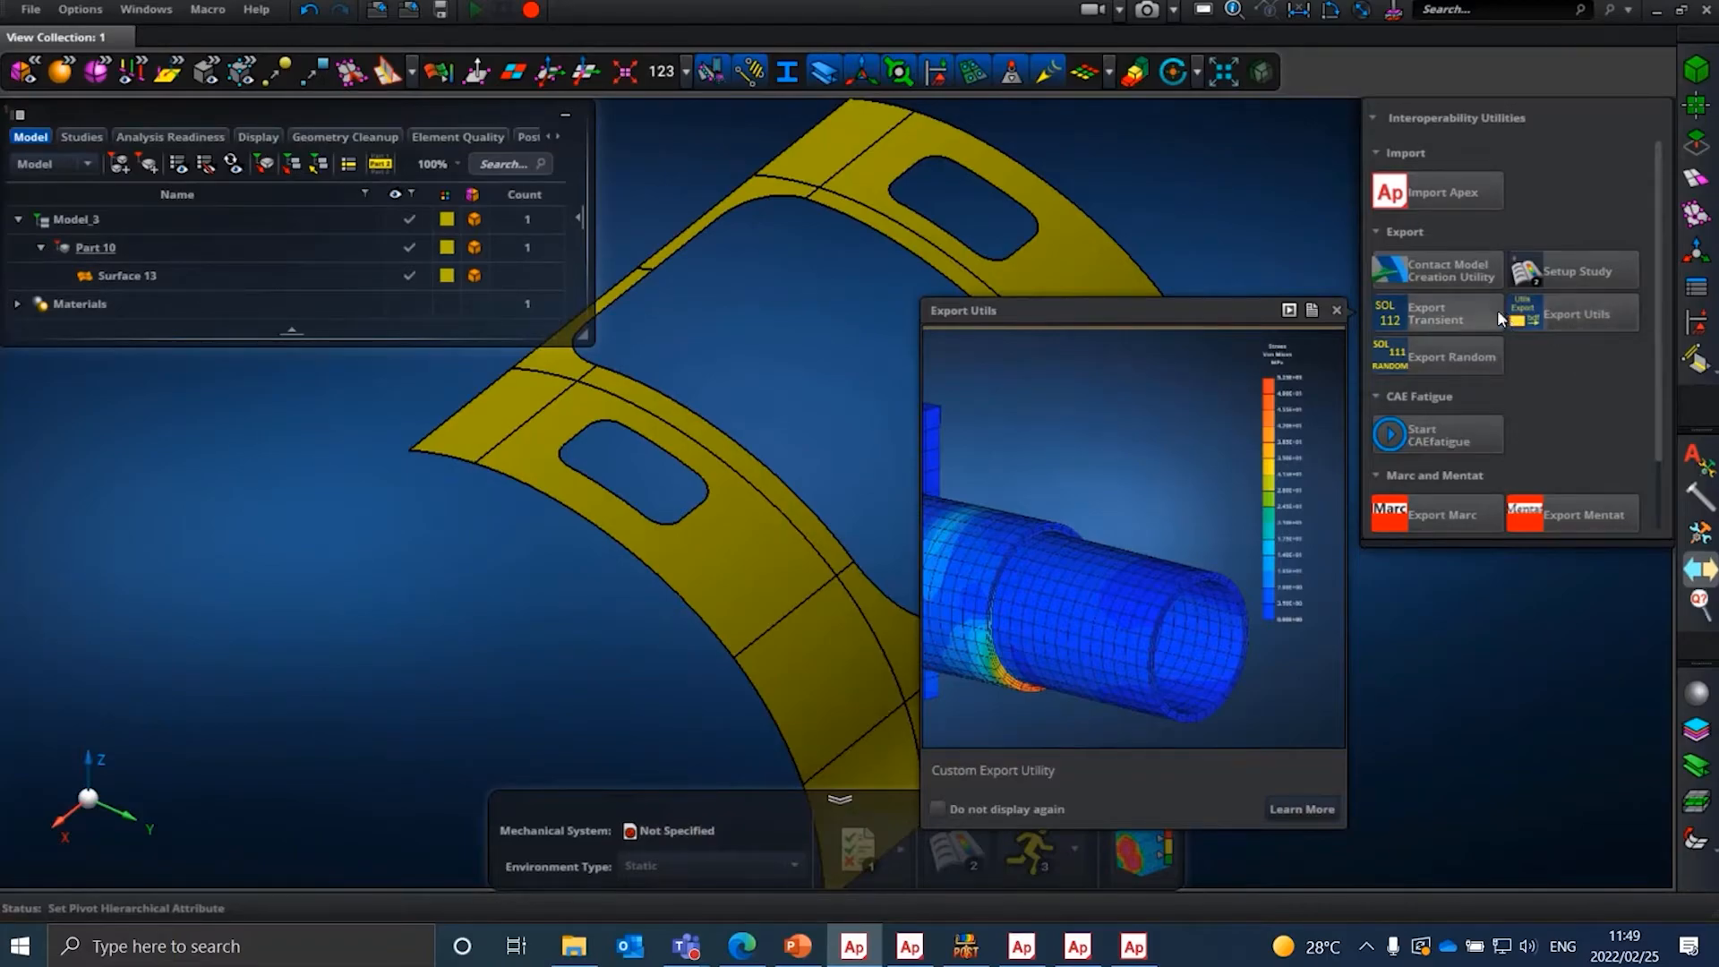
mouse_move(1468, 306)
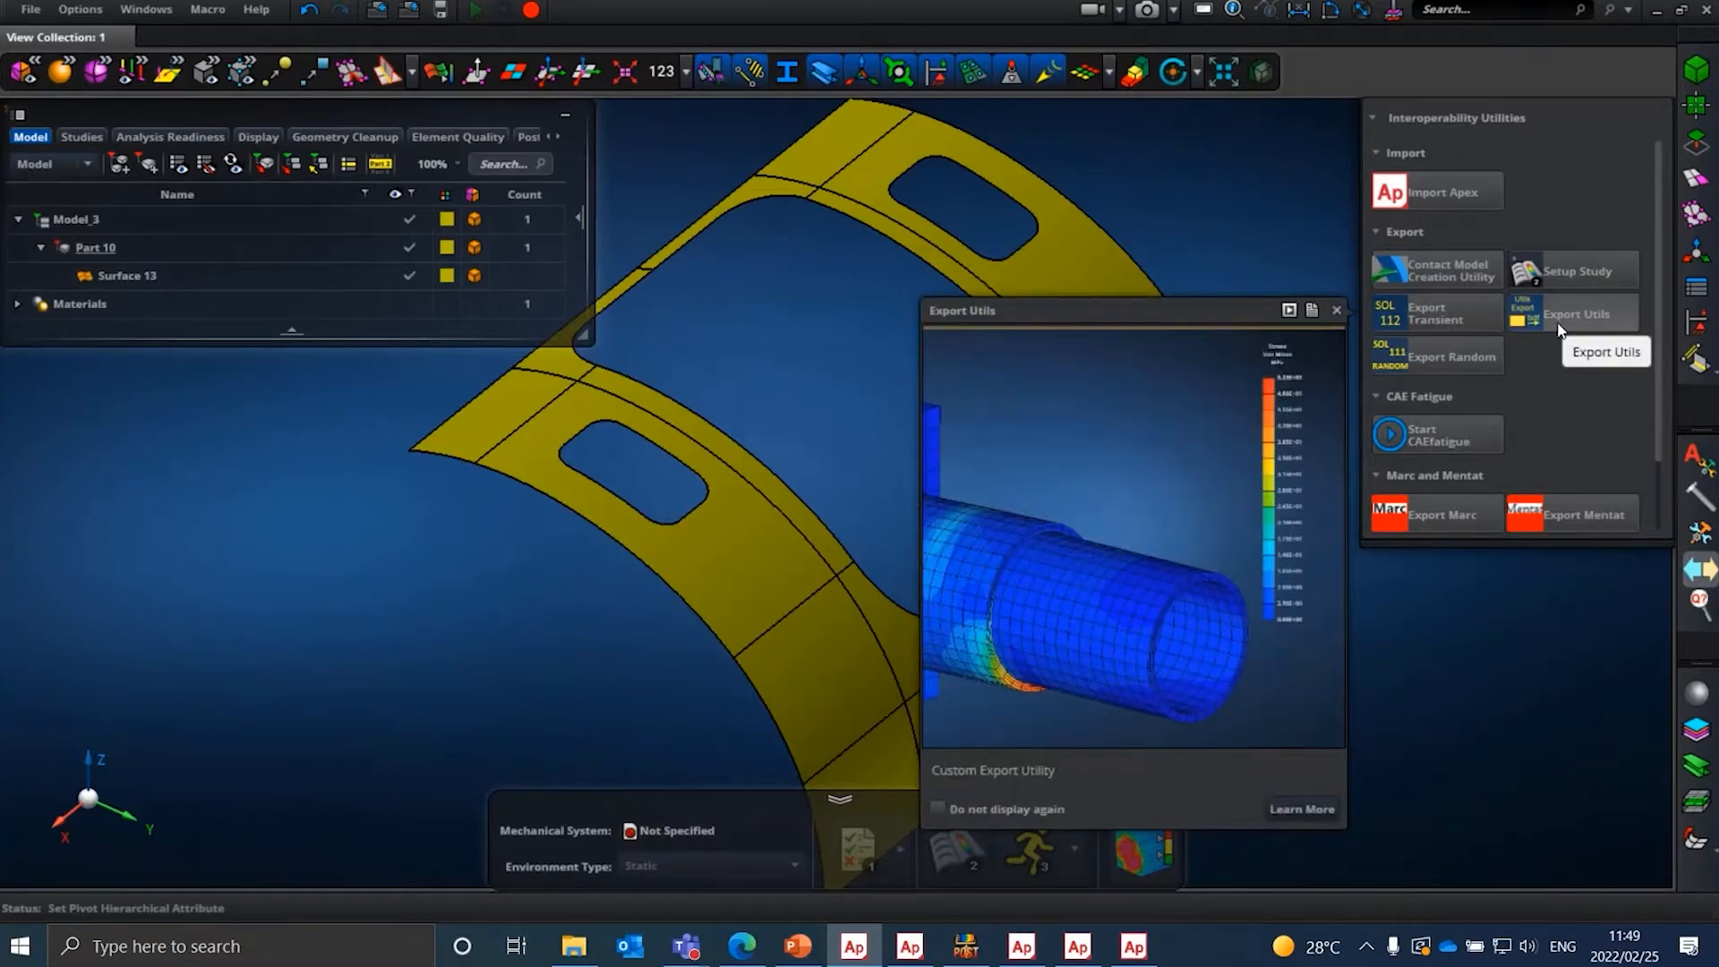
- Start Export Utils and examine its Export, LoadStepControl and Misc. Settings options for the customized bdf
click(1558, 330)
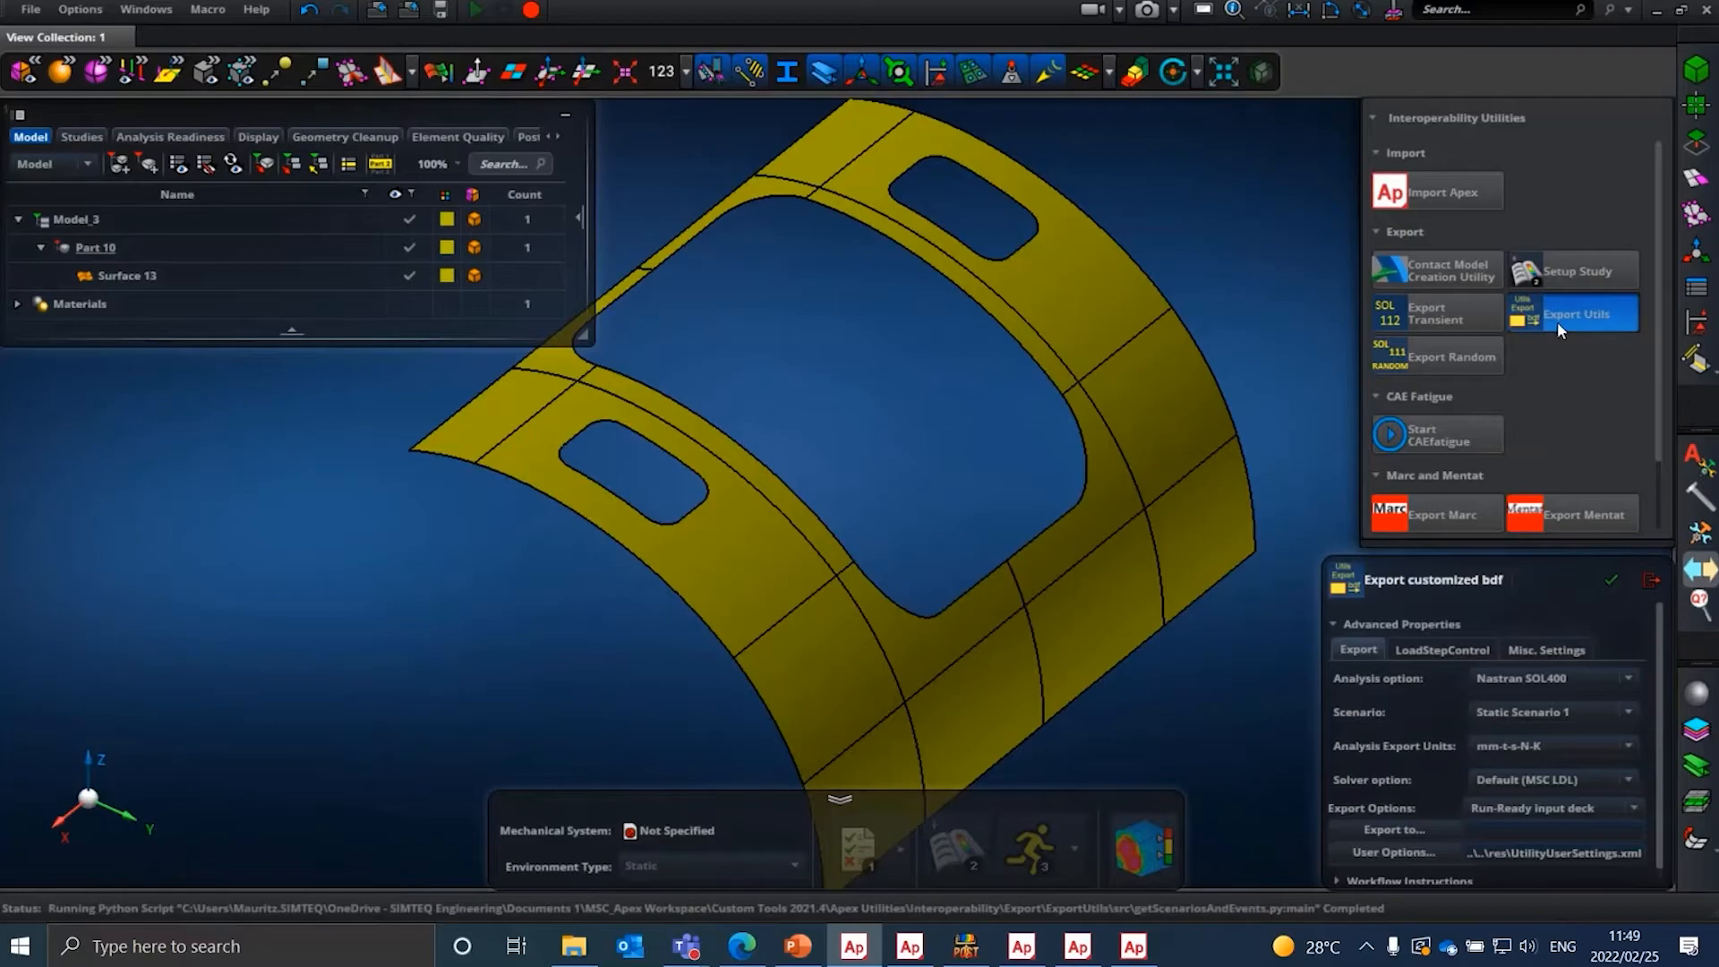
click(1413, 645)
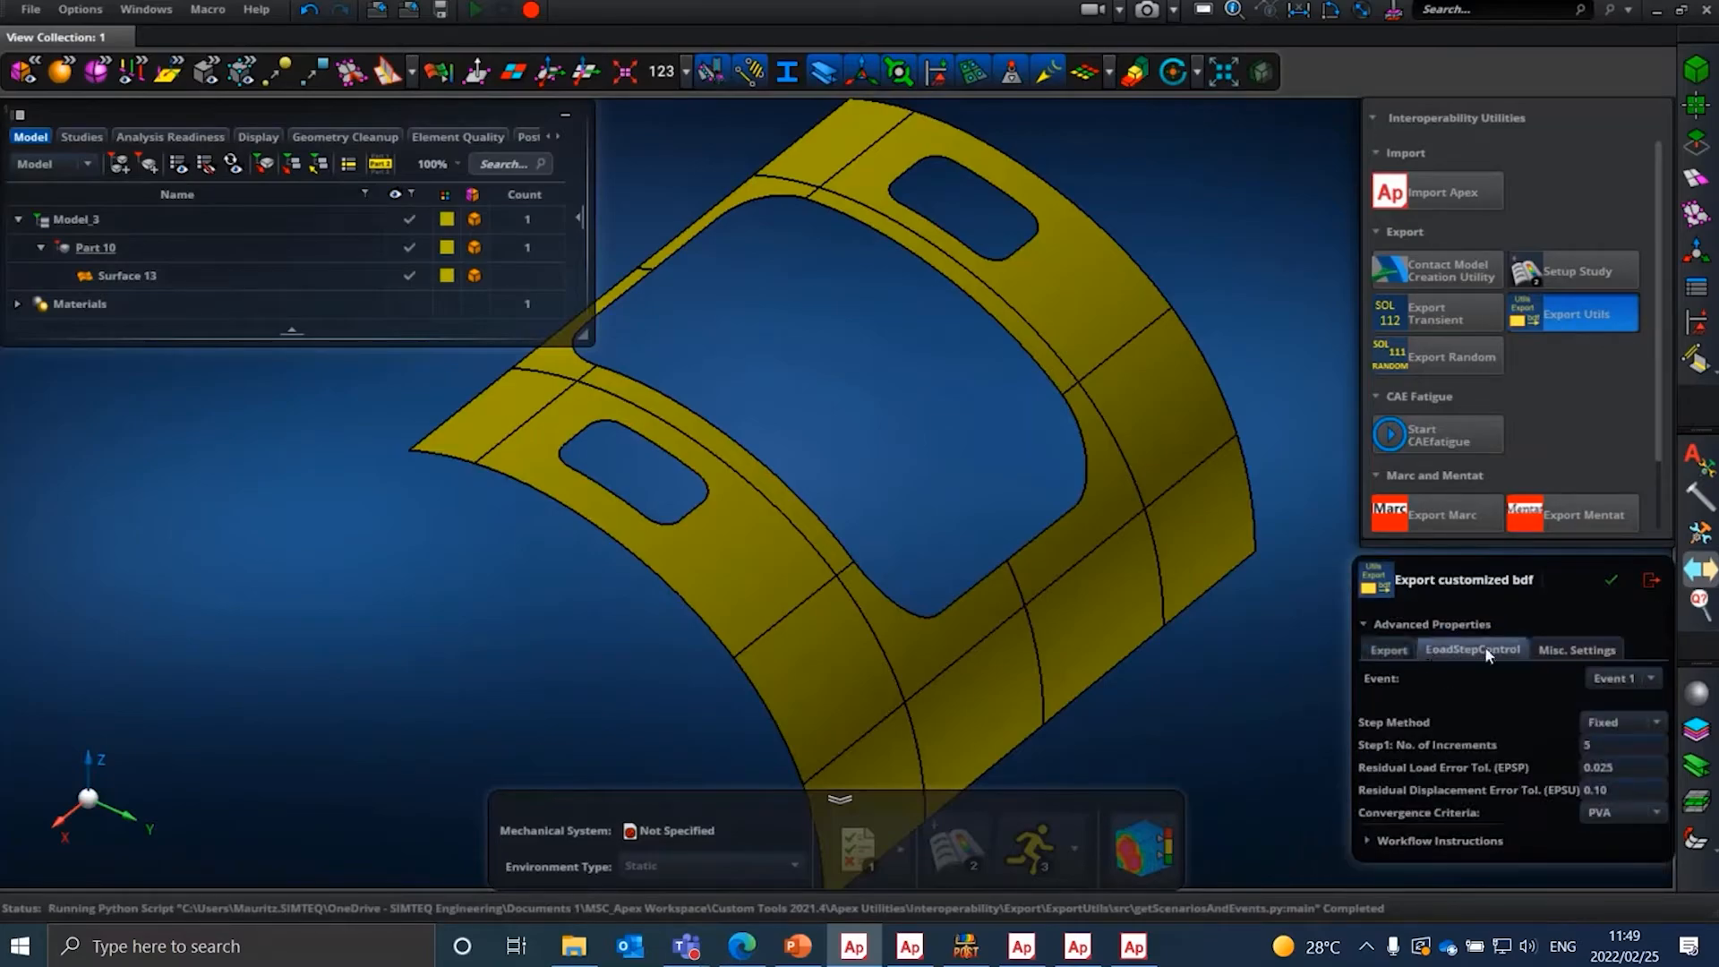
click(1576, 646)
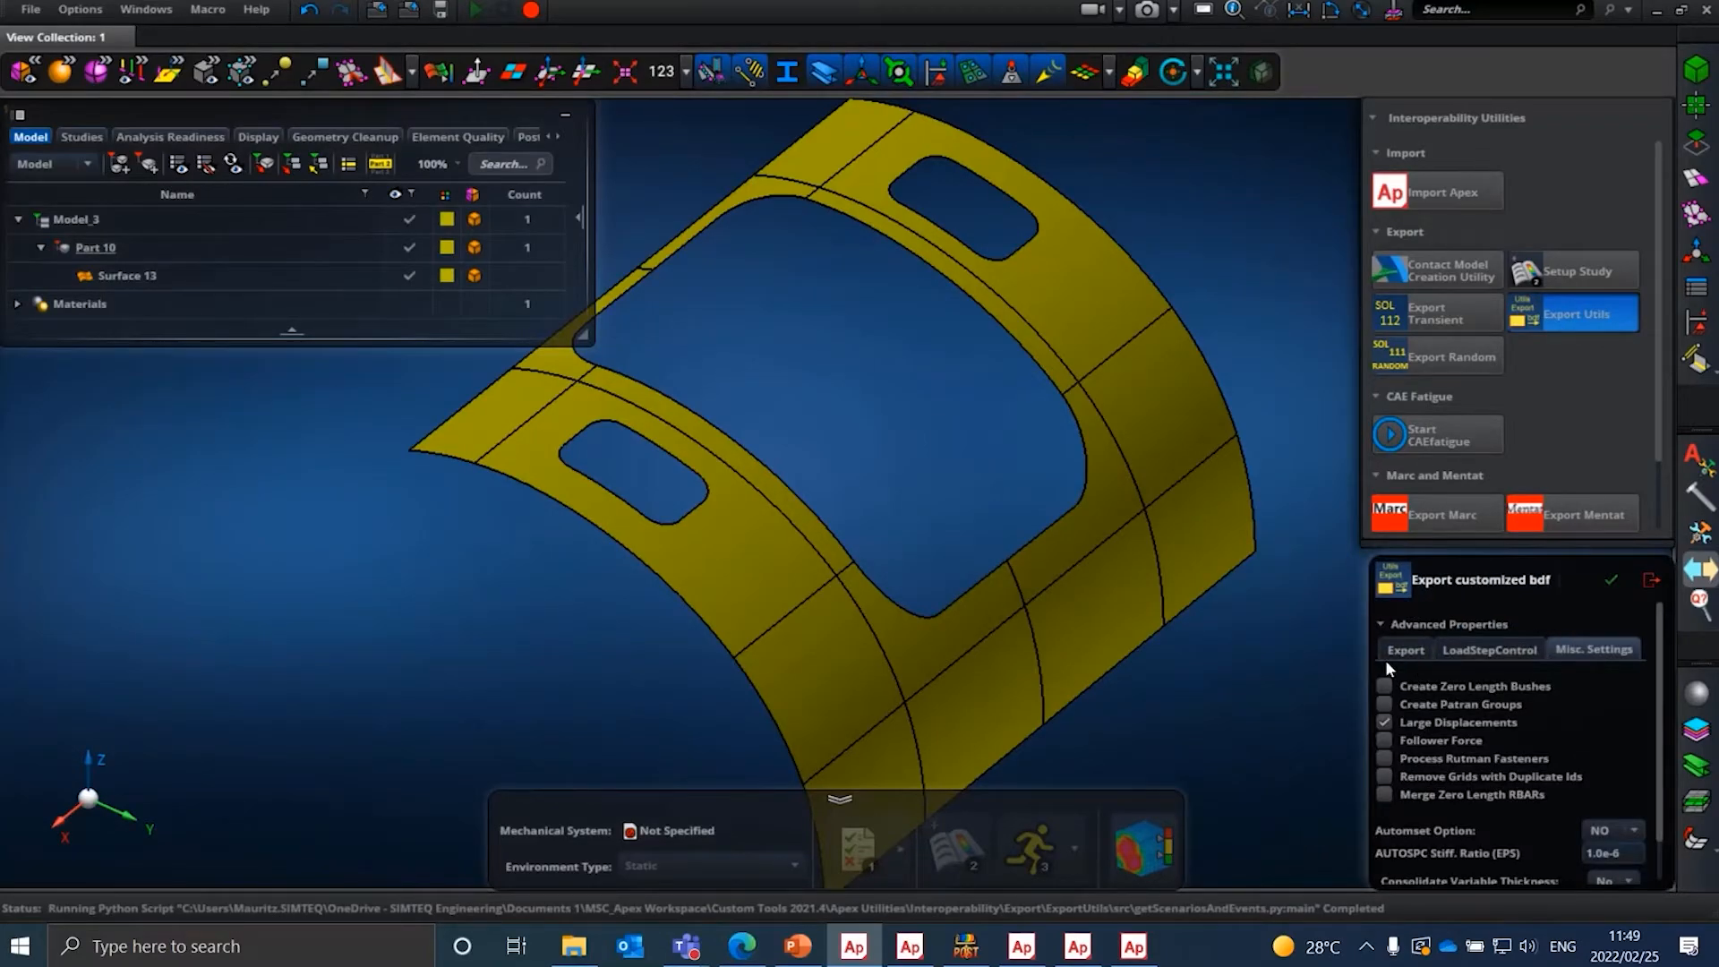
click(1388, 657)
click(1480, 646)
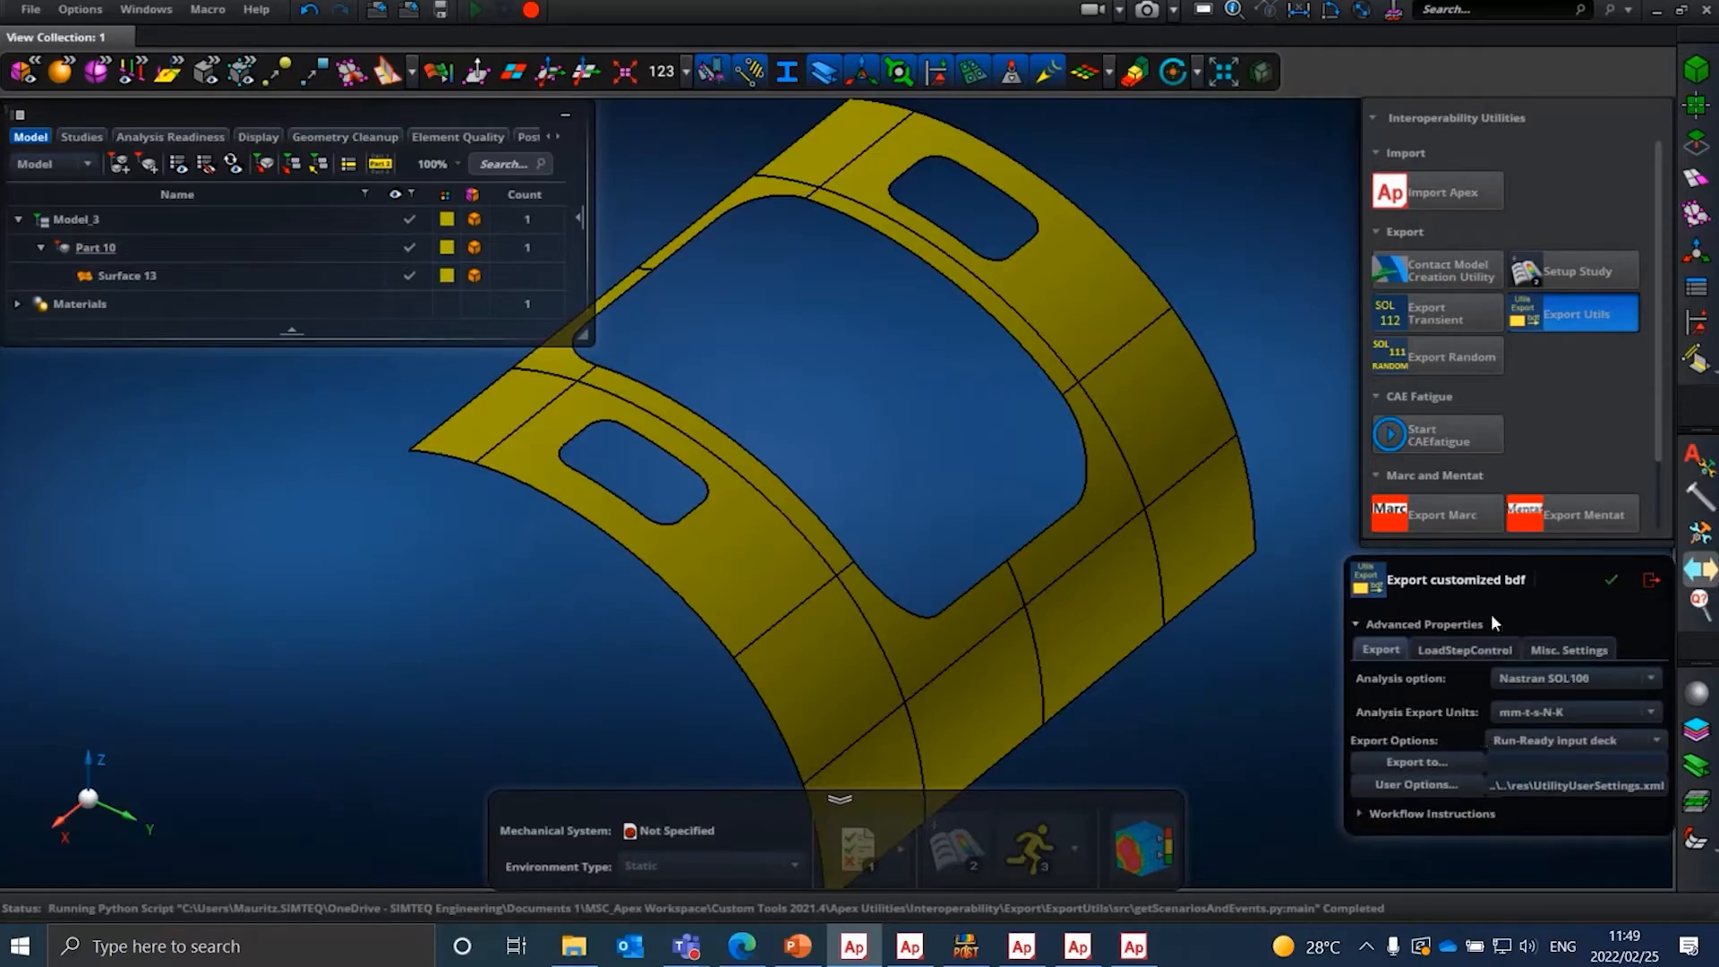
click(1524, 652)
click(1487, 606)
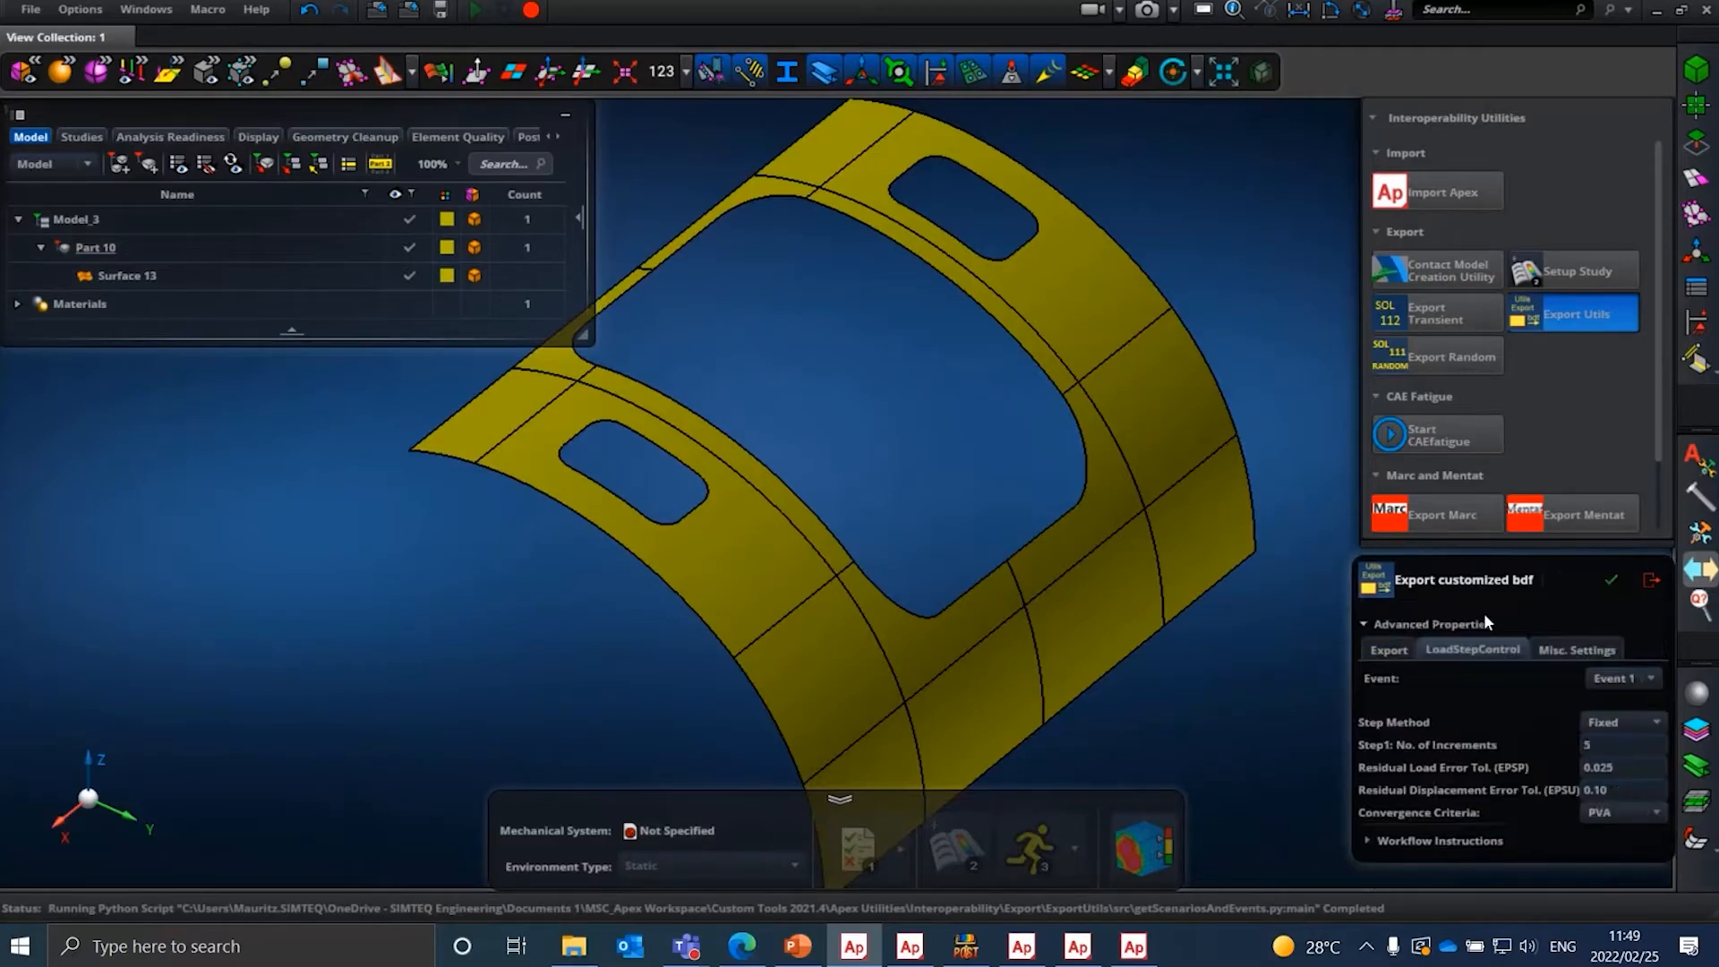
- Start the Contact Model Creation Utility, dismiss its message and examine its contact body behavior and contact body region settings
click(1459, 274)
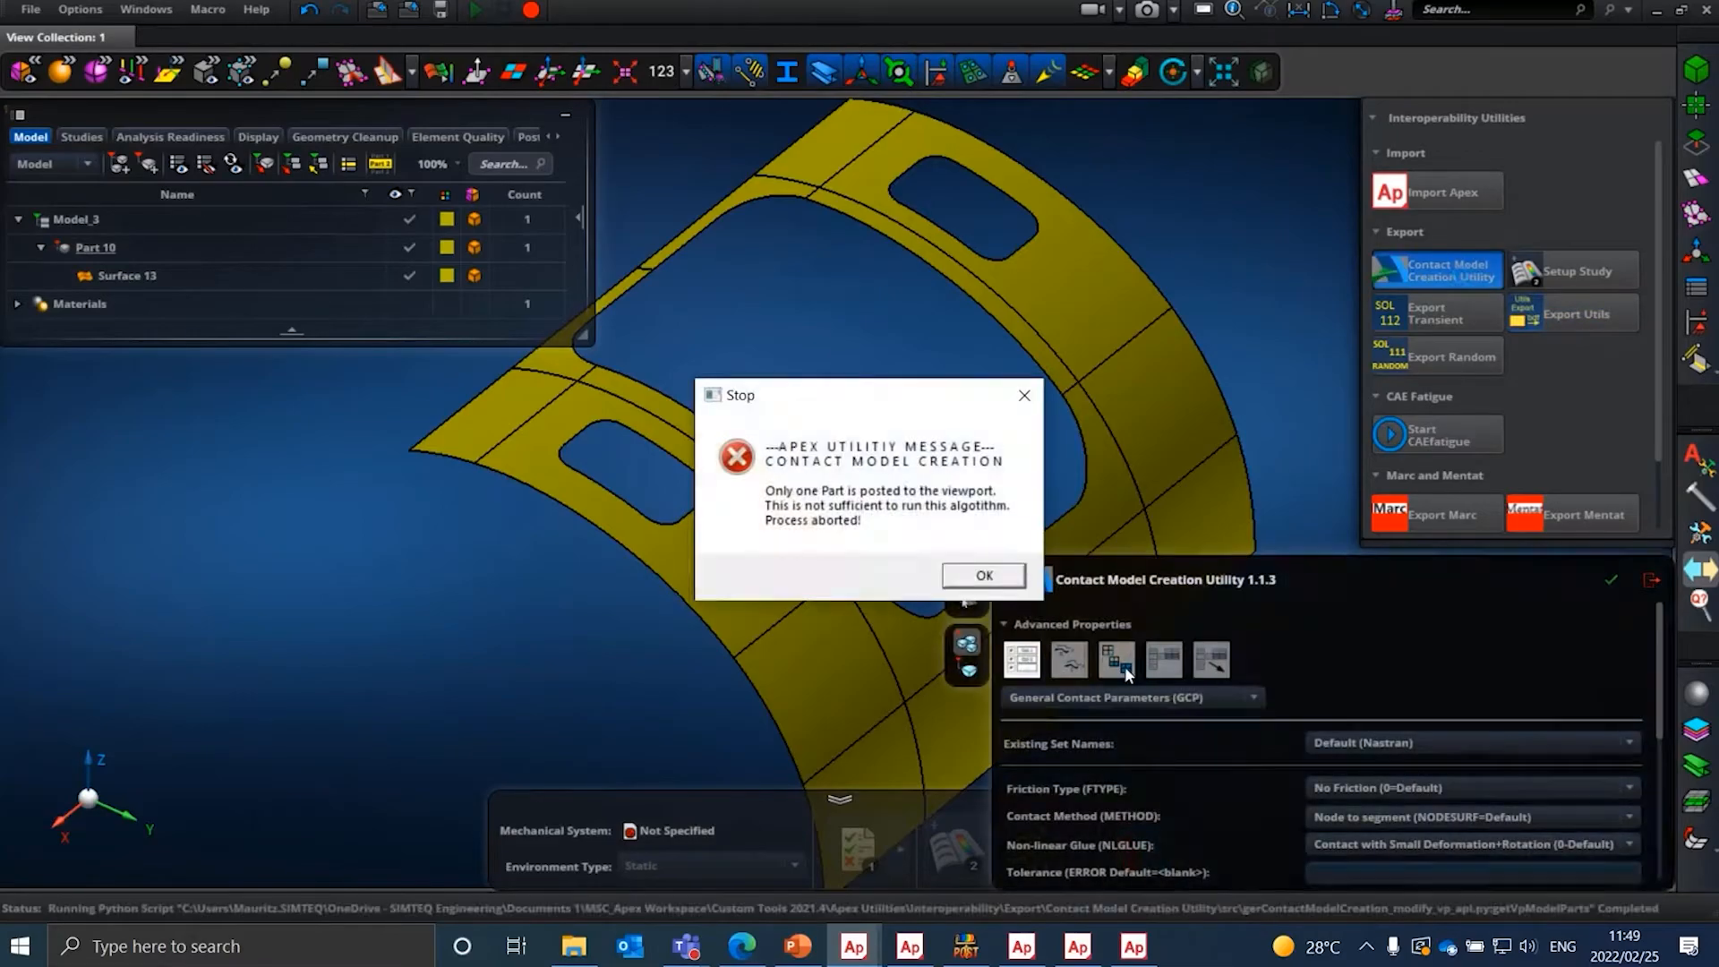
click(1061, 663)
click(971, 584)
click(1298, 659)
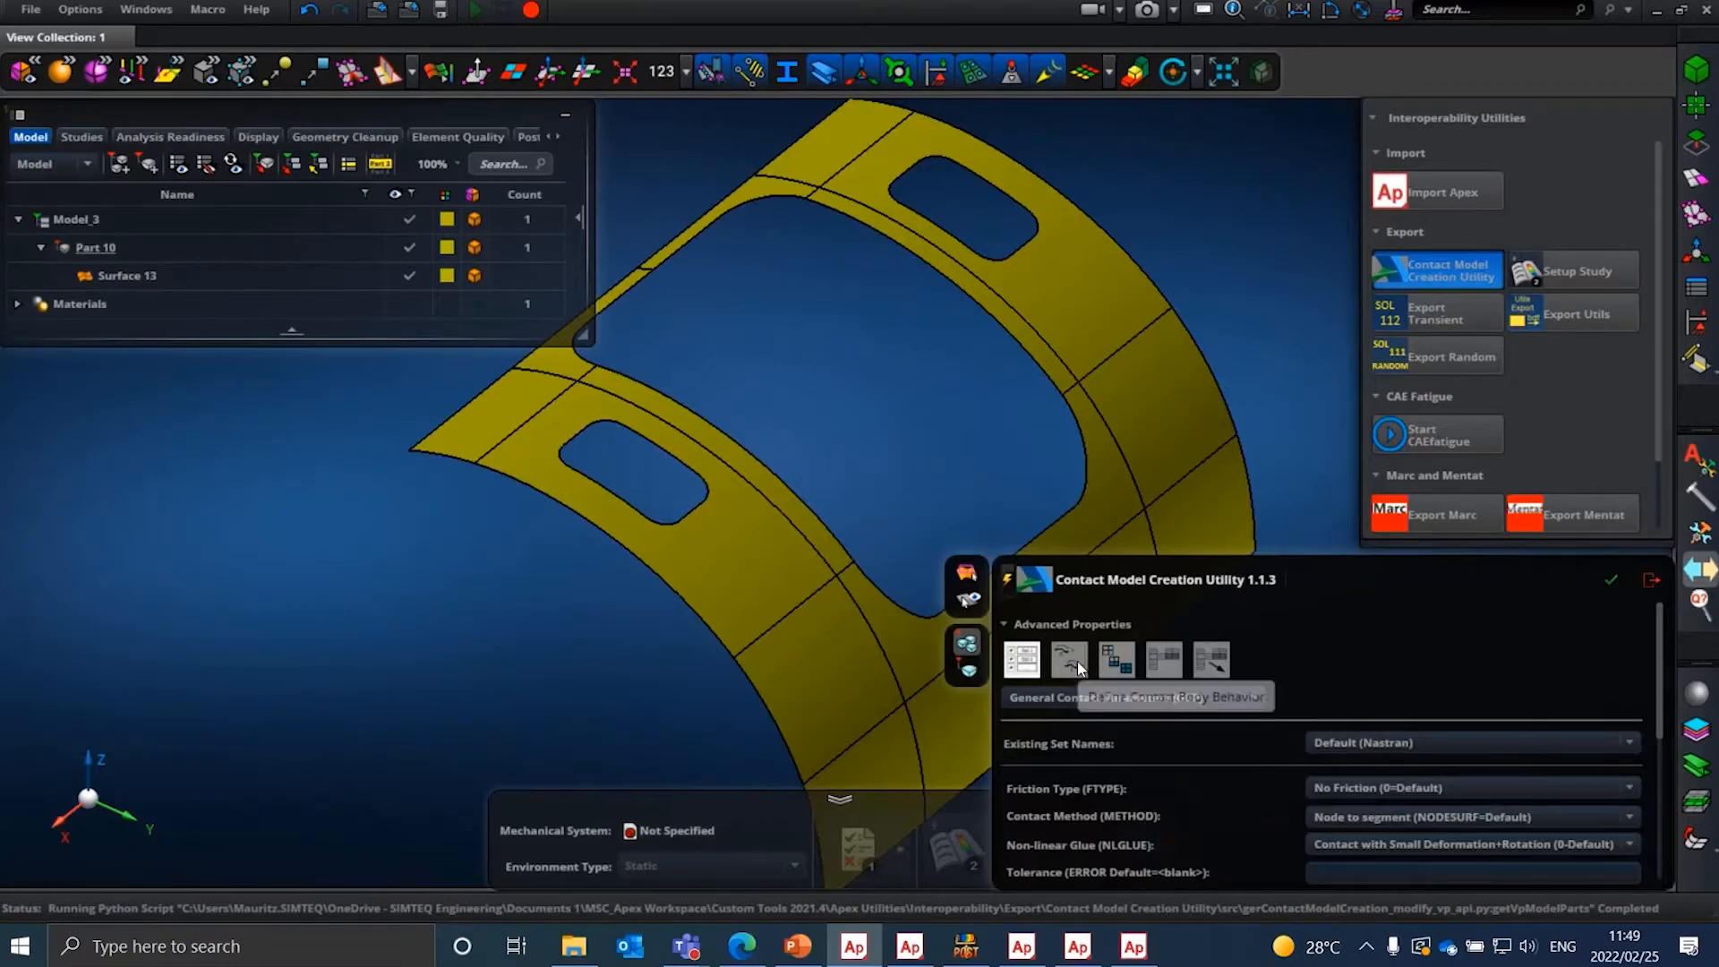
click(1078, 661)
click(1387, 664)
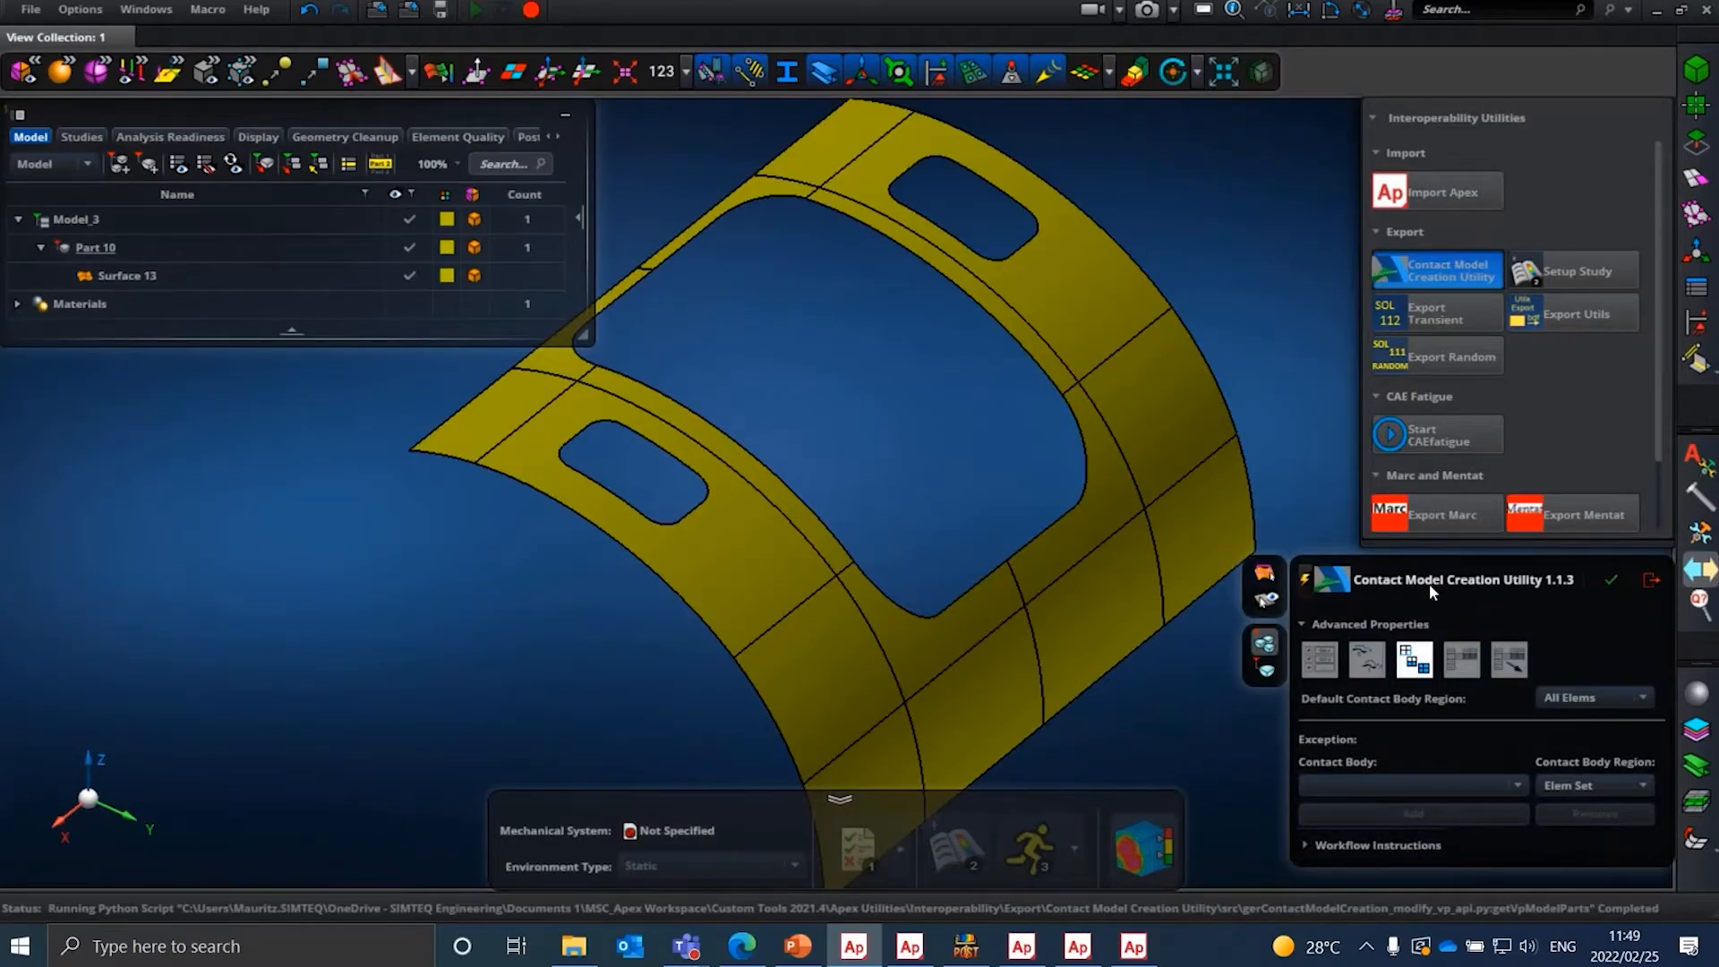
- Reopen Export Utils to examine its customized bdf export options and look over the Fastener Tools
click(1545, 317)
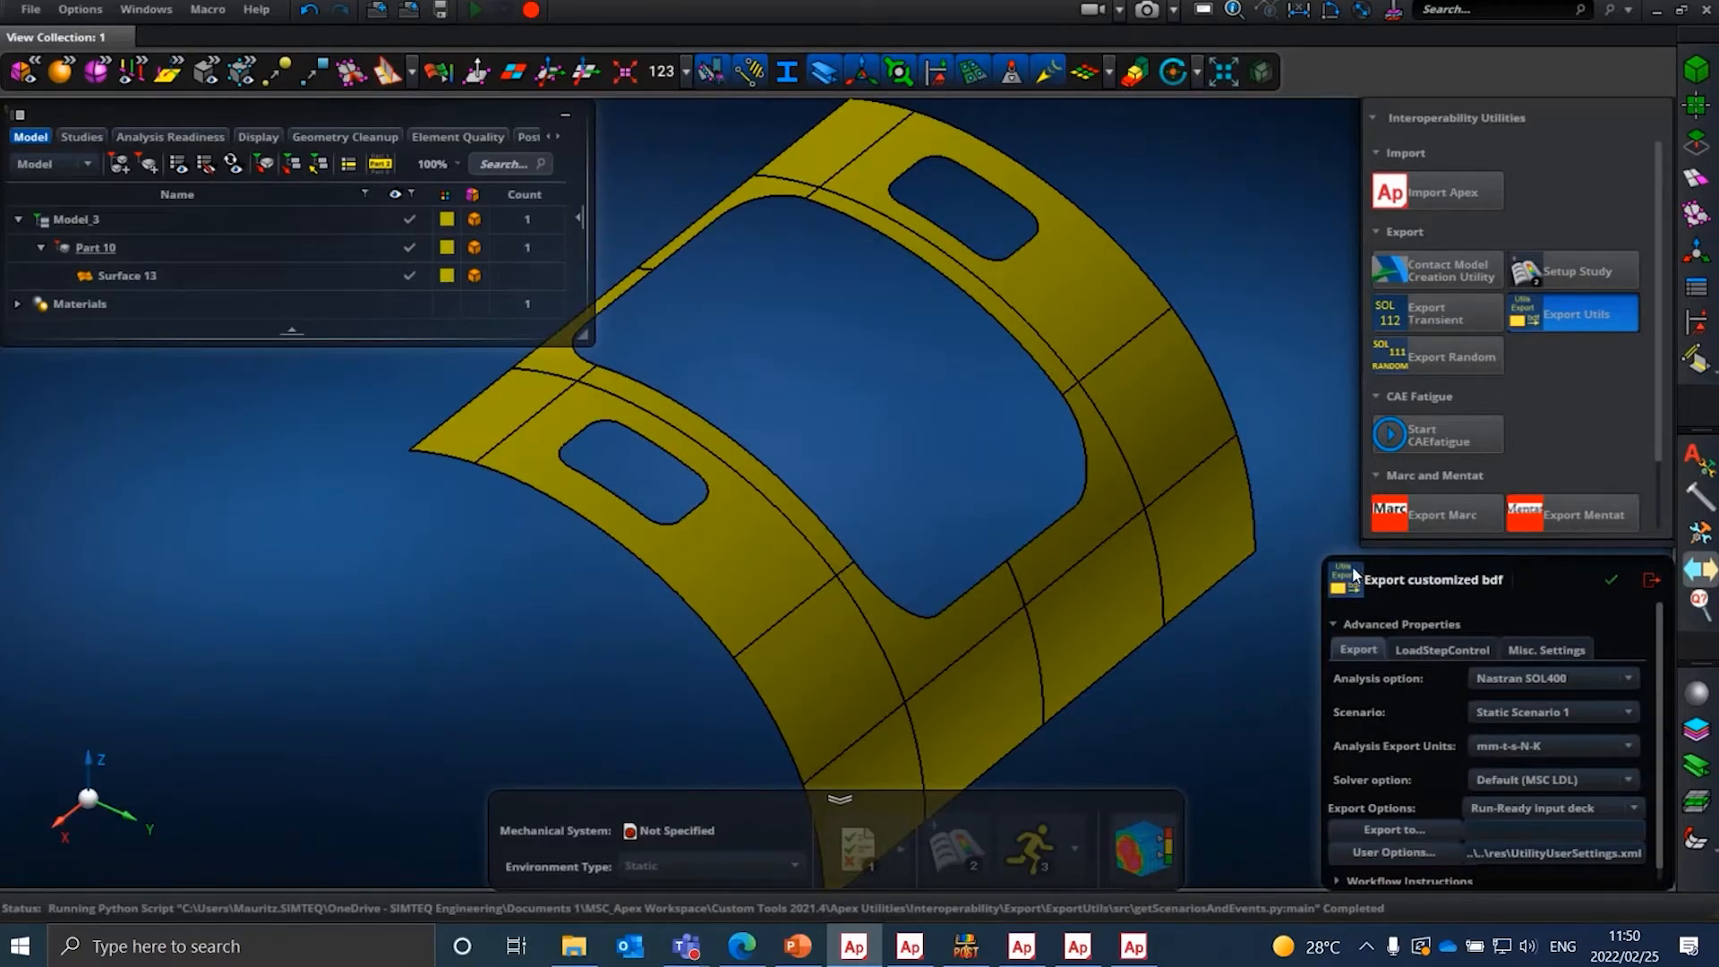
click(1487, 367)
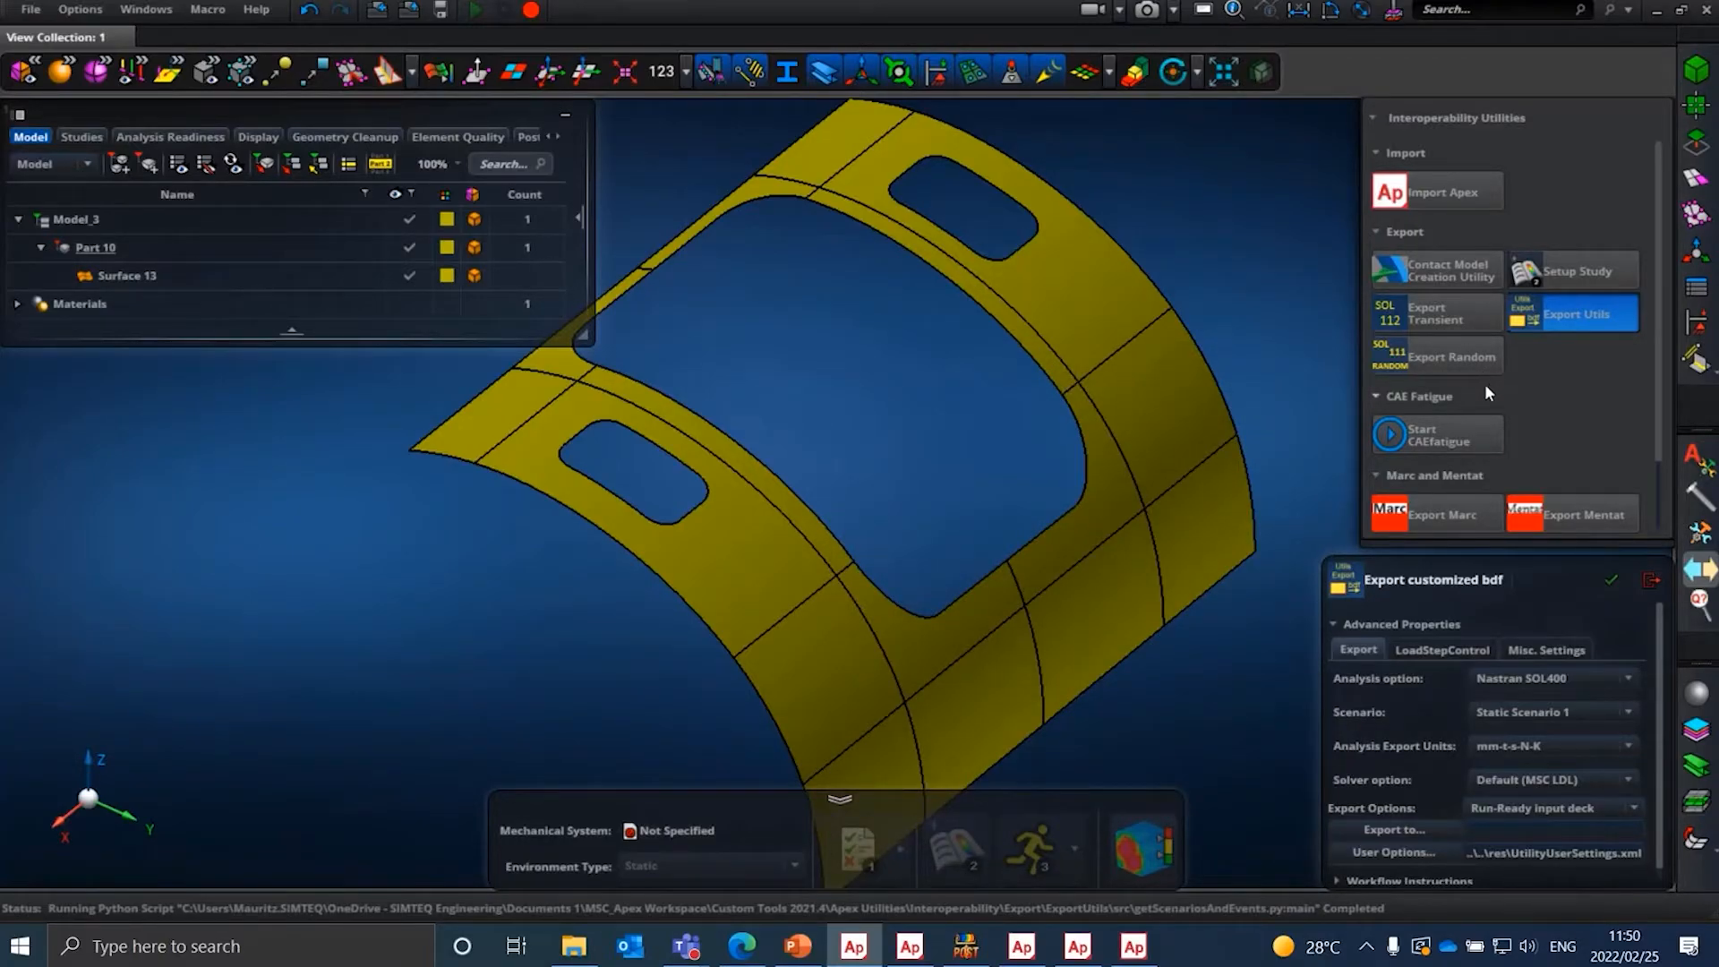
click(1698, 491)
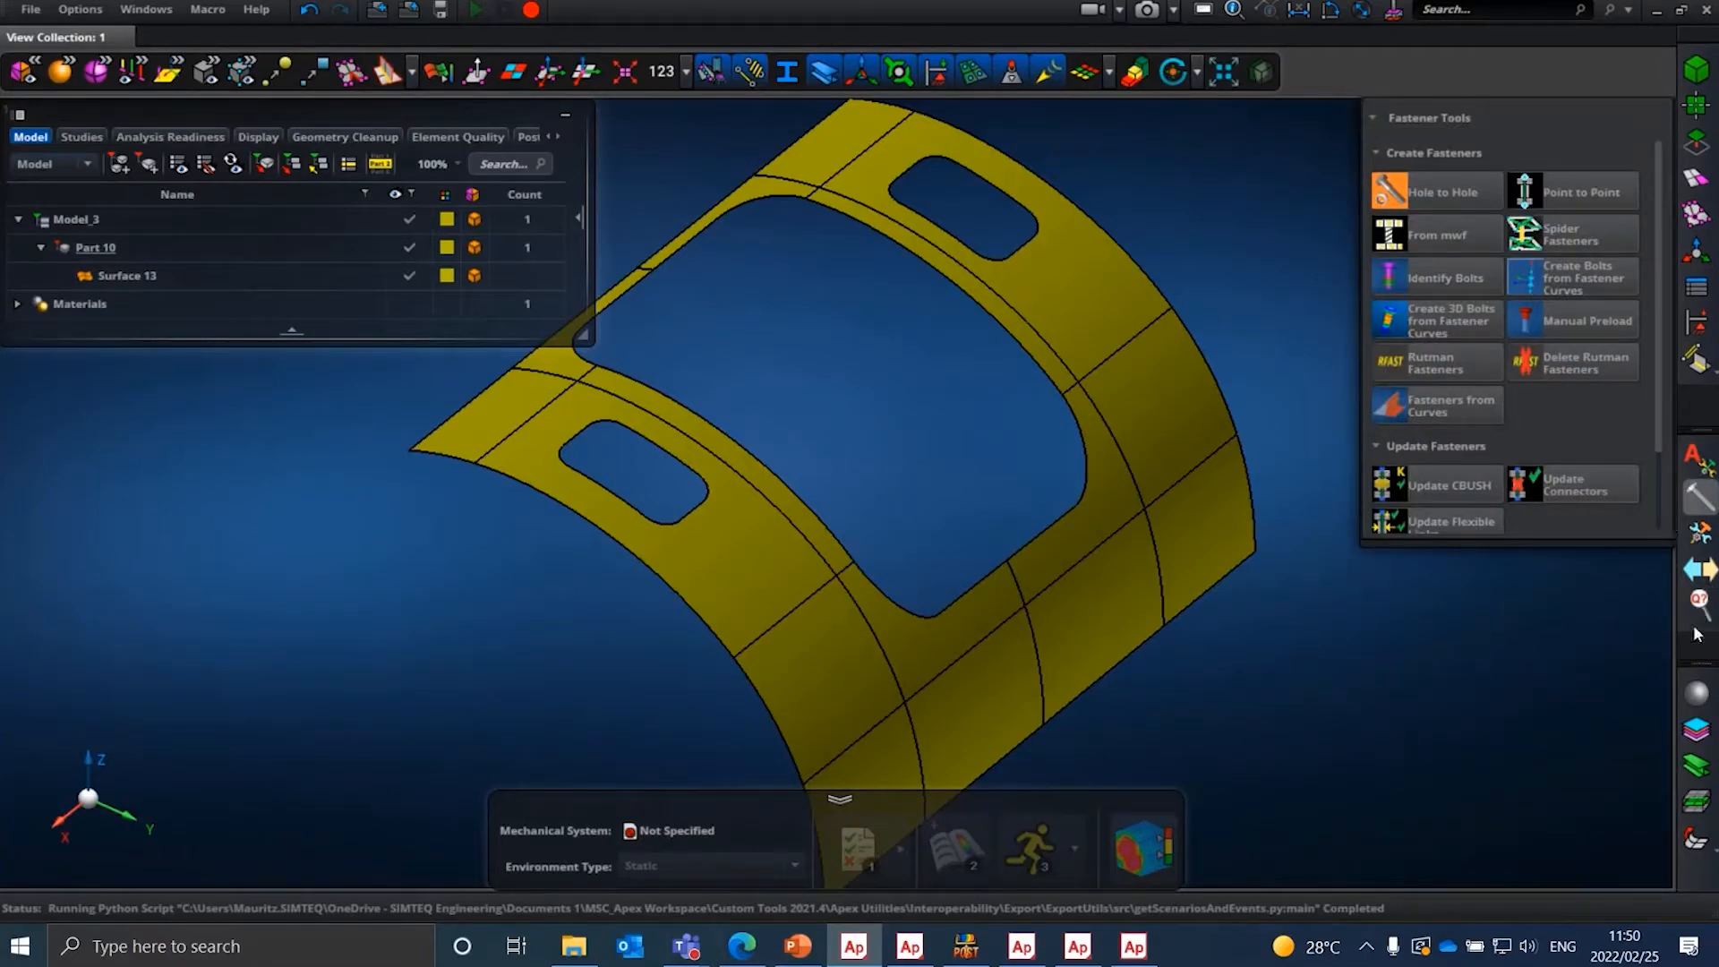
click(1700, 569)
key(Escape)
- Return to Attribution Utilities and preview what the Add Ply Stack tool does
click(1706, 457)
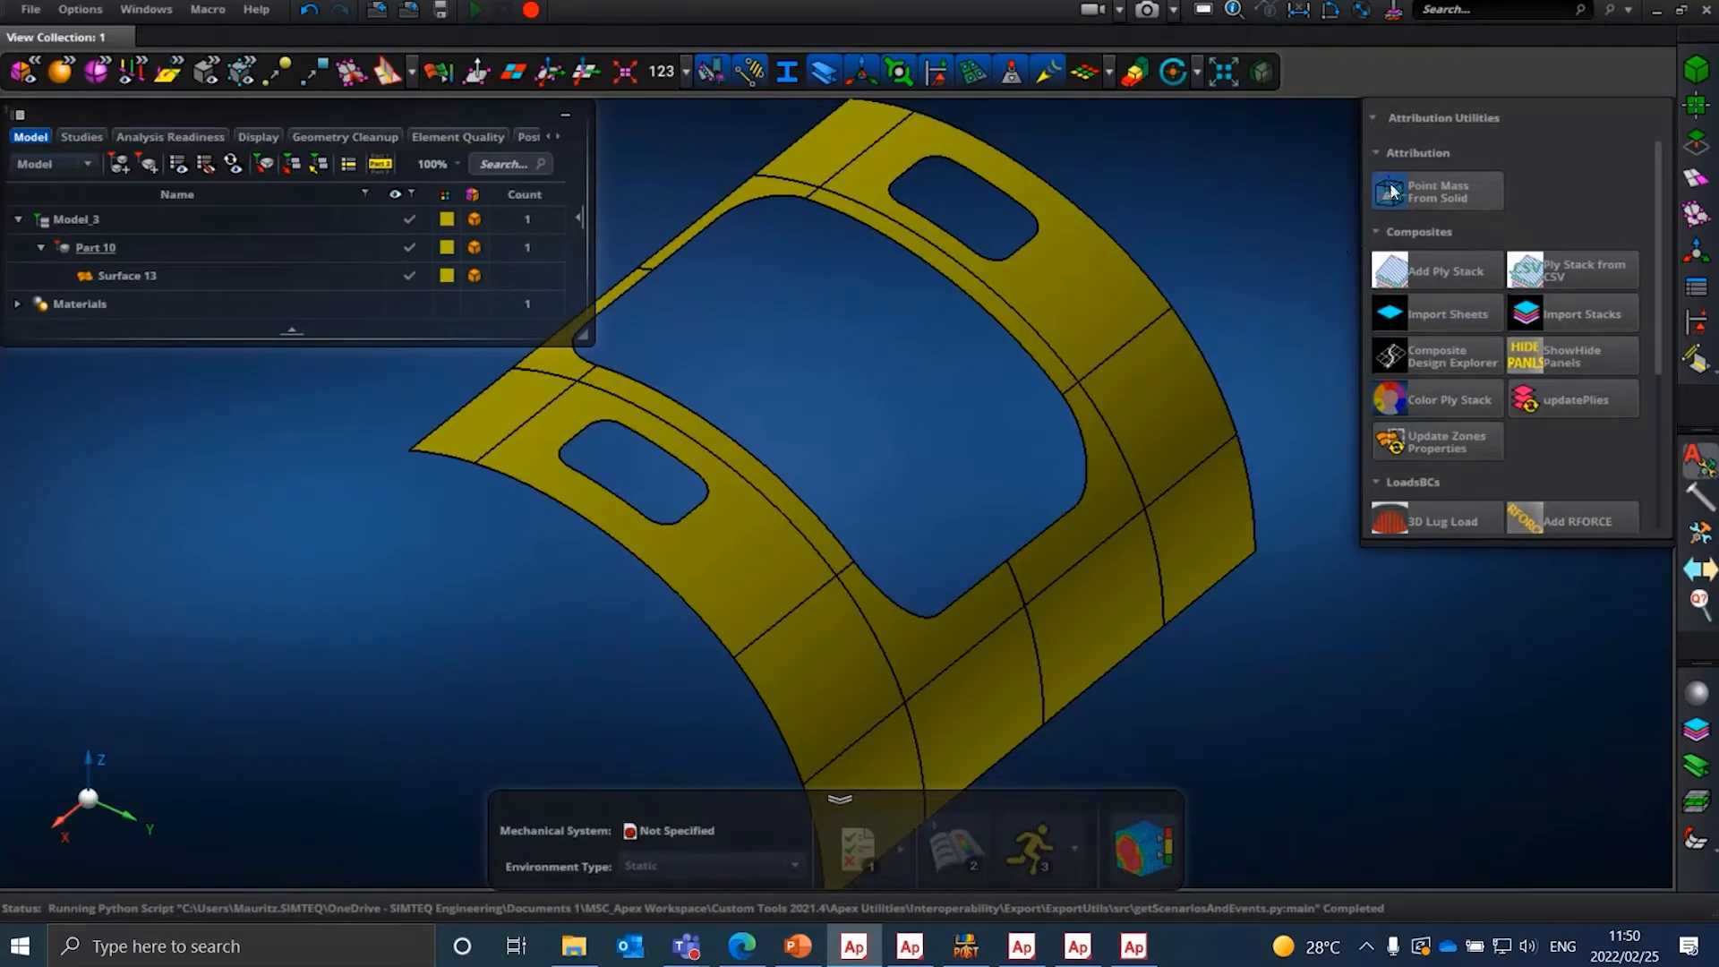
mouse_move(1393, 192)
middle_drag(867, 302, 975, 398)
scroll(987, 419, down, 8)
scroll(962, 447, up, 5)
scroll(986, 430, up, 5)
scroll(976, 459, down, 5)
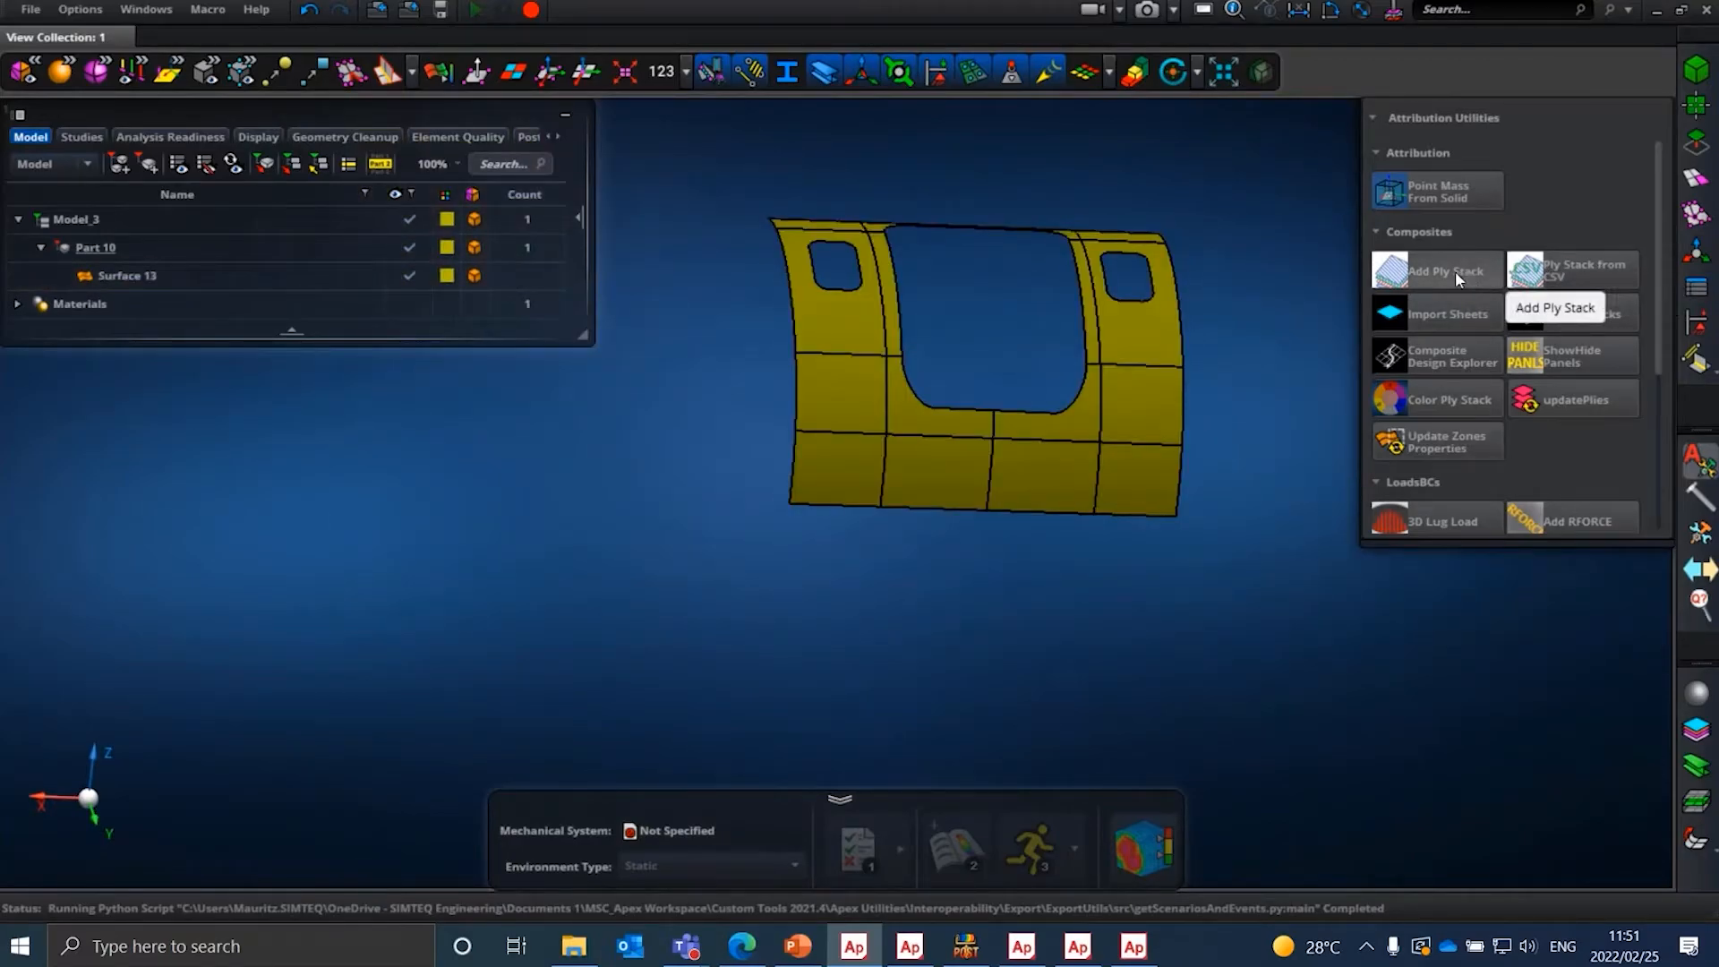
mouse_move(1455, 272)
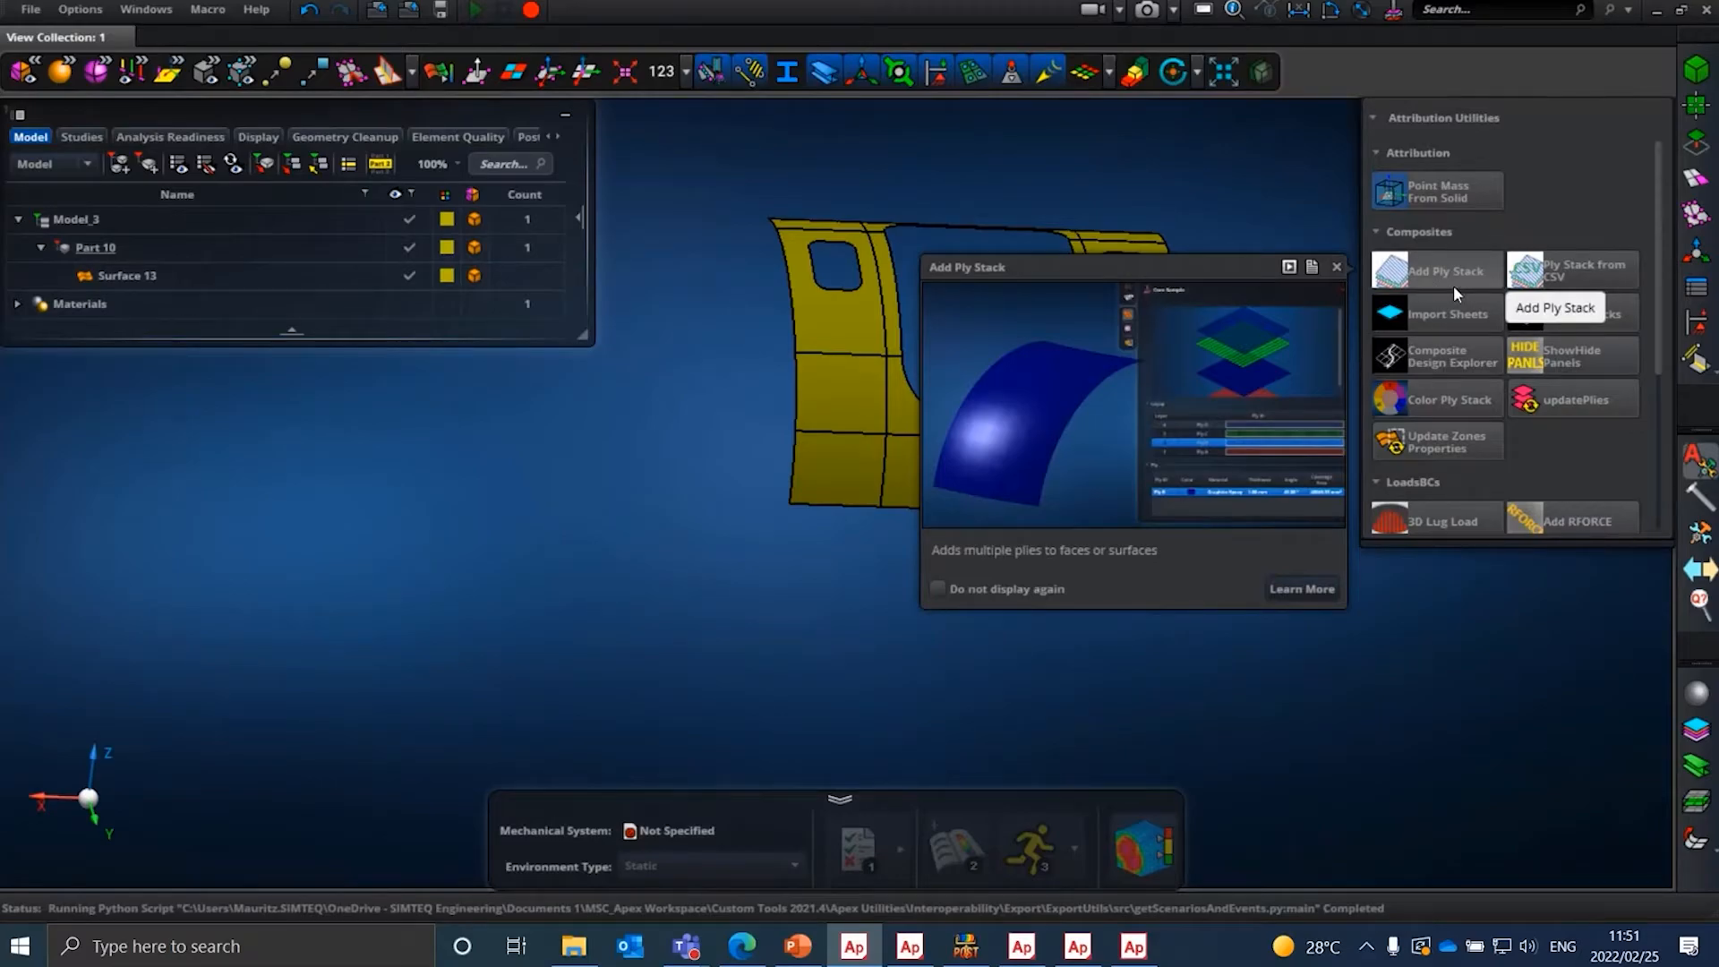
mouse_move(1534, 288)
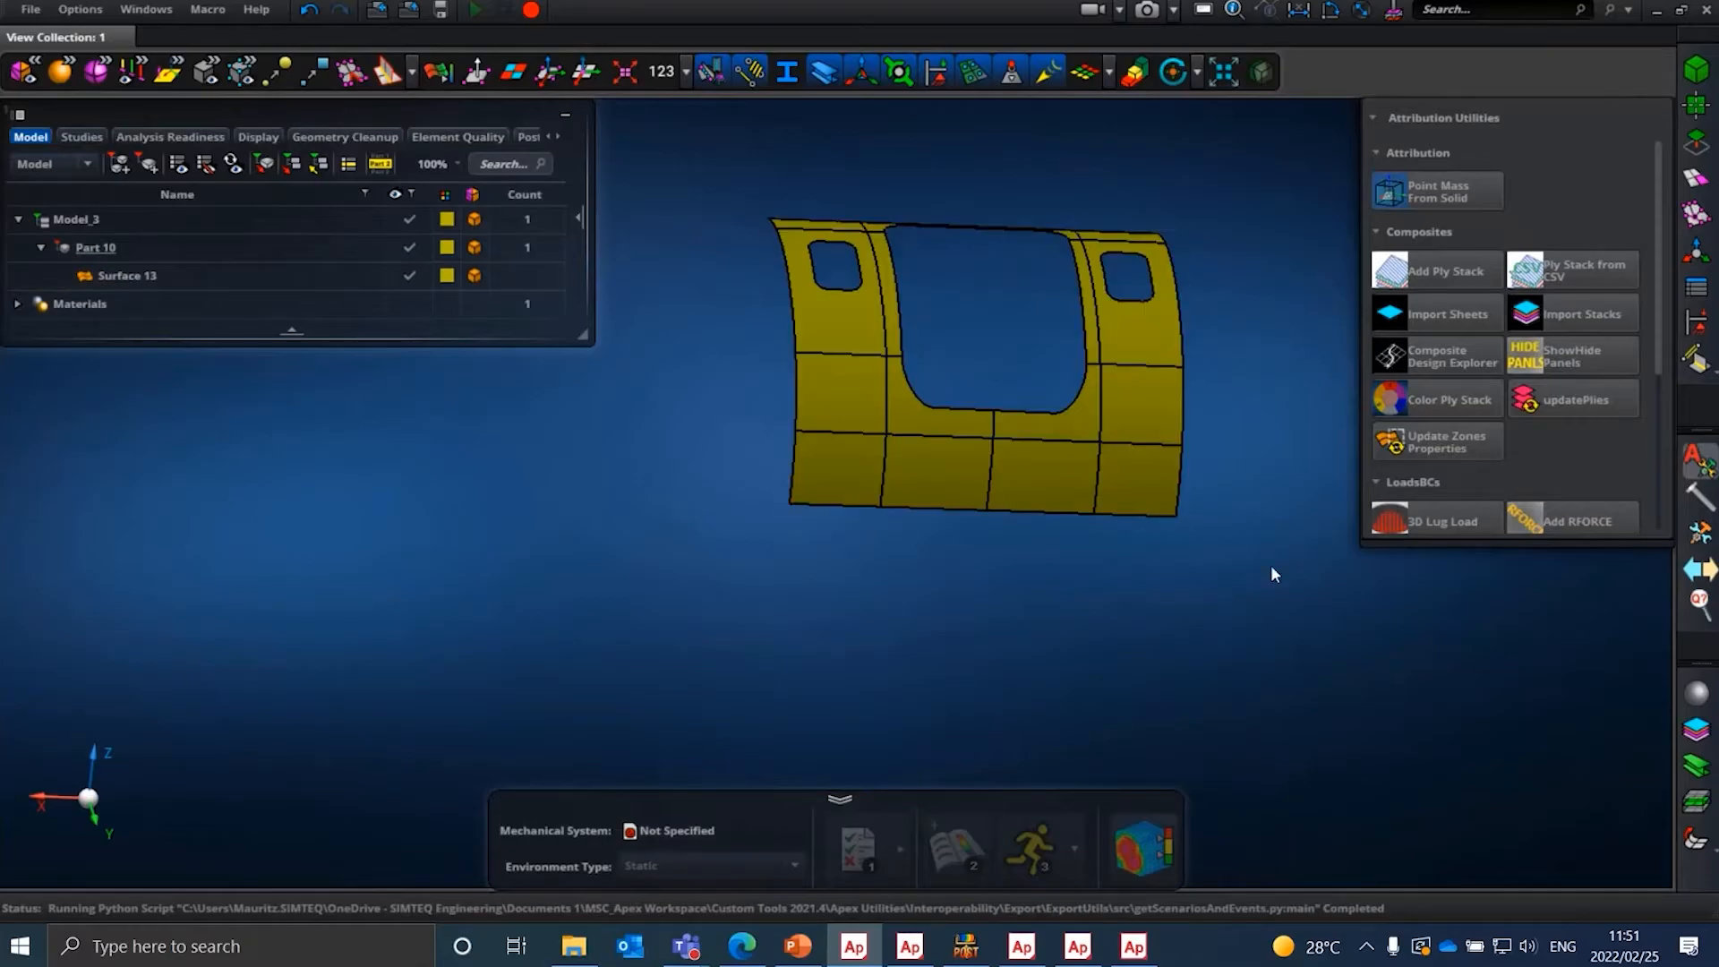
- Review the remaining attribution utilities and start Add Ply Stack to examine its thickness, ply angle and material settings
scroll(1449, 497, down, 2)
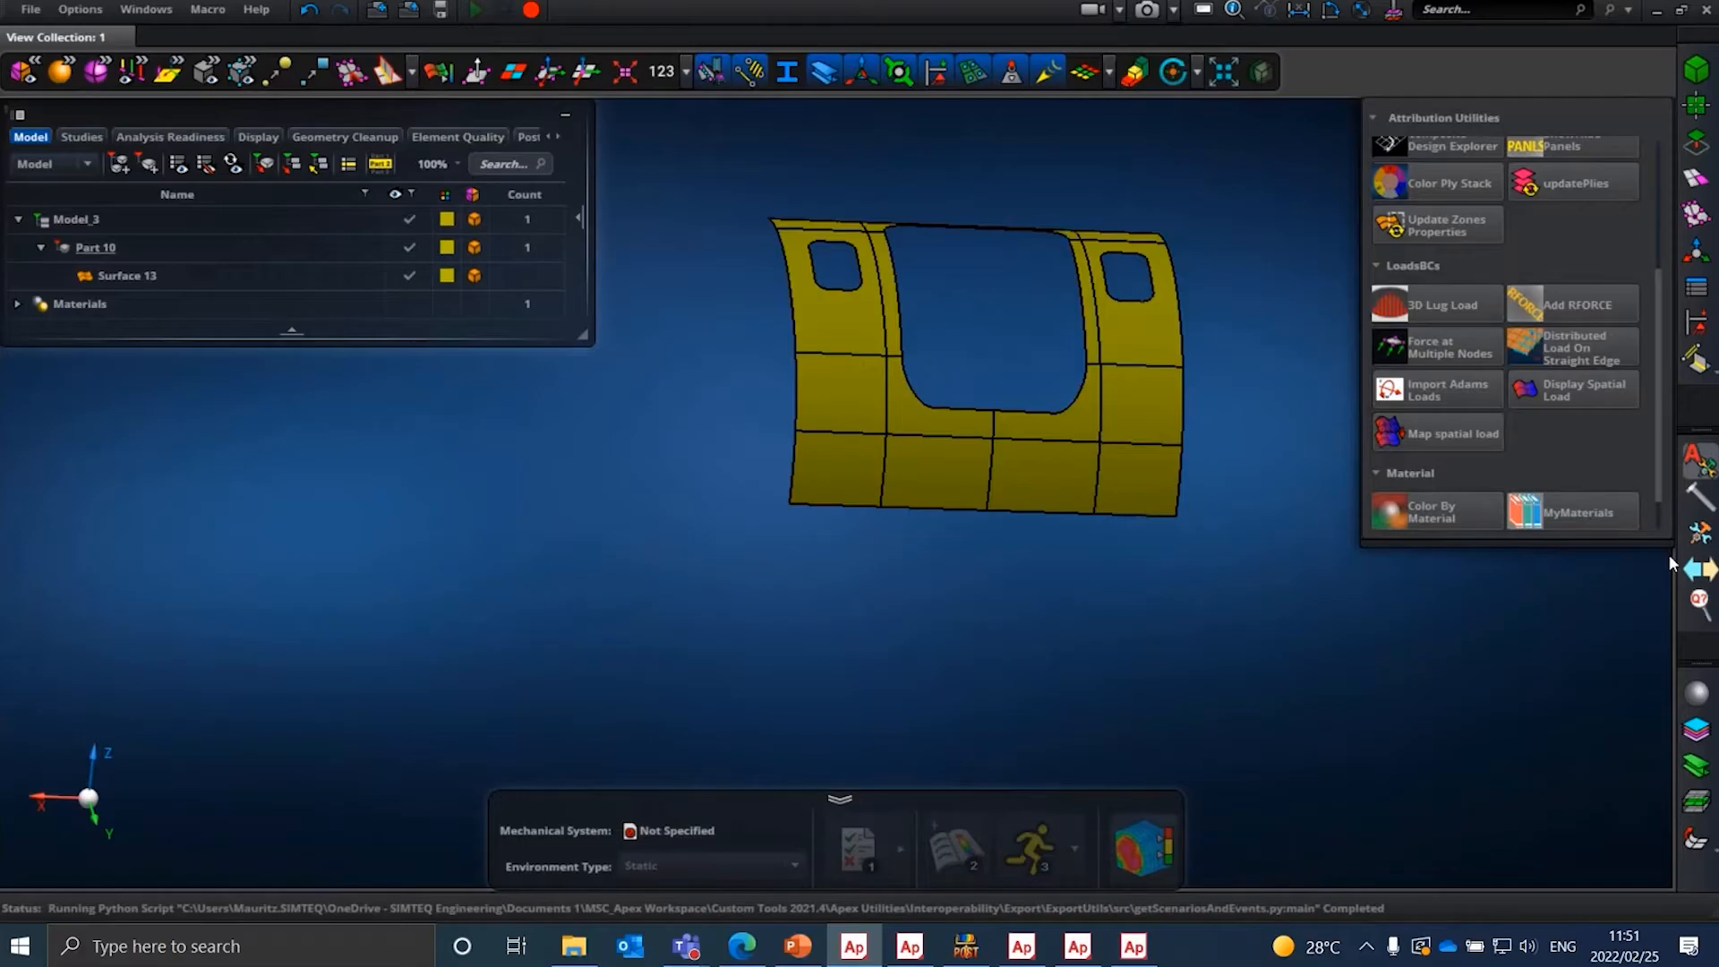
scroll(1407, 267, up, 2)
scroll(1408, 264, up, 2)
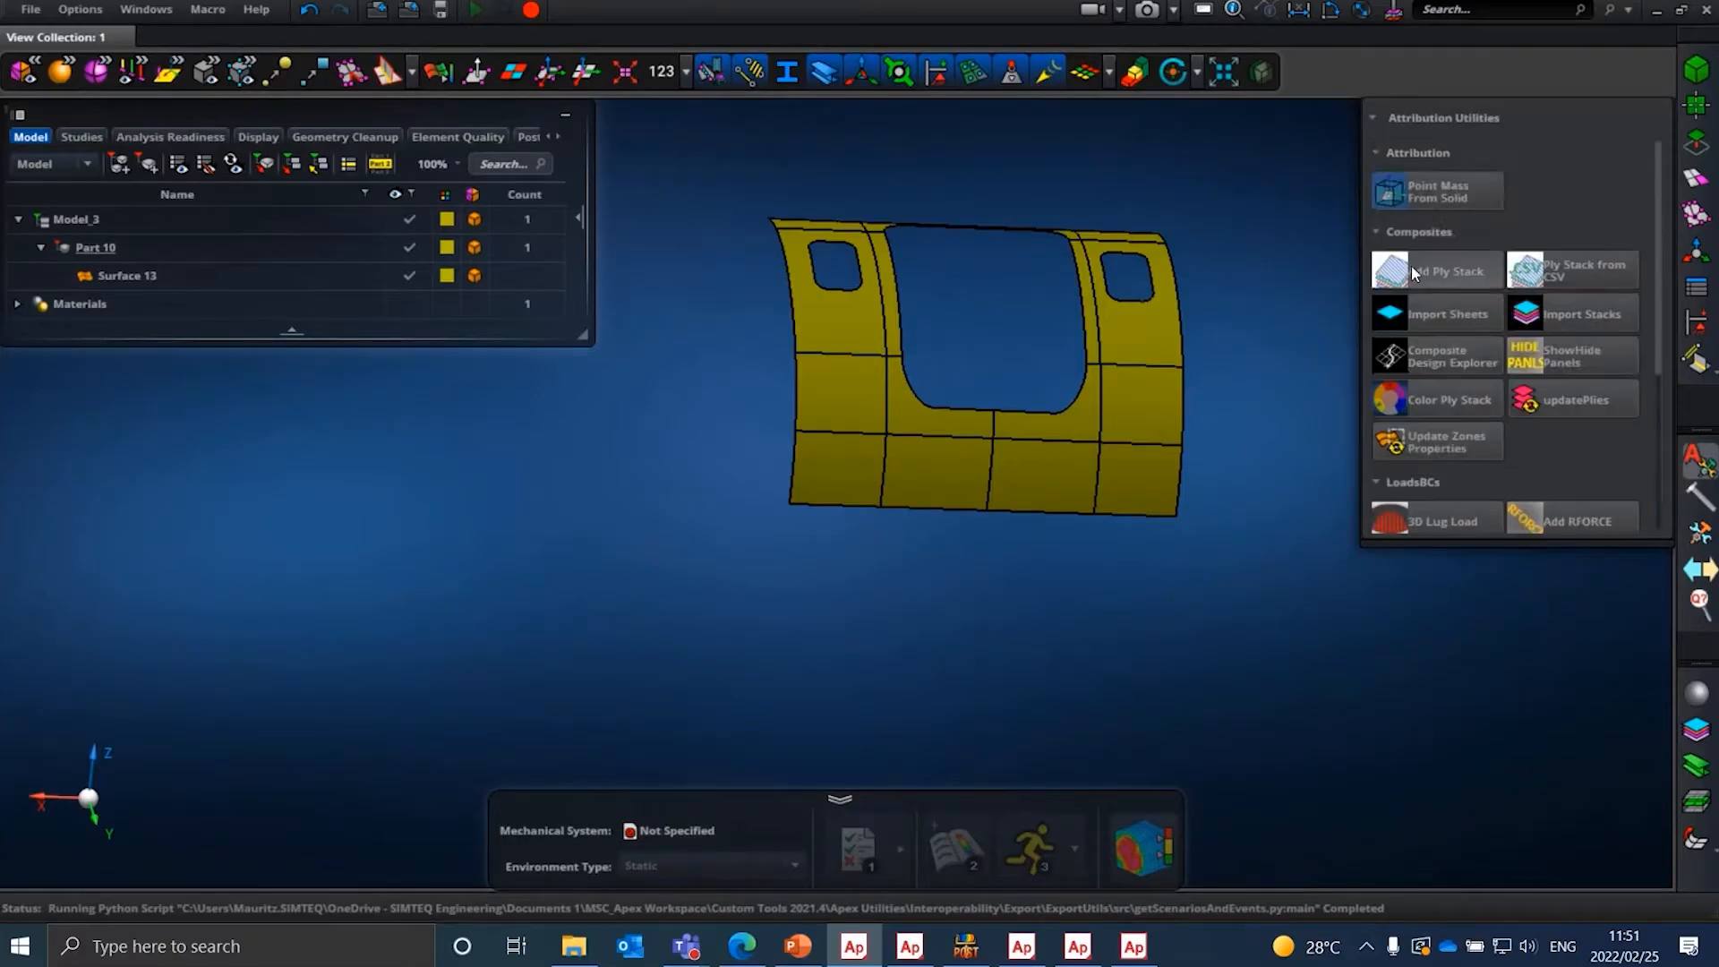
click(1452, 285)
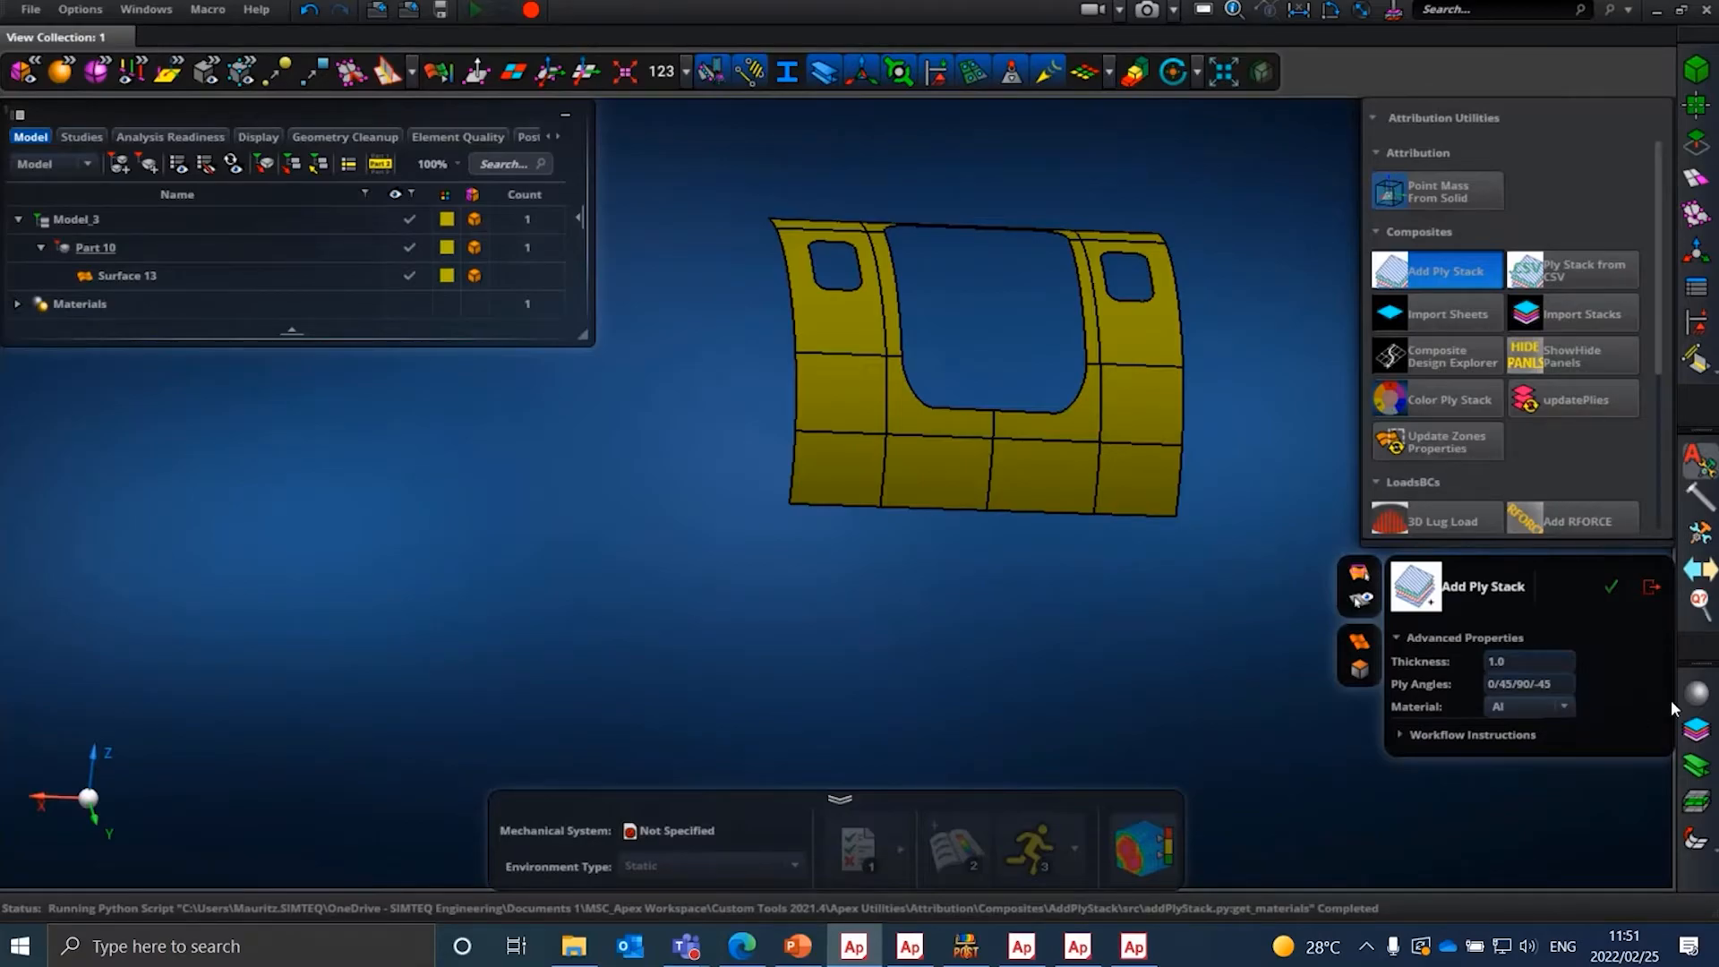
- Examine the material symmetry options and available constitutive models of the Al material without changing them
click(1697, 693)
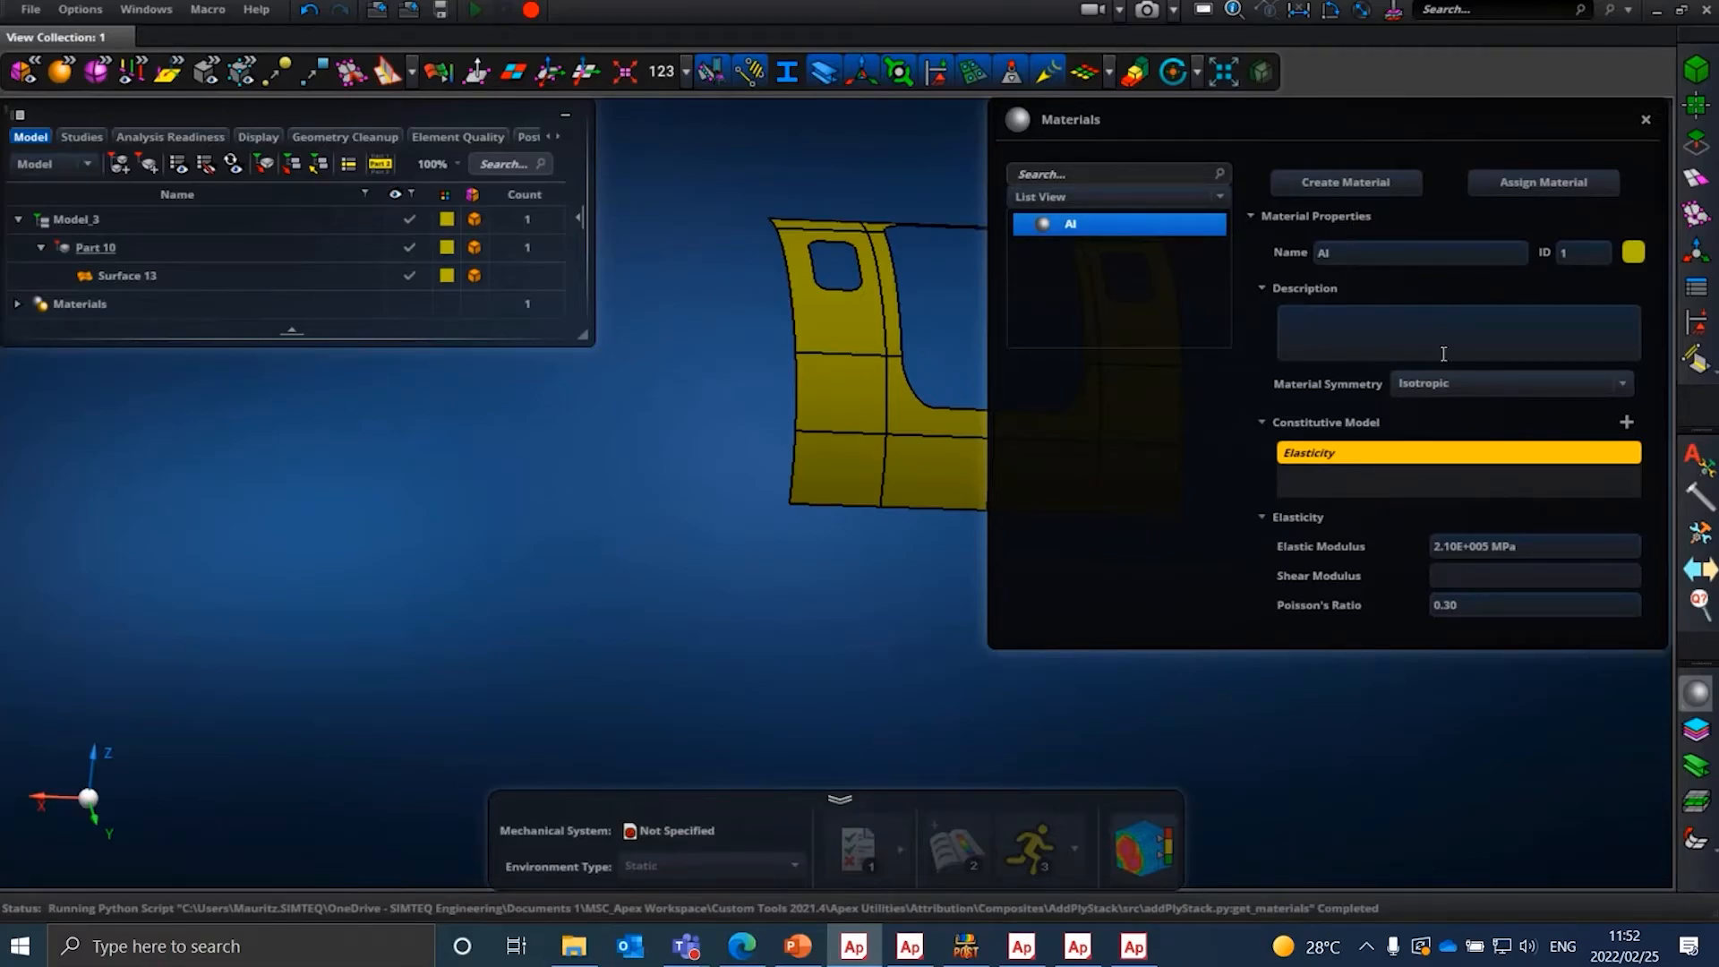
click(1496, 386)
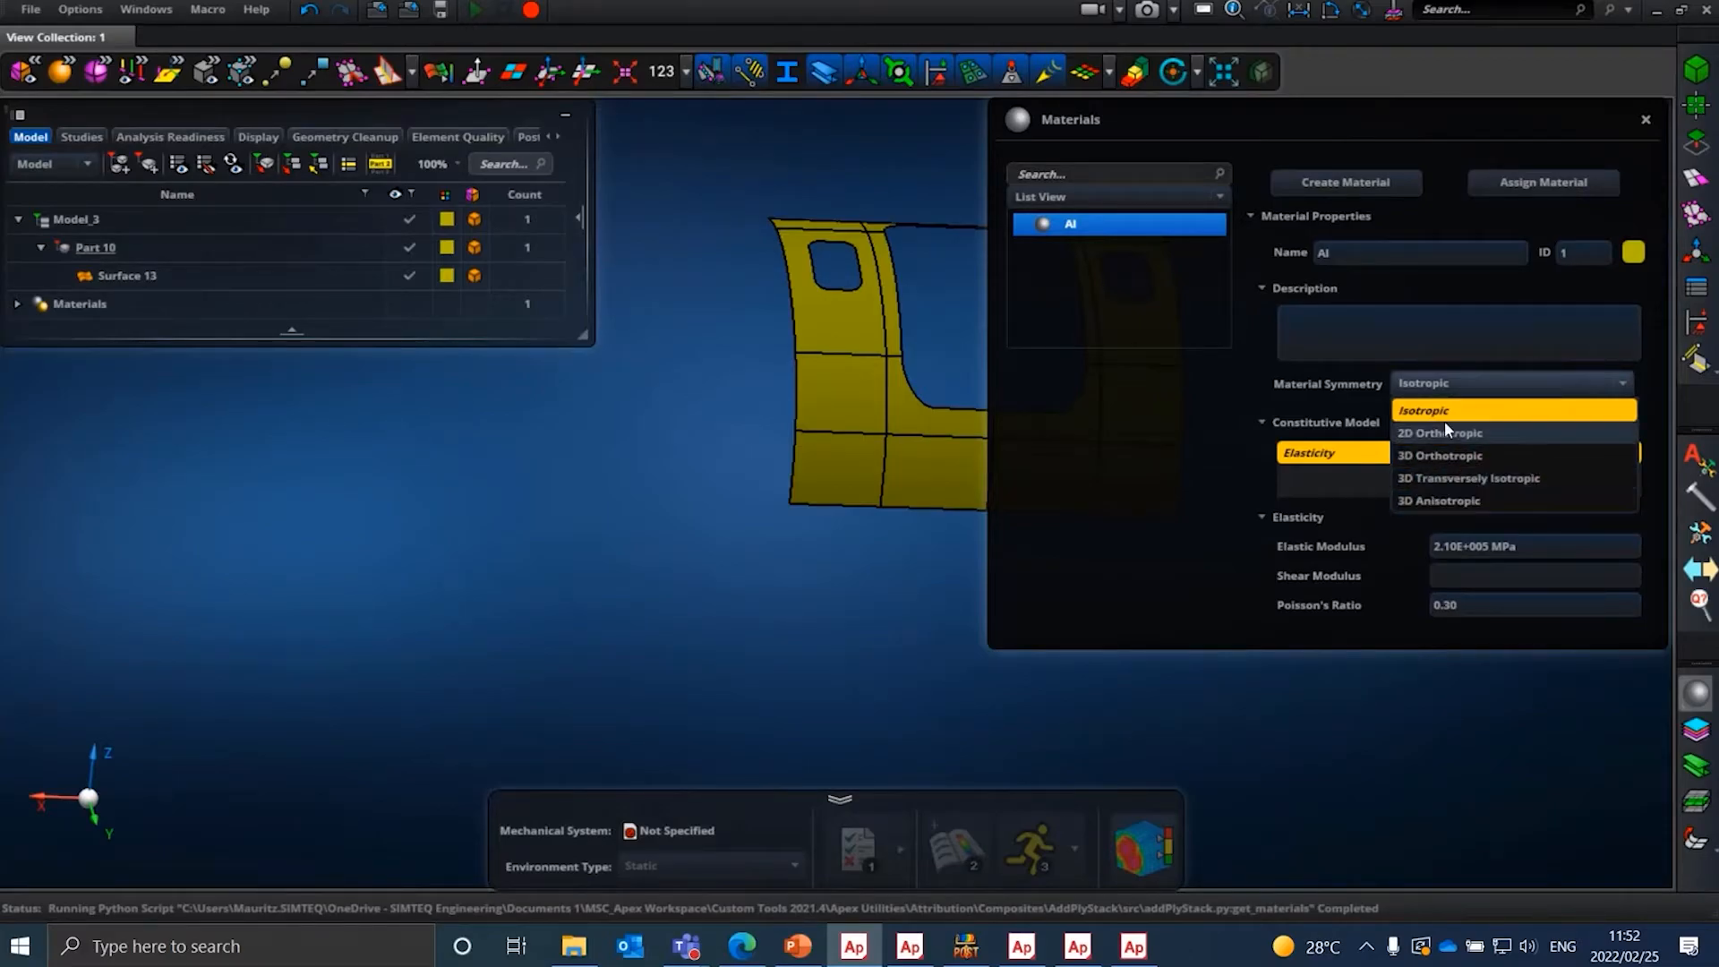
click(1356, 470)
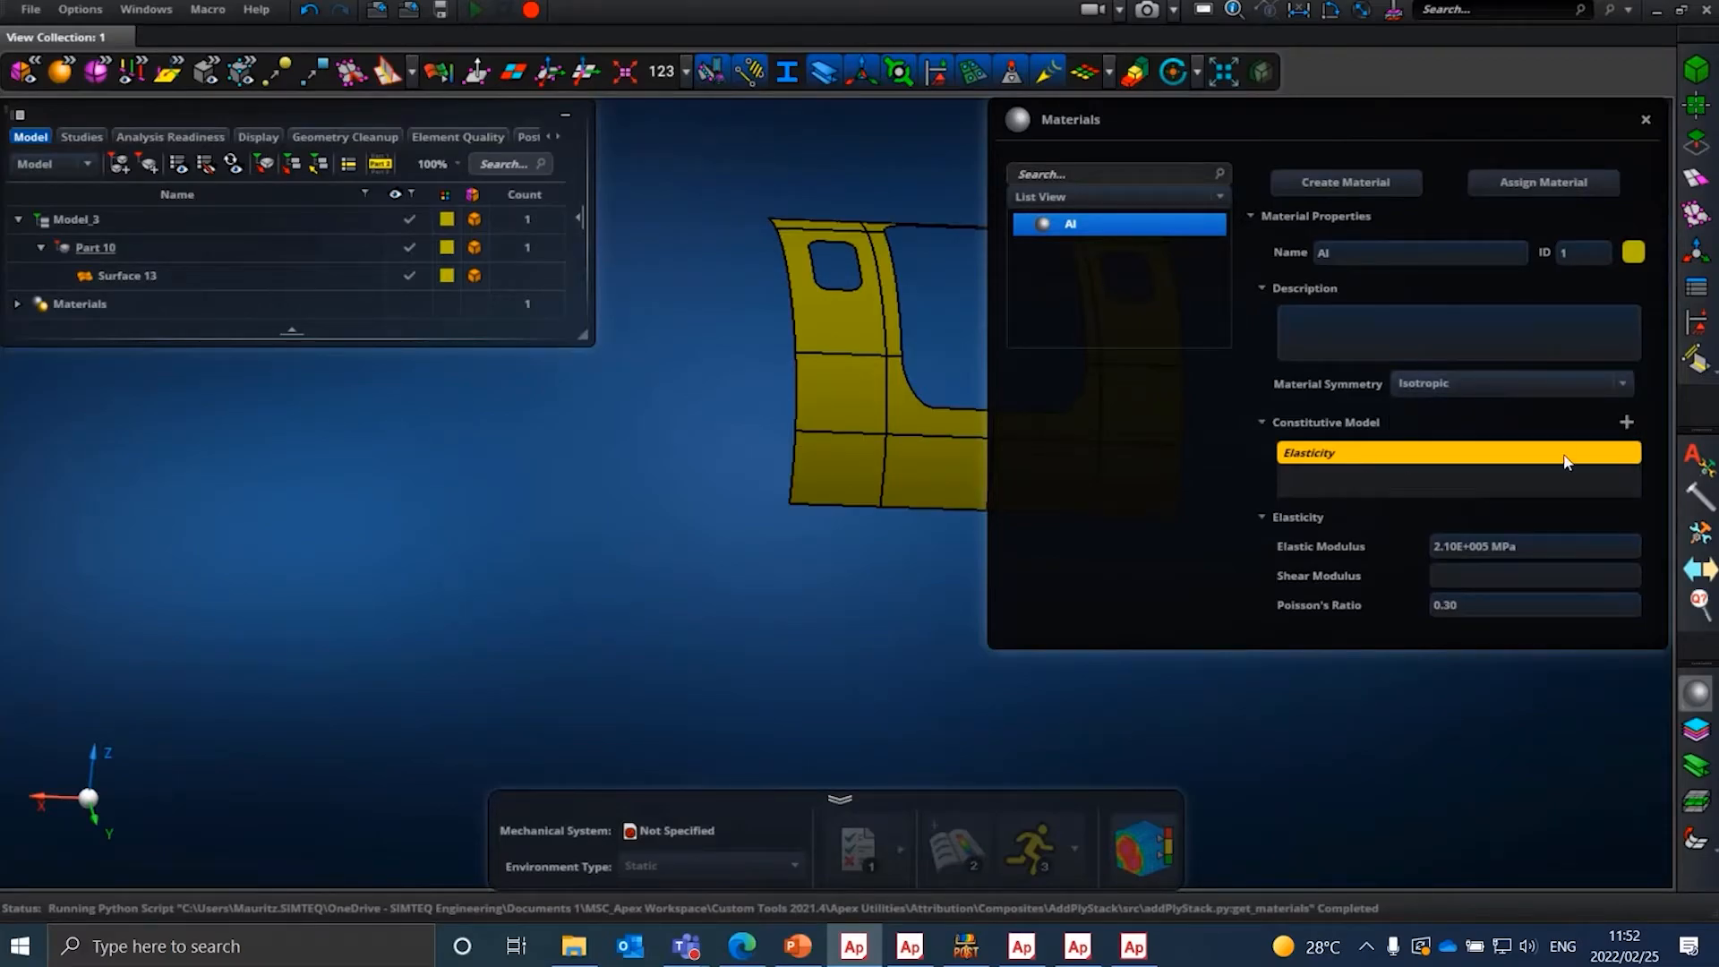
click(1627, 422)
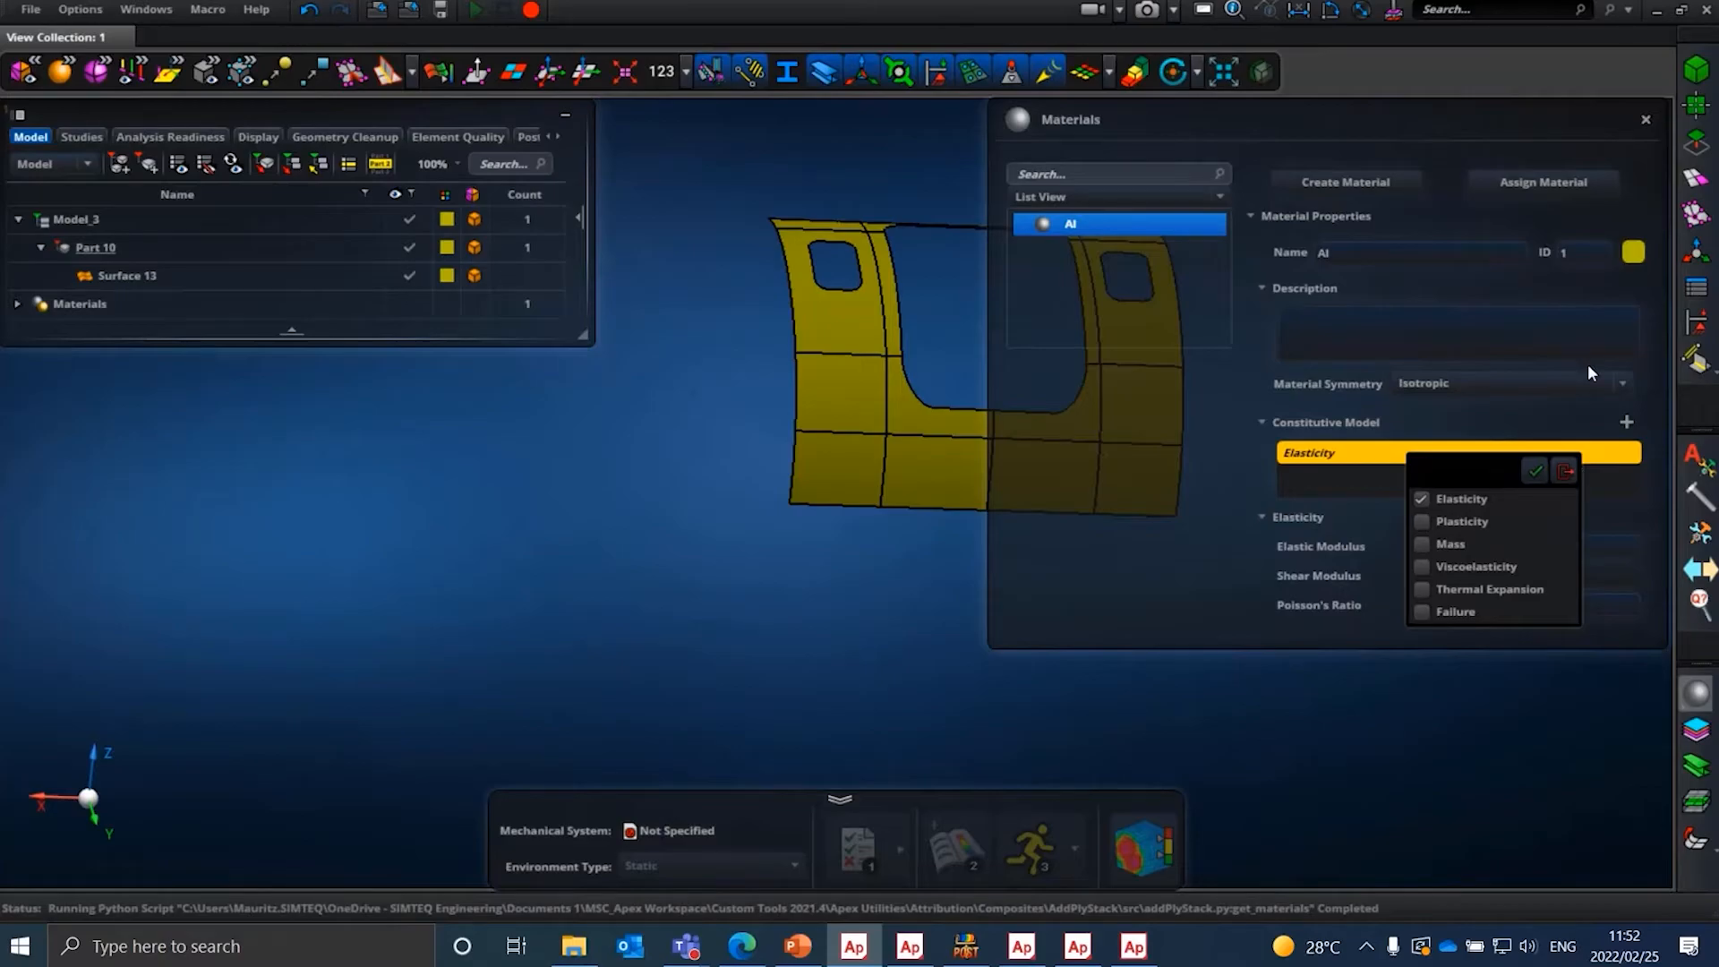
click(1560, 472)
click(1646, 119)
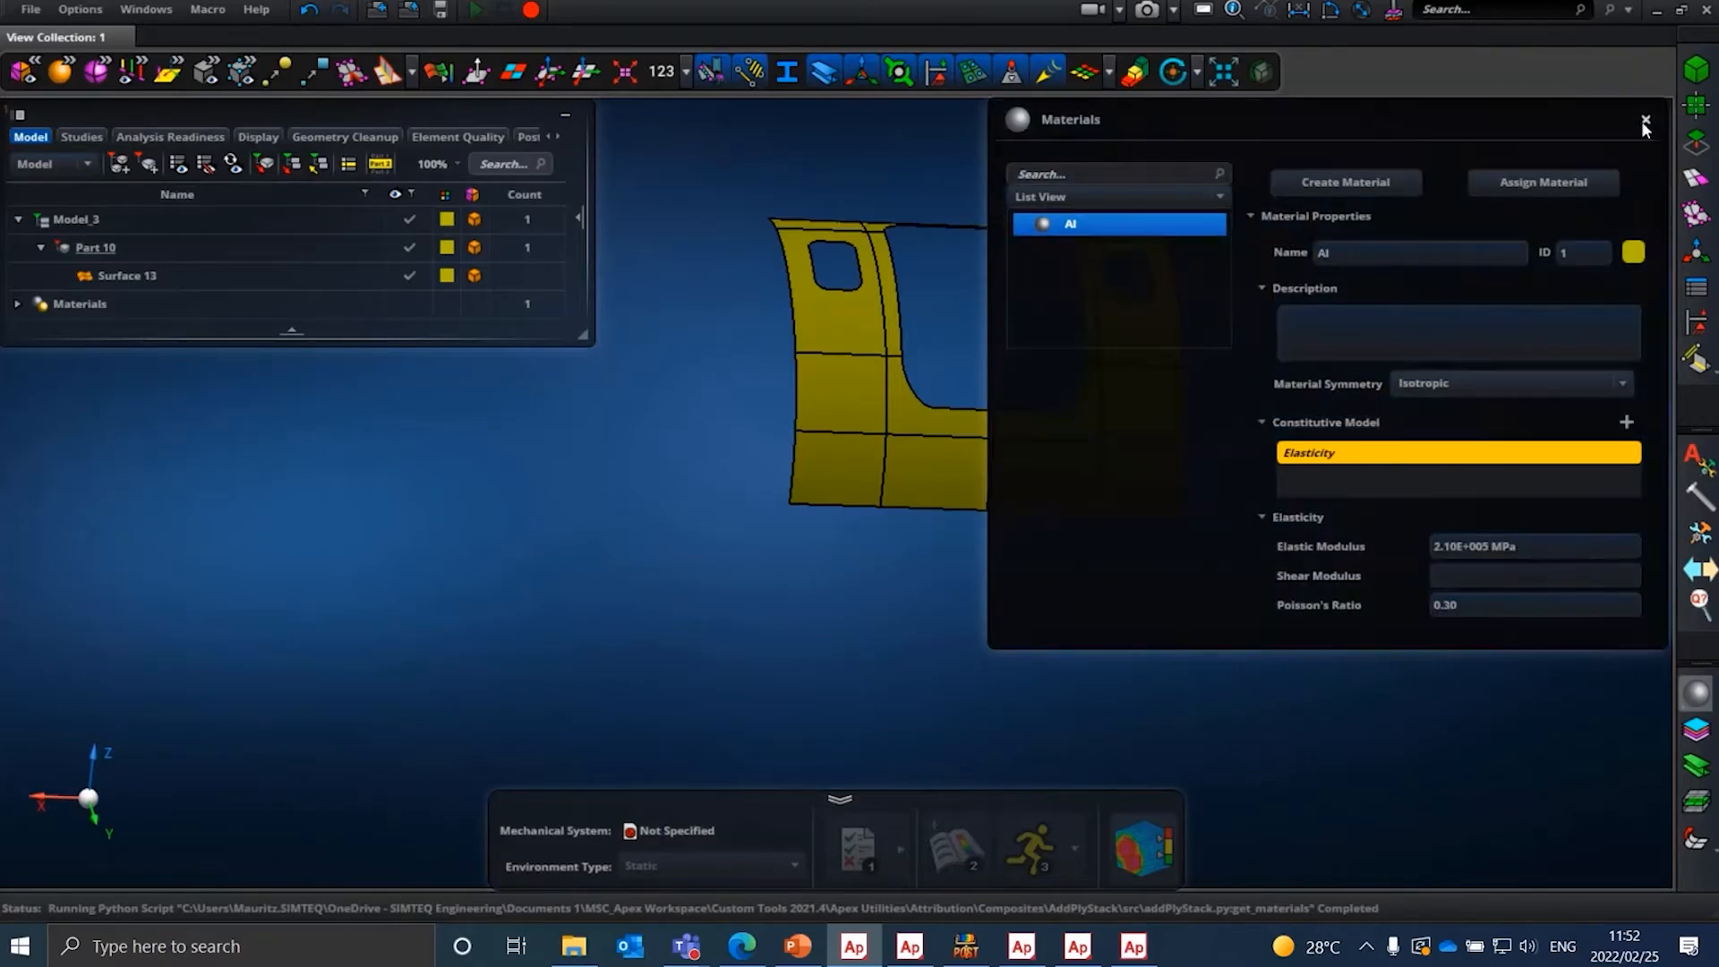
- Create a composite panel with the Panels tool using Surface 13 as its tool surface
click(1702, 465)
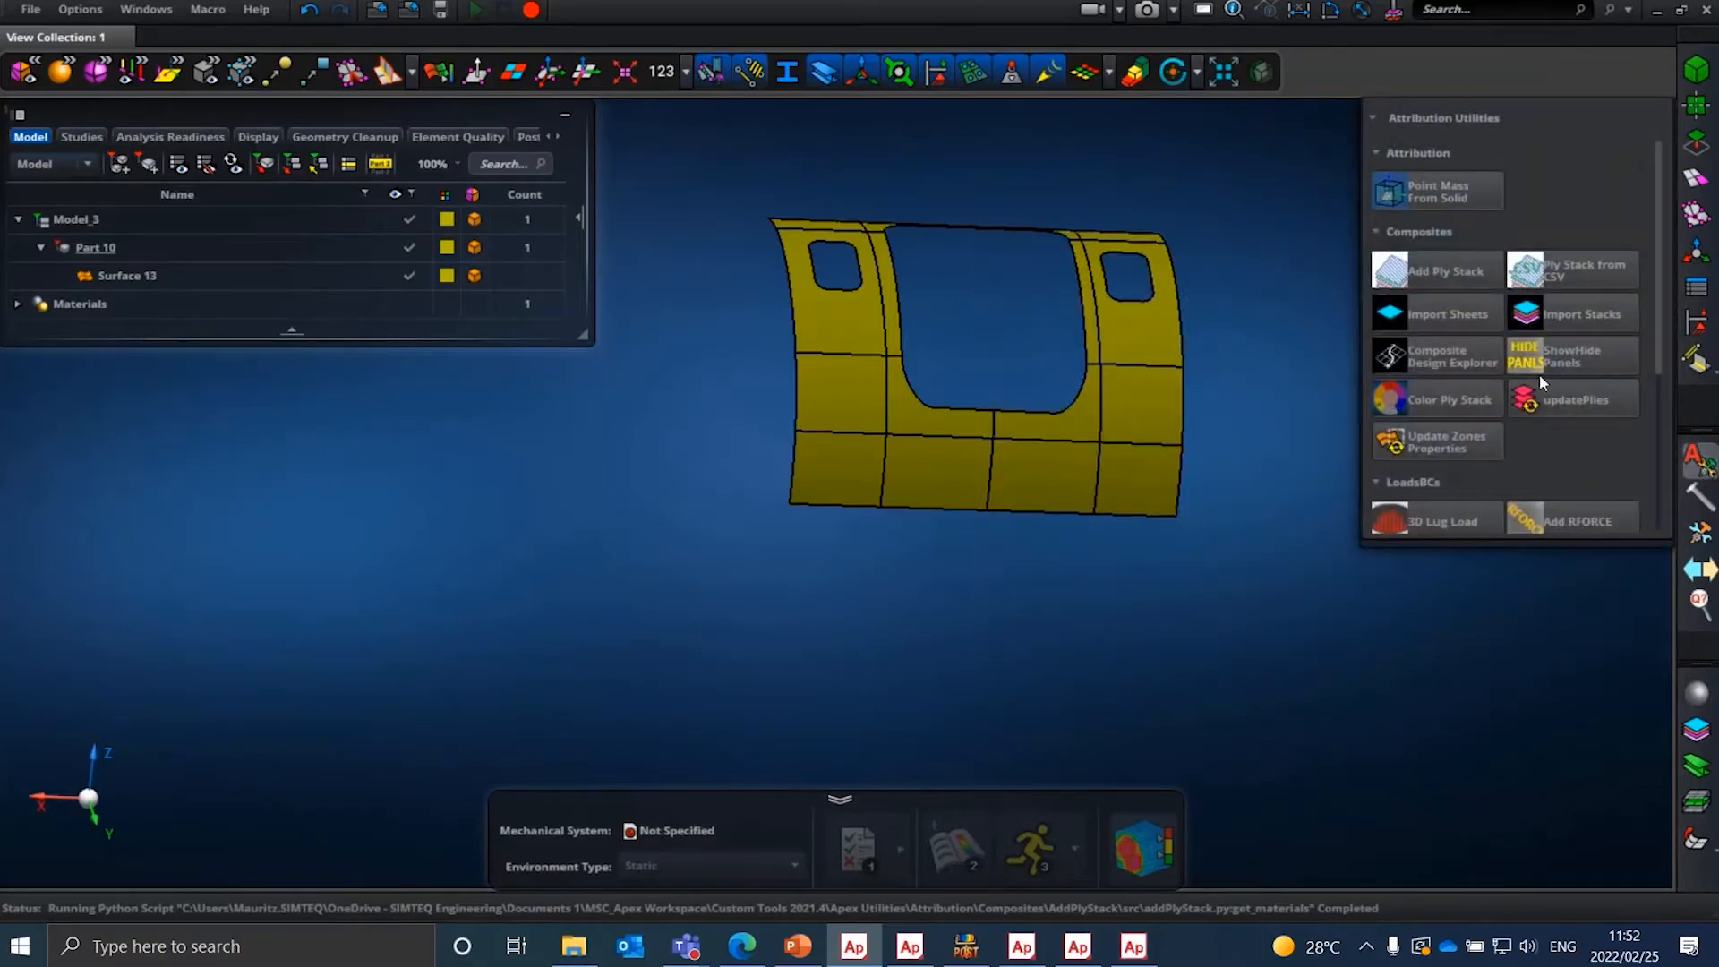
click(1432, 276)
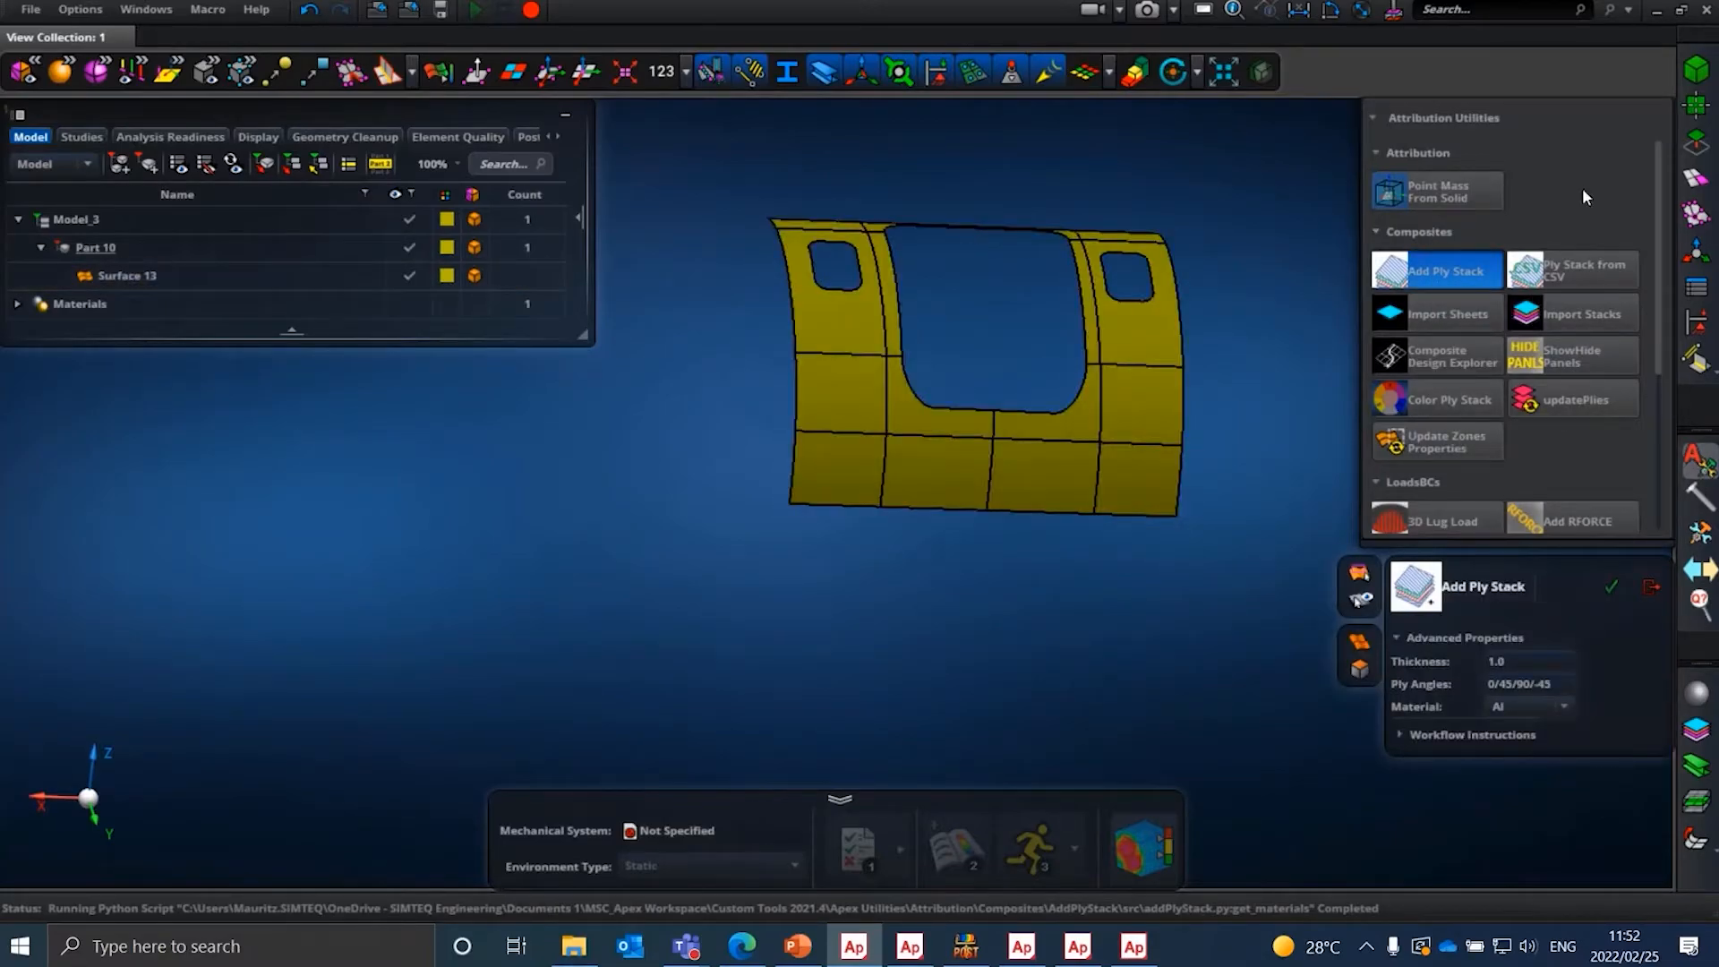
click(1696, 286)
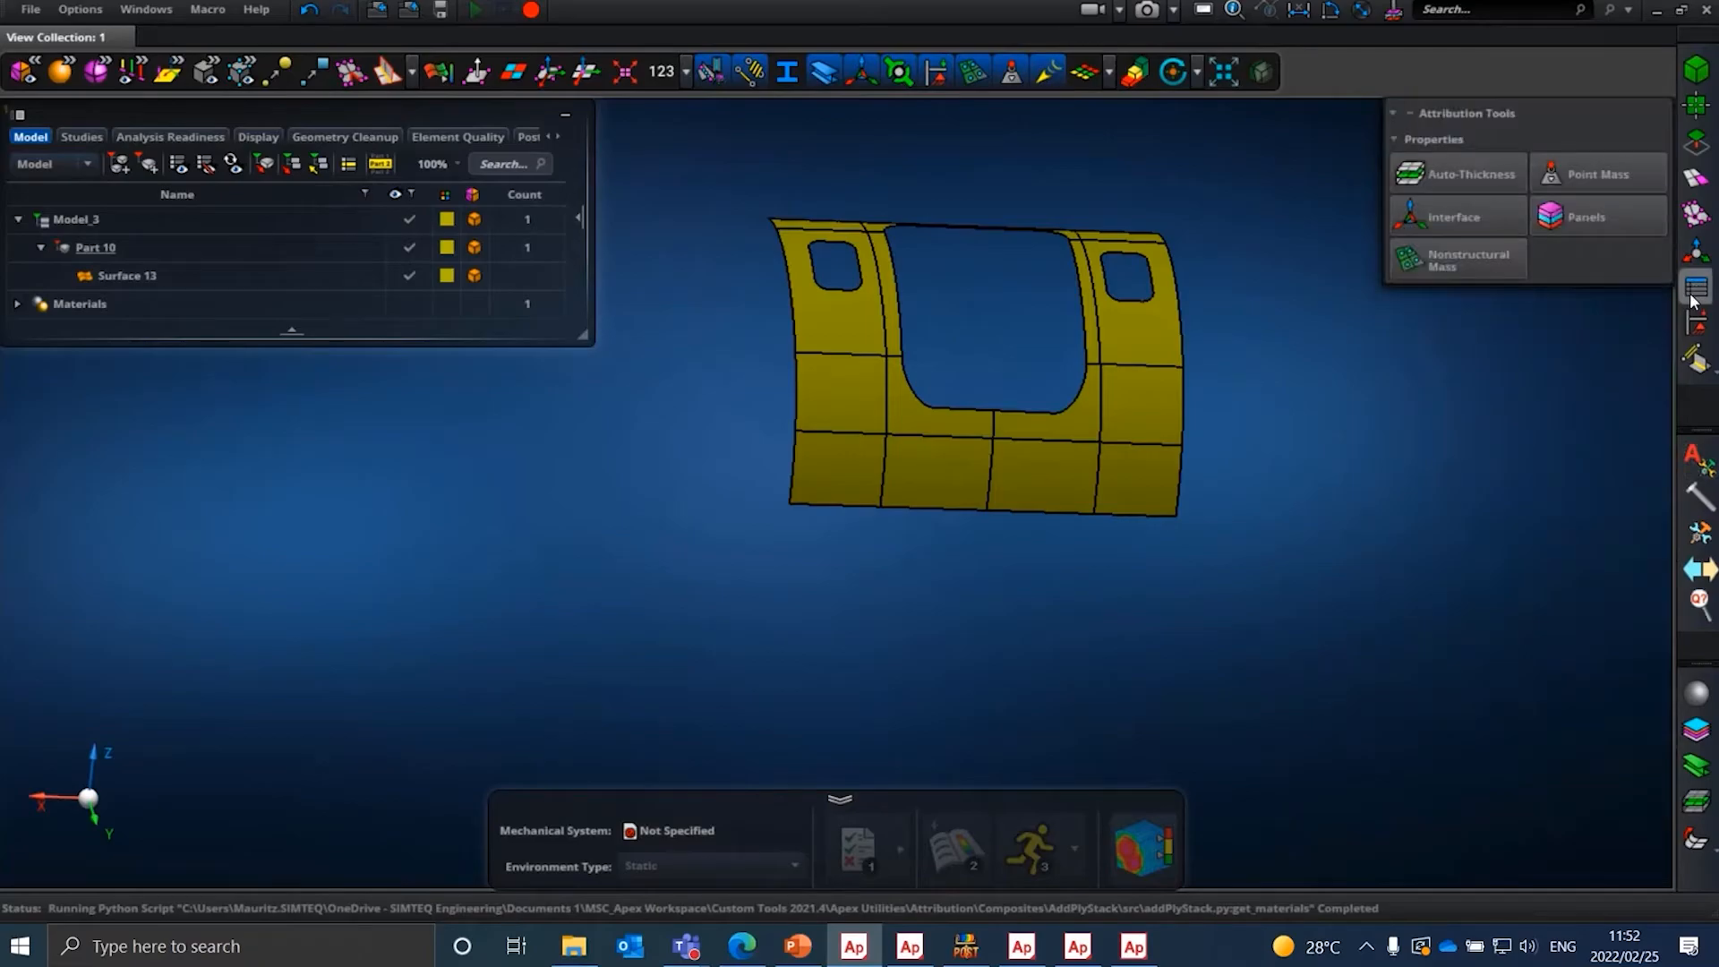
click(1586, 217)
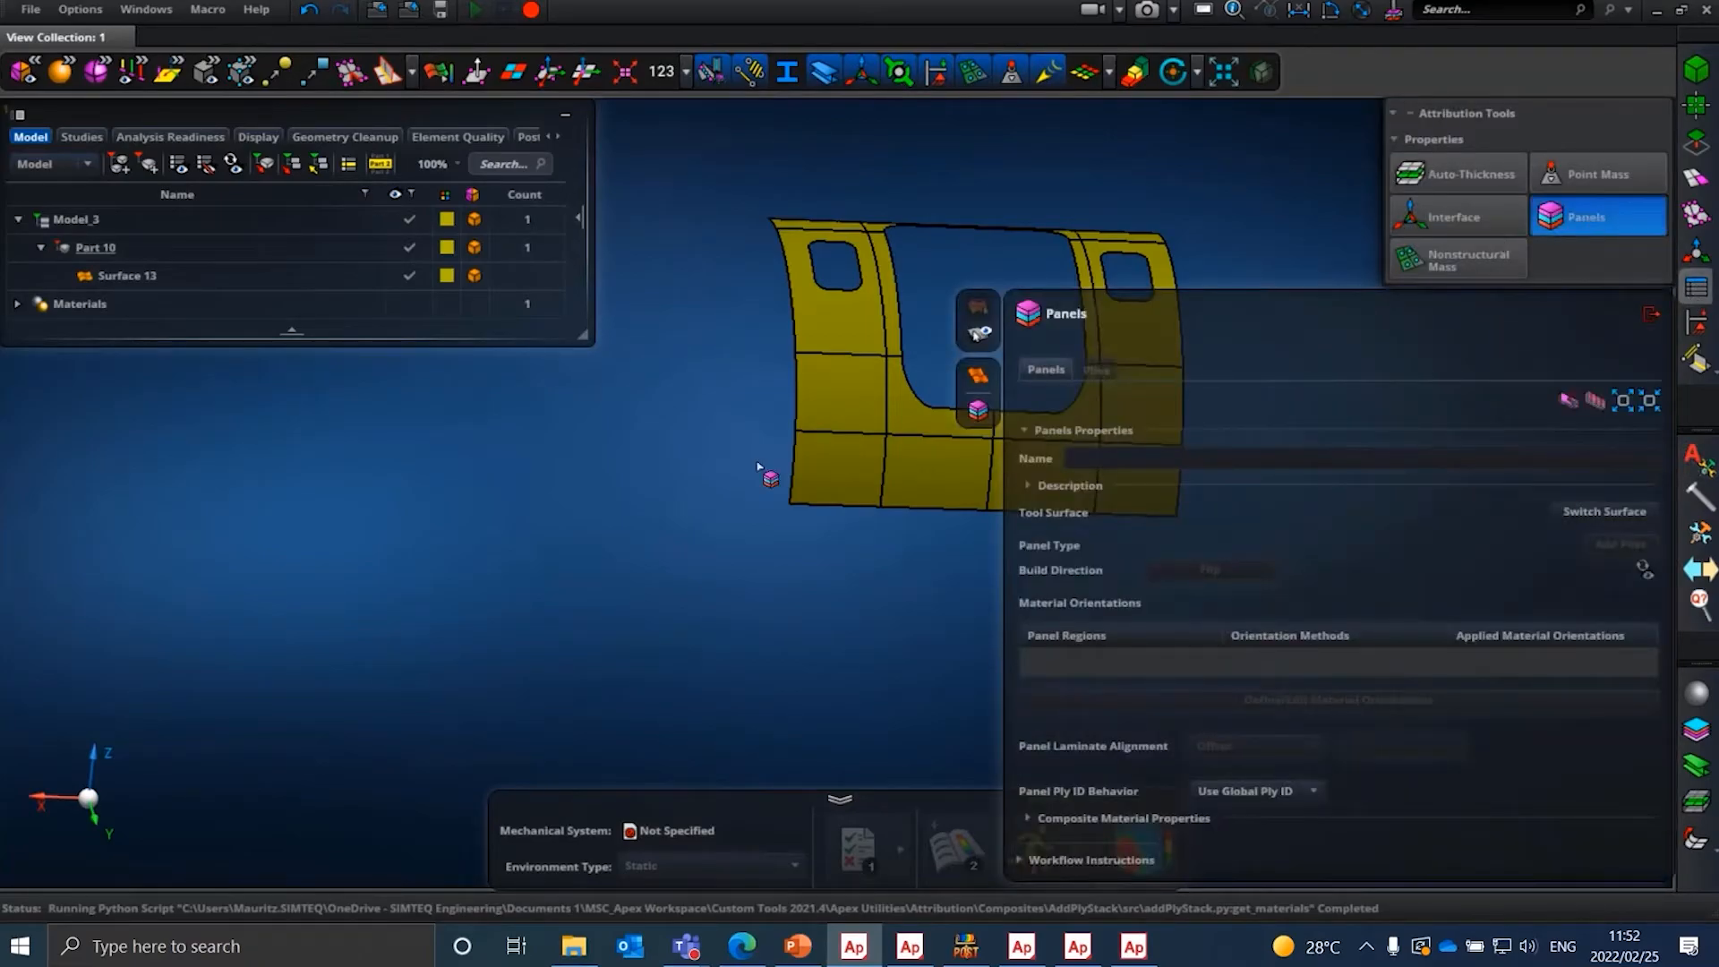
click(878, 454)
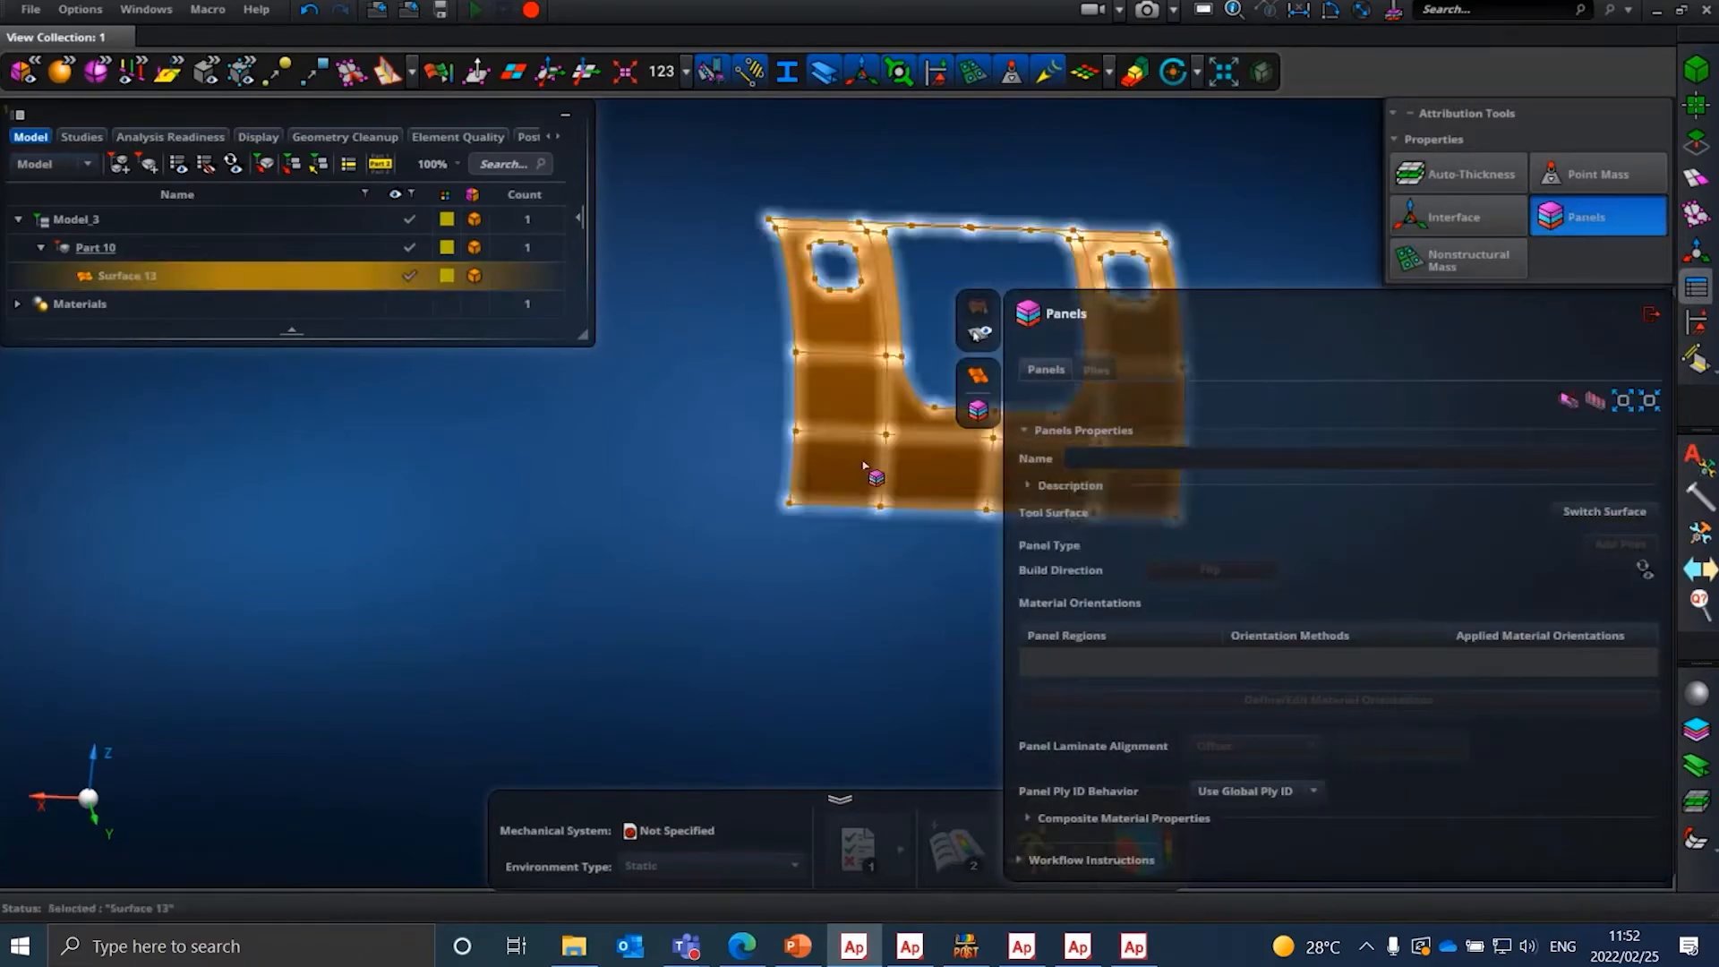
middle_click(647, 459)
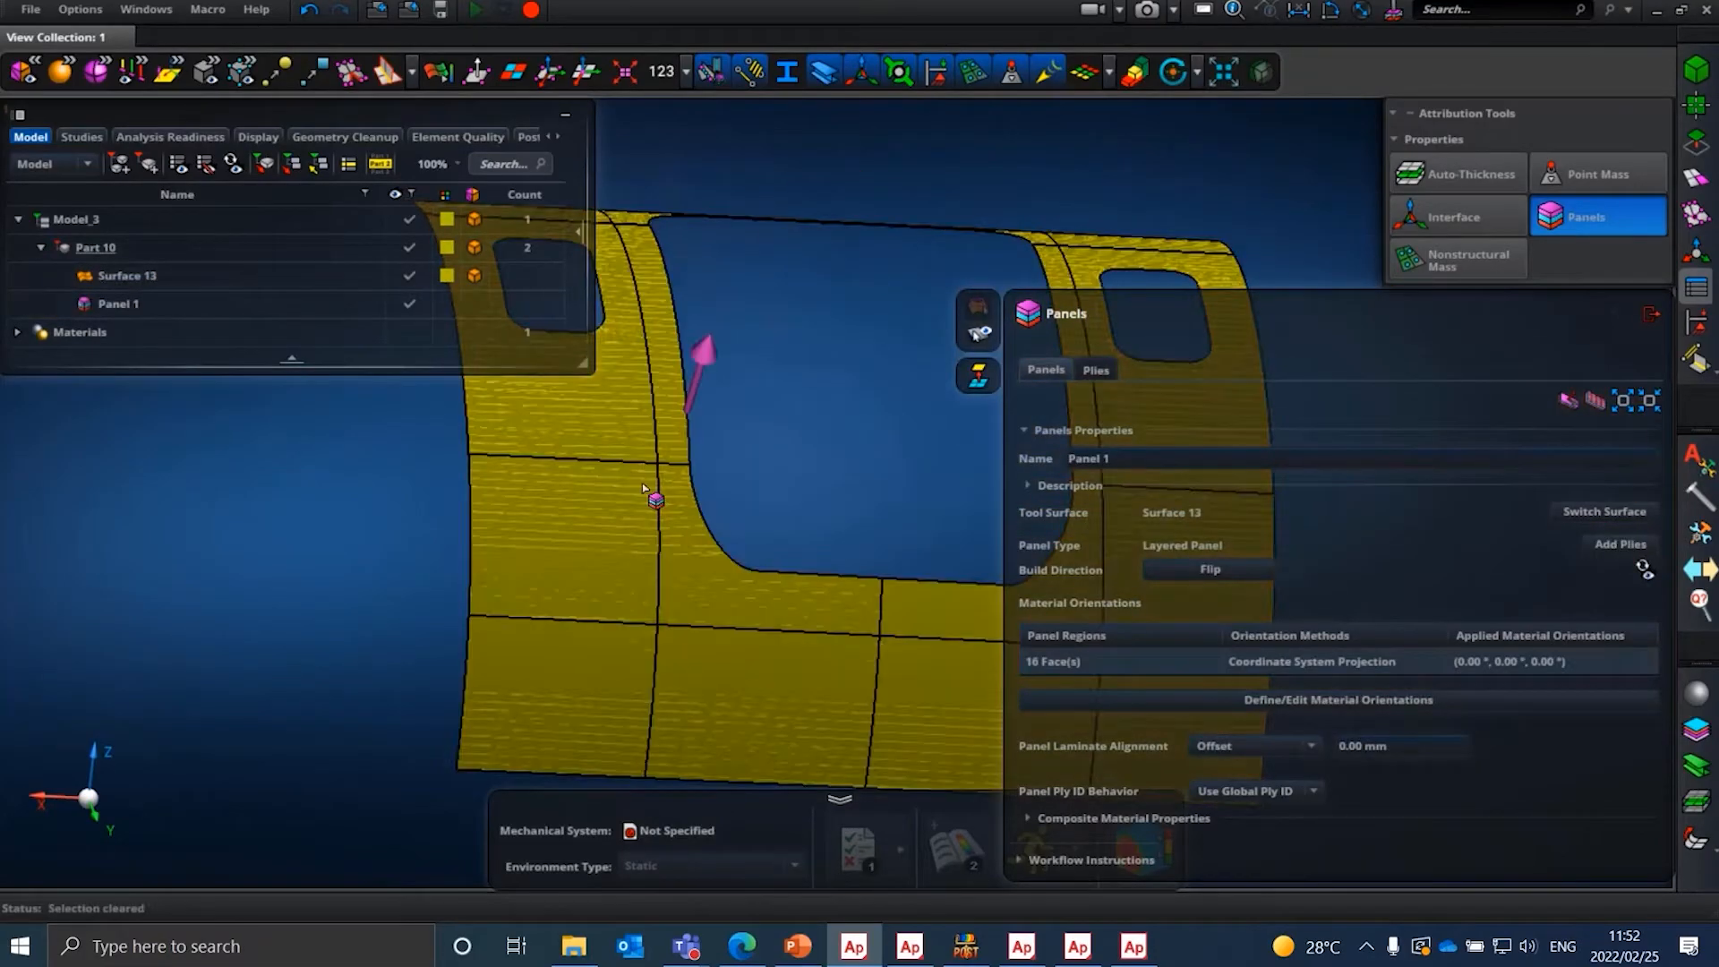
click(1647, 319)
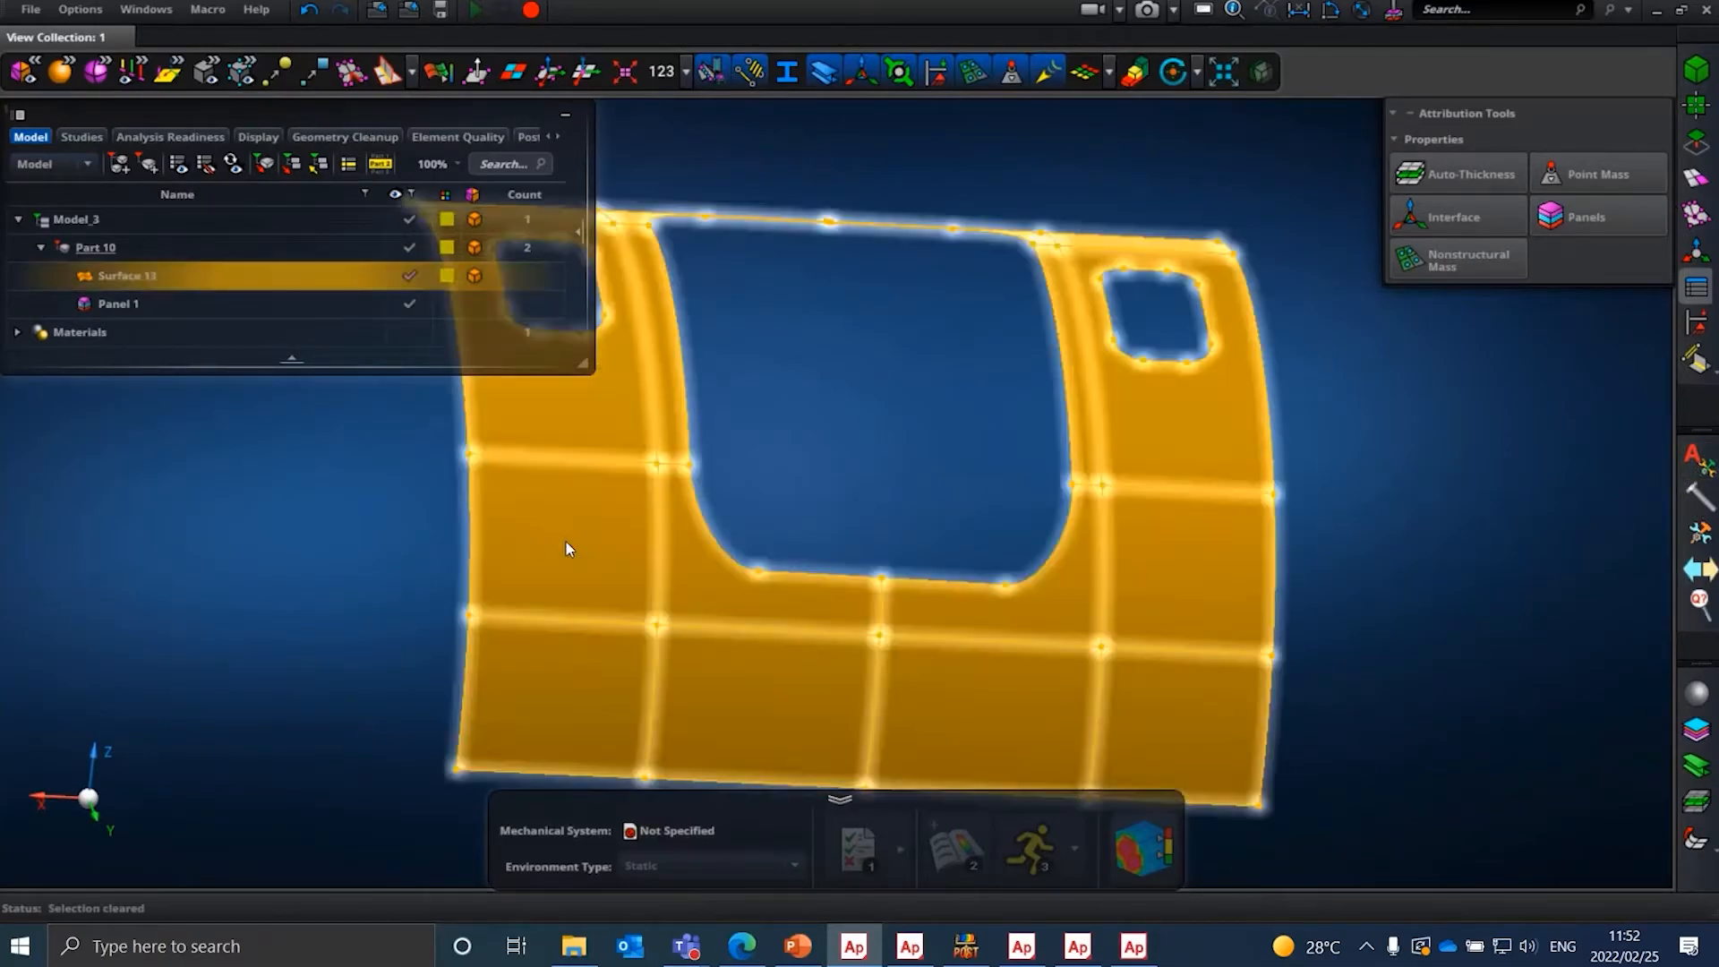
- Apply Add Ply Stack to Surface 13 with thickness 1.0, ply angles 0/45/90/-45 and material Al
click(1697, 456)
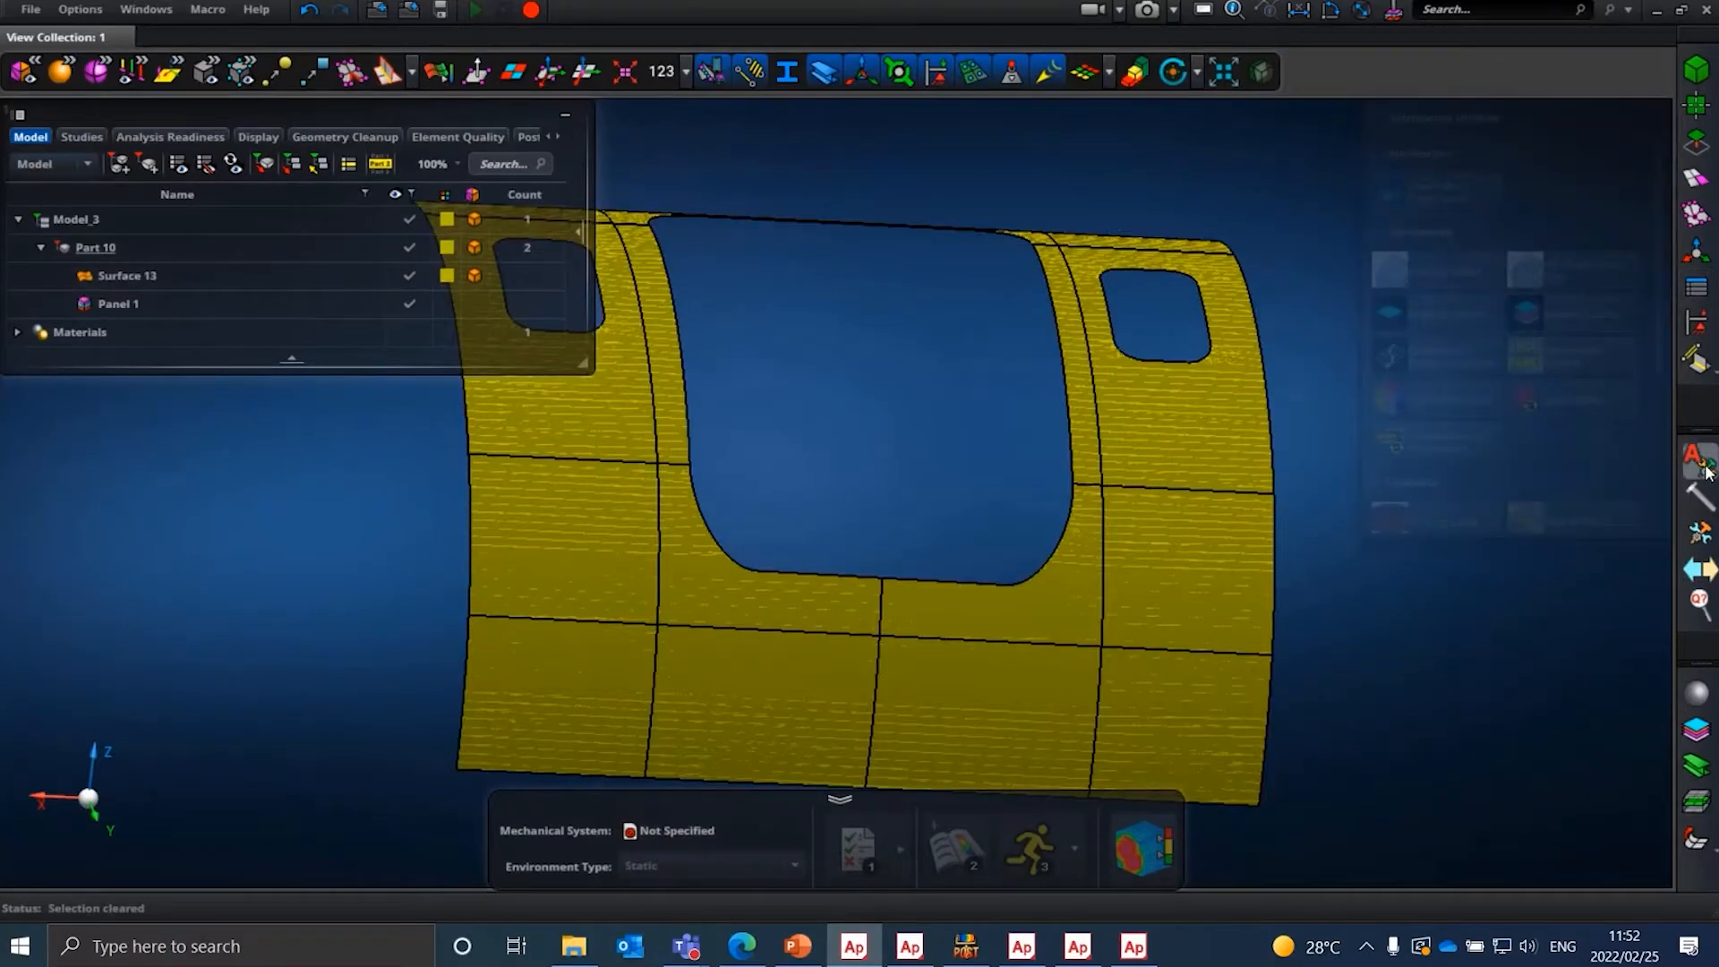
click(1463, 278)
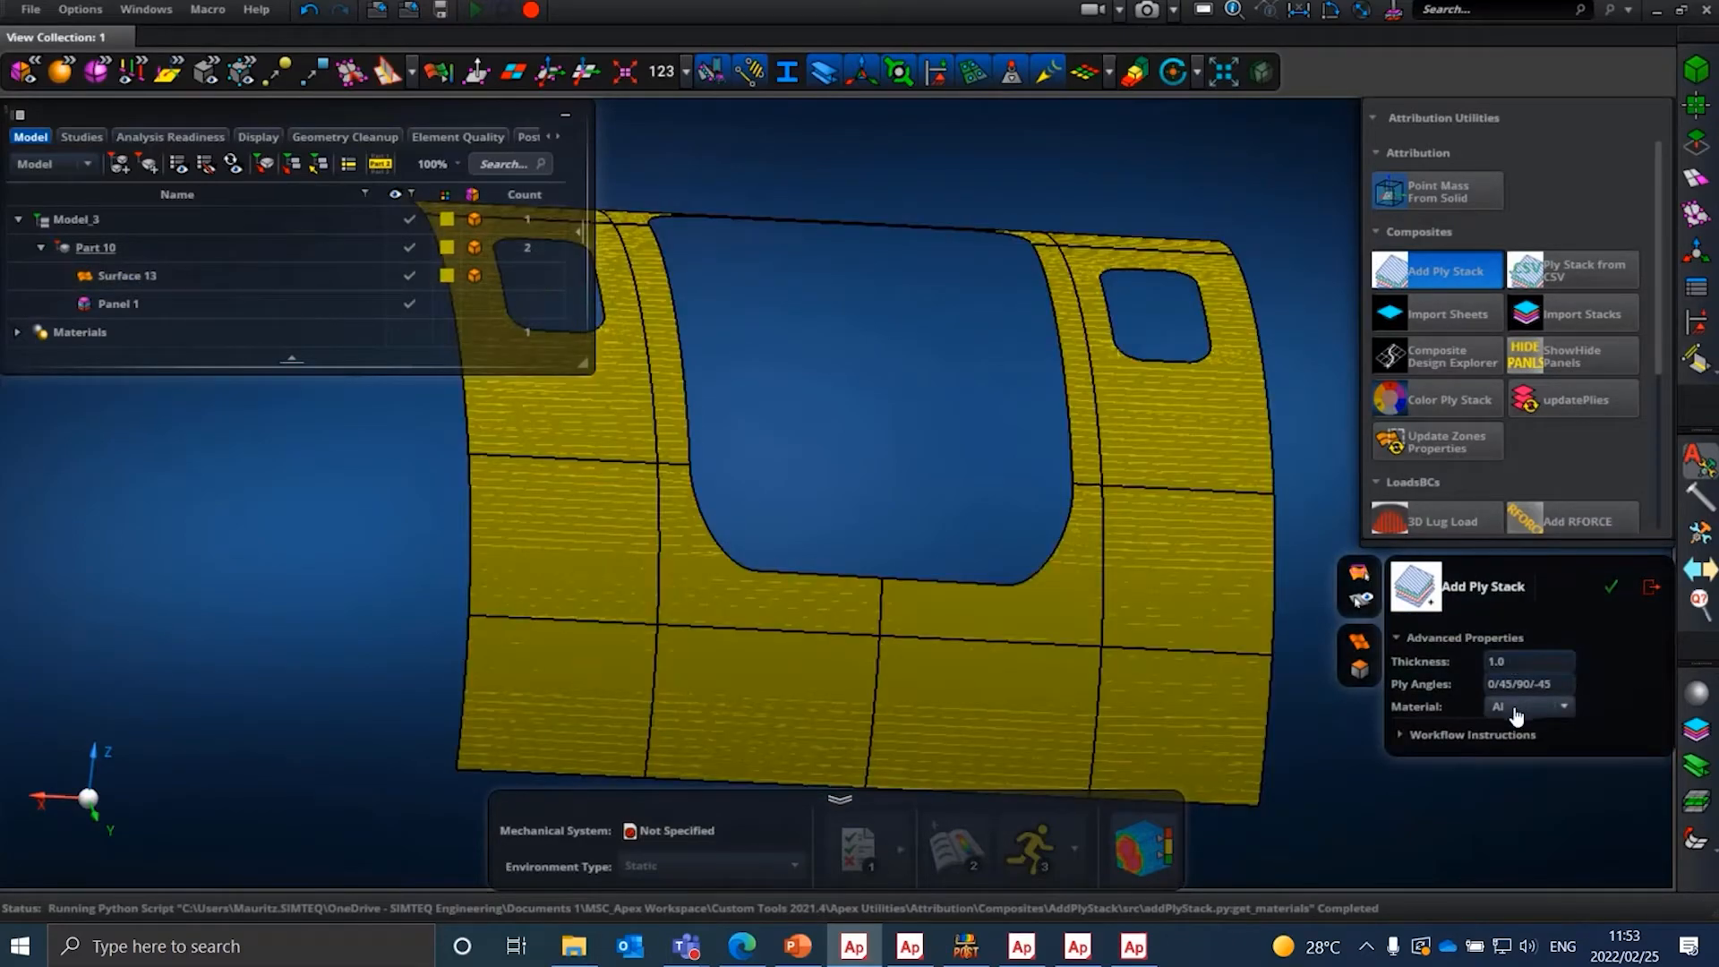
click(1152, 610)
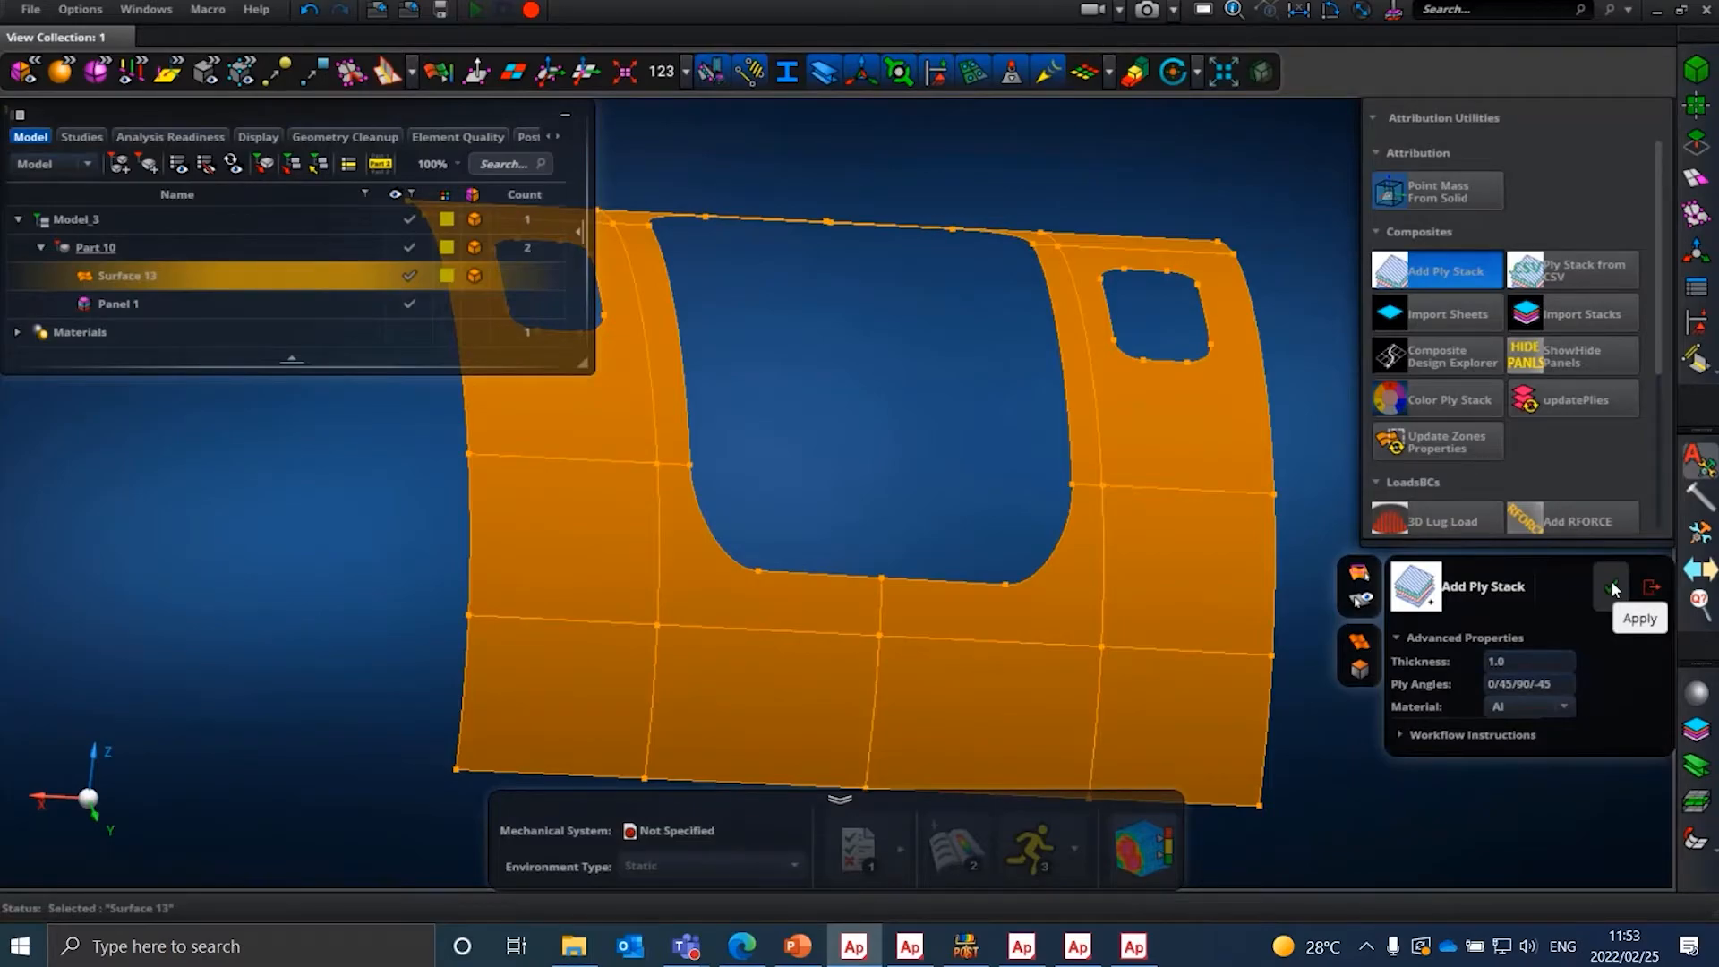
click(1612, 588)
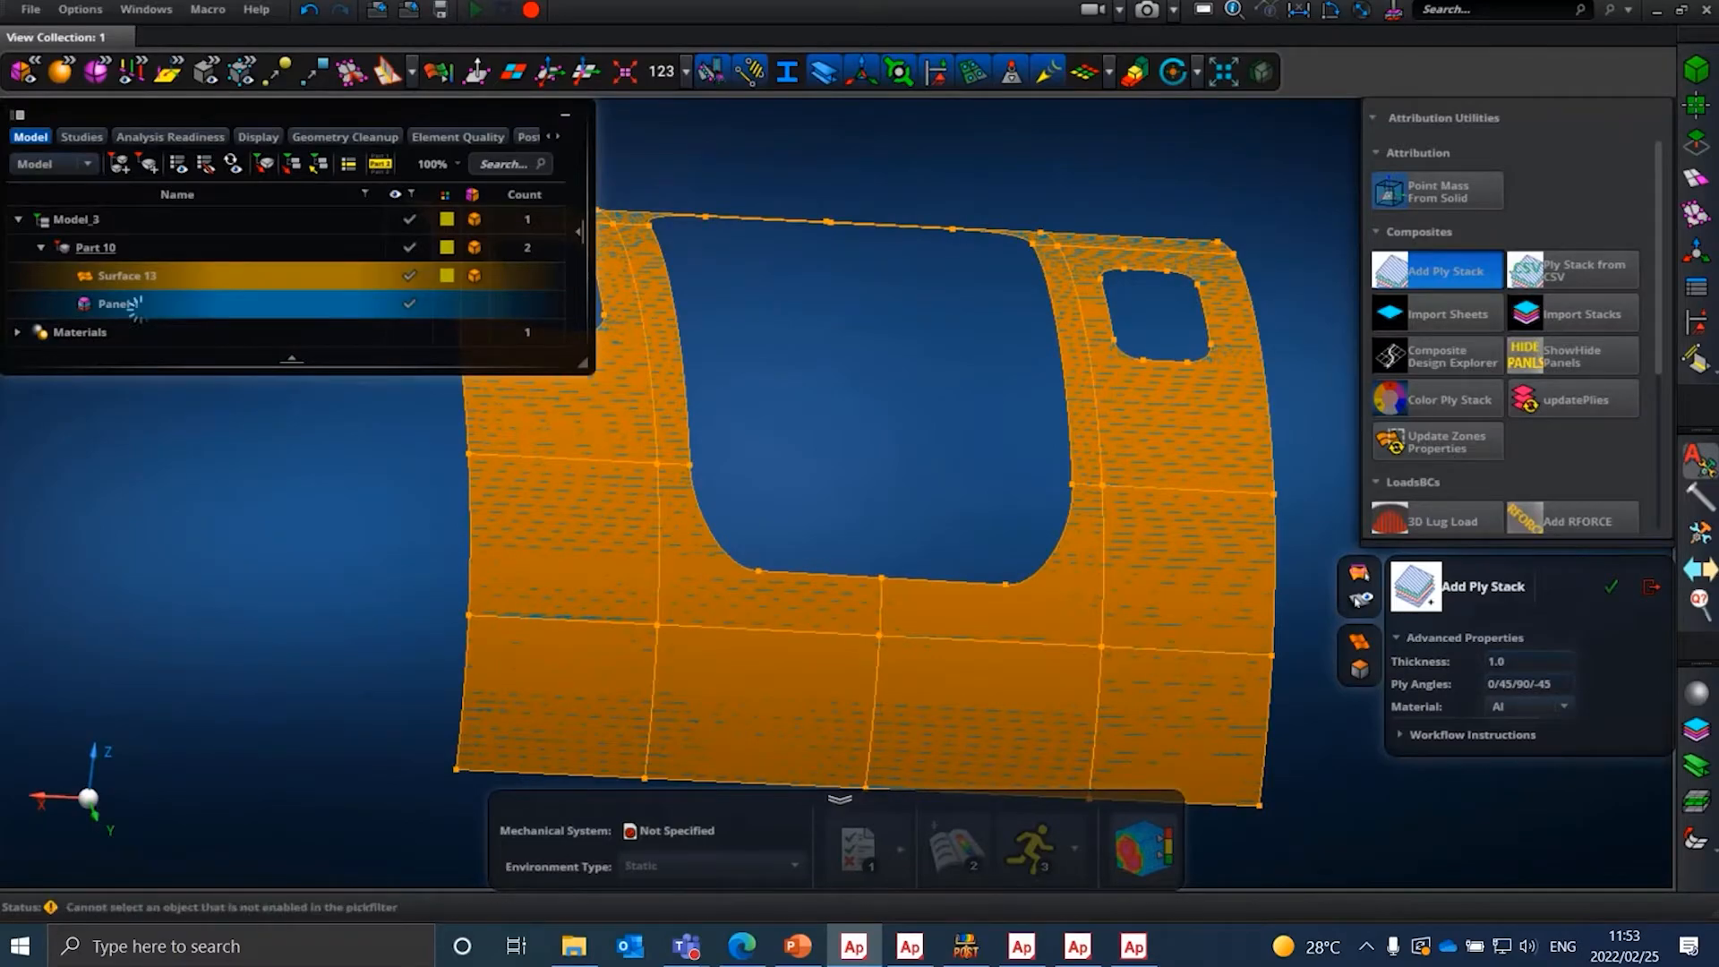
- Open Panel 1 and inspect the materials, thicknesses and angles in its ply list
double_click(139, 308)
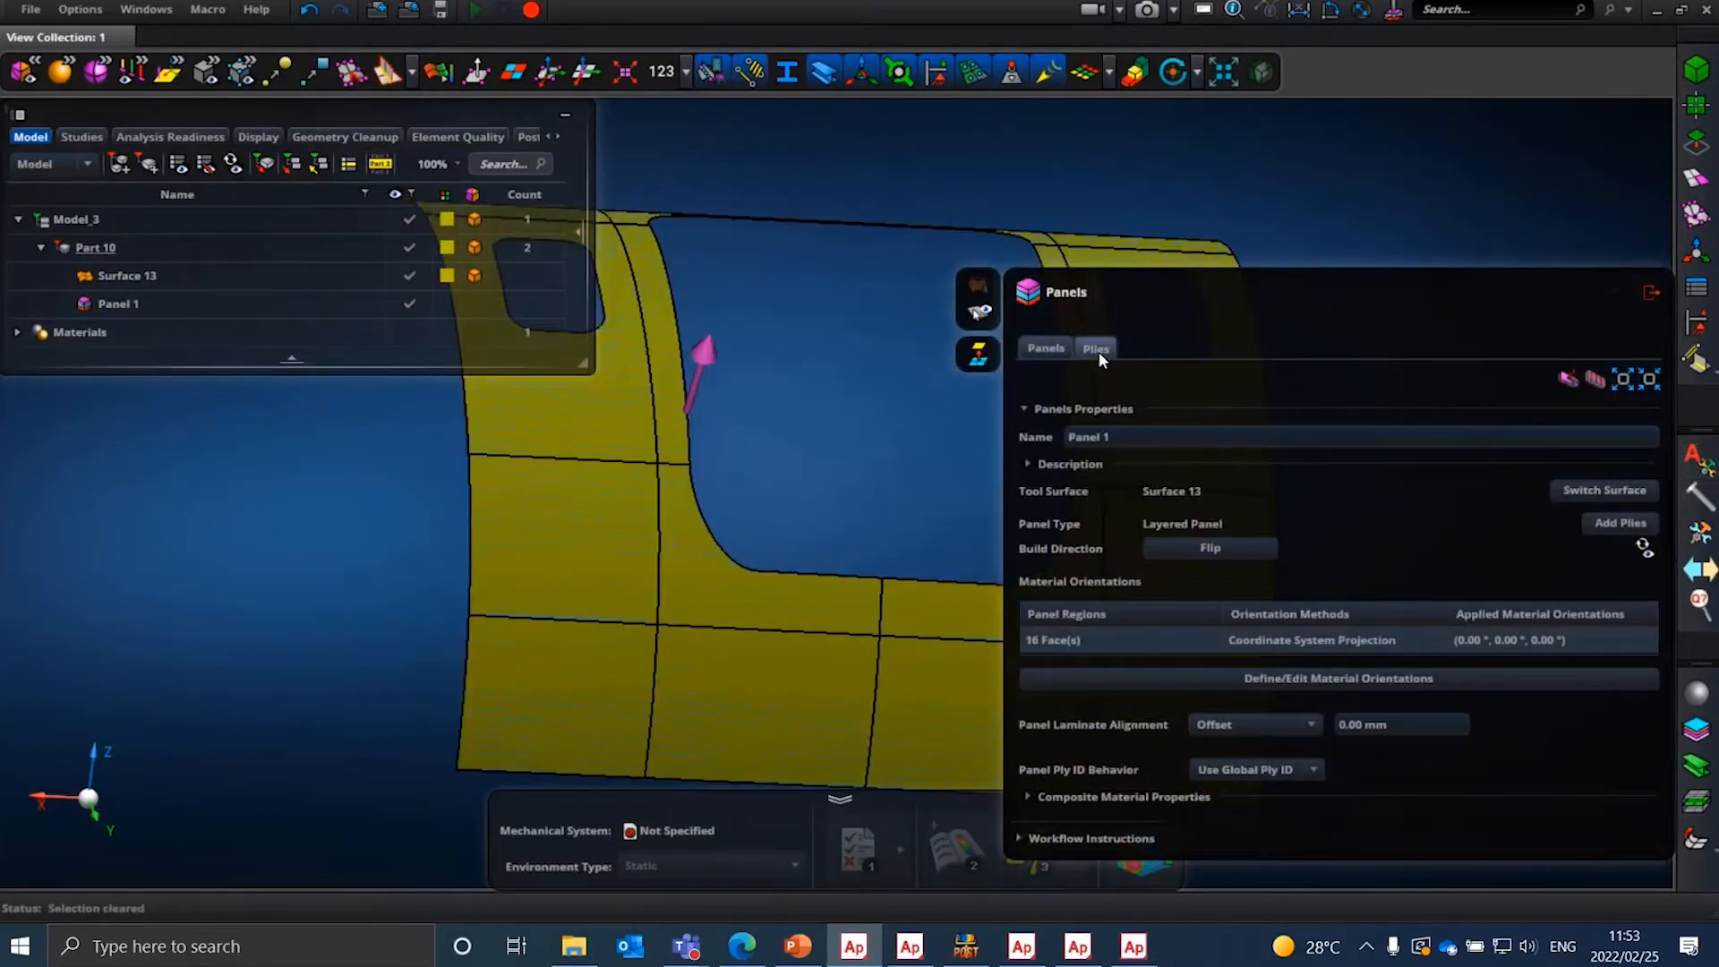
click(1088, 347)
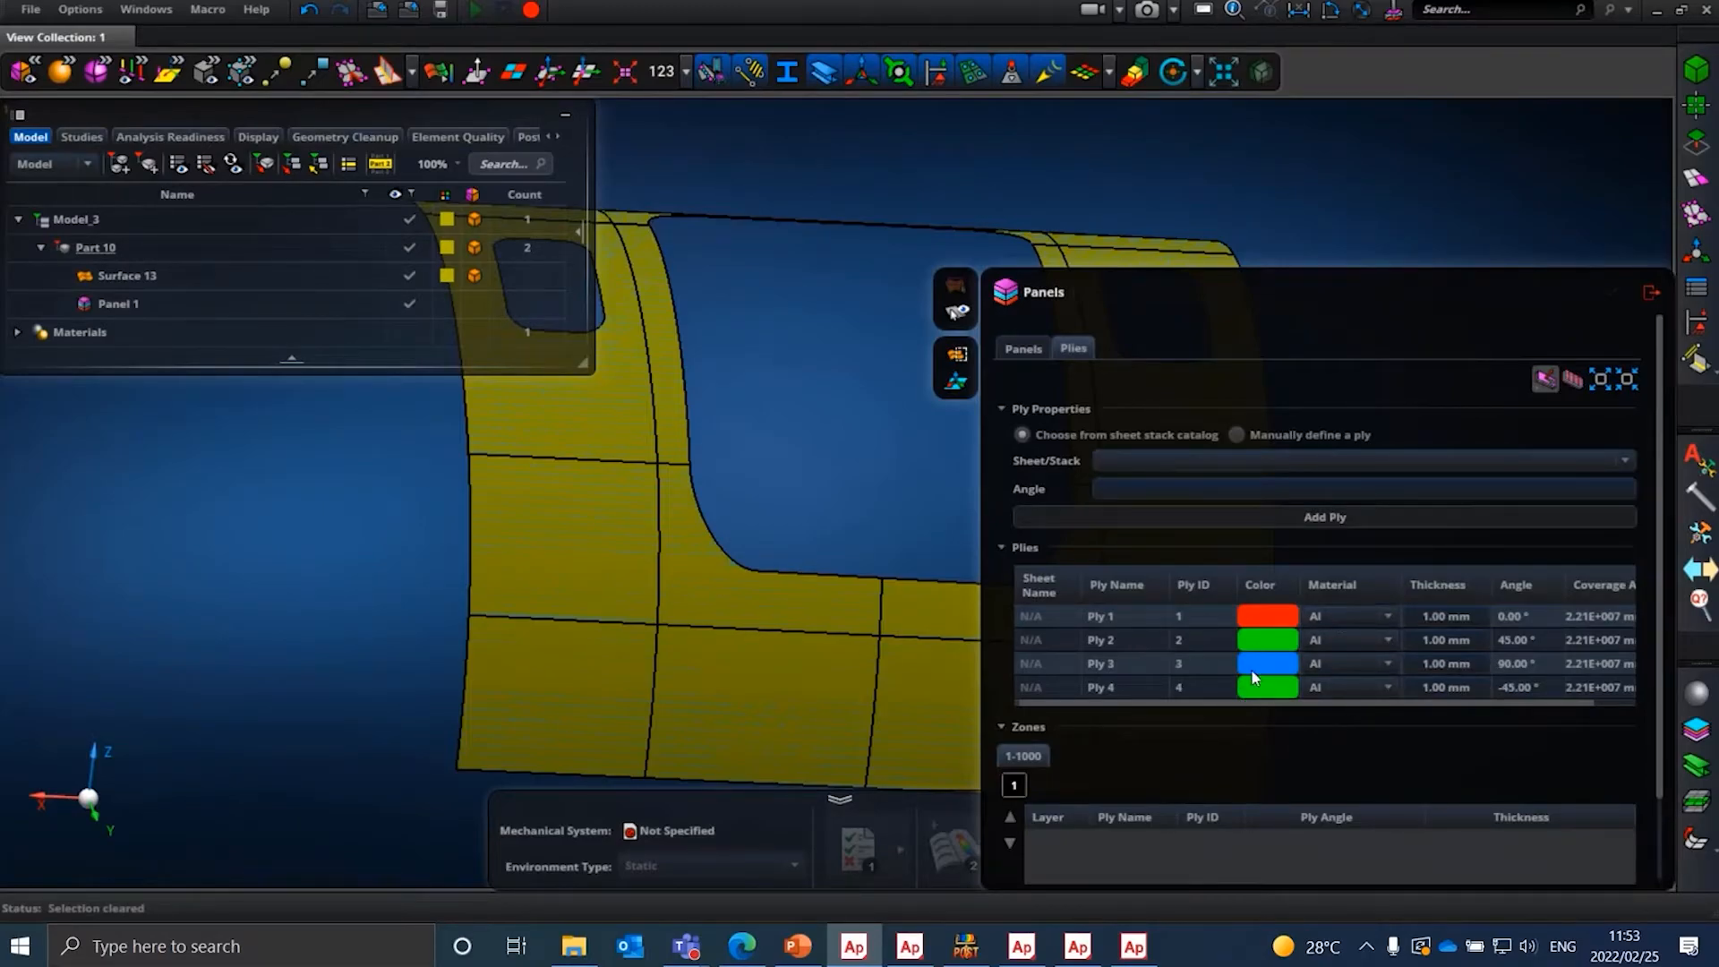
click(1652, 294)
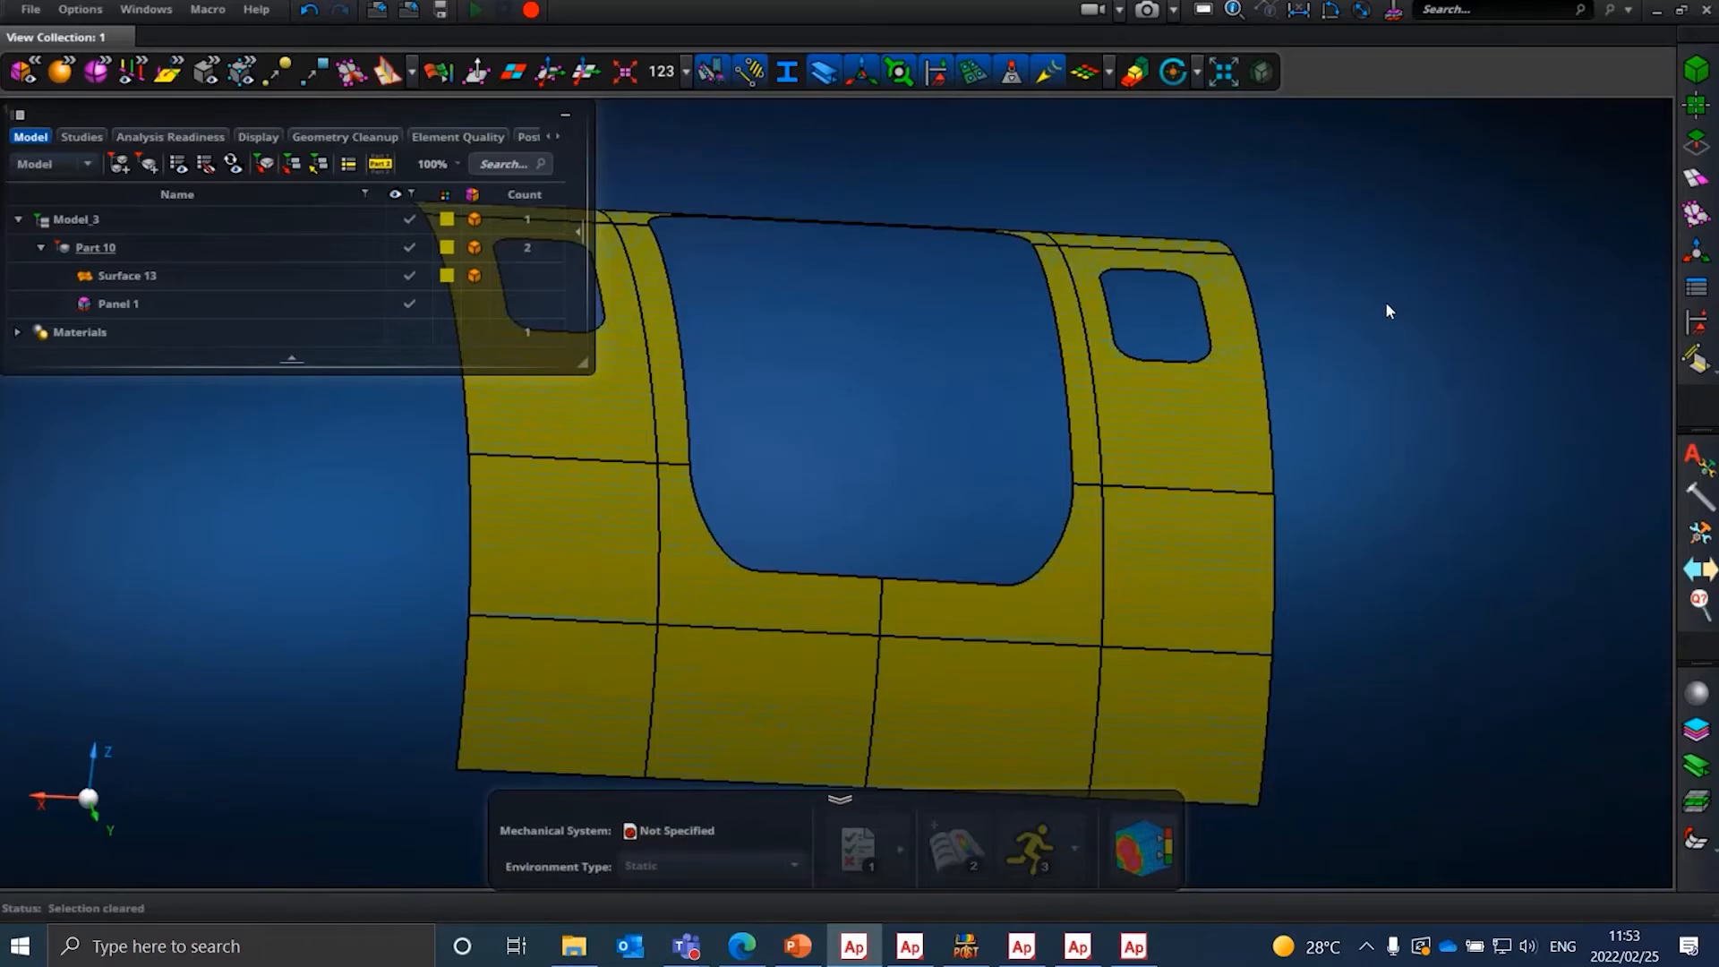
- Start Ply Stack from CSV in Attribution Utilities and examine its CSV stack setting
click(1698, 458)
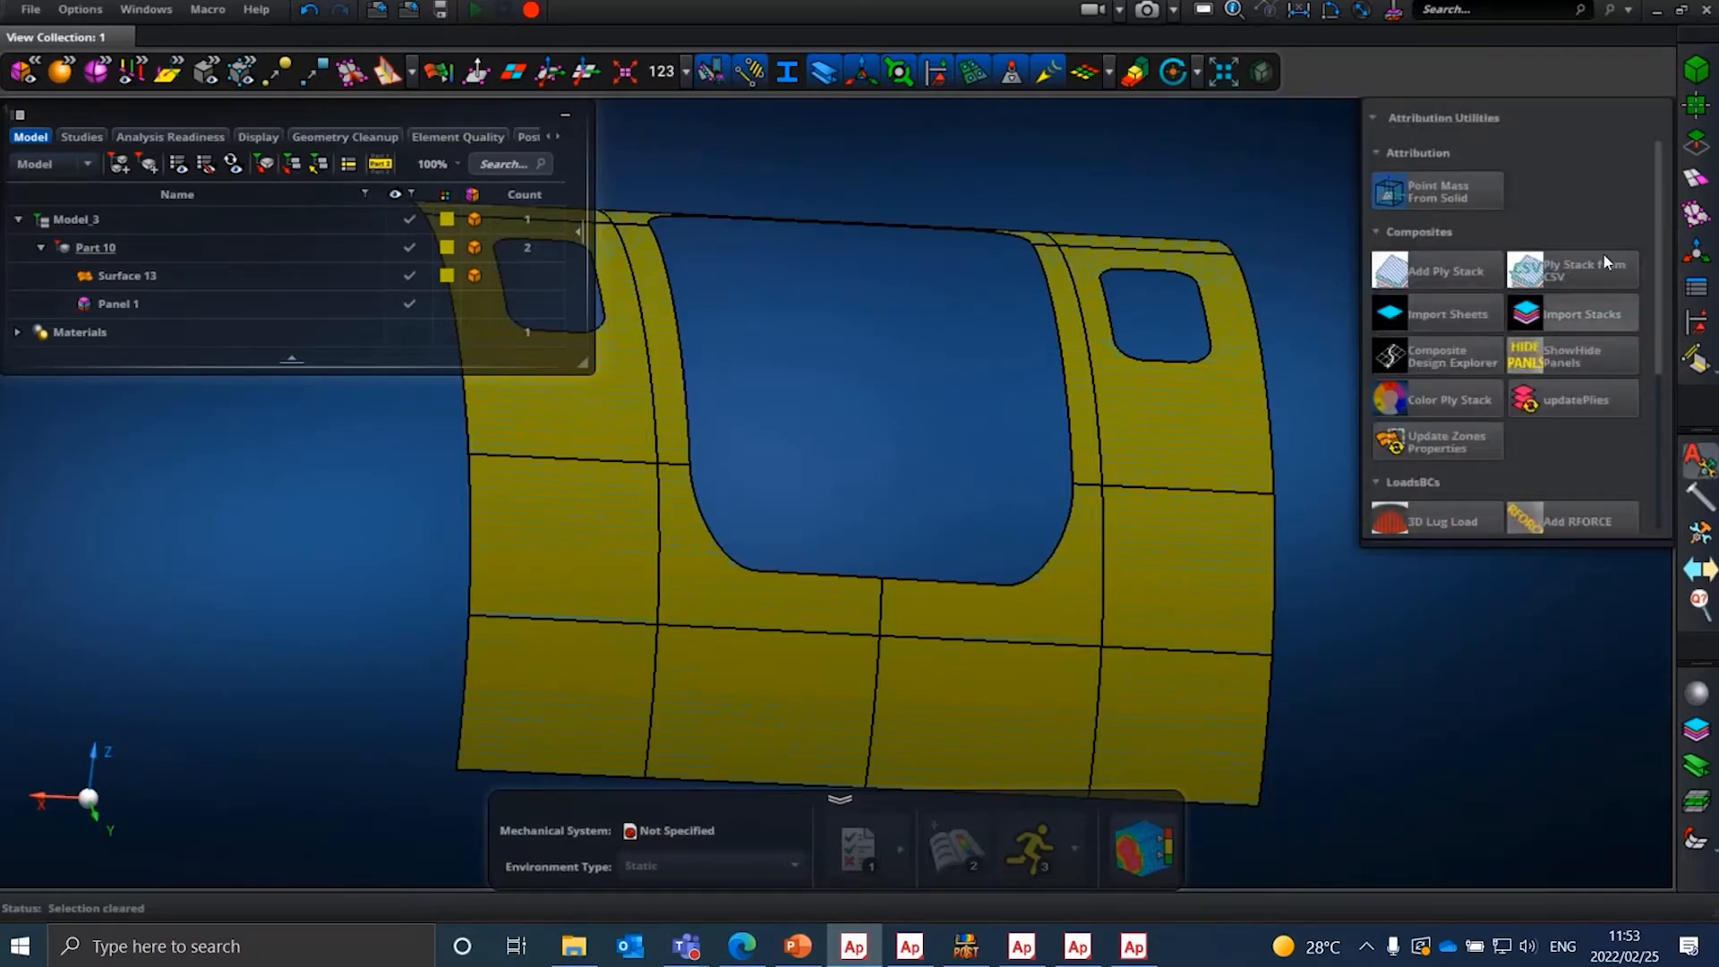
mouse_move(1576, 277)
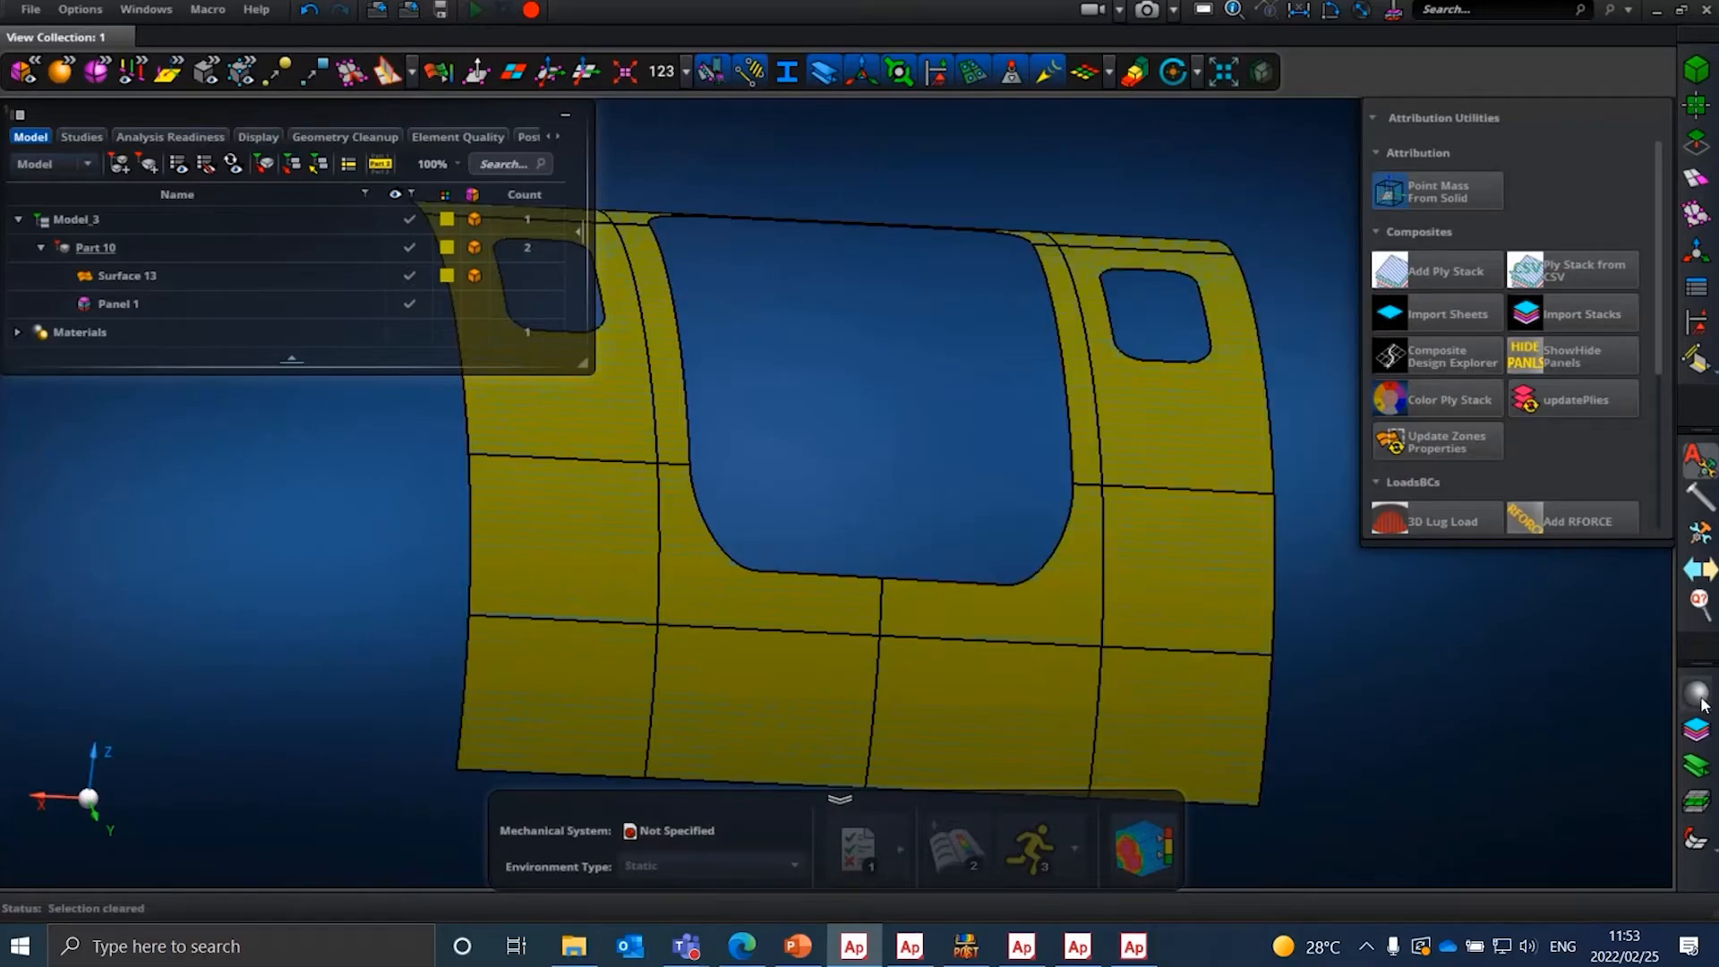
click(1587, 267)
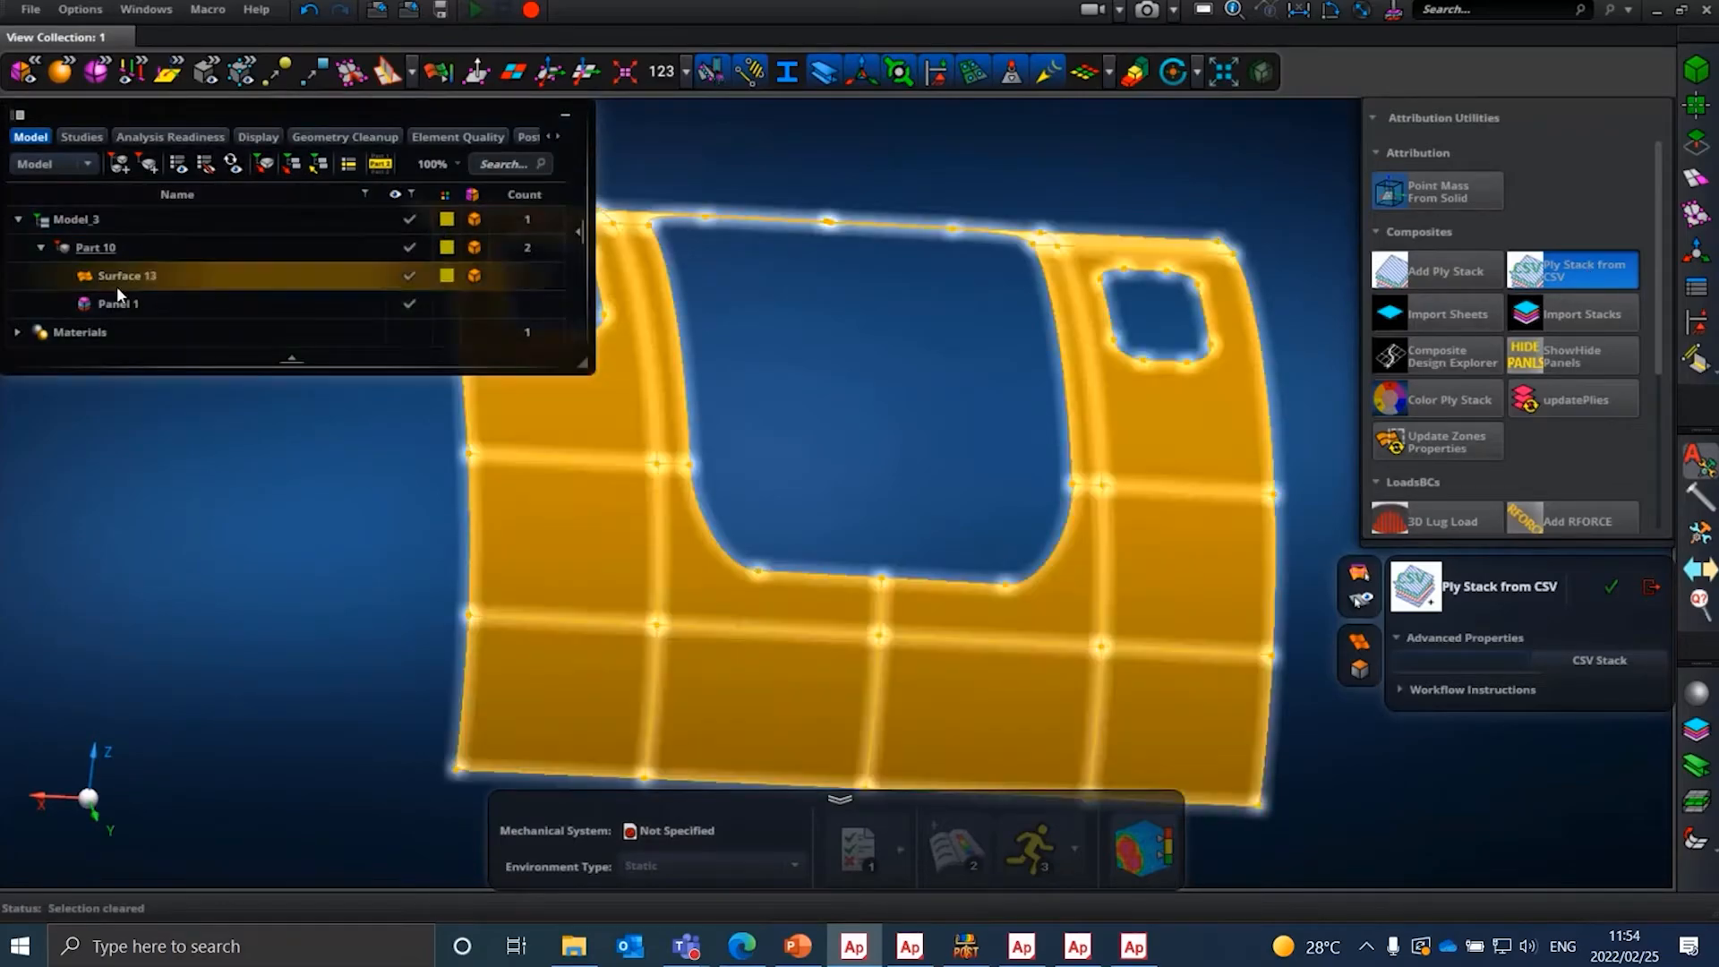
- Delete Panel 1 from Part 10
click(112, 305)
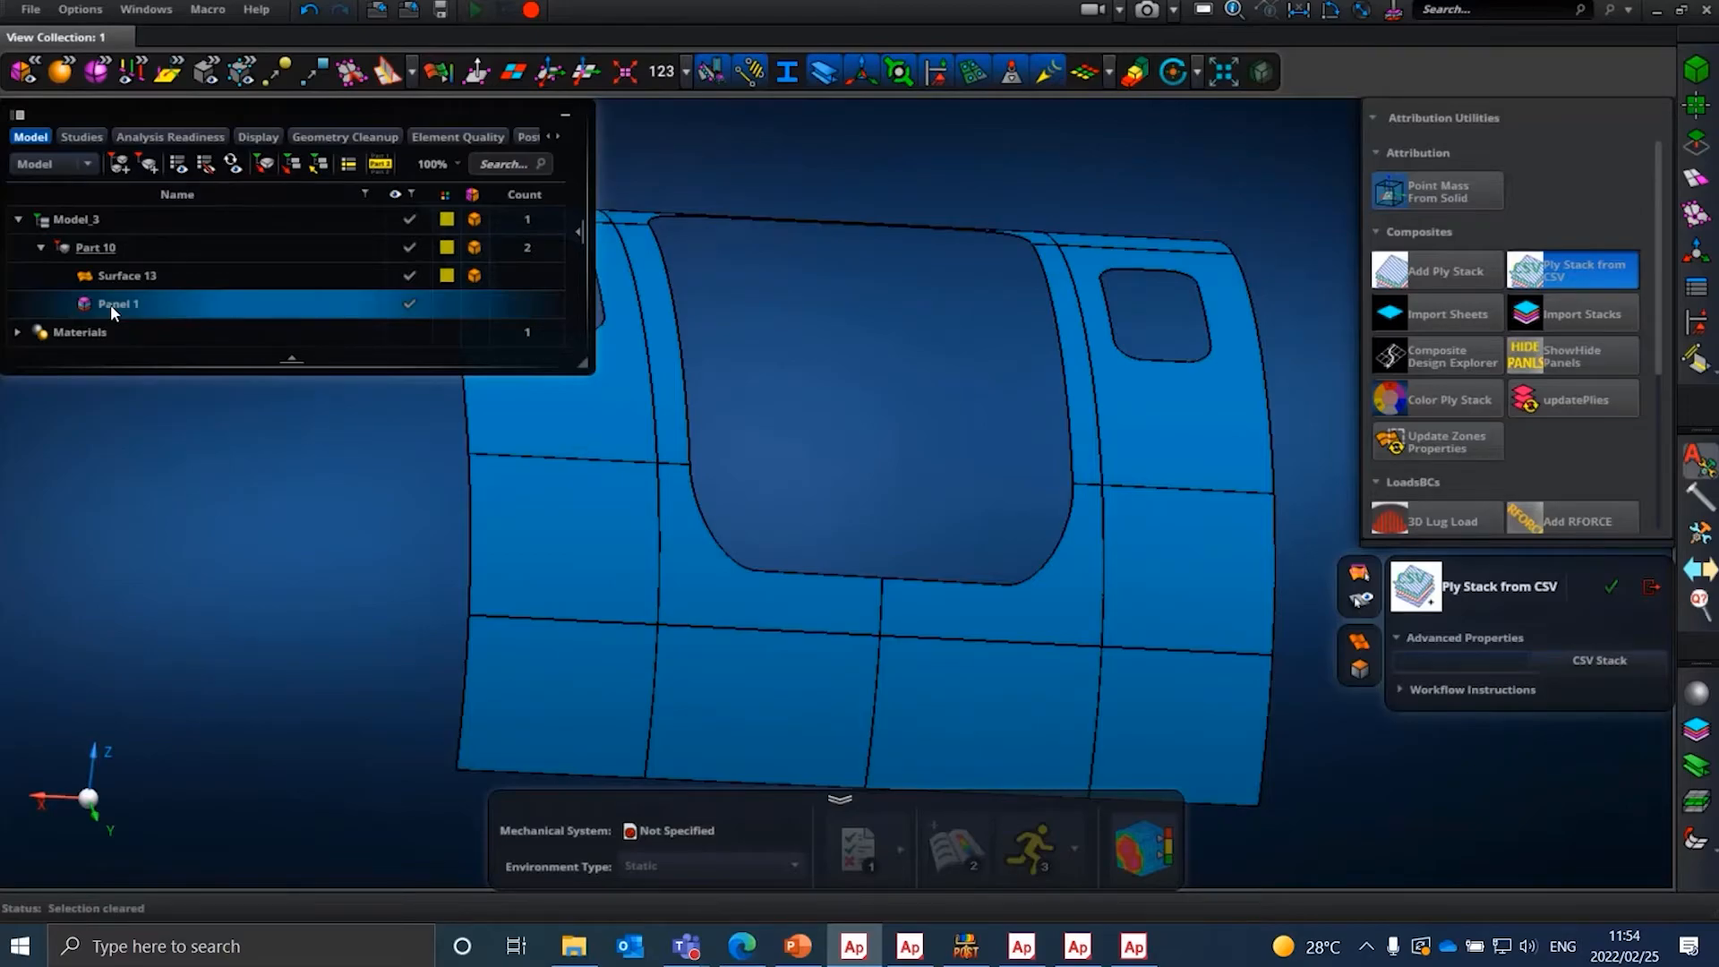
right_click(110, 305)
click(202, 335)
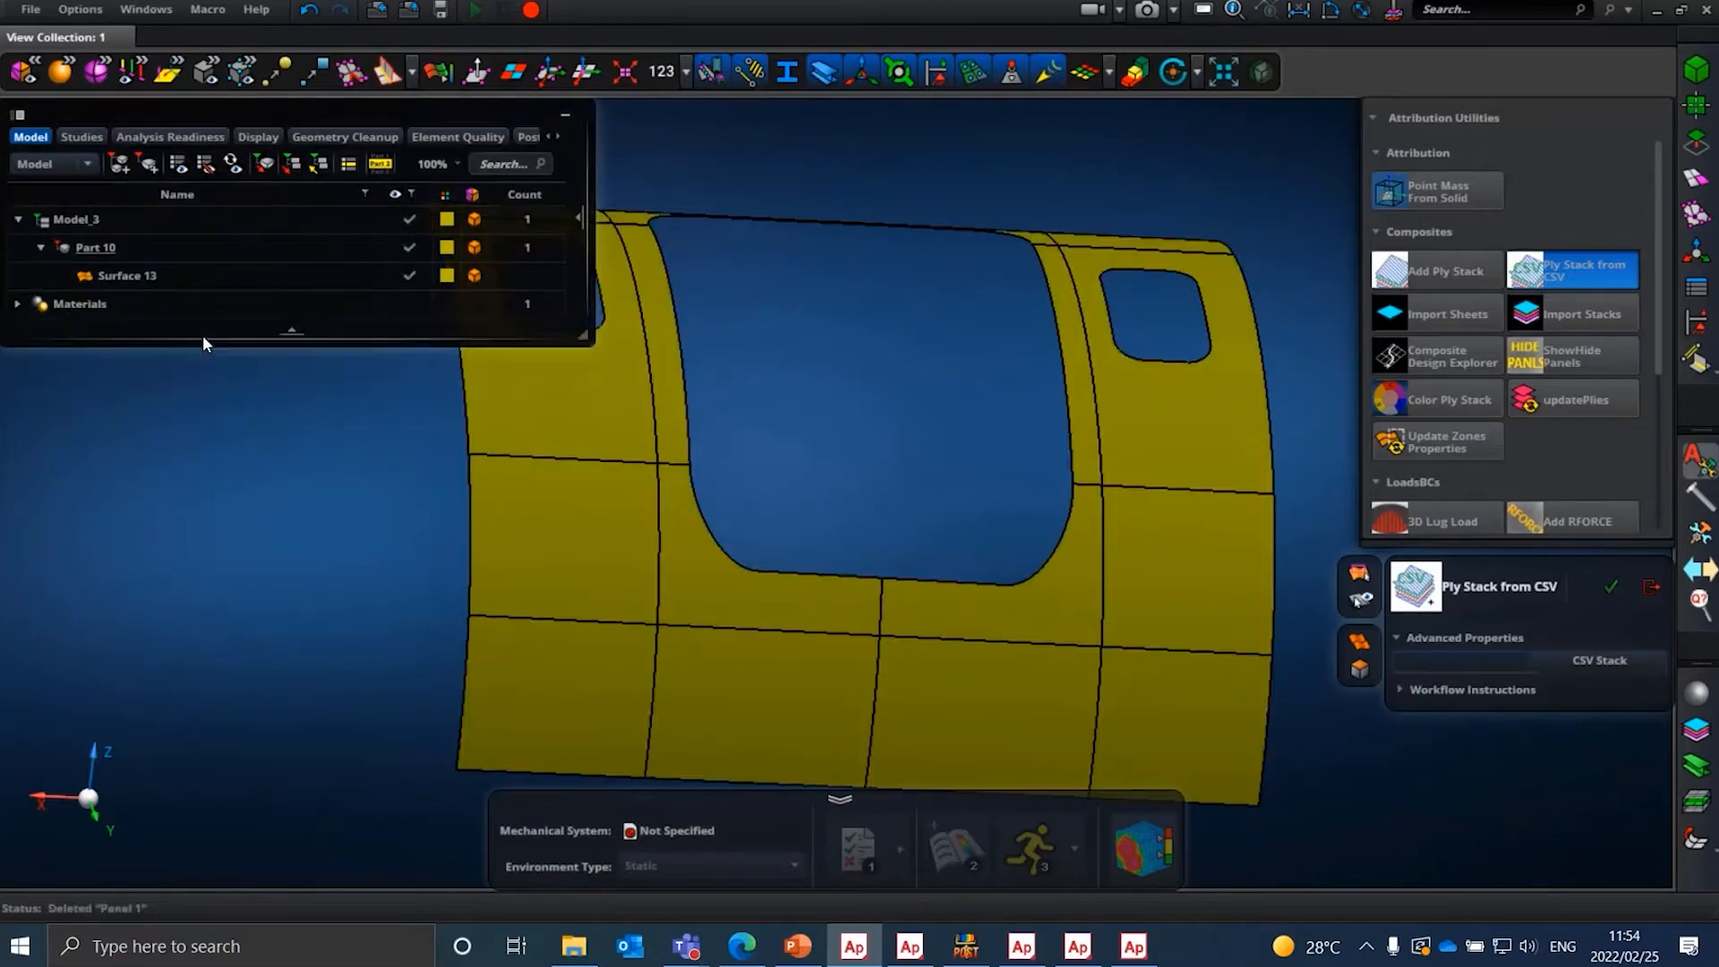
click(1695, 252)
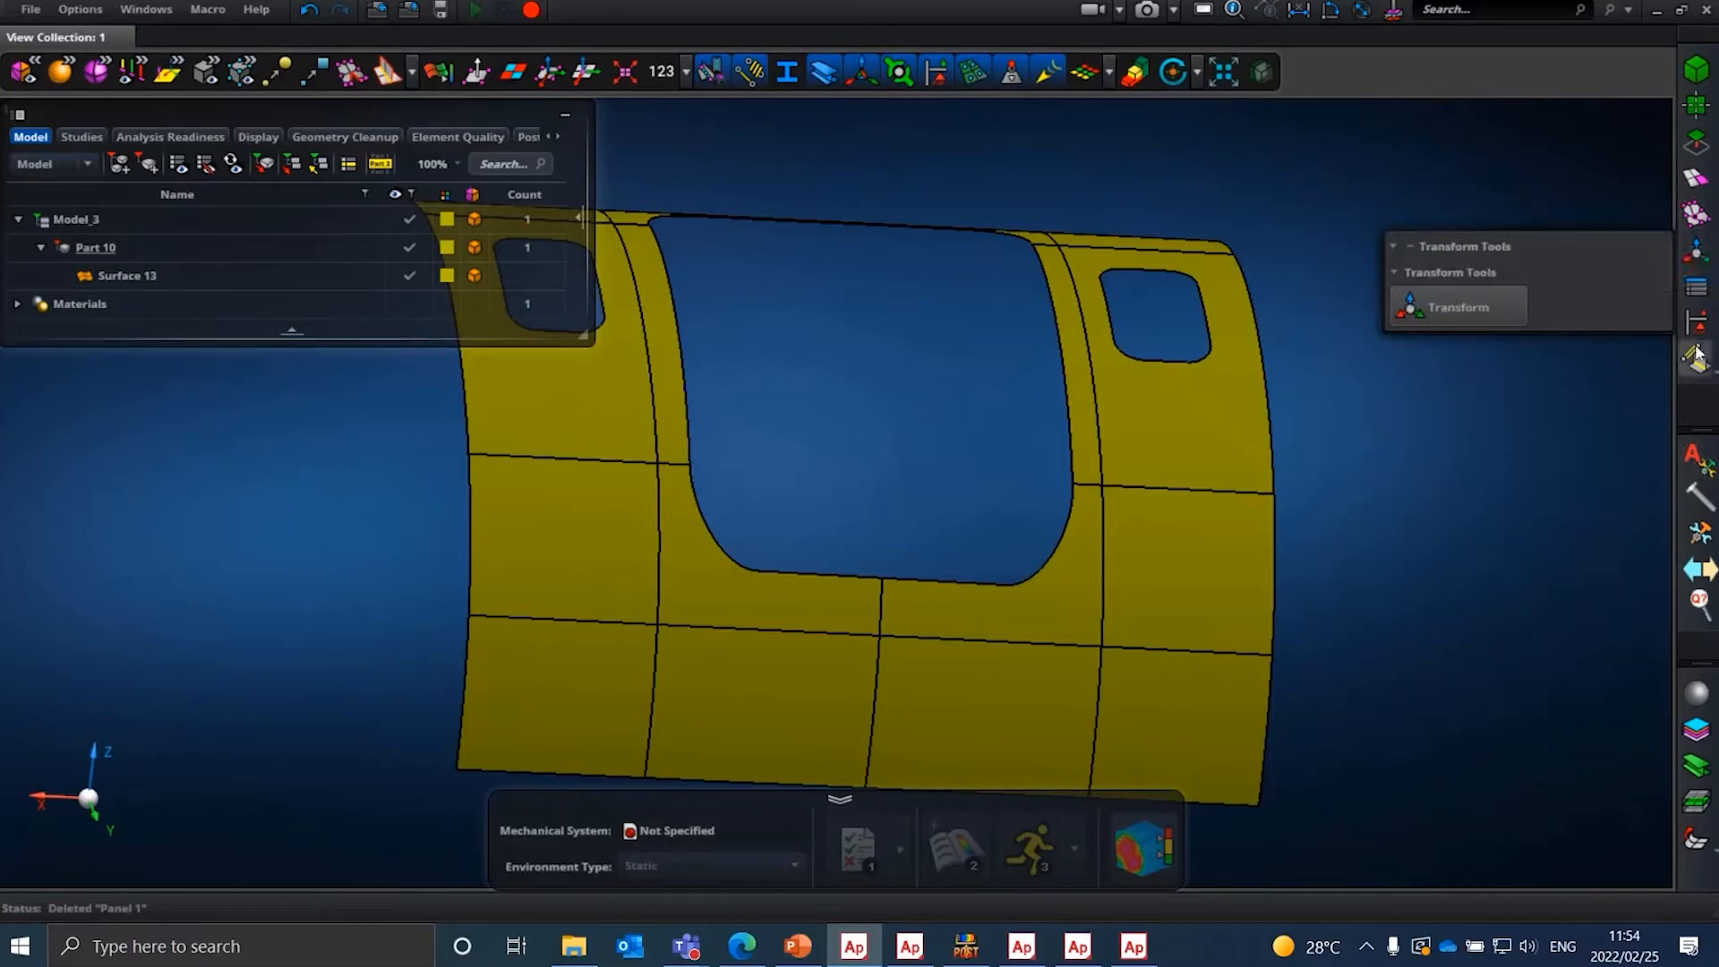
- Create a layered composite panel on Surface 13 with the Panels tool
click(1702, 315)
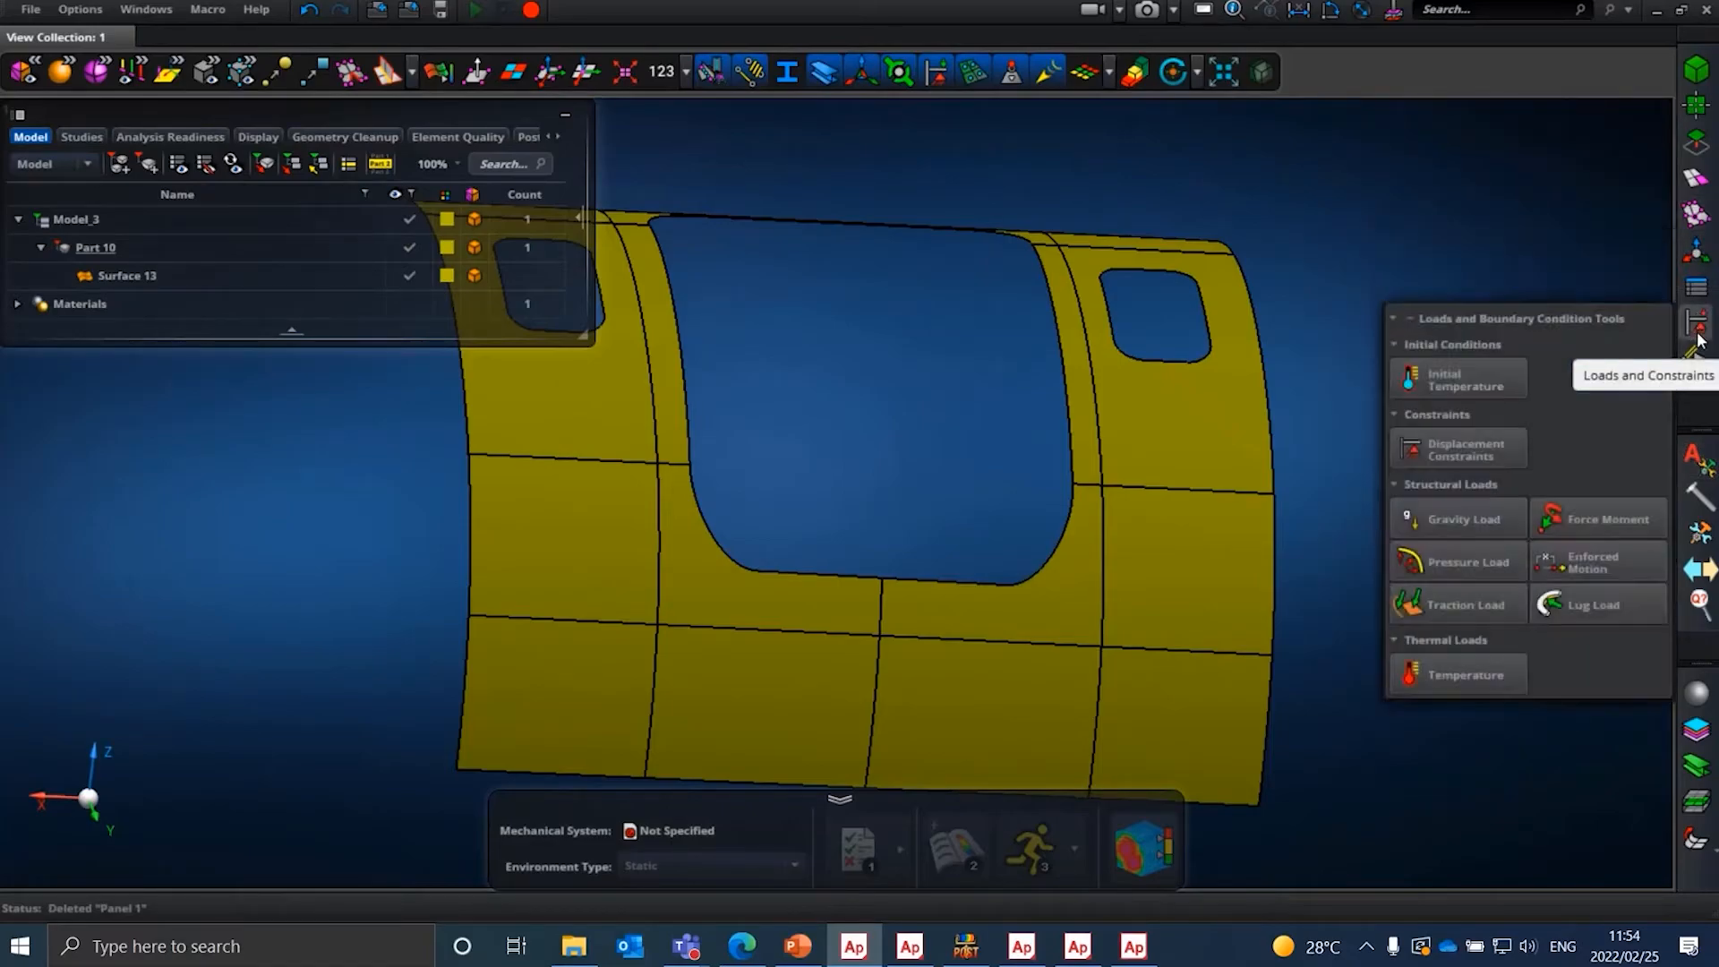
click(1697, 287)
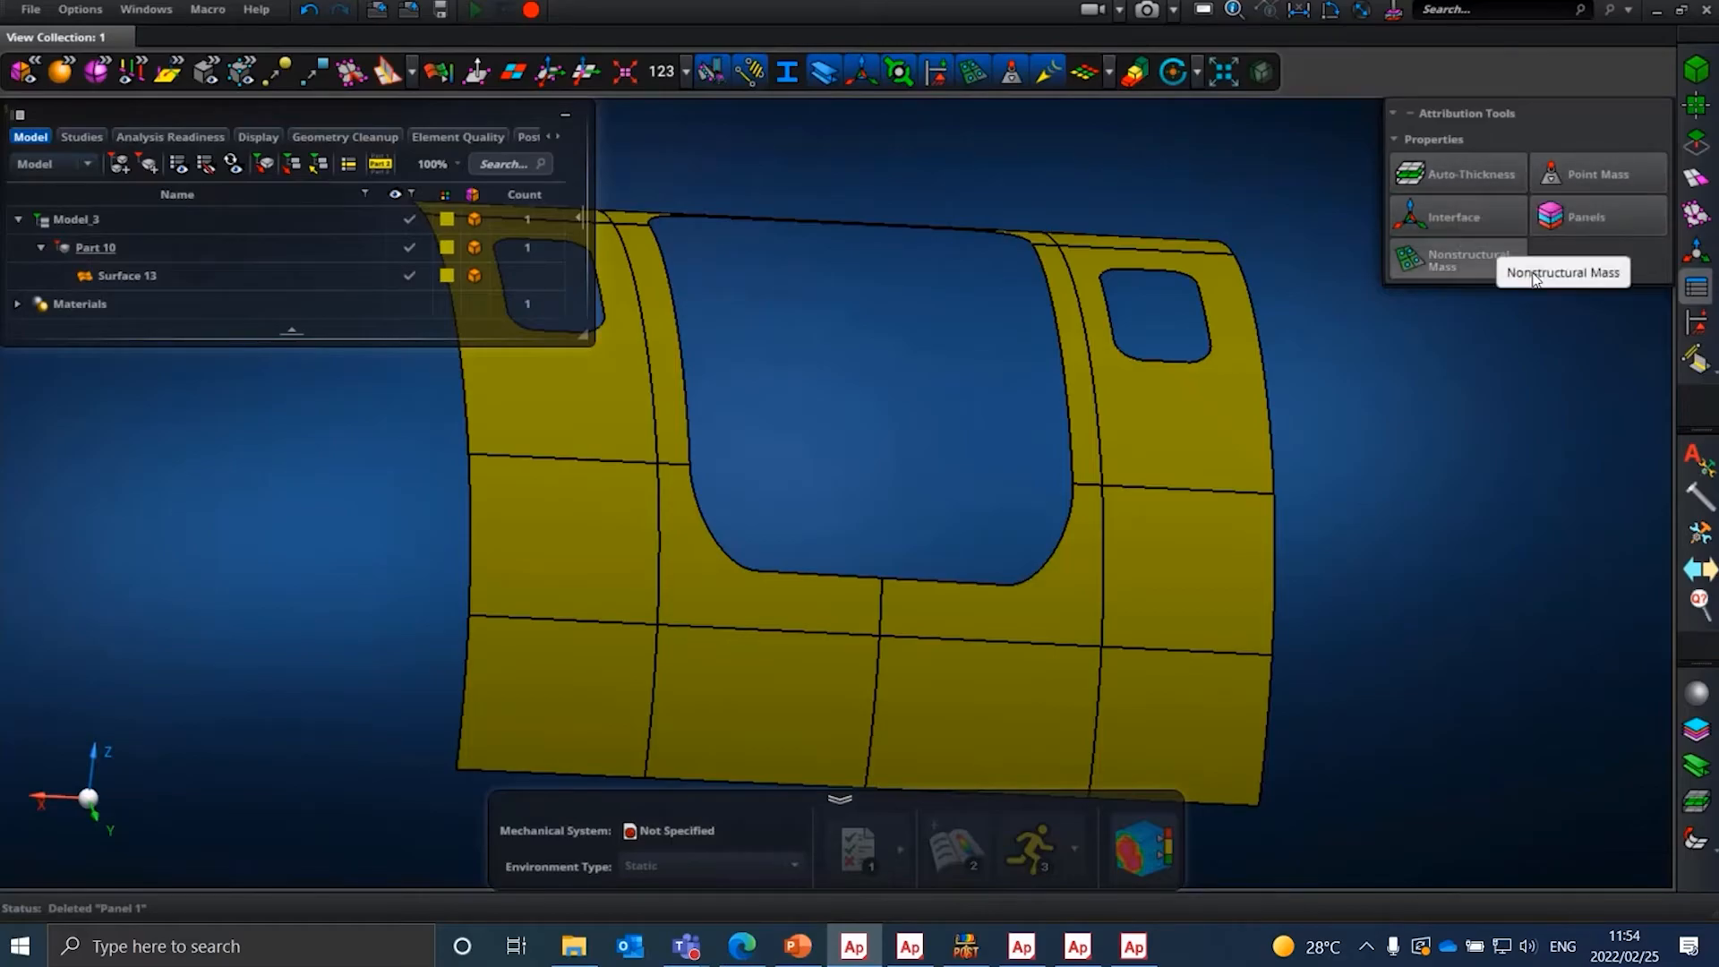
click(1594, 224)
click(654, 625)
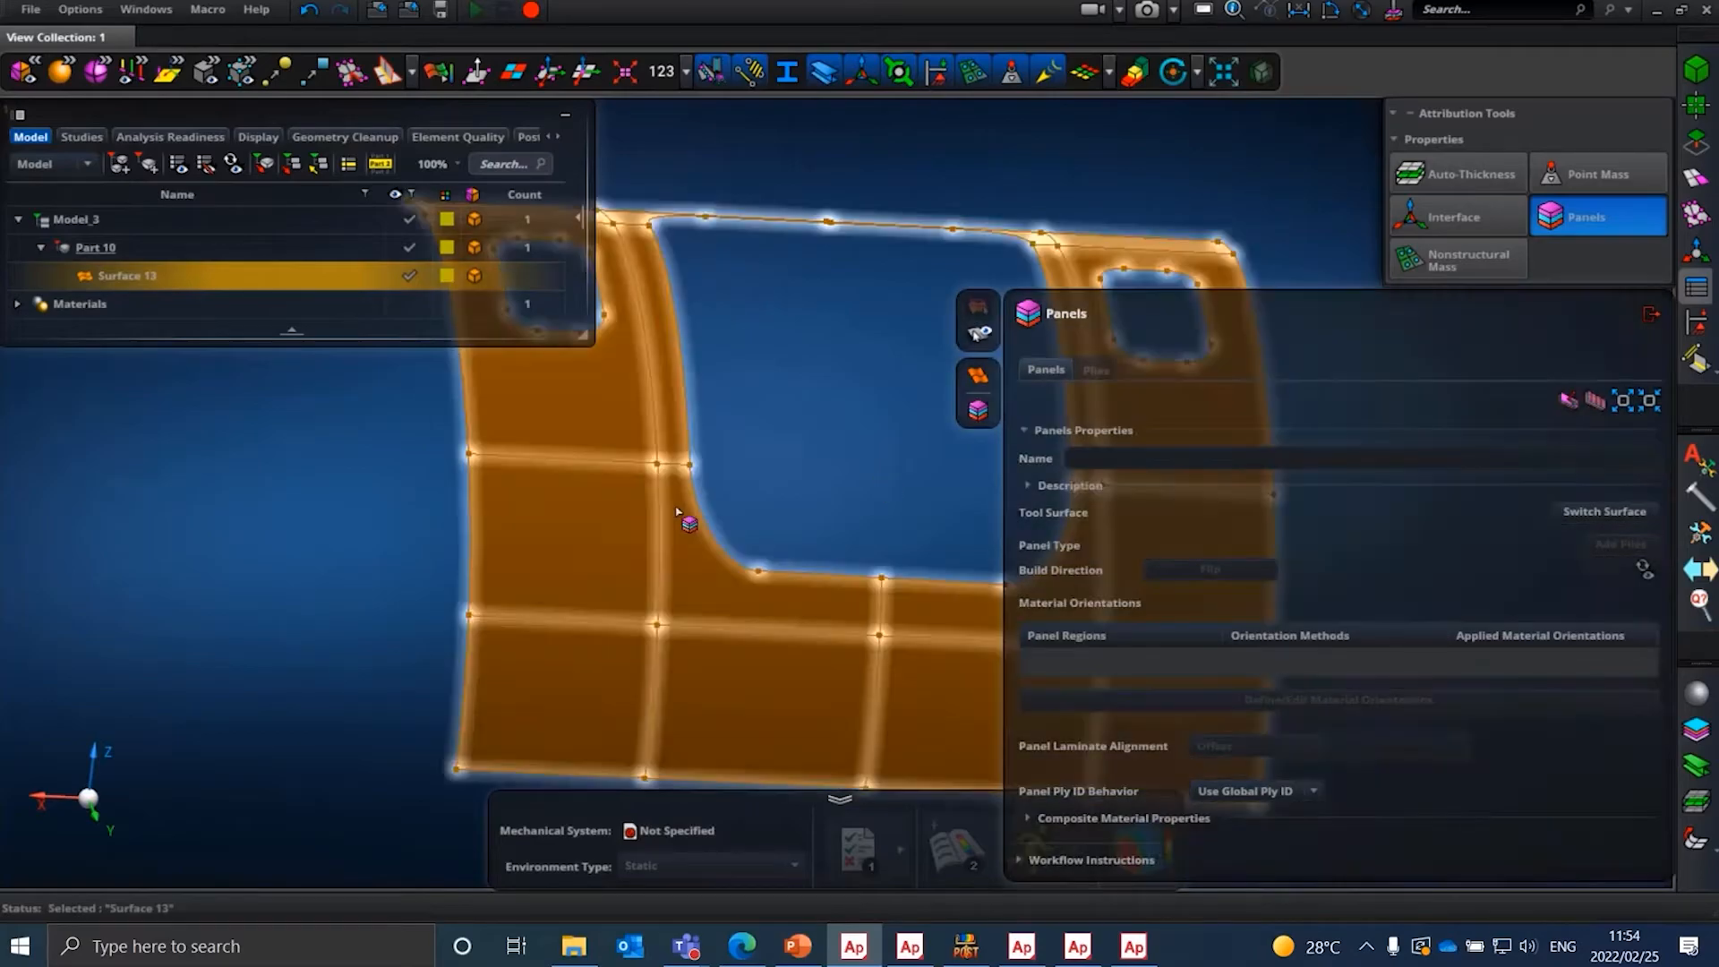
middle_click(207, 473)
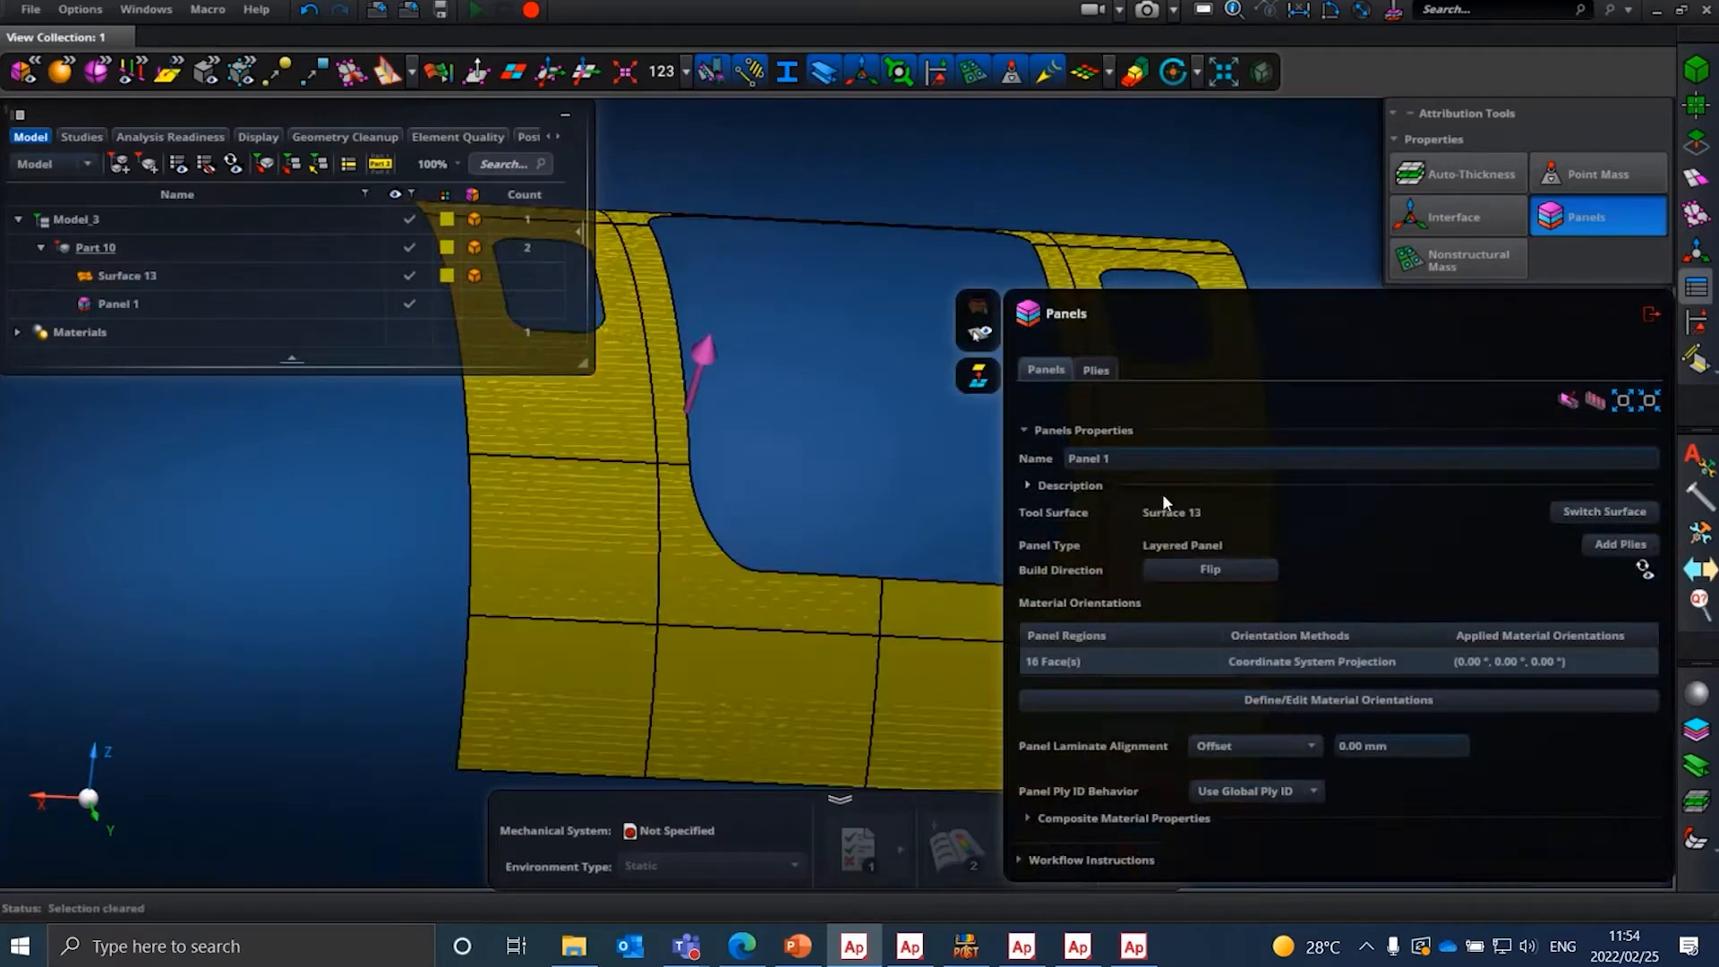
click(1652, 315)
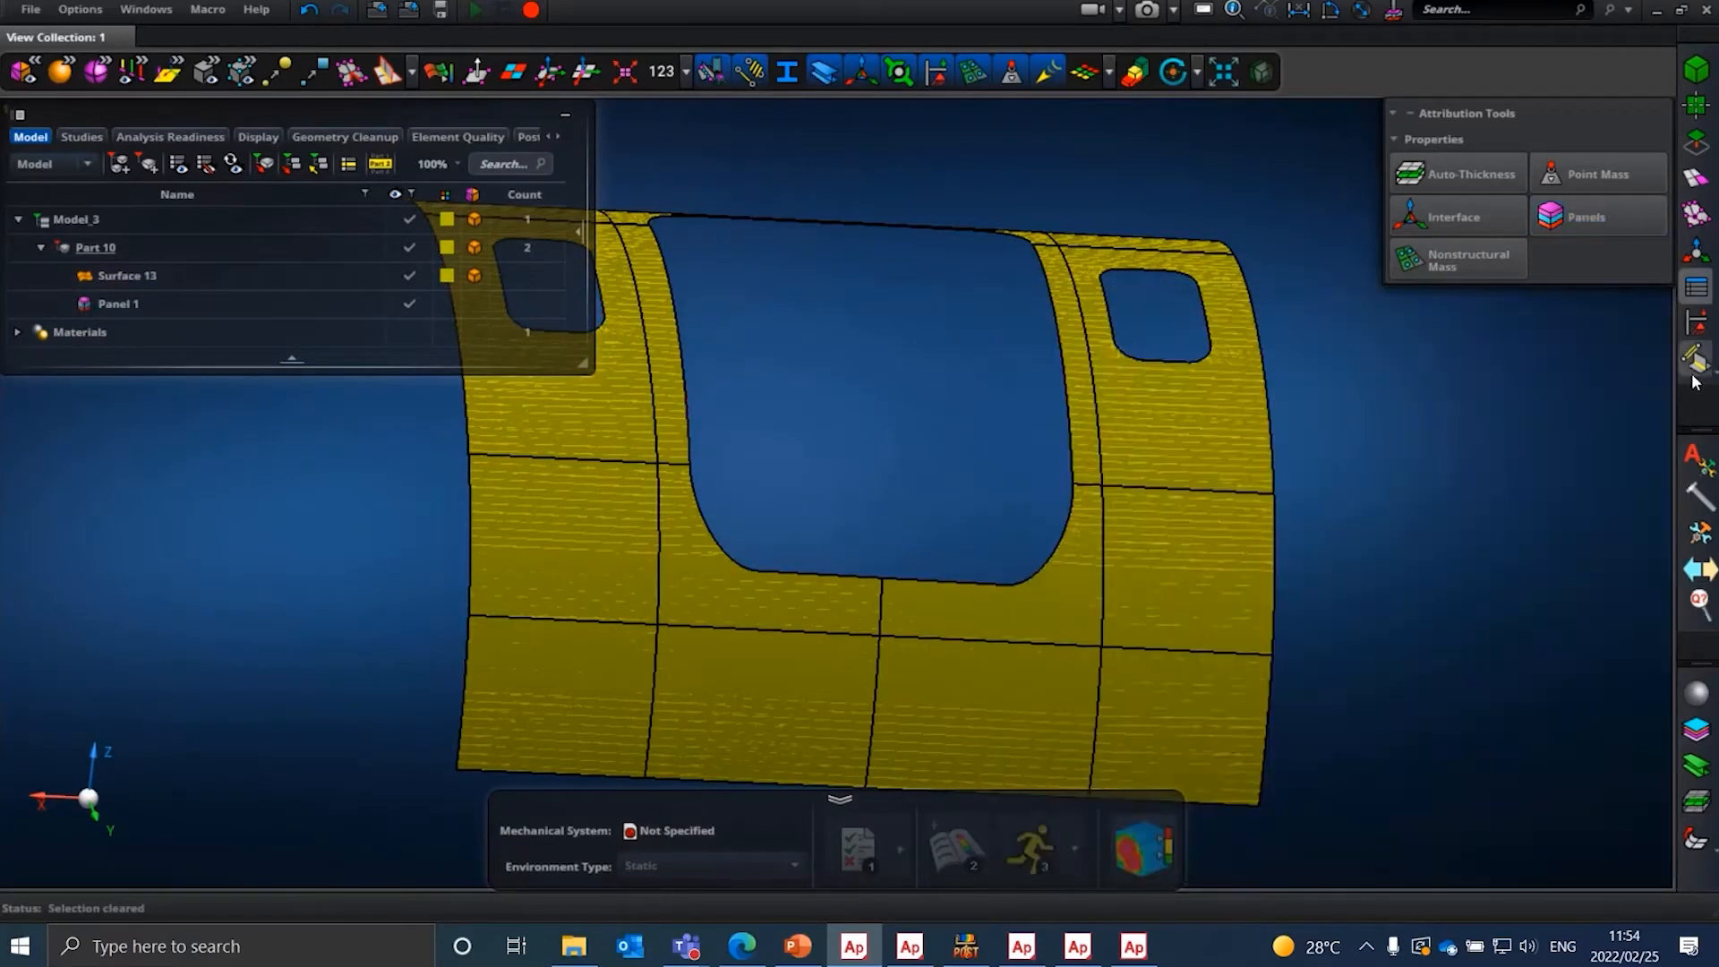
- Start Ply Stack from CSV in Attribution Utilities and review its example table of material, angle and thickness
click(1707, 466)
click(1576, 281)
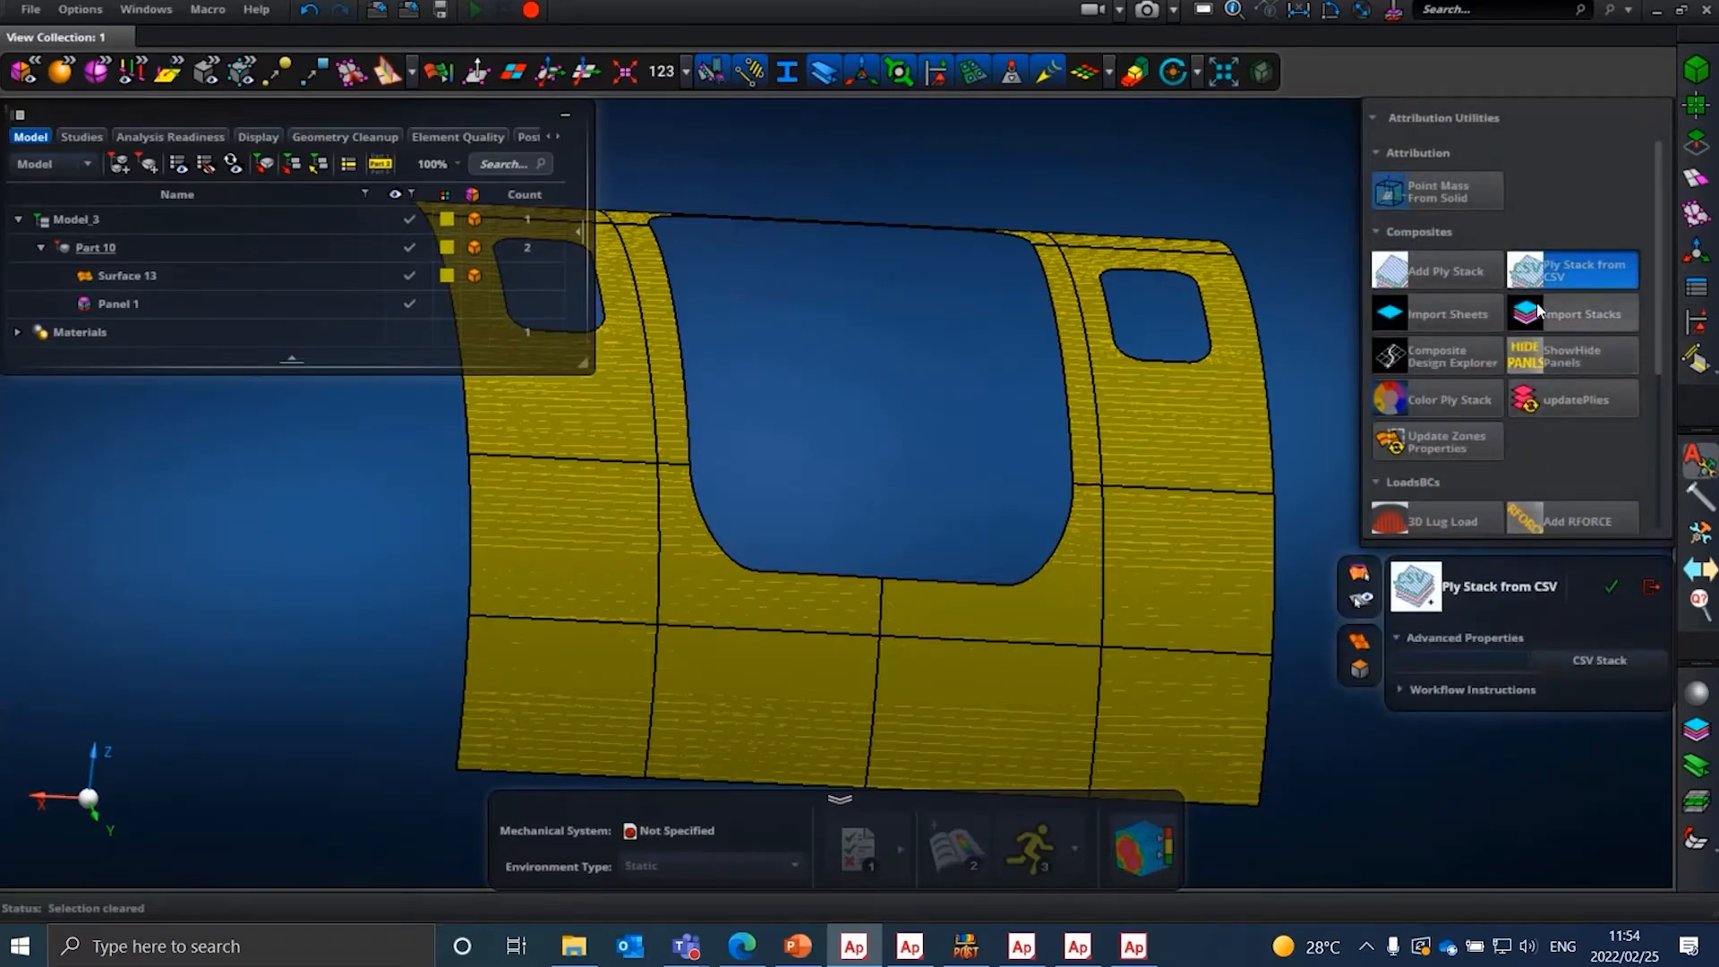
mouse_move(1542, 284)
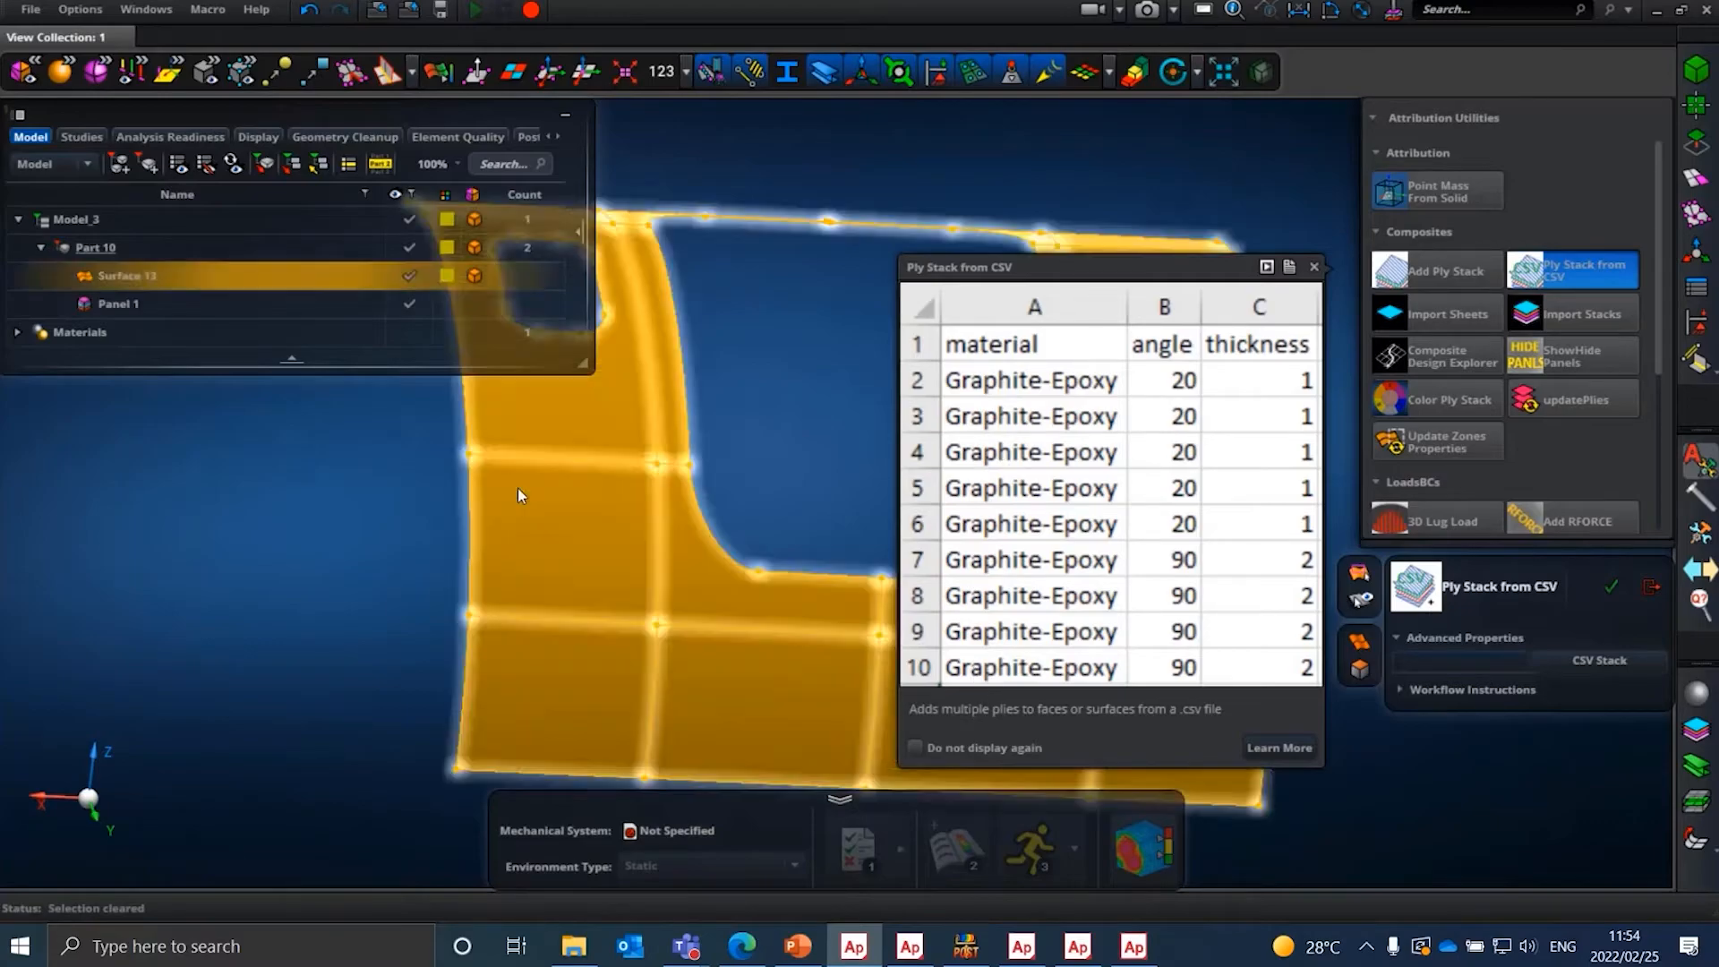
click(514, 430)
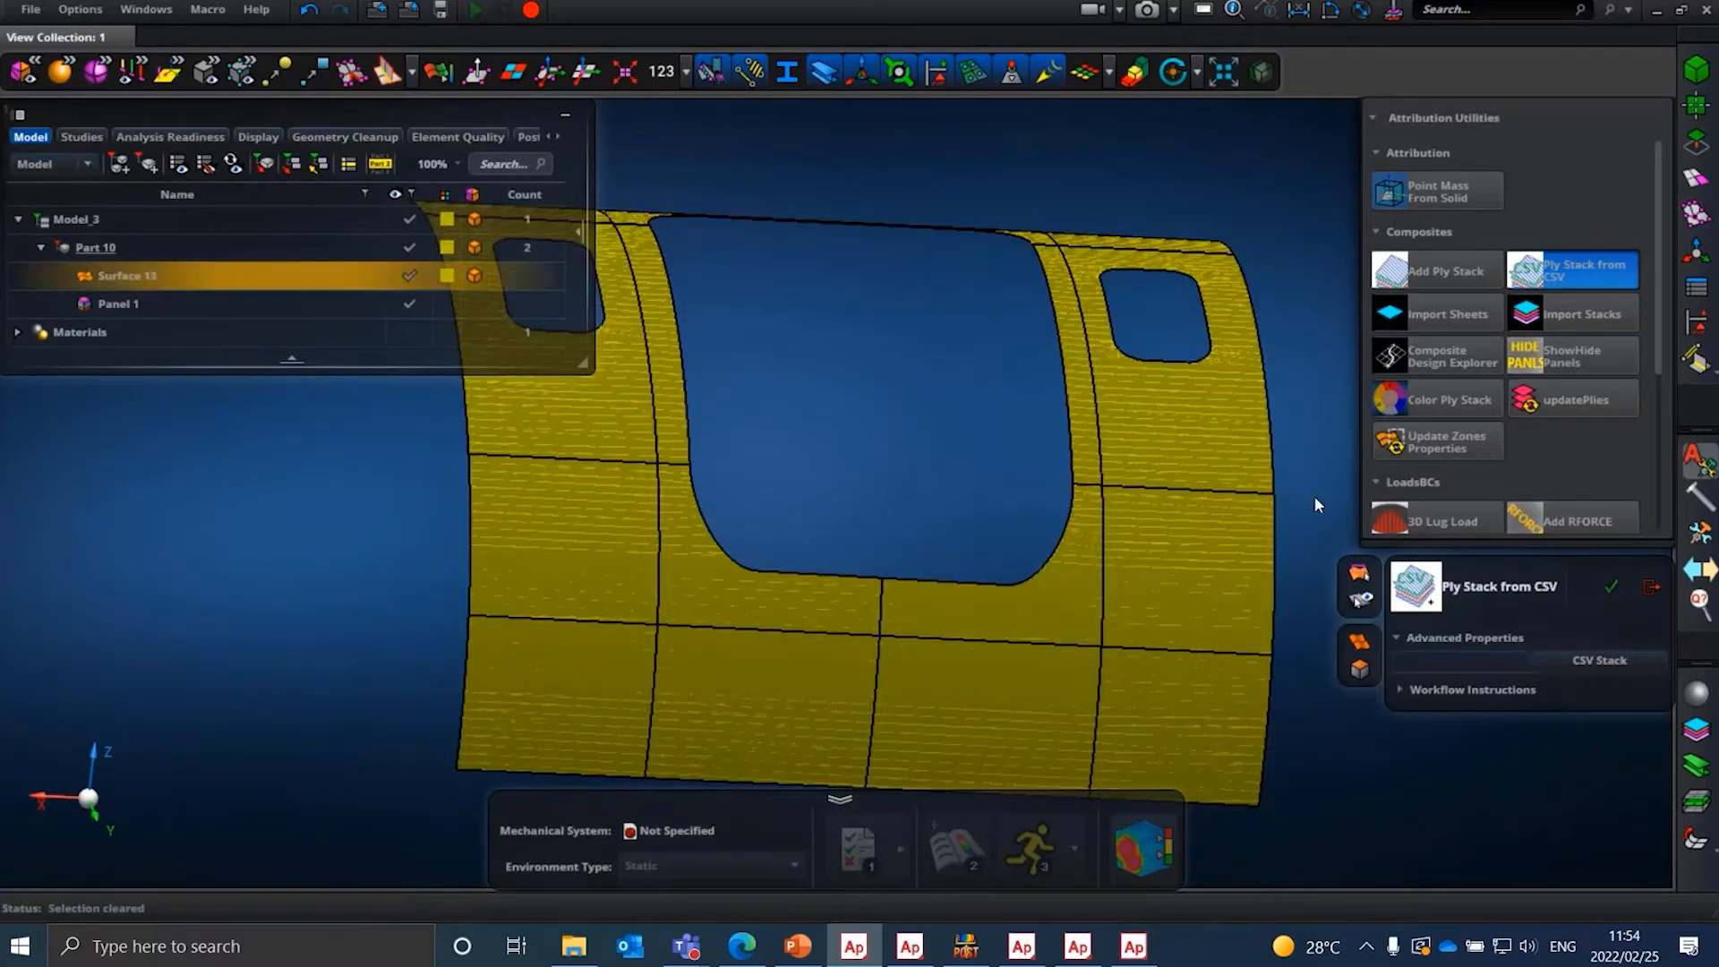
- Load ply_stack.csv from the Demo_1 folder on the Desktop as the CSV stack and apply it to Surface 13
click(1583, 663)
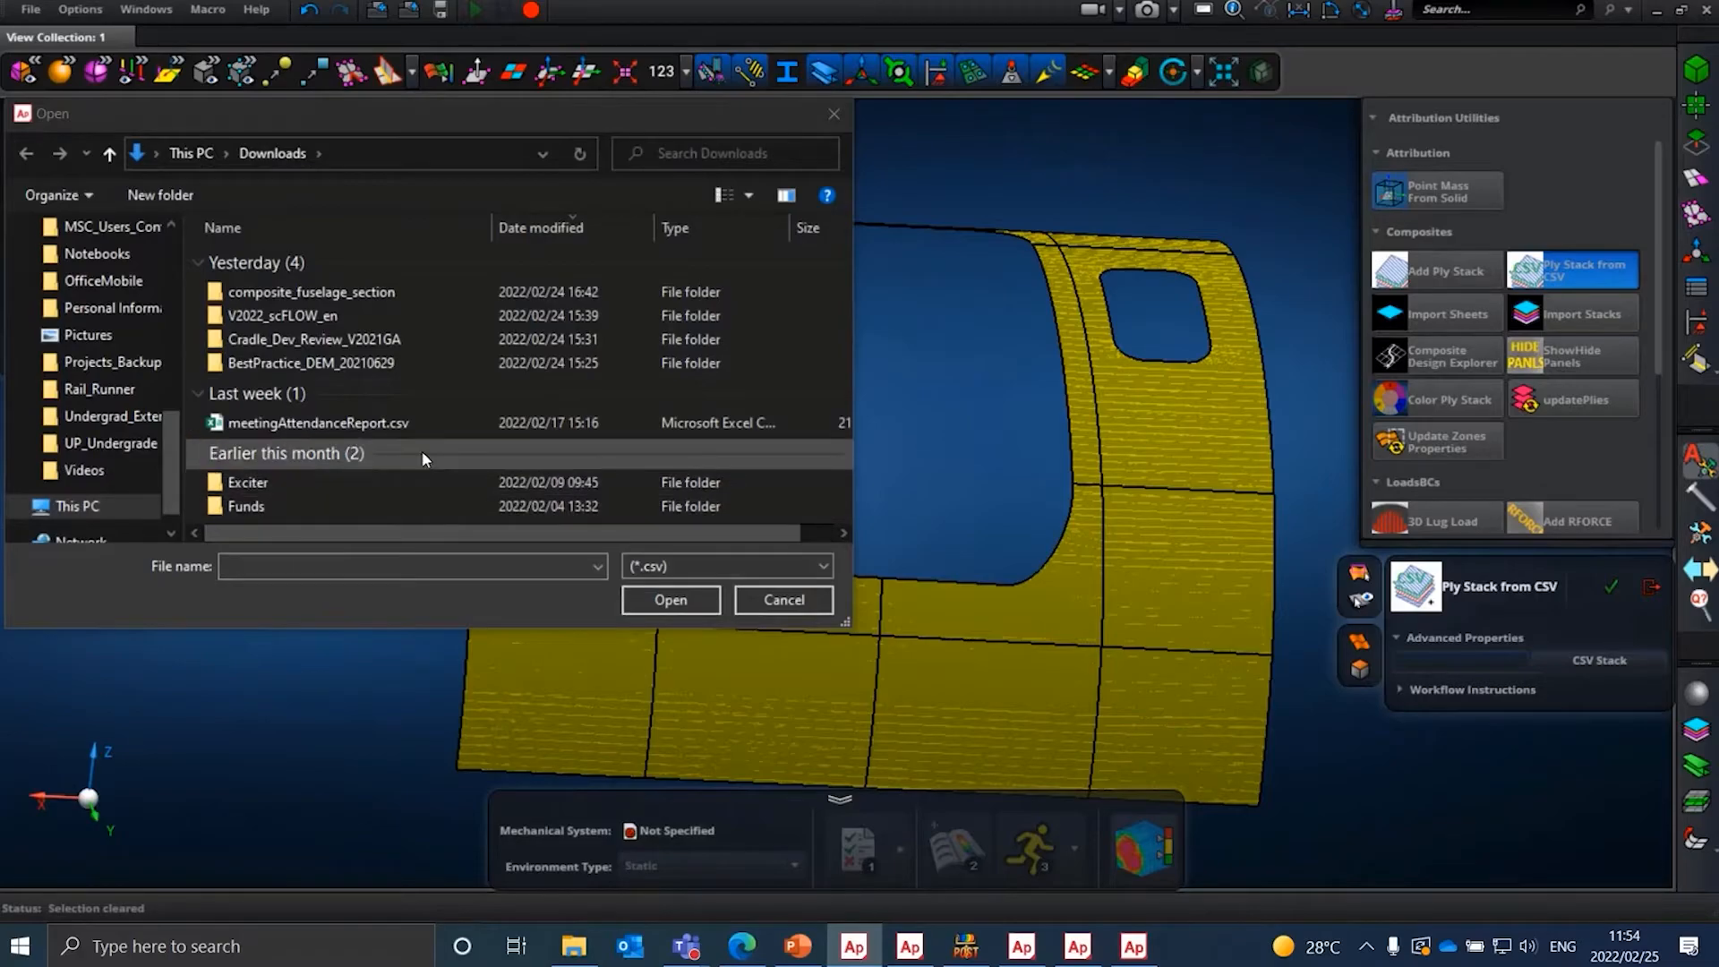
click(725, 574)
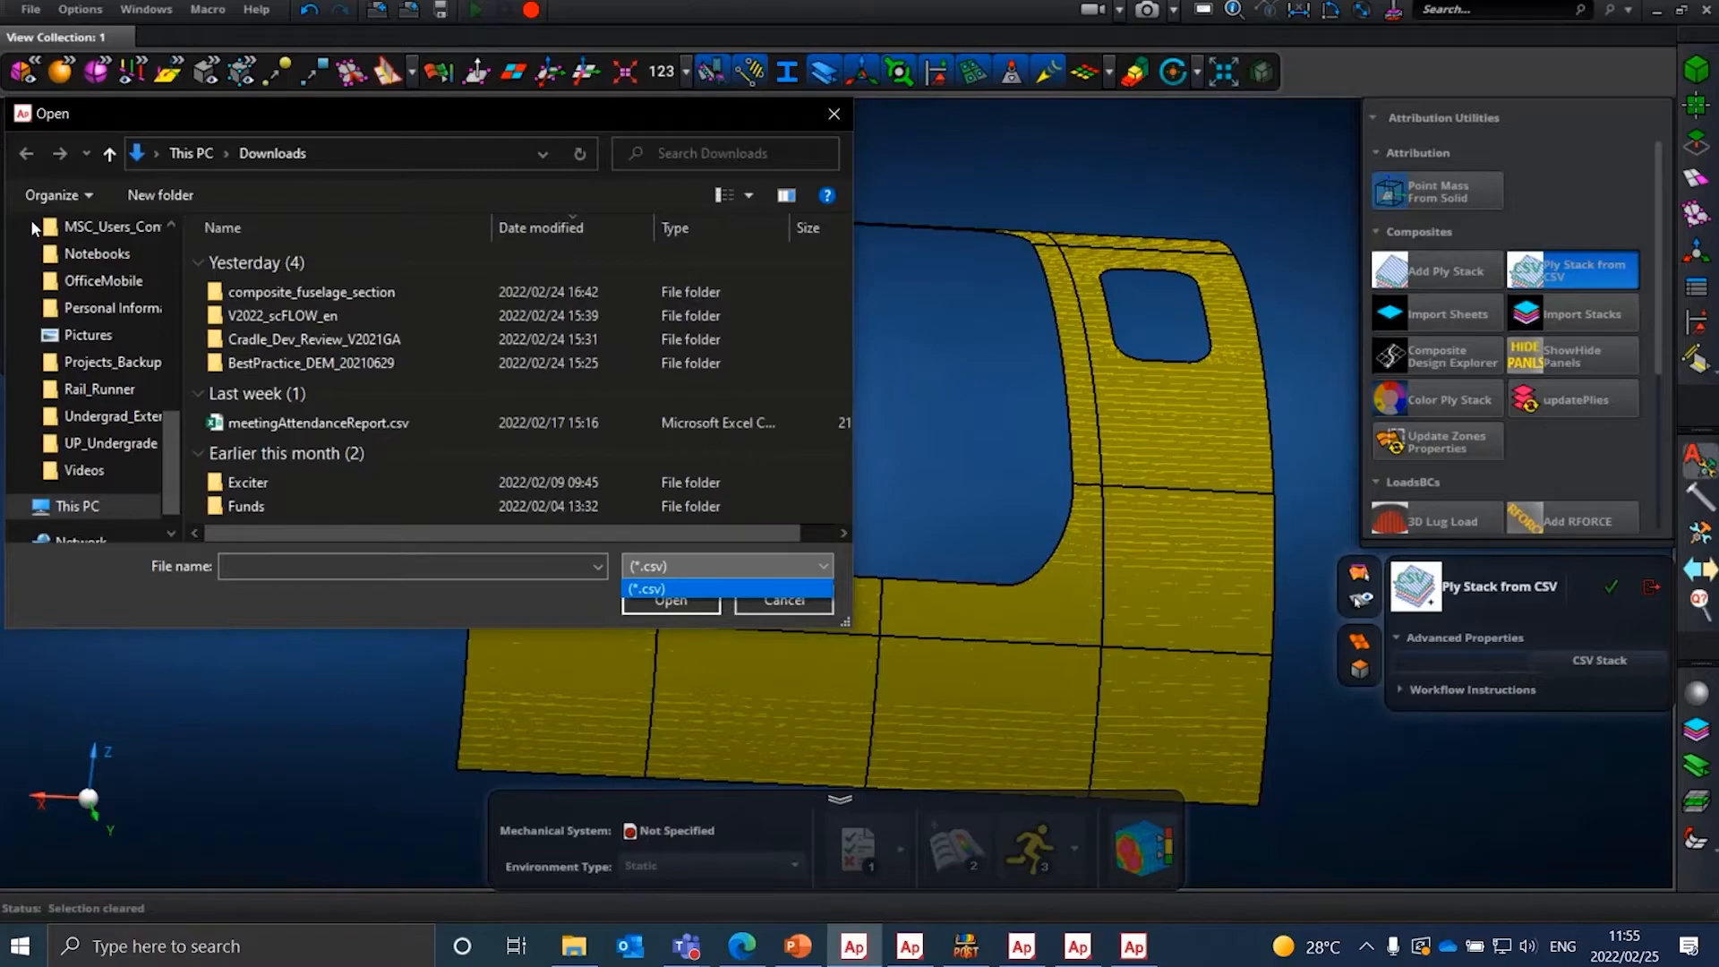
scroll(42, 251, up, 3)
click(59, 257)
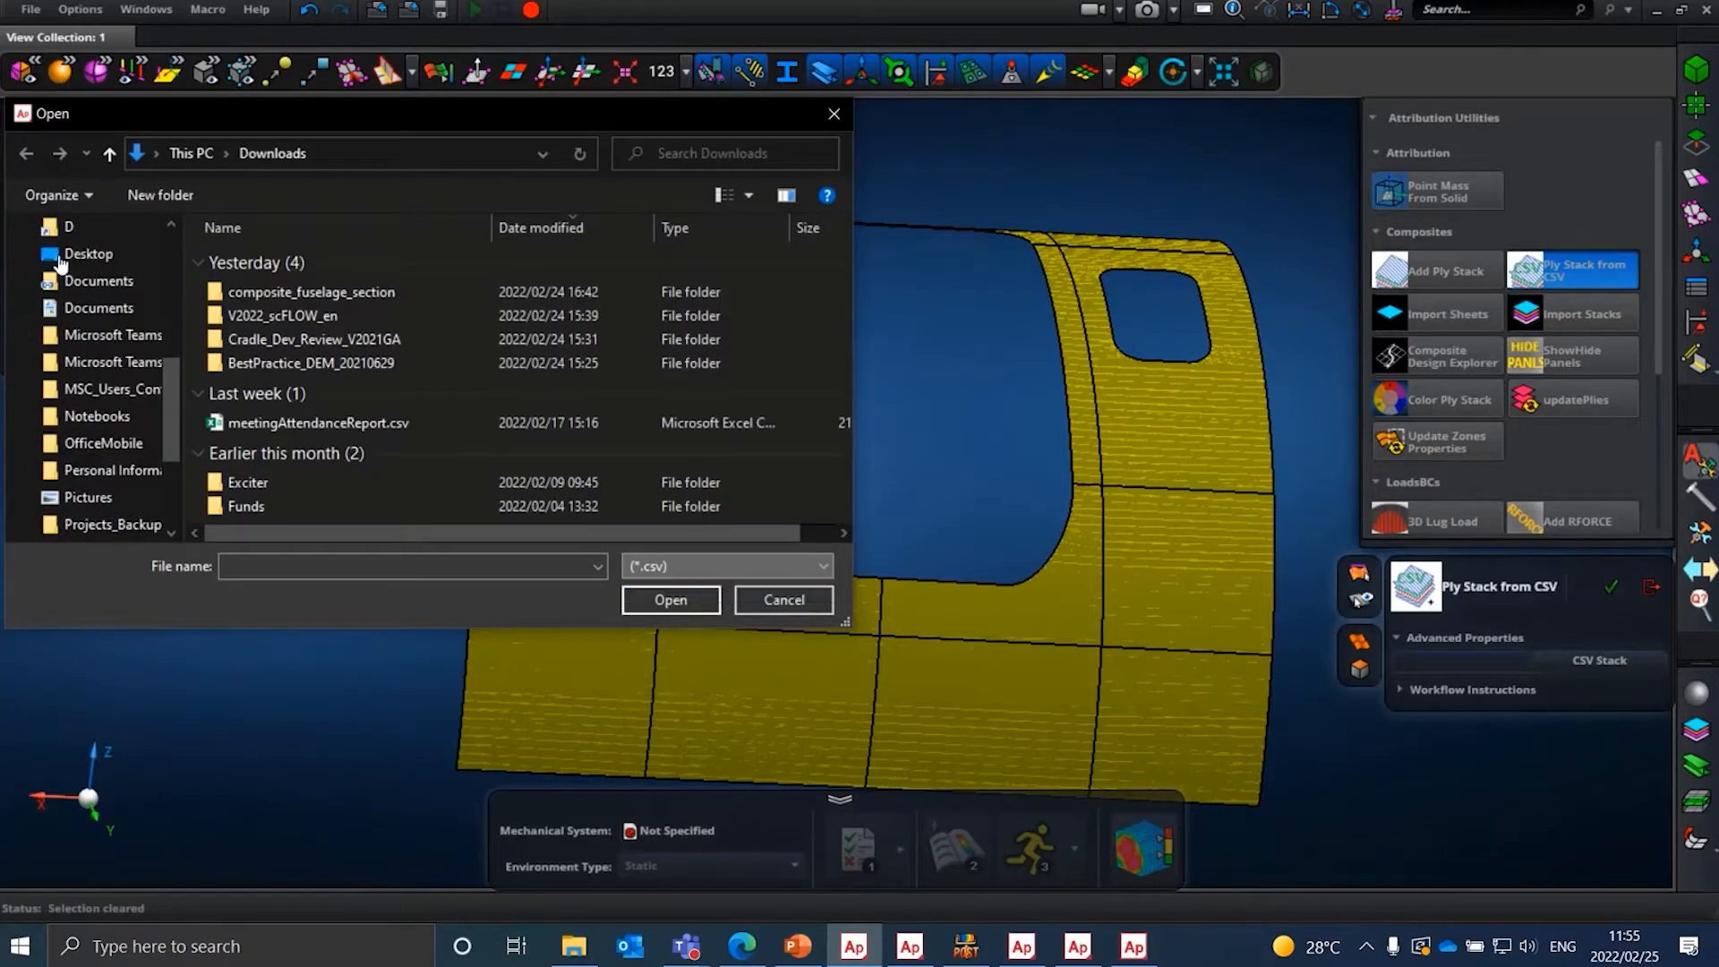
click(722, 561)
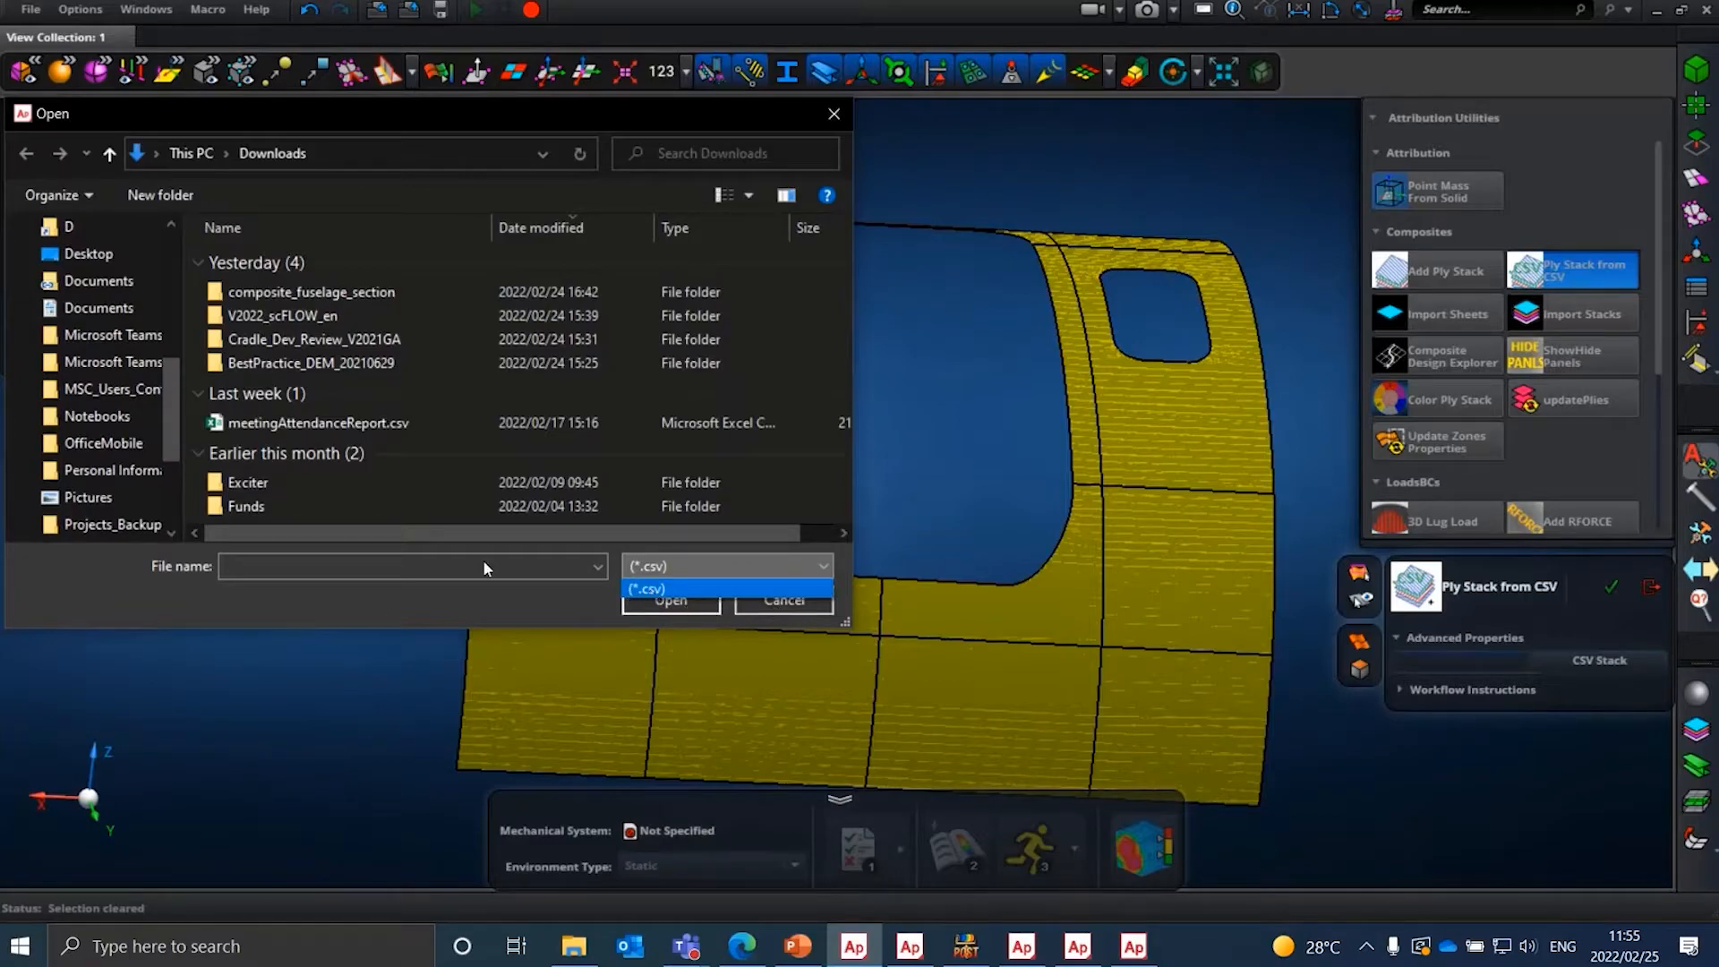
click(65, 253)
click(65, 257)
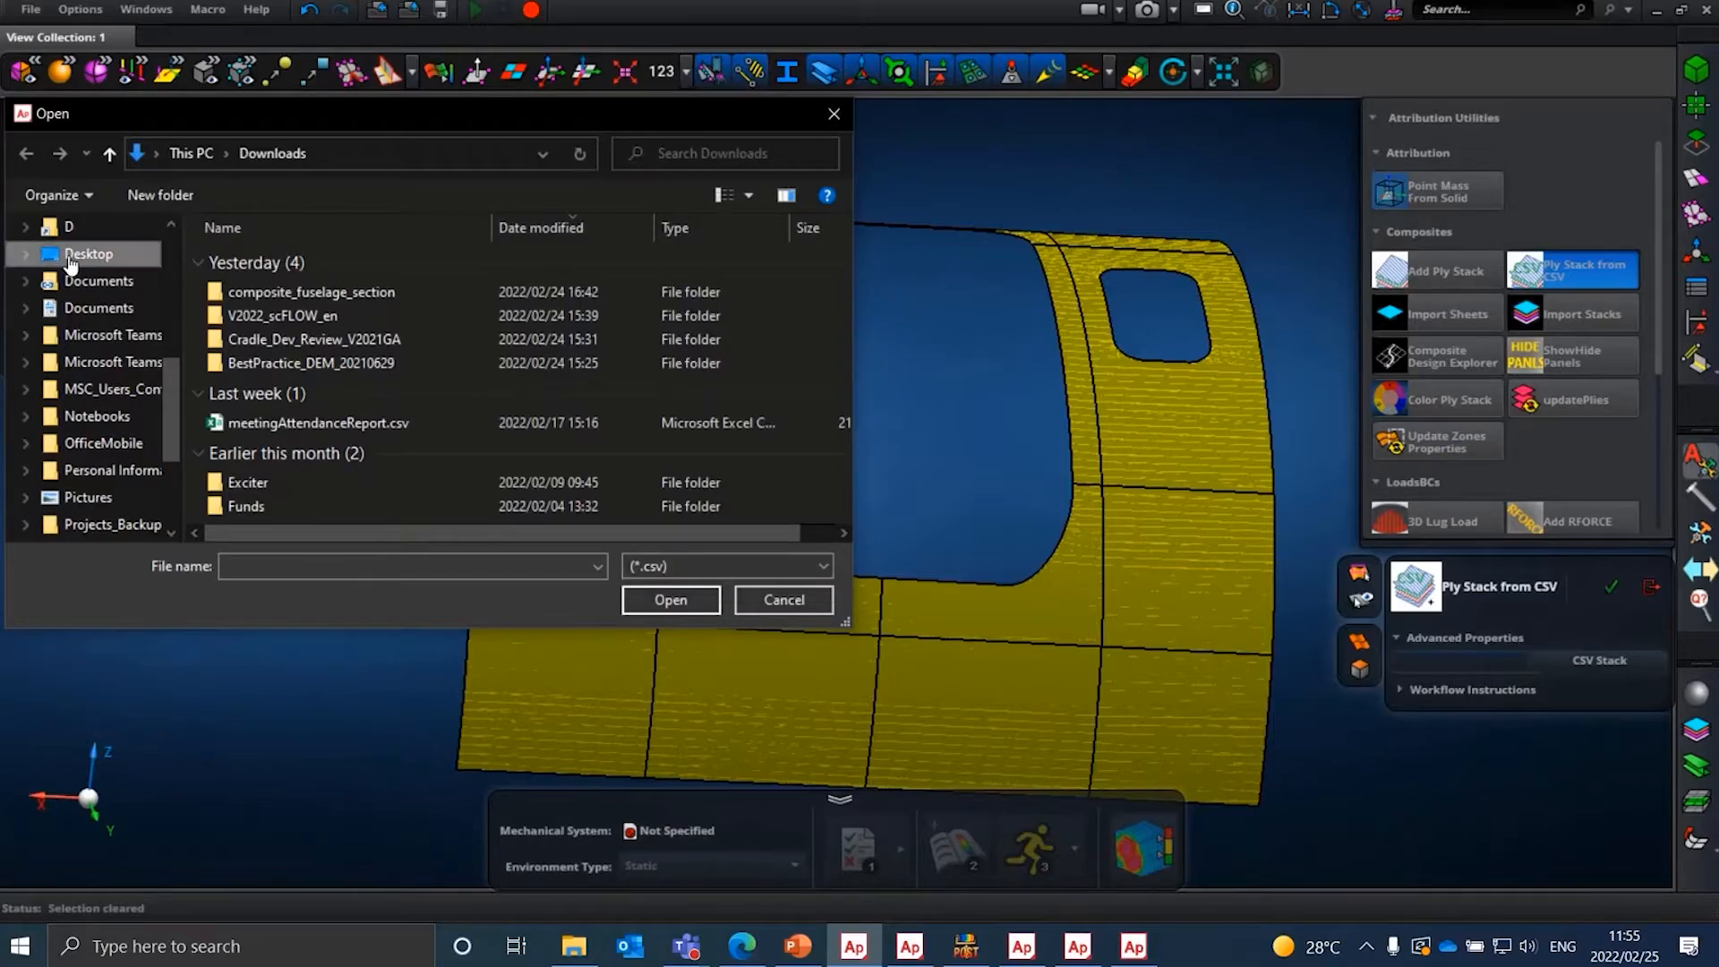
double_click(267, 308)
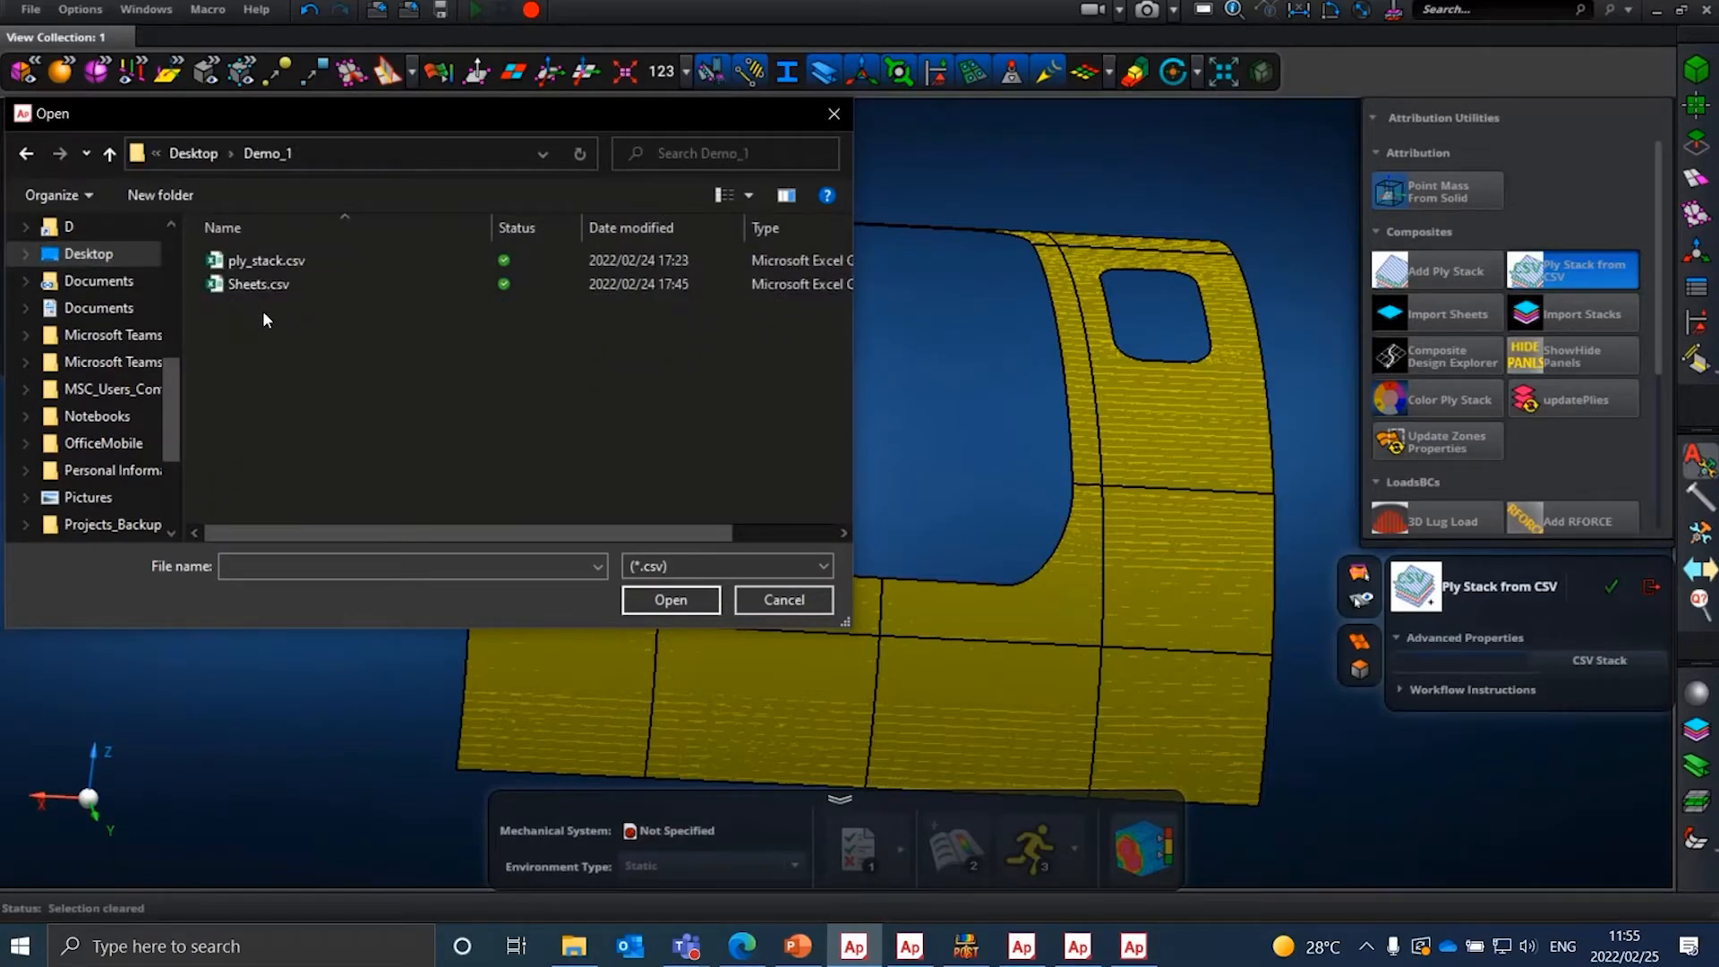
click(312, 261)
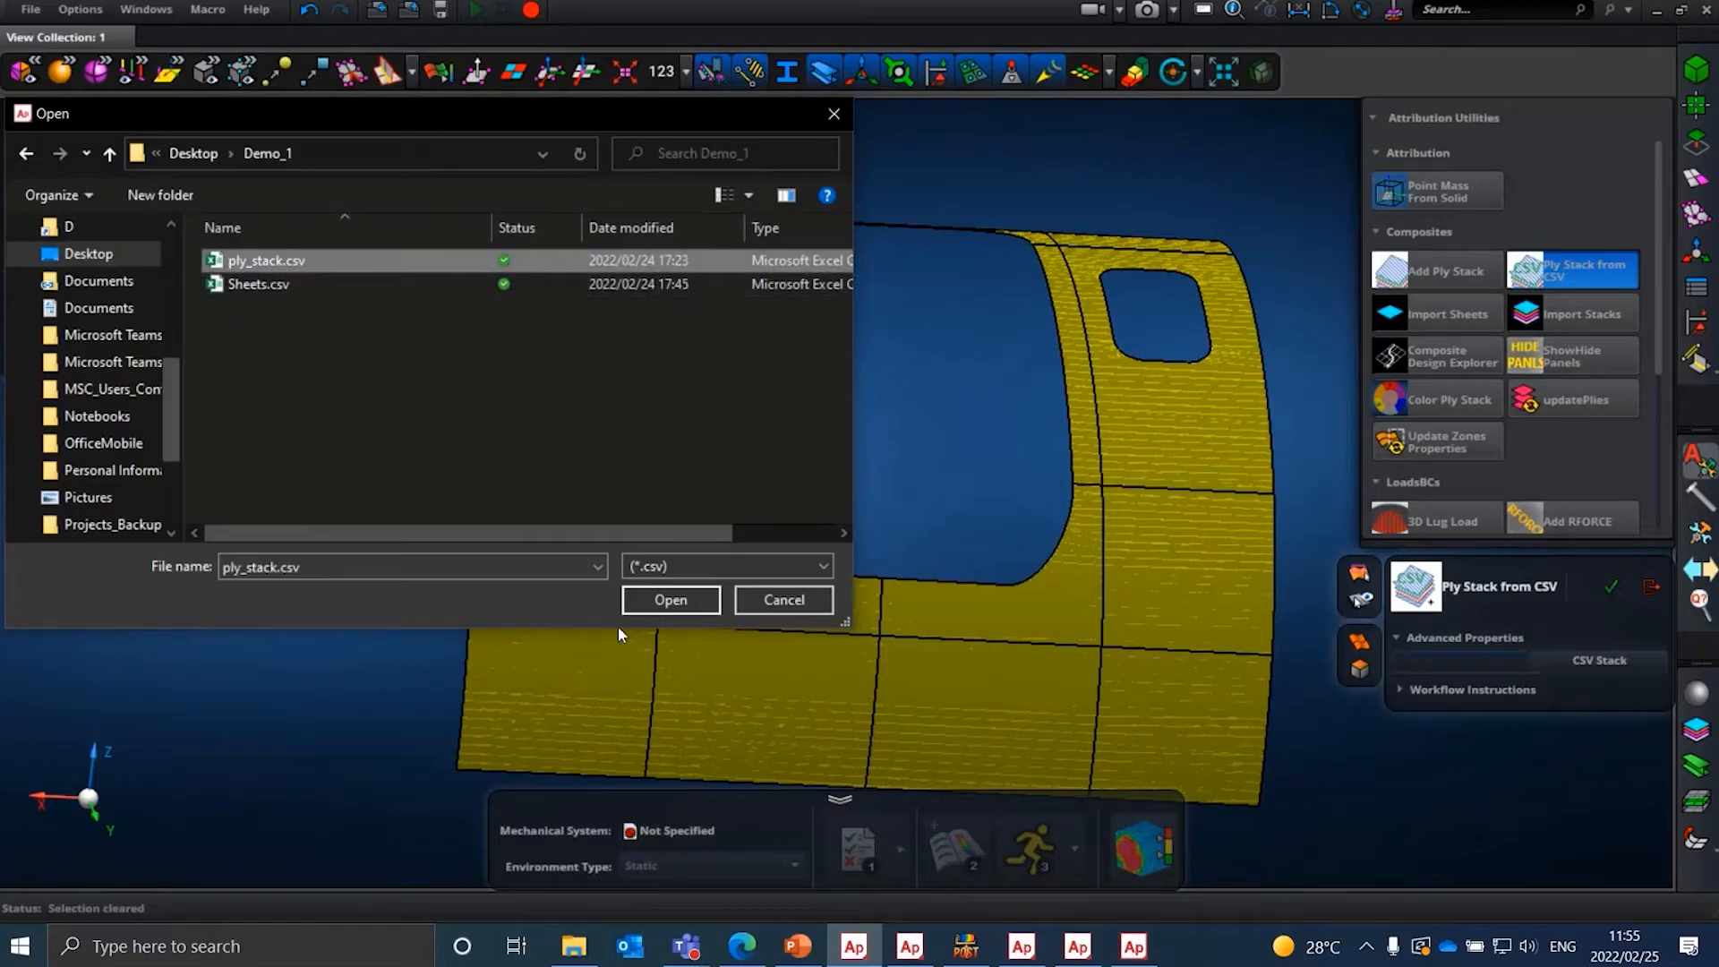
click(650, 602)
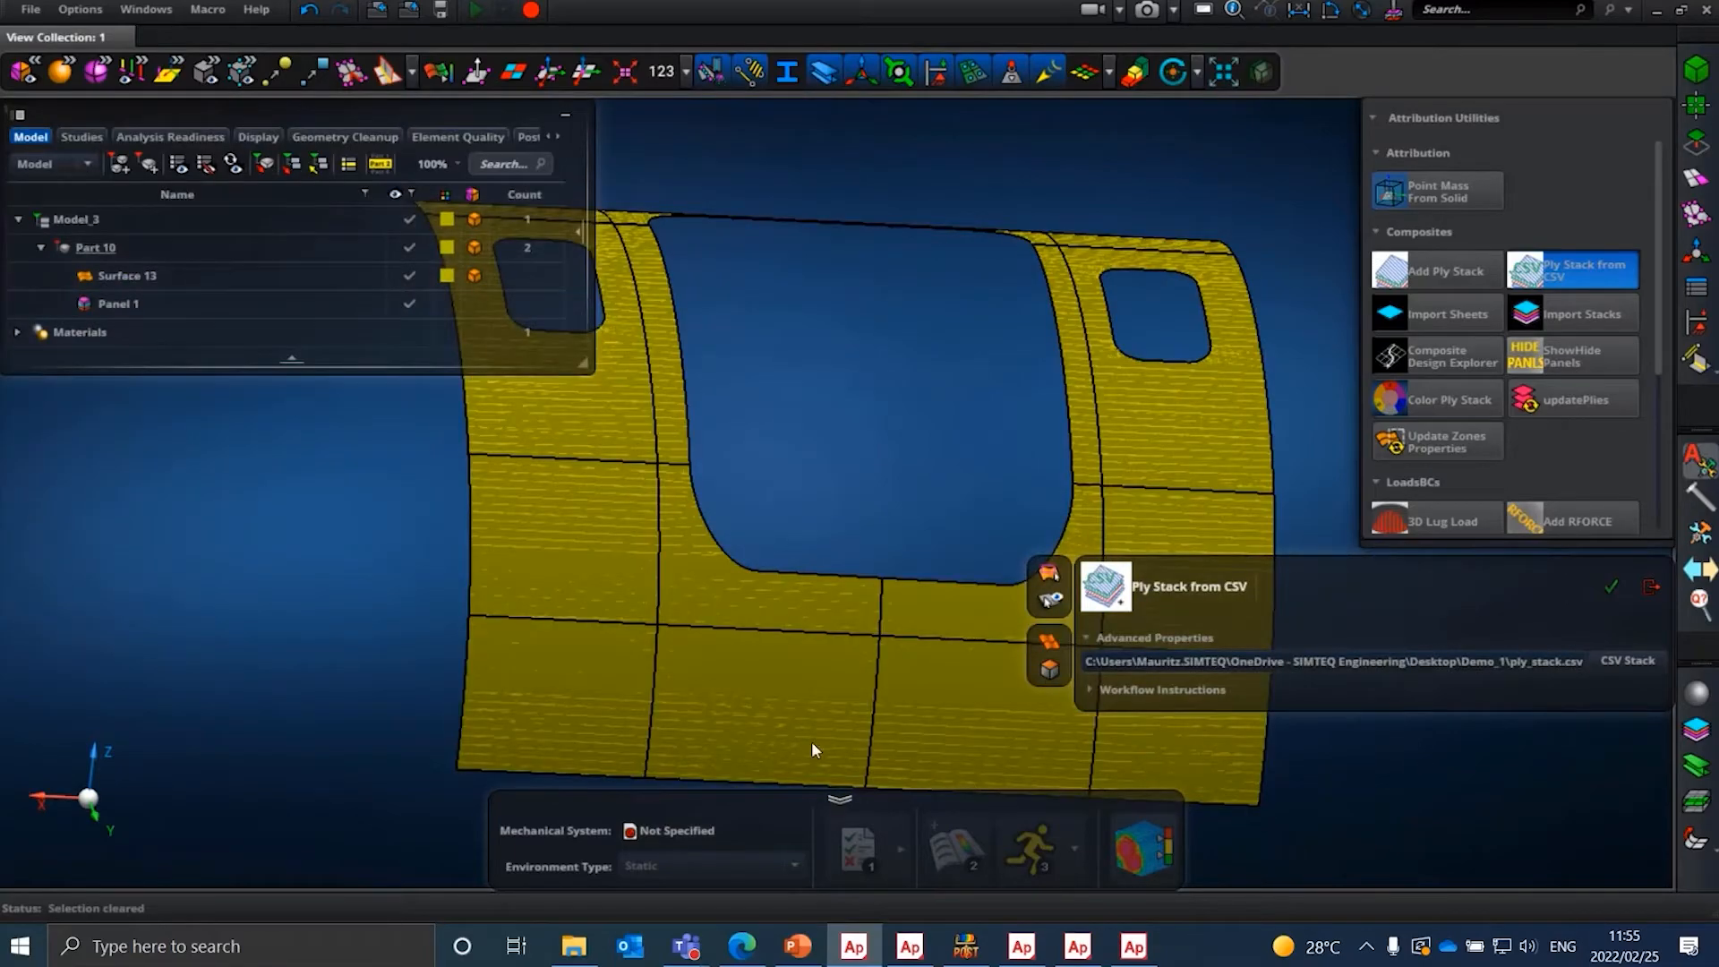
click(817, 718)
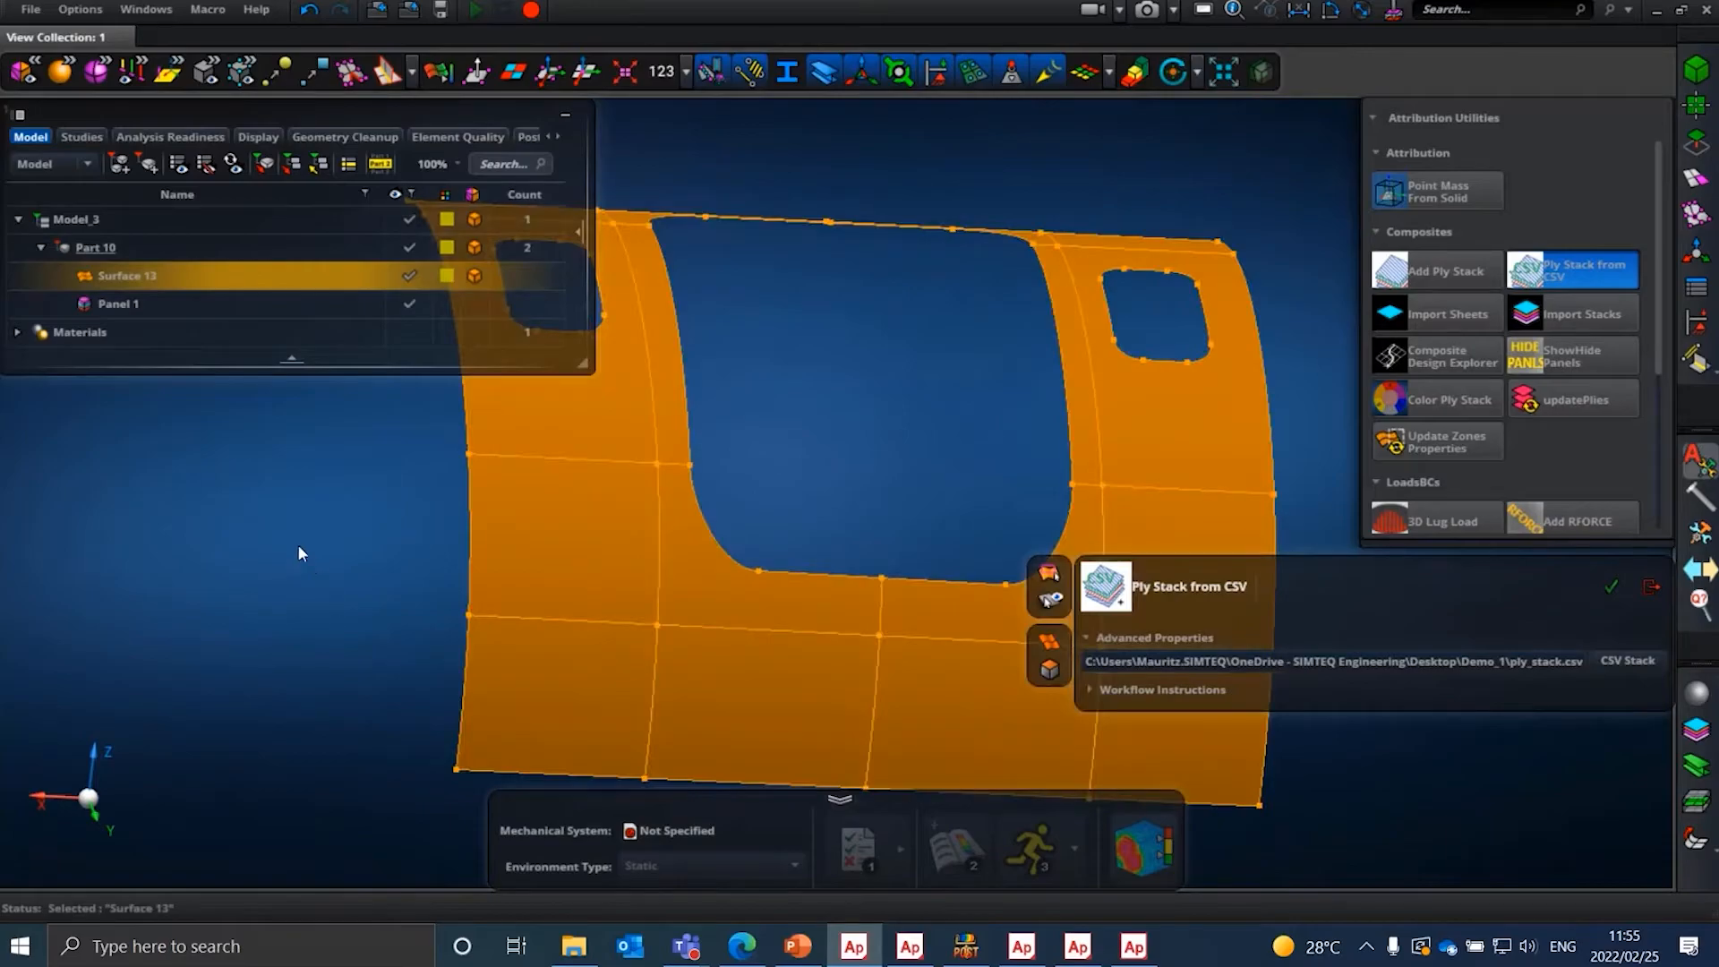
click(1613, 586)
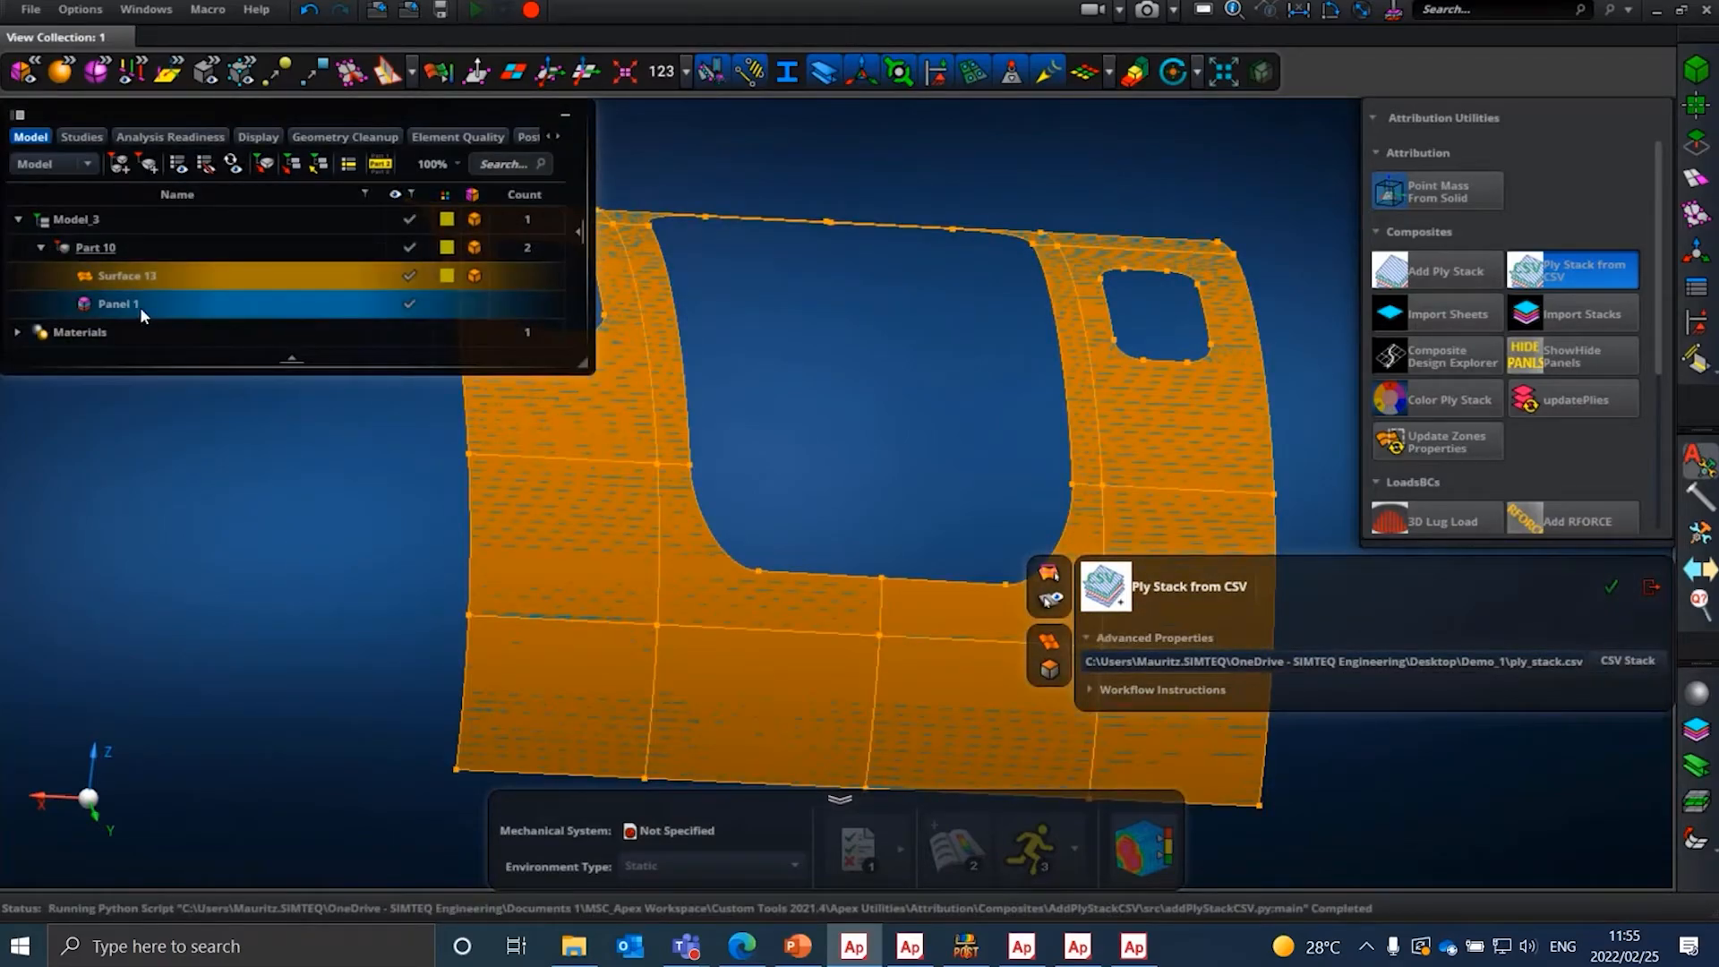
- Open Panel 1 and inspect the materials, thicknesses and angles of its plies
double_click(139, 308)
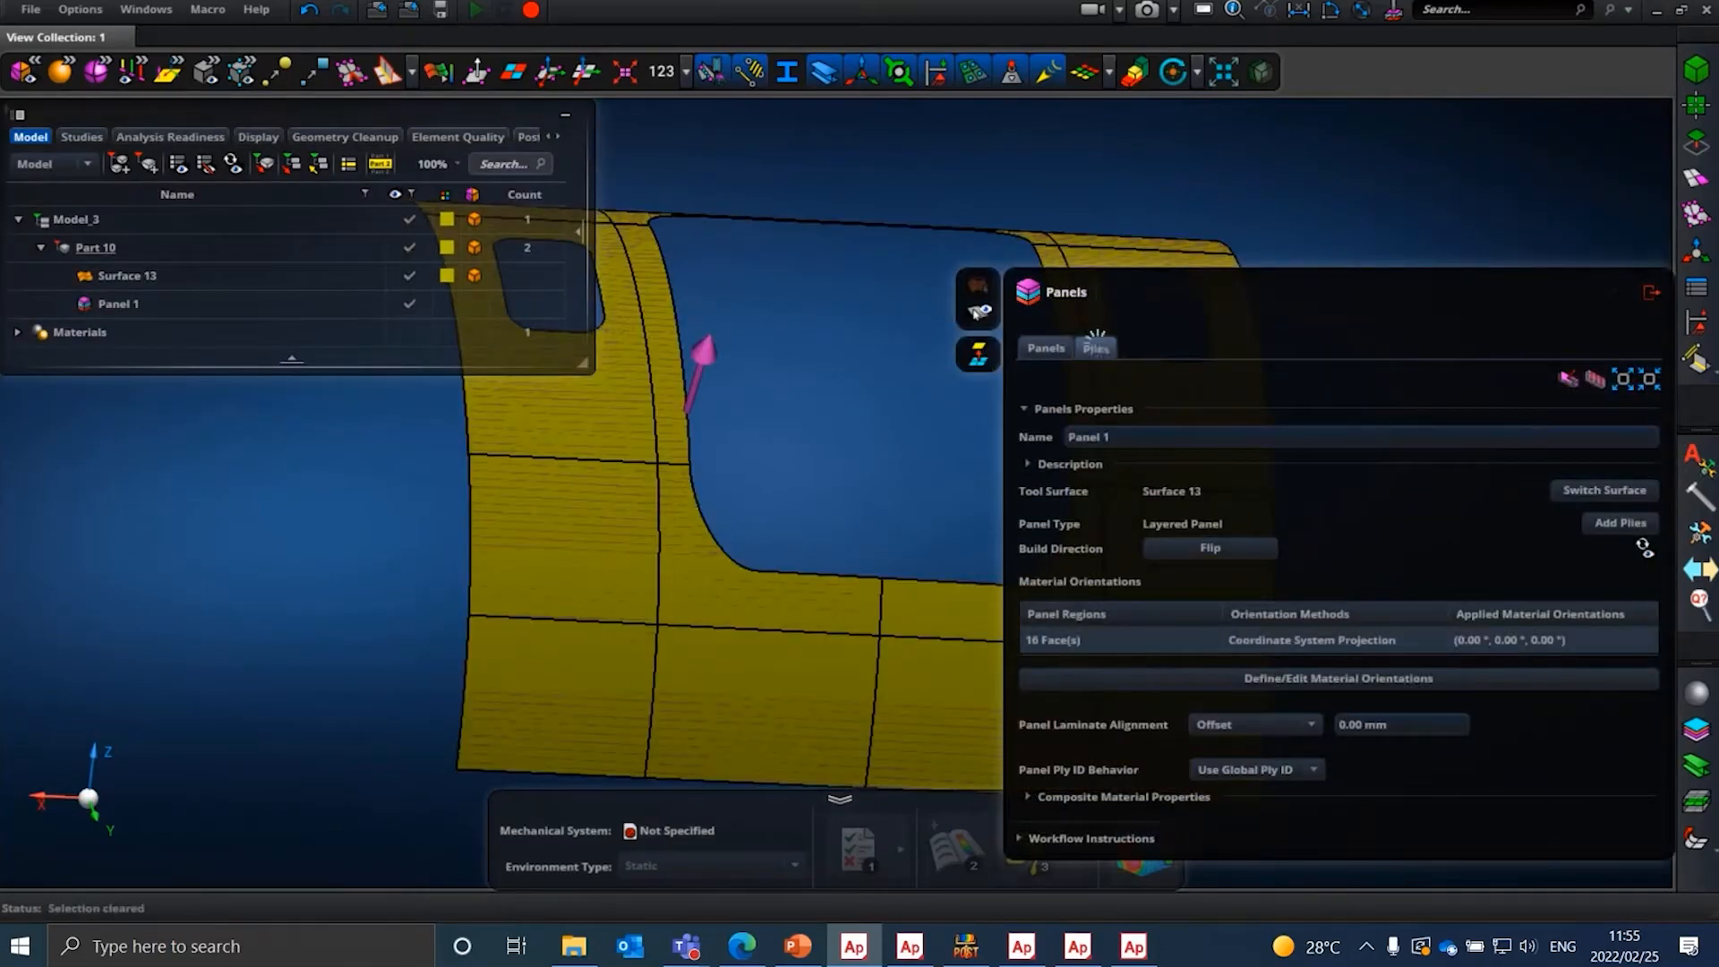
click(1096, 345)
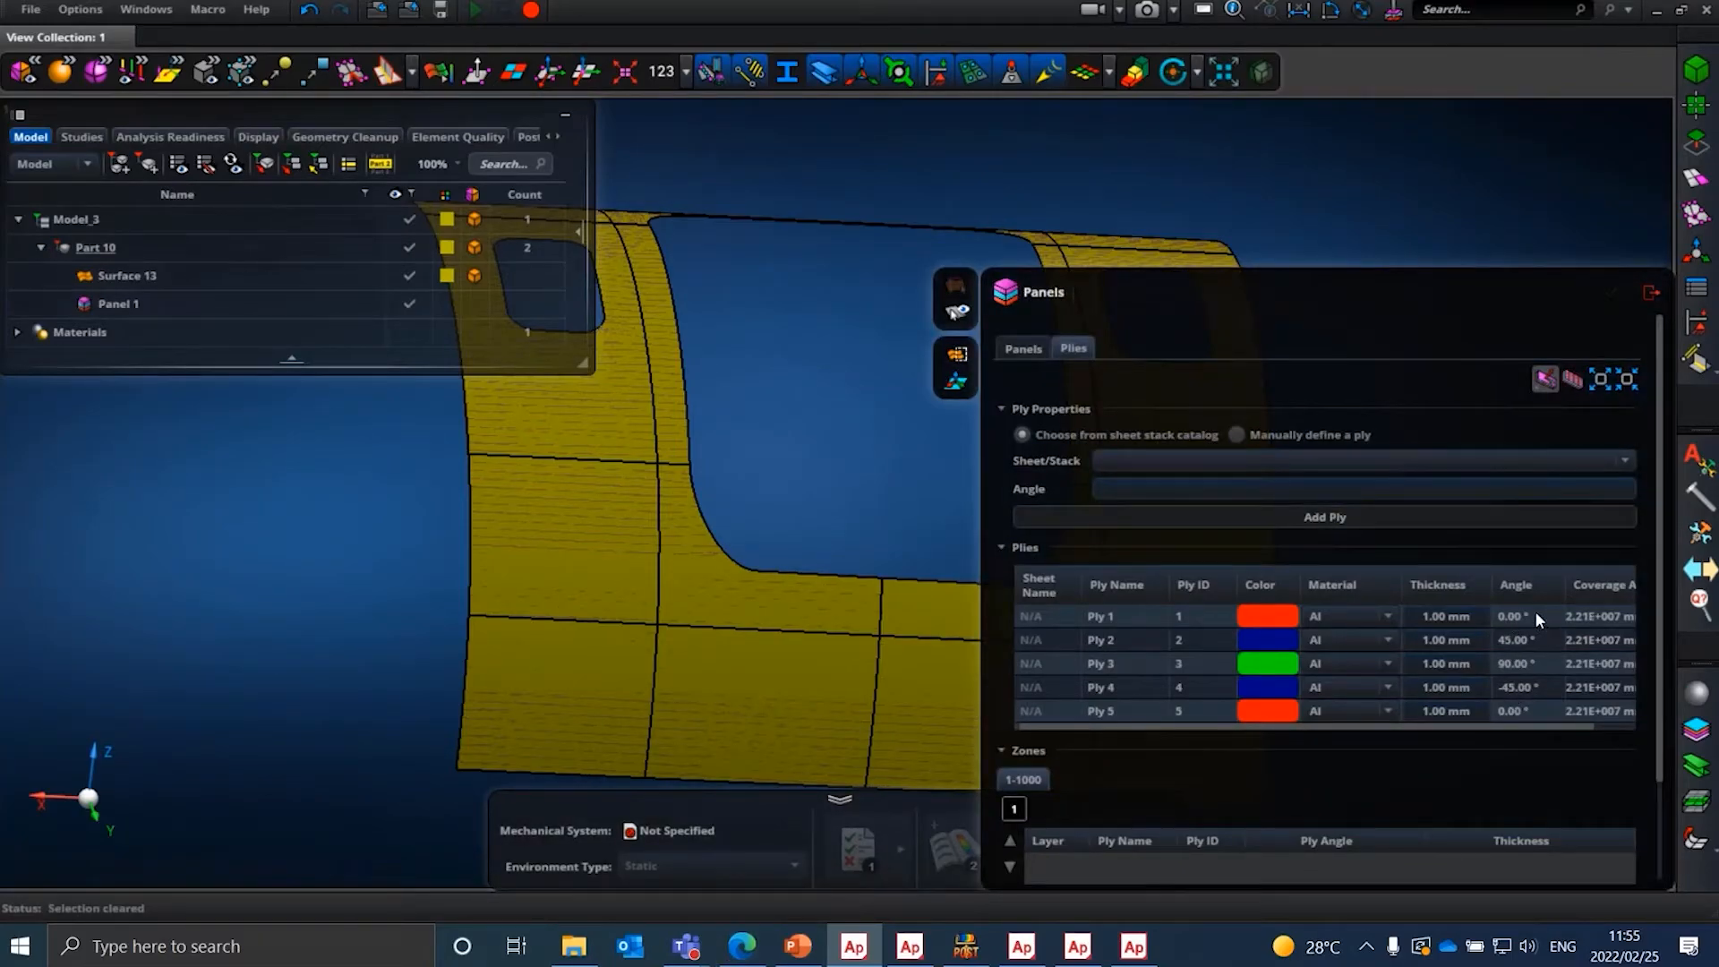
click(1650, 292)
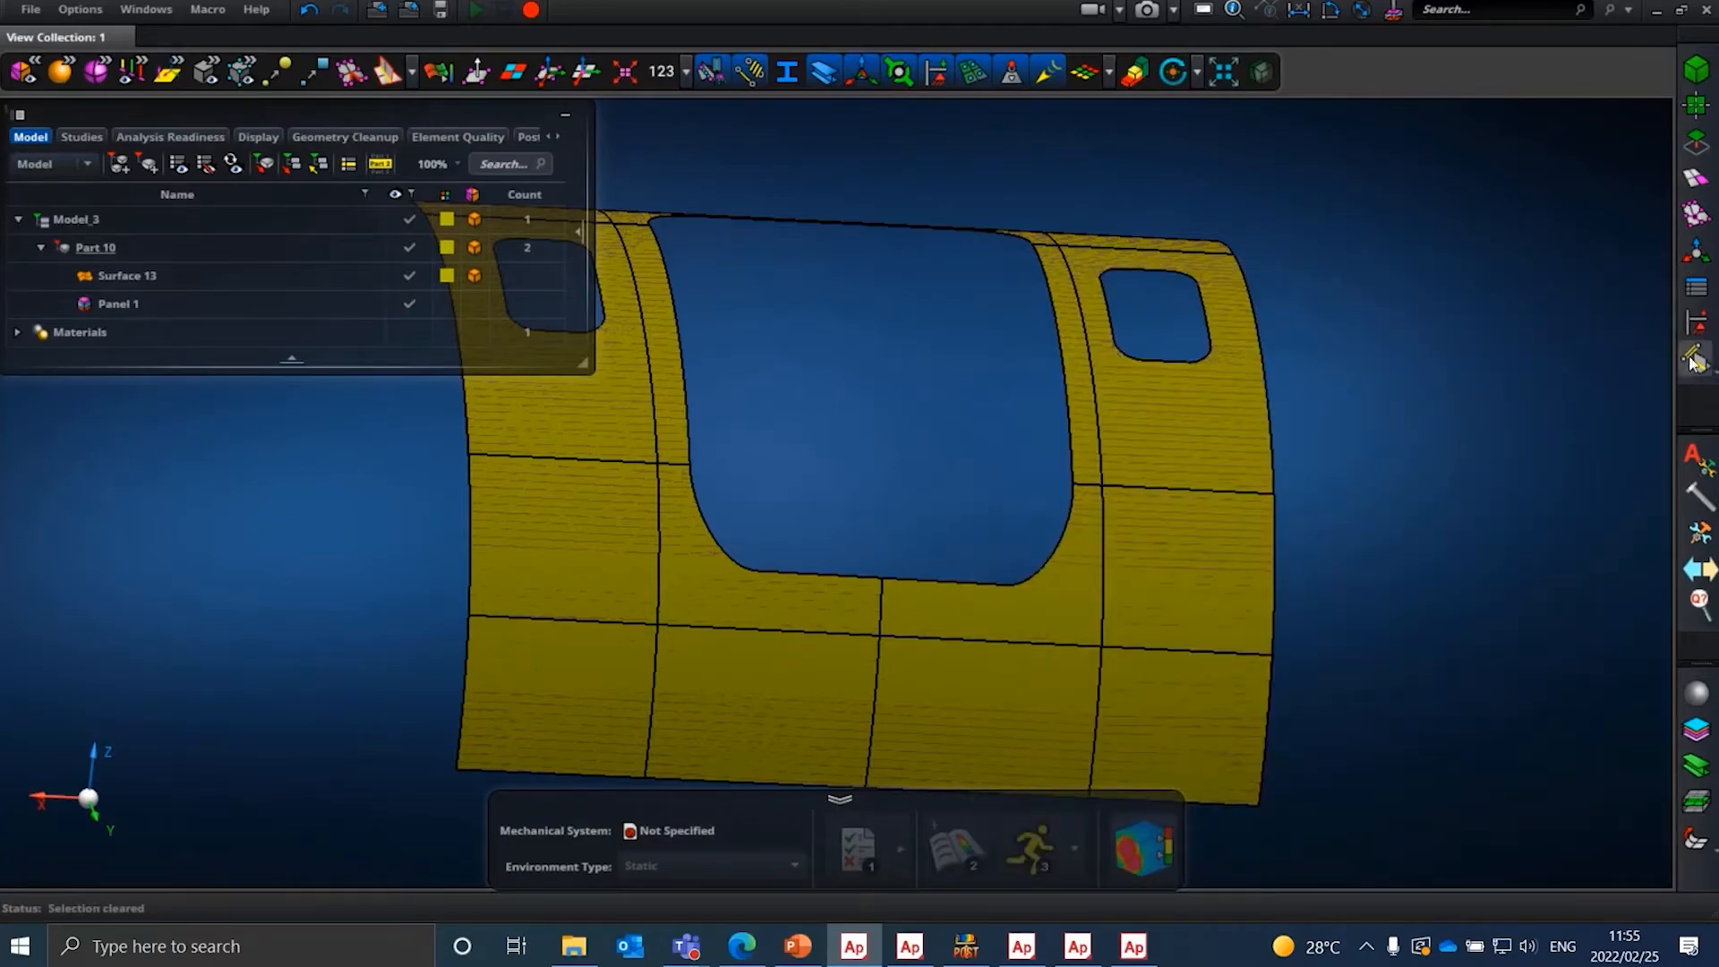
- Review the example table of the Import Sheets utility and look at the Sheets/Stacks catalog
click(1697, 462)
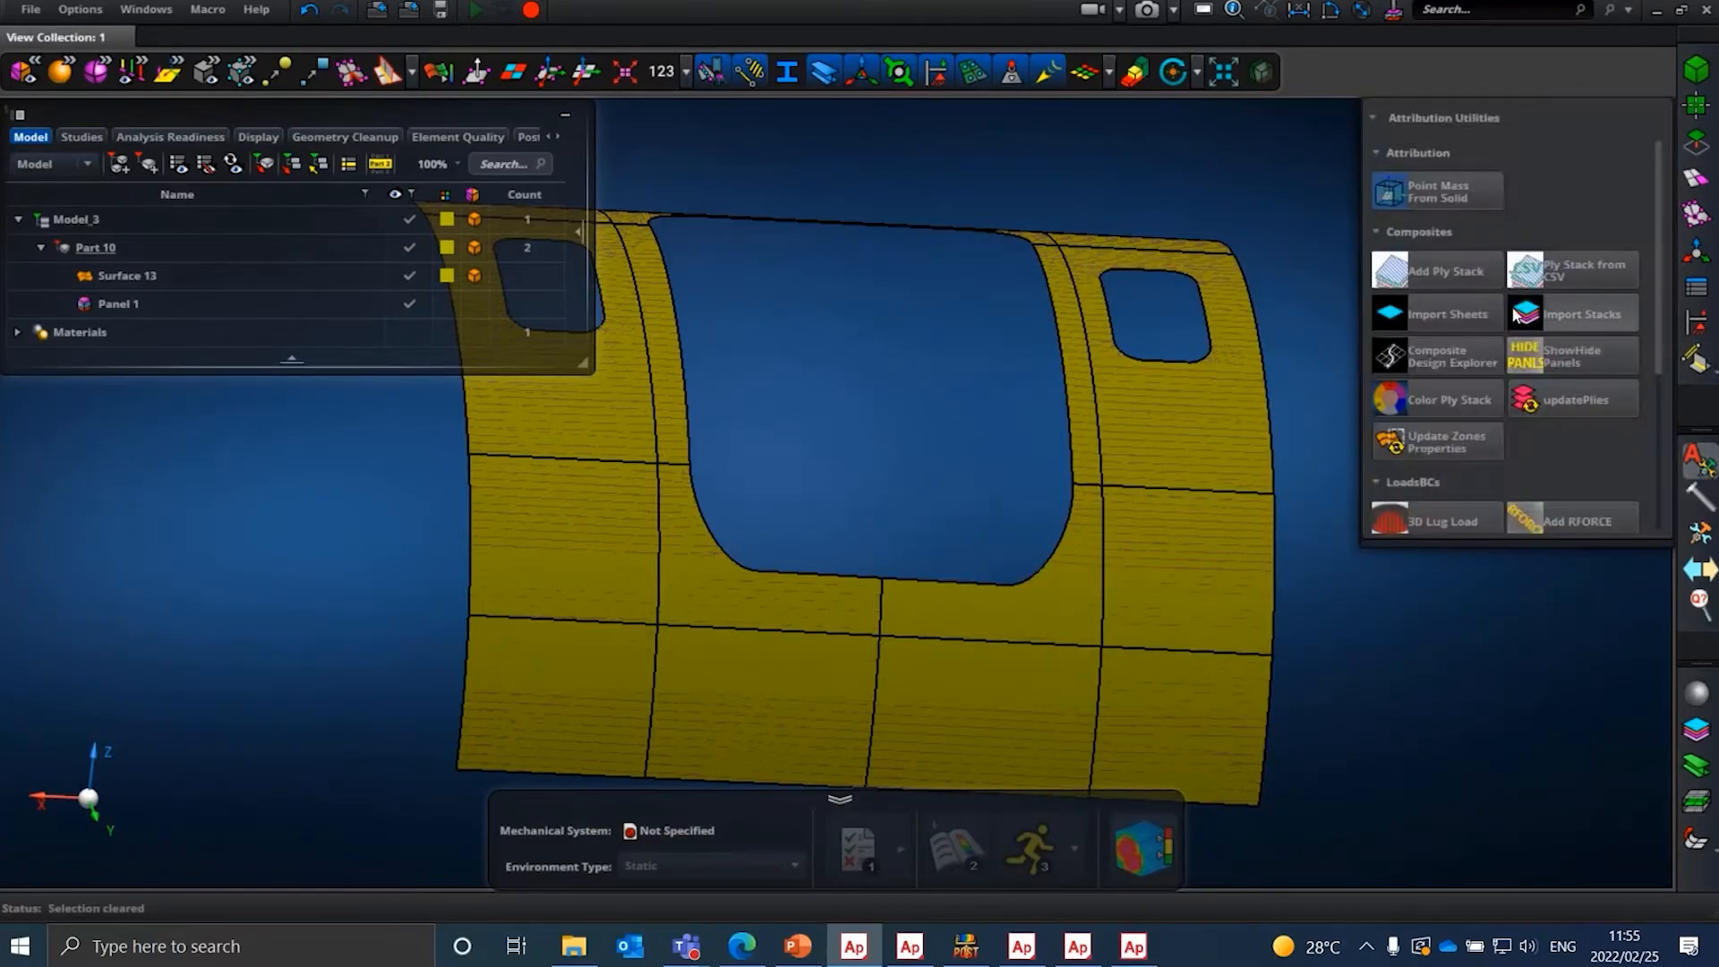
click(1430, 314)
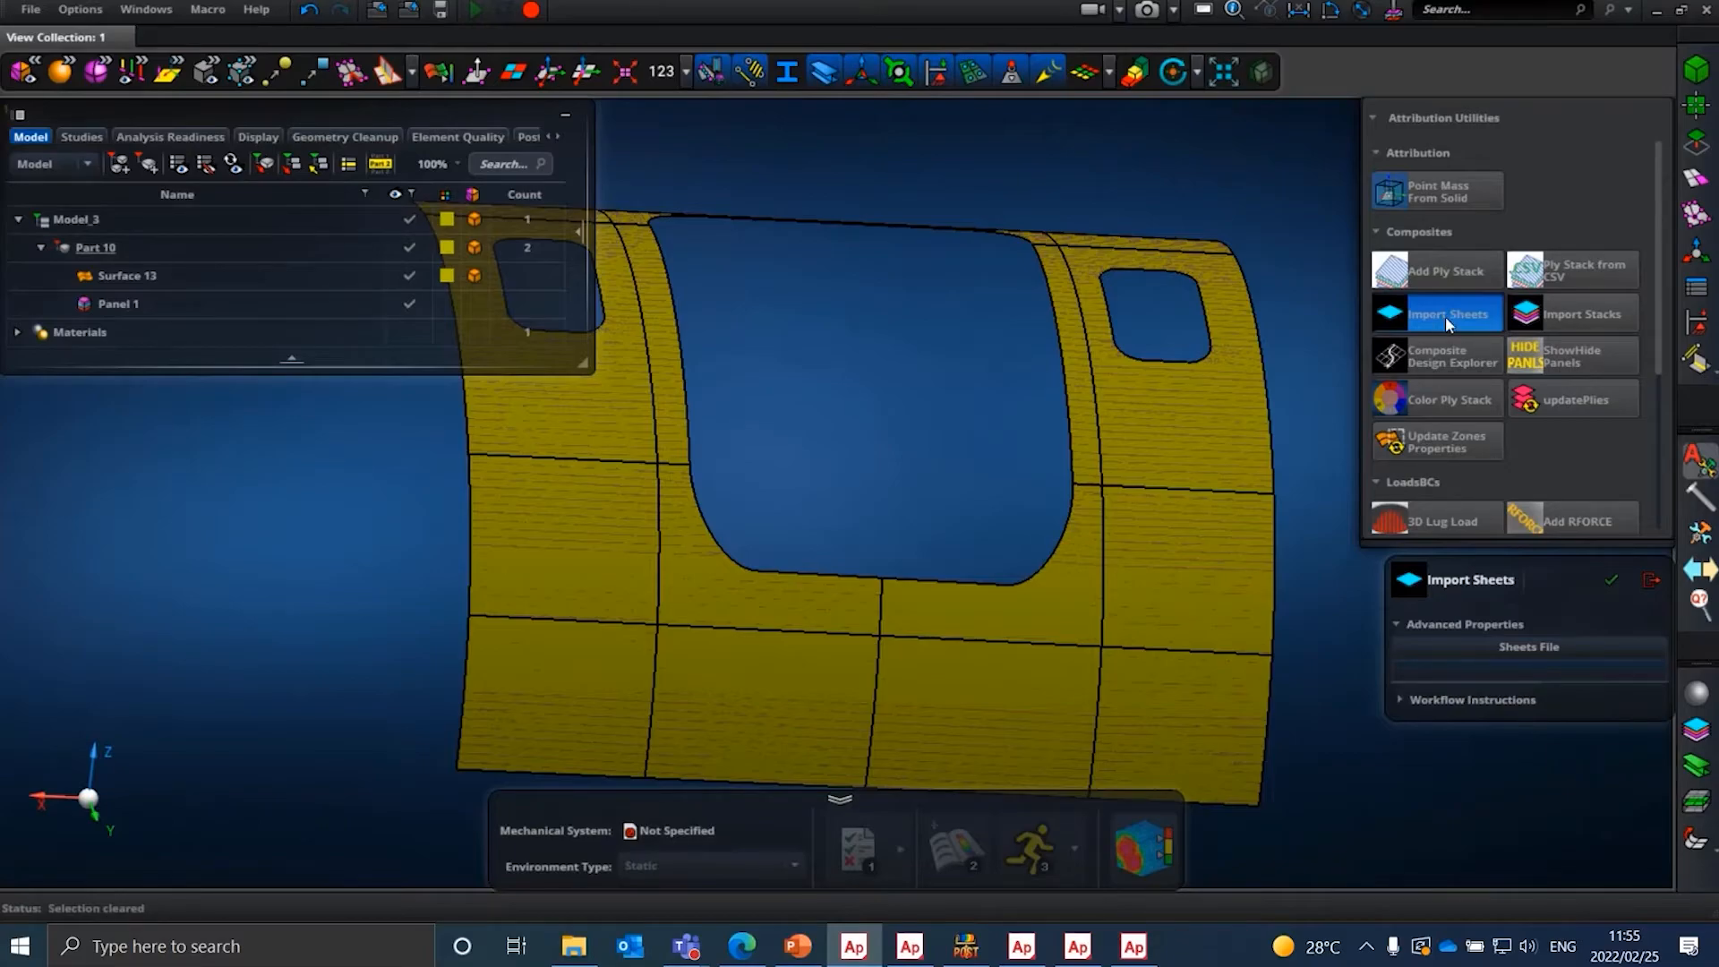
mouse_move(1459, 327)
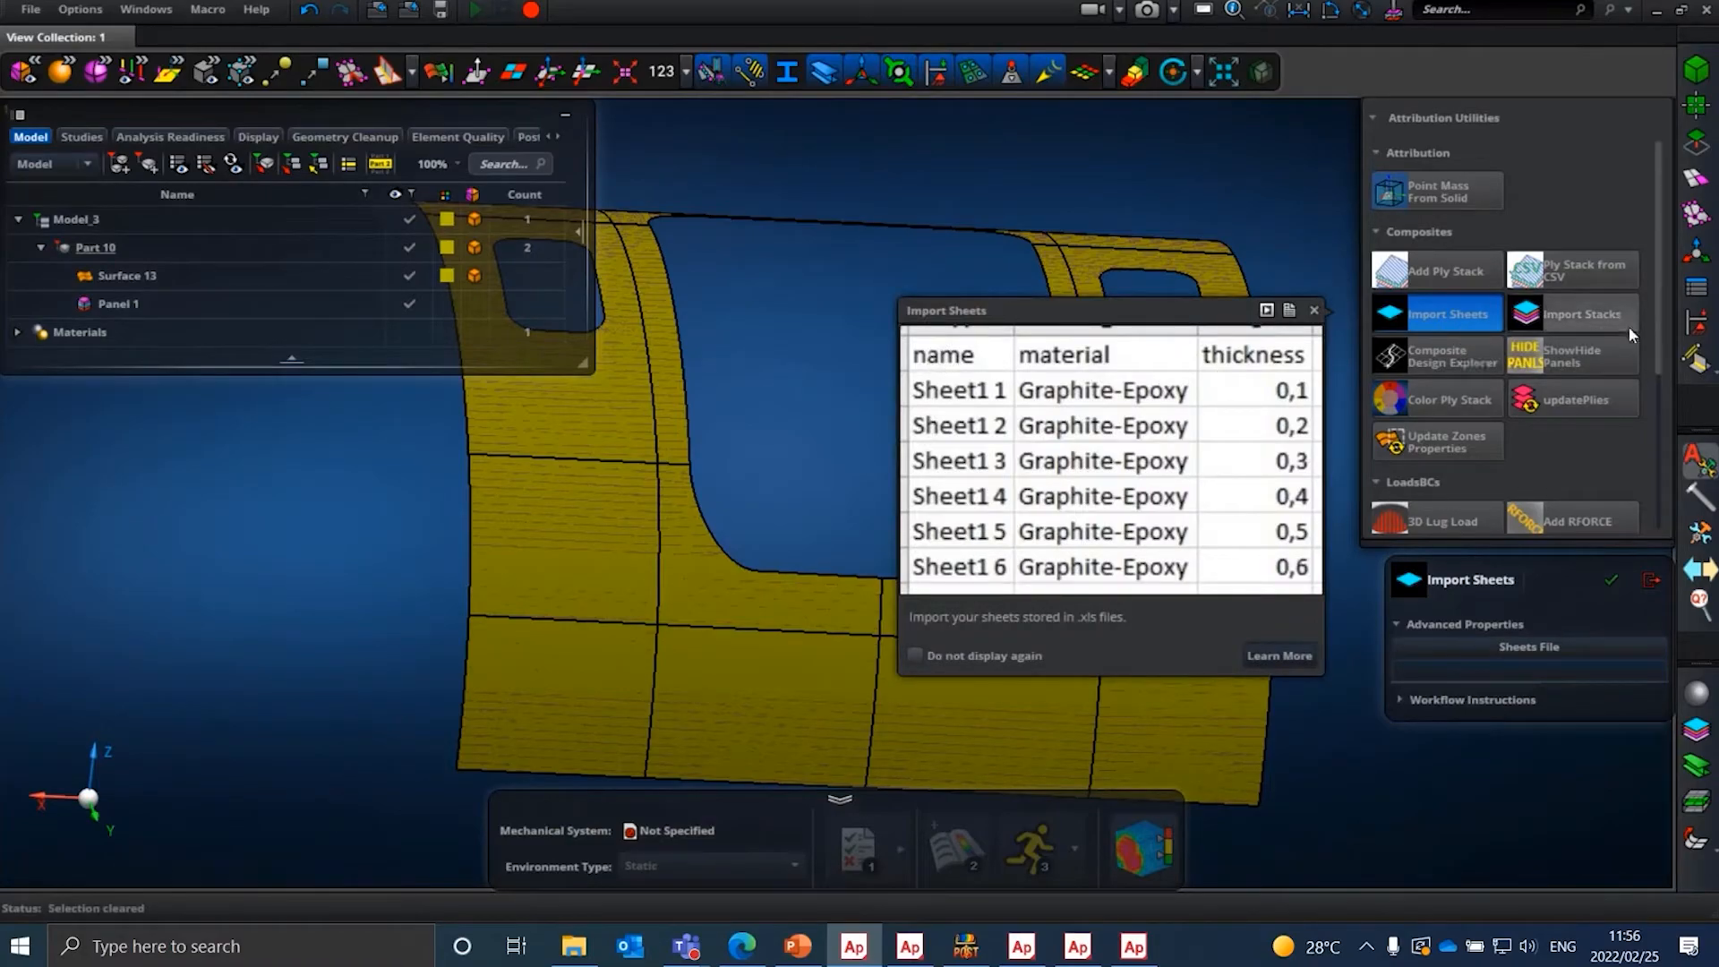
mouse_move(1421, 308)
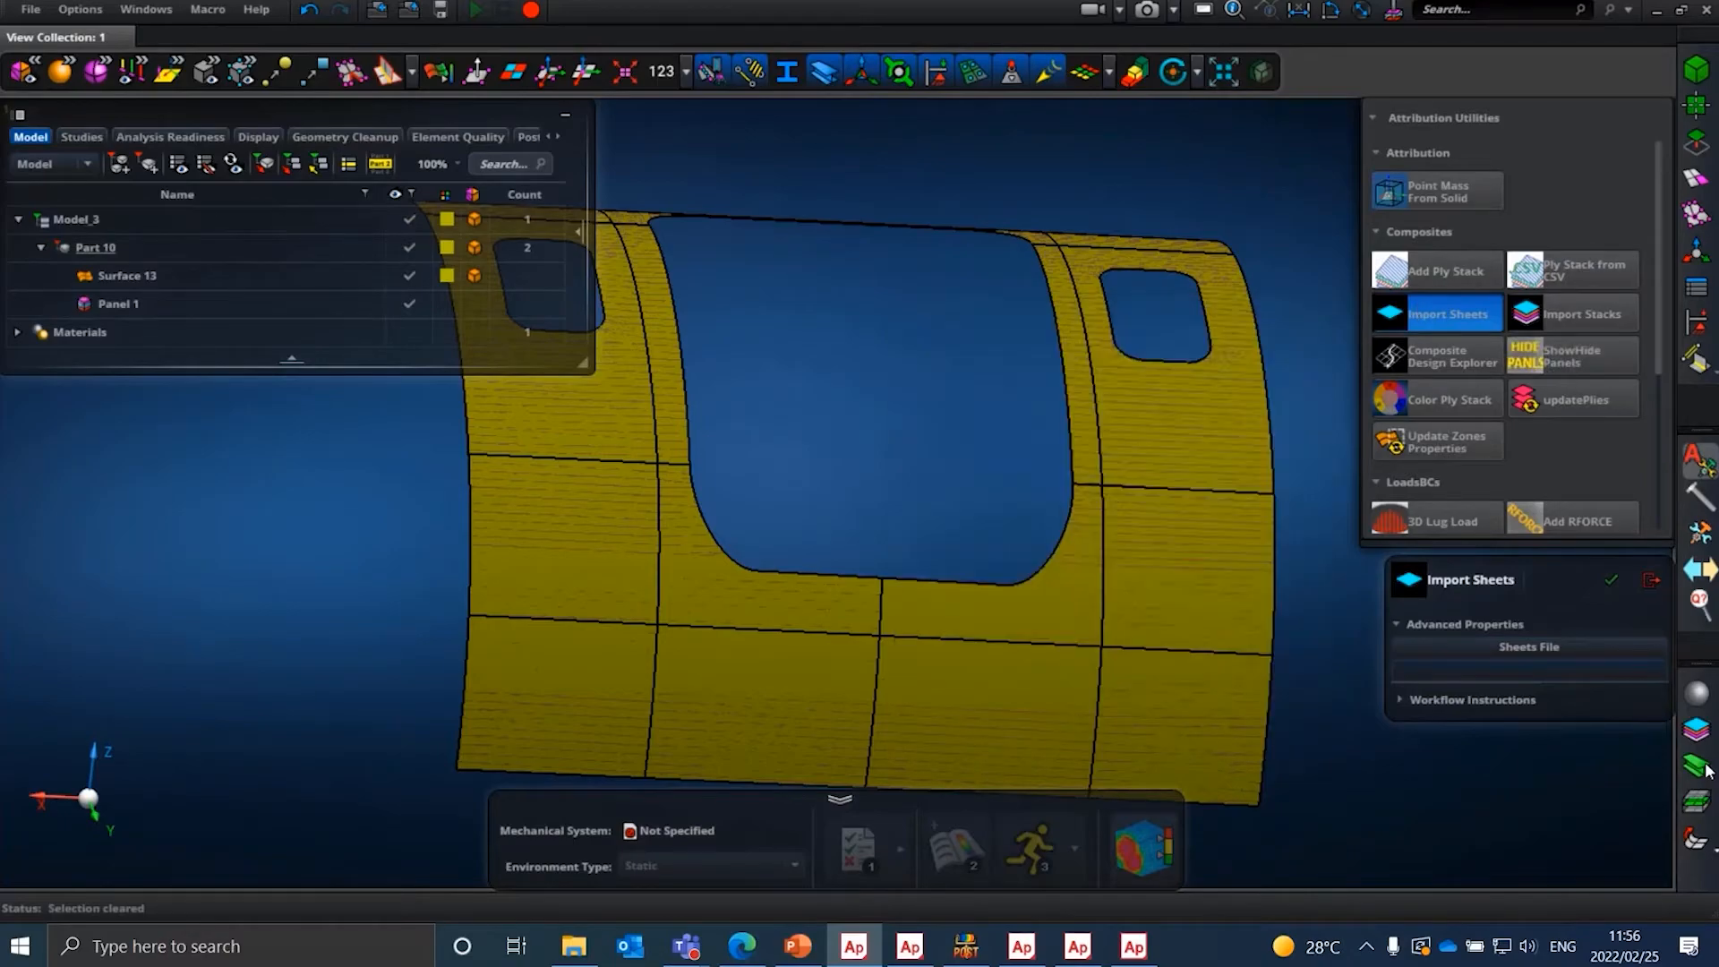
click(1697, 729)
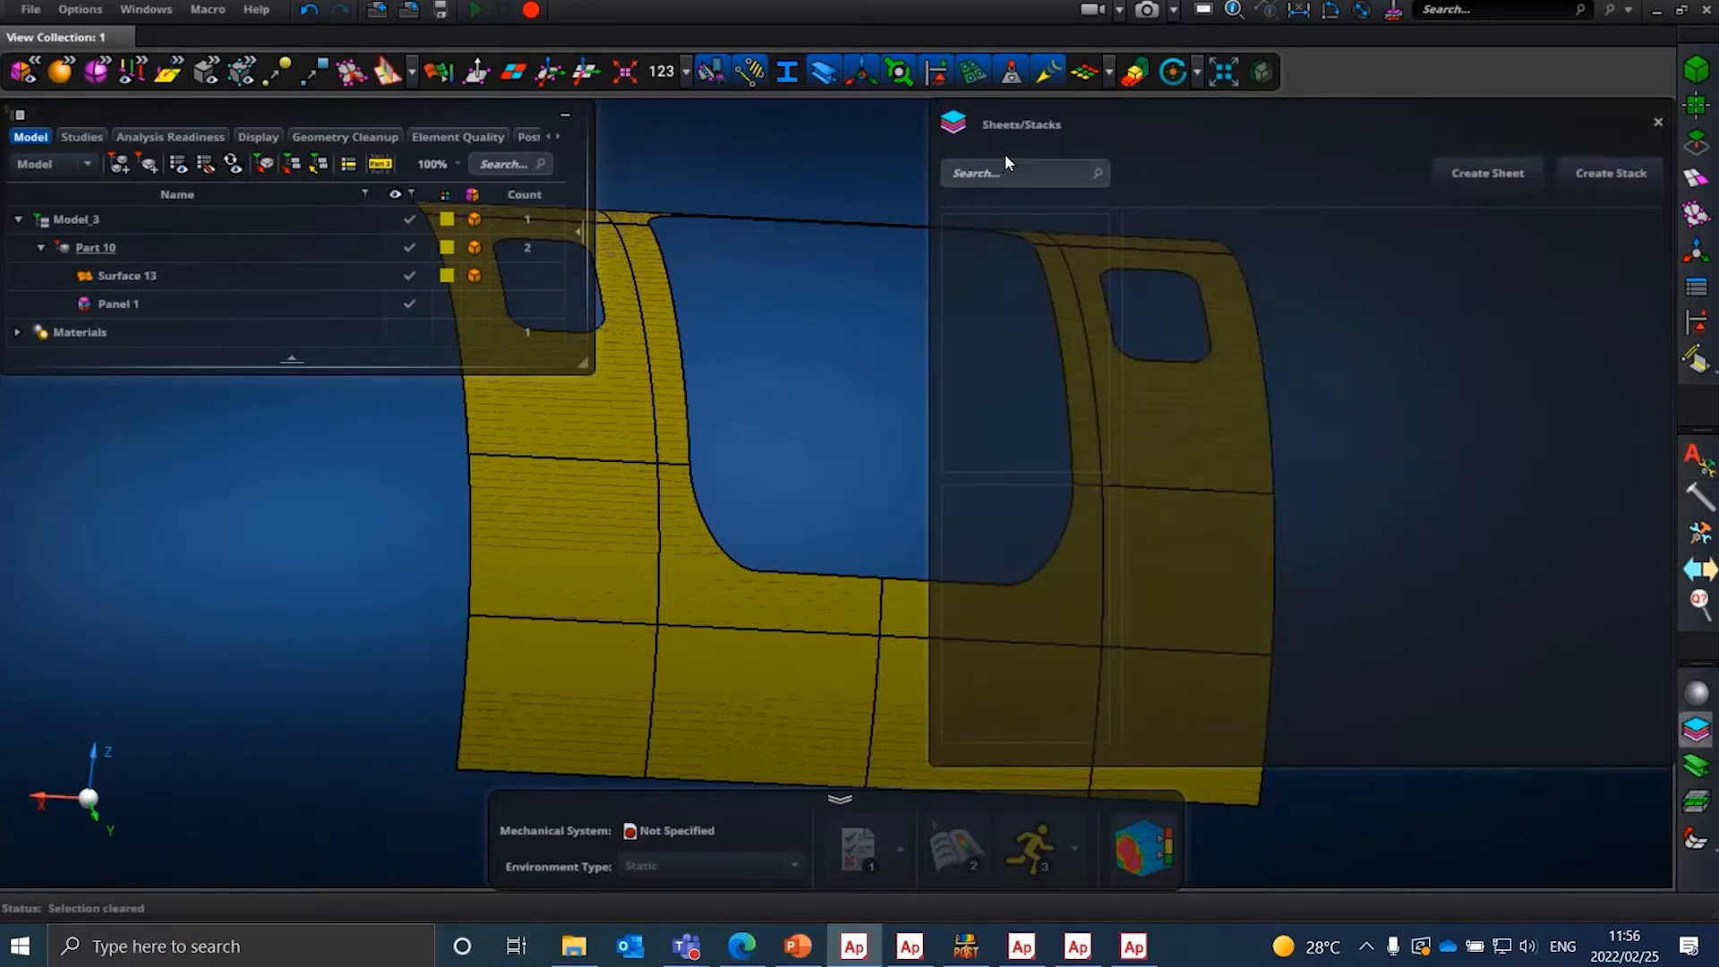
click(1699, 730)
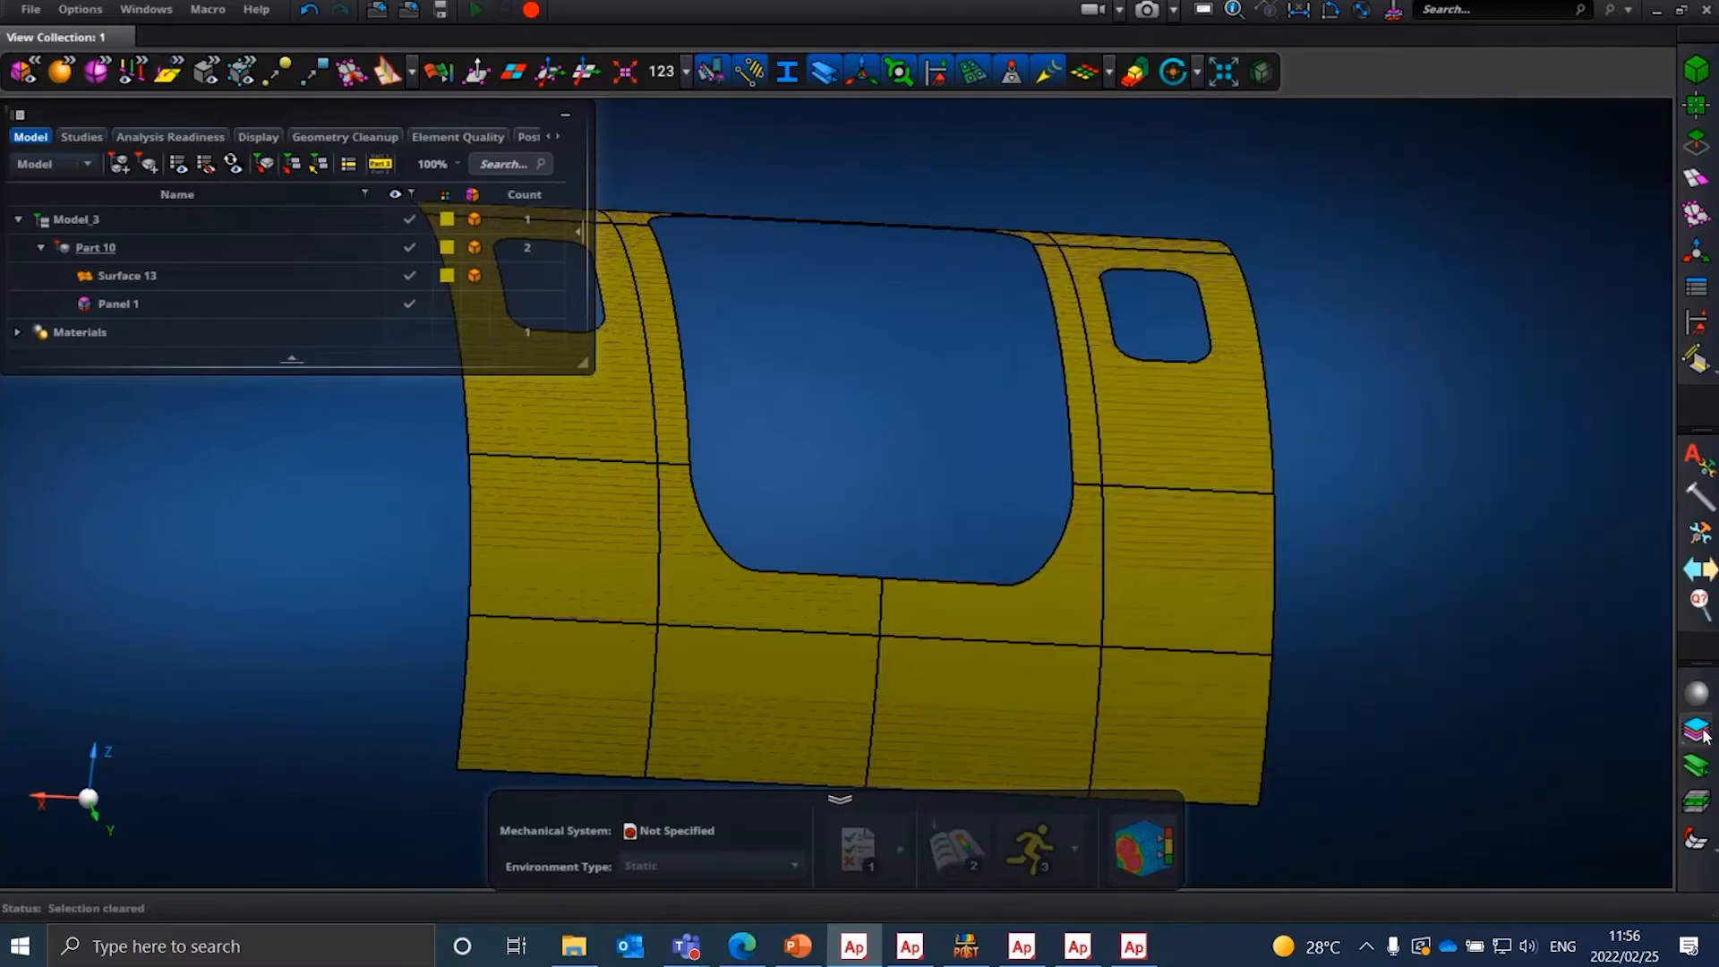
- Create a new sheet and a new stack in the Sheets/Stacks catalog
click(1695, 457)
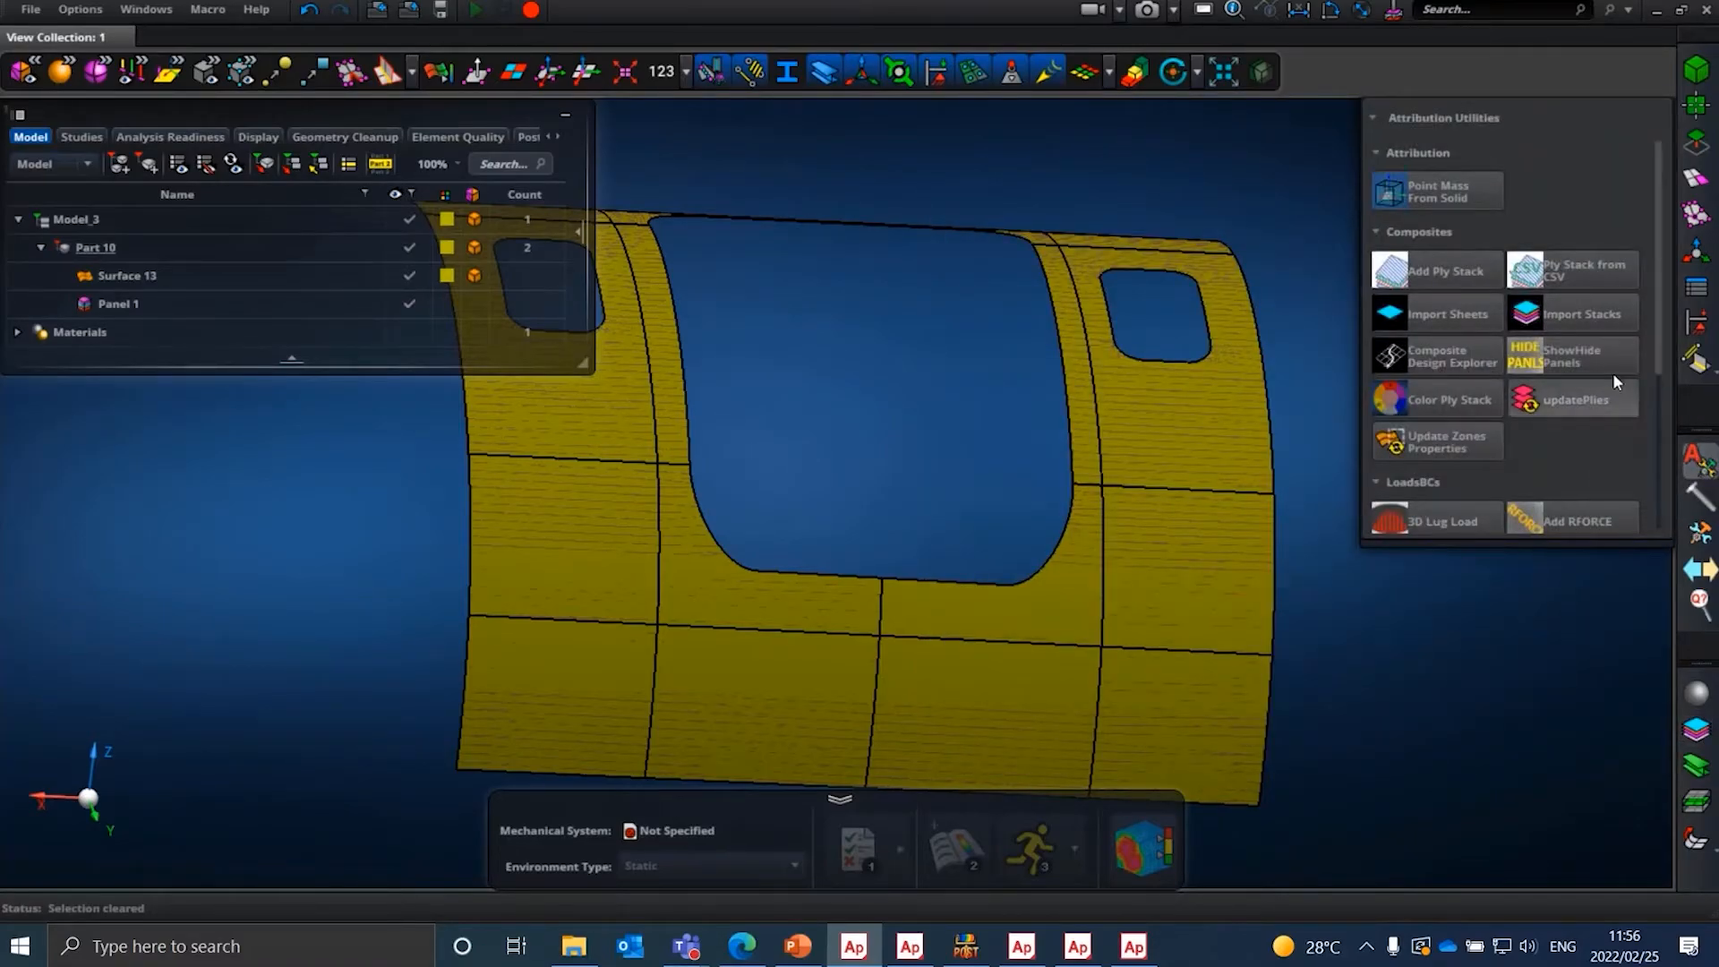
mouse_move(1589, 324)
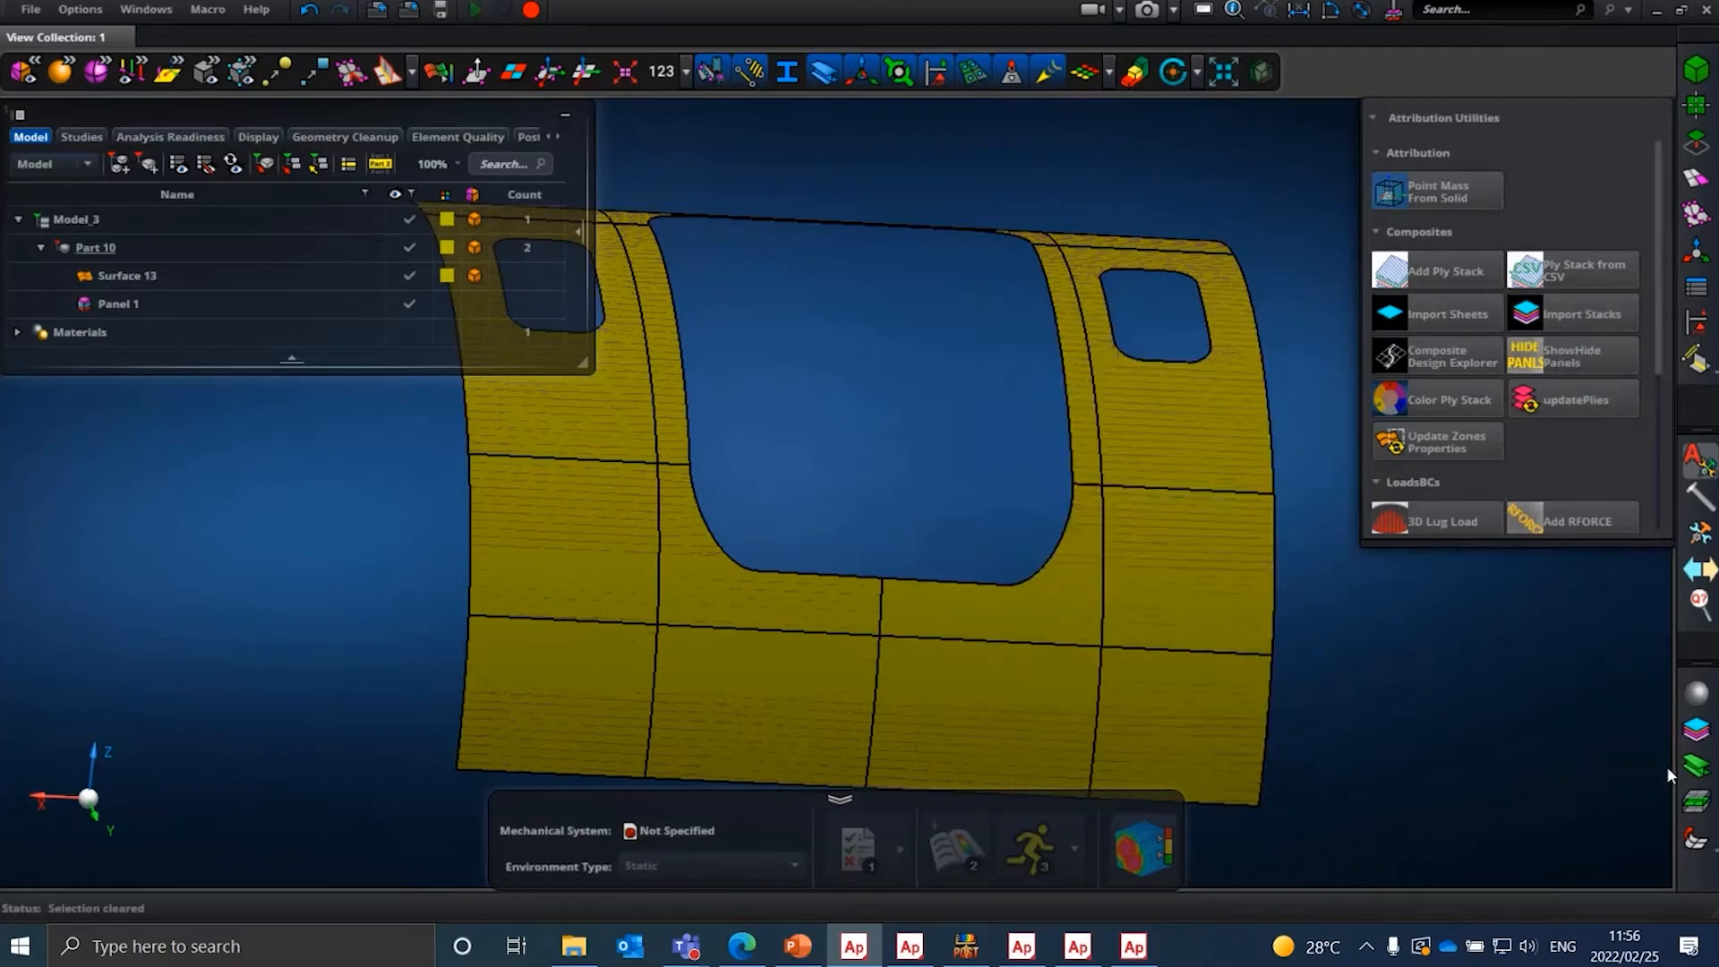
click(1693, 732)
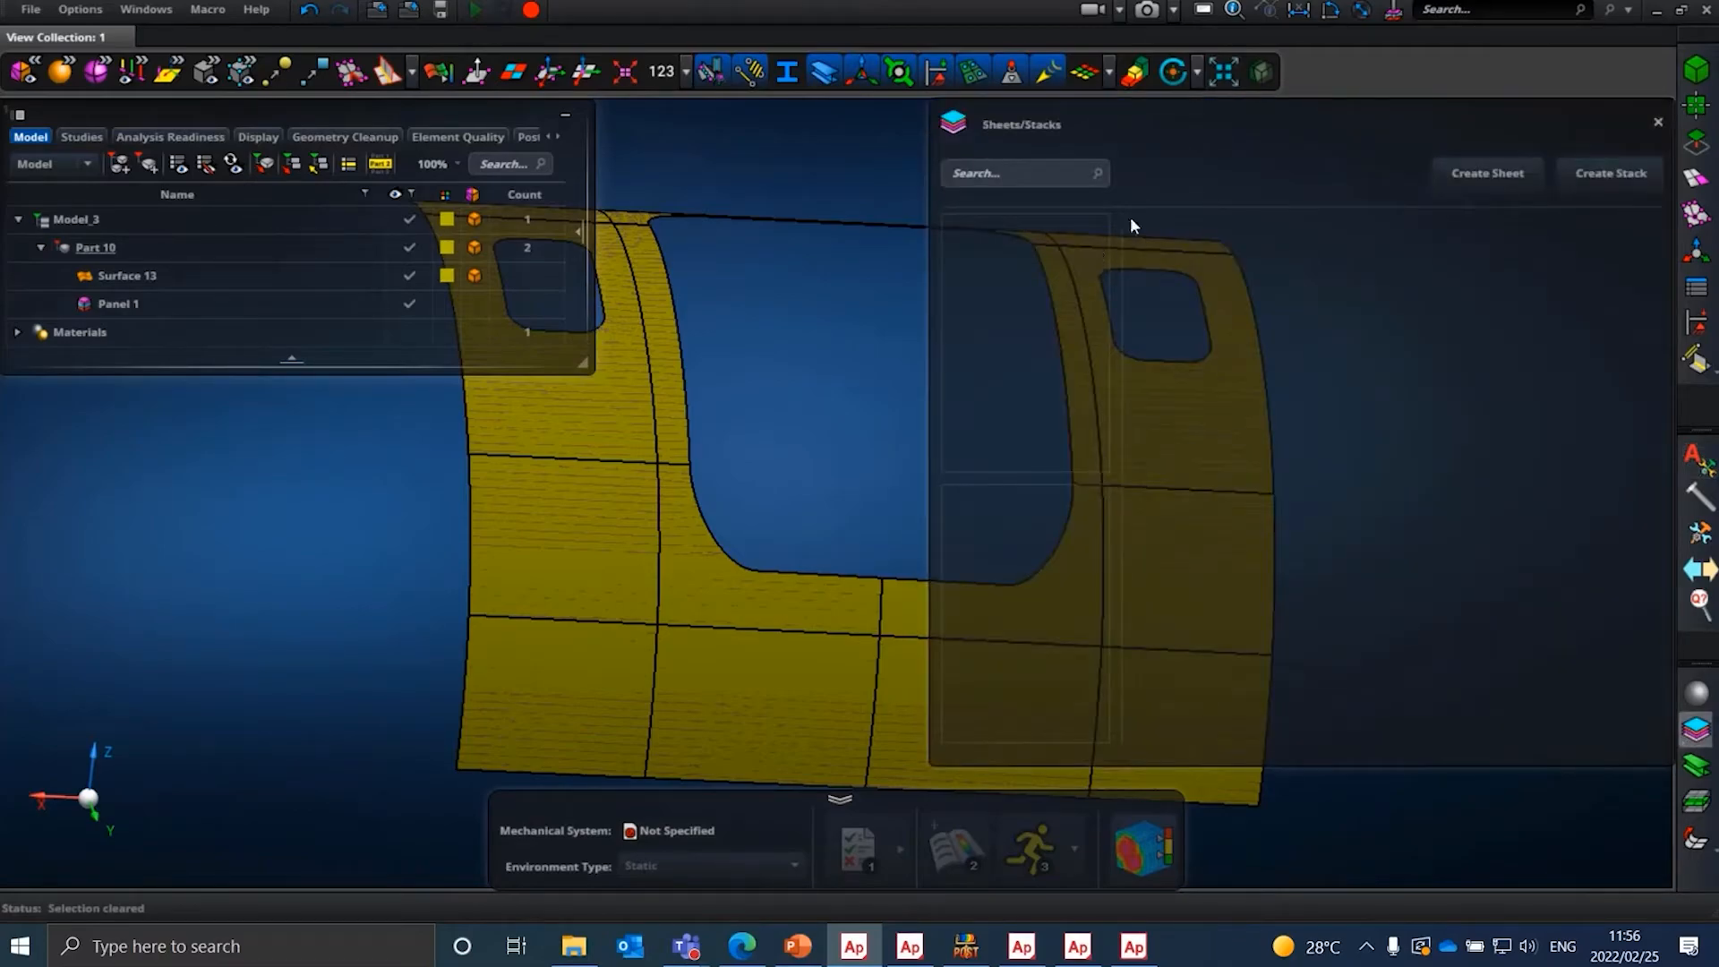
click(1483, 179)
click(1572, 173)
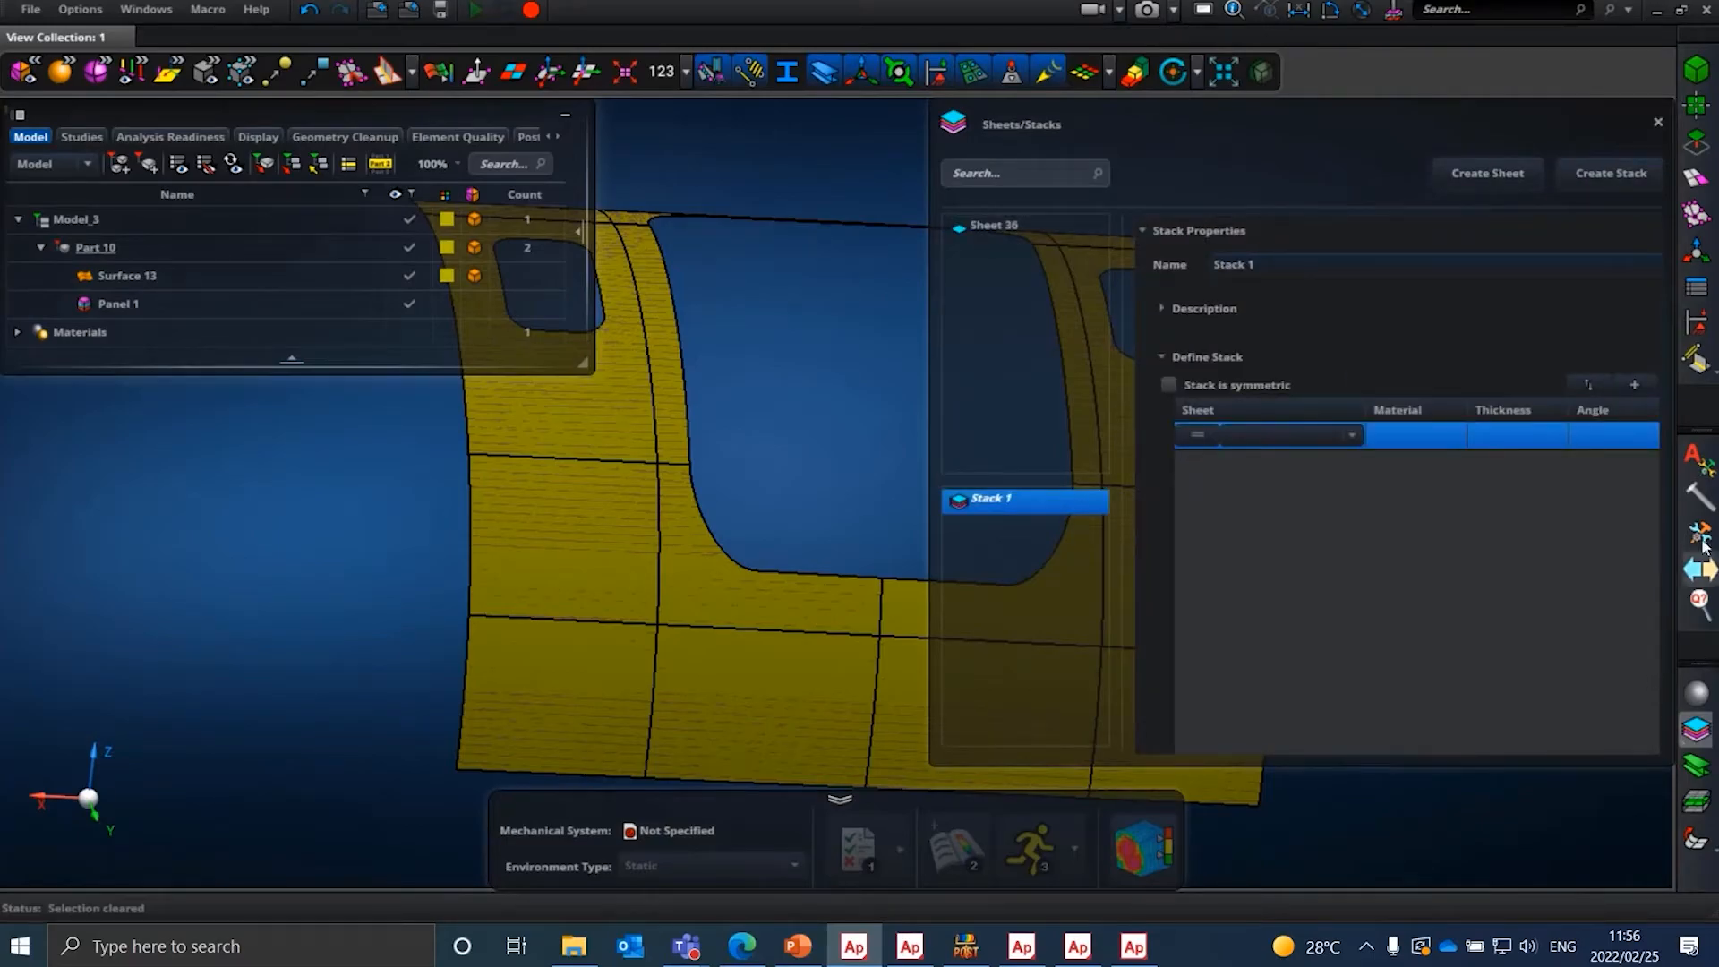
- Review the Import Stacks and Composite Design Explorer previews in Attribution Utilities and request more information on Composite Design Explorer
click(1702, 467)
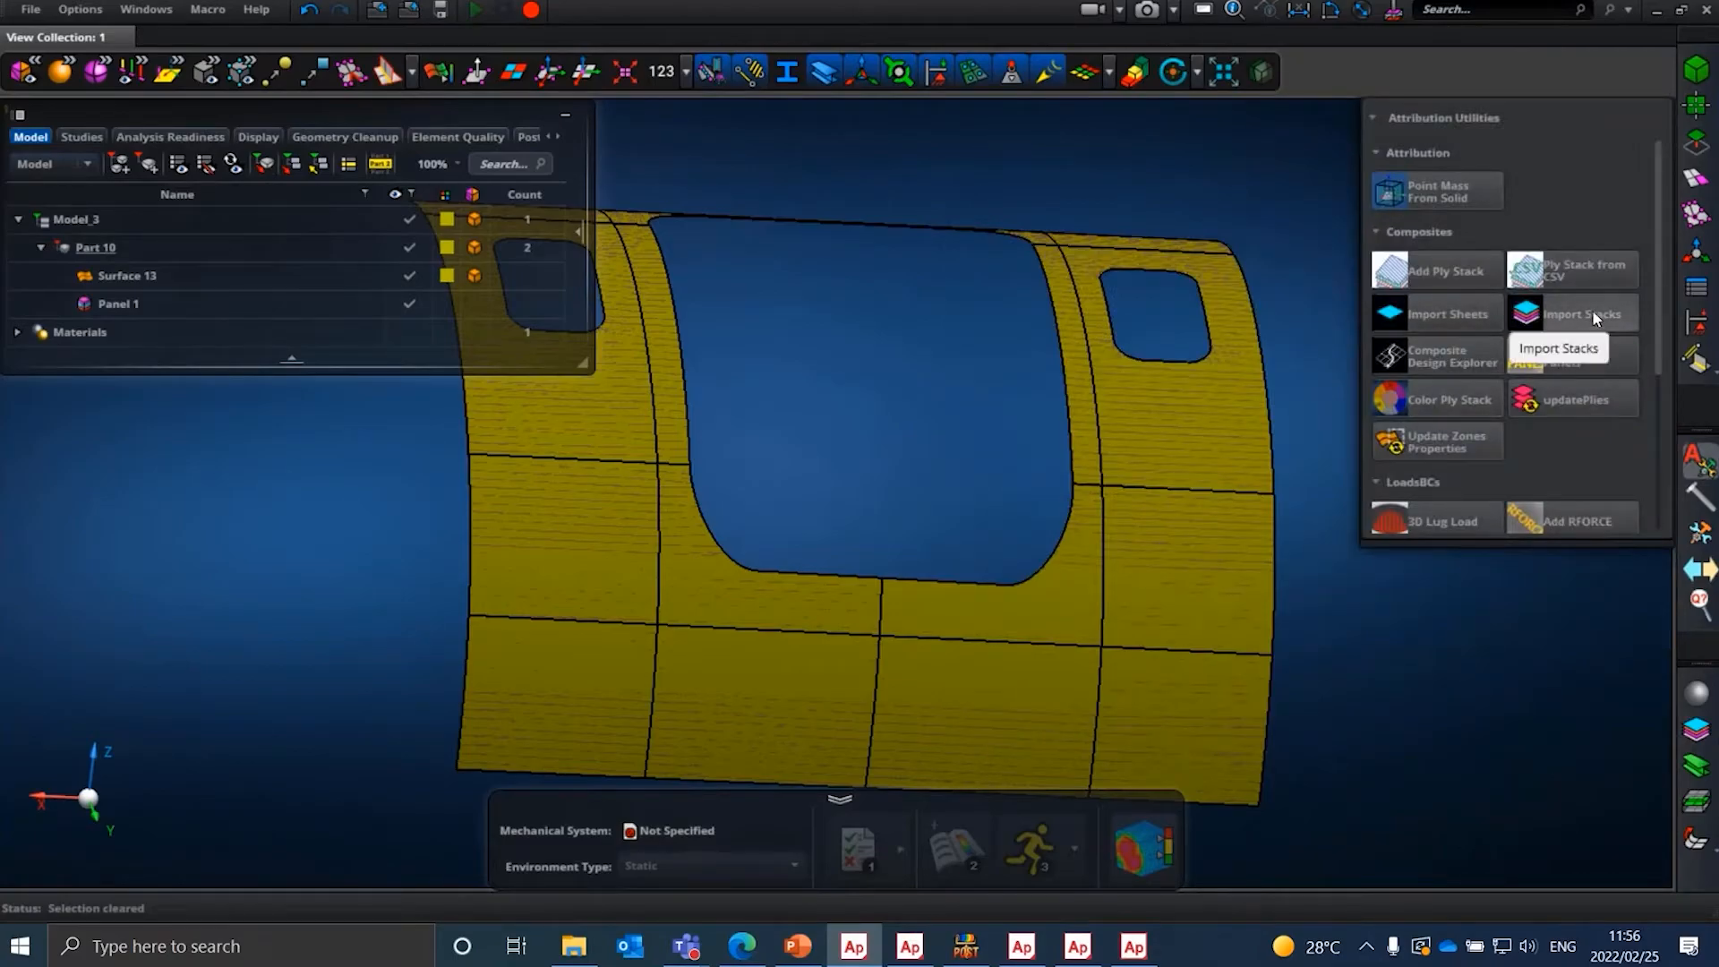
mouse_move(1460, 314)
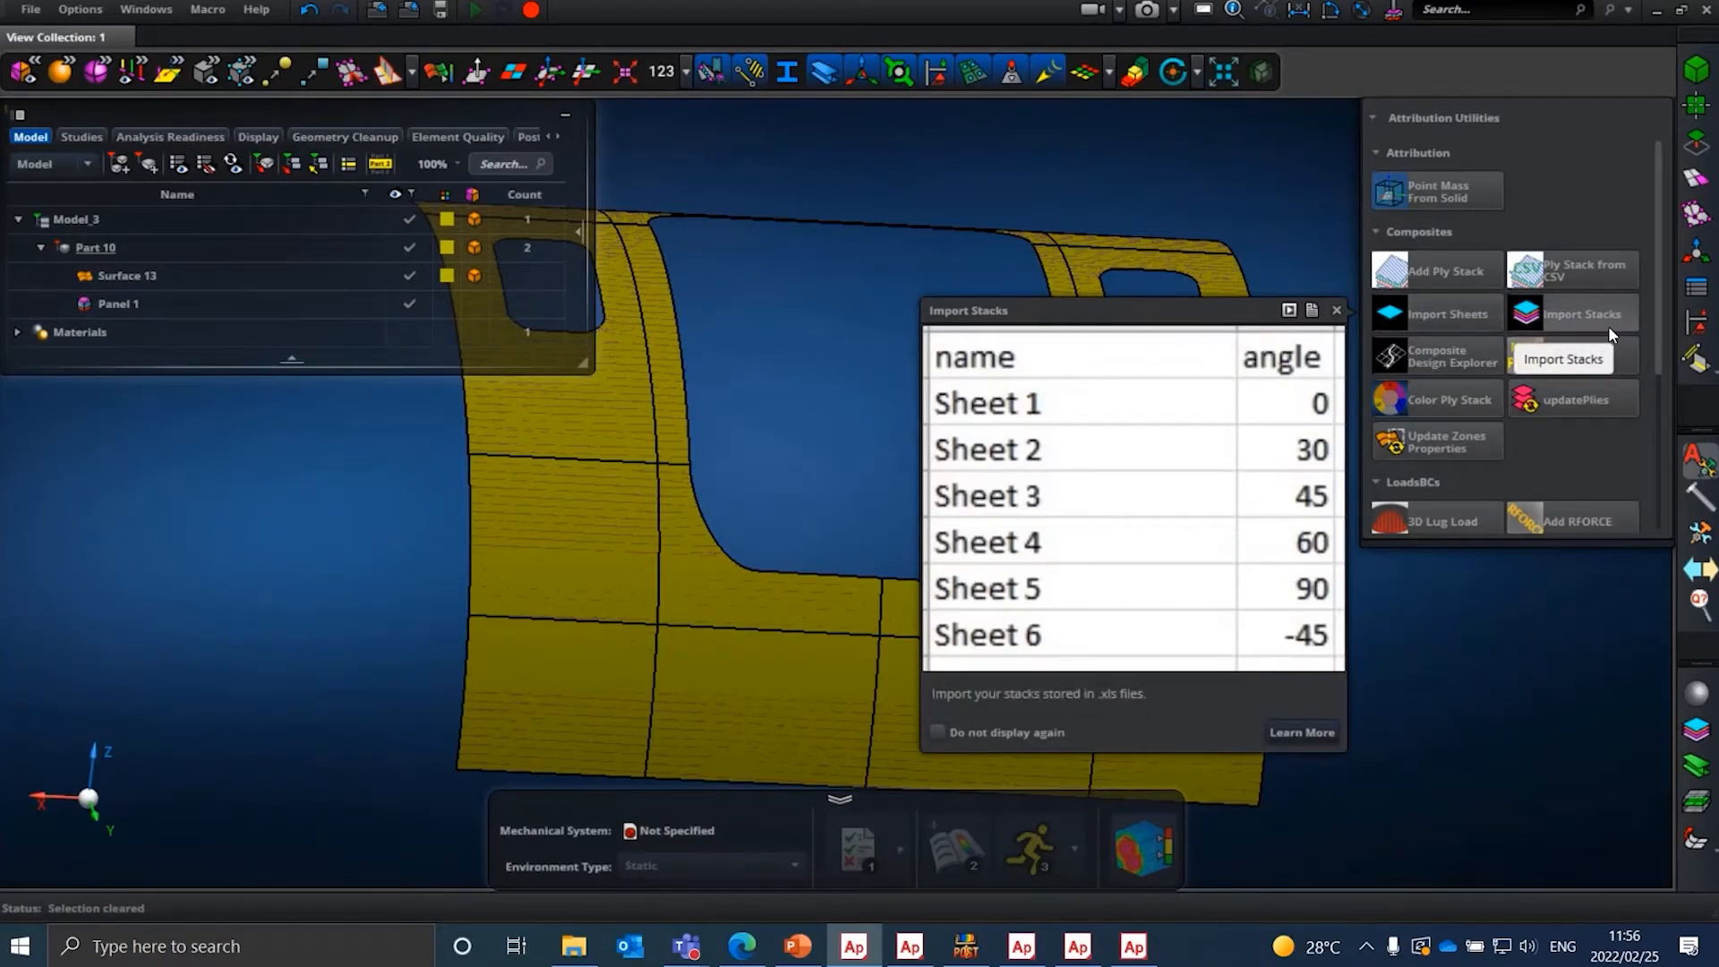
mouse_move(1465, 362)
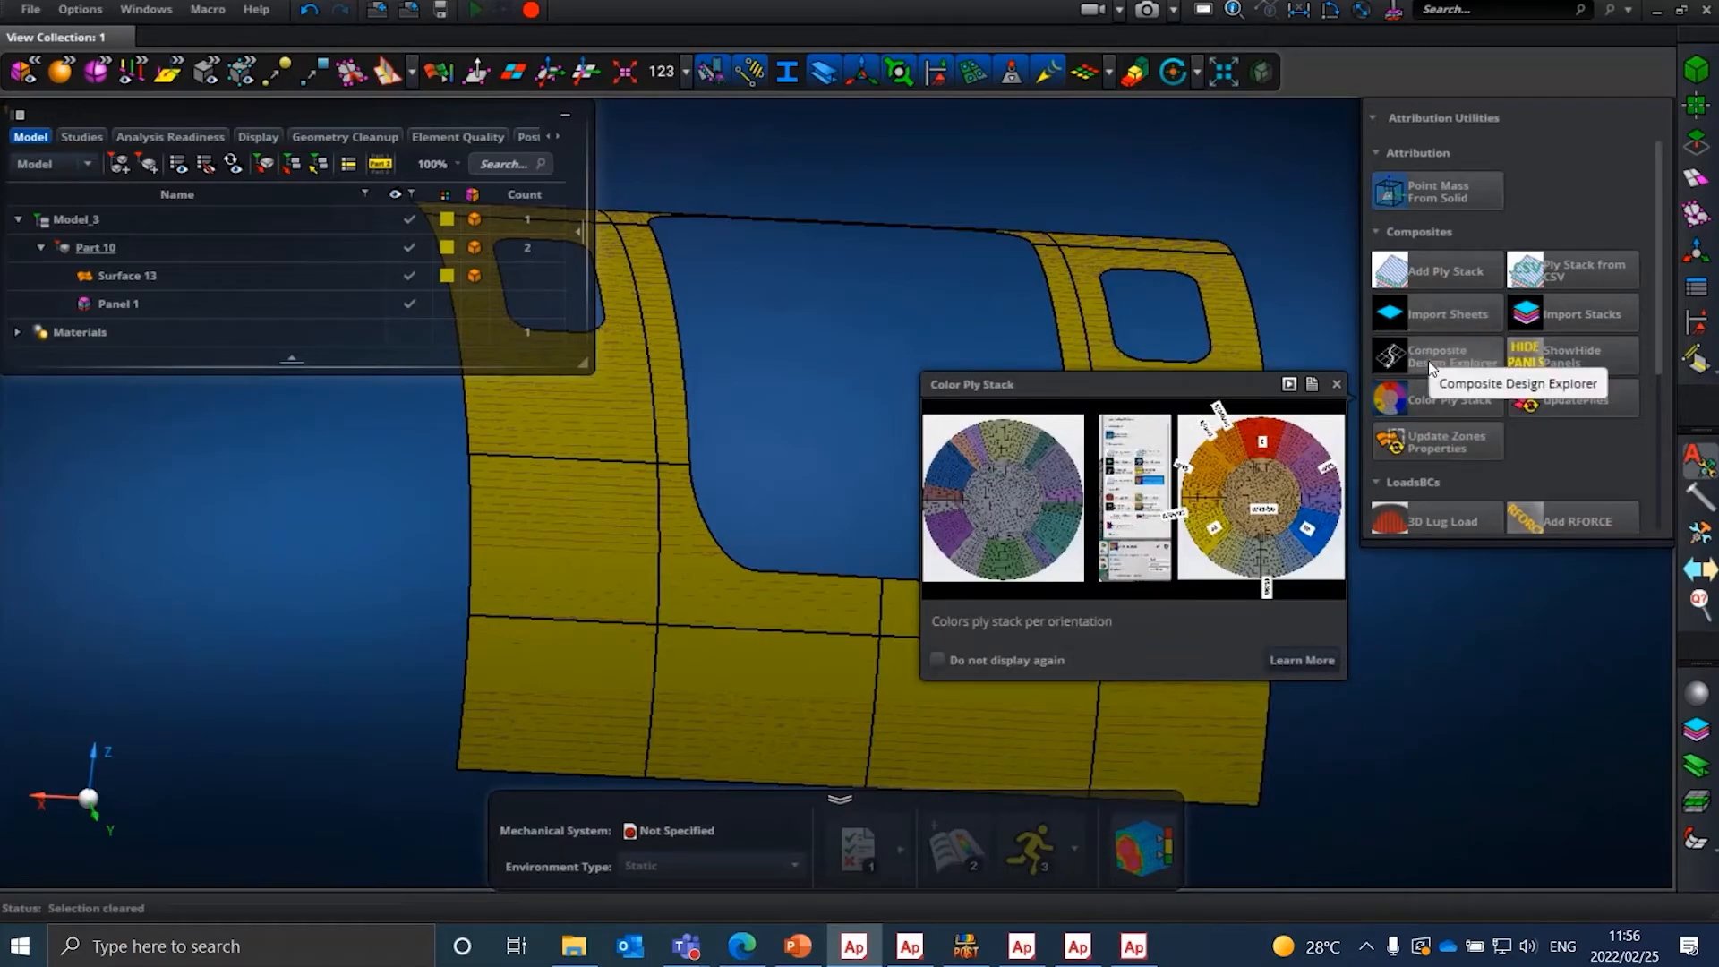
click(1298, 780)
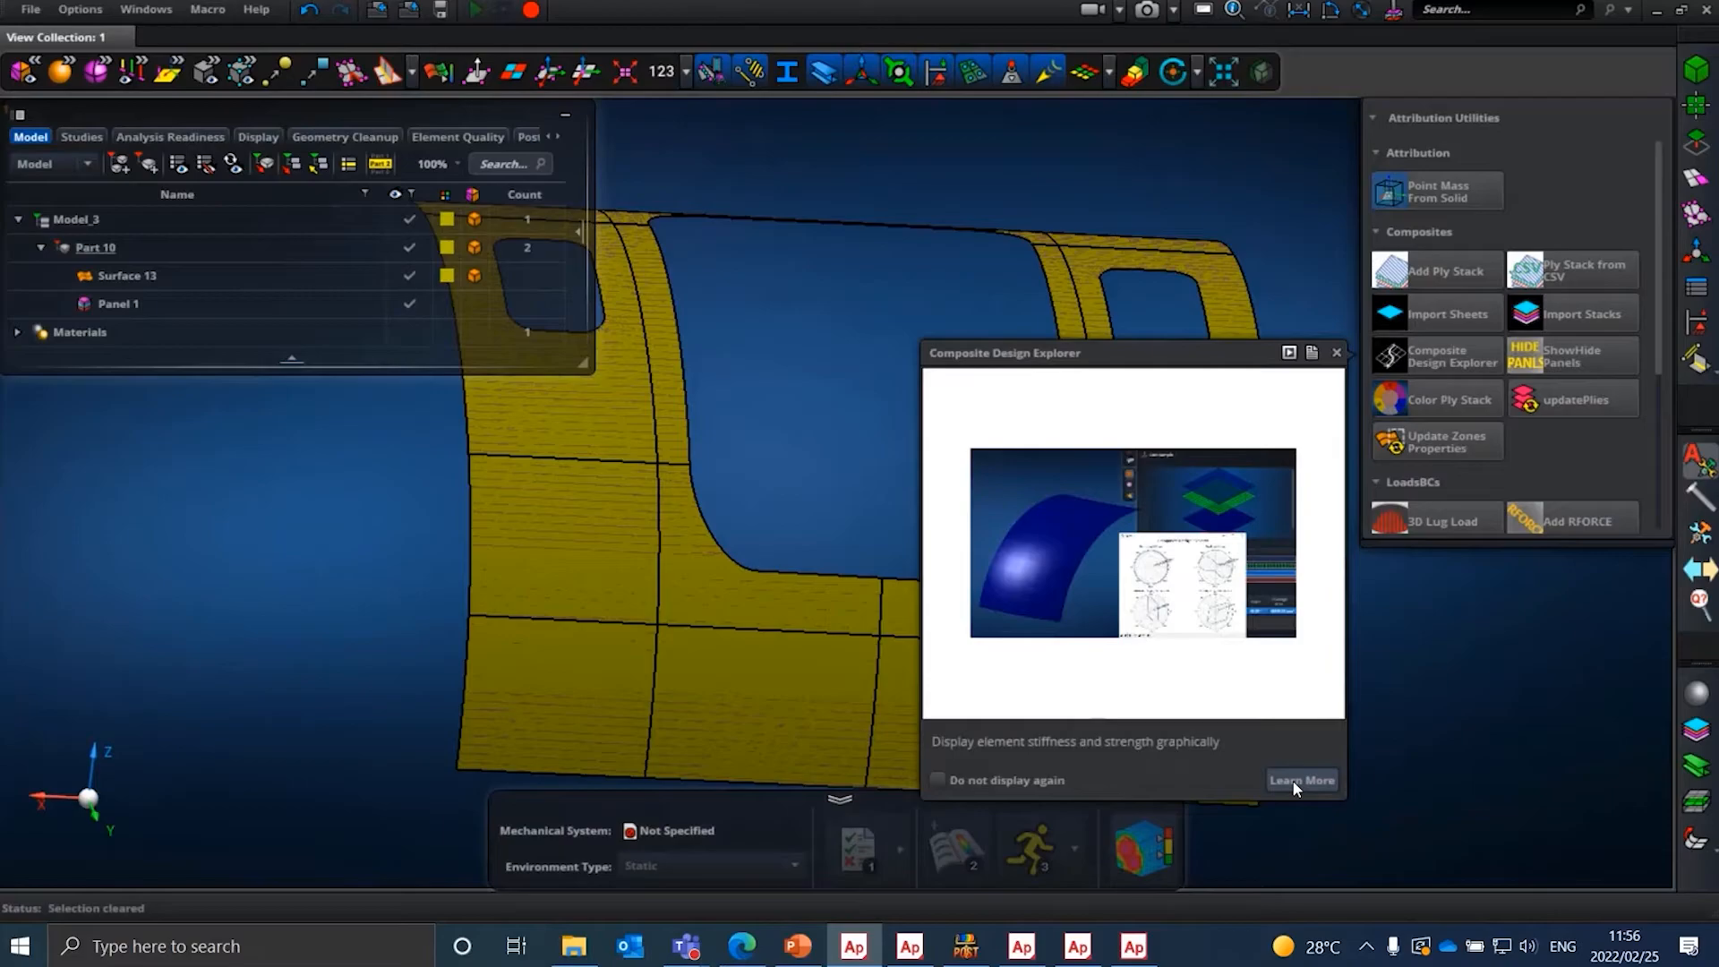
- Read the Composite Design Explorer documentation page with its example plots and ABD matrix, and return to MSC Apex
scroll(908, 666, down, 3)
scroll(908, 666, up, 3)
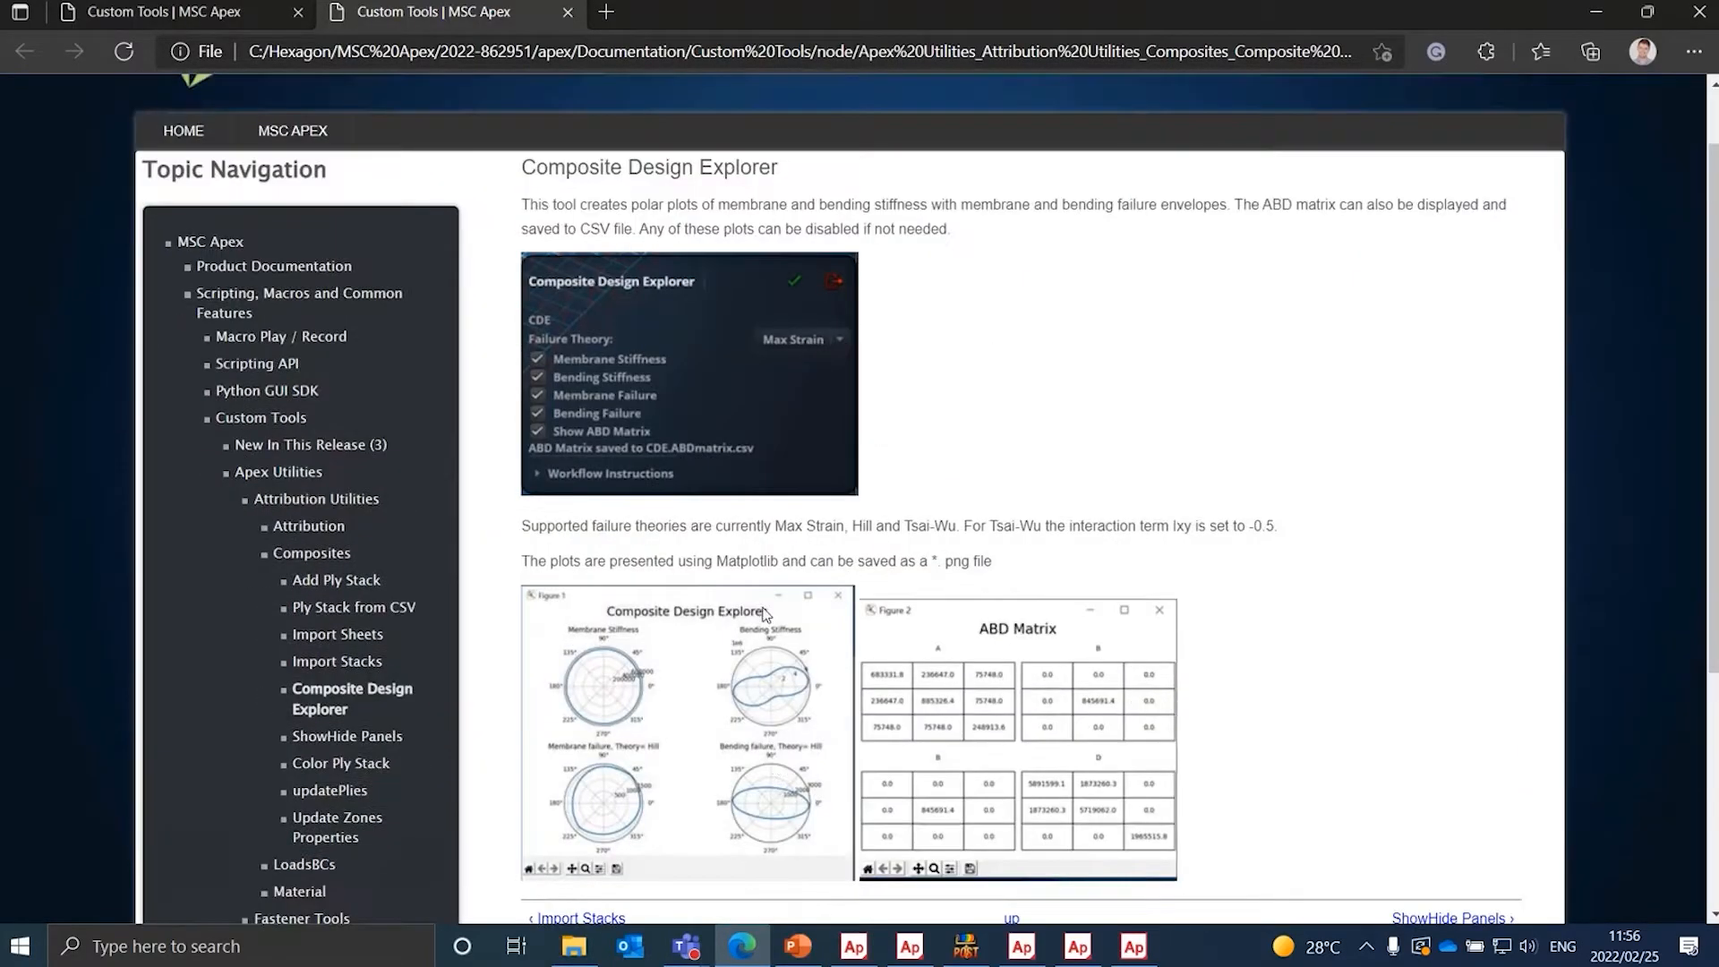
scroll(820, 554, down, 2)
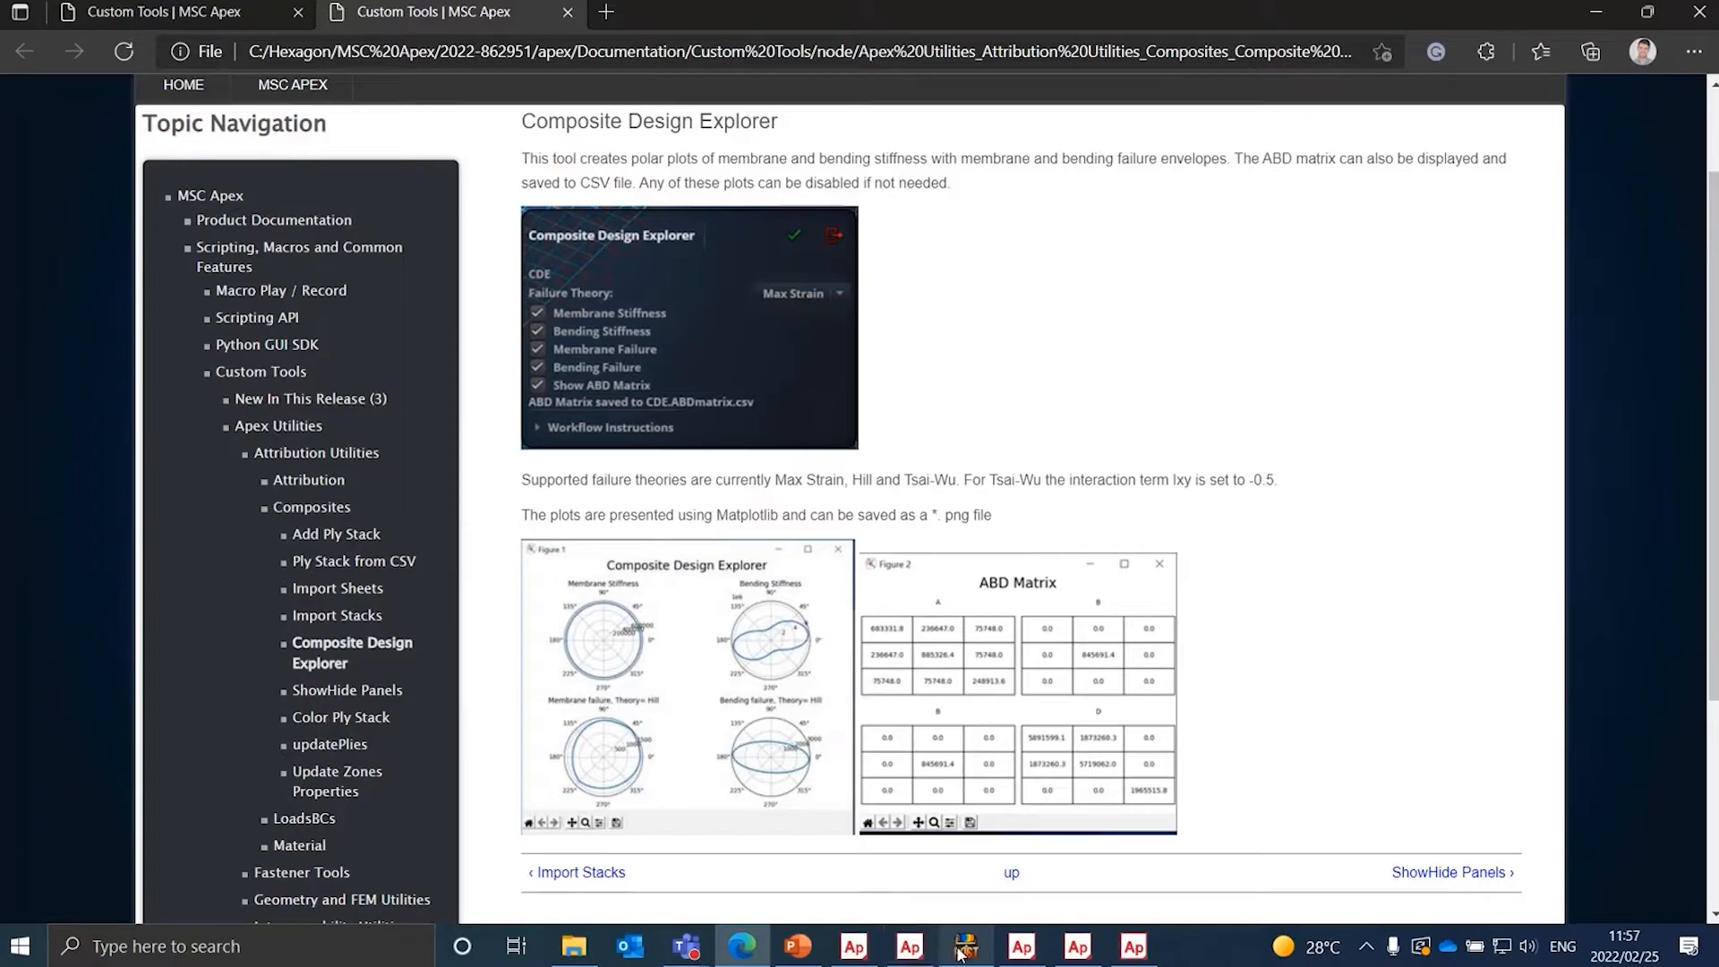
click(863, 958)
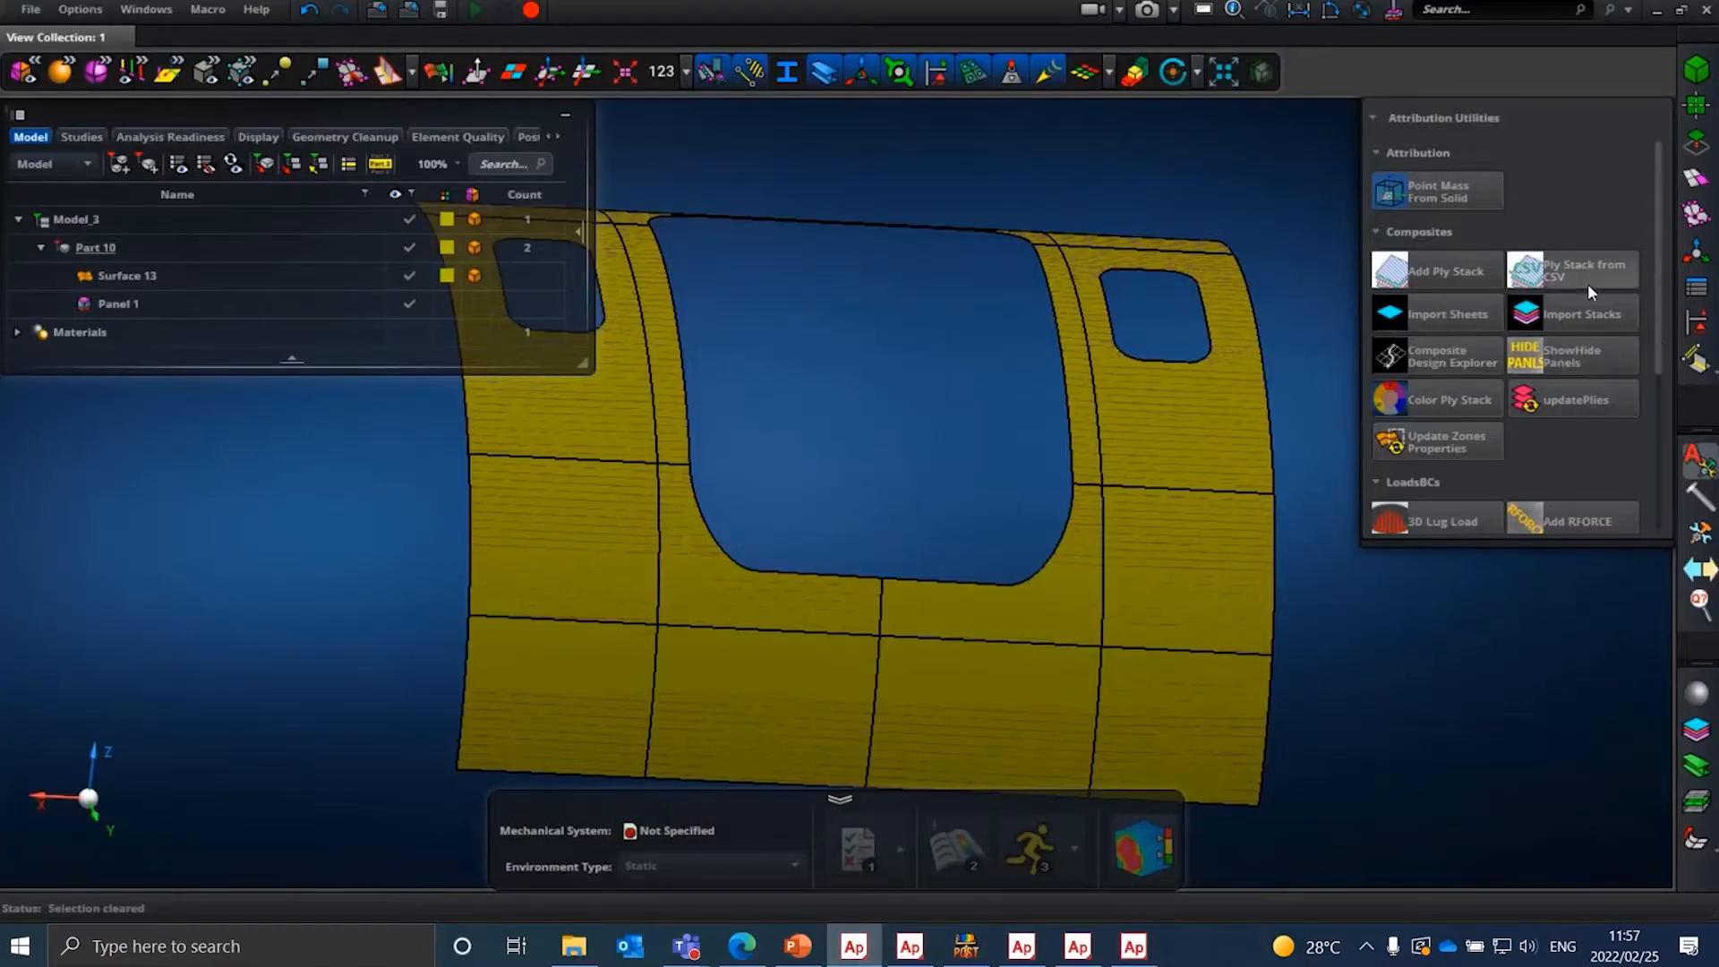
- Open Composite Design Explorer, check its failure theory options and revisit the example plots in the documentation
click(1434, 358)
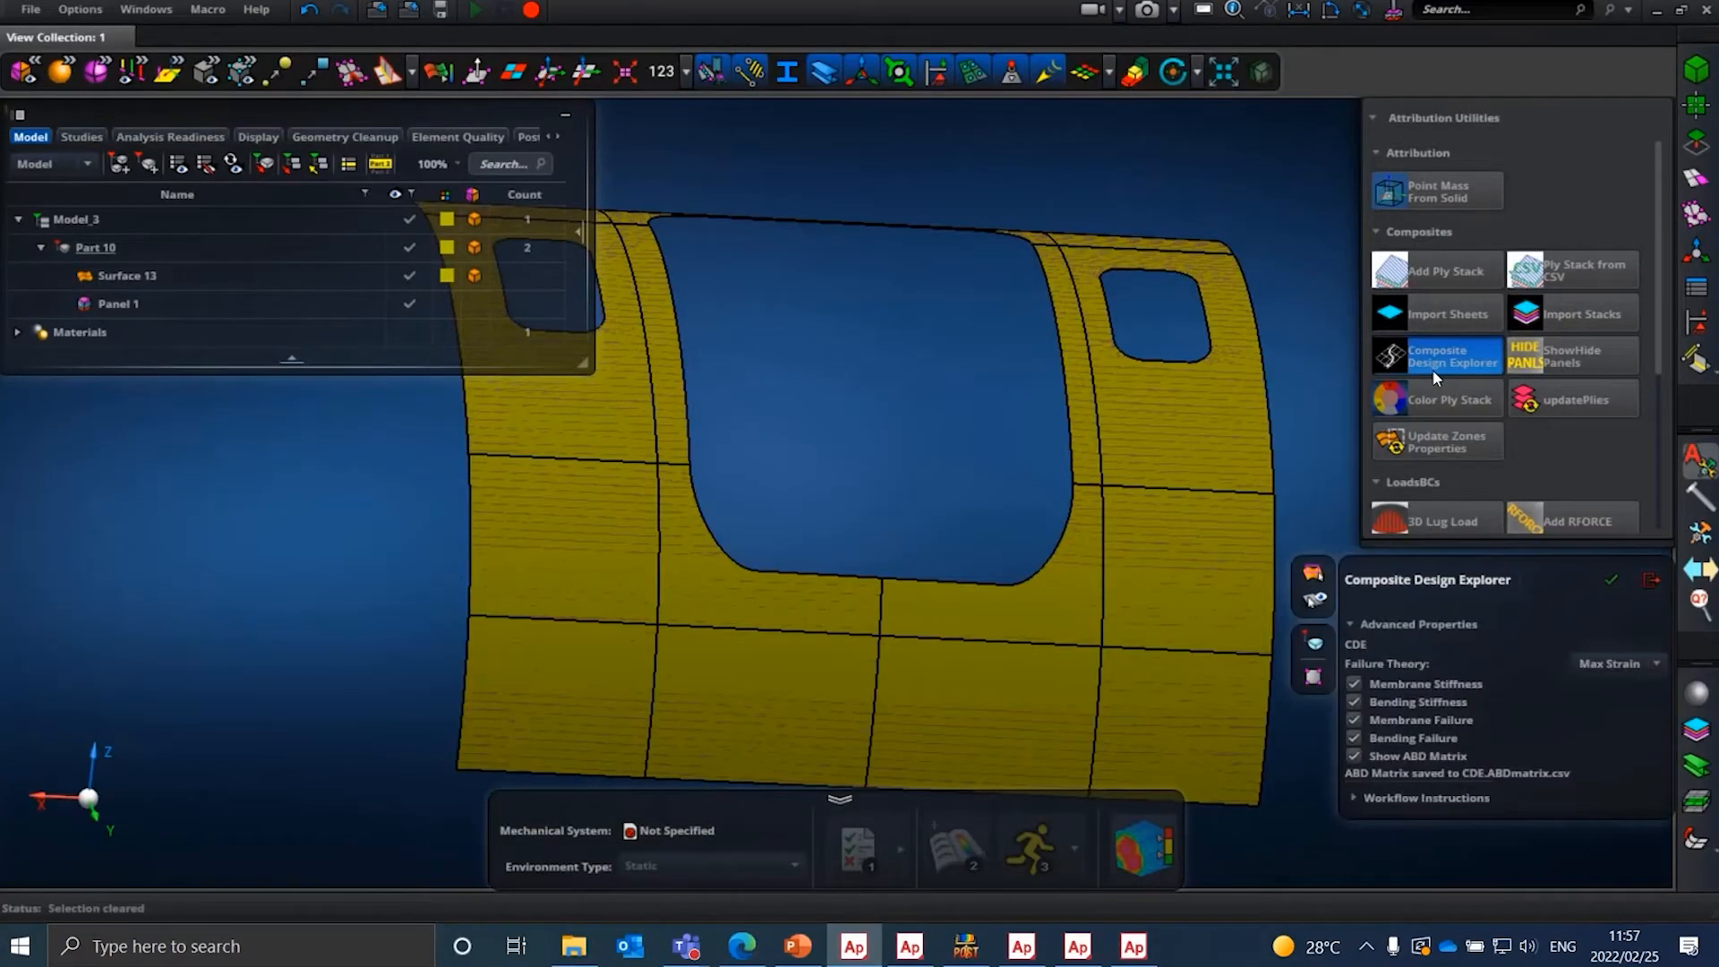
click(1589, 667)
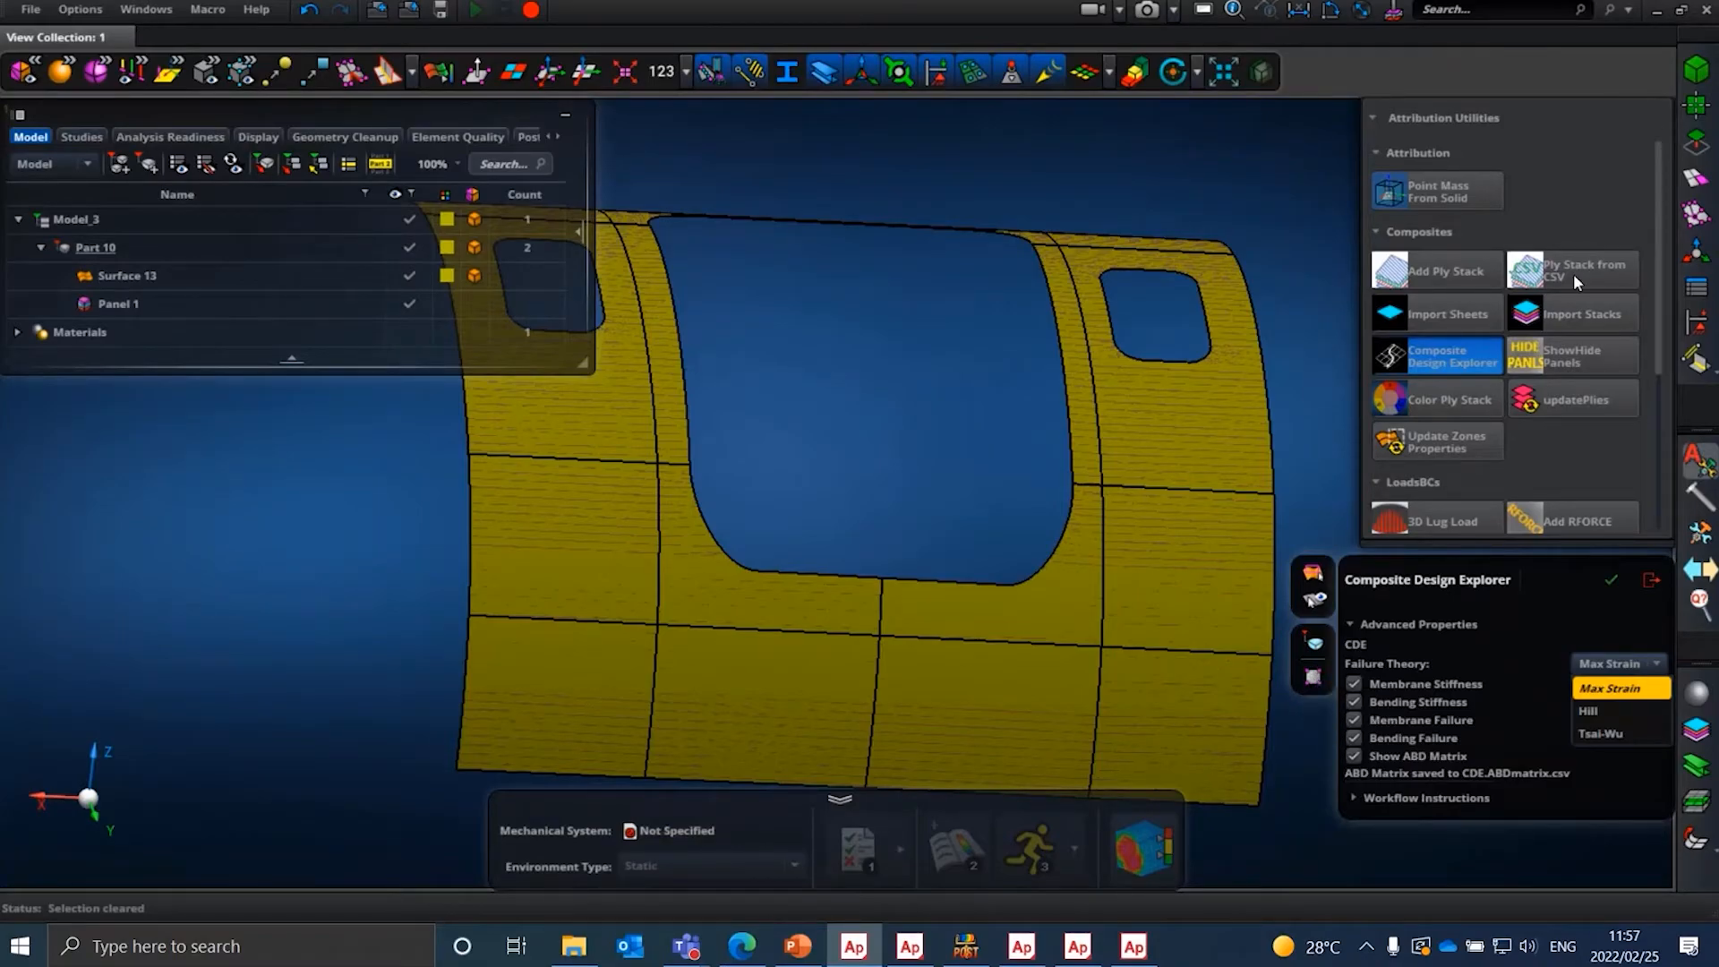
click(1704, 183)
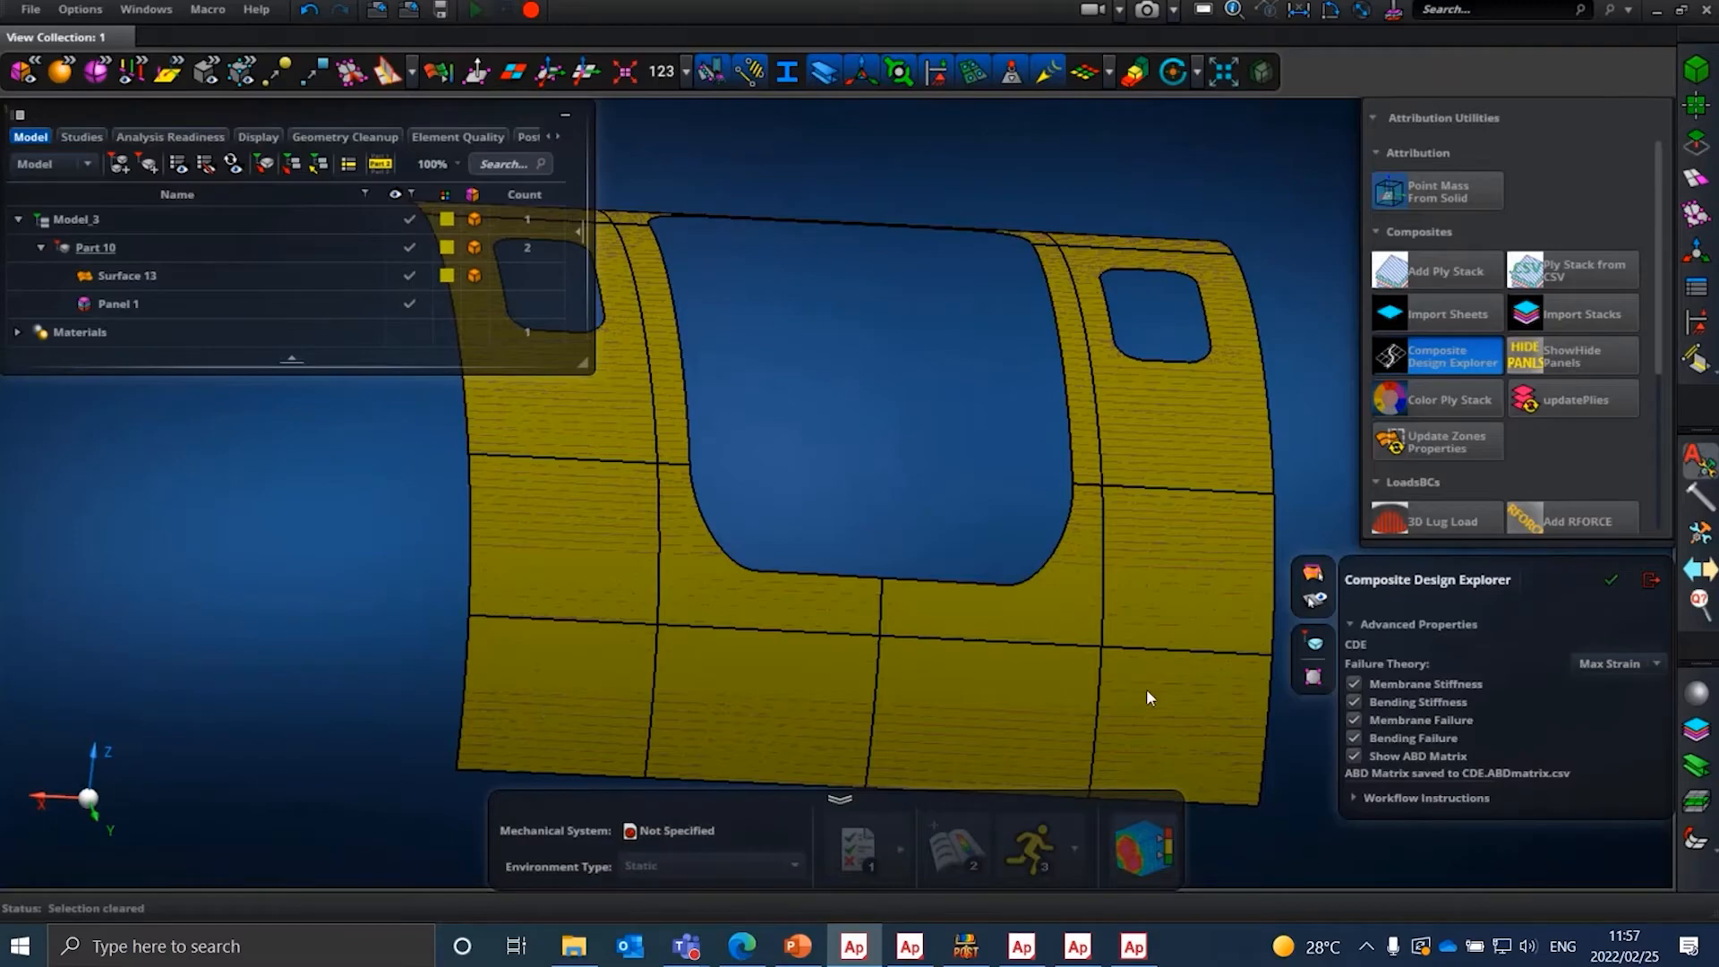
click(1315, 674)
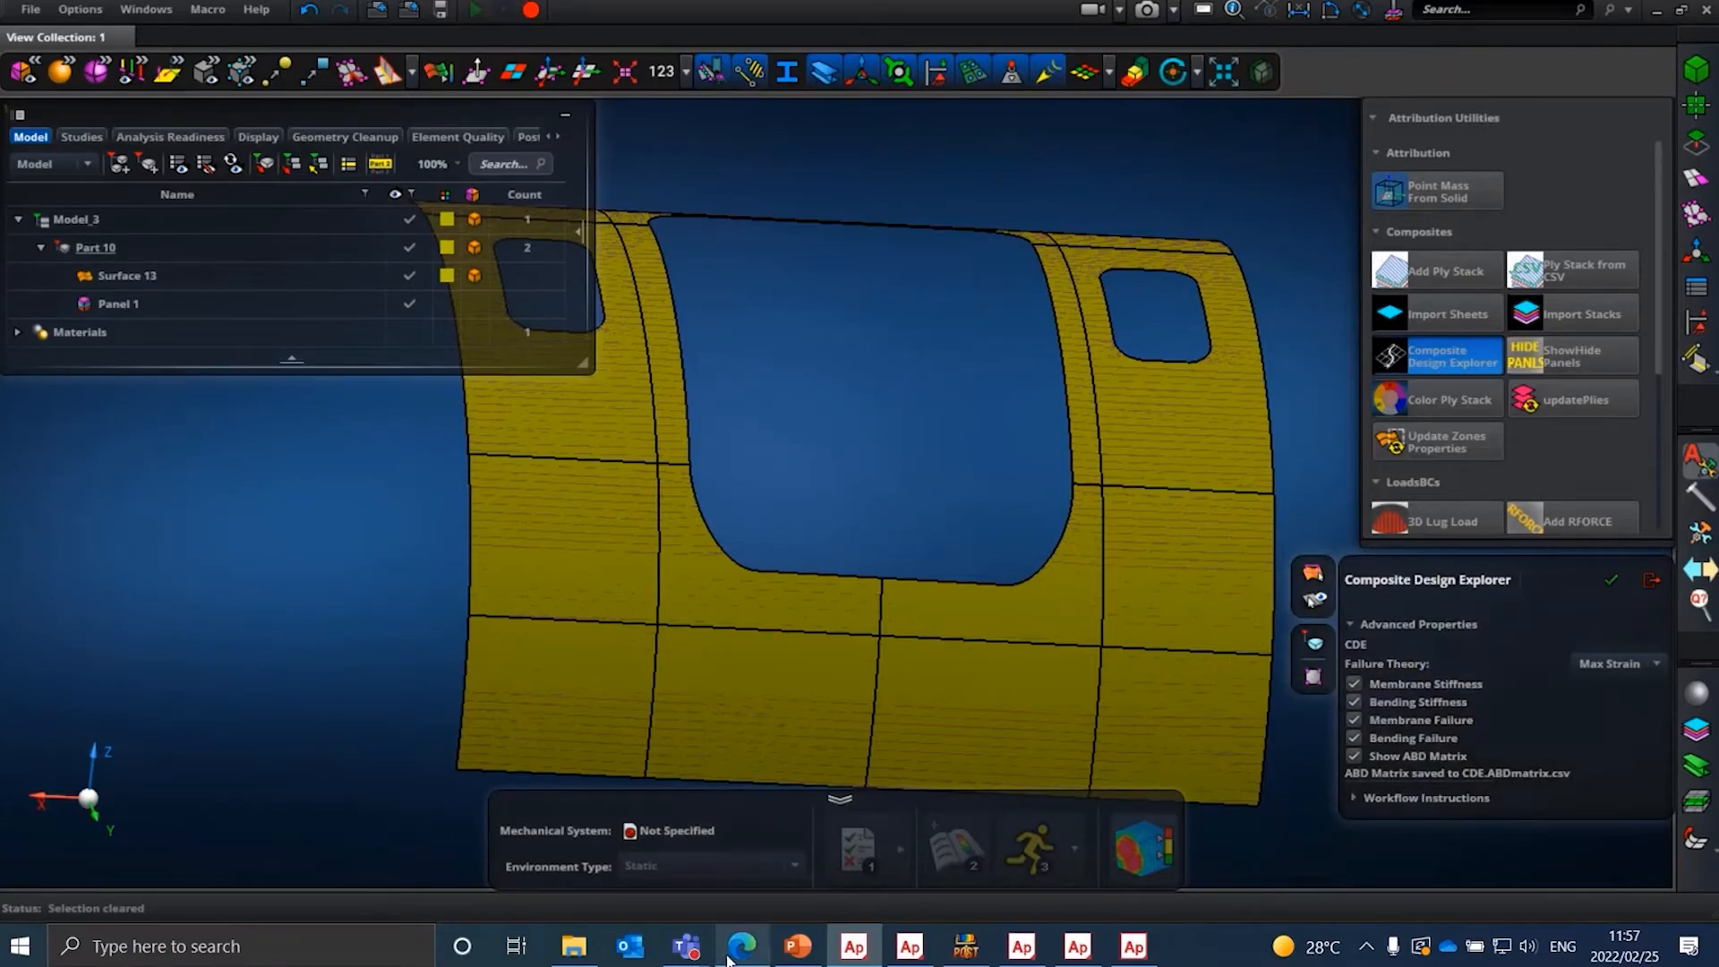
click(741, 947)
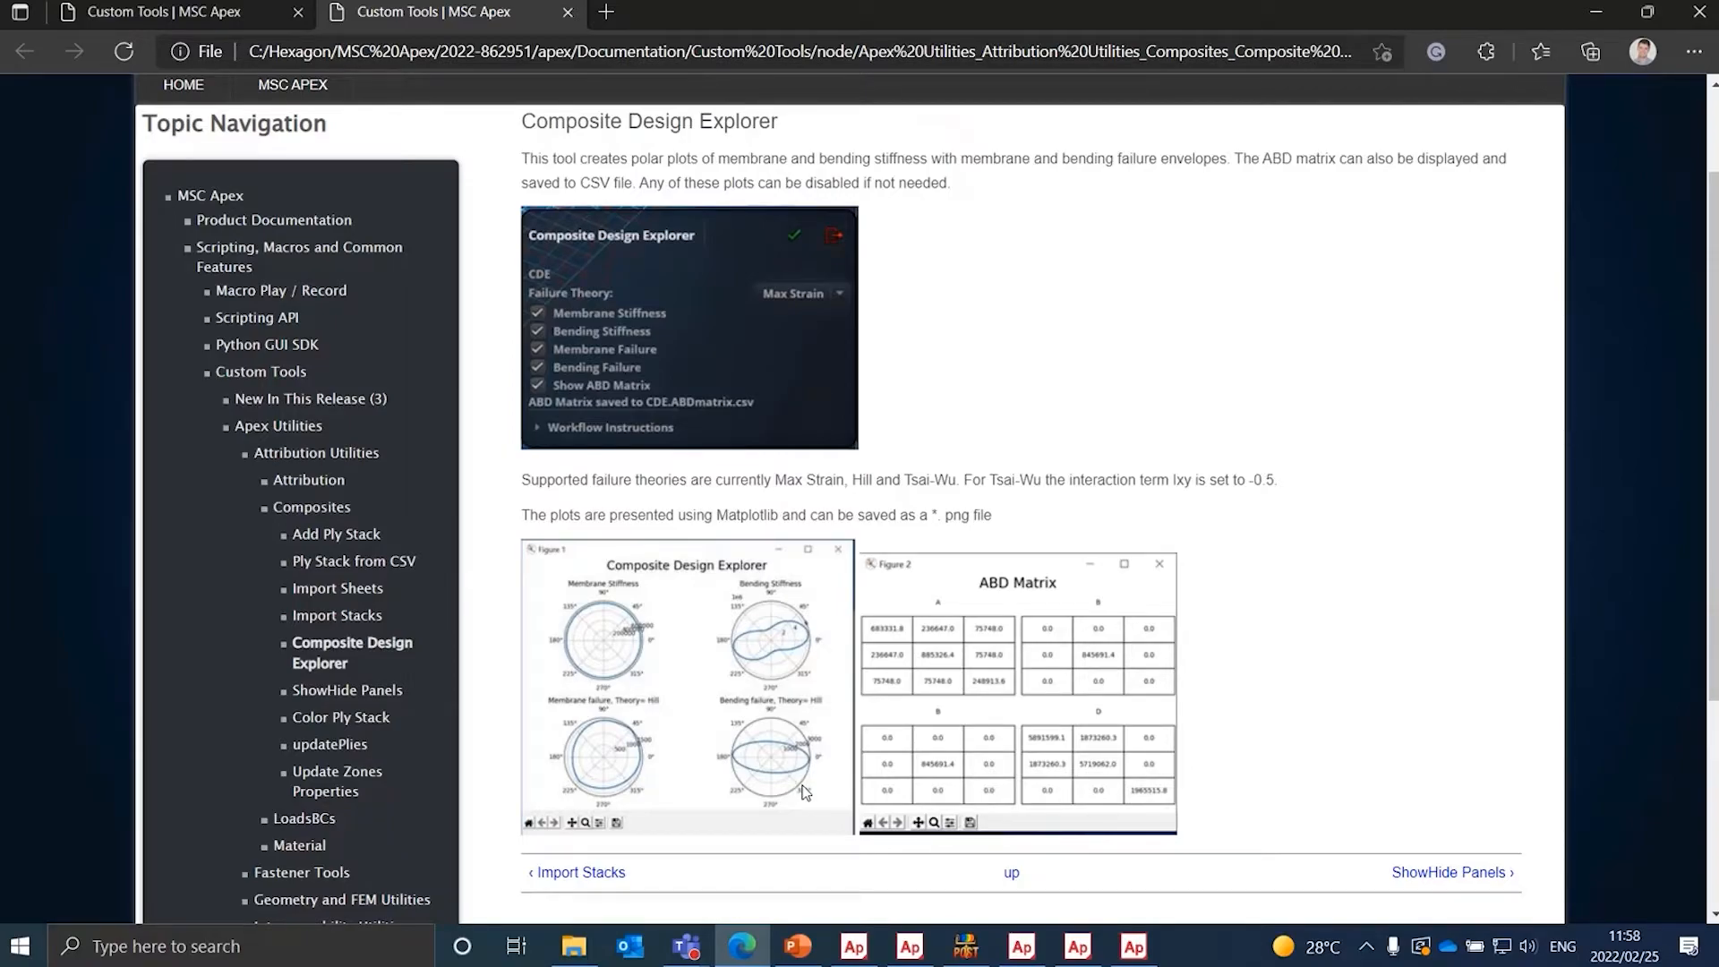
click(1585, 14)
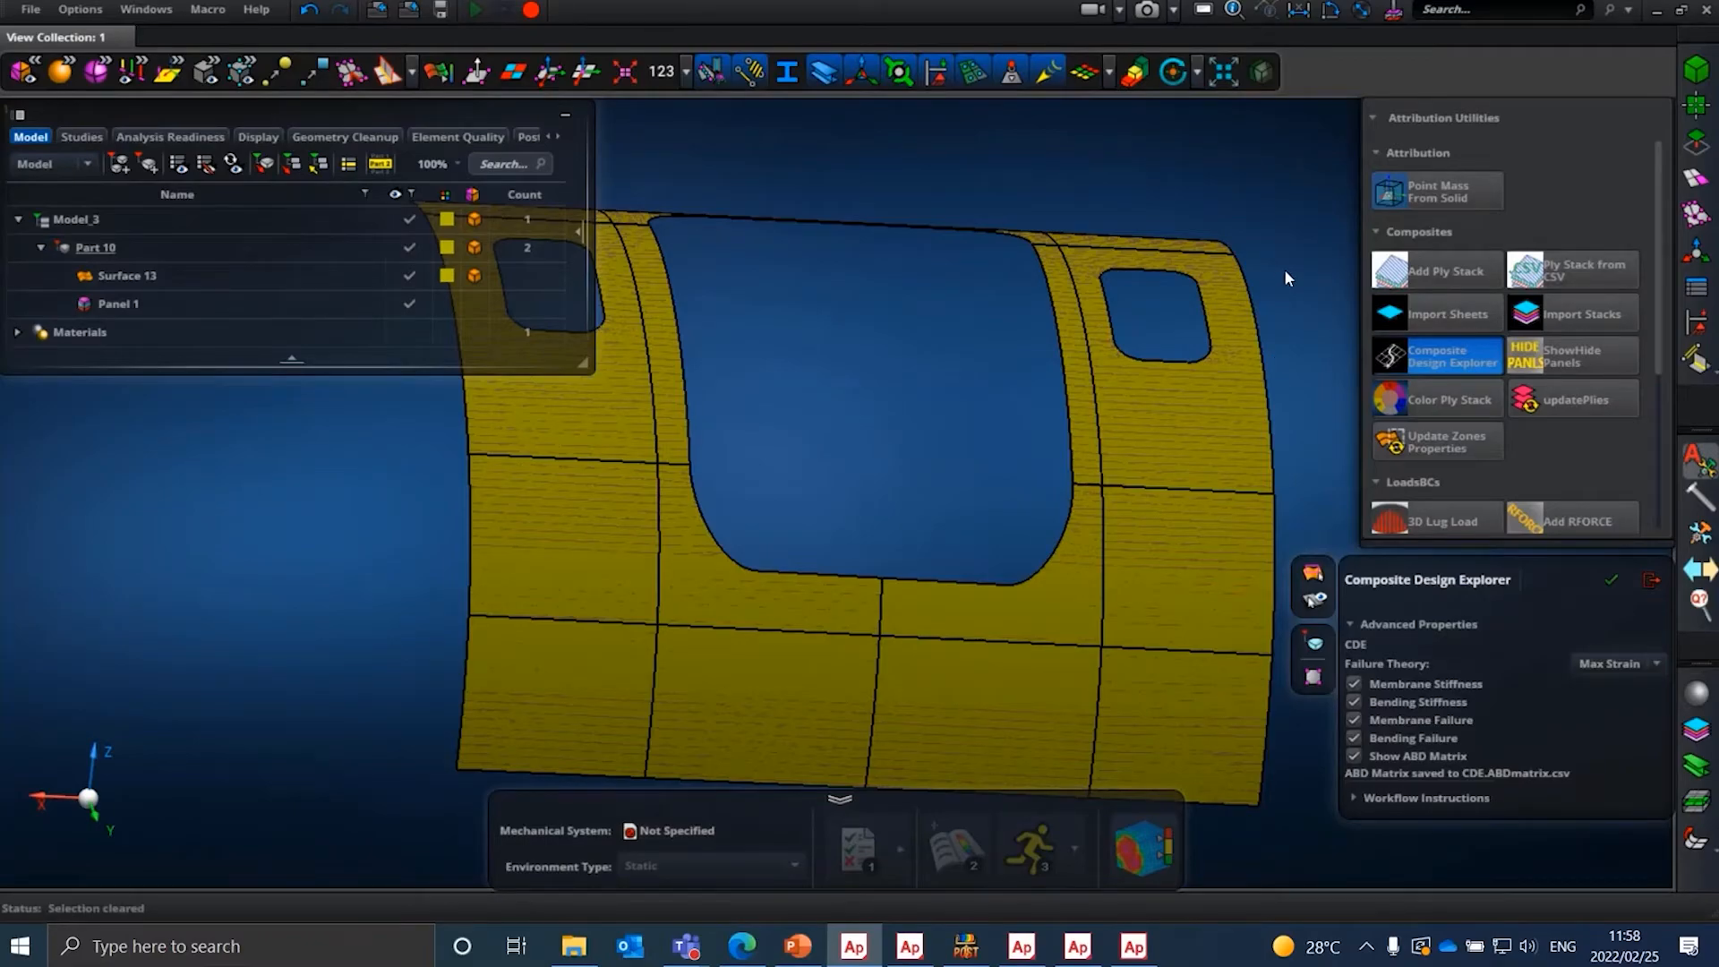
- Open the MyMaterials utility and look through its Isotropic, Iso Aluminium, Orthotropic and Ortho Epoxy material tables
scroll(1454, 398, down, 3)
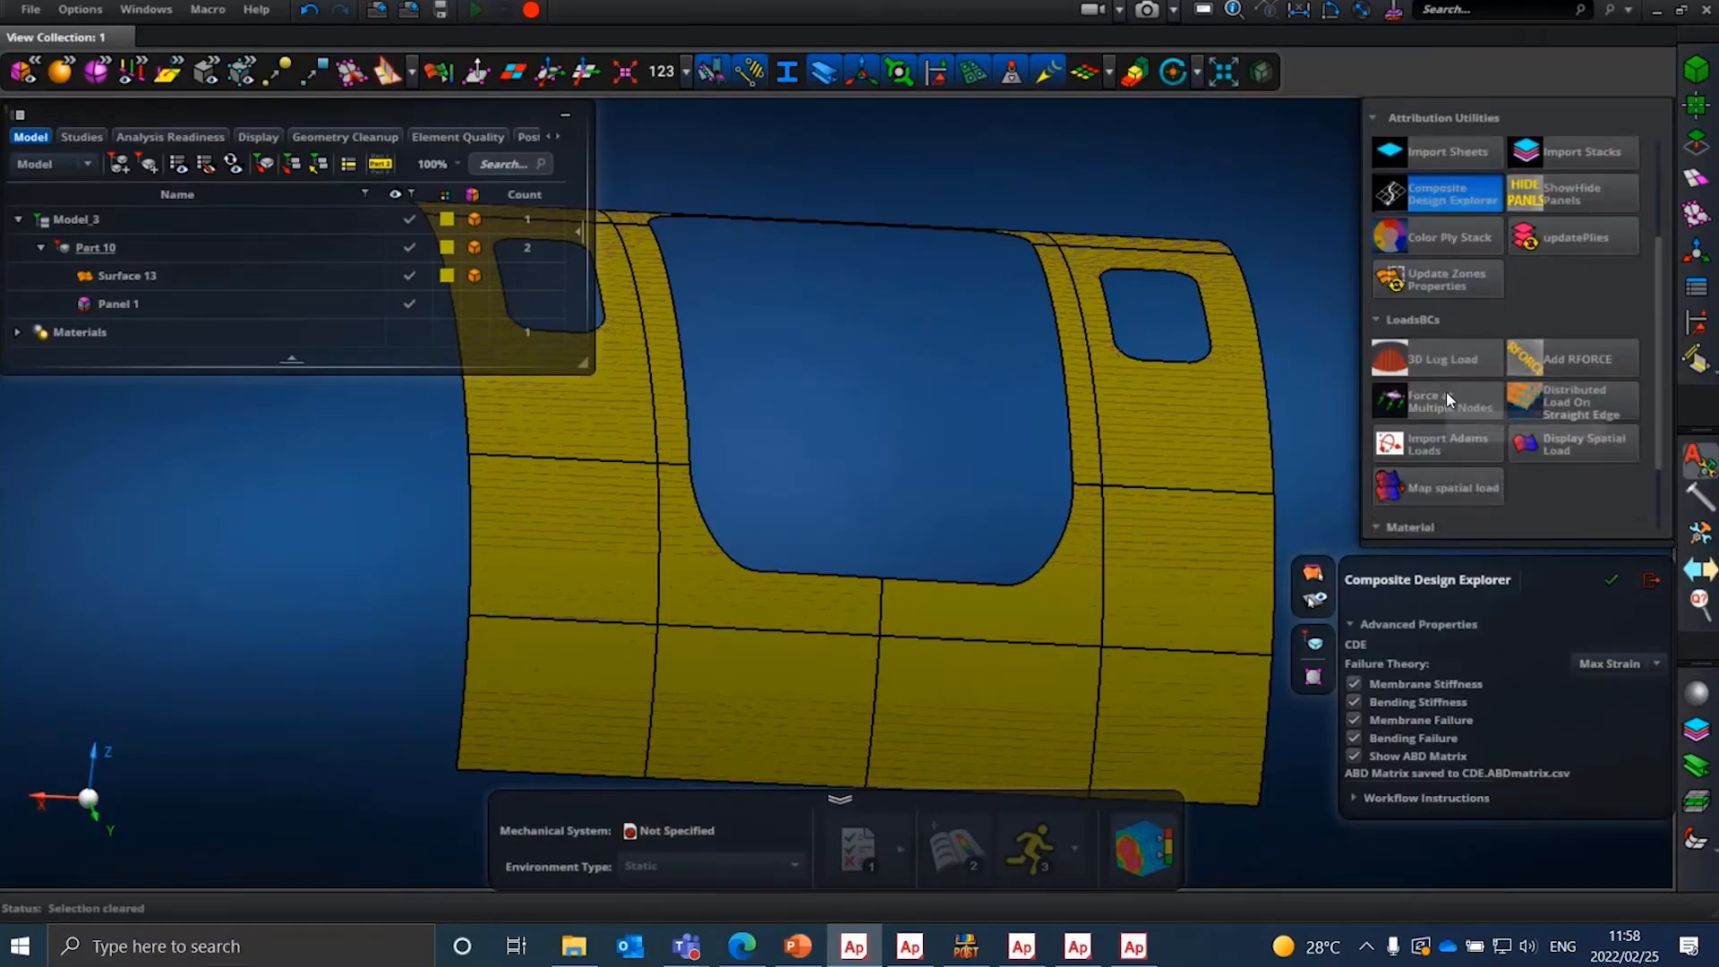
scroll(1468, 385, up, 1)
scroll(1481, 385, down, 5)
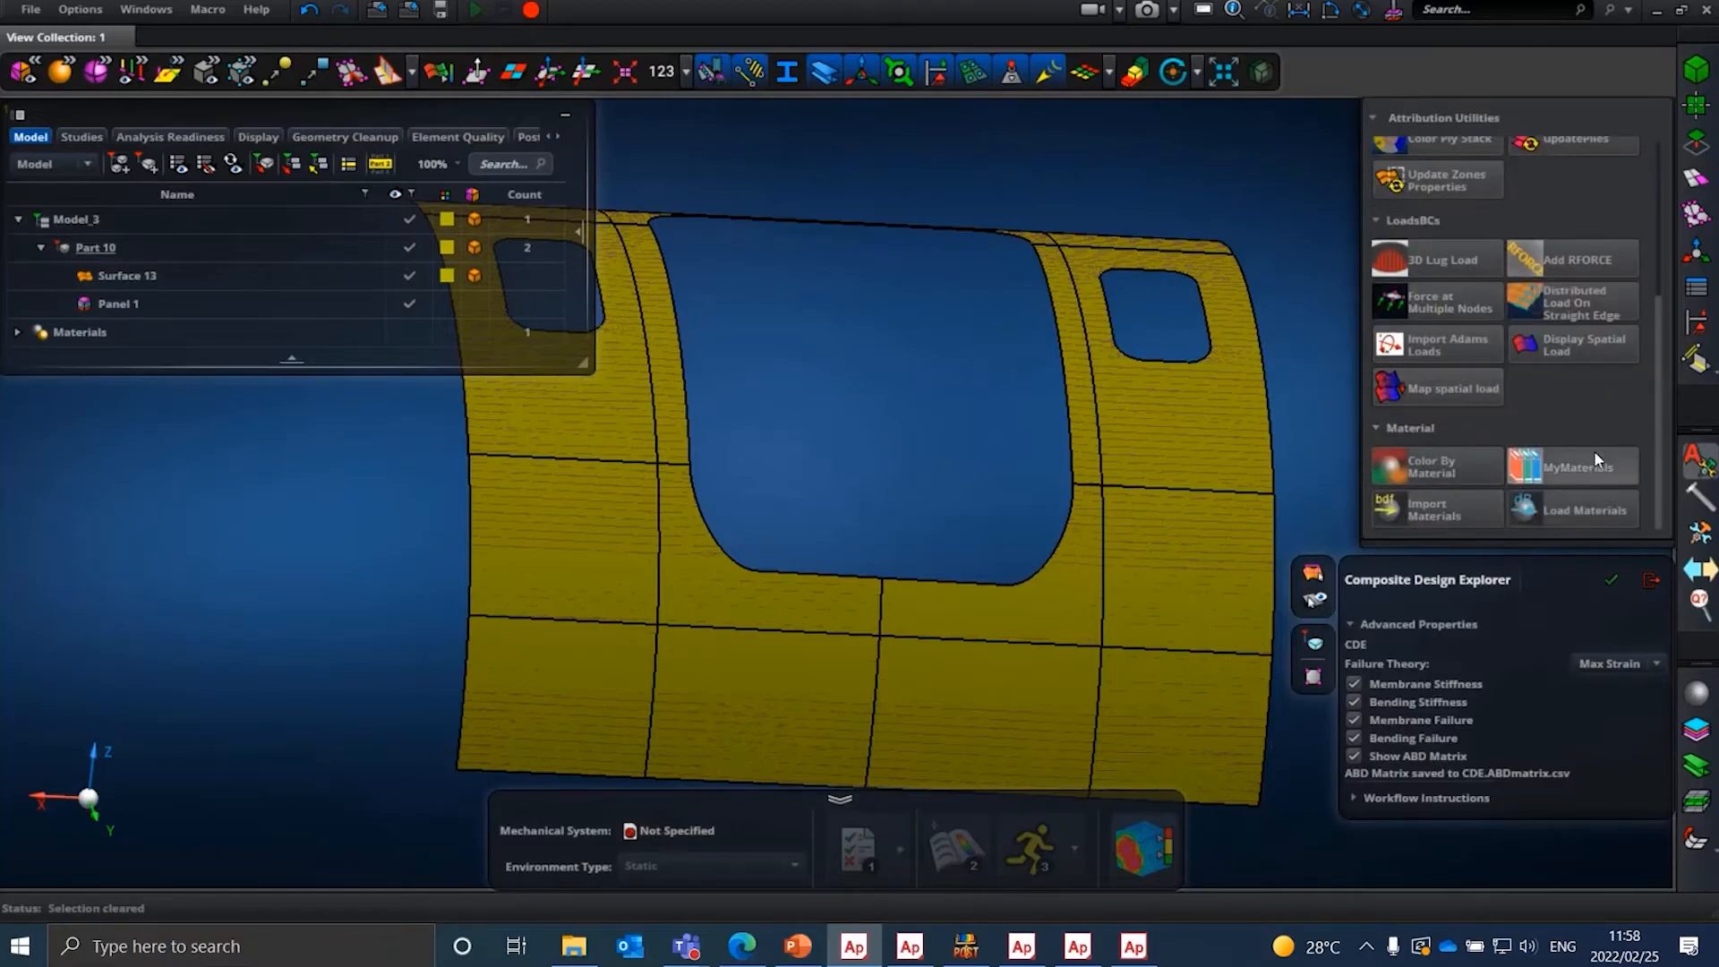
mouse_move(1590, 481)
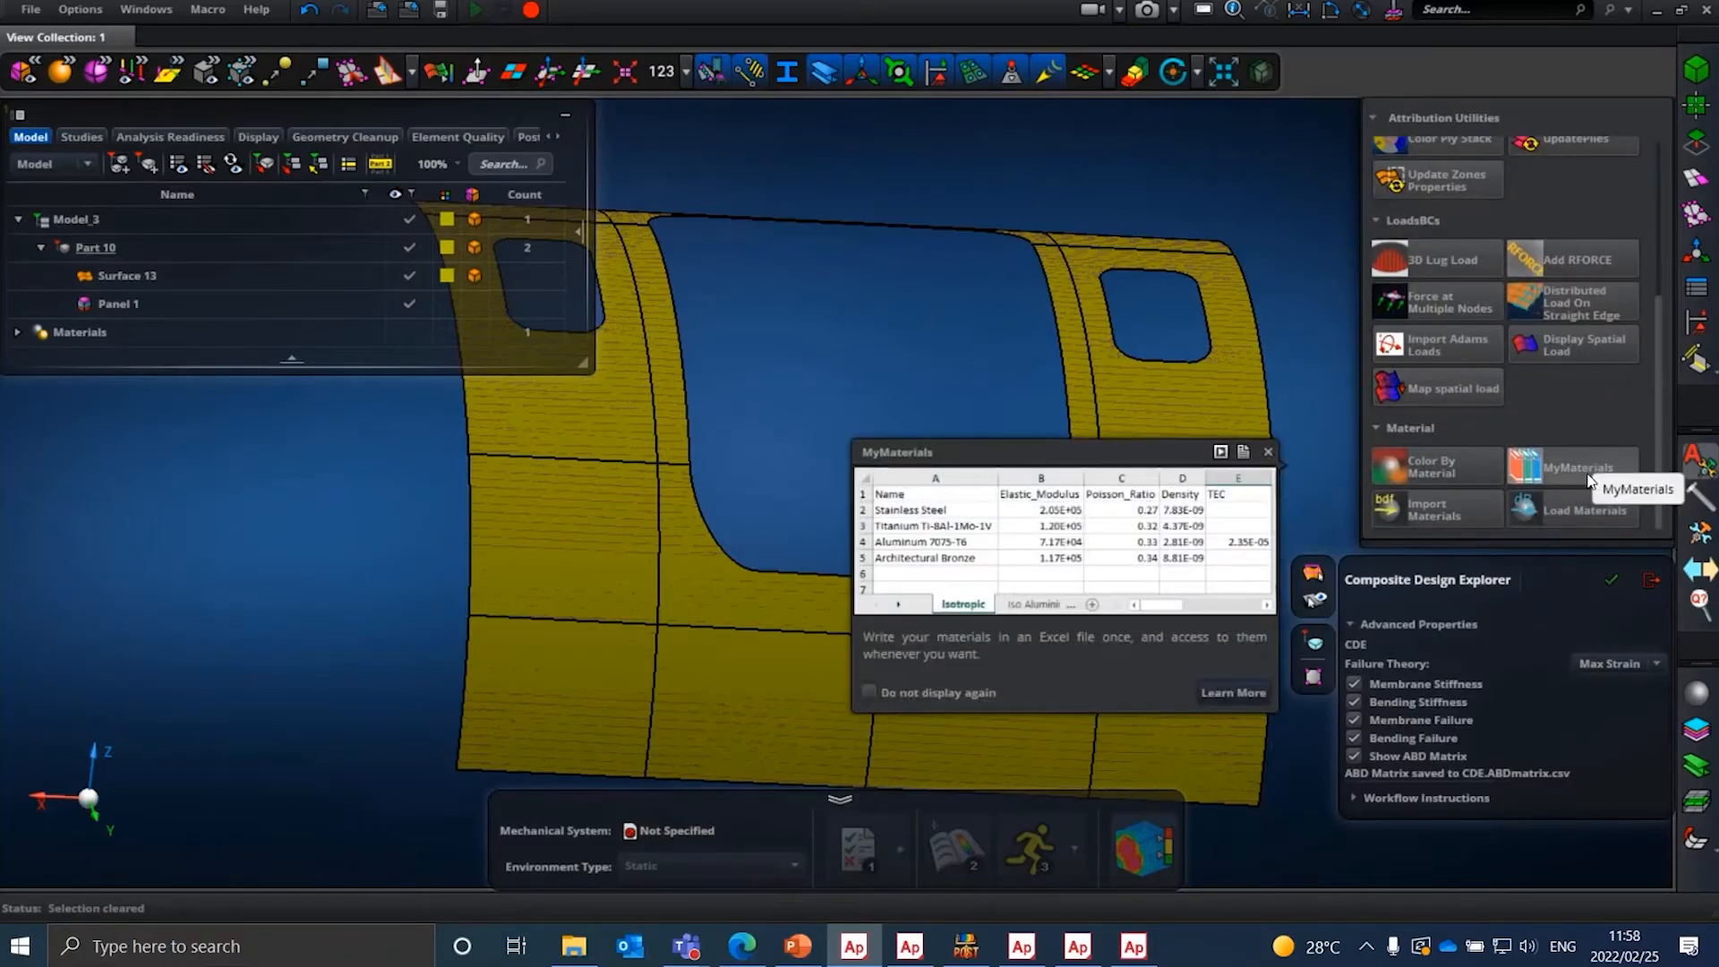
click(1590, 481)
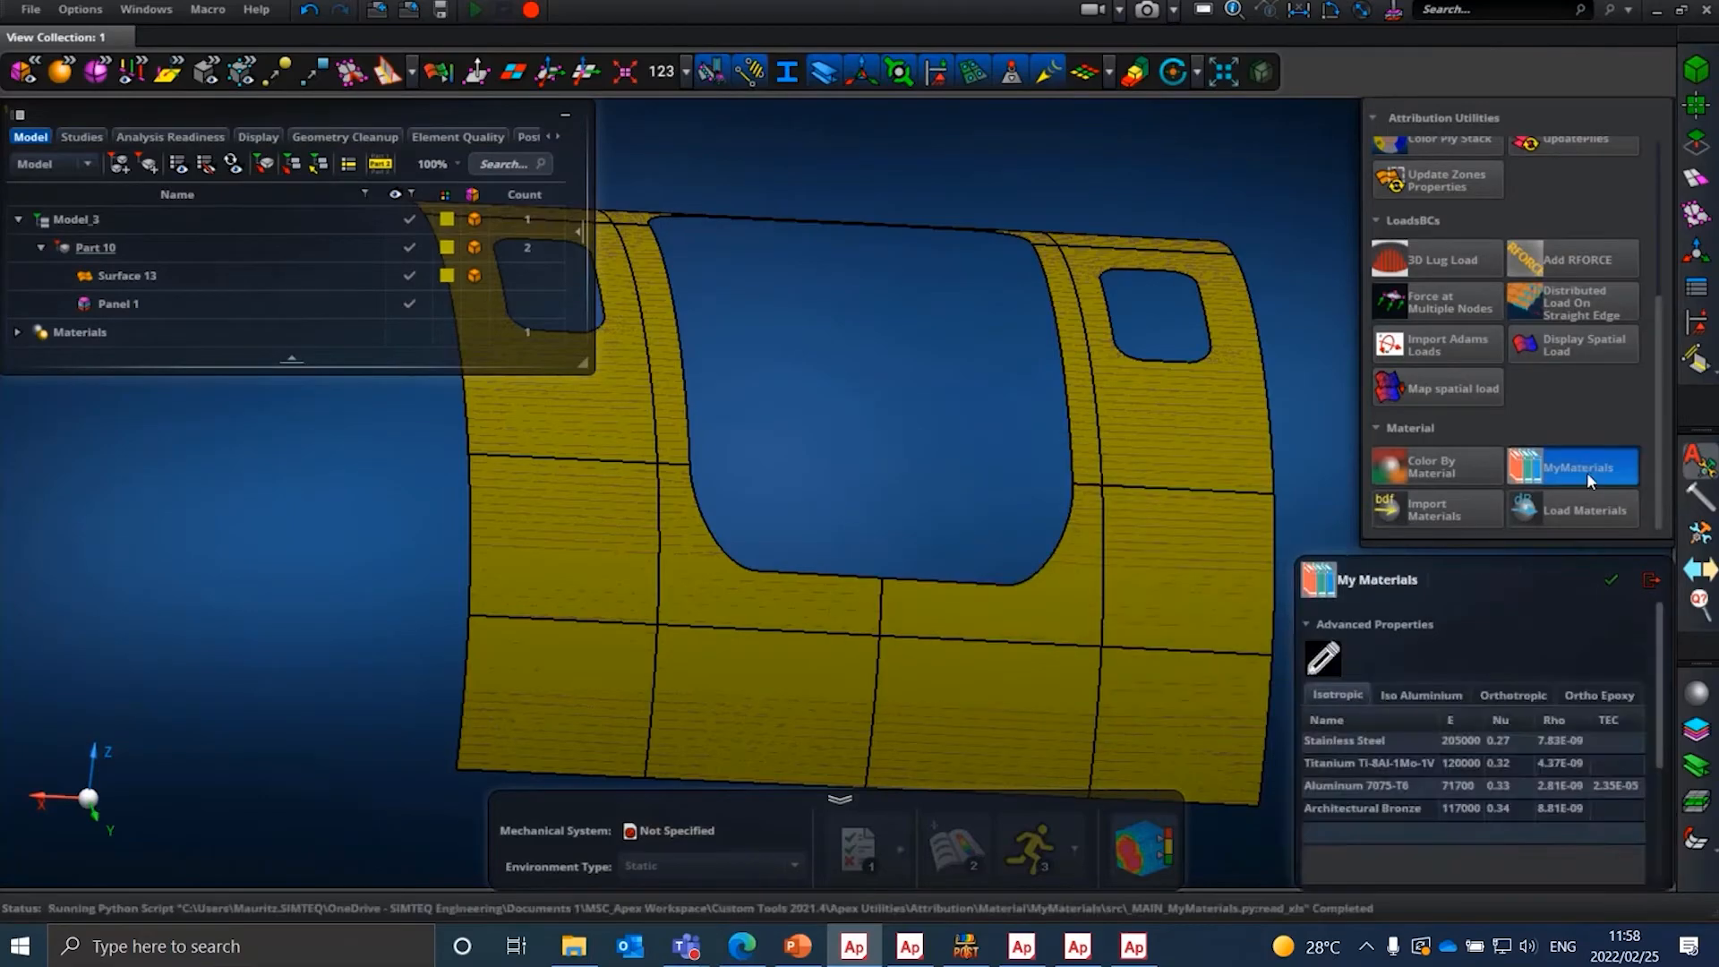
scroll(1406, 681, down, 1)
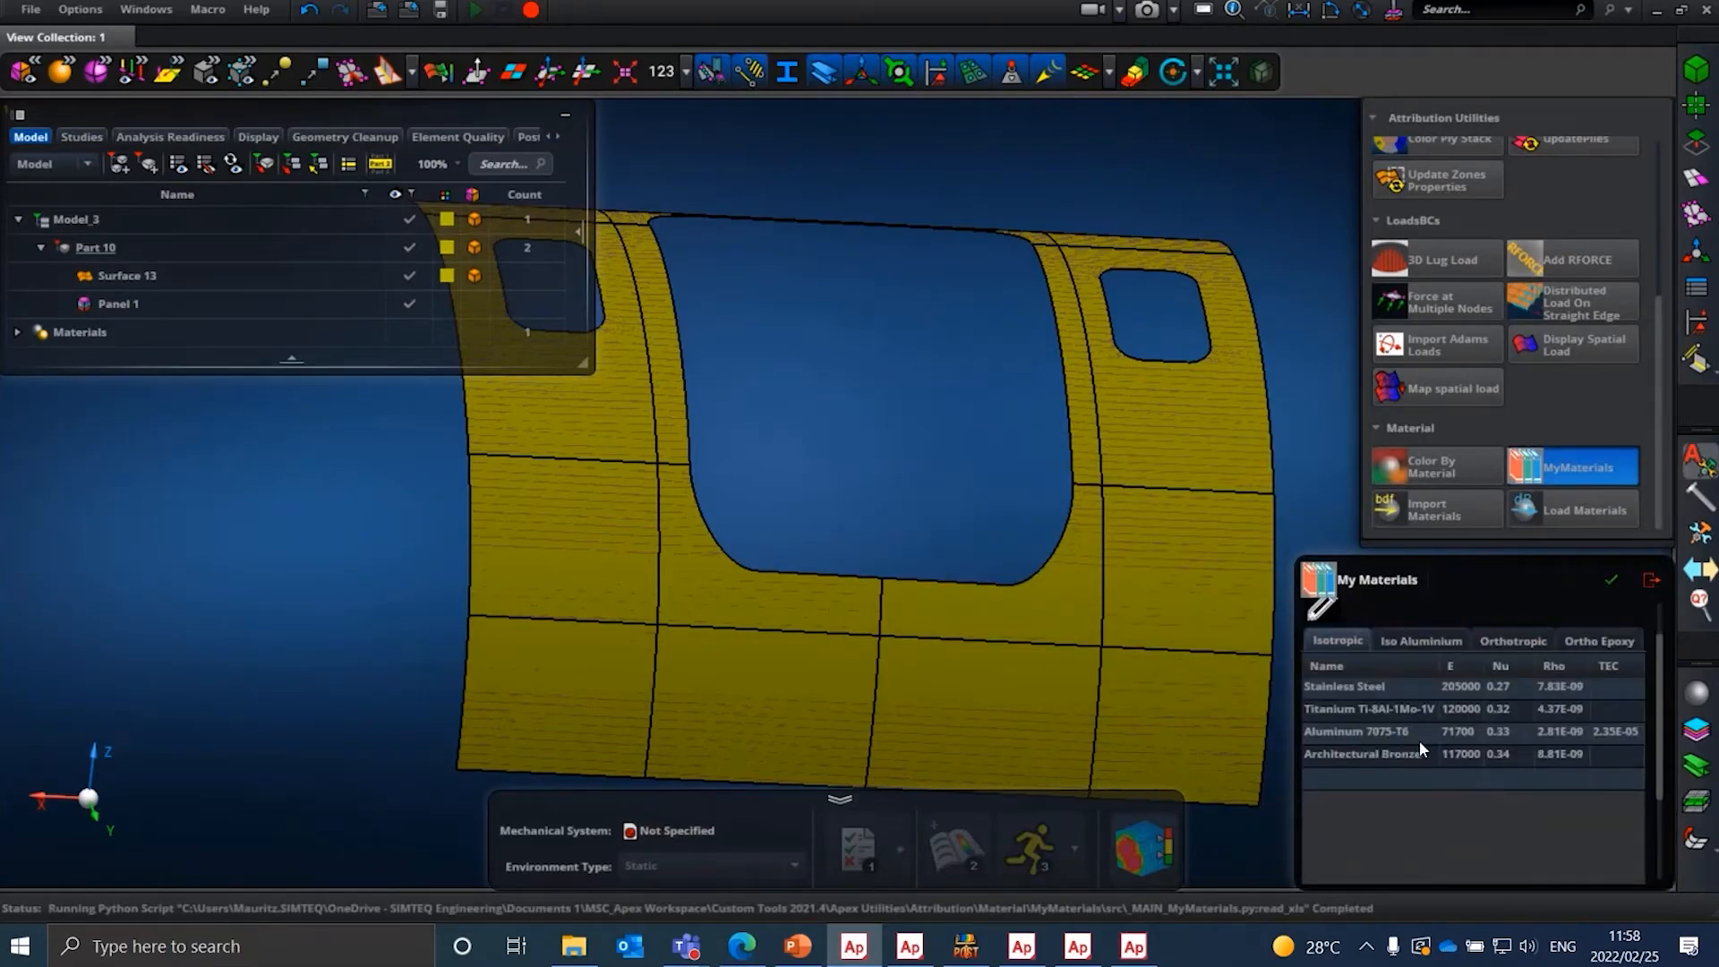
click(1402, 642)
click(1518, 641)
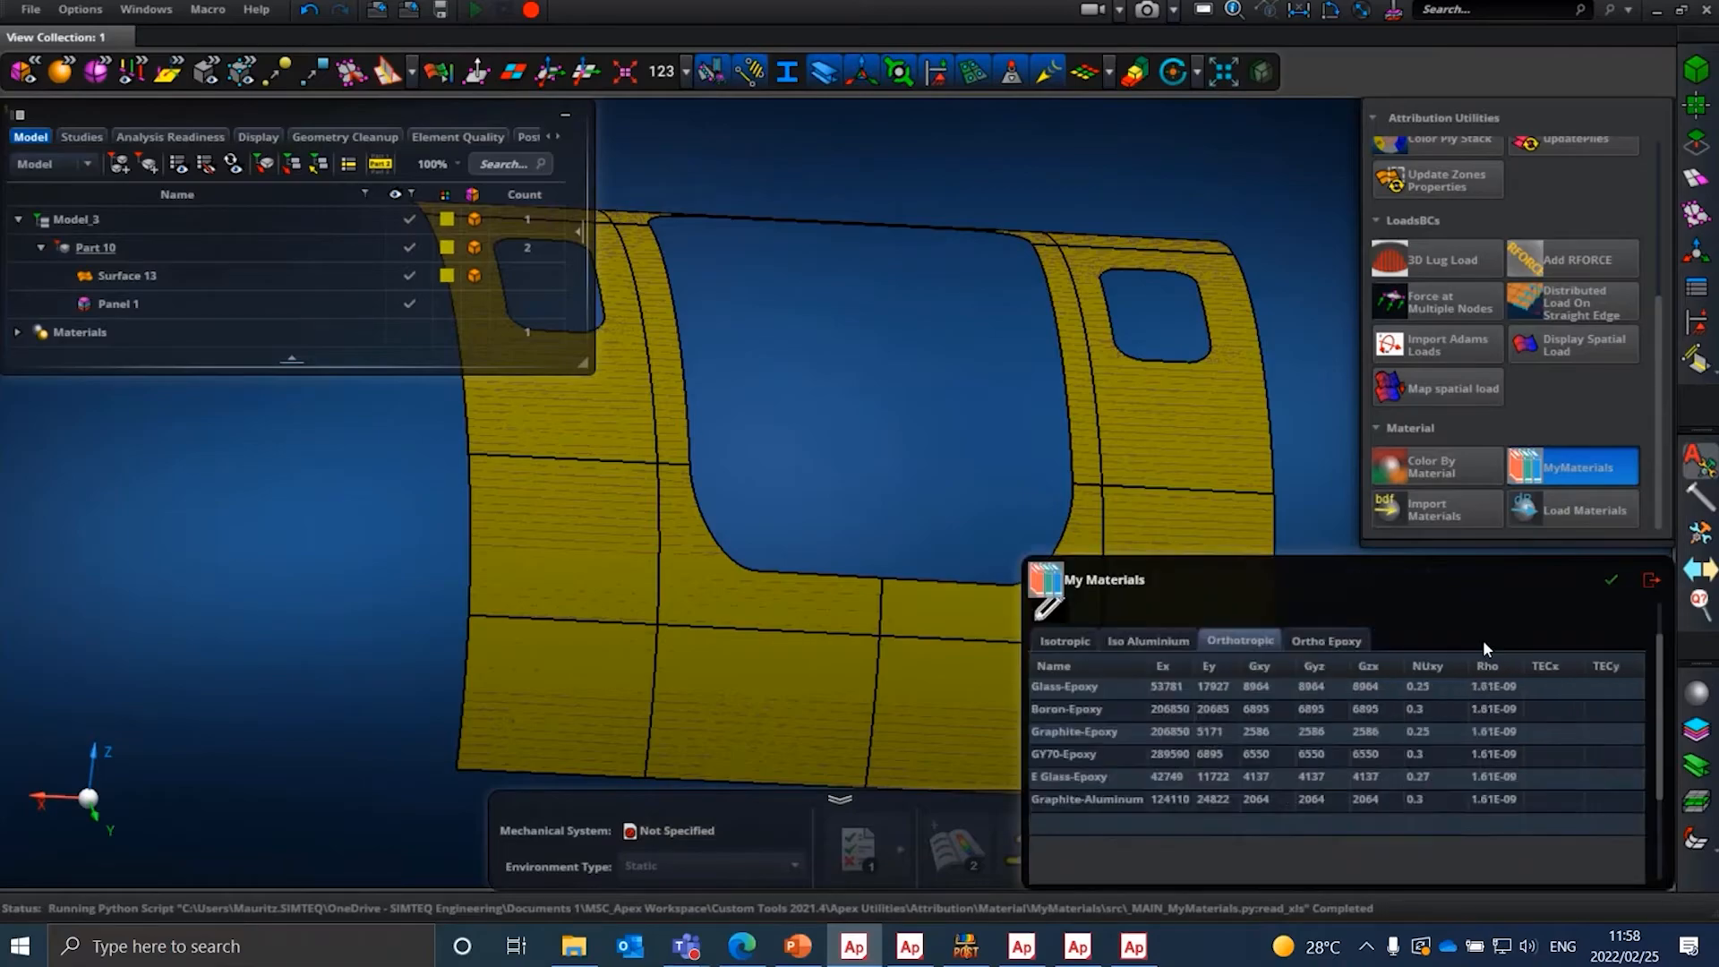
click(1340, 642)
click(1078, 639)
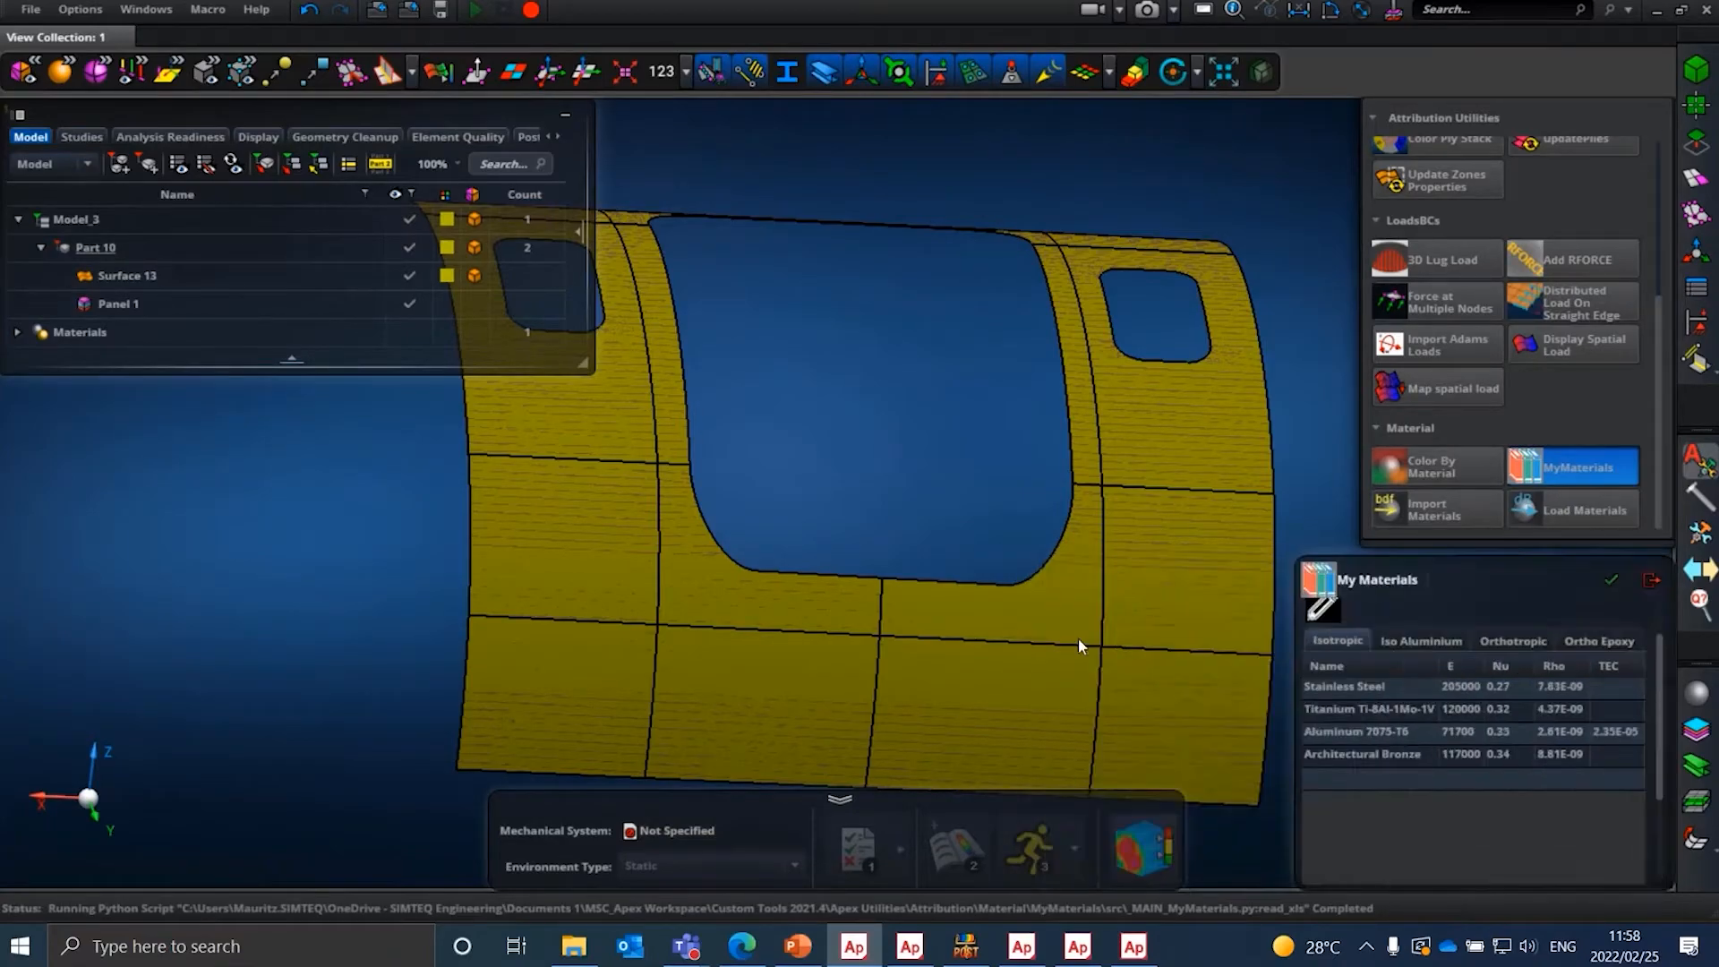
- Open the MyMaterials.xls source workbook to view its material data, and close it, keeping the recovered files for later viewing
click(1318, 611)
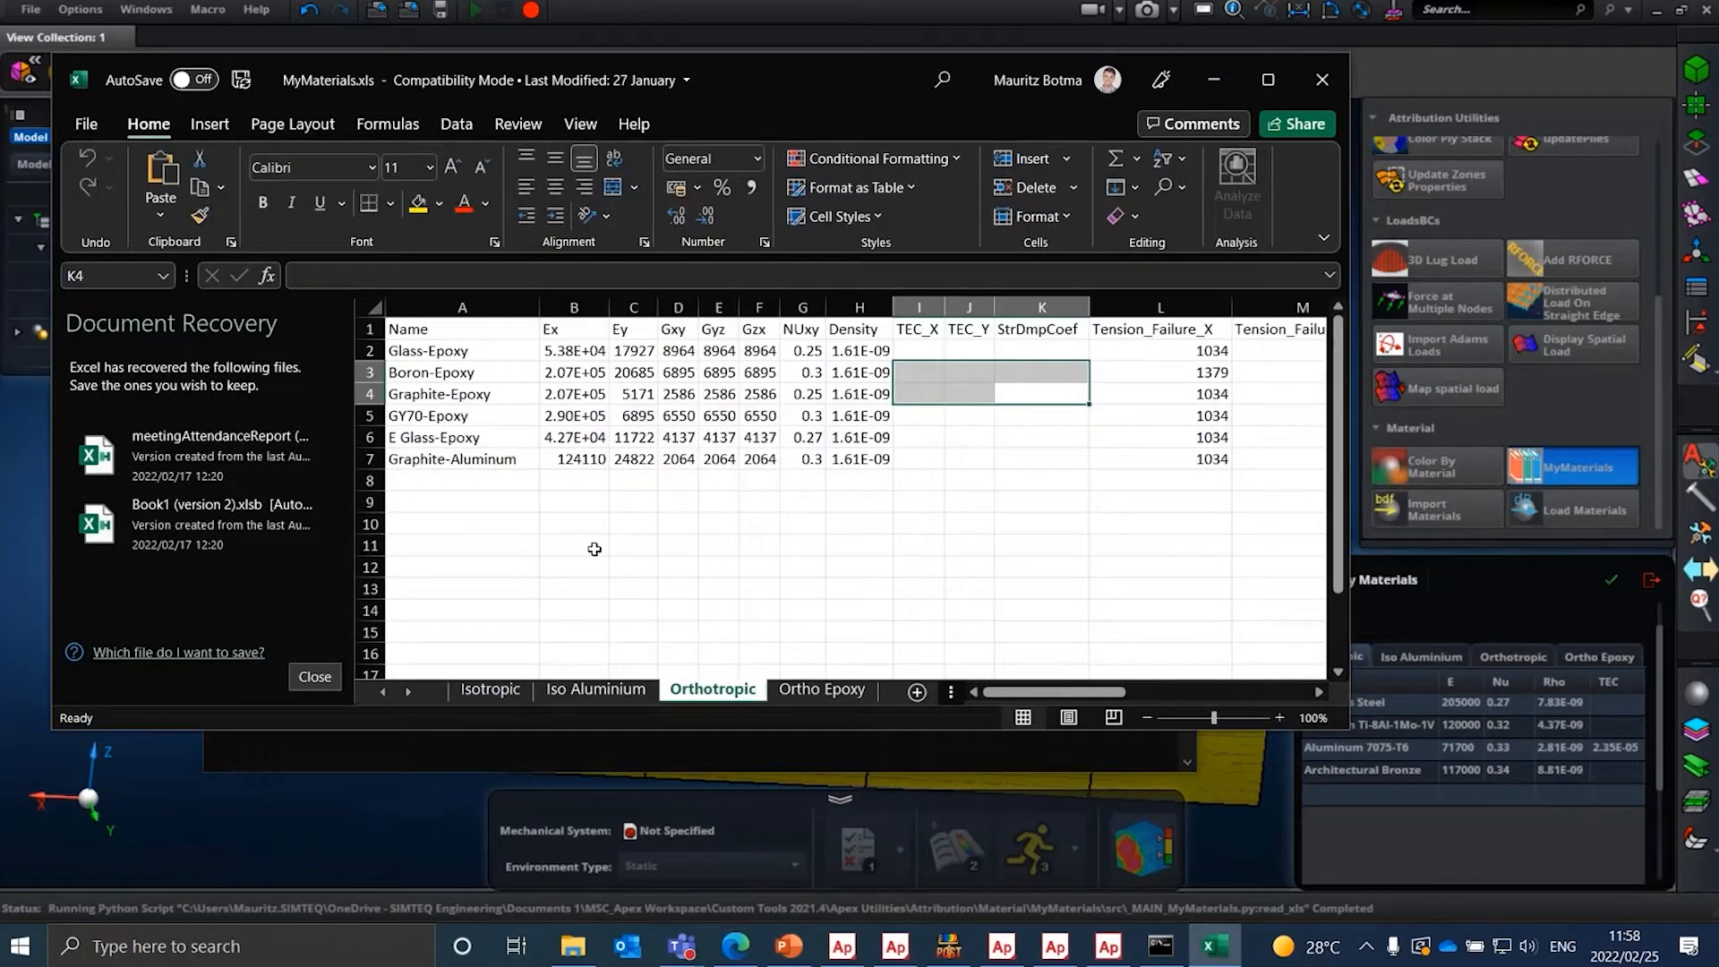
scroll(573, 403, down, 1)
scroll(578, 397, up, 1)
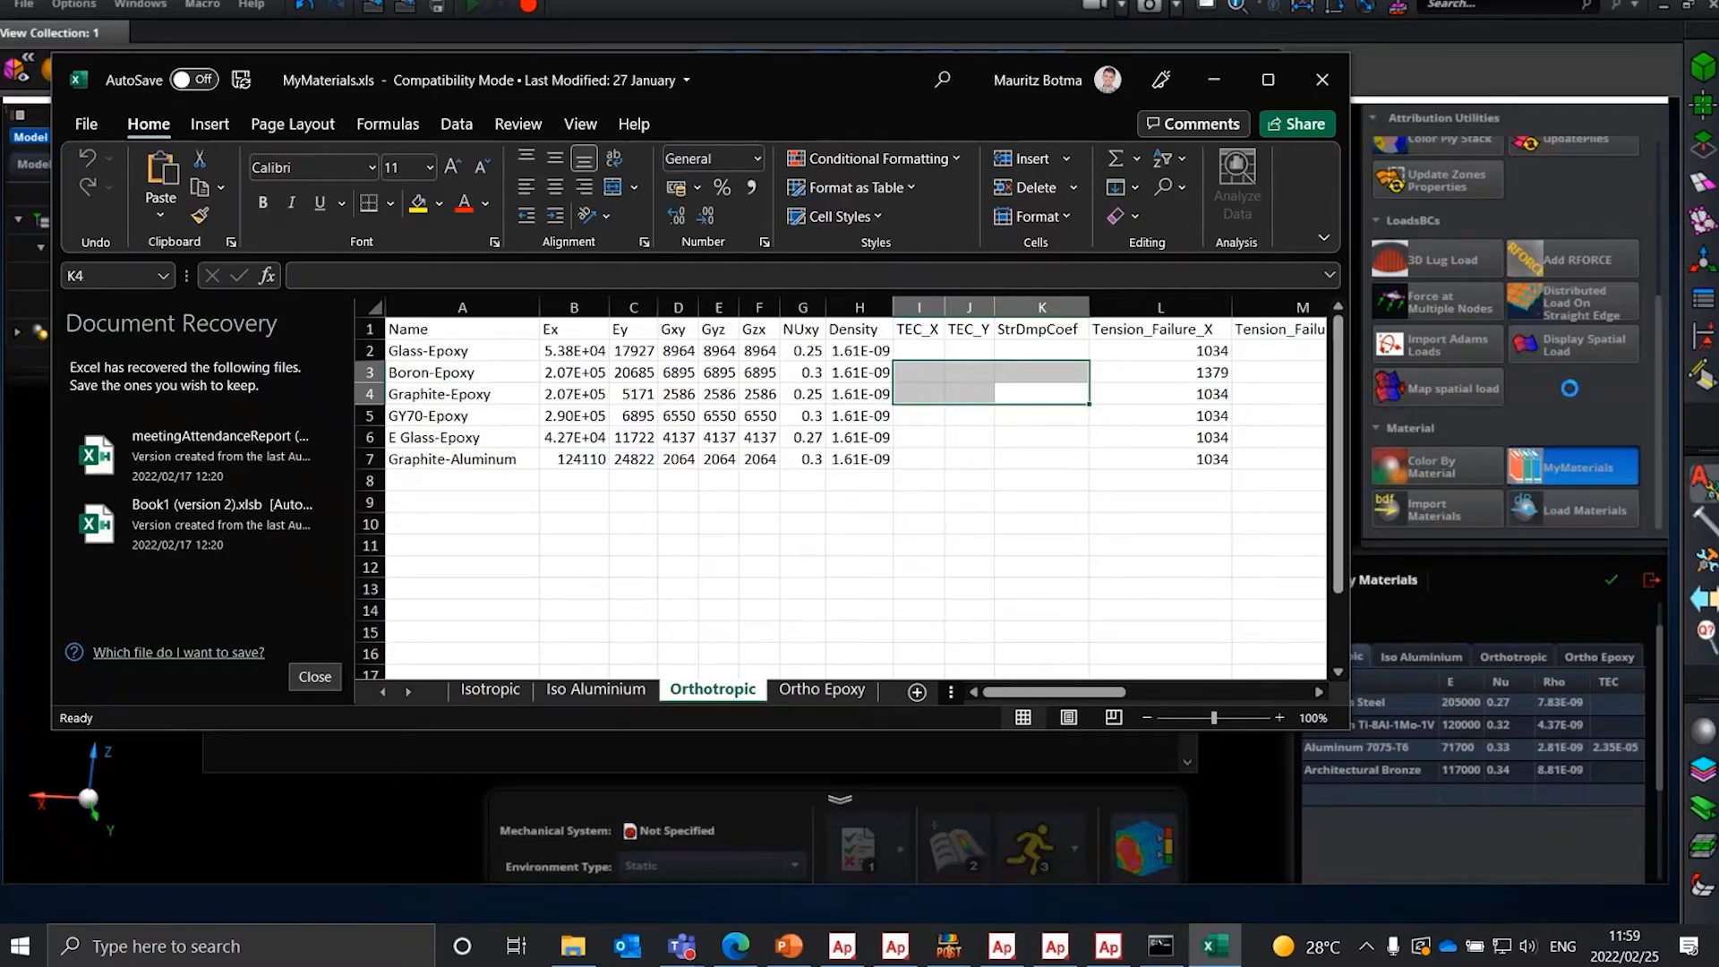
click(1319, 80)
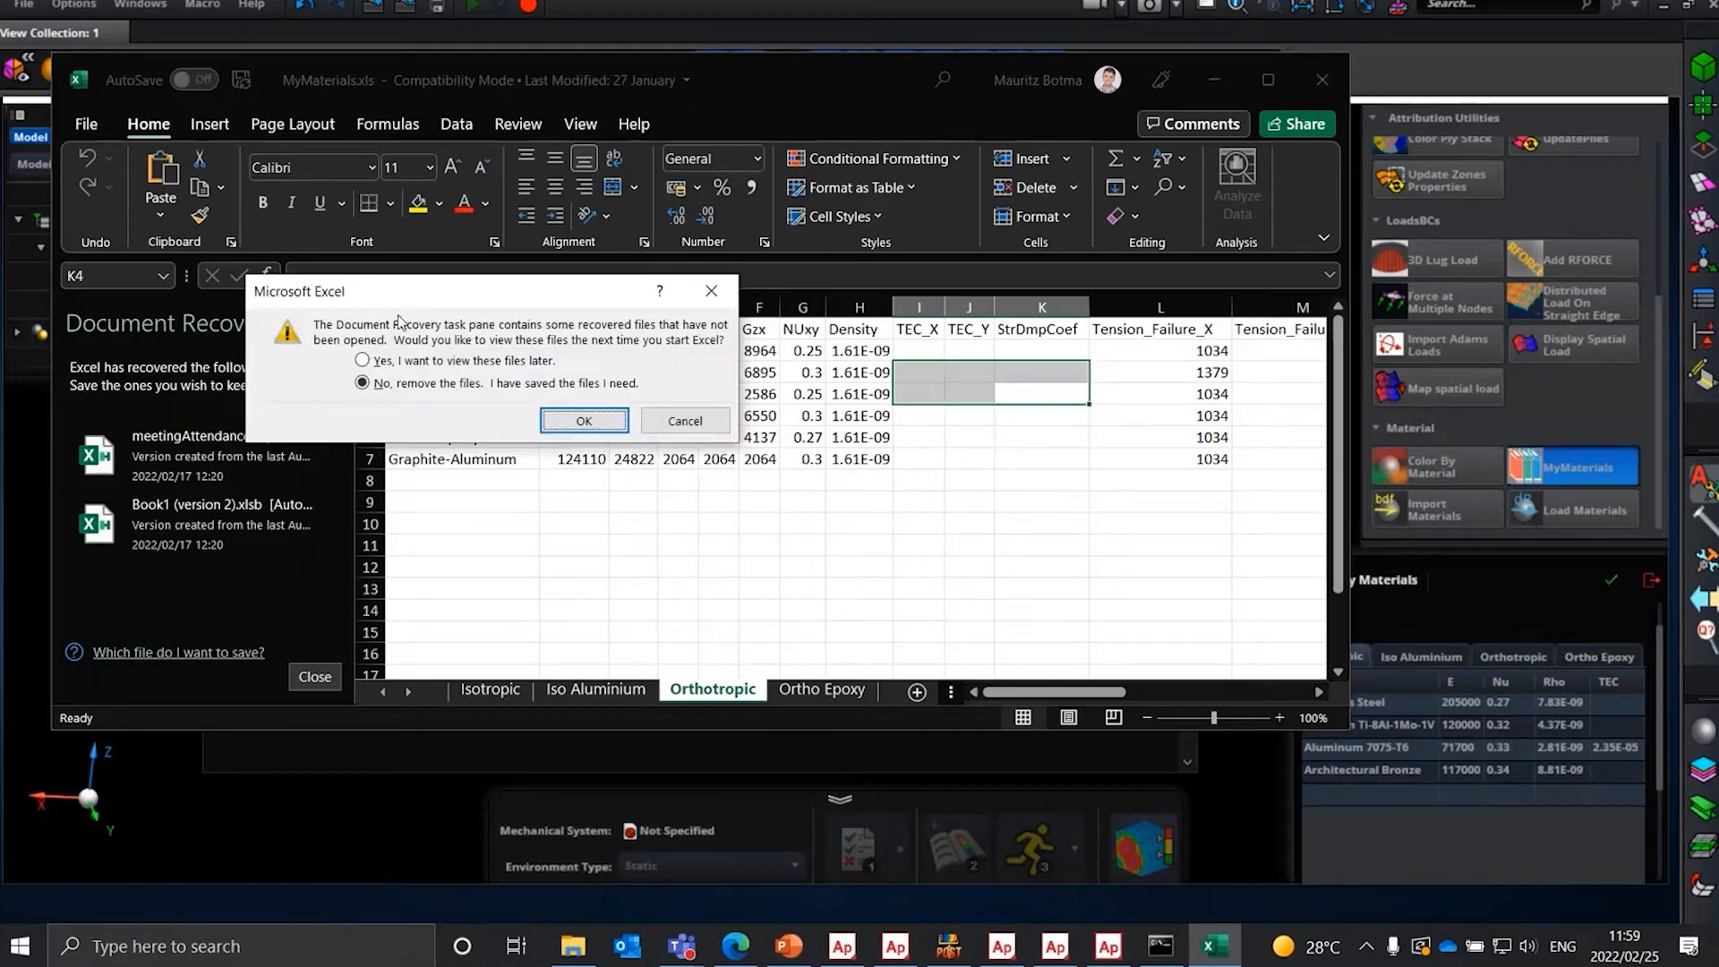
click(382, 362)
click(583, 421)
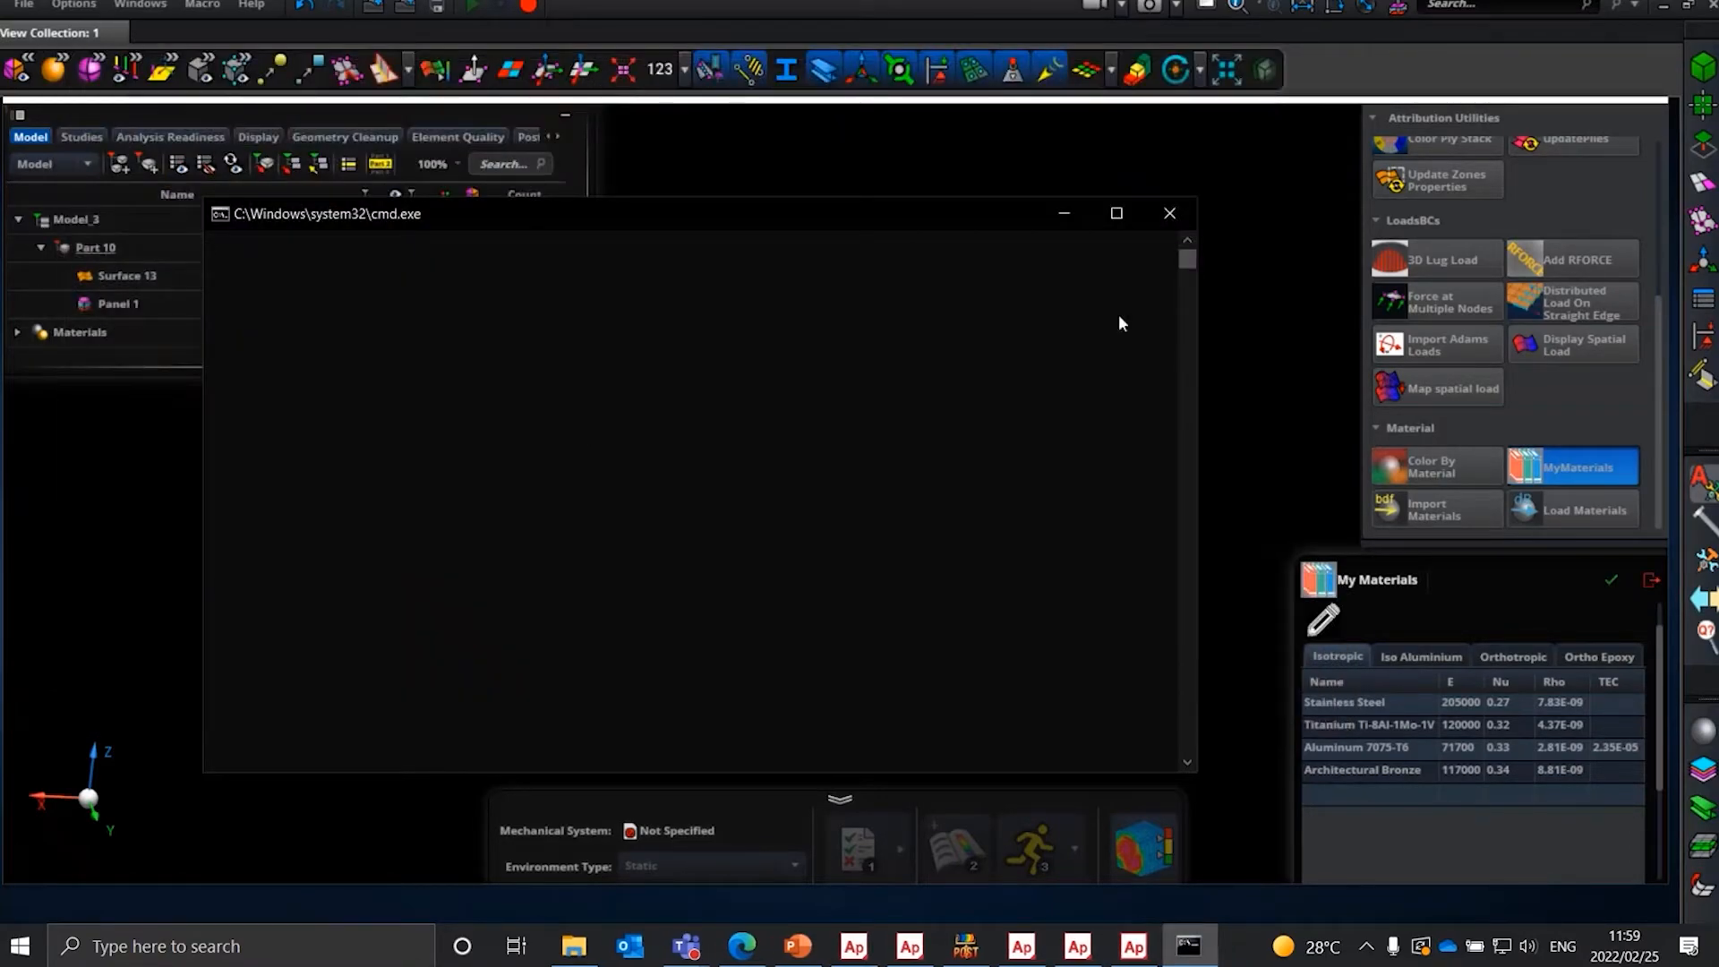
click(1195, 221)
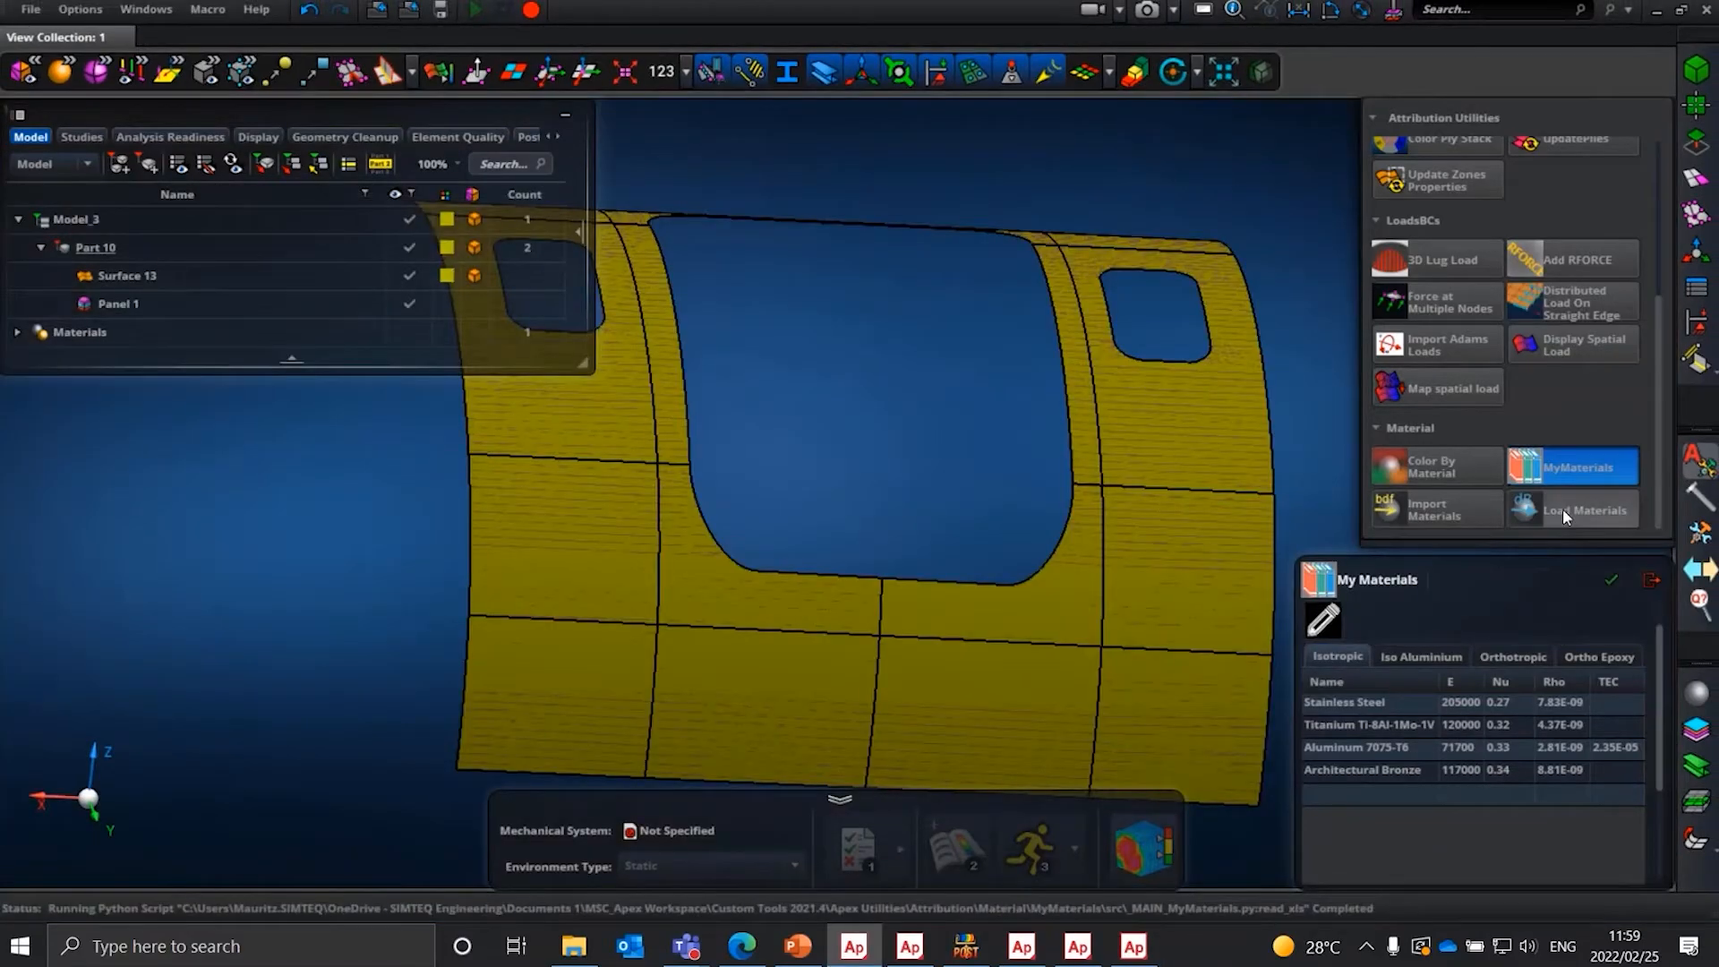
- Load the materials from the material directory with the Load Materials utility, leaving temporary materials out
mouse_move(1542, 464)
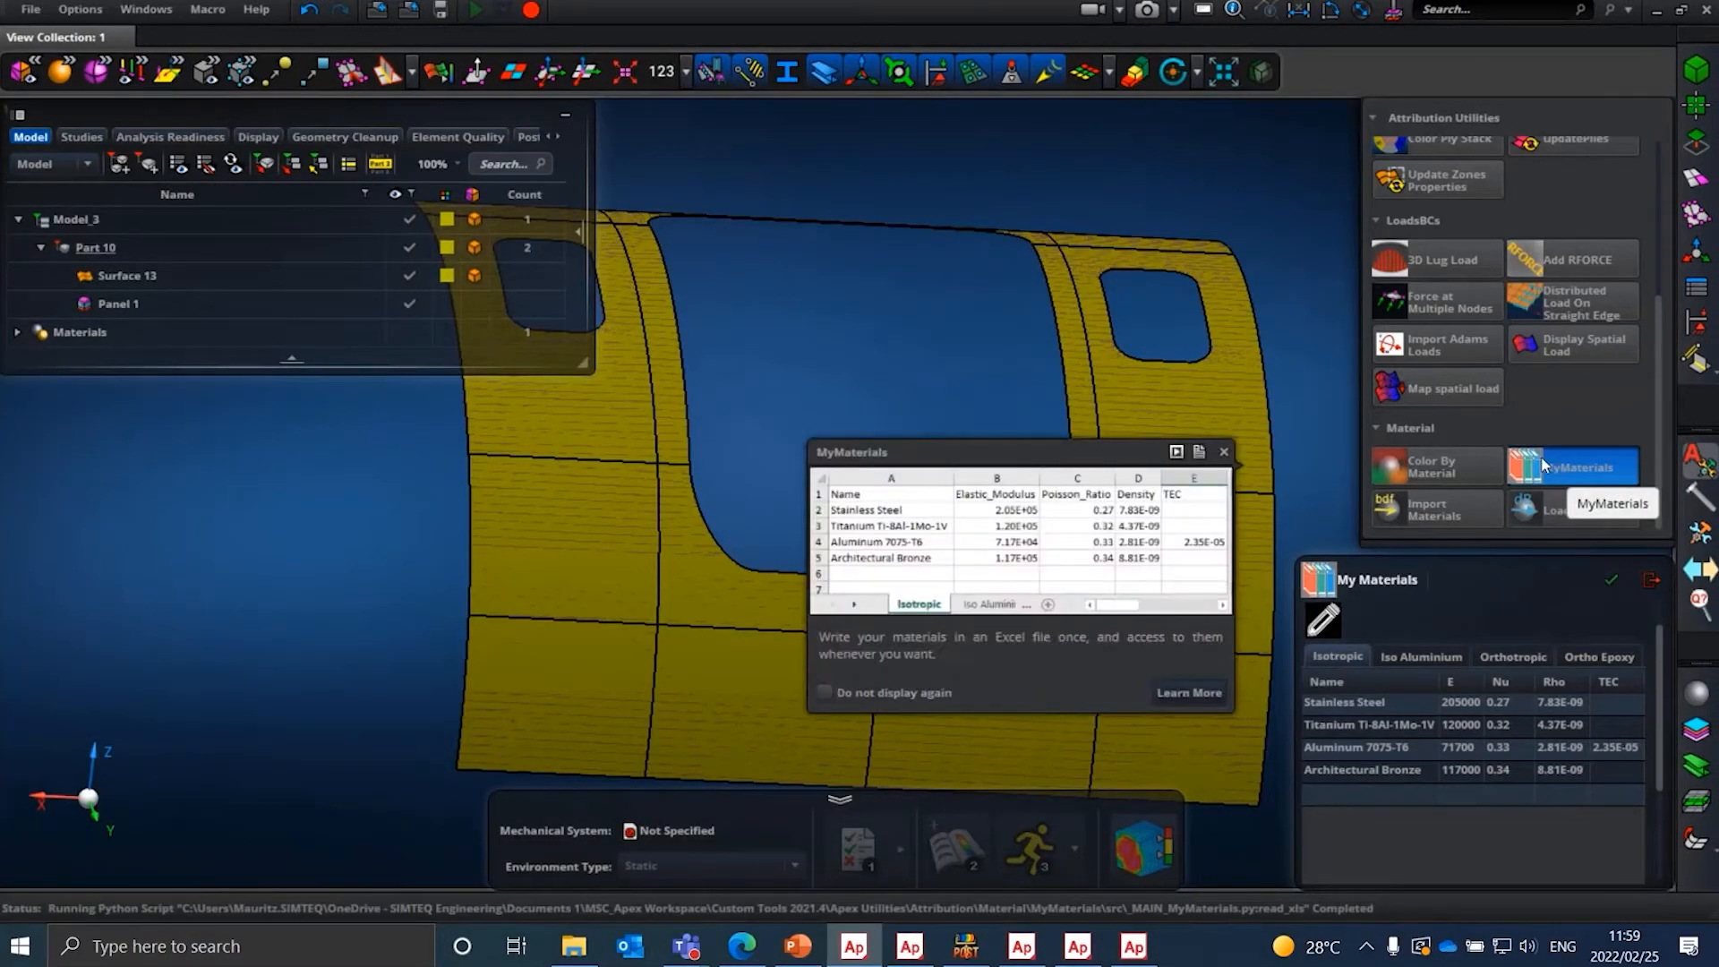
click(1536, 505)
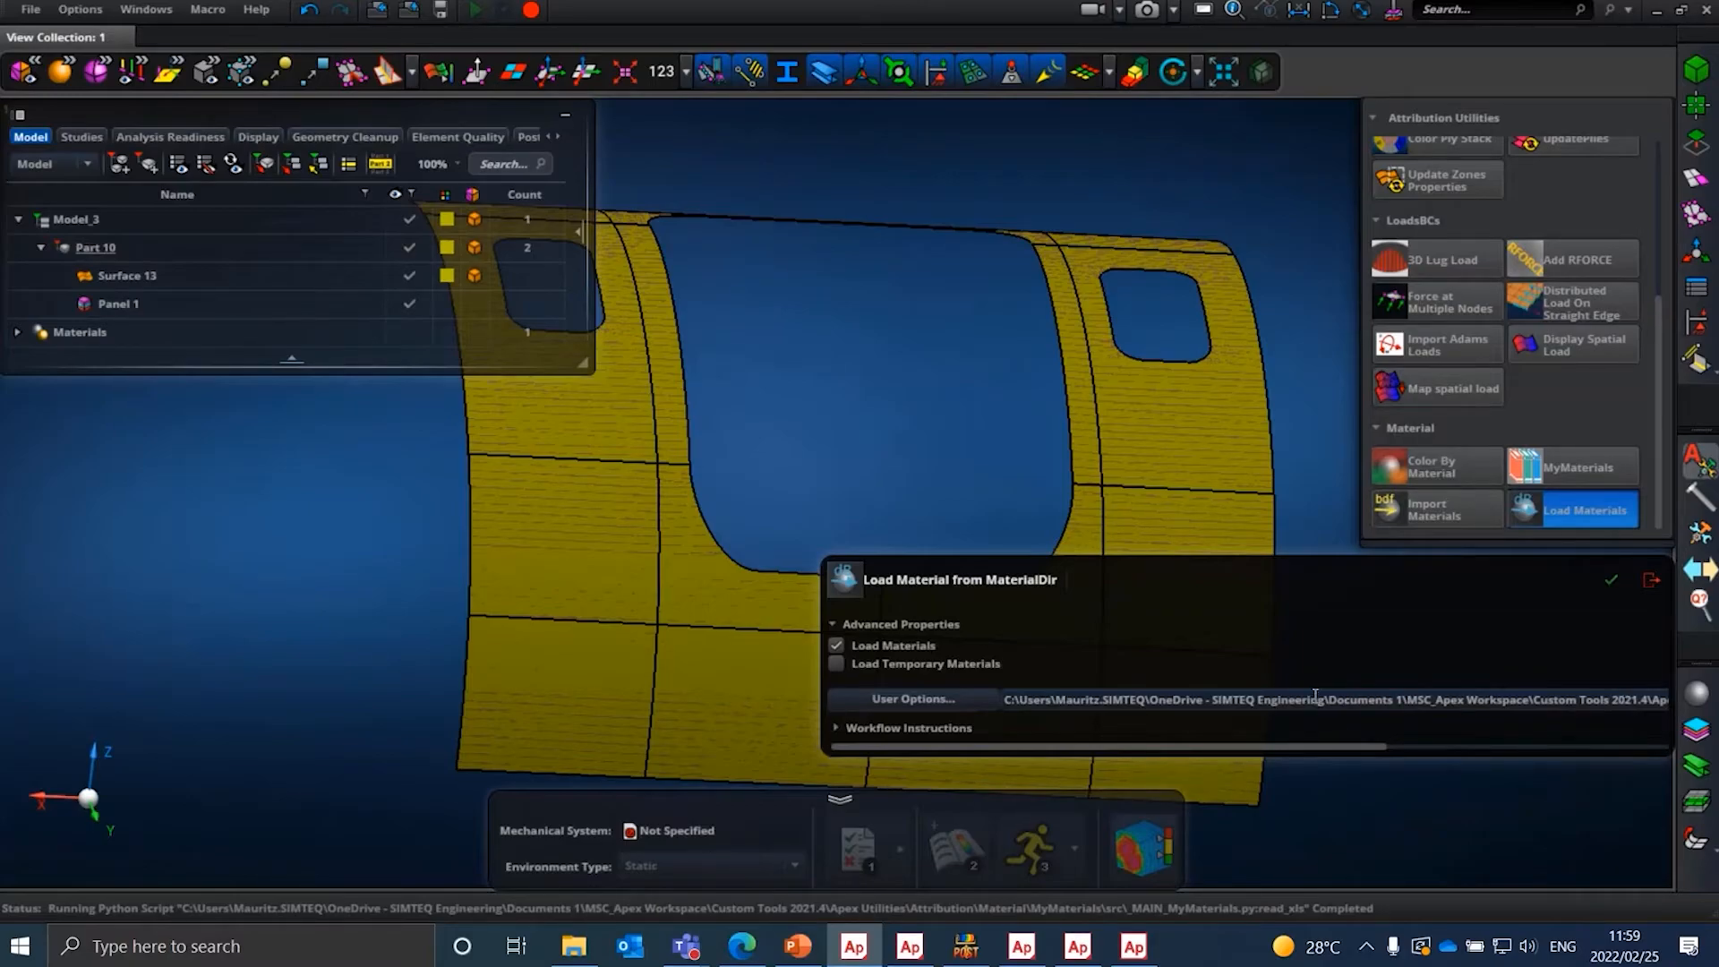
click(1613, 584)
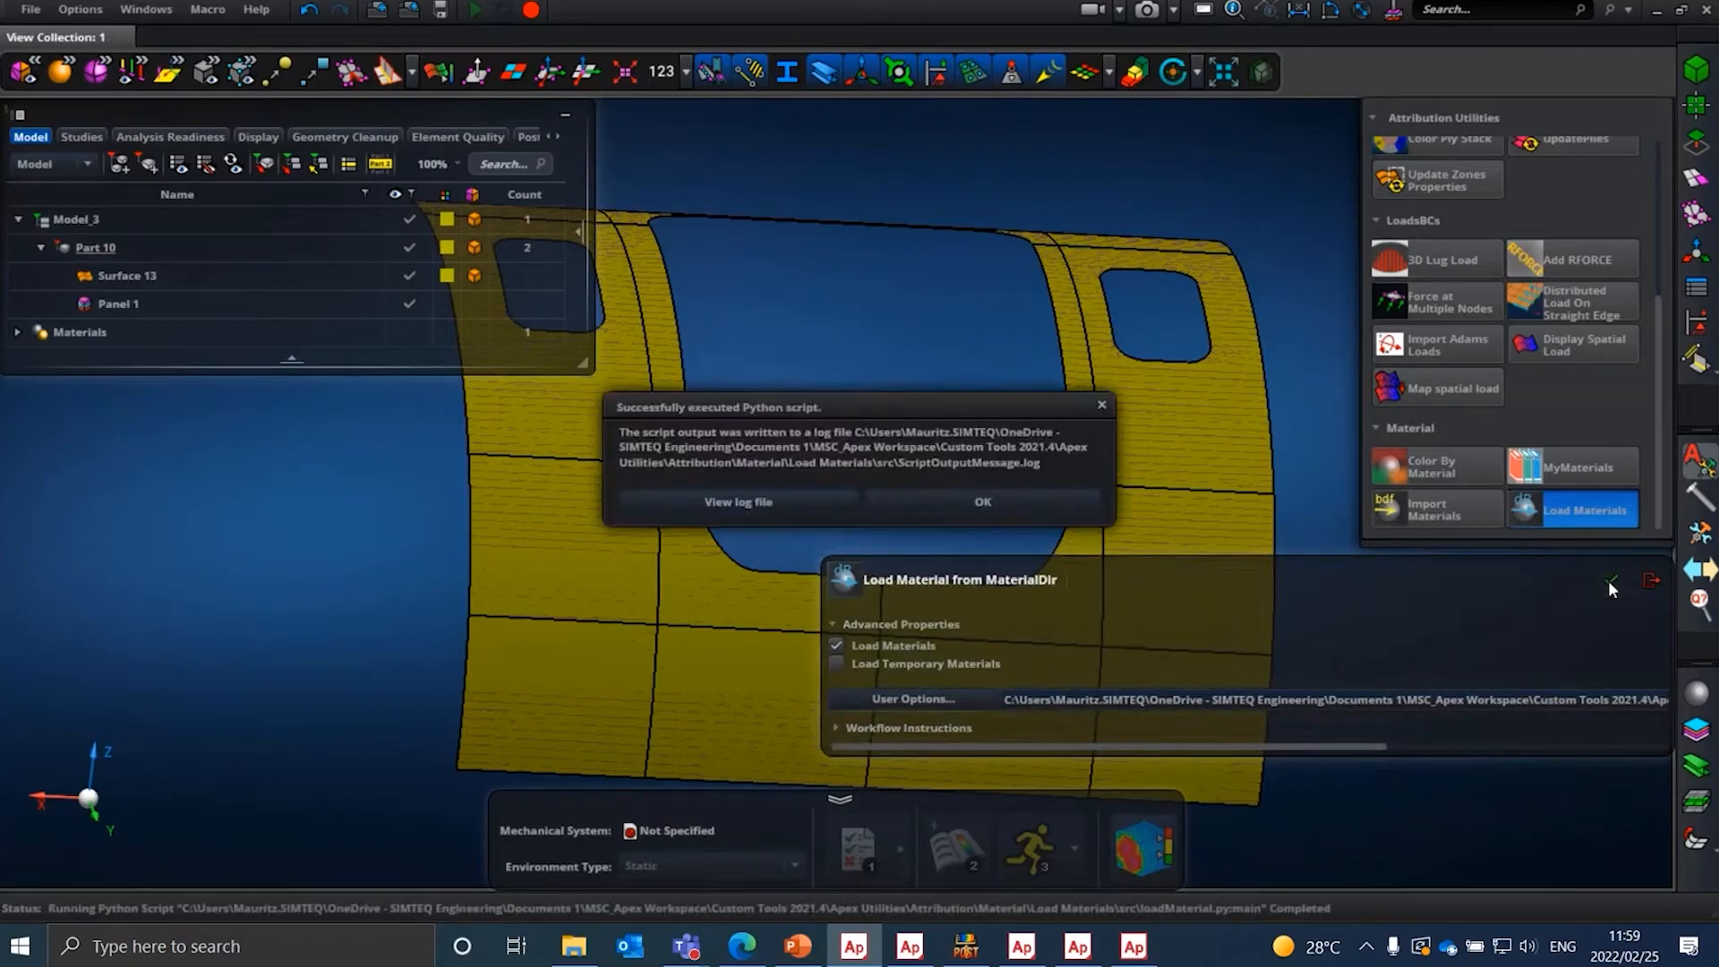
click(1011, 507)
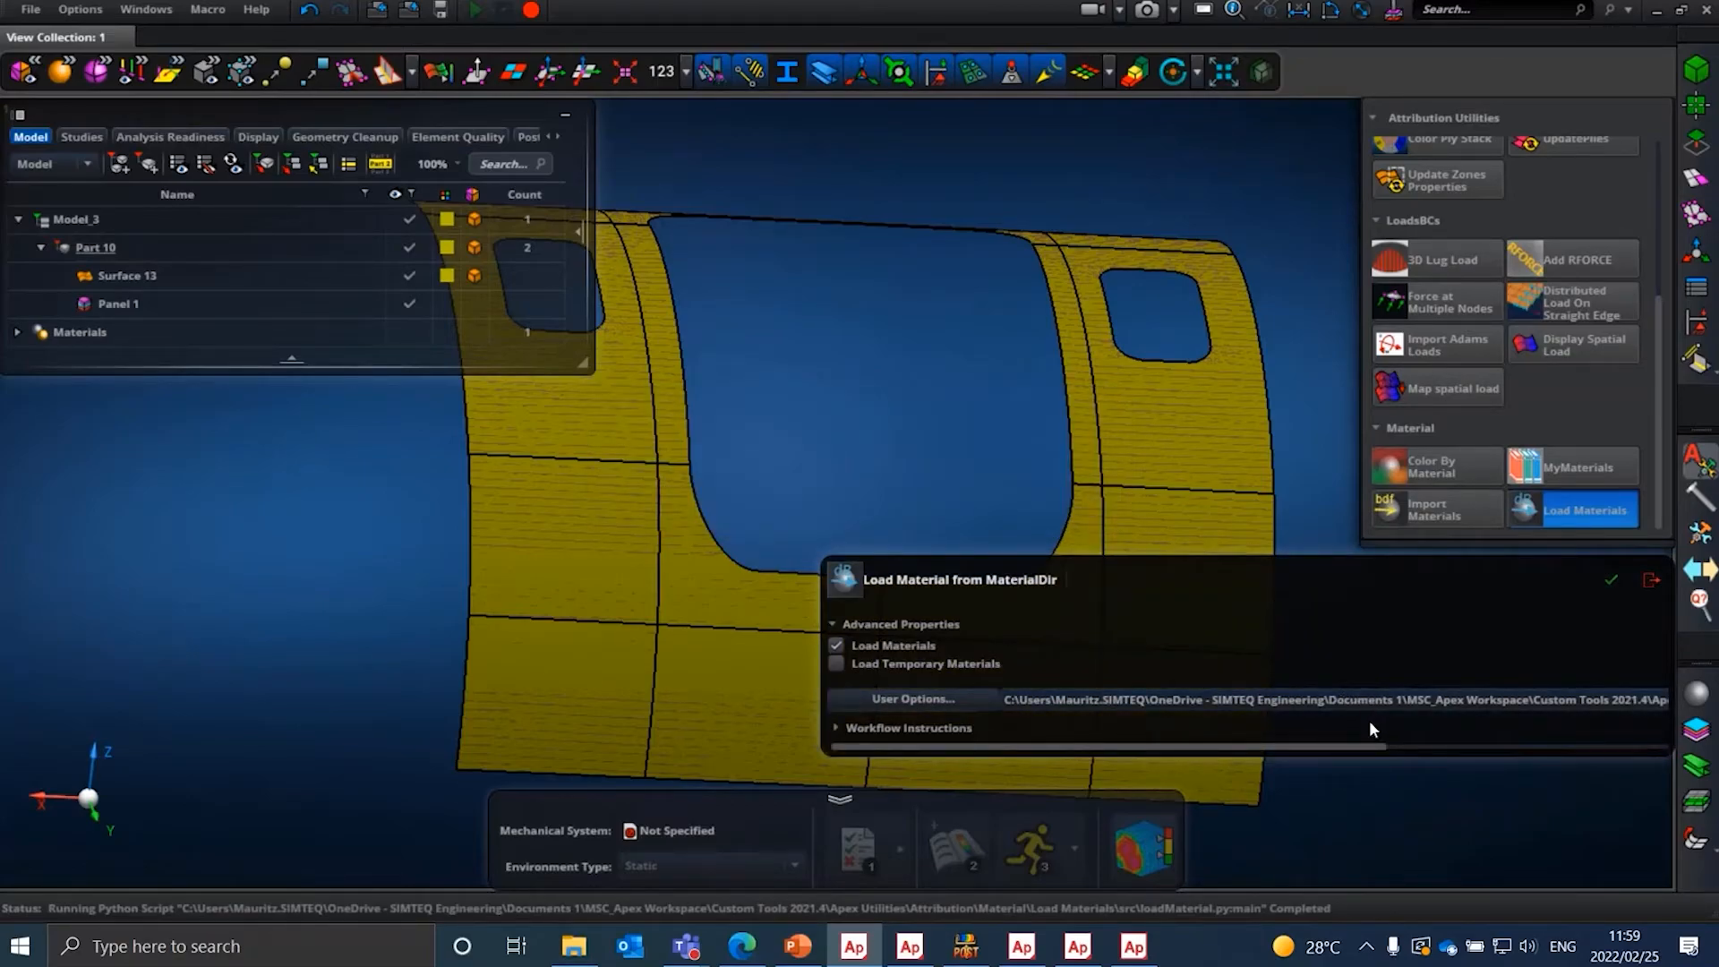
- Examine the list of loaded materials in the Materials catalog and close the catalog
click(1692, 695)
scroll(1146, 253, down, 3)
scroll(1124, 264, up, 3)
scroll(1108, 254, down, 3)
scroll(1108, 254, up, 3)
scroll(1112, 266, down, 3)
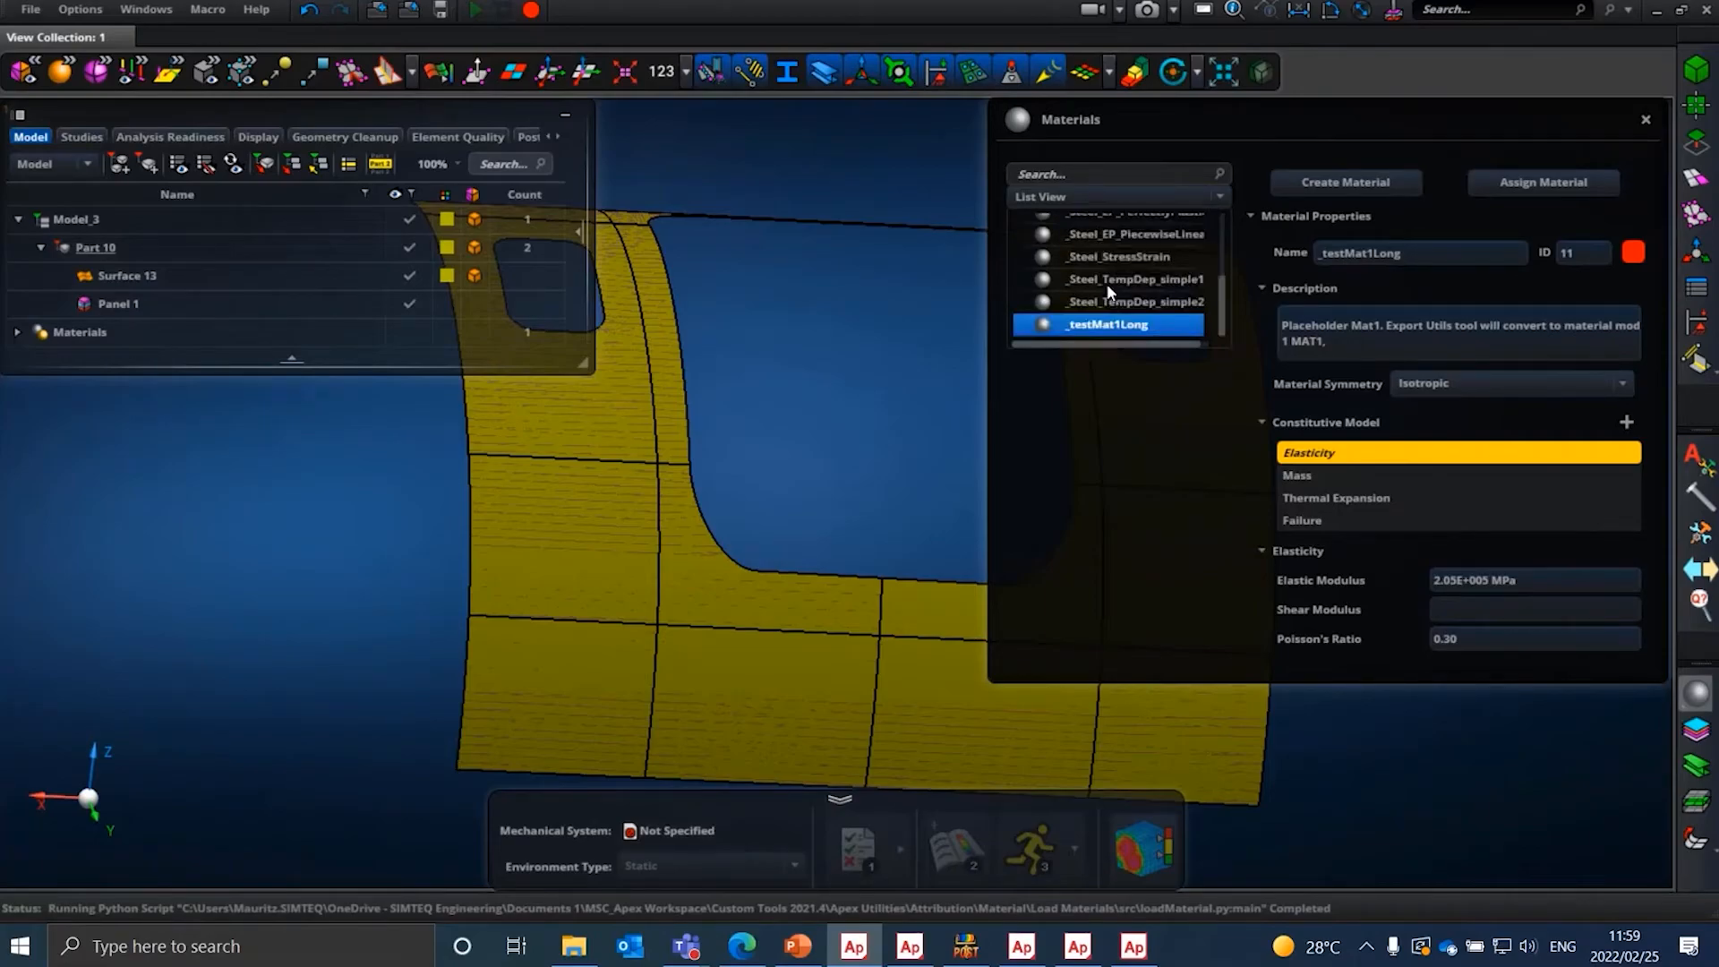
scroll(1108, 291, up, 3)
scroll(1094, 296, down, 3)
scroll(1094, 299, up, 3)
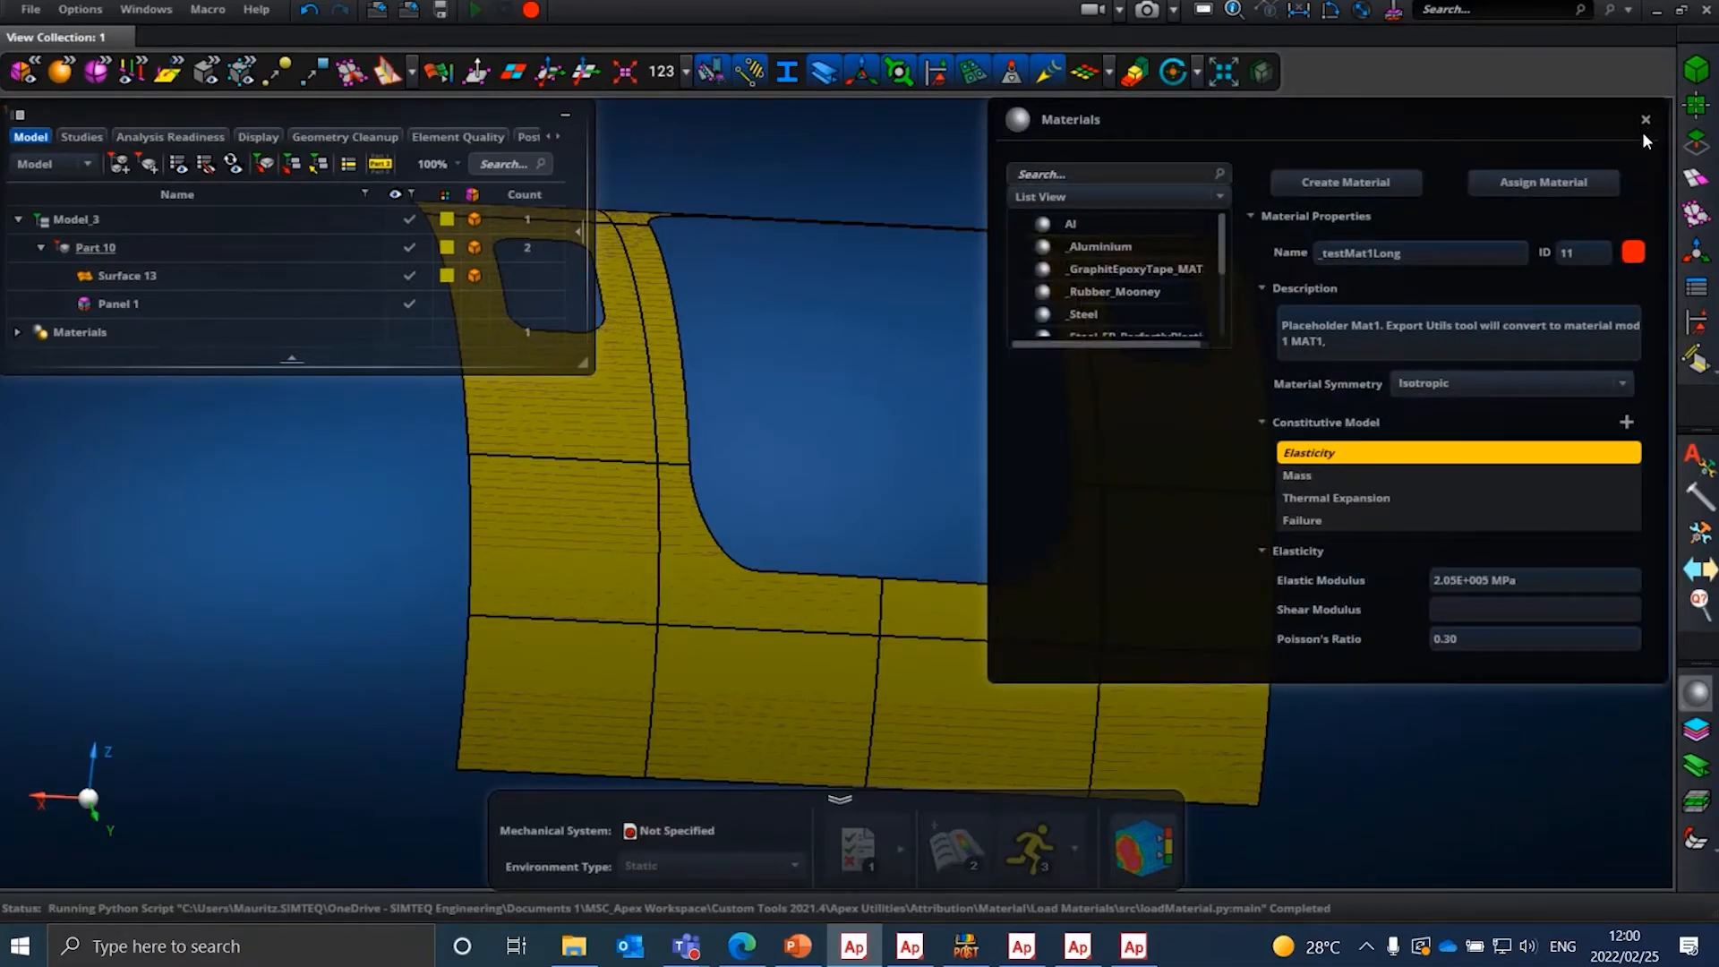
click(1645, 118)
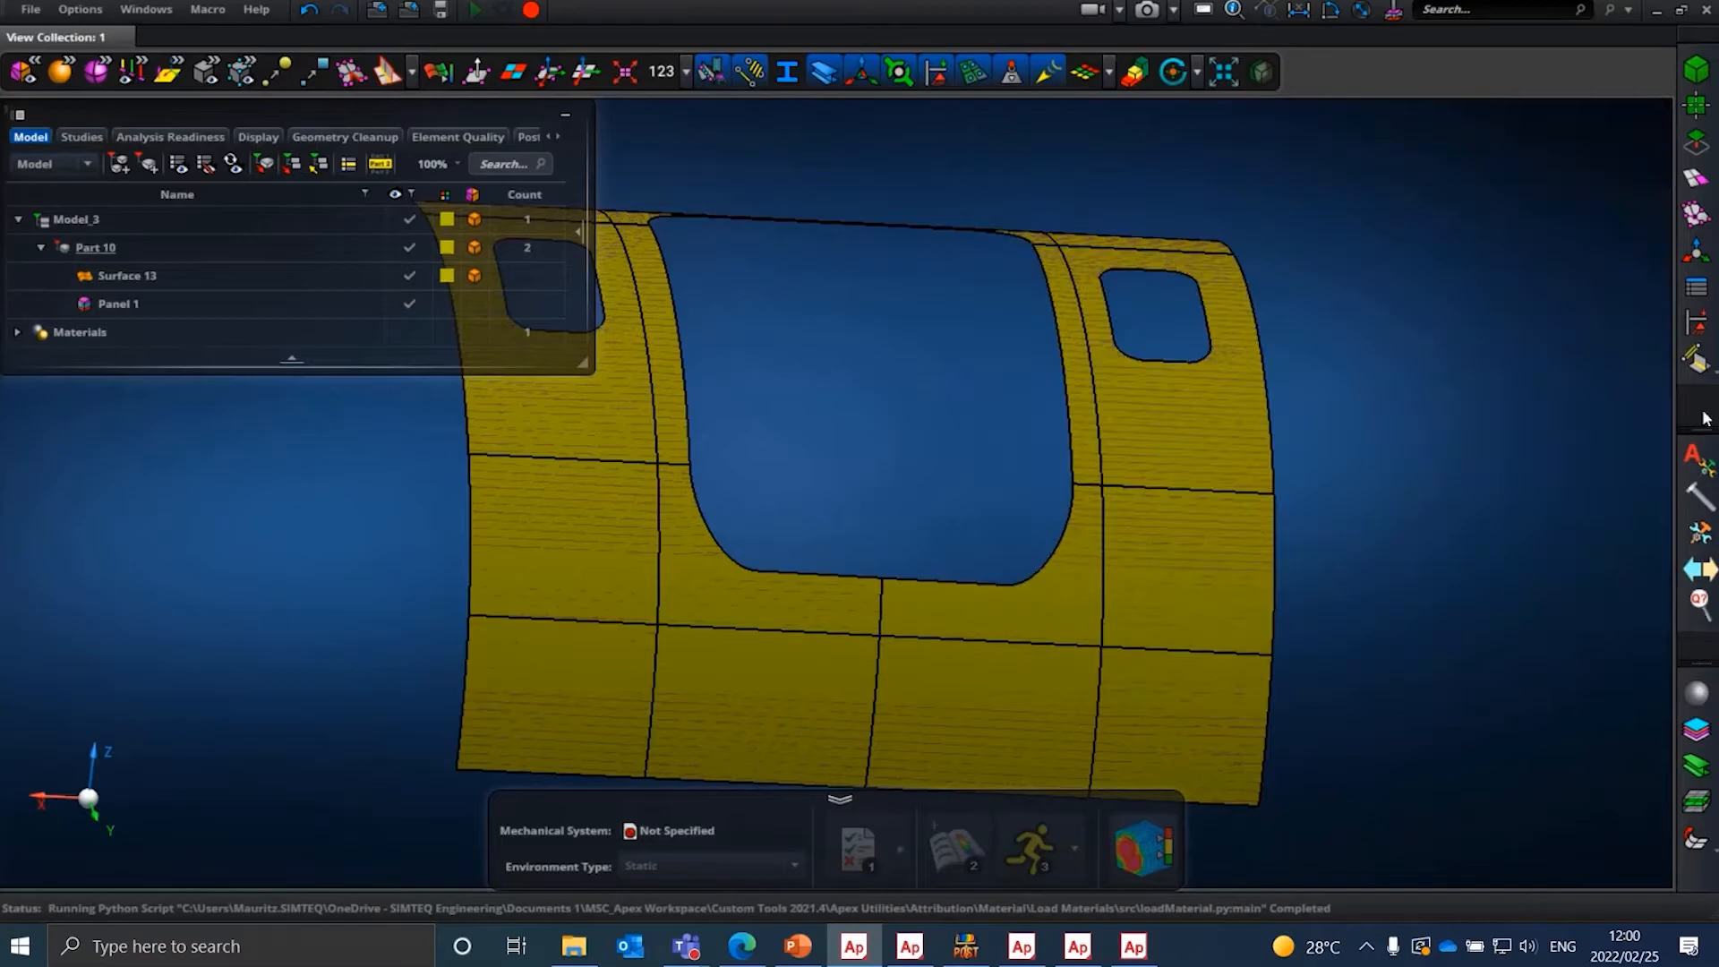
- Reopen Attribution Utilities and view the previews of the Import Materials and Color By Material utilities
click(1710, 459)
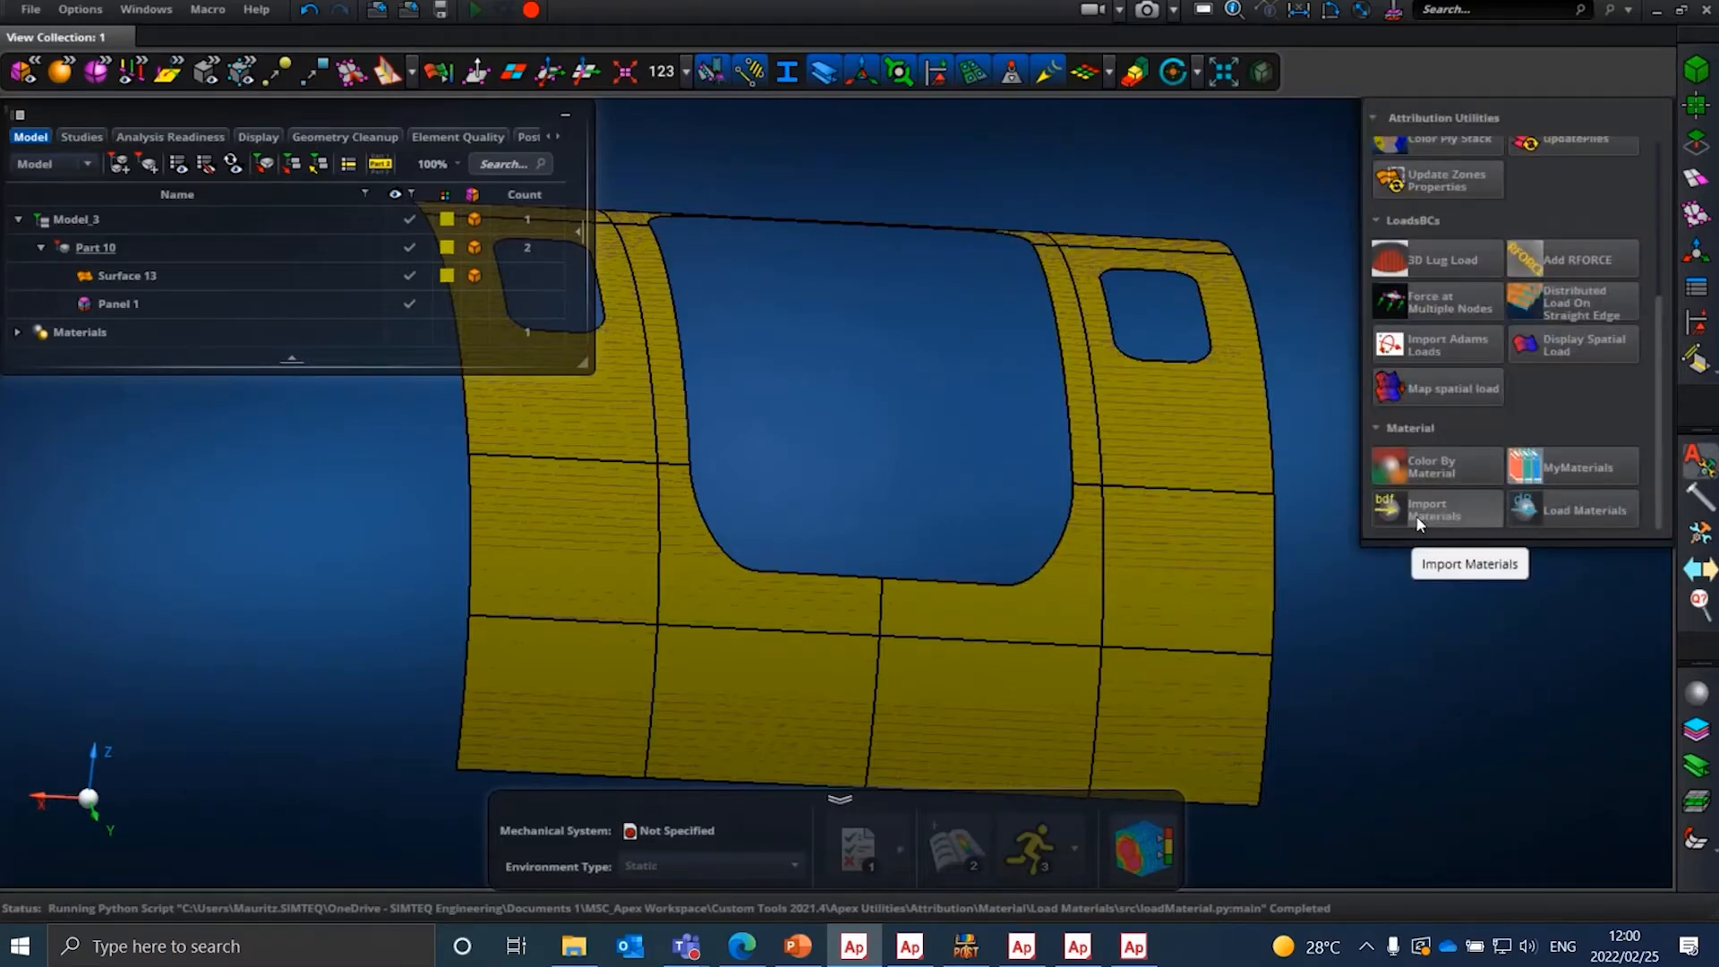
mouse_move(1419, 522)
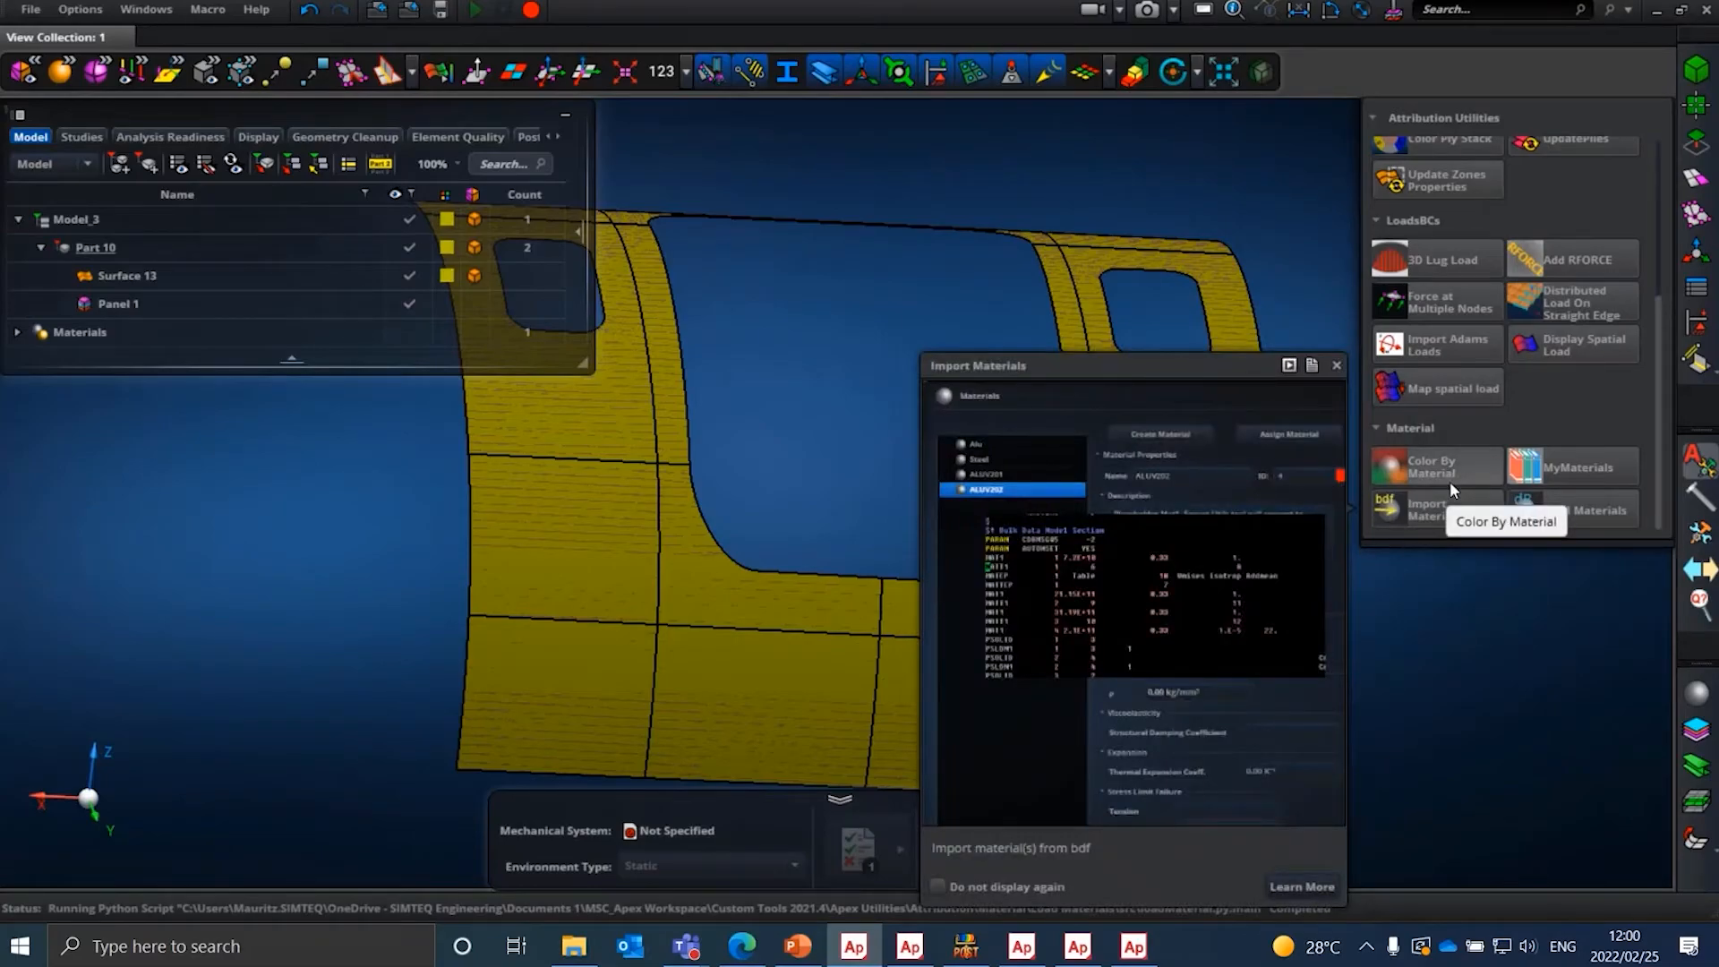
mouse_move(1450, 471)
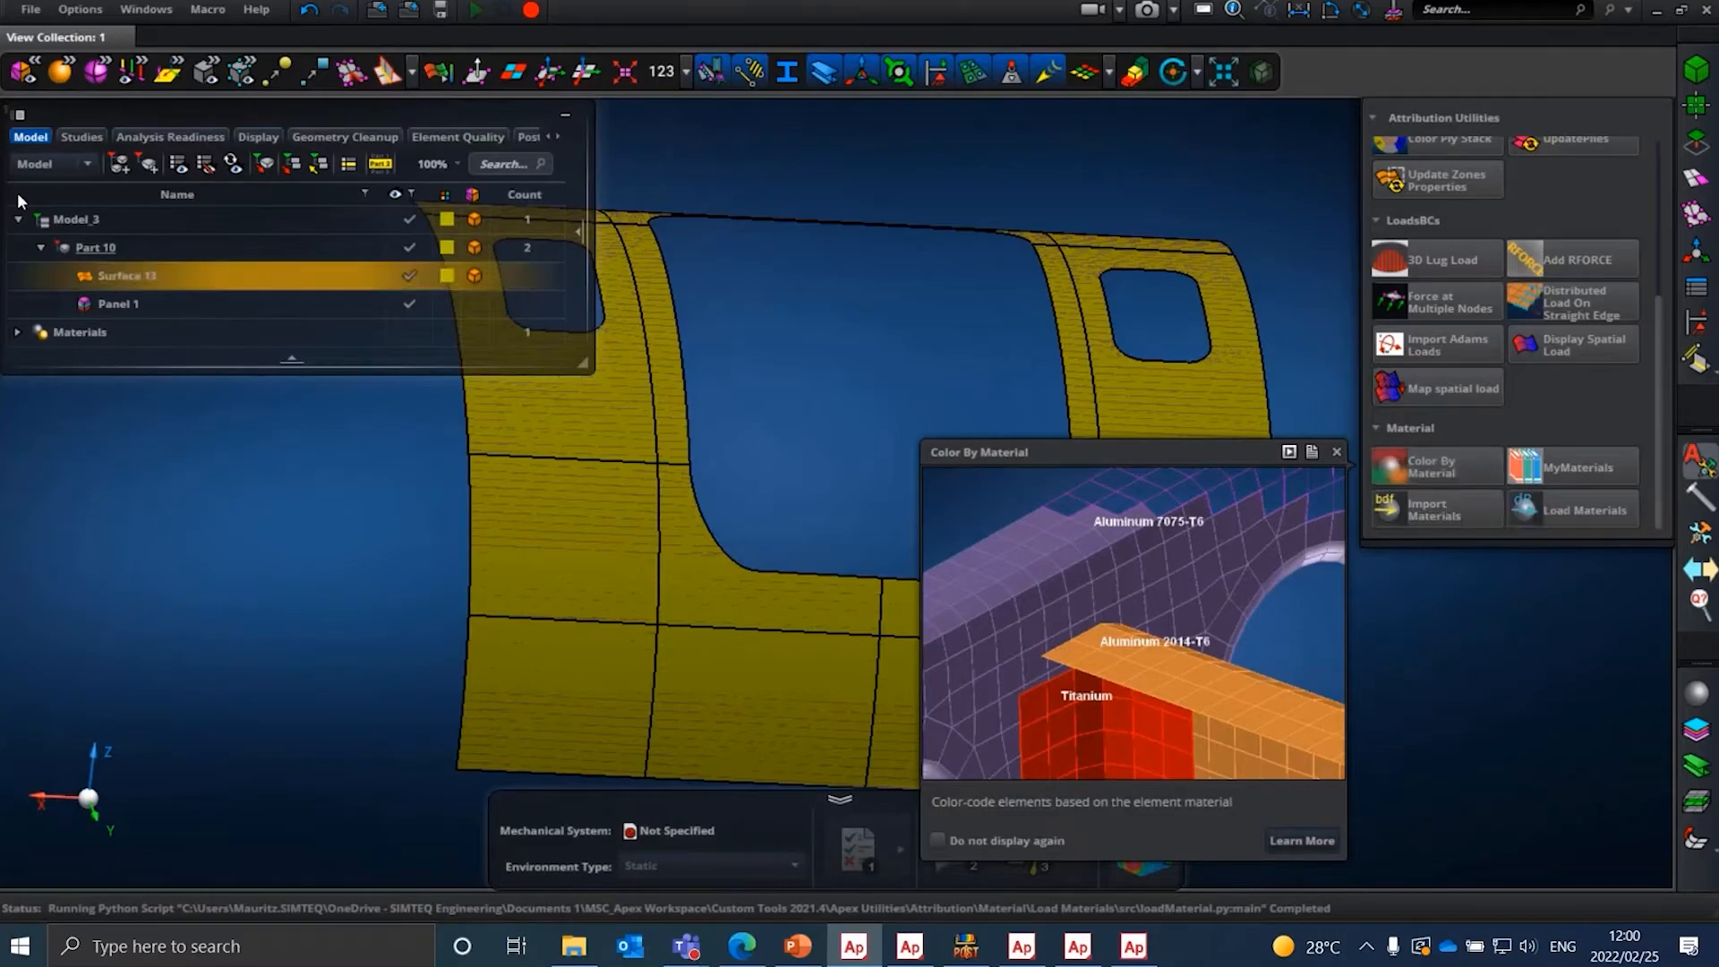
- Look at the fuselage panel in the Section view of the model browser and return to the Model view
click(40, 164)
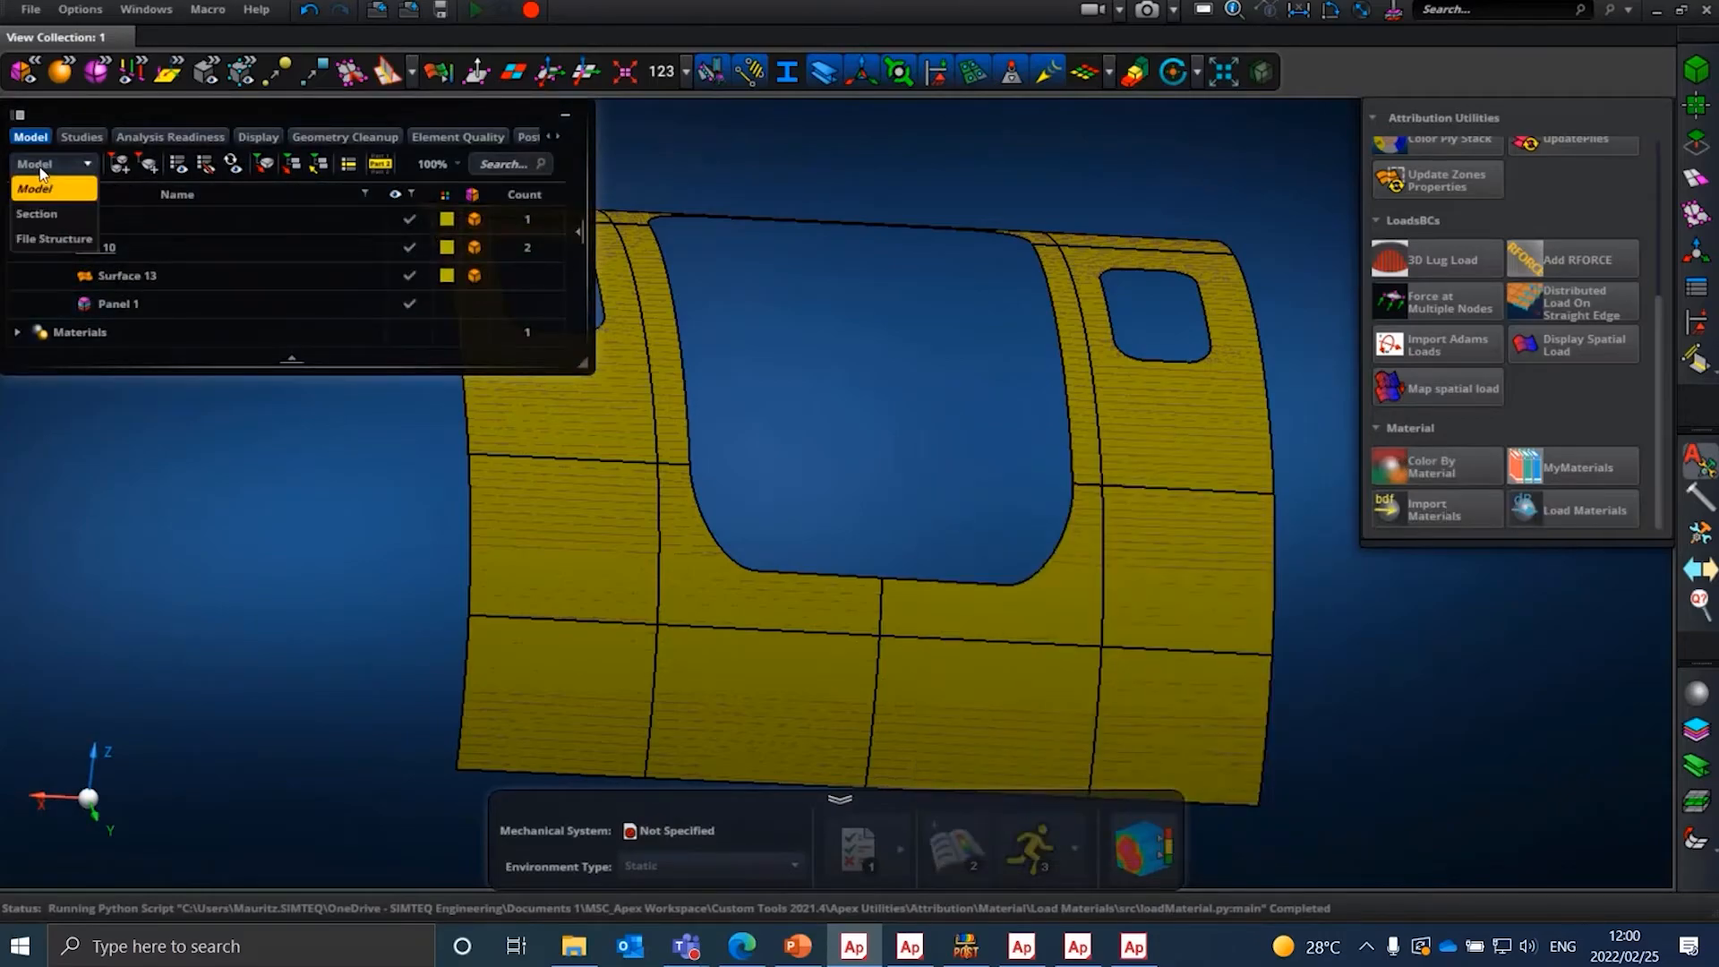
click(45, 212)
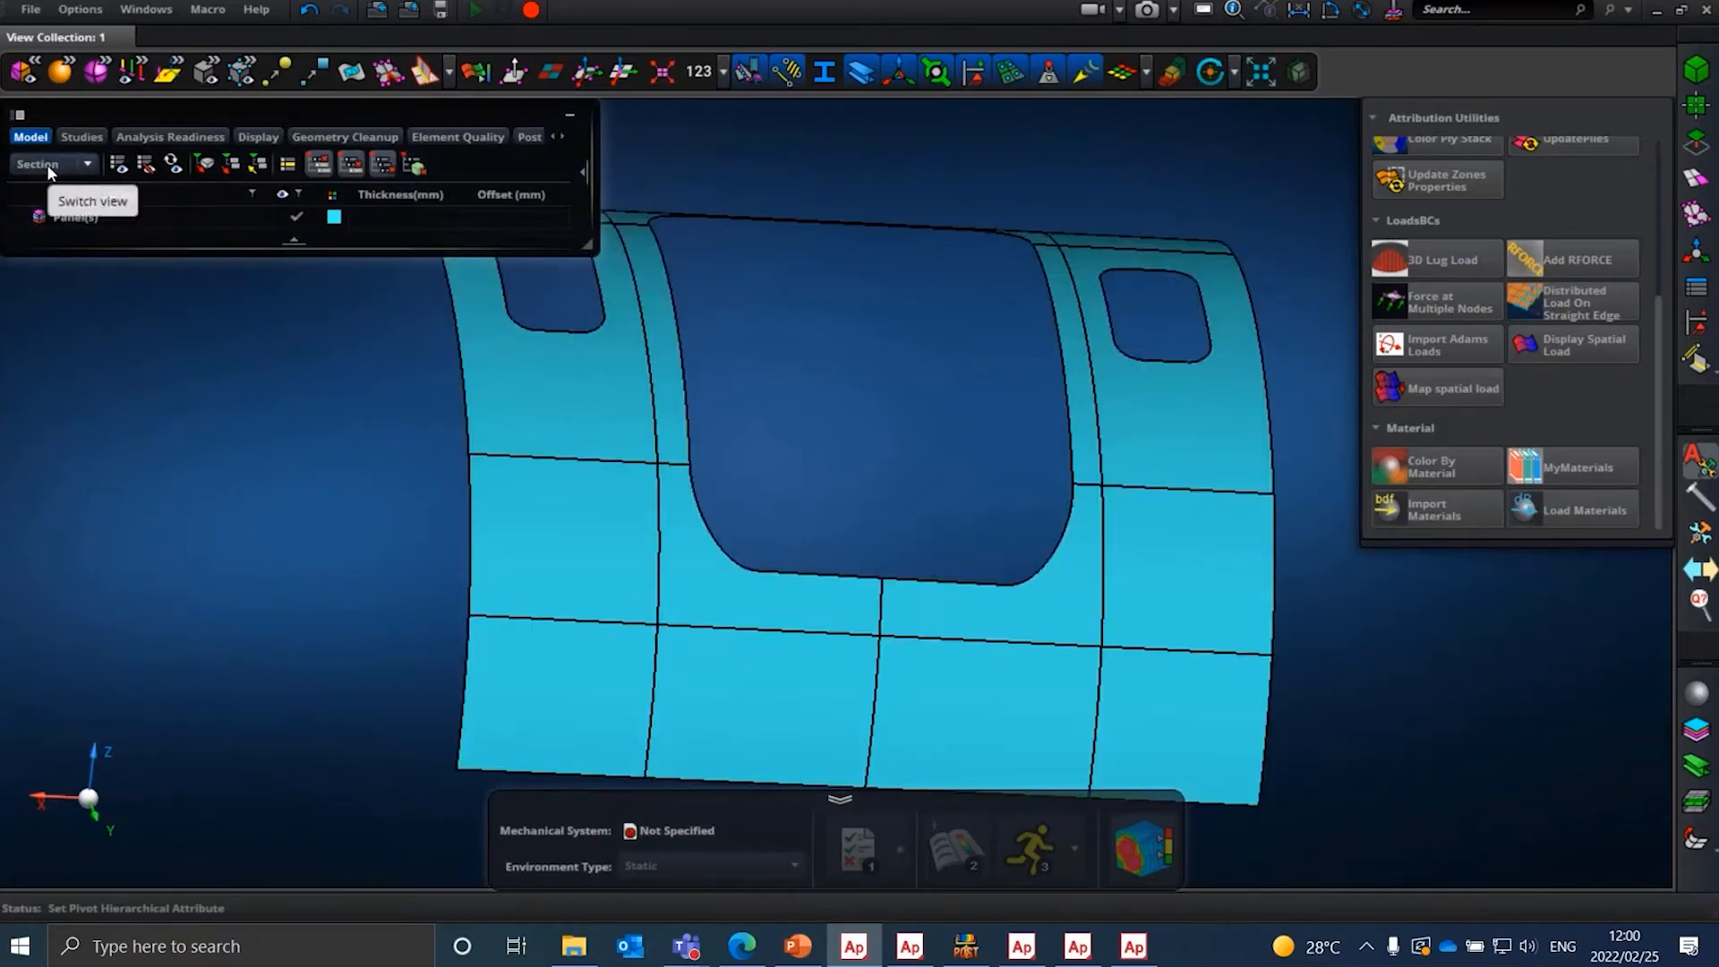
click(47, 164)
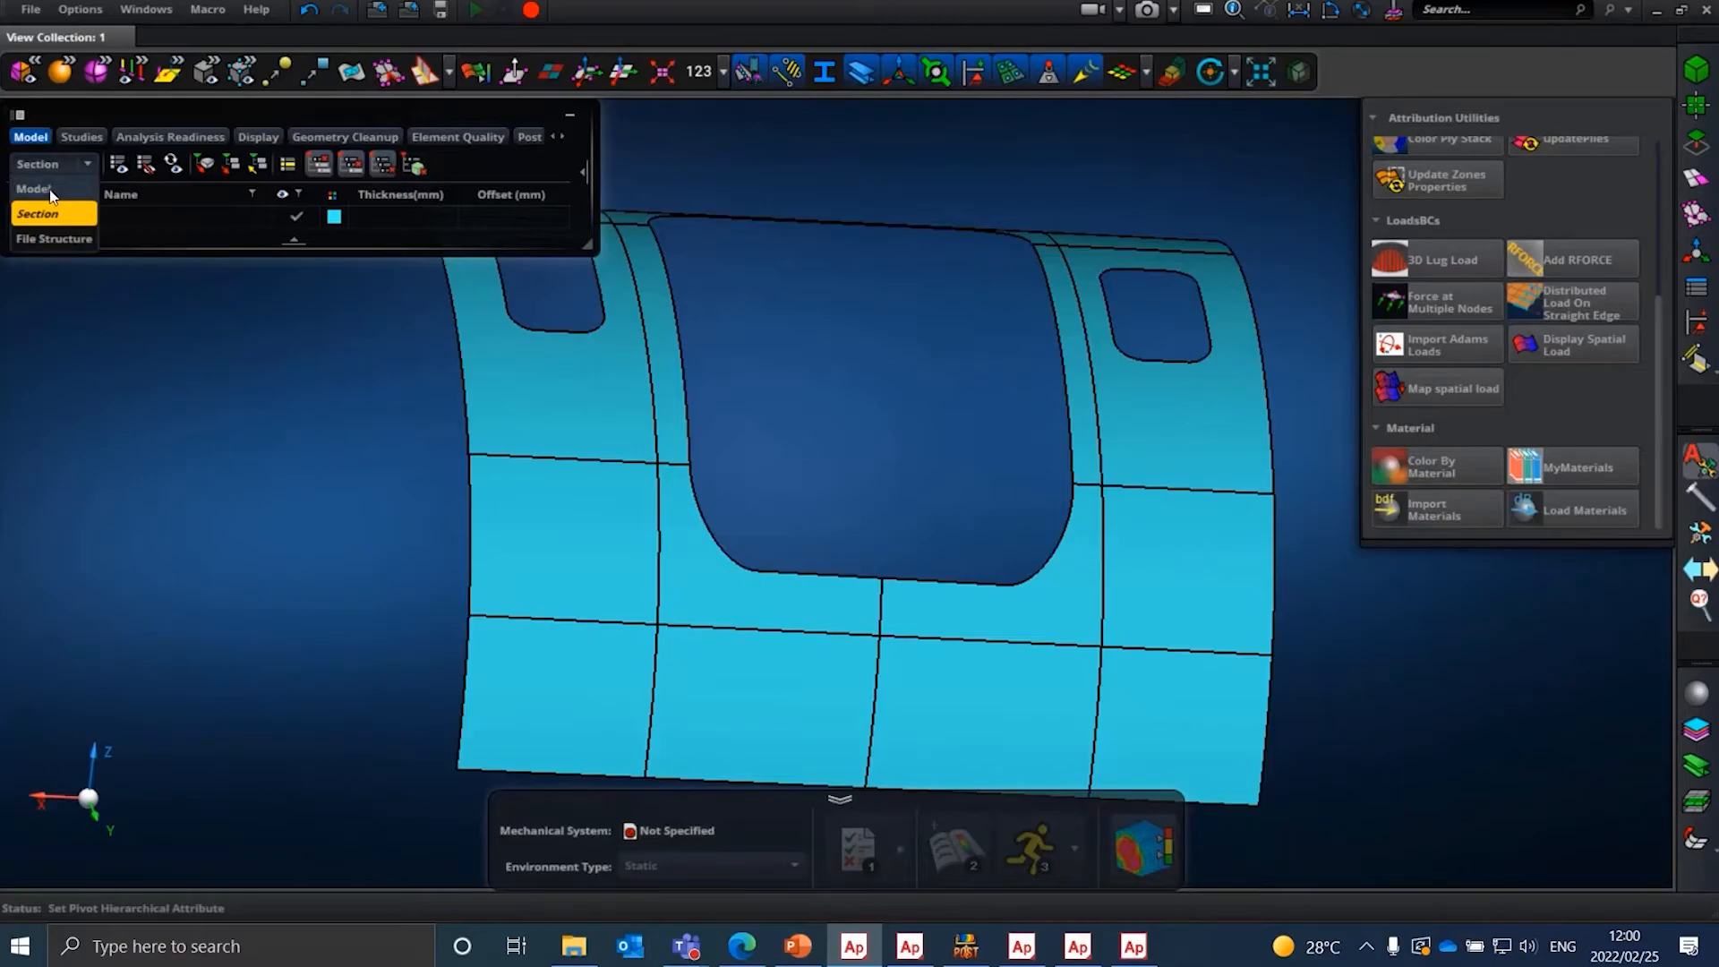
click(47, 190)
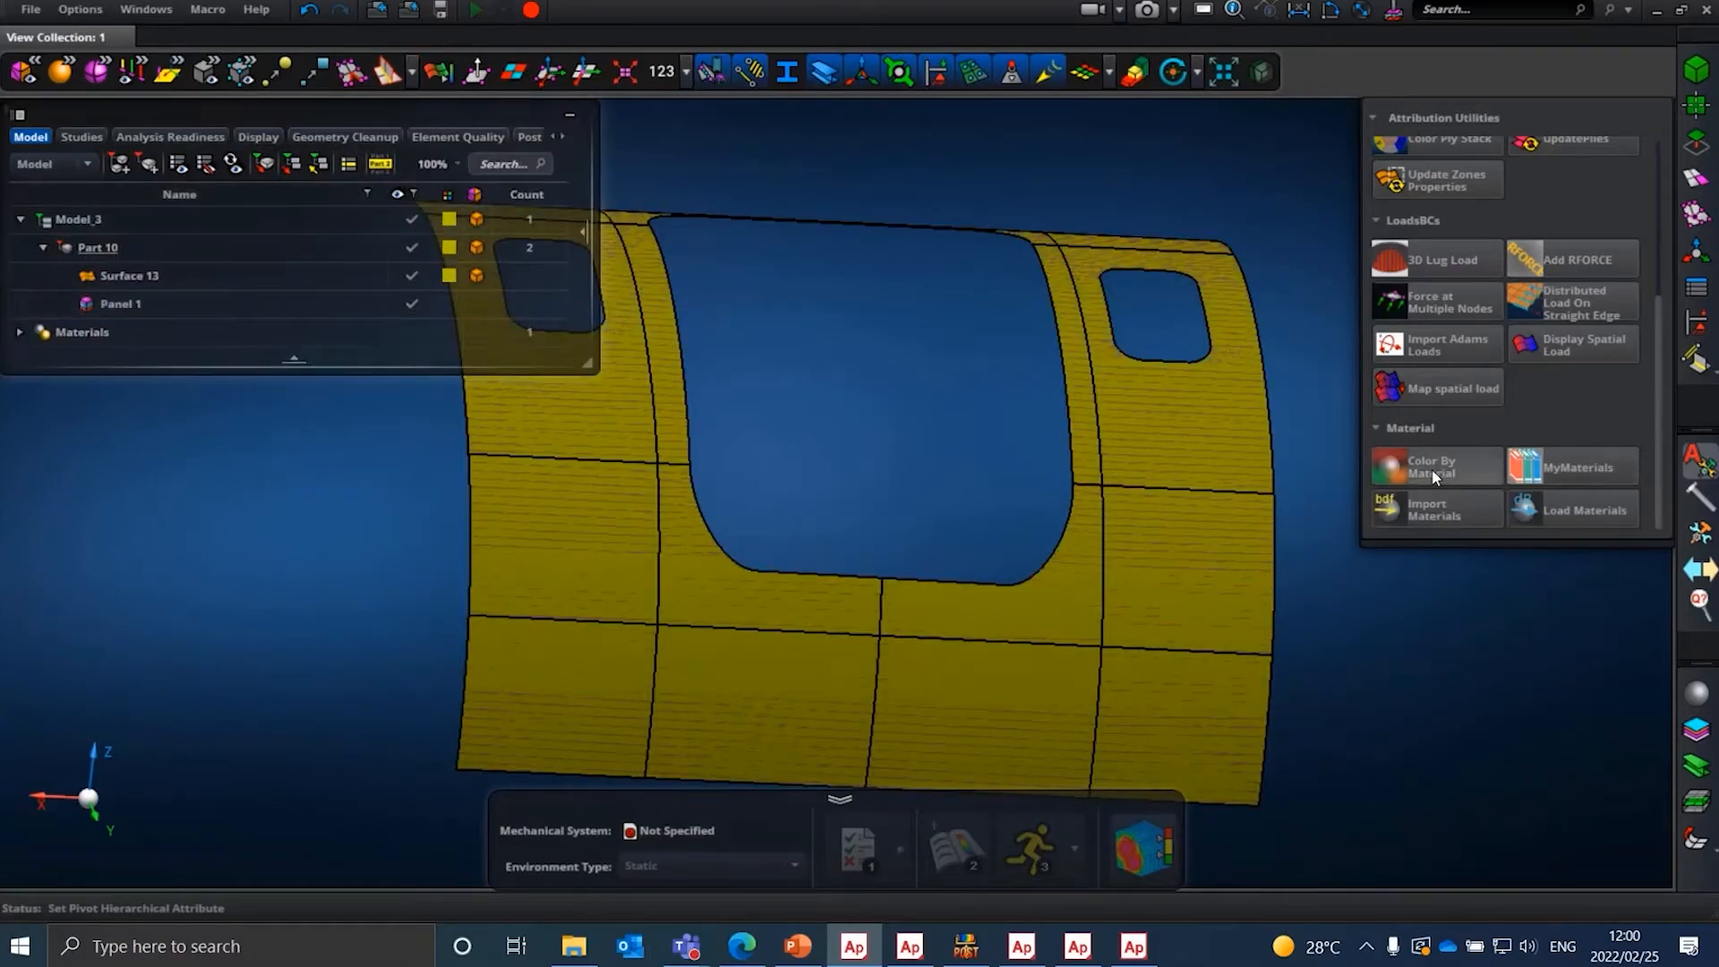
- View the previews of the Color By Material, Map spatial load and Display Spatial Load utilities
mouse_move(1429, 475)
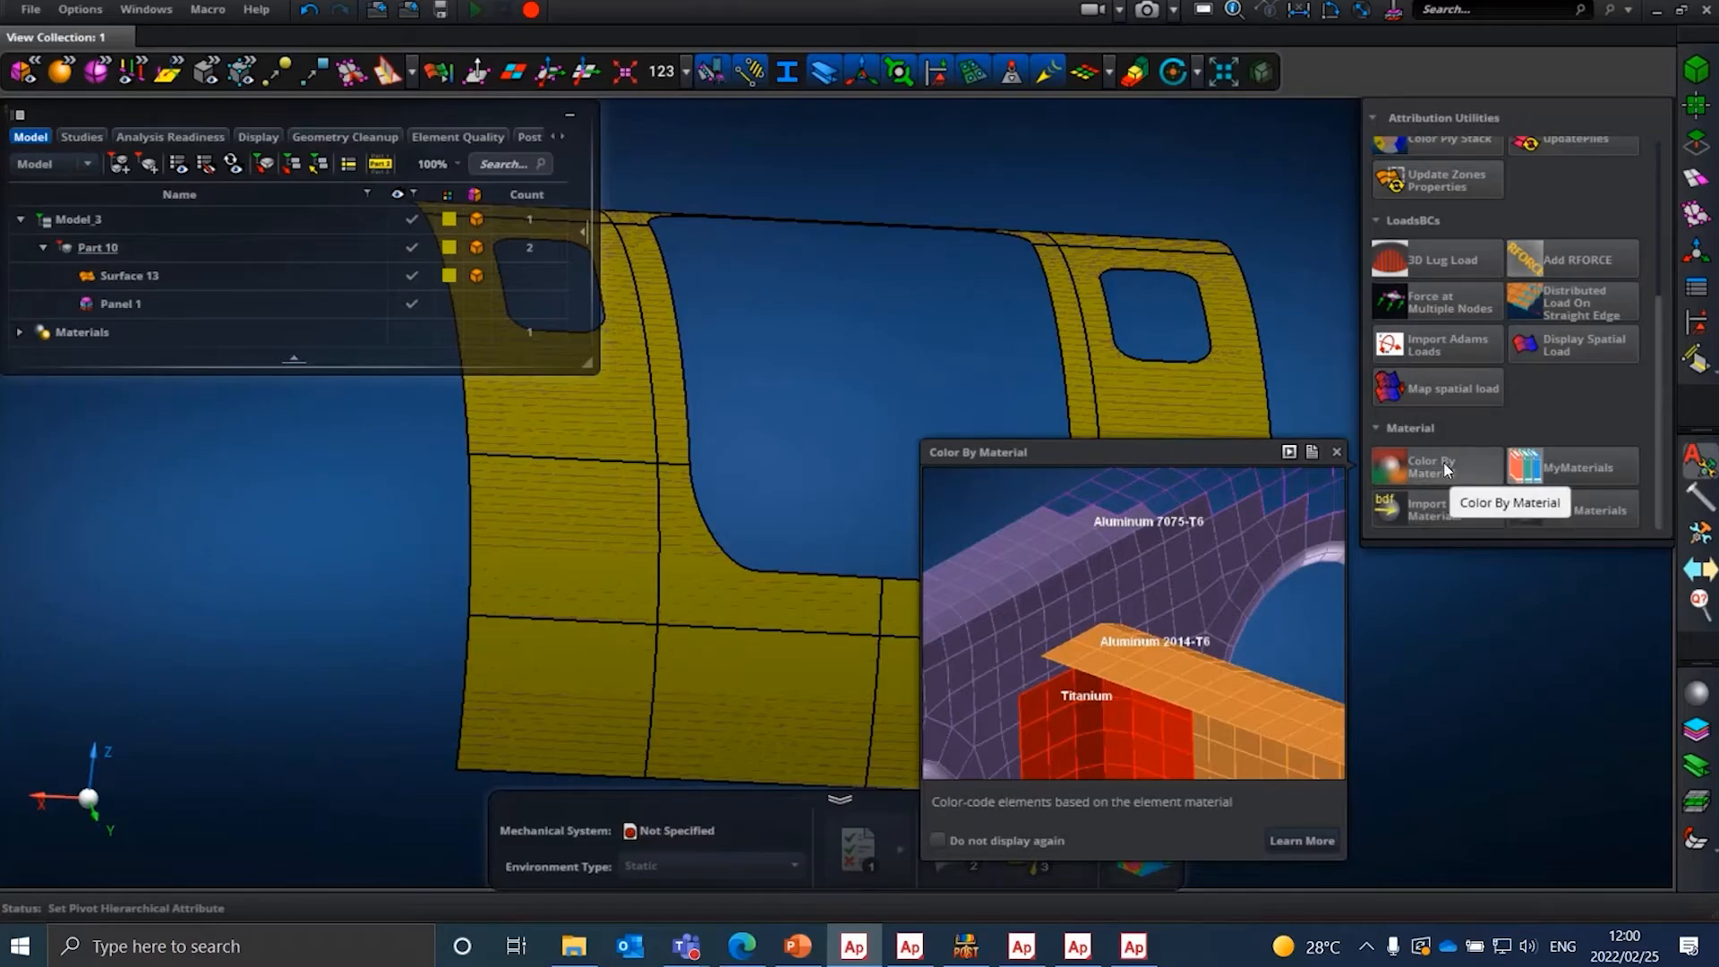
click(1443, 464)
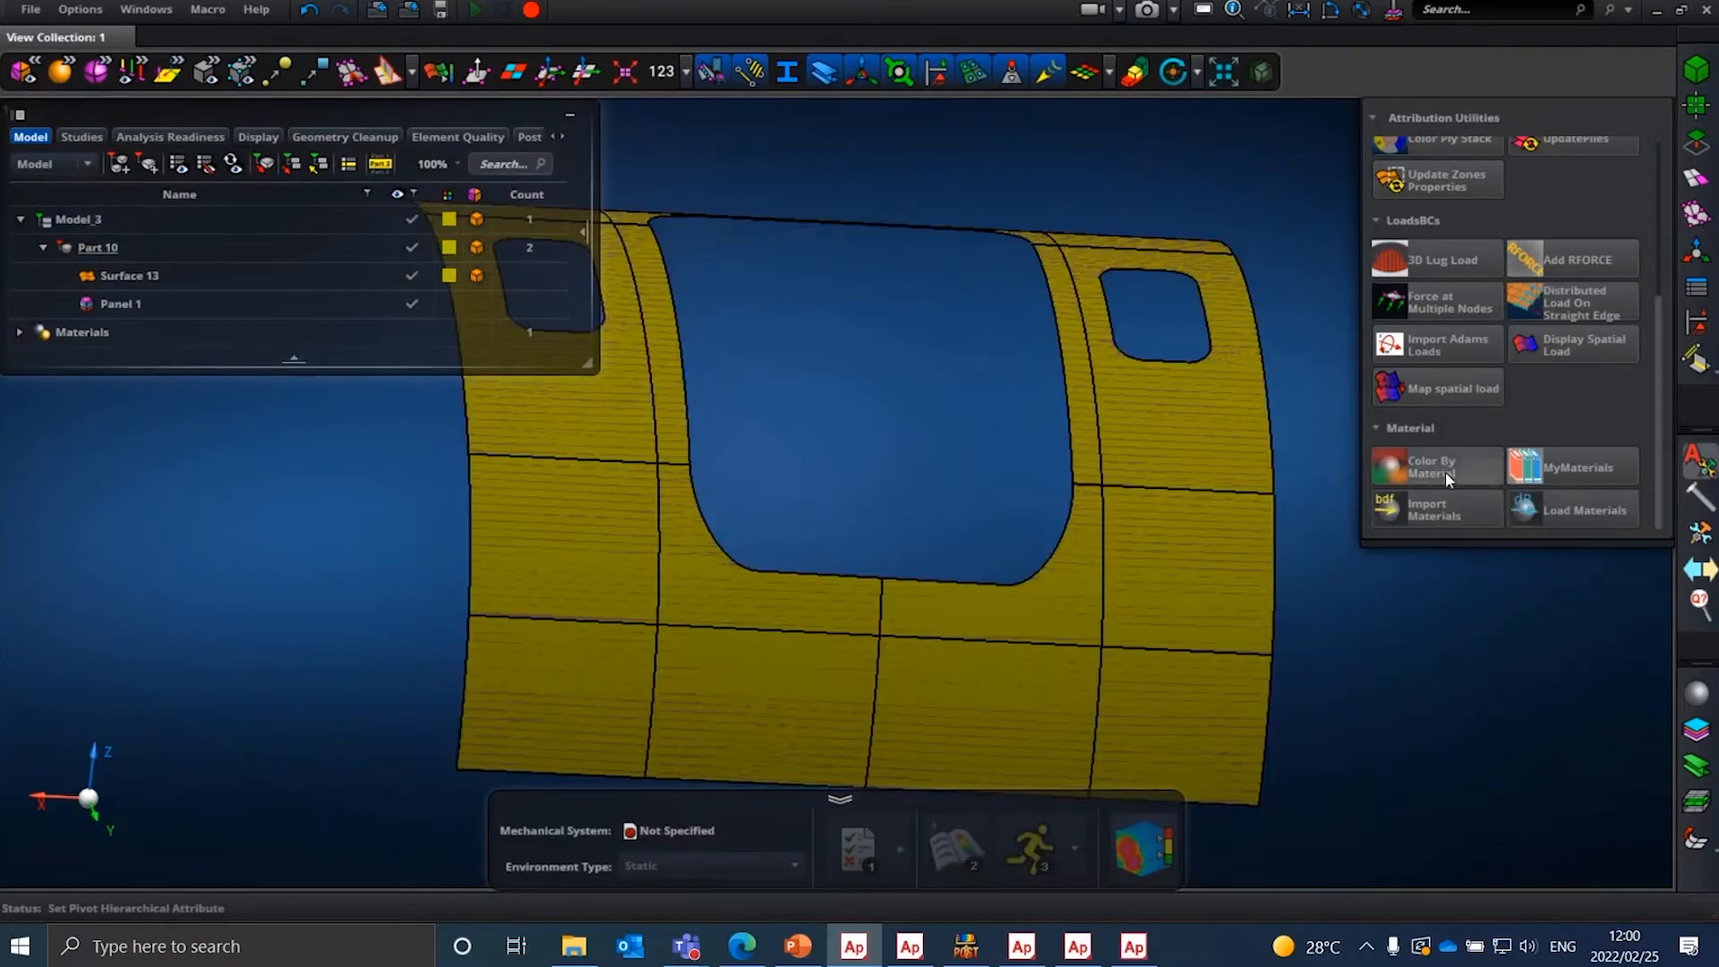
mouse_move(1445, 471)
mouse_move(1429, 469)
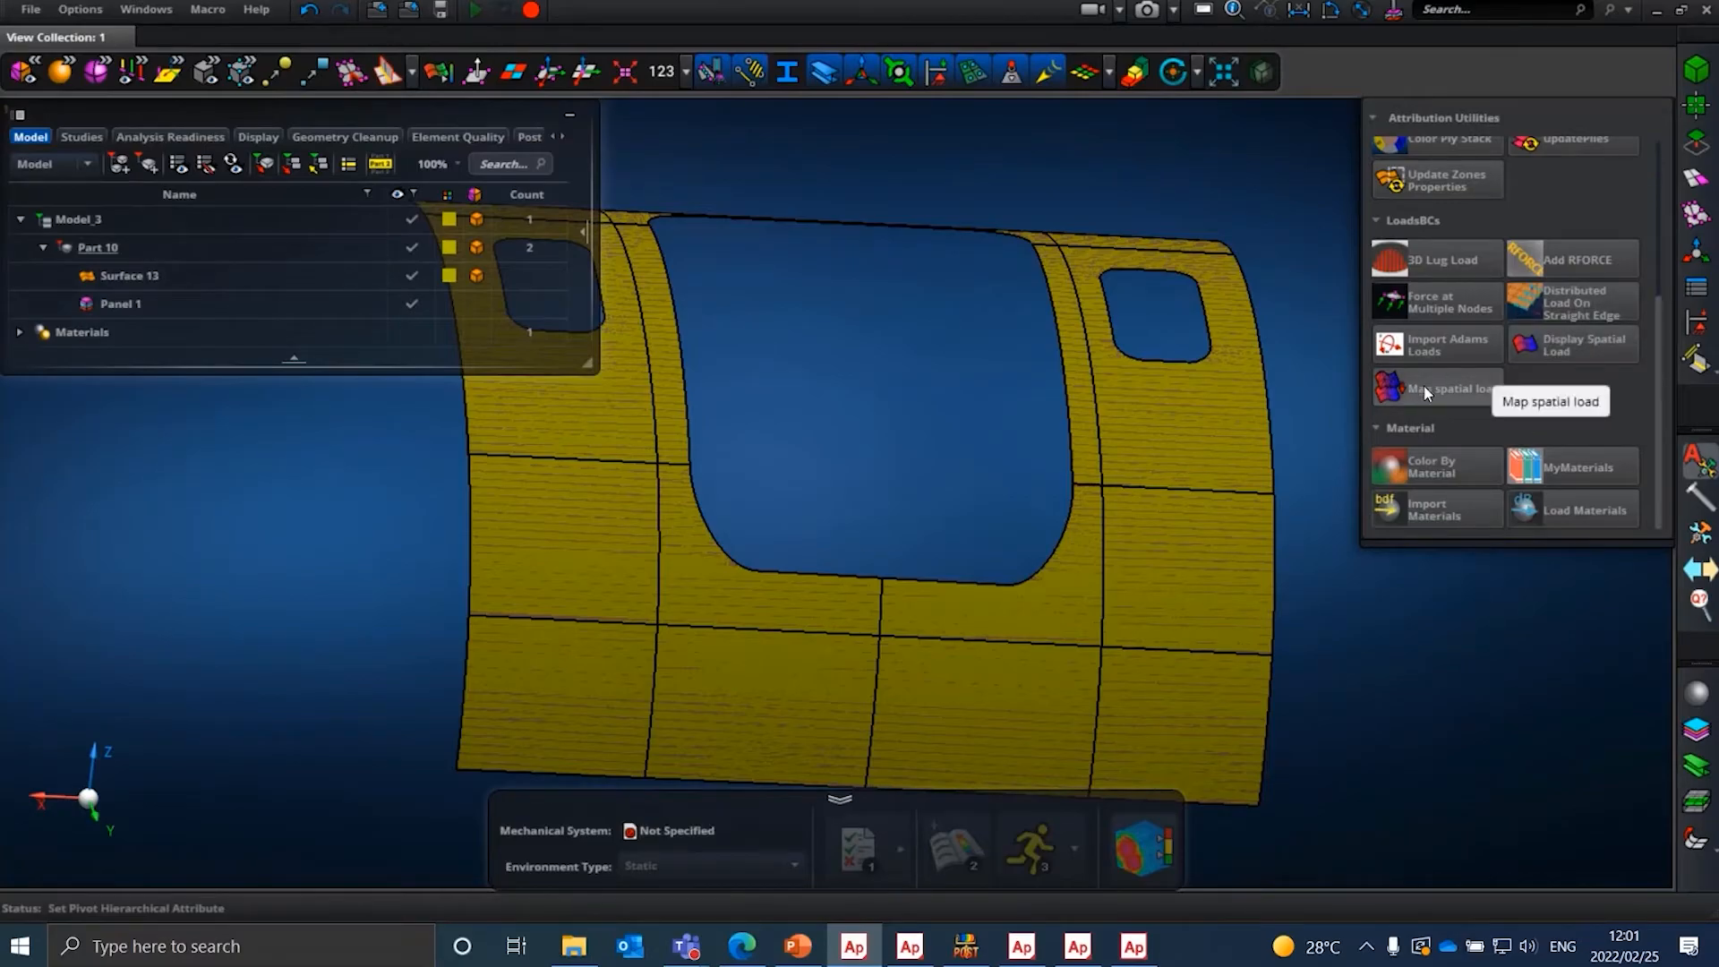
mouse_move(1461, 392)
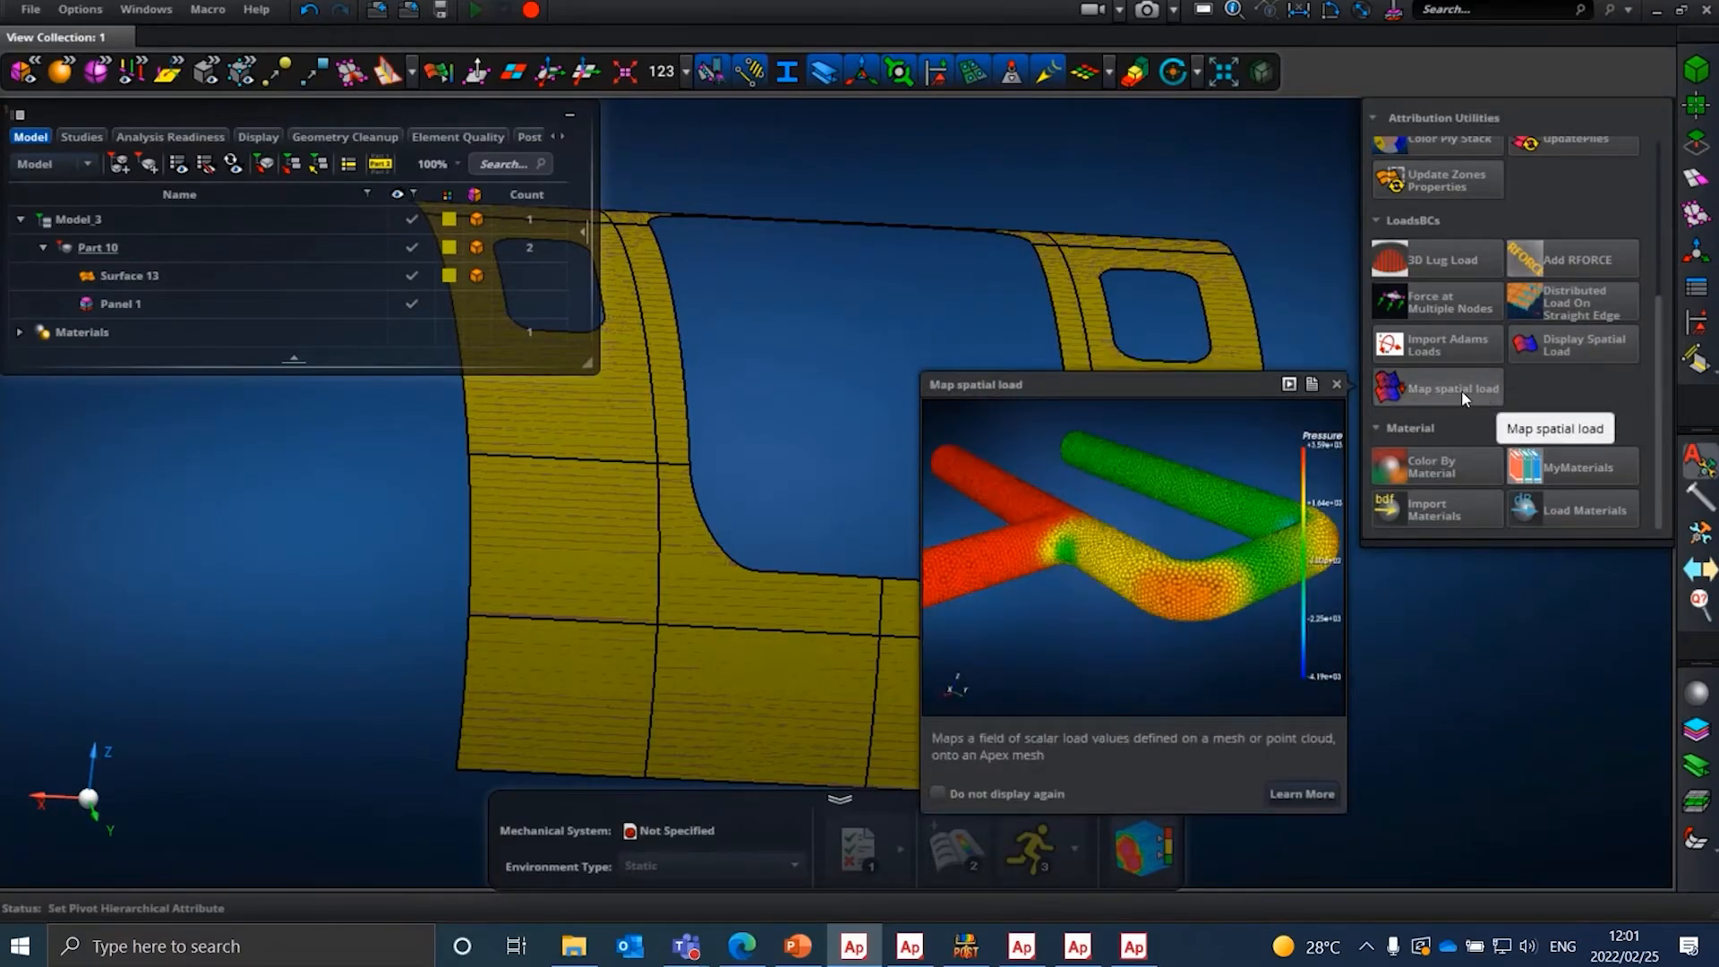
mouse_move(1619, 357)
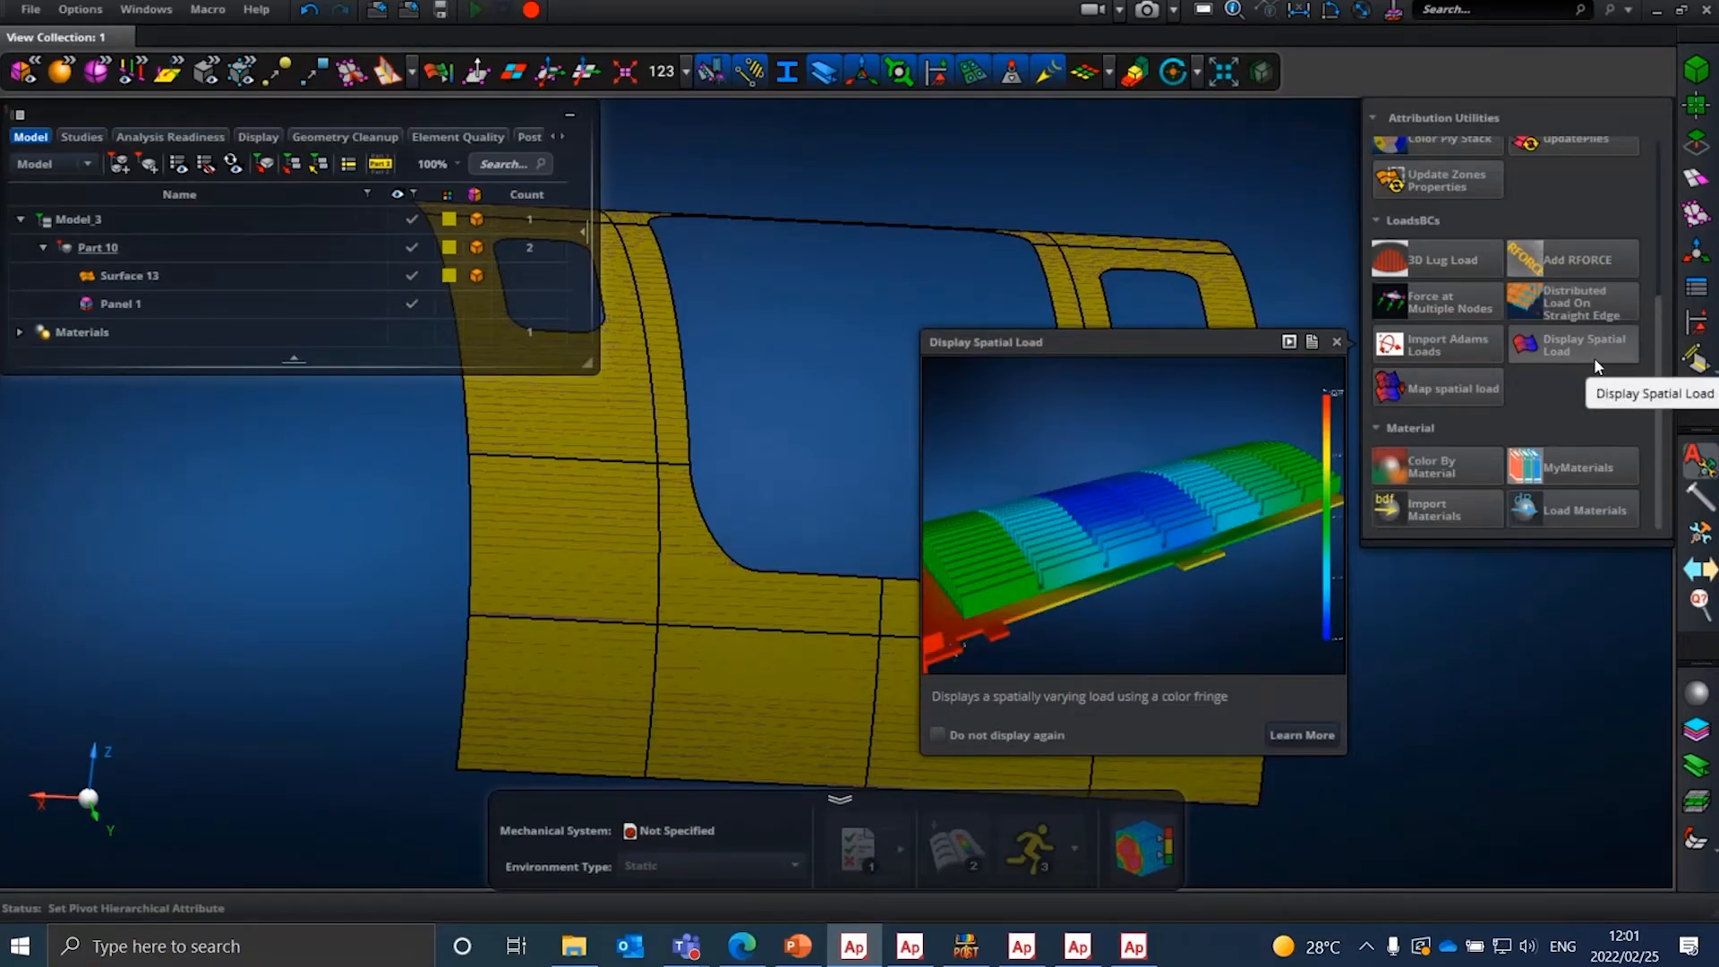
mouse_move(1469, 522)
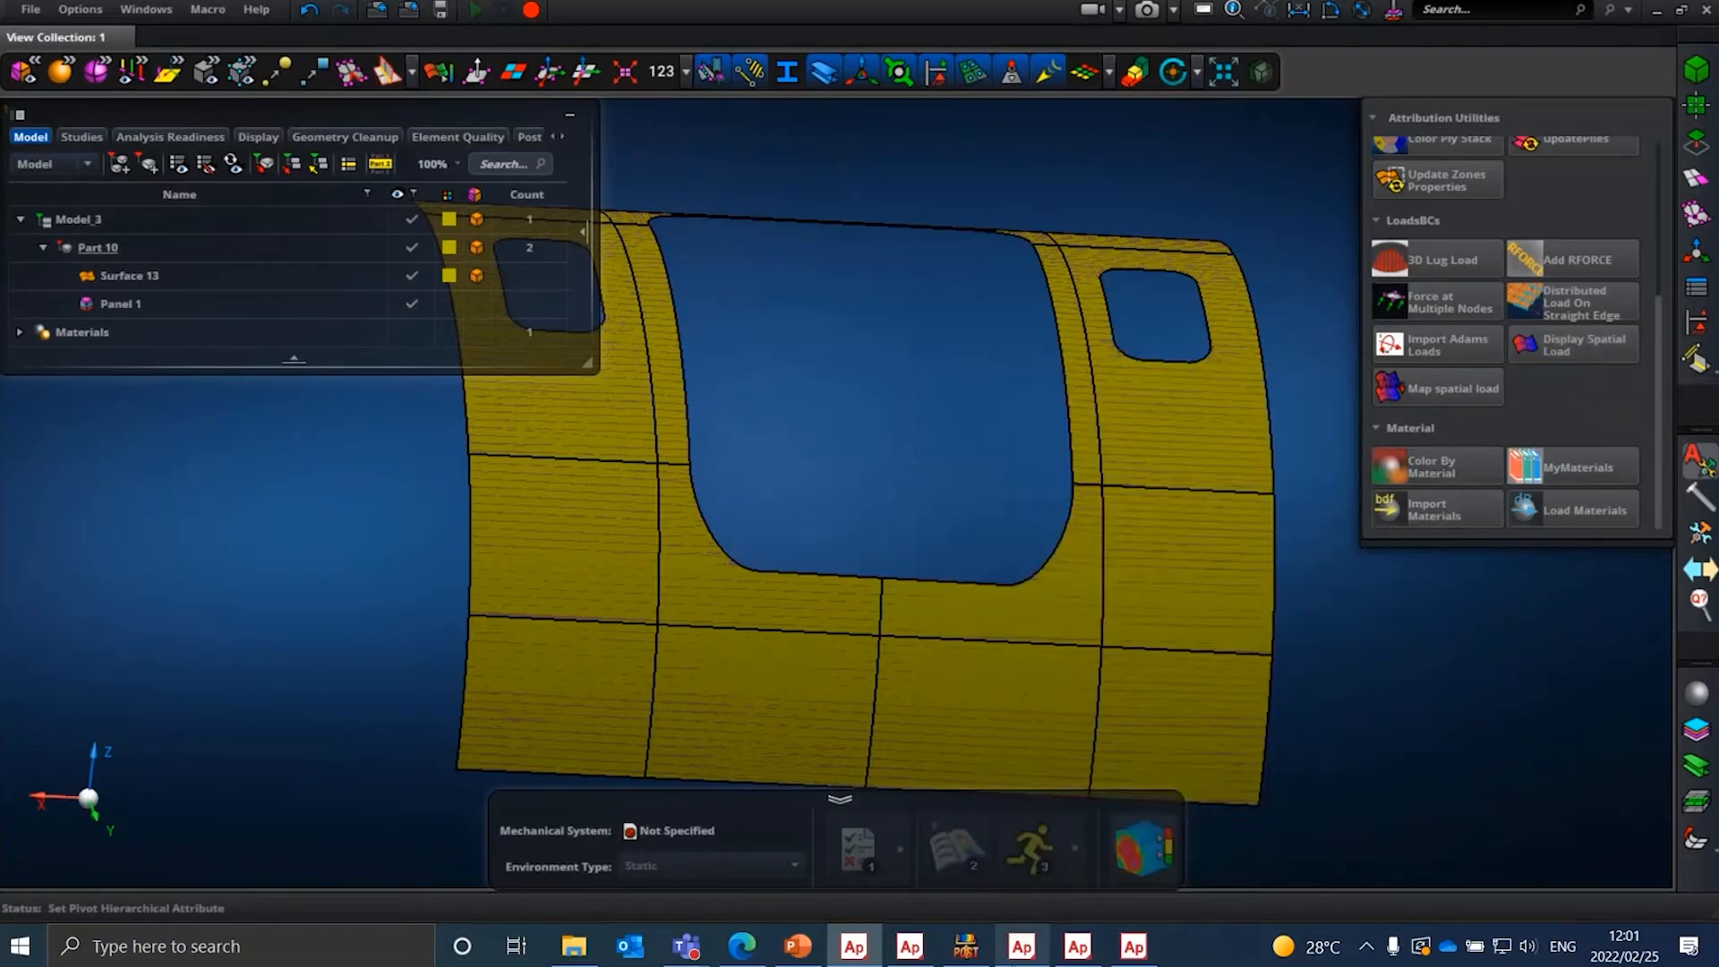
- Switch to the session with the glider model and inspect the mesh around the glider's nose
click(1021, 961)
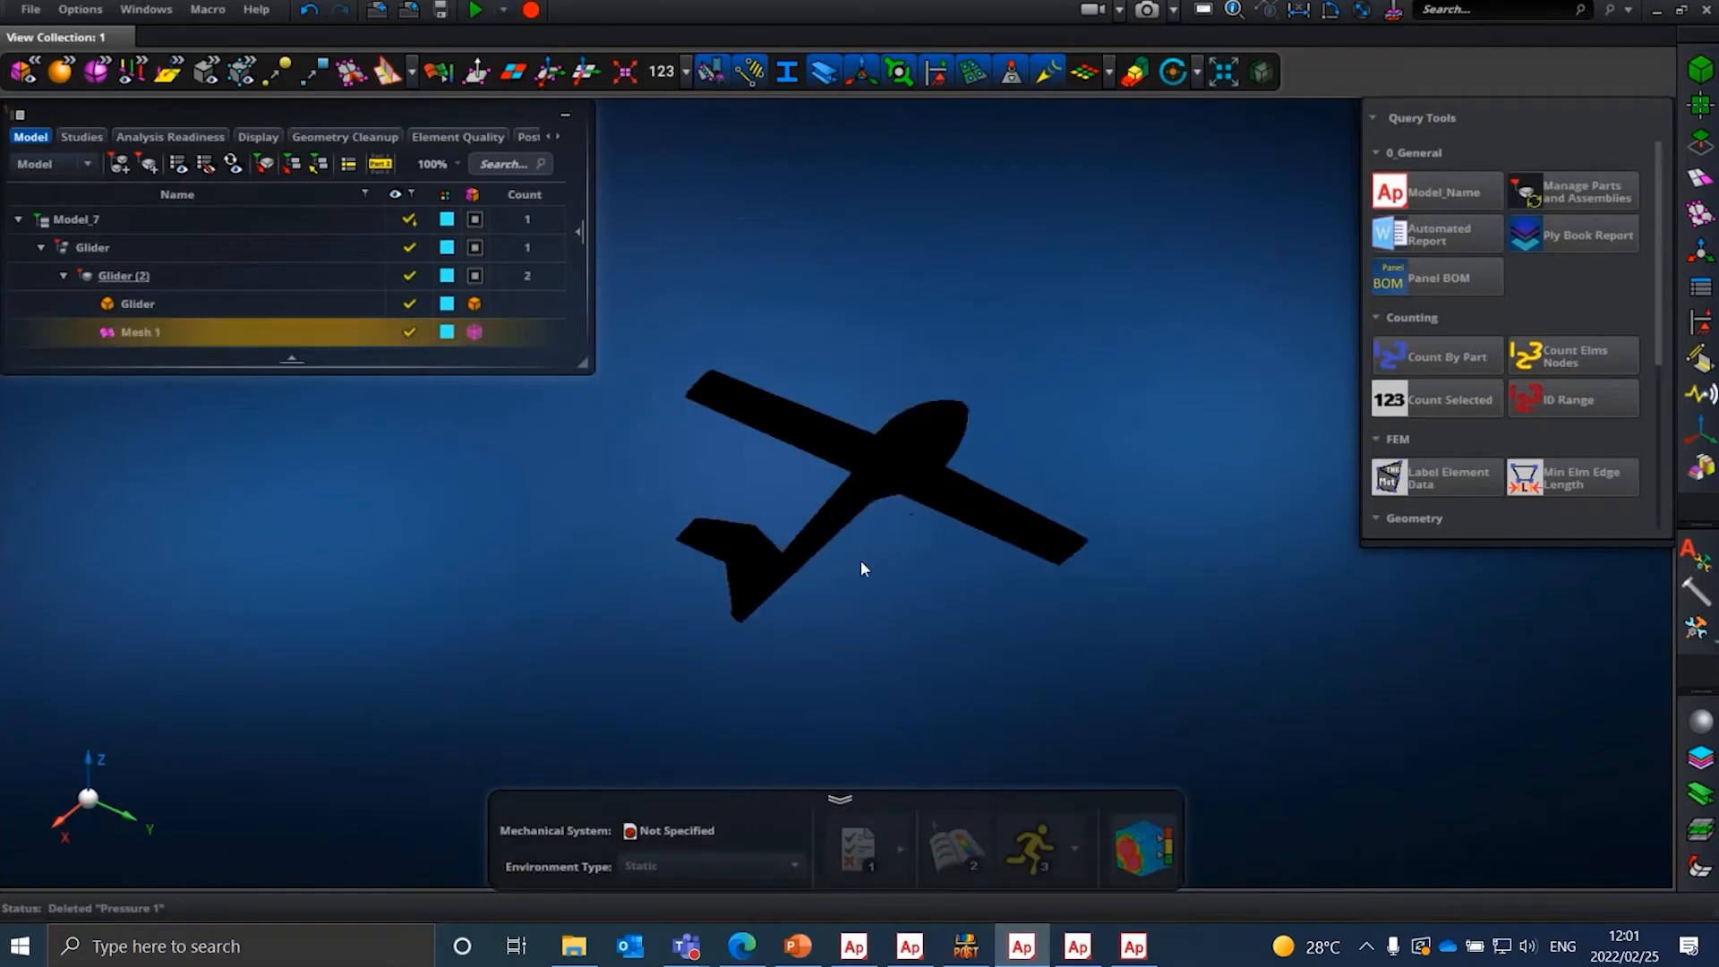
scroll(862, 564, up, 8)
scroll(716, 501, down, 4)
mouse_move(670, 430)
middle_down()
mouse_move(653, 395)
mouse_move(671, 427)
middle_up()
scroll(950, 626, down, 6)
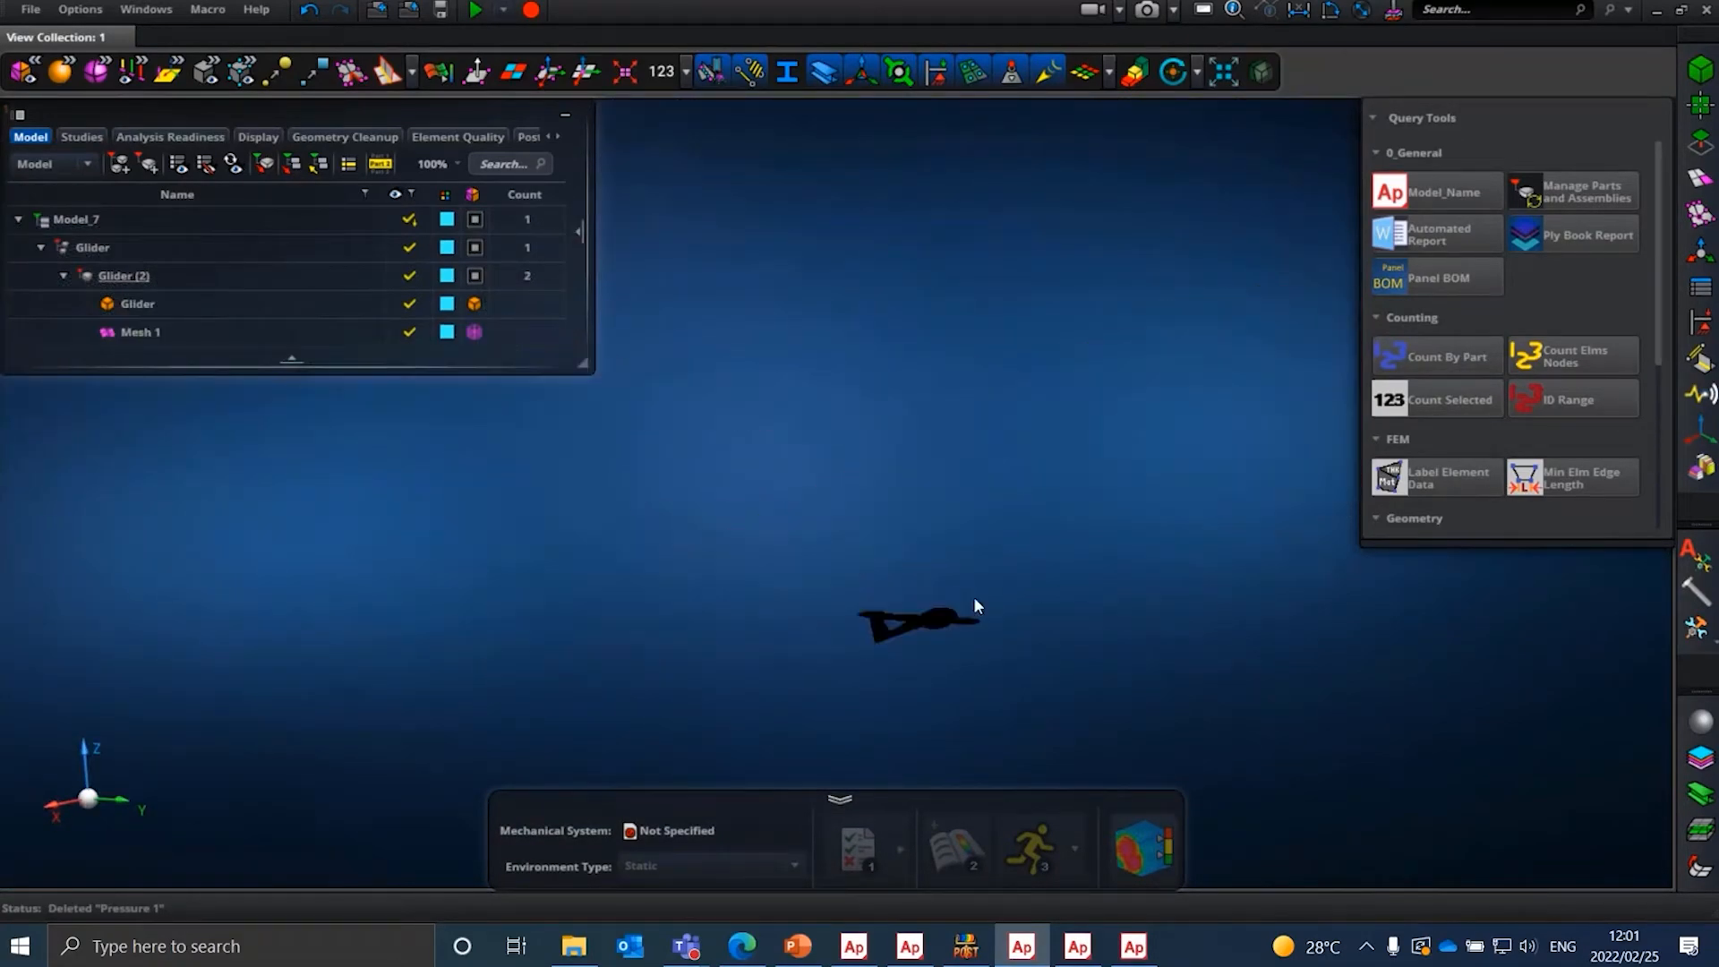
scroll(995, 612, up, 4)
middle_drag(995, 611, 913, 657)
scroll(848, 630, up, 5)
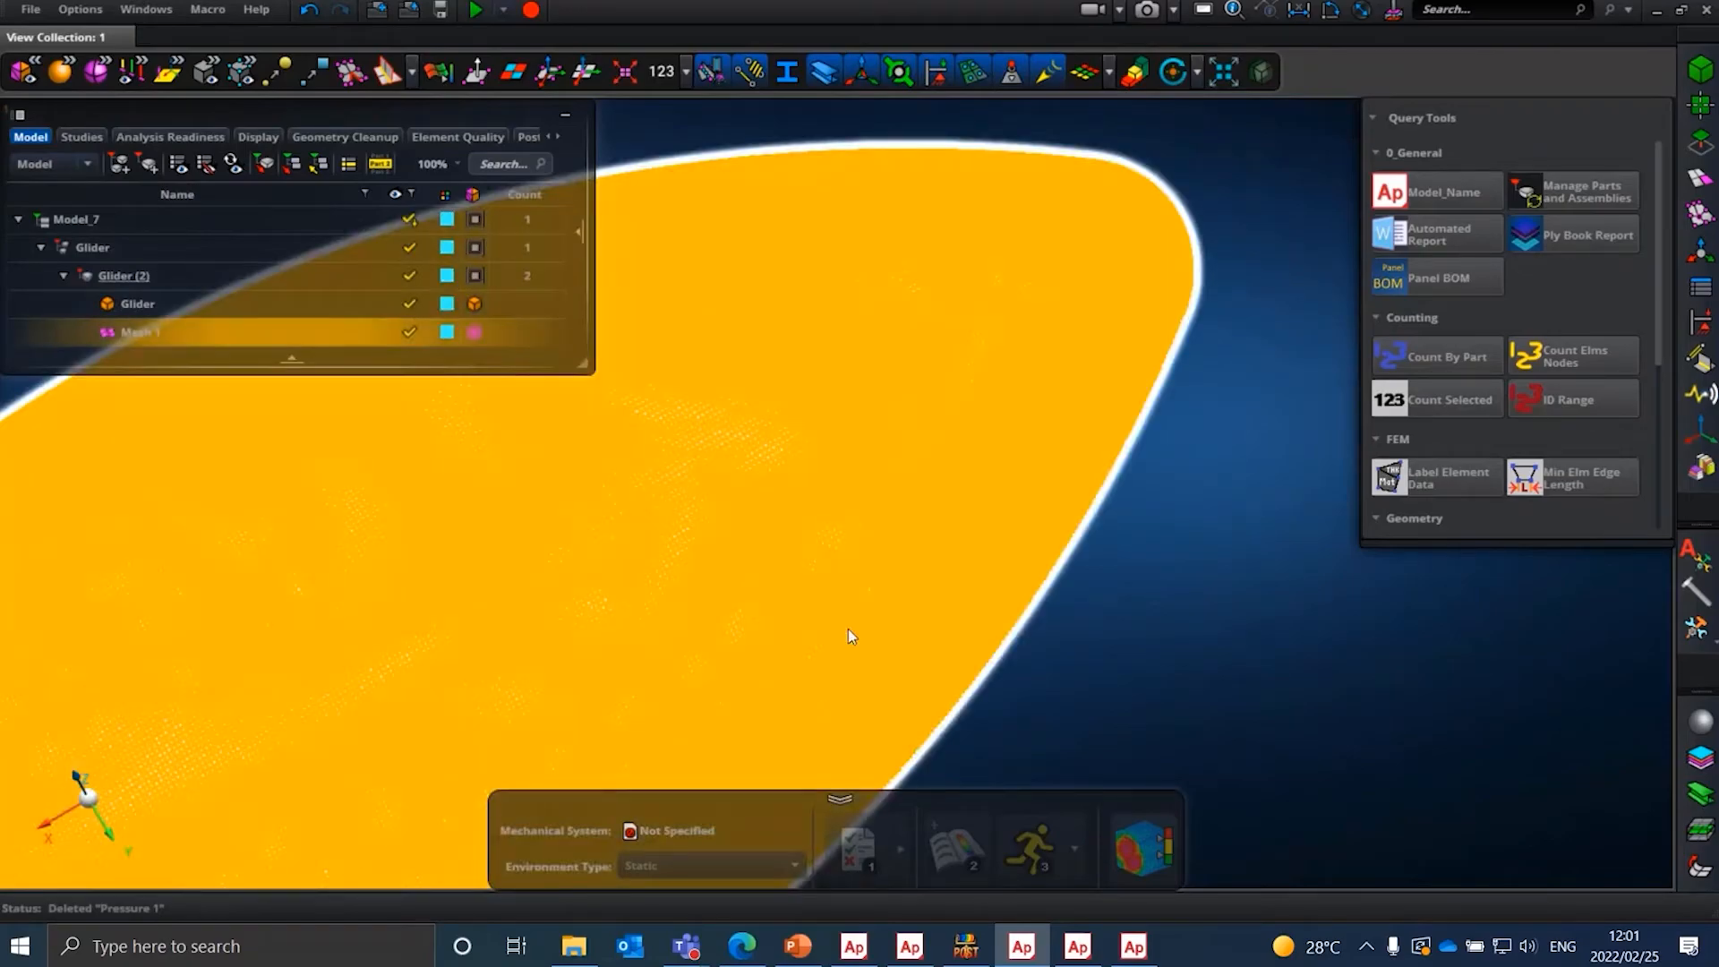
scroll(847, 629, down, 3)
scroll(905, 596, up, 2)
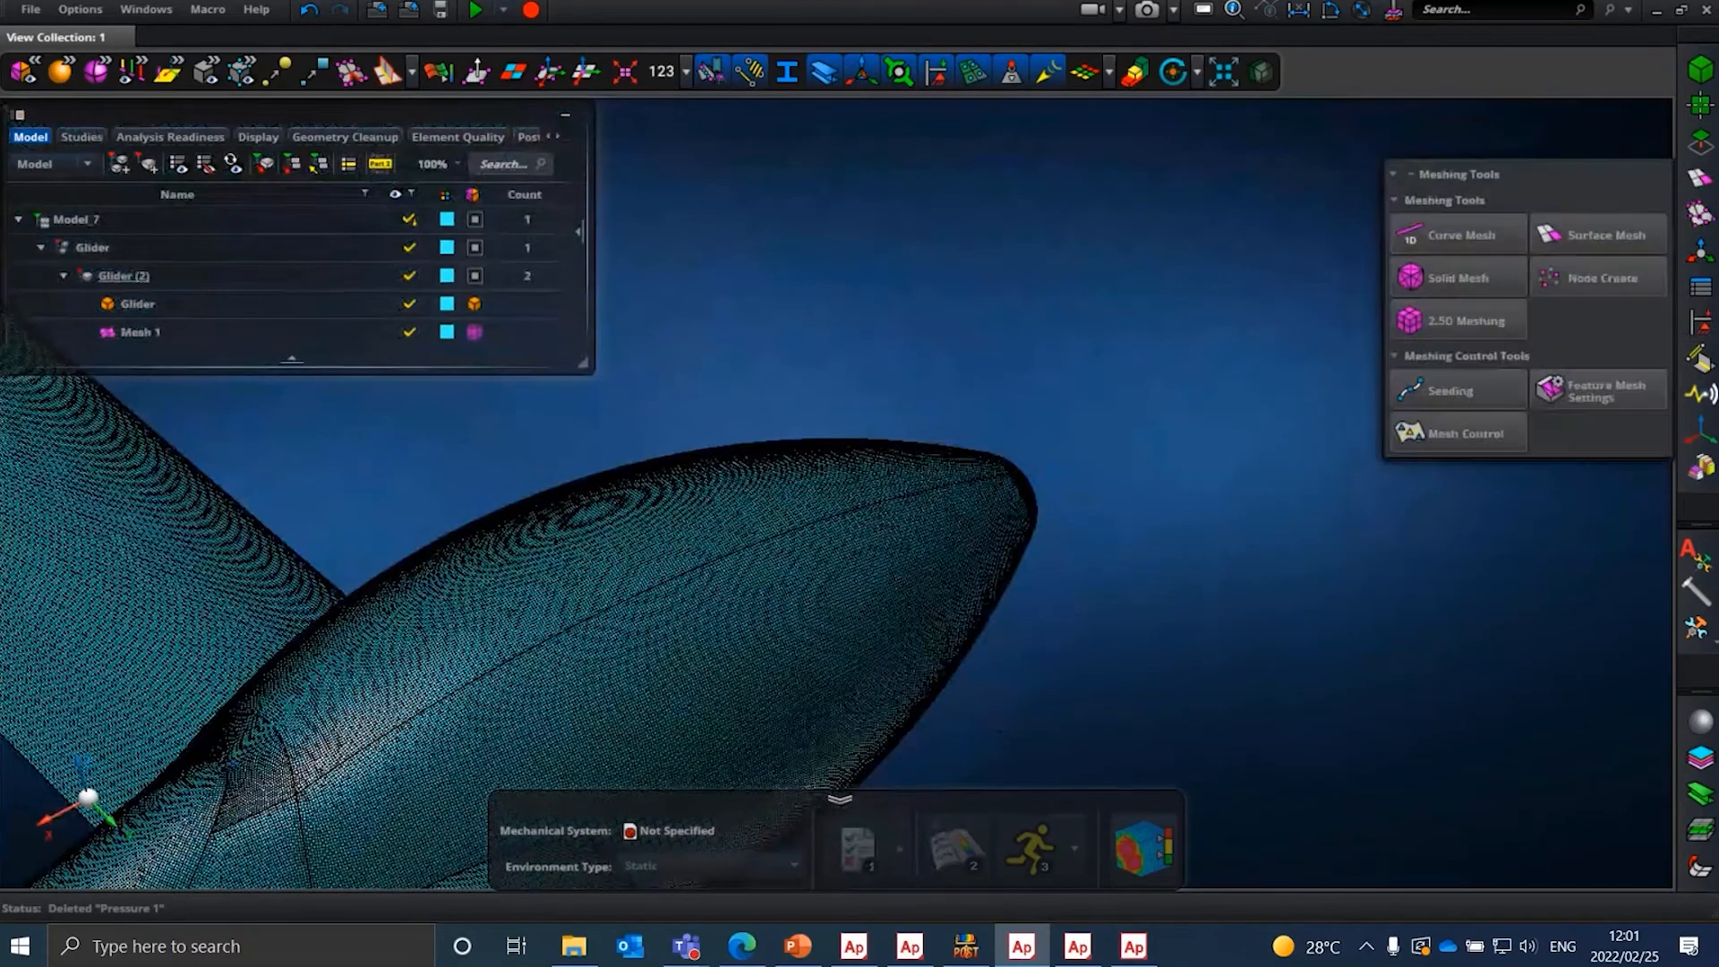
- Start the Map spatial load utility from Attribution Utilities and select the glider's Mesh 1 as the target
mouse_move(1712, 566)
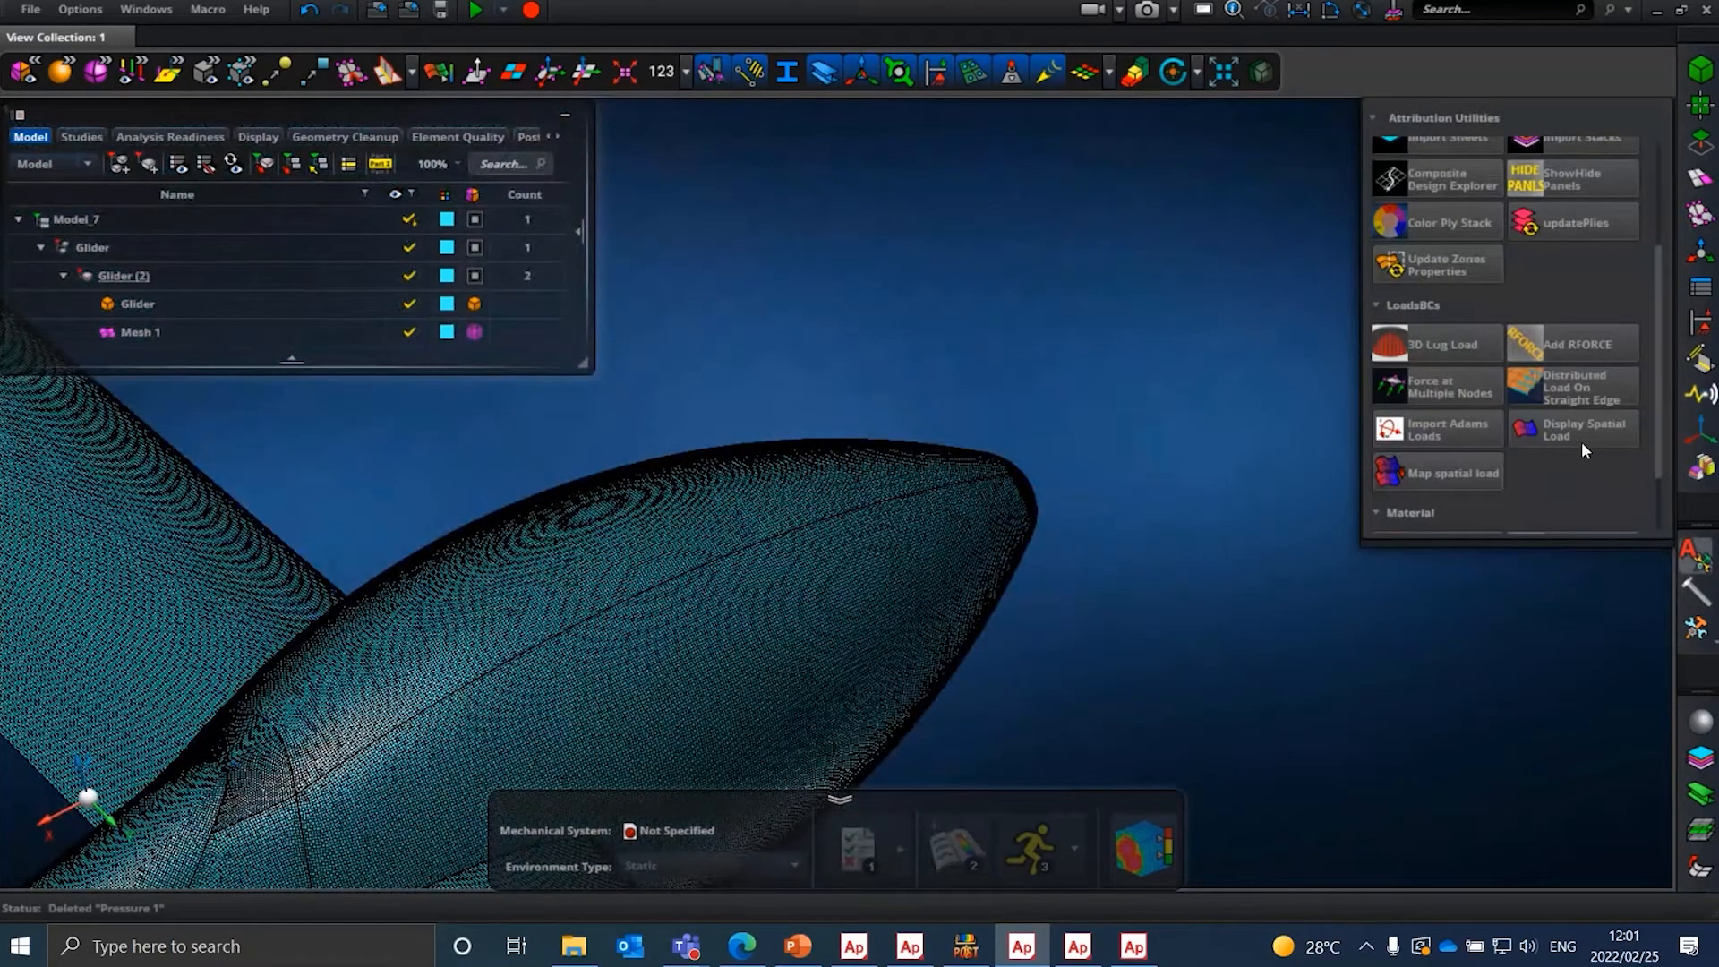
click(1467, 478)
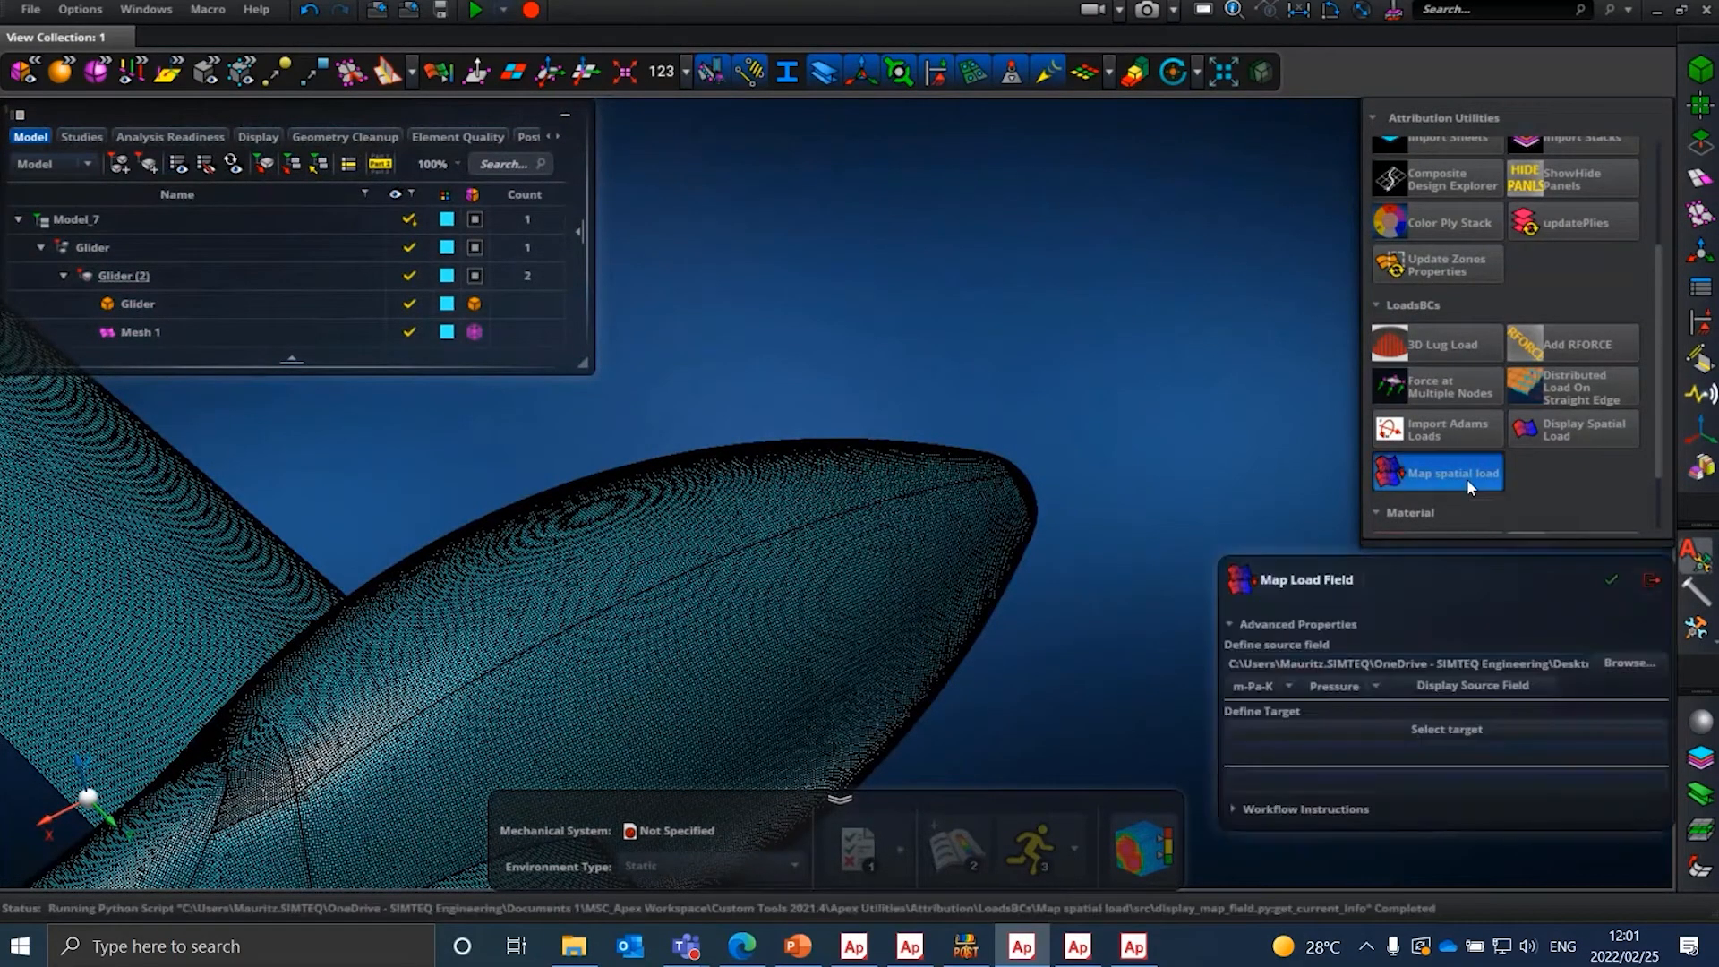
click(1406, 728)
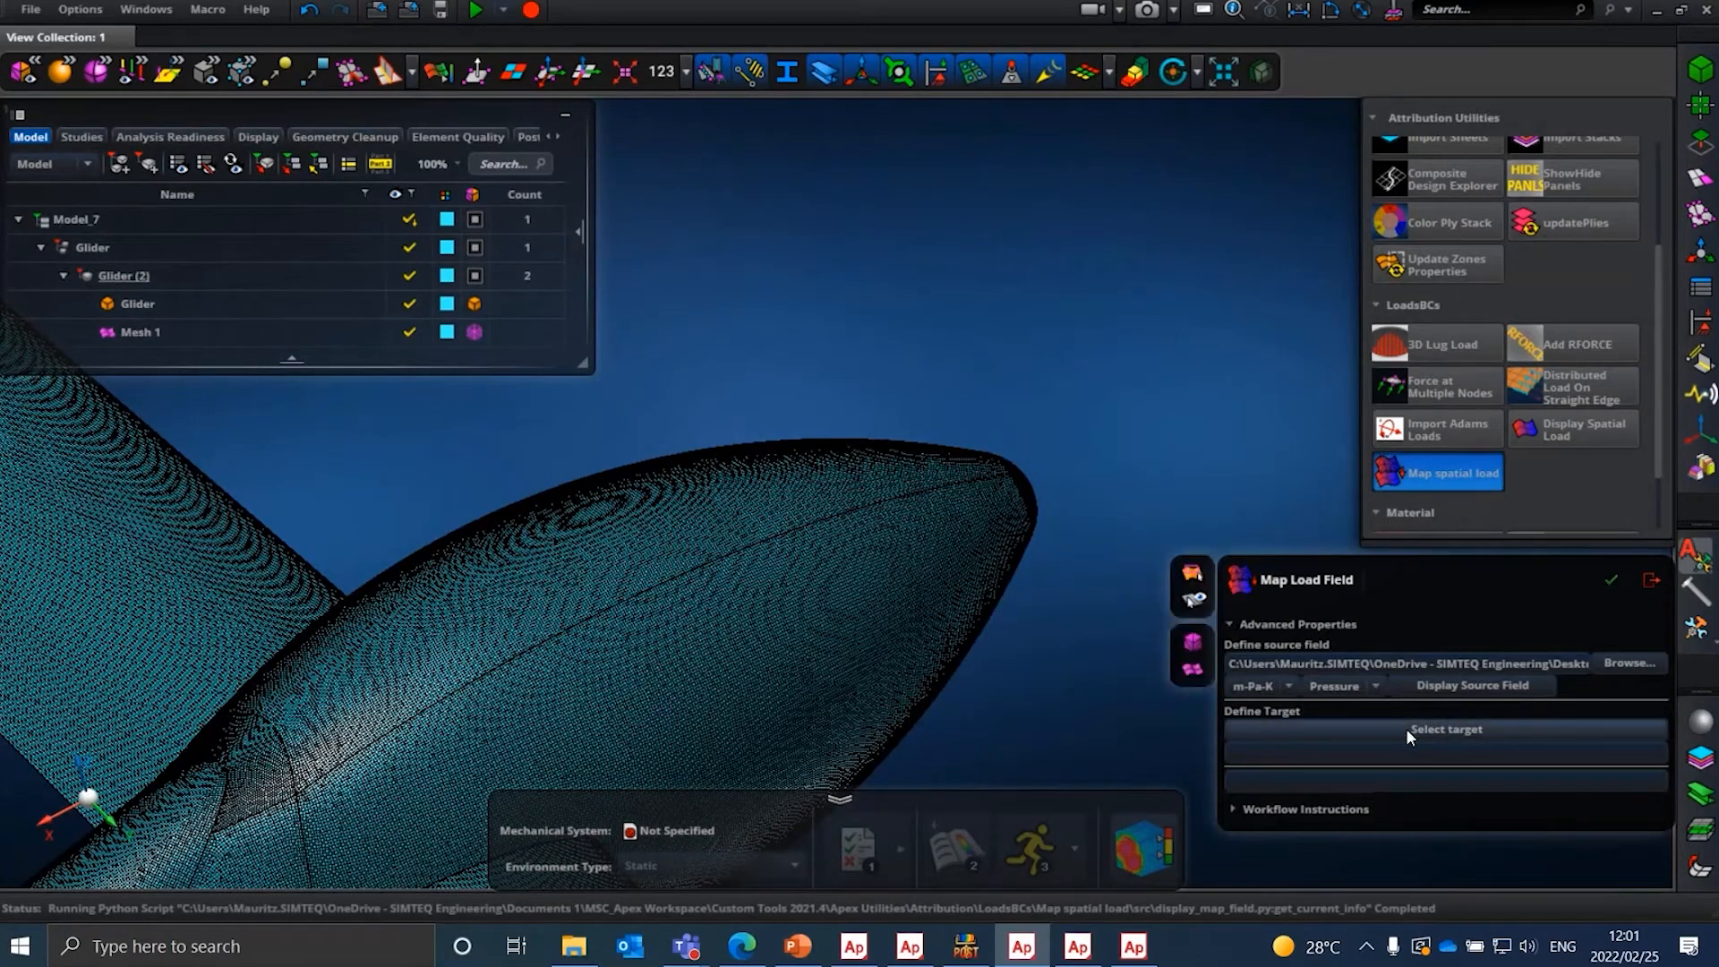
click(752, 605)
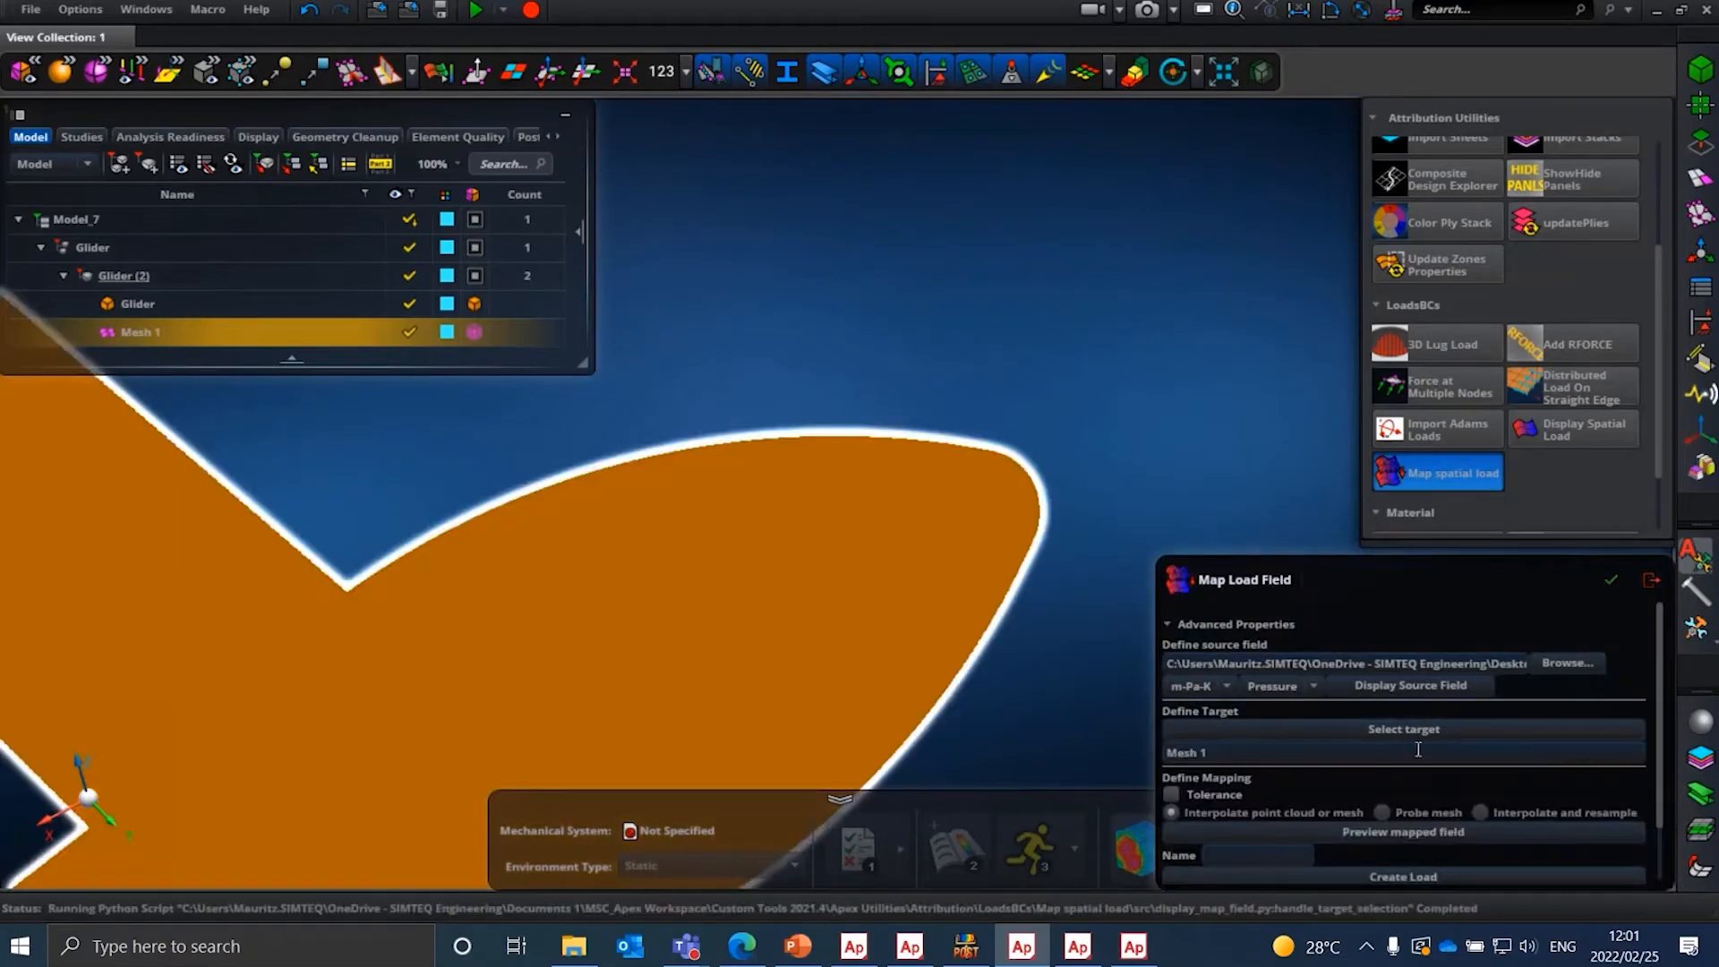
- Review the Map Load Field settings, then browse for a source field file and view the supported file types
scroll(1376, 767, down, 1)
scroll(1268, 724, up, 1)
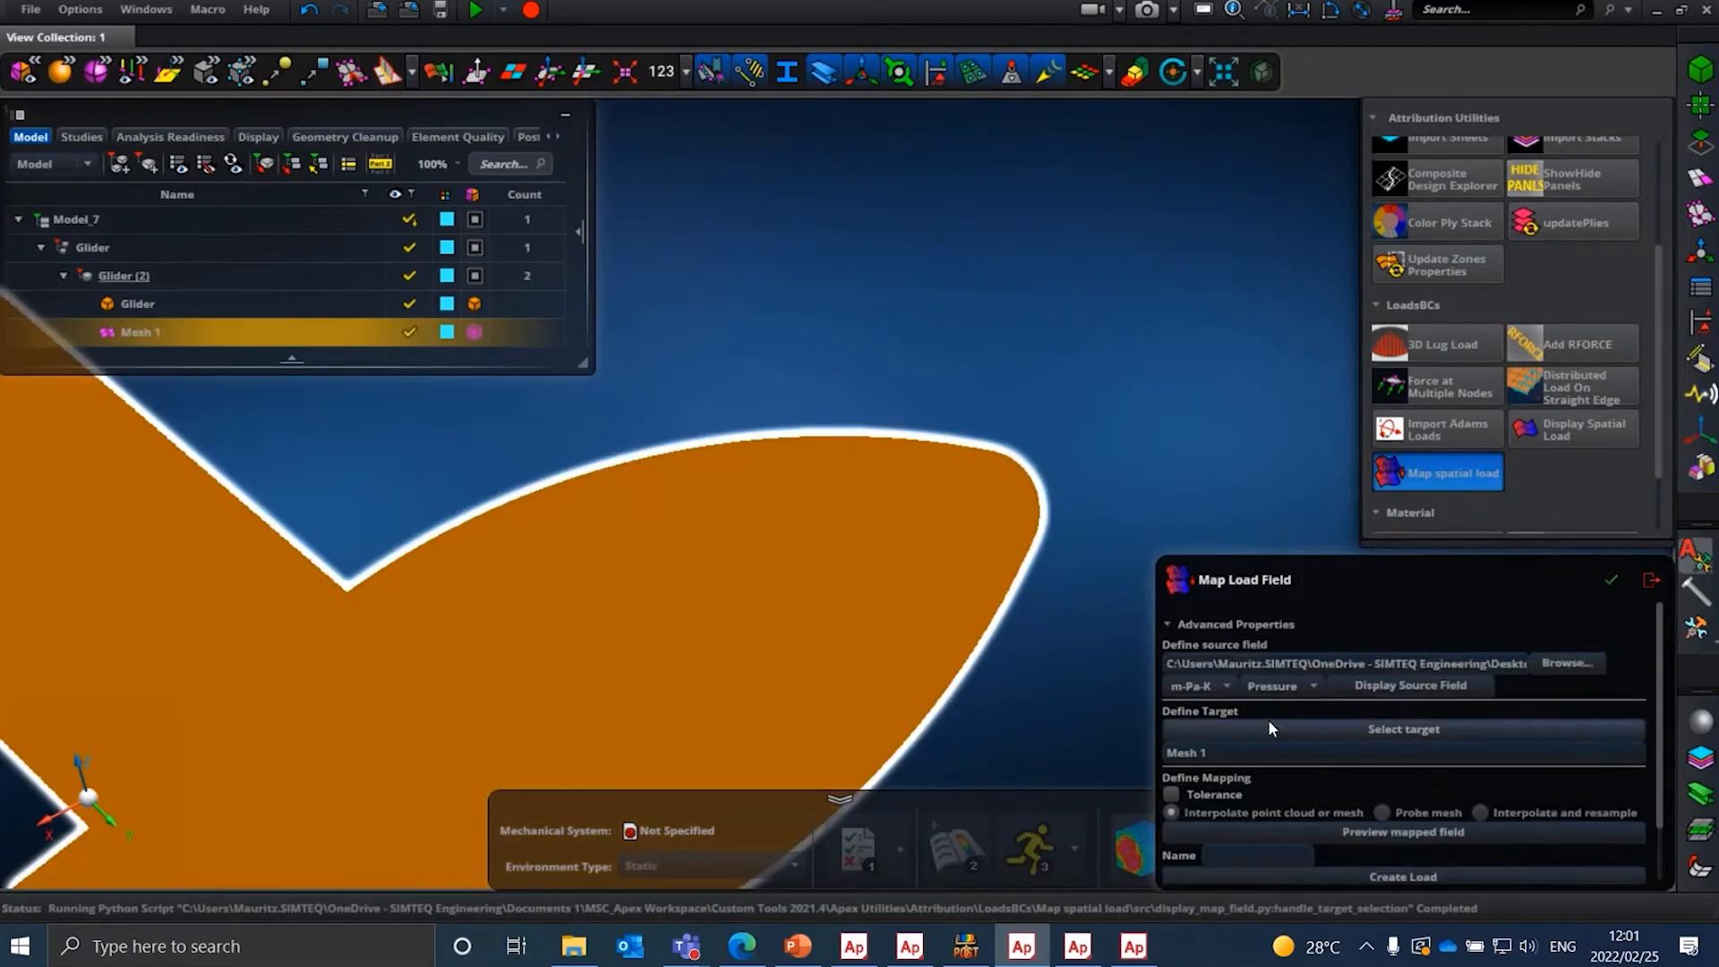
scroll(1226, 700, down, 1)
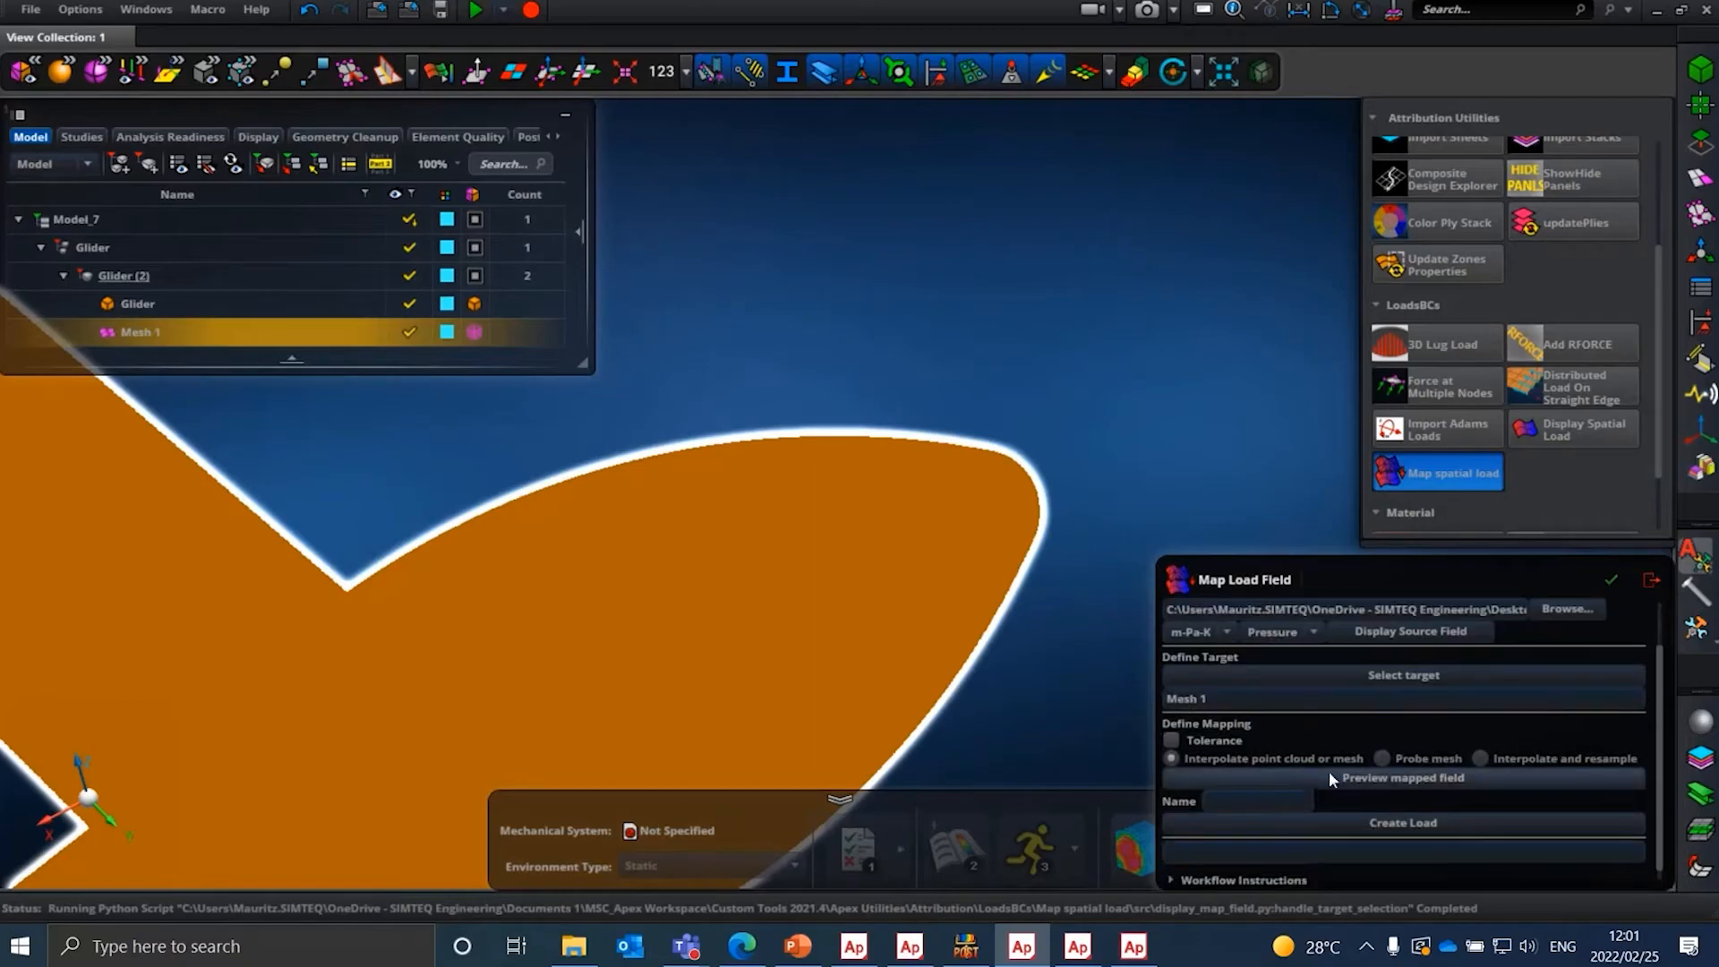
scroll(1433, 725, up, 1)
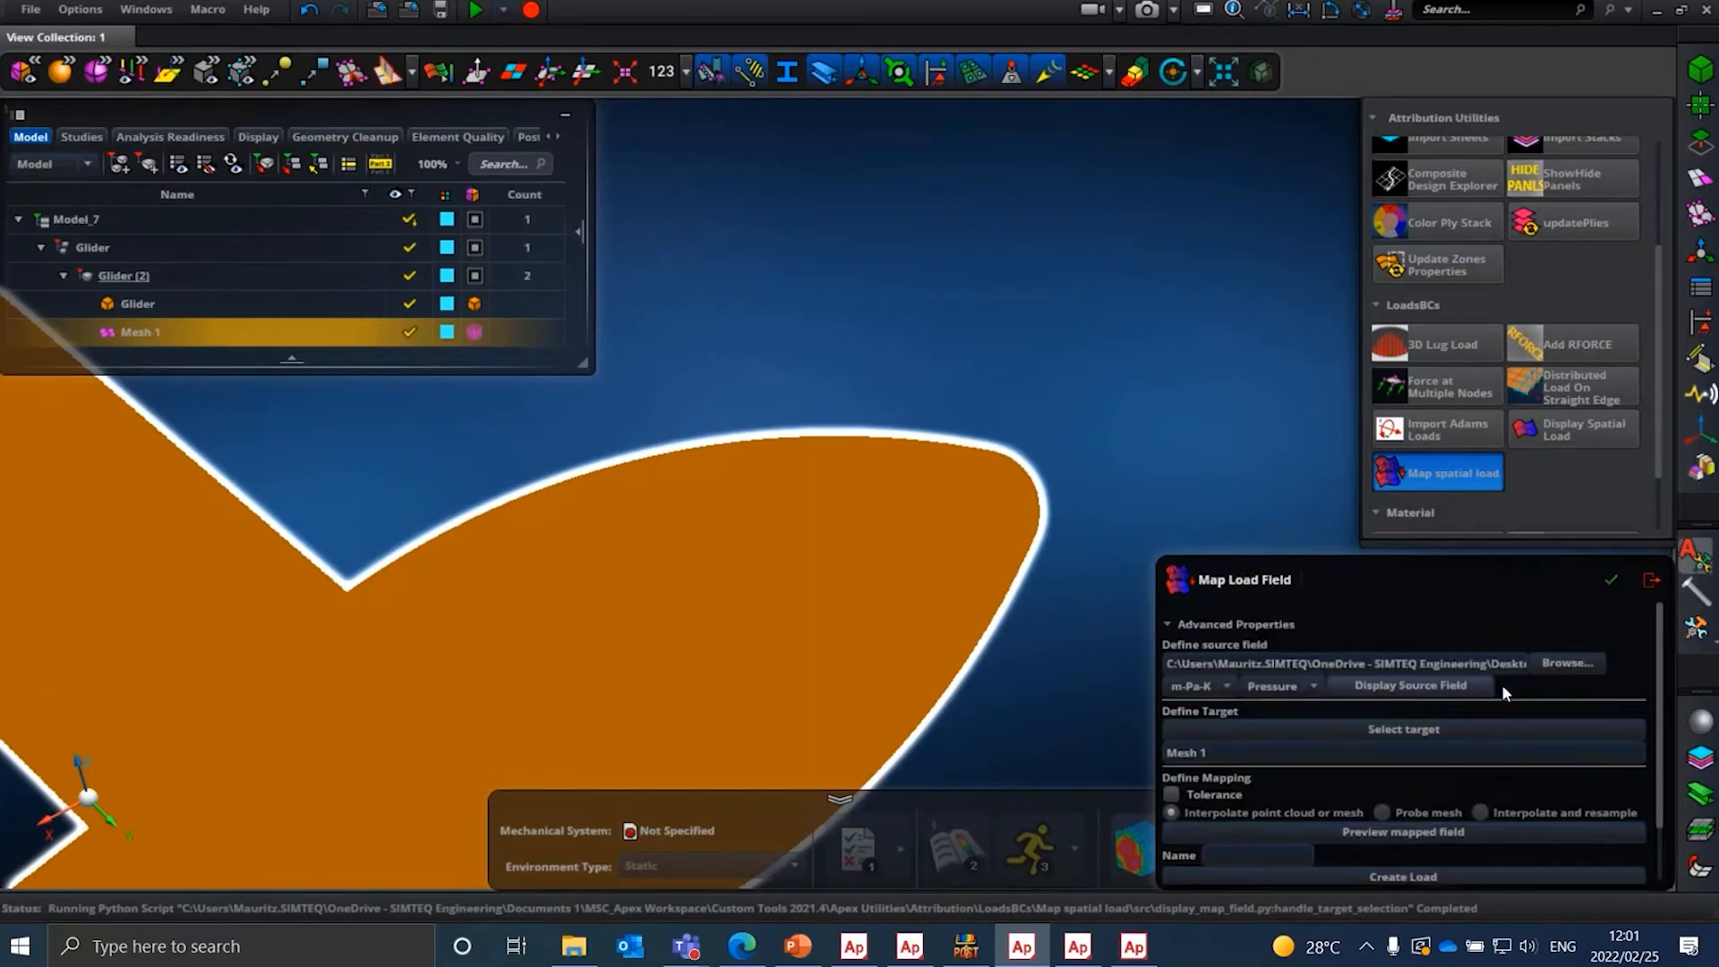
click(1567, 663)
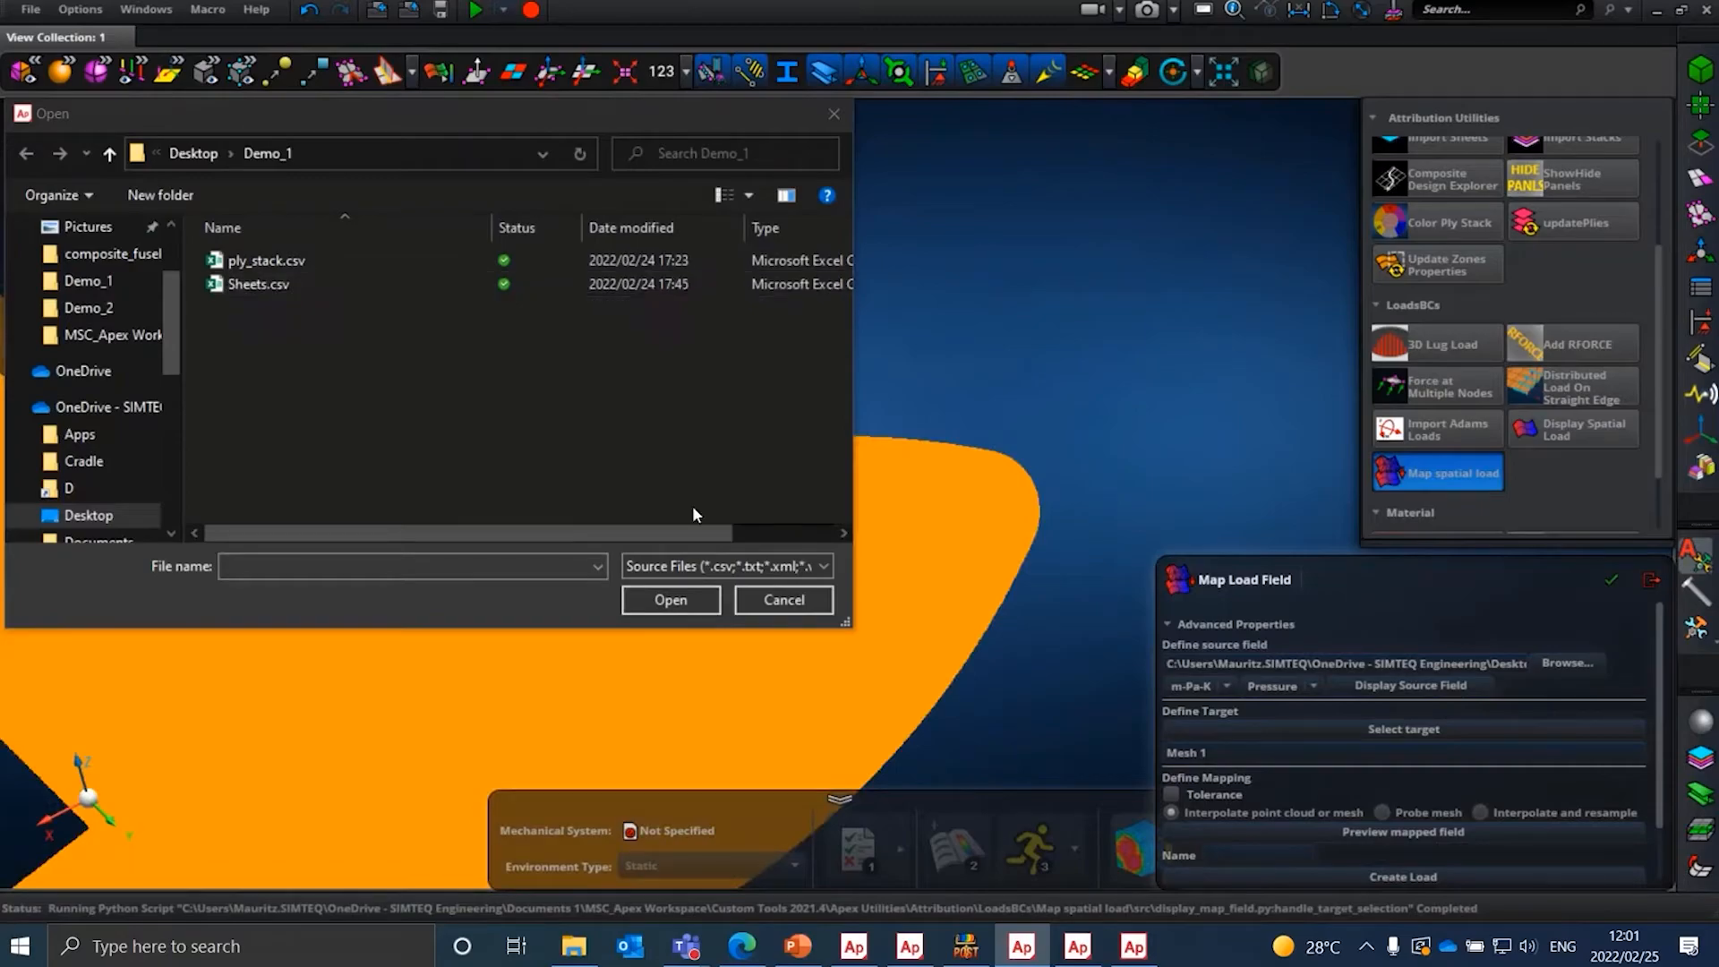
click(804, 567)
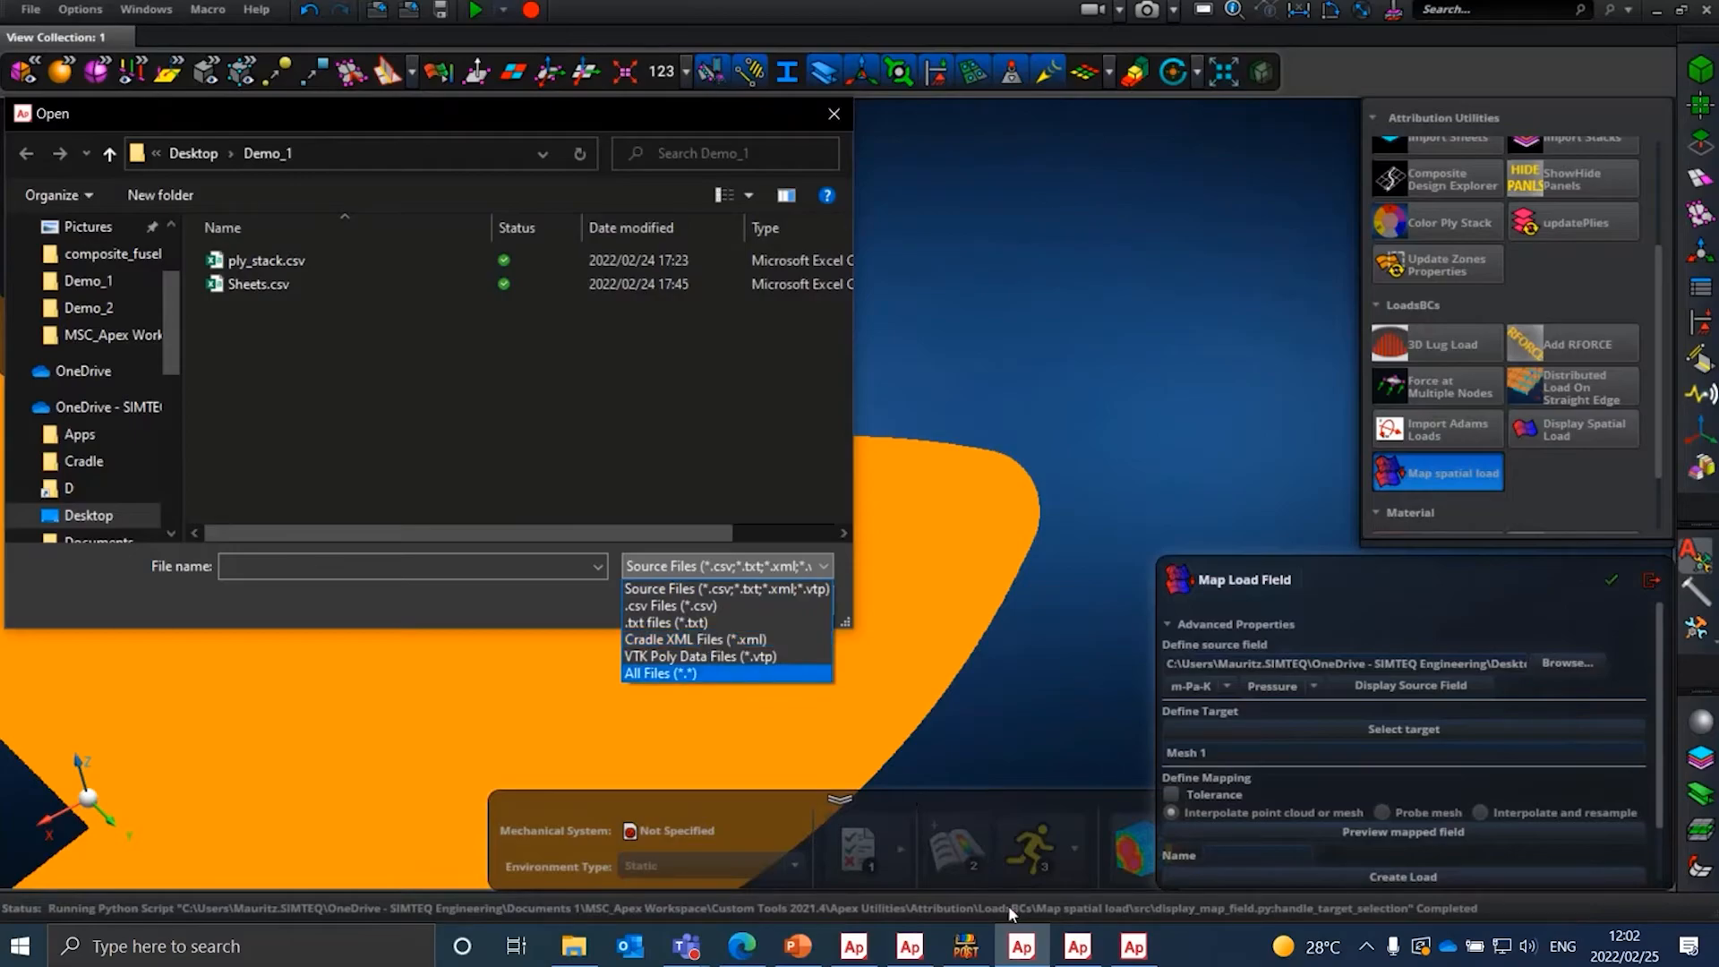
- Switch to scFLOWpost and turn off the pressure contour of Surface (1) to view the glider inside the flow domain
click(967, 949)
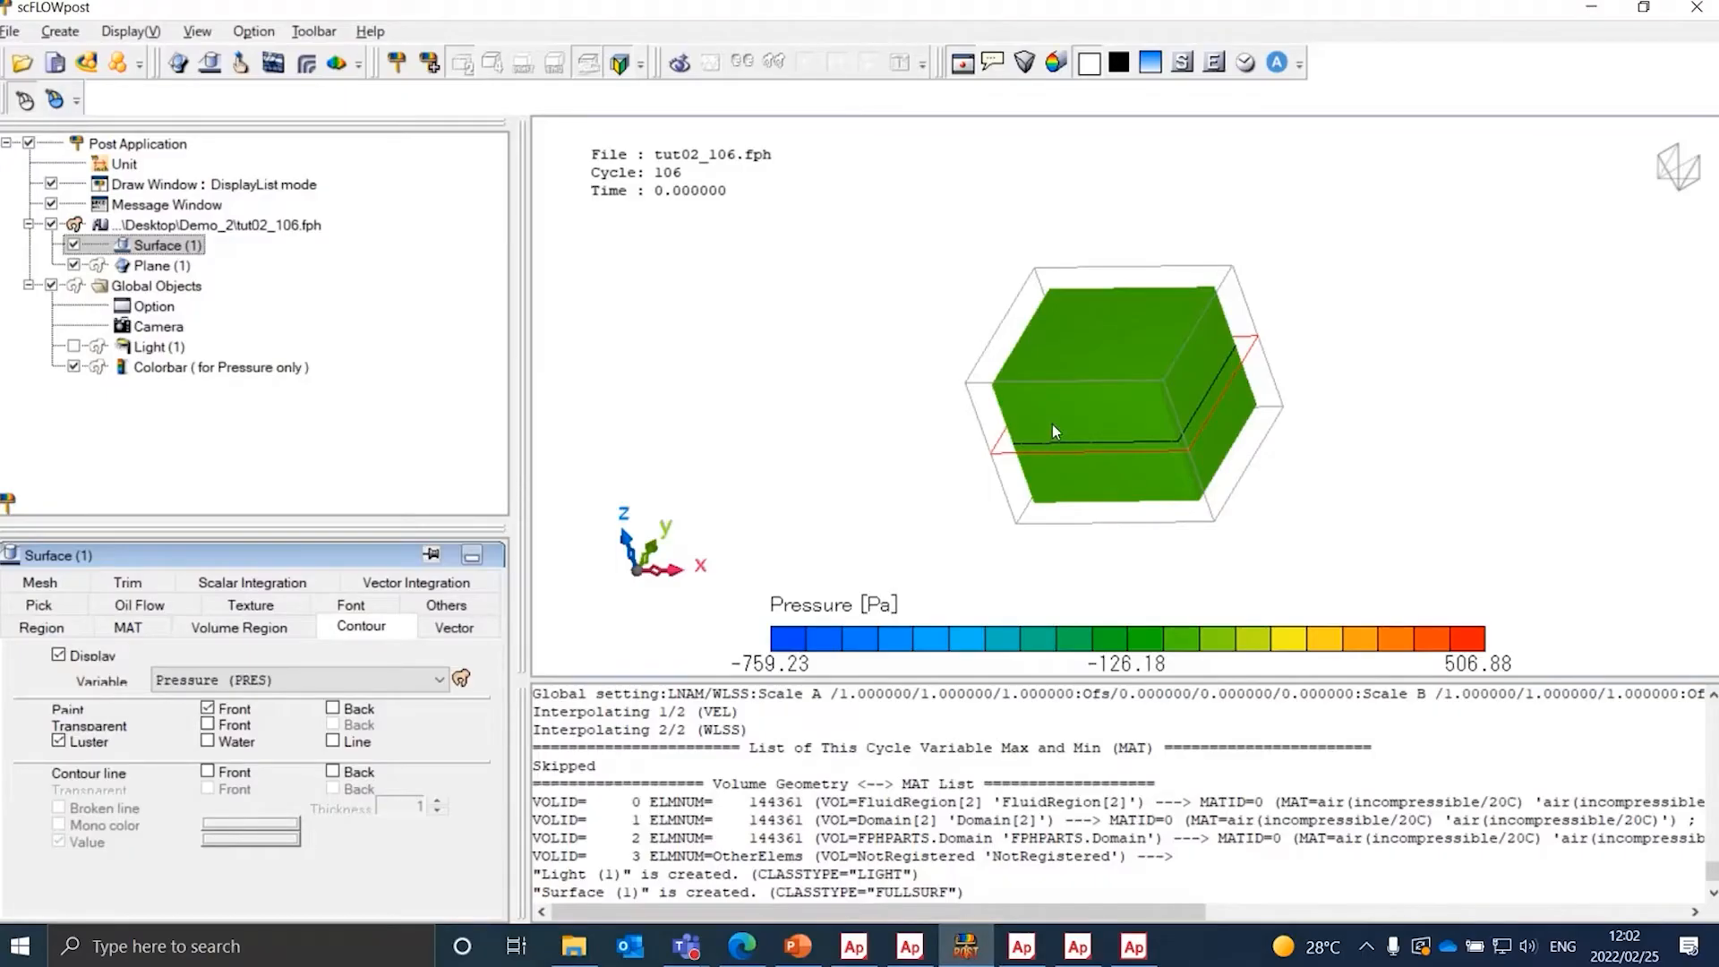
drag(1051, 423, 1071, 415)
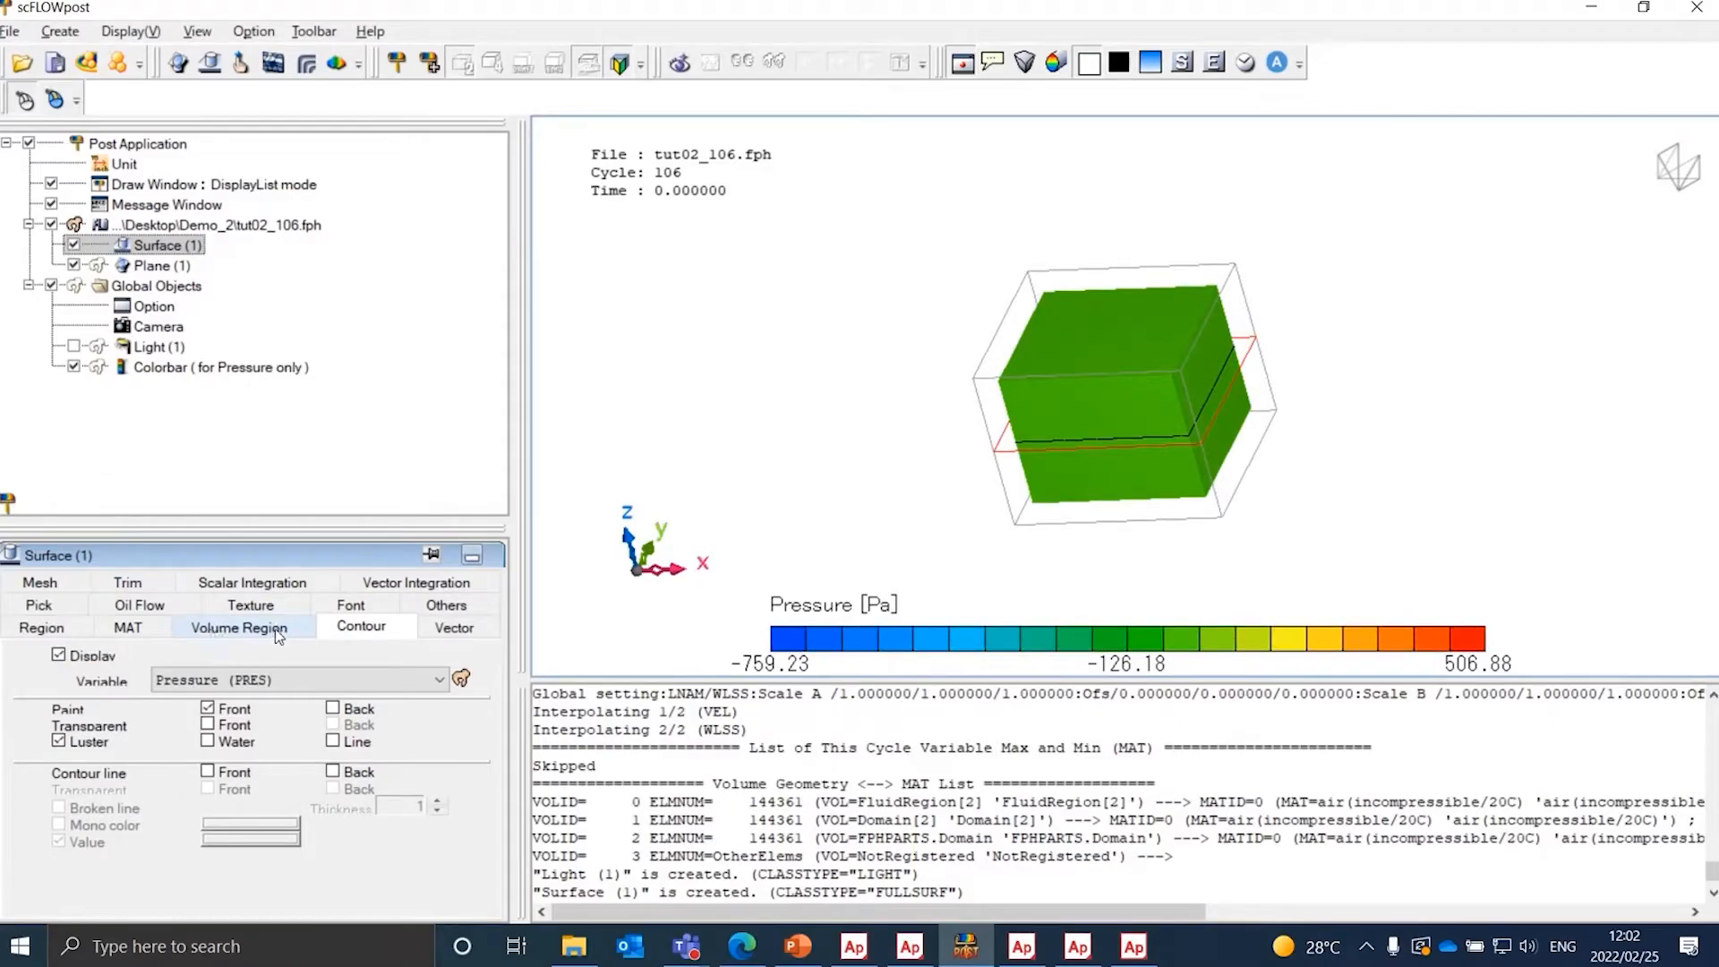
click(58, 654)
click(6, 503)
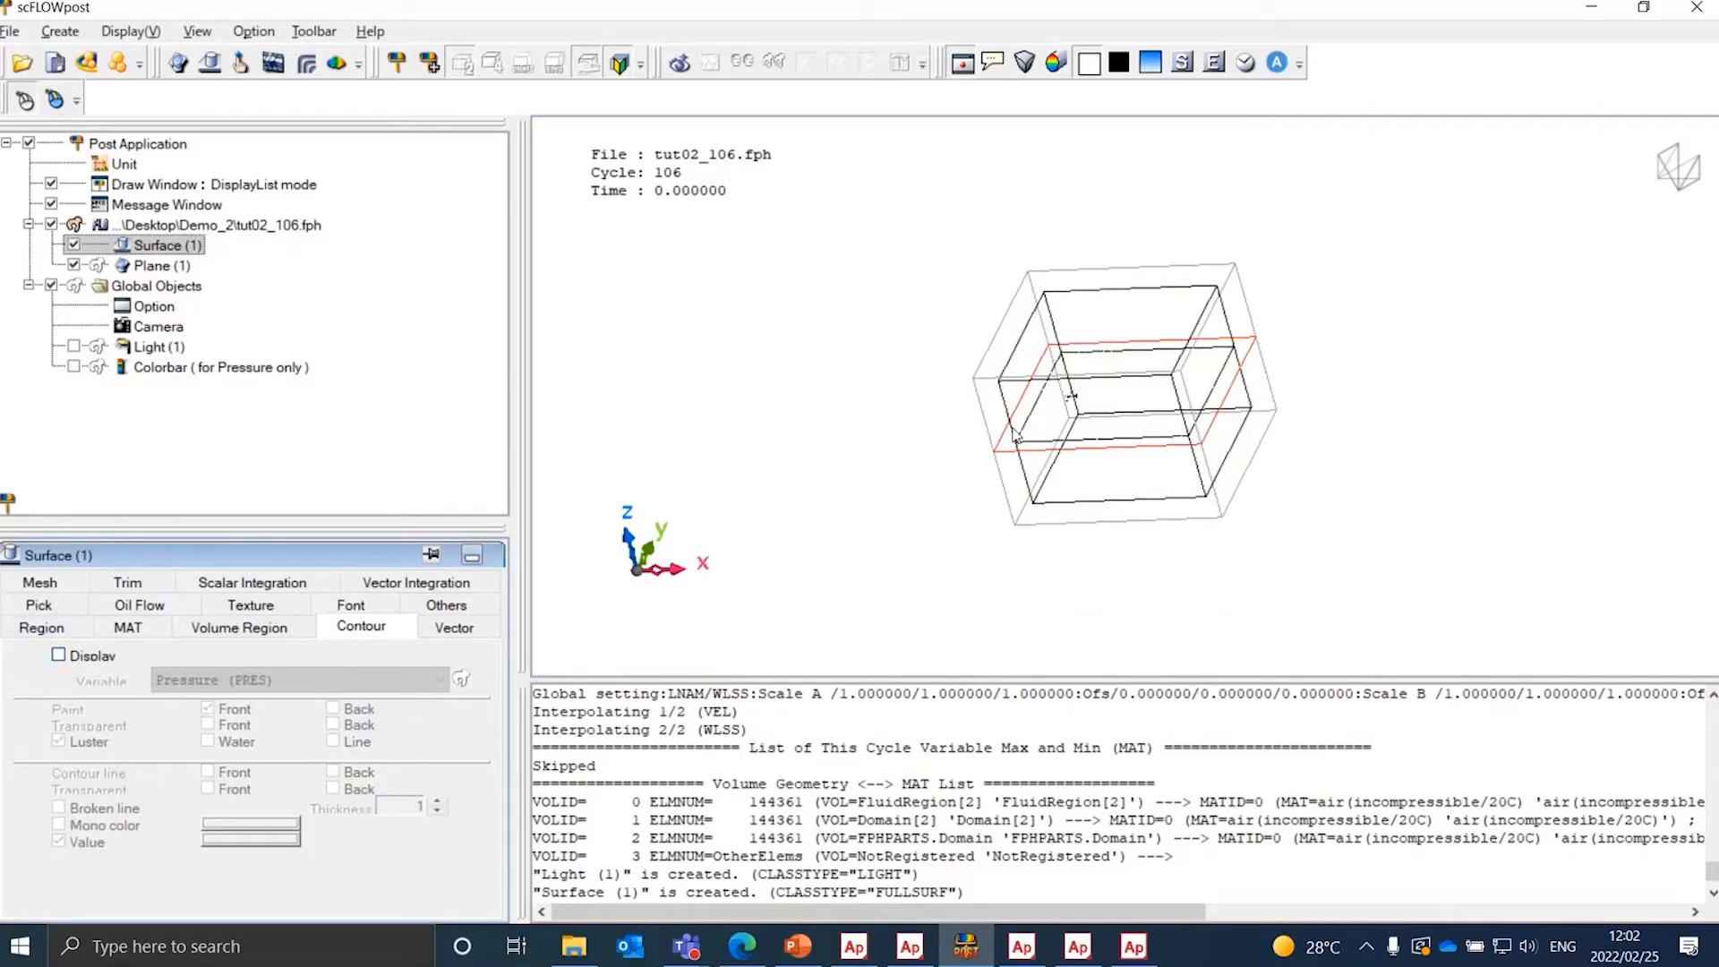
drag(1043, 437, 1101, 432)
right_drag(1098, 420, 1072, 284)
mouse_move(768, 484)
mouse_down()
mouse_move(753, 434)
mouse_move(731, 452)
mouse_up()
mouse_move(693, 530)
mouse_down()
mouse_move(811, 414)
mouse_move(835, 309)
mouse_move(846, 392)
mouse_move(794, 554)
mouse_up()
scroll(792, 553, down, 2)
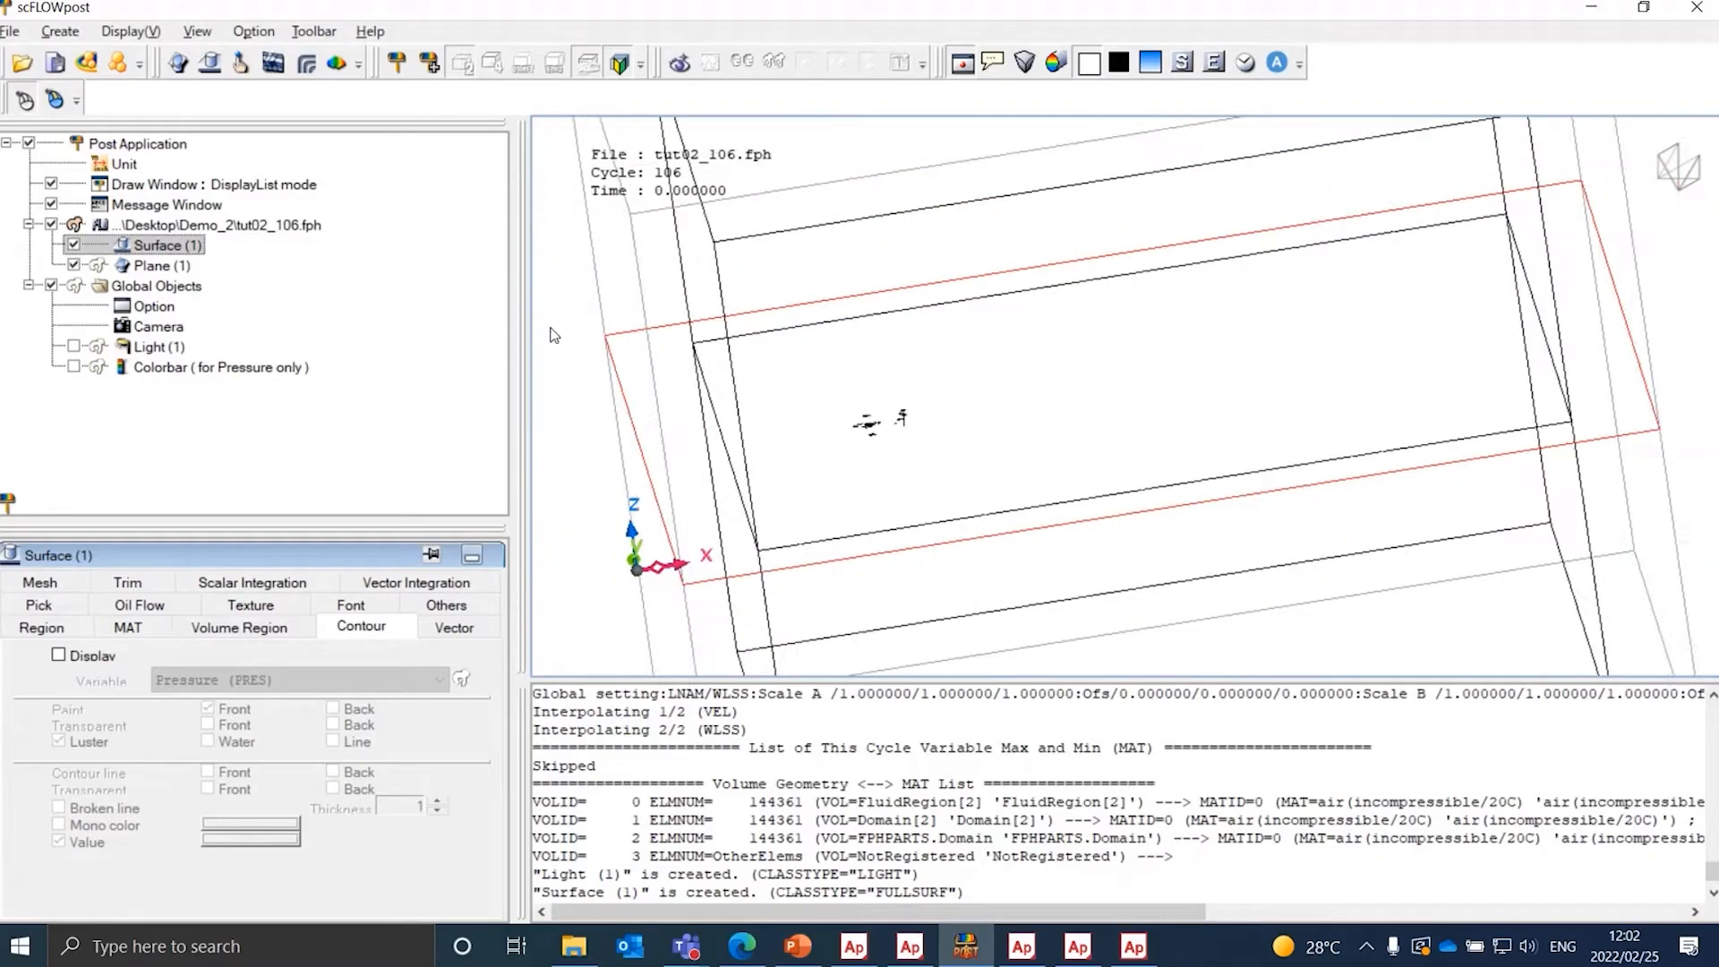
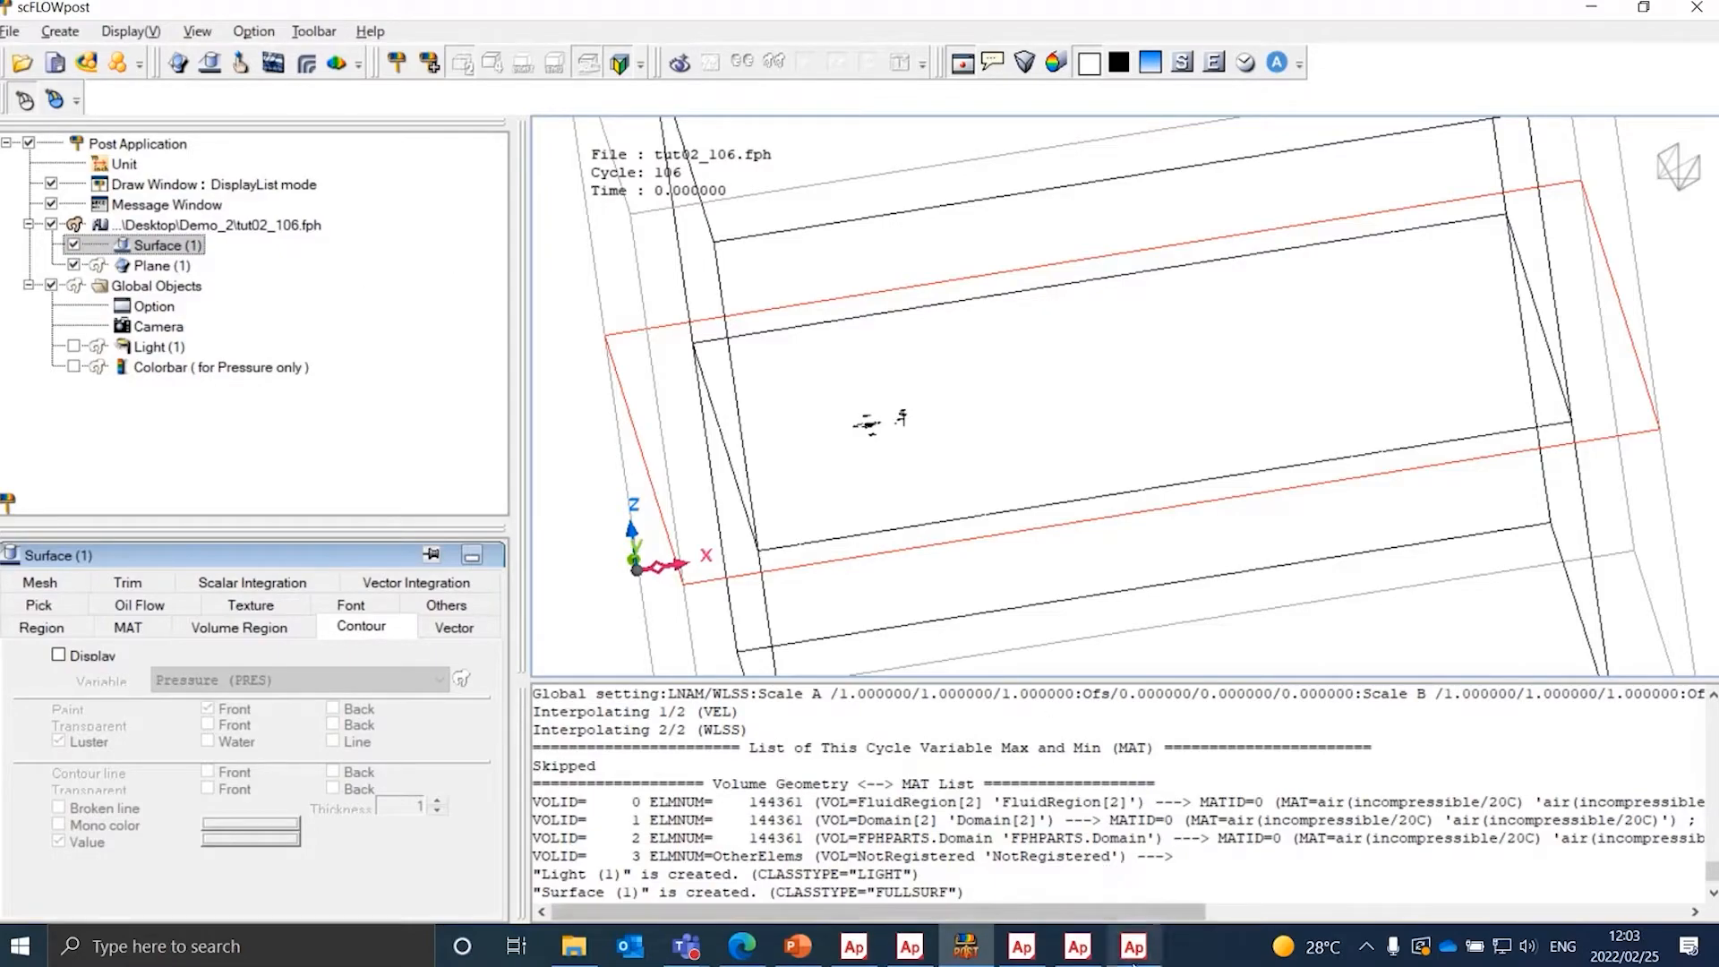
- Return to the glider session in MSC Apex and load Test_Surface (1).xml from the Demo_2 folder as the source field
click(1033, 958)
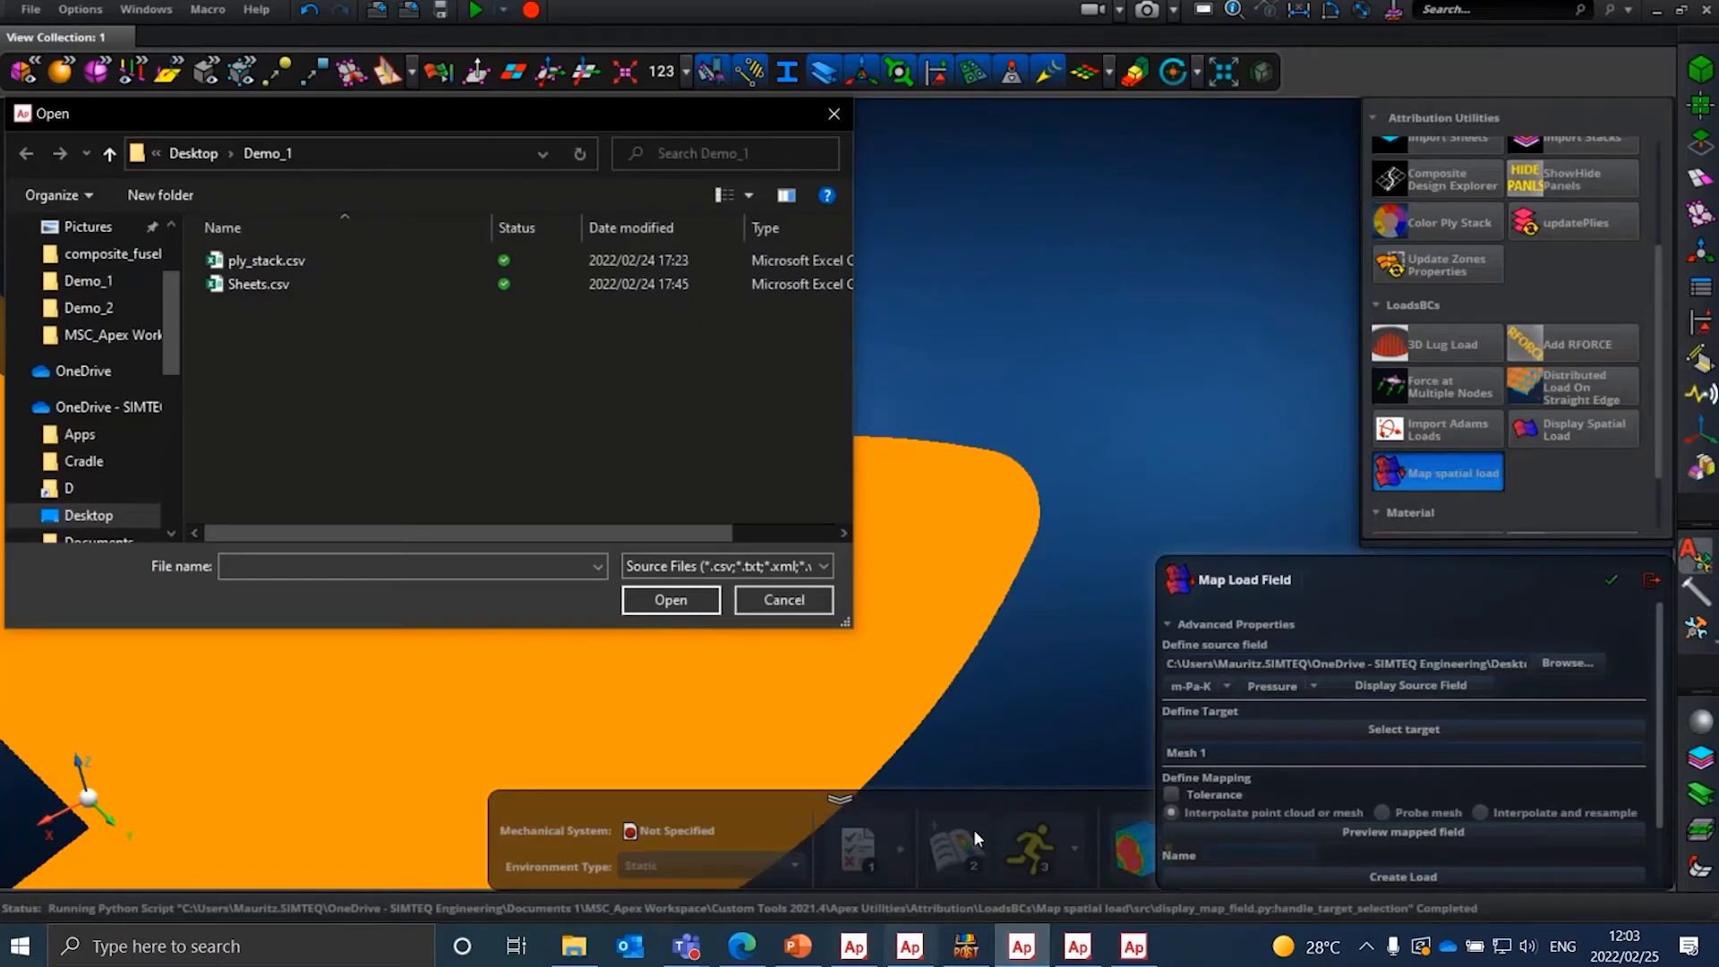
scroll(1101, 390, down, 5)
scroll(1052, 394, down, 3)
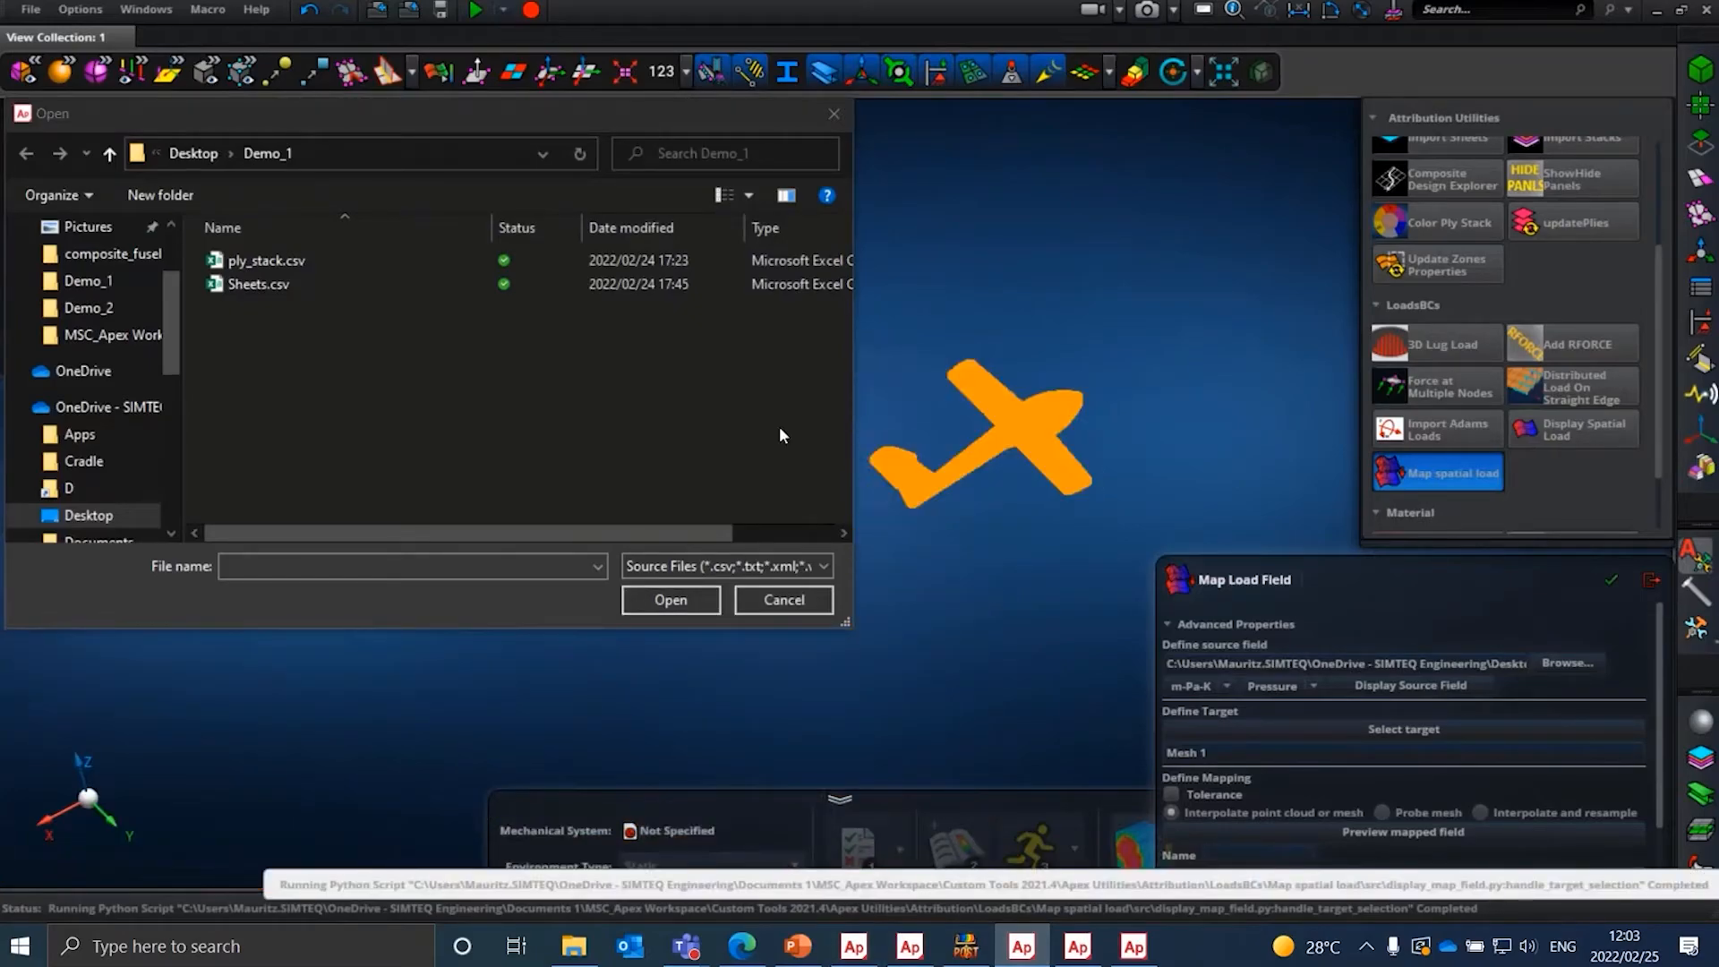
scroll(996, 487, up, 2)
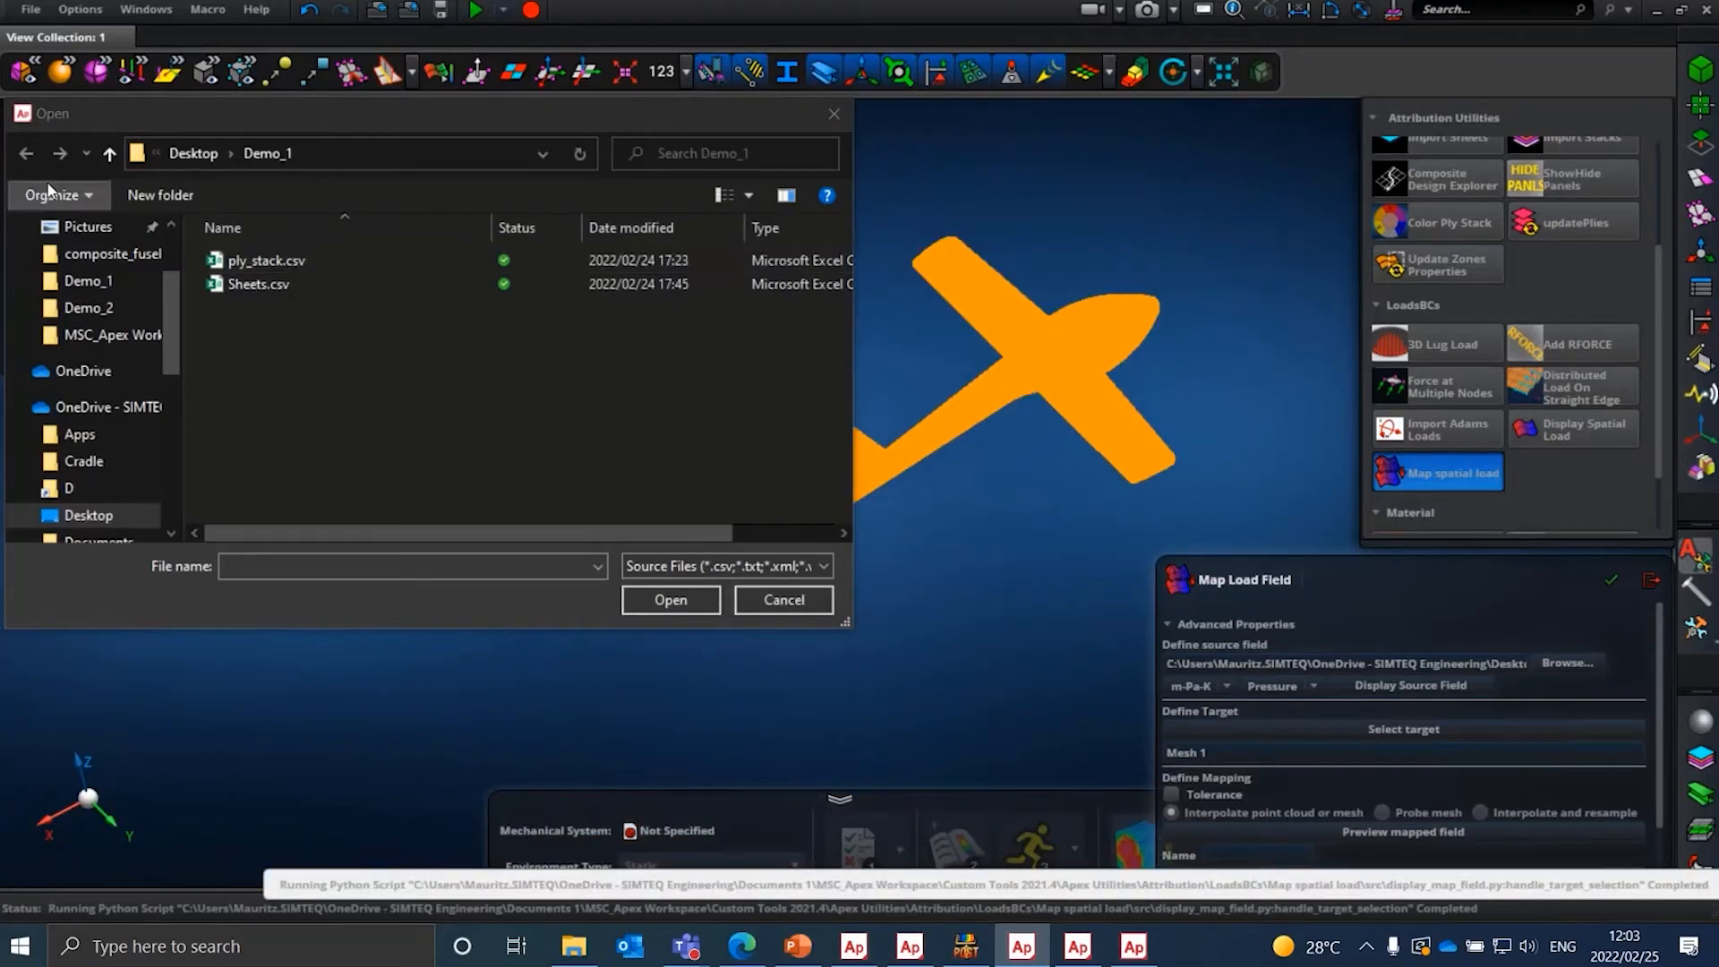
click(19, 155)
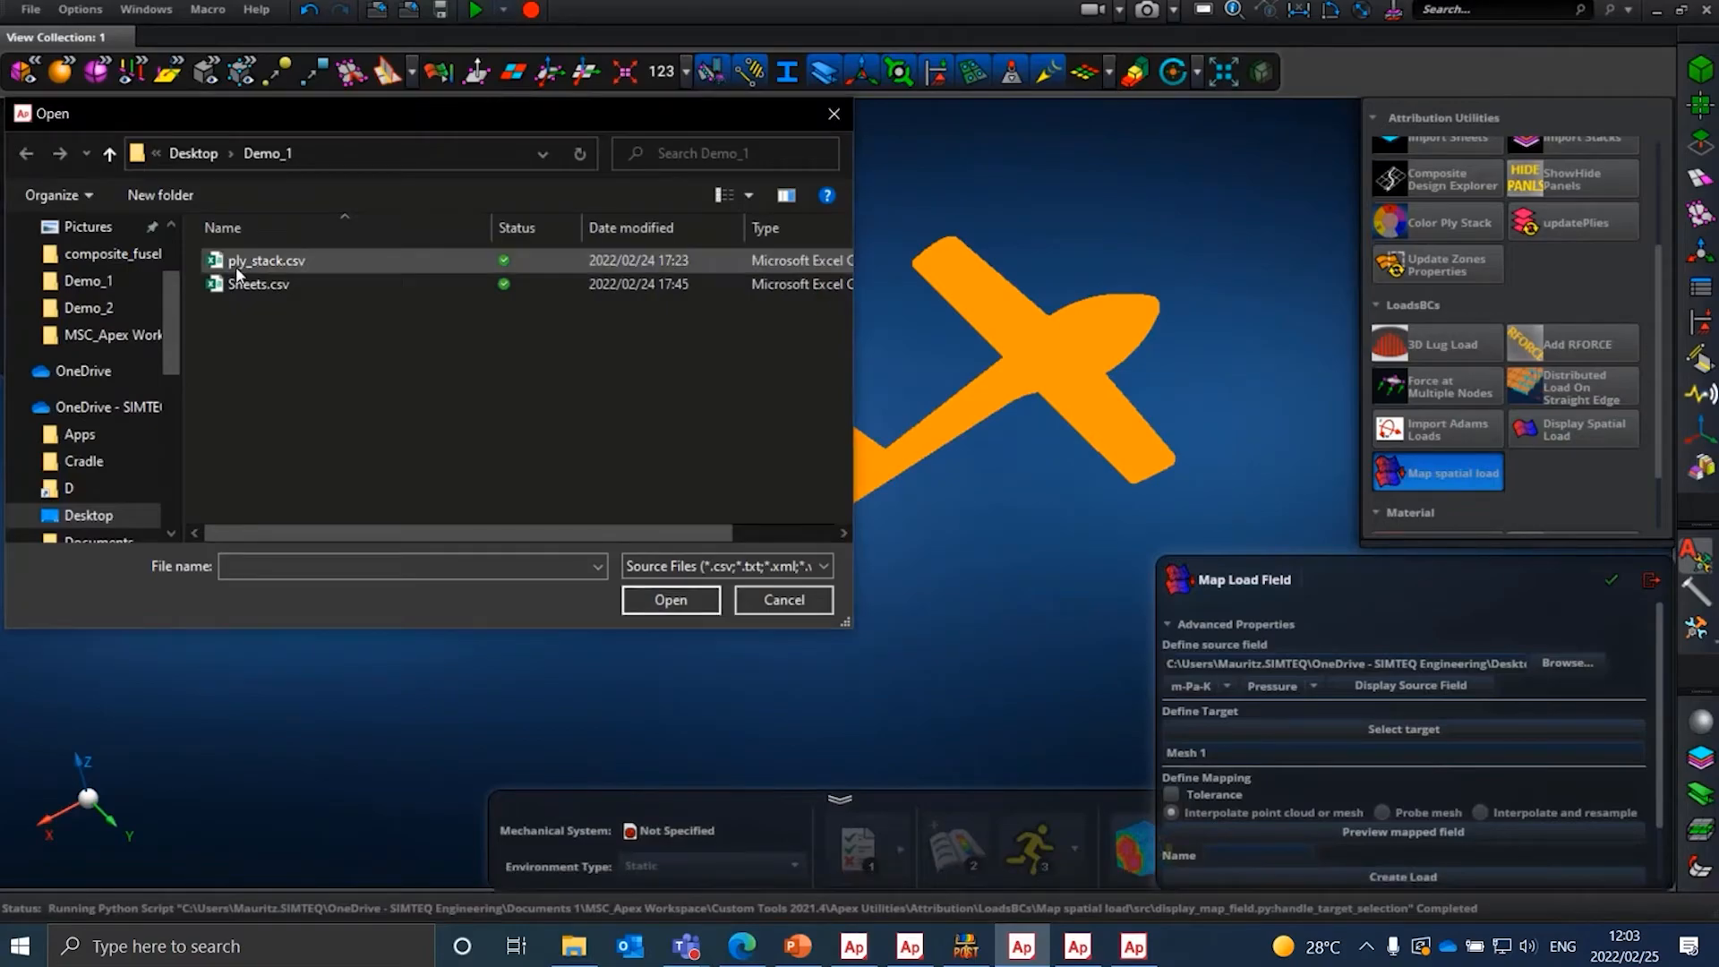
click(215, 153)
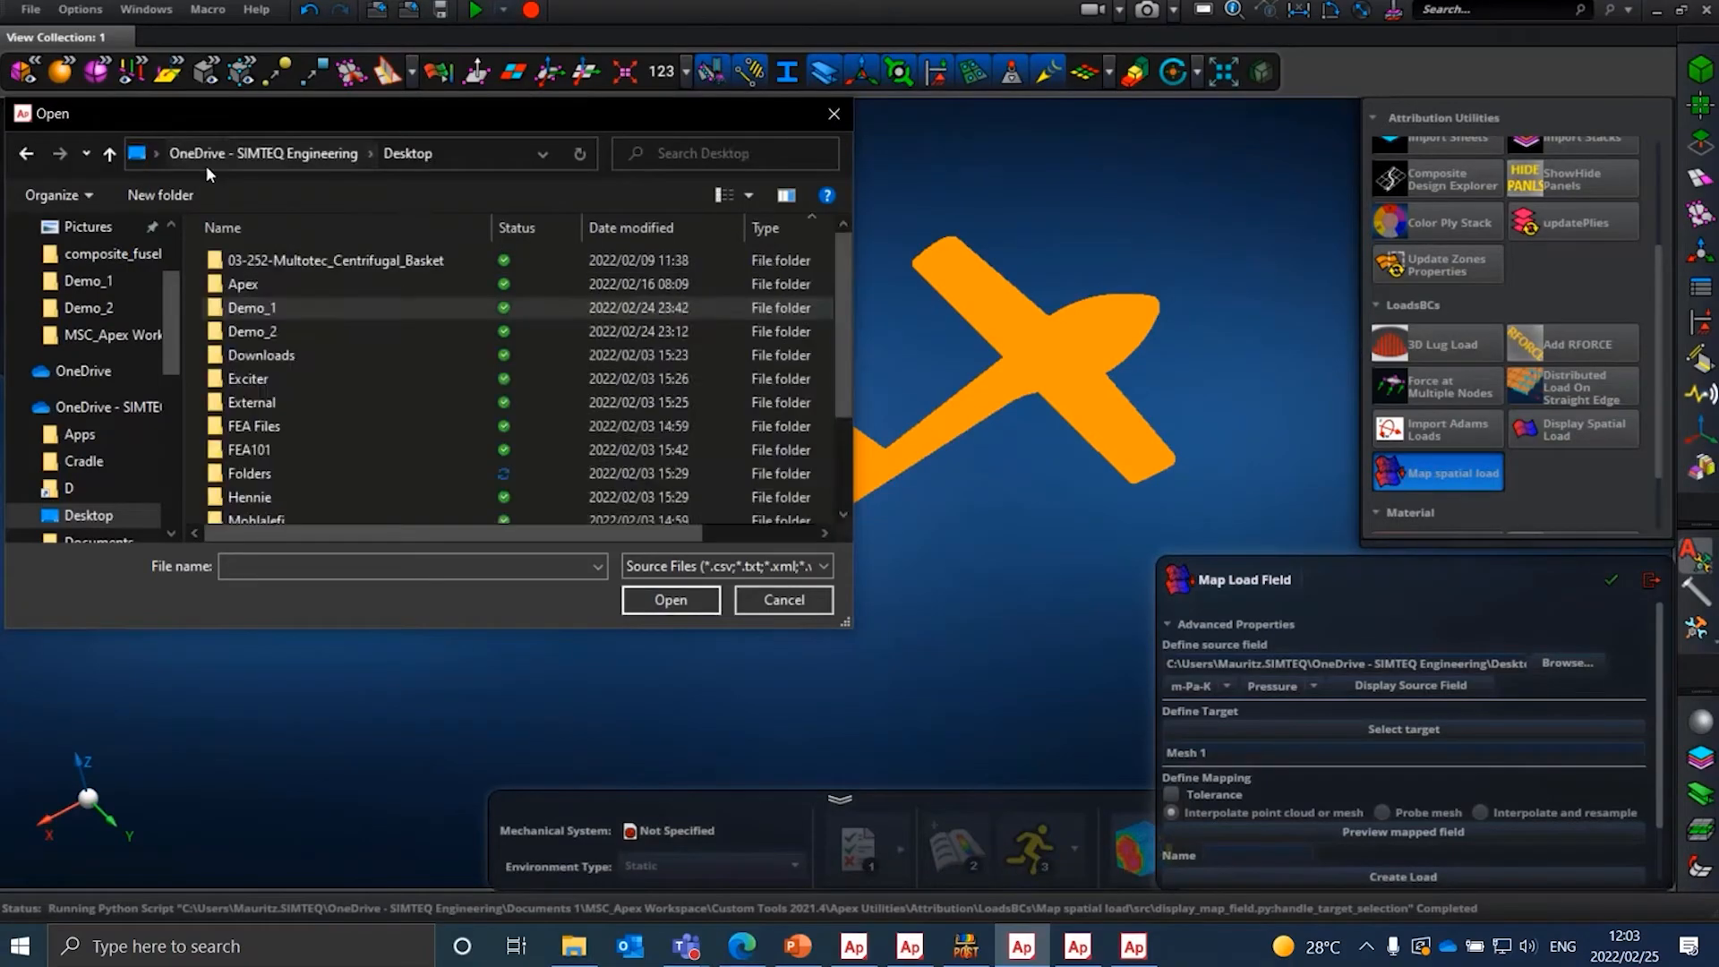
double_click(250, 329)
click(297, 270)
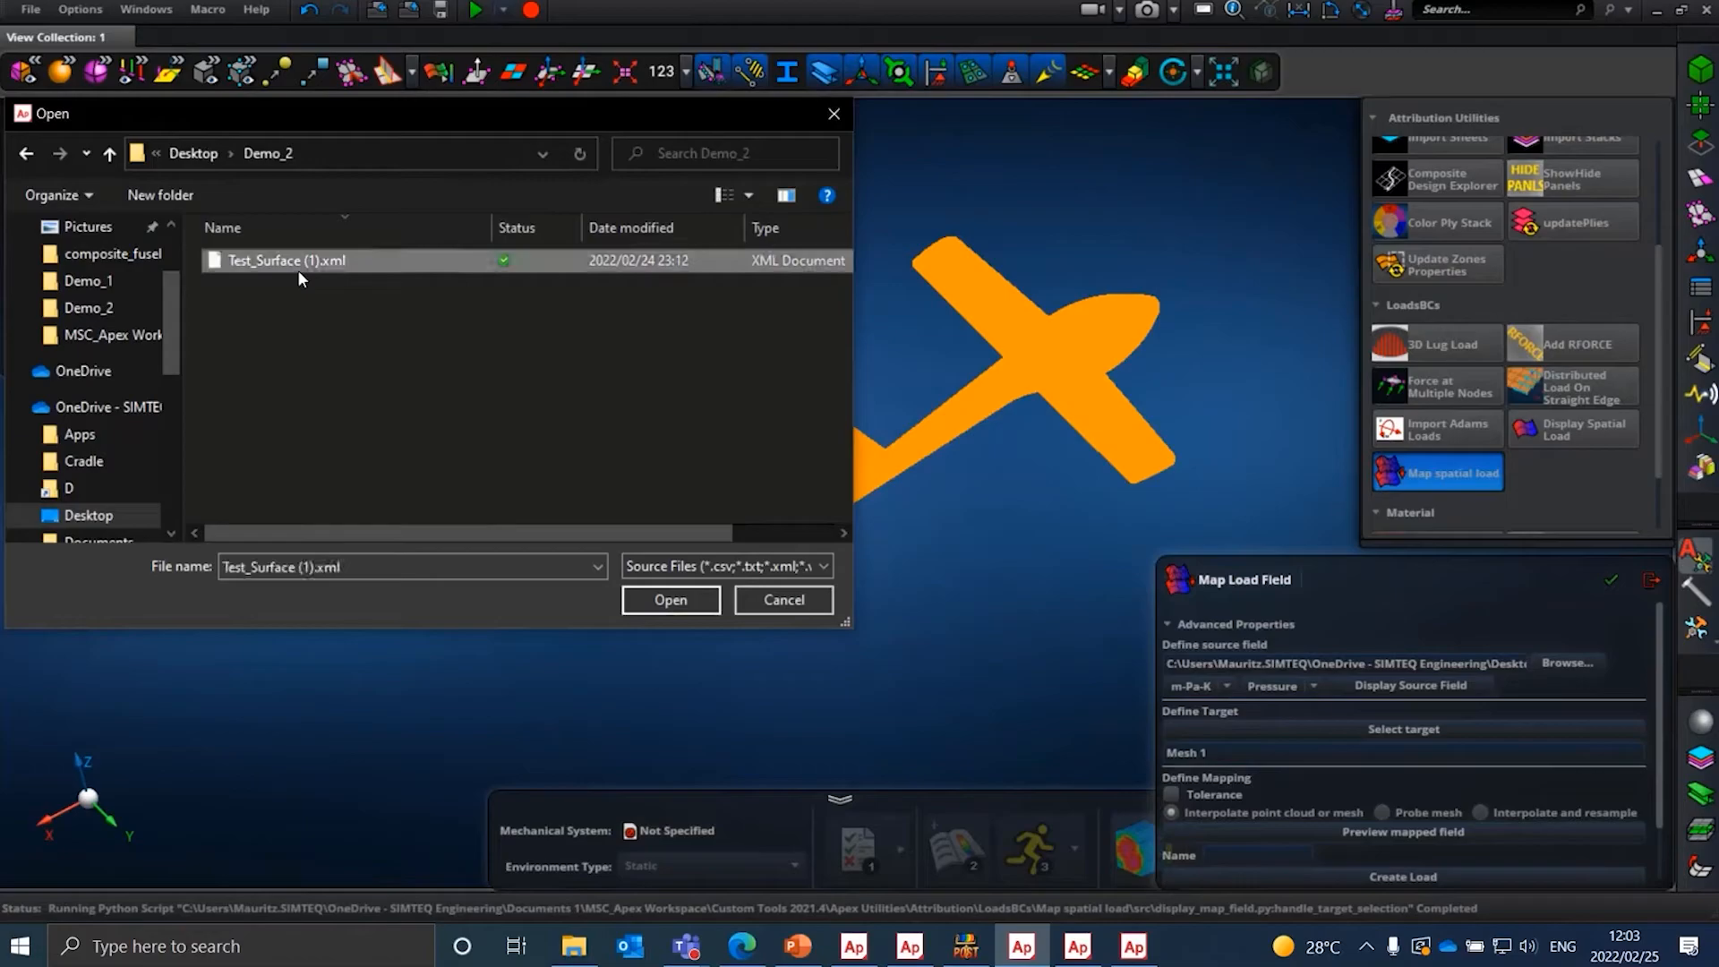
click(687, 598)
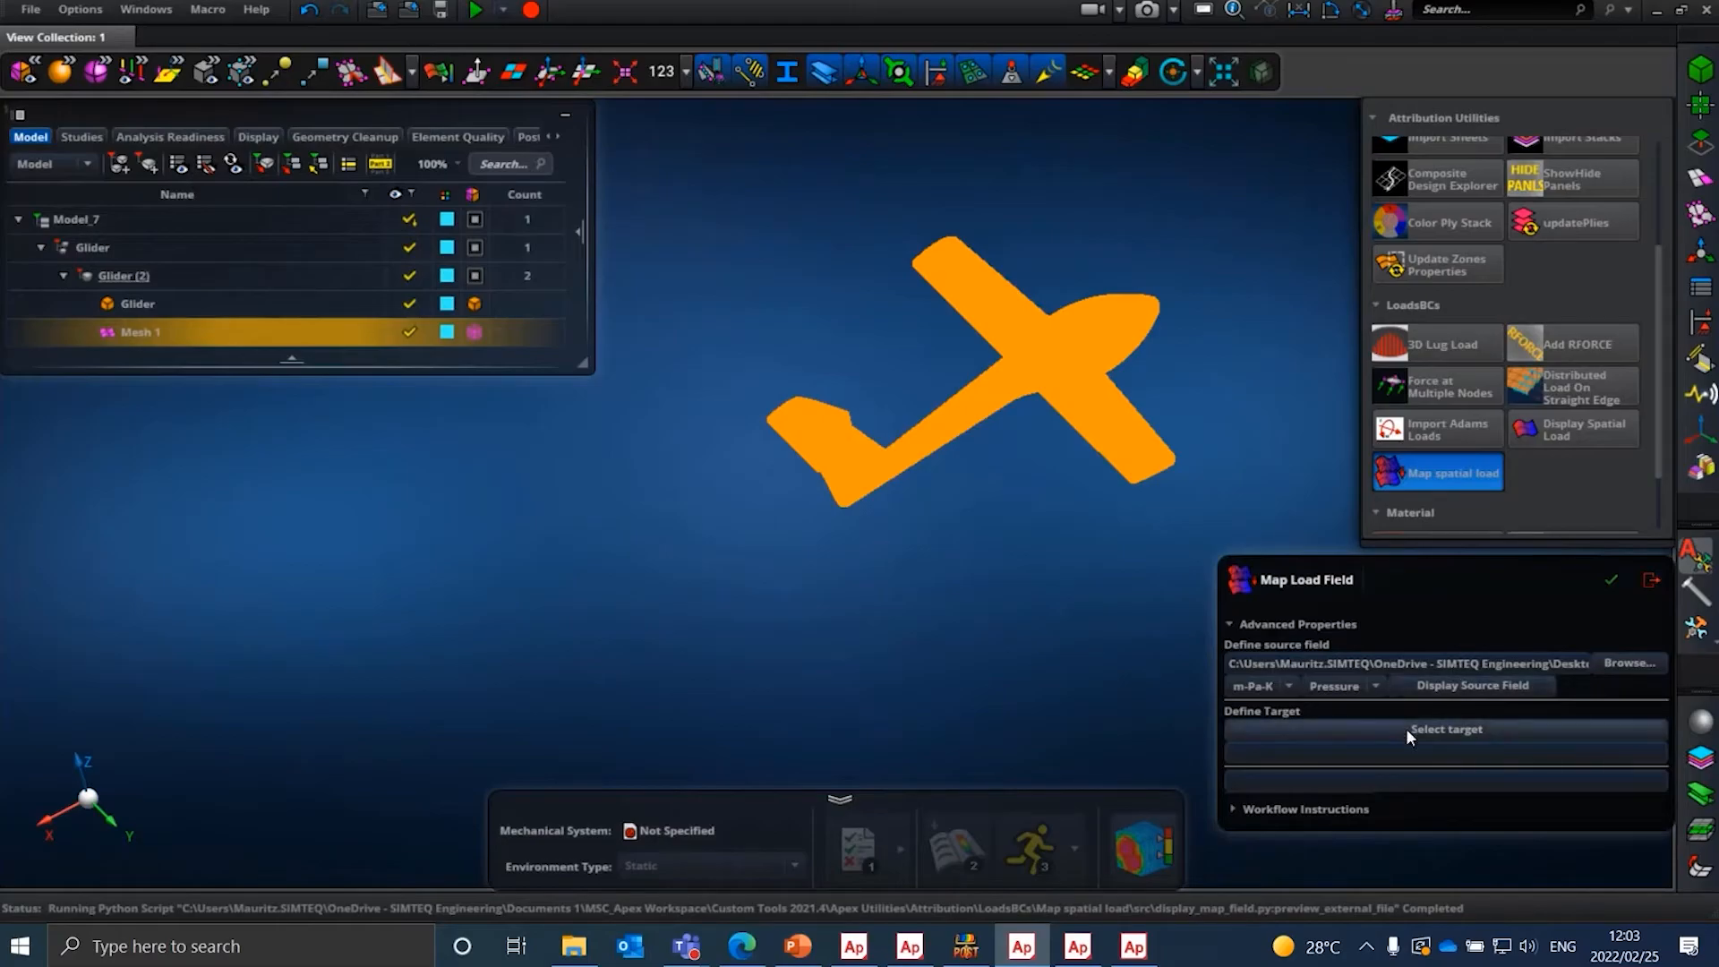
- Select the glider's Mesh 1 as the mapping target and preview the mapped pressure field
click(1430, 732)
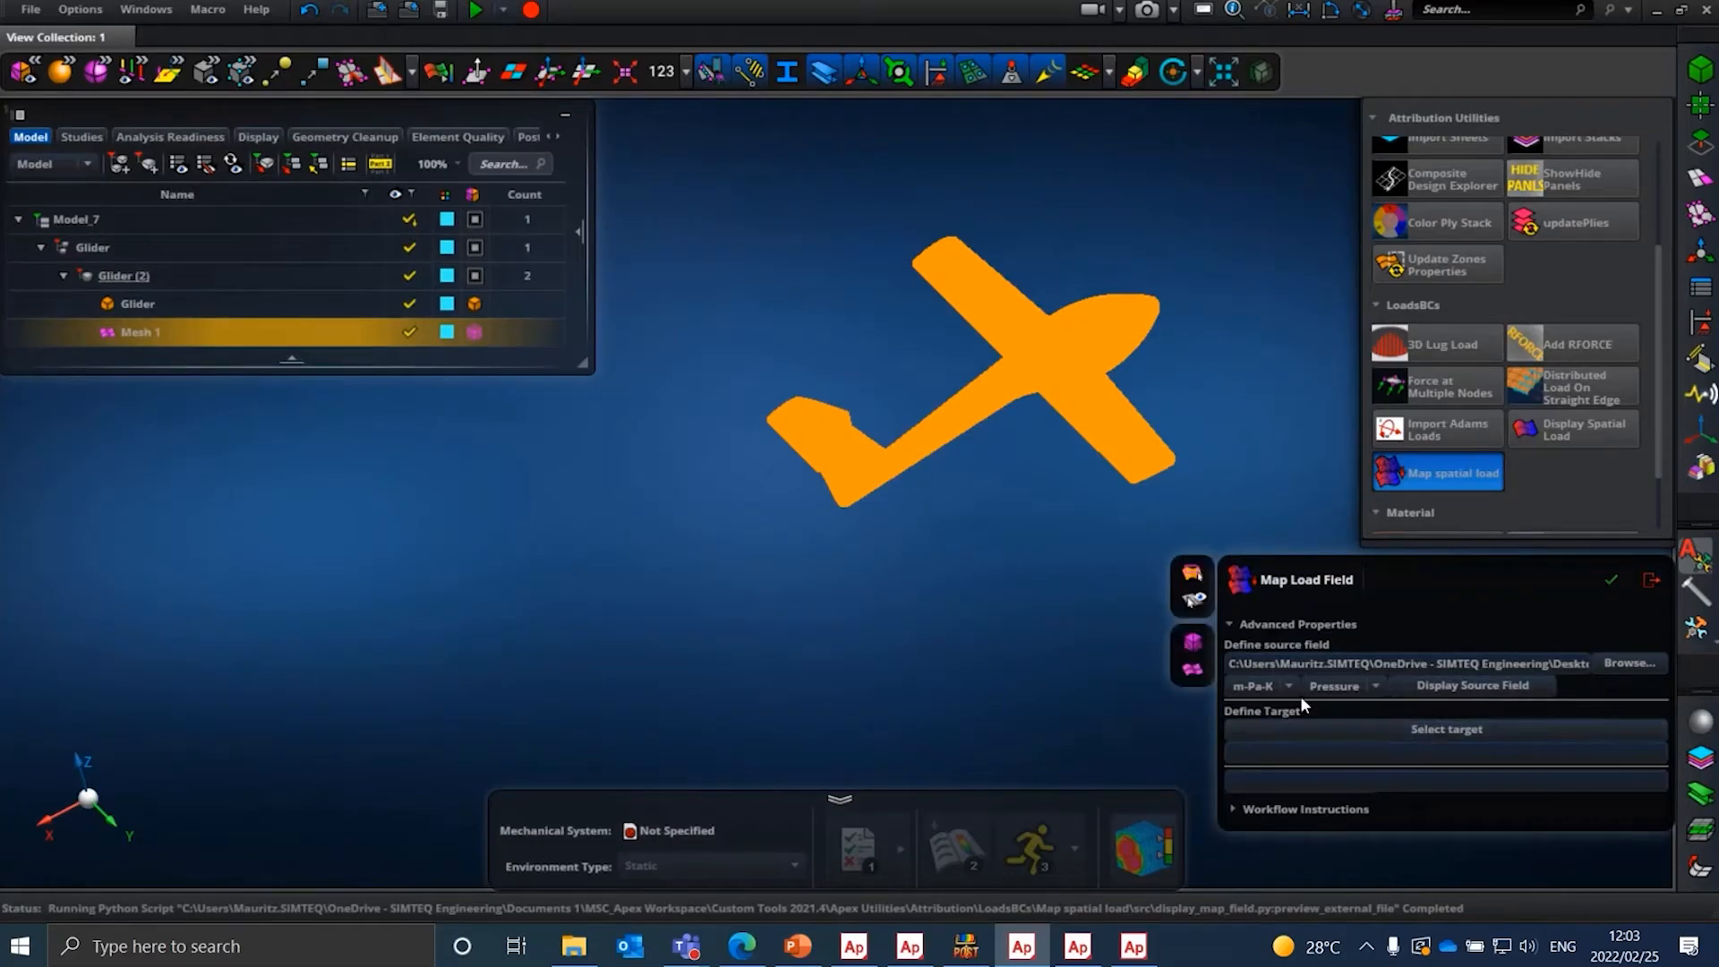
click(971, 403)
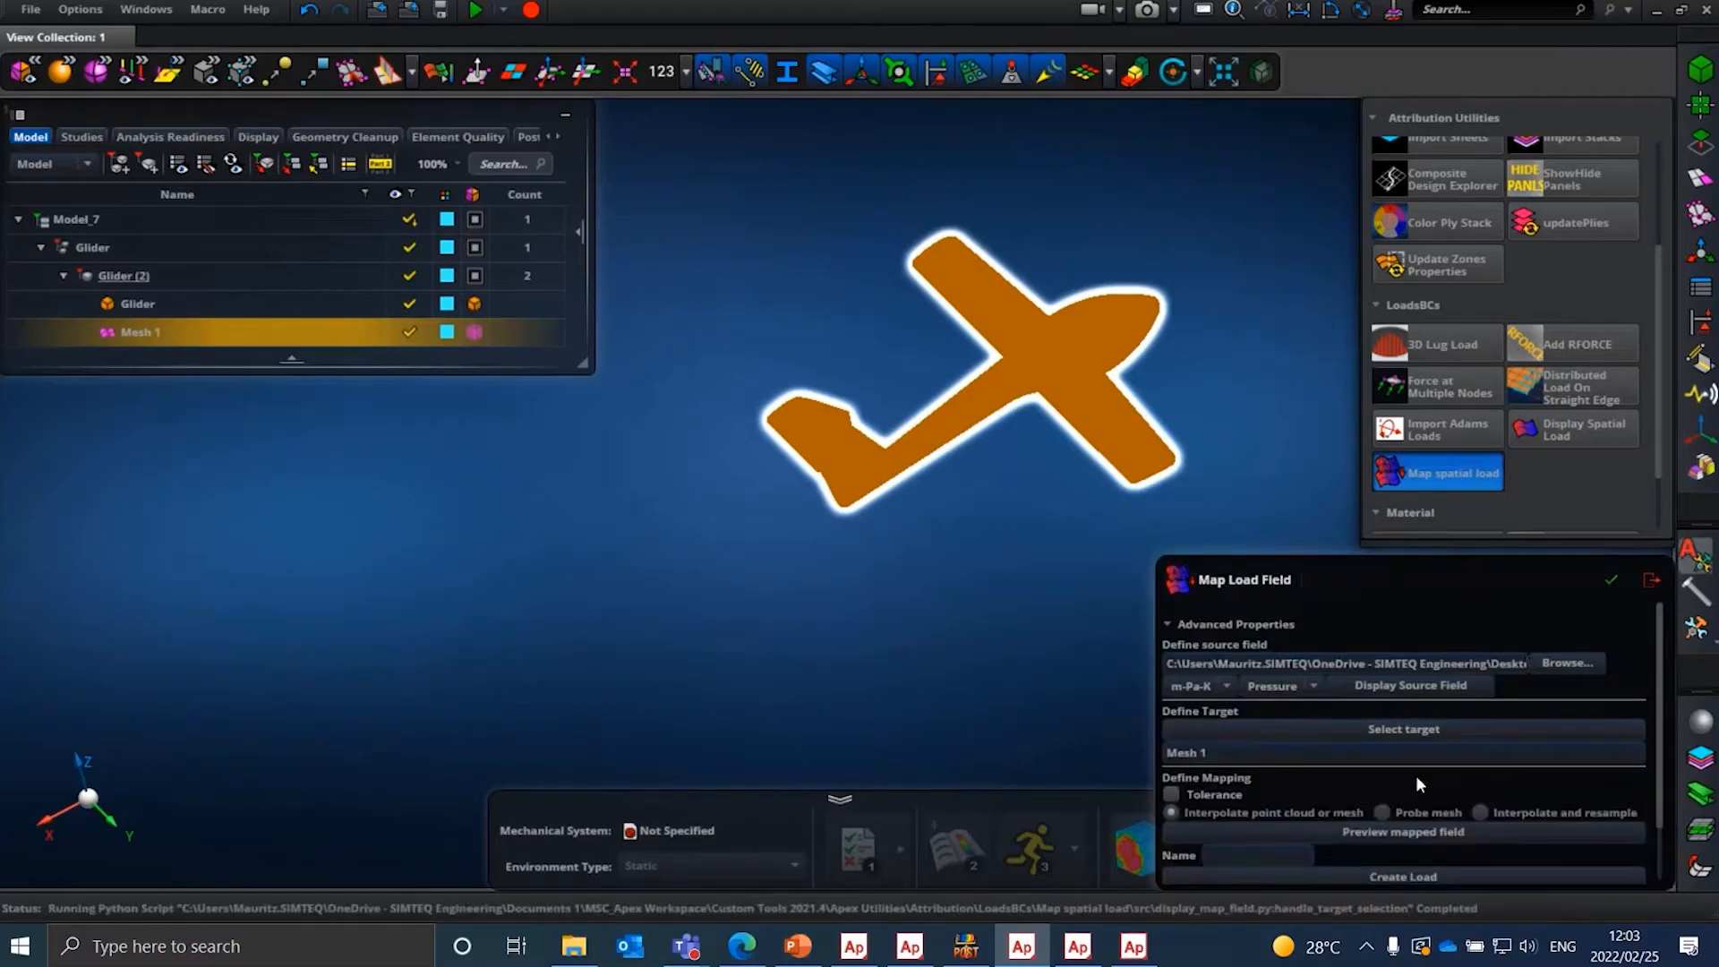
scroll(1384, 789, down, 1)
click(1383, 773)
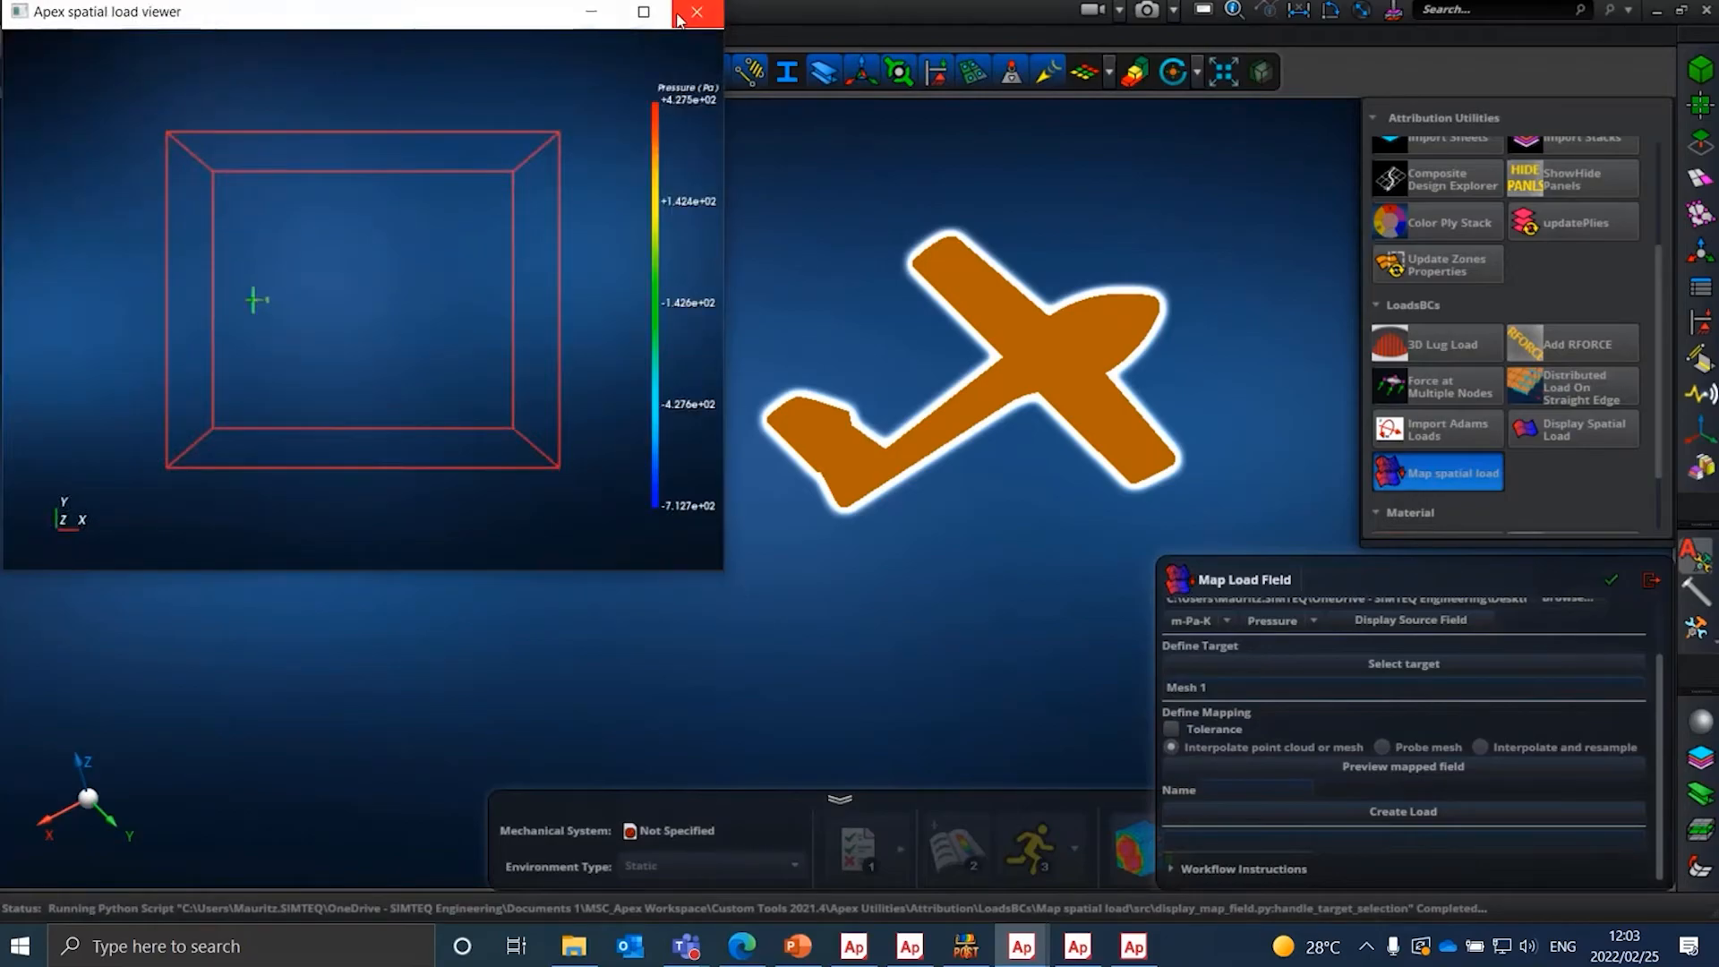
- Maximize the spatial load viewer and examine the pressure distribution on the glider
click(643, 12)
drag(693, 644, 709, 513)
scroll(671, 542, up, 7)
drag(427, 474, 299, 431)
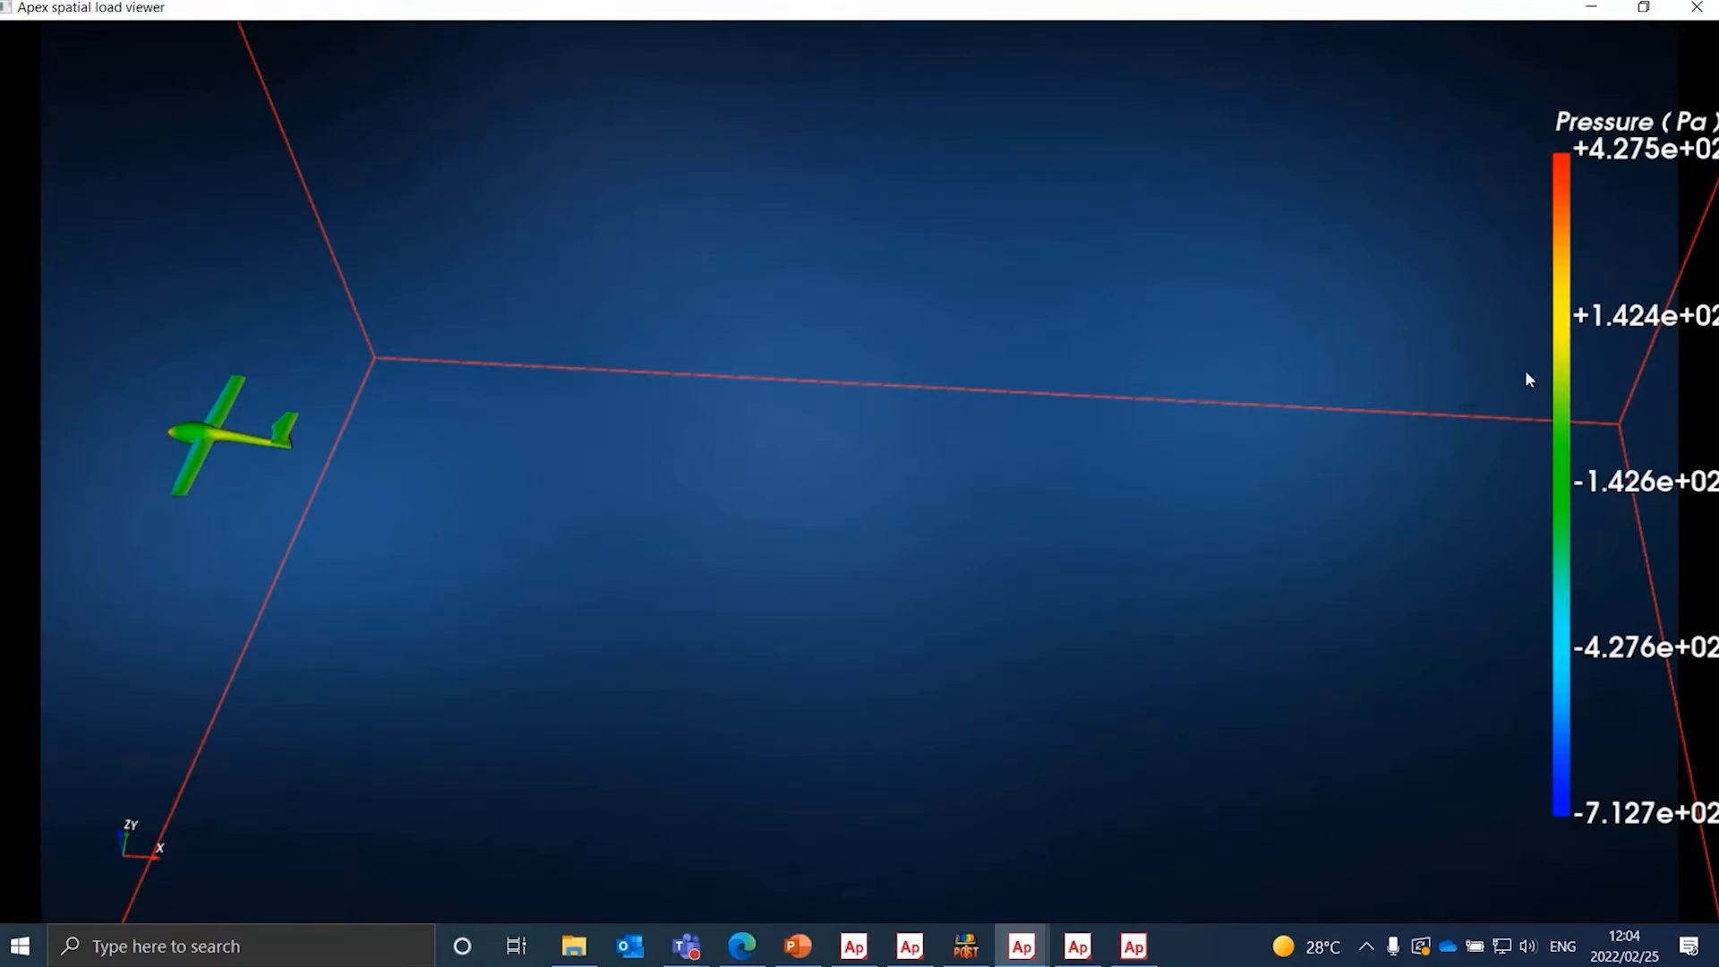
- Close the spatial load viewer and switch from the Map Load Field tool to the Display Spatial Load tool
drag(823, 236, 977, 200)
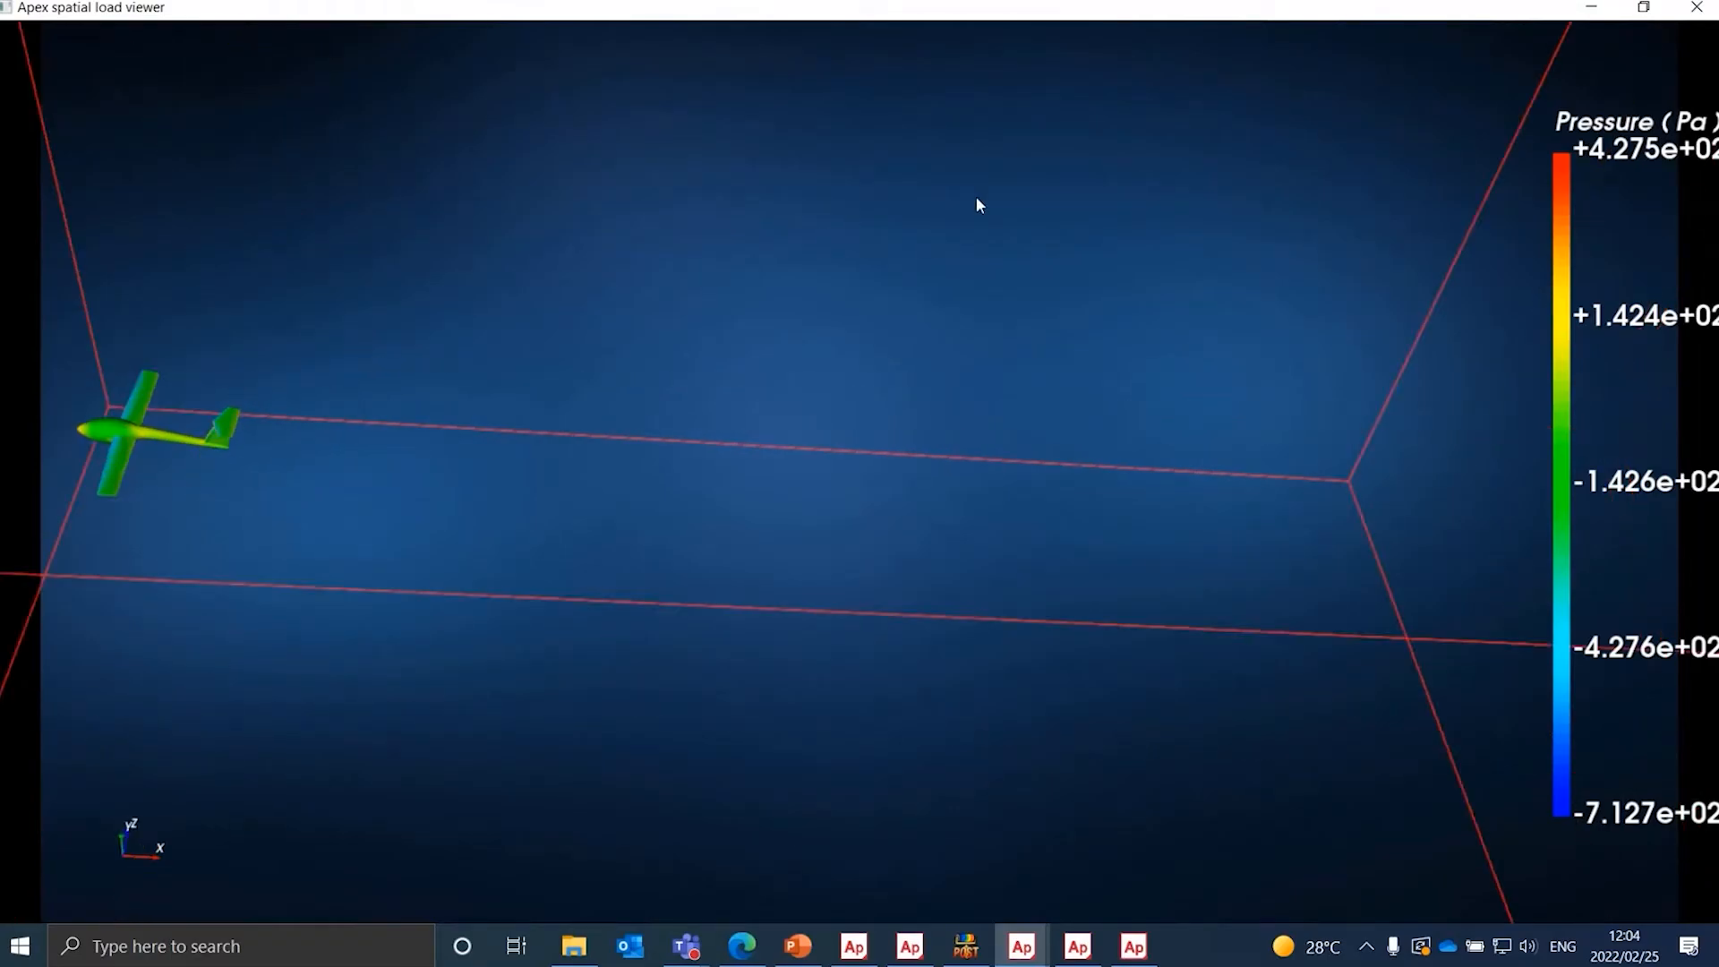
click(1699, 6)
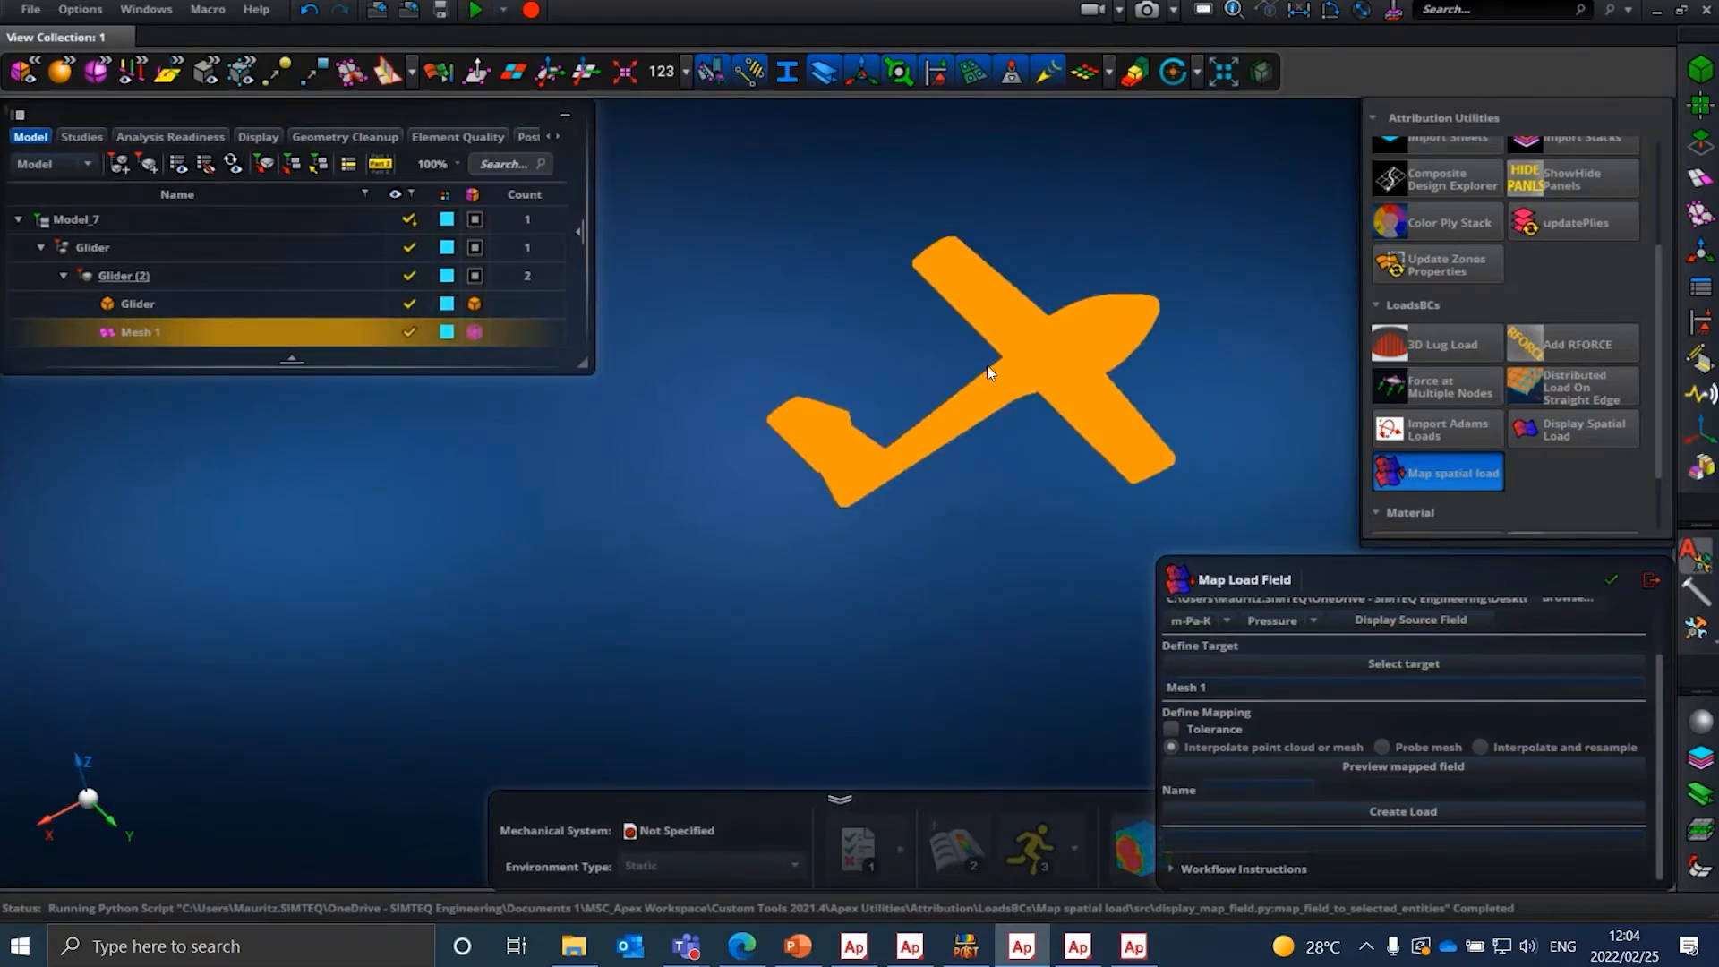
click(1652, 582)
click(1575, 445)
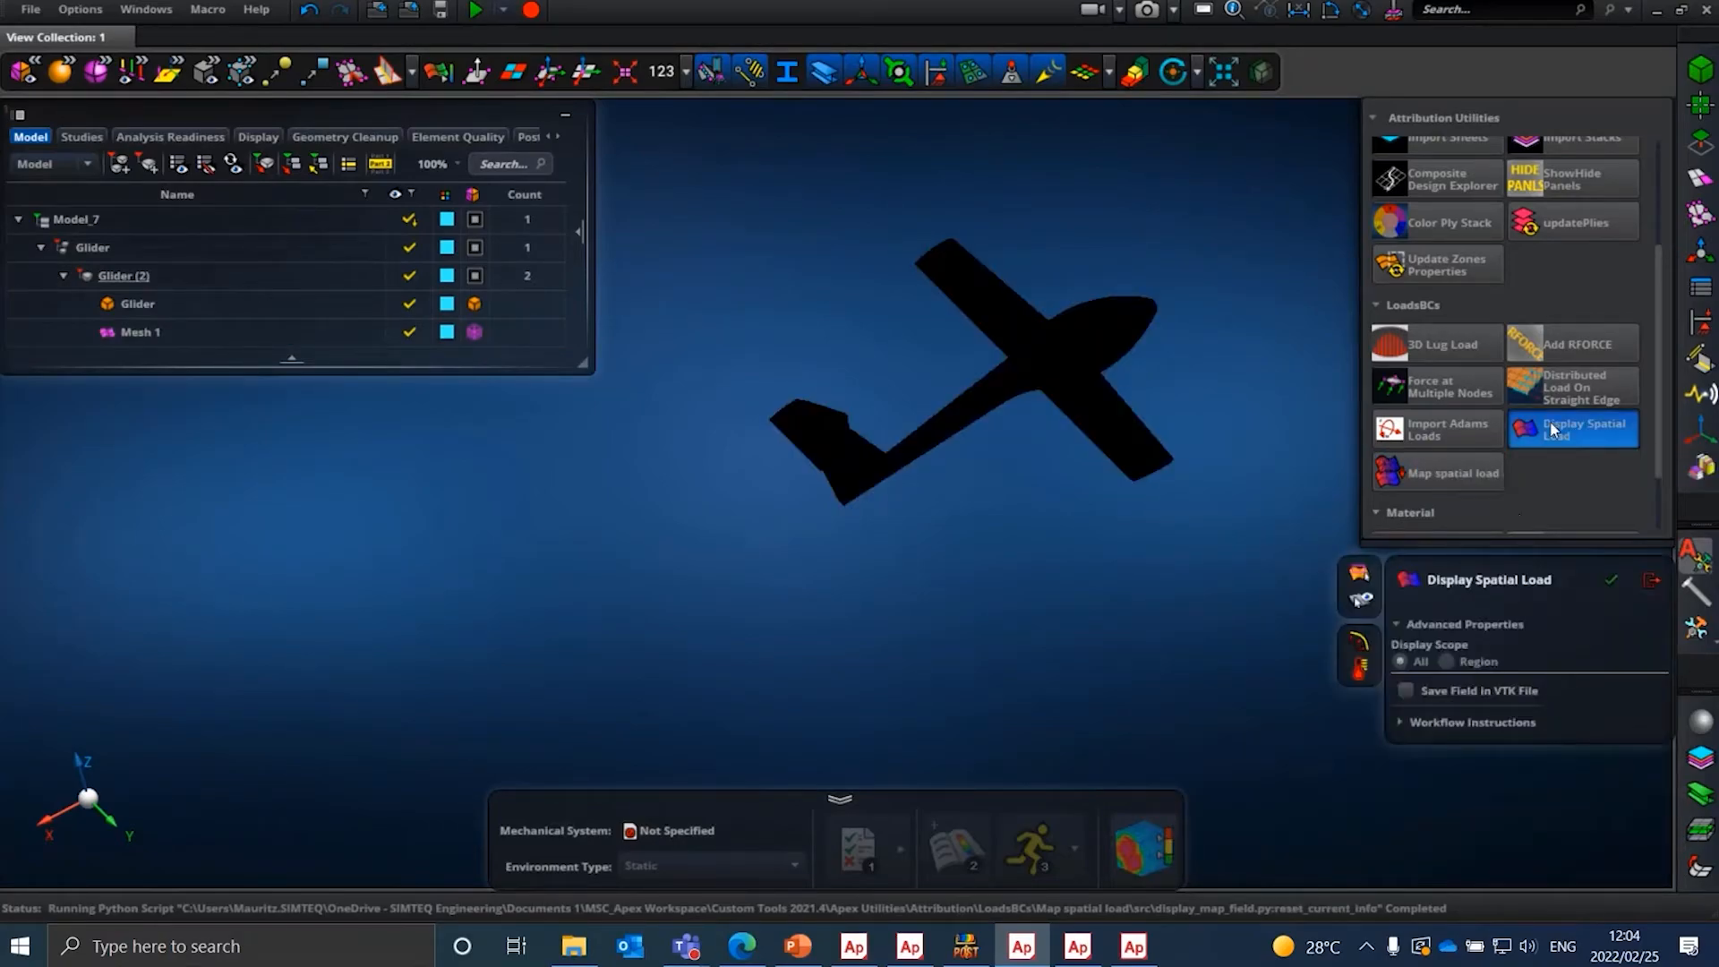
mouse_move(1580, 450)
- Switch to the MSC Apex session with the pump assembly and bring up the Attribution Utilities containing Point Mass From Solid
mouse_move(909, 947)
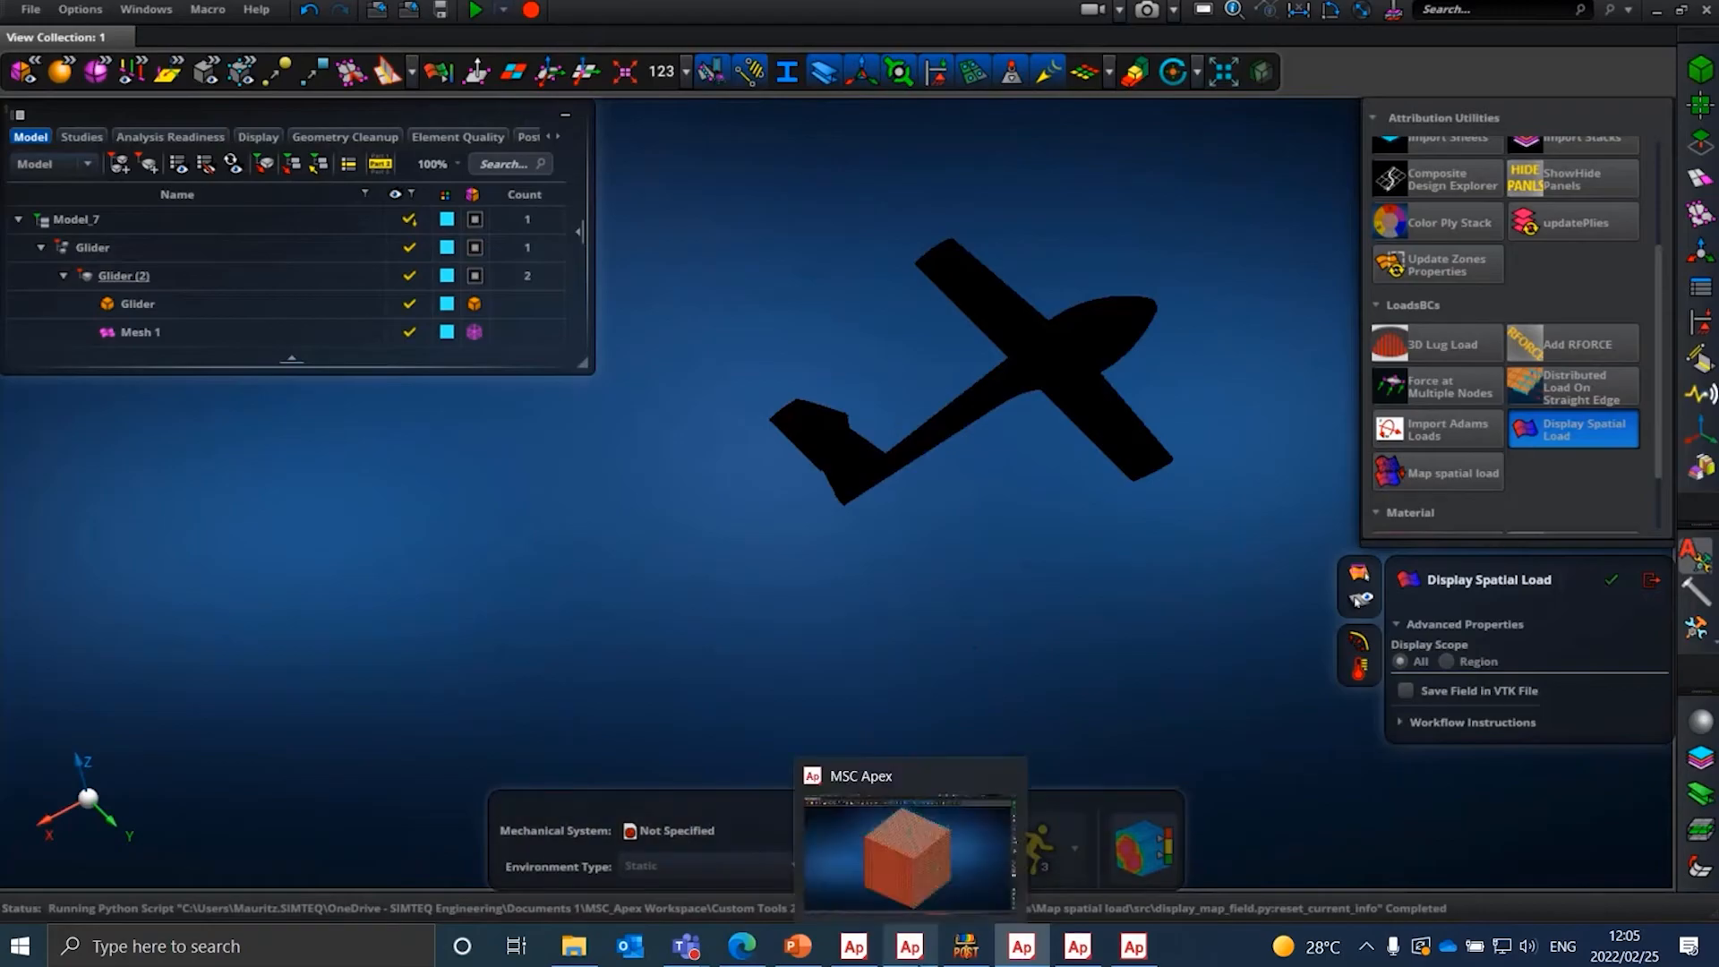
mouse_move(1083, 954)
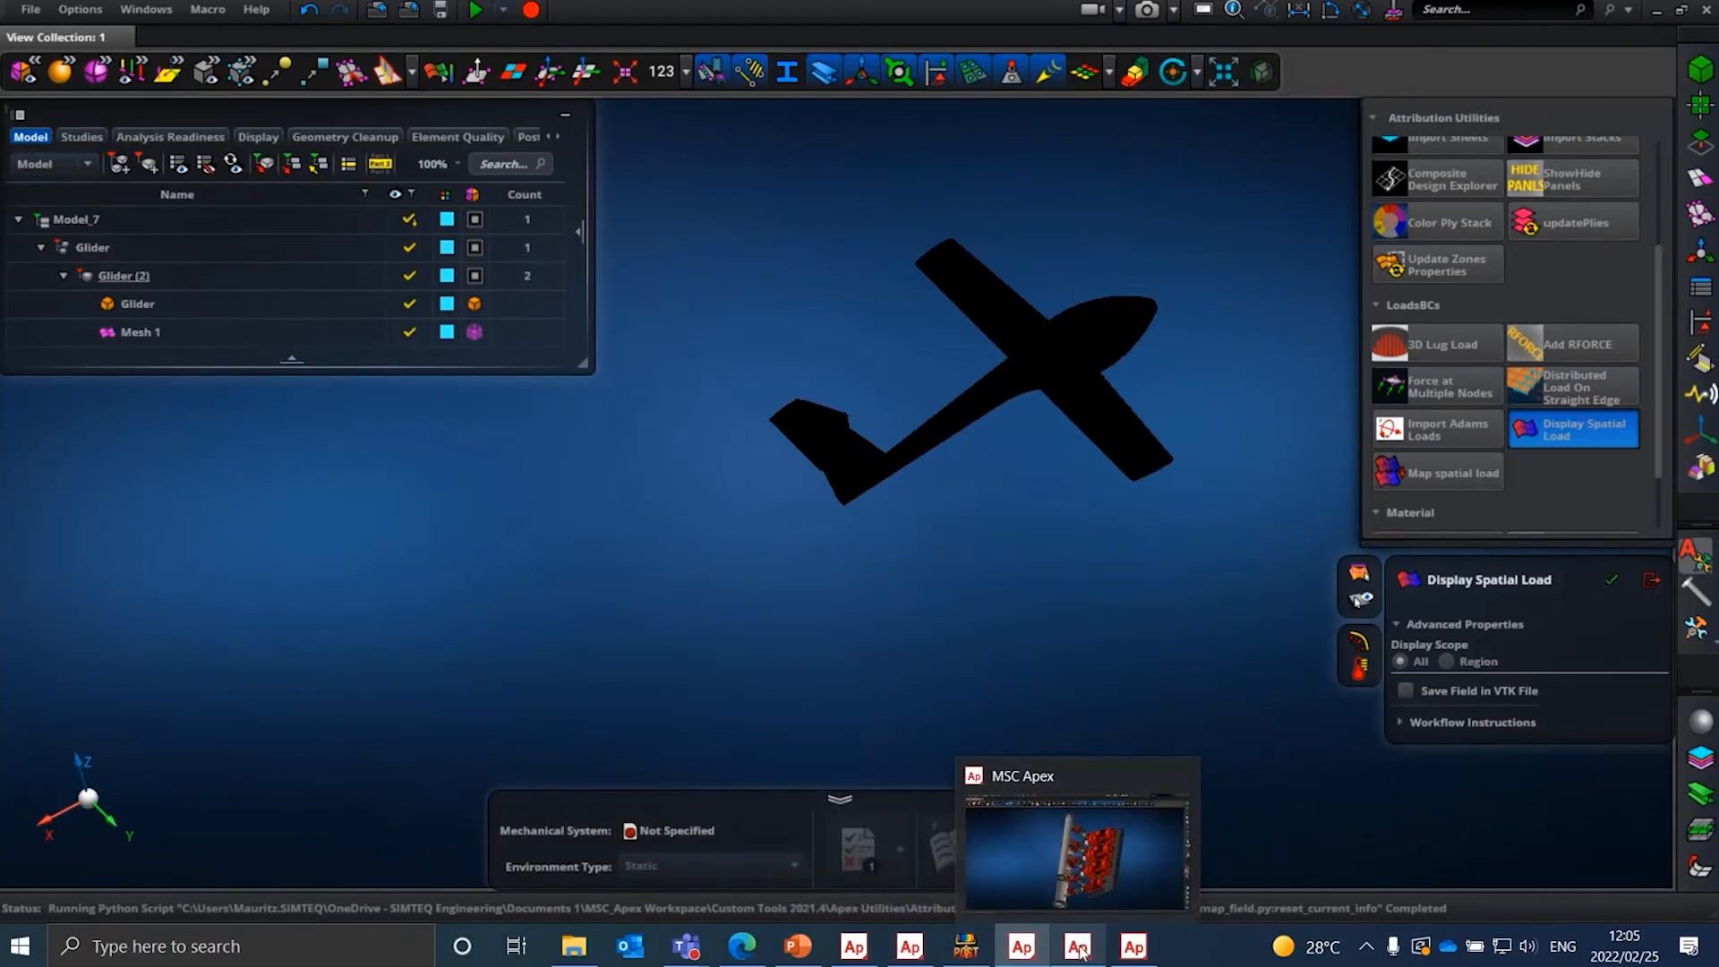
click(1080, 951)
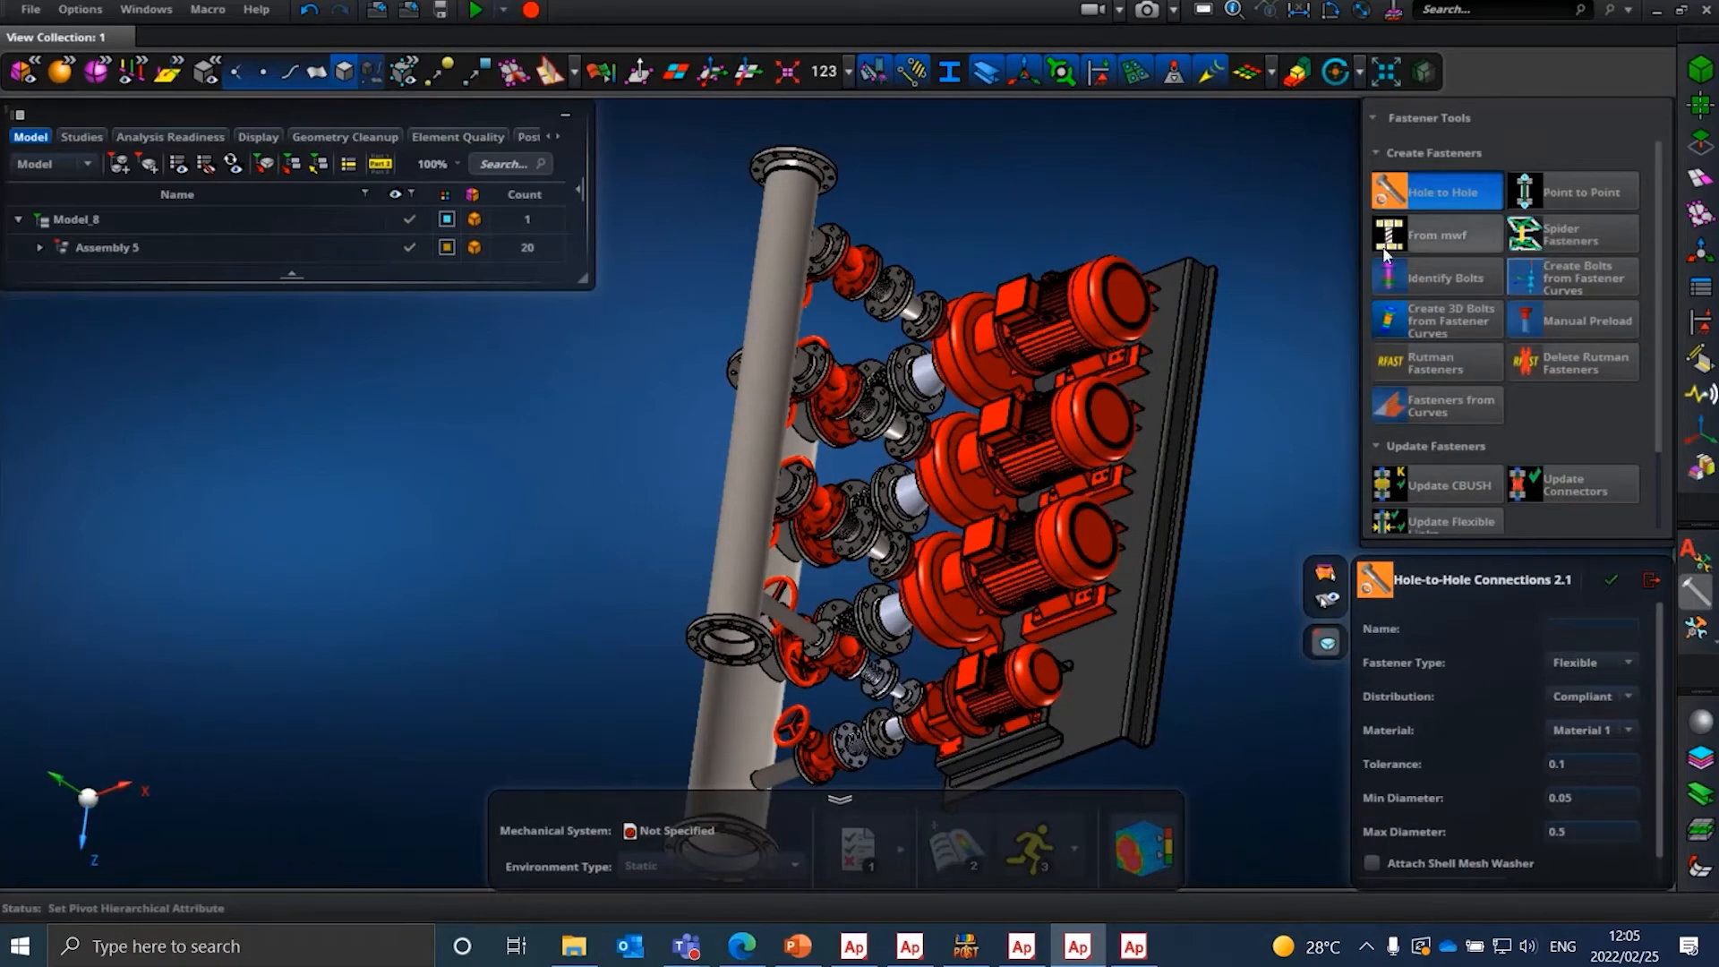
click(1695, 555)
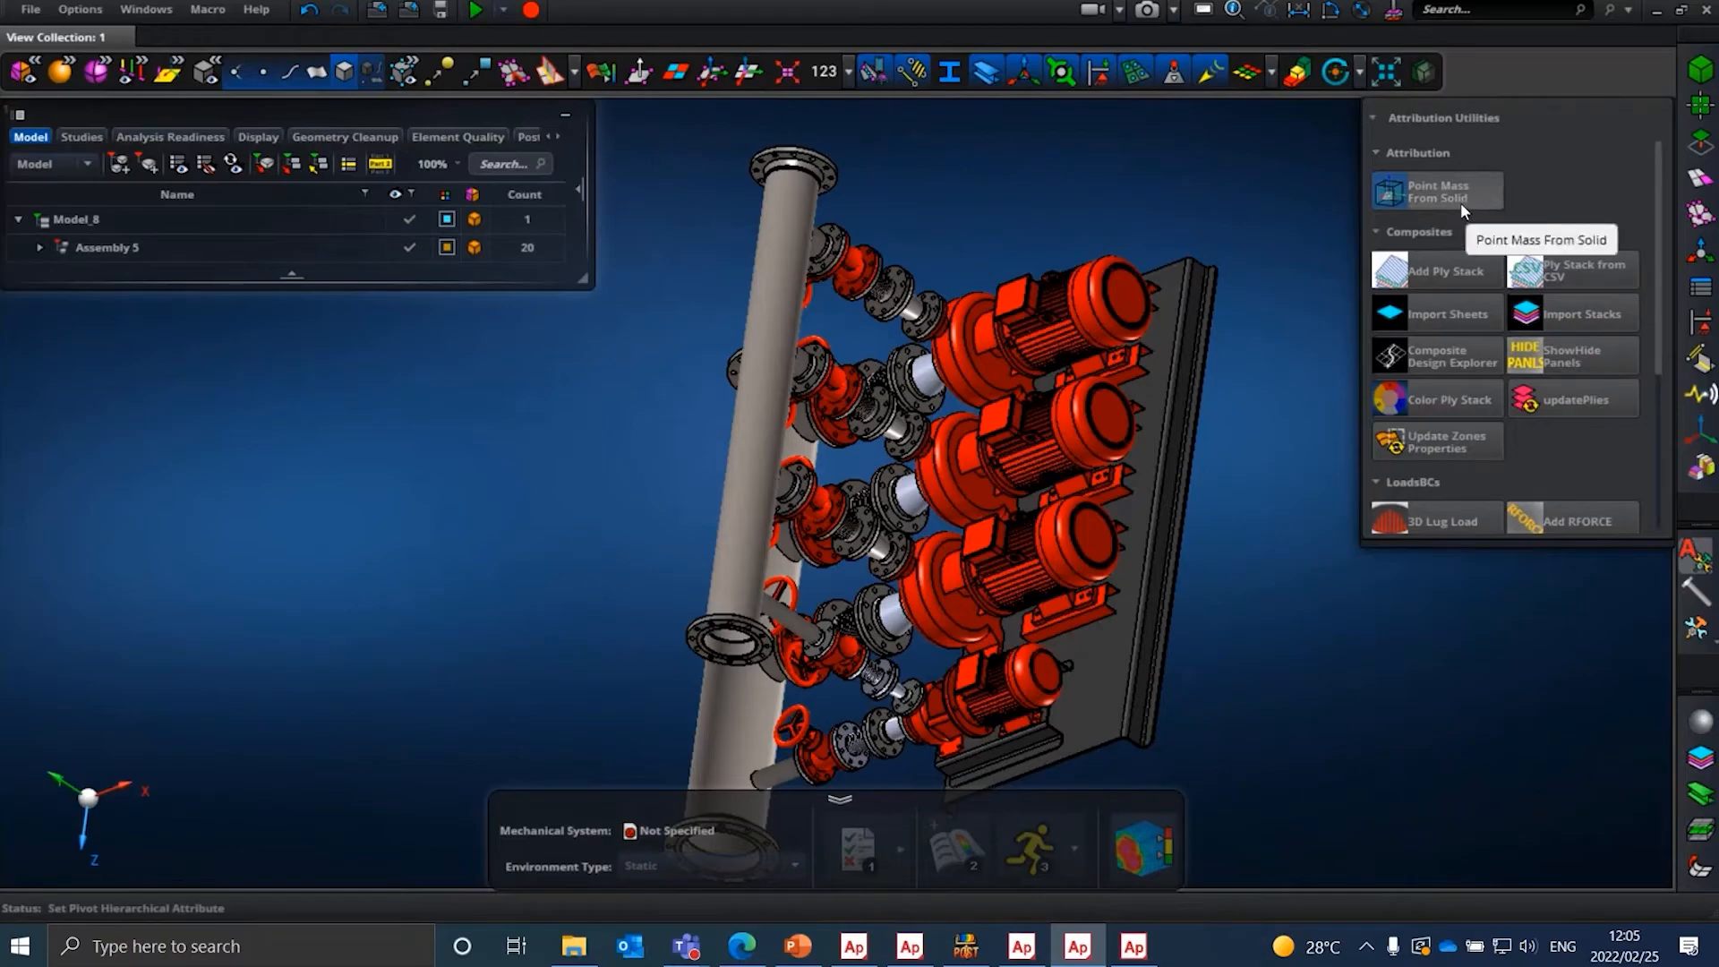
mouse_move(1460, 202)
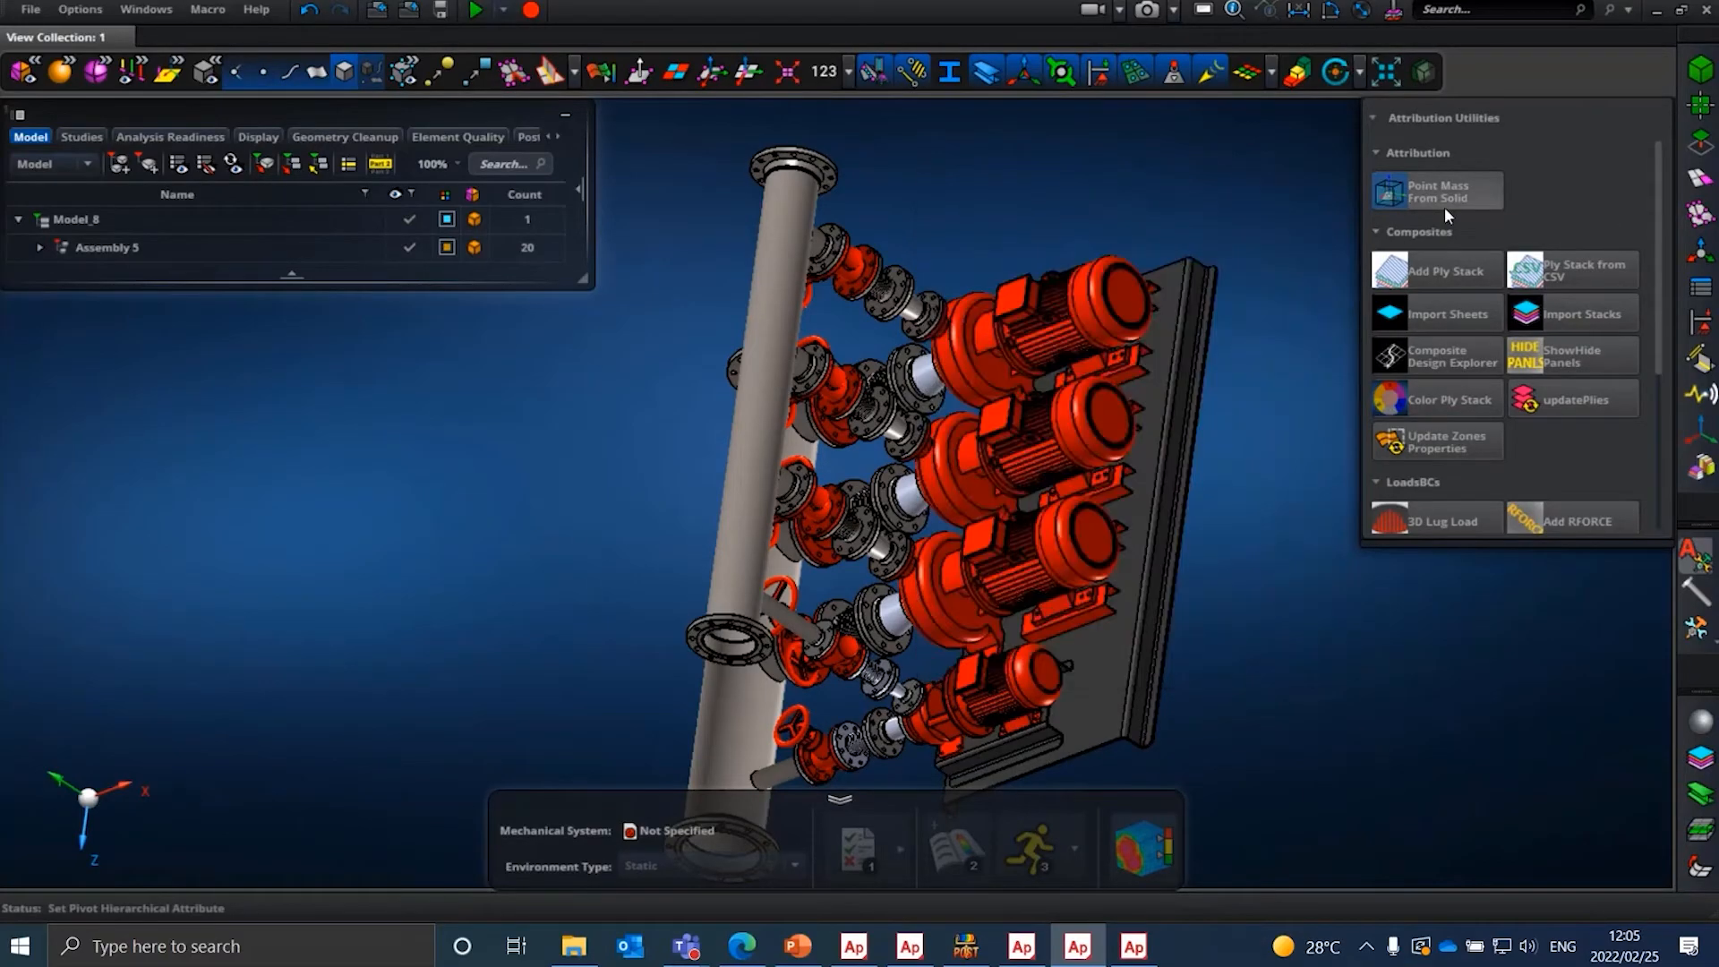
- Check the Mass definition of Material 1 and assign that material to the uppermost NM80 315-22kw pump in the assembly
middle_drag(985, 473, 981, 427)
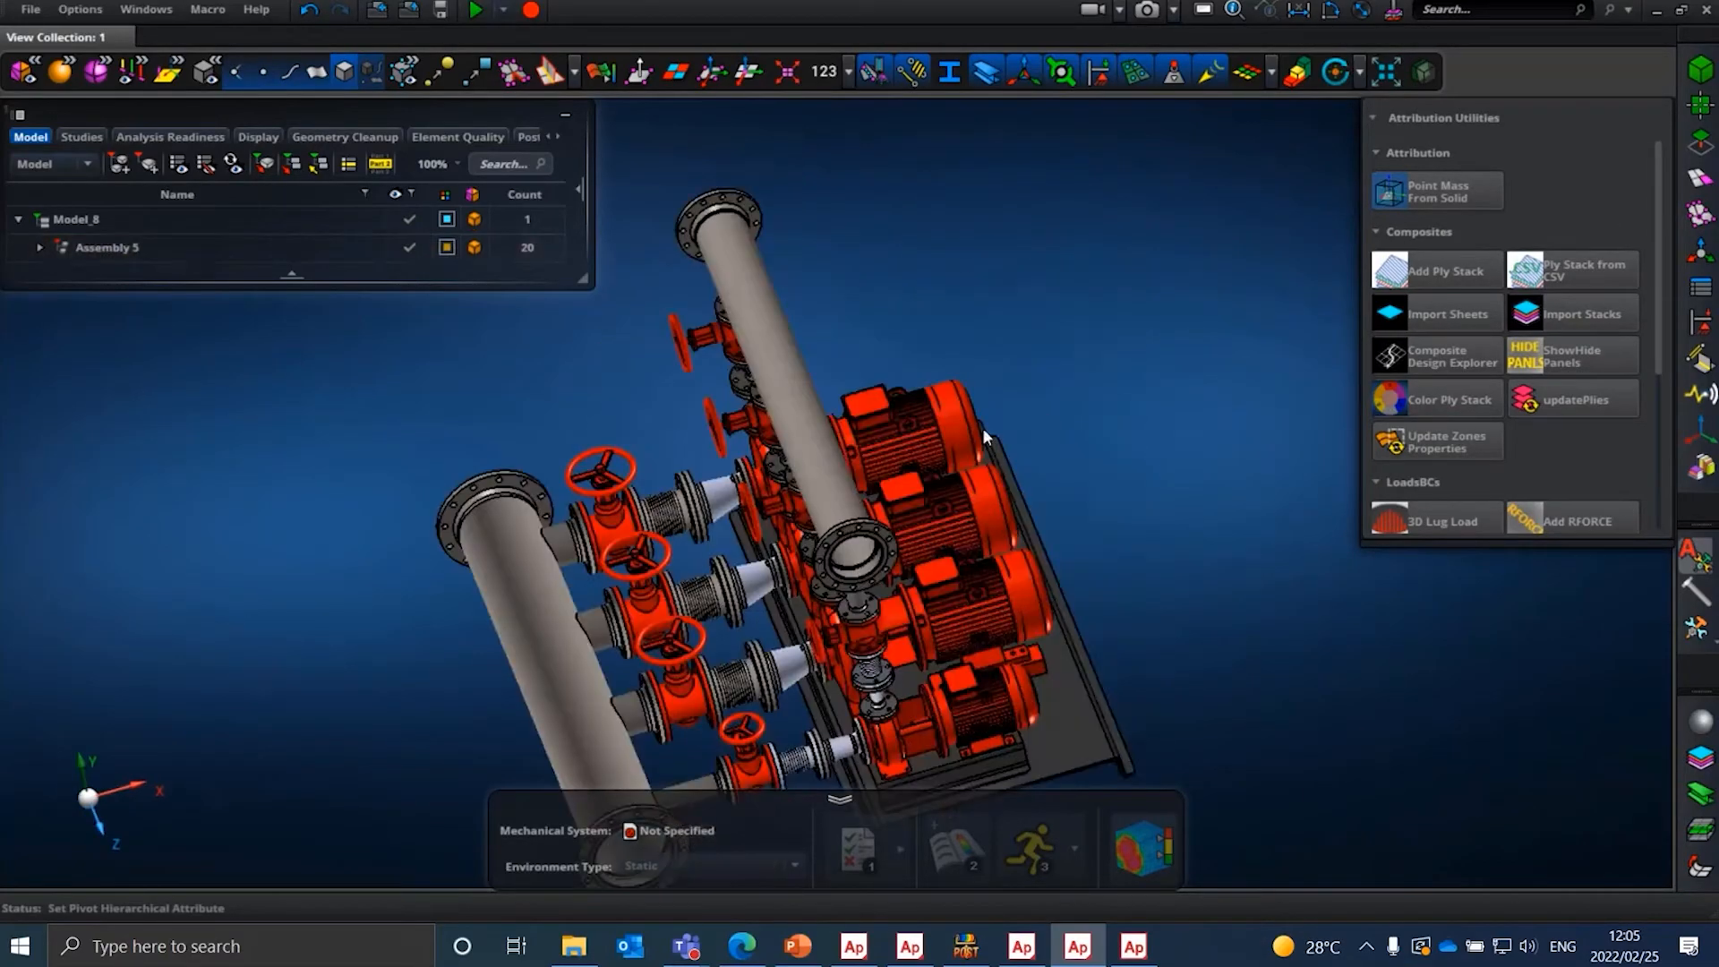
scroll(947, 417, up, 4)
scroll(938, 437, down, 4)
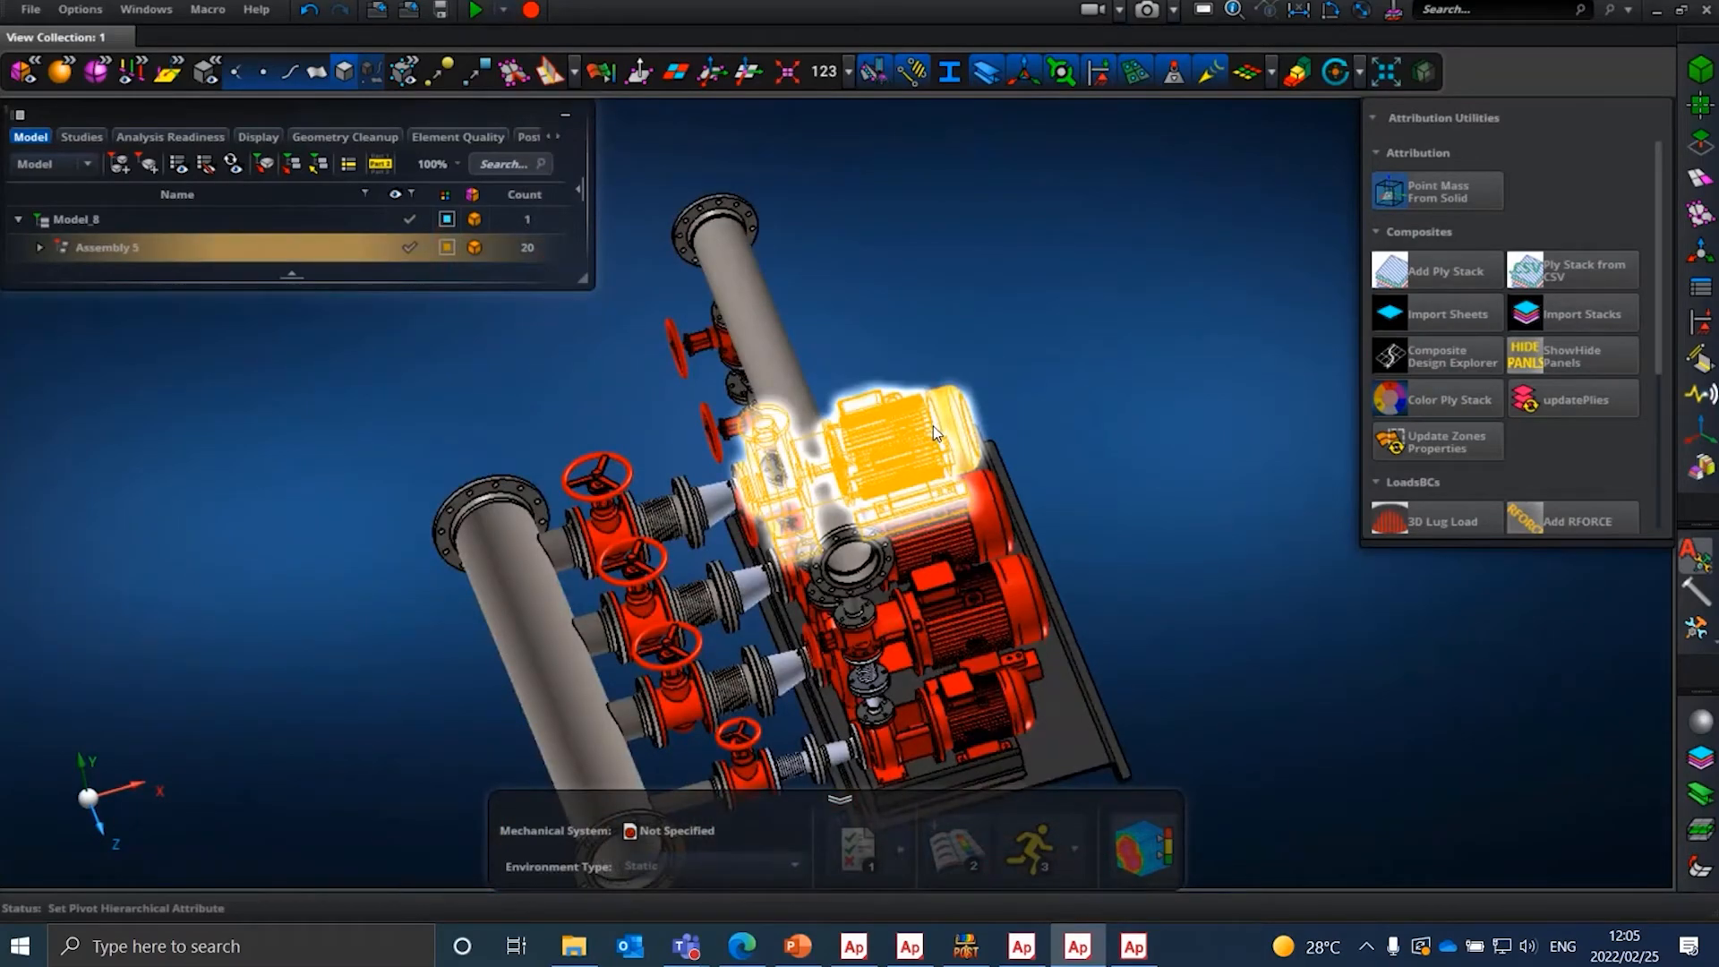
middle_drag(961, 441, 1029, 492)
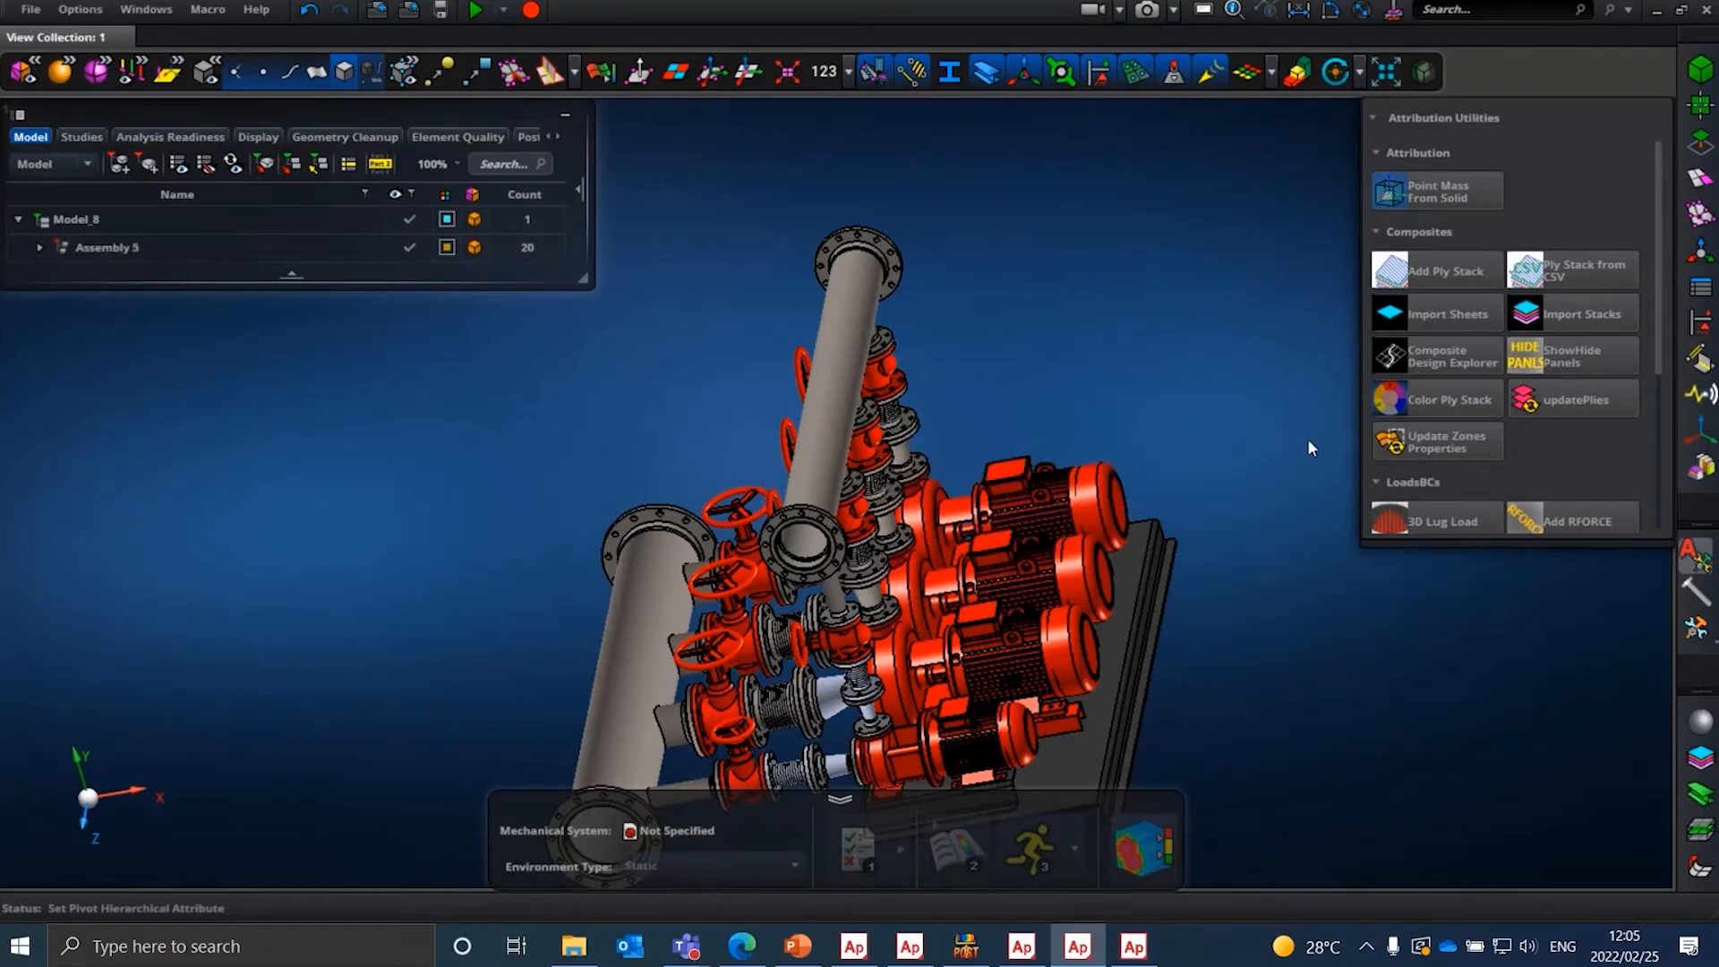
mouse_move(1438, 194)
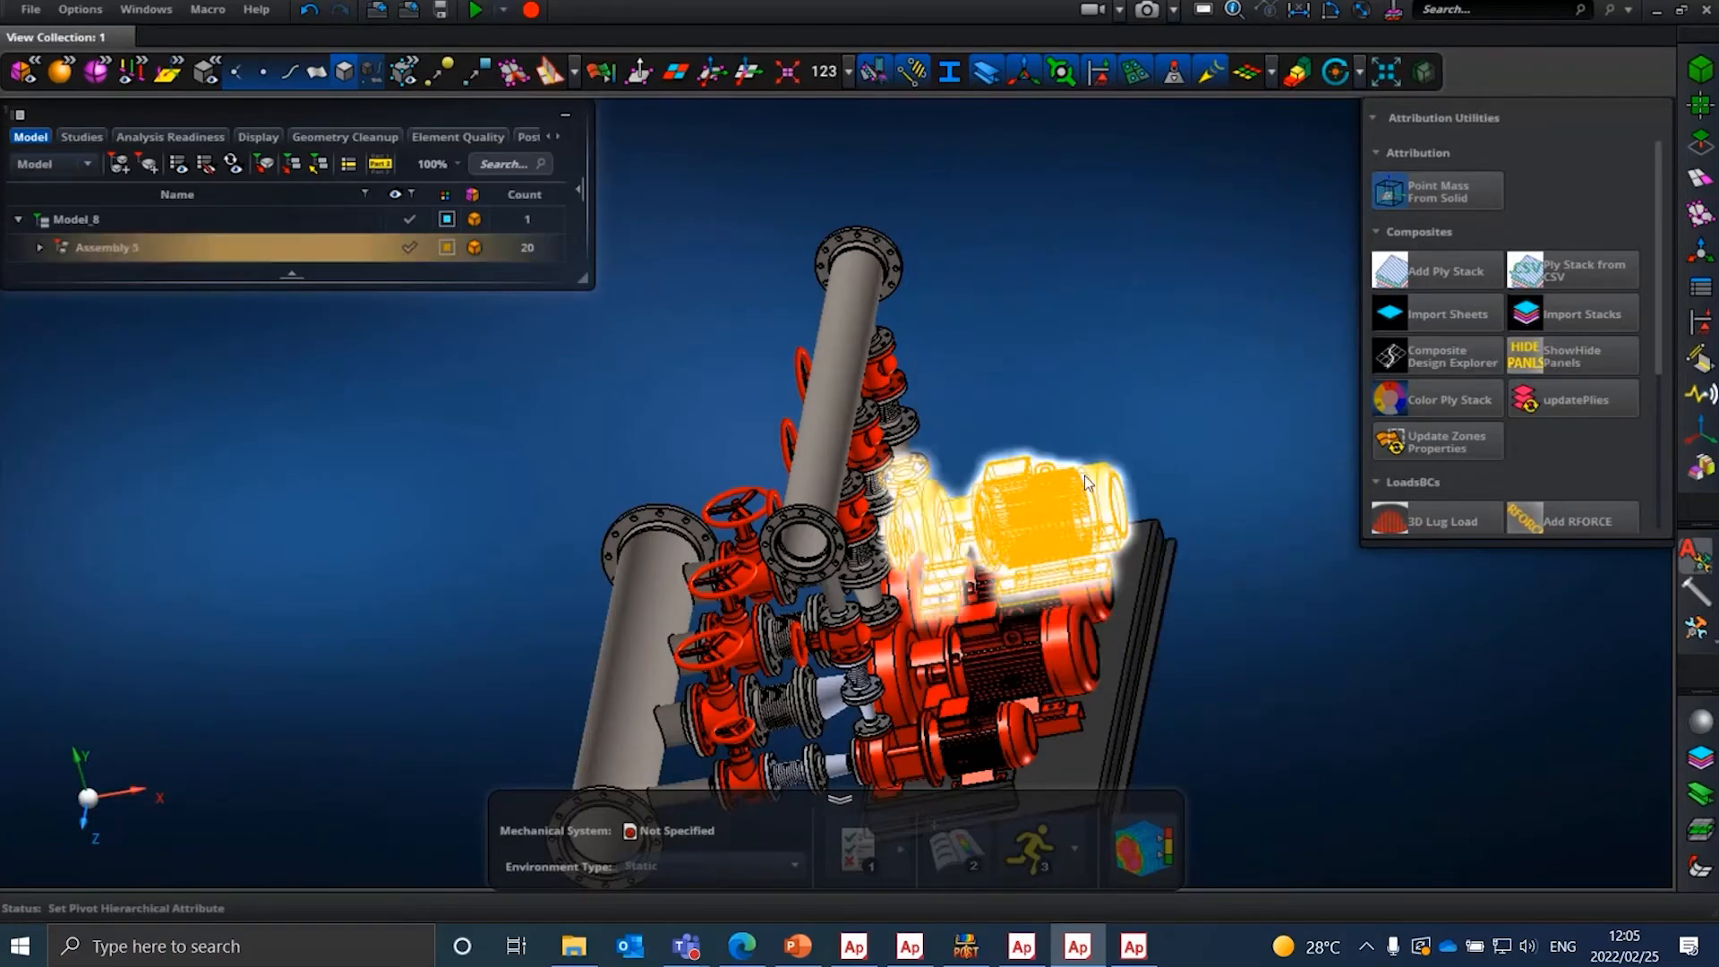
scroll(1086, 483, up, 5)
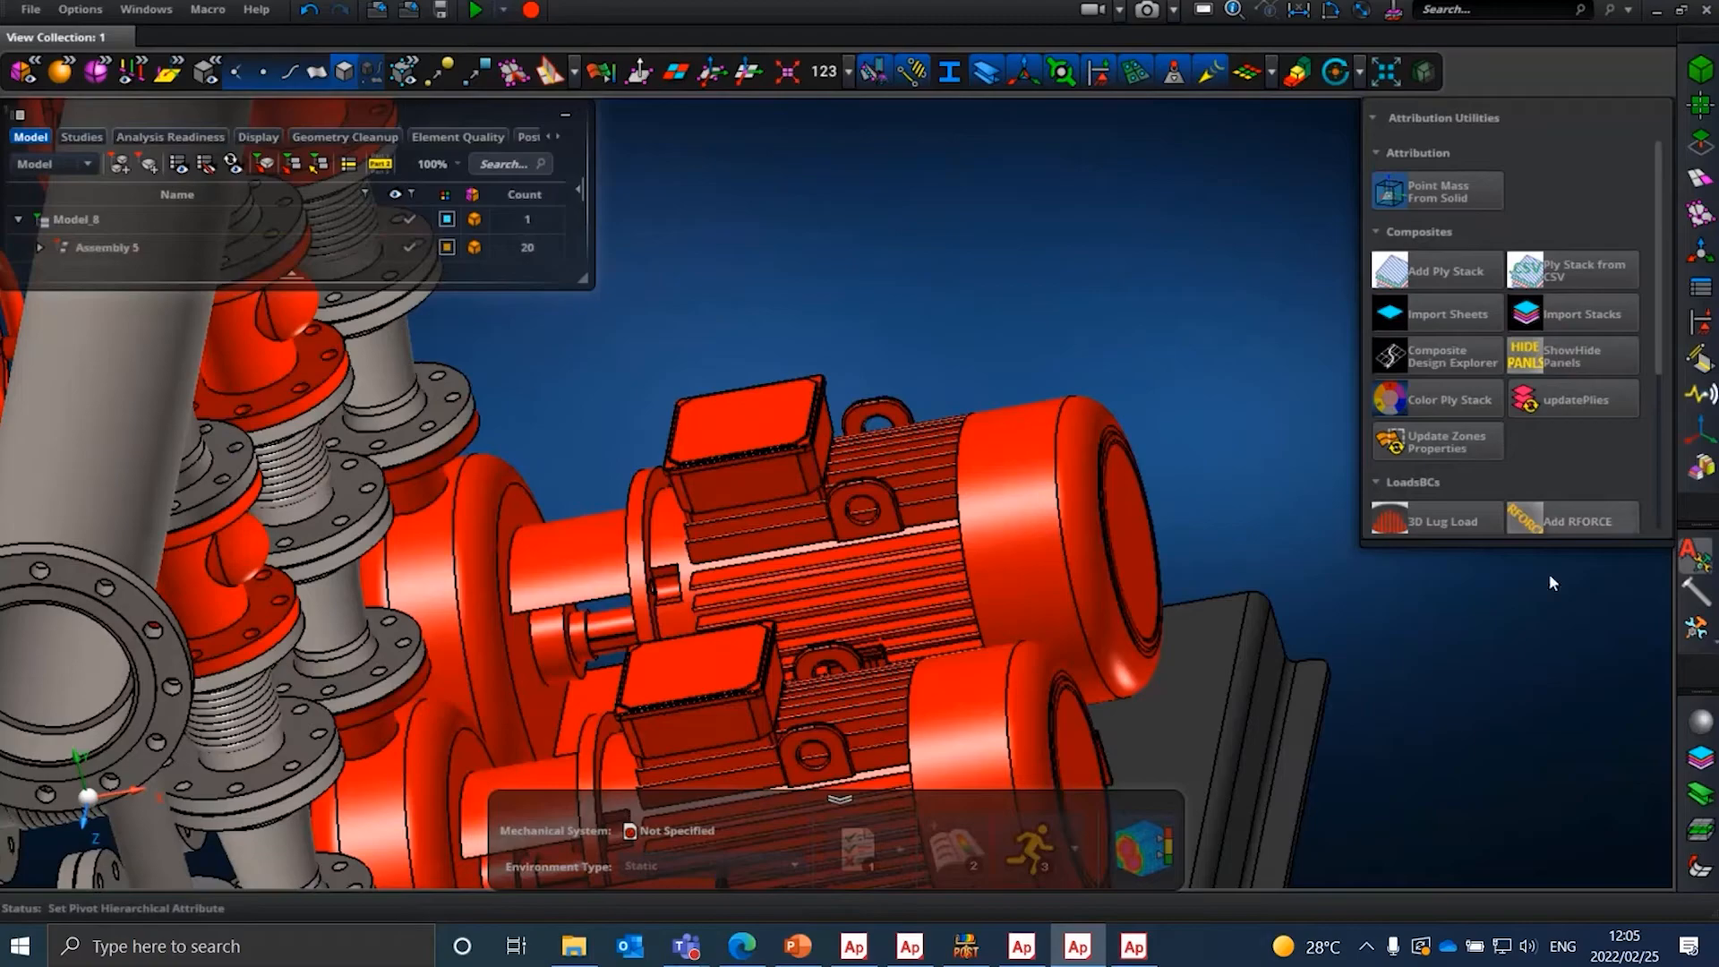
click(1702, 721)
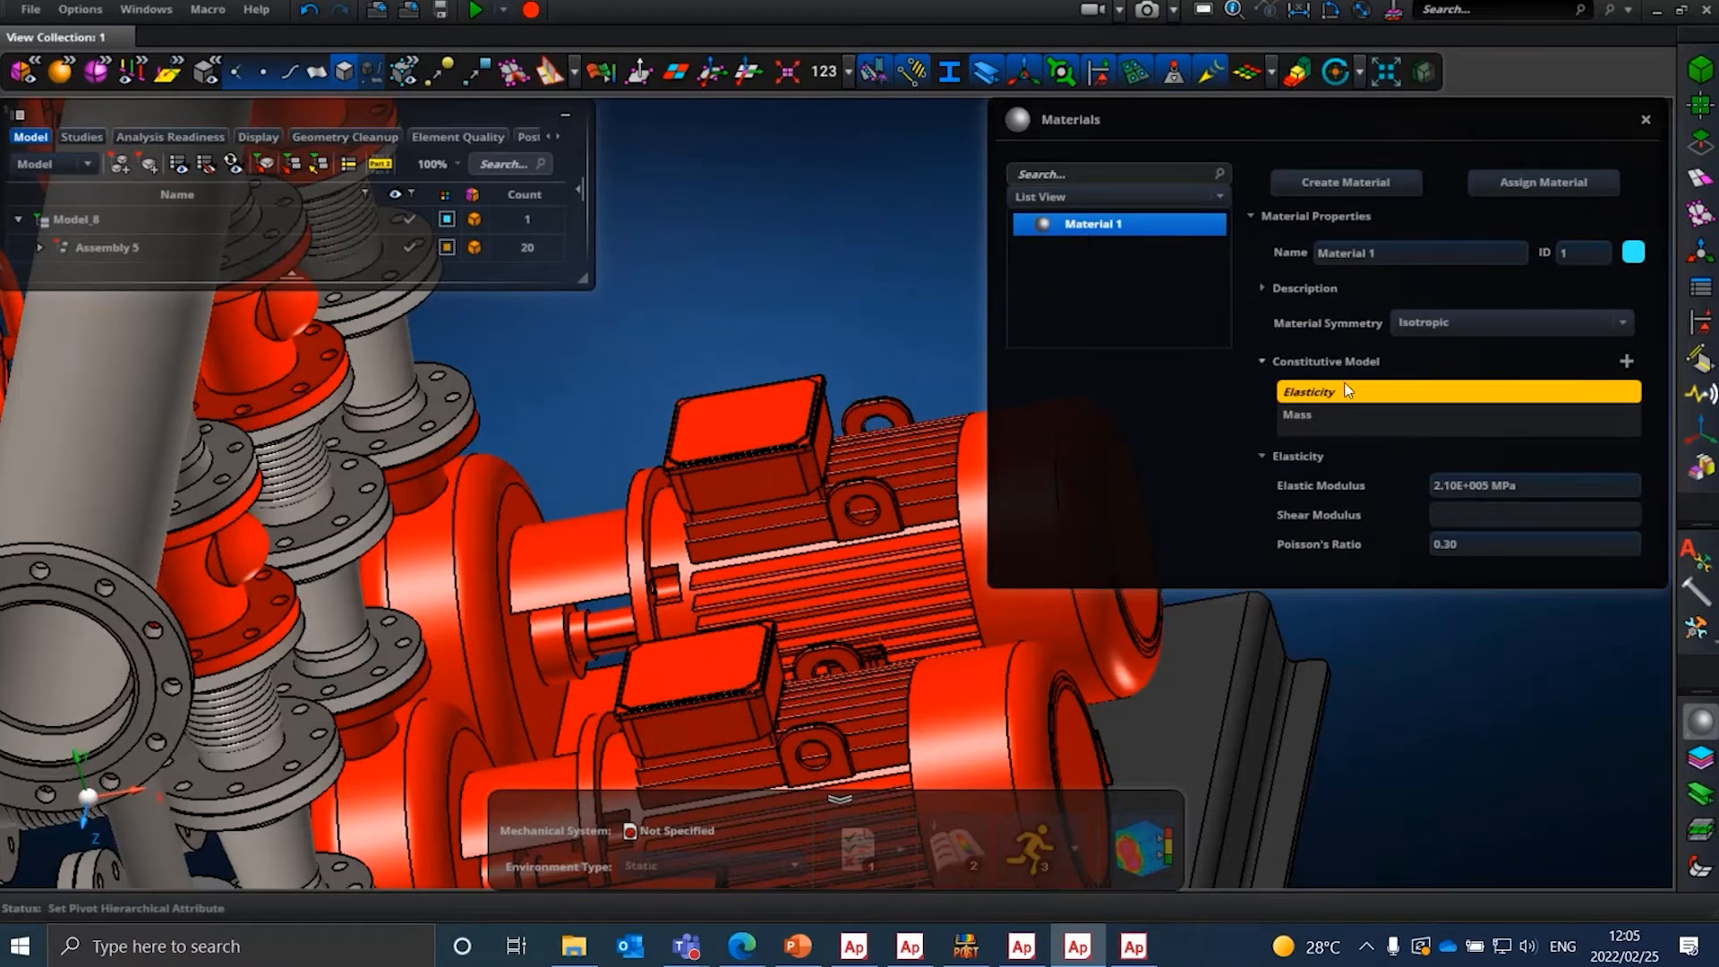
click(1330, 418)
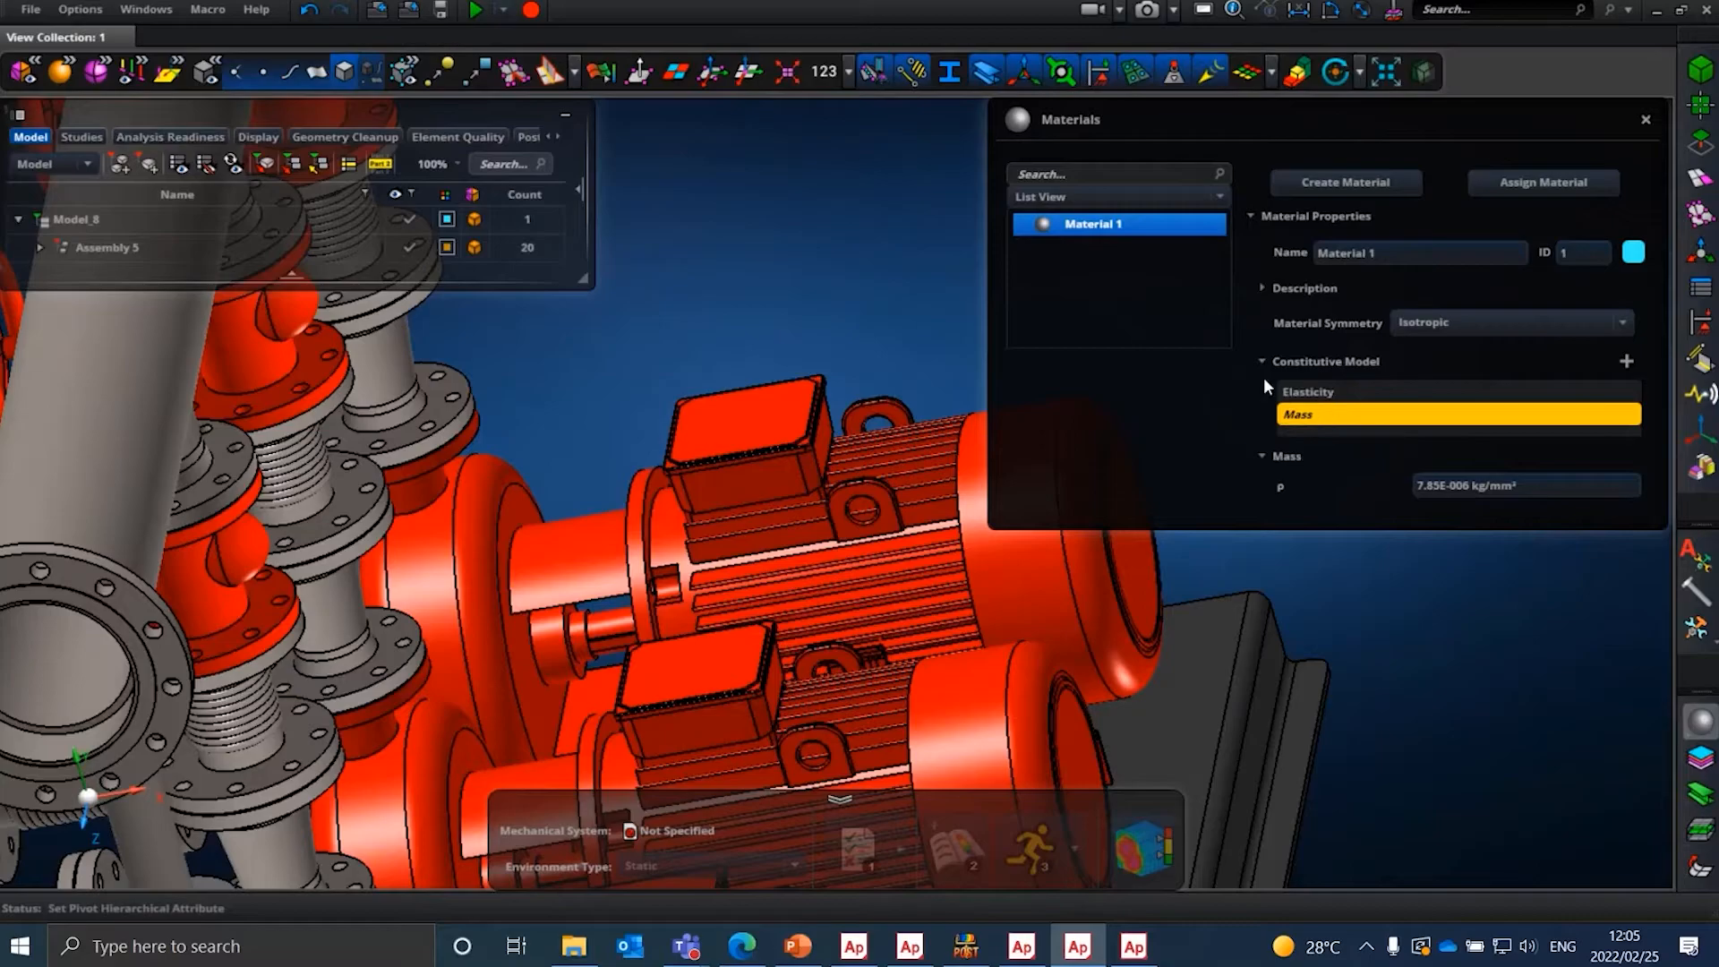
click(1529, 186)
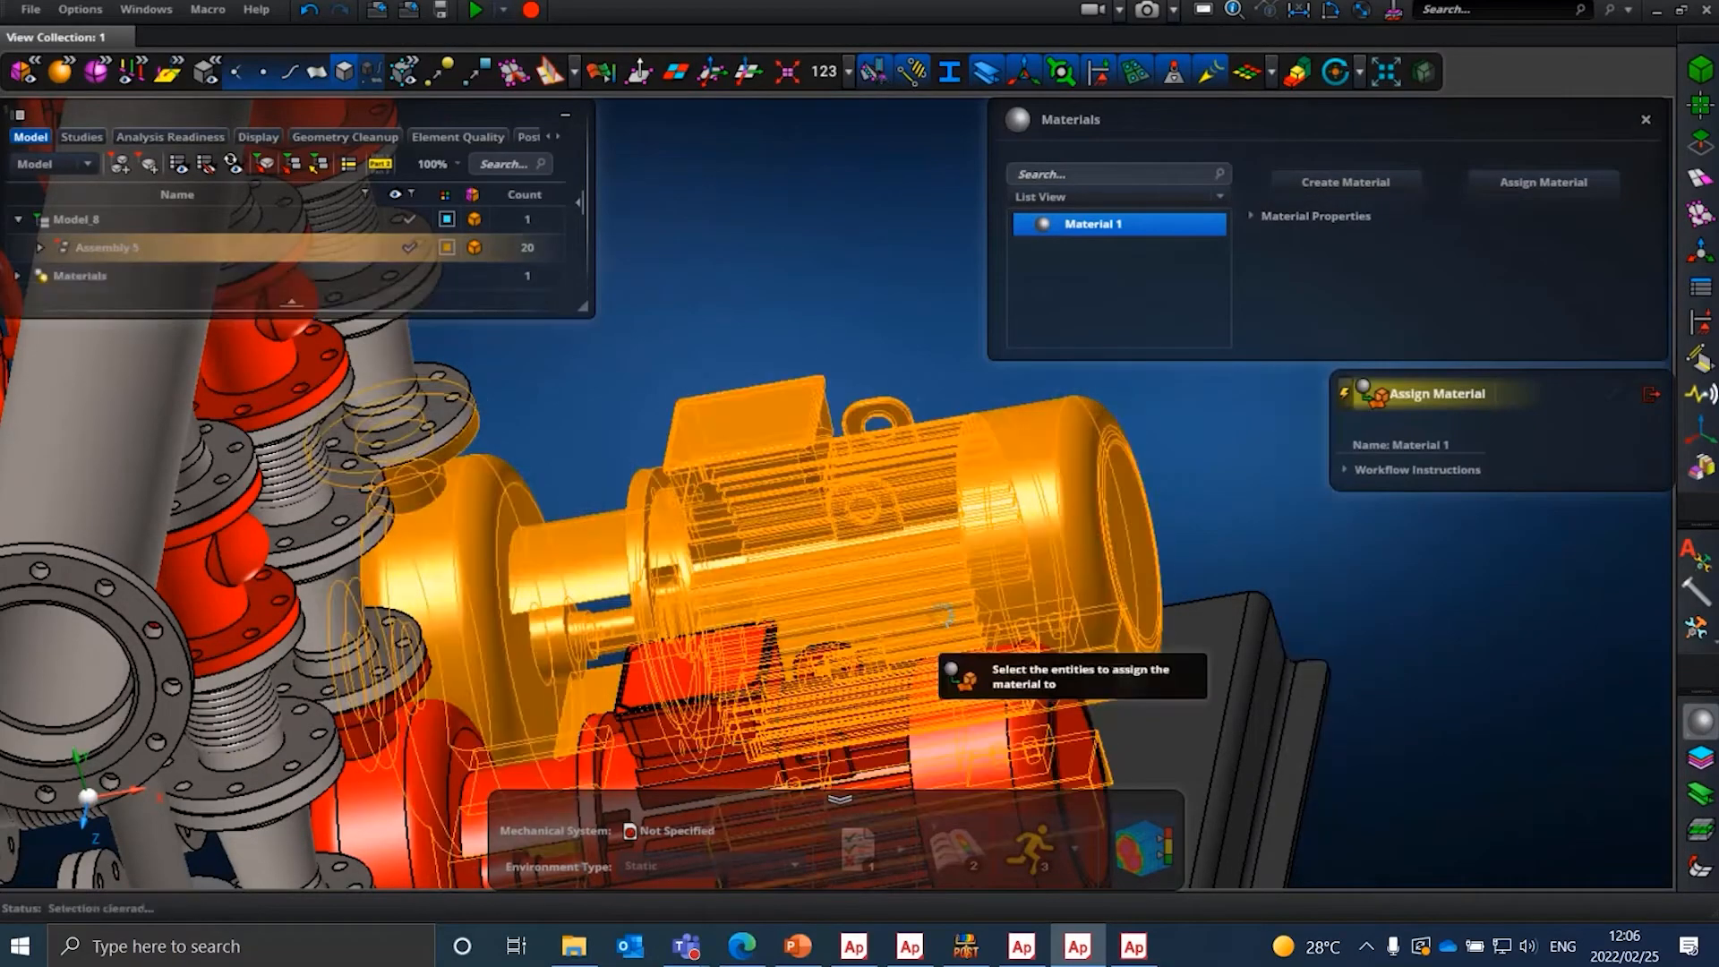
click(954, 616)
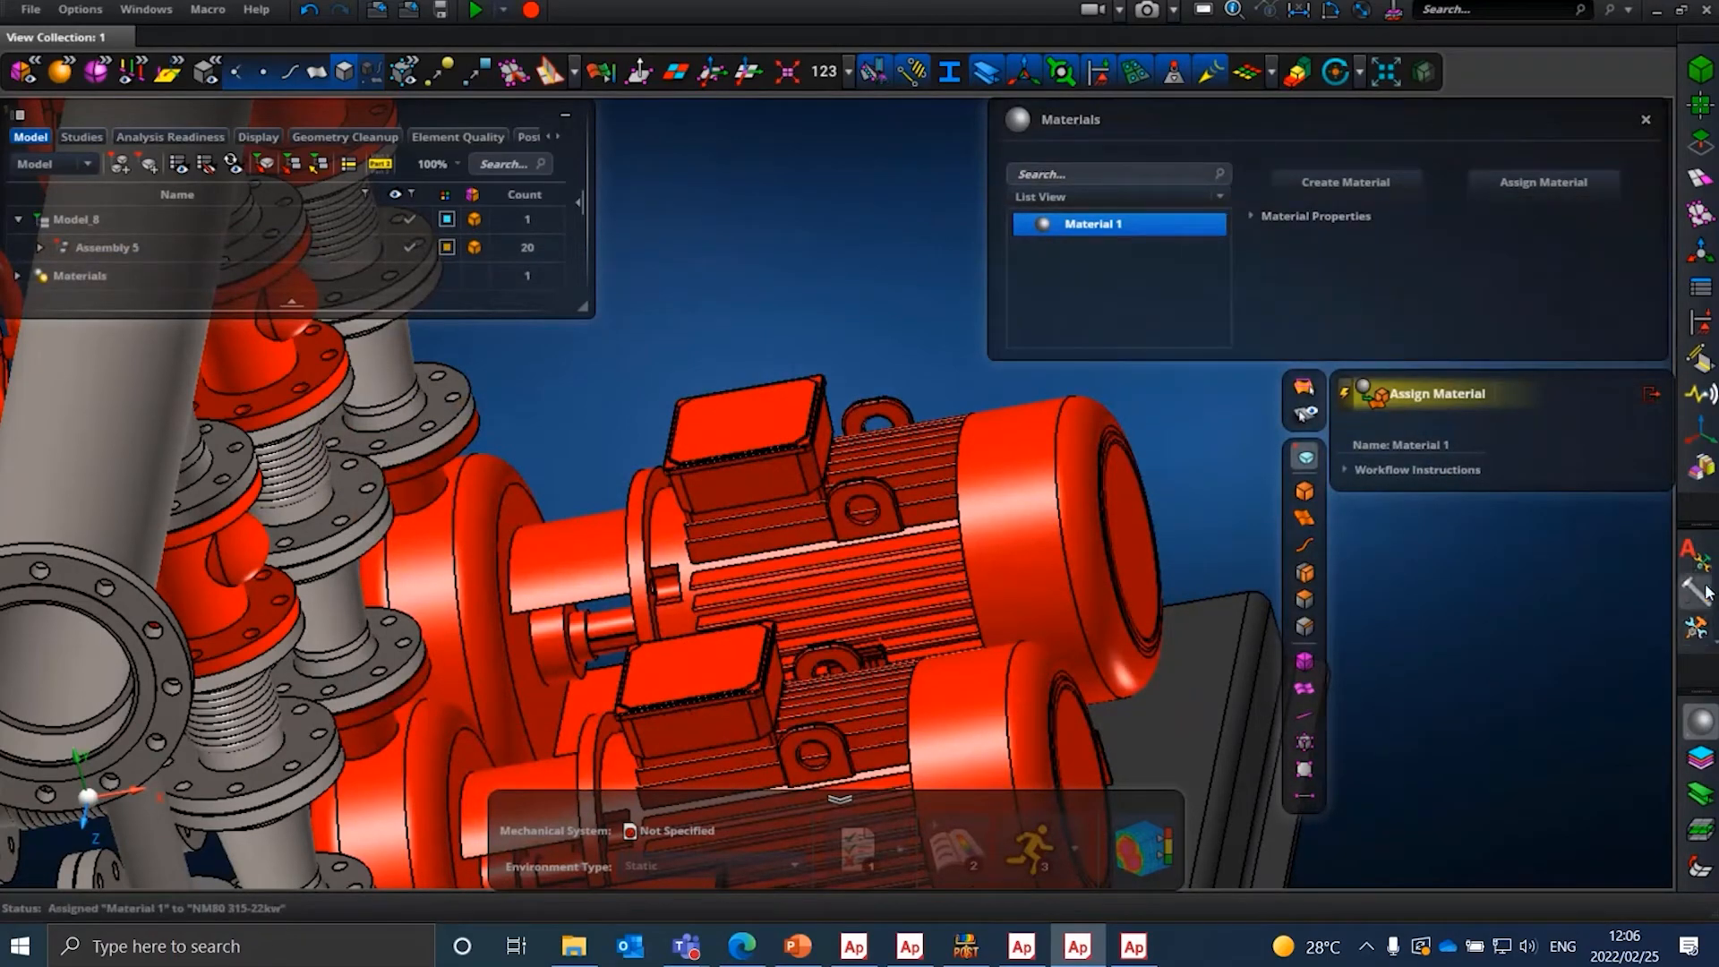
- Create a point mass from the uppermost pump solid with Point Mass From Solid and review the script's log file
click(1697, 557)
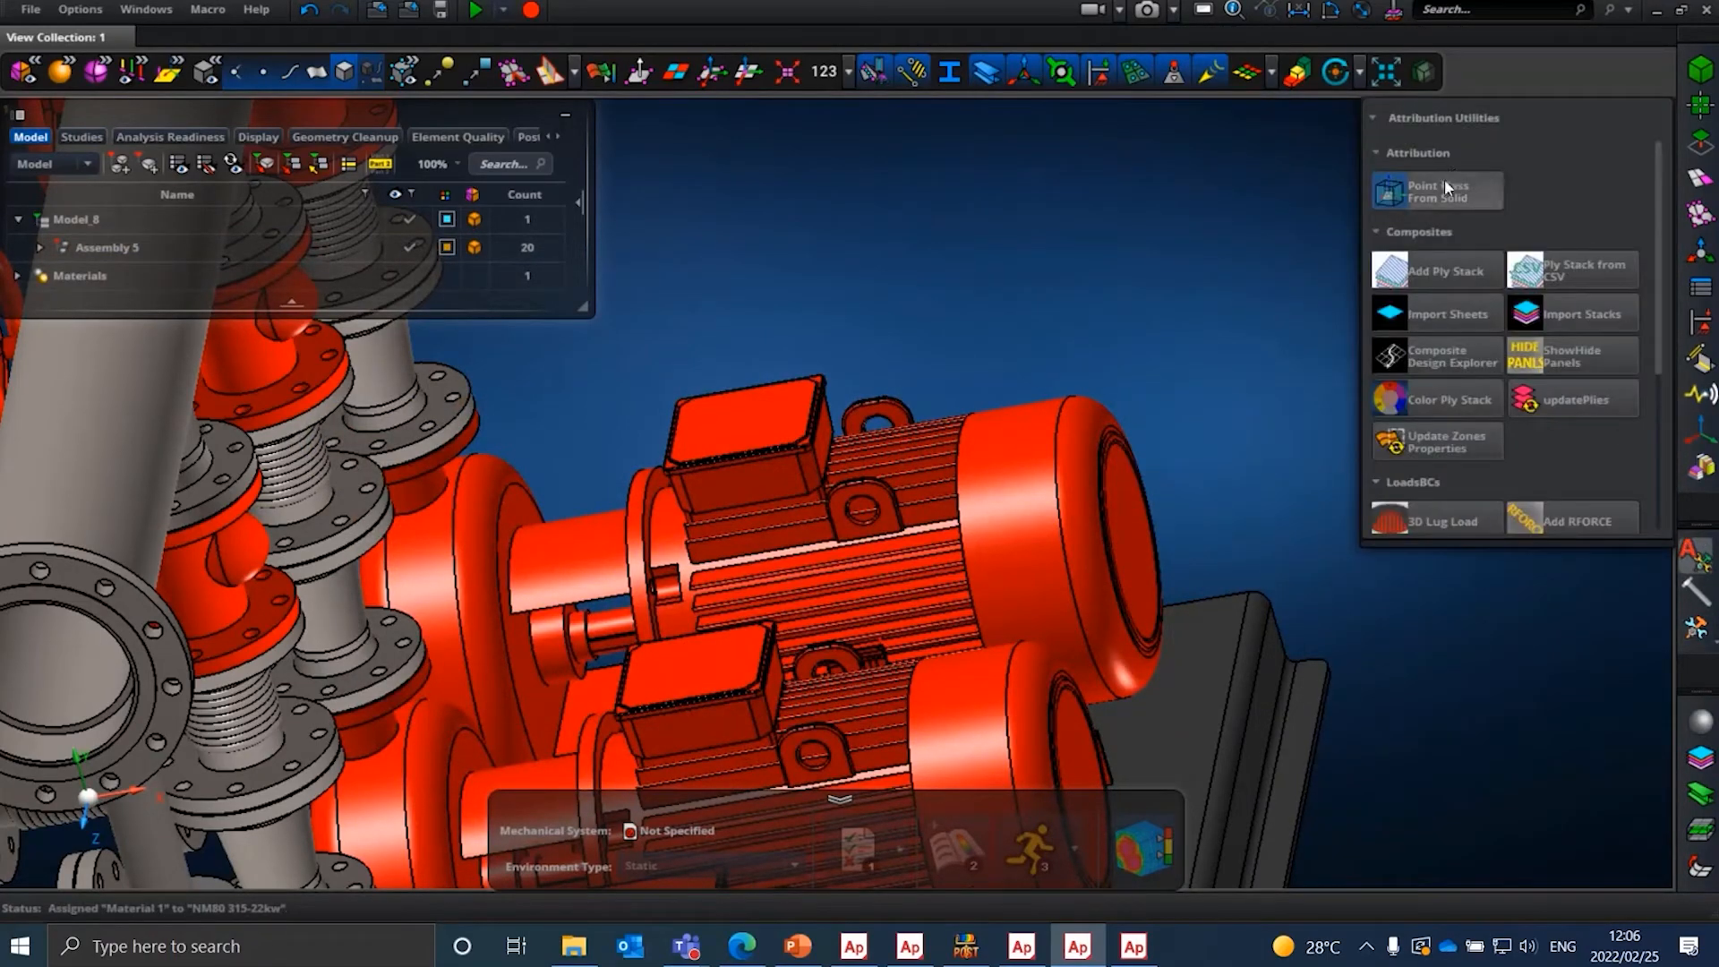
click(1431, 199)
click(1061, 561)
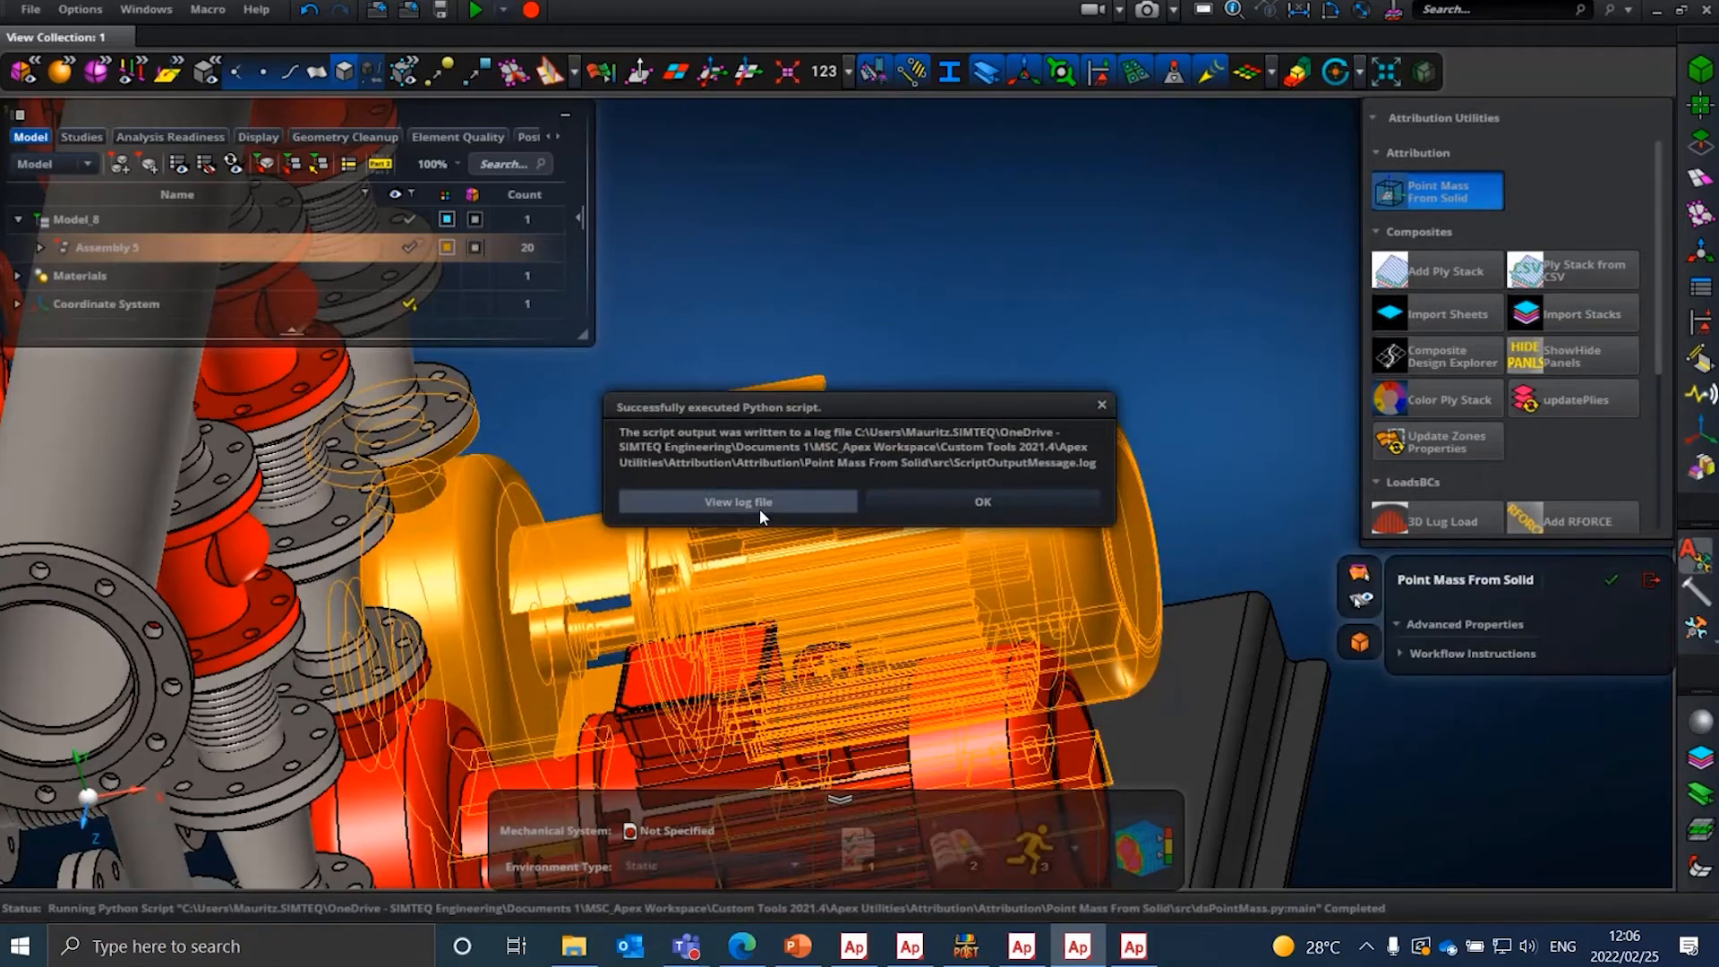
click(738, 502)
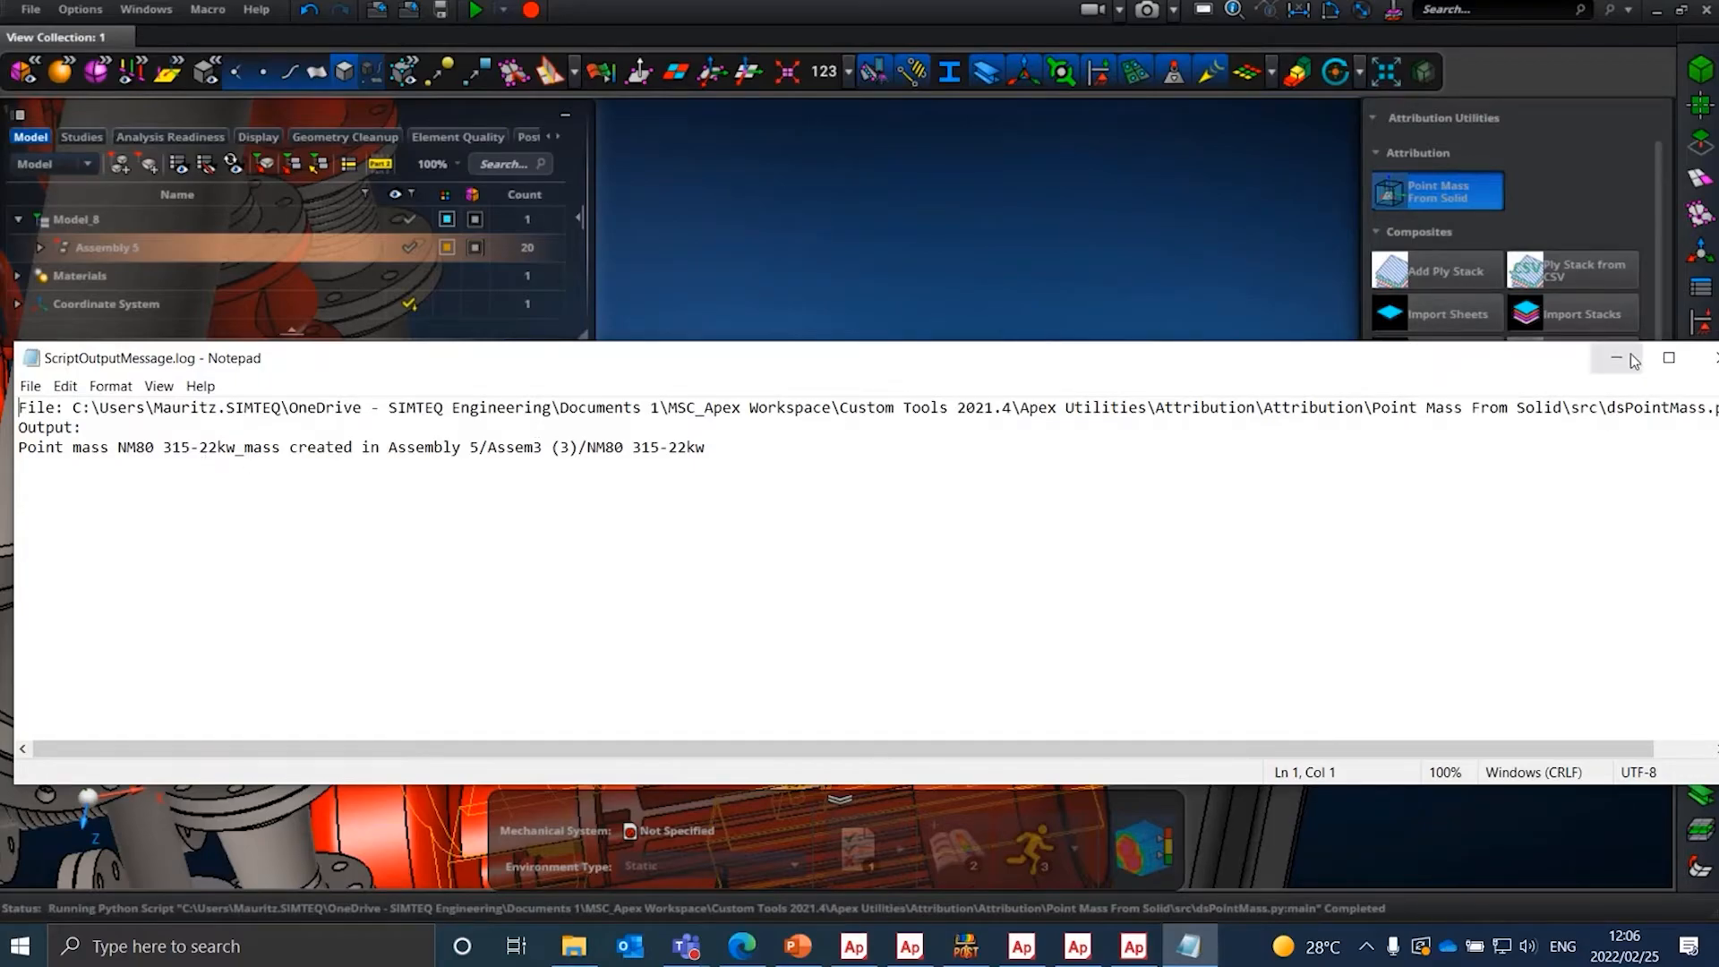
click(1712, 359)
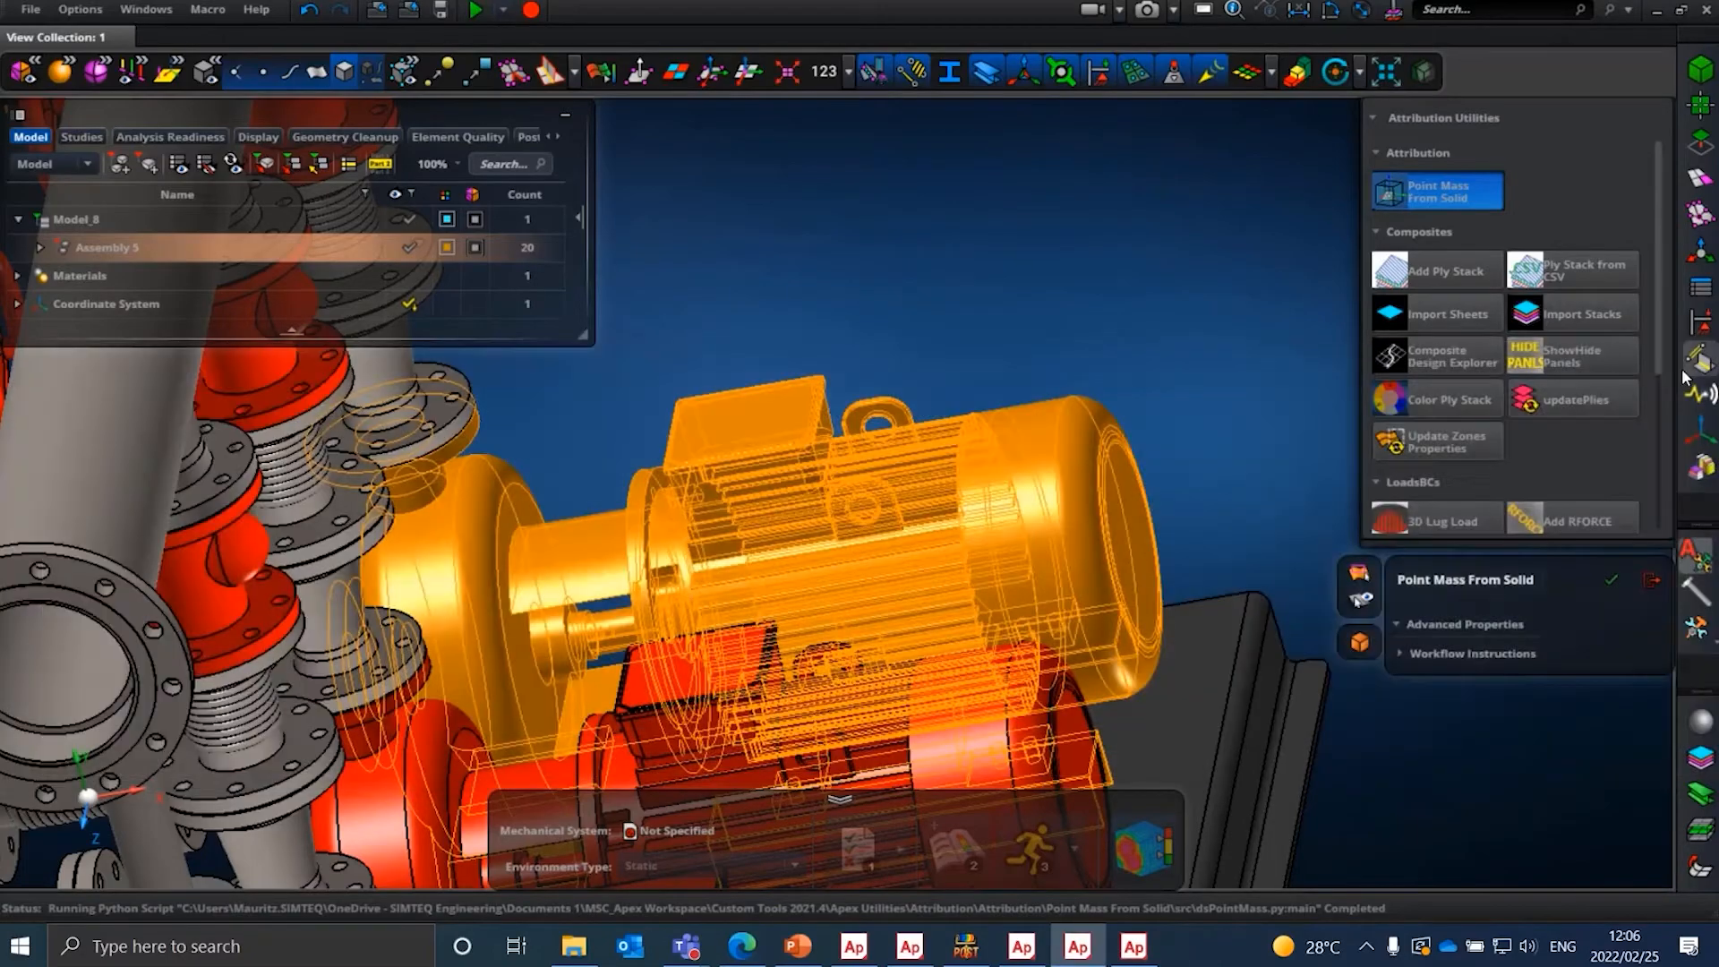
- Hide the pump and motor solid so that only its point mass is displayed above the base plate
click(842, 487)
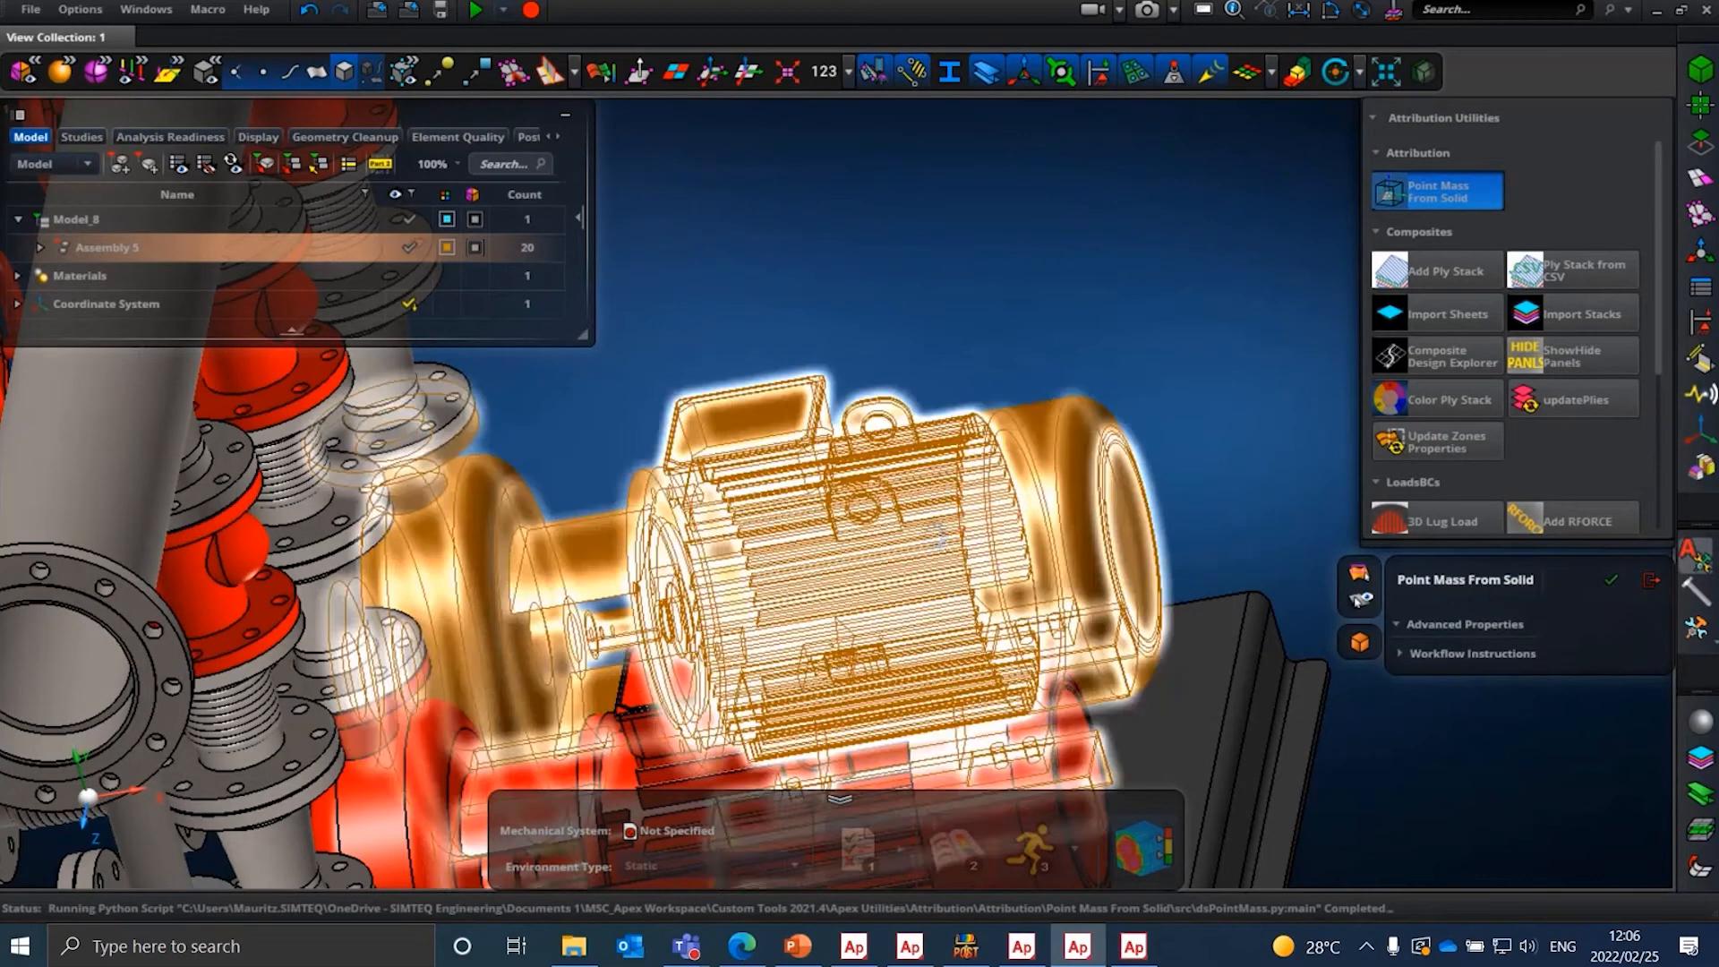
right_click(934, 547)
click(997, 679)
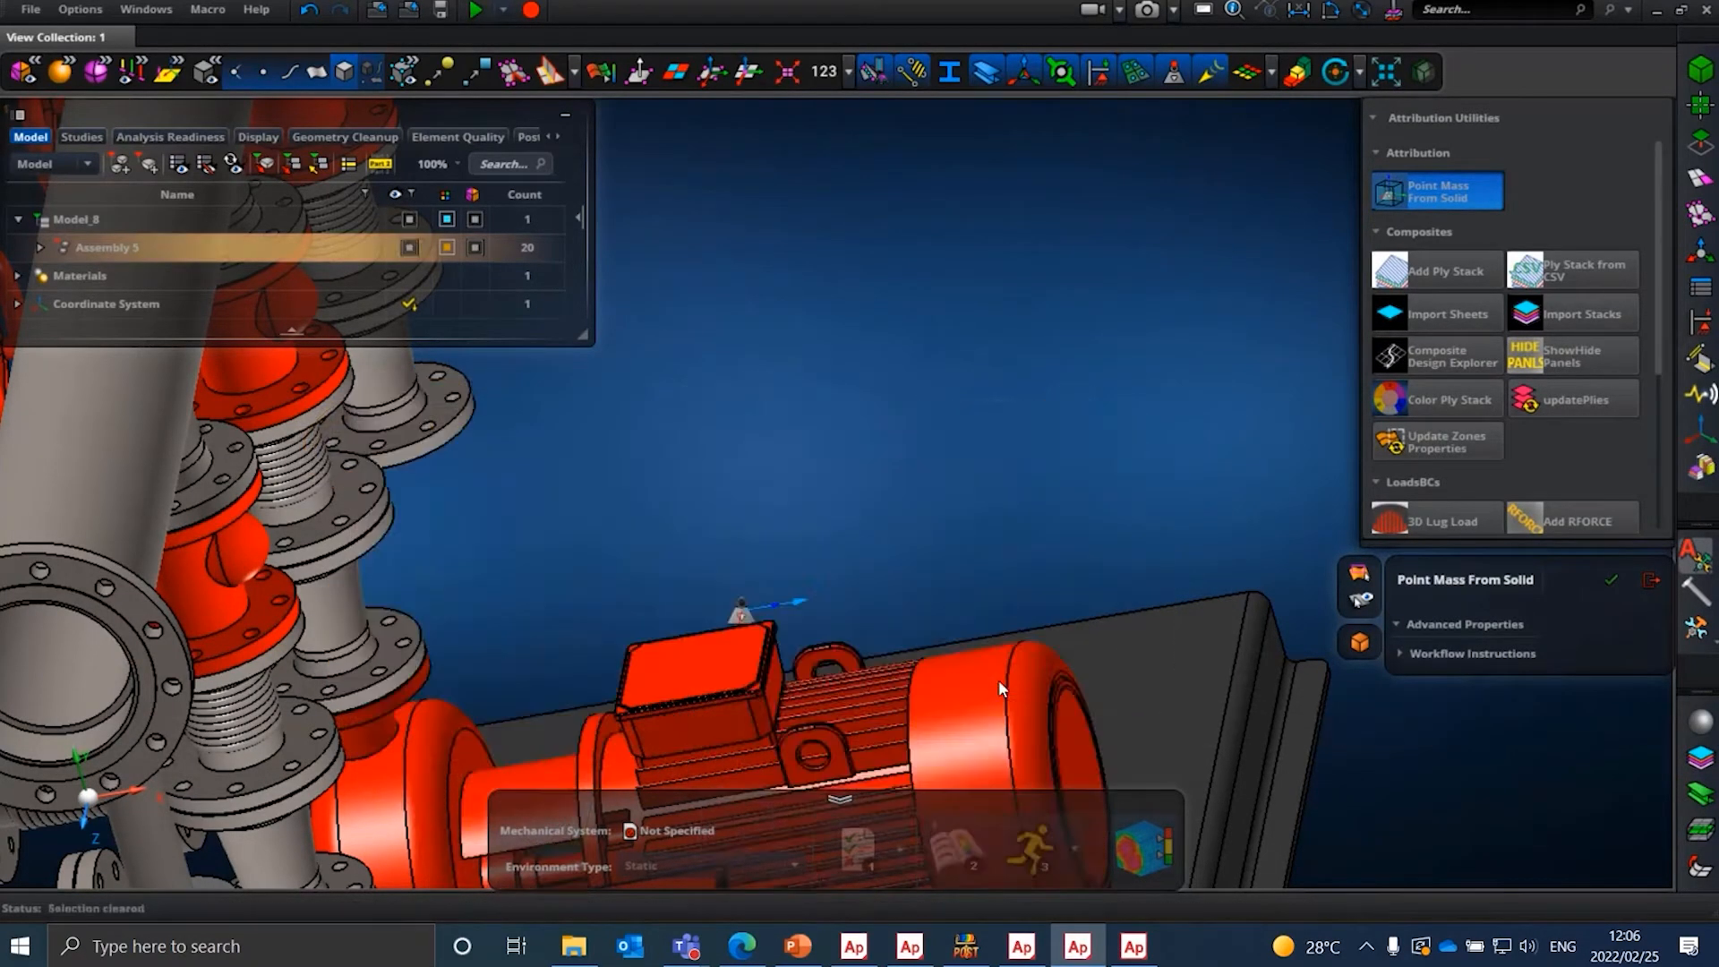
scroll(733, 412, up, 3)
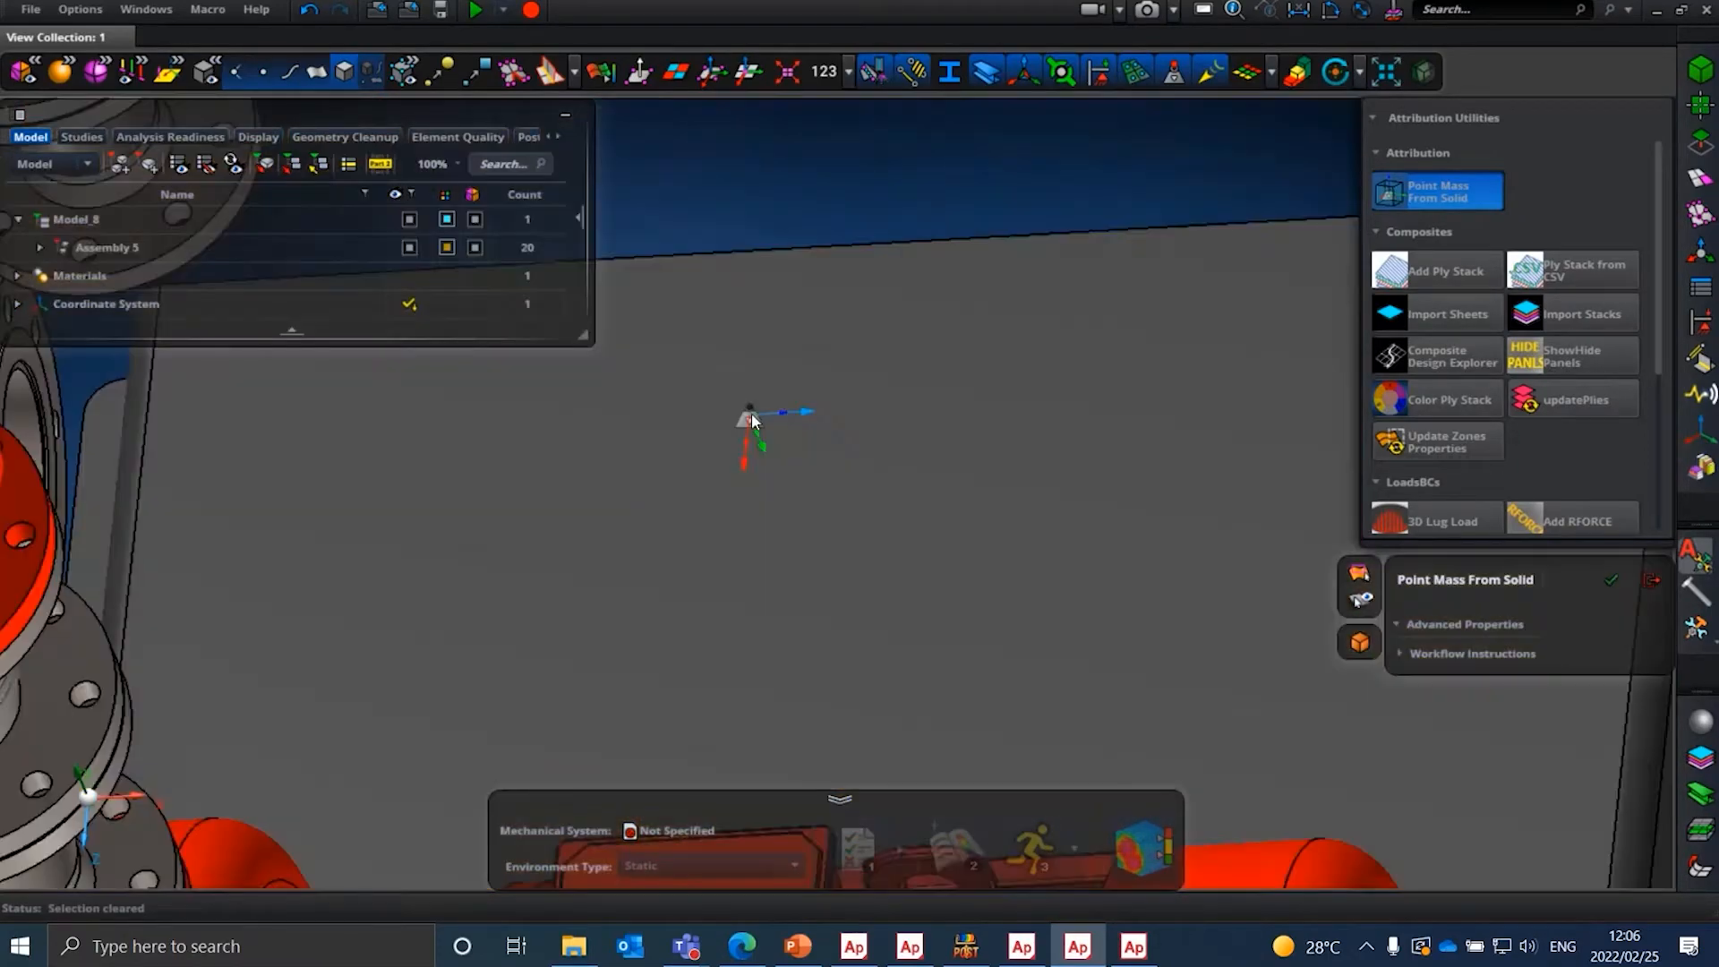
scroll(750, 415, down, 5)
mouse_move(750, 417)
middle_down()
mouse_move(768, 521)
mouse_move(747, 414)
middle_up()
scroll(767, 521, up, 3)
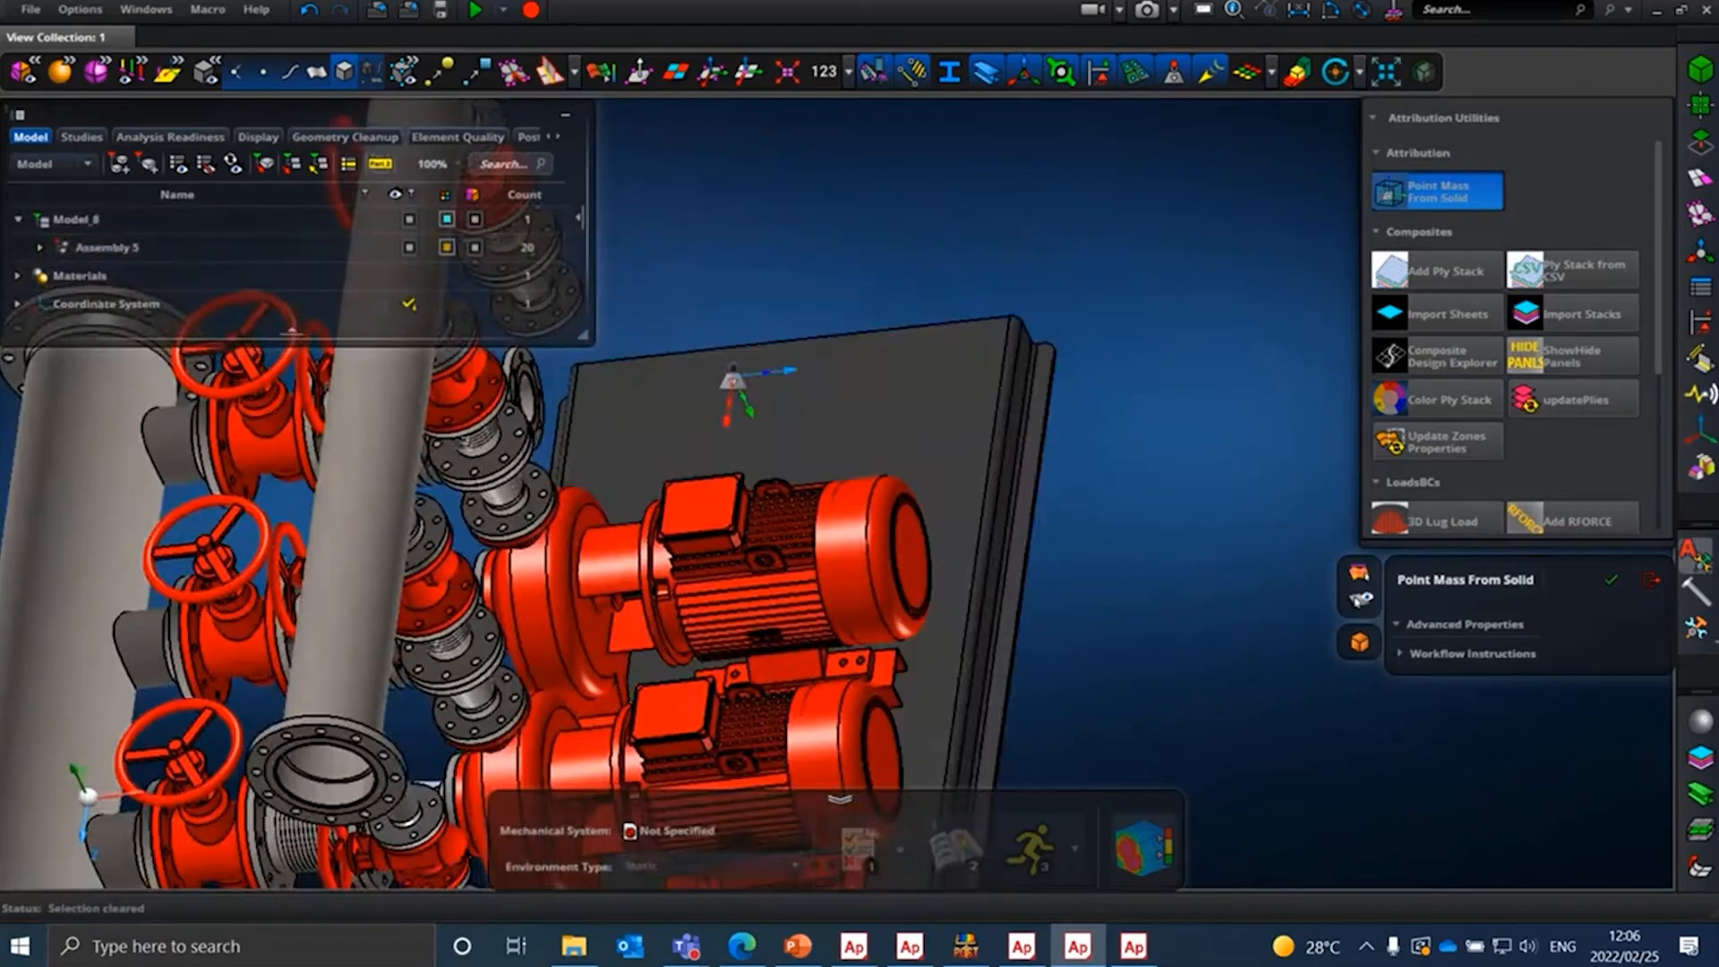
click(1712, 334)
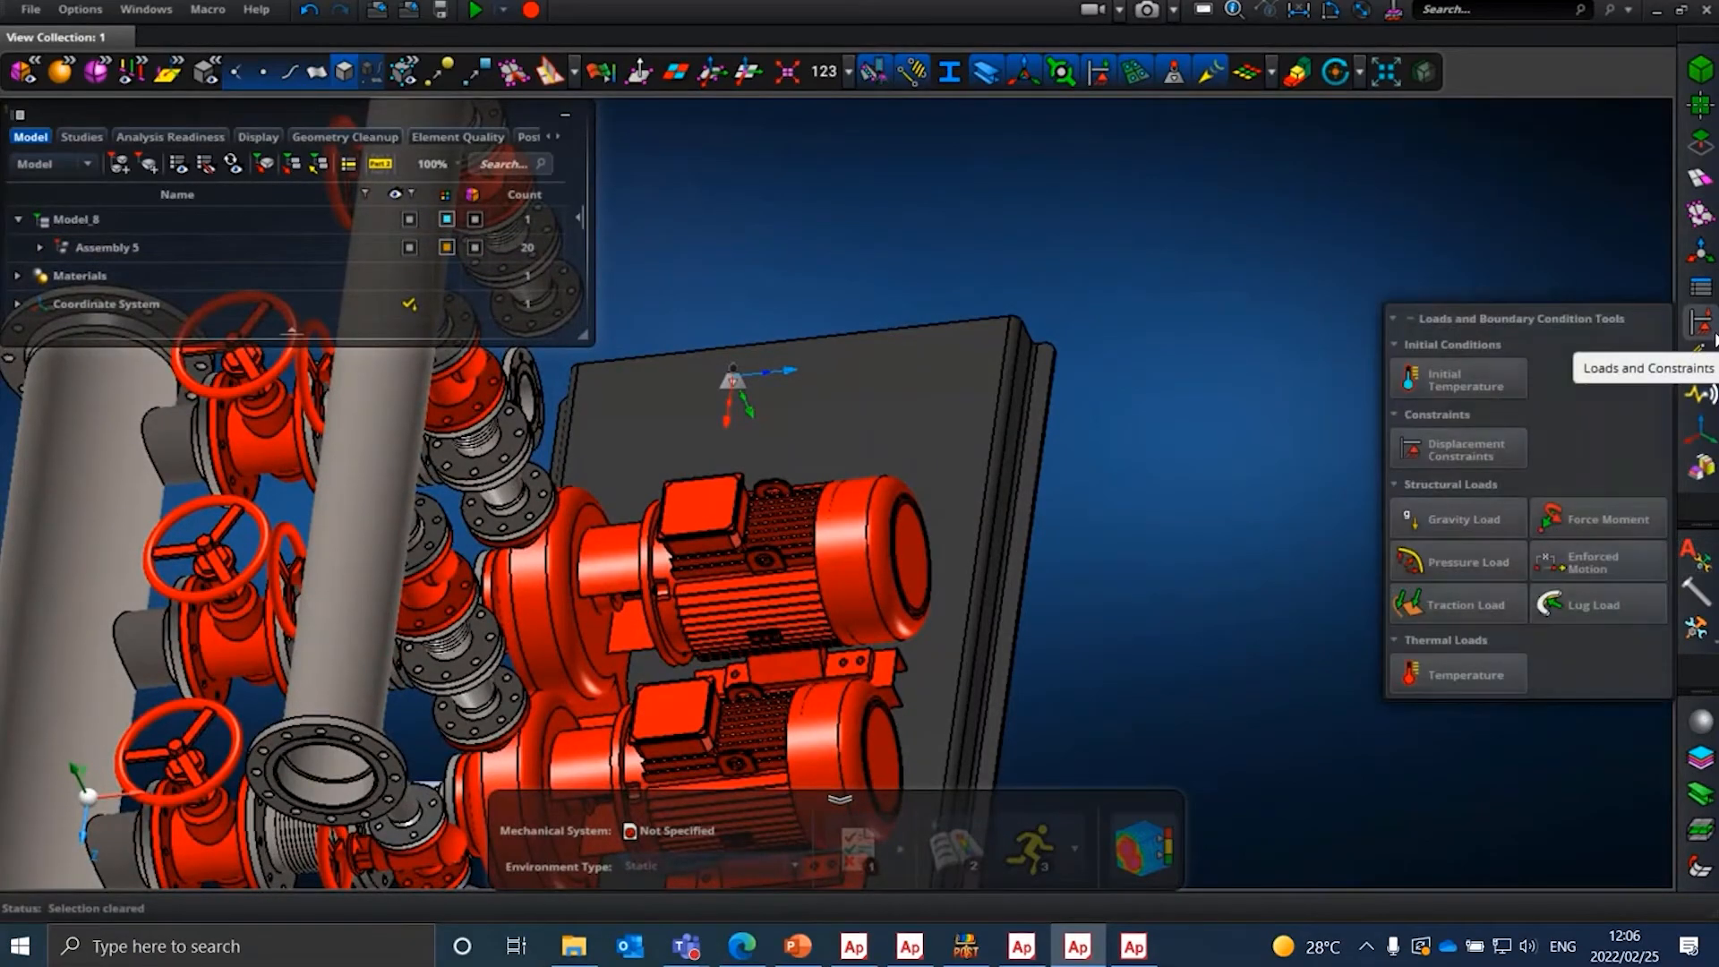
click(1706, 366)
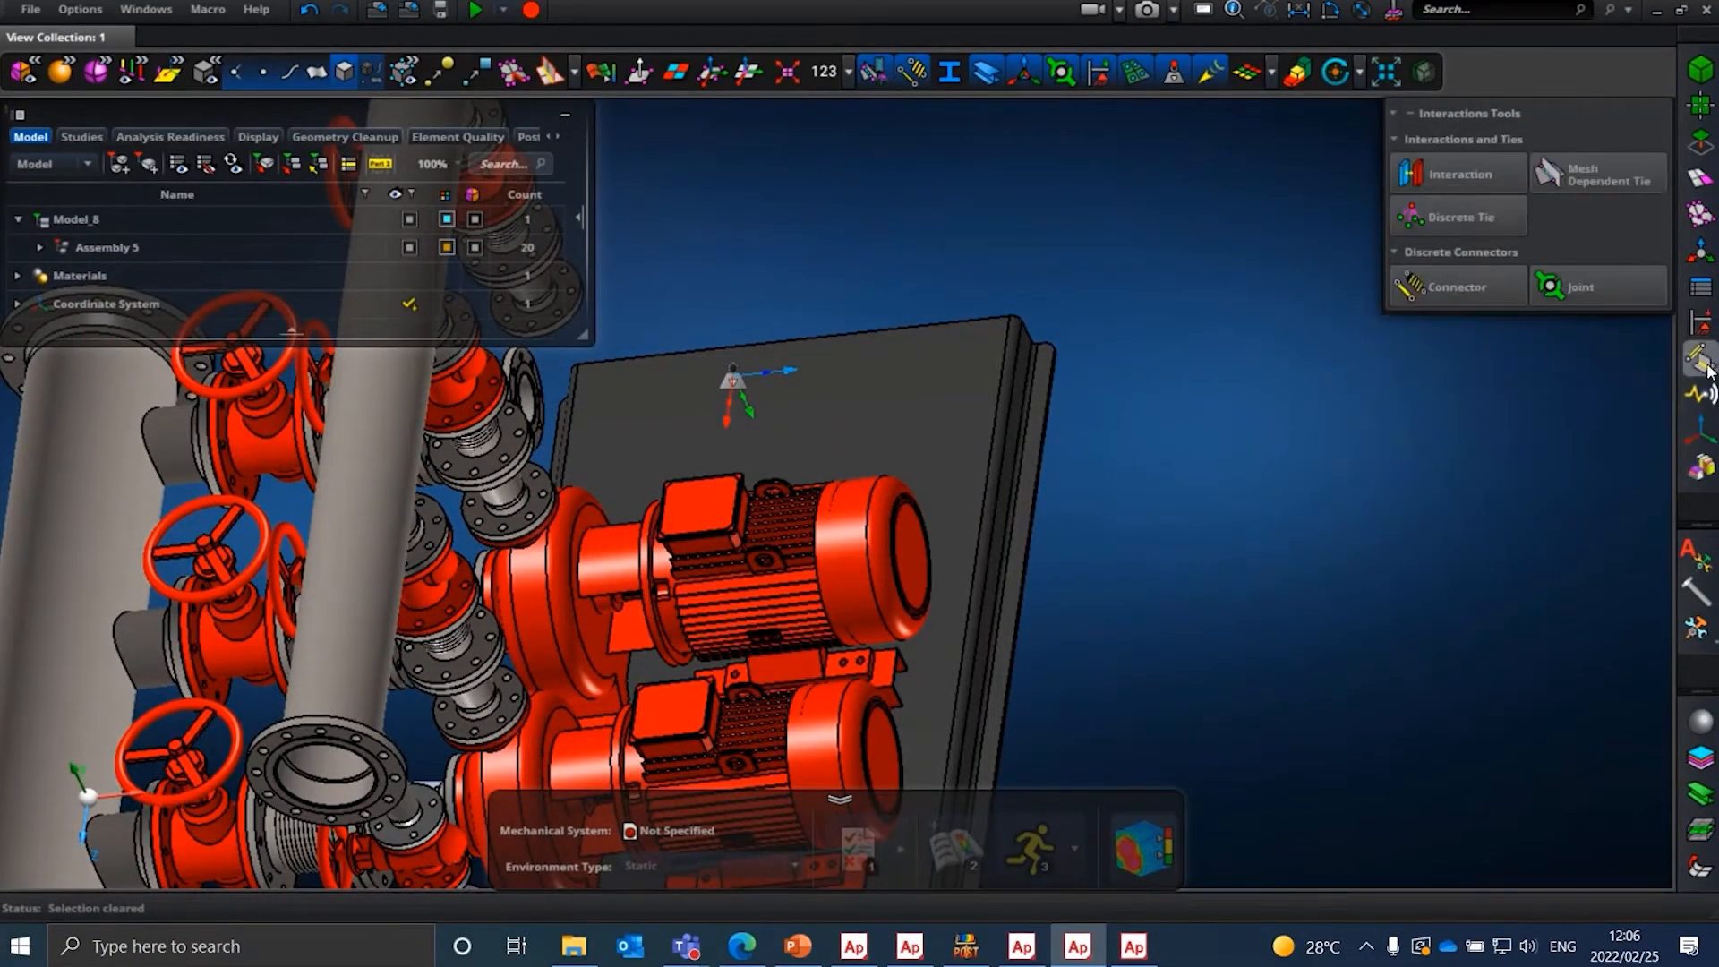
click(1476, 228)
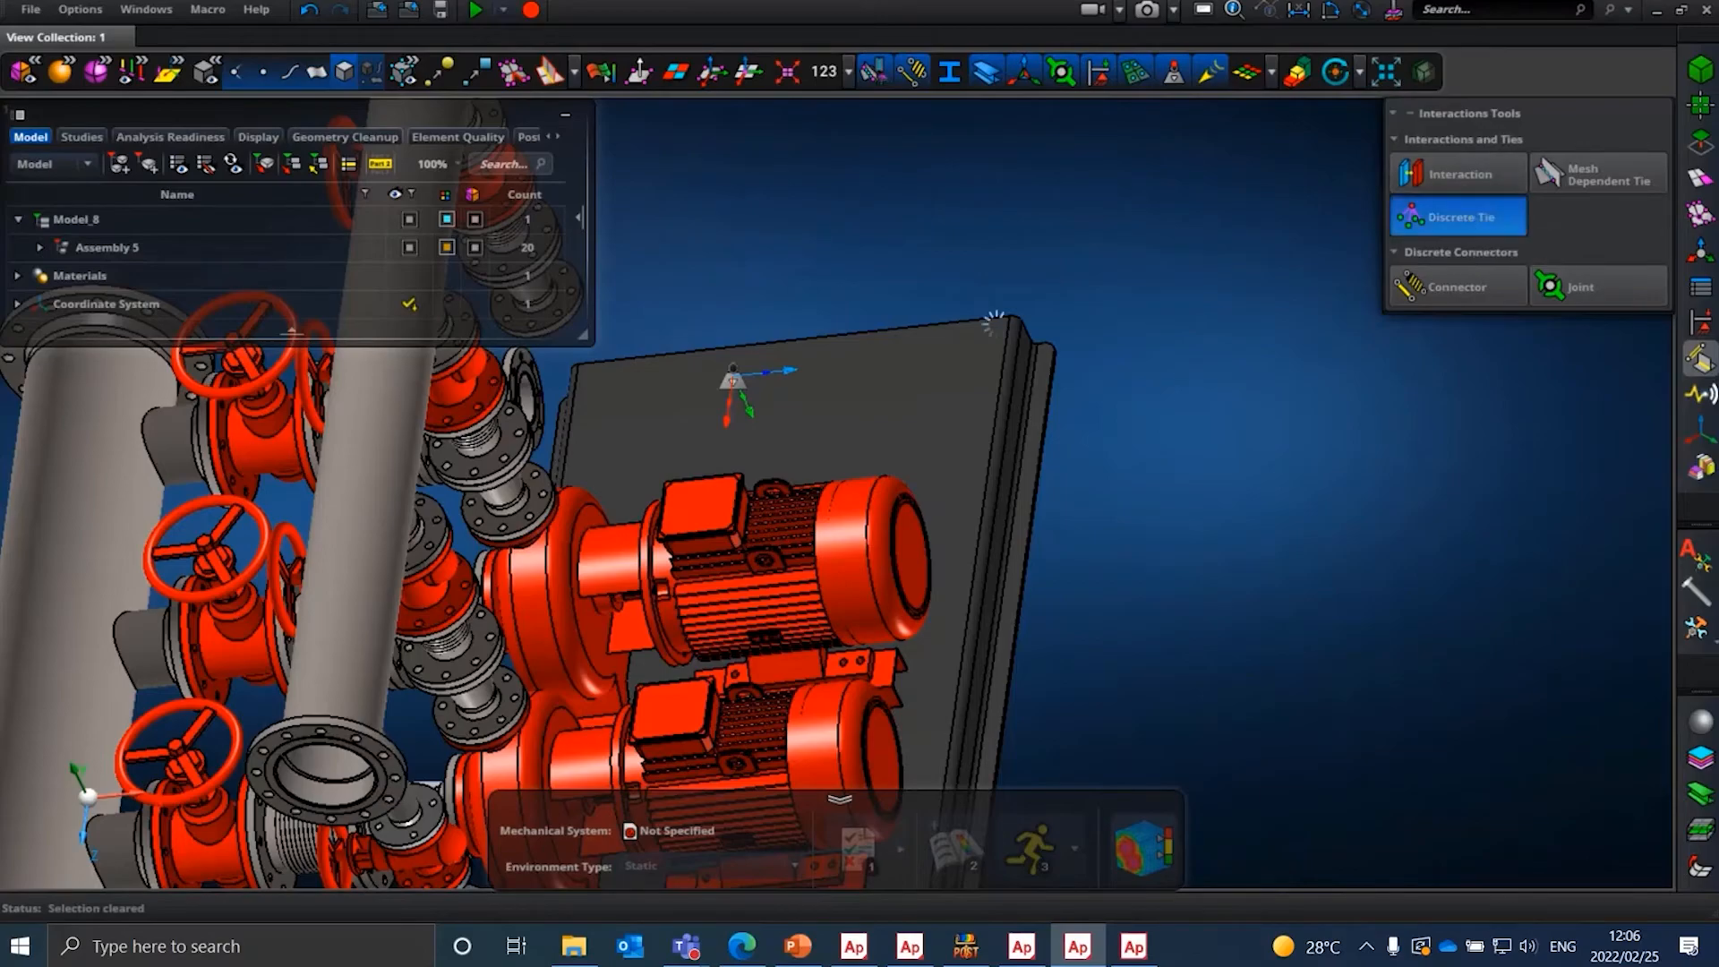
middle_drag(643, 460, 778, 178)
scroll(788, 188, up, 5)
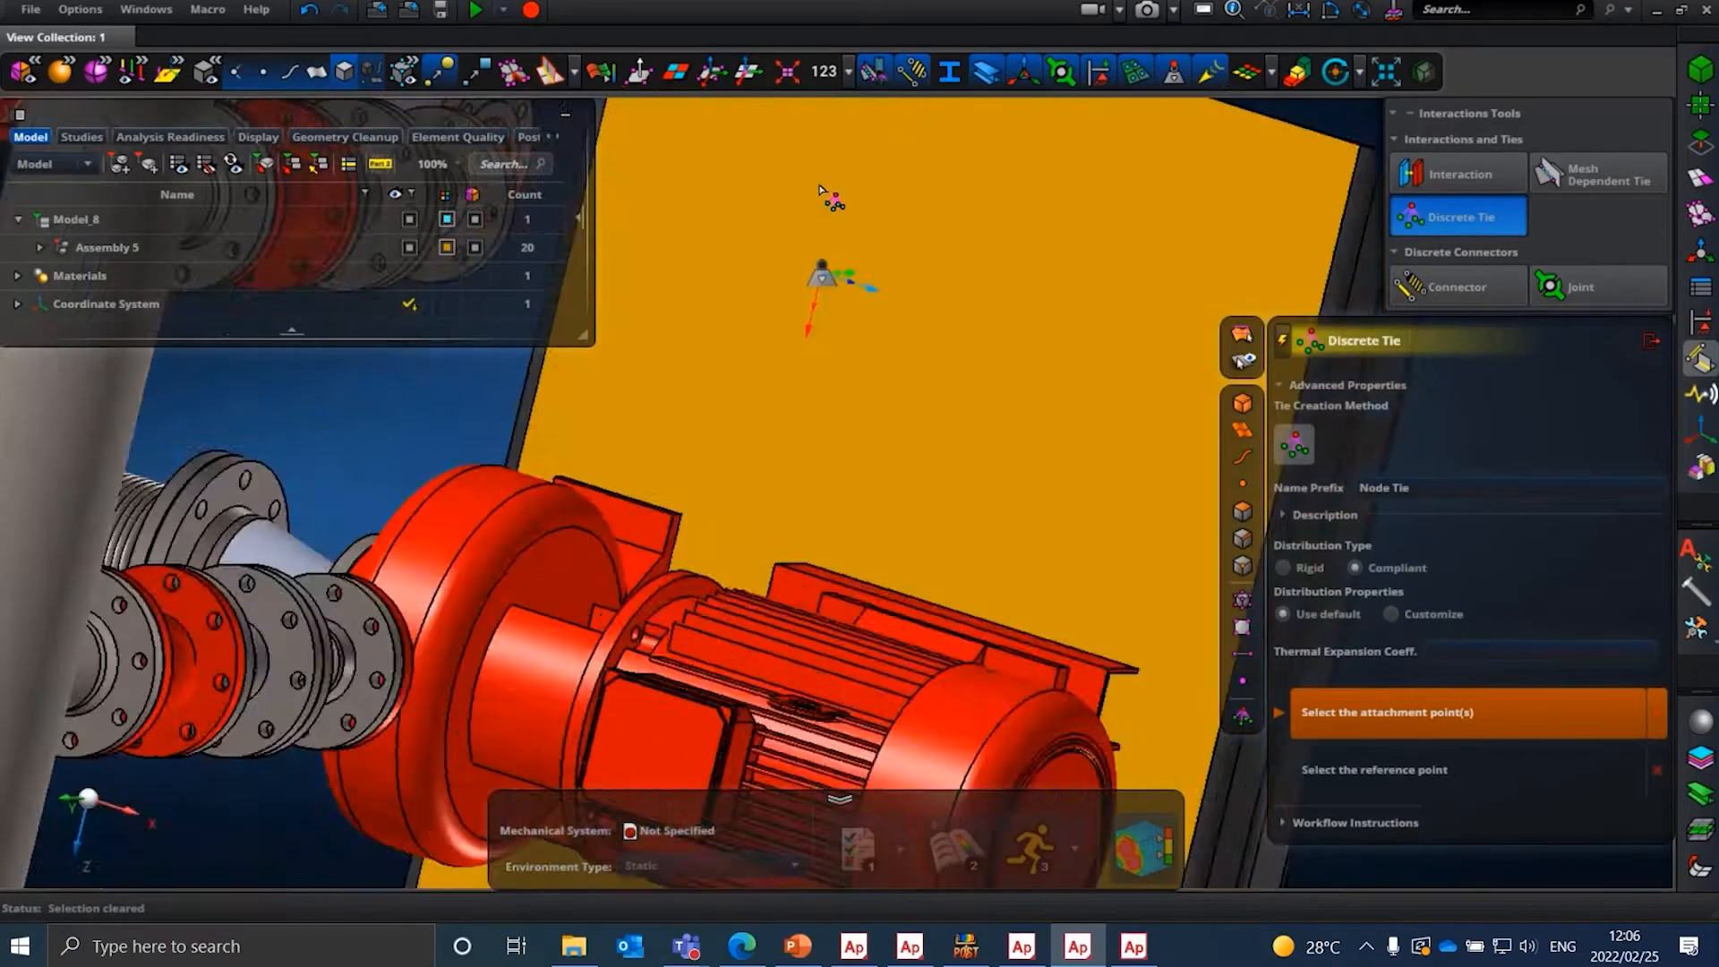
scroll(824, 358, down, 5)
middle_drag(824, 358, 724, 466)
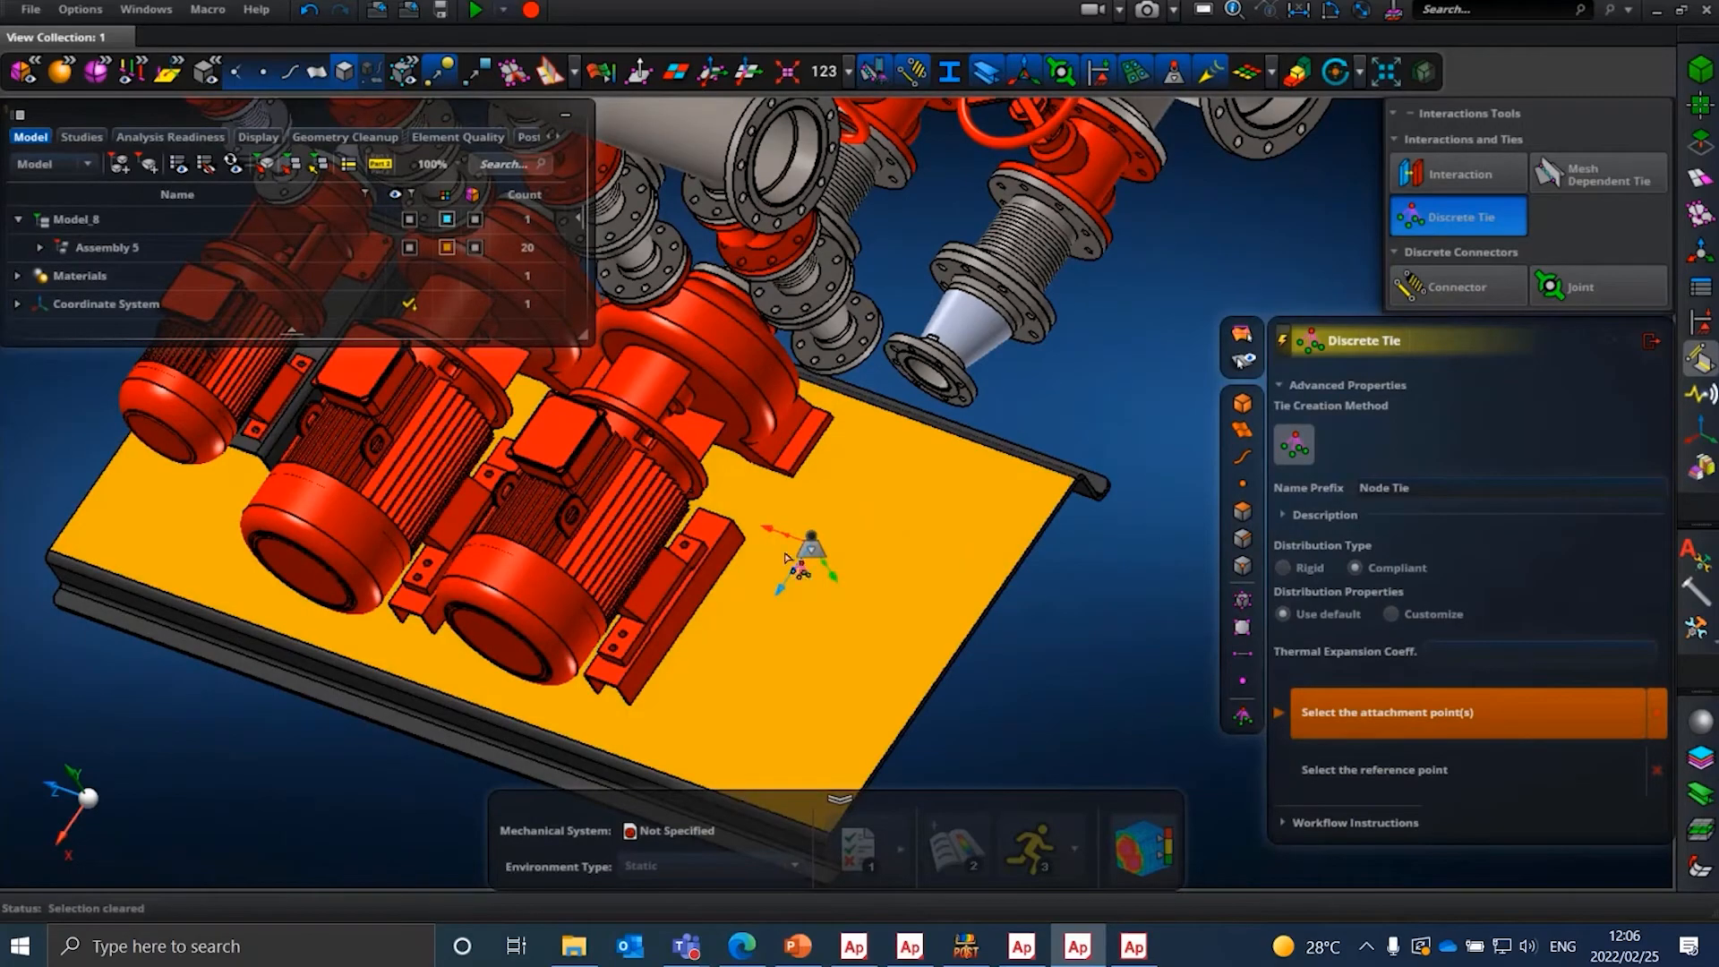
middle_drag(938, 470, 926, 423)
mouse_move(782, 464)
middle_down()
mouse_move(691, 483)
mouse_move(781, 482)
middle_up()
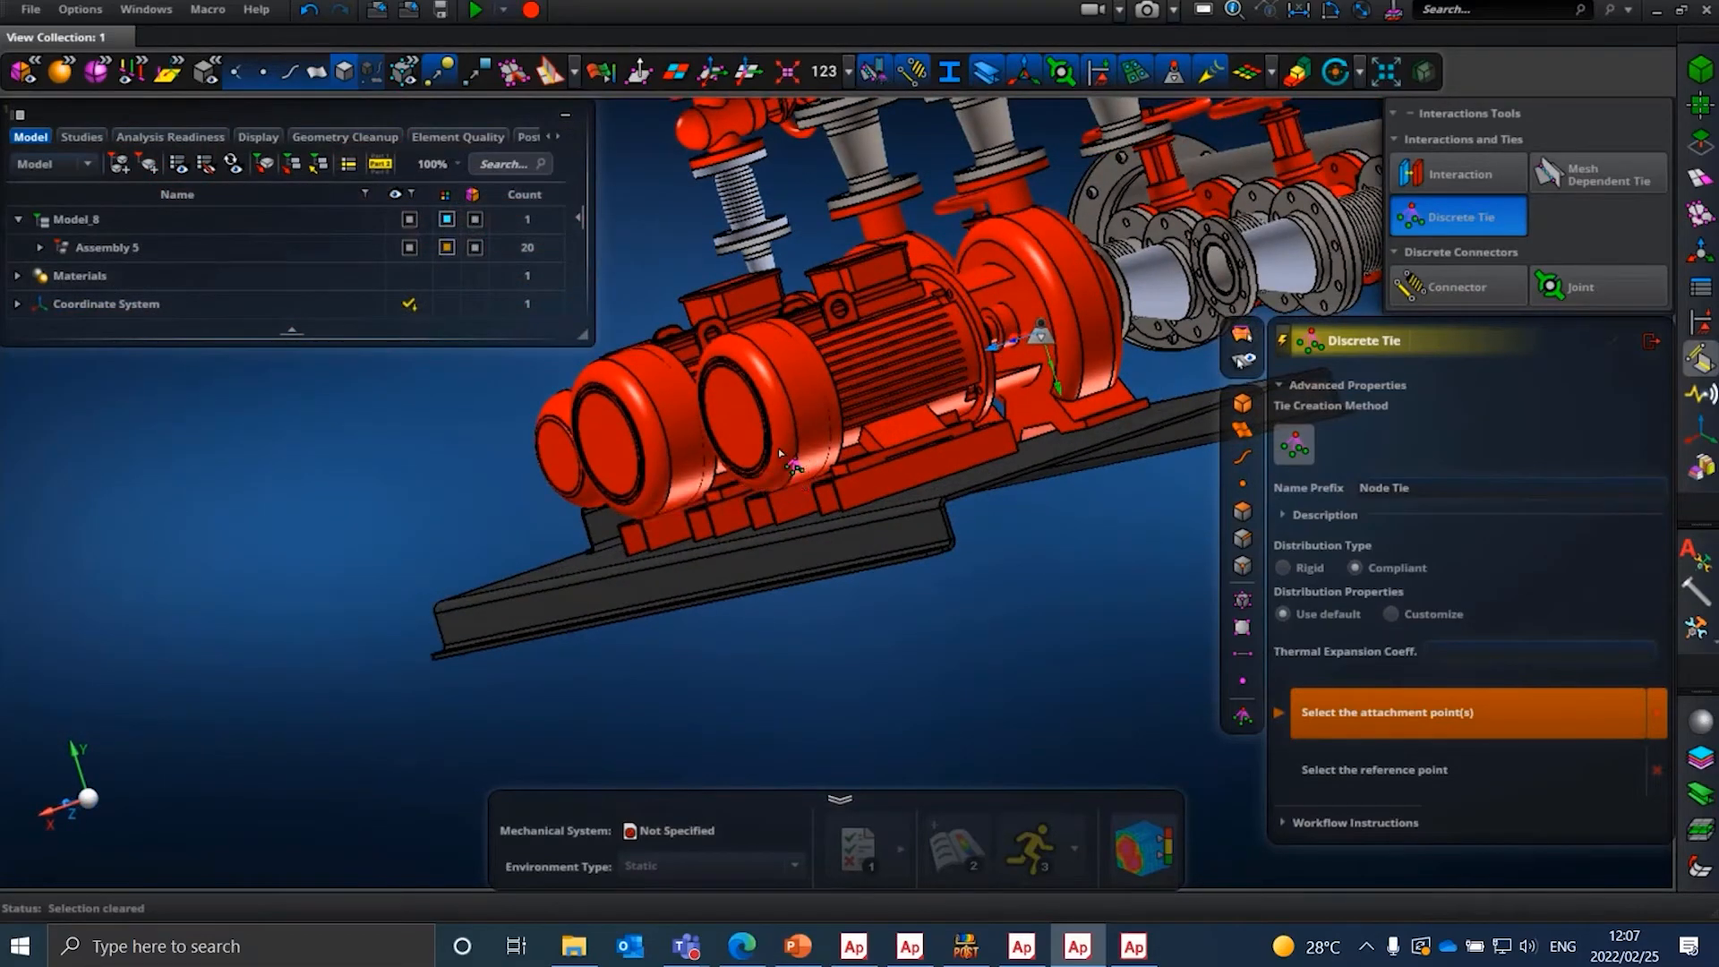
scroll(782, 481, down, 4)
middle_click(782, 481)
middle_drag(970, 430, 929, 472)
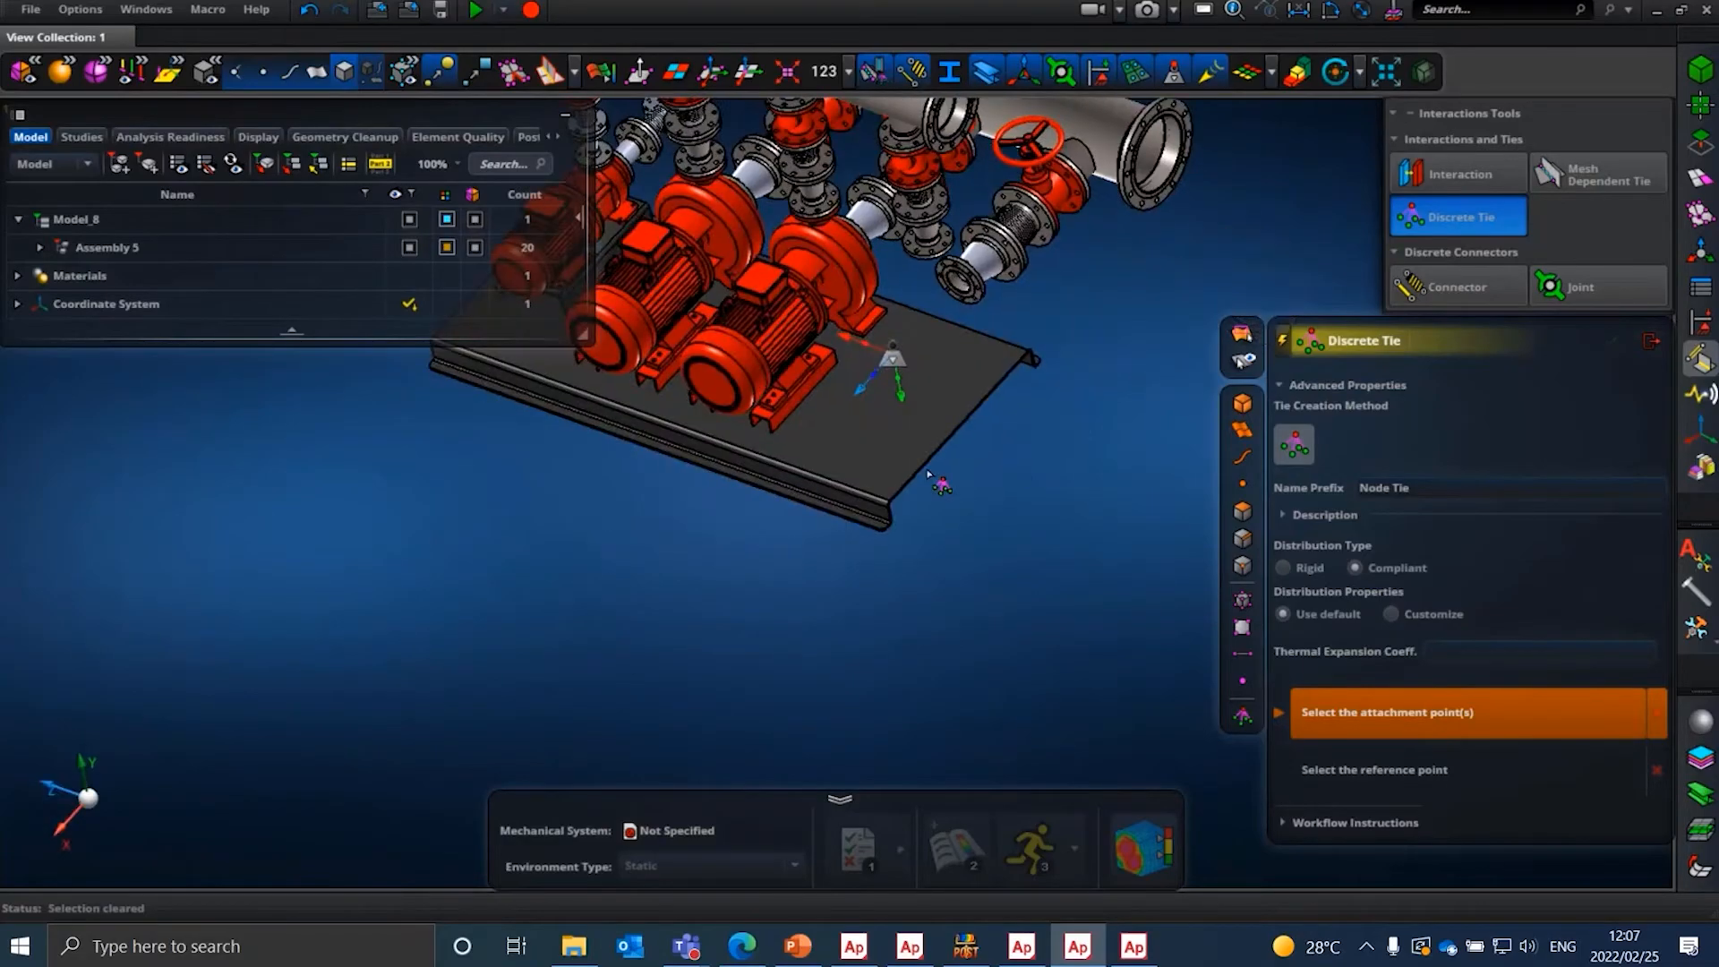
scroll(918, 465, up, 5)
middle_click(918, 465)
scroll(918, 464, down, 3)
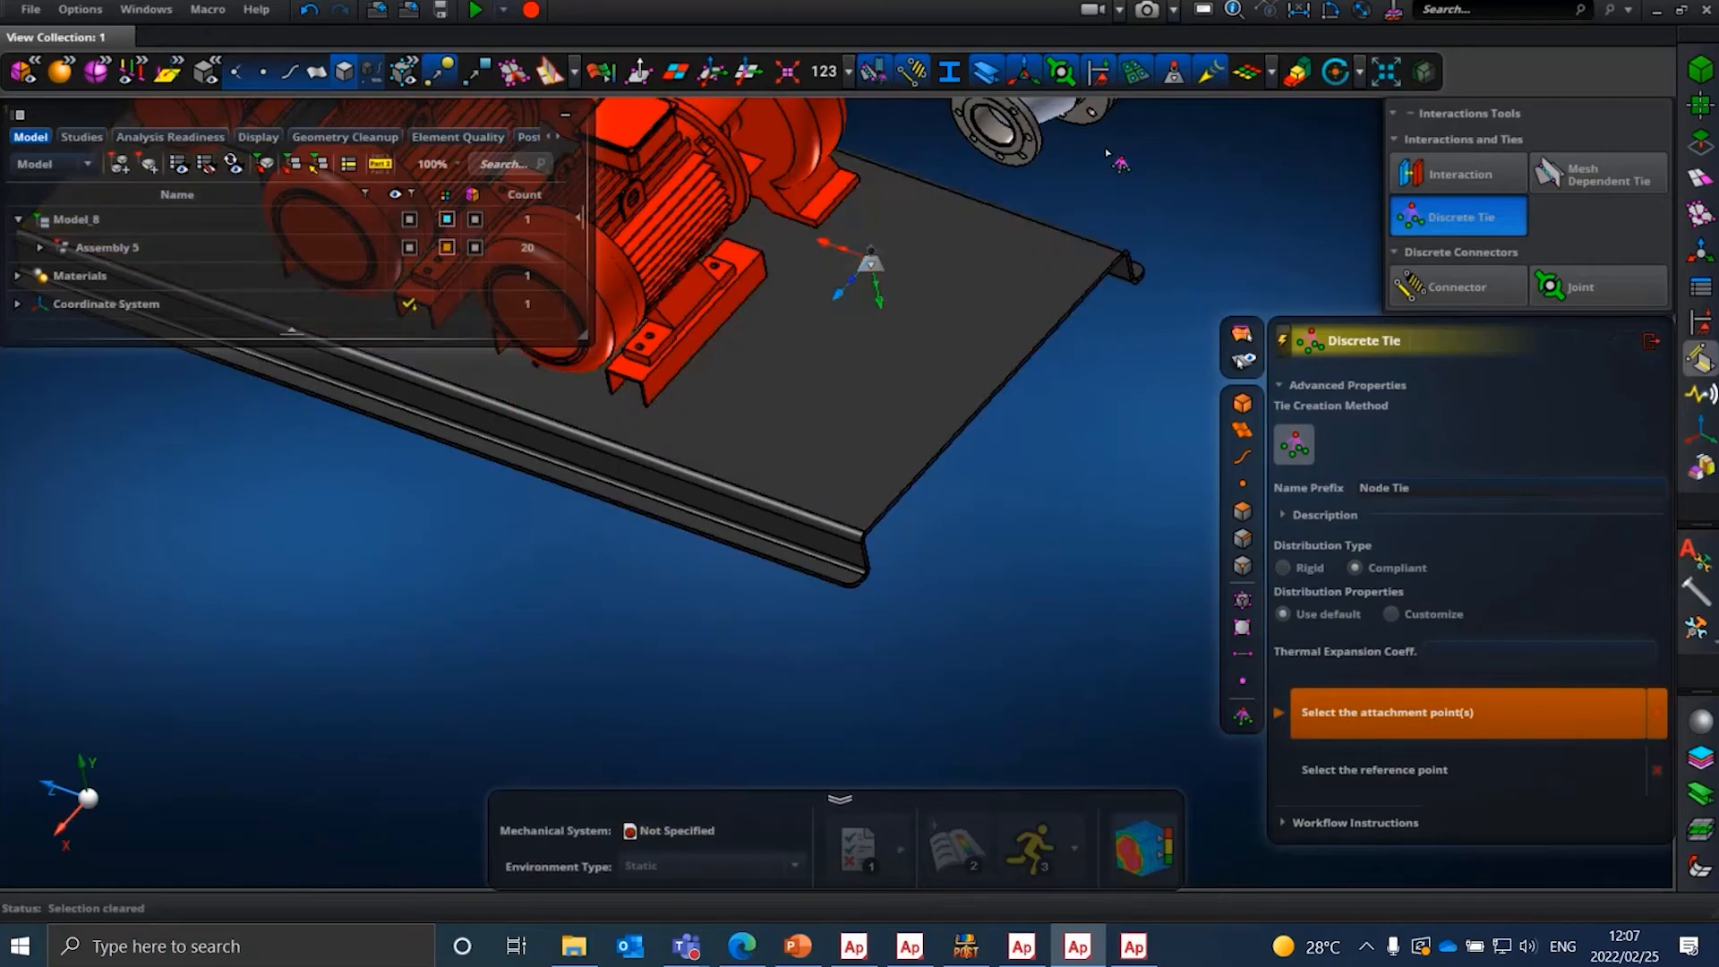
click(1652, 345)
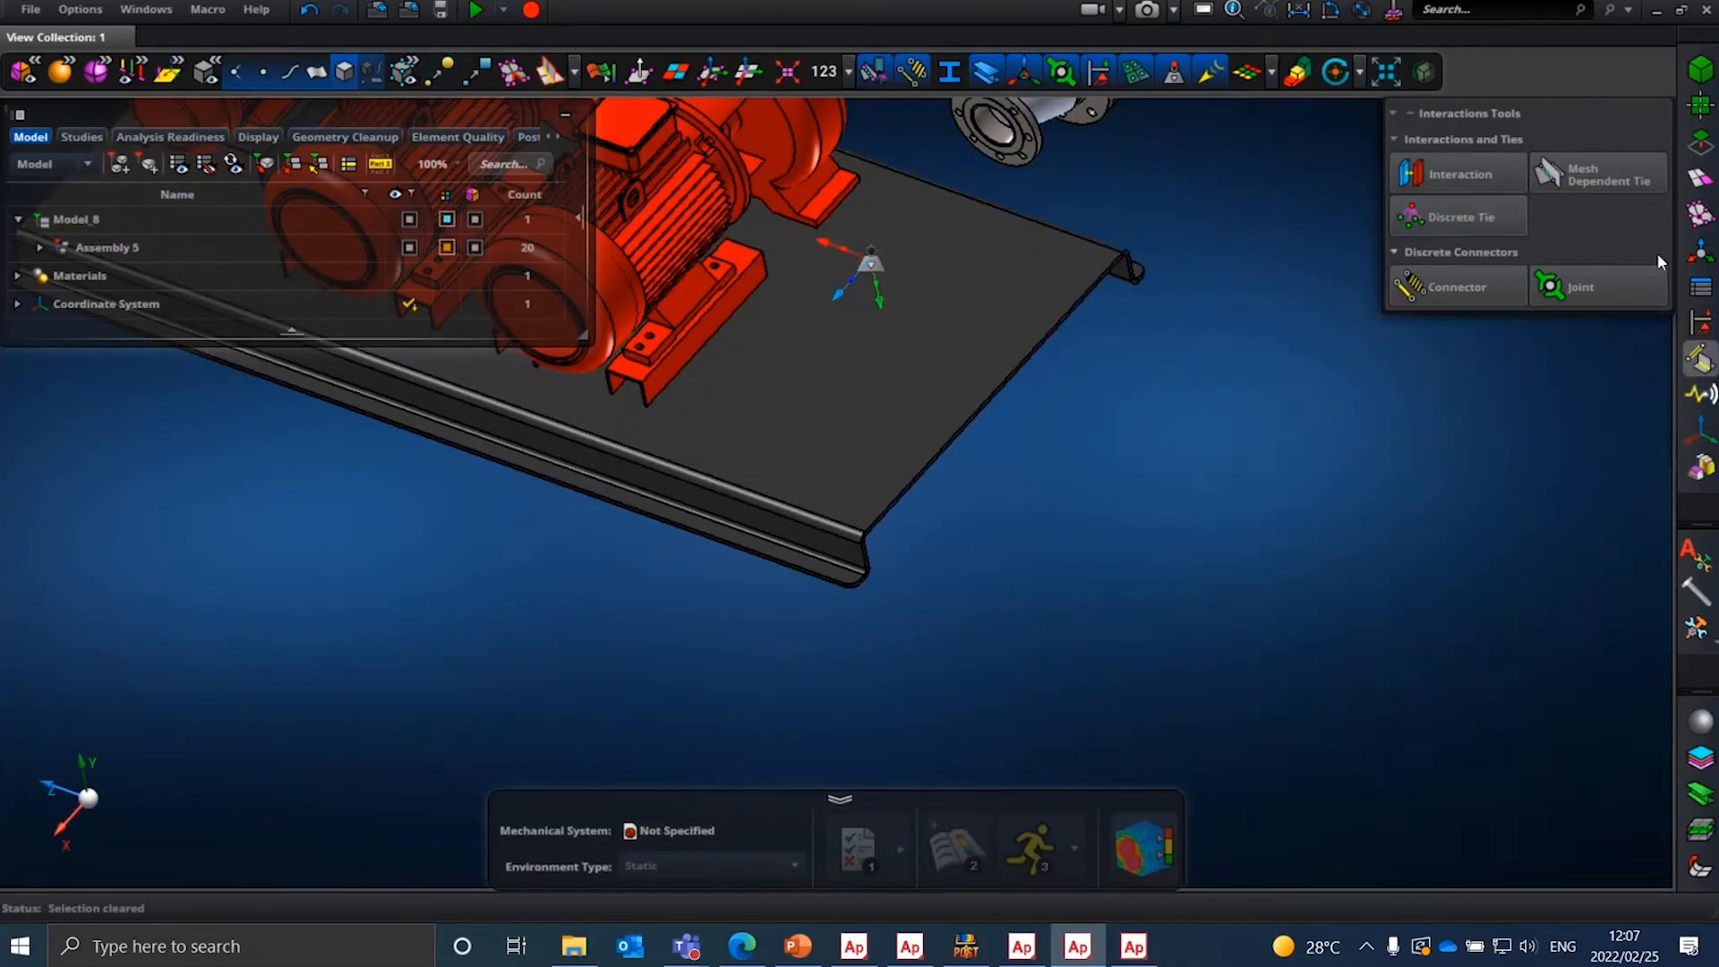
- Examine the pump skid, valves and flanged pipework around the point mass from several viewpoints
click(1703, 256)
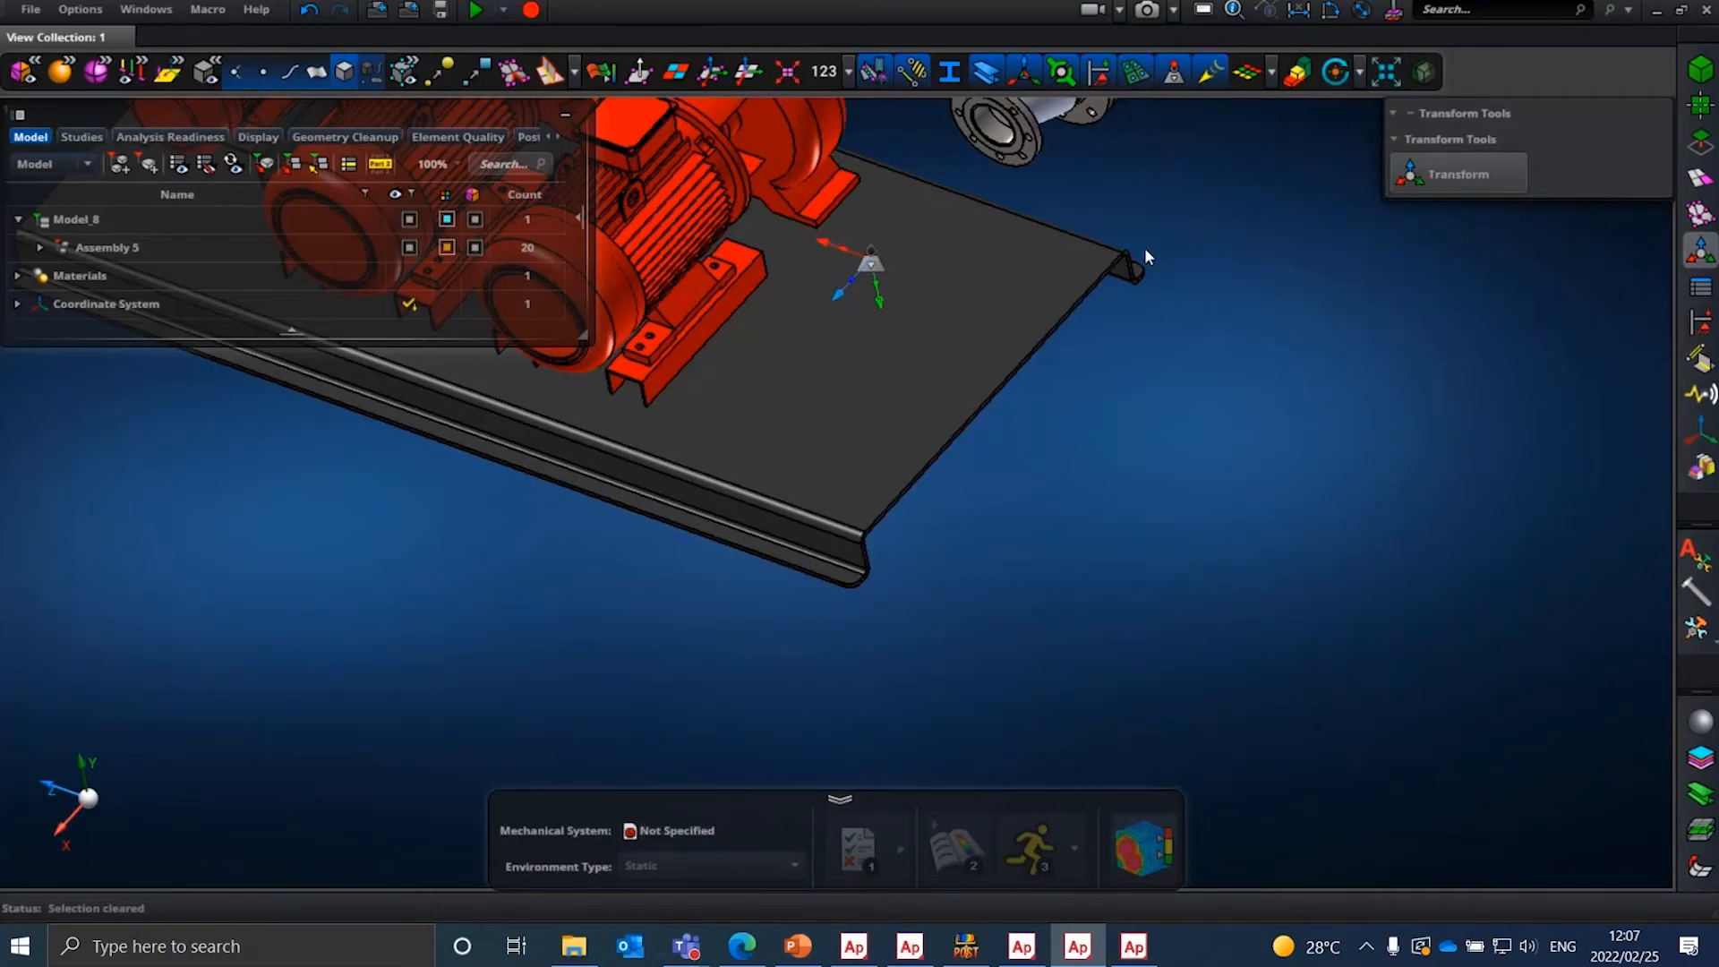
middle_drag(926, 272, 929, 237)
scroll(928, 235, down, 10)
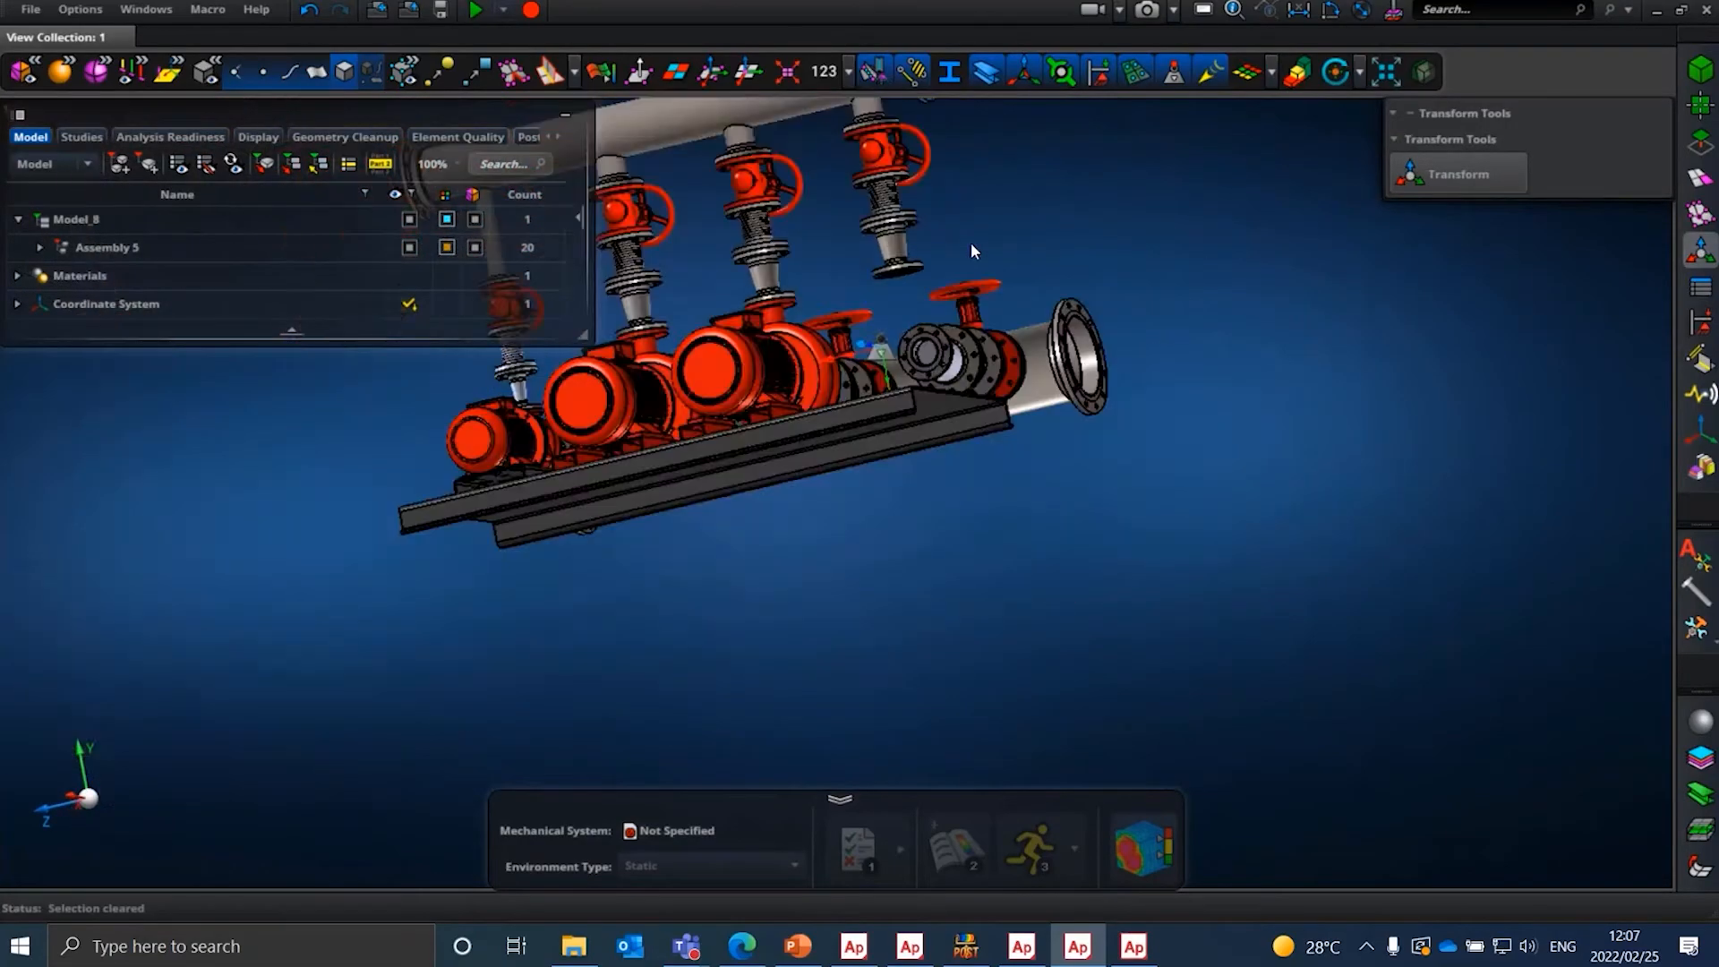
scroll(921, 263, up, 8)
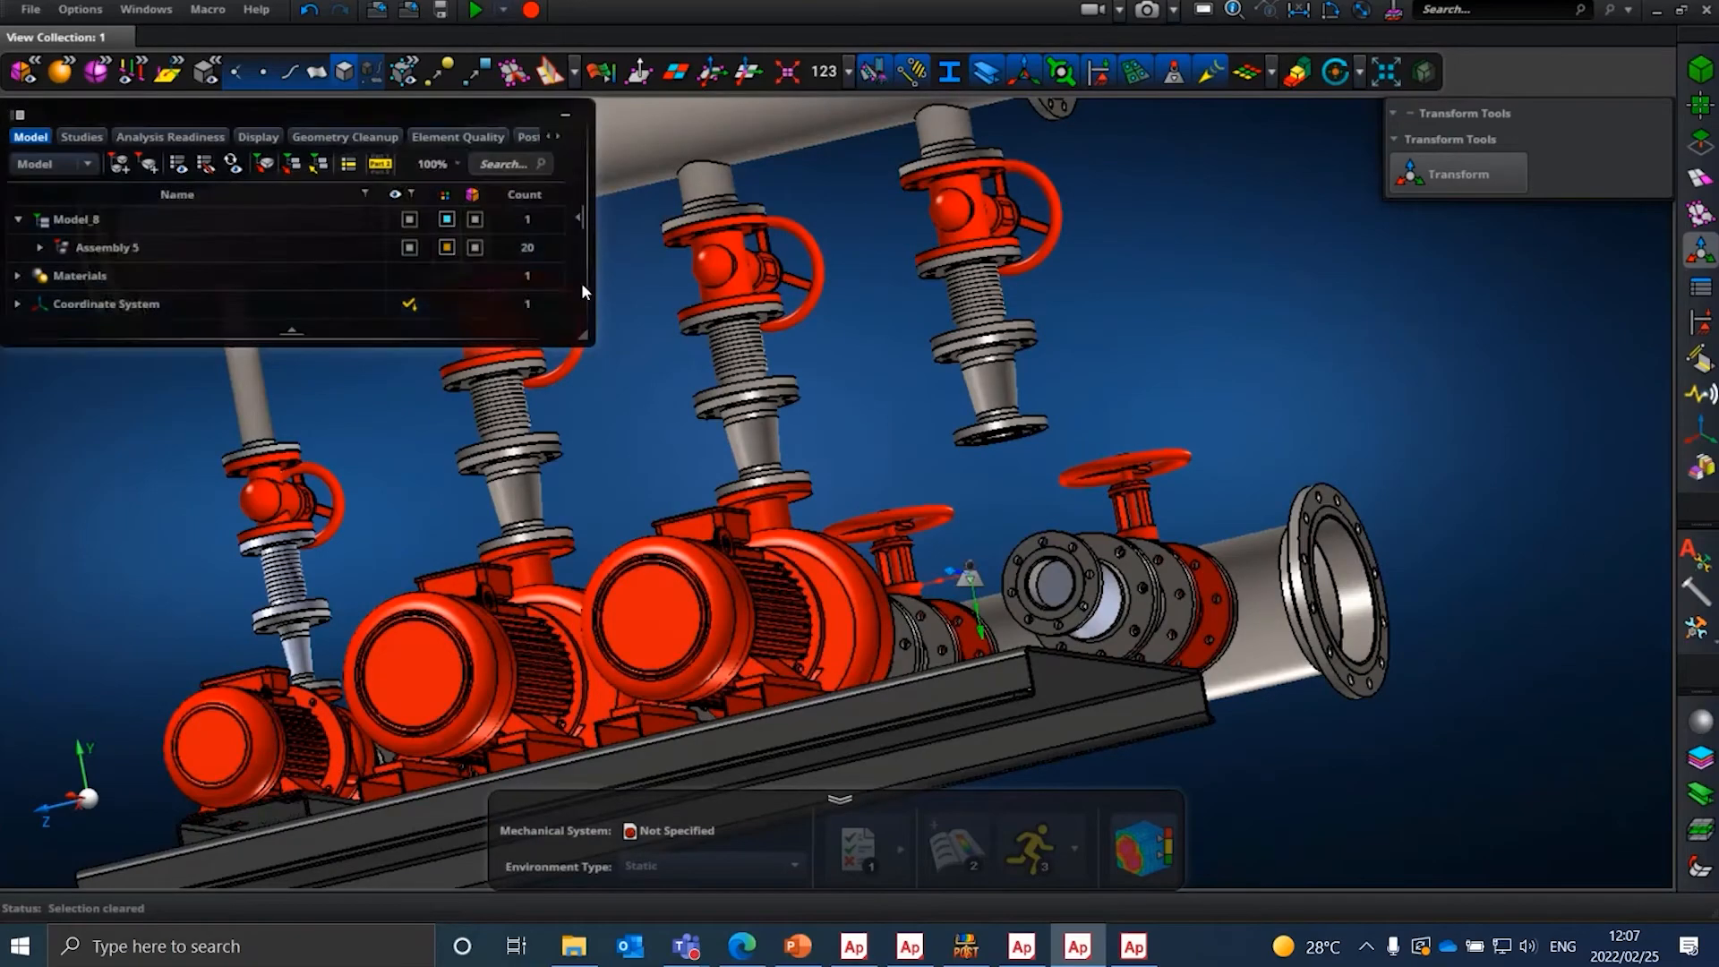
scroll(495, 523, down, 5)
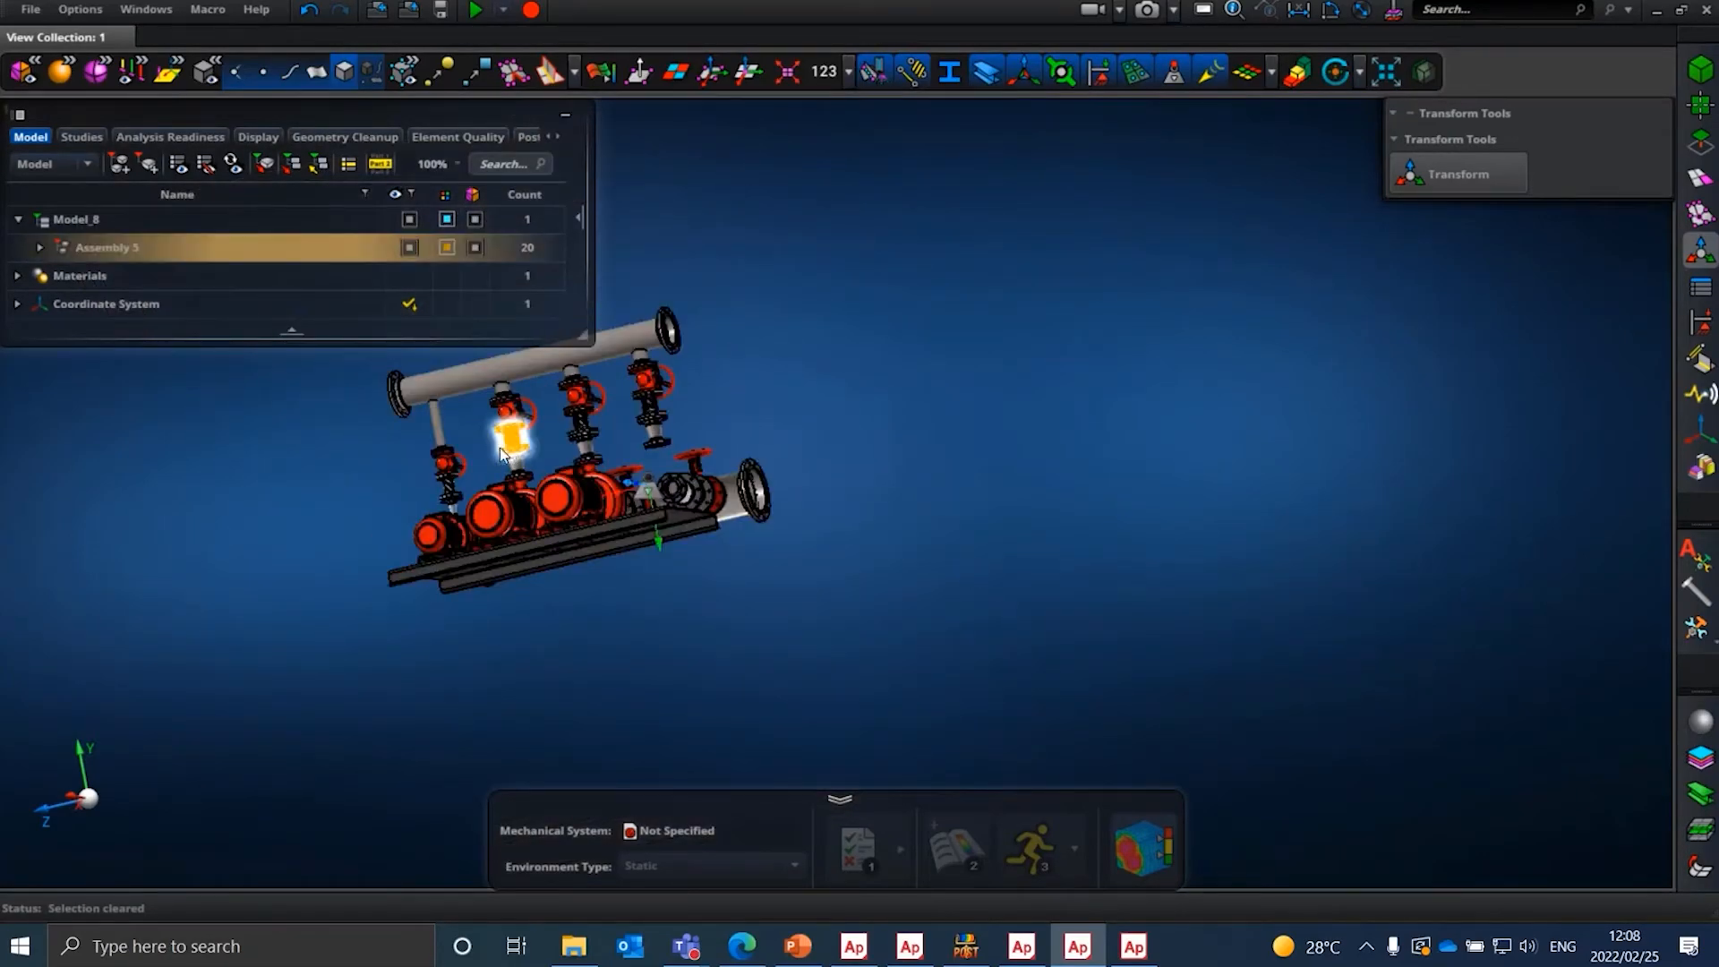
scroll(506, 452, up, 4)
middle_drag(751, 524, 820, 583)
scroll(842, 602, up, 5)
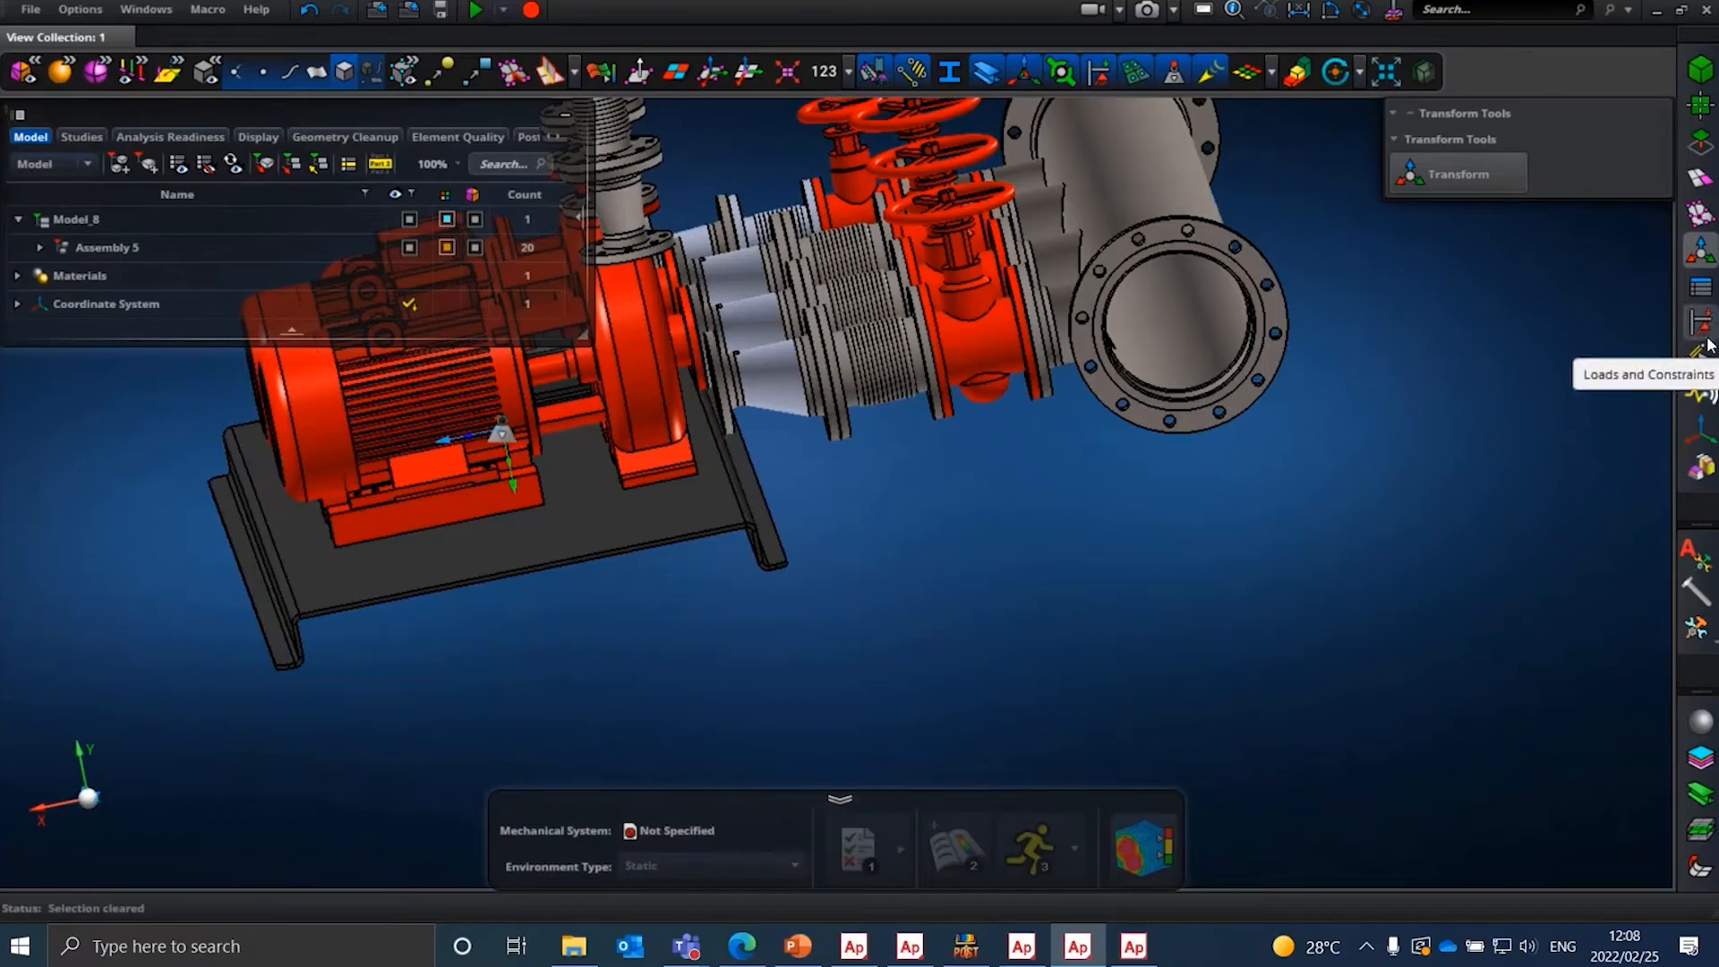
- Display the fastener creation tools and review the Hole to Hole tool's description
click(1699, 394)
click(1701, 600)
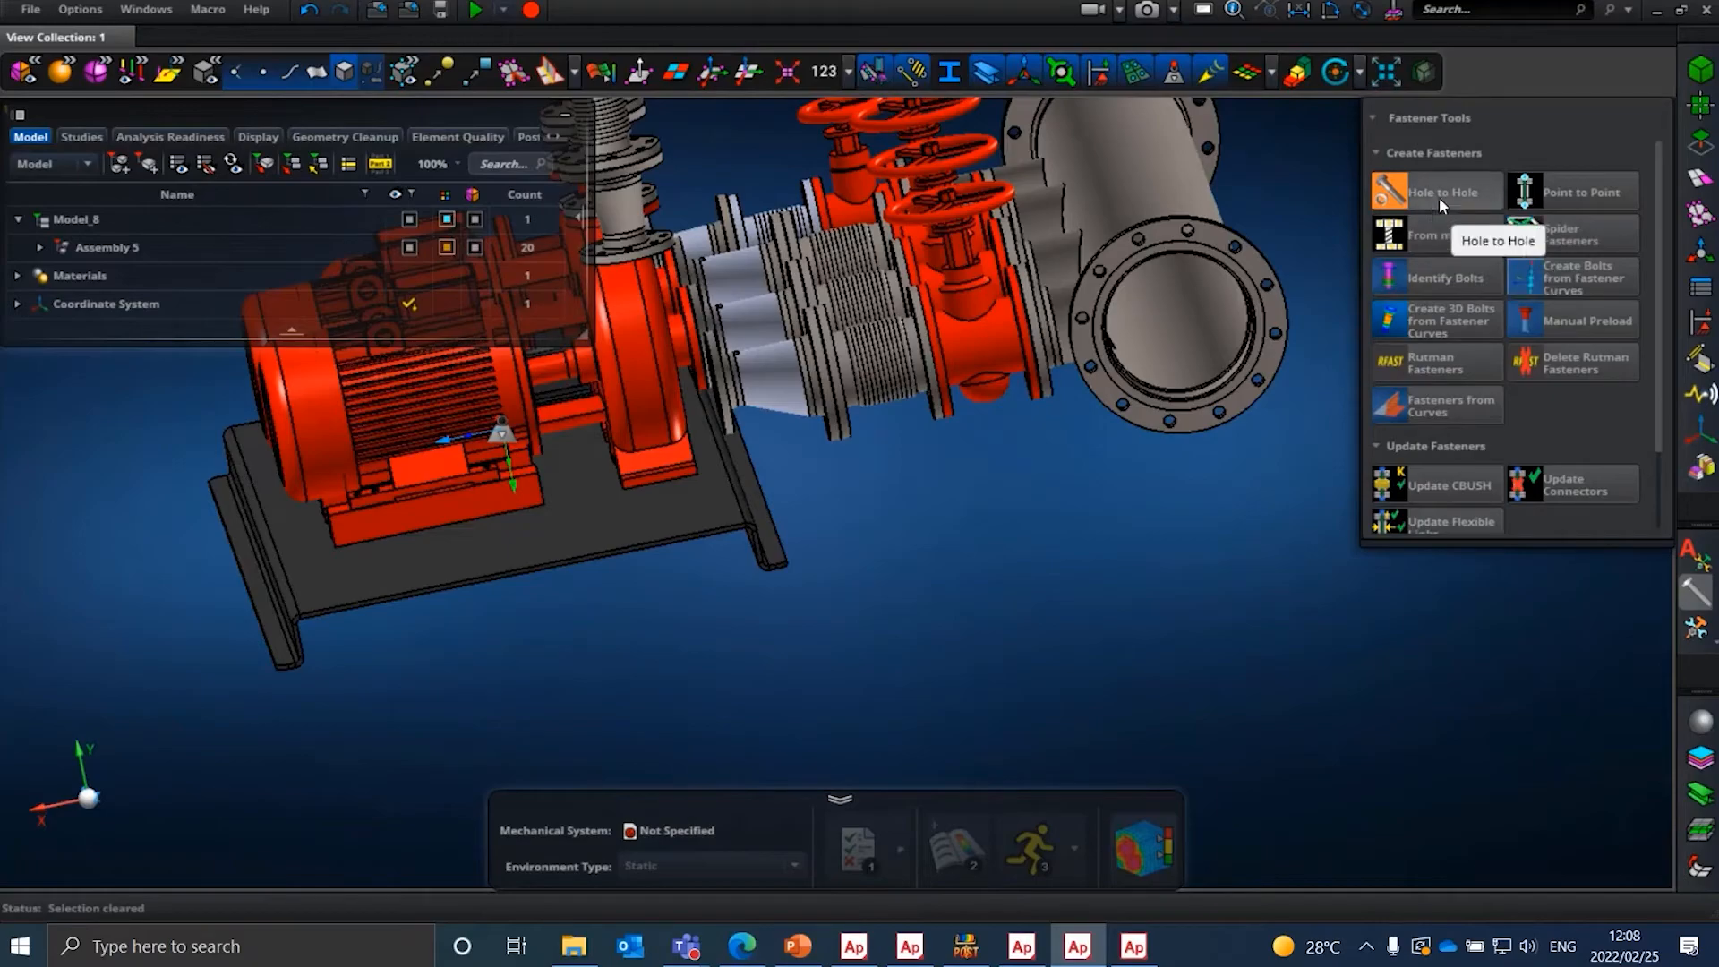
mouse_move(1459, 199)
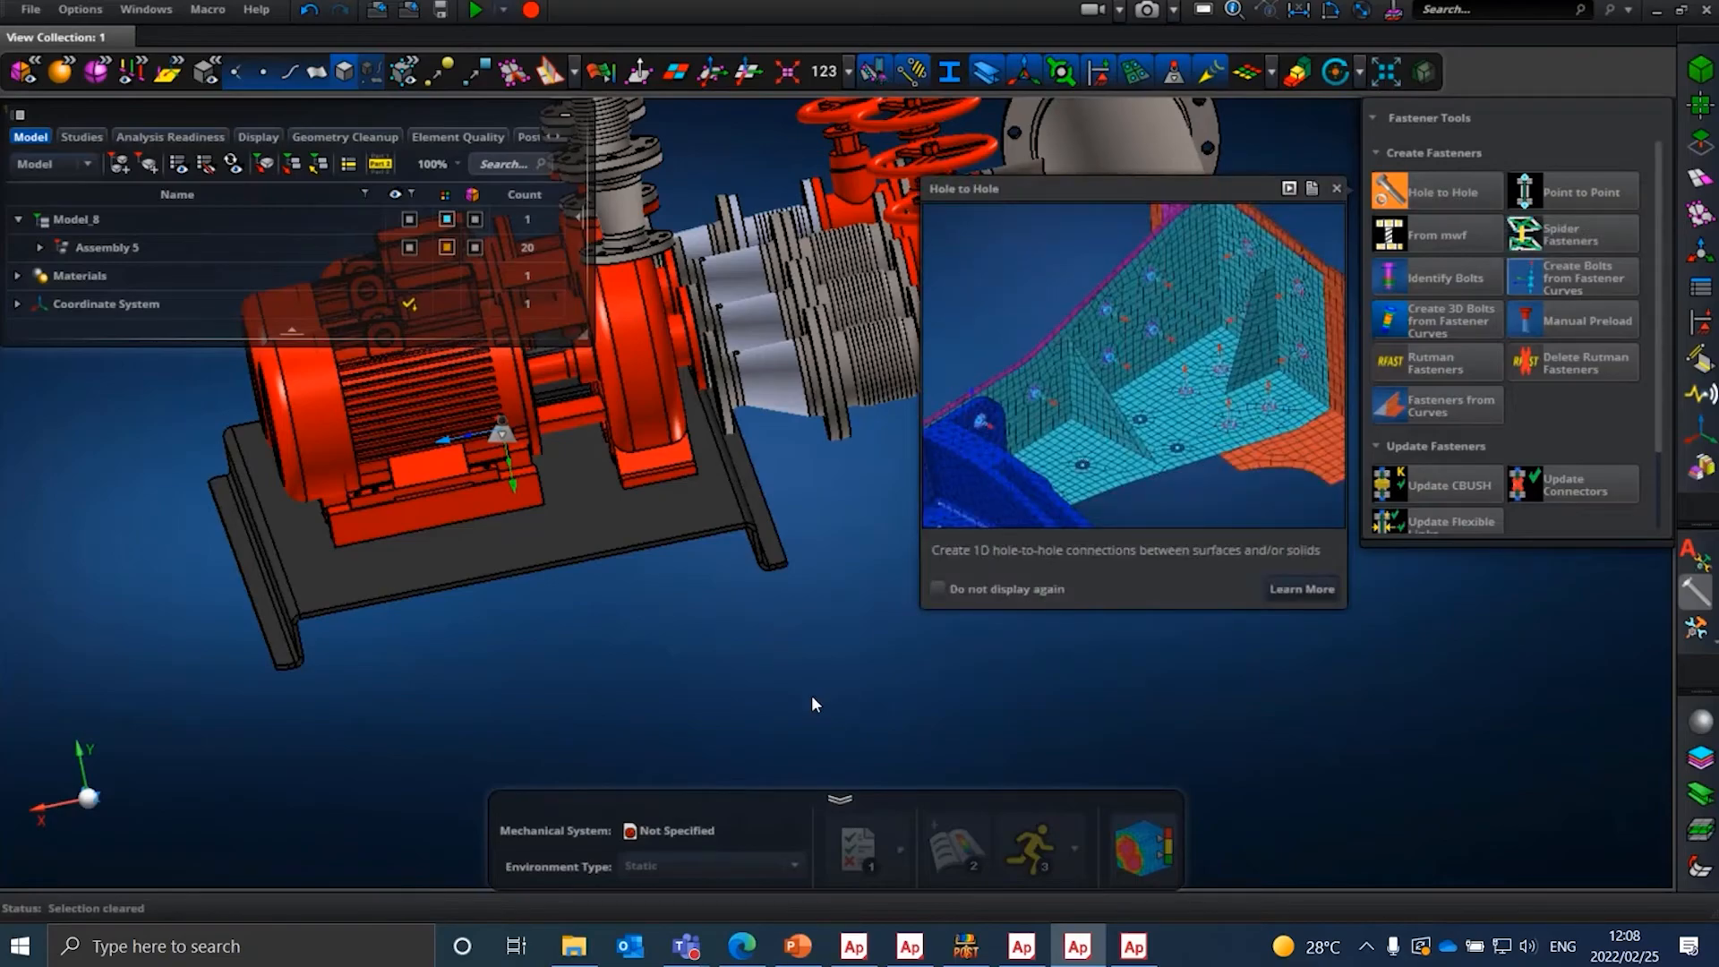
scroll(811, 695, down, 3)
scroll(846, 666, up, 3)
mouse_move(885, 615)
middle_down()
mouse_move(874, 594)
mouse_move(903, 620)
mouse_move(865, 609)
middle_up()
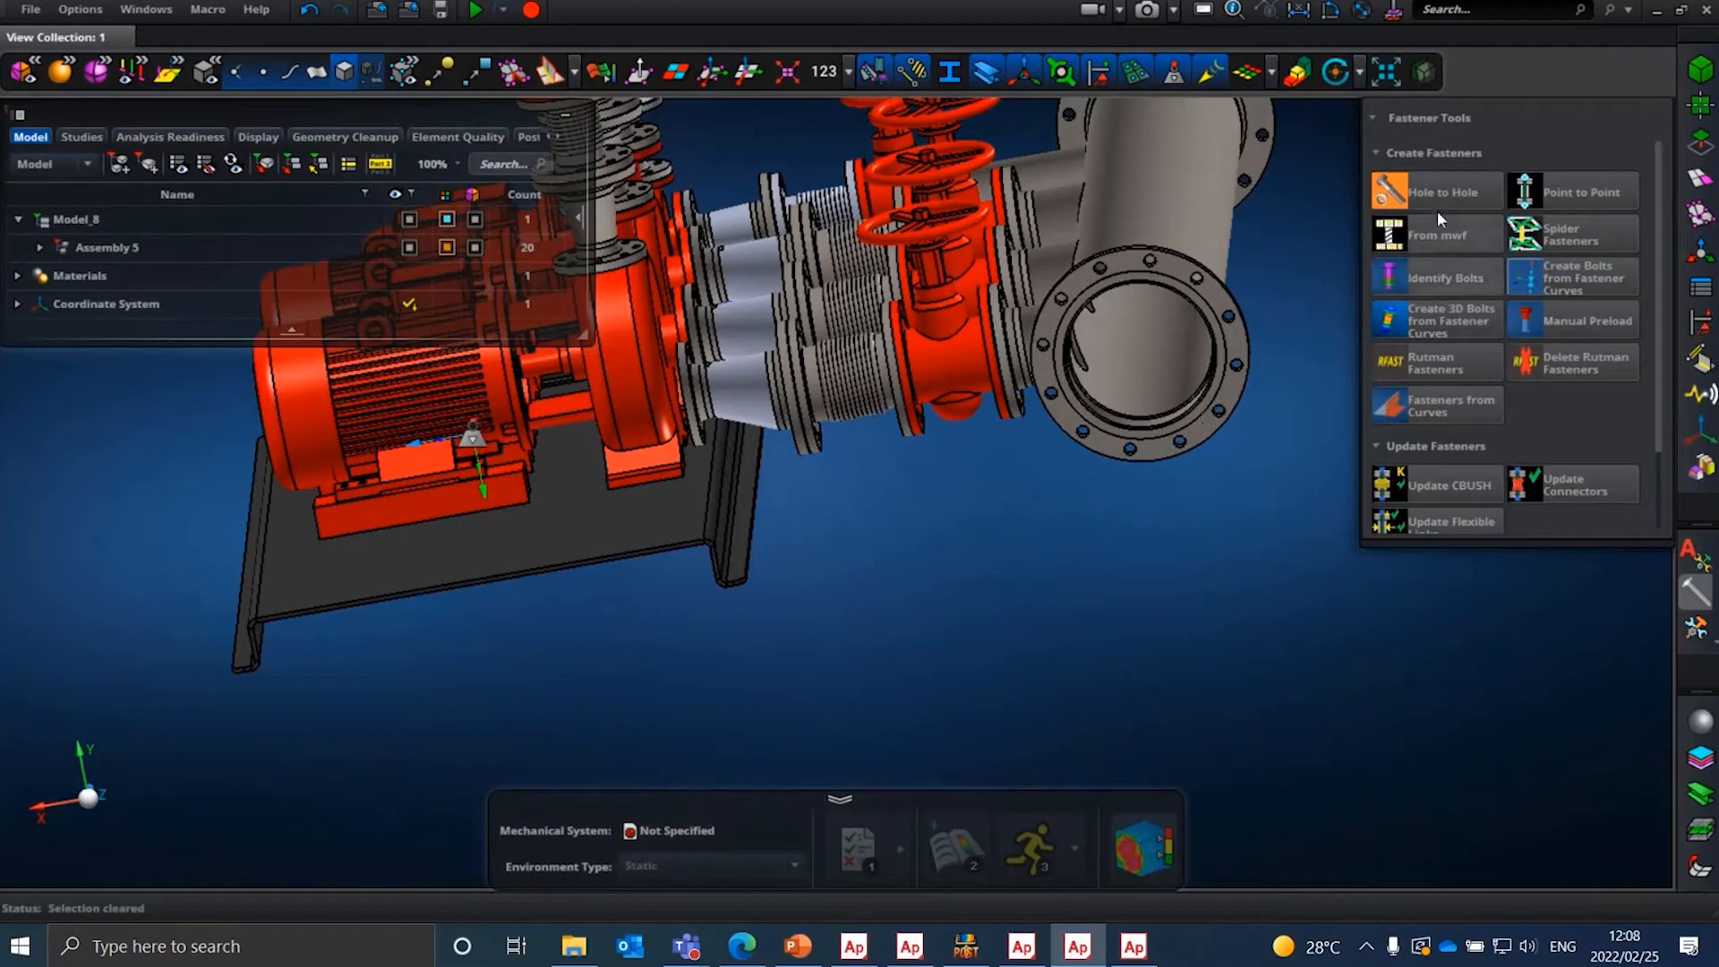
mouse_move(1459, 192)
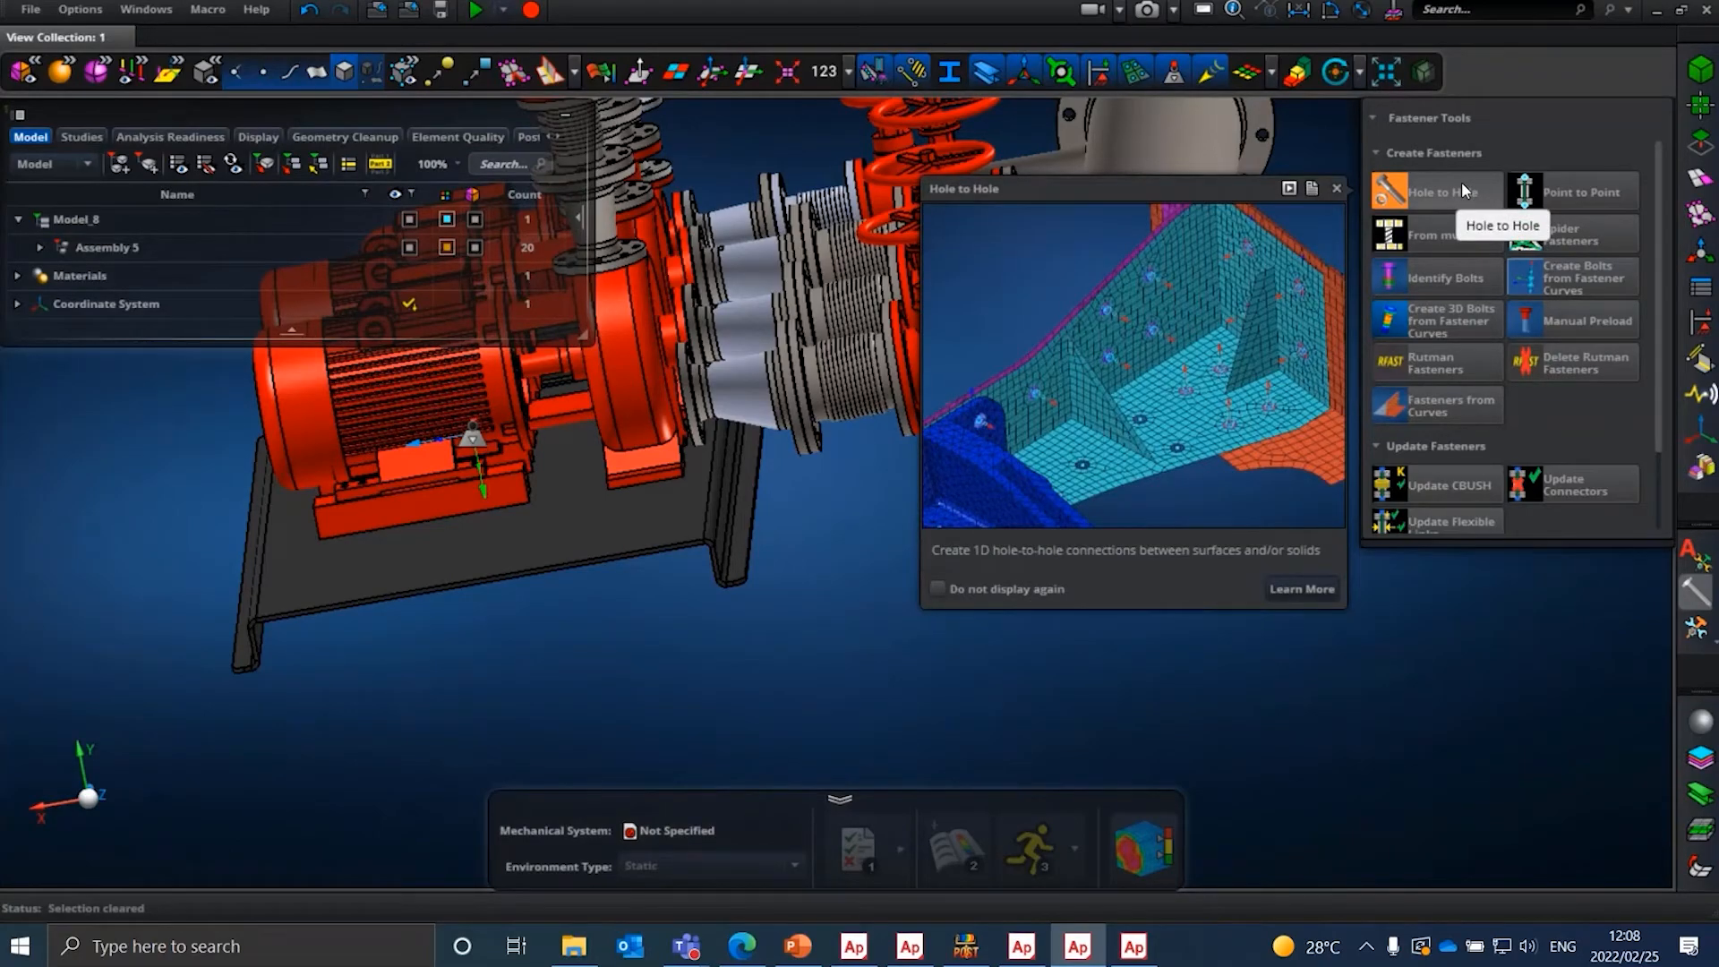
- Start the Hole to Hole fastener tool and enter Test as the connection name
click(1461, 190)
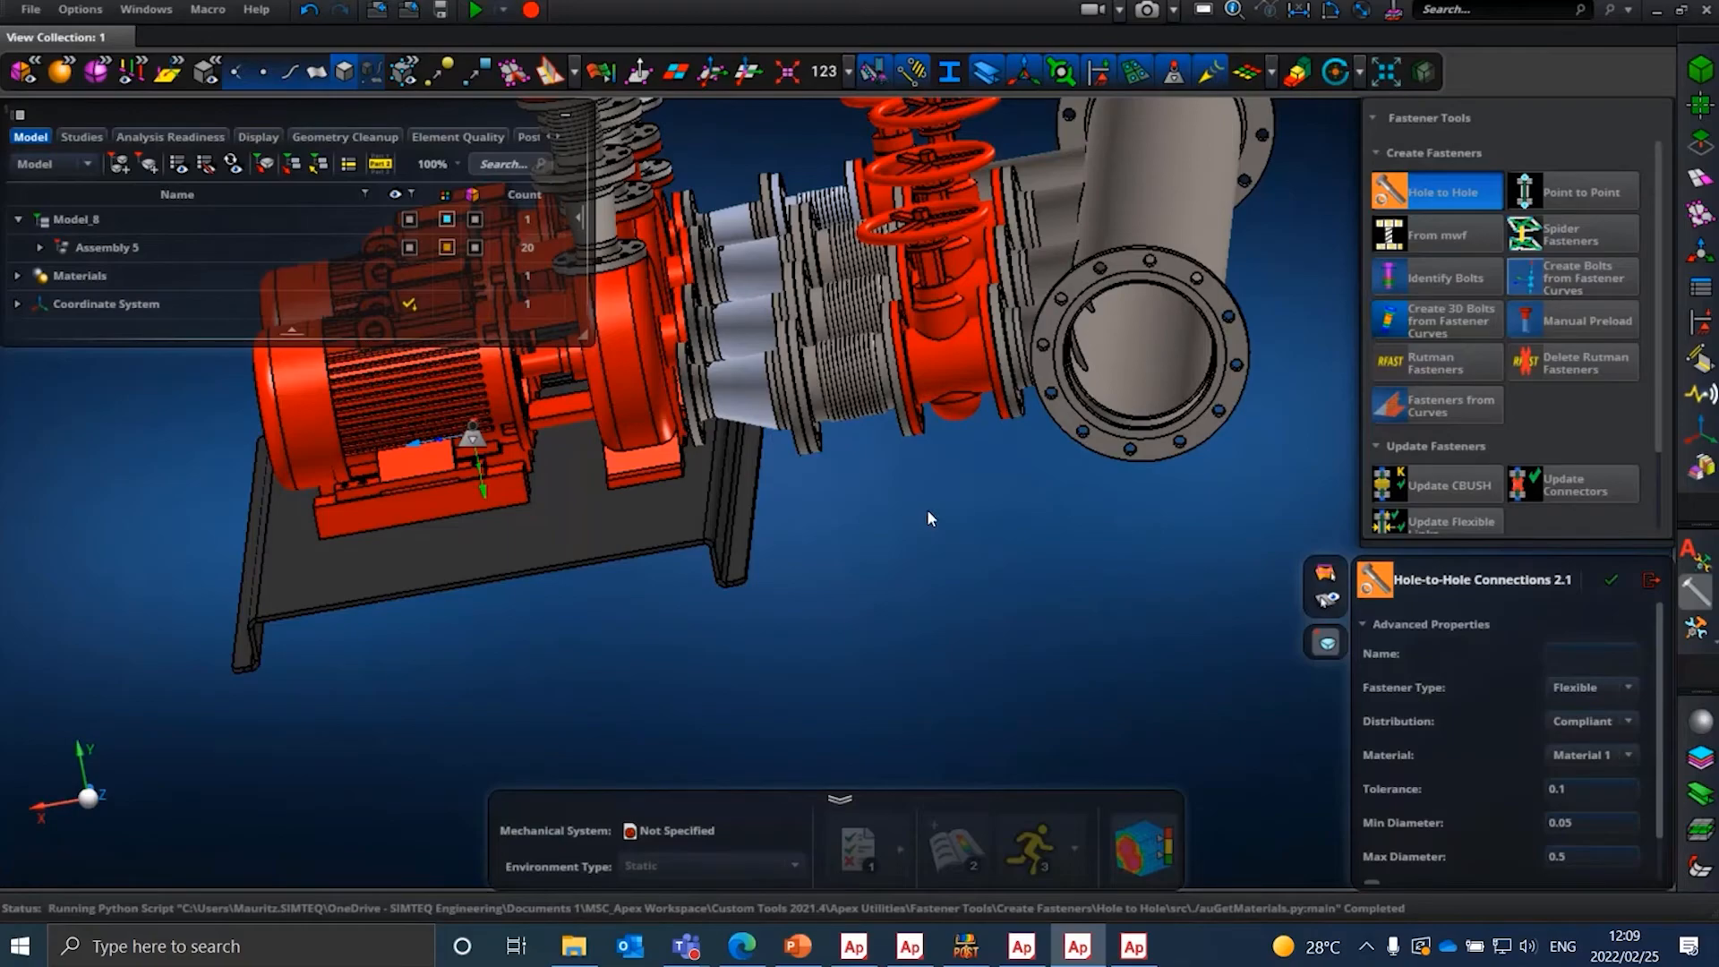
middle_drag(1113, 498, 1175, 434)
click(1590, 647)
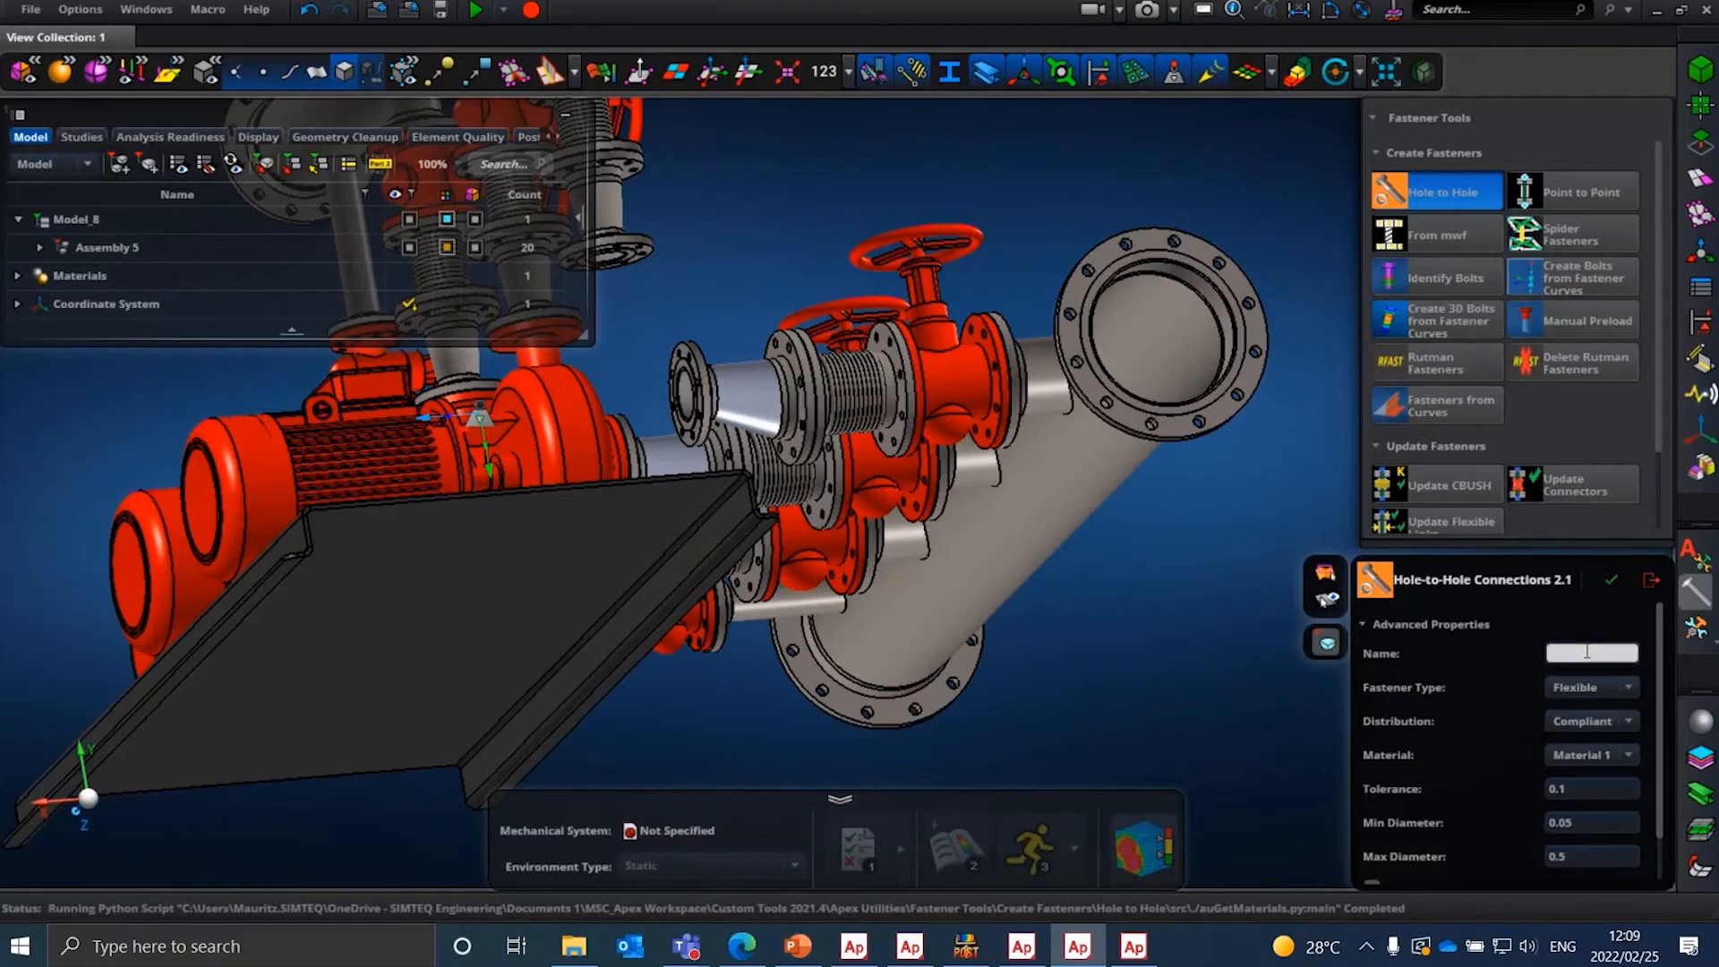
text(Test)
scroll(1502, 758, down, 1)
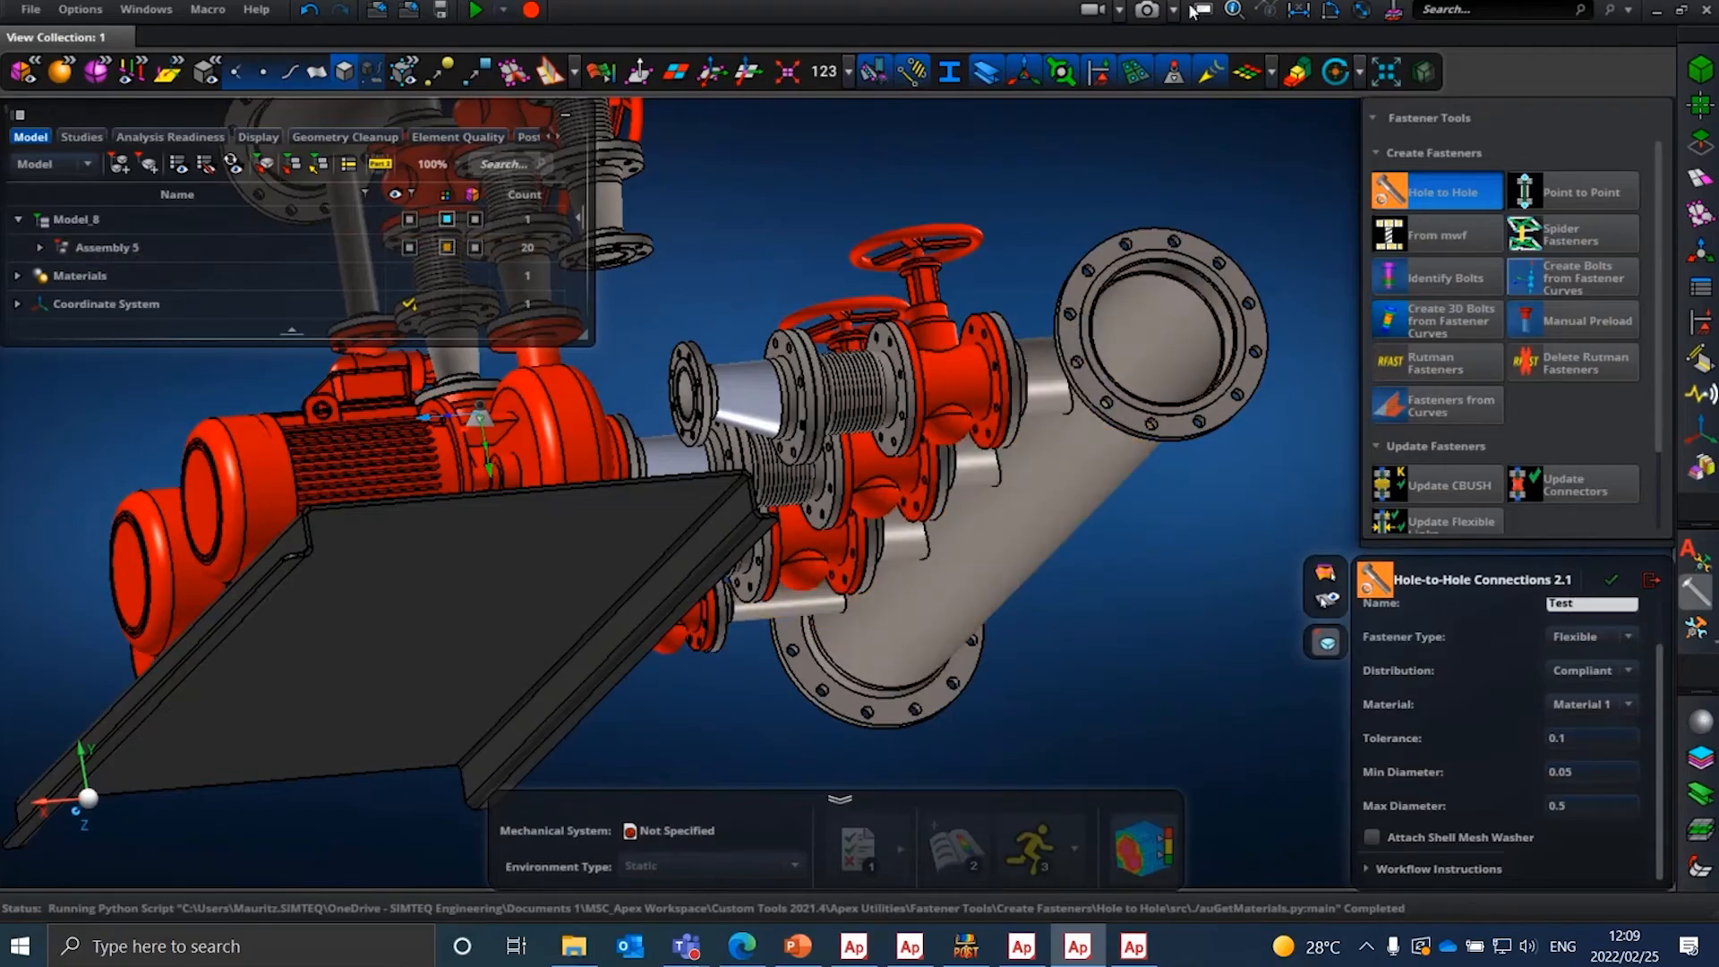
- Measure the diameter of a bolt hole in the red valve's flange
click(1362, 9)
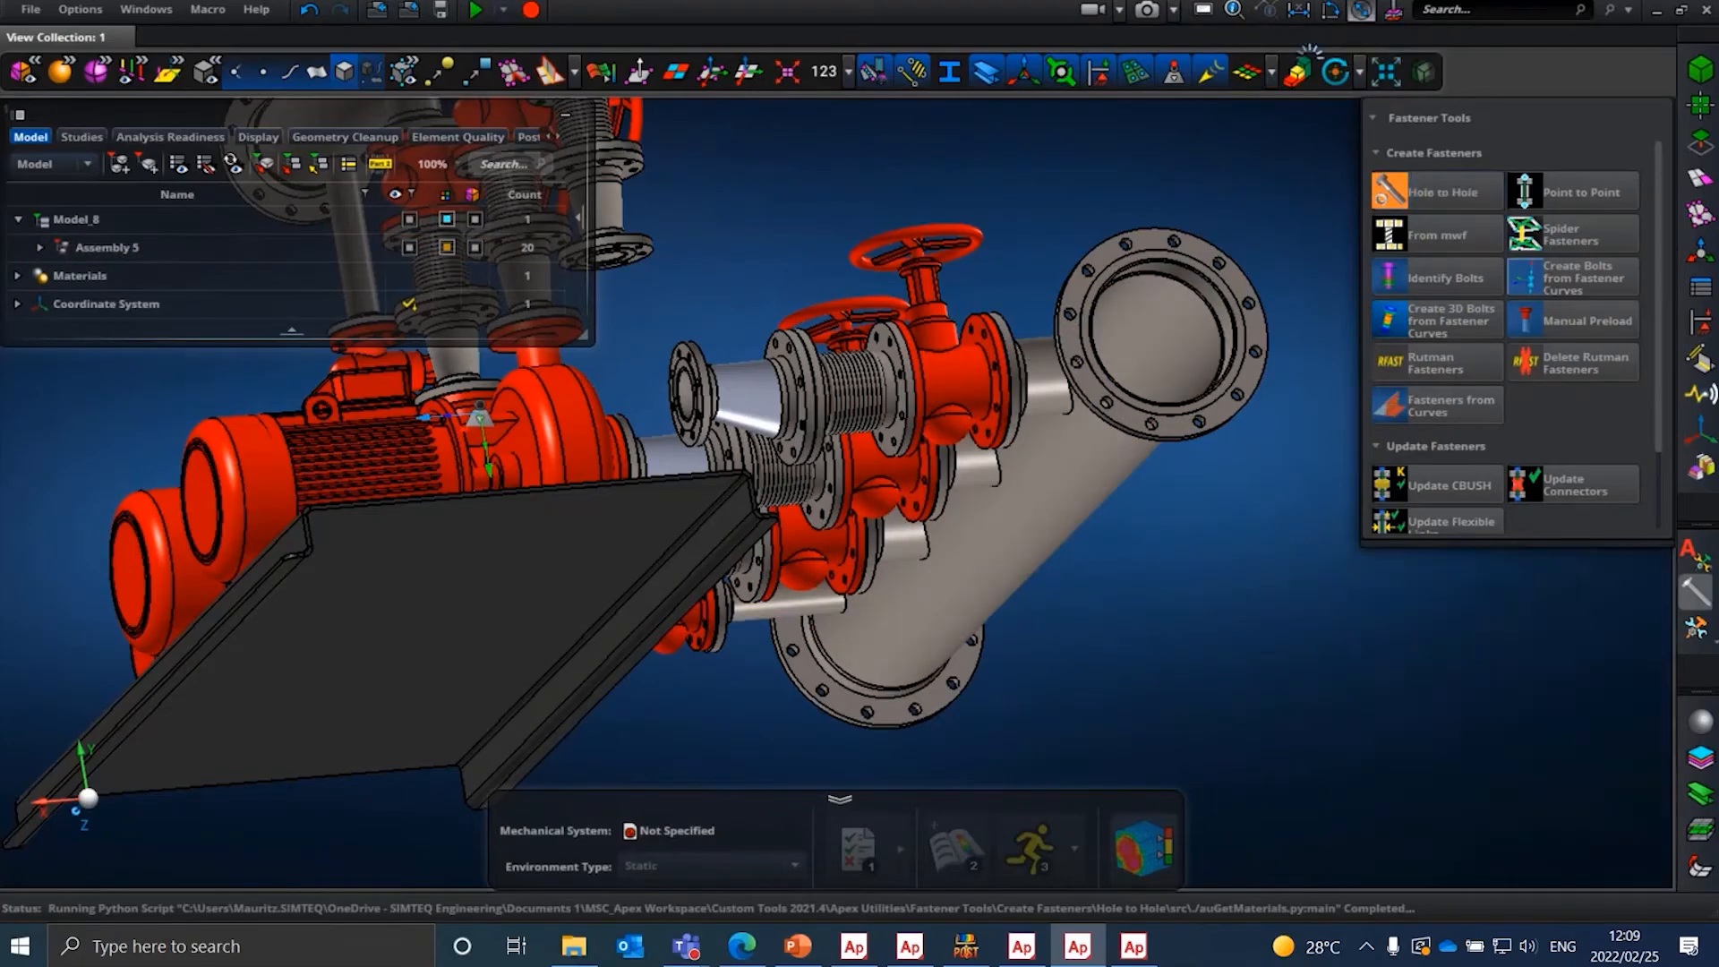
click(1018, 343)
middle_drag(1017, 341, 753, 589)
scroll(754, 589, up, 5)
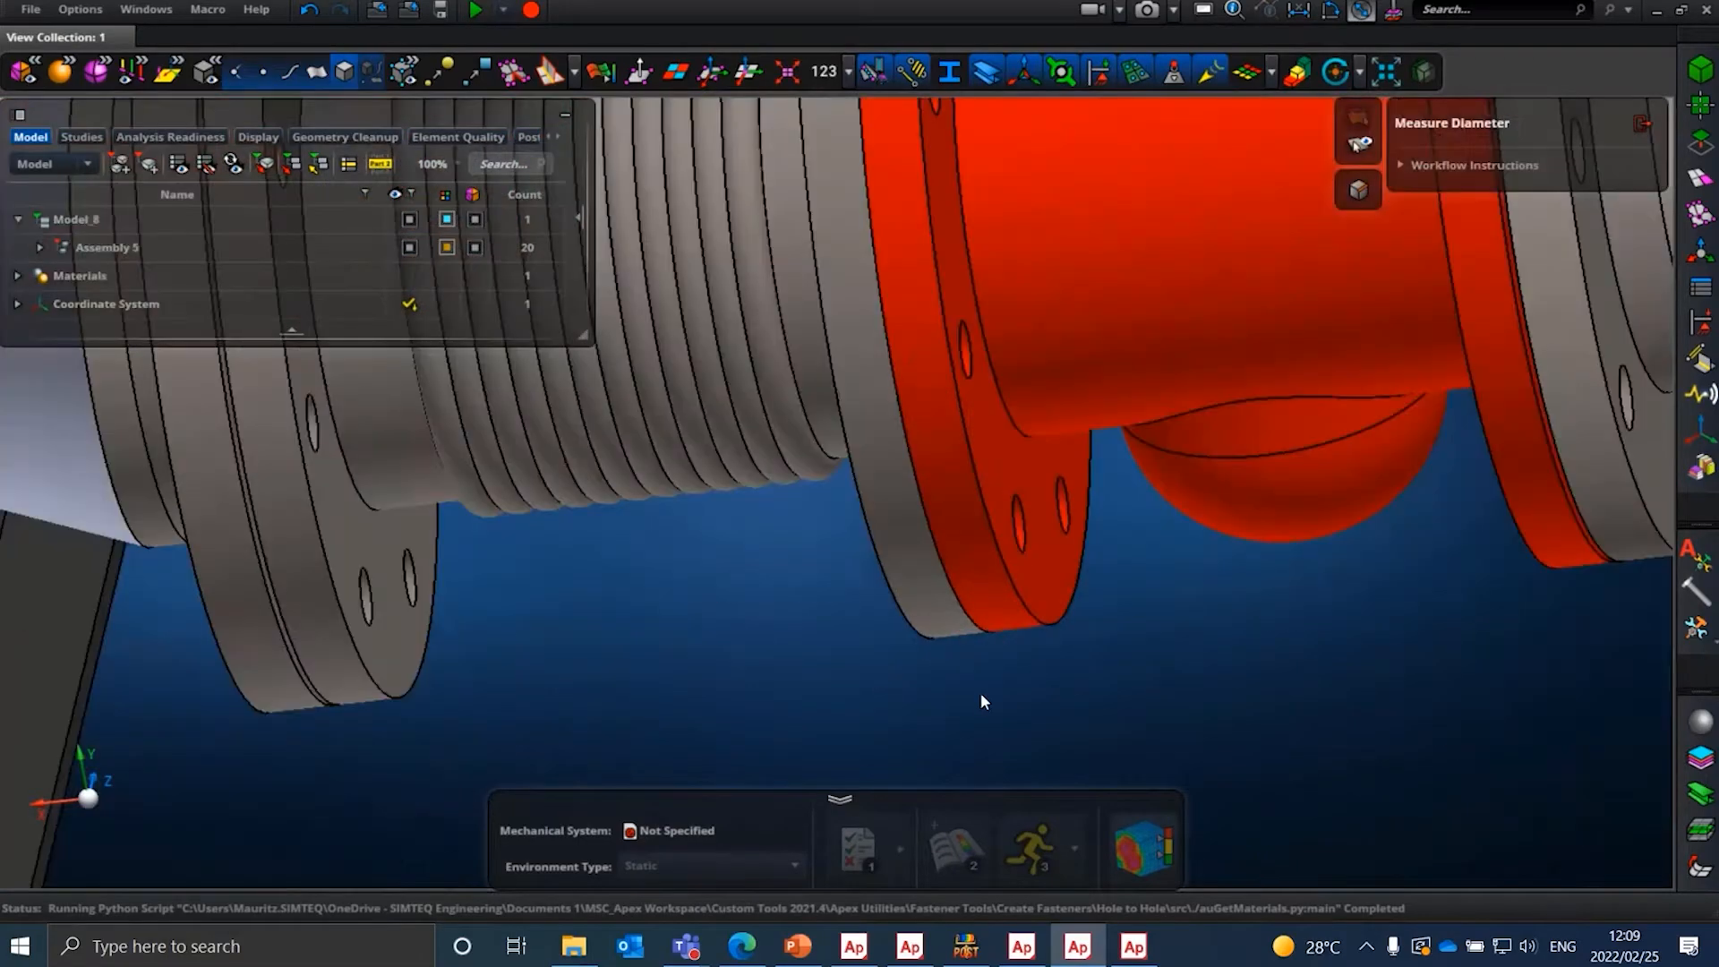
scroll(979, 692, up, 3)
scroll(1062, 448, up, 2)
click(1031, 365)
scroll(1031, 365, up, 5)
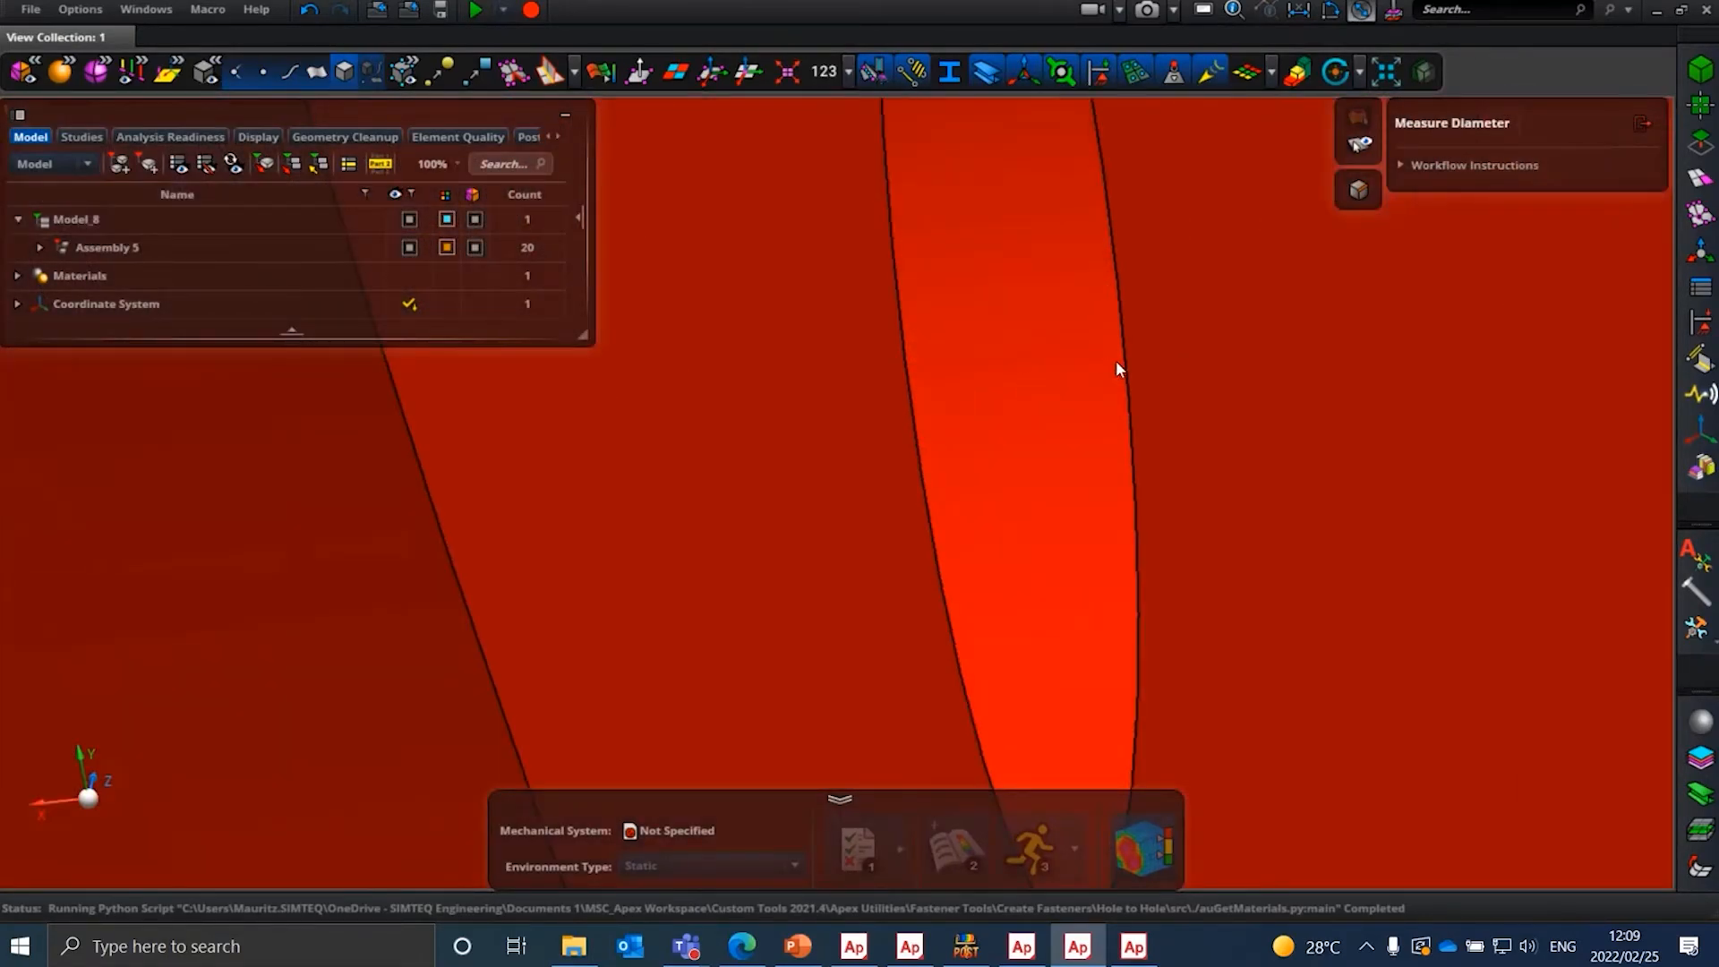
click(1117, 361)
scroll(1132, 428, down, 5)
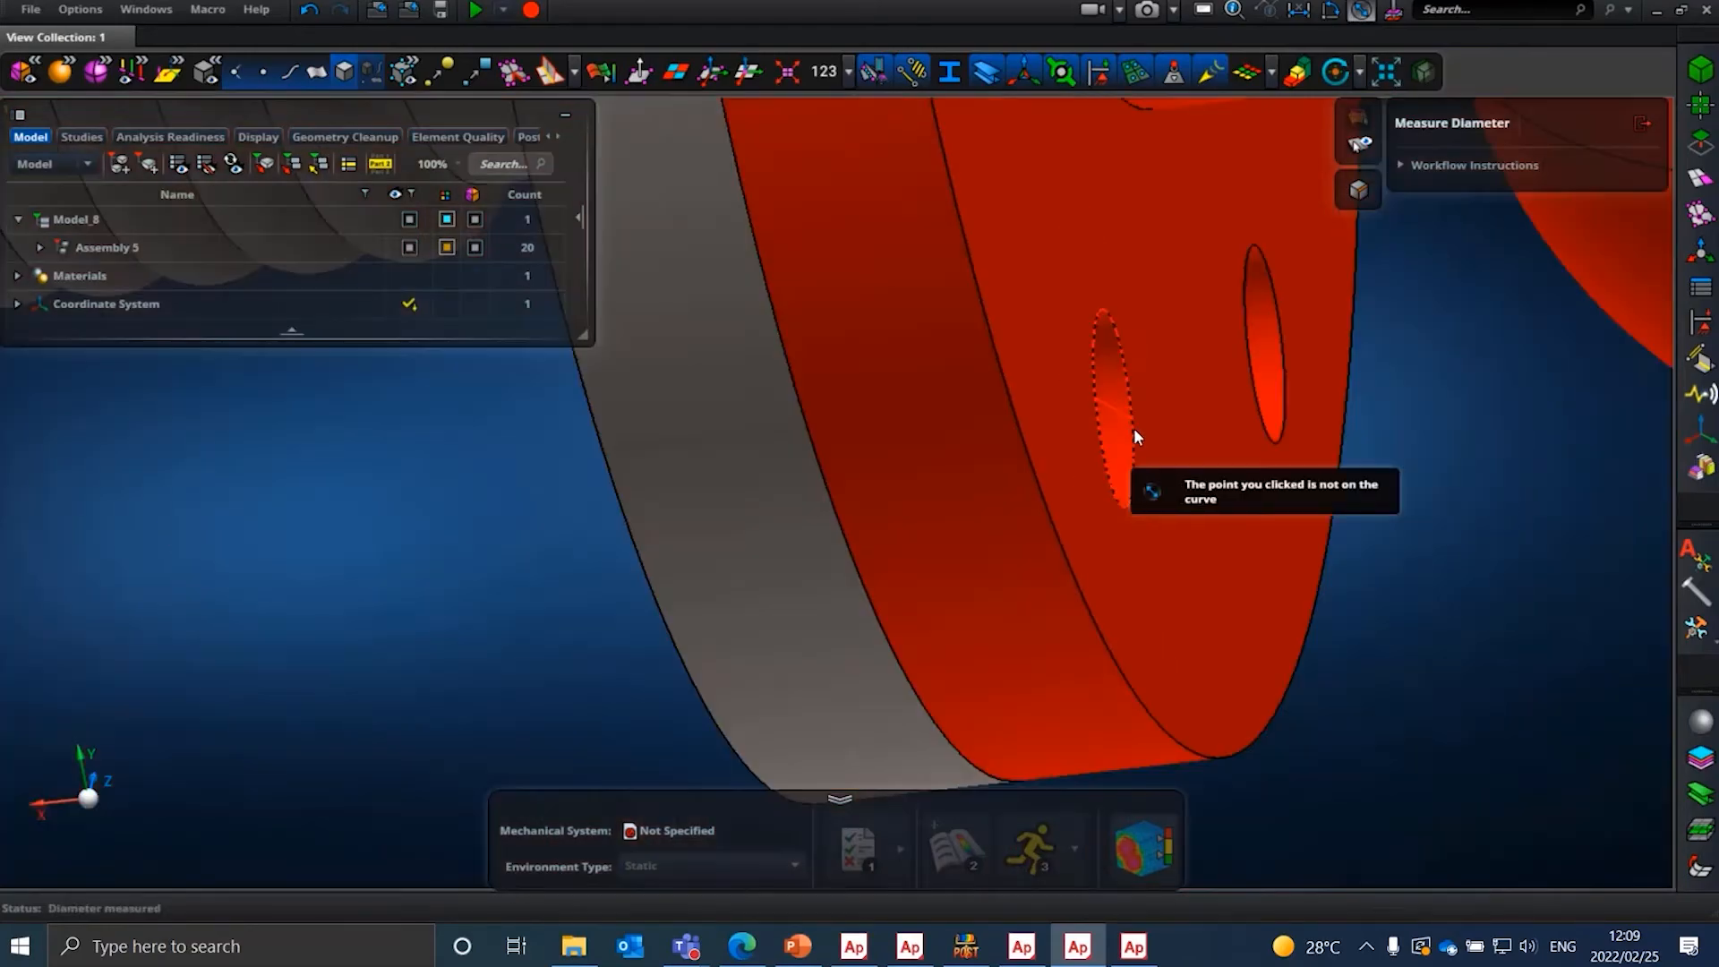
scroll(1131, 441, down, 4)
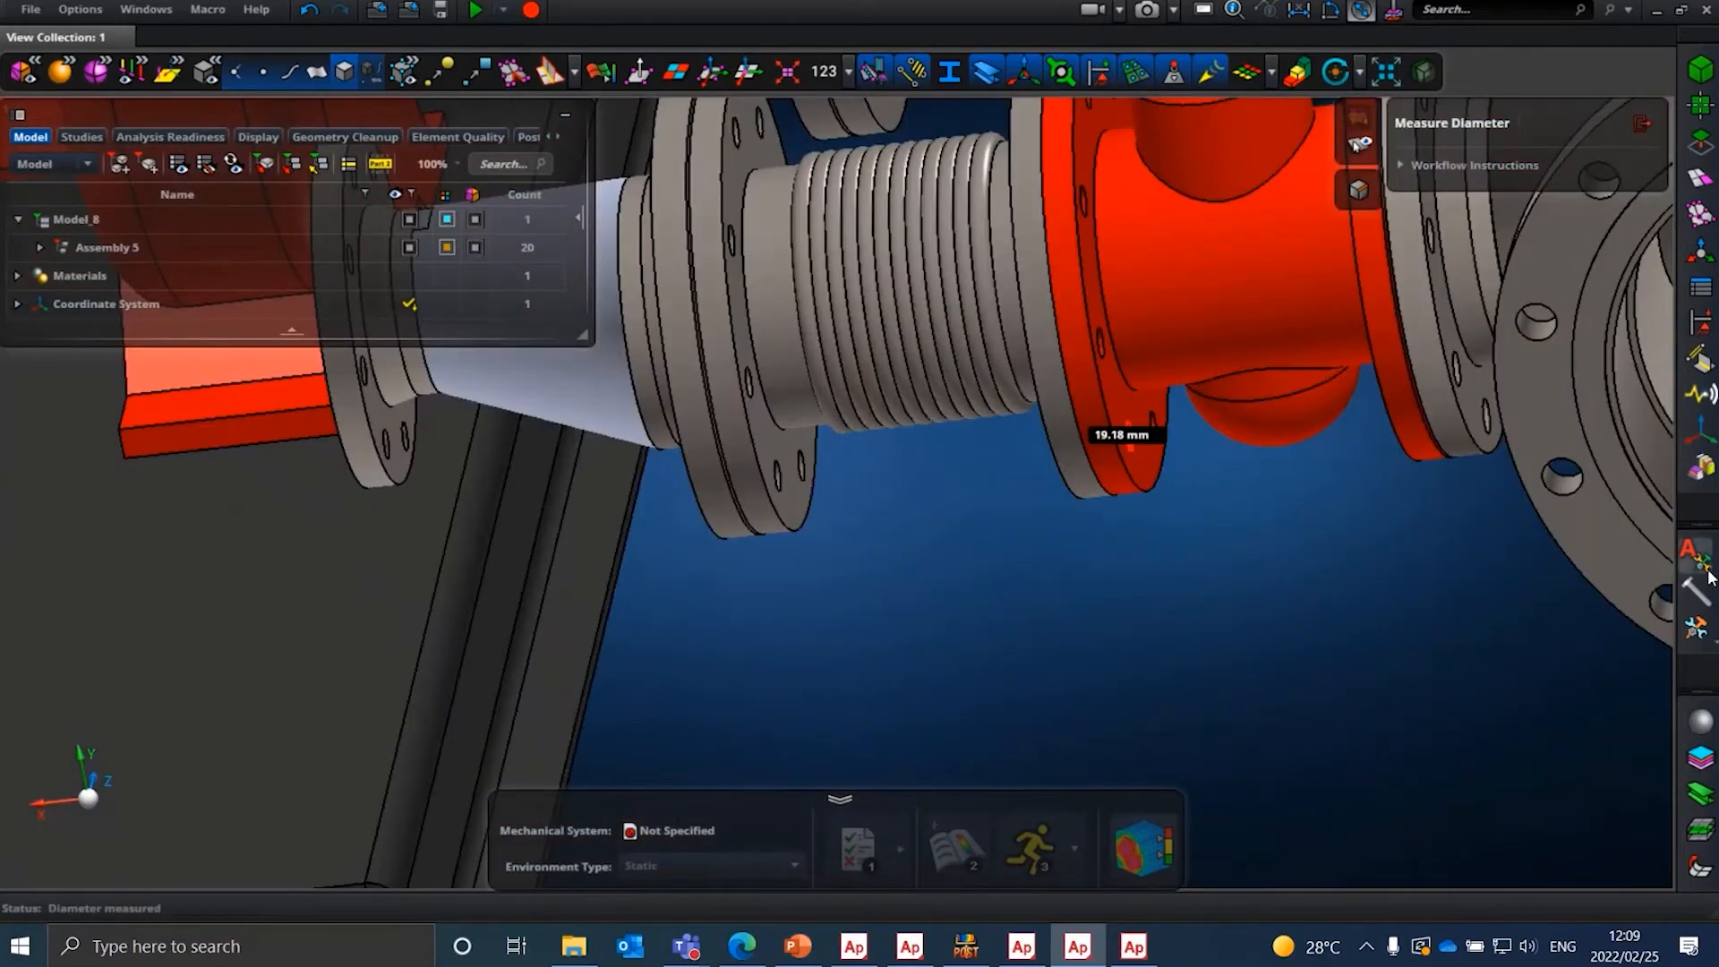
- Create flexible, compliant hole-to-hole fasteners at the pipe flange bolt holes with a maximum diameter of 25
click(1695, 591)
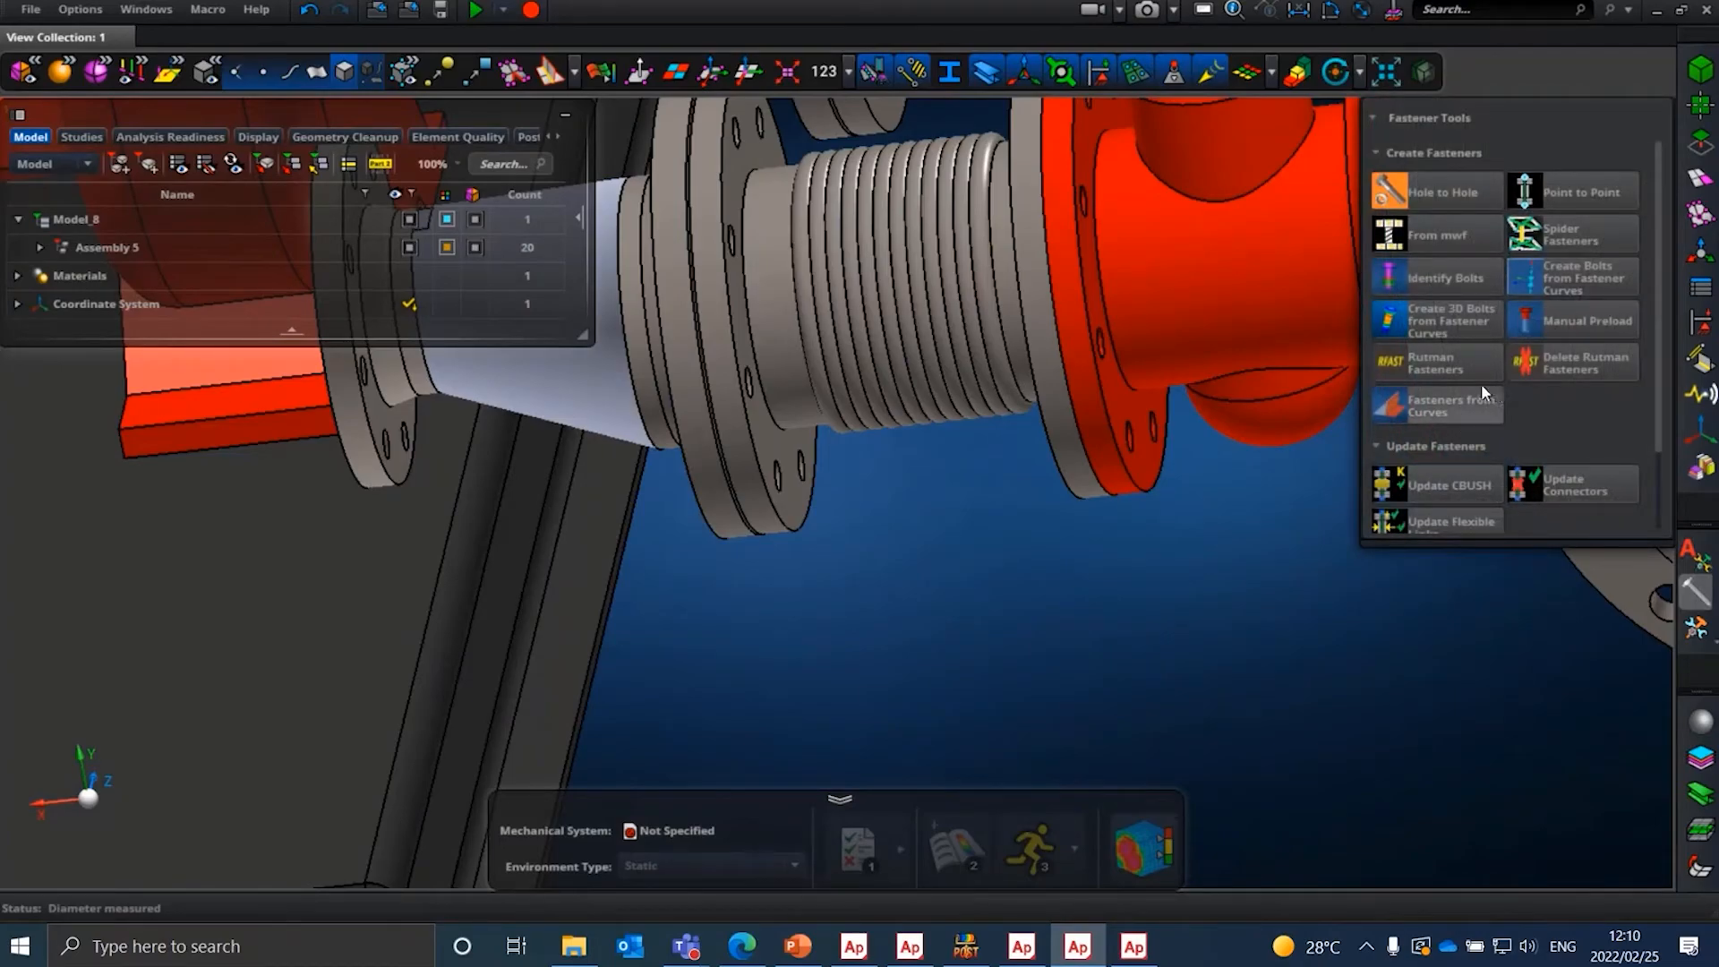
click(1417, 197)
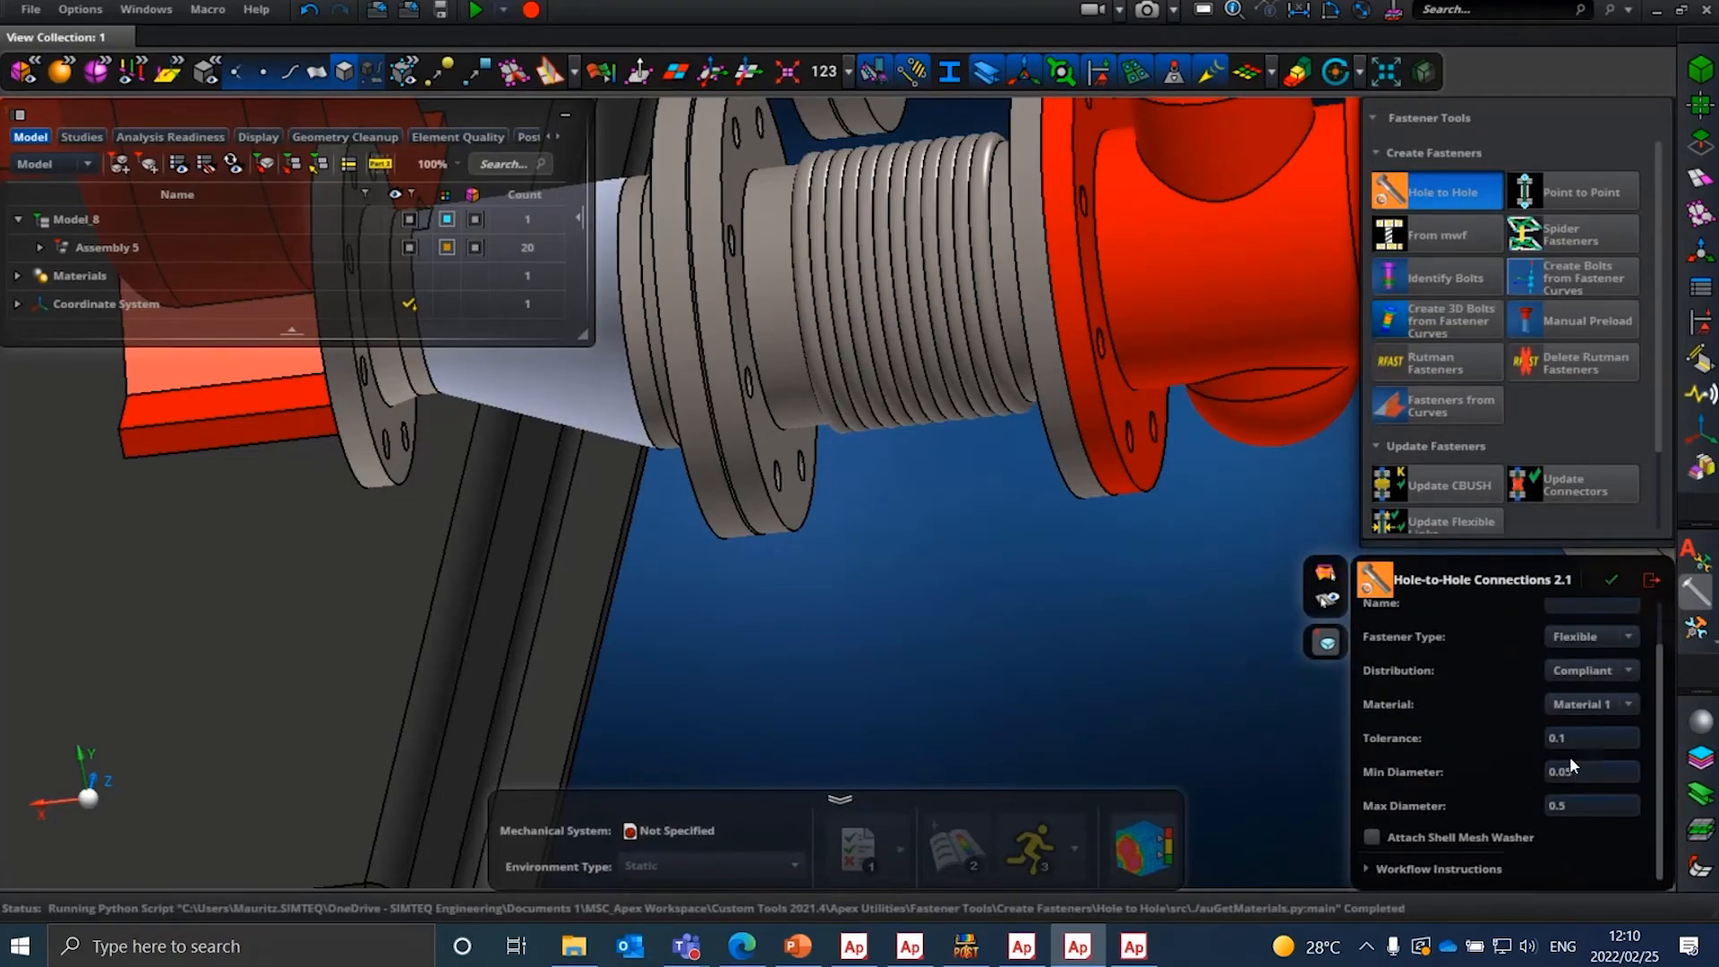
click(1600, 804)
text(25)
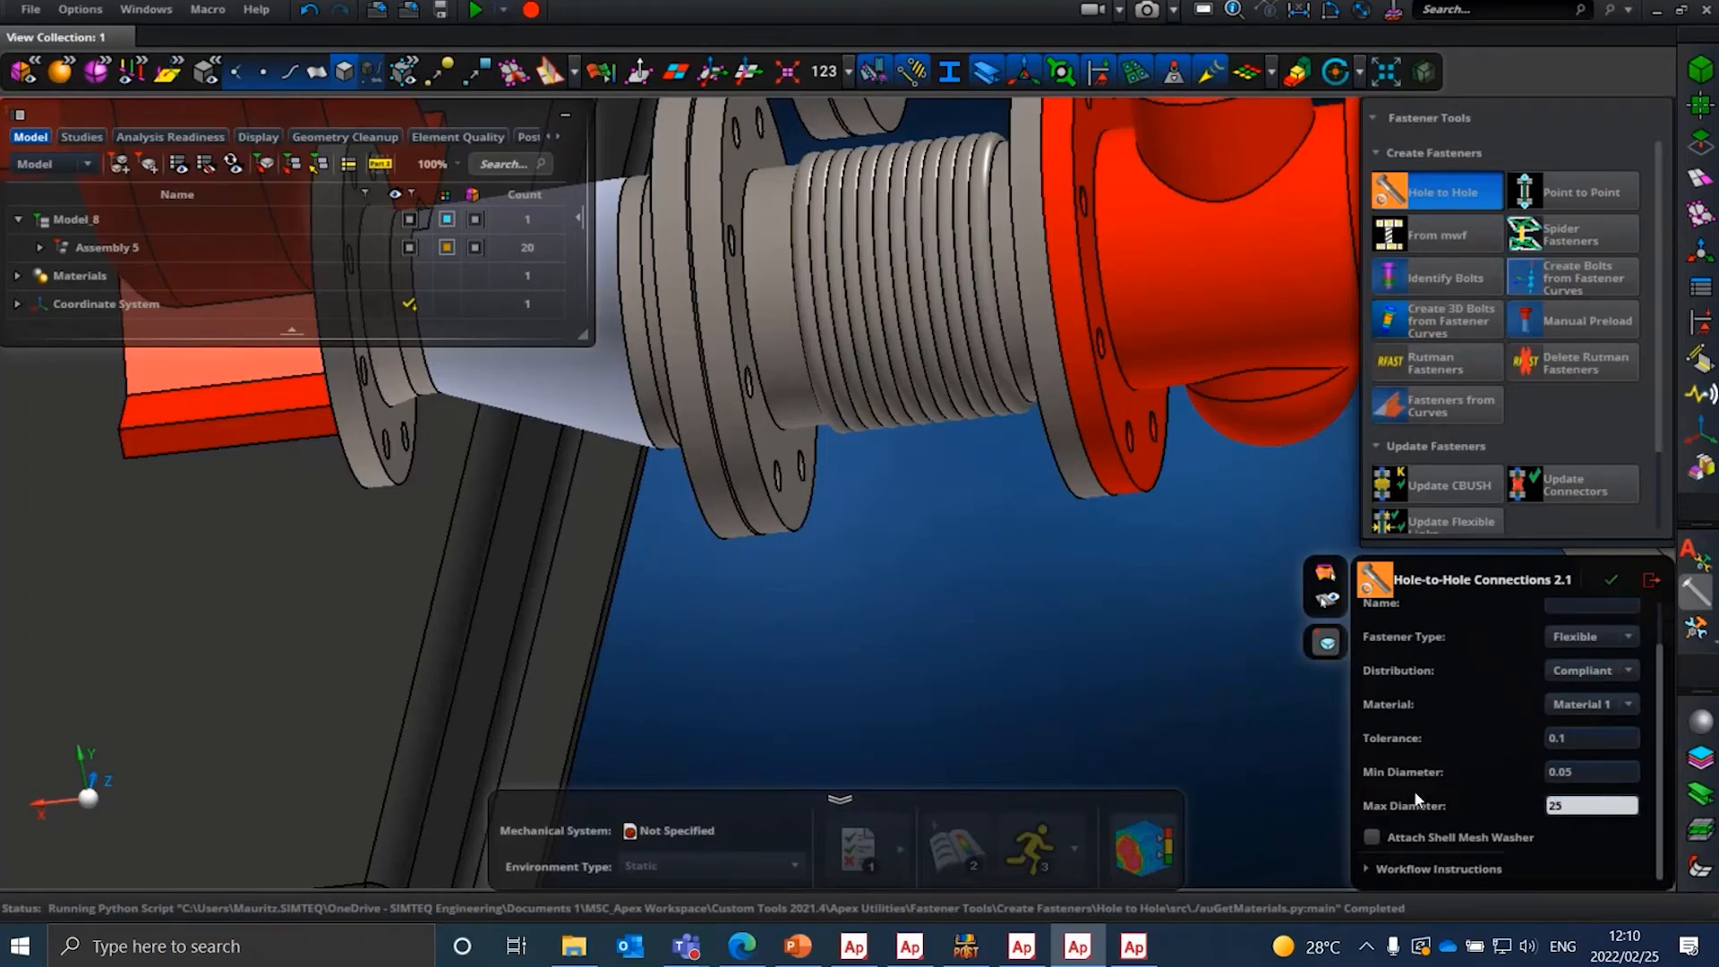
click(958, 597)
middle_drag(960, 596, 968, 598)
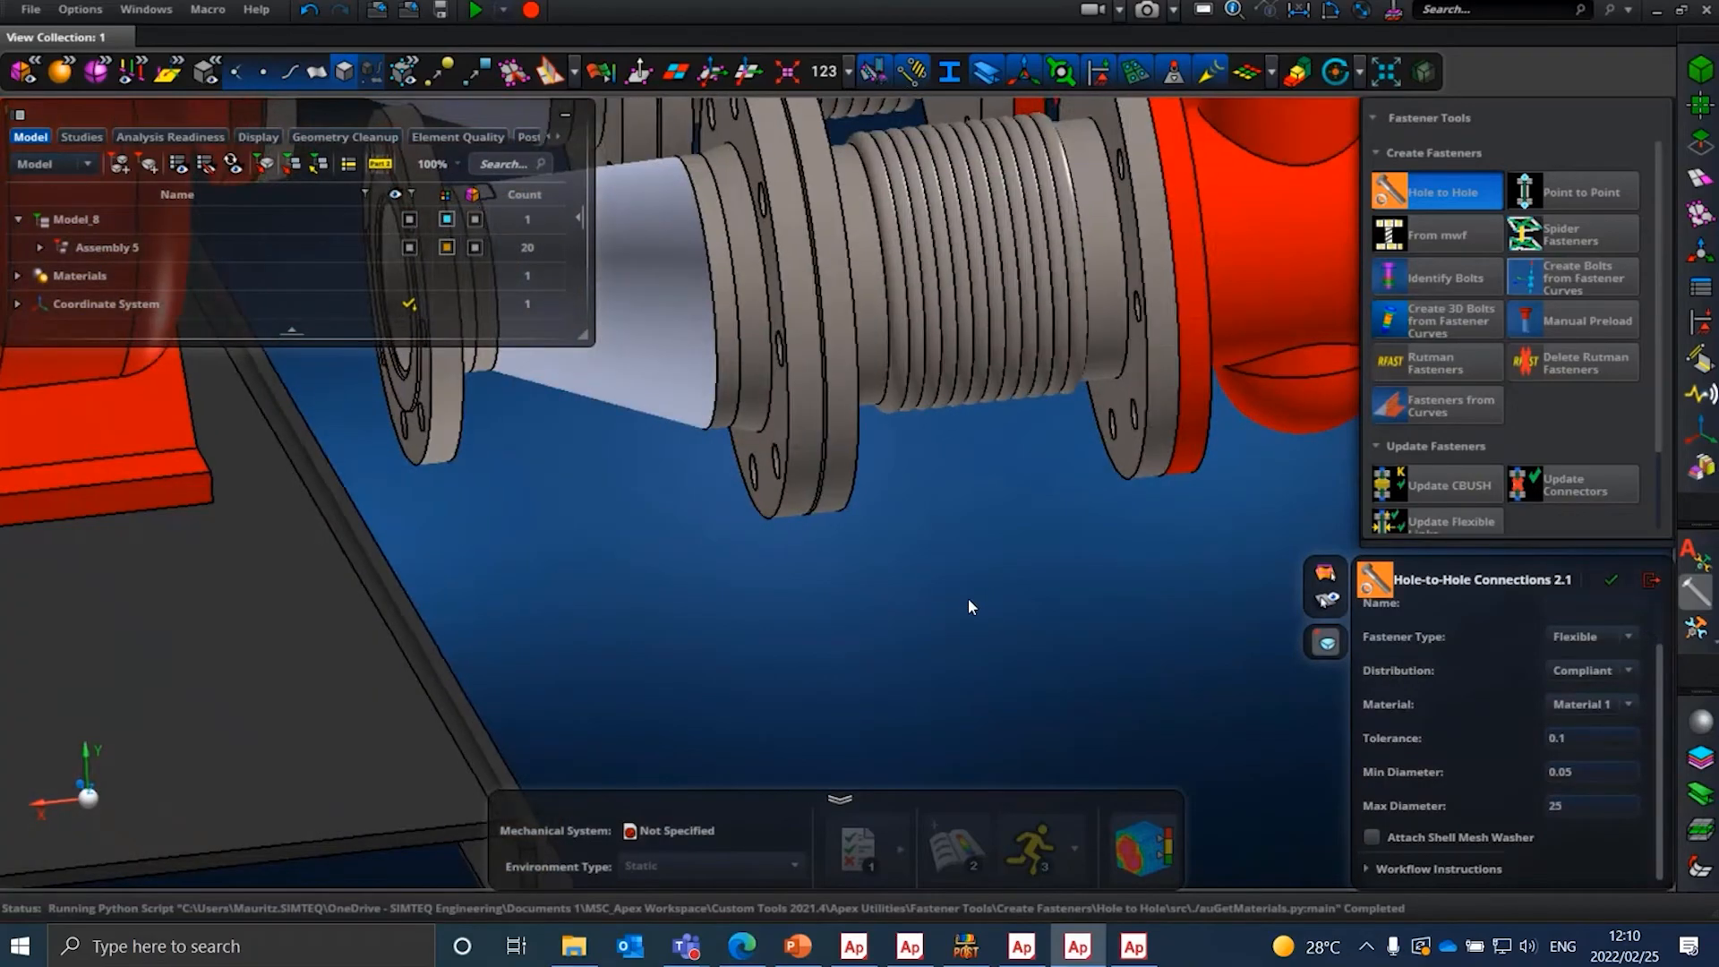
scroll(969, 598, down, 5)
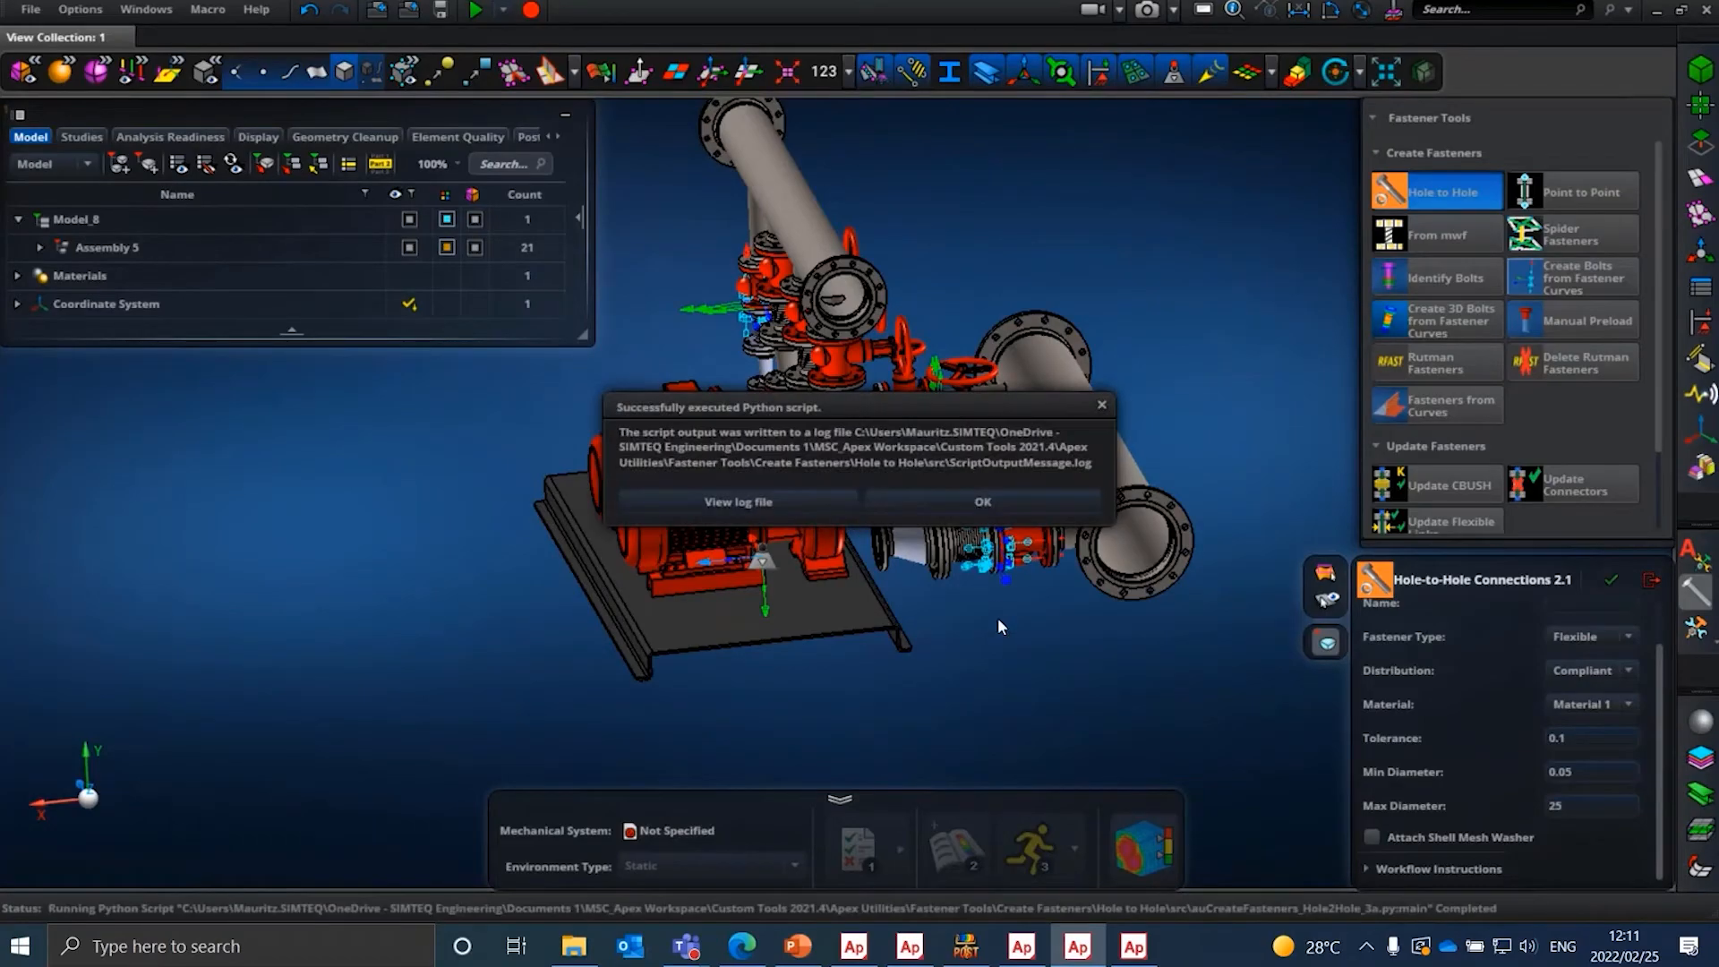
- Dismiss the script message, hide the solids to inspect the created hole-to-hole fasteners on their own, and show the solids again
click(1102, 405)
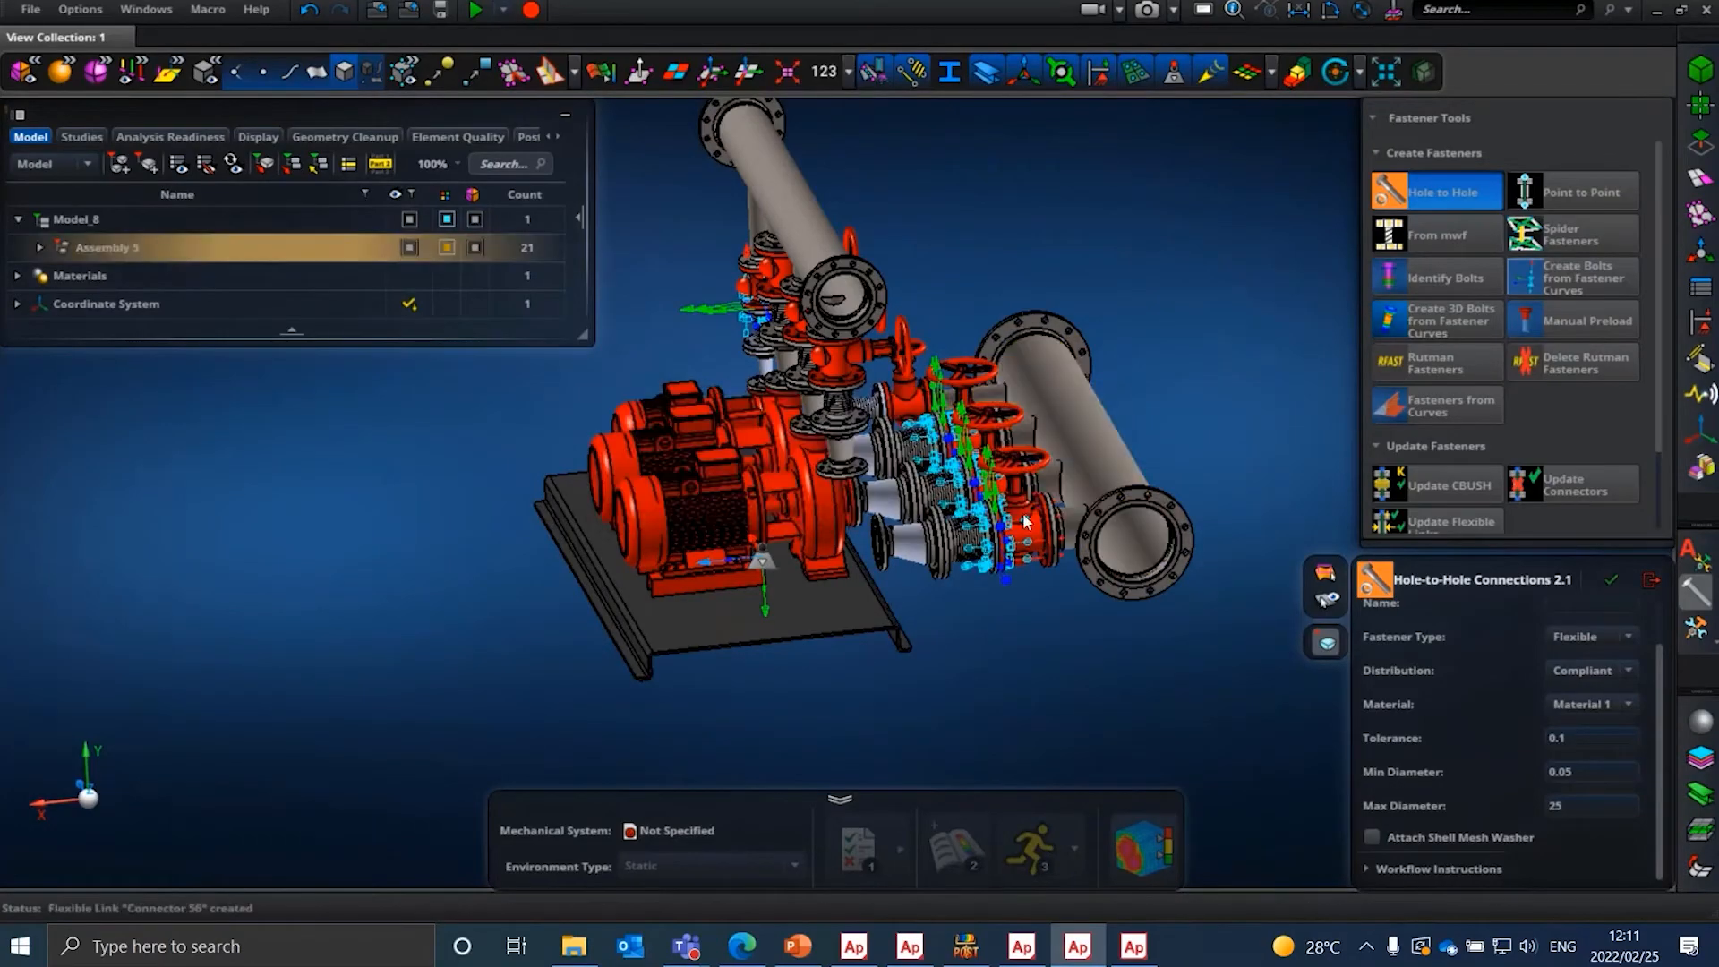
scroll(1074, 484, up, 6)
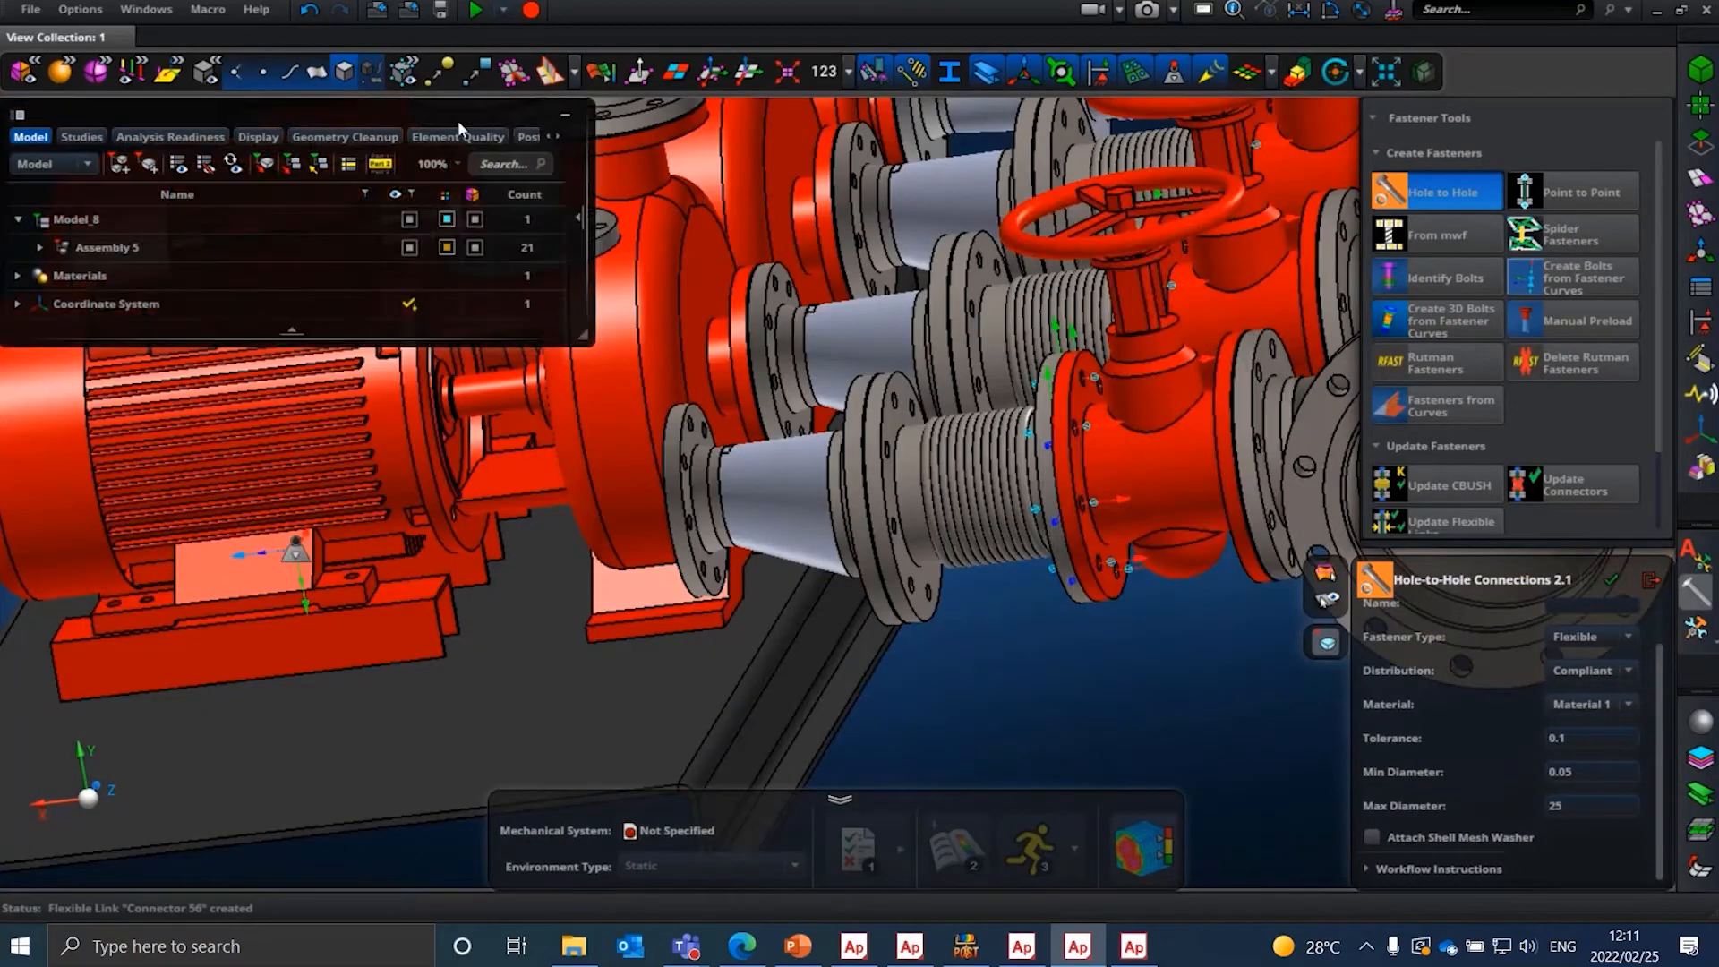
click(351, 74)
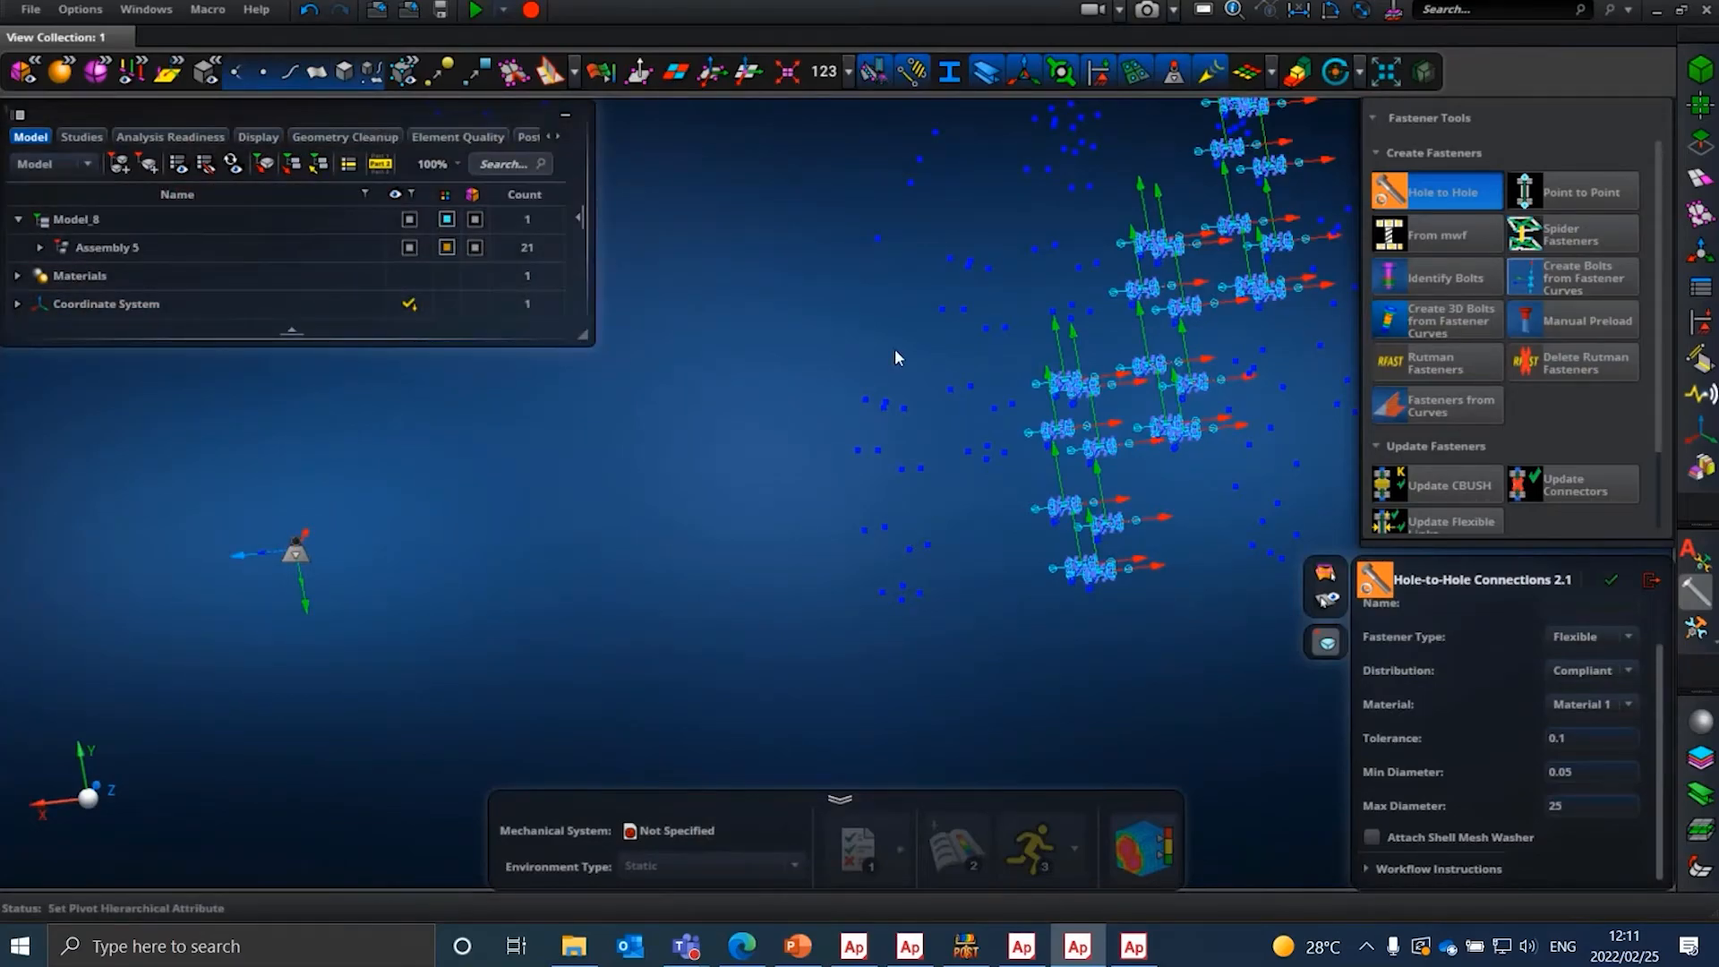
scroll(899, 255, down, 5)
scroll(897, 255, up, 2)
scroll(856, 251, down, 4)
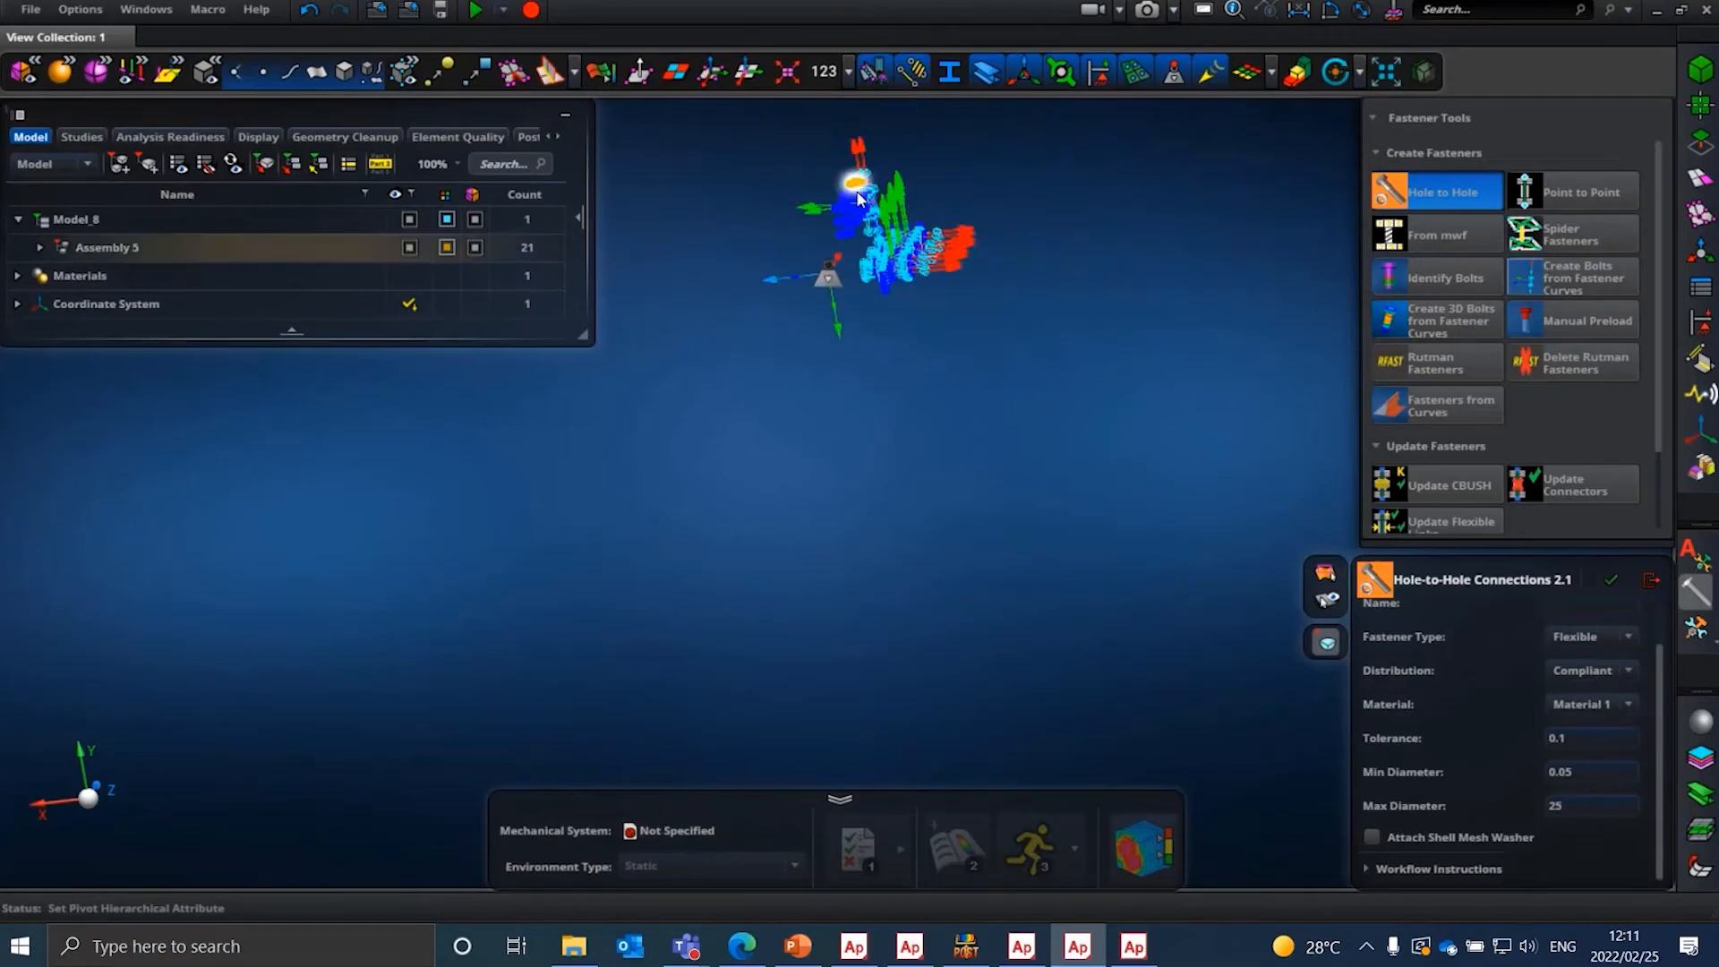
scroll(862, 238, up, 6)
middle_drag(841, 373, 911, 363)
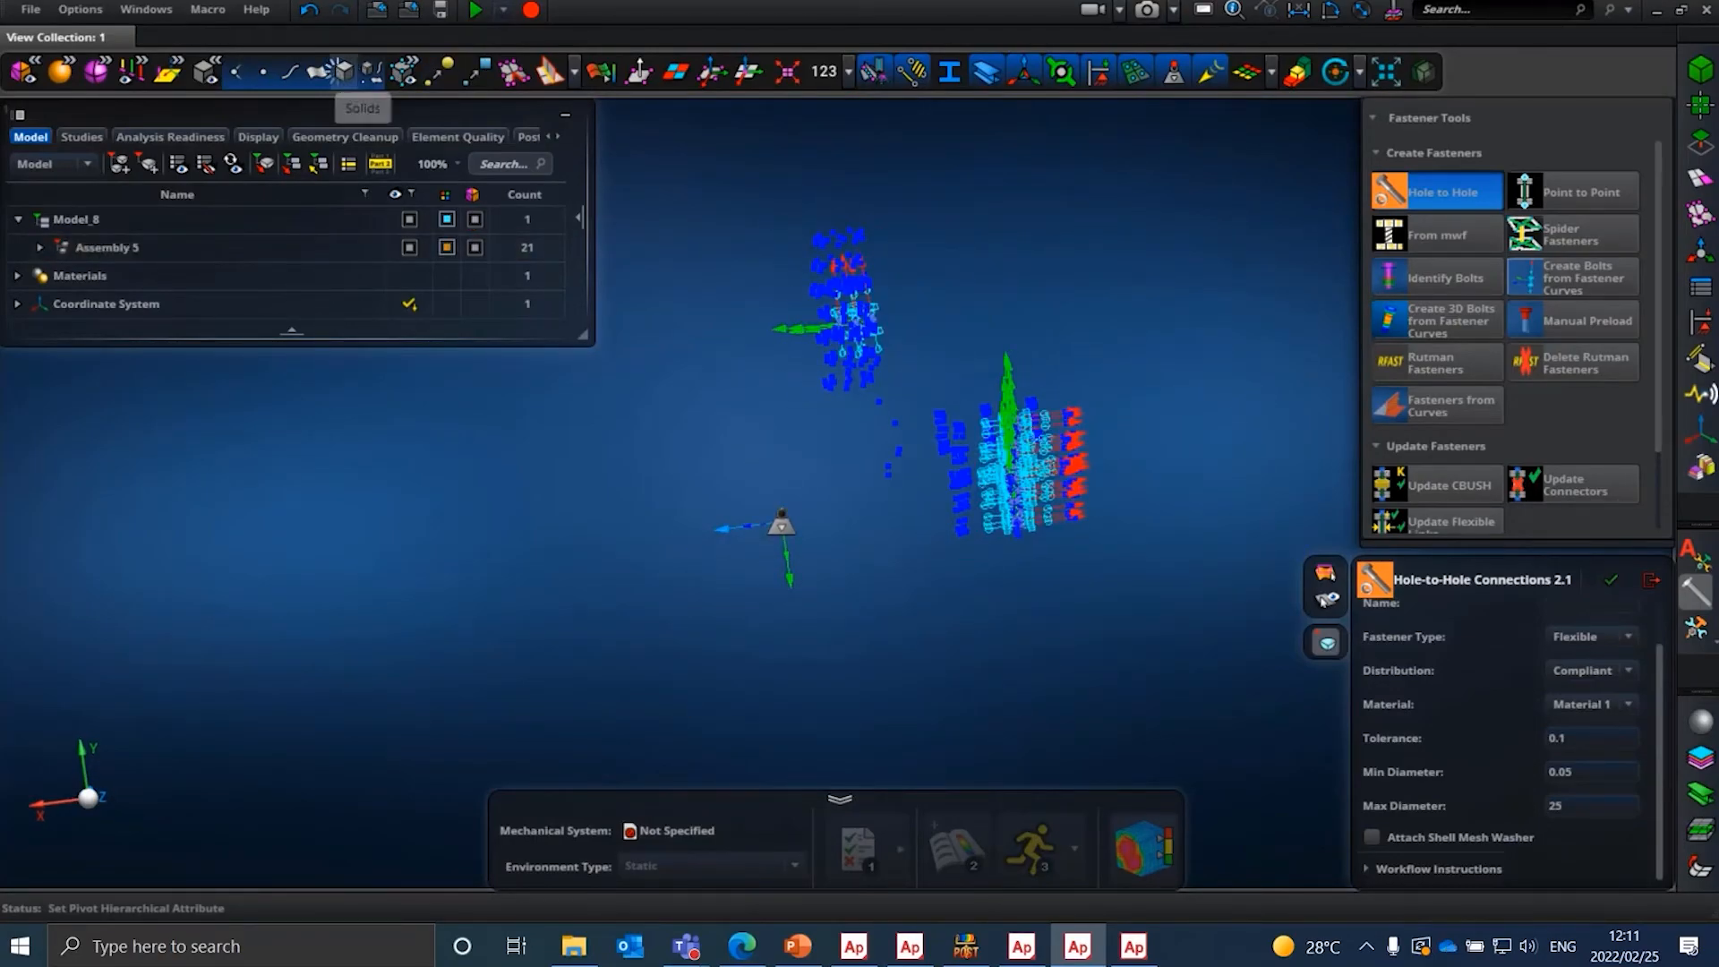
click(344, 71)
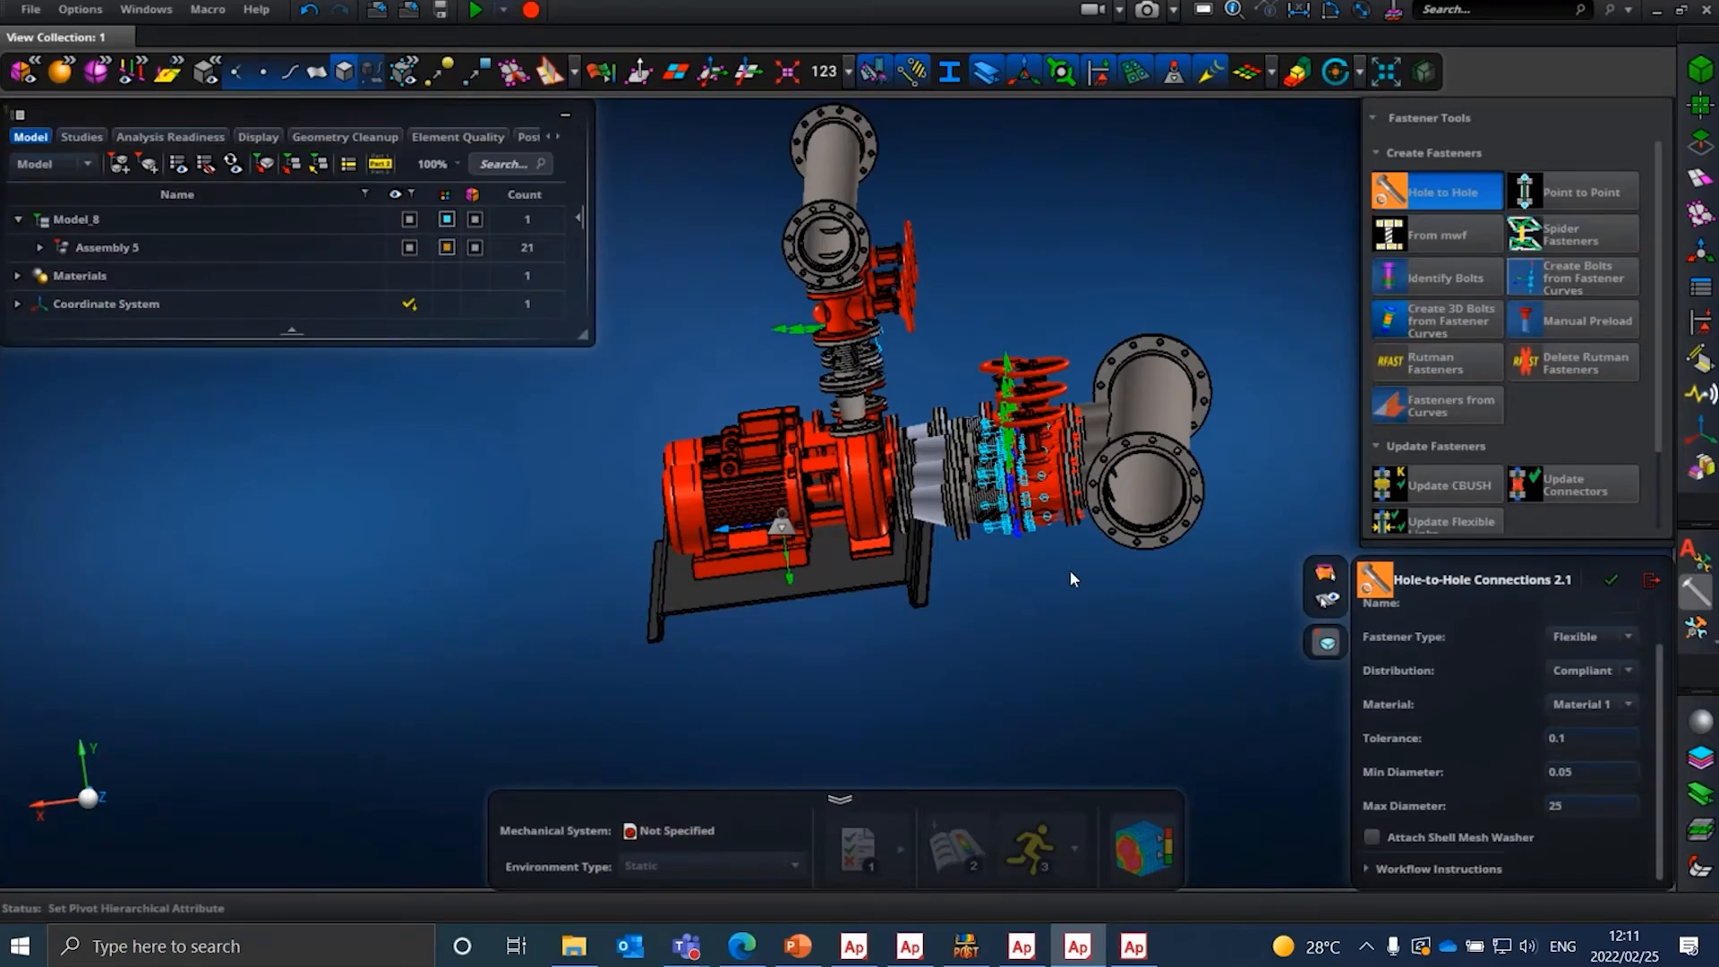
- Examine the fasteners in the bolt holes between the bellows and the red valve flanges up close
scroll(1069, 569, up, 3)
middle_drag(1047, 530, 931, 541)
scroll(931, 541, up, 3)
scroll(1010, 514, down, 5)
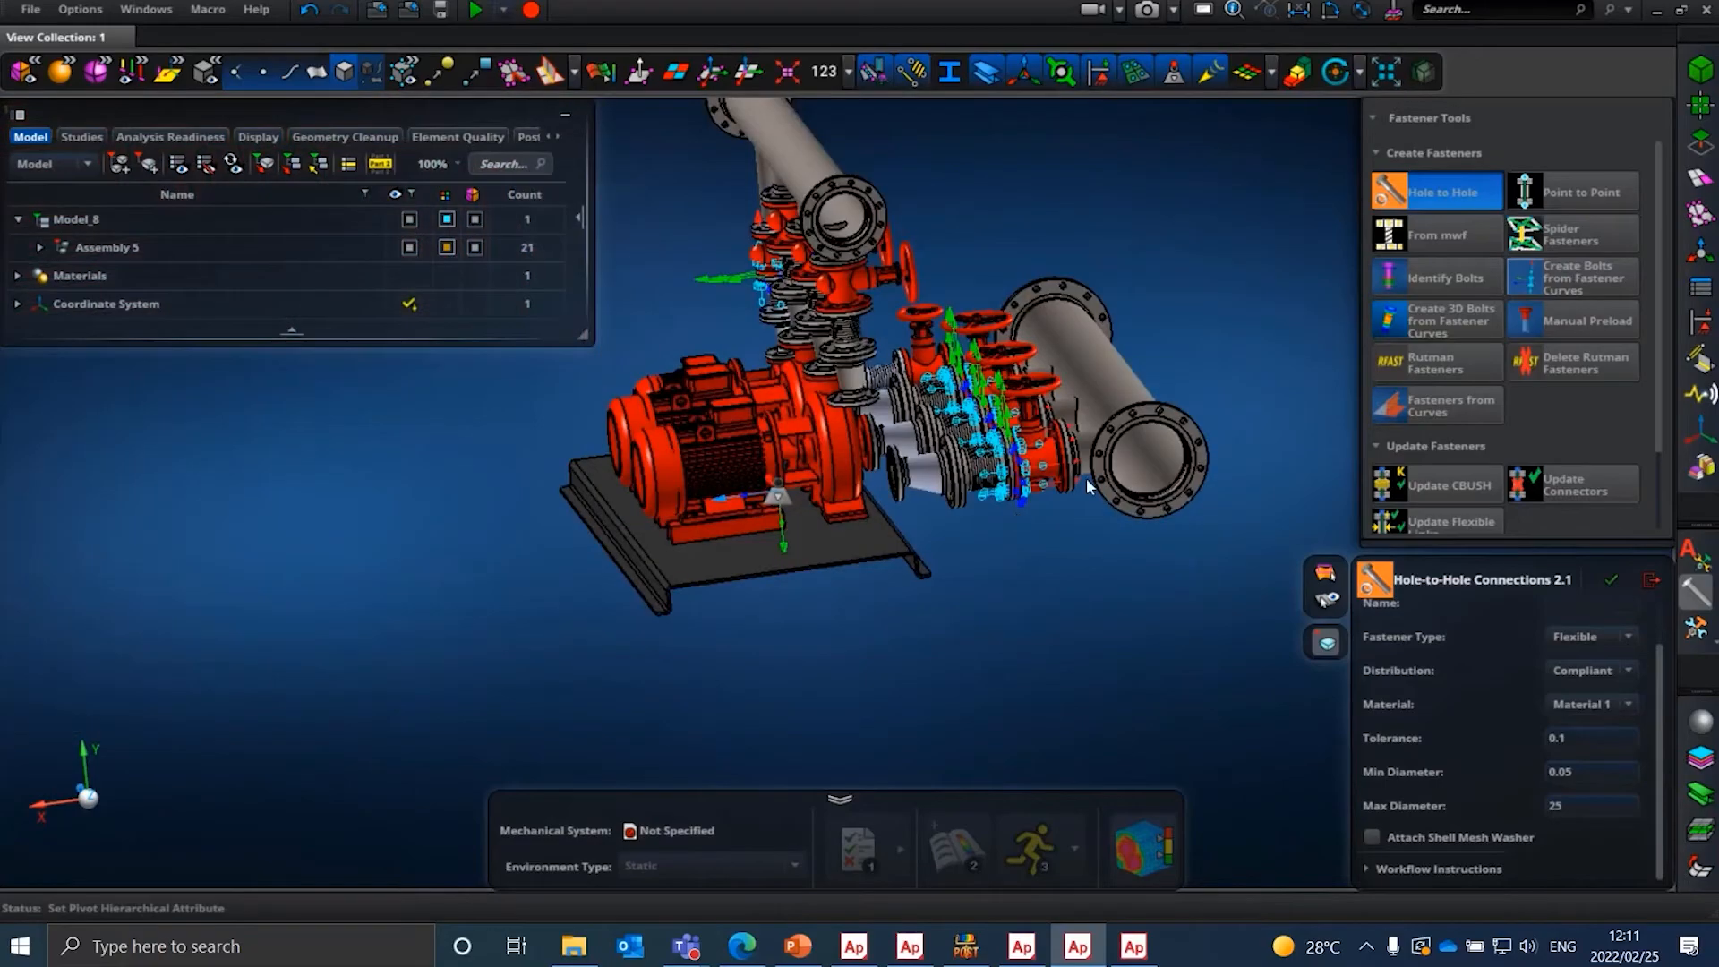
scroll(1087, 476, up, 5)
middle_drag(1058, 486, 1012, 476)
scroll(1012, 476, up, 5)
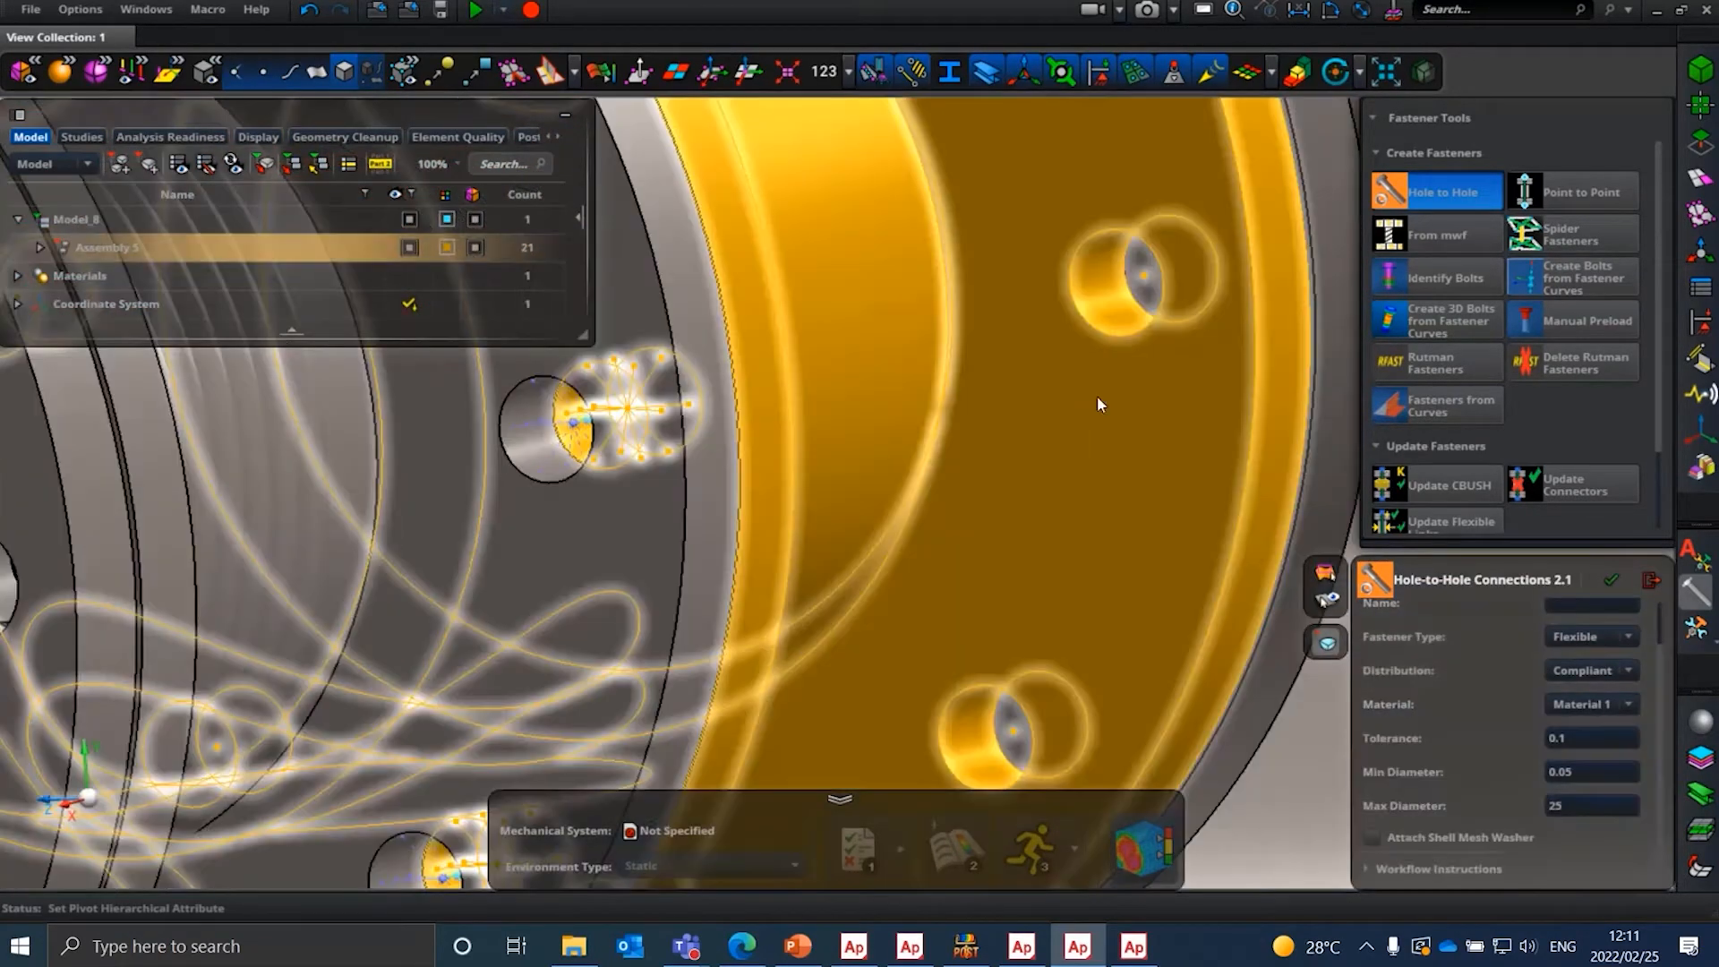
scroll(1098, 396, down, 3)
scroll(1093, 394, up, 2)
middle_drag(1018, 303, 1078, 314)
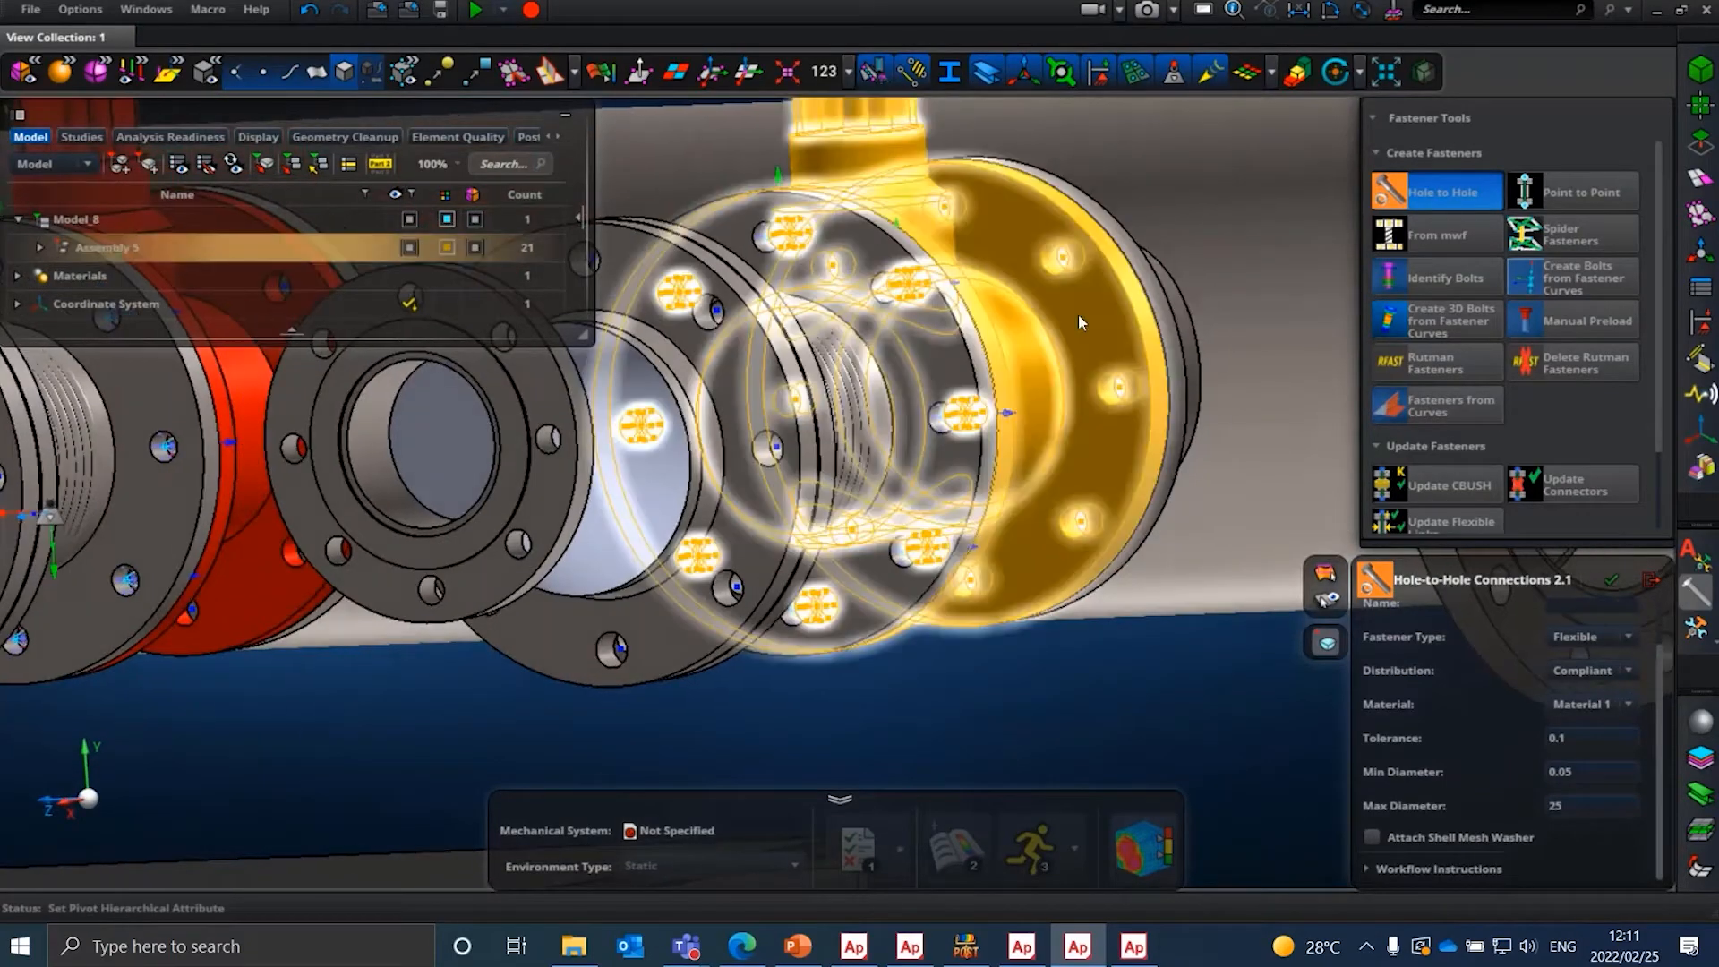
scroll(1111, 324, up, 5)
scroll(1158, 611, up, 5)
scroll(1162, 534, down, 10)
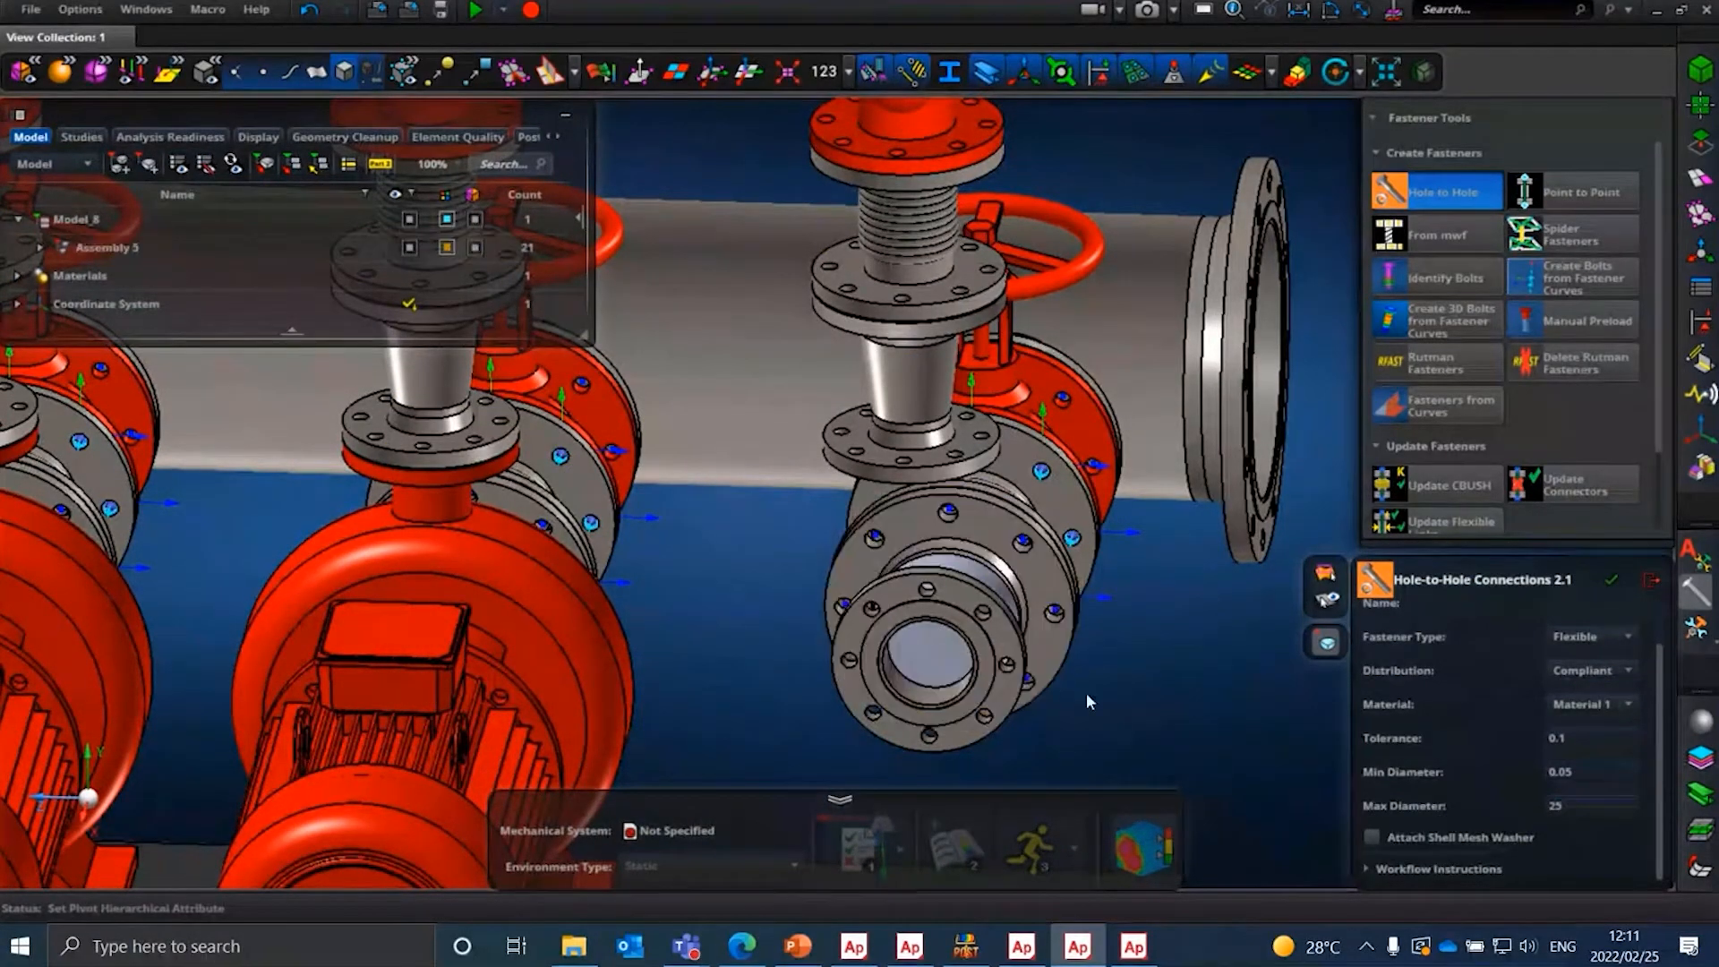
- Examine the bolt holes of the reducer, bellows and valve flanges across the pump branches for fastener coverage
scroll(1087, 691, up, 5)
scroll(1098, 697, down, 4)
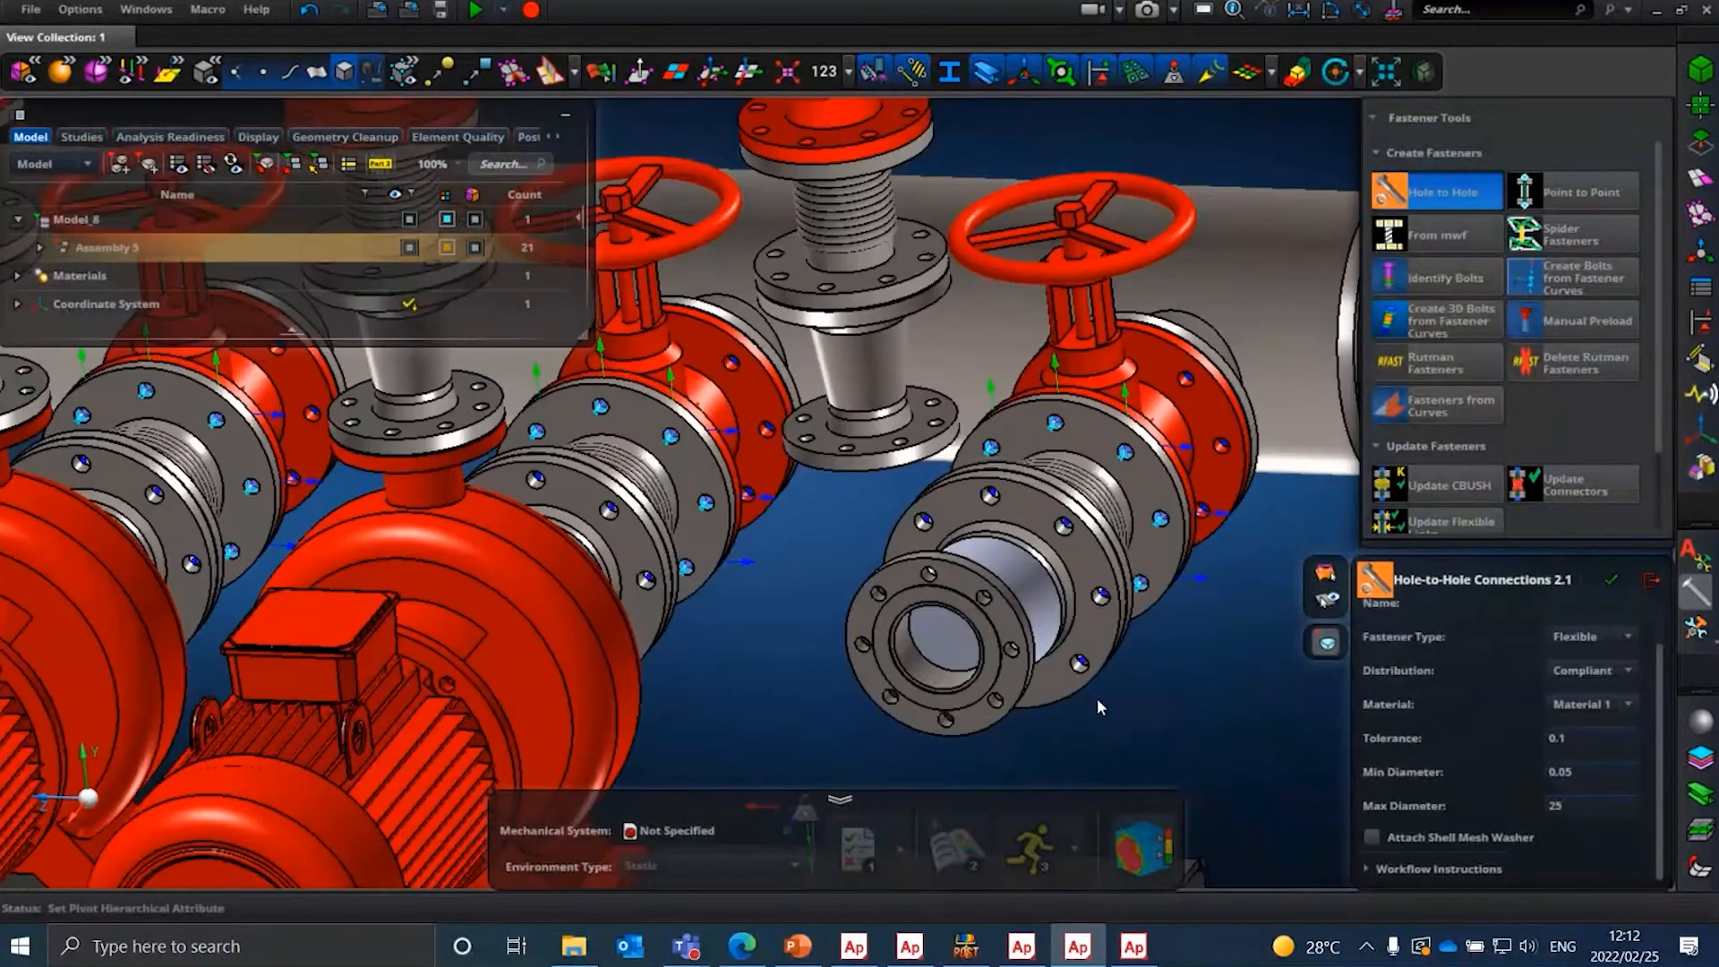
scroll(1099, 698, up, 4)
middle_drag(1103, 700, 1145, 714)
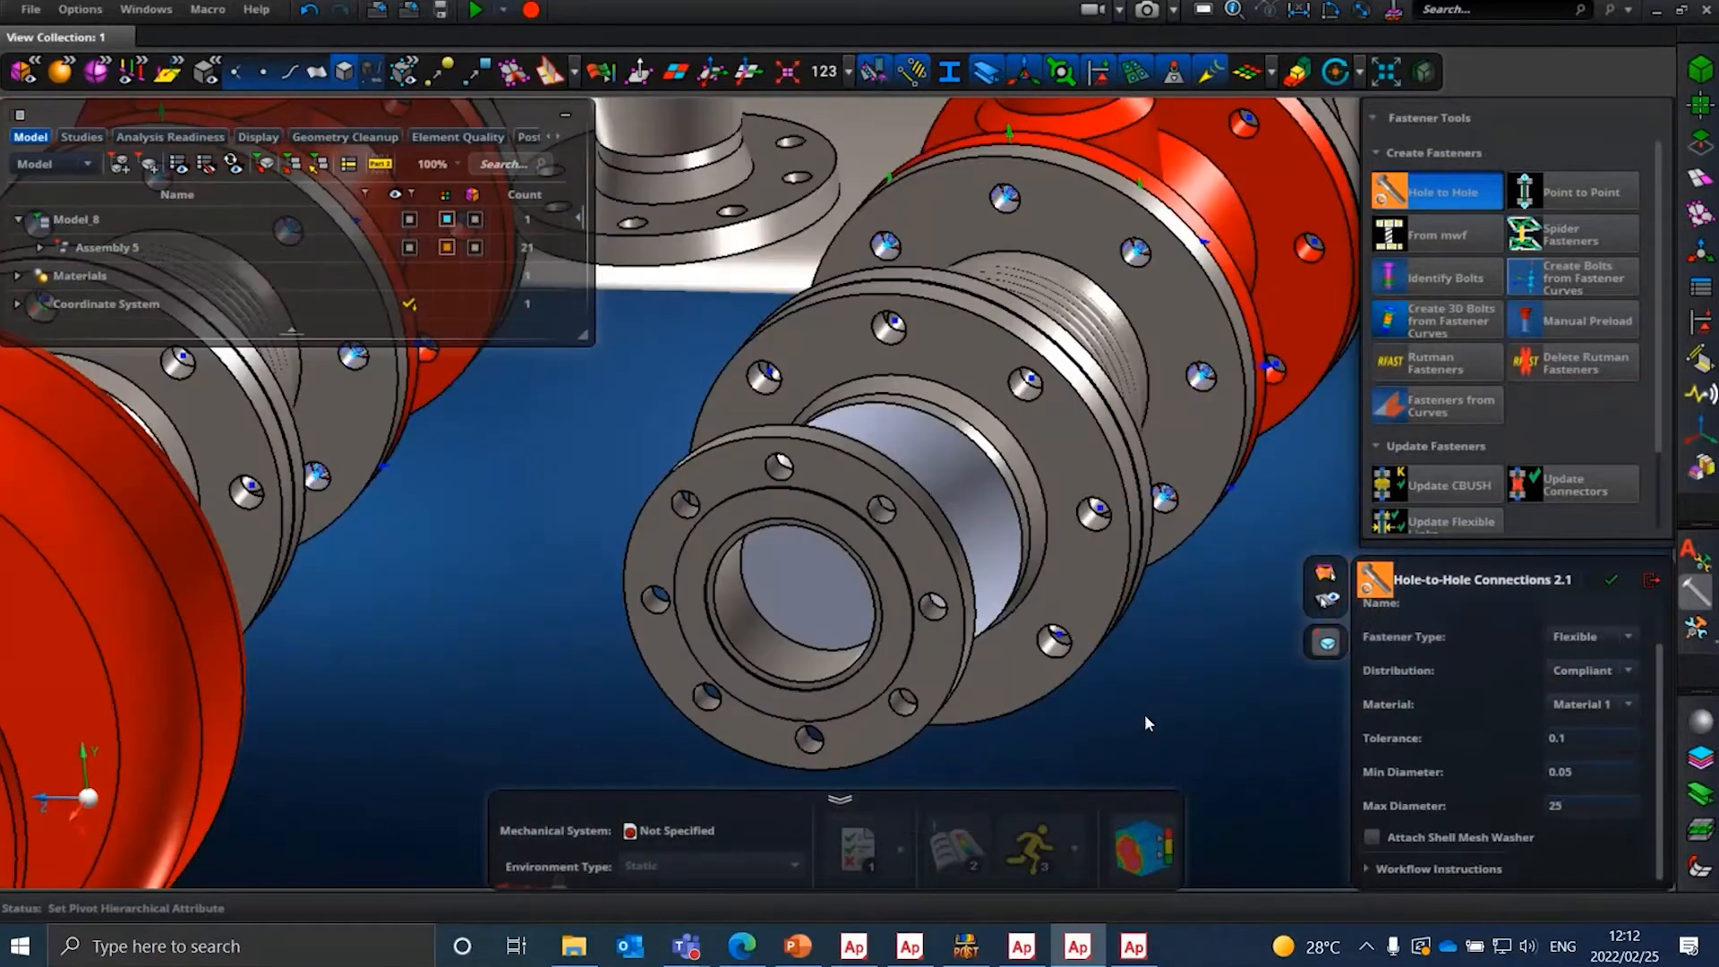
scroll(1088, 701, down, 4)
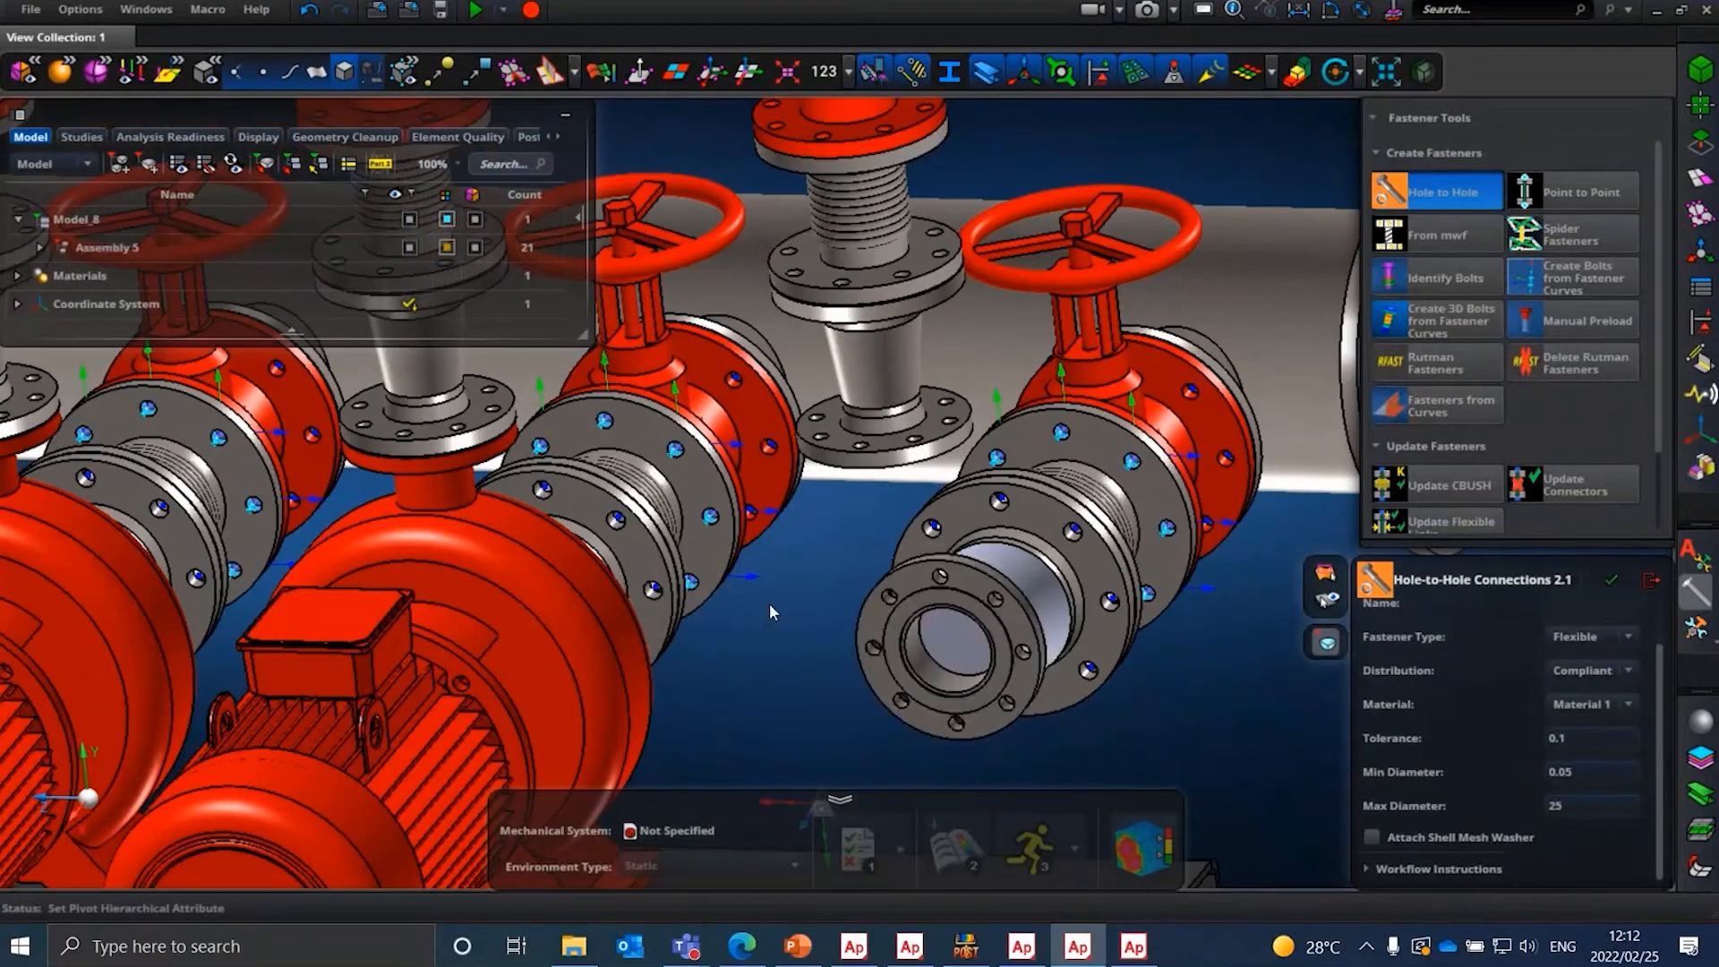
scroll(770, 603, down, 6)
scroll(726, 613, up, 3)
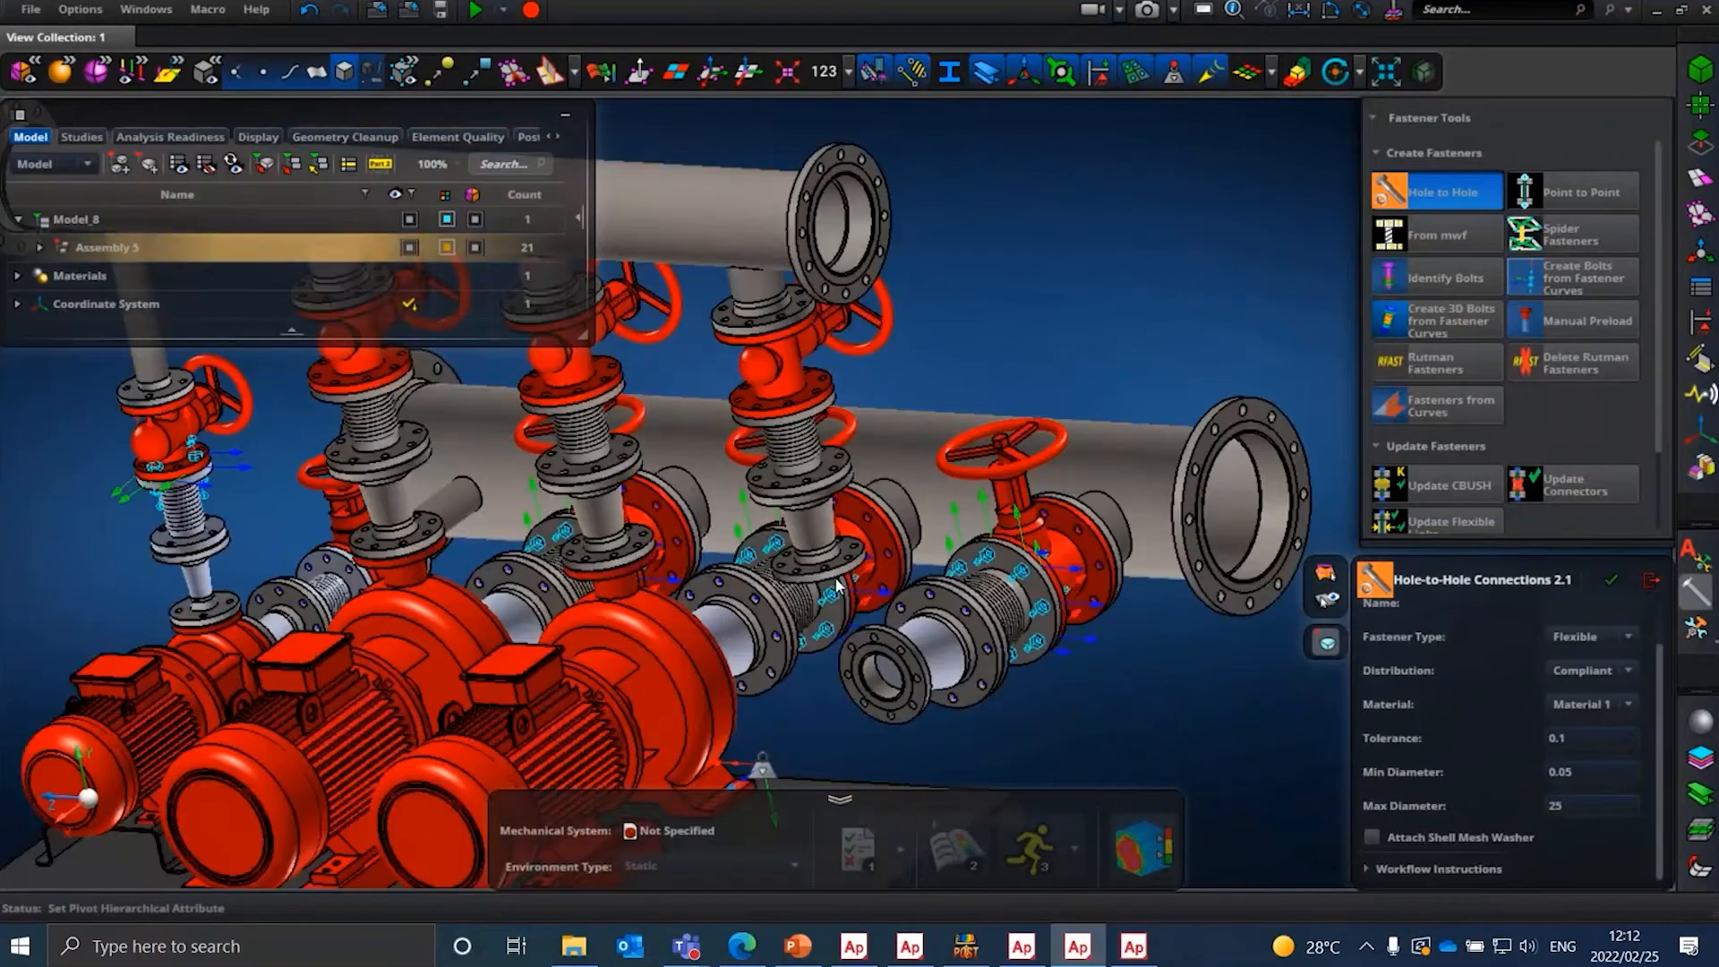
scroll(755, 551, up, 4)
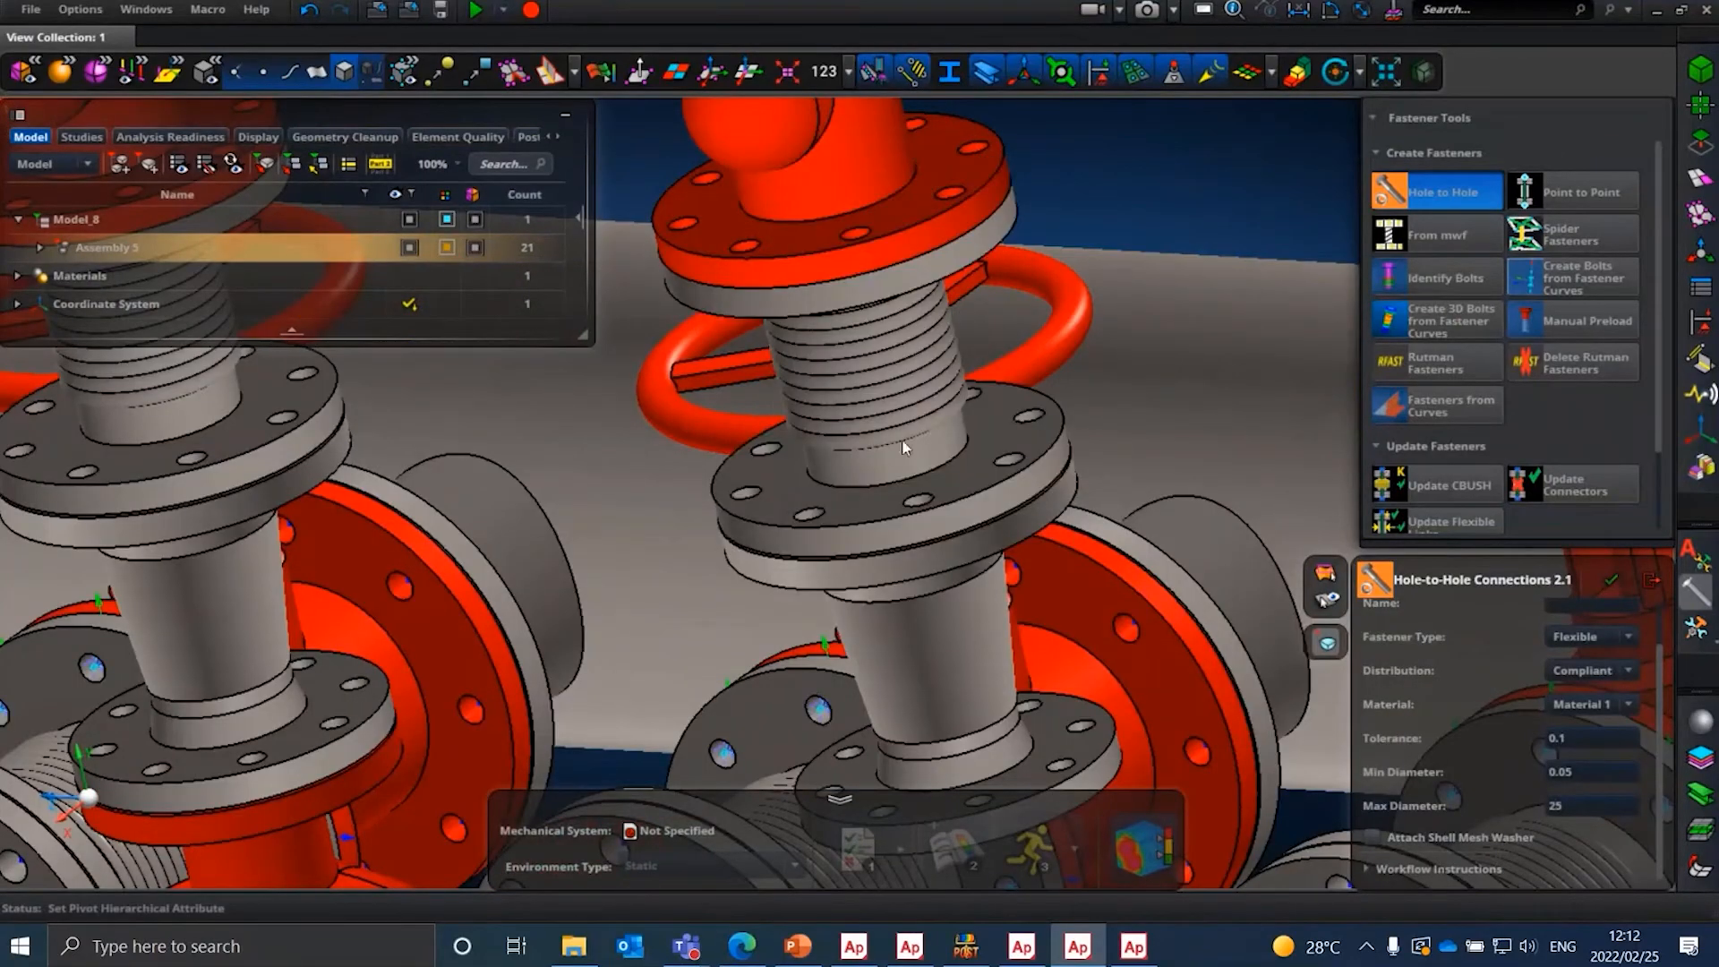
scroll(976, 508, down, 6)
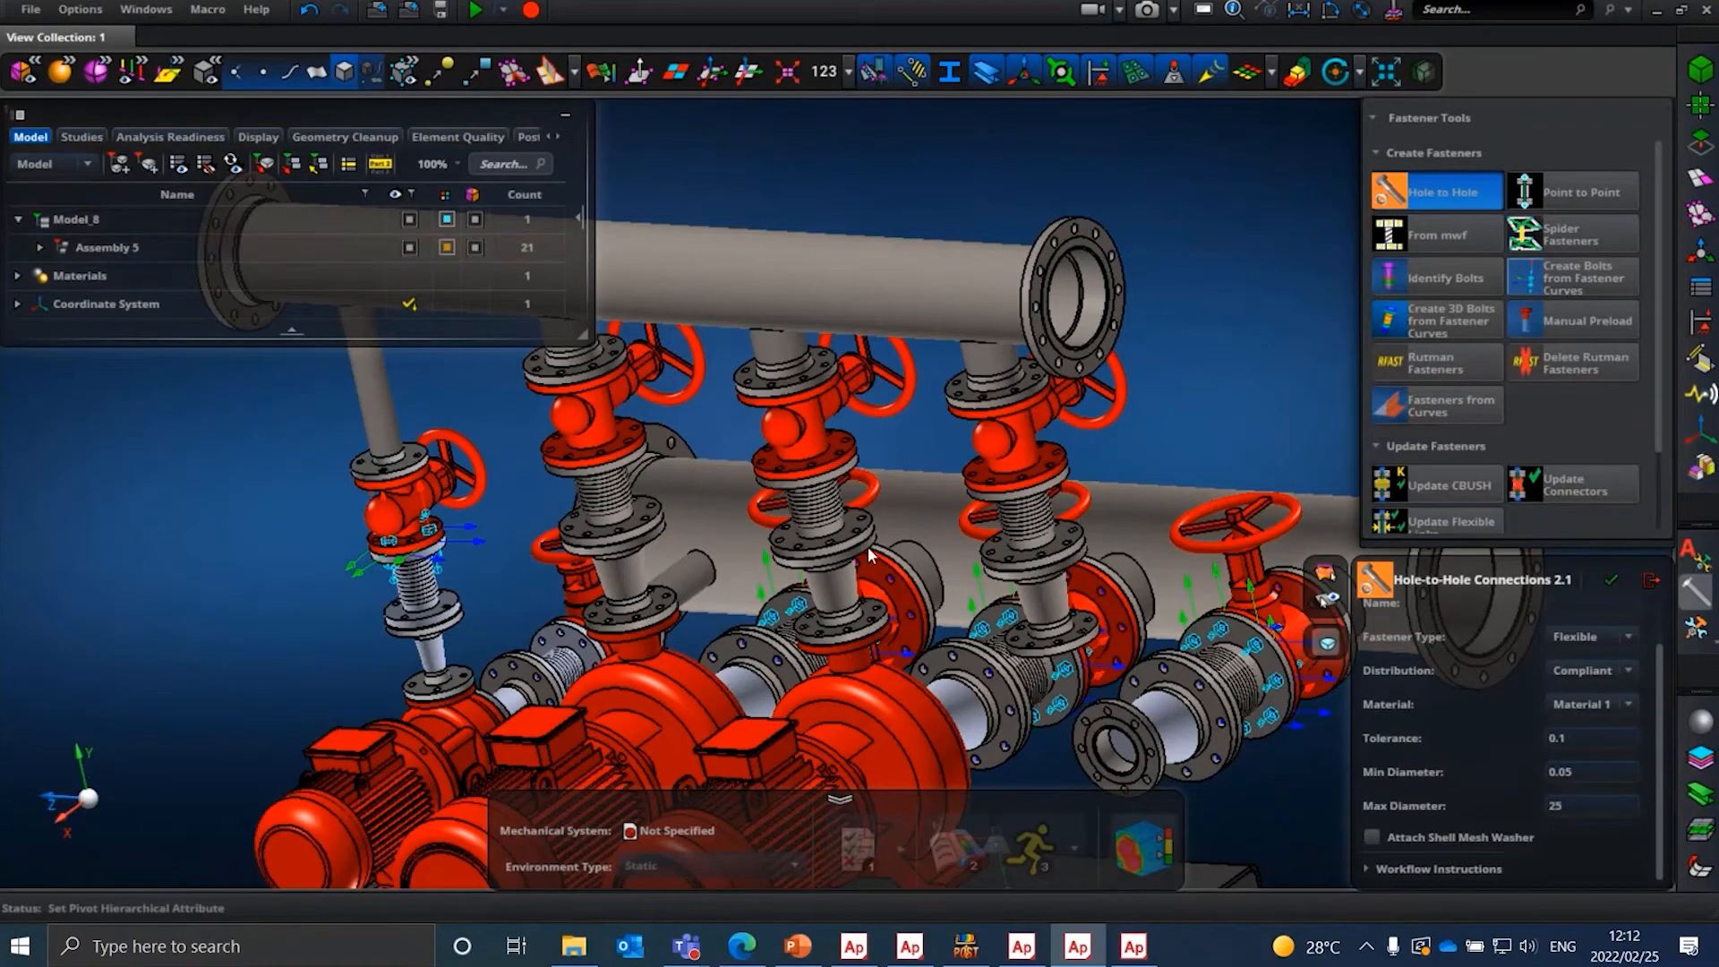
scroll(895, 582, down, 5)
scroll(938, 643, up, 2)
scroll(1078, 550, up, 3)
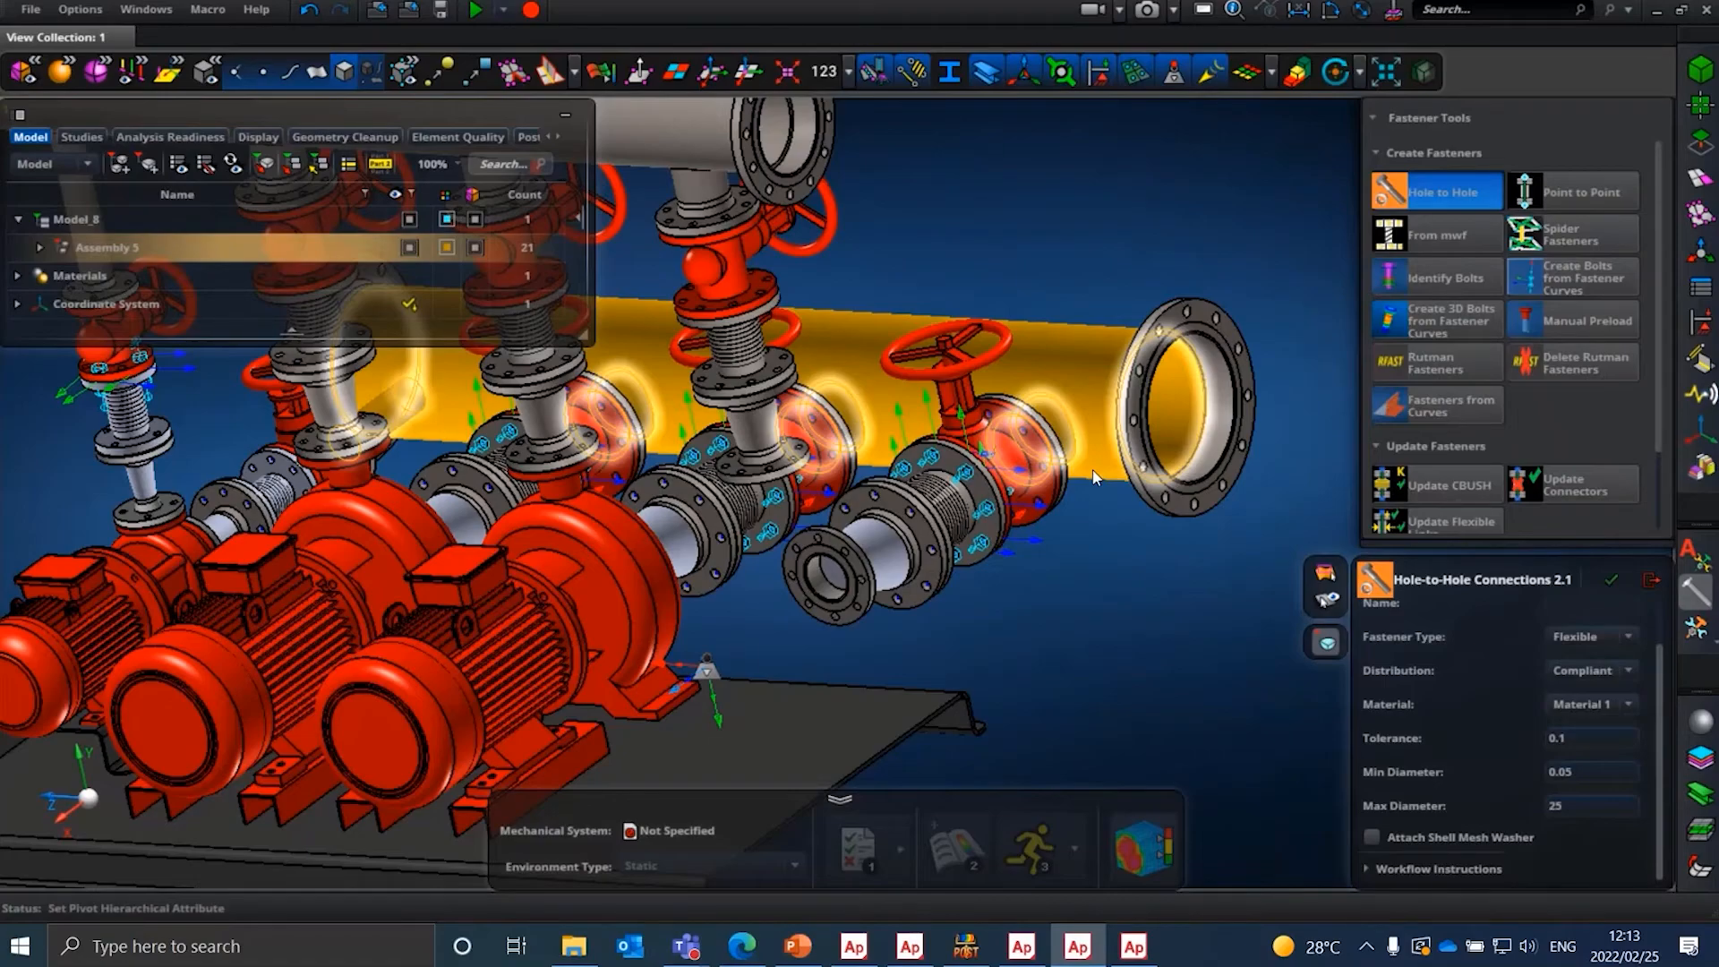
scroll(1095, 477, up, 10)
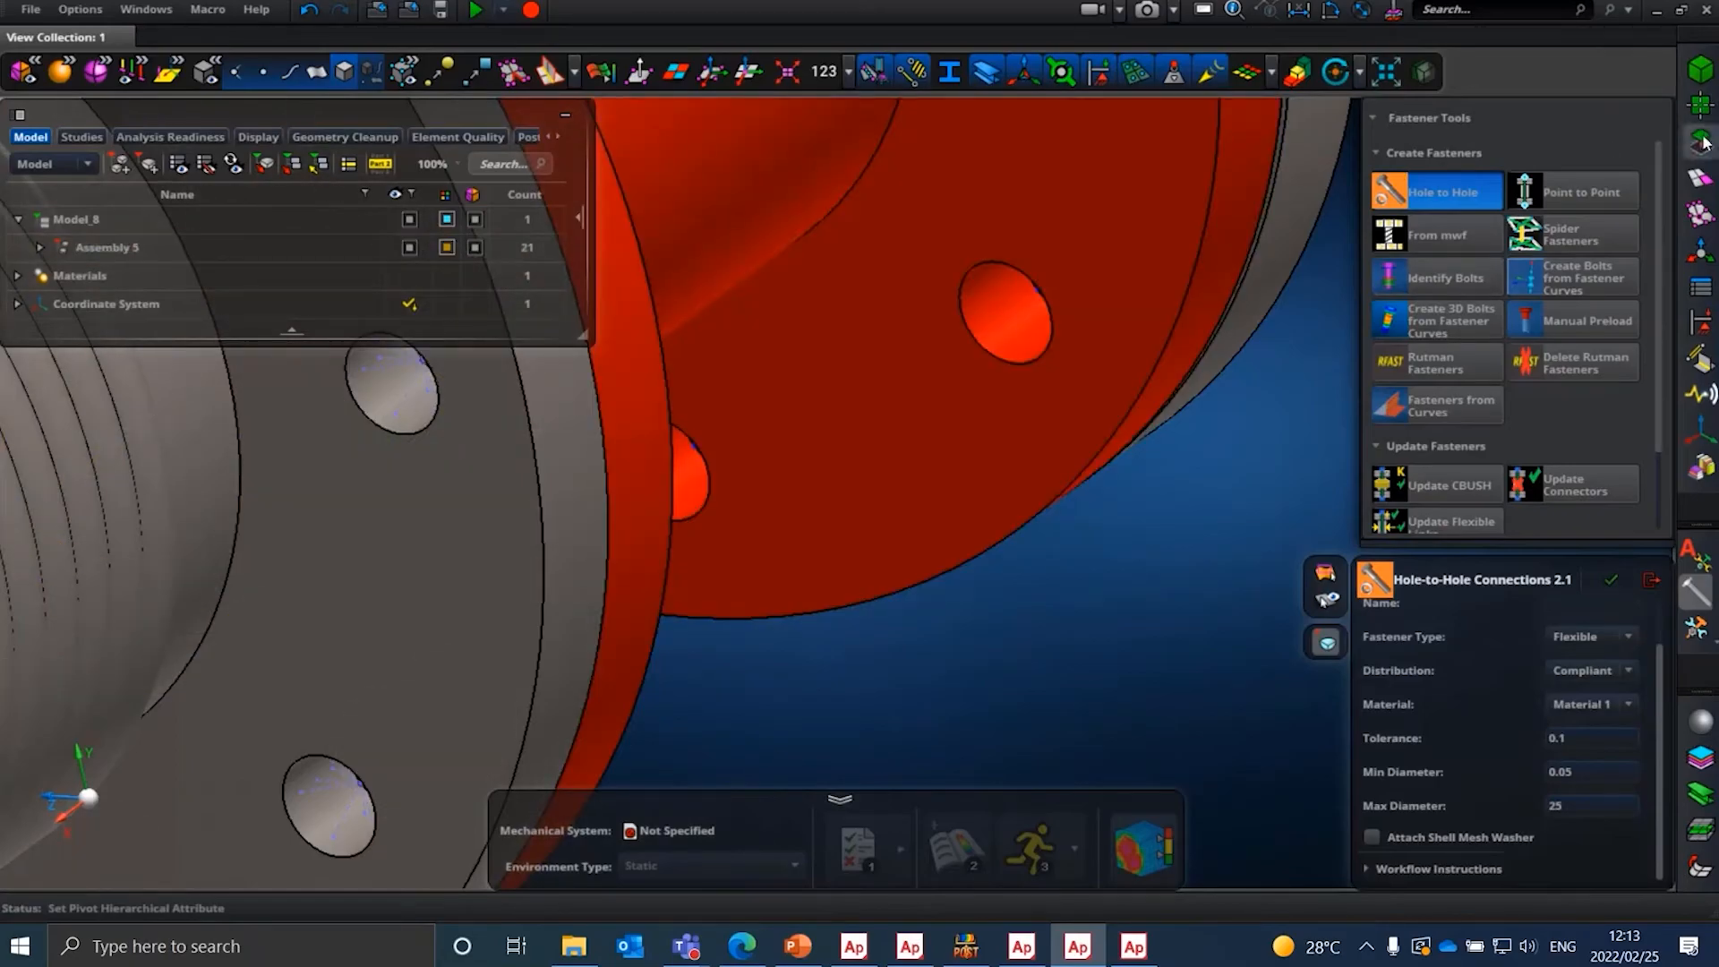
- Display the geometry editing tools to review what is available for the pump skid model
click(1701, 142)
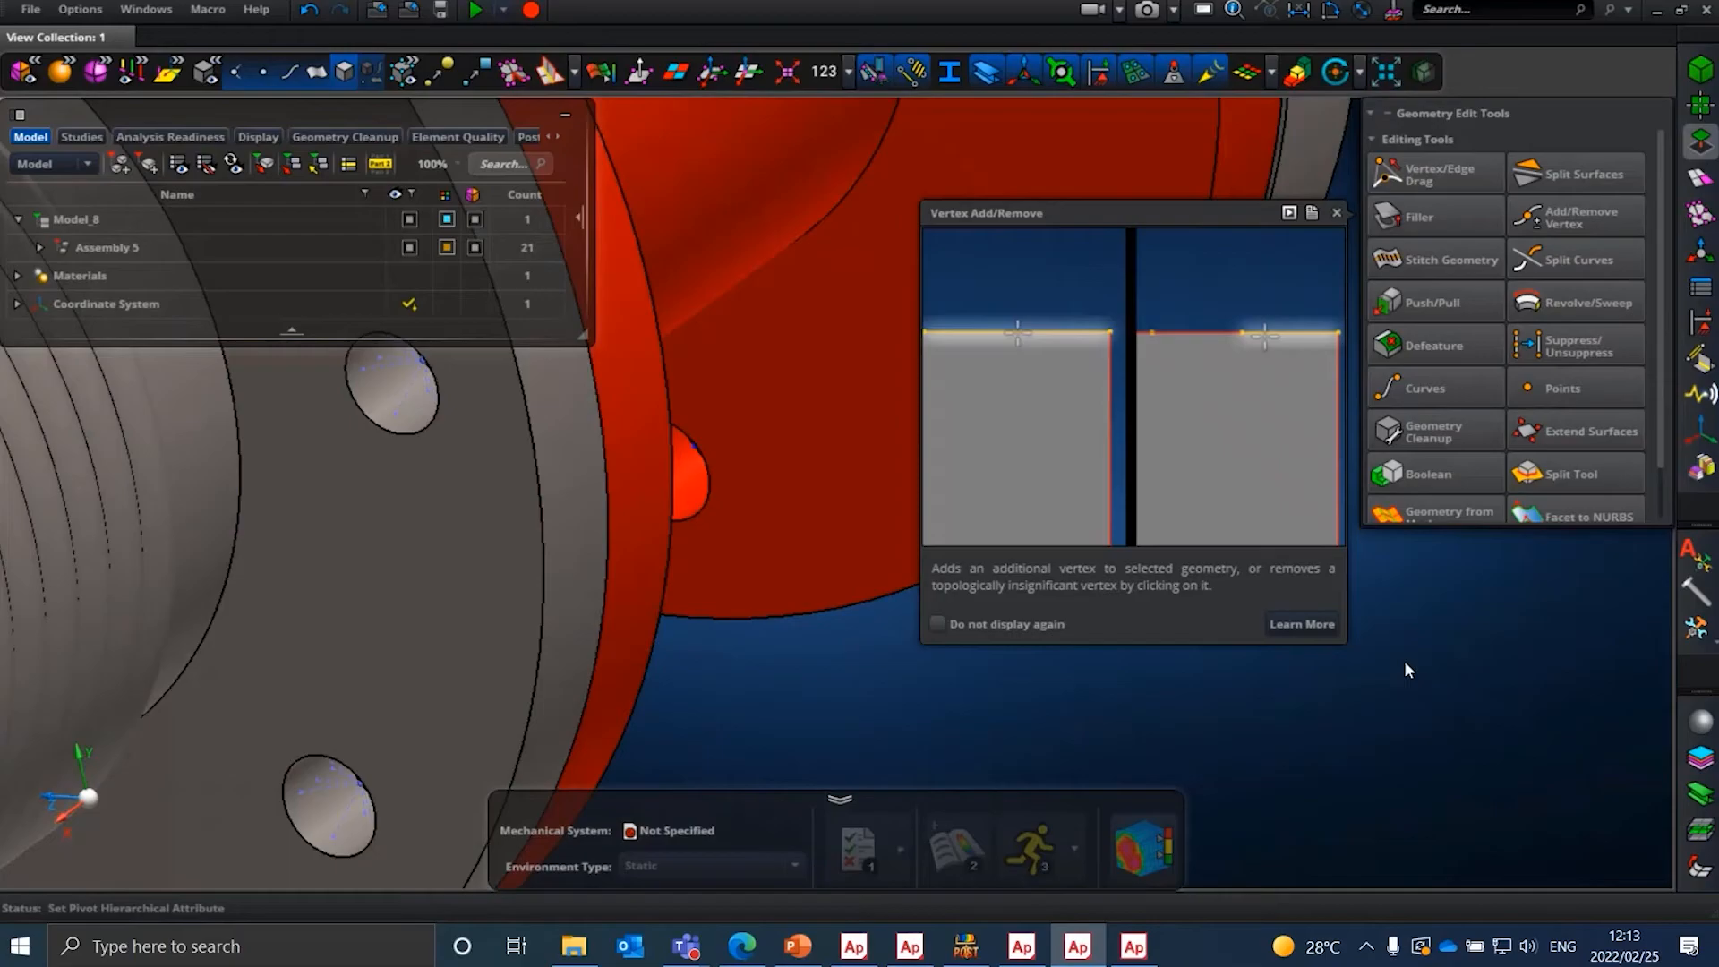
scroll(1404, 663, down, 5)
scroll(1353, 660, down, 6)
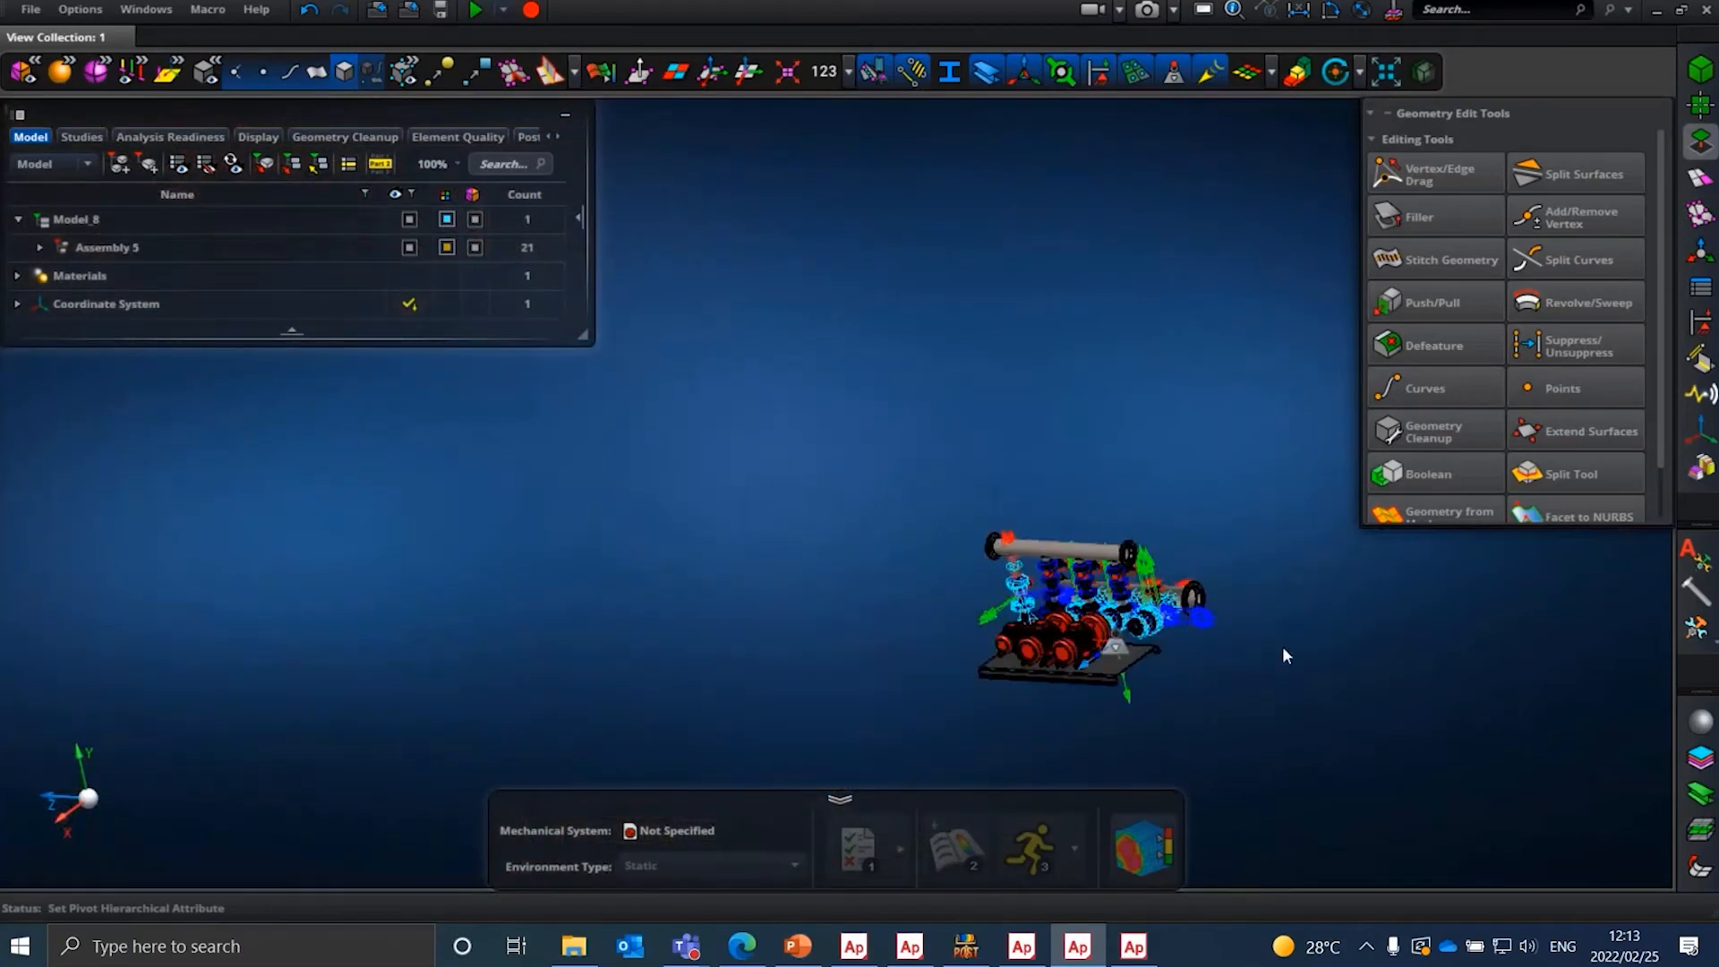
scroll(1263, 646, up, 2)
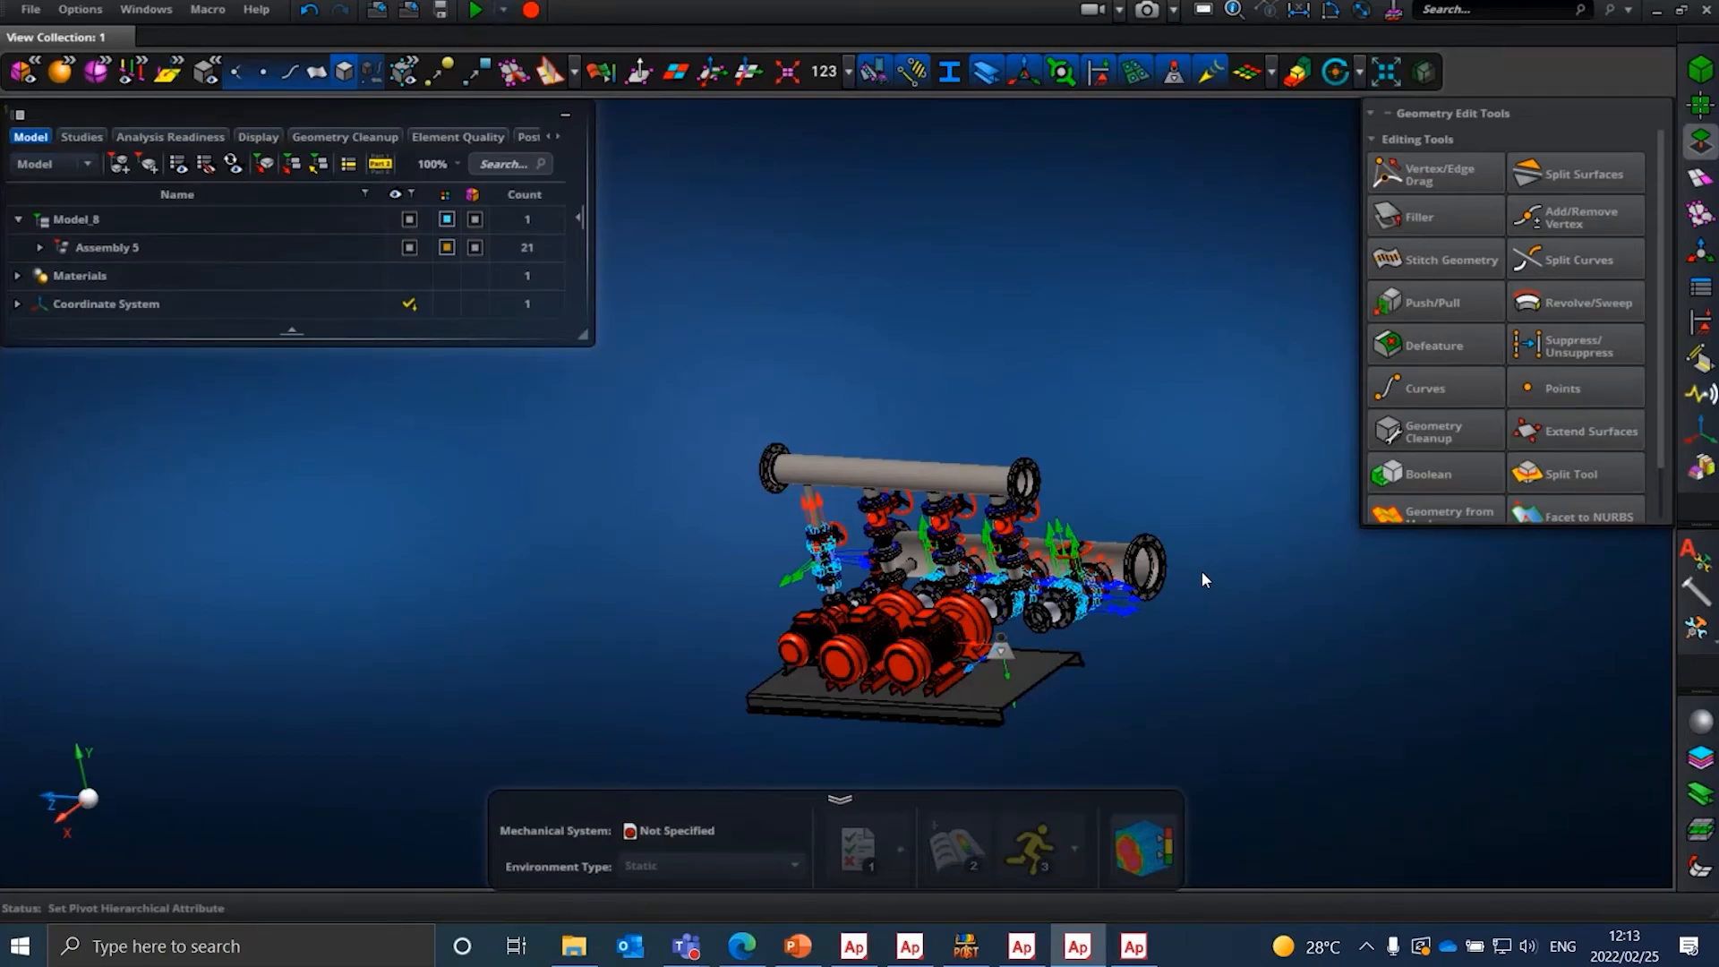
- Review the attribution utilities and the settings of Identify Bolts, Create Bolts from Fastener Curves and Create 3D Bolts from Fastener Curves
click(1694, 553)
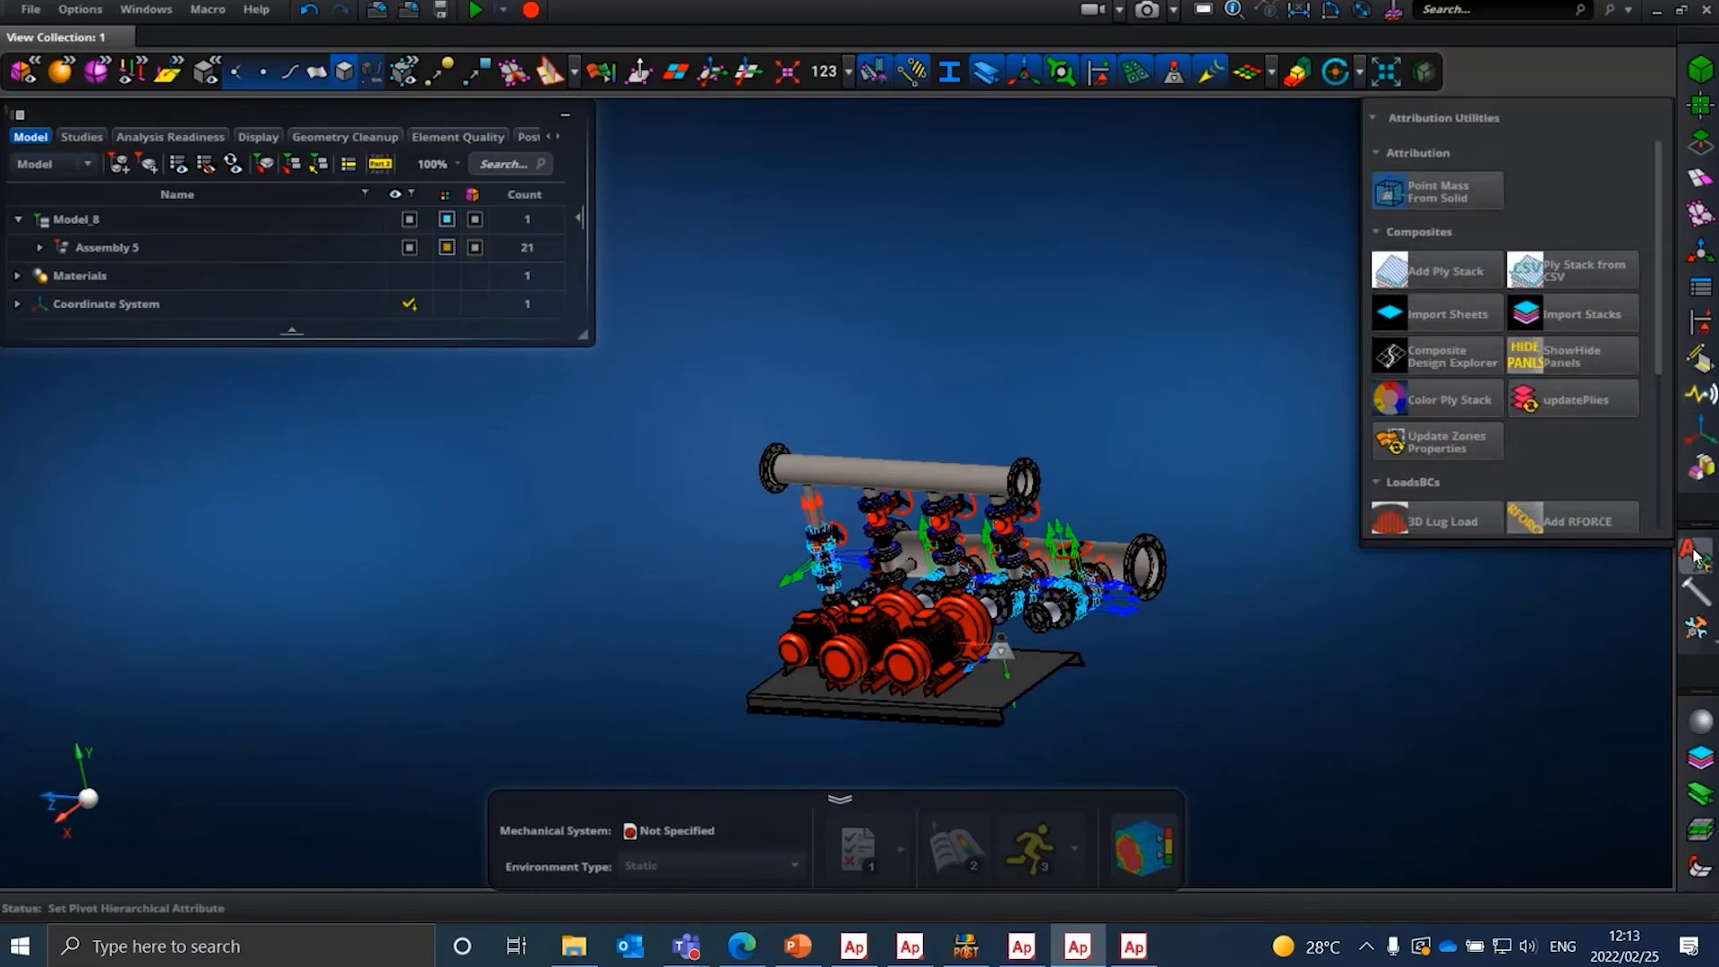
click(1695, 592)
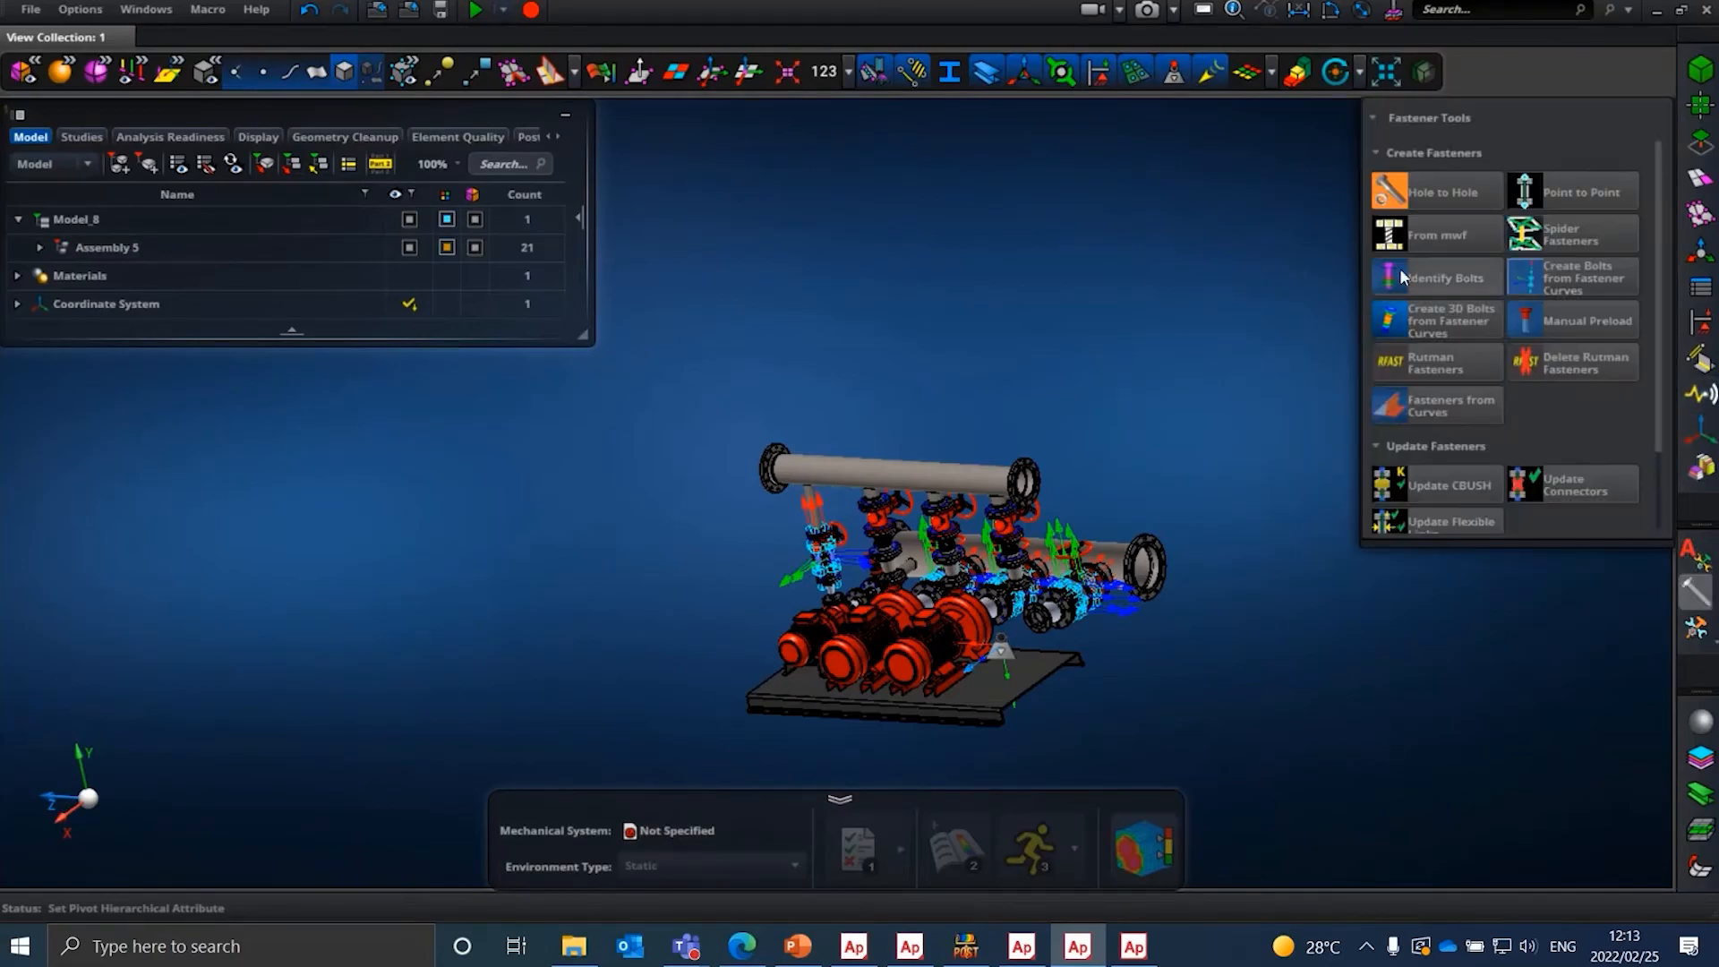
click(1445, 282)
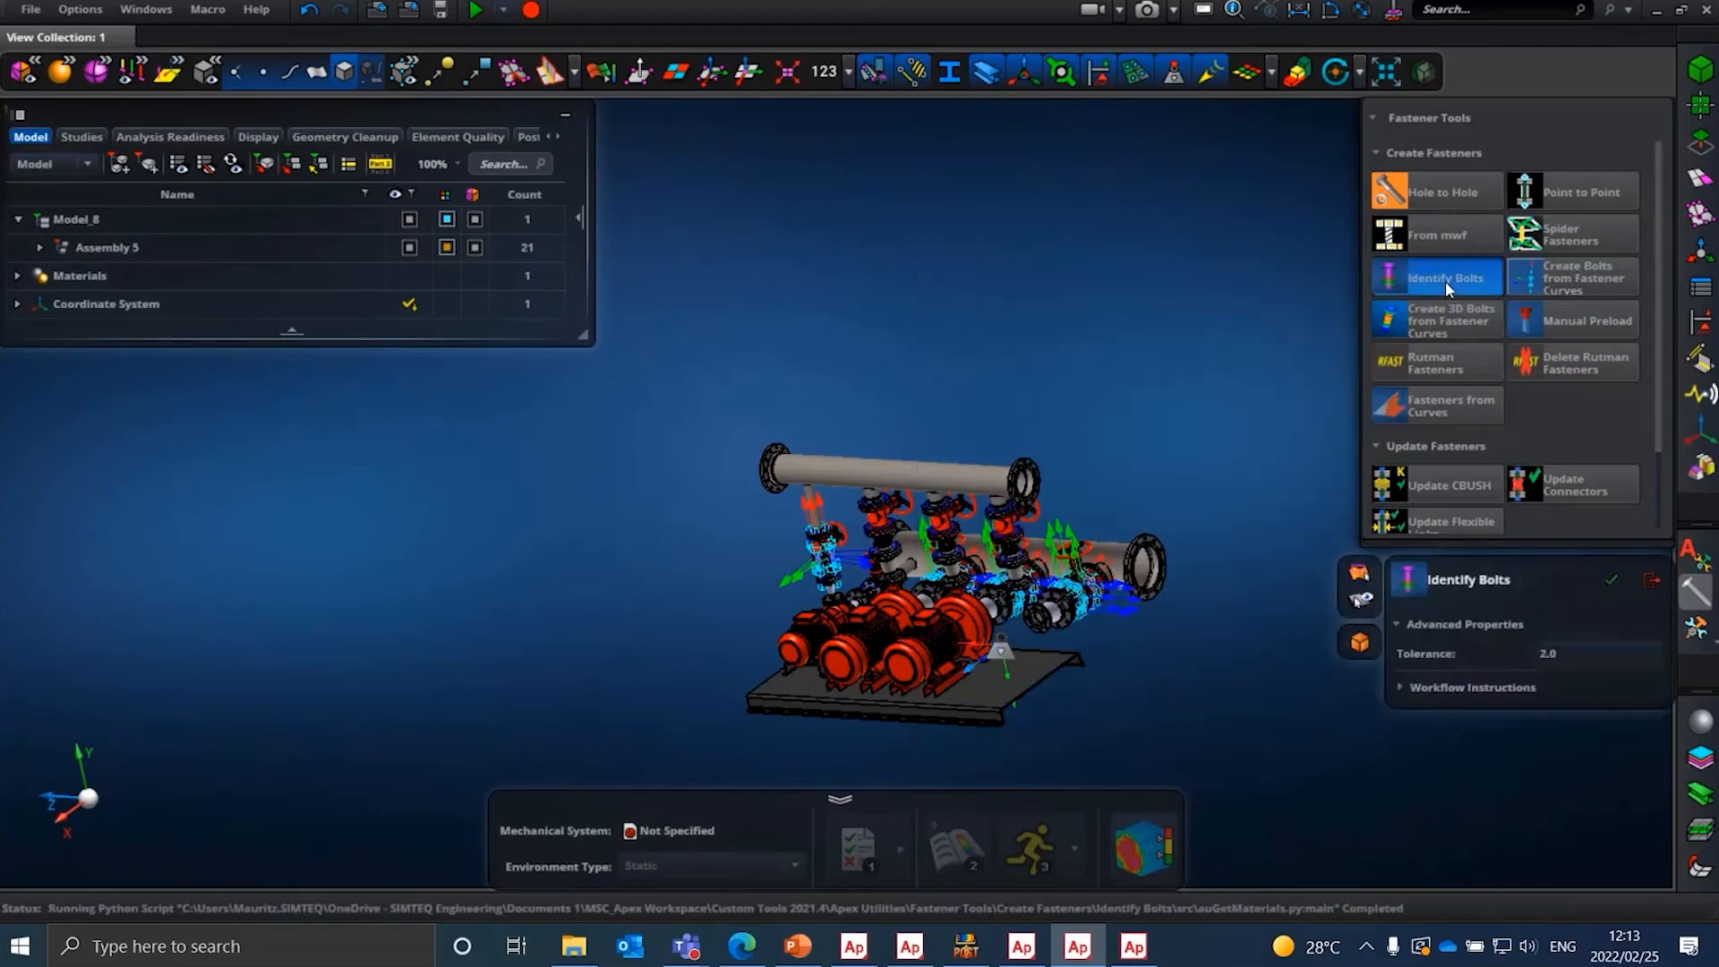
click(1566, 285)
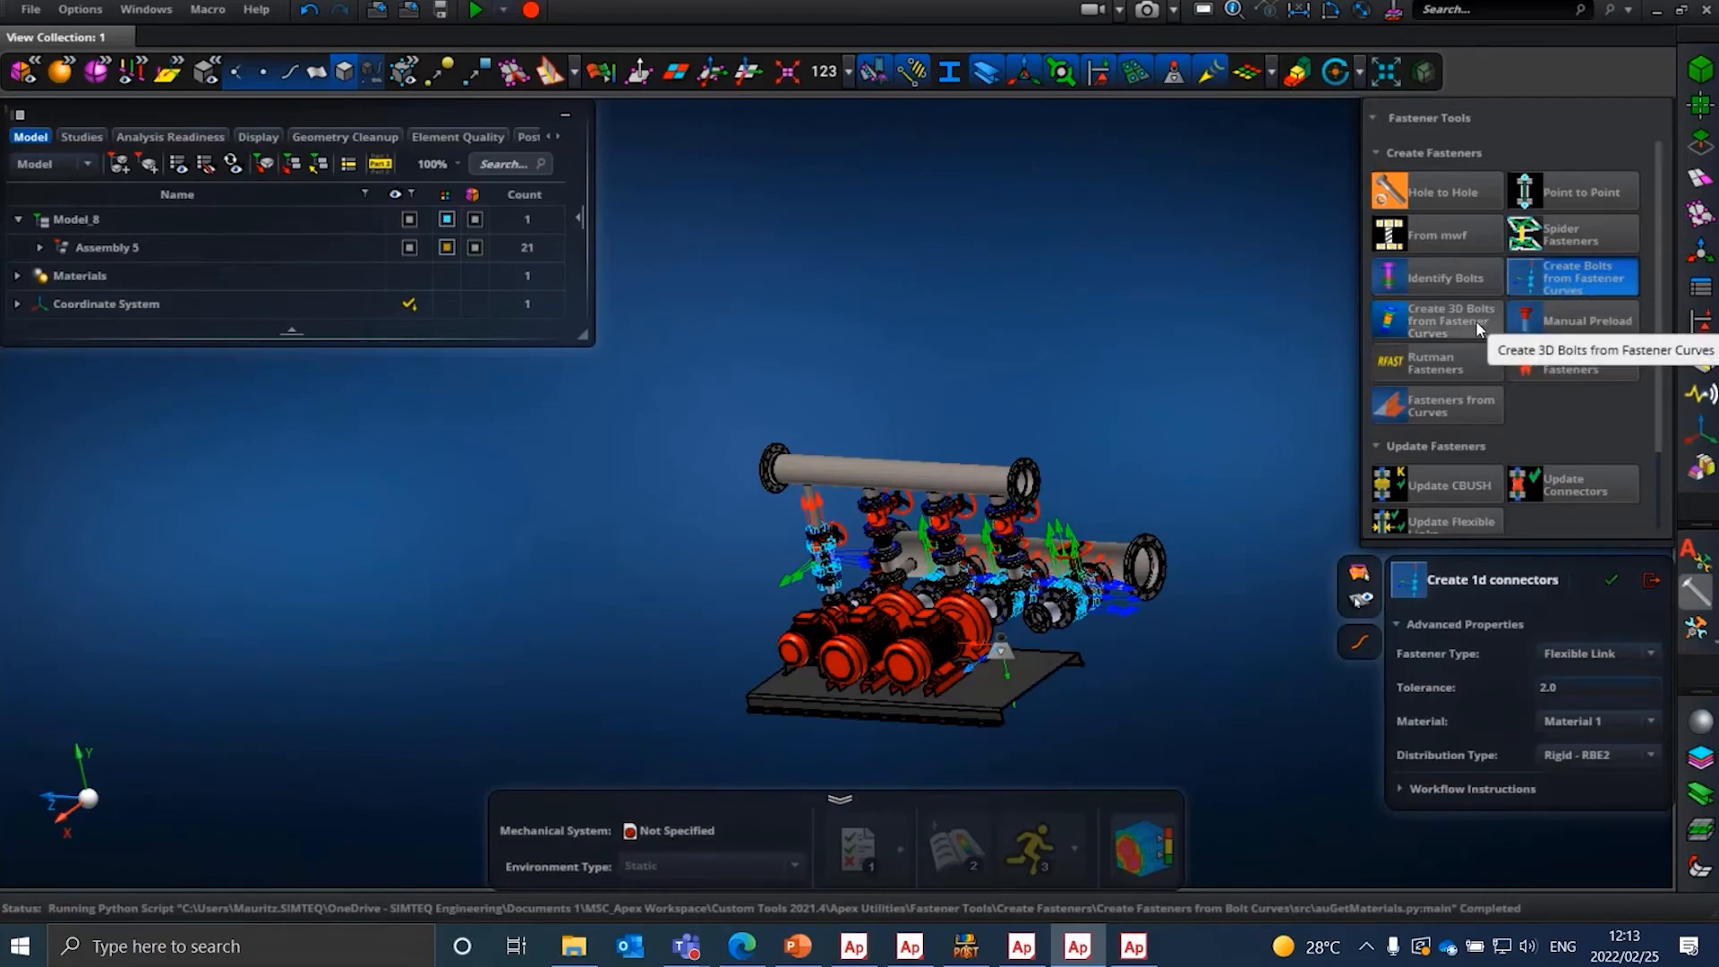
click(1446, 324)
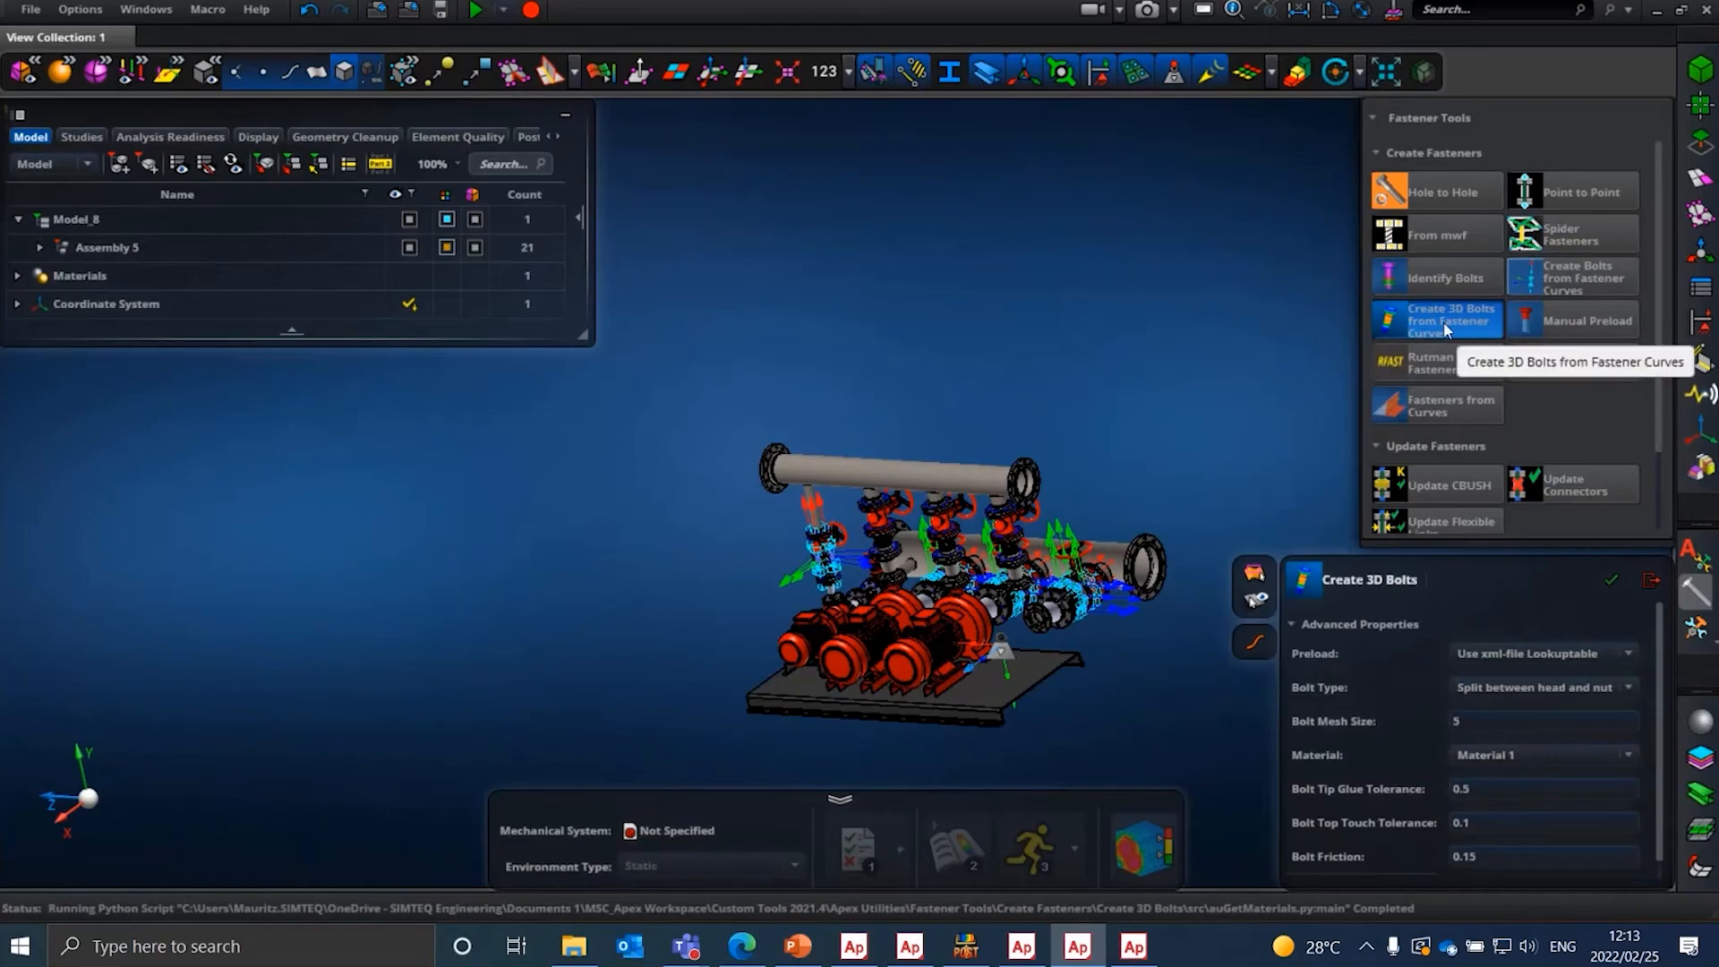
mouse_move(1447, 313)
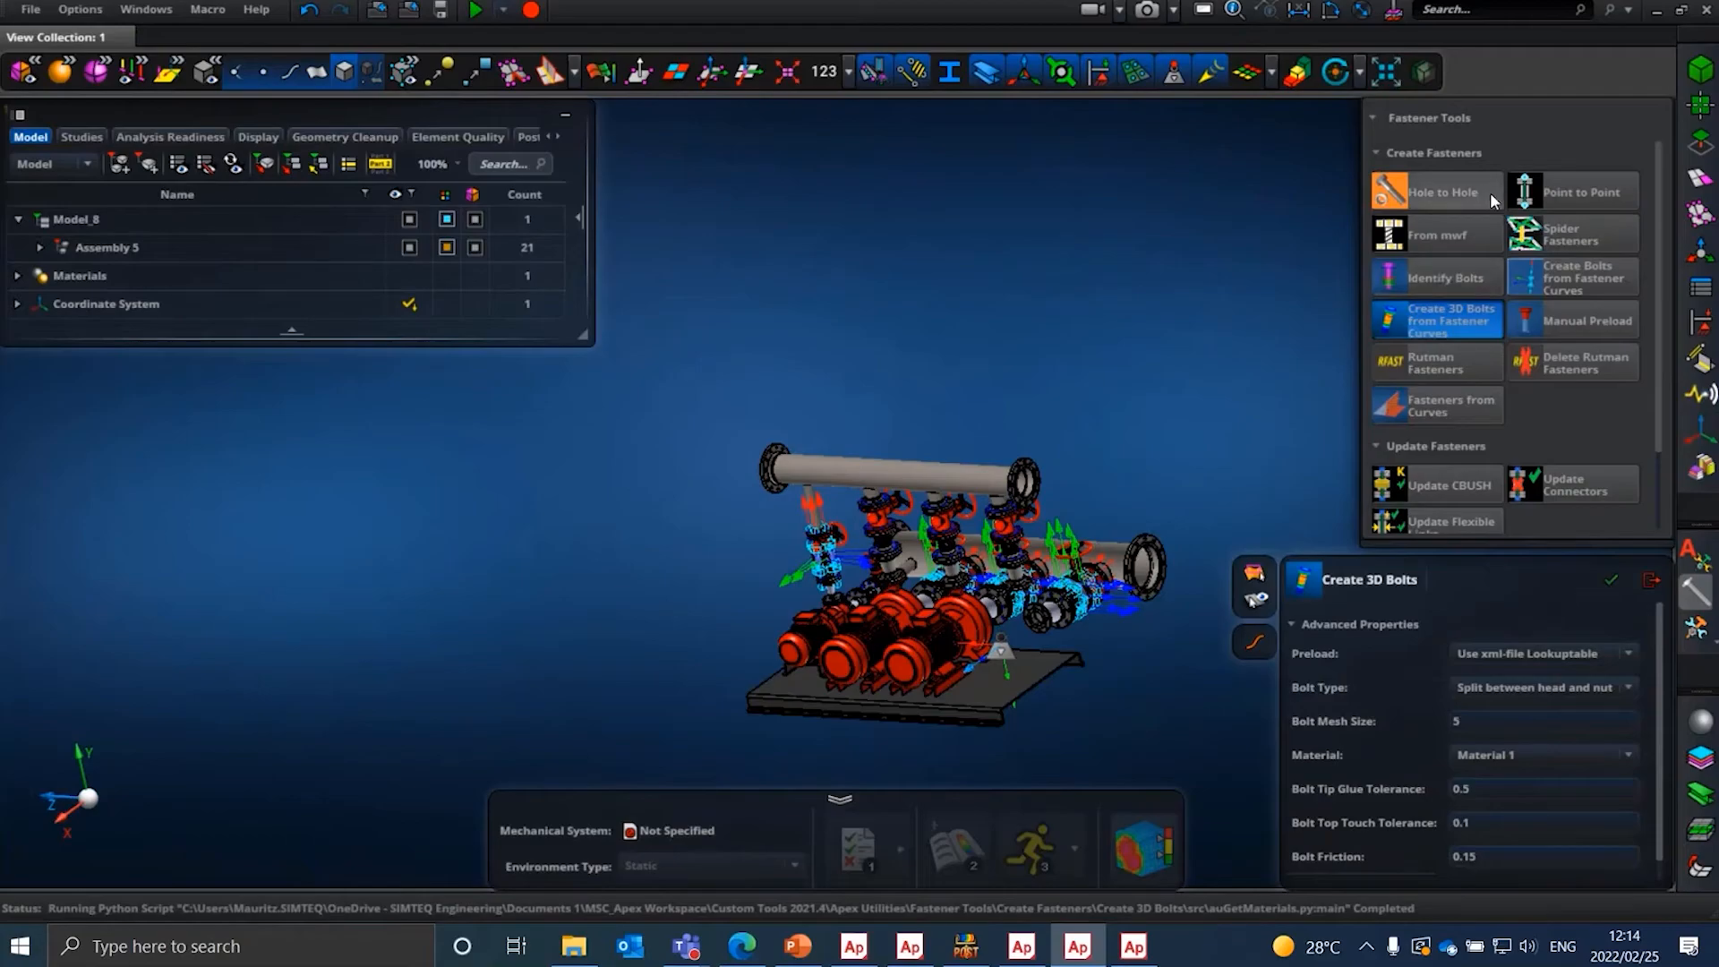
- Review the Geometry and FEM utilities and the Interoperability utilities
click(1700, 634)
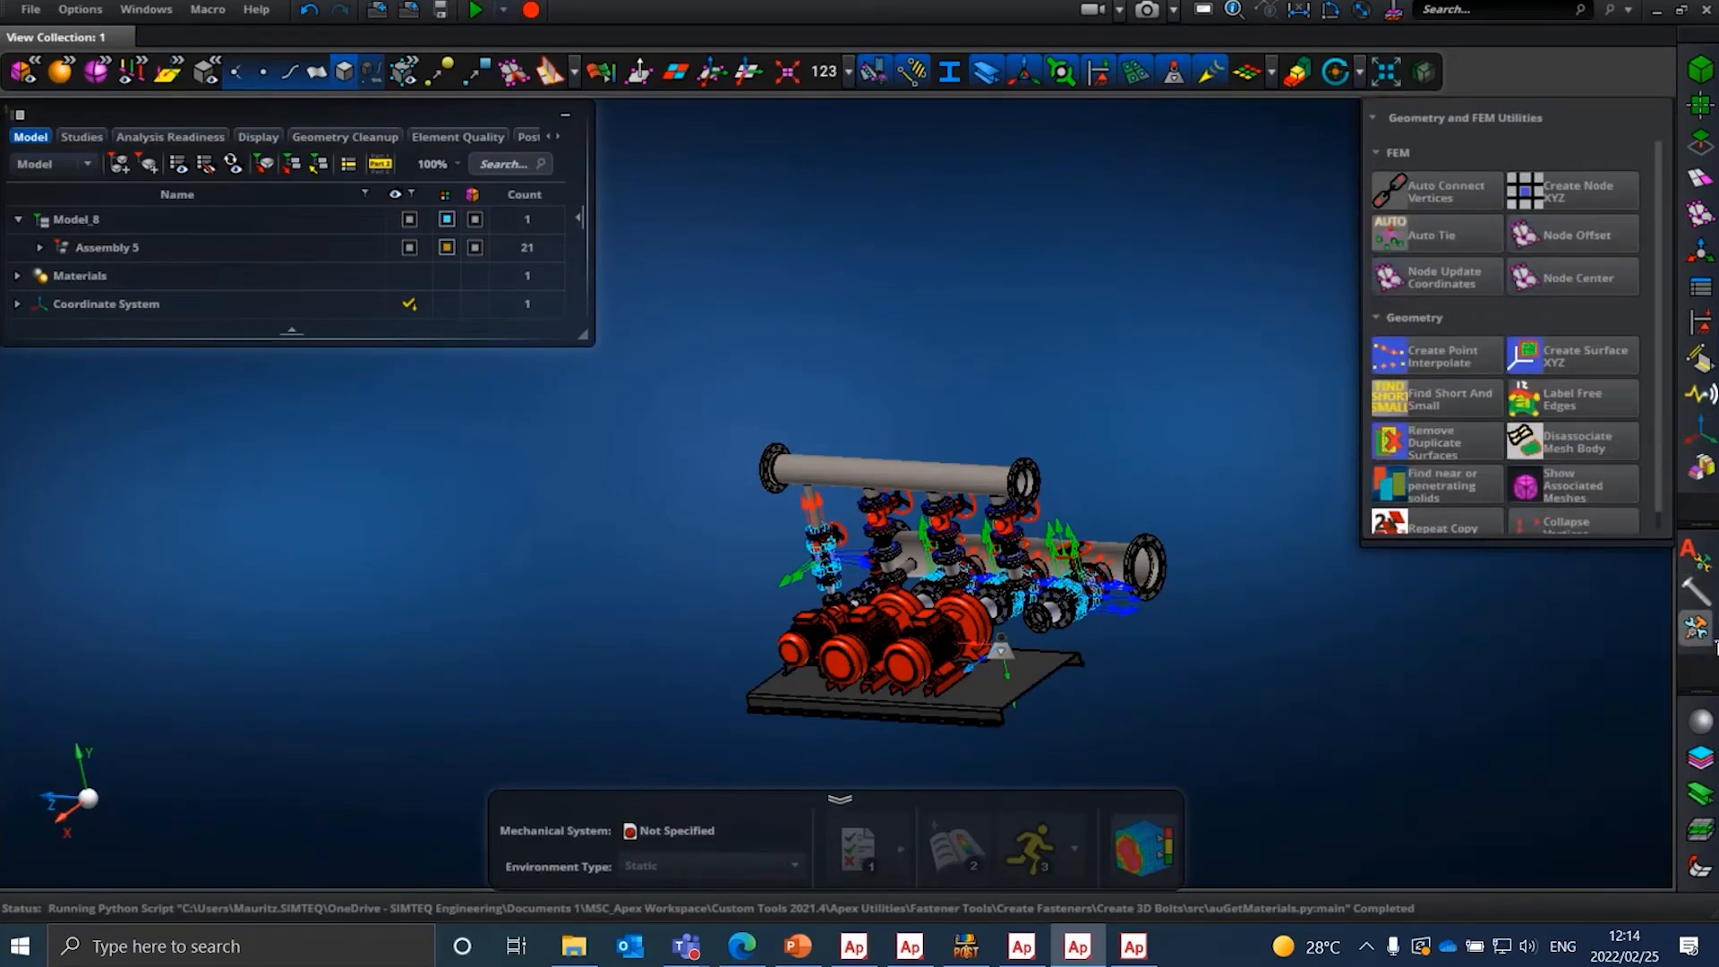
click(1680, 671)
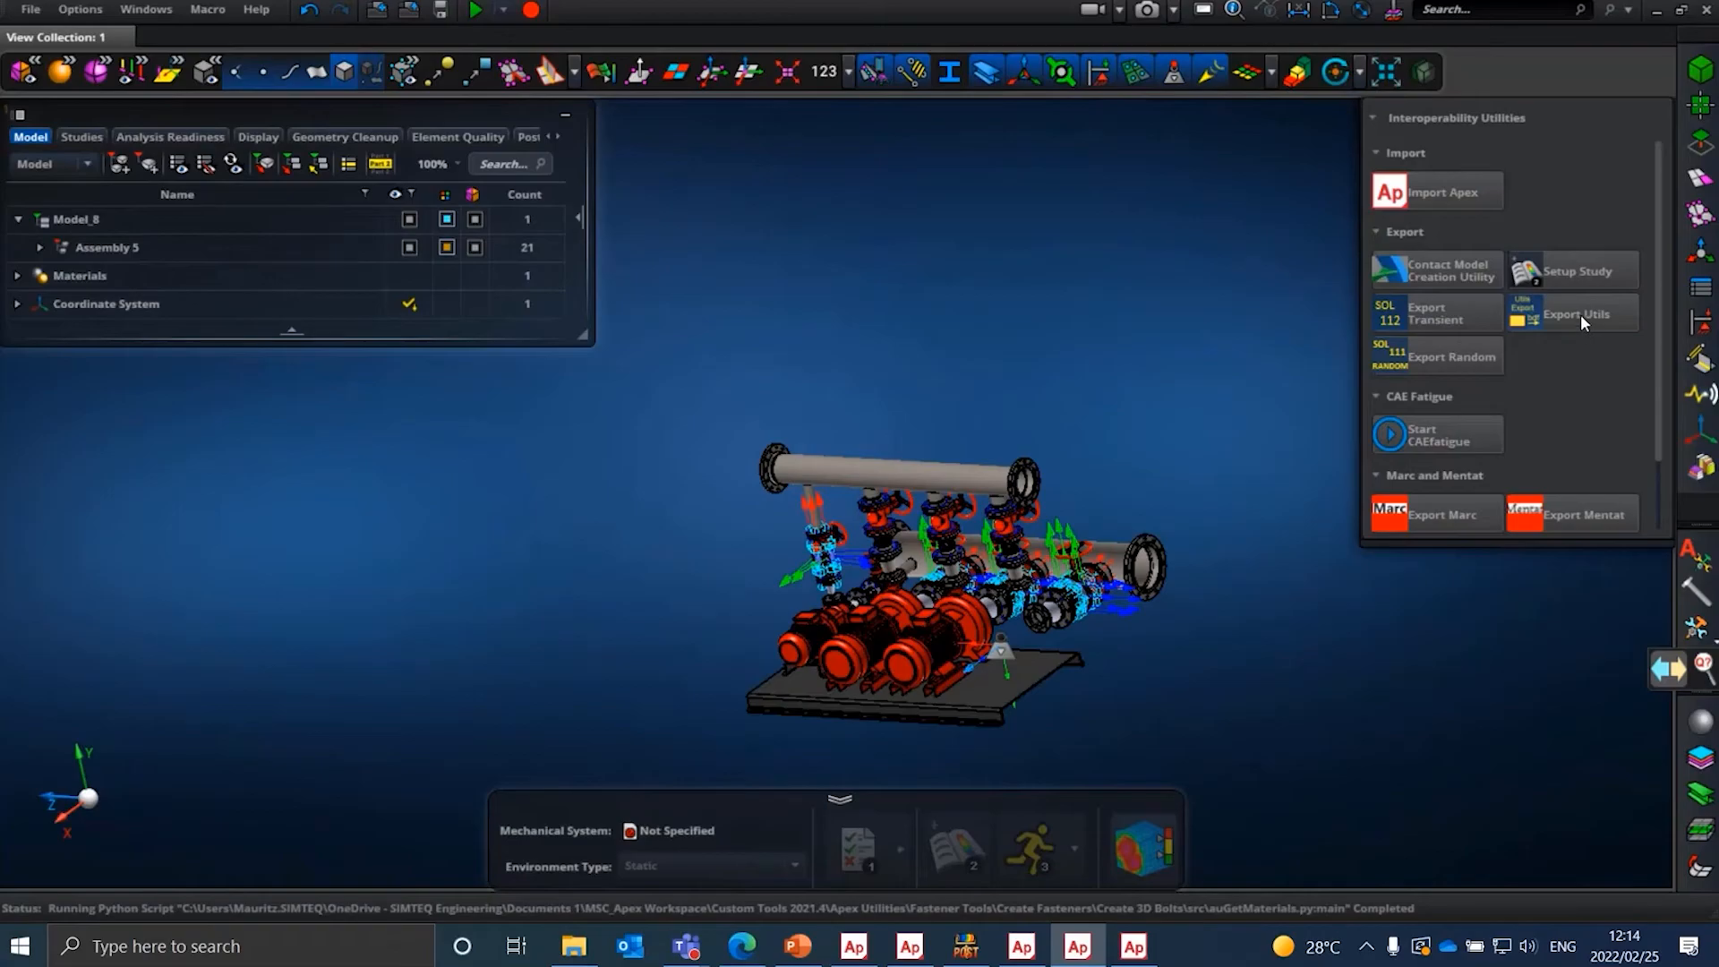
click(1699, 628)
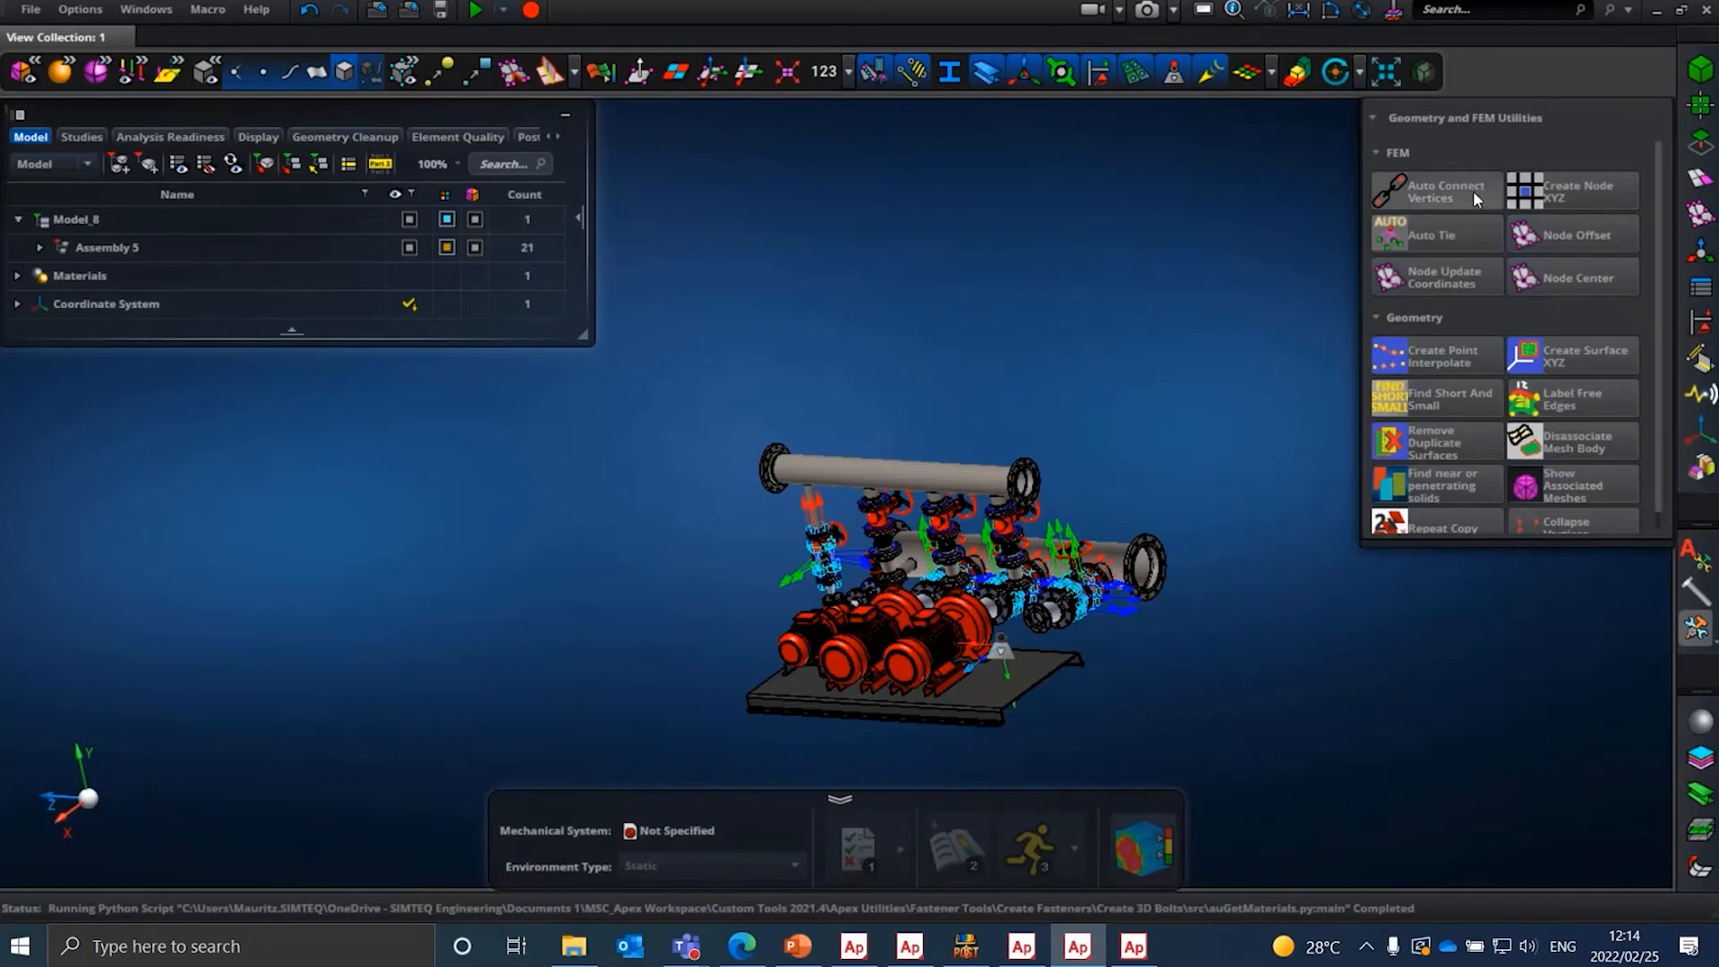
- Look through the other open MSC Apex sessions containing the Model_9 pump assembly and the glider model
click(1133, 955)
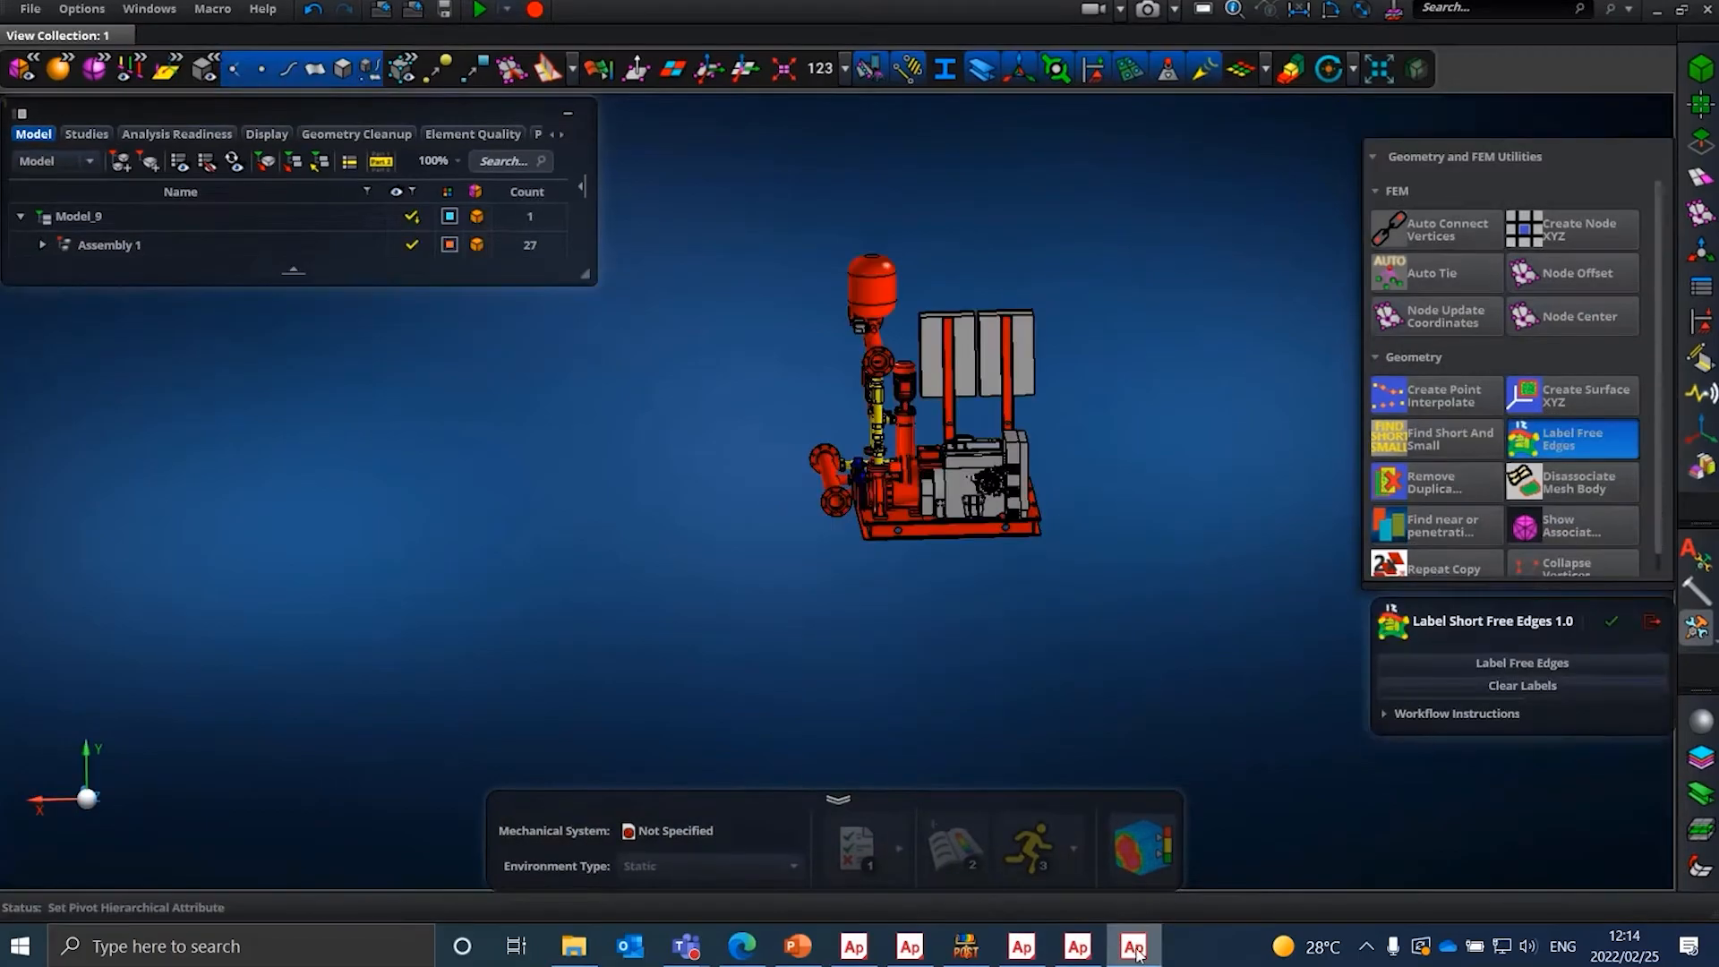
click(1095, 956)
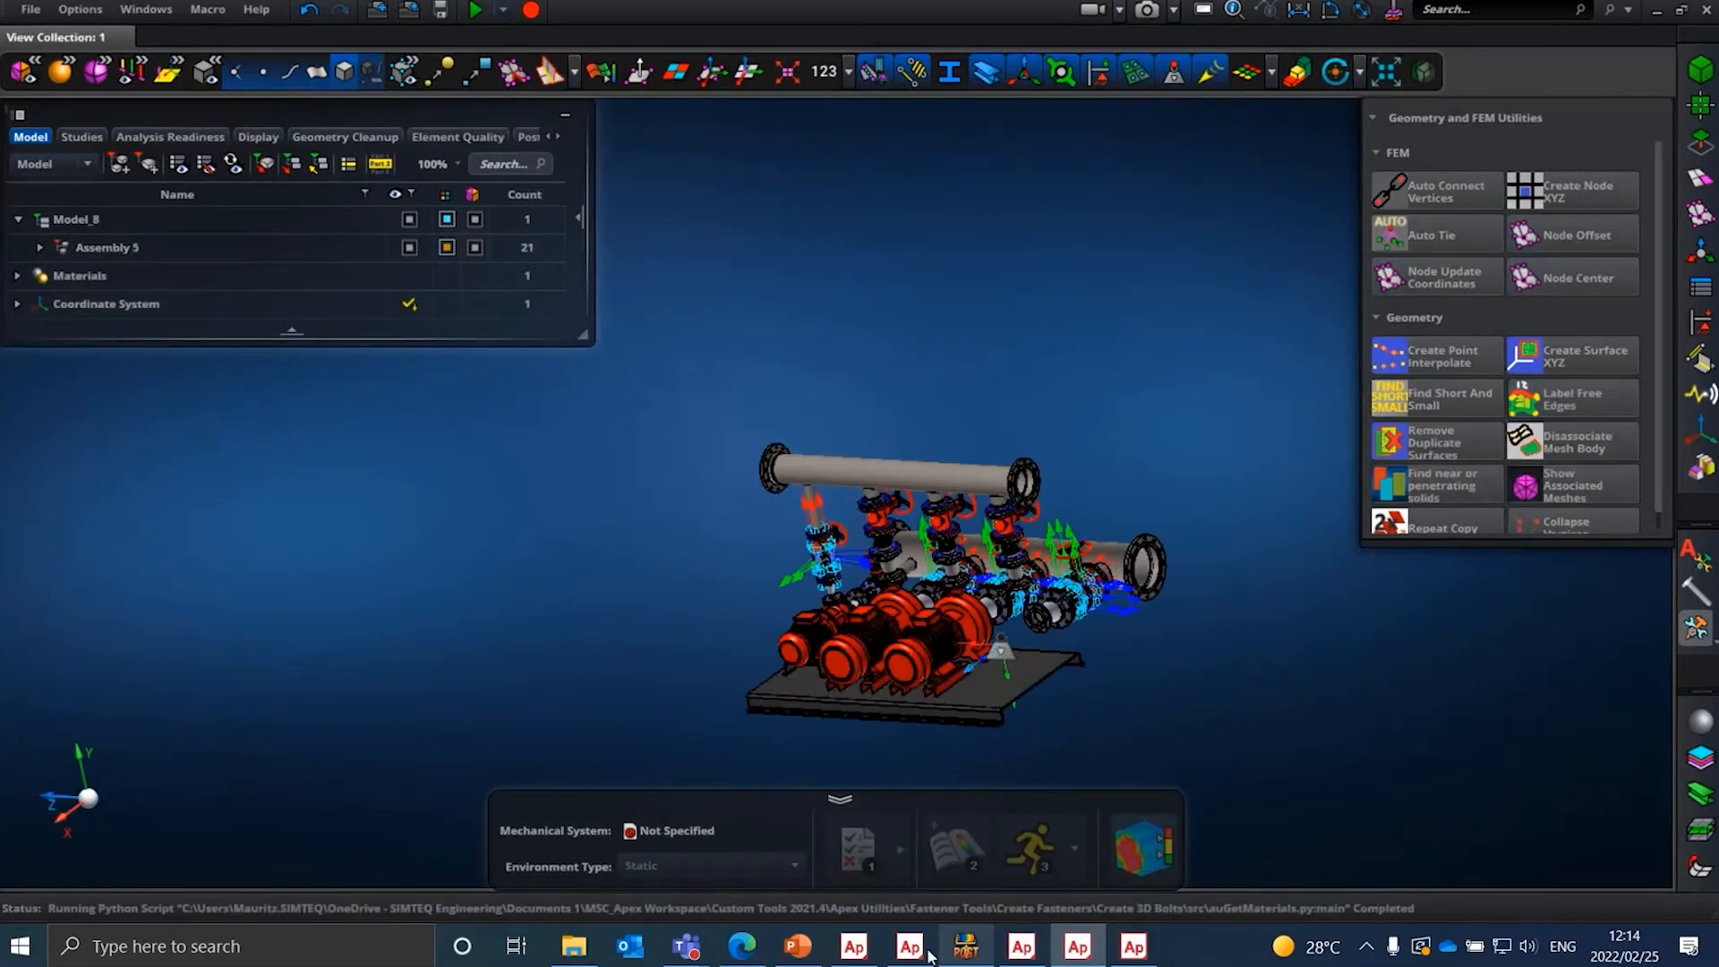
click(1022, 949)
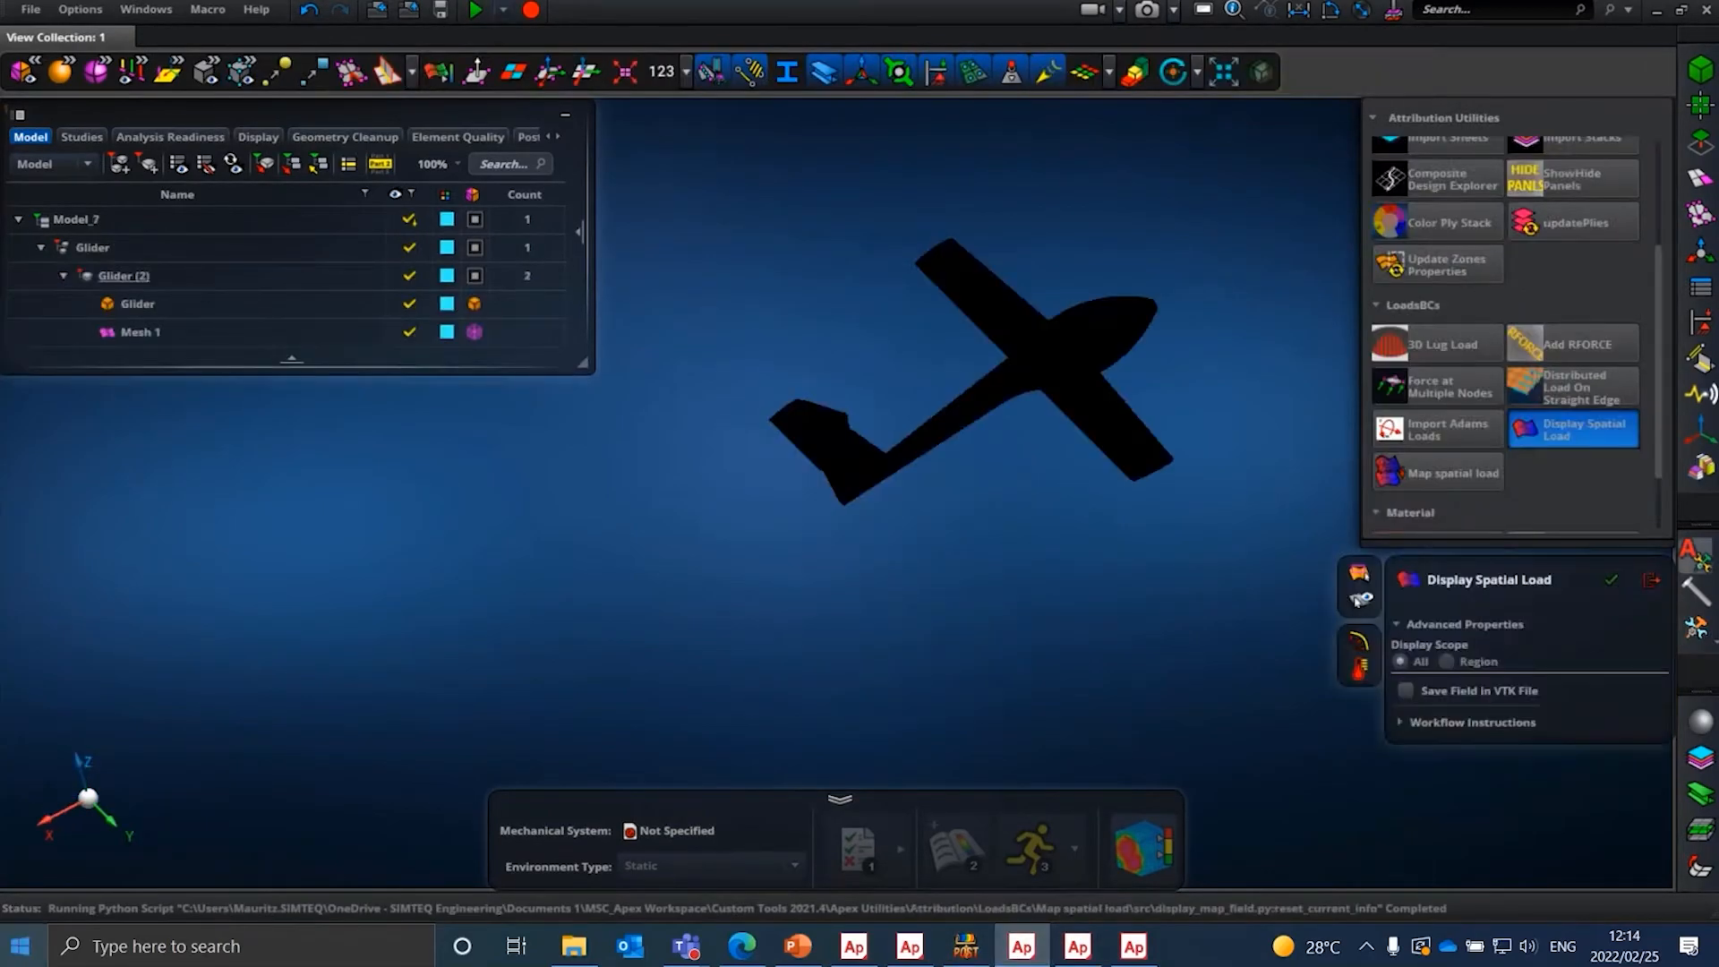
- Launch a new MSC Apex session and close its startup tutorial window
click(19, 946)
text(a)
key(Return)
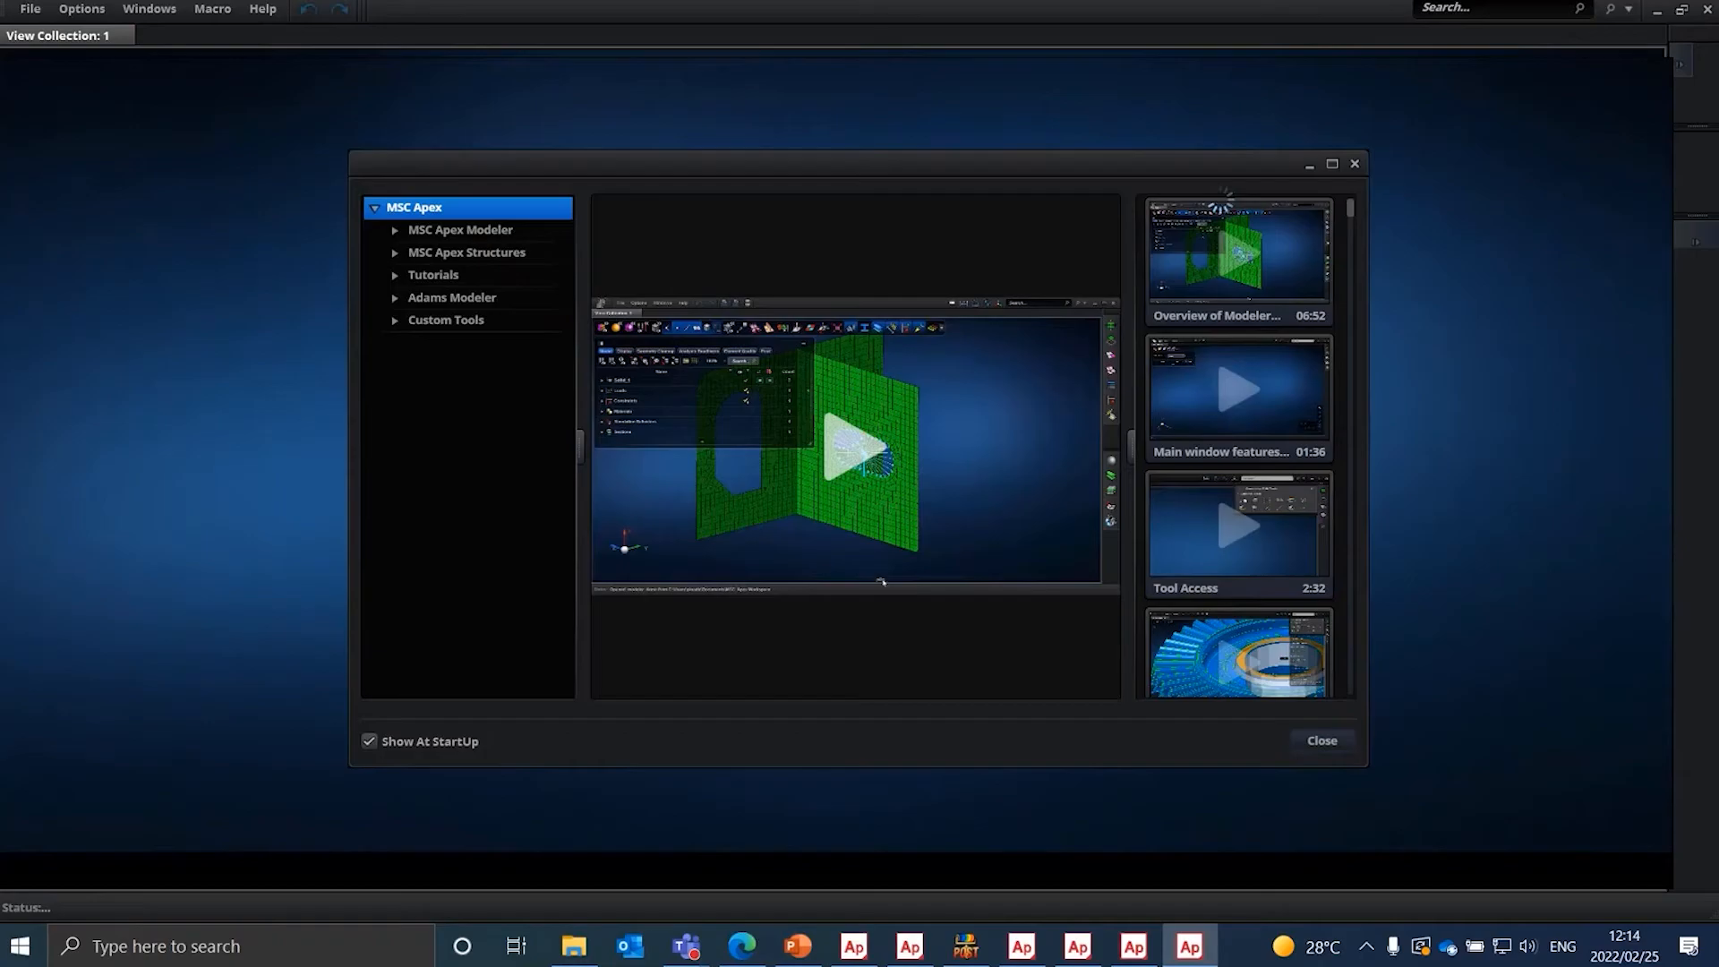
click(1353, 165)
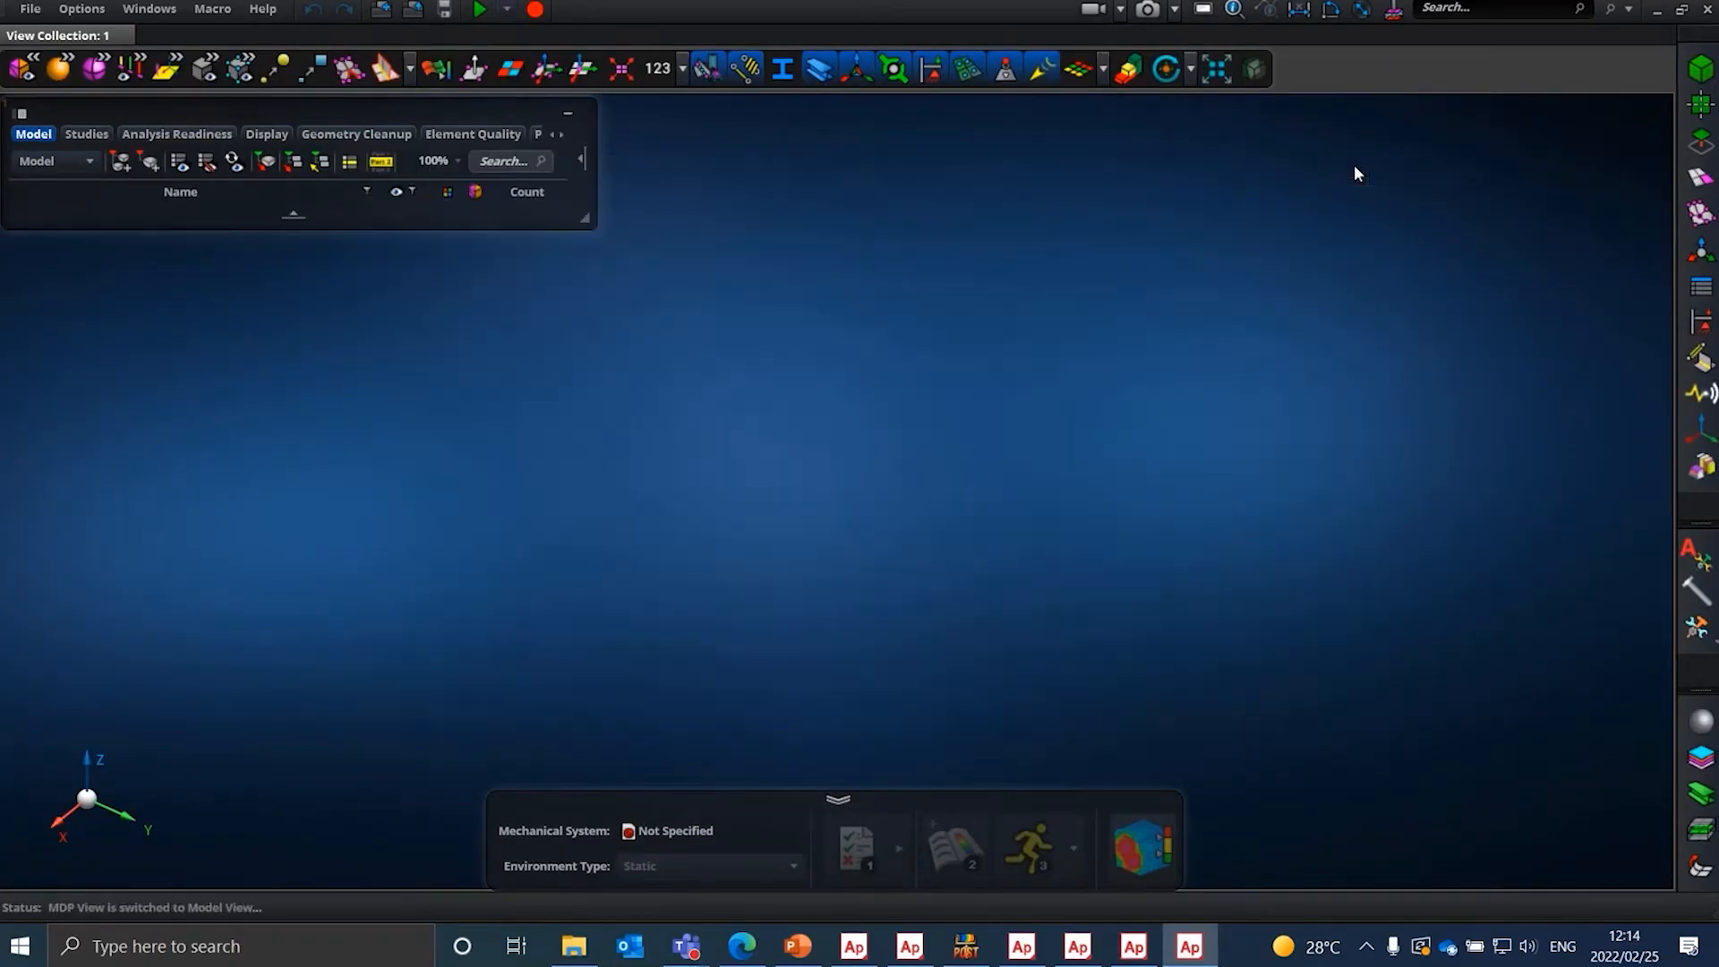
- Create a 1.0 by 1.0 rectangular surface in the XY plane with the Create Surface XYZ utility and show it in a fitted isometric view
click(1699, 627)
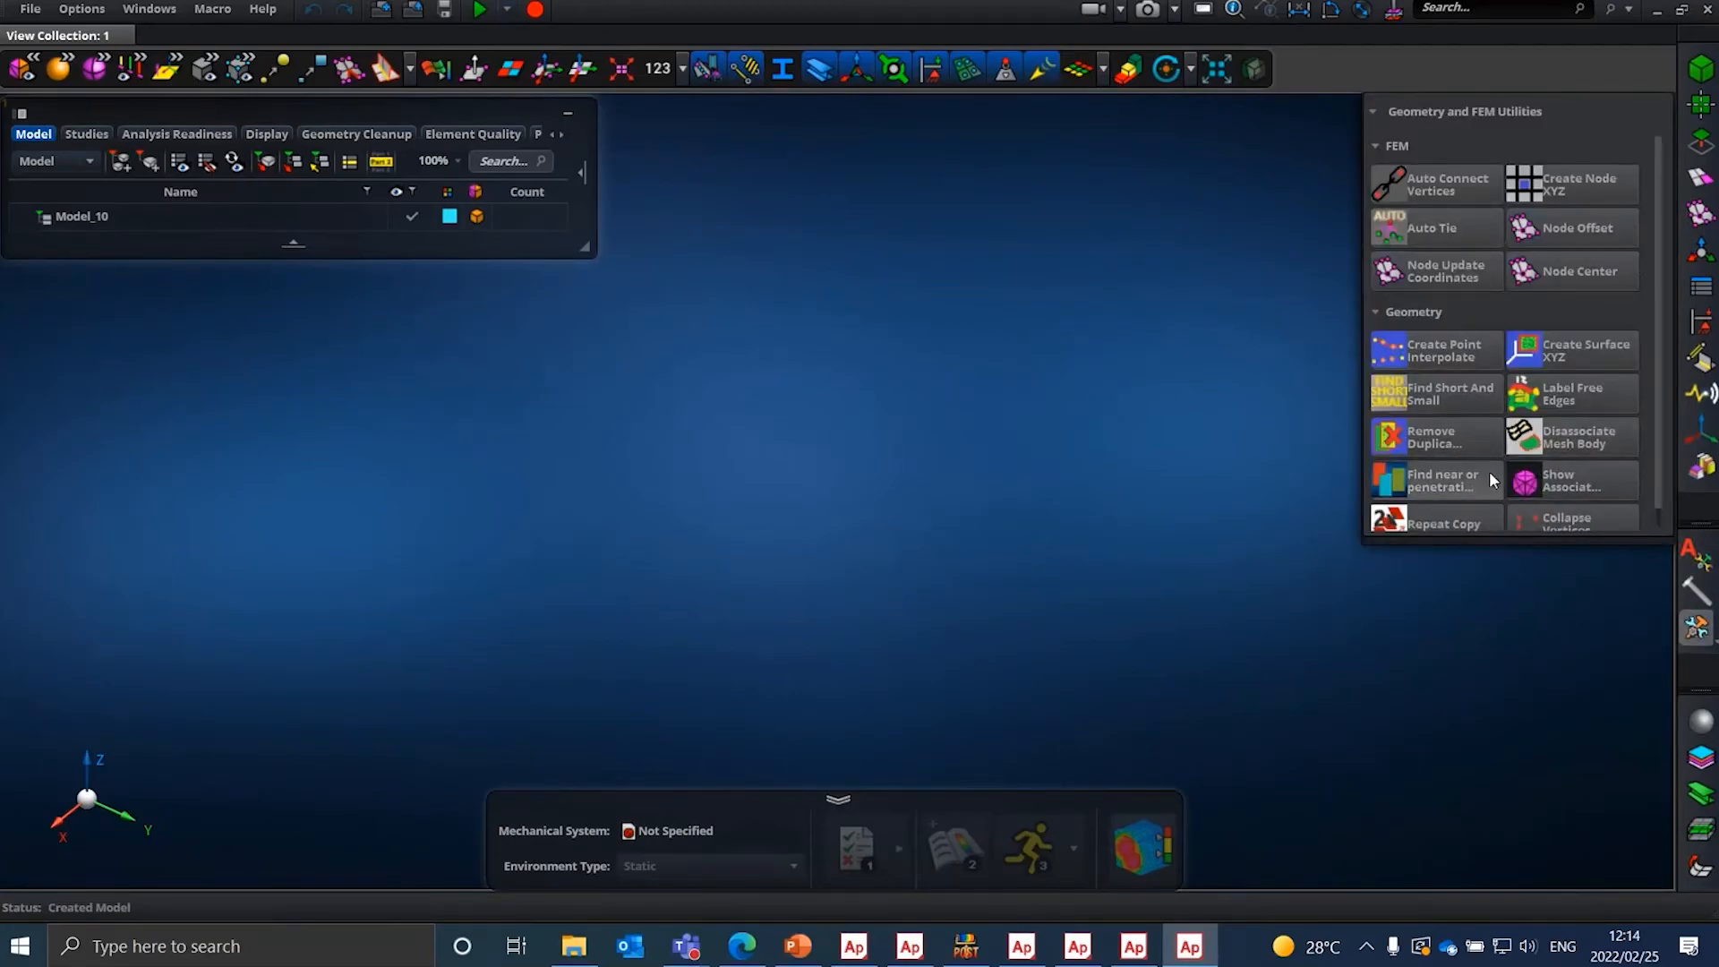
scroll(1490, 471, down, 1)
scroll(1485, 489, up, 1)
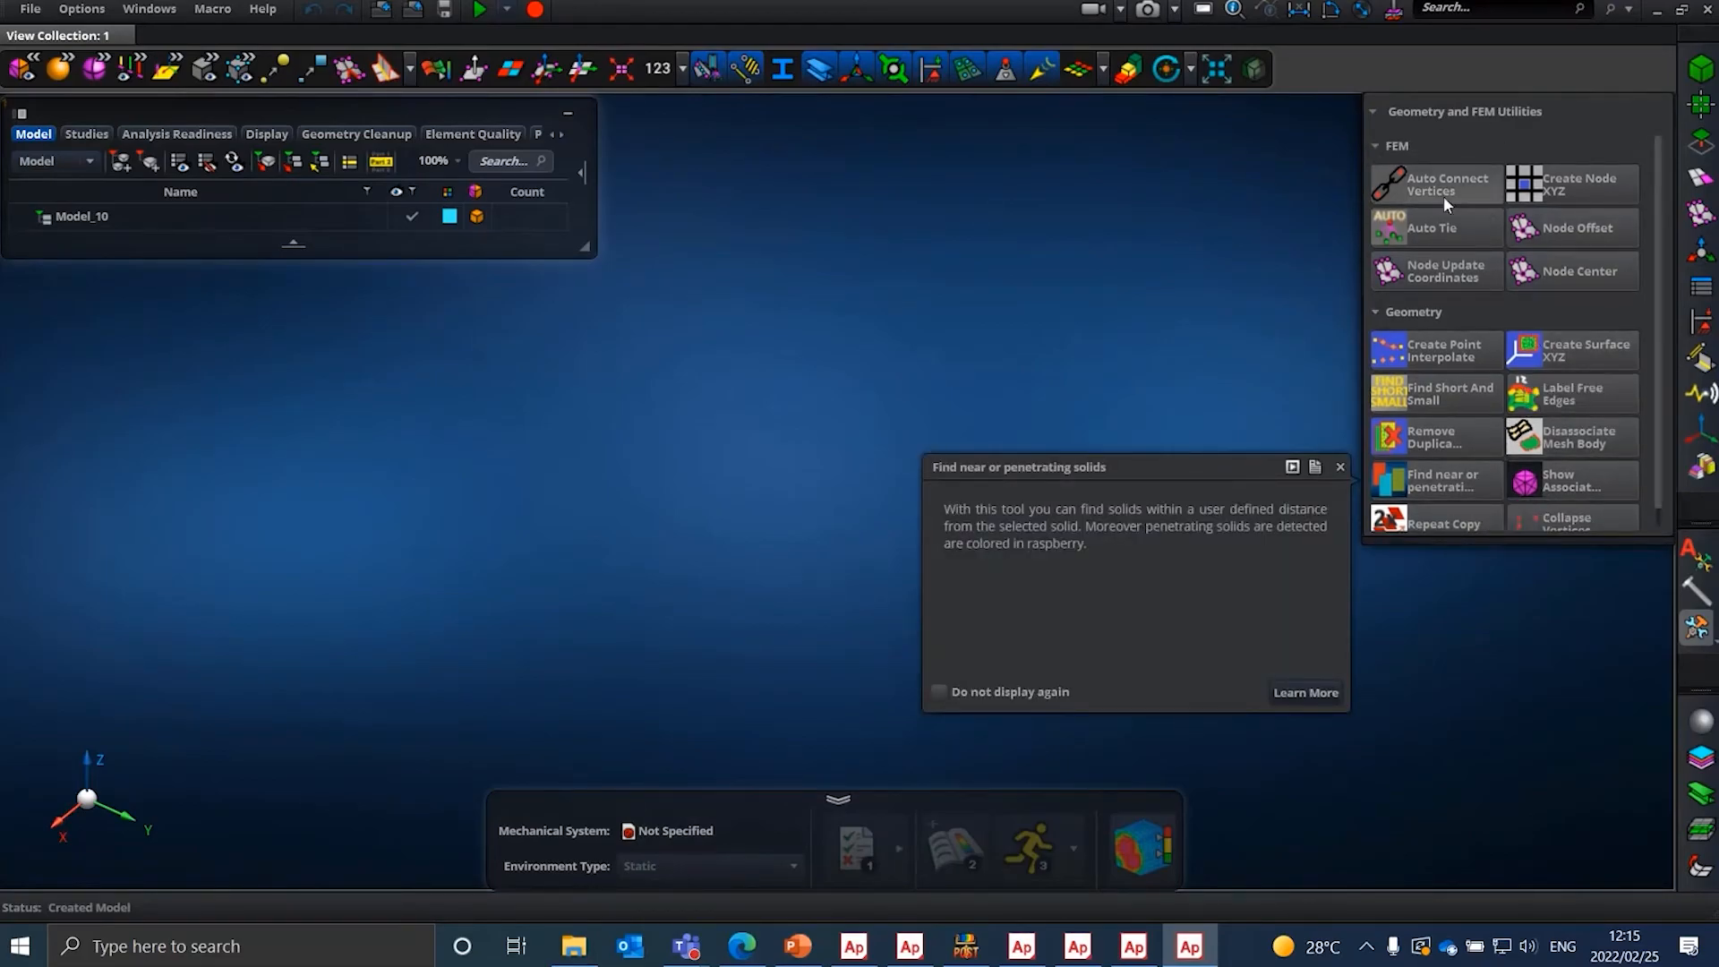
mouse_move(1444, 196)
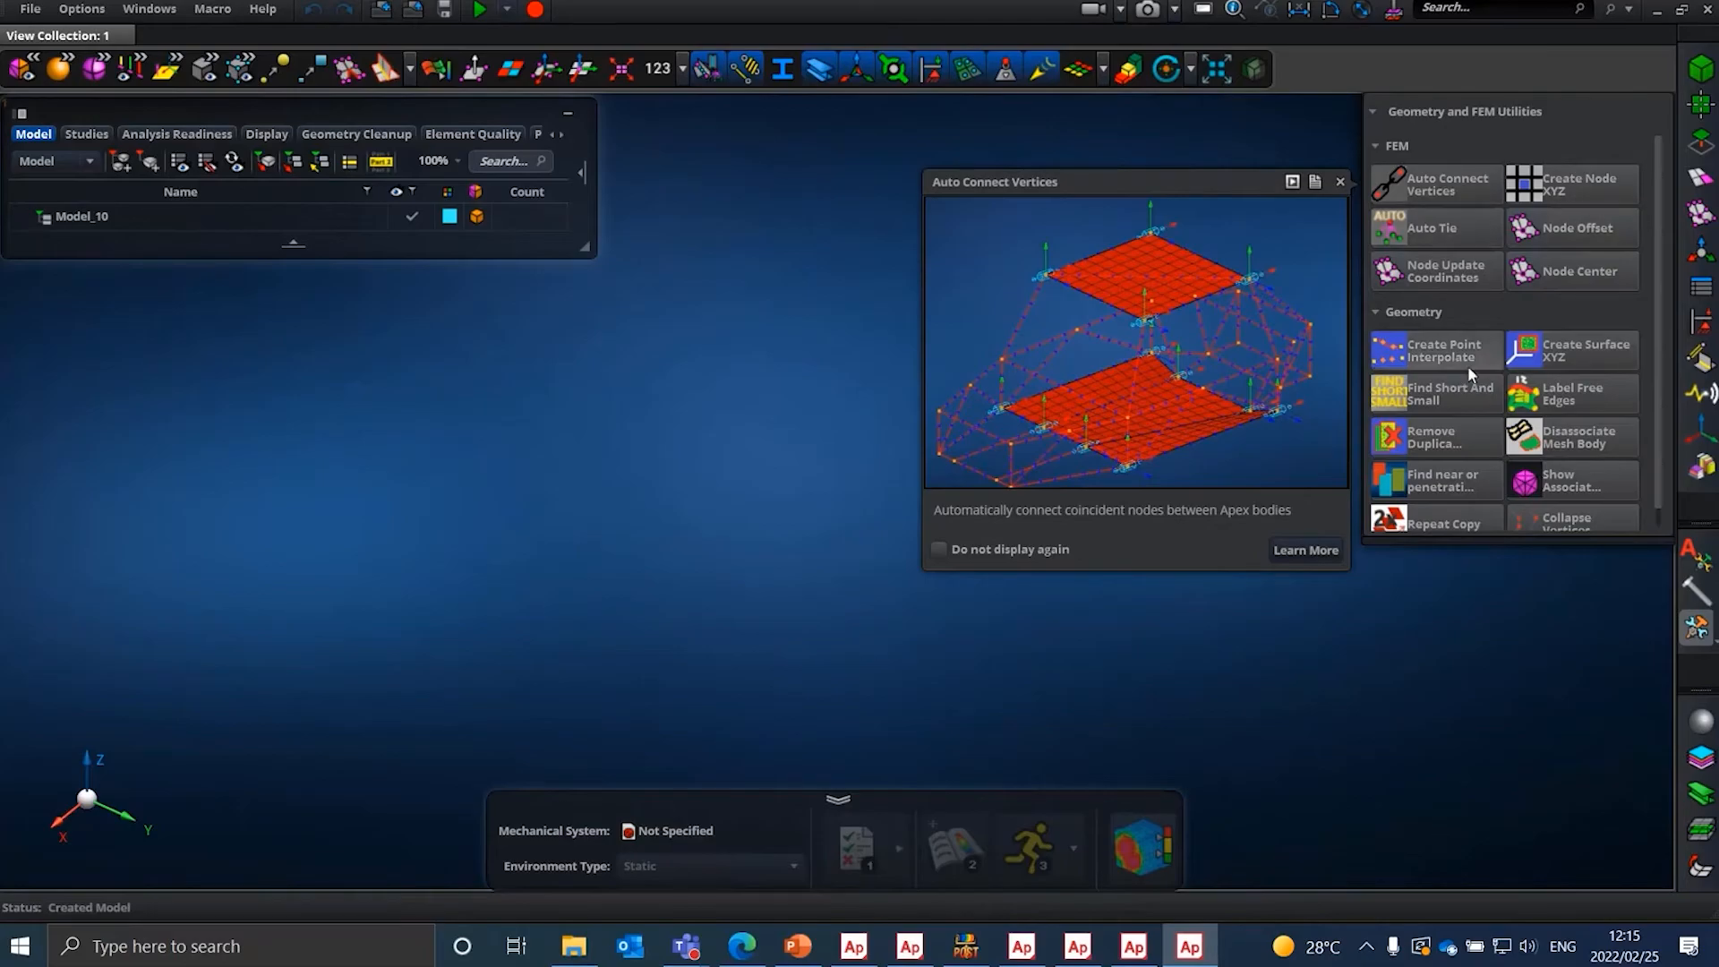
mouse_move(1468, 372)
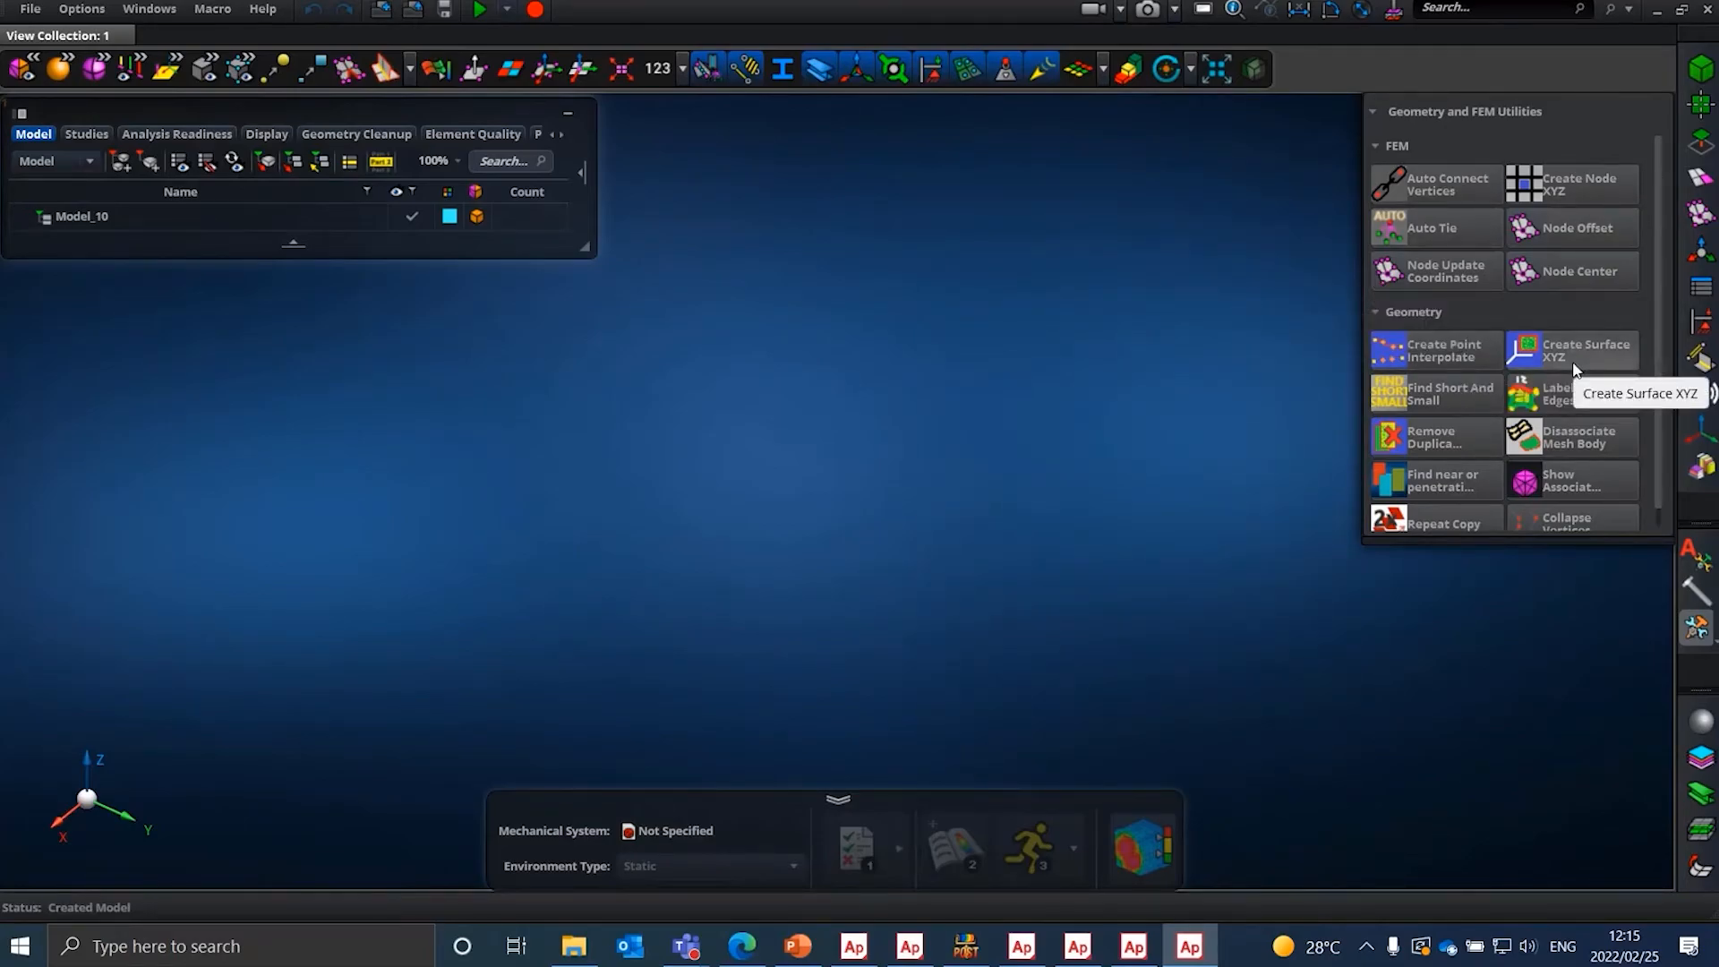
mouse_move(1561, 367)
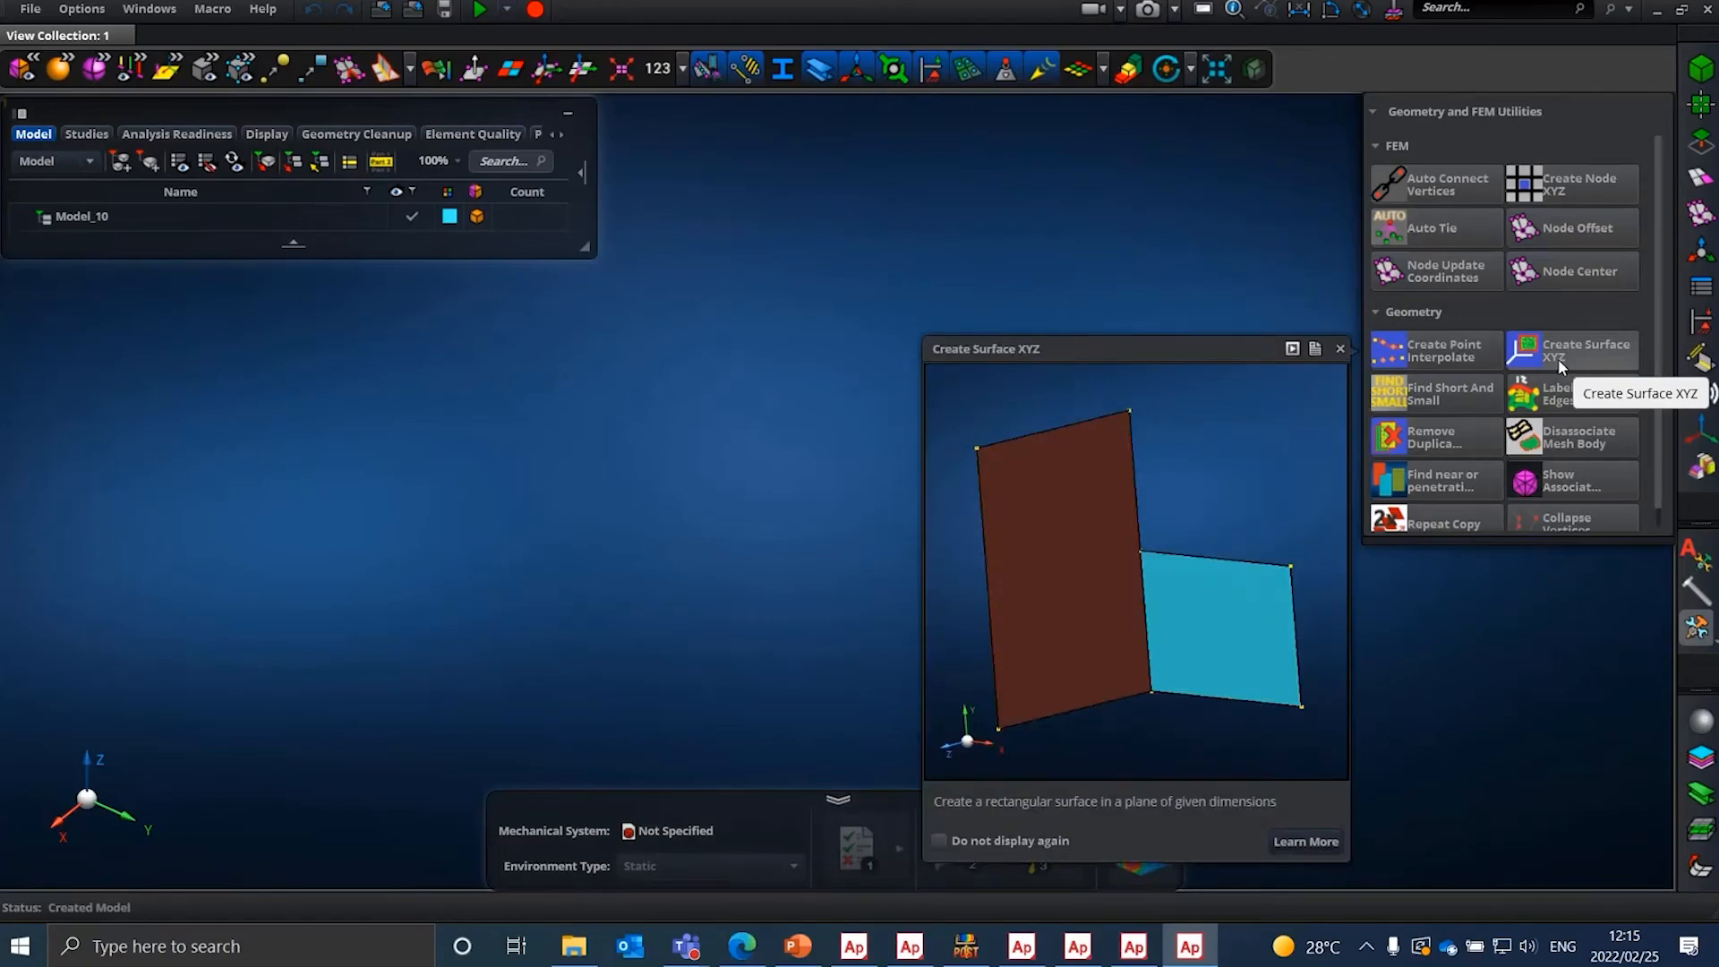
click(1561, 368)
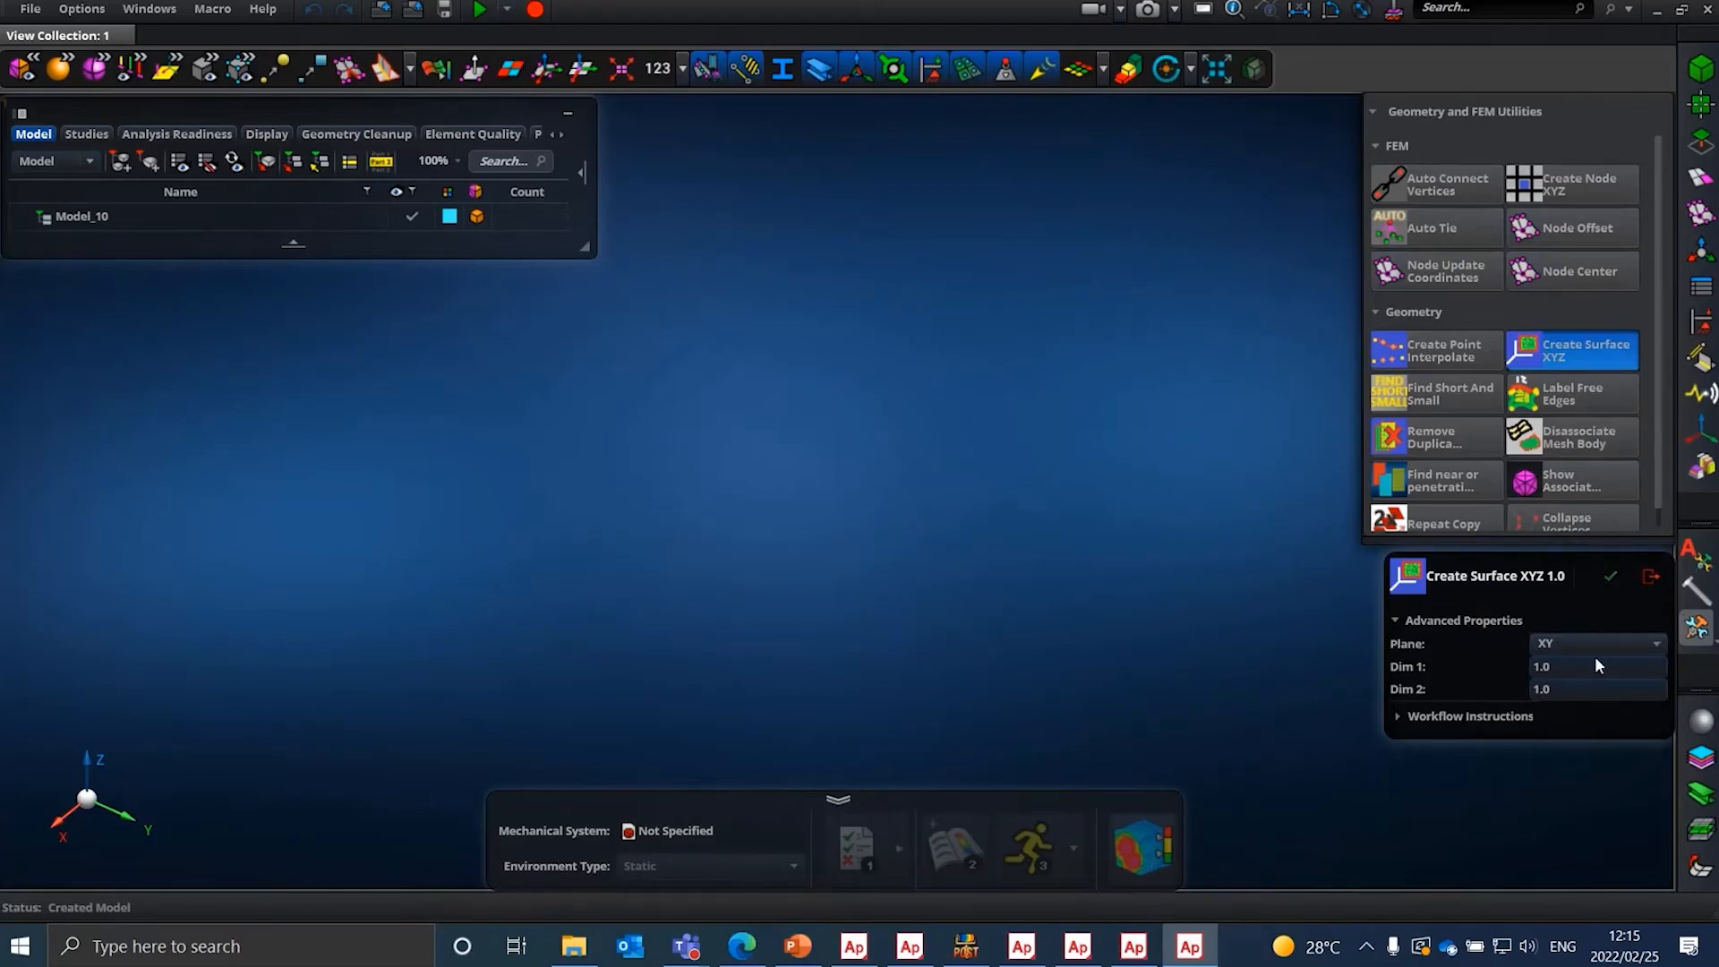
click(1620, 579)
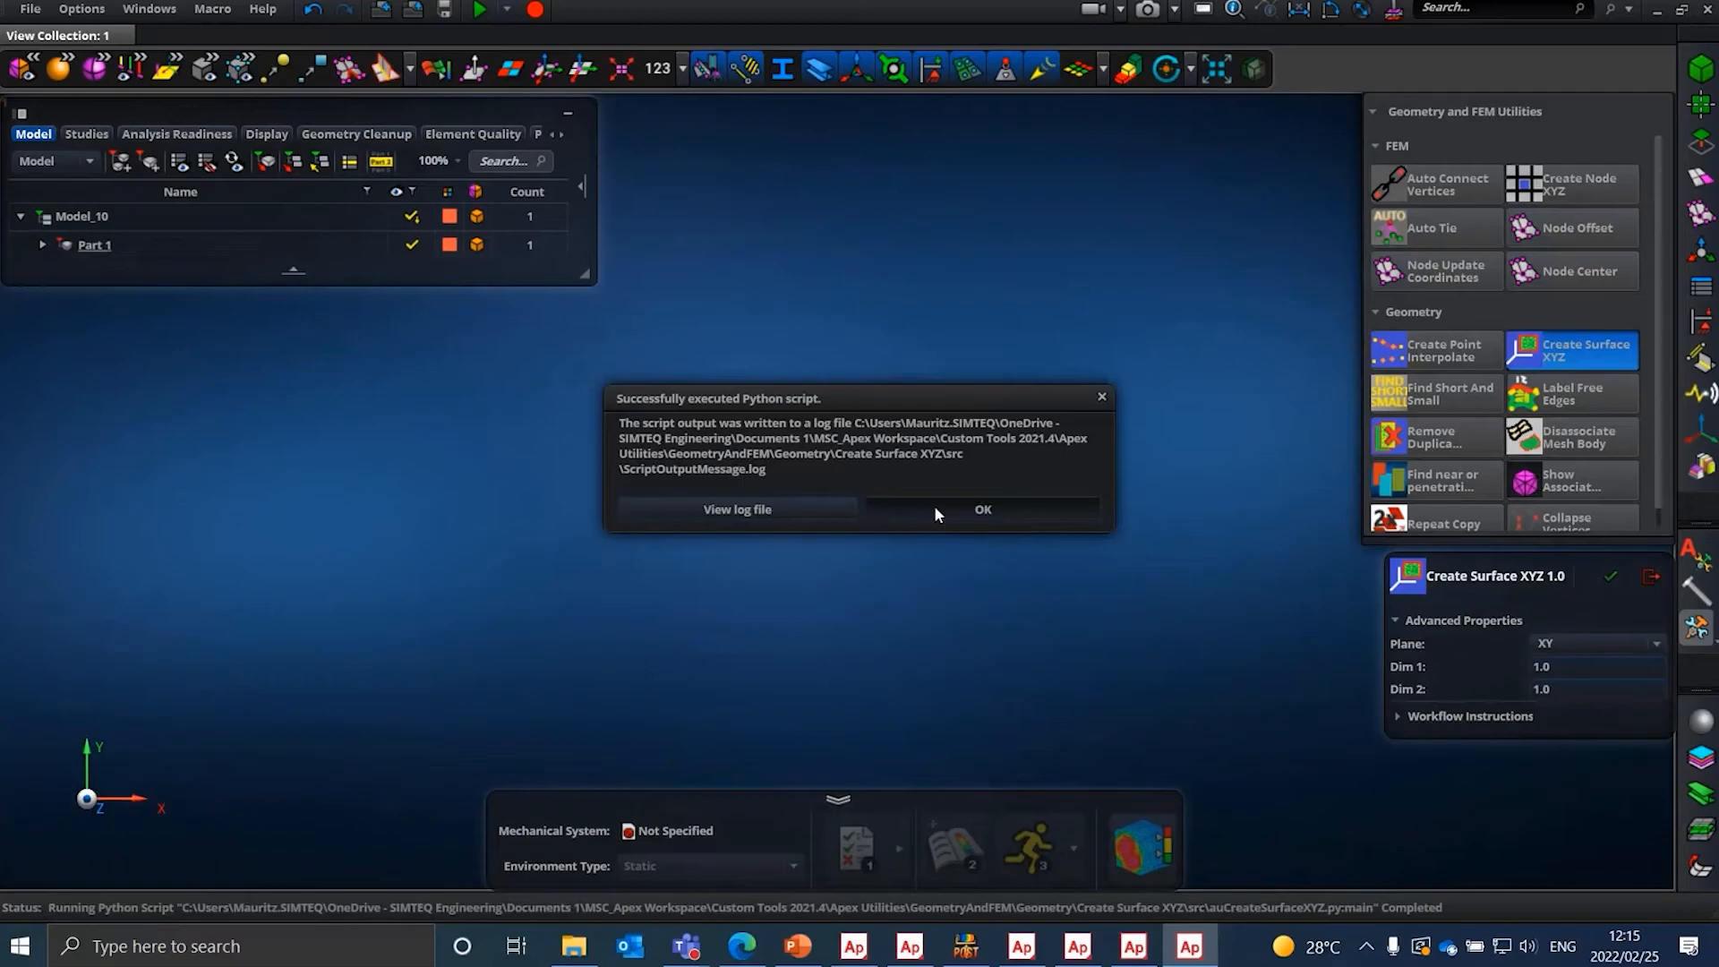
click(1030, 509)
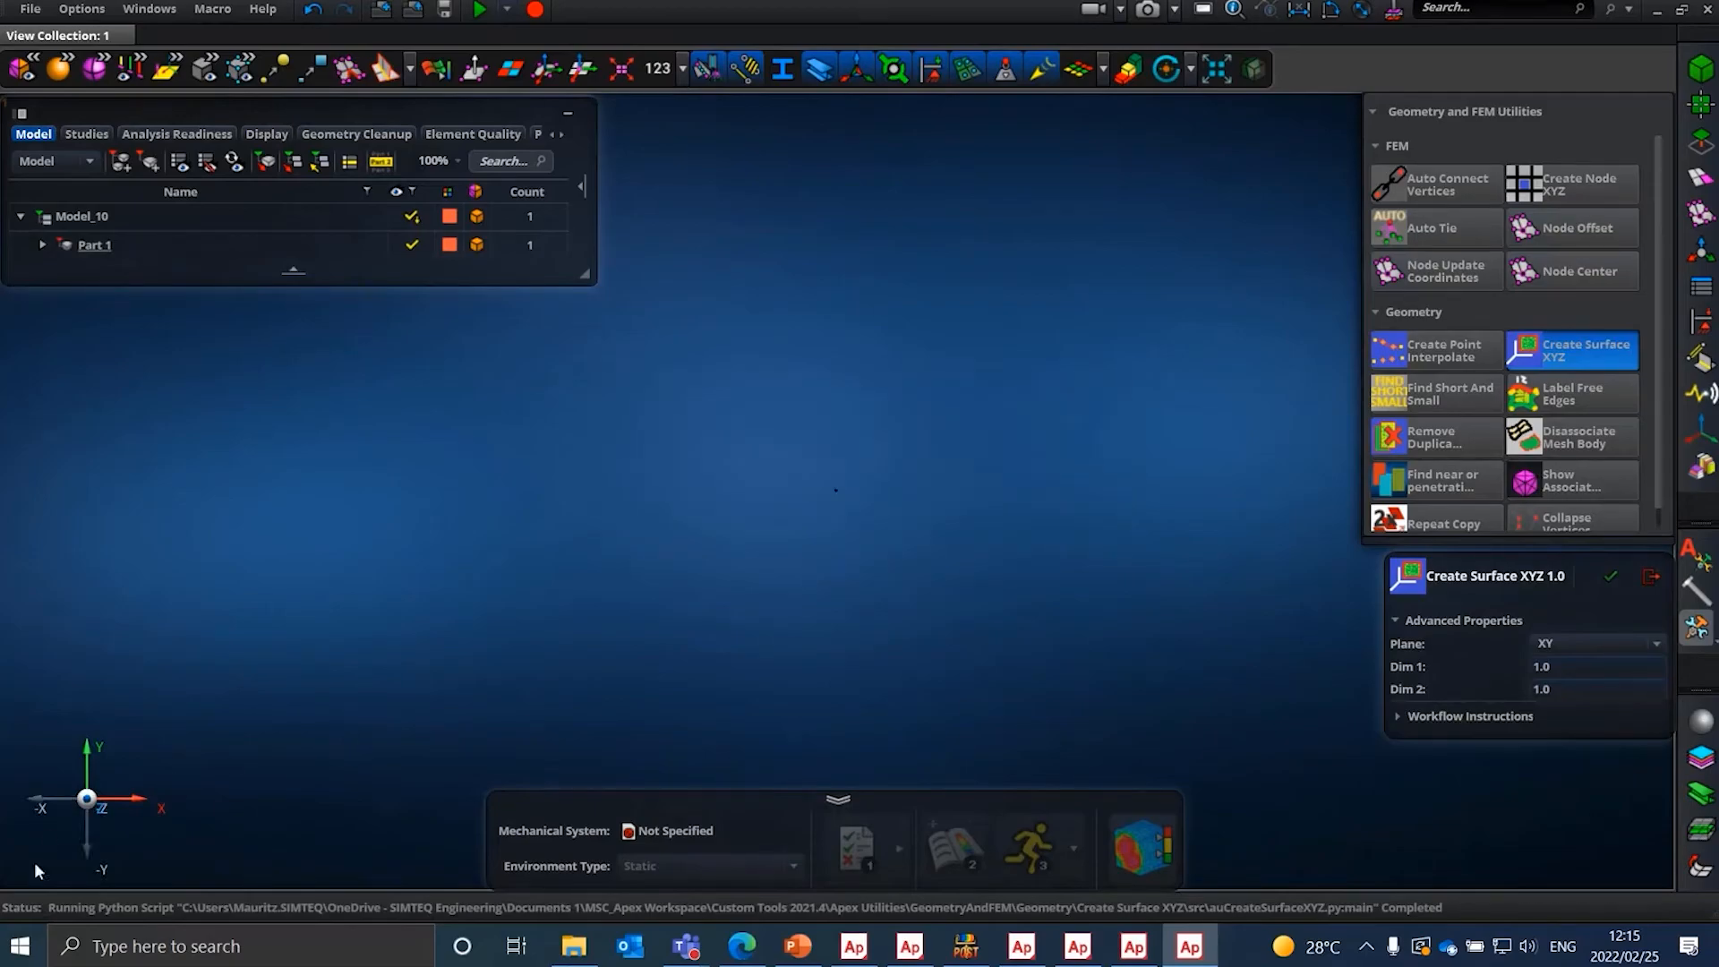
click(84, 800)
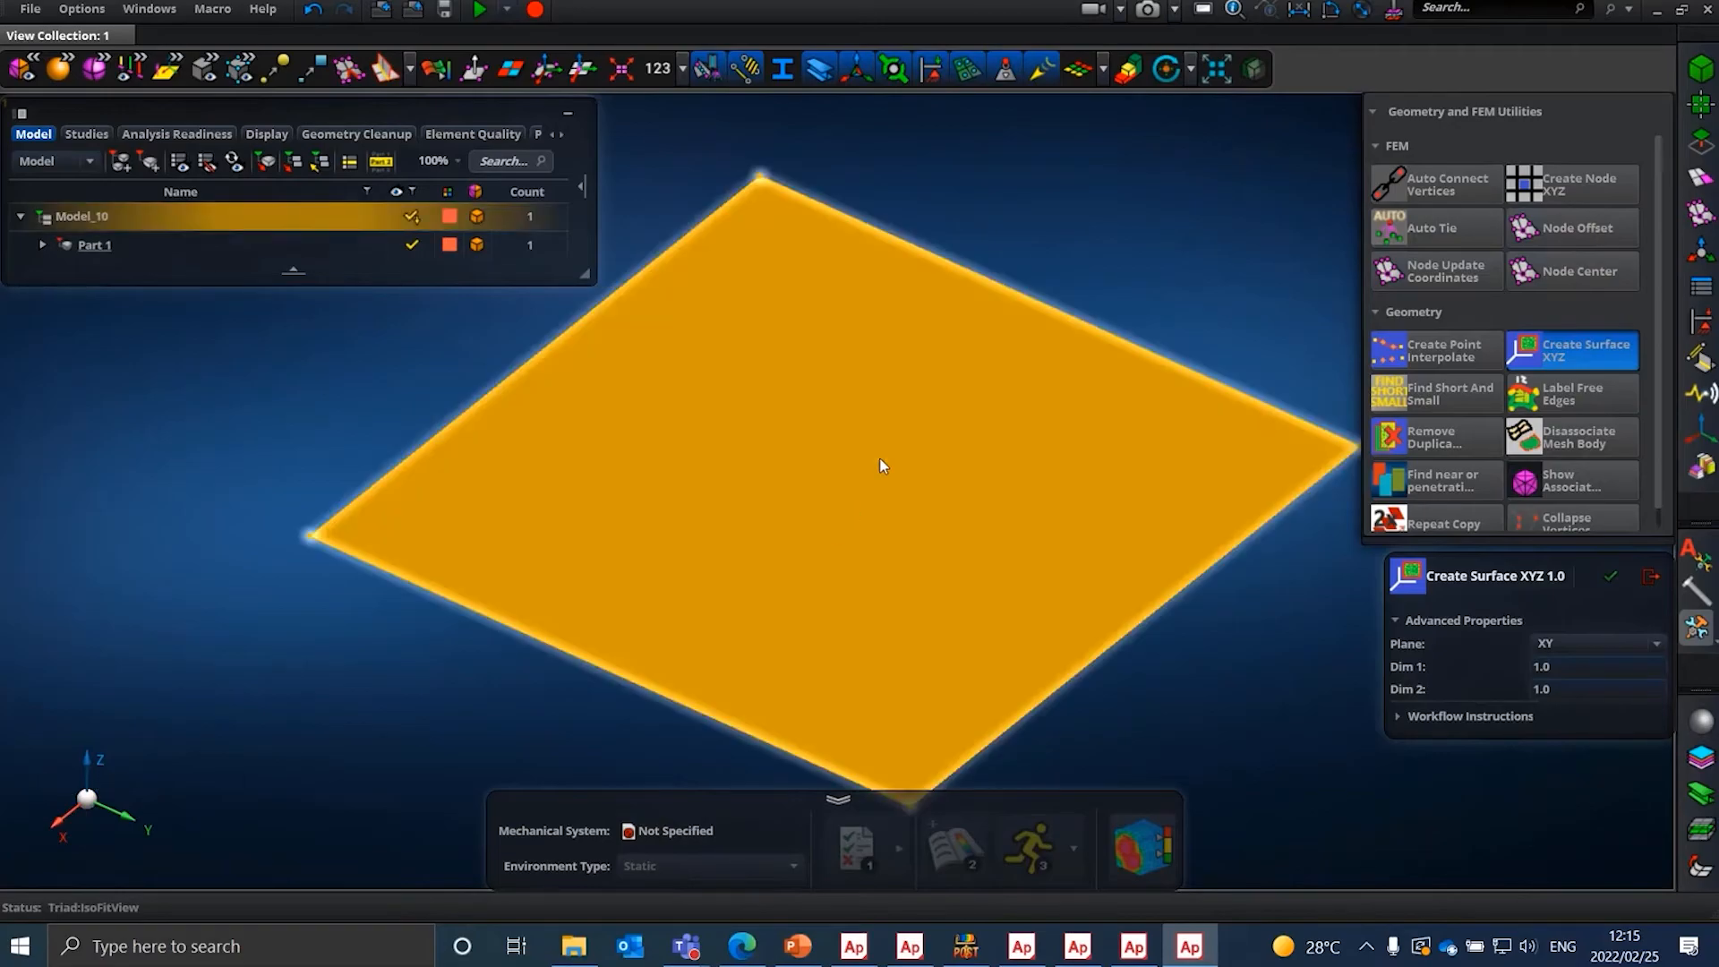
- Mesh the square surface with Surface Mesh at a mesh size of 0.5 mm
click(1706, 180)
click(1595, 154)
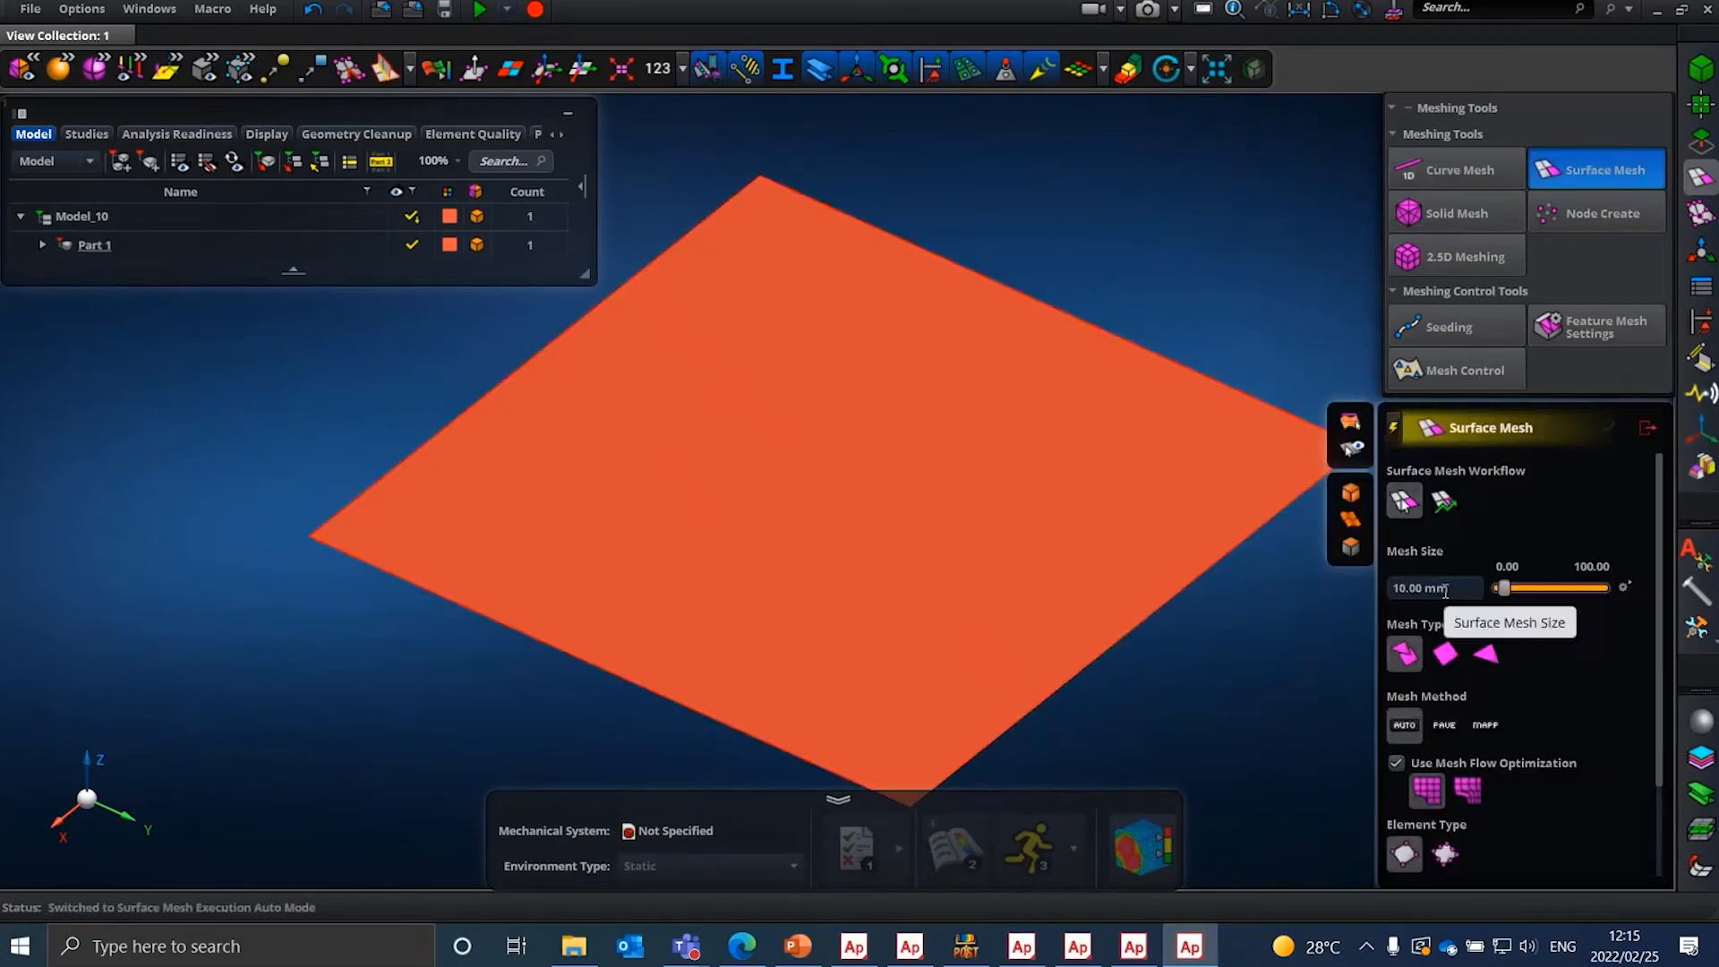
click(1455, 588)
text(0.5)
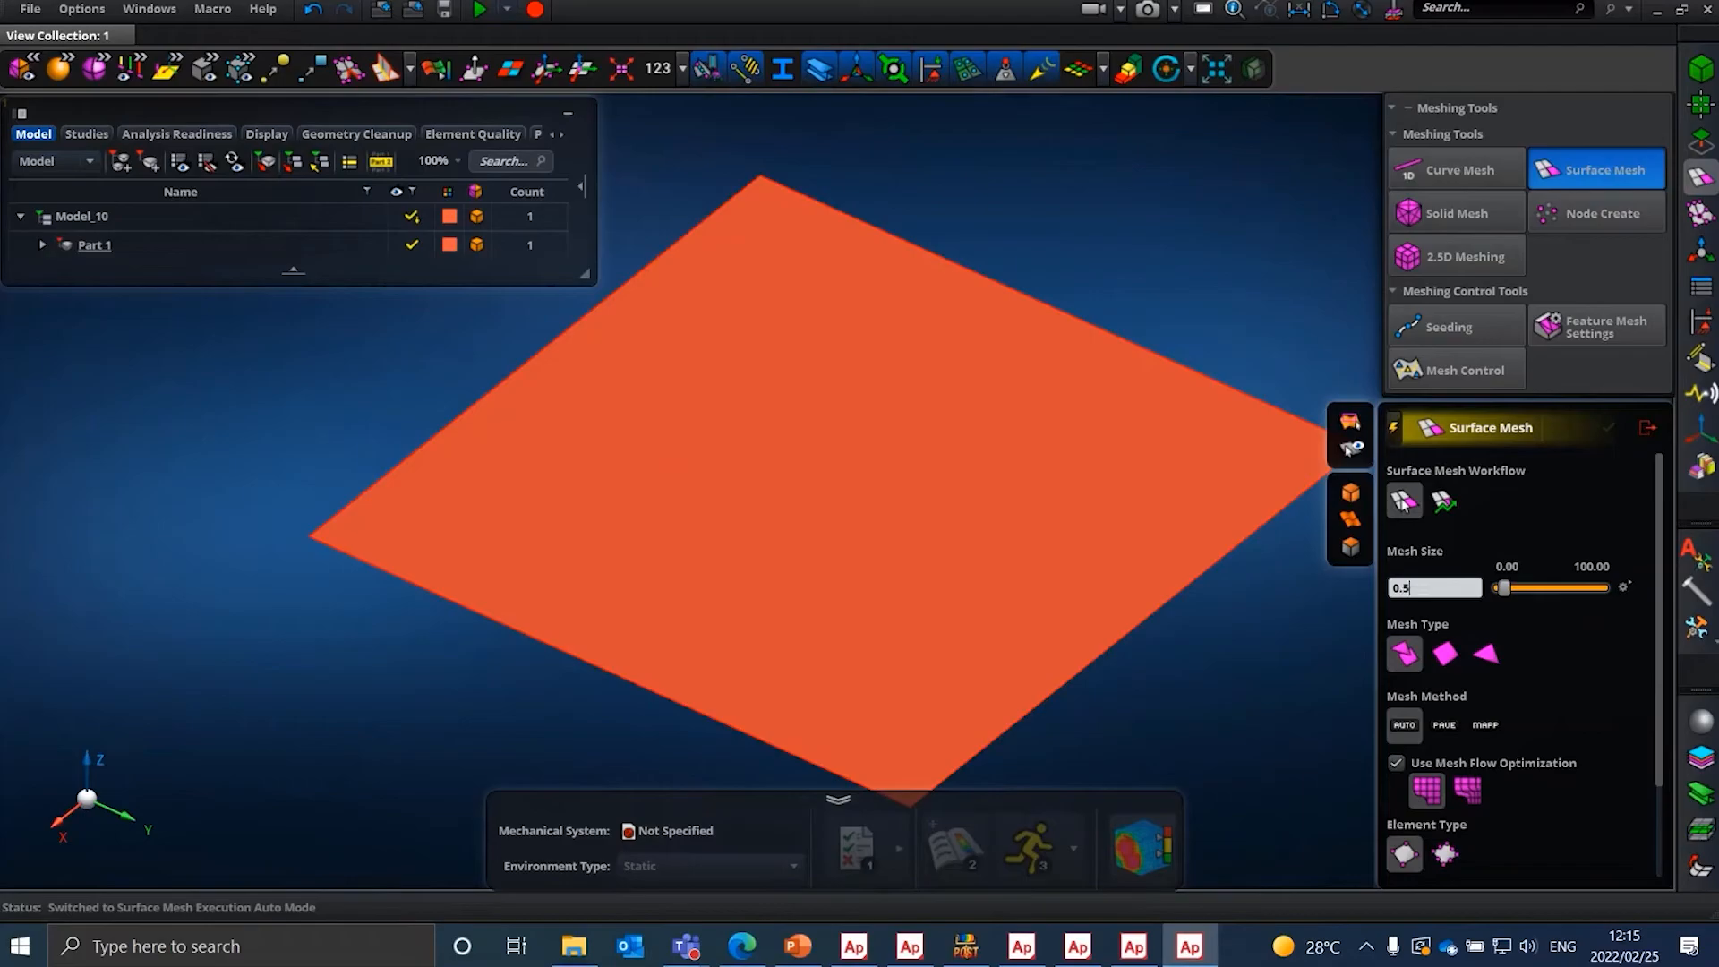
key(Return)
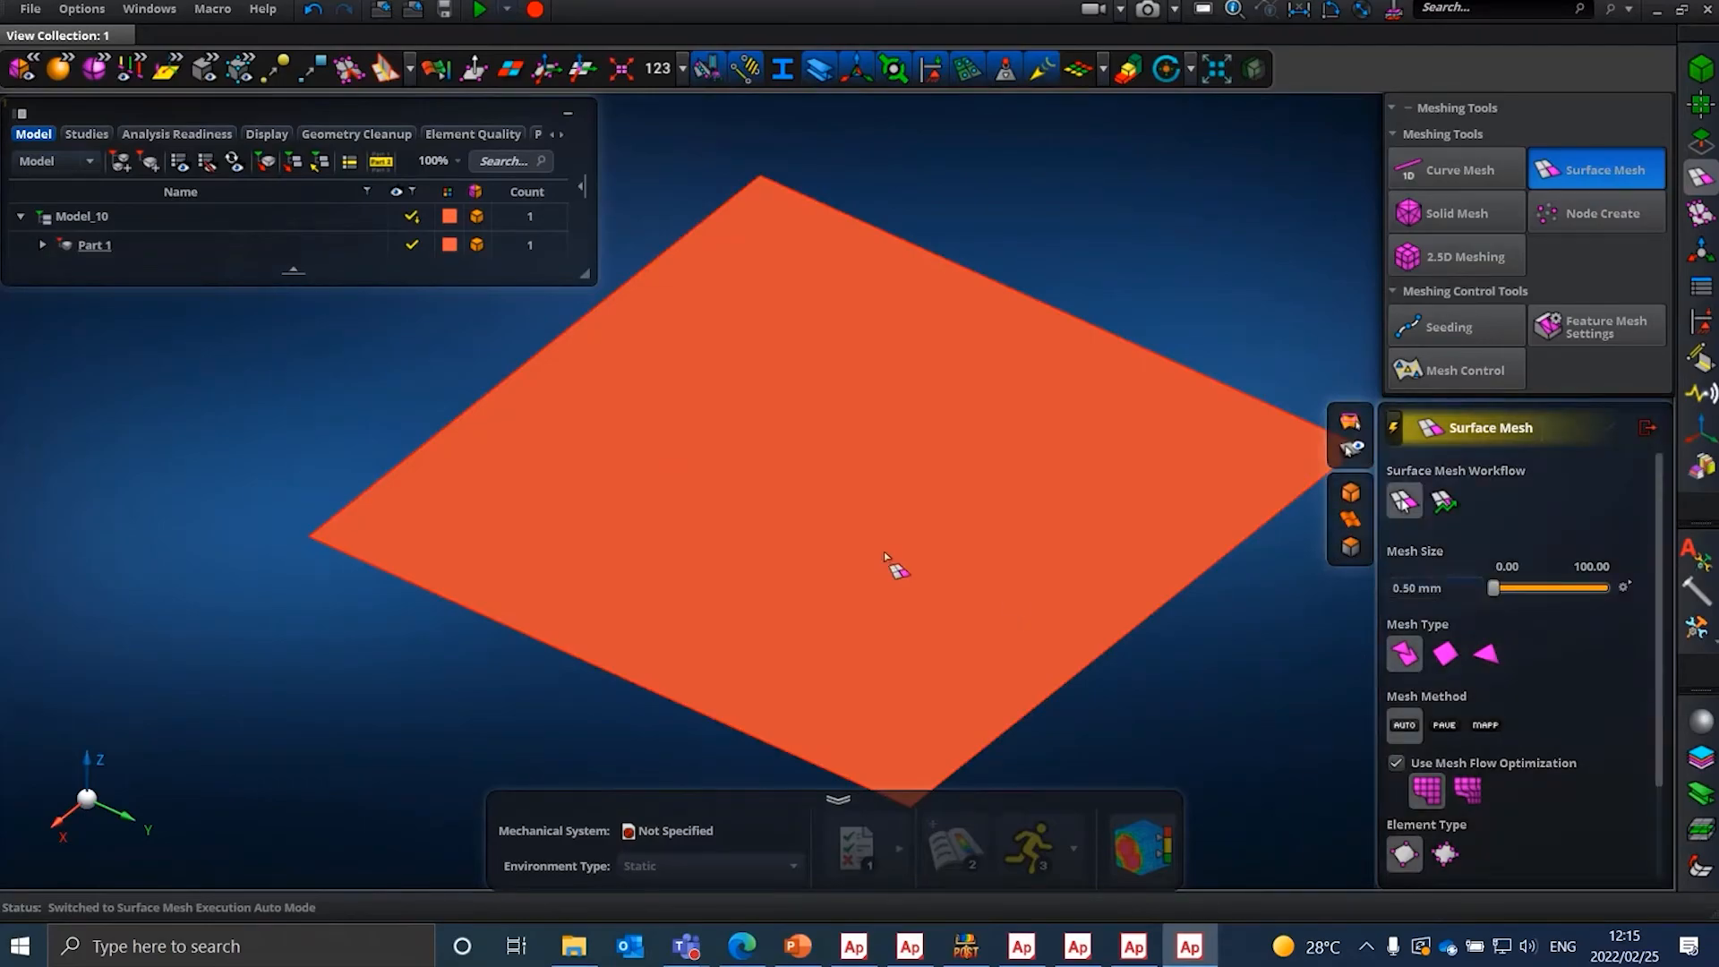
click(882, 544)
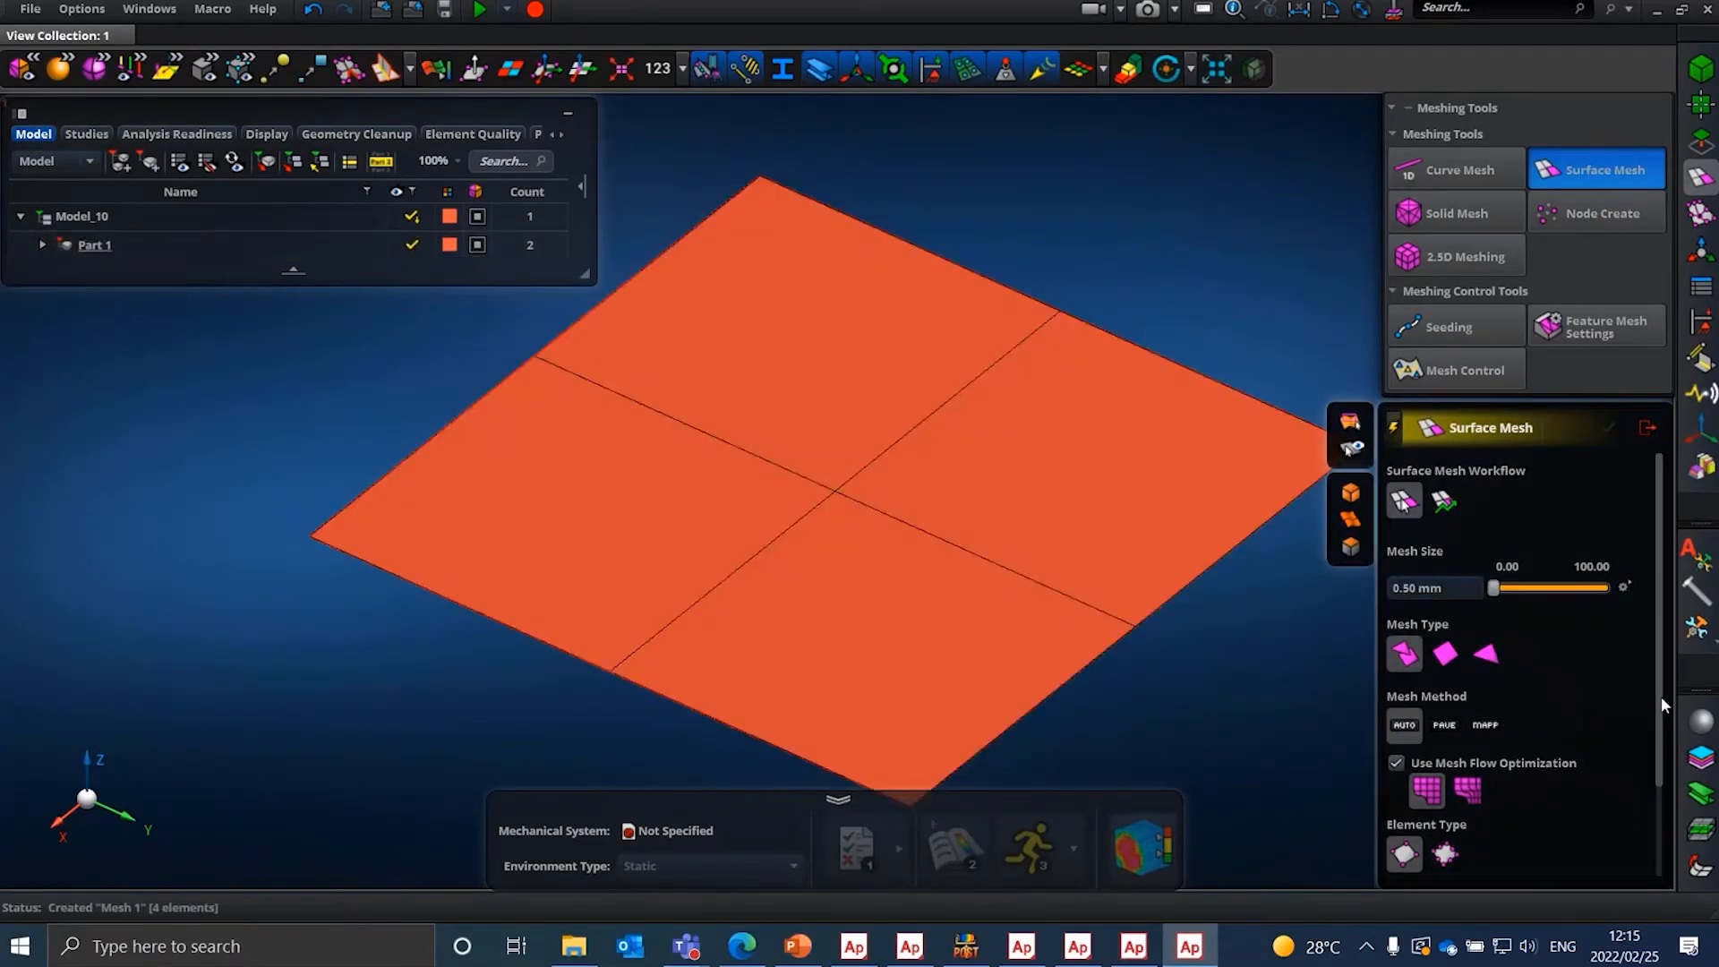
- Offset the mesh's center node by an x-distance of 10 with the Node Offset utility and inspect the stretched elements
click(1697, 626)
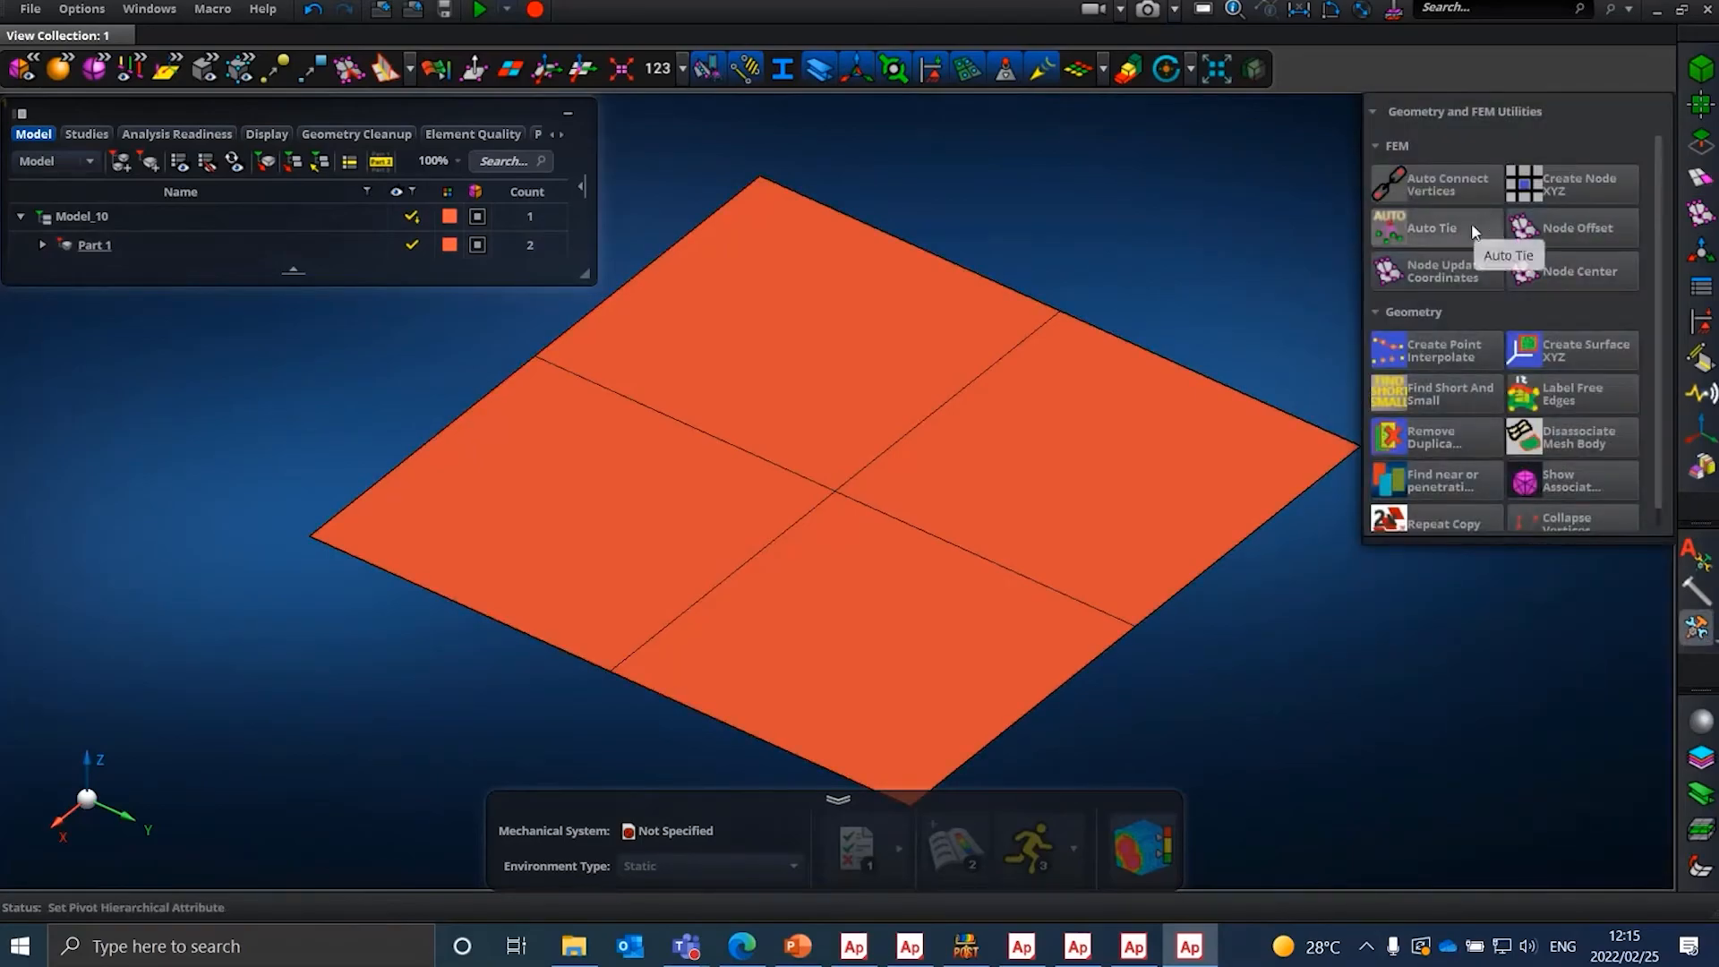
click(1578, 234)
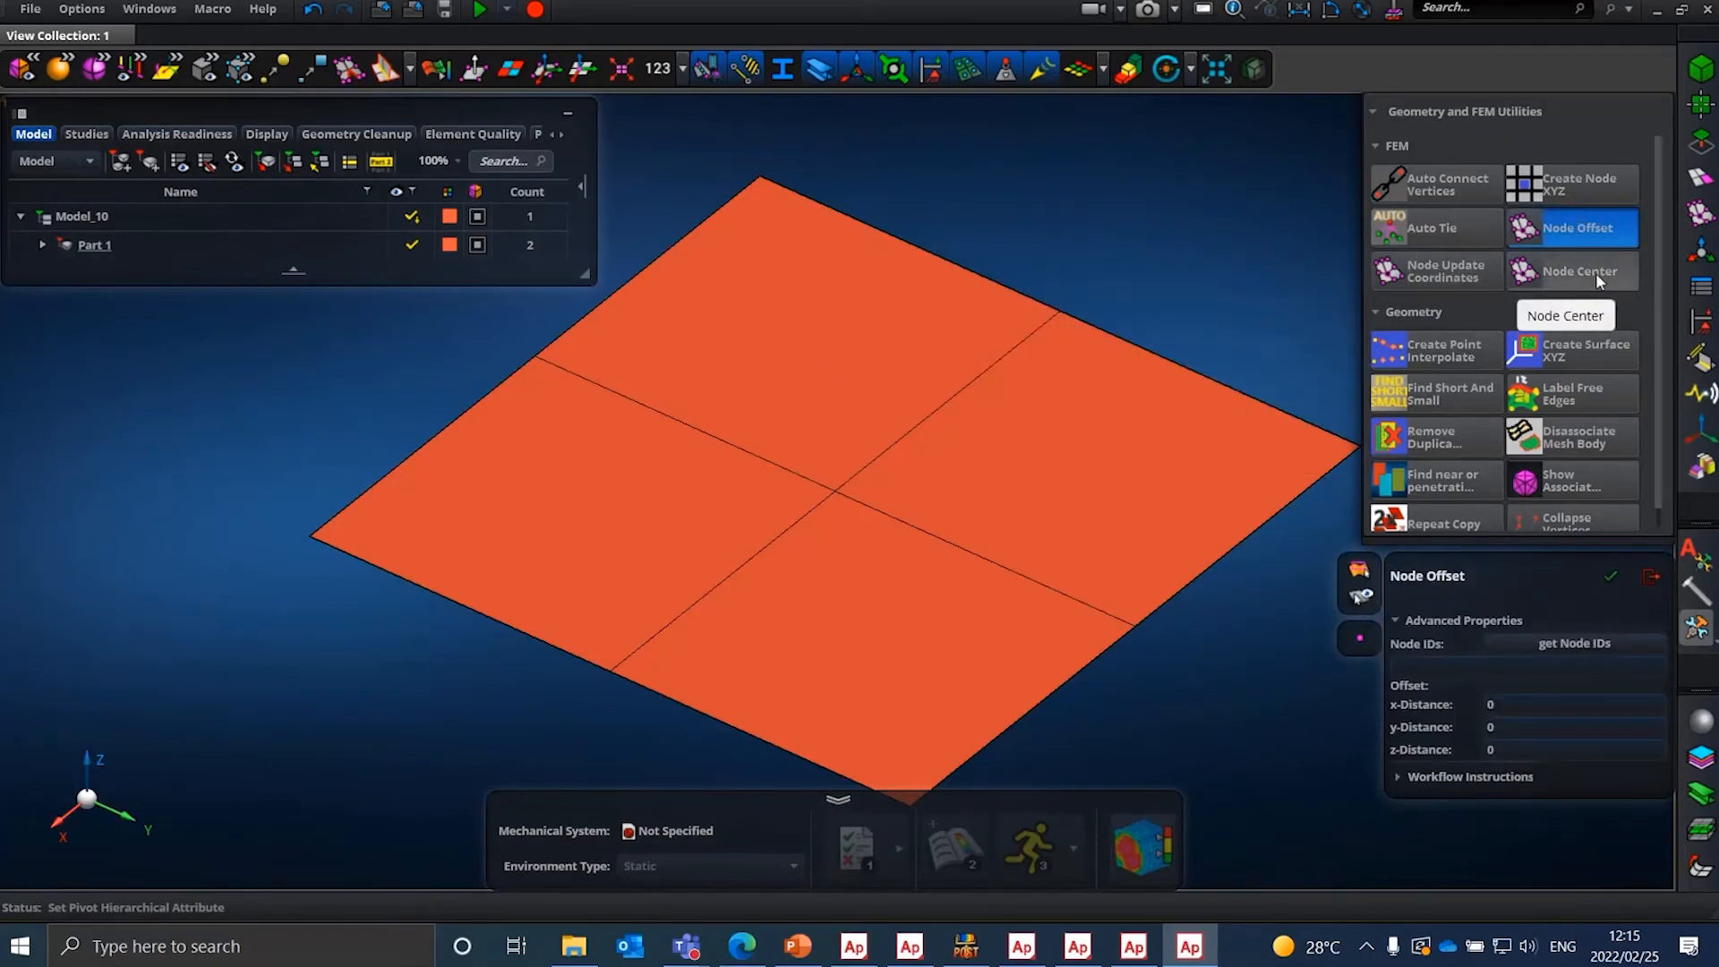
mouse_move(1596, 272)
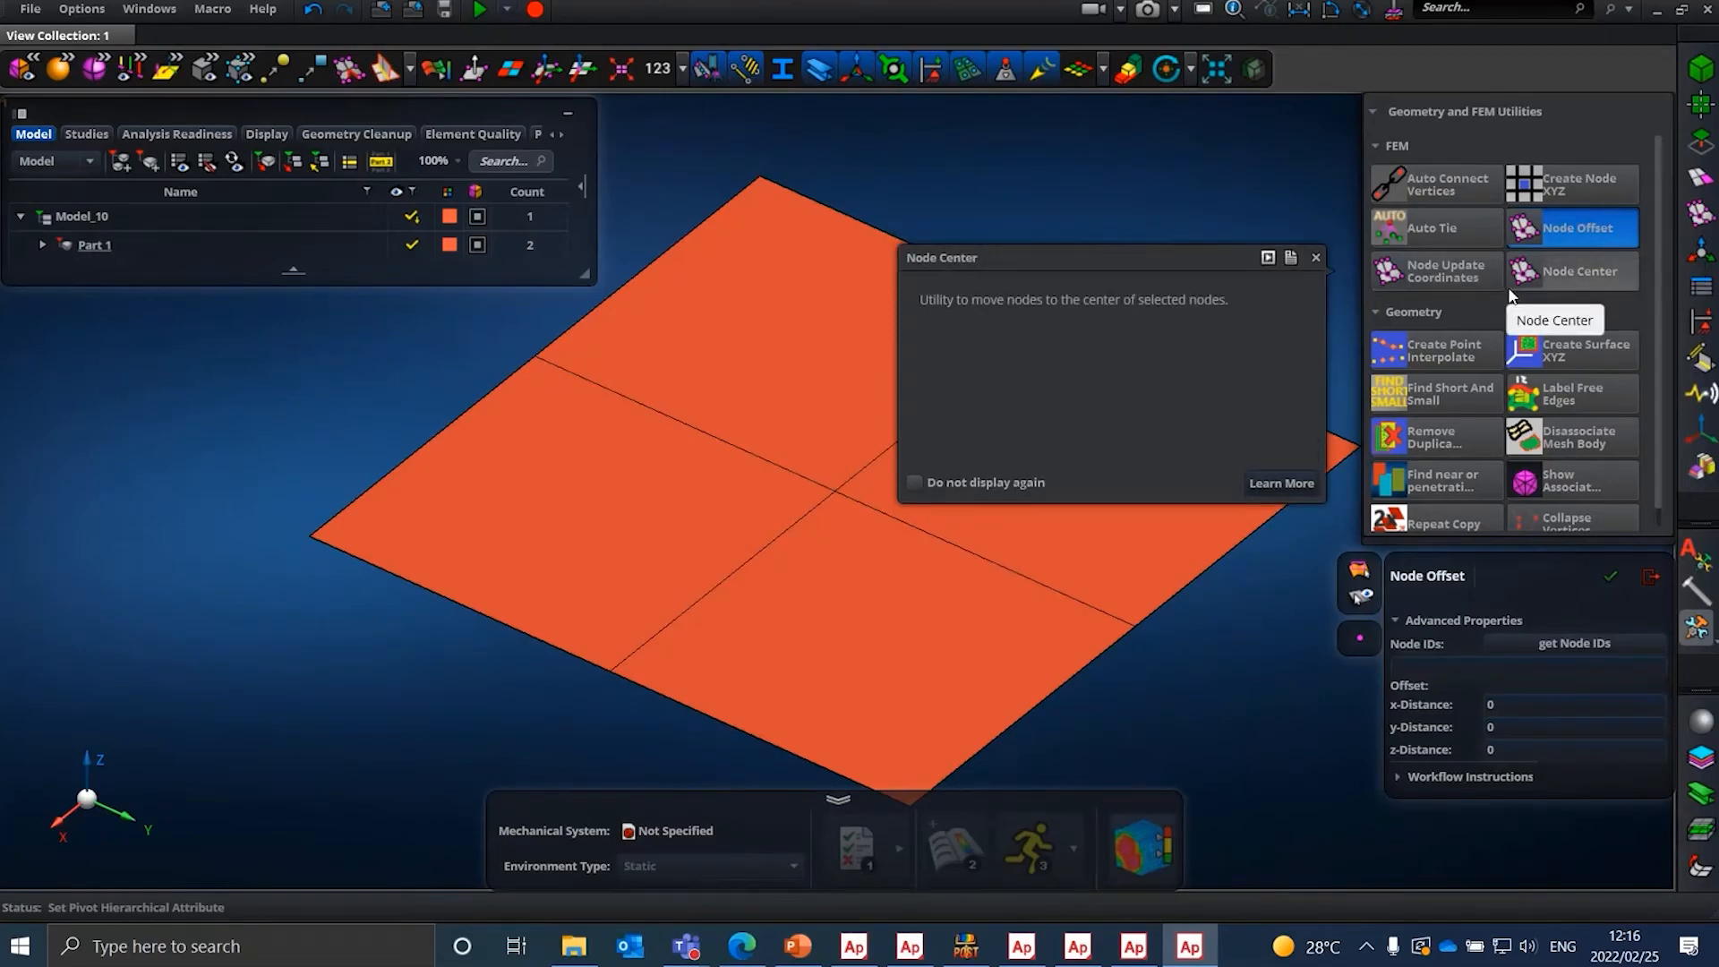
click(837, 491)
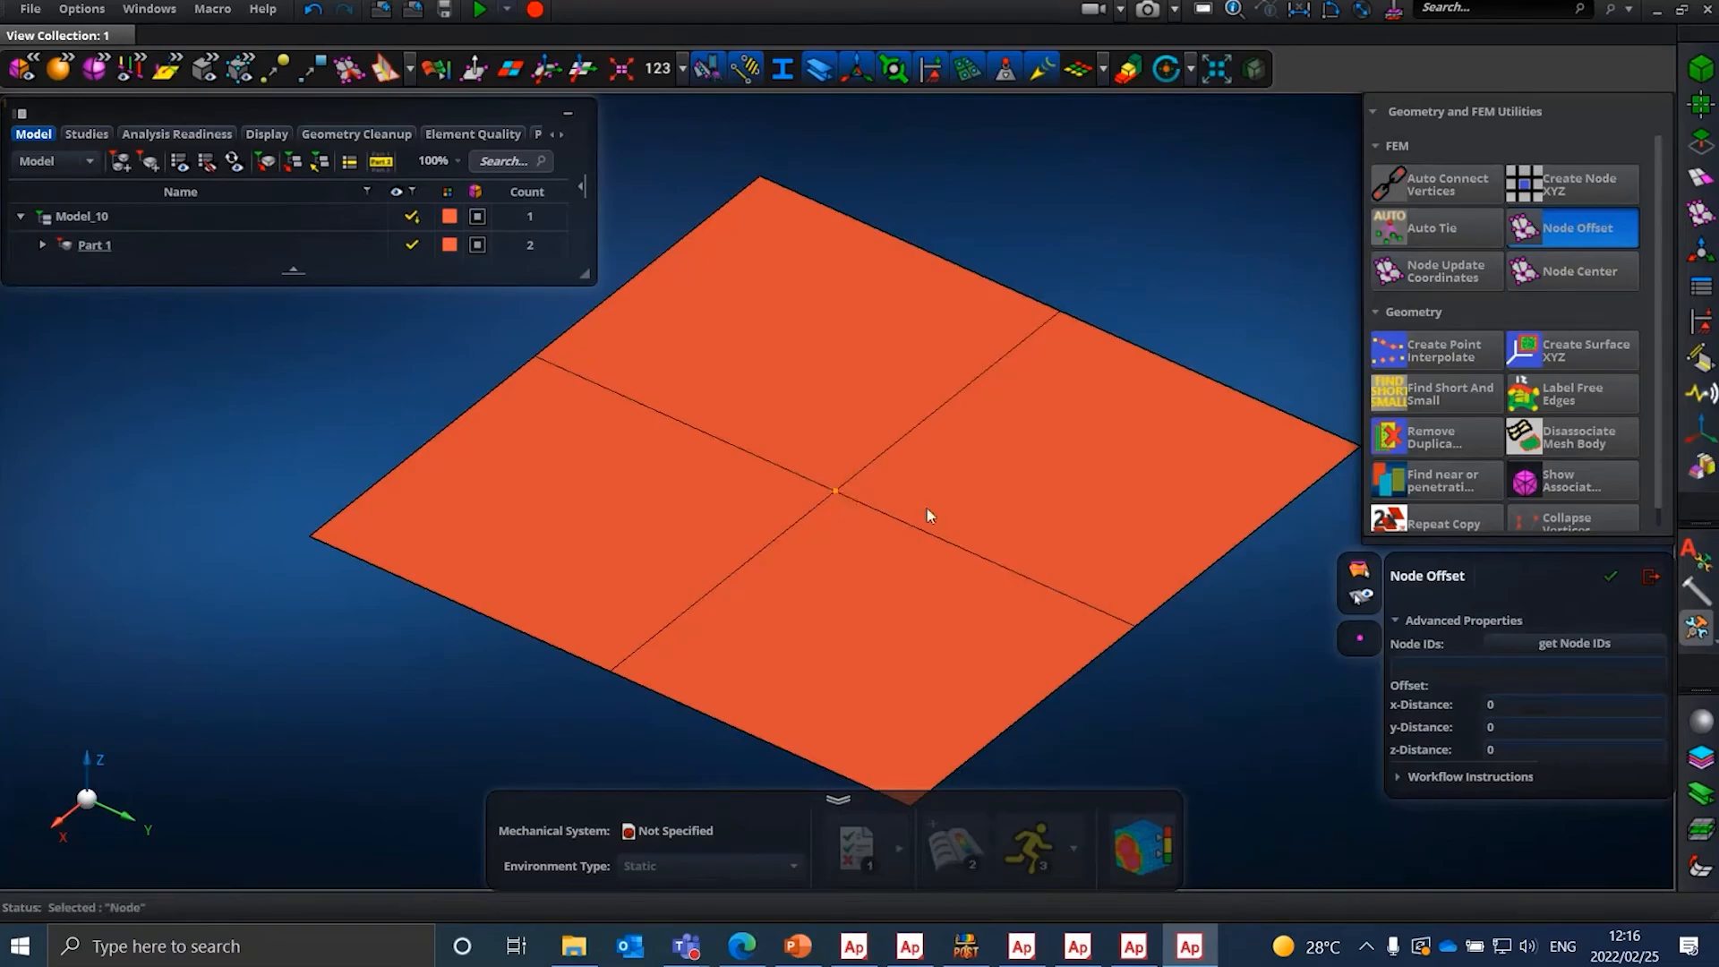
click(1581, 645)
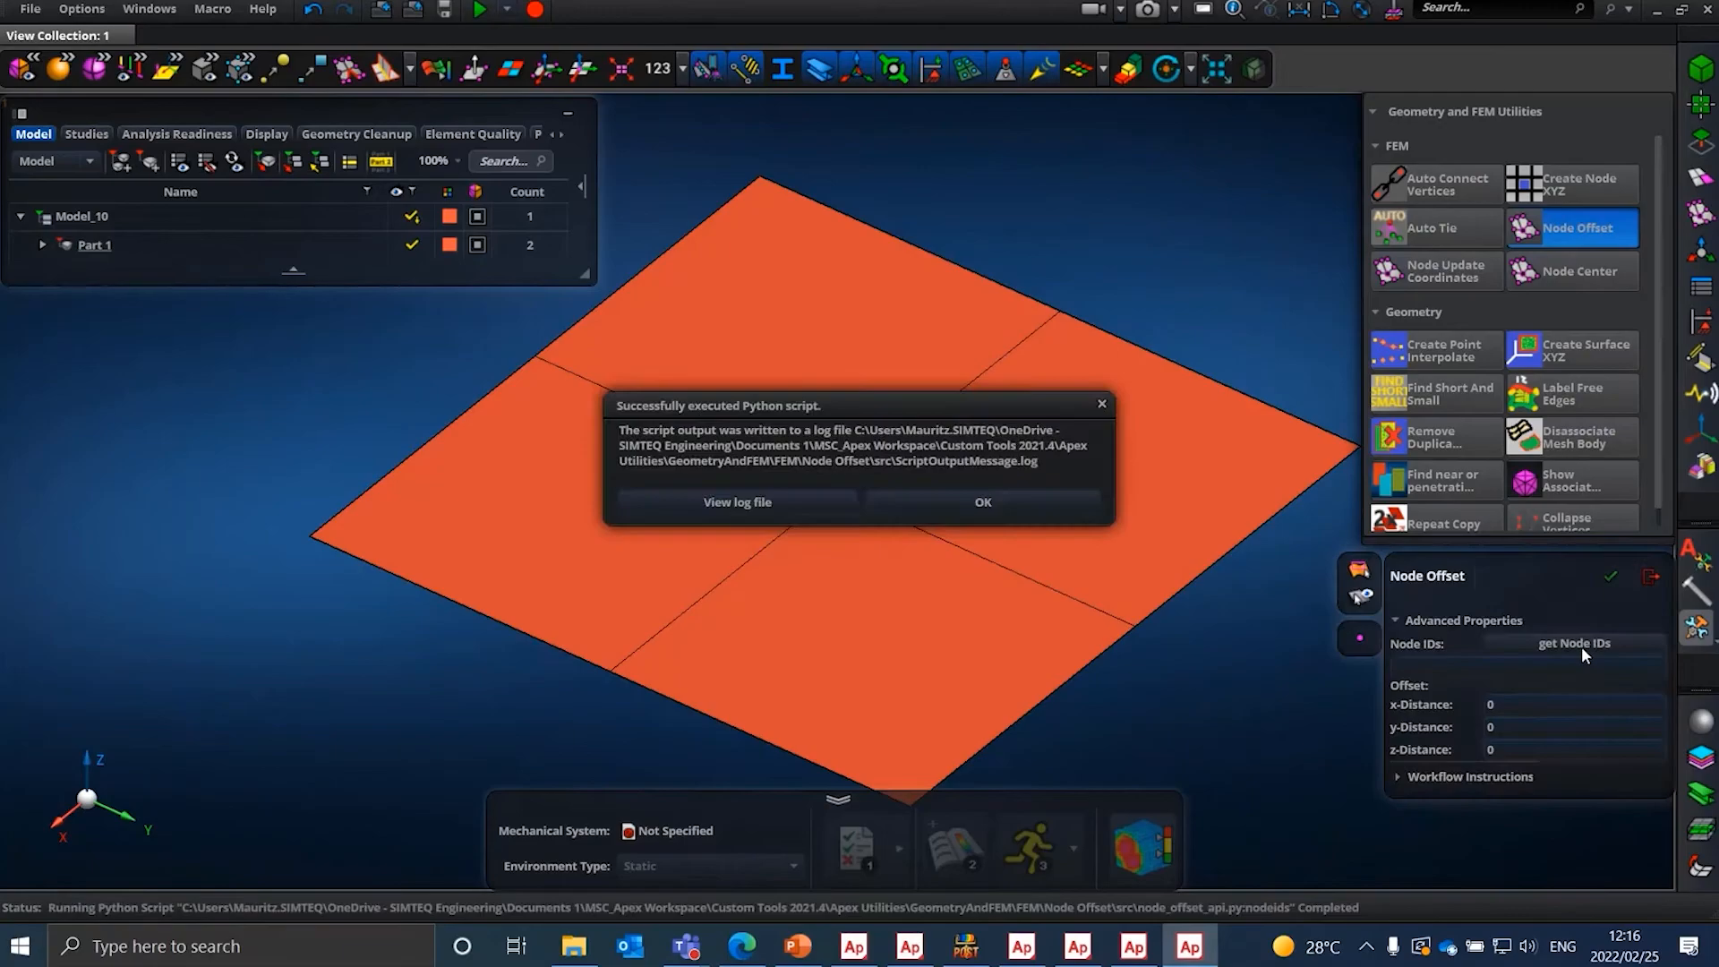
click(964, 509)
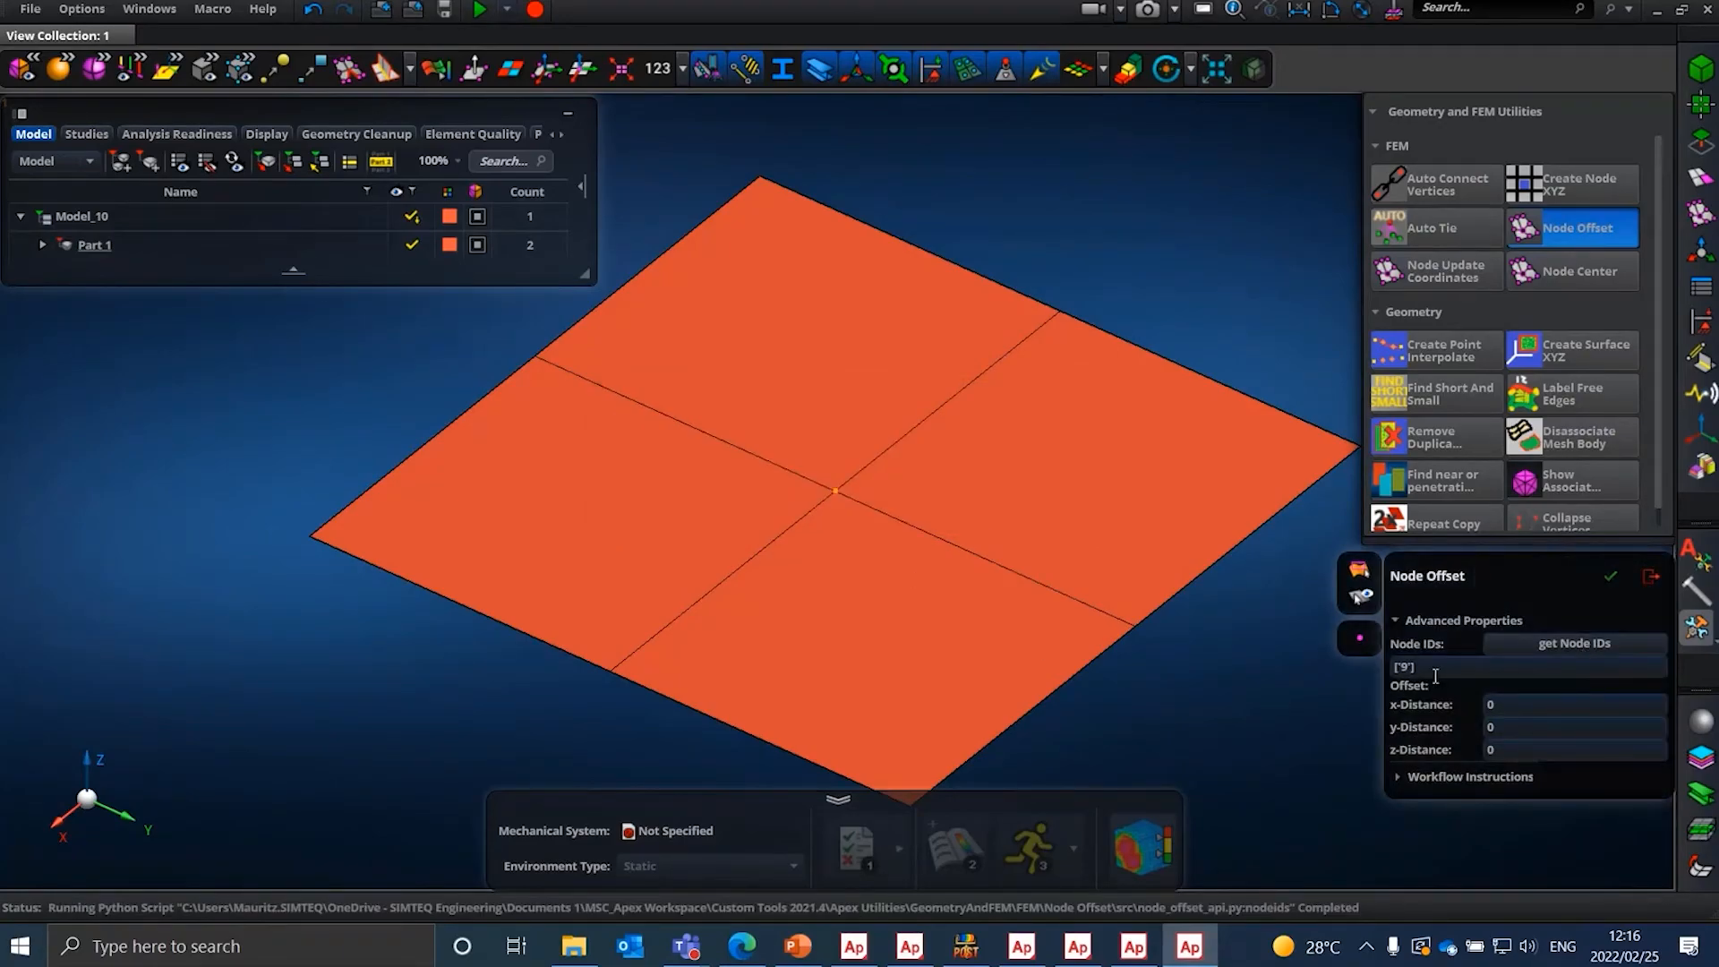
double_click(1513, 705)
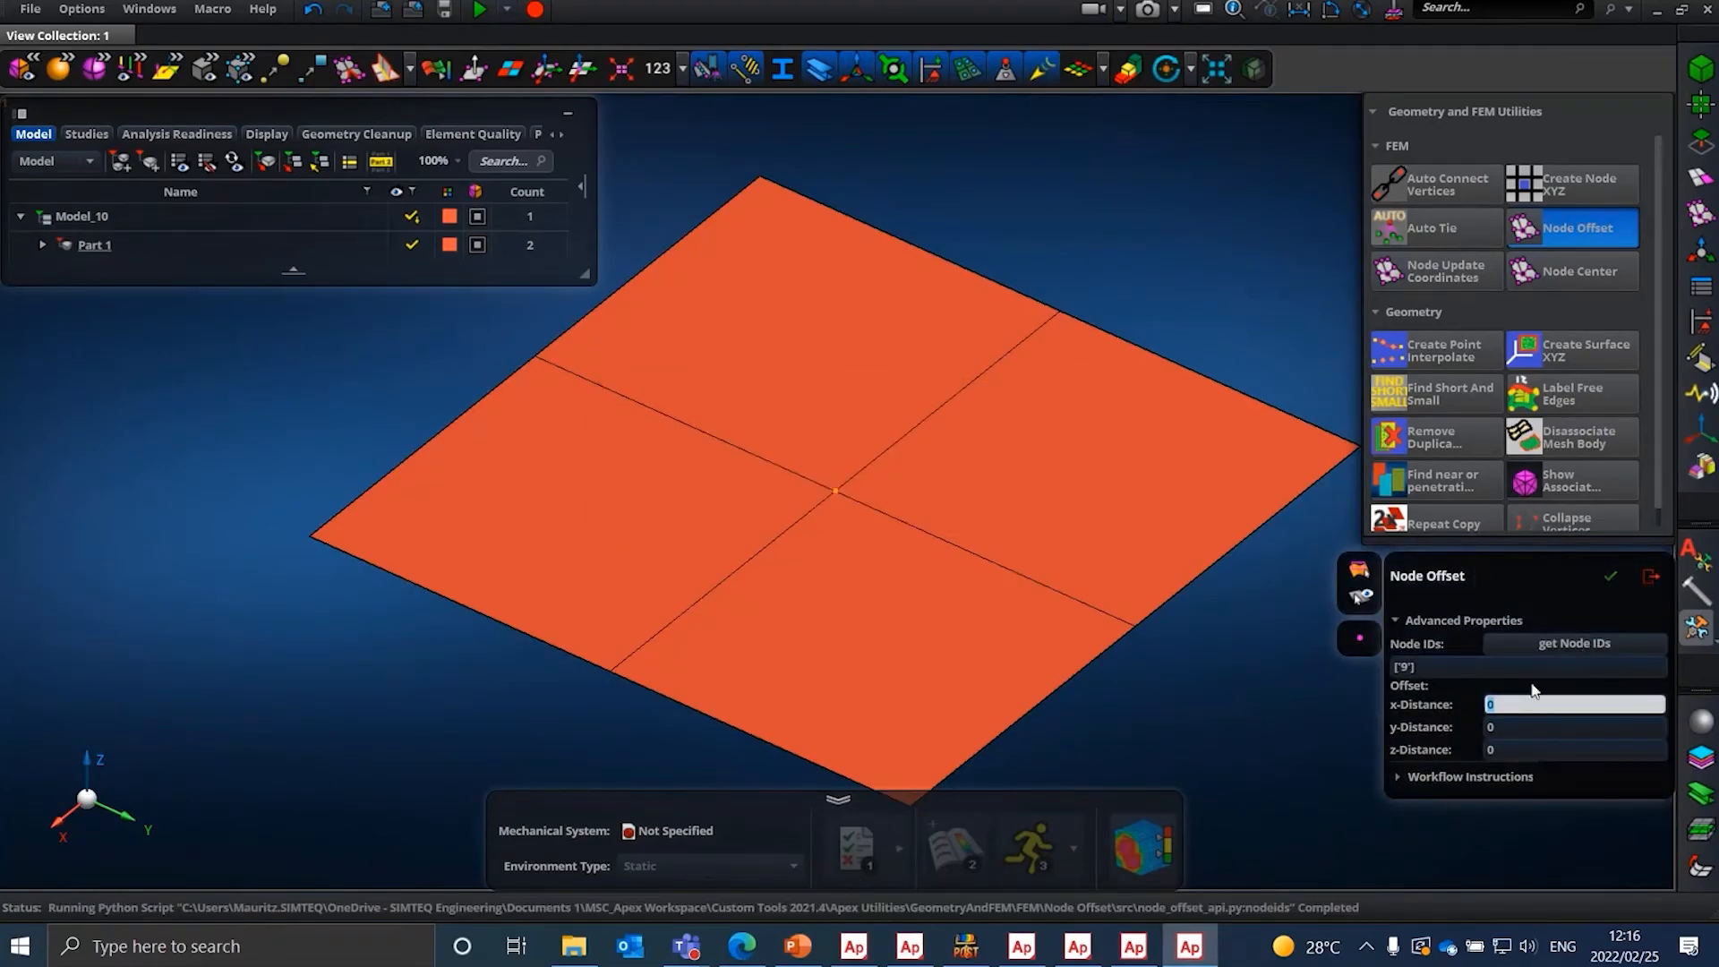
text(10)
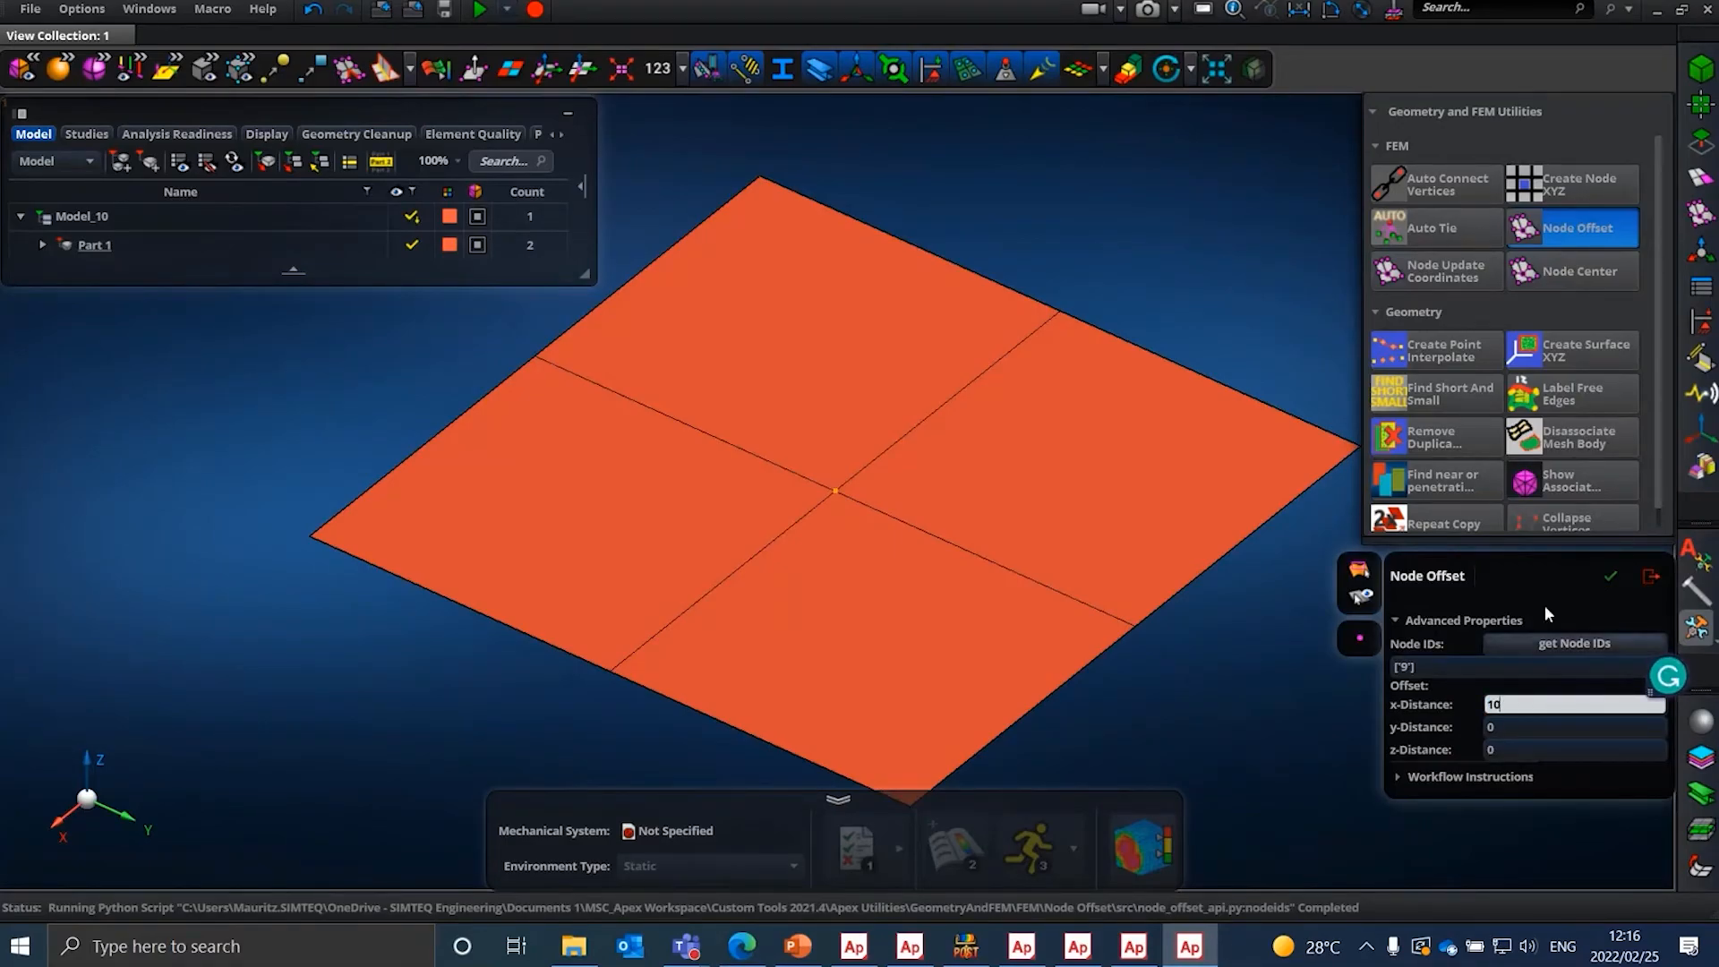
click(1611, 578)
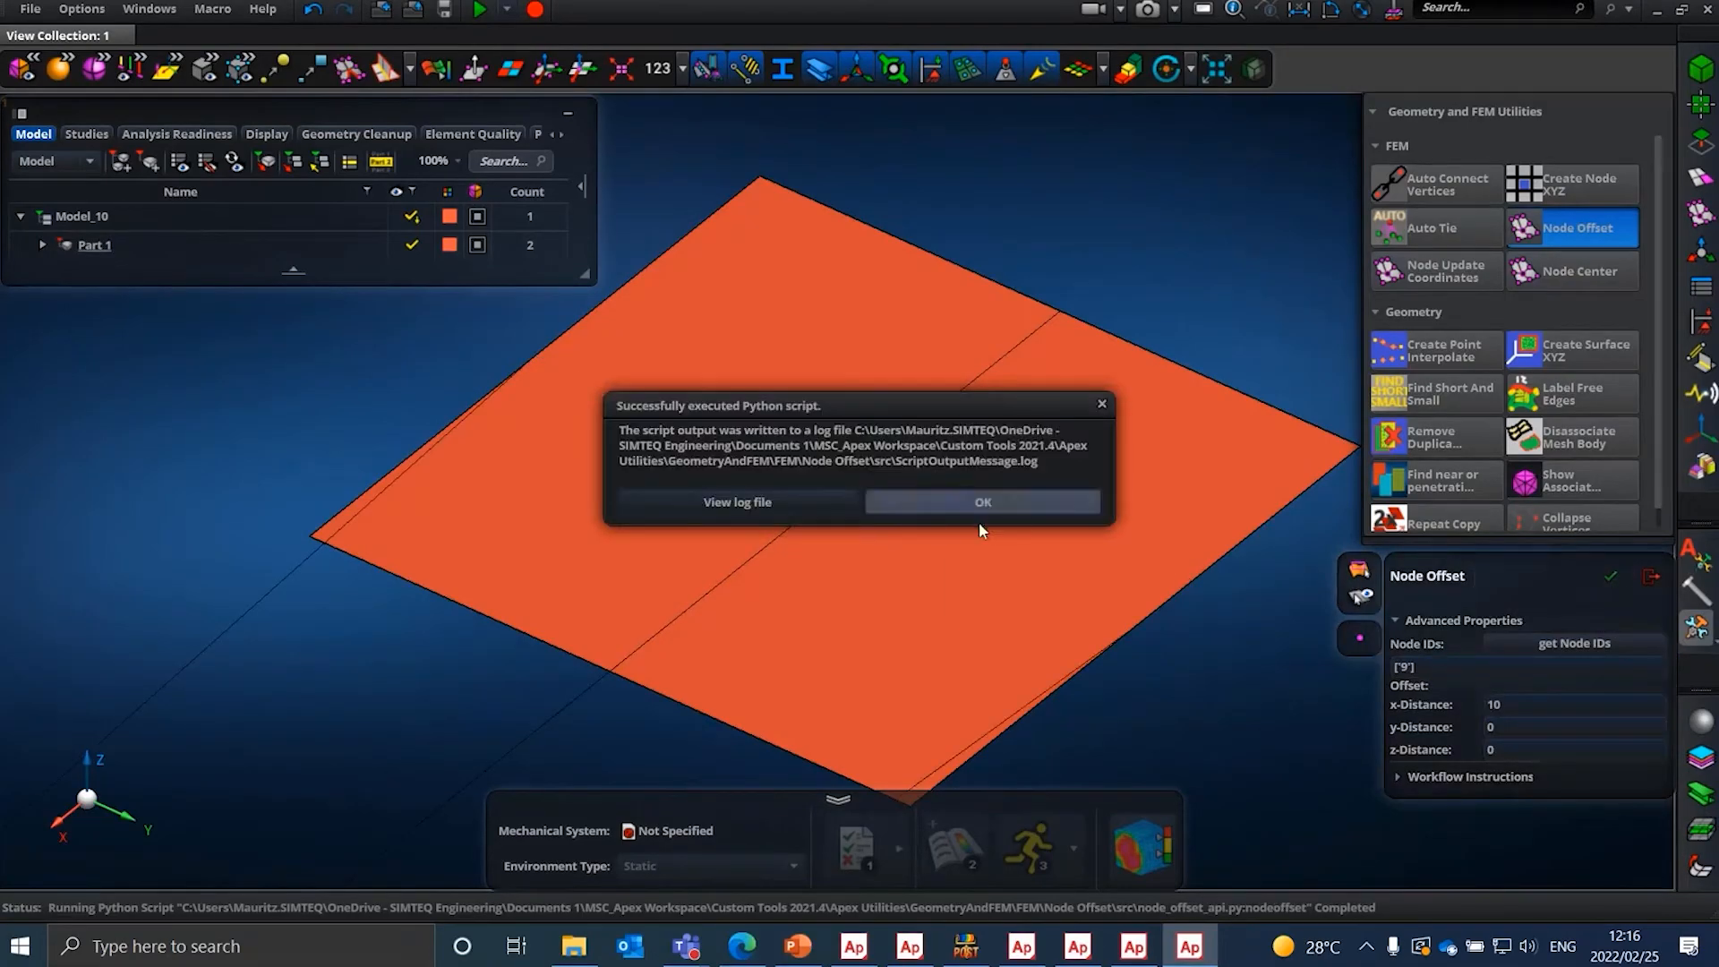
click(983, 502)
scroll(1046, 552, down, 5)
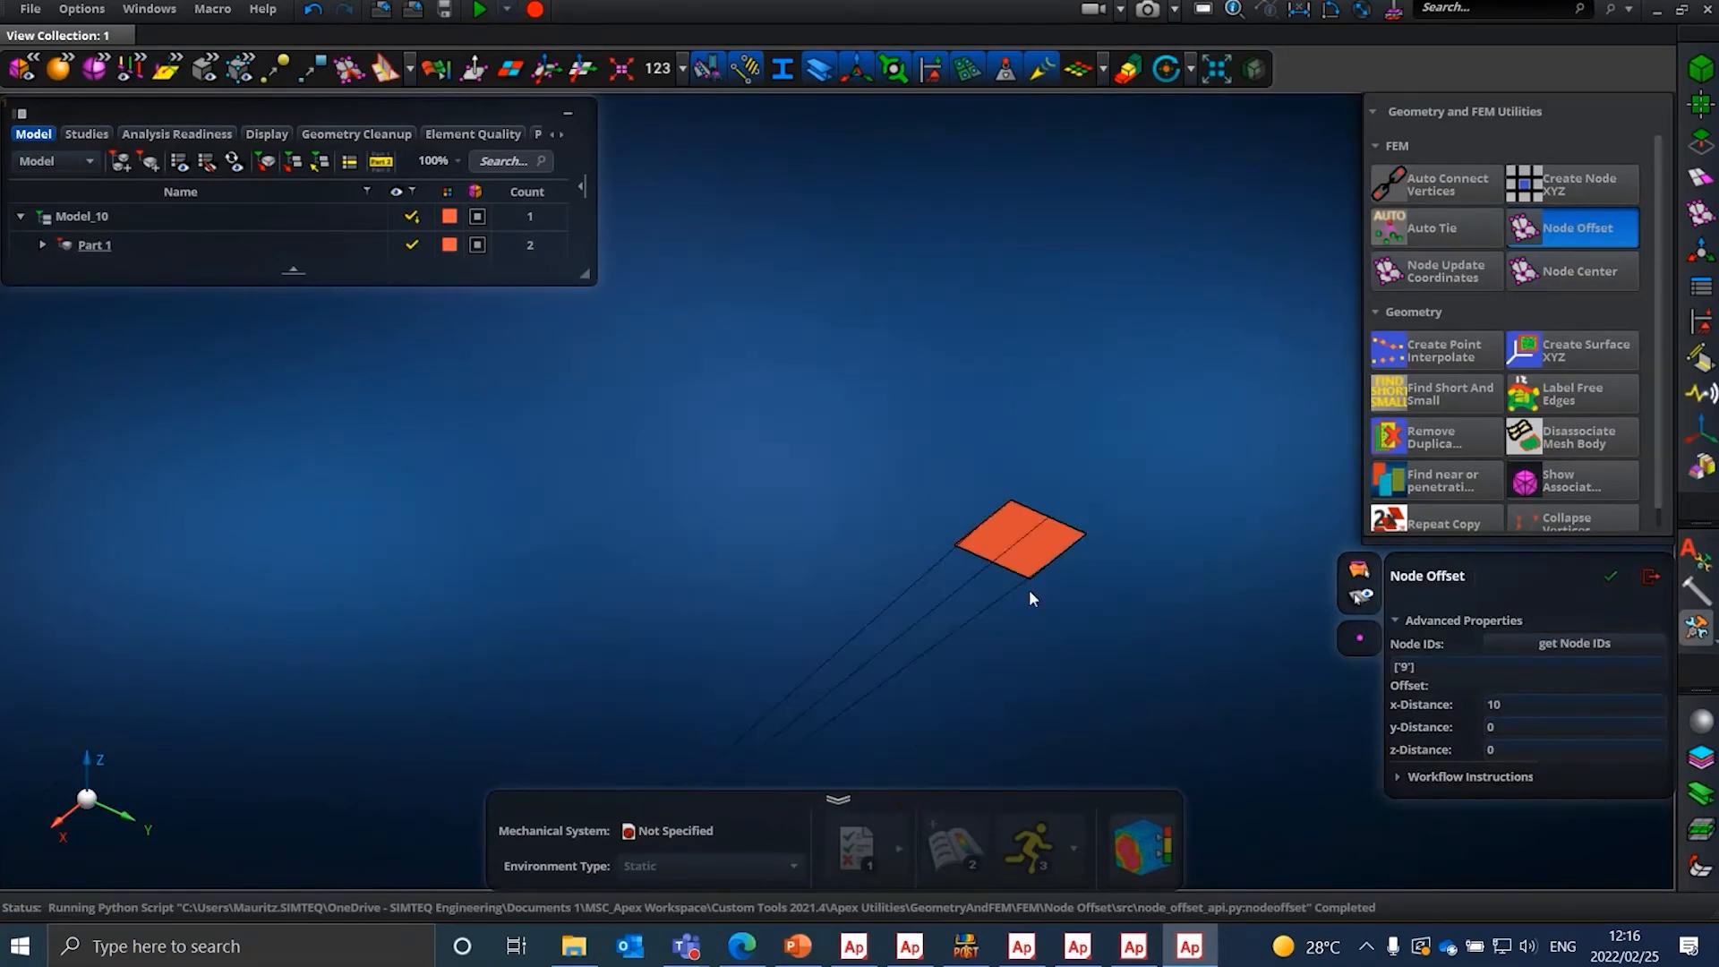
scroll(820, 717, up, 8)
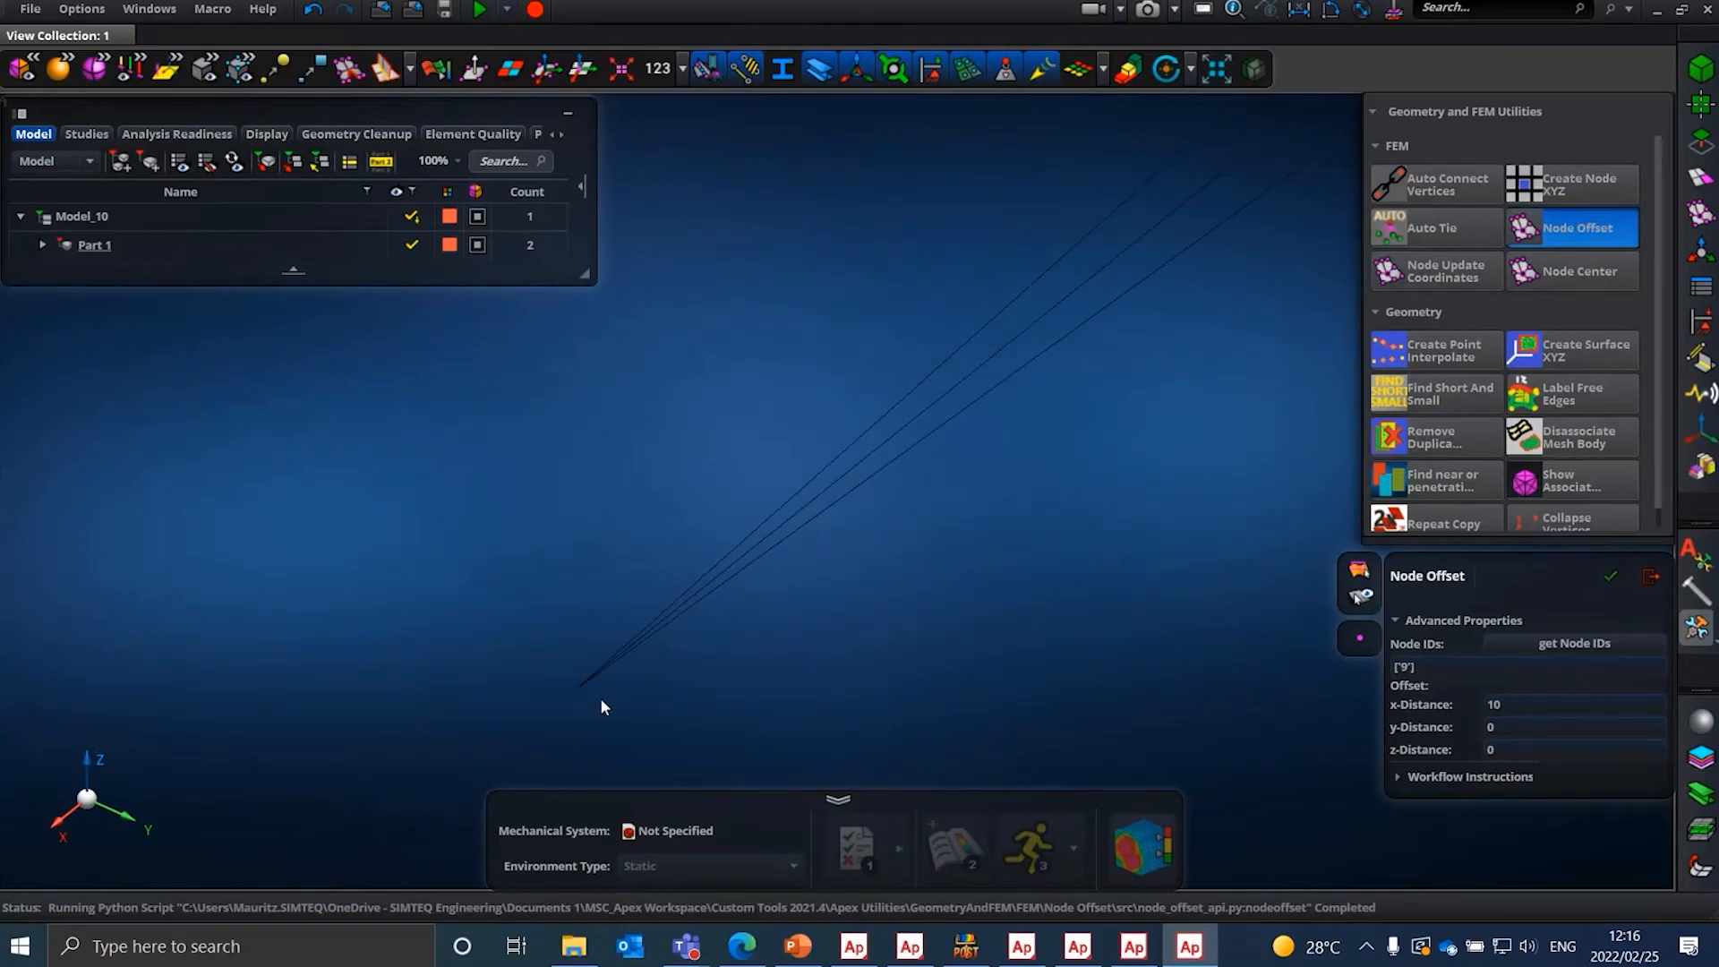
scroll(708, 544, down, 5)
scroll(754, 533, up, 5)
- Undo the center node's offset
key(ctrl+z)
scroll(1058, 455, down, 5)
scroll(1157, 421, up, 4)
scroll(976, 277, up, 3)
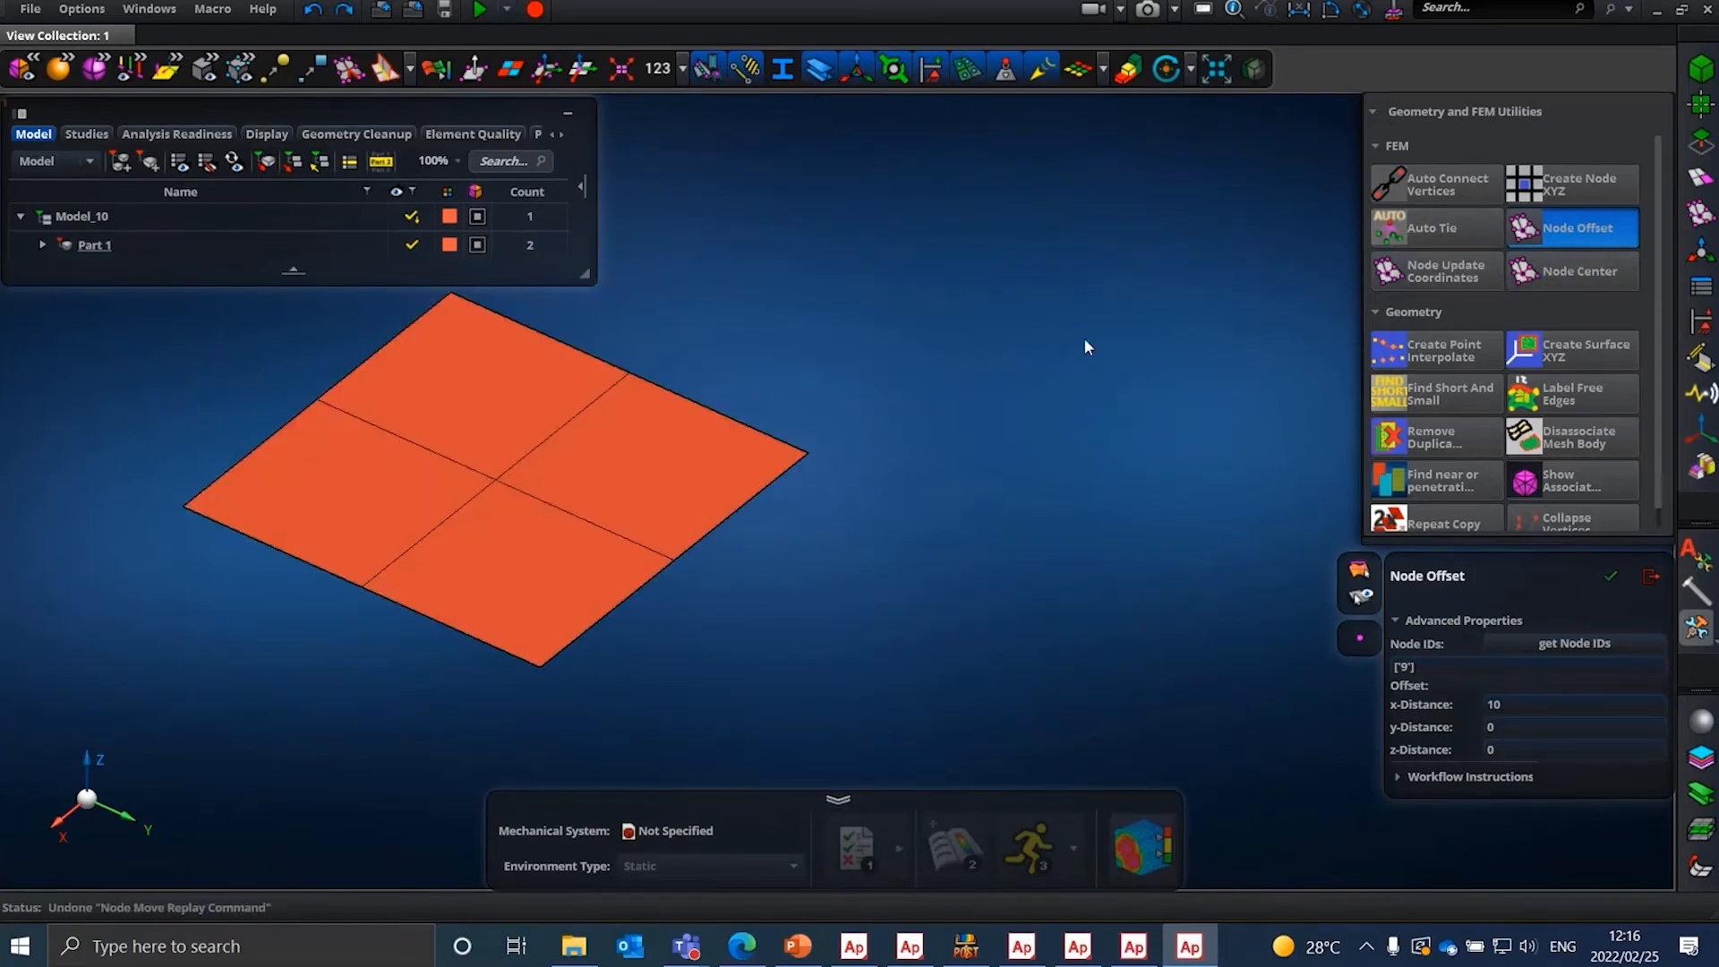
- Move the mesh's center node to x 0, y 0, z 0 with the Node Update Coordinates utility
click(1426, 280)
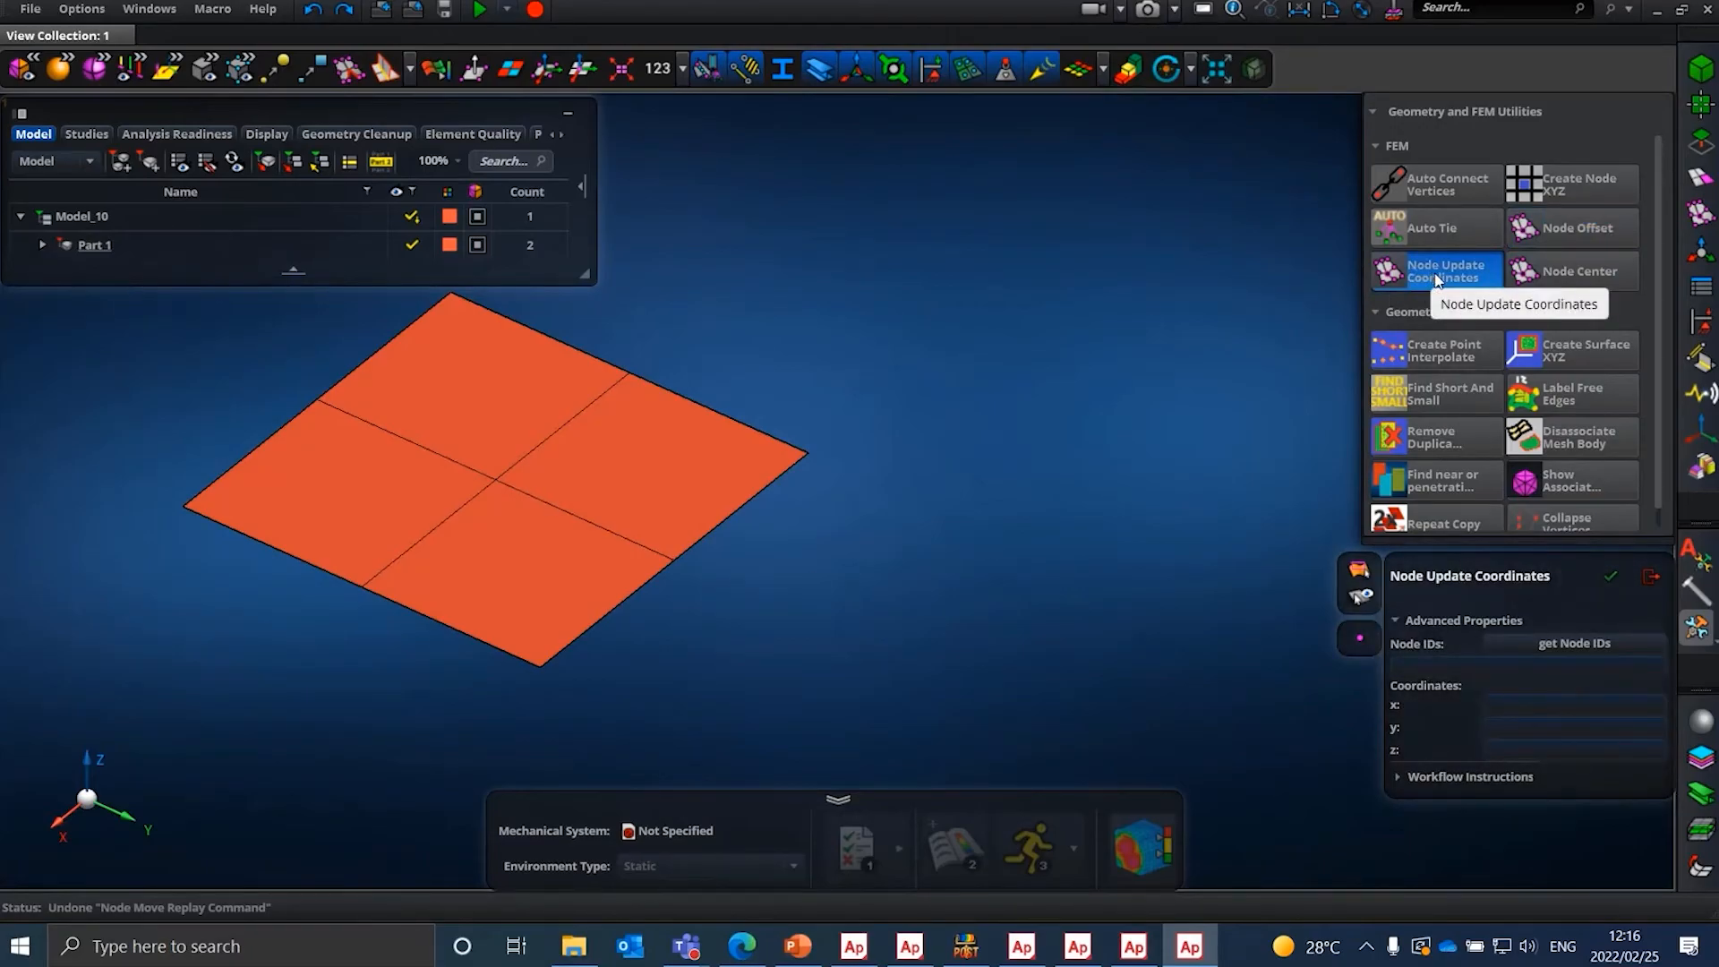
scroll(550, 480, up, 2)
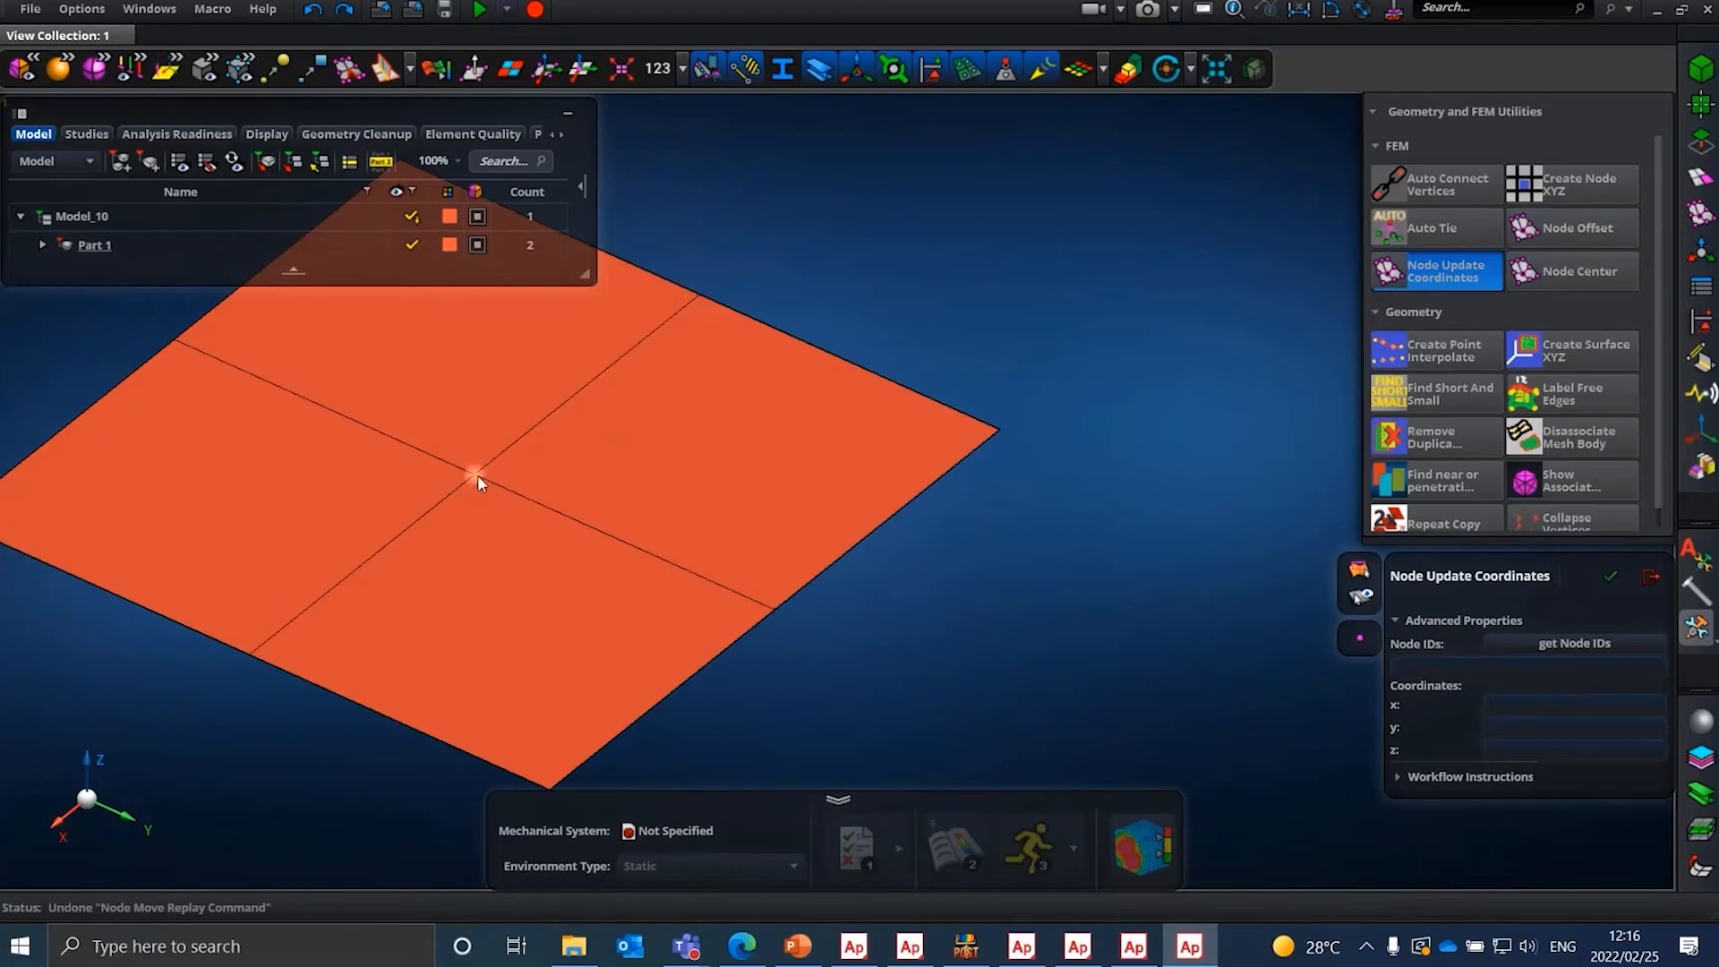
click(475, 476)
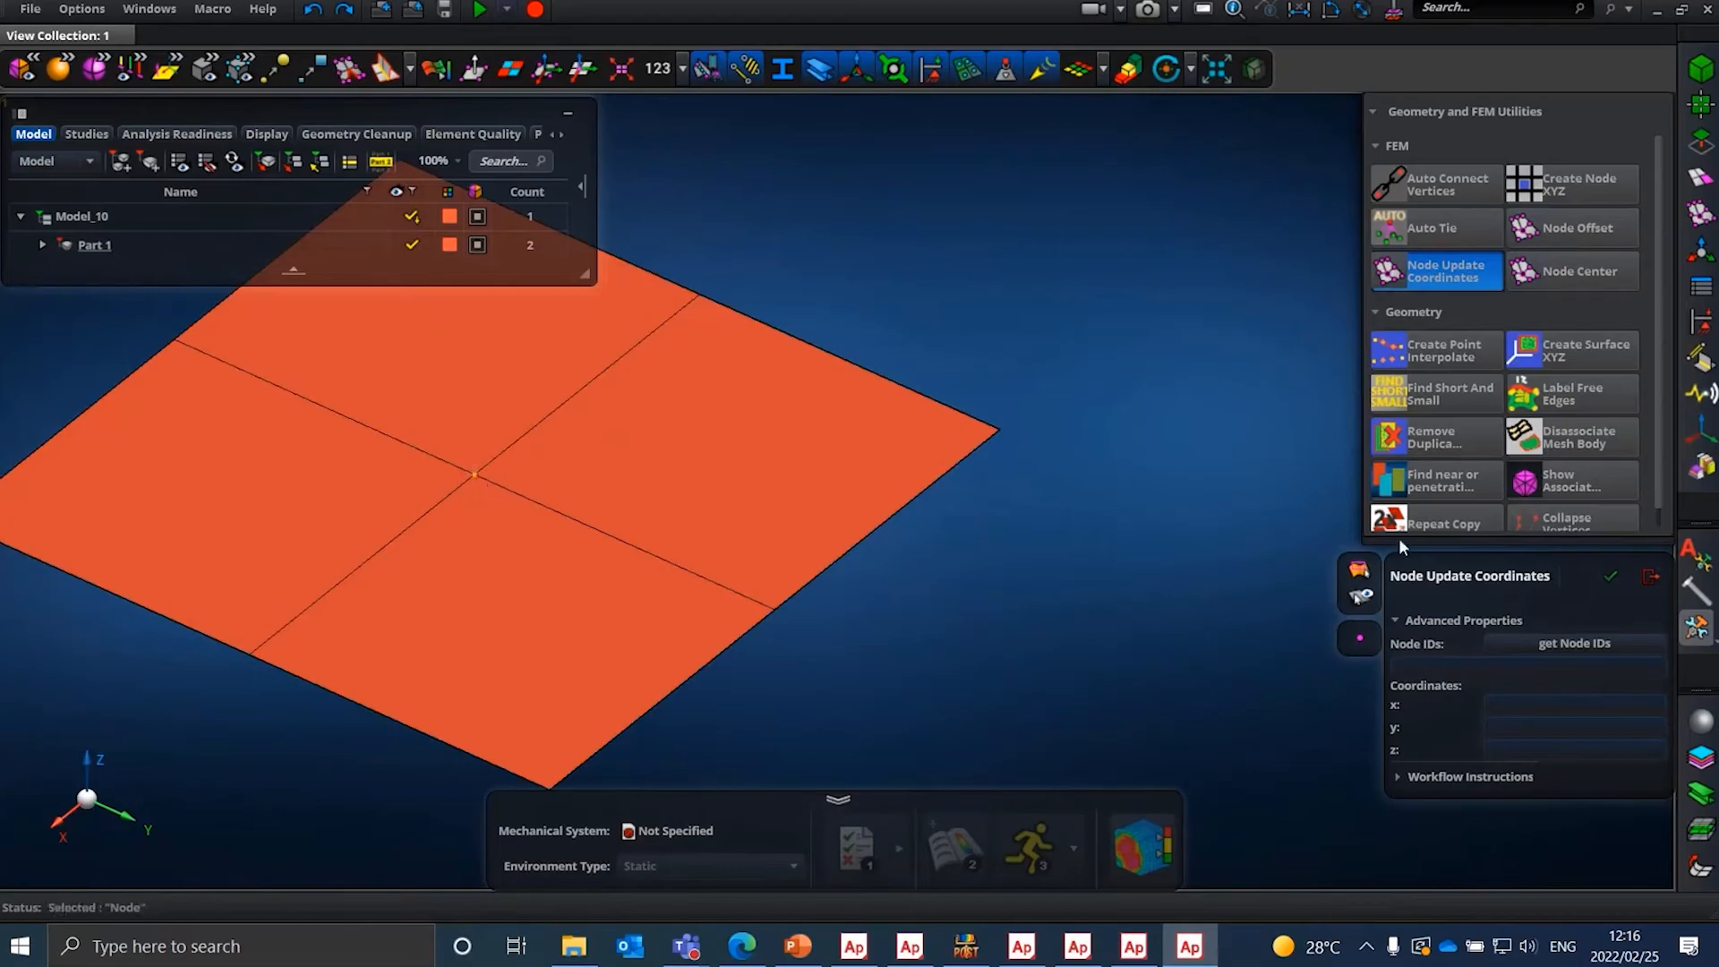
click(1619, 584)
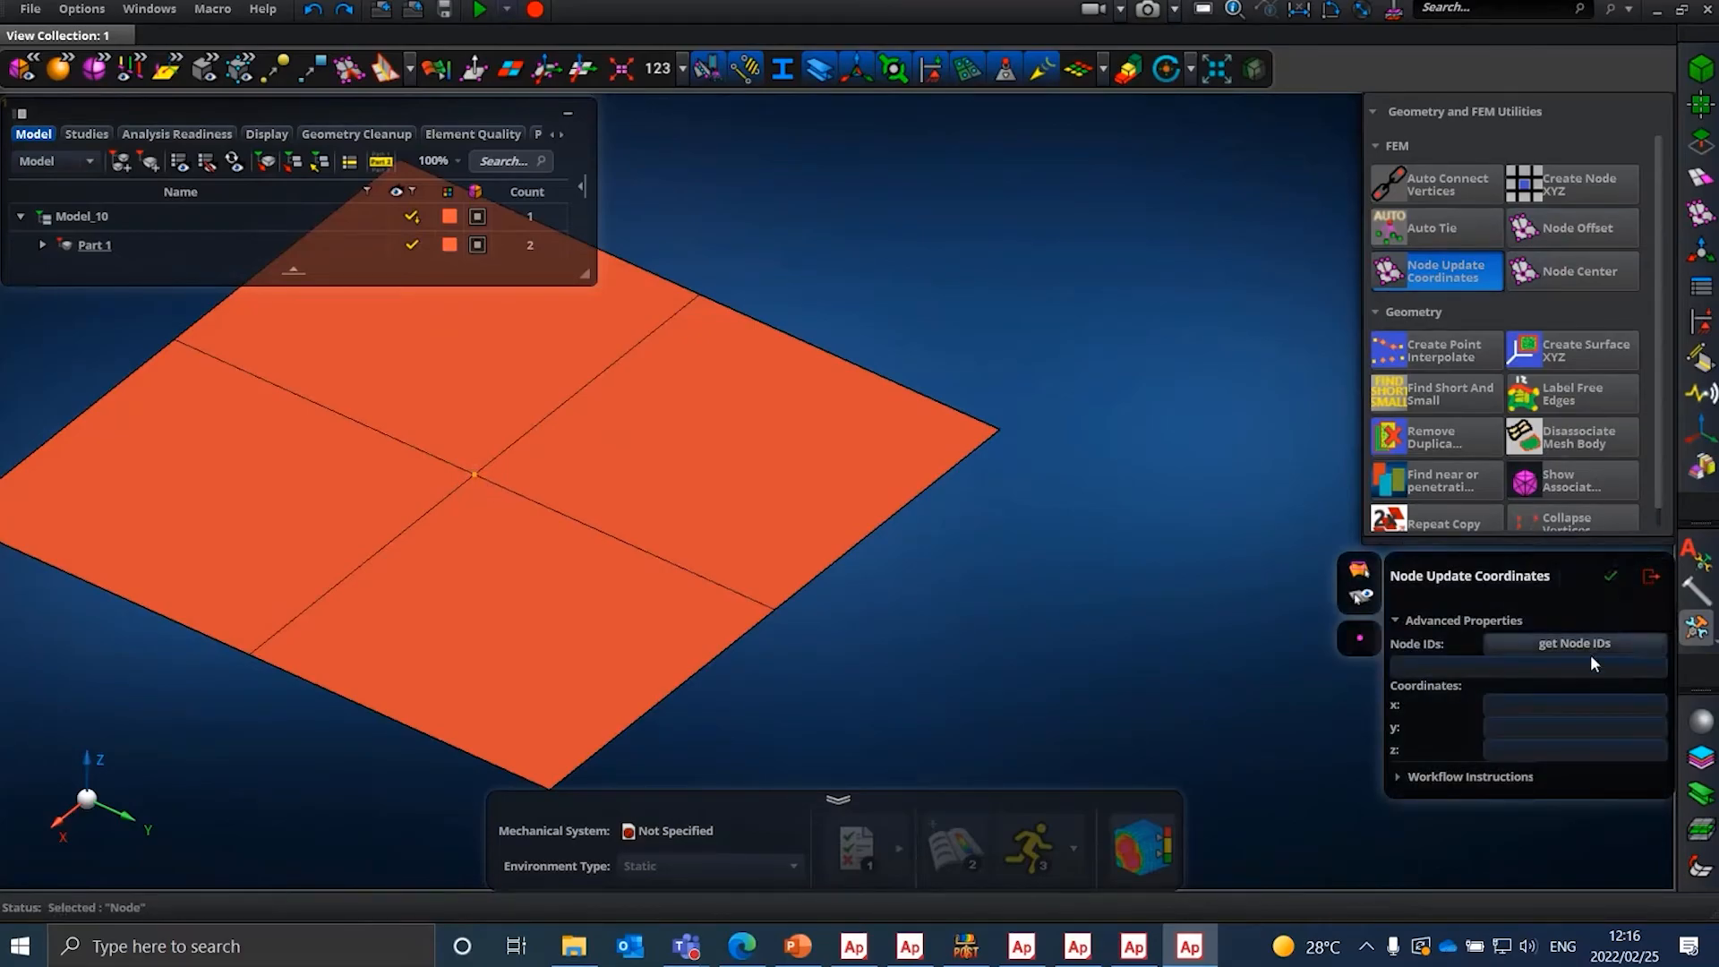
click(936, 509)
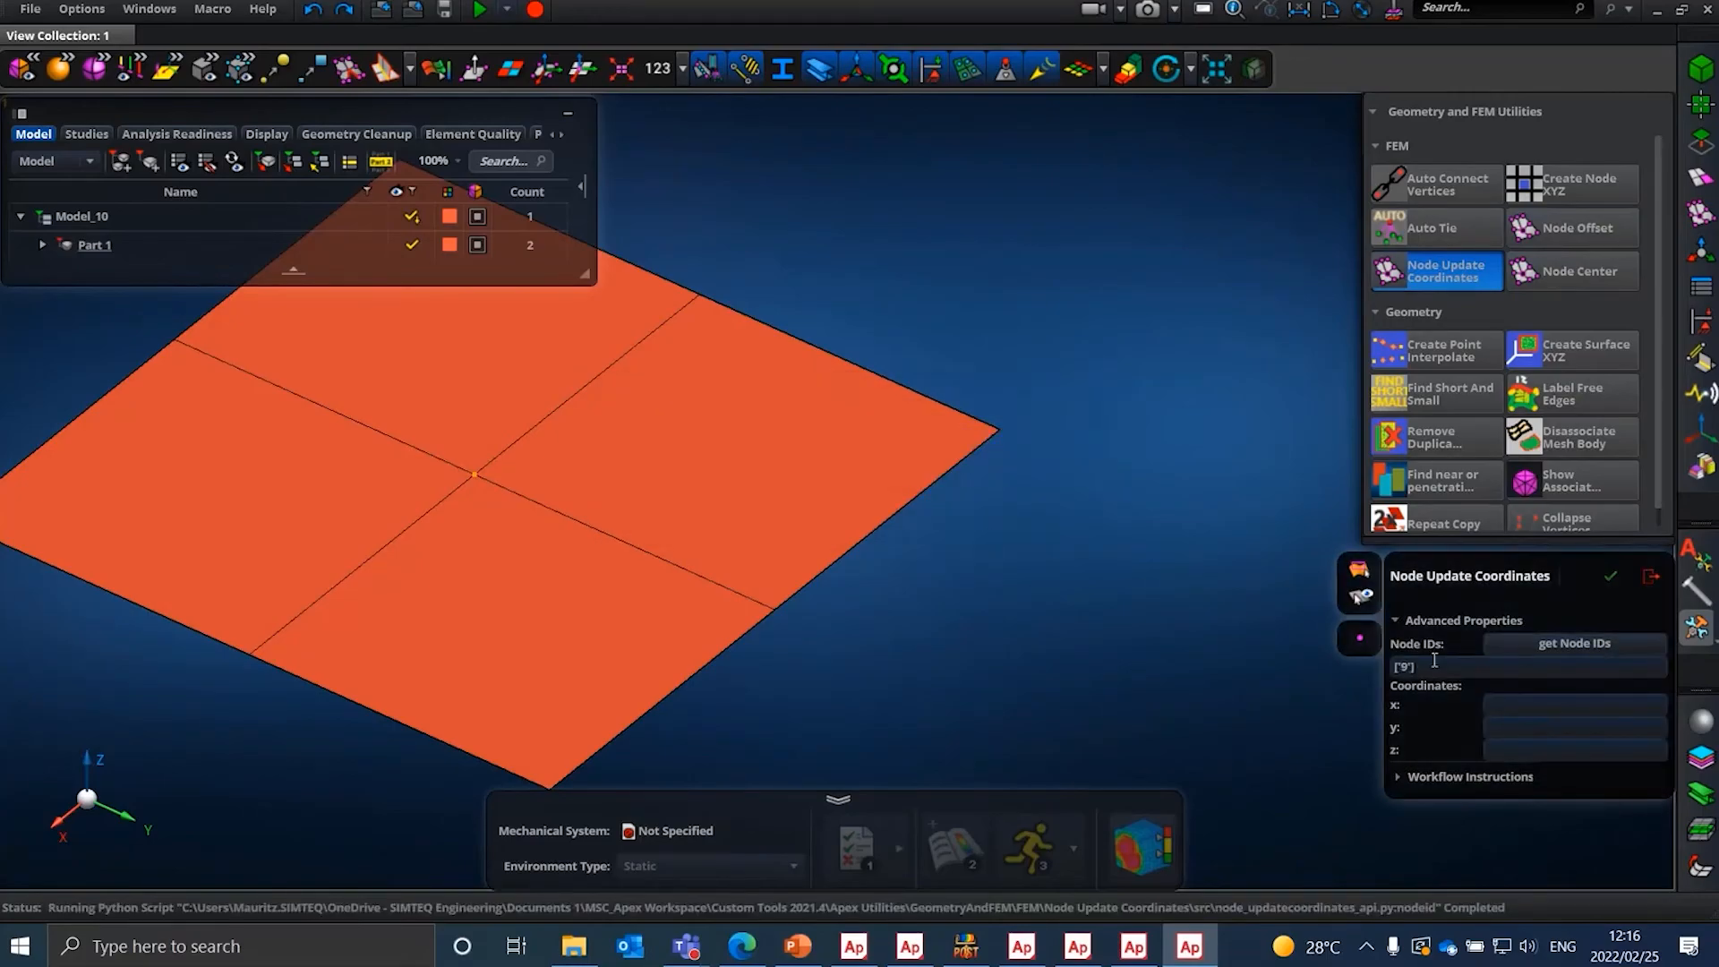
click(1506, 704)
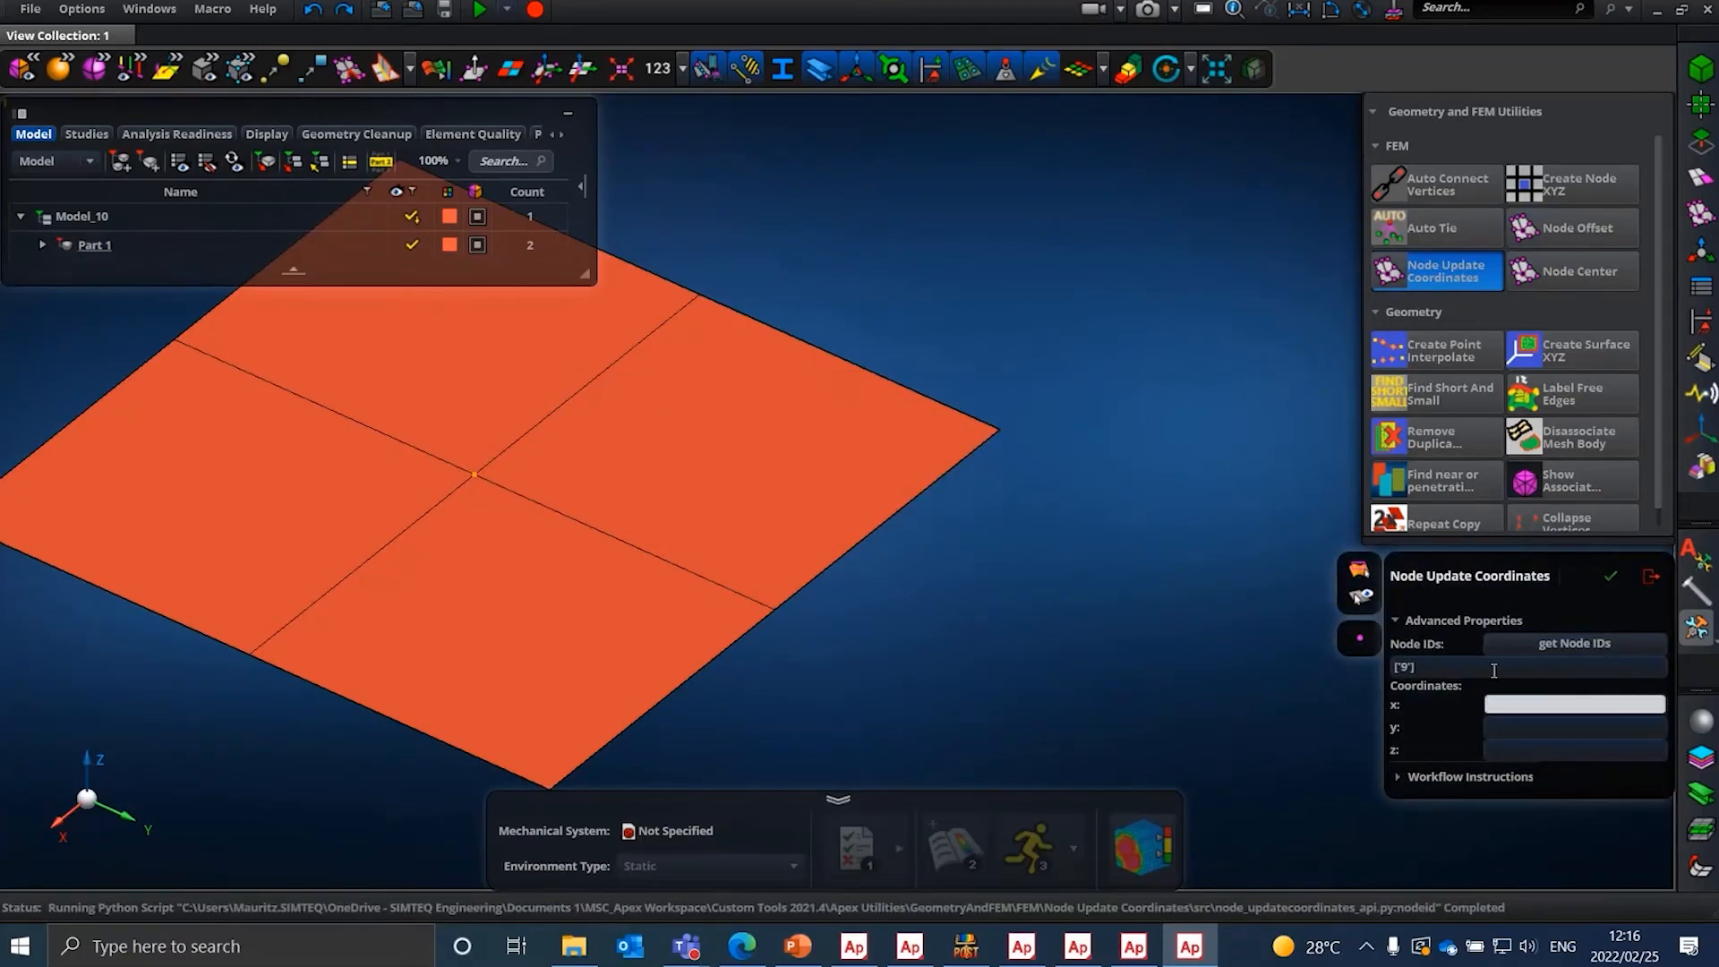
text(0)
key(Tab)
text(0)
key(Tab)
text(0)
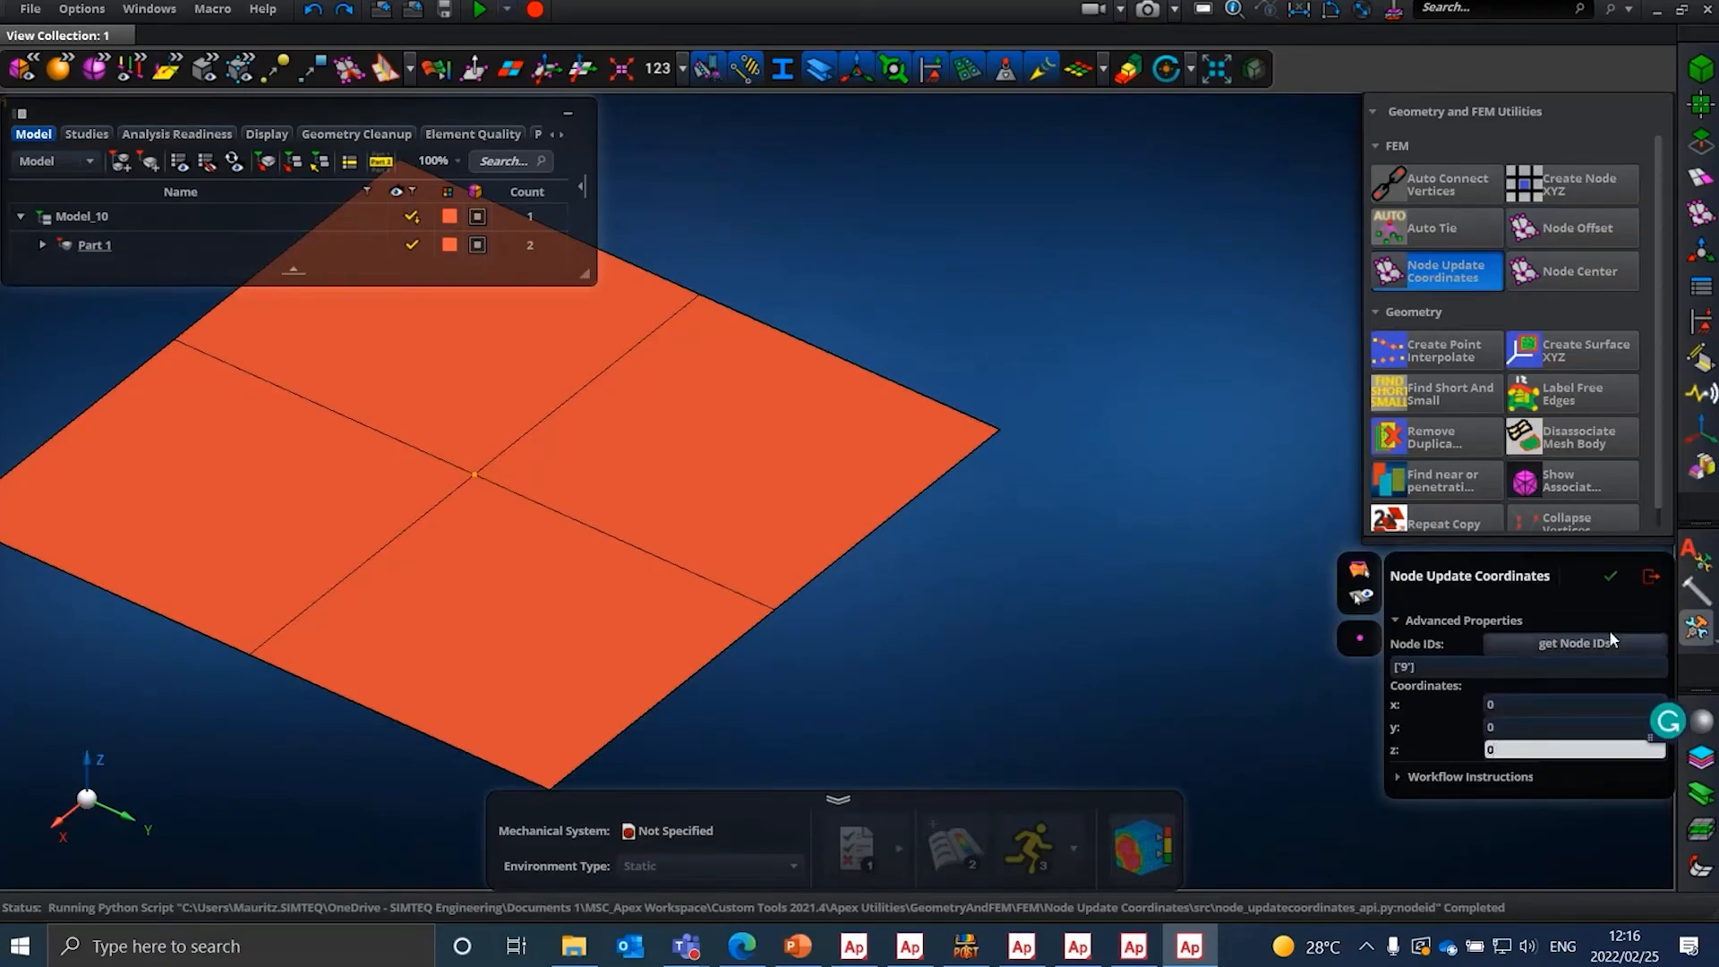
click(1613, 579)
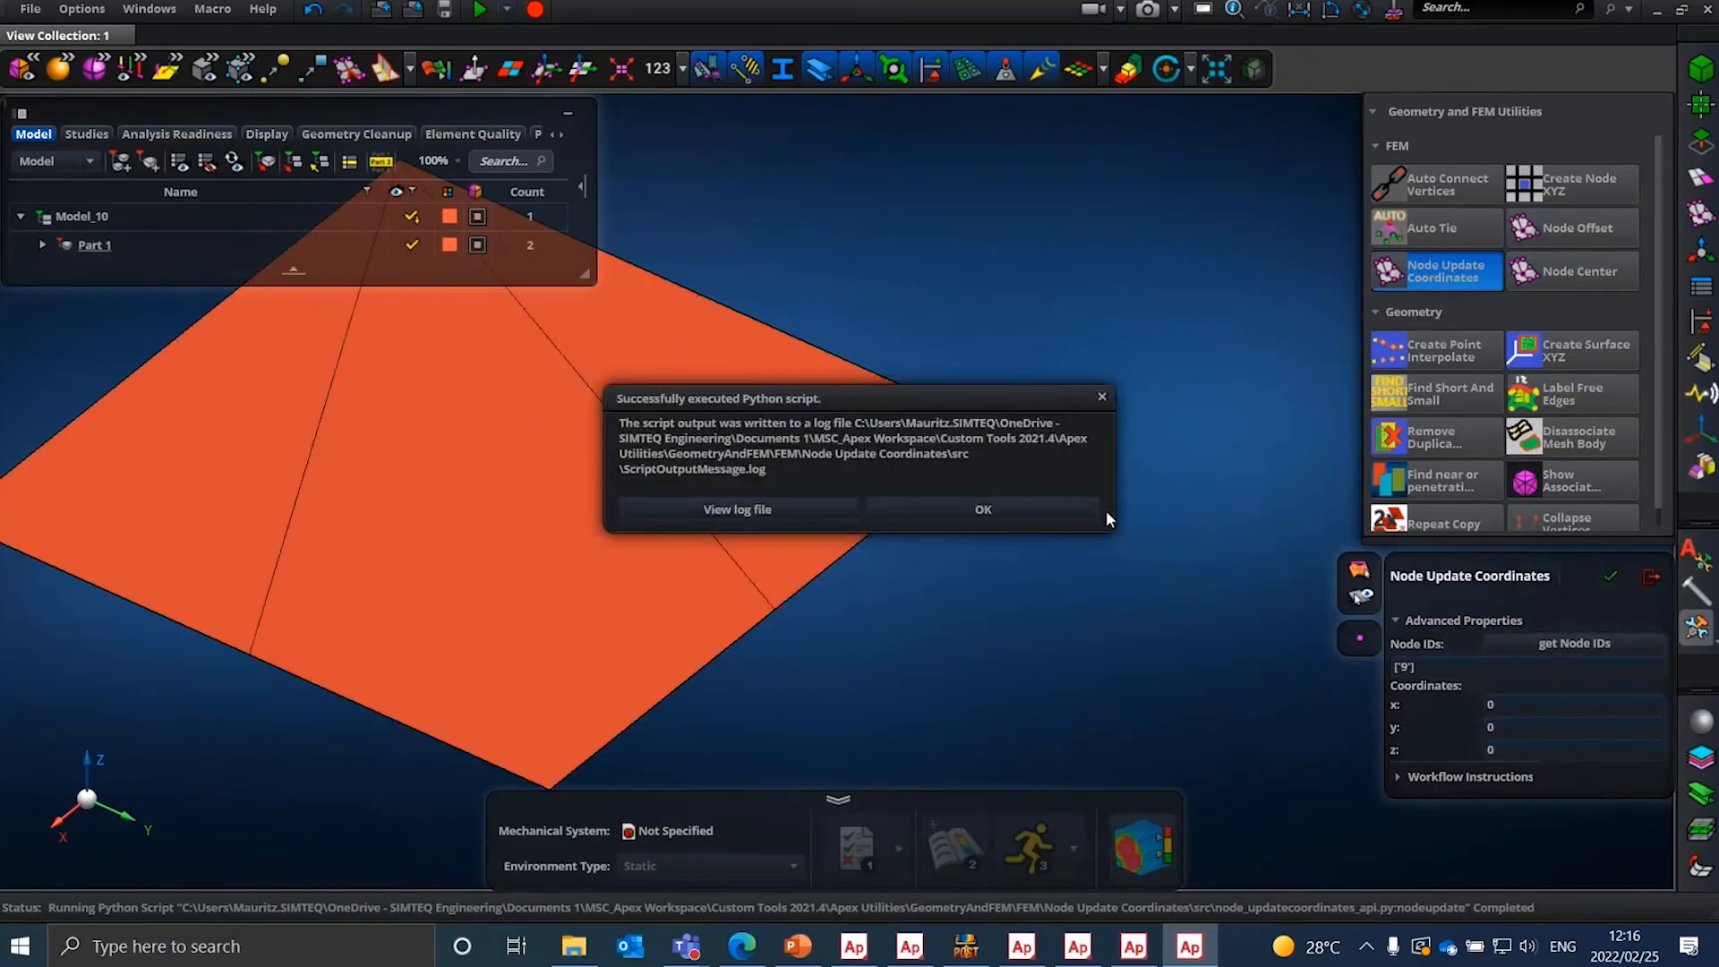
click(994, 507)
scroll(944, 559, up, 4)
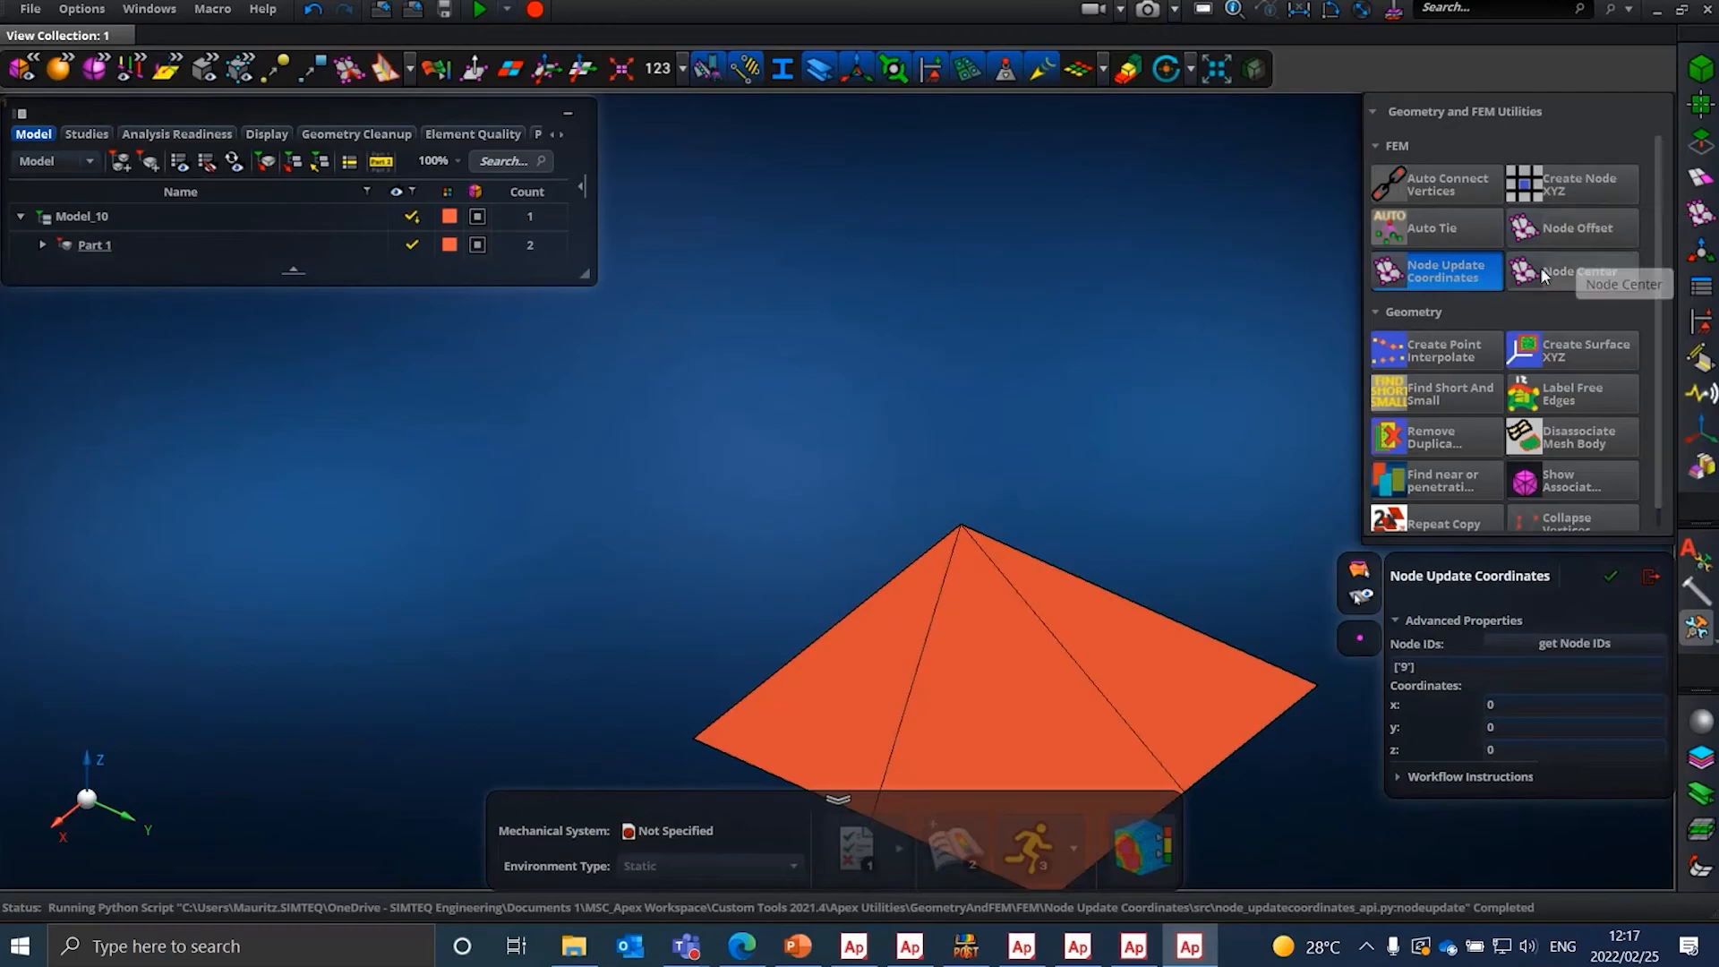
- Create a node at x 10, y 0, z 0 with the Create Node XYZ utility and inspect its position beside the mesh
click(1578, 185)
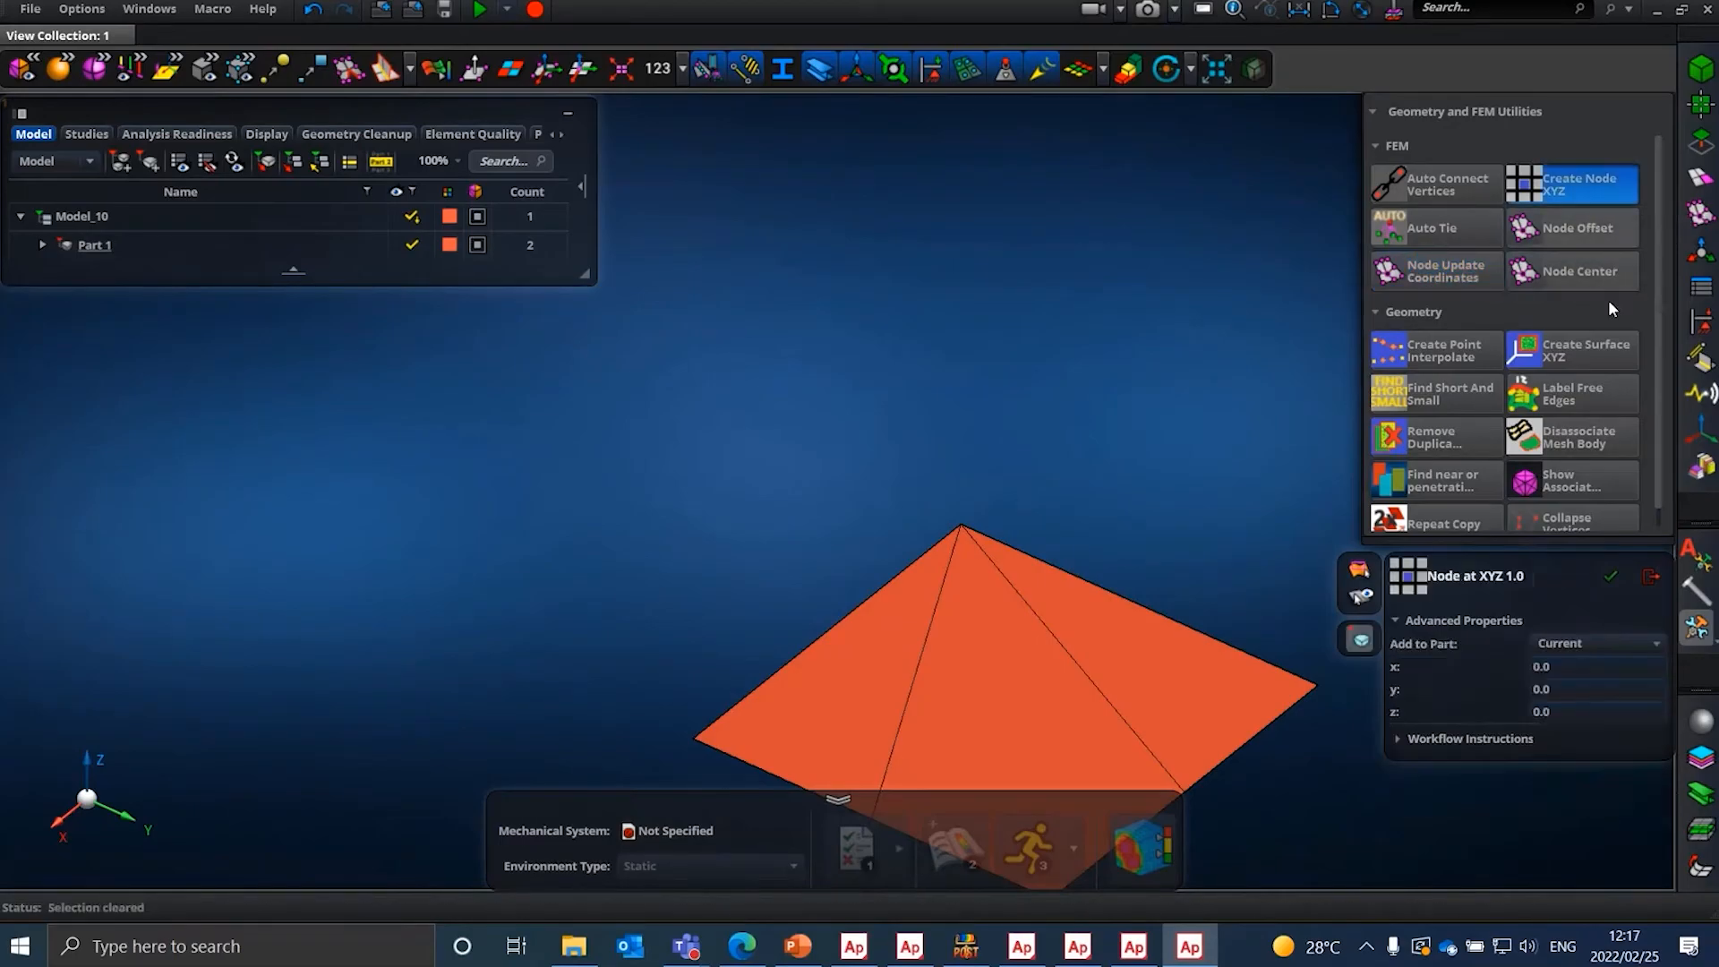
click(1573, 667)
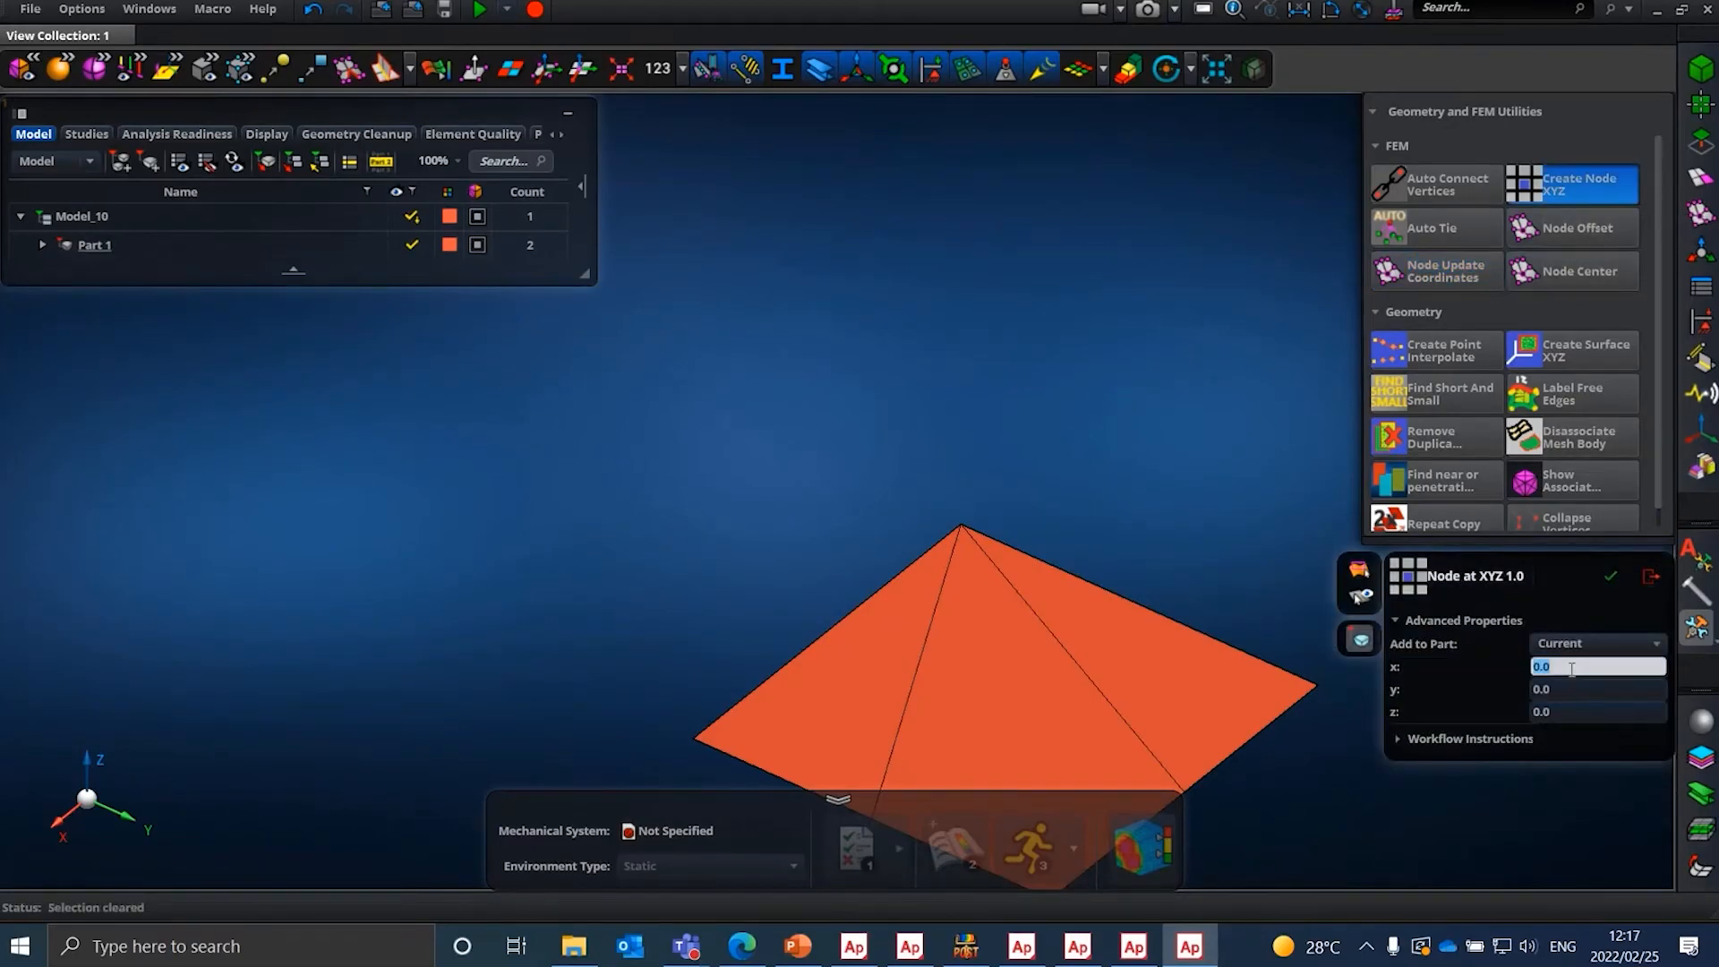
text(10)
click(1612, 580)
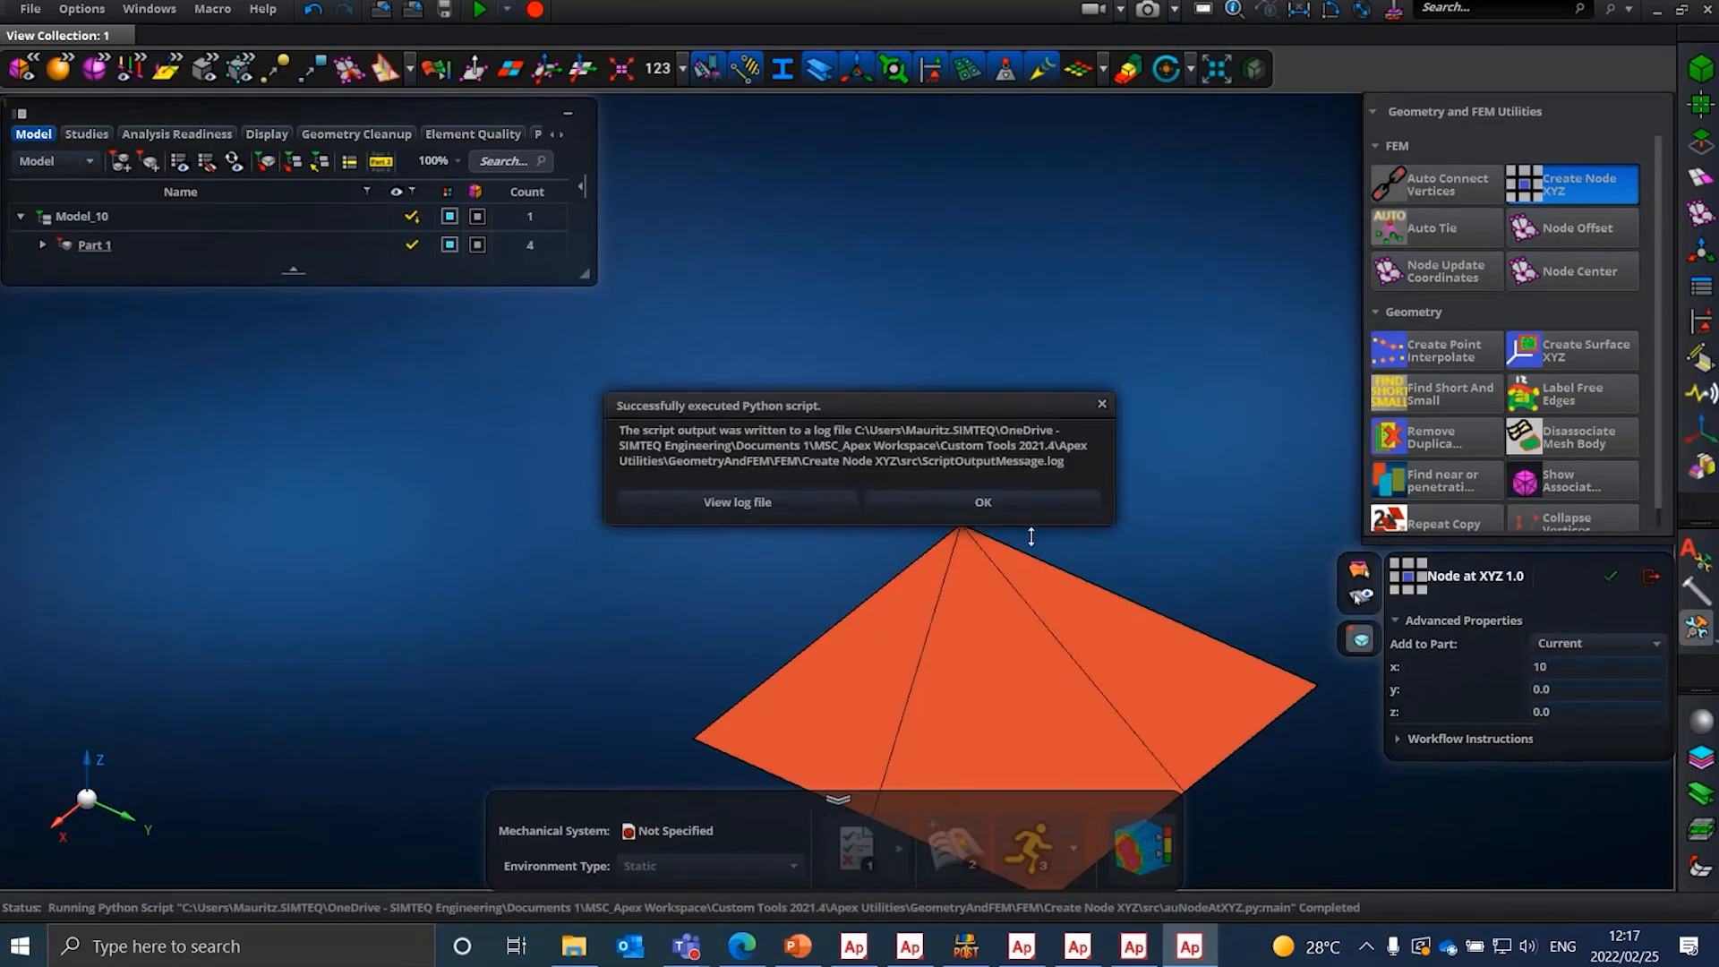
click(1017, 513)
scroll(1044, 555, down, 8)
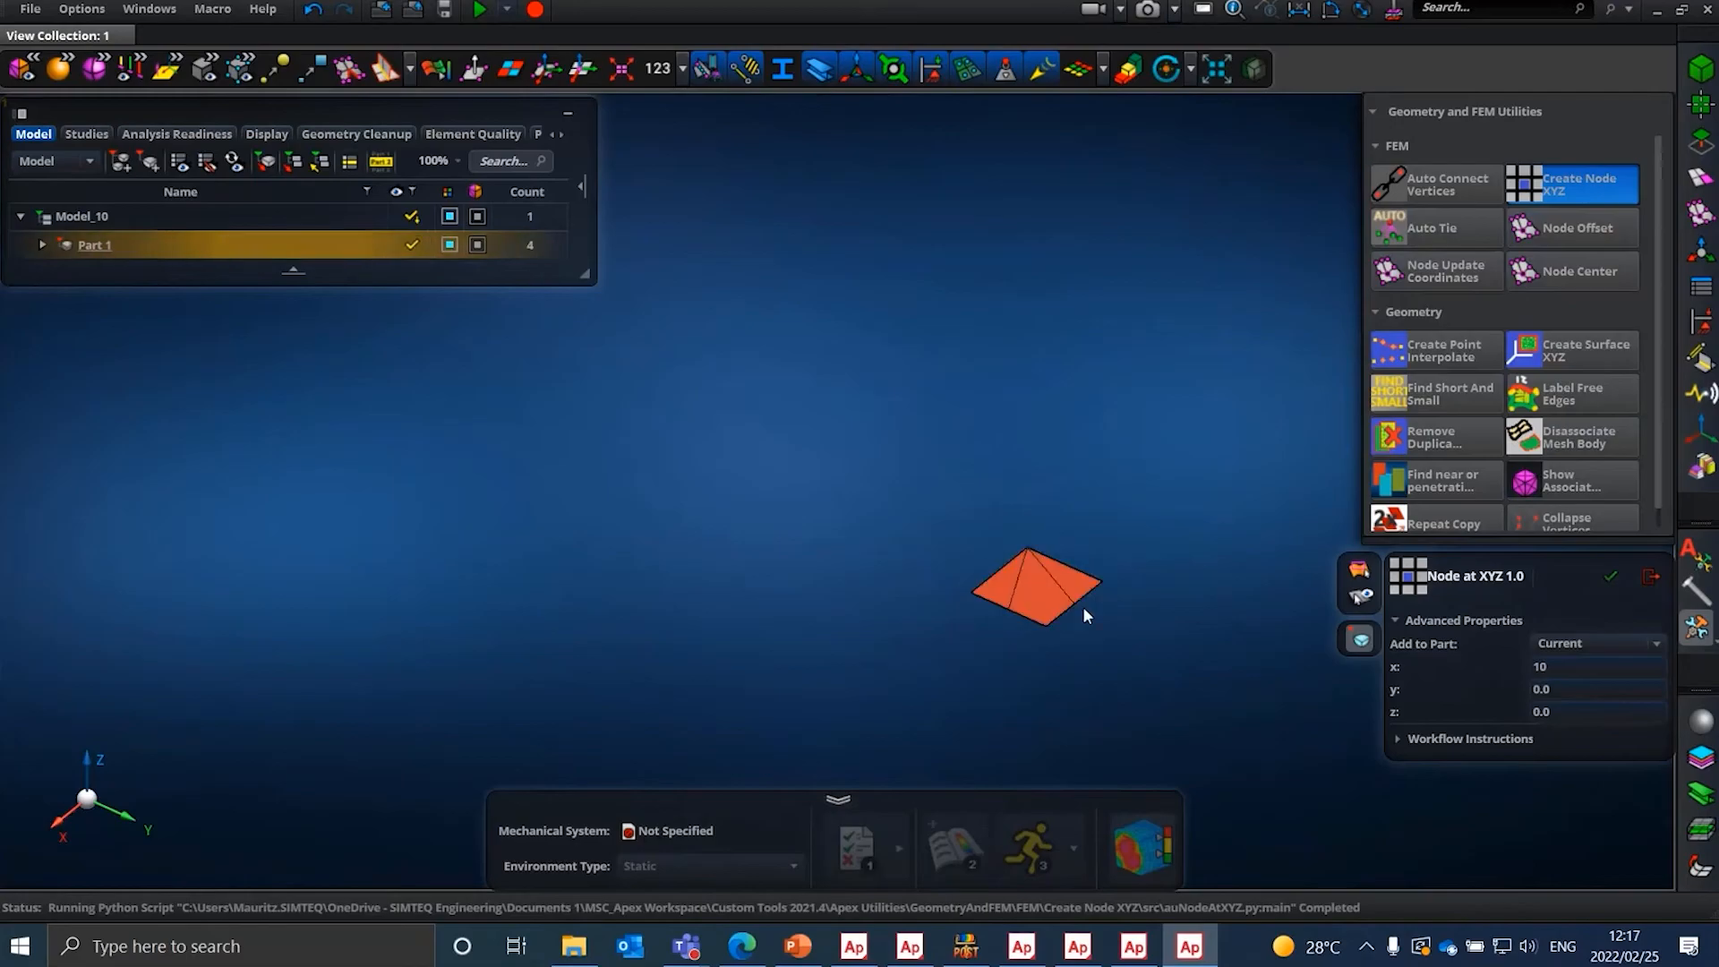
scroll(1082, 609, up, 5)
scroll(1153, 508, down, 10)
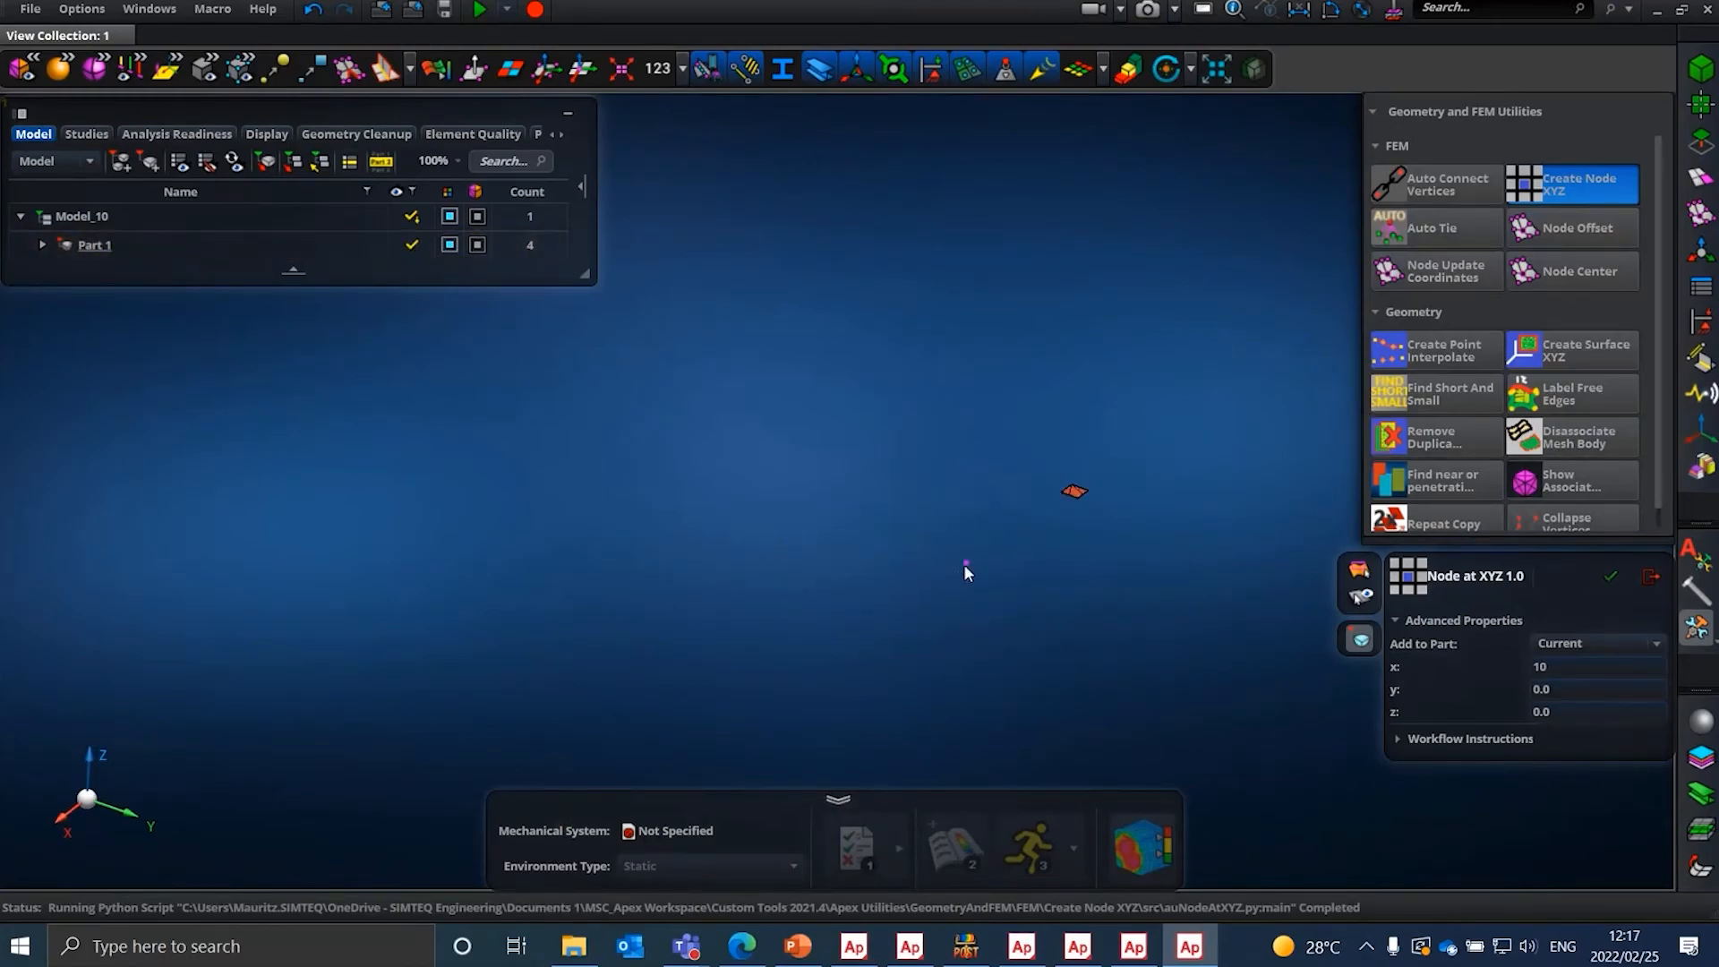
scroll(1097, 458, up, 8)
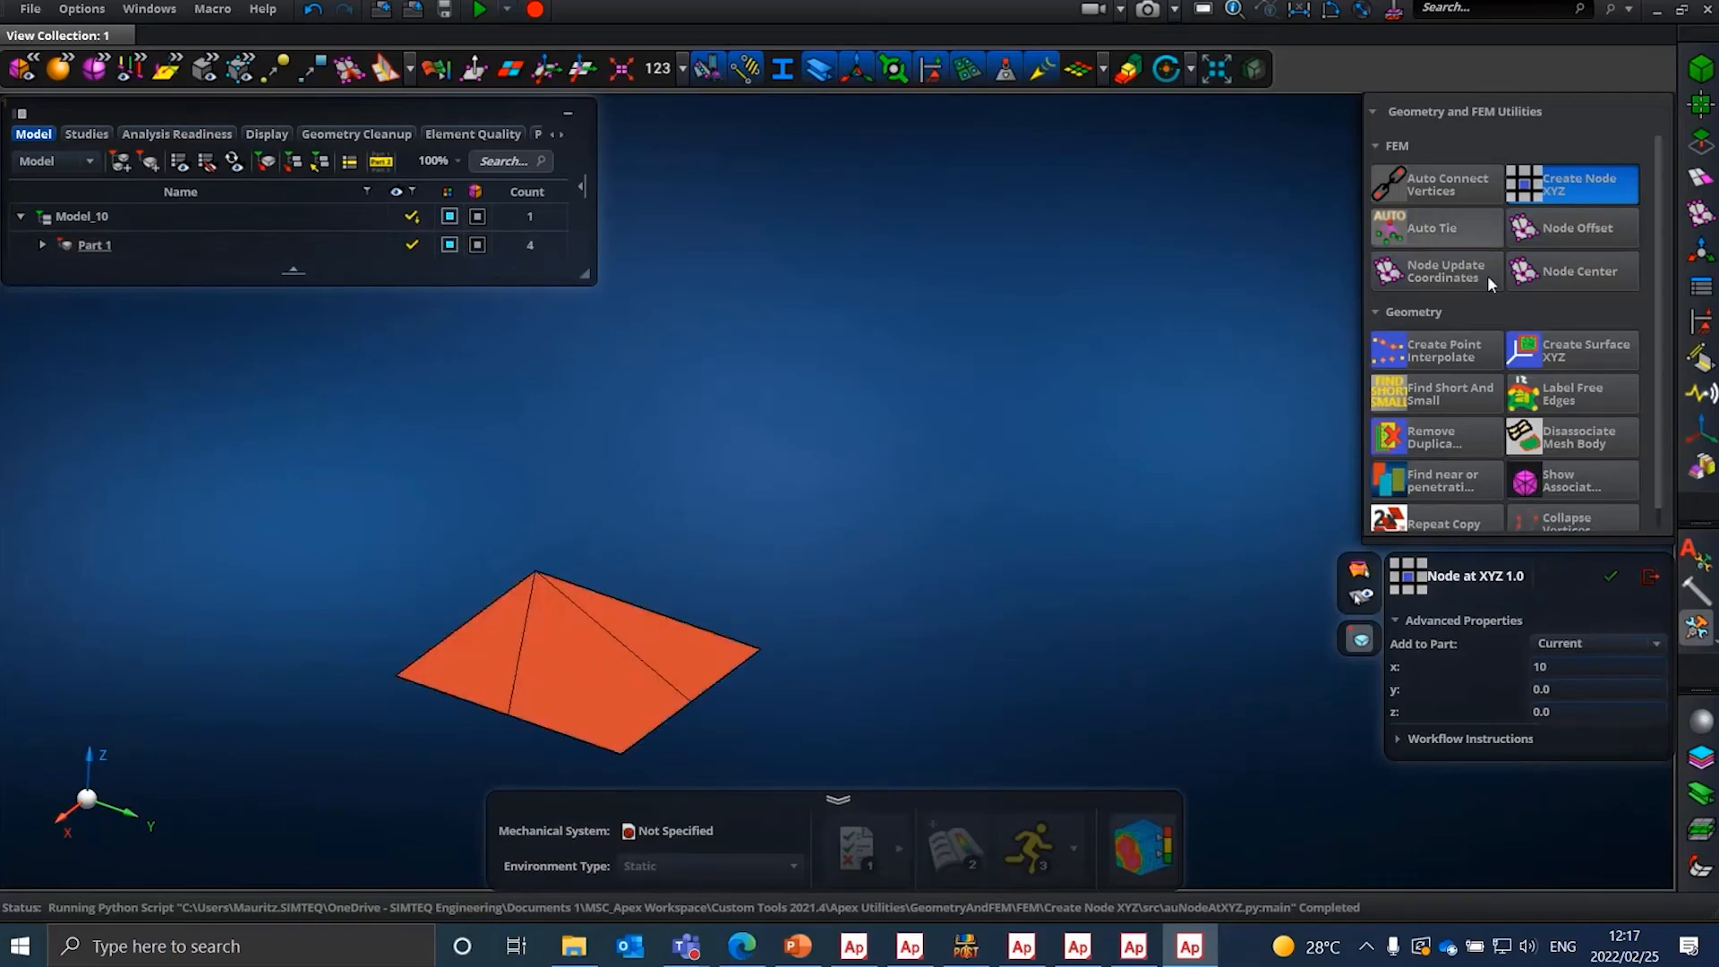
- Create one interpolated point between the two opposite side corner nodes of the square mesh with Create Point Interpolate
scroll(1468, 349, down, 1)
mouse_move(1384, 374)
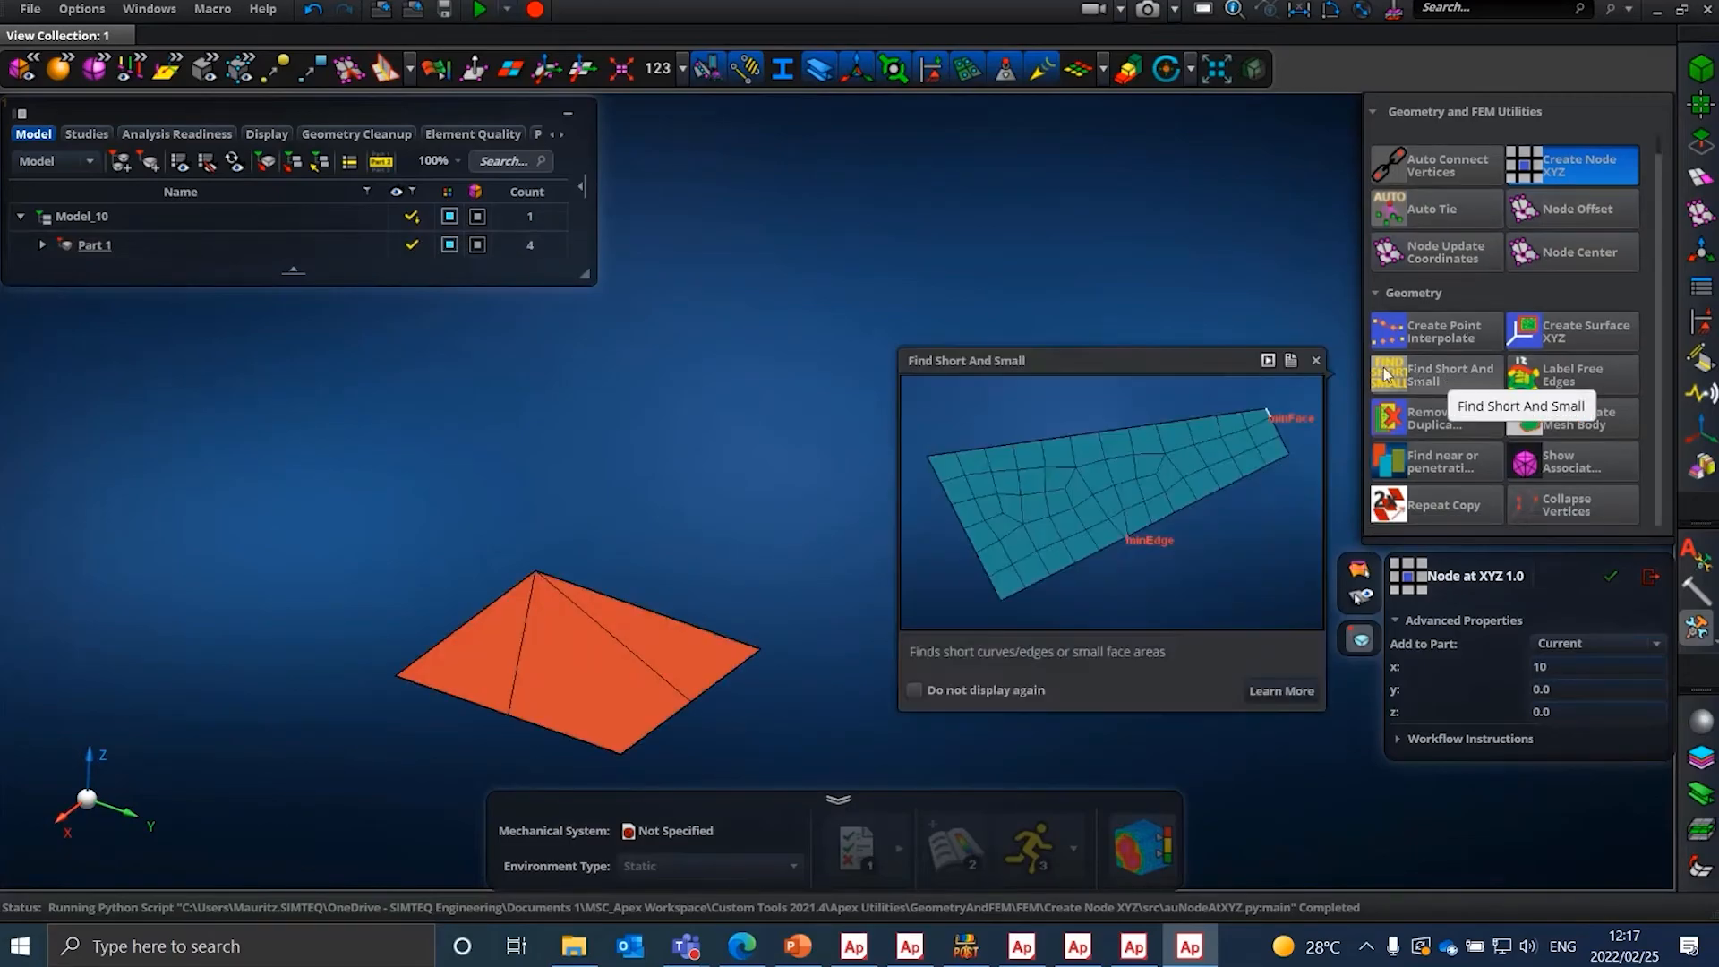
click(1428, 331)
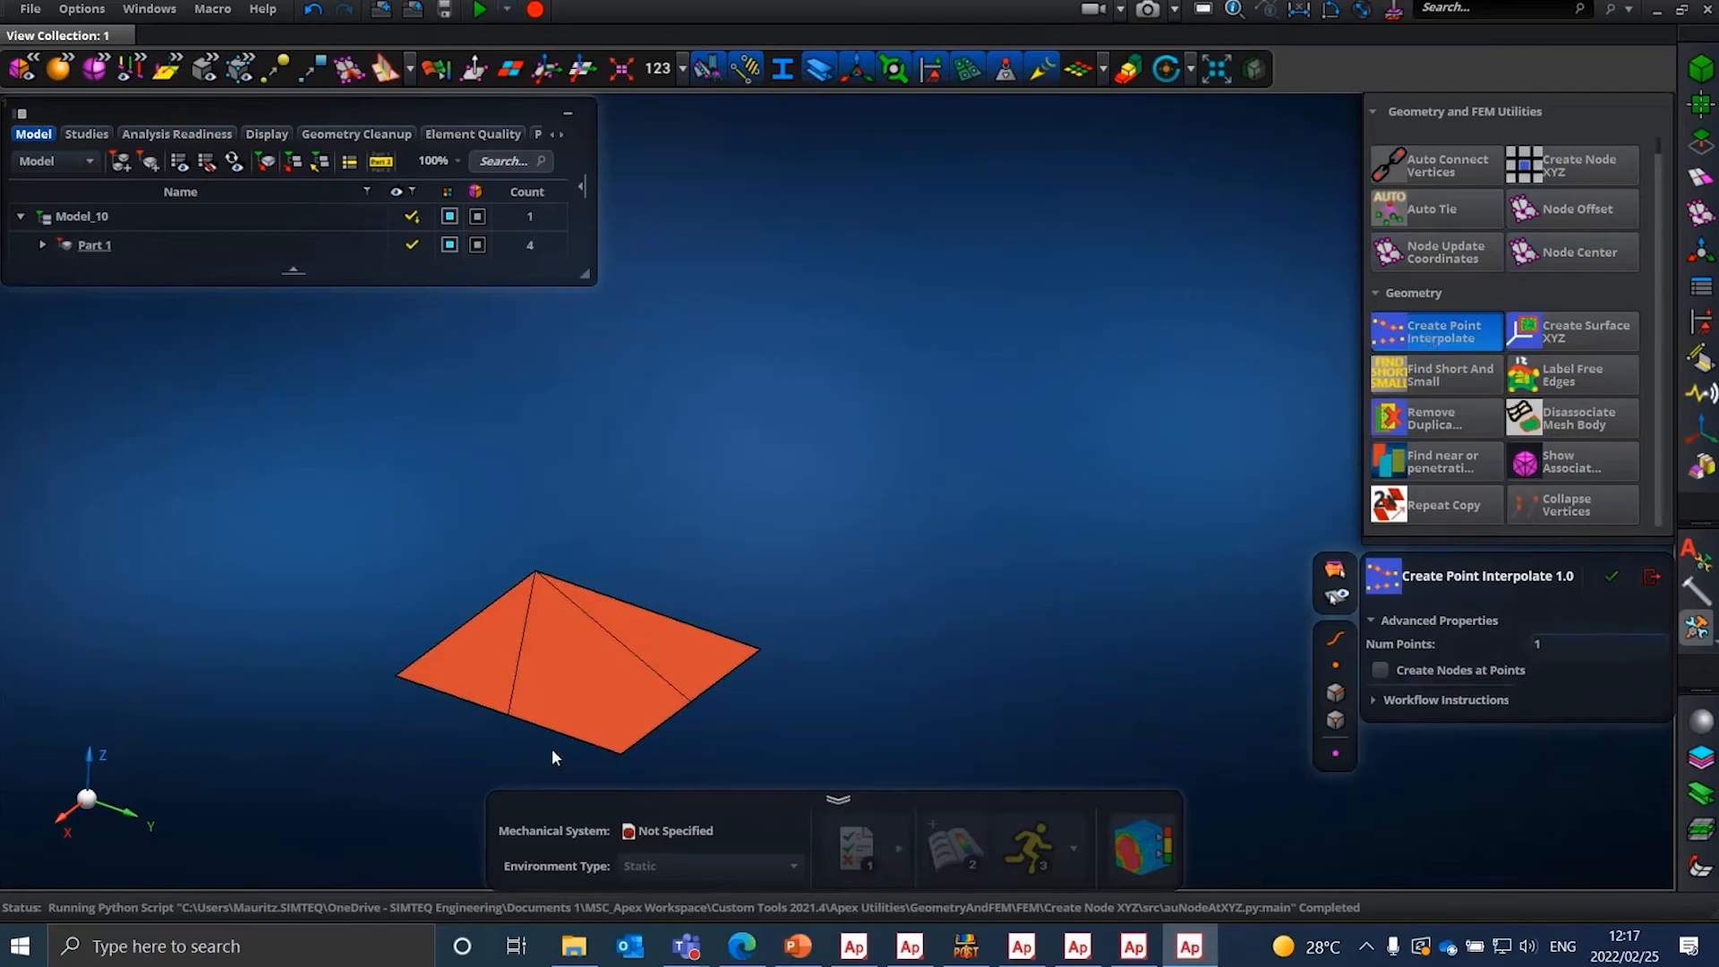
scroll(440, 739, up, 4)
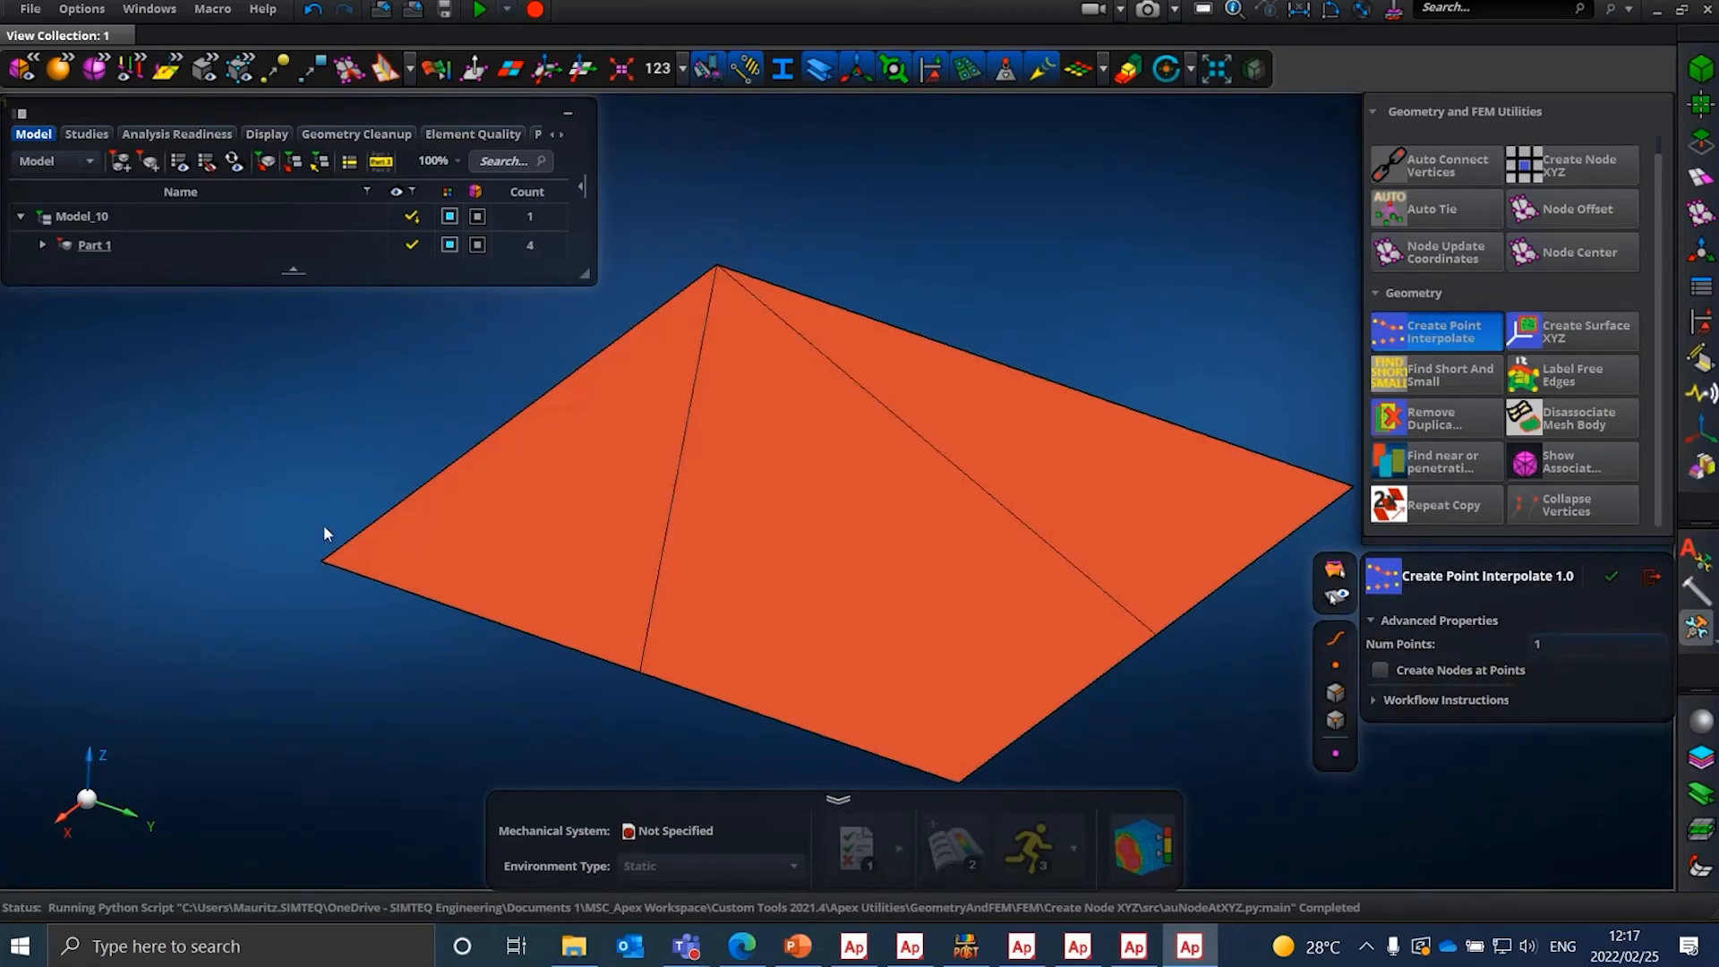
click(1336, 754)
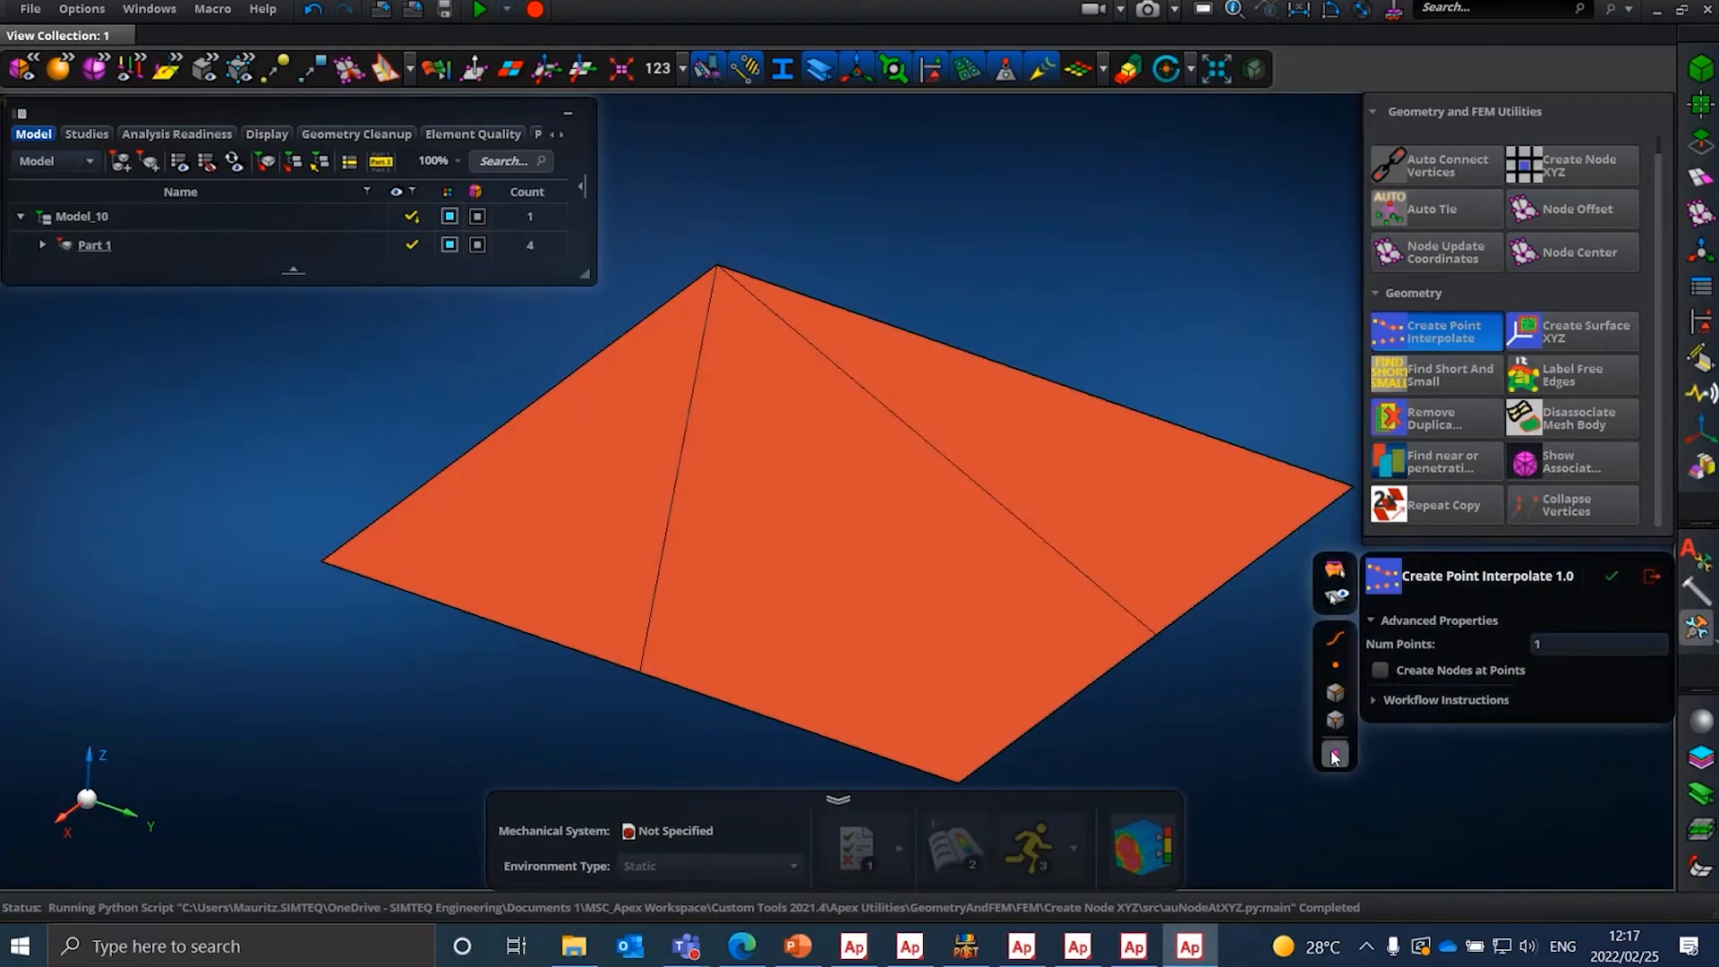
click(320, 561)
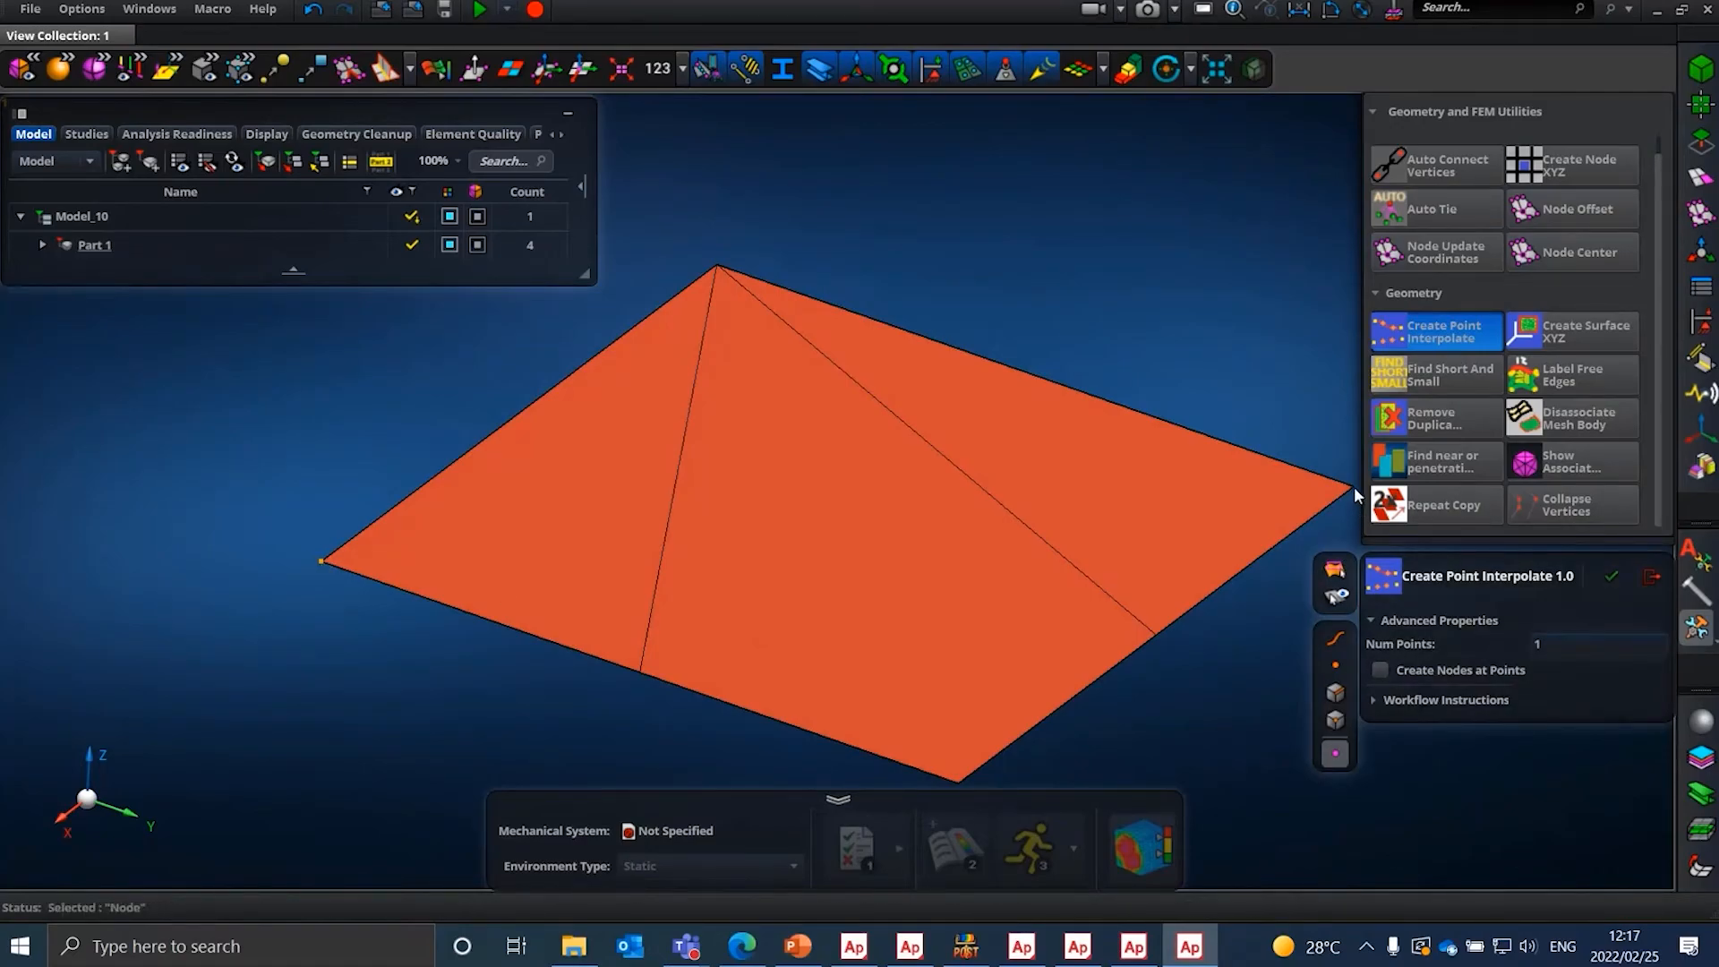
scroll(1233, 517, down, 5)
scroll(1225, 497, up, 5)
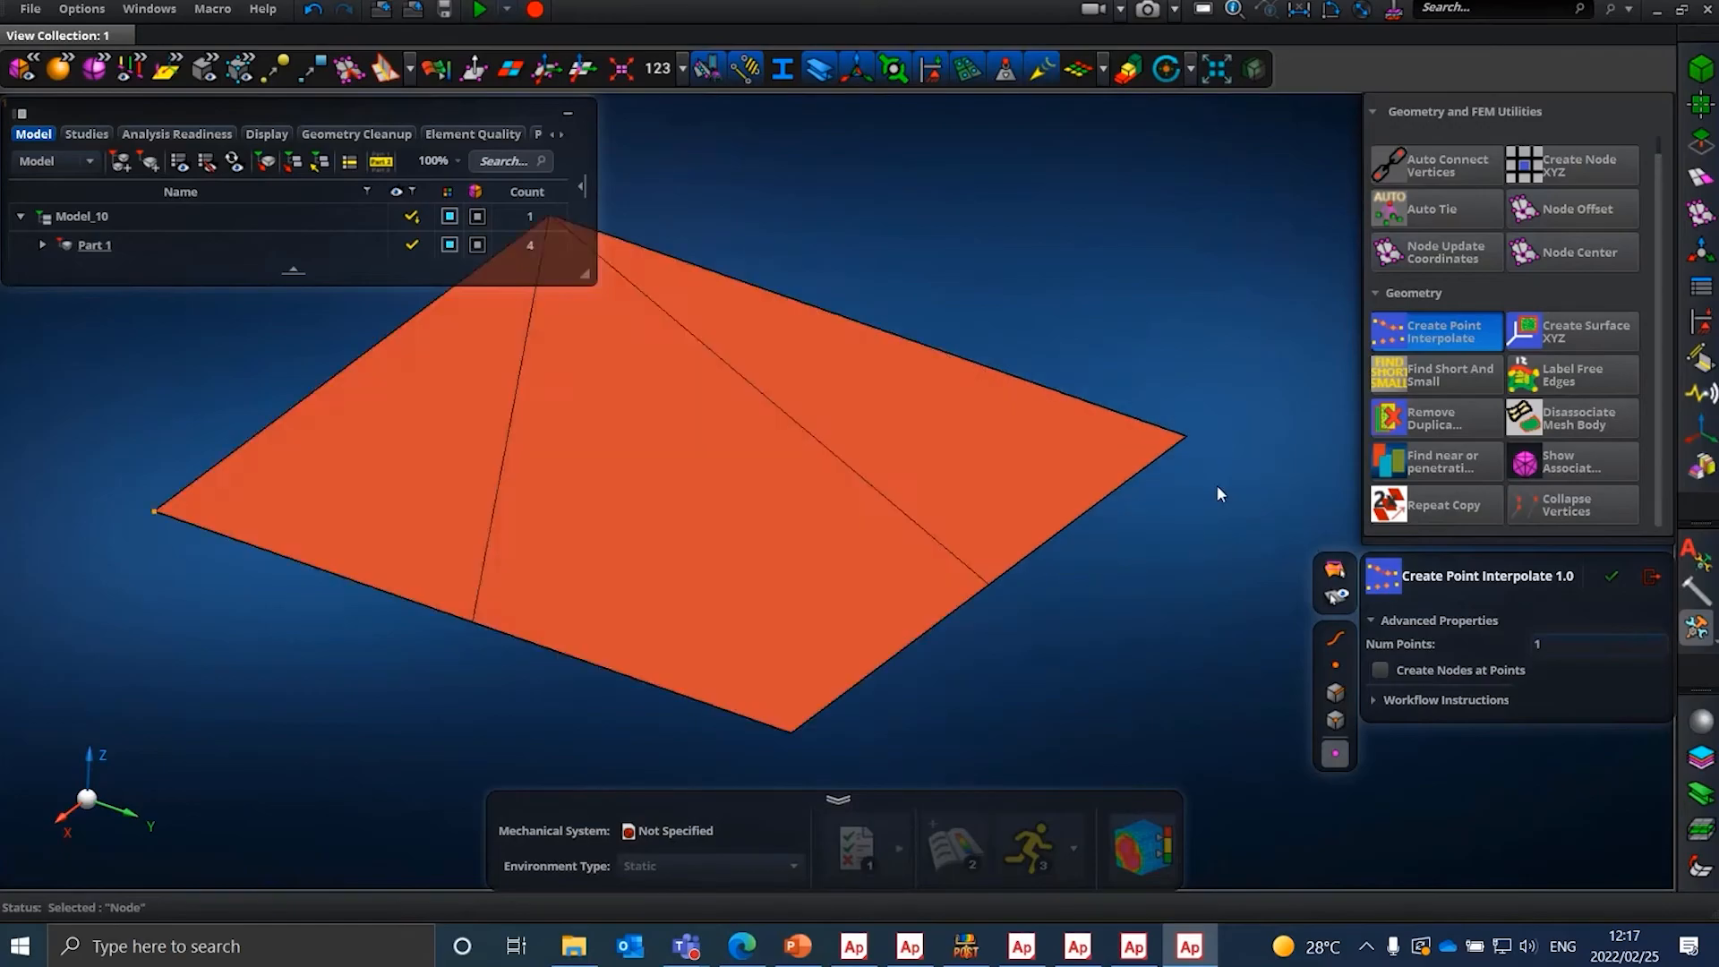
click(1186, 437)
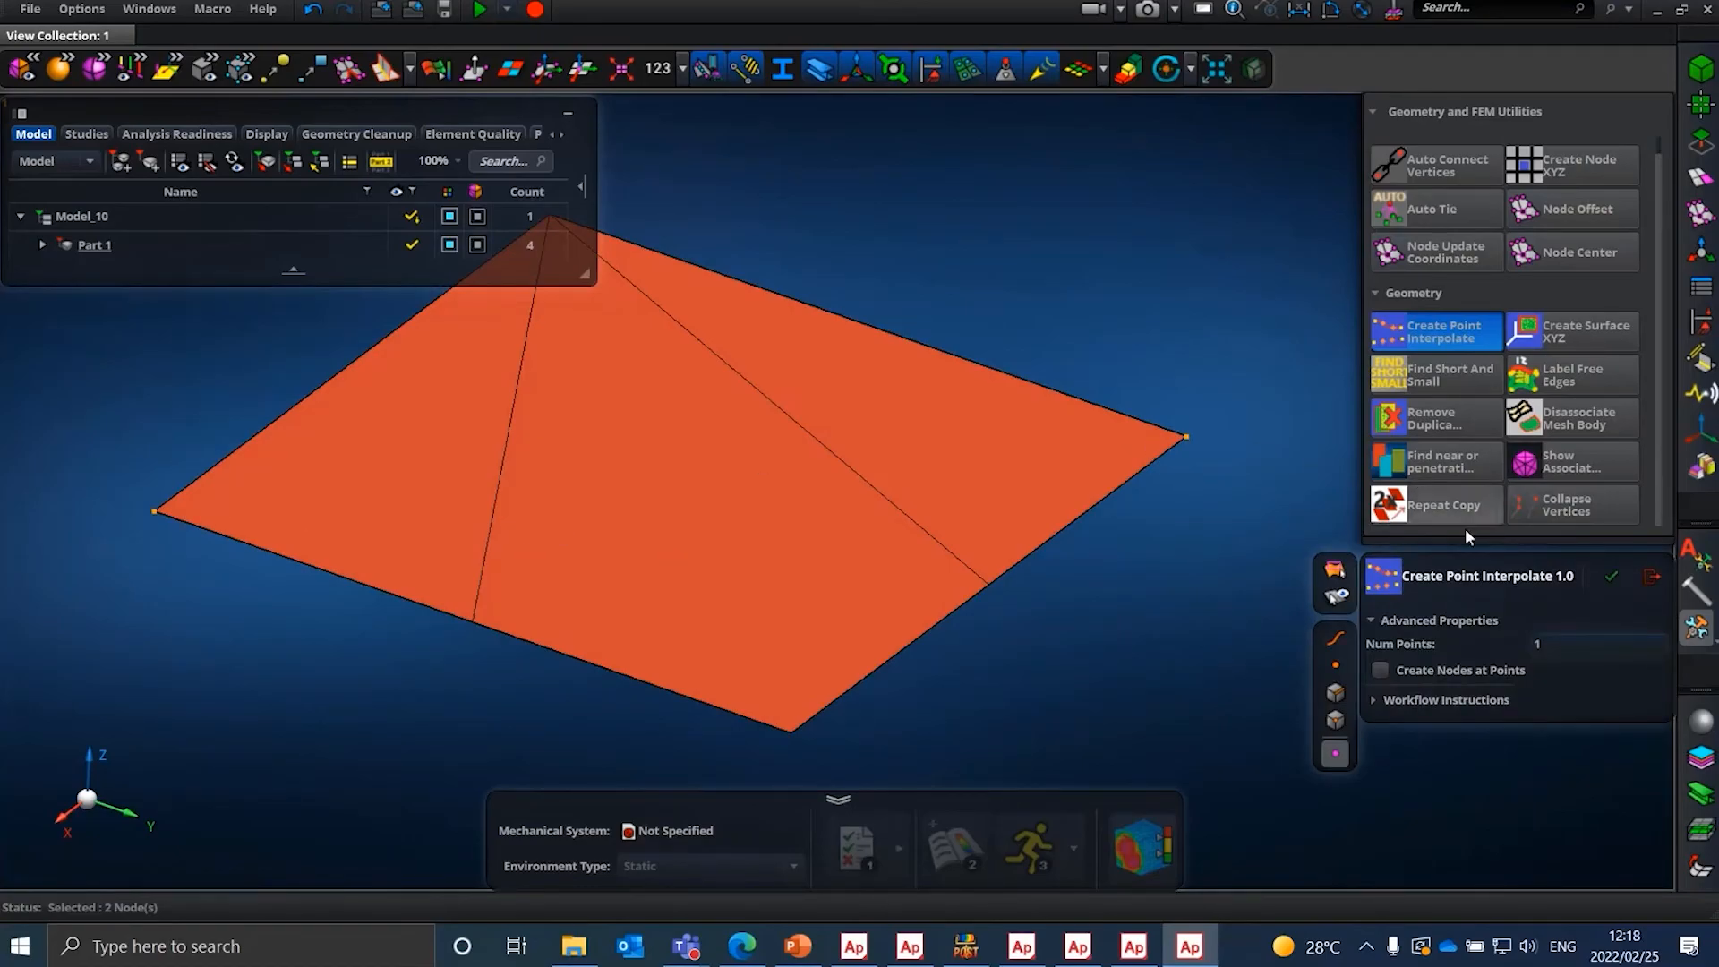
click(1619, 580)
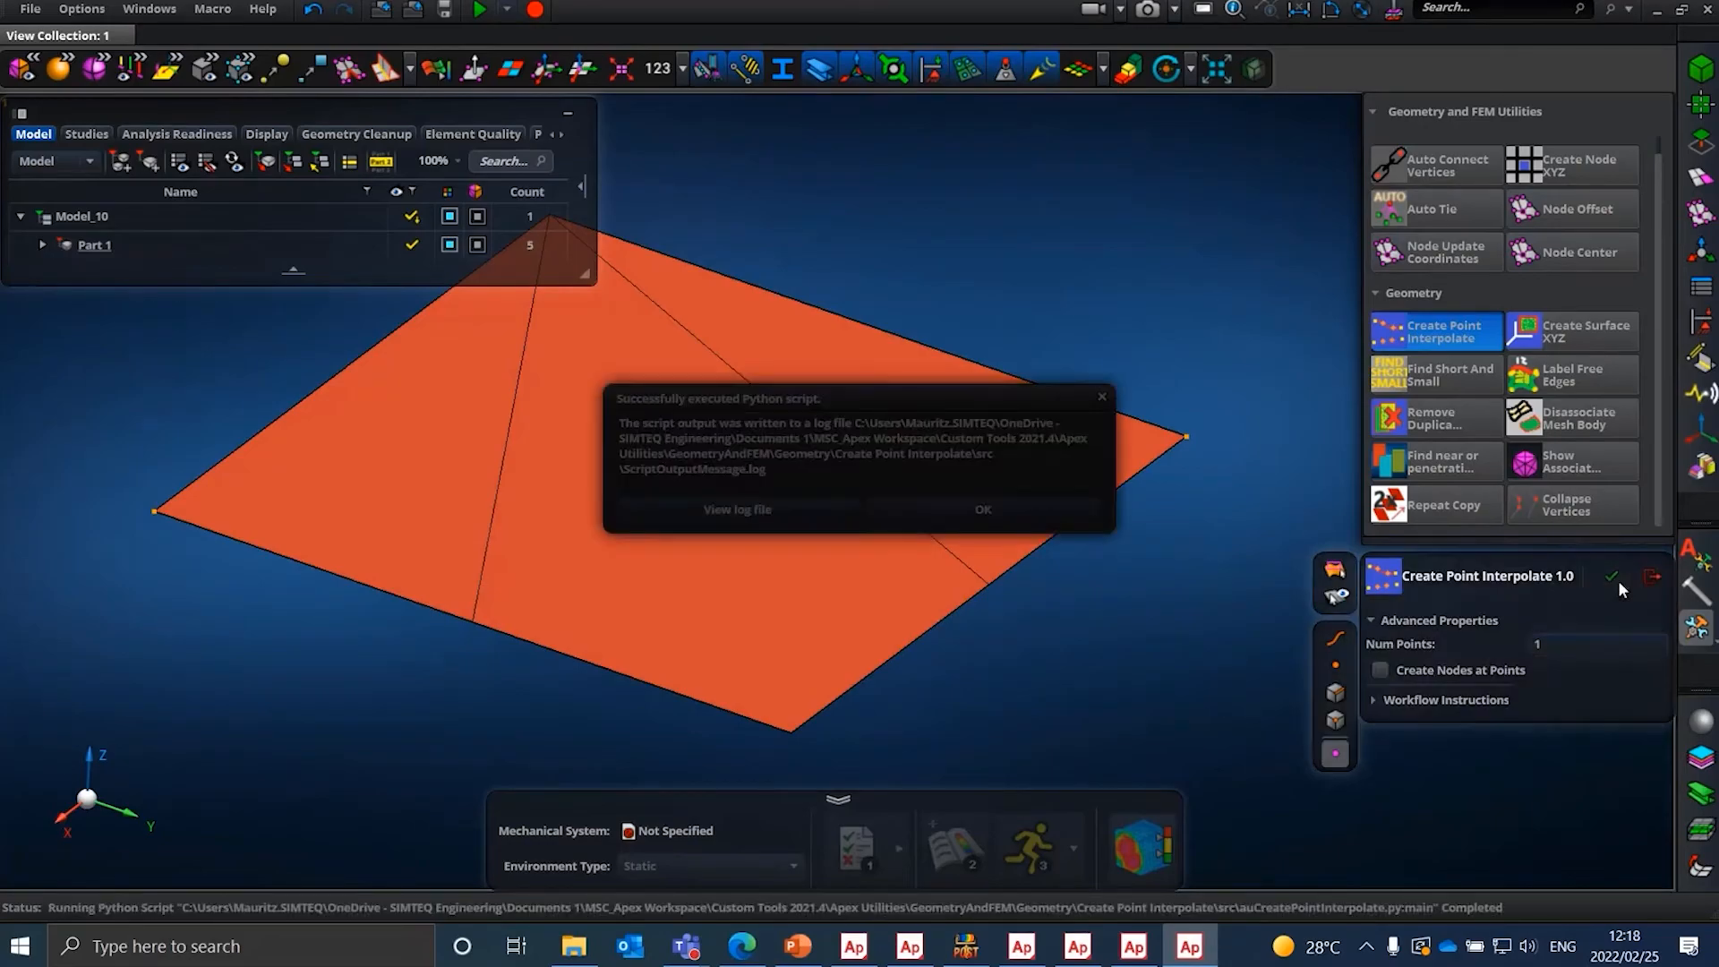
click(933, 502)
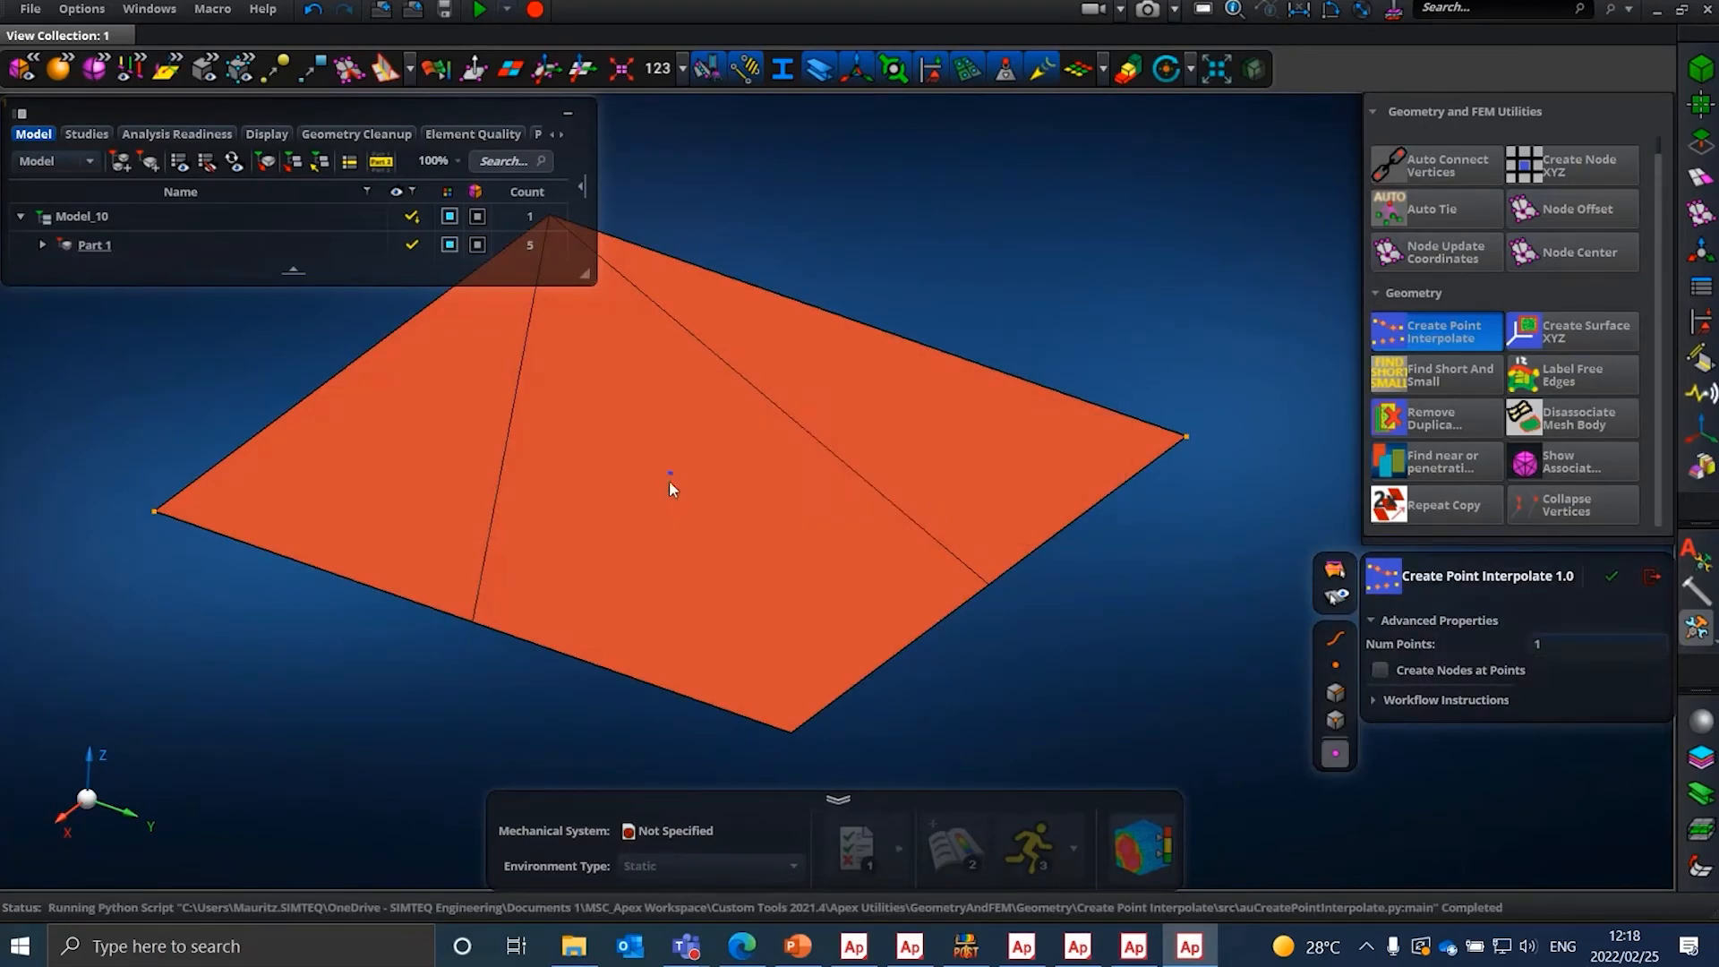
- Open the Label Free Edges utility, switch to the Model_9 session and examine the pump assembly from several angles
click(1572, 383)
scroll(1050, 514, down, 3)
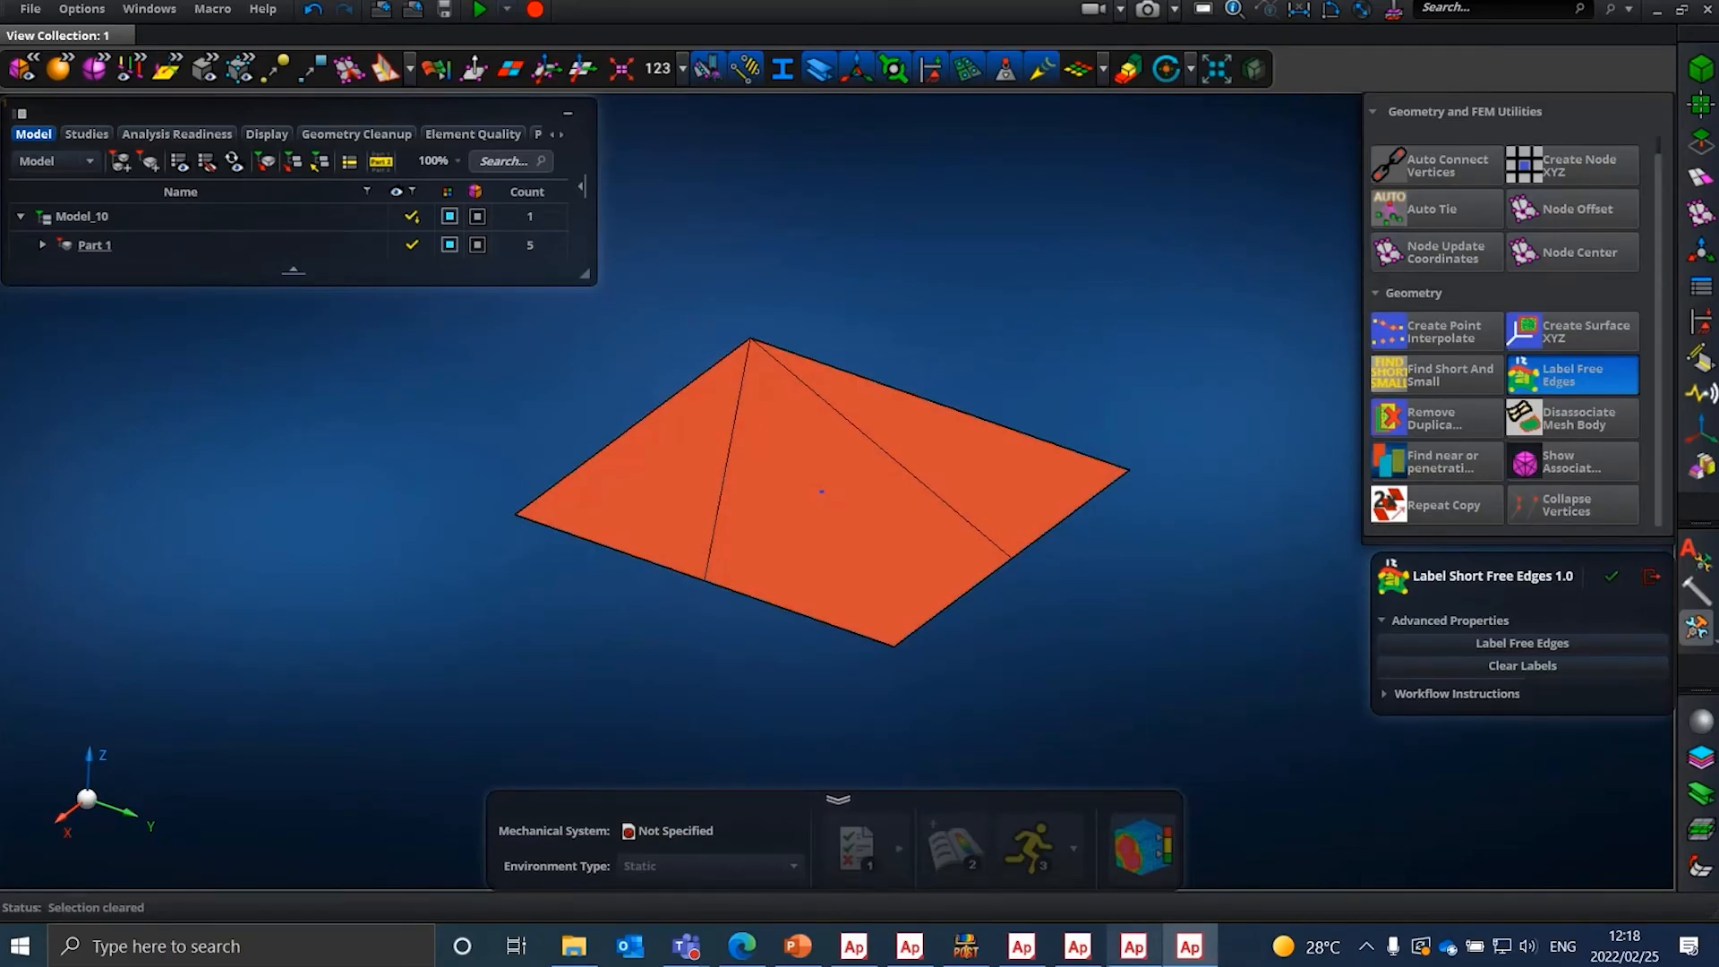
click(1132, 949)
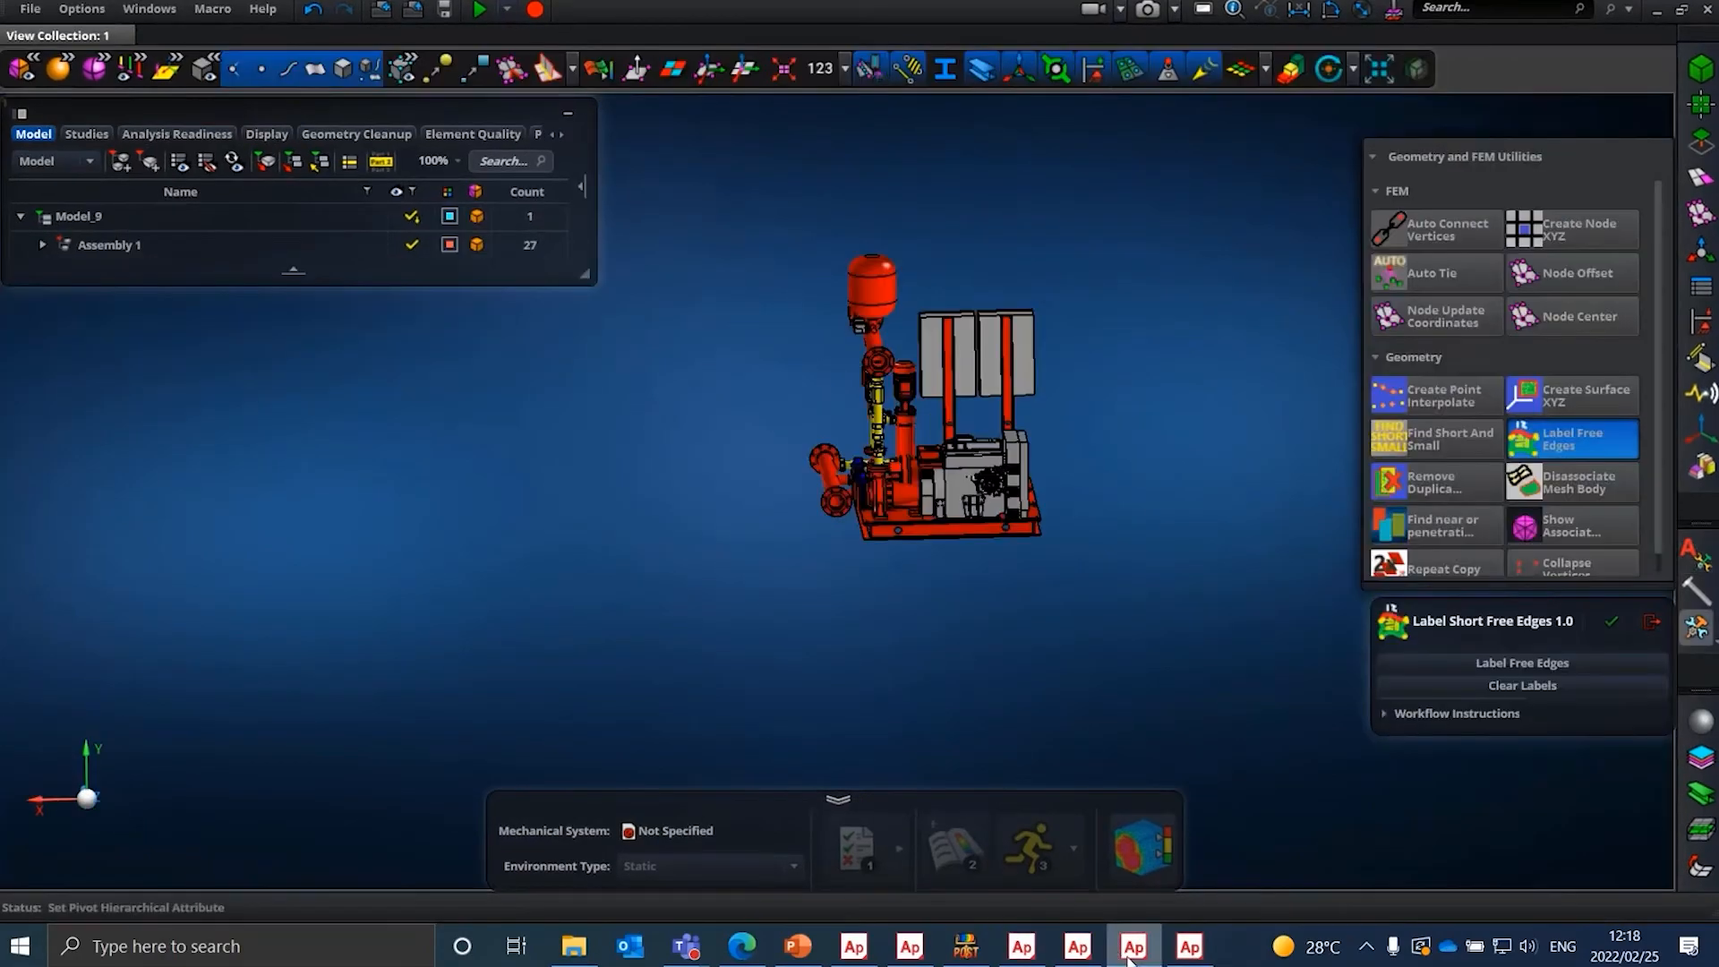
scroll(995, 462, up, 4)
scroll(964, 381, down, 6)
scroll(899, 277, up, 4)
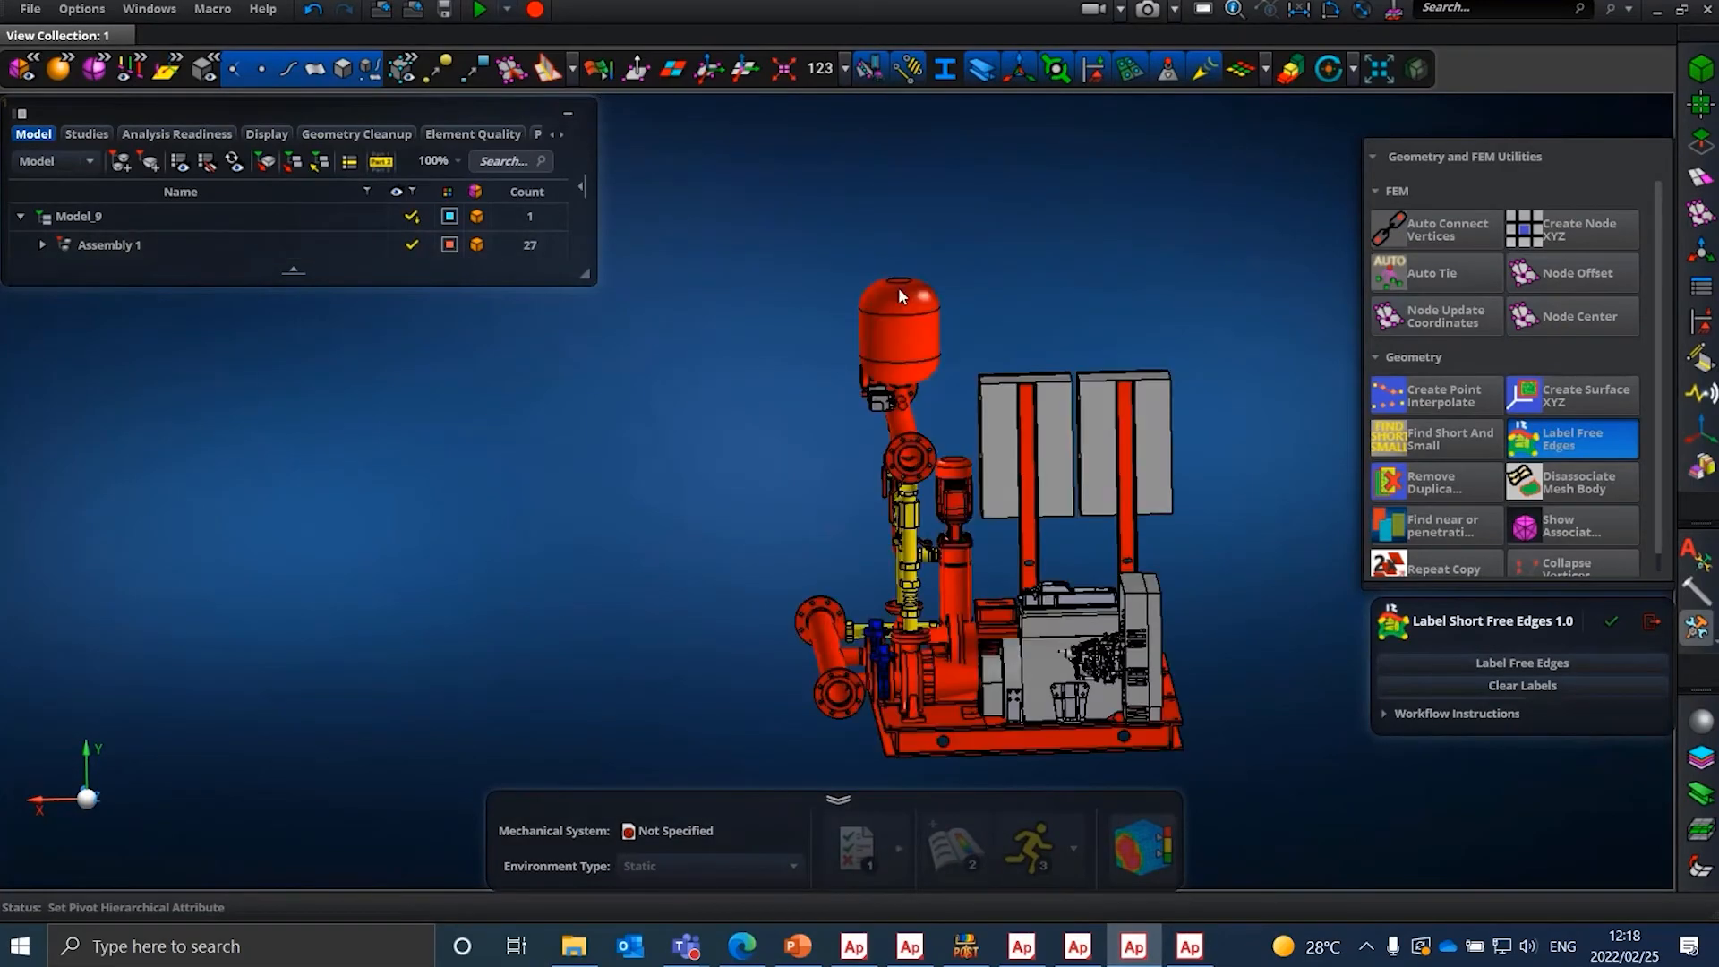
middle_drag(910, 300, 857, 302)
scroll(876, 446, up, 5)
scroll(870, 461, down, 5)
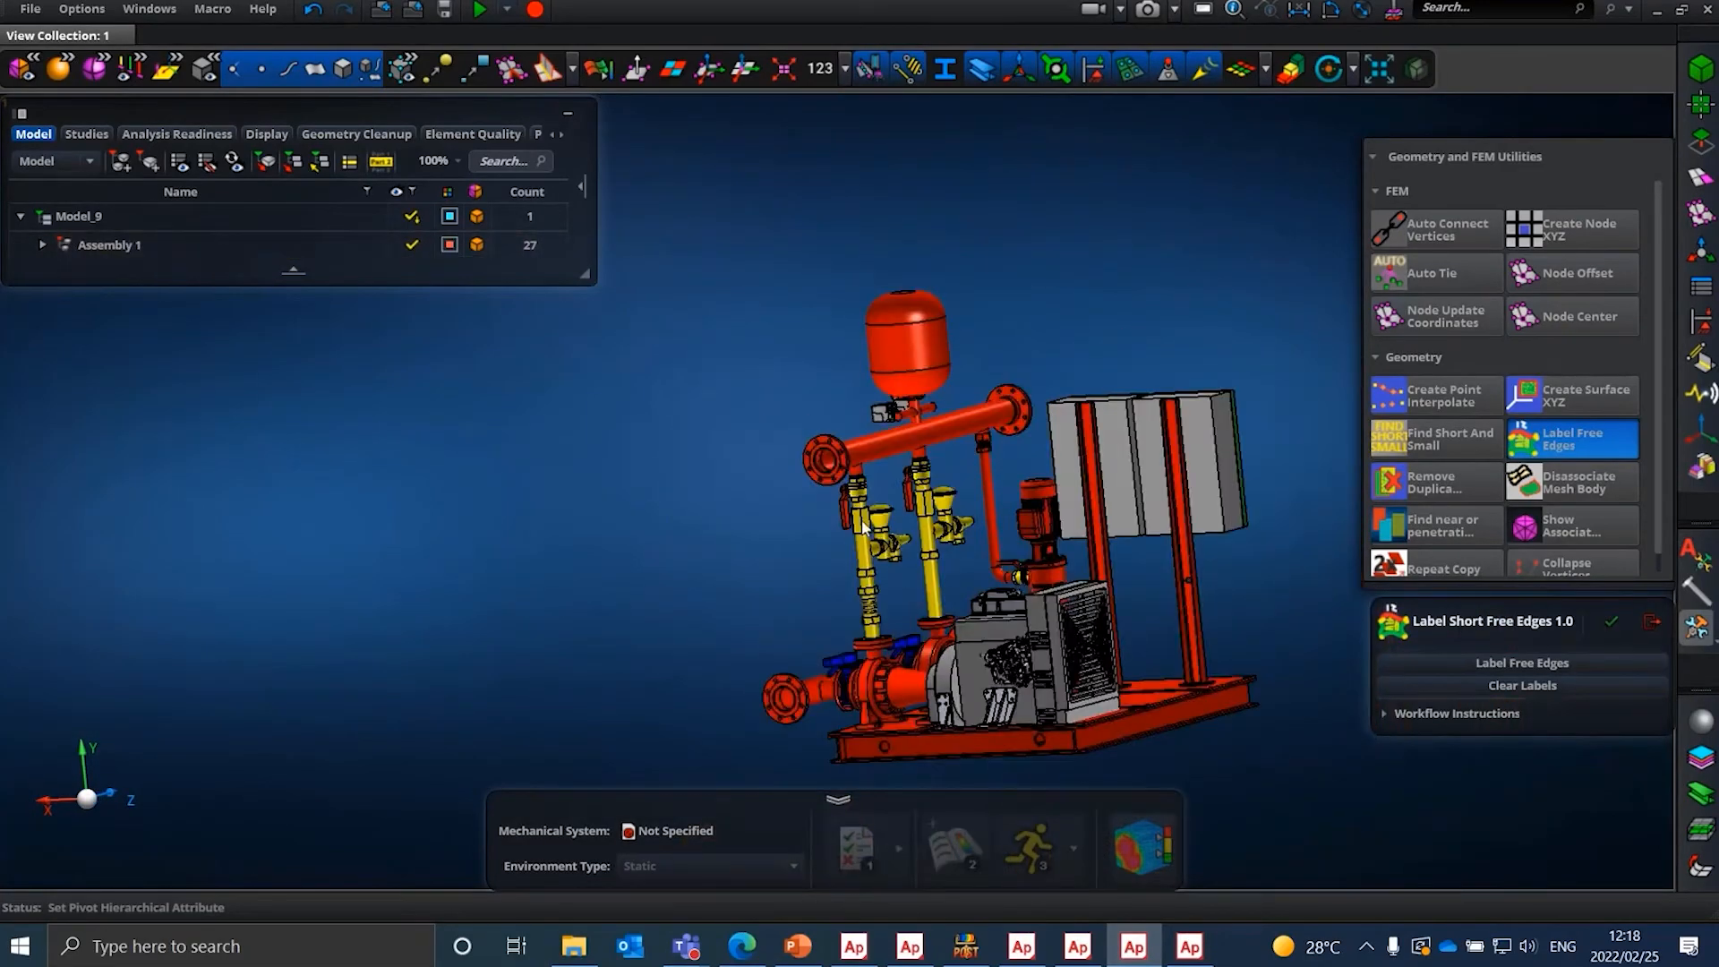
scroll(804, 529, up, 3)
middle_drag(895, 401, 976, 427)
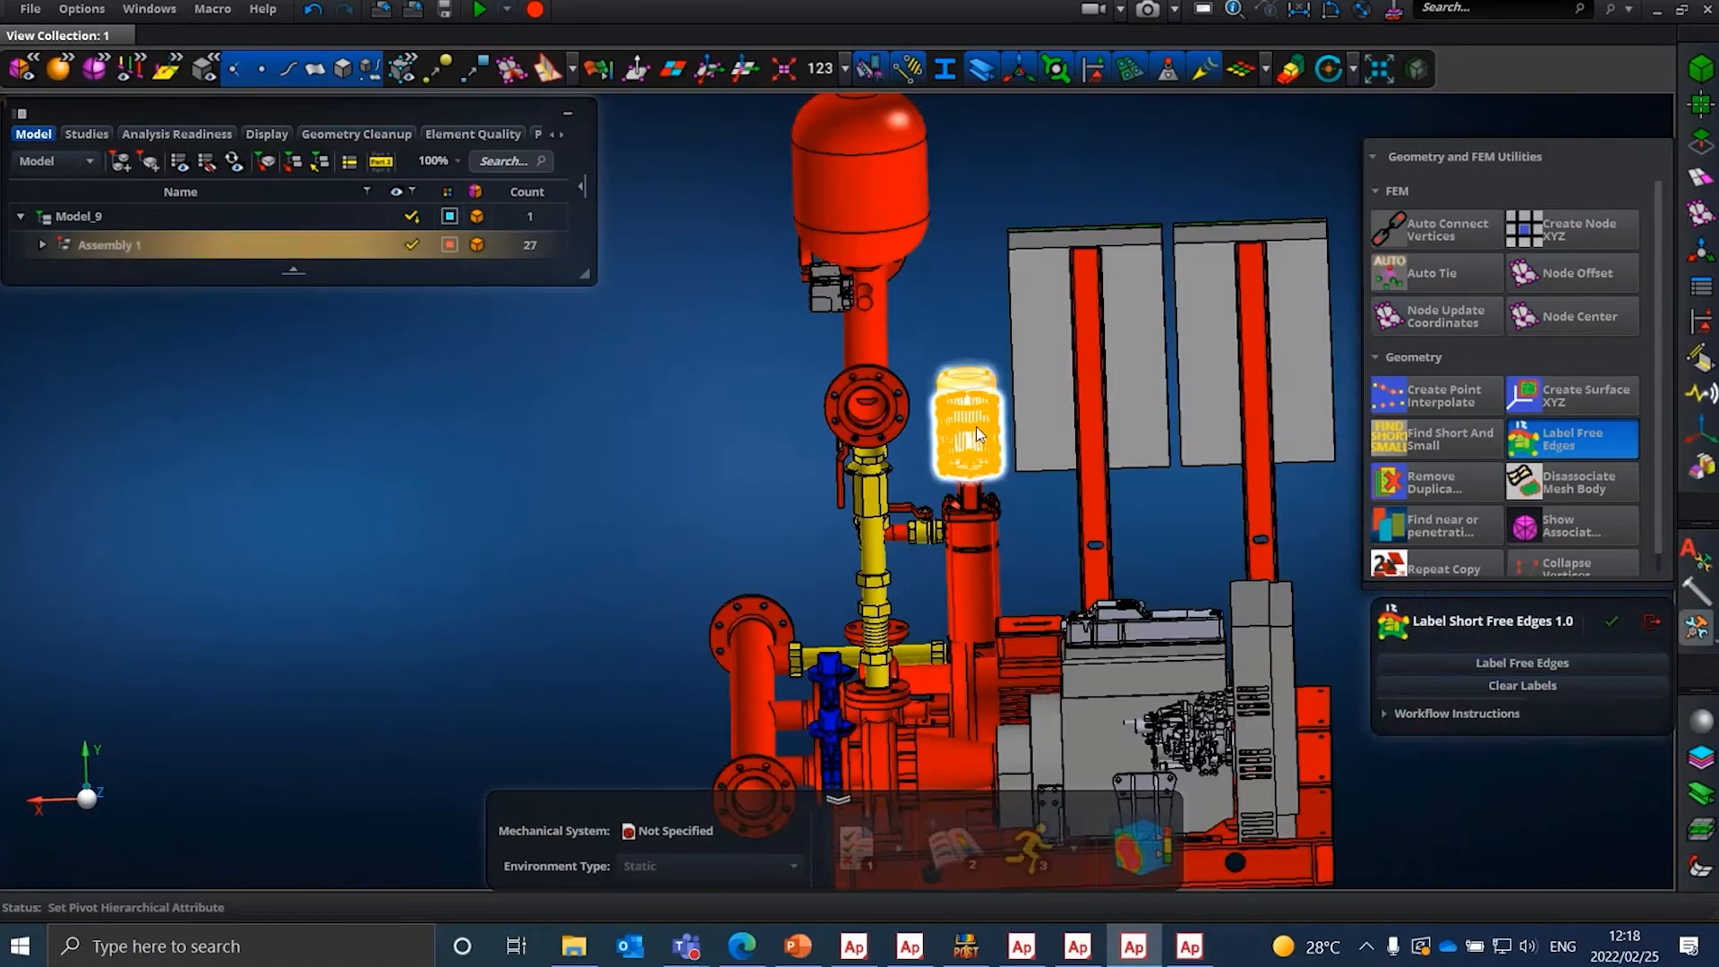
scroll(992, 416, down, 5)
scroll(994, 412, up, 7)
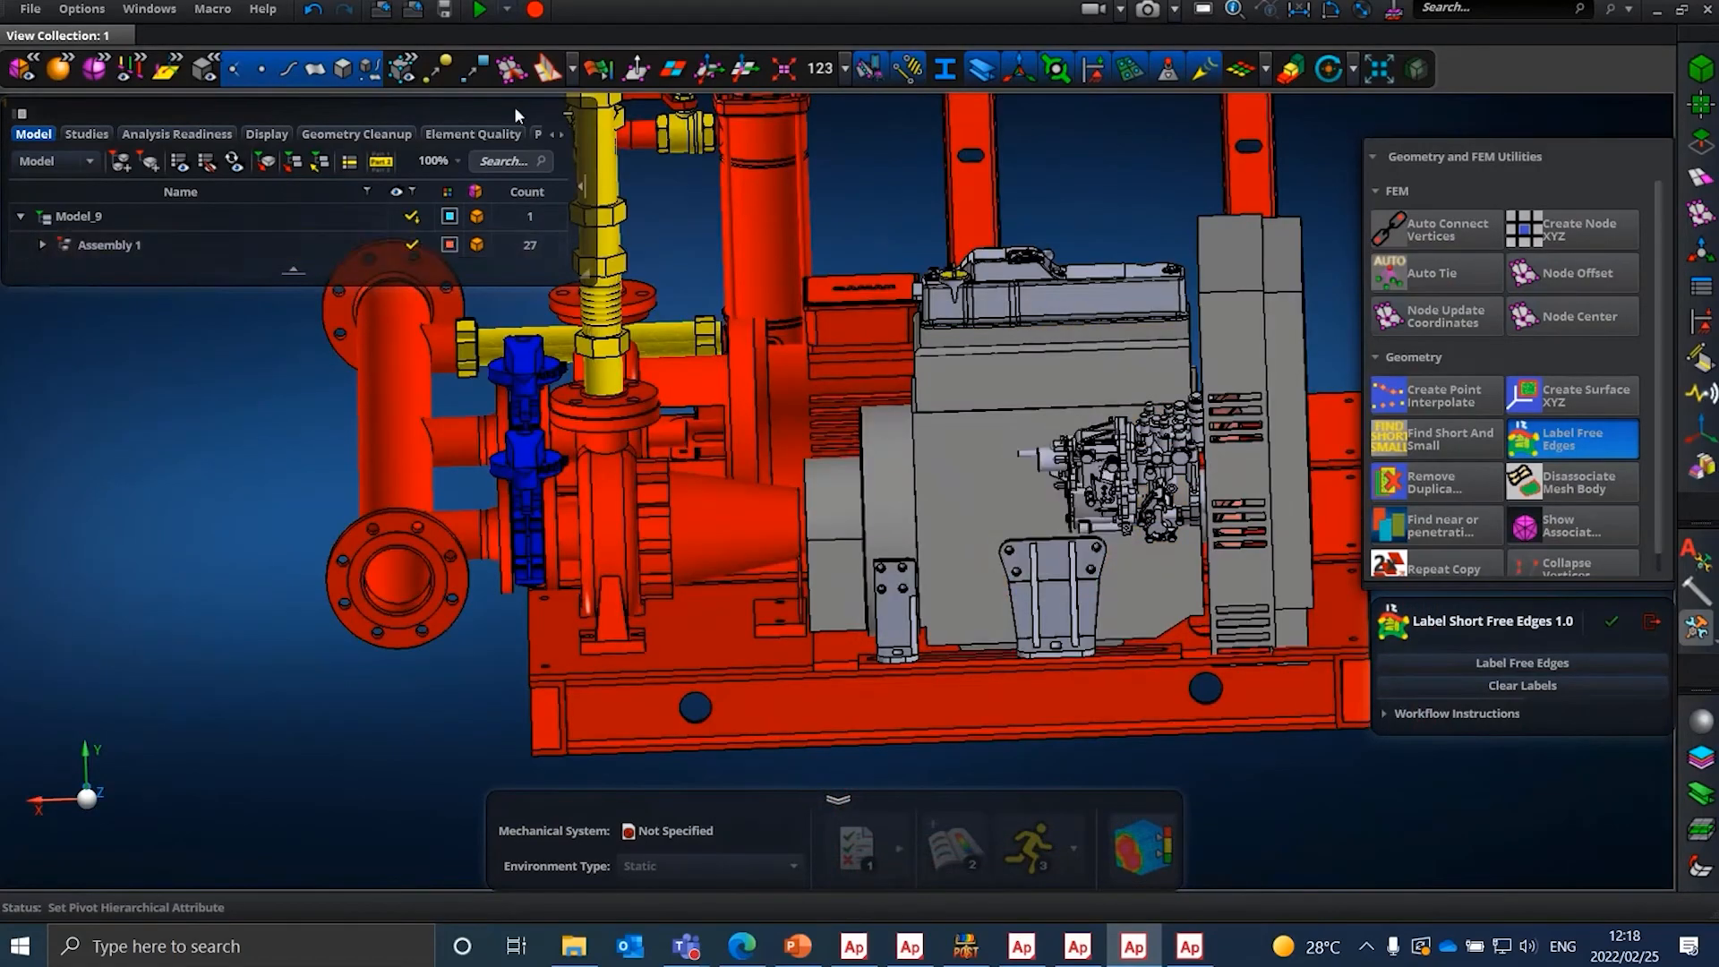
scroll(804, 600, down, 7)
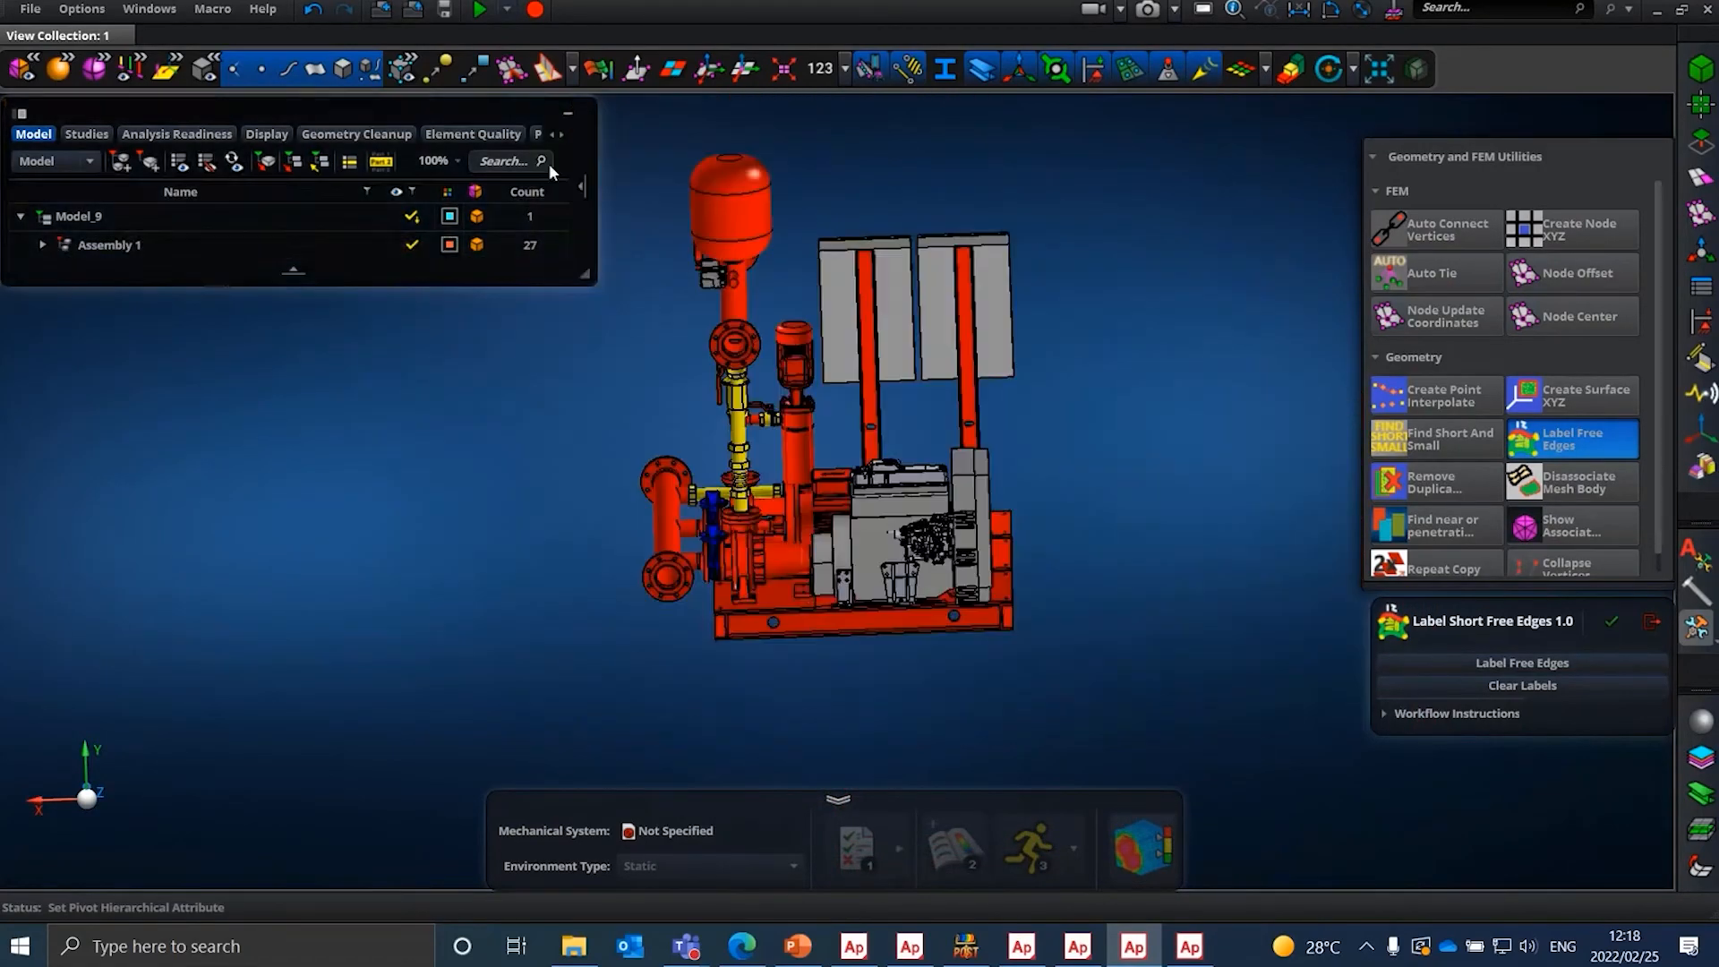
- Hide the solid bodies in the pump assembly and examine the remaining surface parts around the valve handles
click(340, 76)
middle_drag(744, 390, 799, 385)
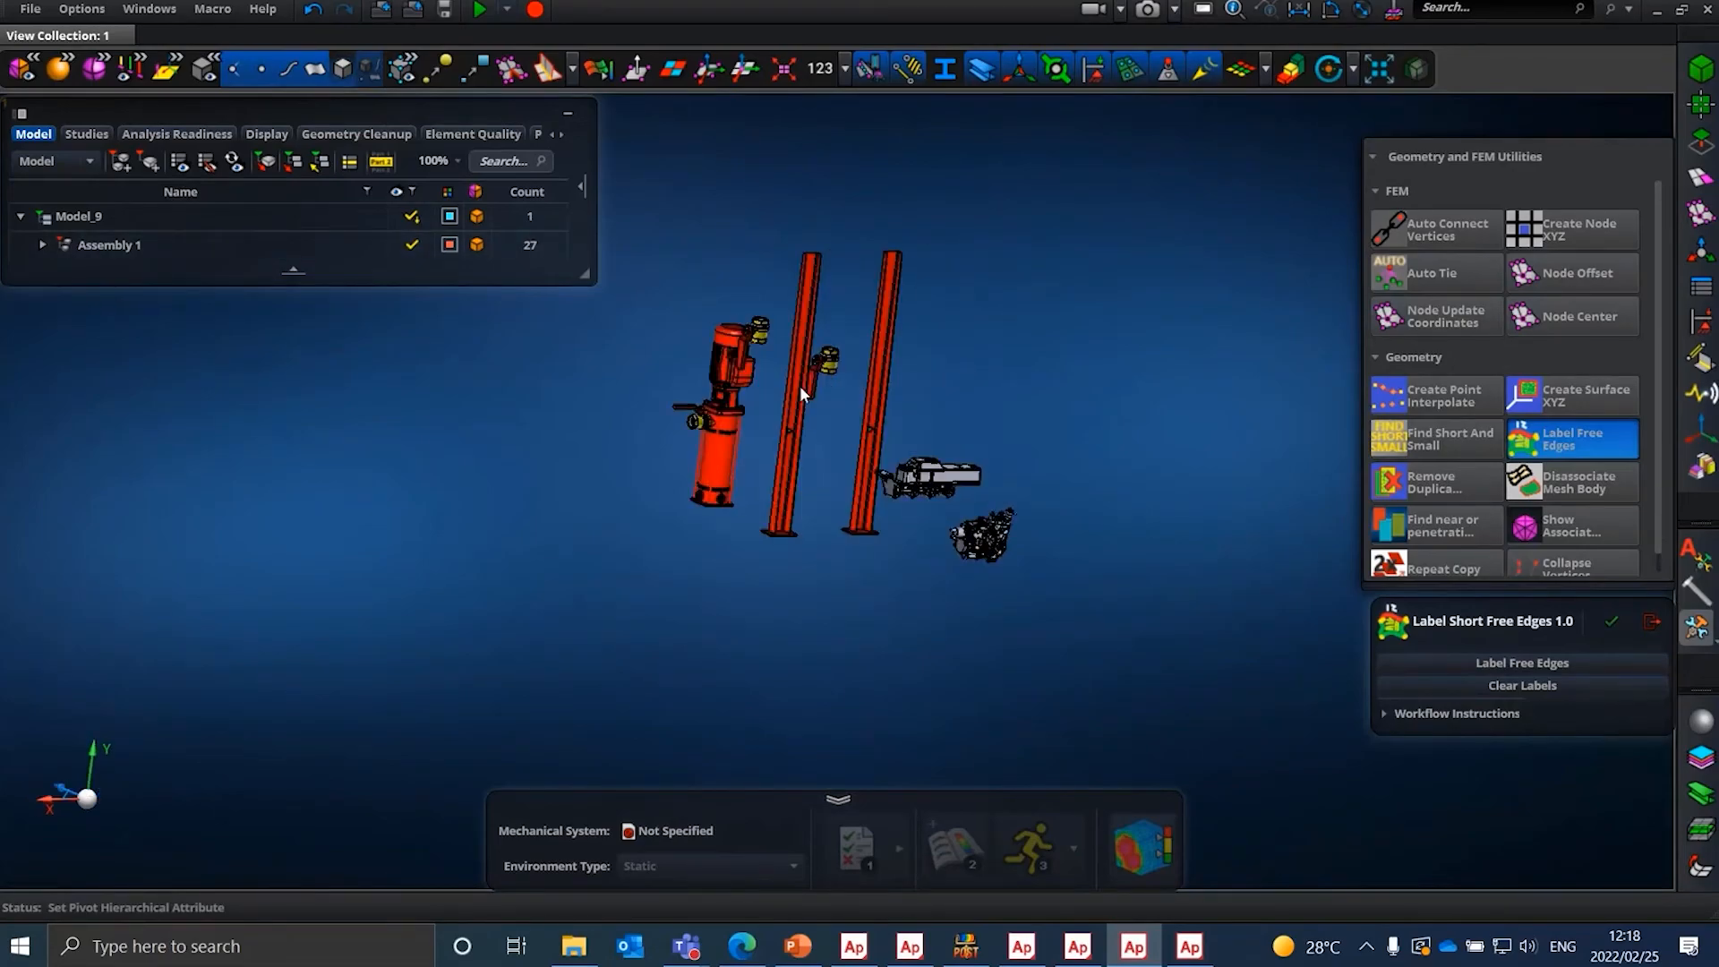
scroll(811, 376, up, 8)
scroll(883, 287, down, 4)
middle_drag(883, 287, 780, 331)
scroll(765, 331, up, 4)
click(765, 332)
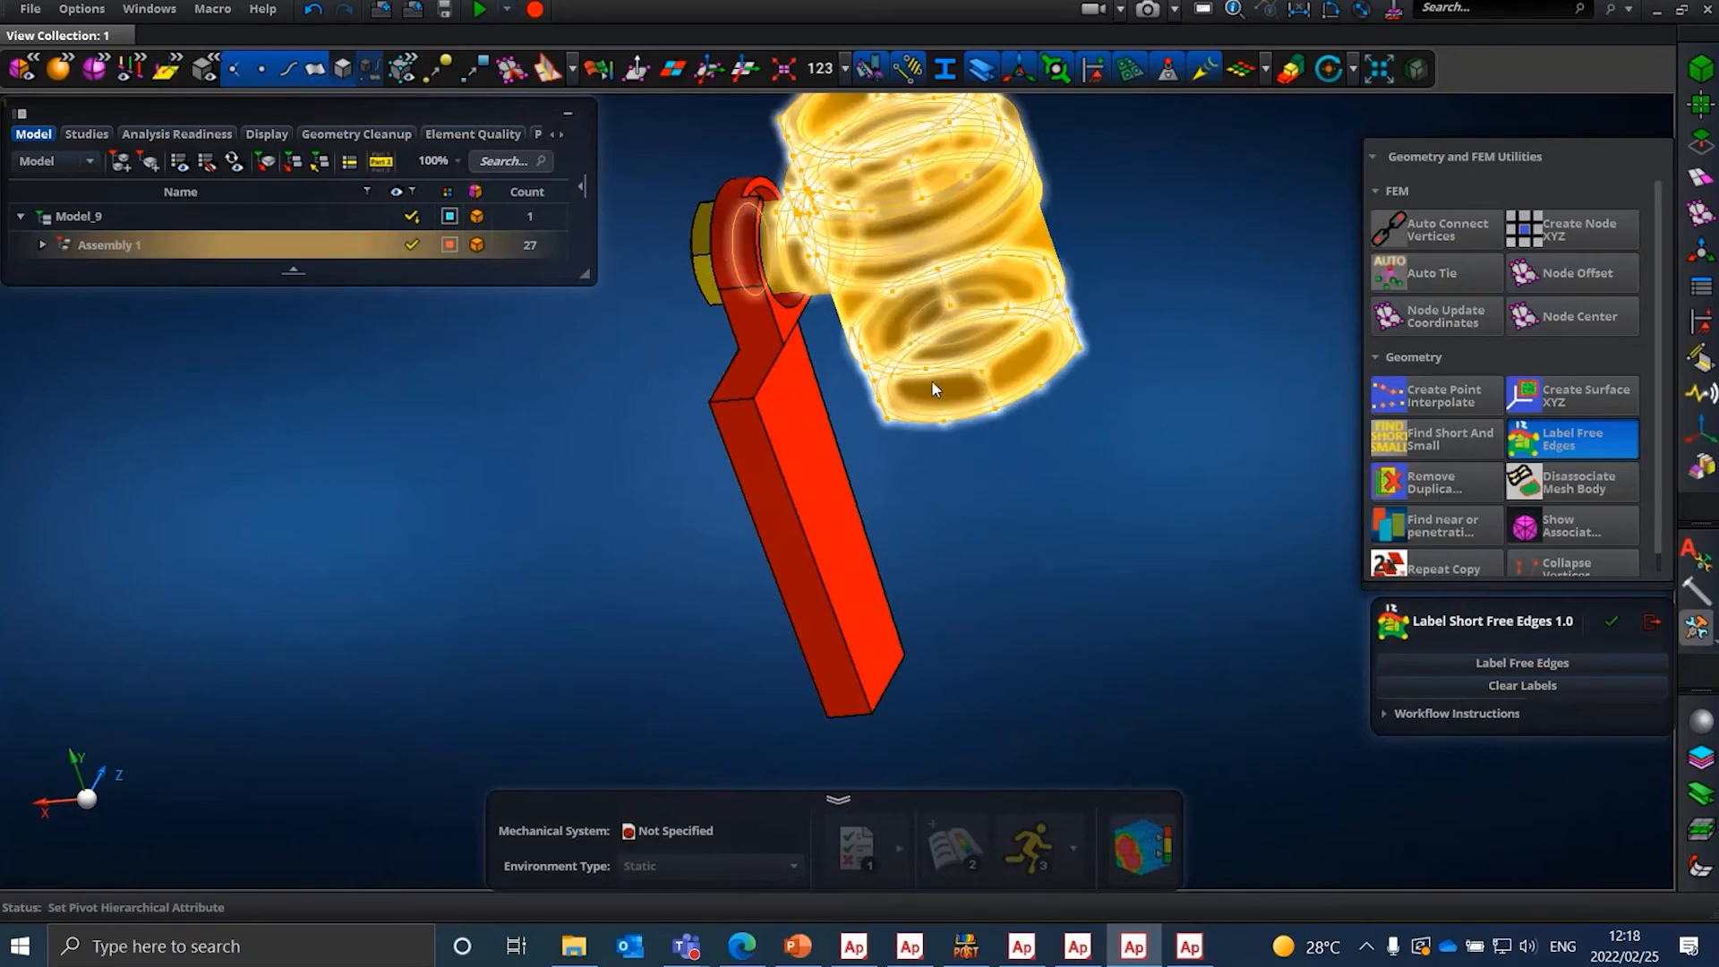
scroll(733, 212, up, 3)
scroll(733, 212, down, 6)
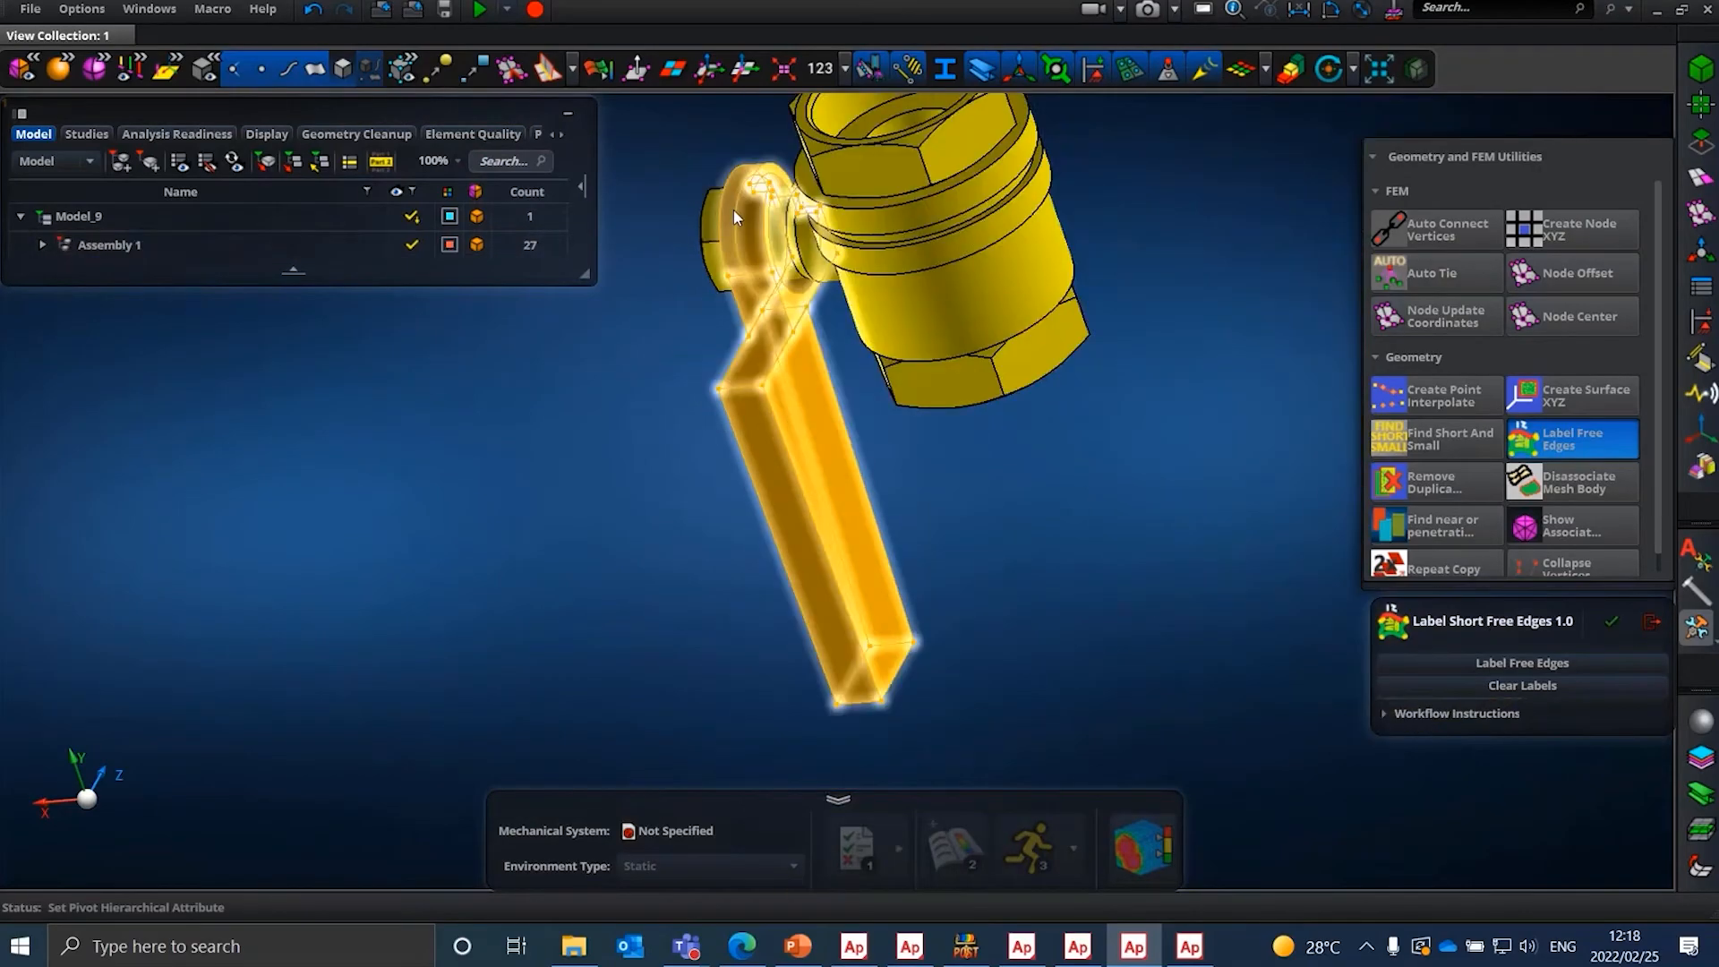
middle_drag(733, 224, 717, 201)
scroll(716, 201, up, 3)
scroll(734, 170, down, 3)
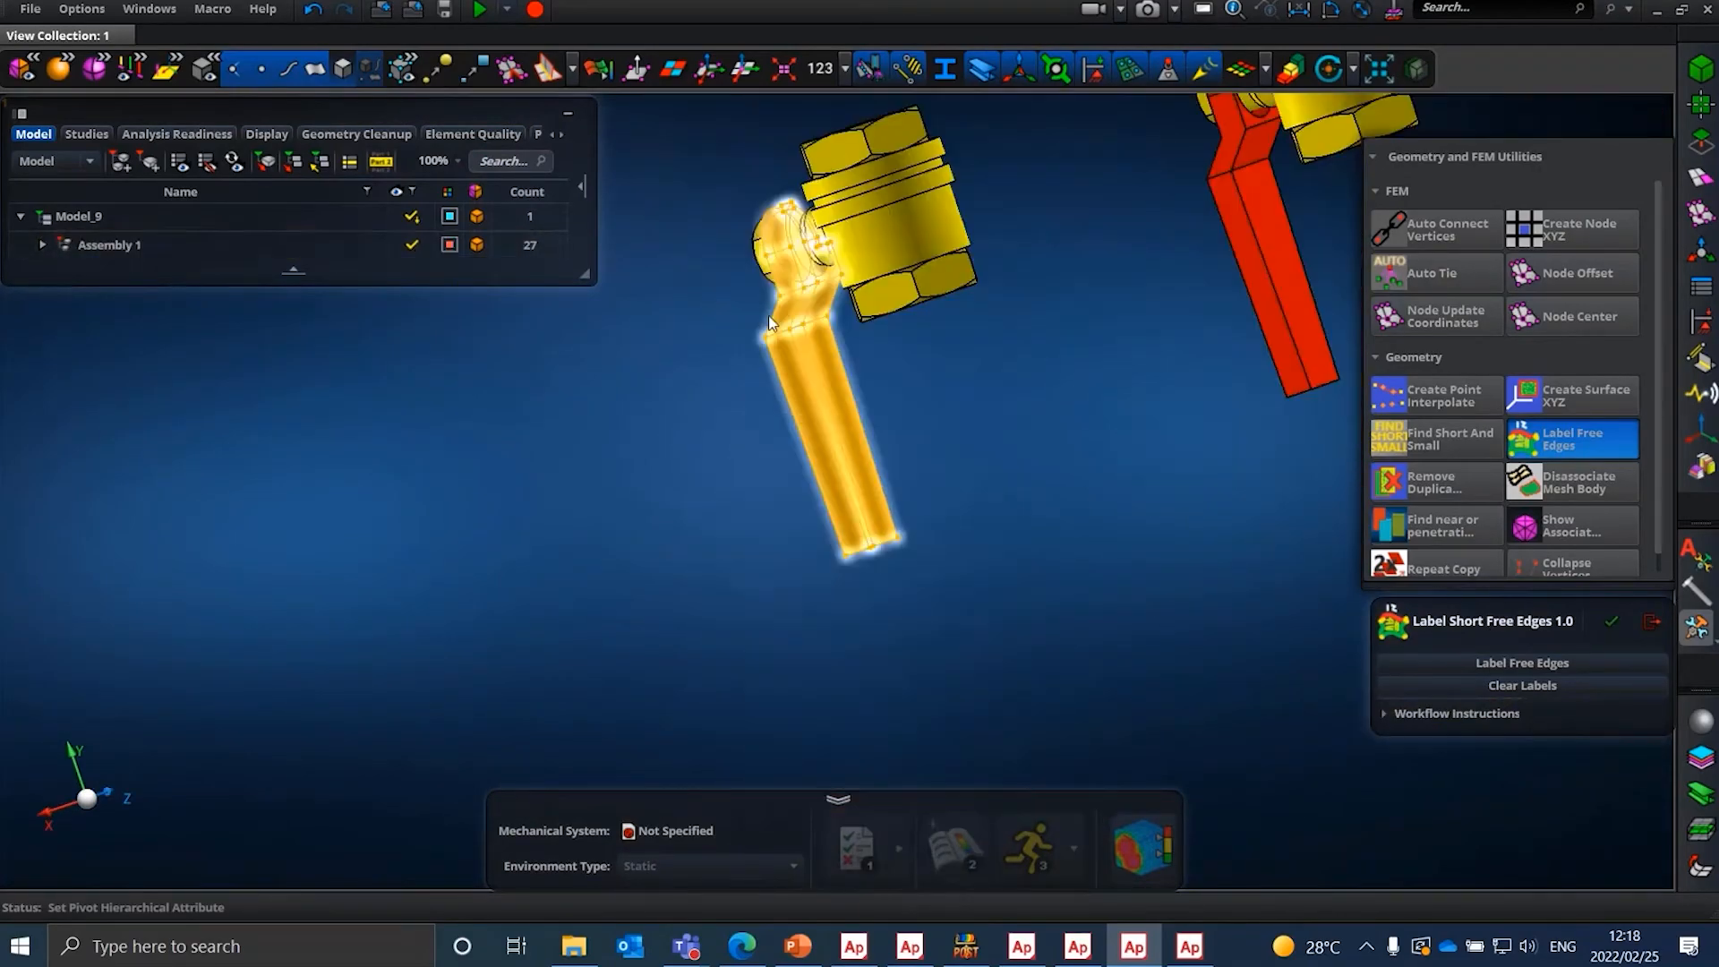
scroll(737, 245, up, 3)
scroll(662, 354, down, 4)
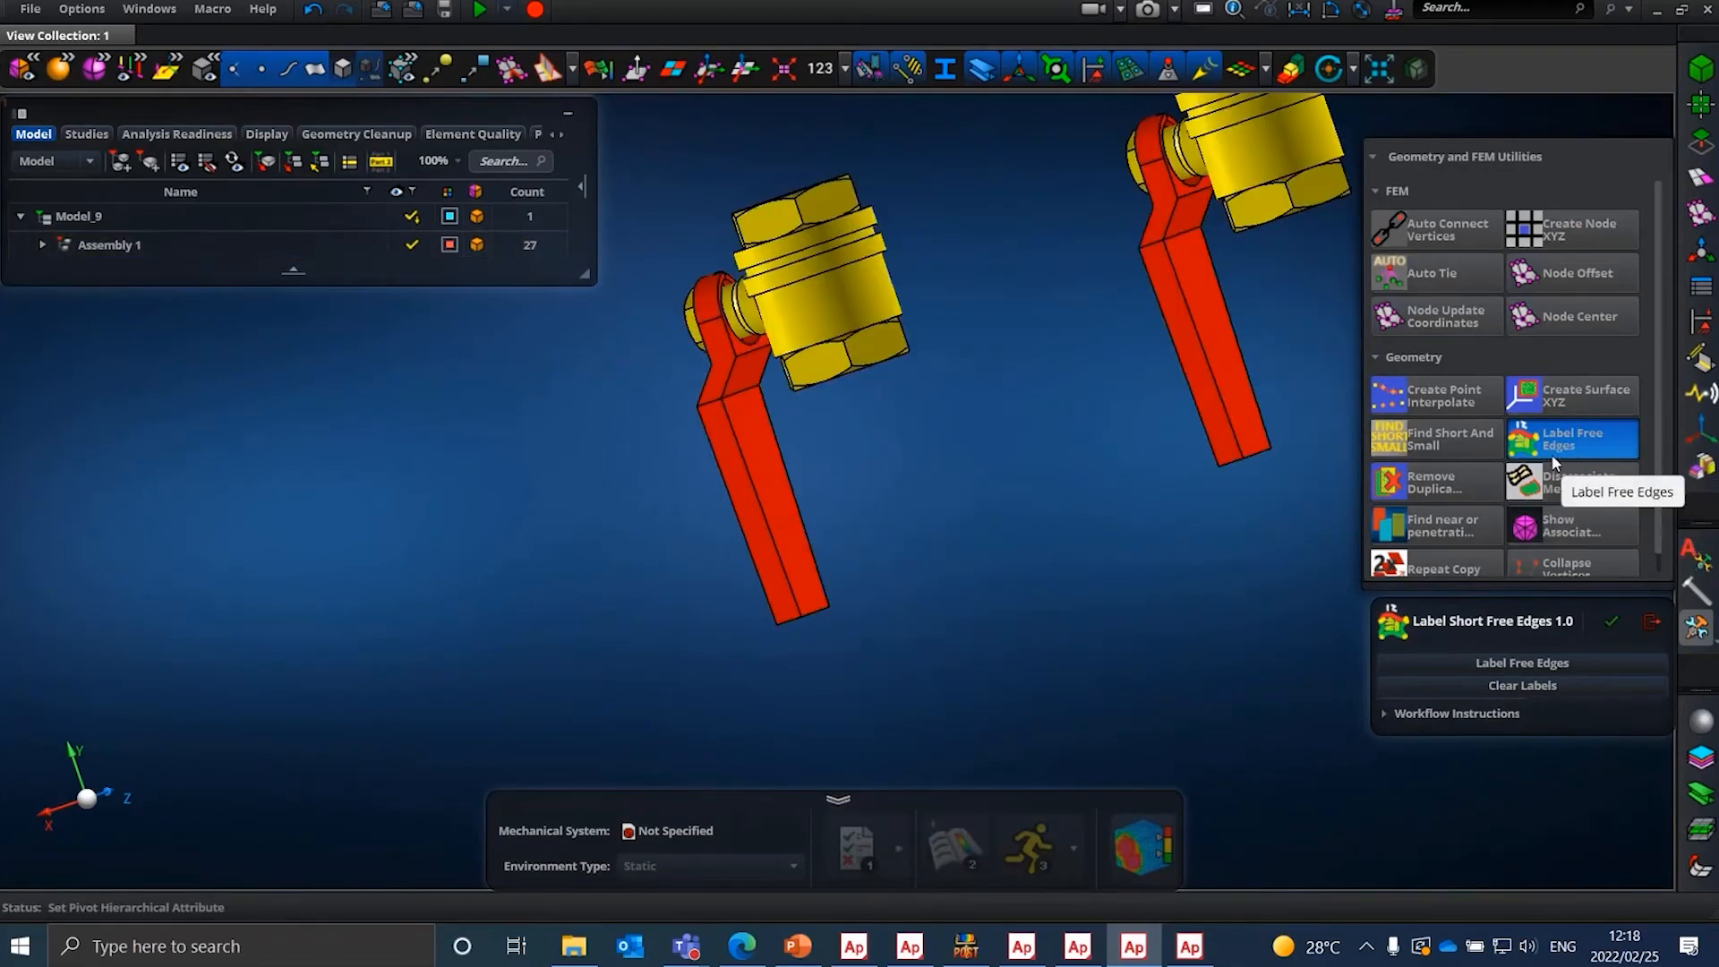
- Label the free edges of the pump assembly's displayed surfaces with the Label Free Edges utility
mouse_move(1549, 445)
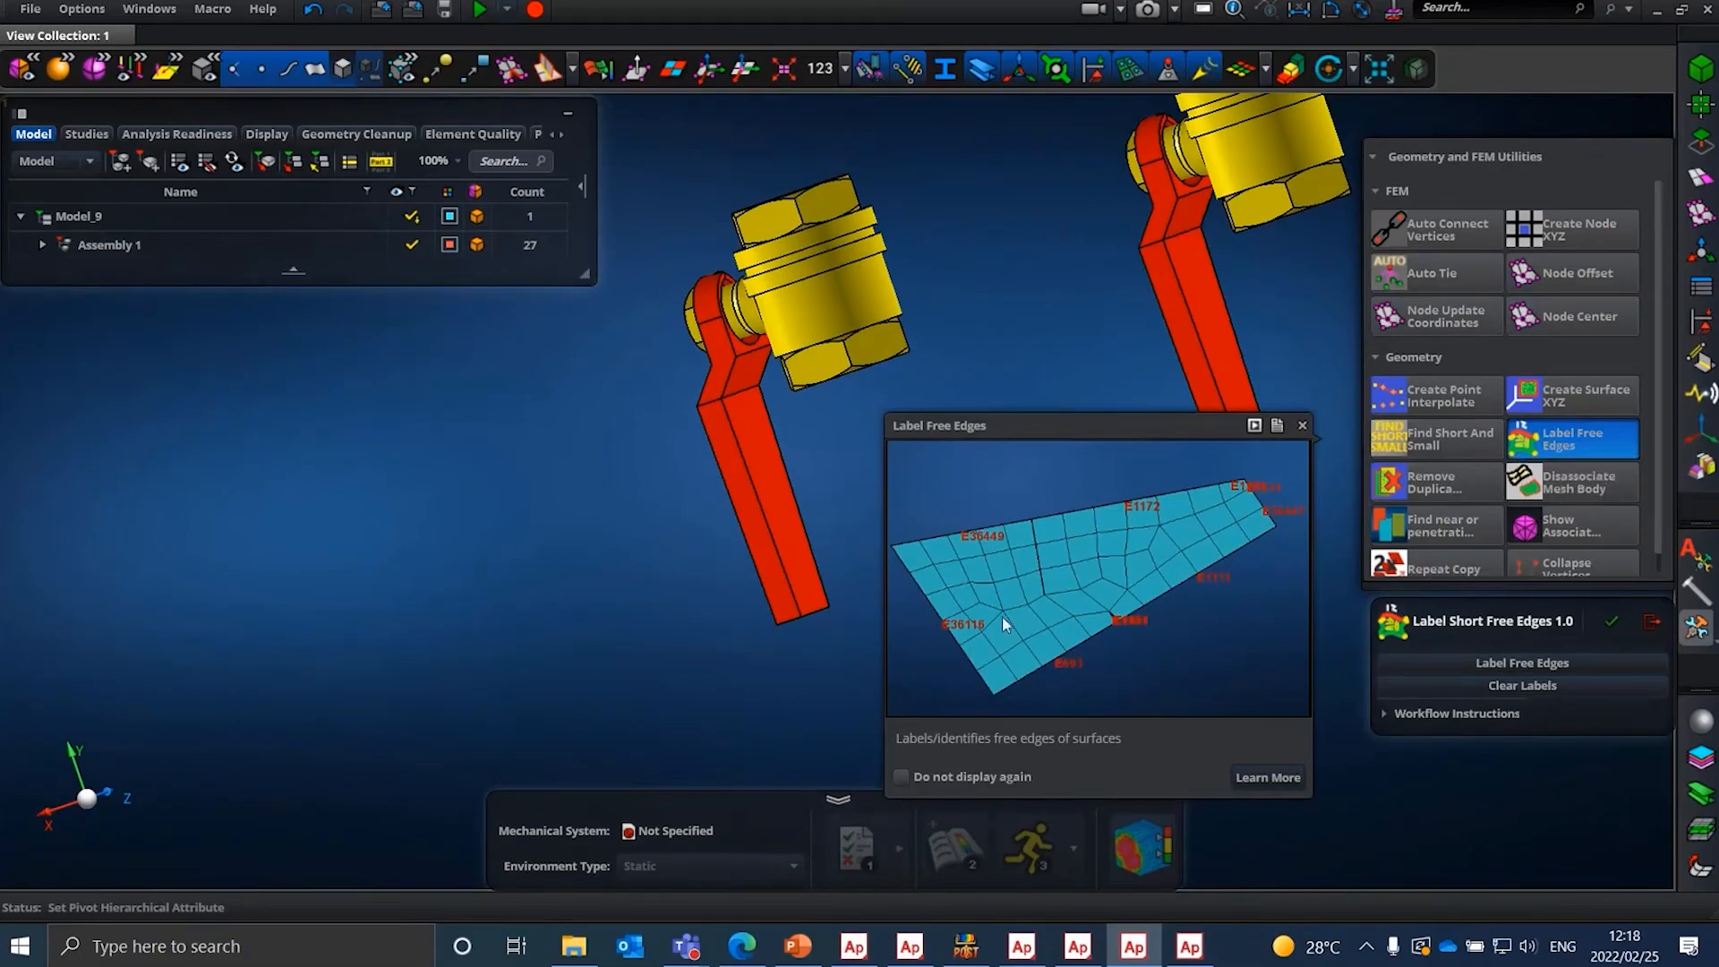
click(1539, 662)
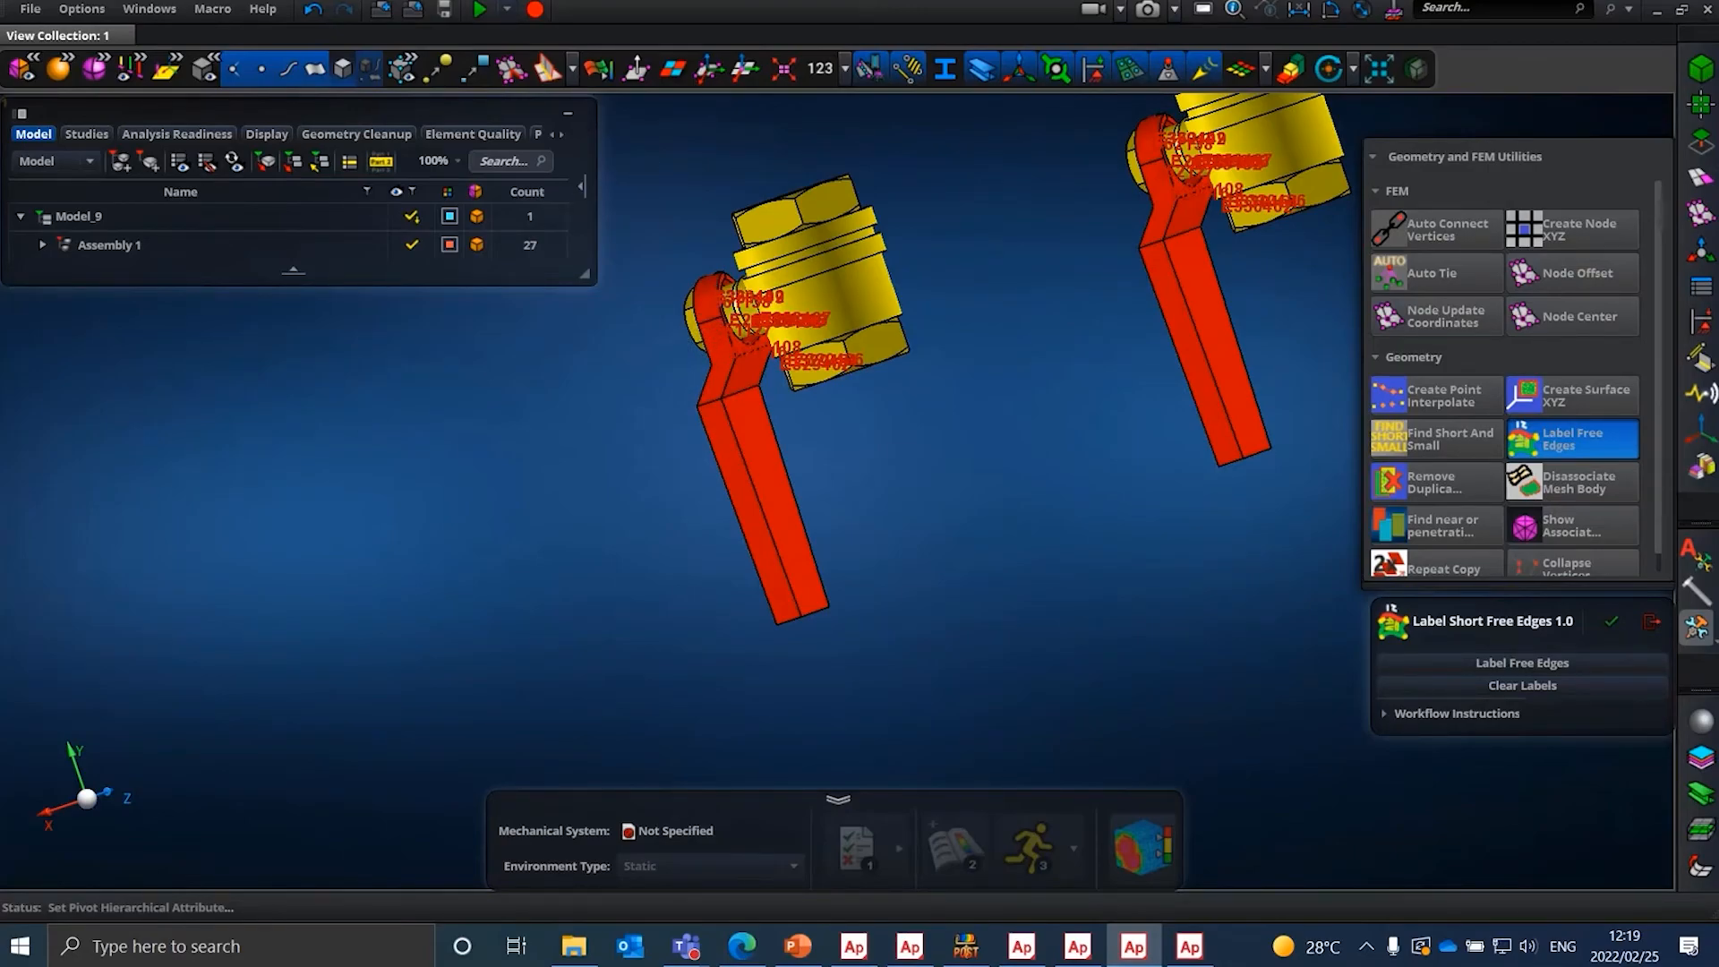
click(910, 947)
click(1079, 947)
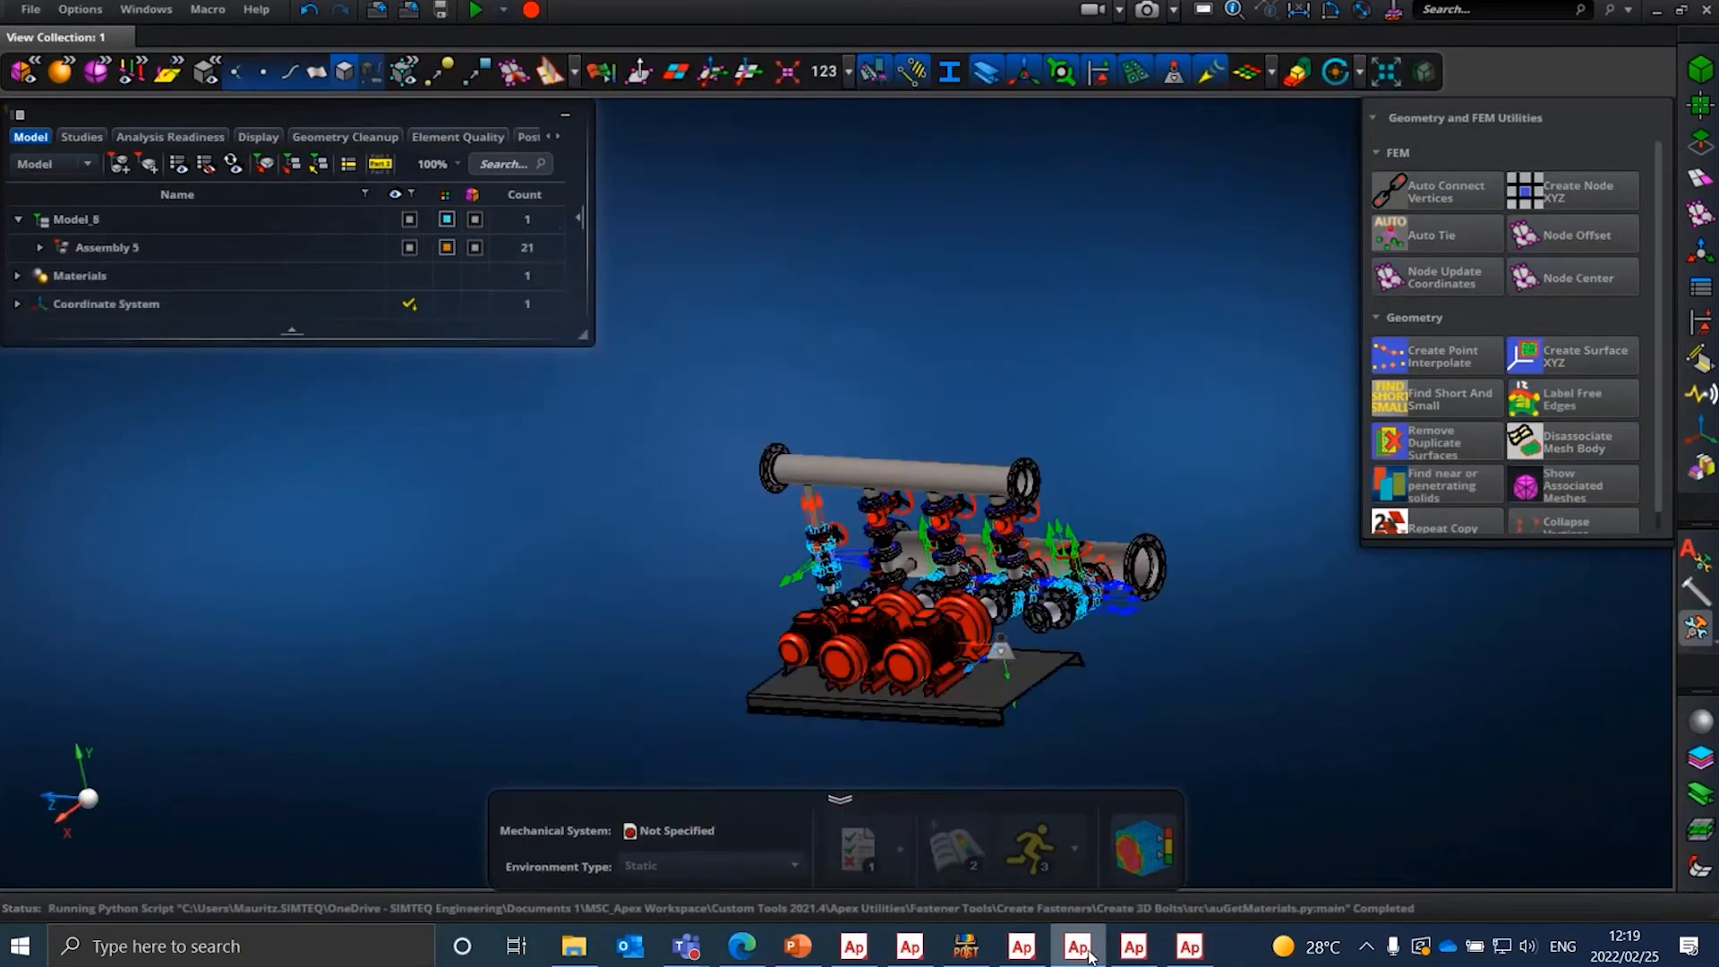
click(1130, 953)
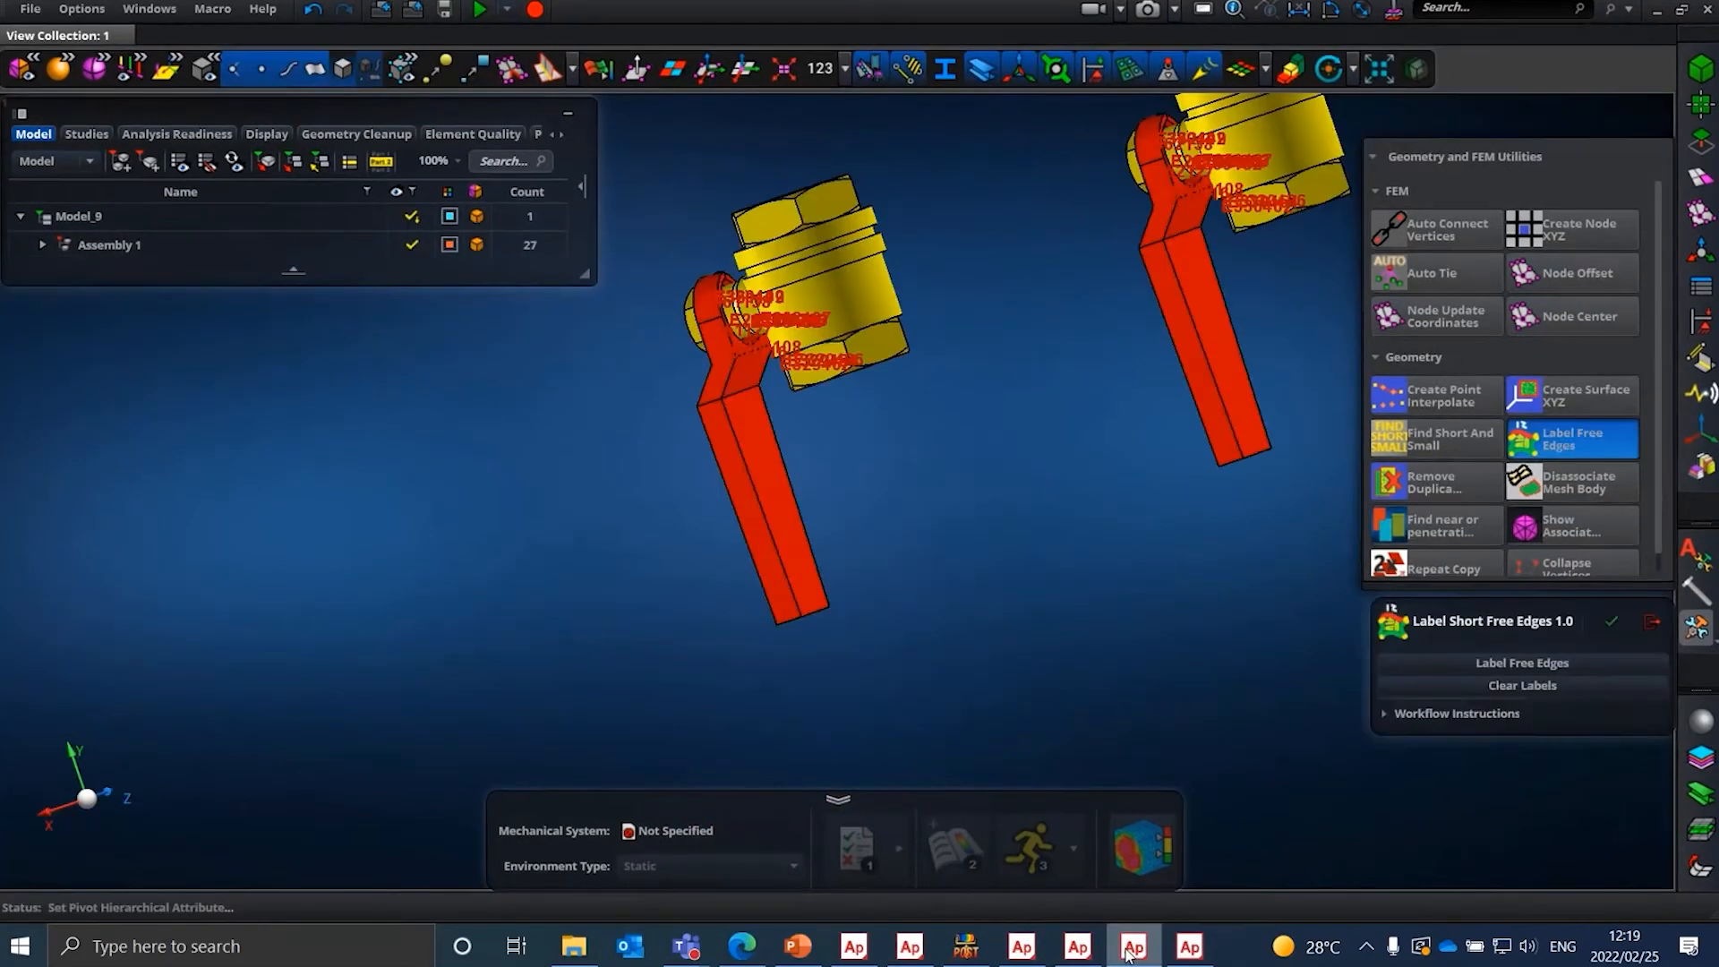
- Switch to the Model_10 session, activate Vertex/Edge Drag and examine the corners and edges of the meshed square surface
click(1189, 948)
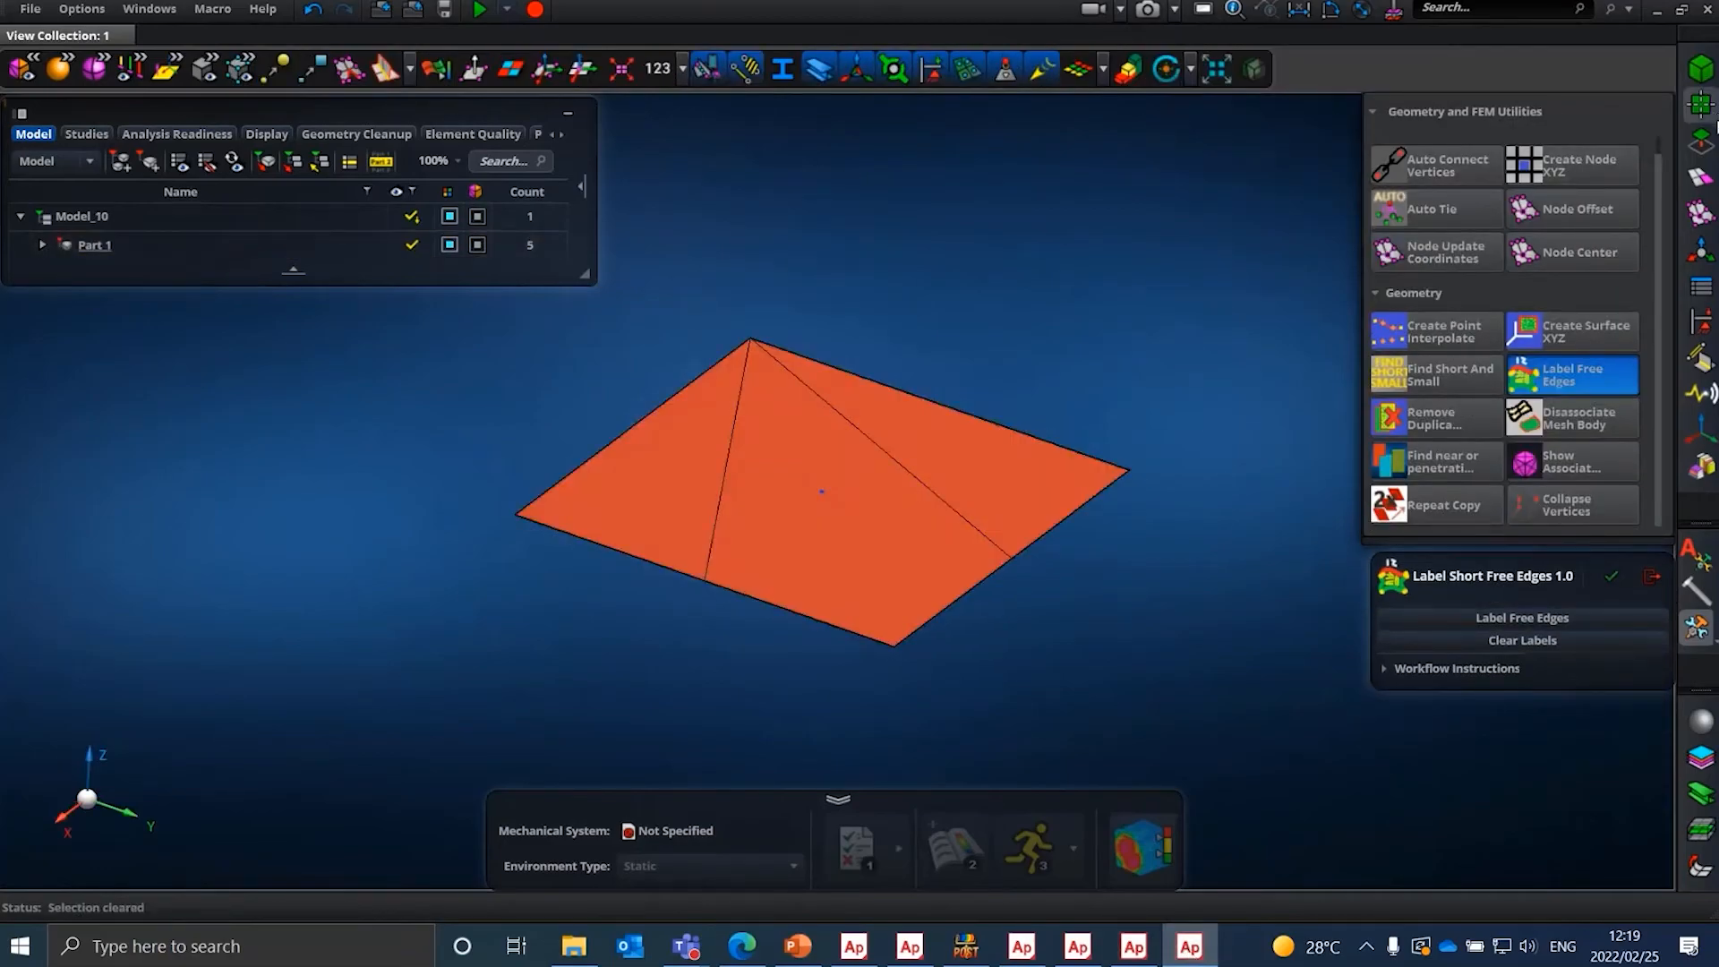
click(1701, 141)
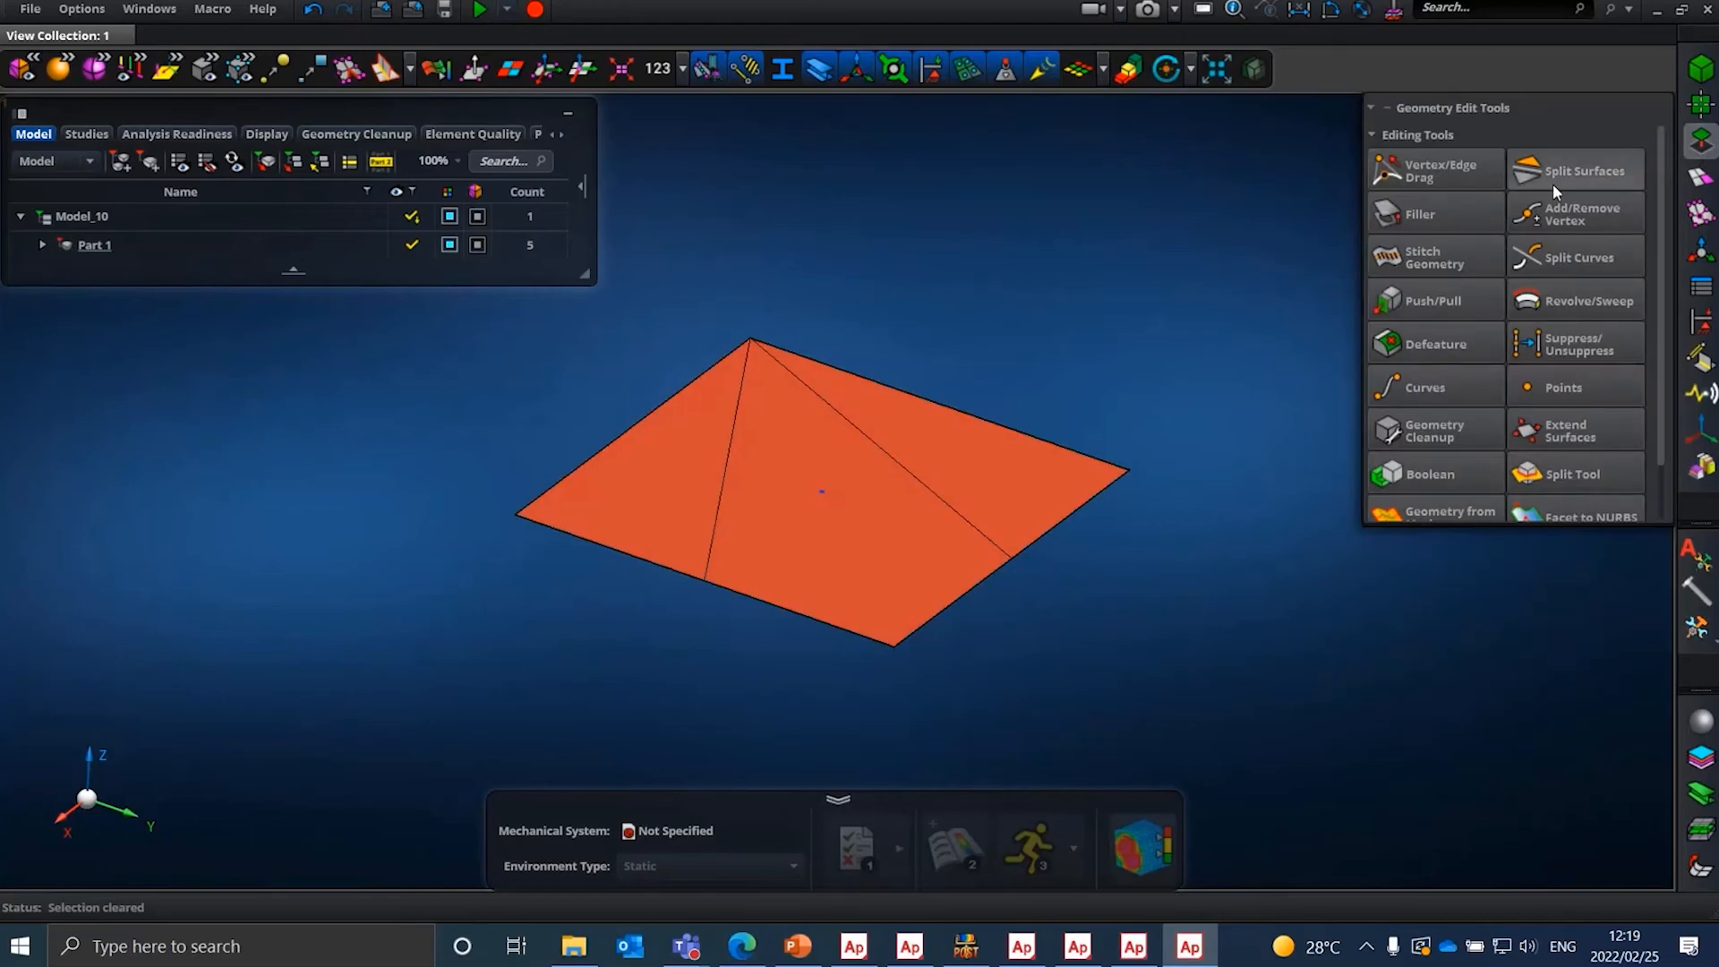
click(1432, 170)
scroll(891, 656, up, 5)
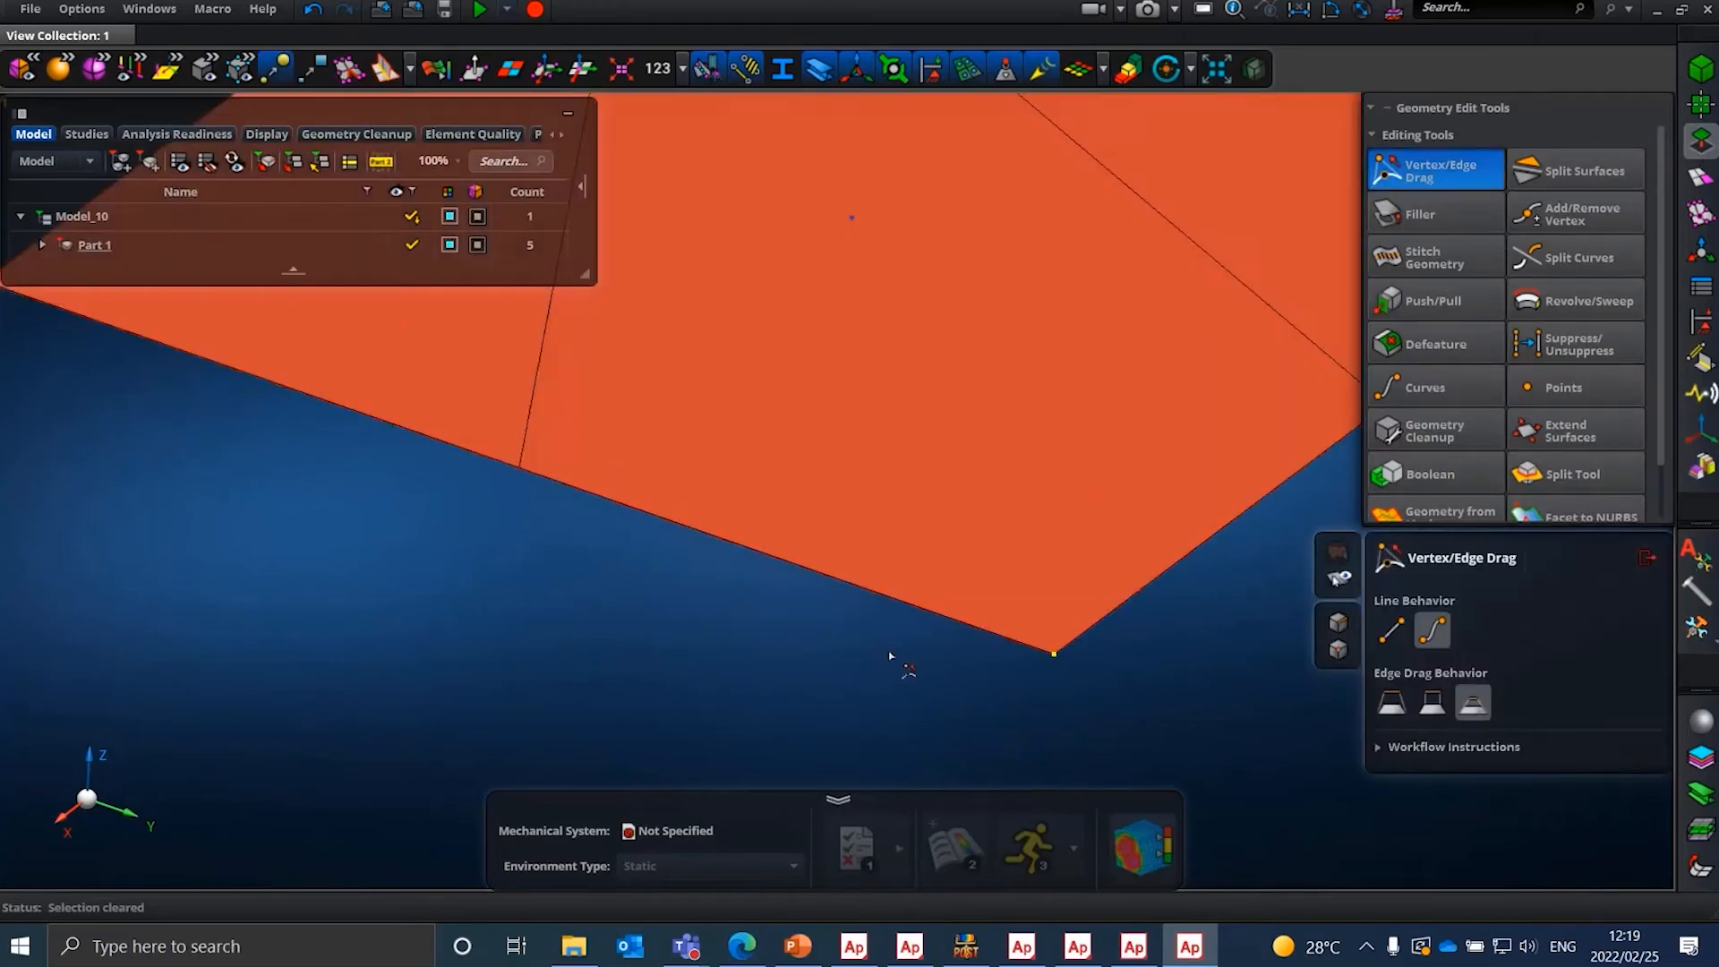
scroll(1081, 678, up, 2)
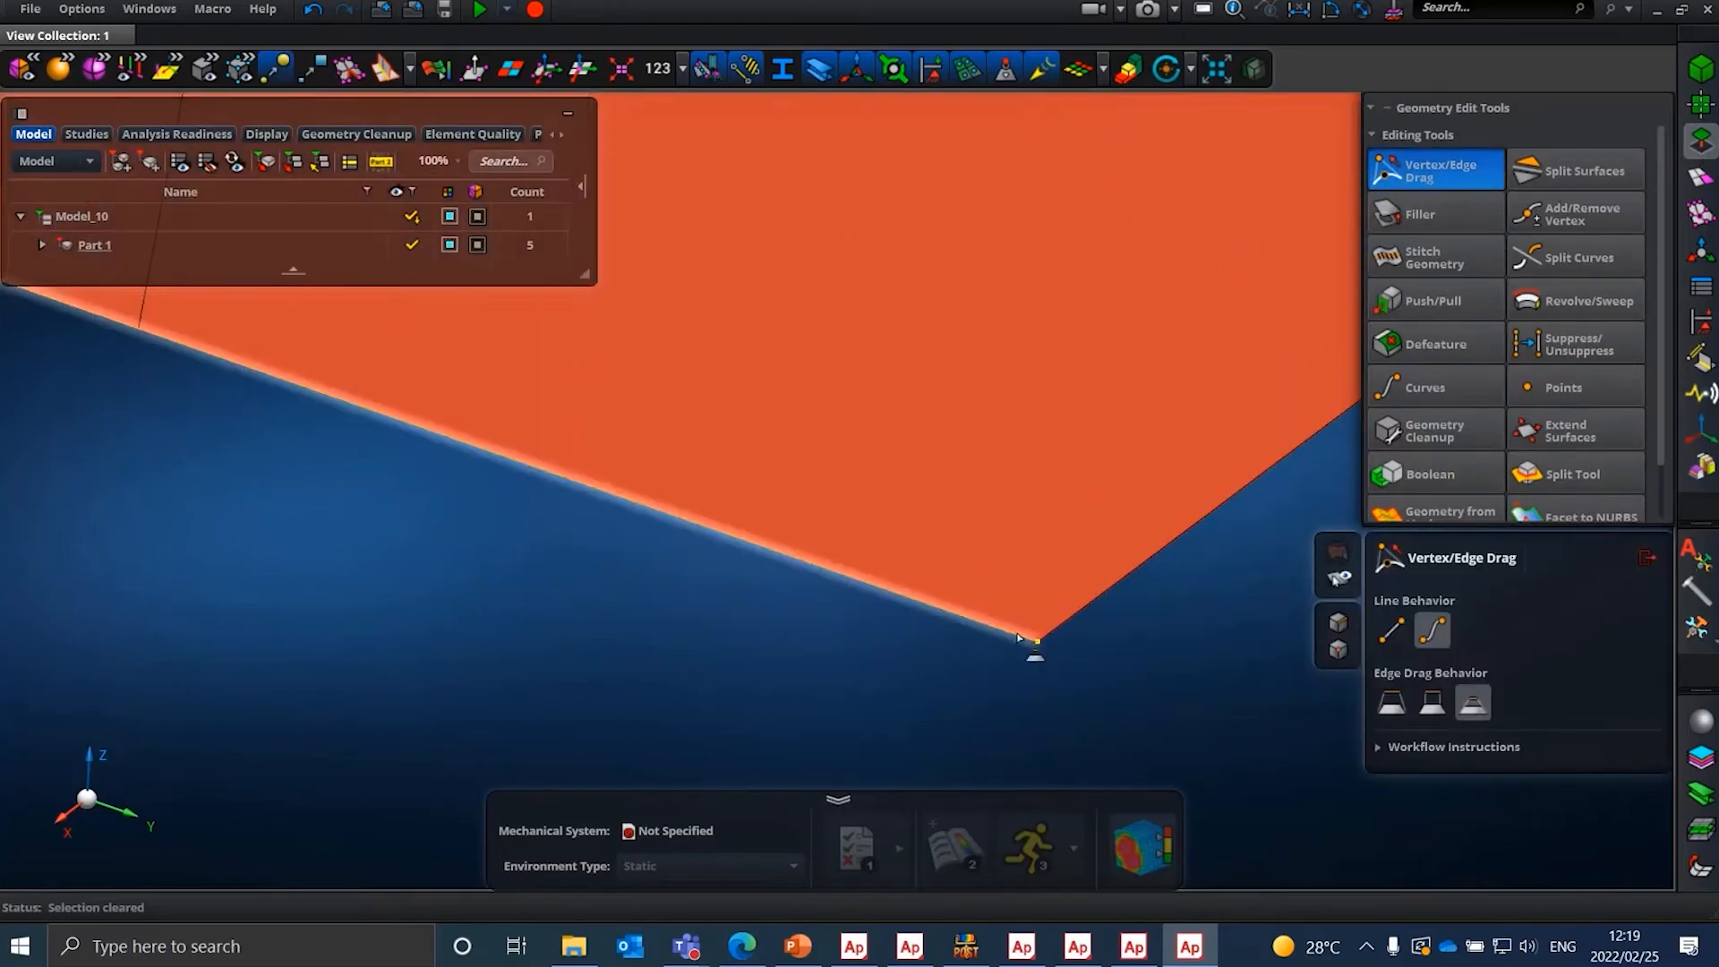
scroll(768, 629, down, 8)
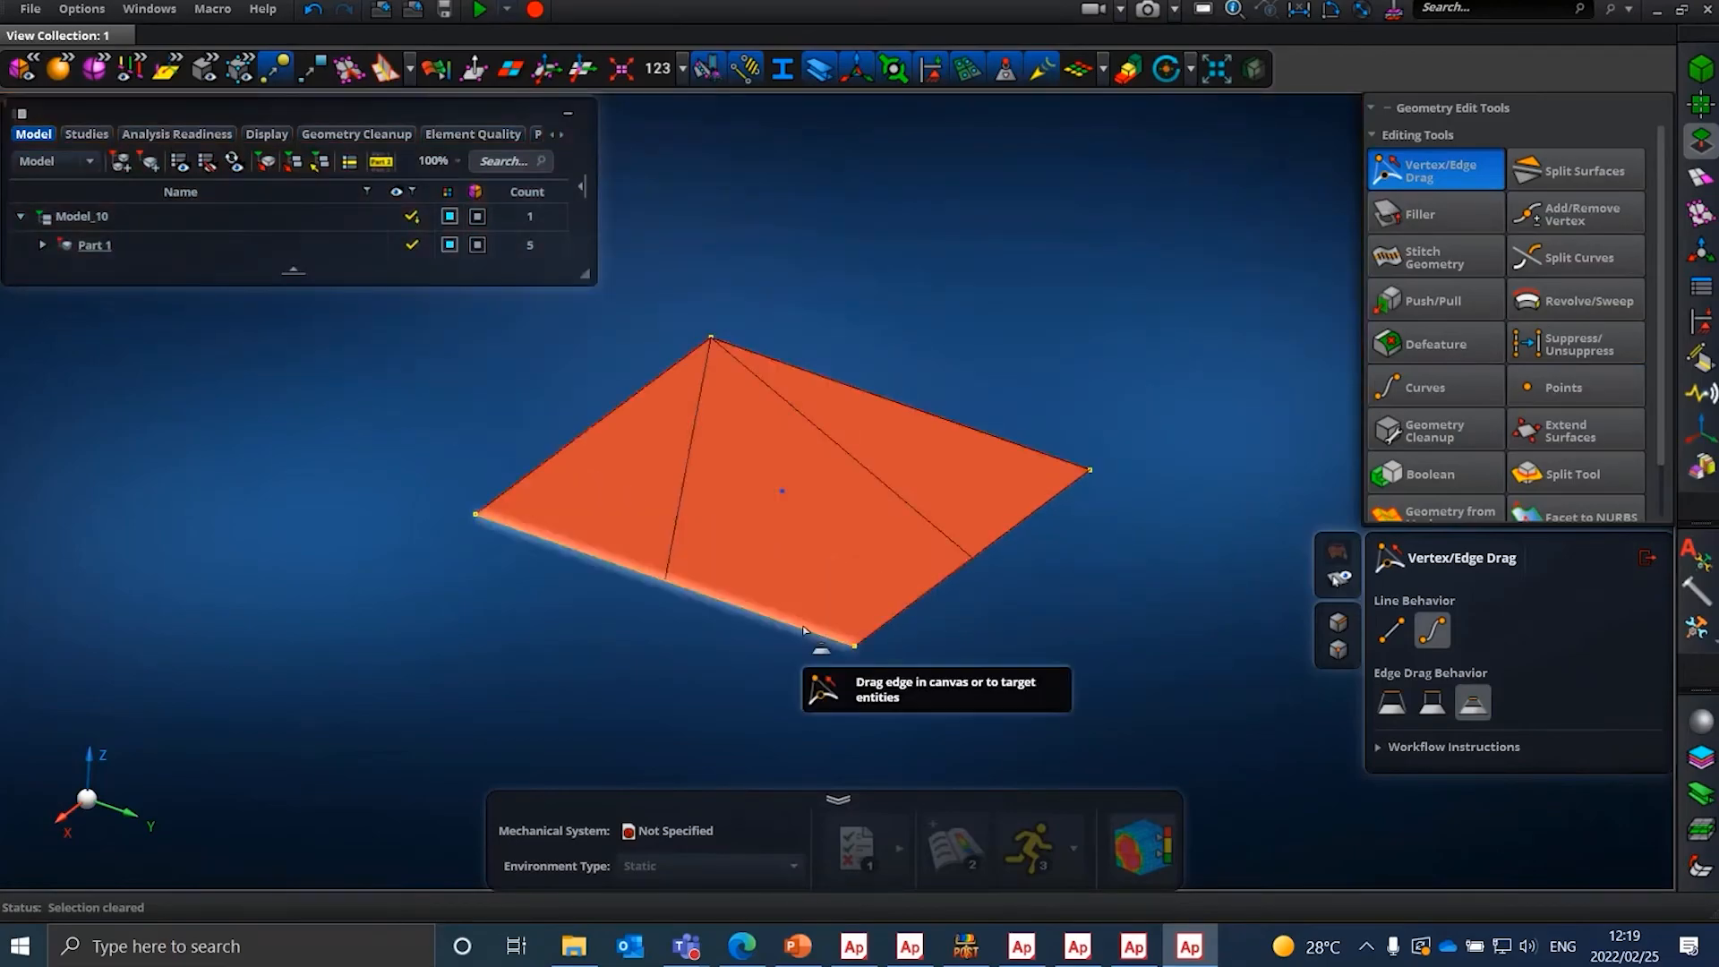
scroll(768, 629, up, 4)
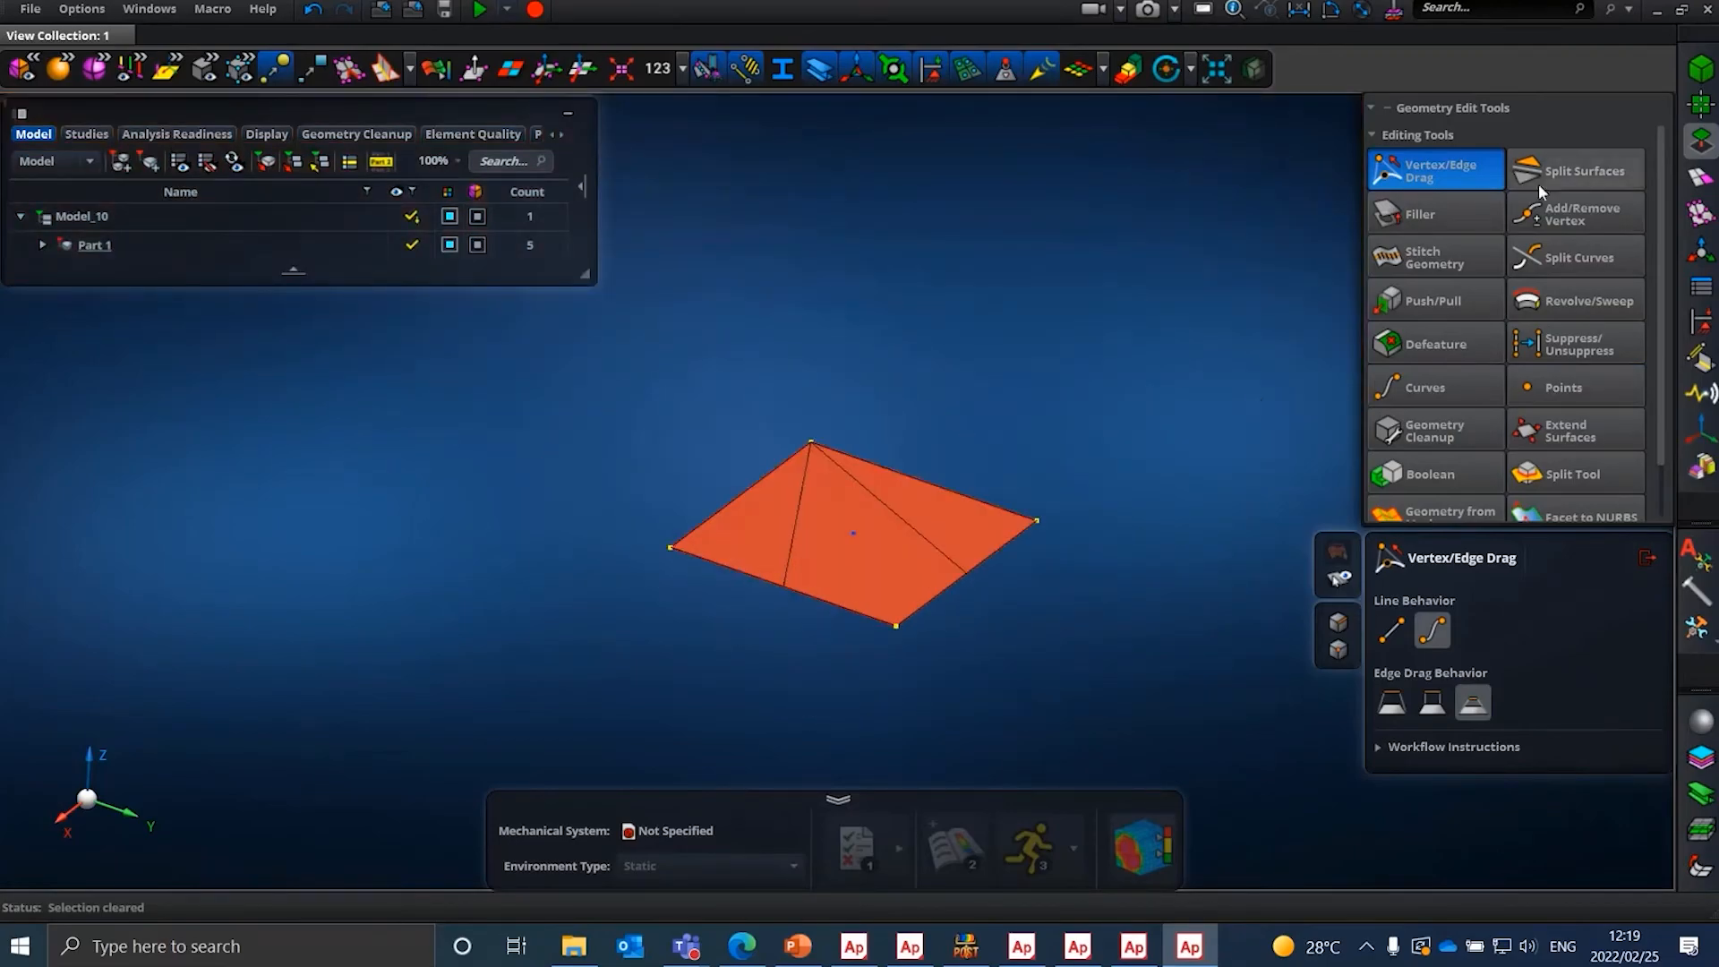
- Disassociate Mesh 1 from the square surface with the Disassociate Mesh Body utility
click(1696, 627)
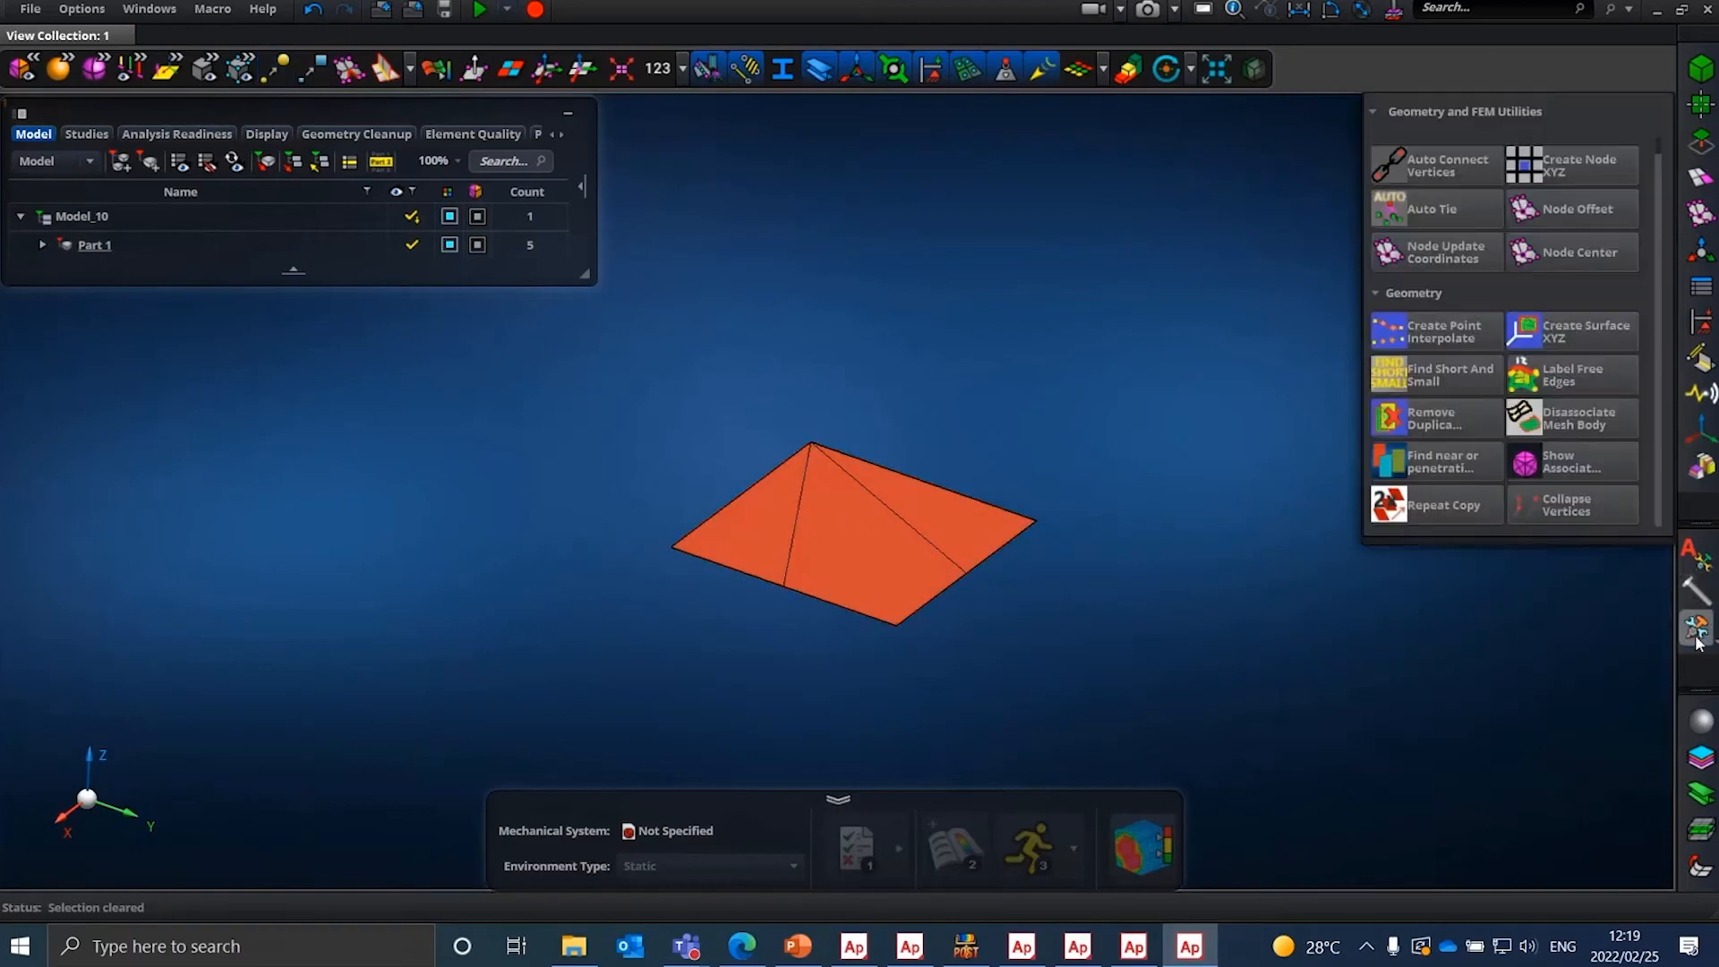
click(1569, 425)
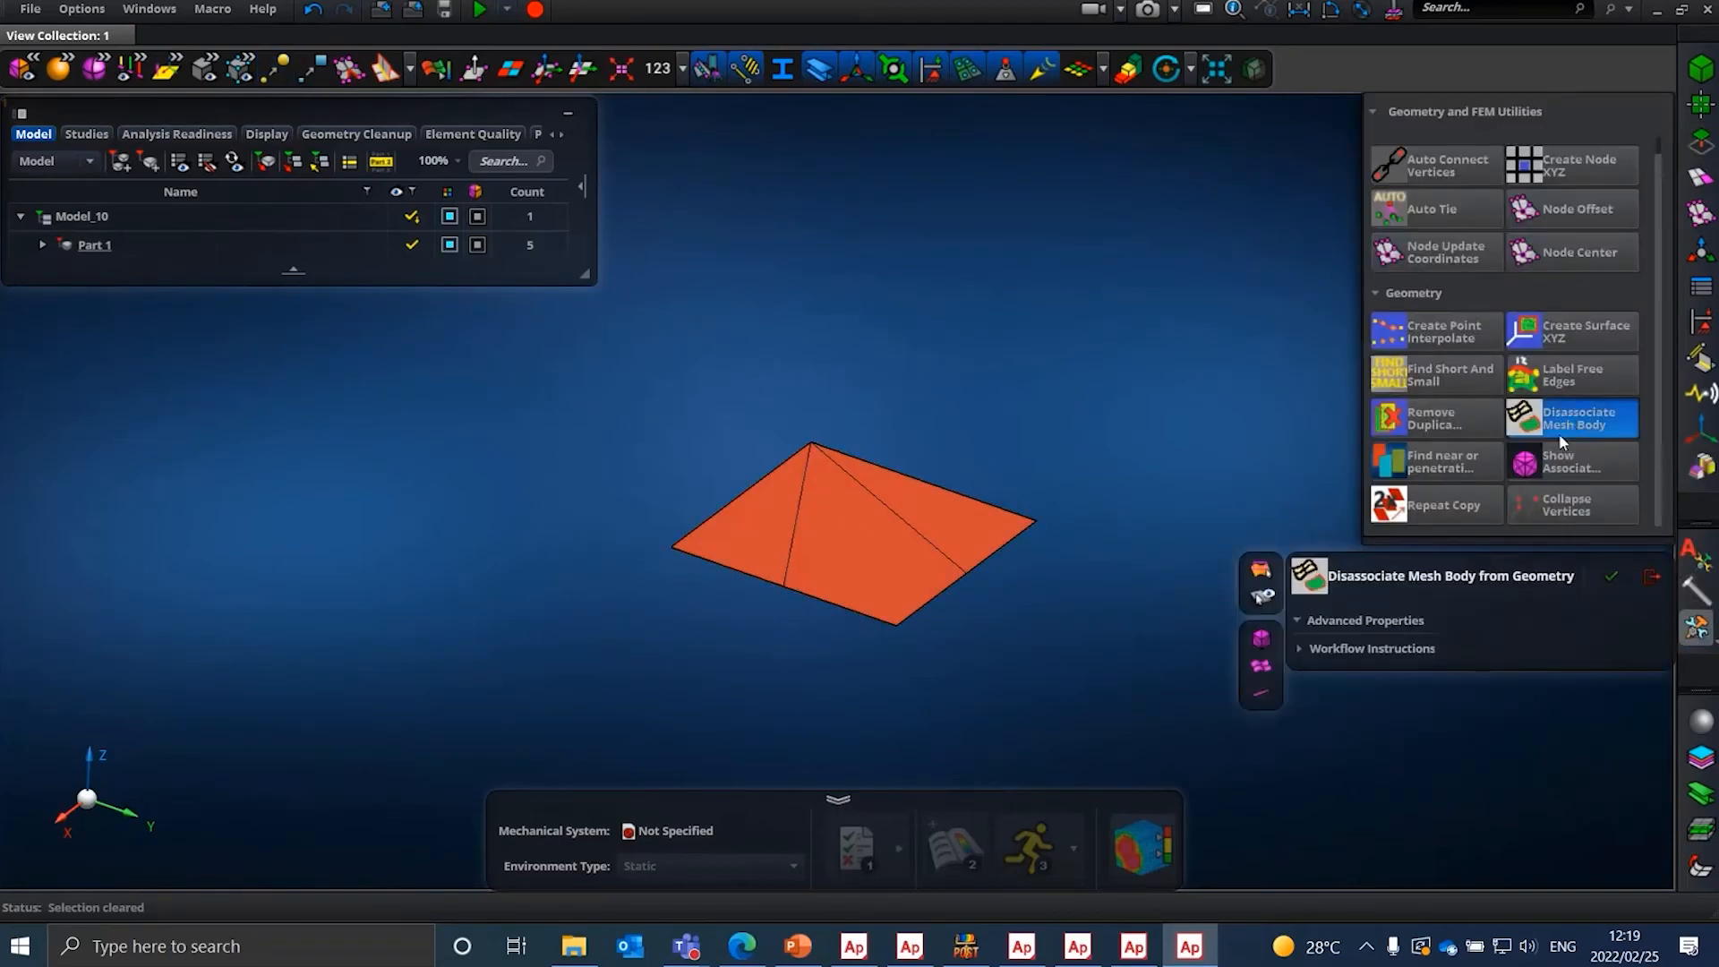
click(916, 549)
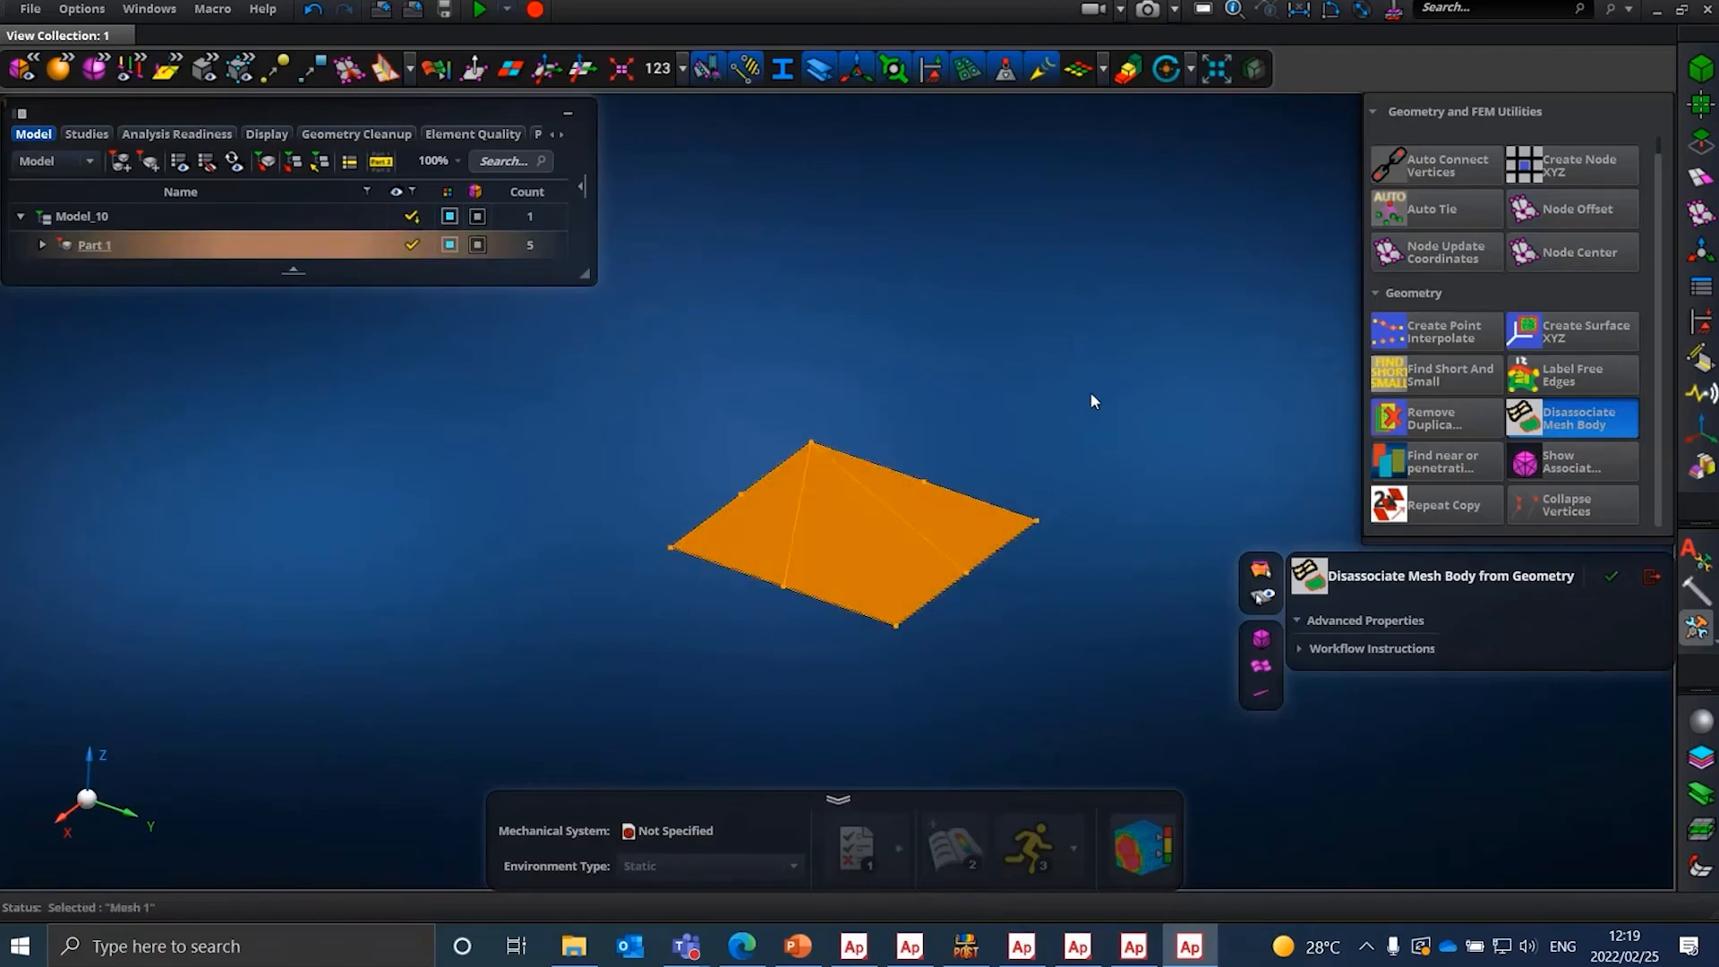
click(1613, 577)
click(972, 510)
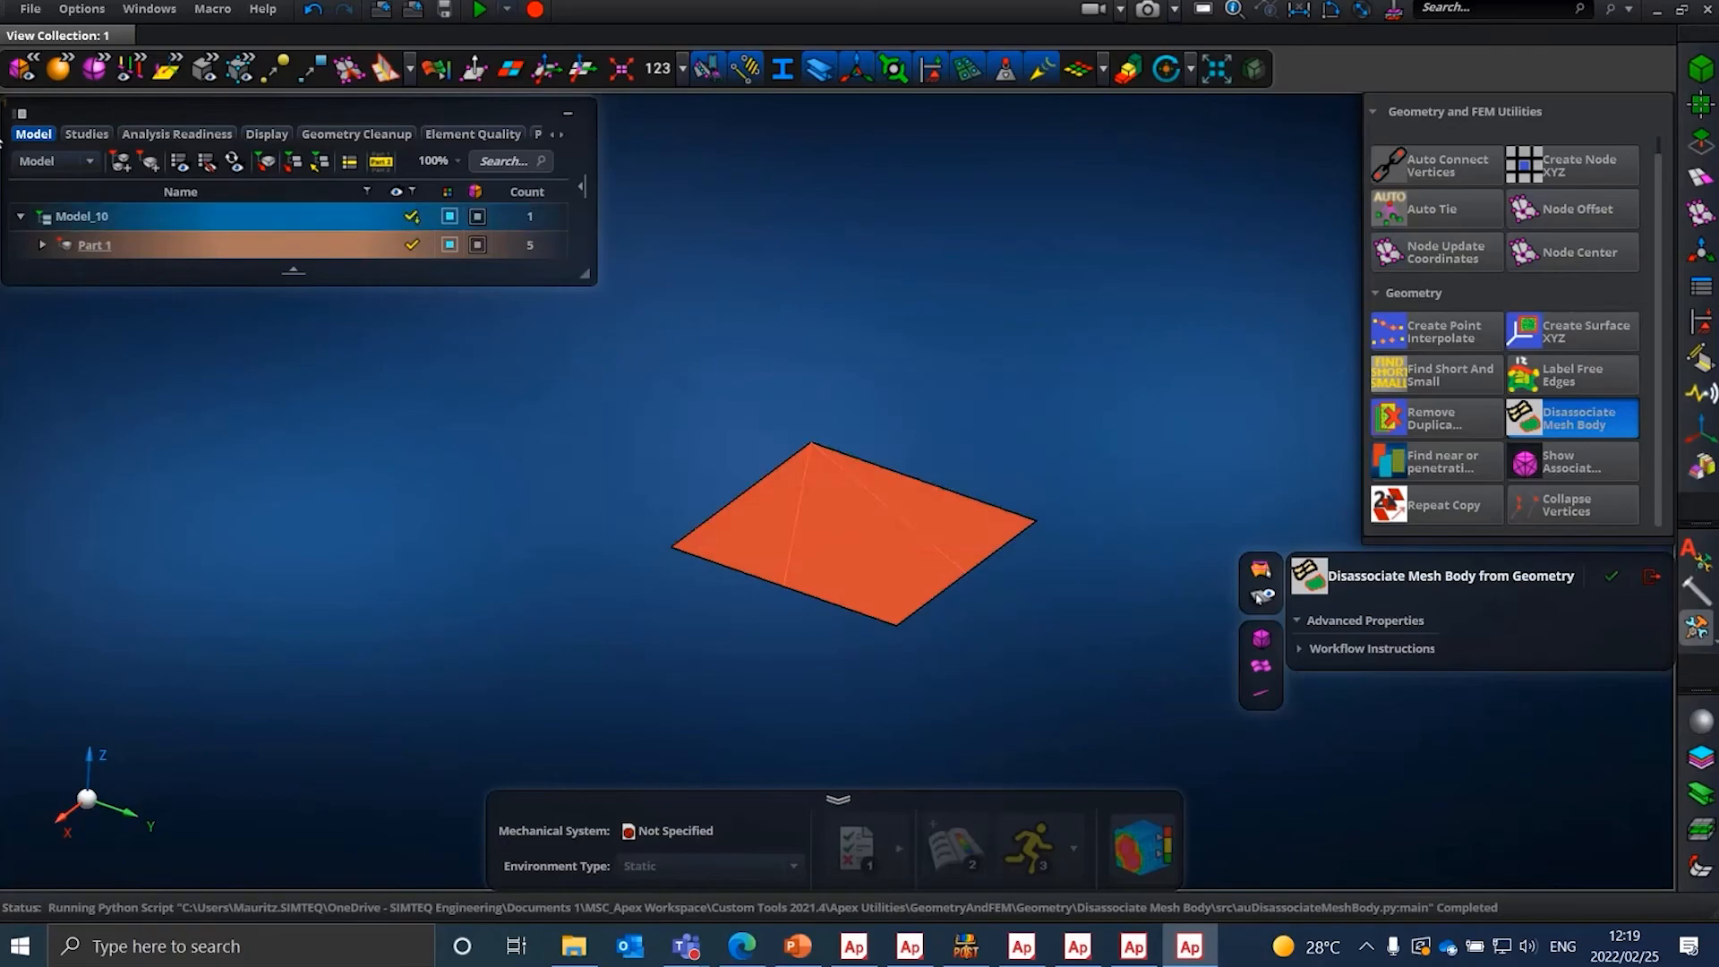
- Delete Surface 1 from Part 1 to inspect Mesh 1 on its own, and undo the deletion
click(50, 250)
click(51, 249)
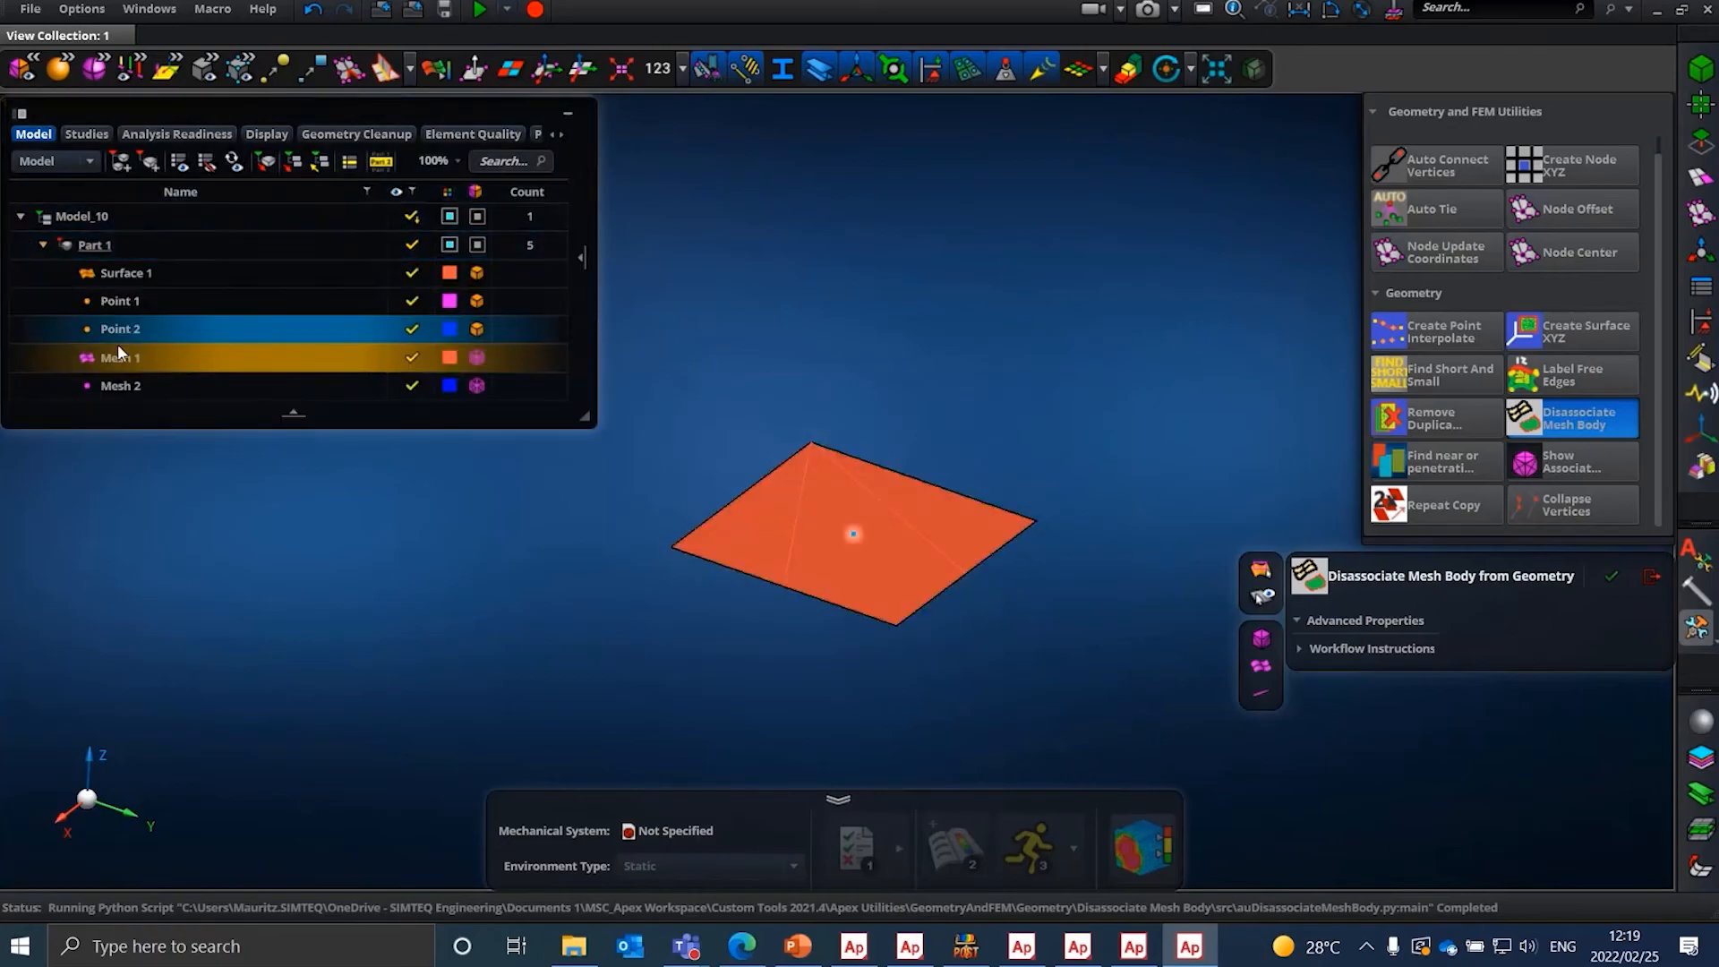
click(142, 283)
right_click(146, 285)
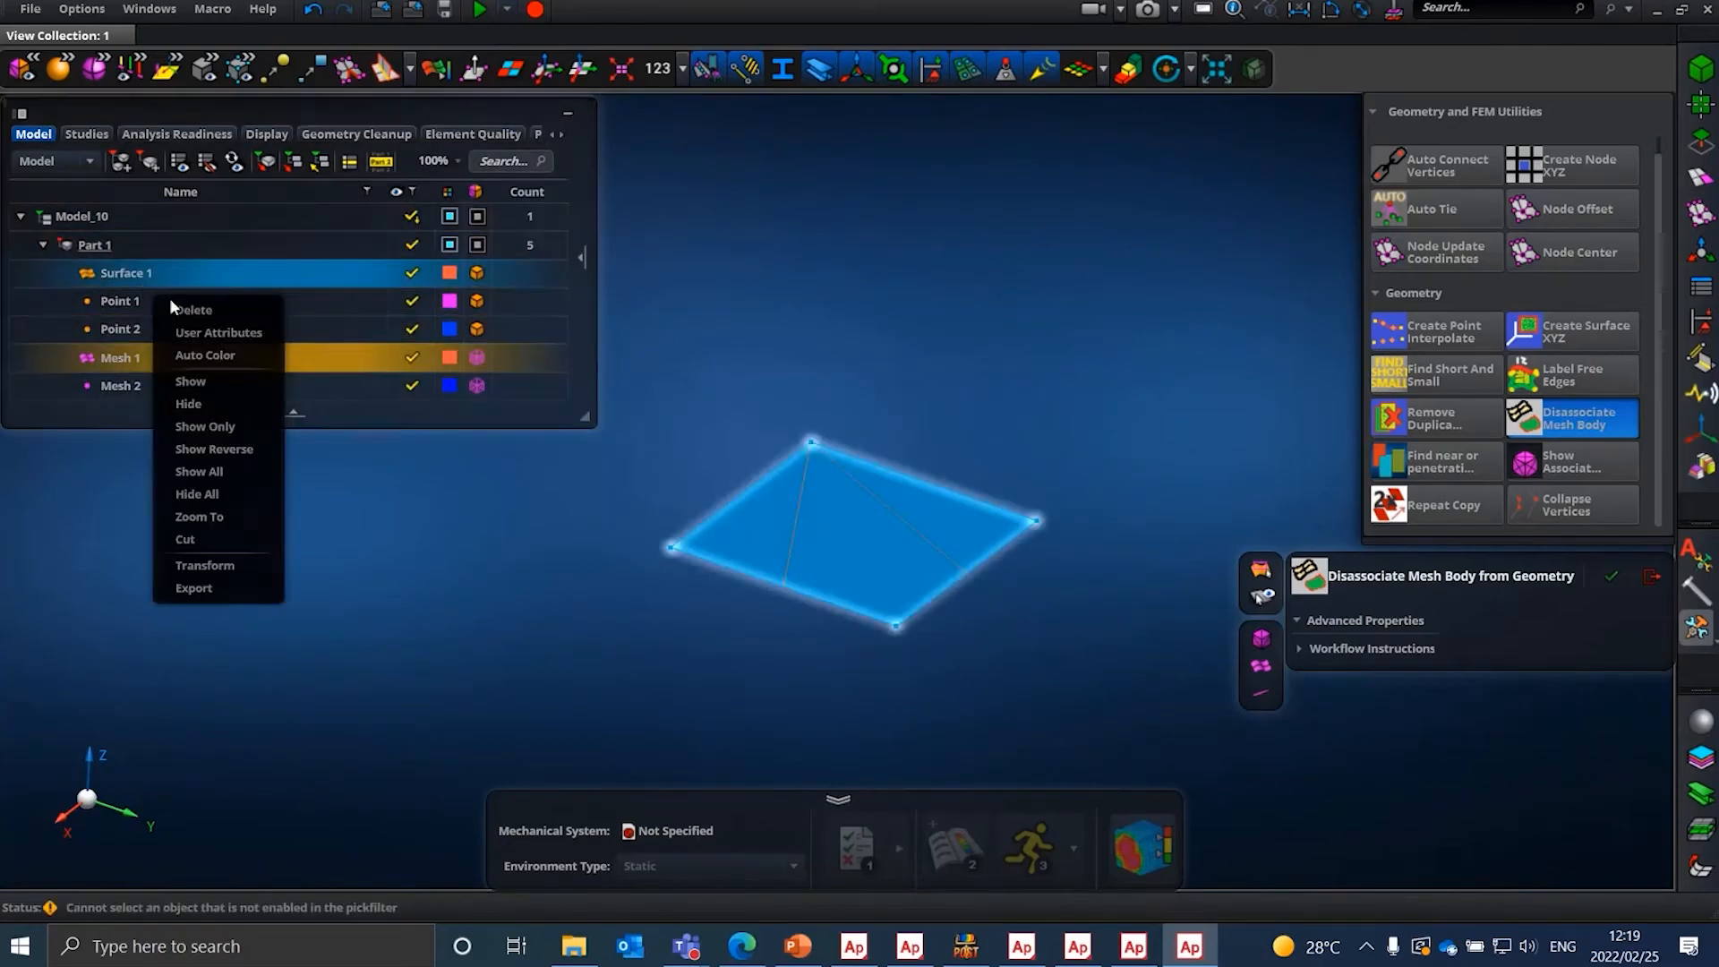
click(191, 314)
click(864, 549)
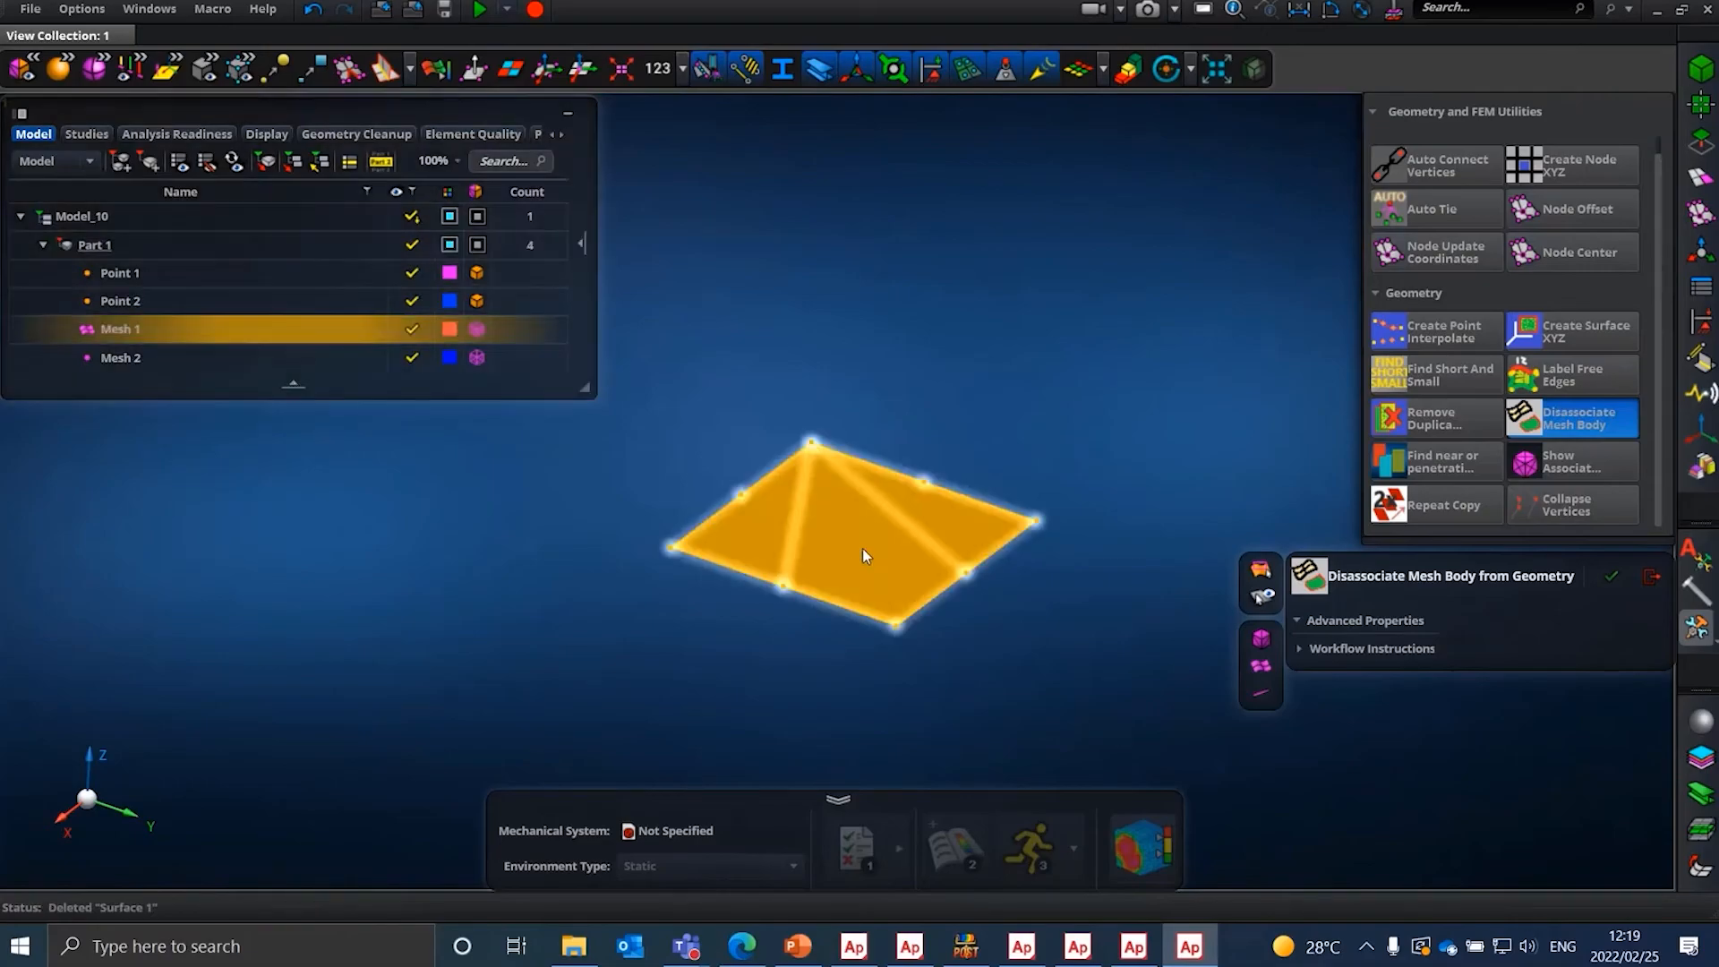
key(ctrl+z)
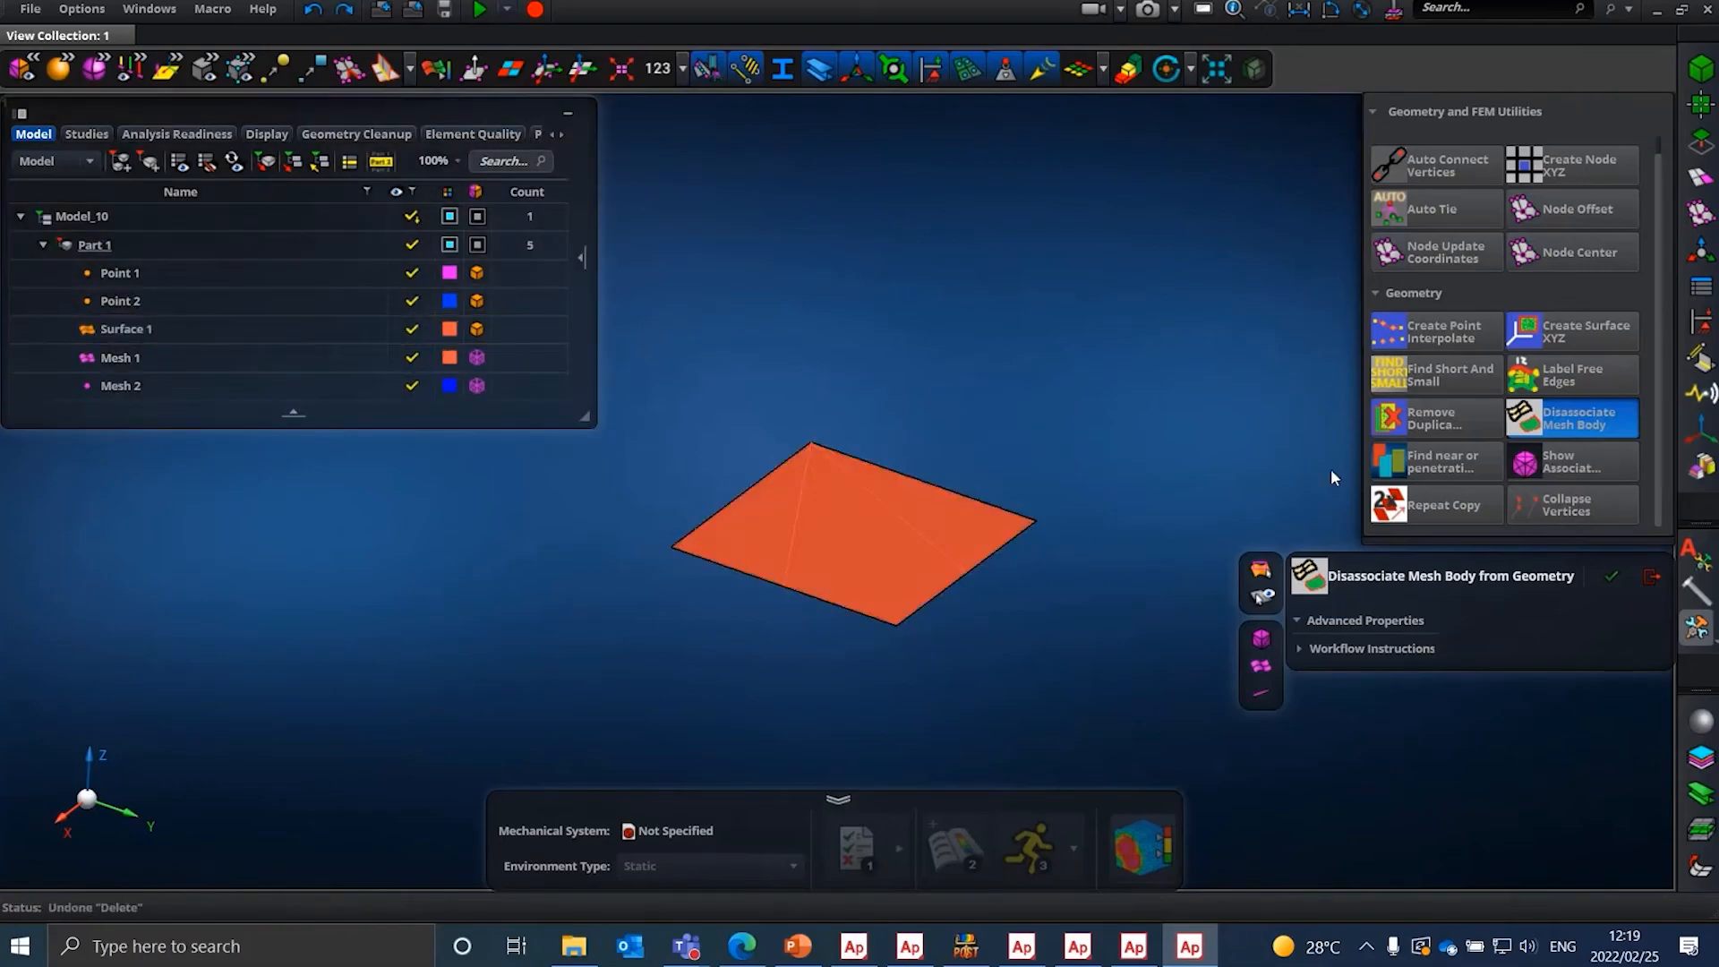
- Create one translated copy of Surface 1 with Repeat Copy, using distance 10 and direction components 1, 0, 0
click(1470, 512)
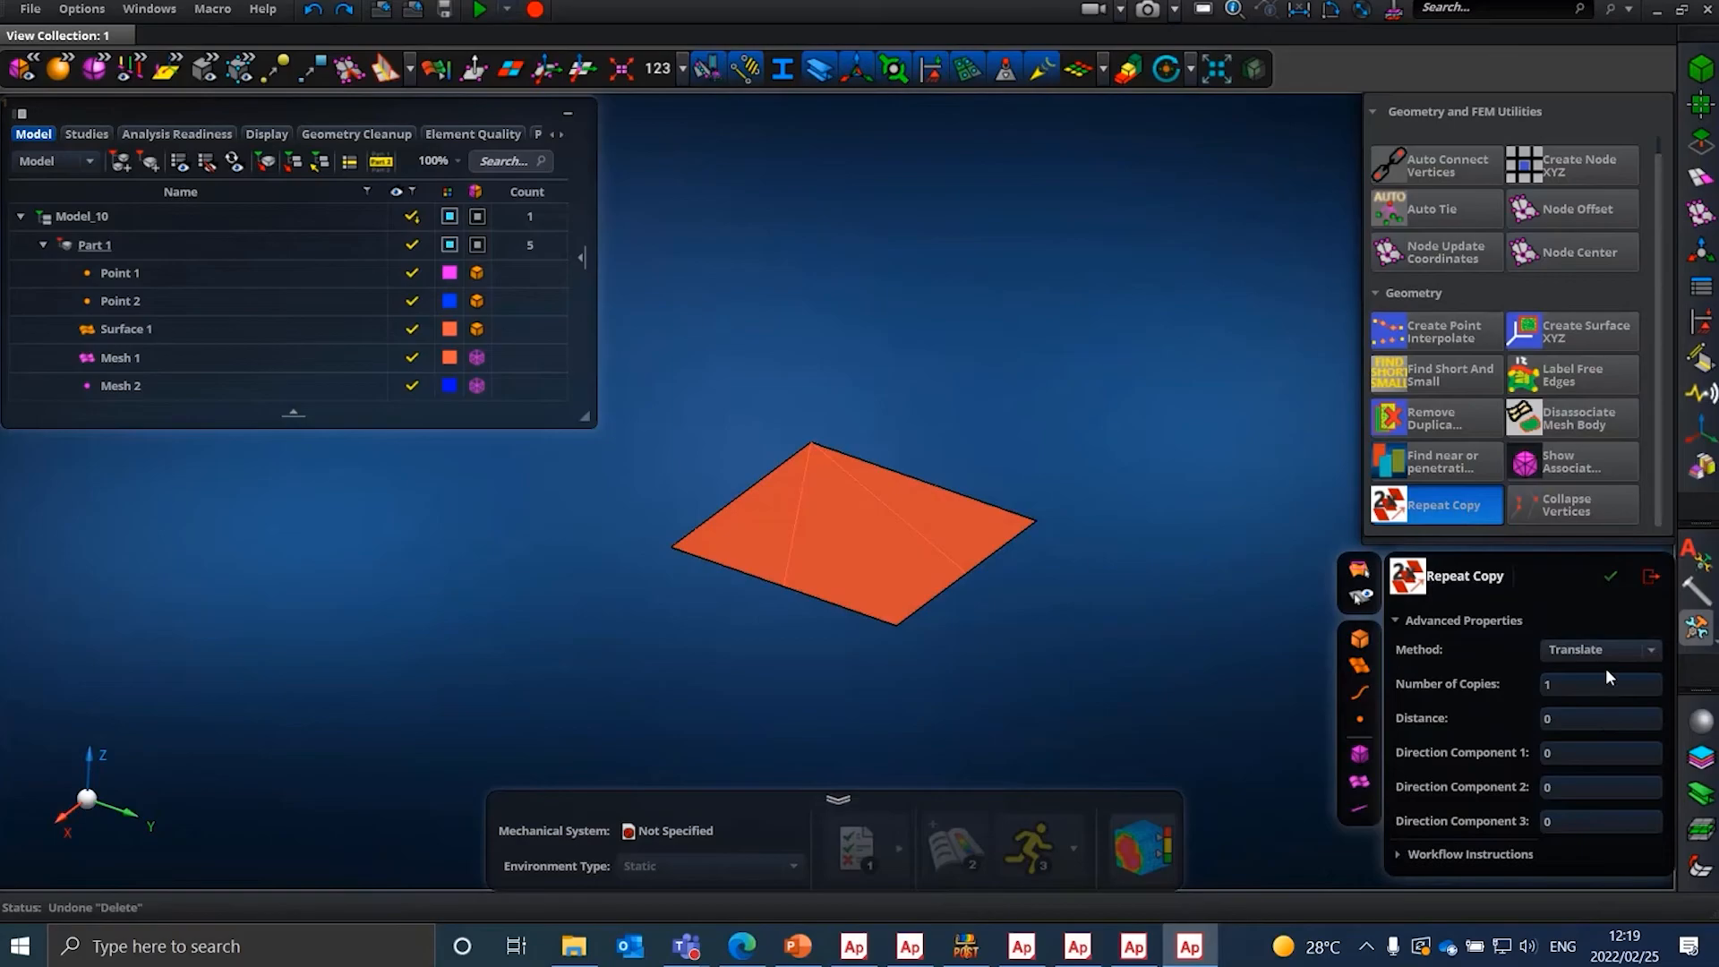
click(847, 573)
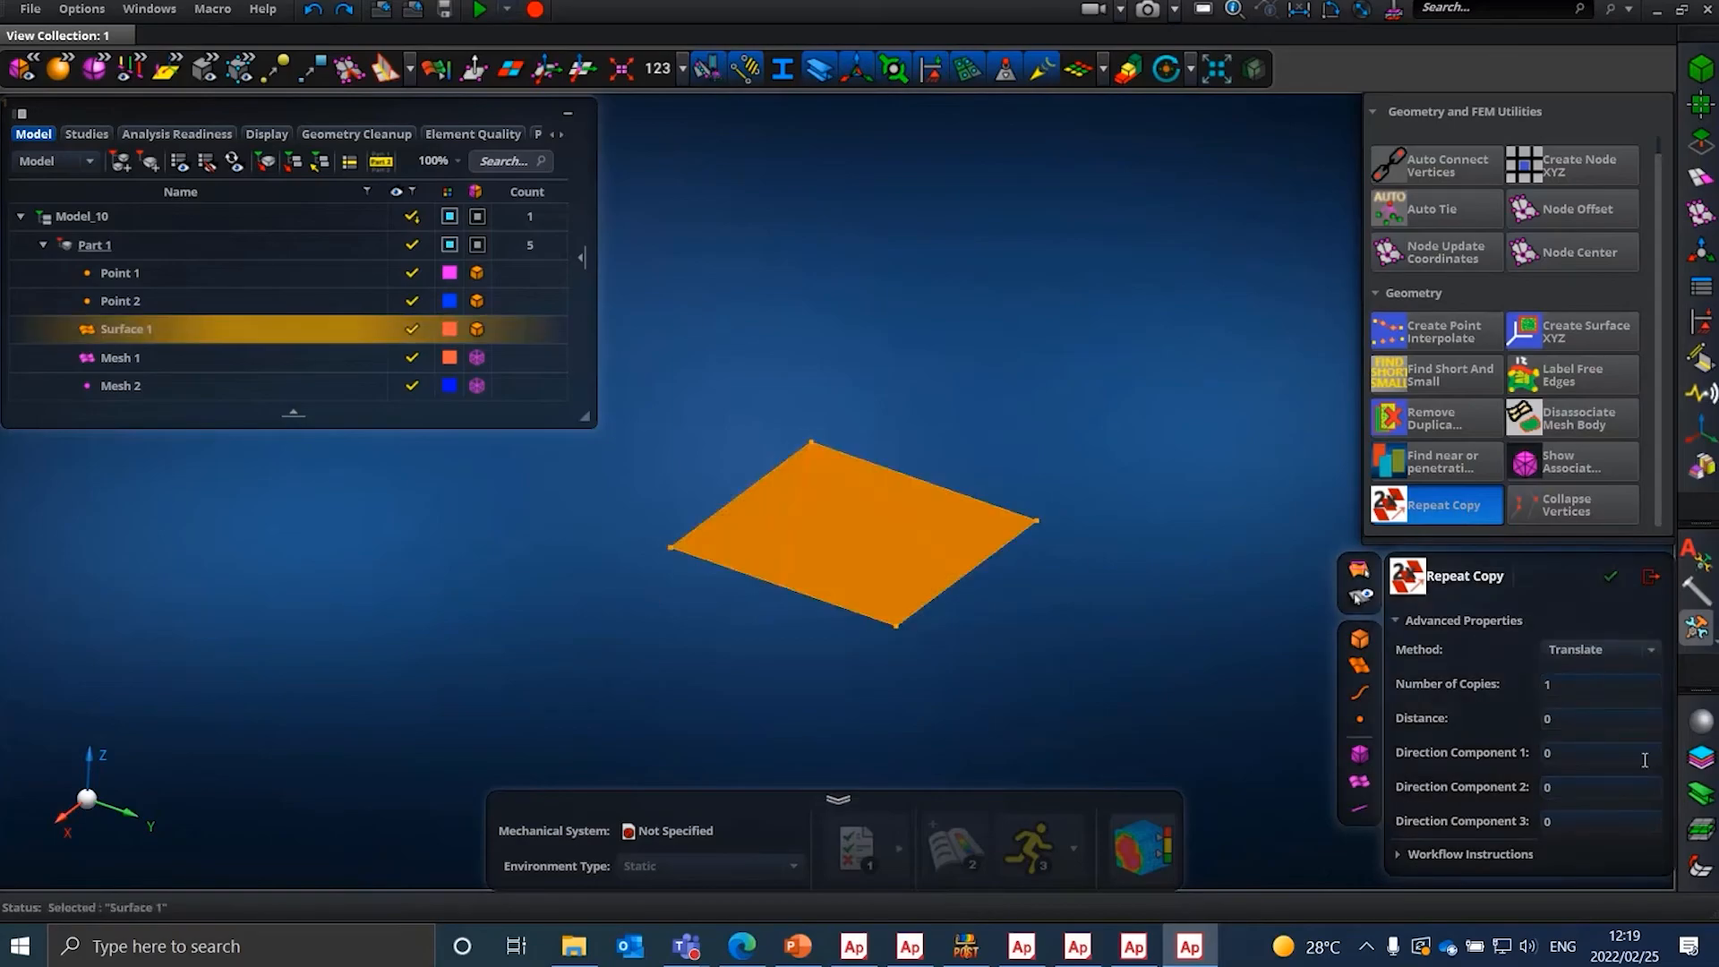
click(1609, 752)
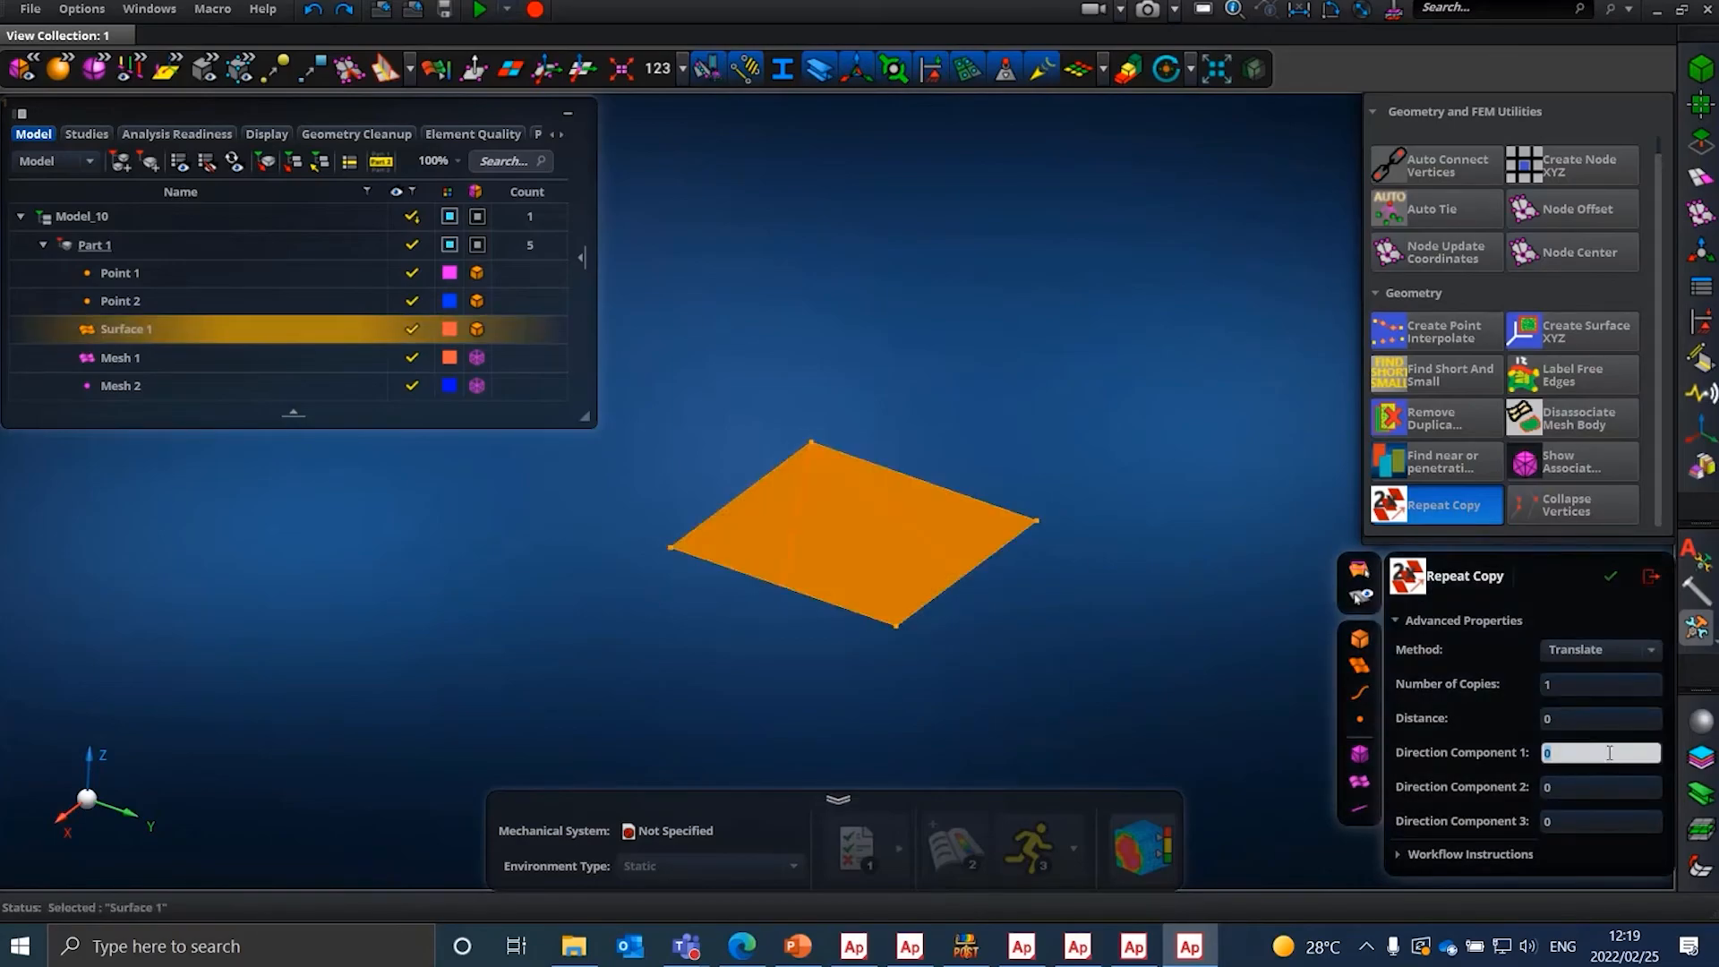
text(10)
click(1612, 796)
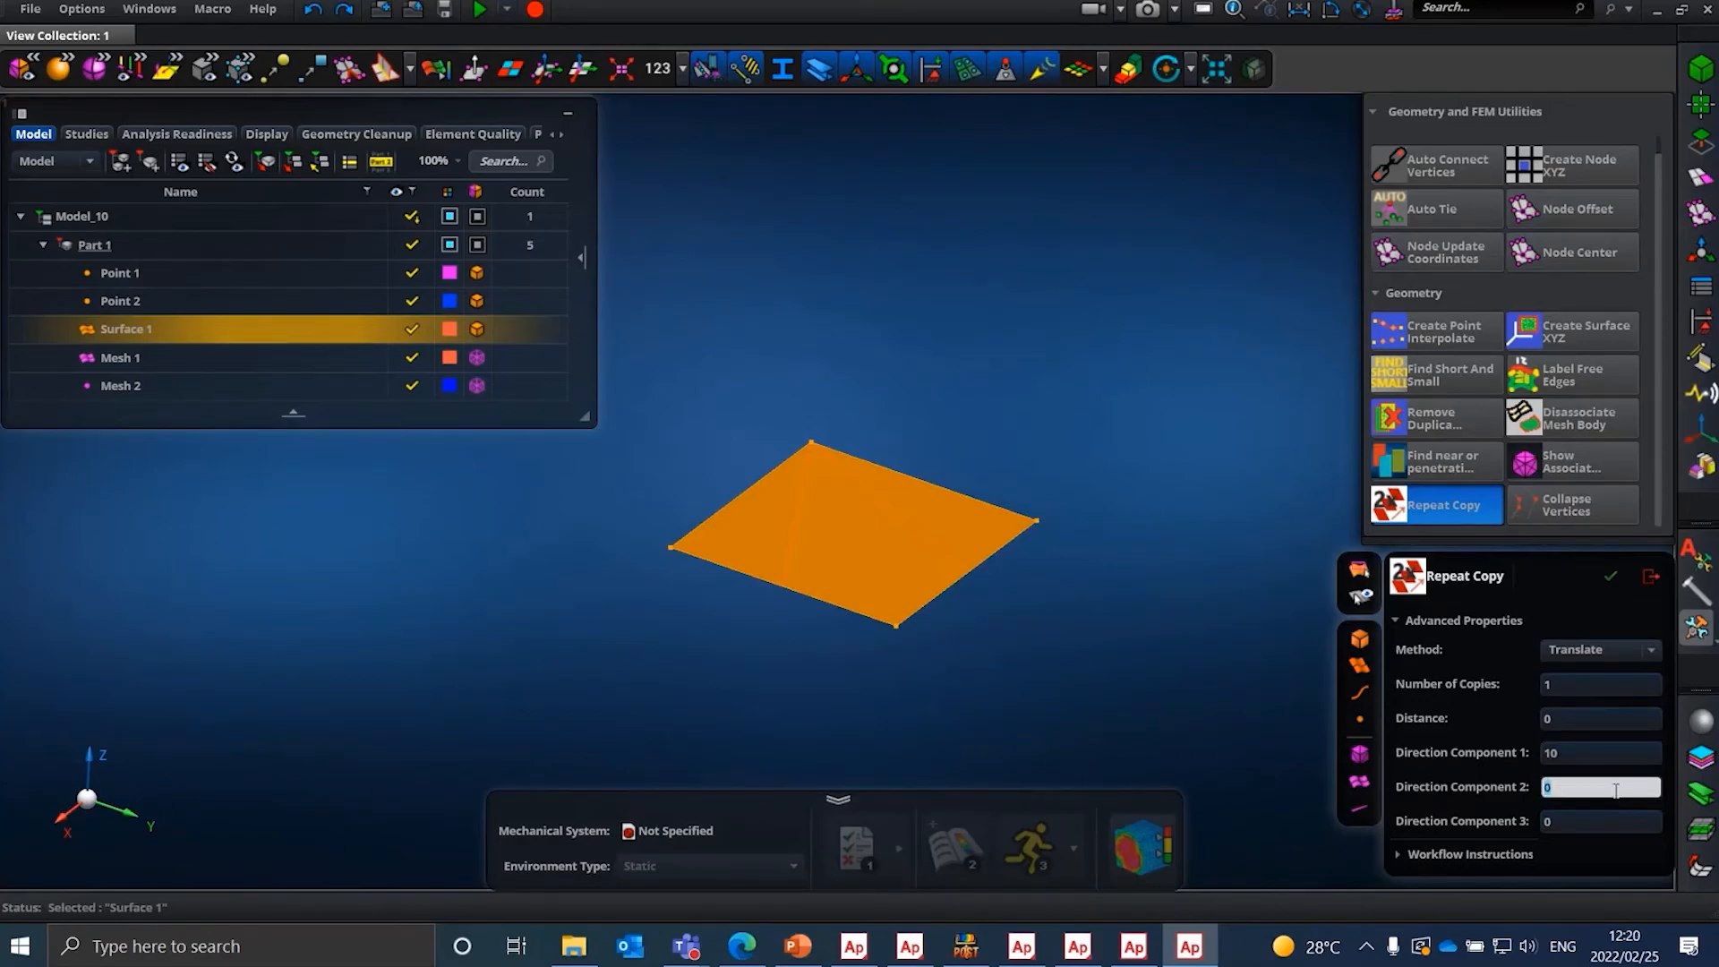
click(1588, 752)
text(1)
click(1578, 718)
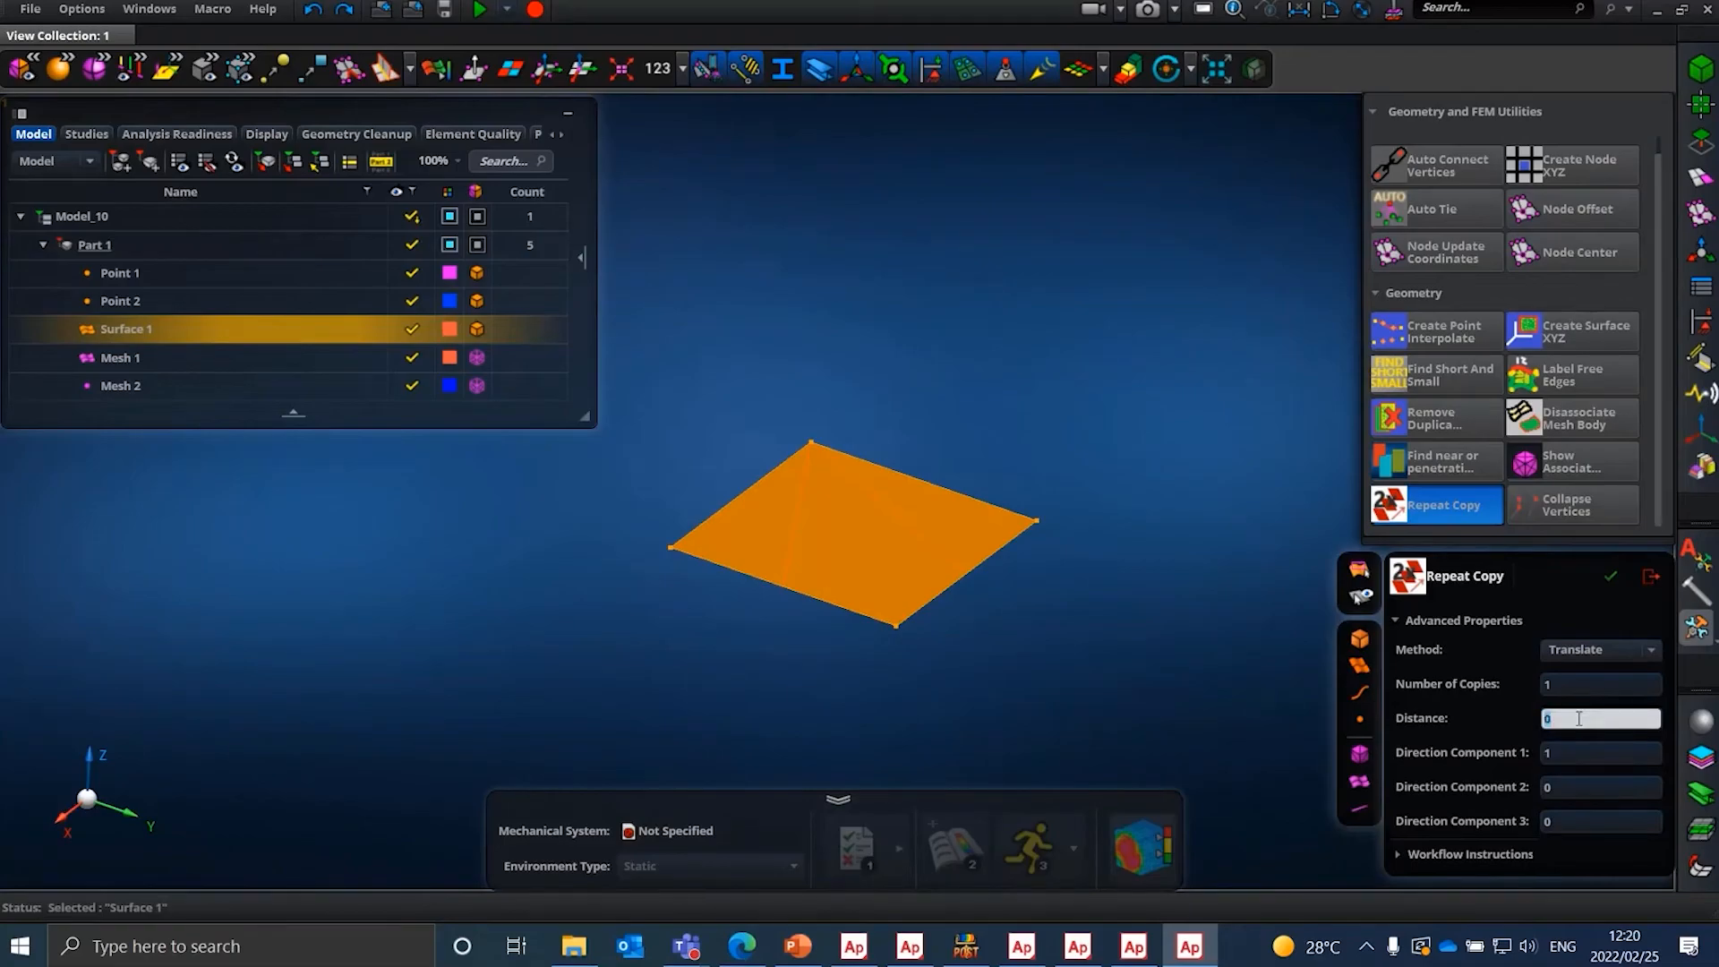
text(10)
click(1628, 578)
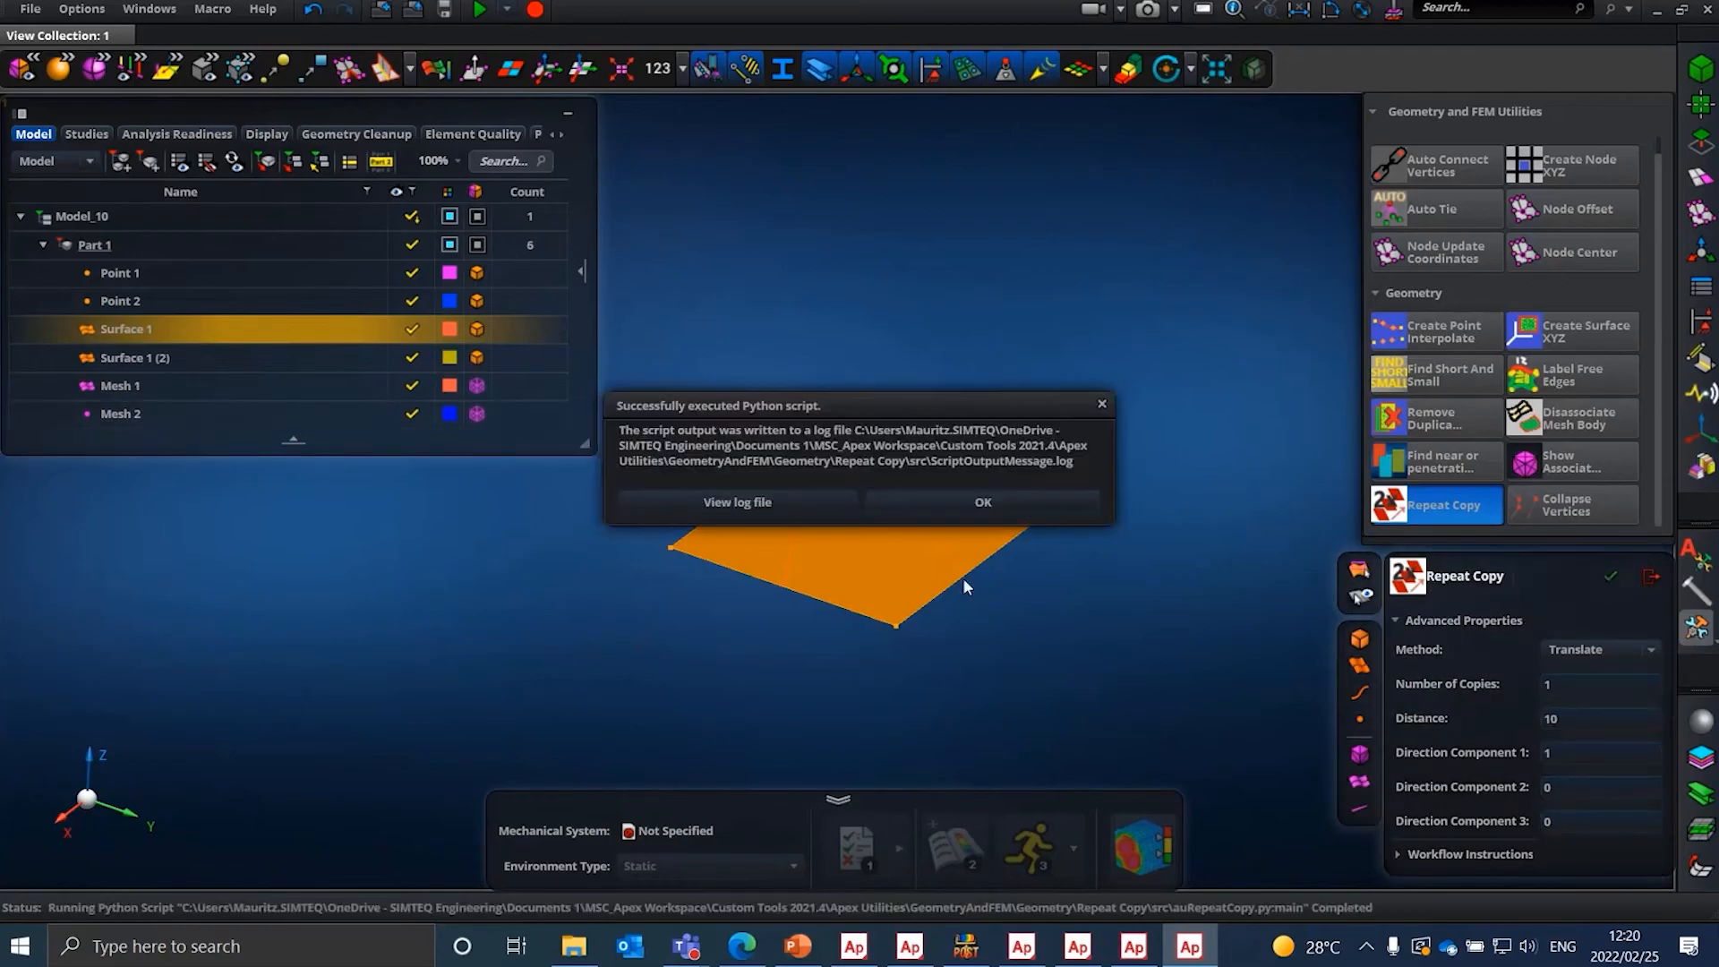
click(1066, 502)
- Examine the original surface and its translated copy, comparing their positions up close and from afar
scroll(1030, 595, down, 10)
scroll(907, 736, up, 3)
scroll(1021, 575, up, 7)
scroll(1045, 523, down, 8)
scroll(1045, 523, up, 6)
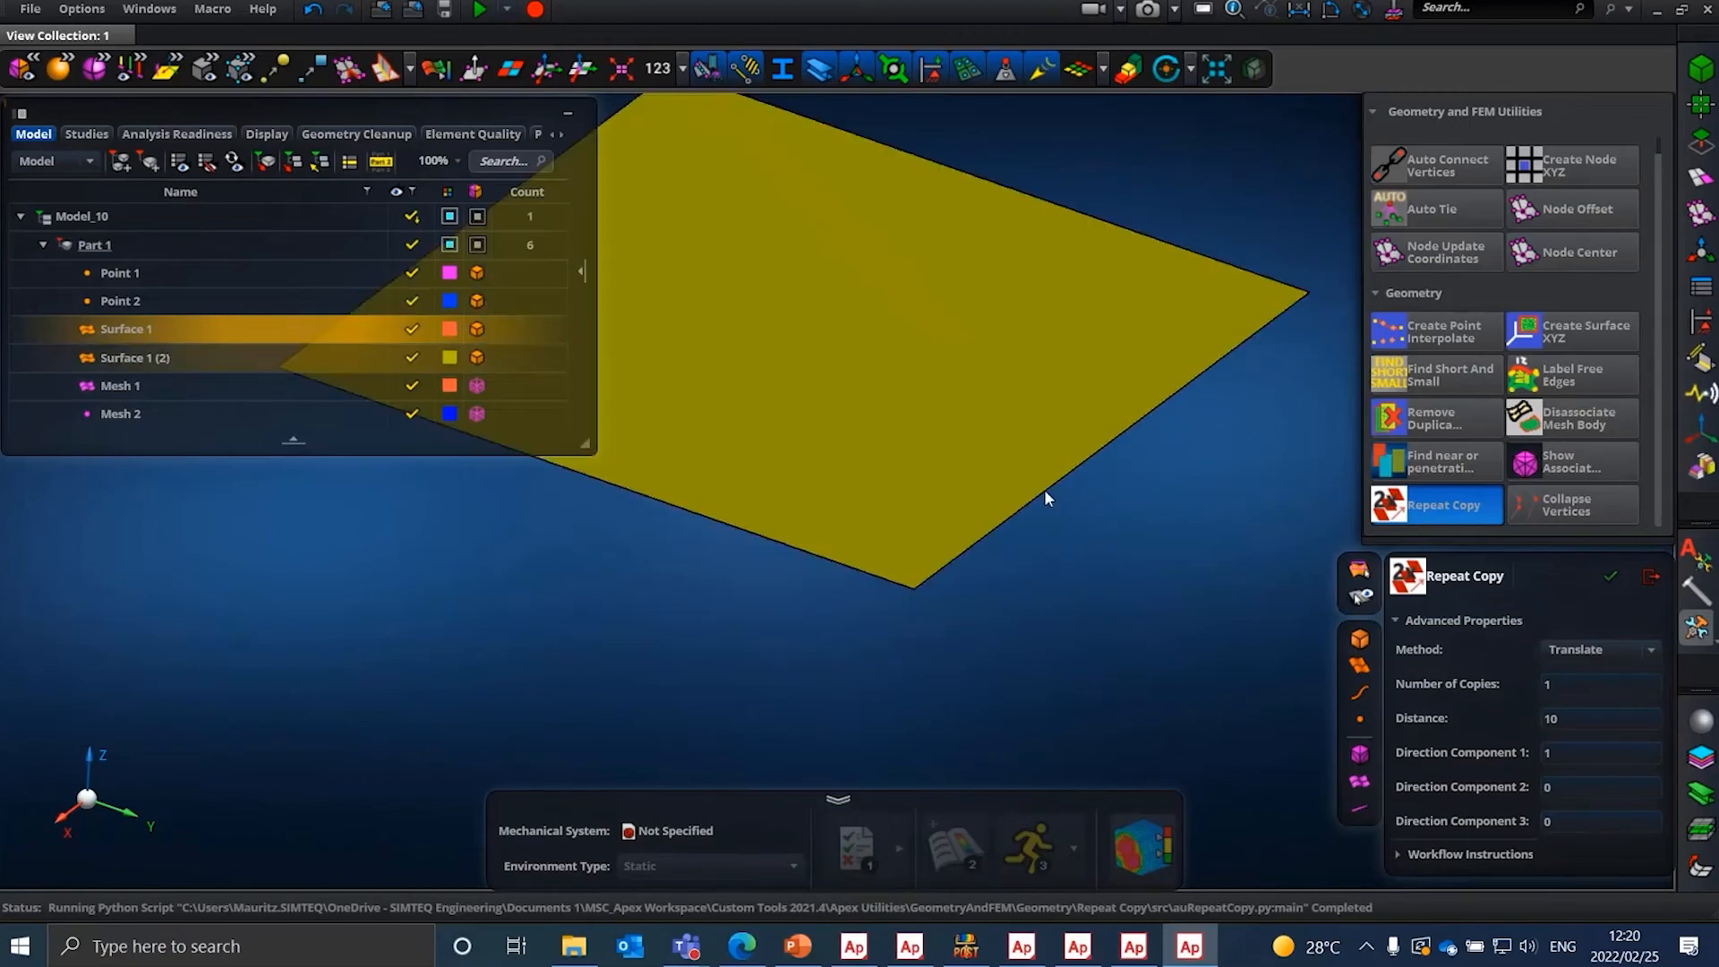
scroll(976, 498, down, 10)
scroll(940, 606, up, 8)
scroll(978, 576, down, 2)
scroll(985, 549, up, 4)
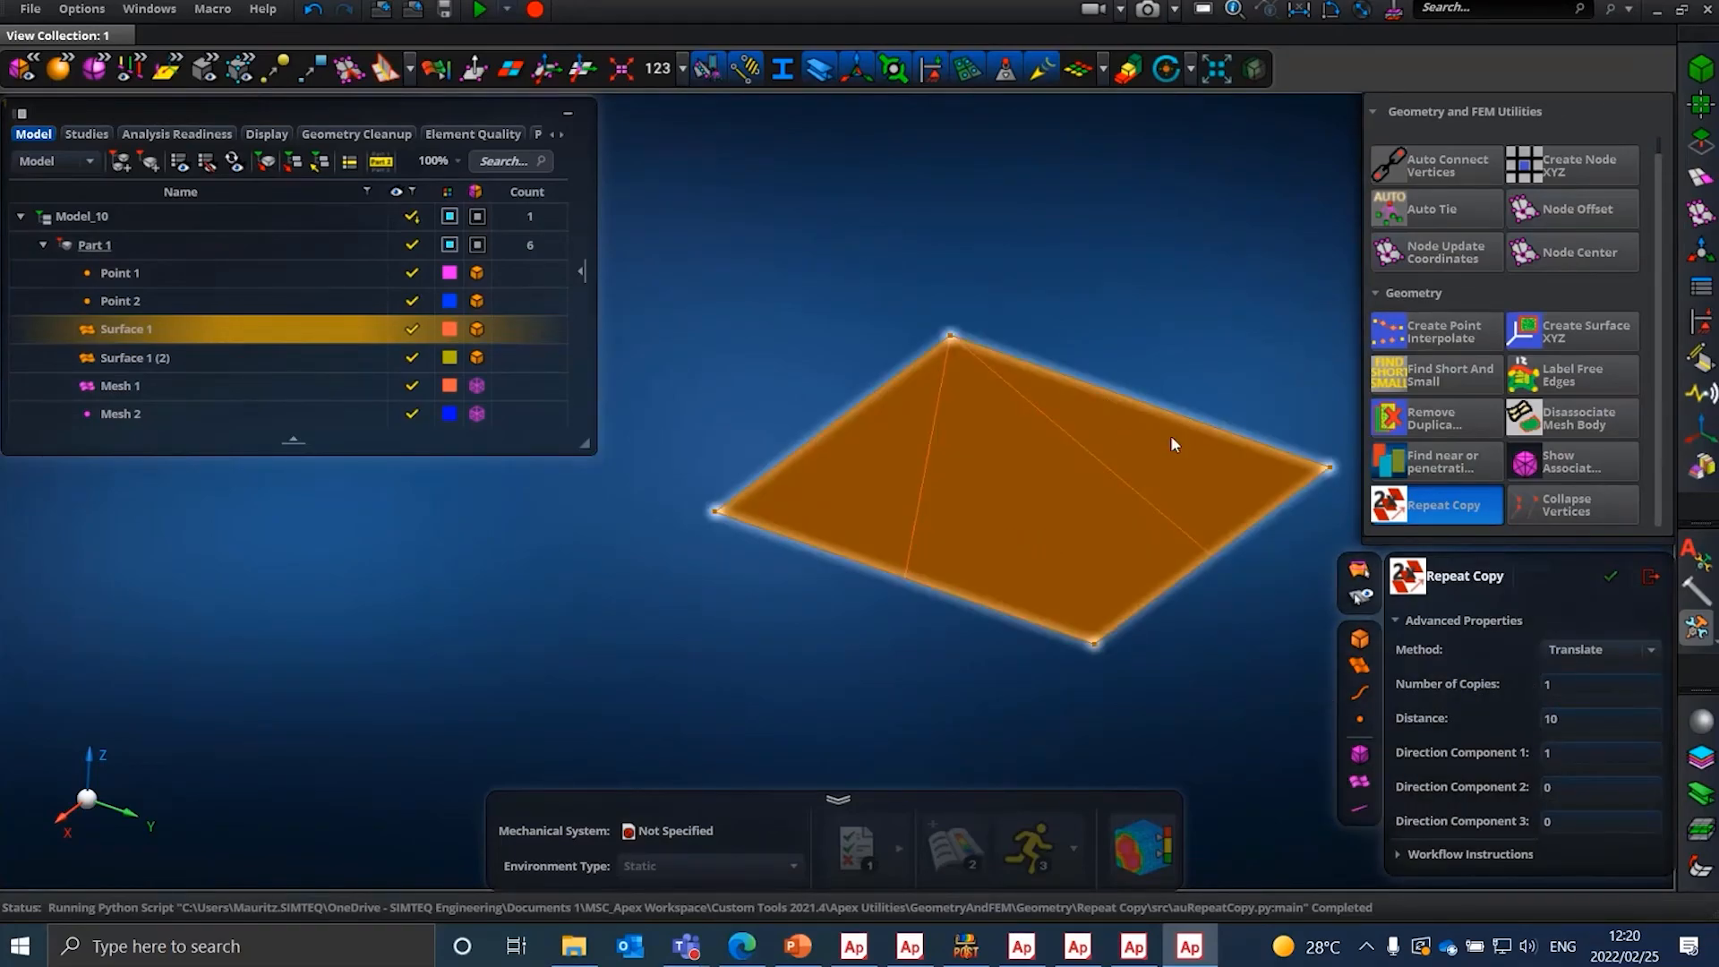
scroll(1240, 519, down, 8)
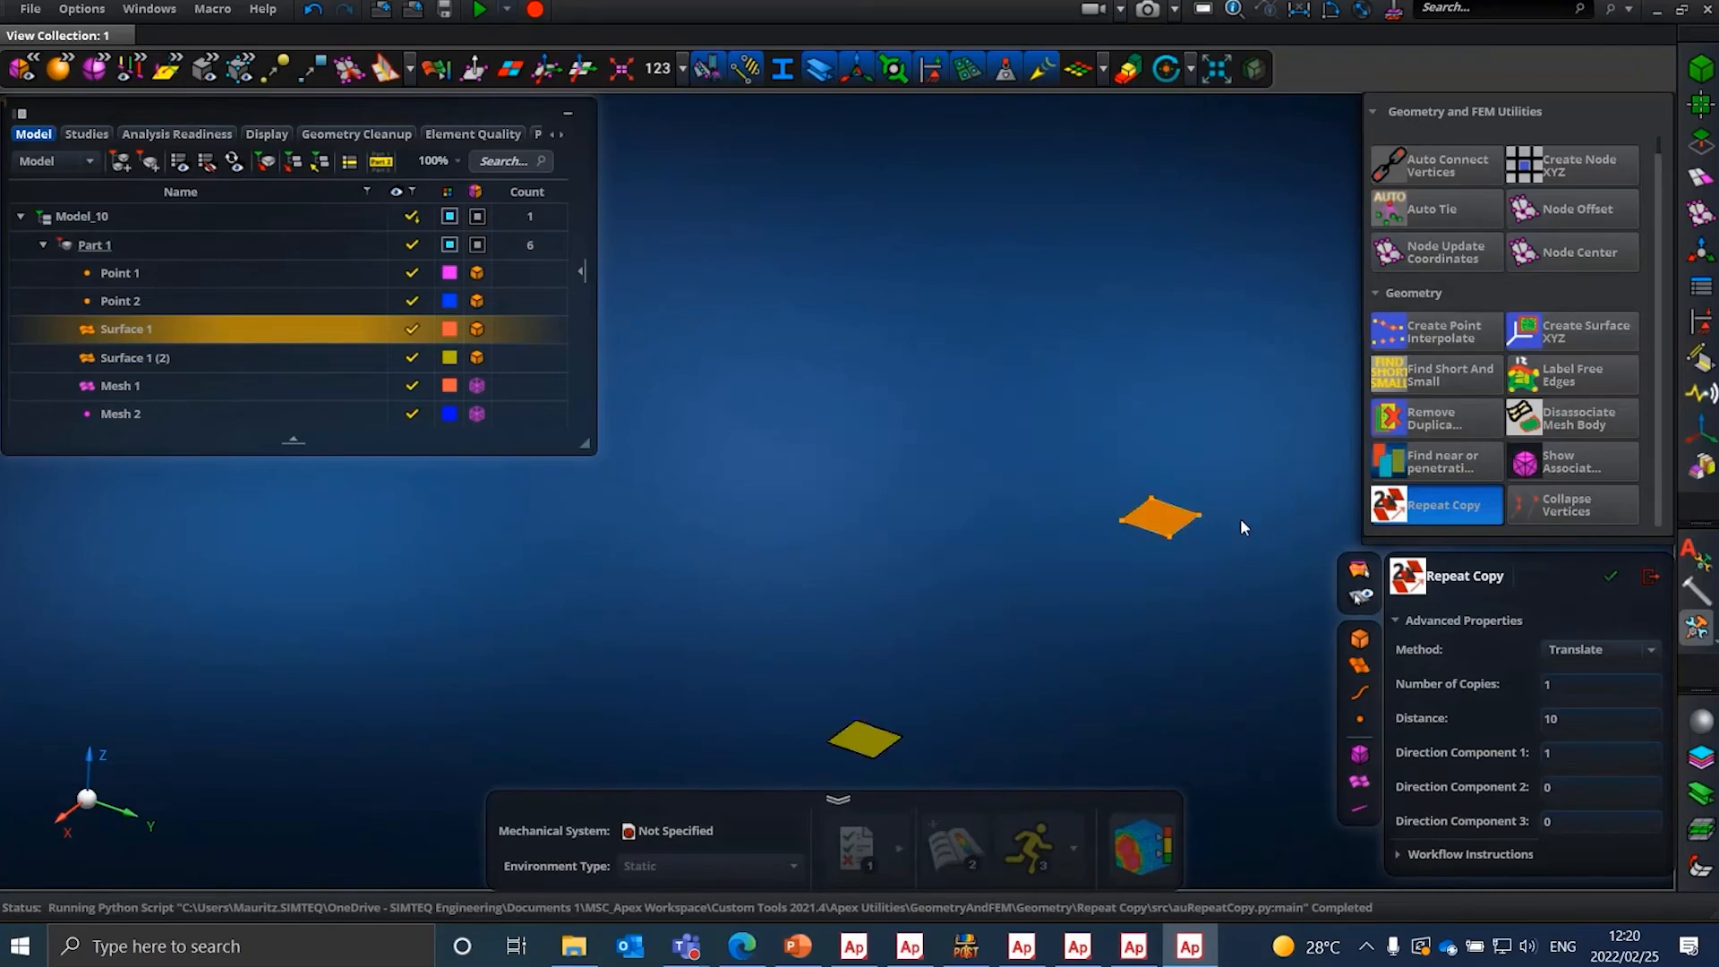
scroll(831, 756, up, 5)
scroll(852, 739, down, 3)
scroll(852, 700, up, 5)
scroll(1012, 631, down, 10)
scroll(1012, 525, up, 4)
scroll(862, 539, up, 3)
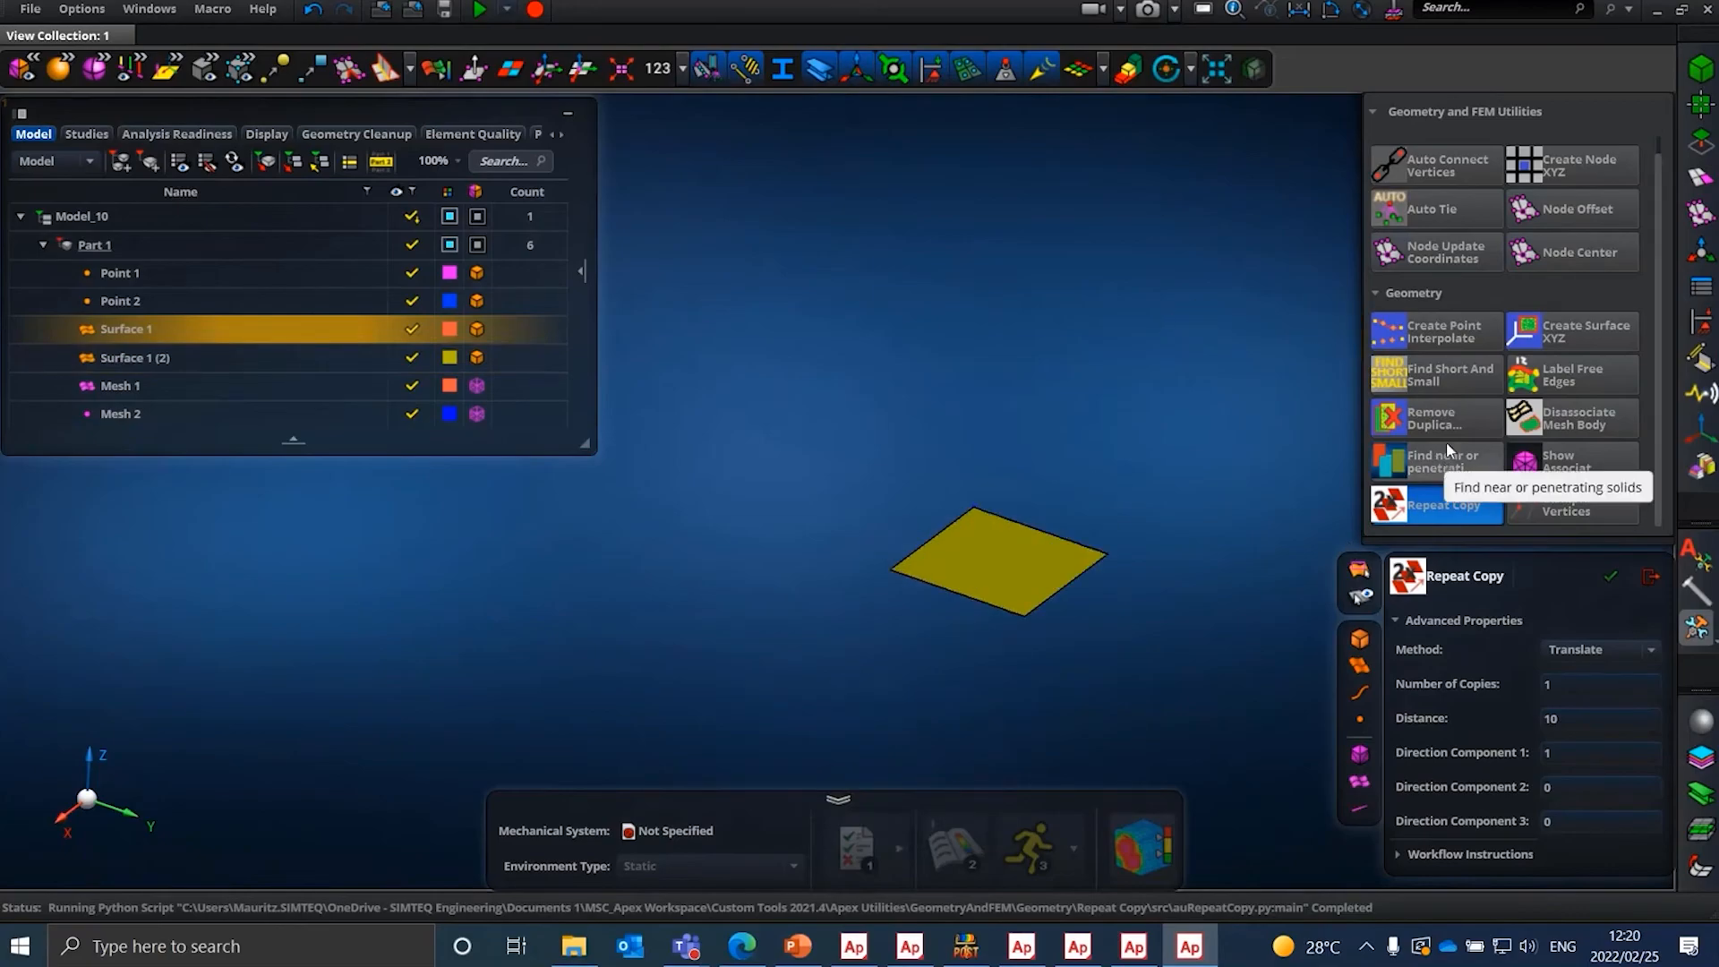
- Open the Remove Duplicate Surfaces utility and review its tolerance and common-part options
mouse_move(1434, 435)
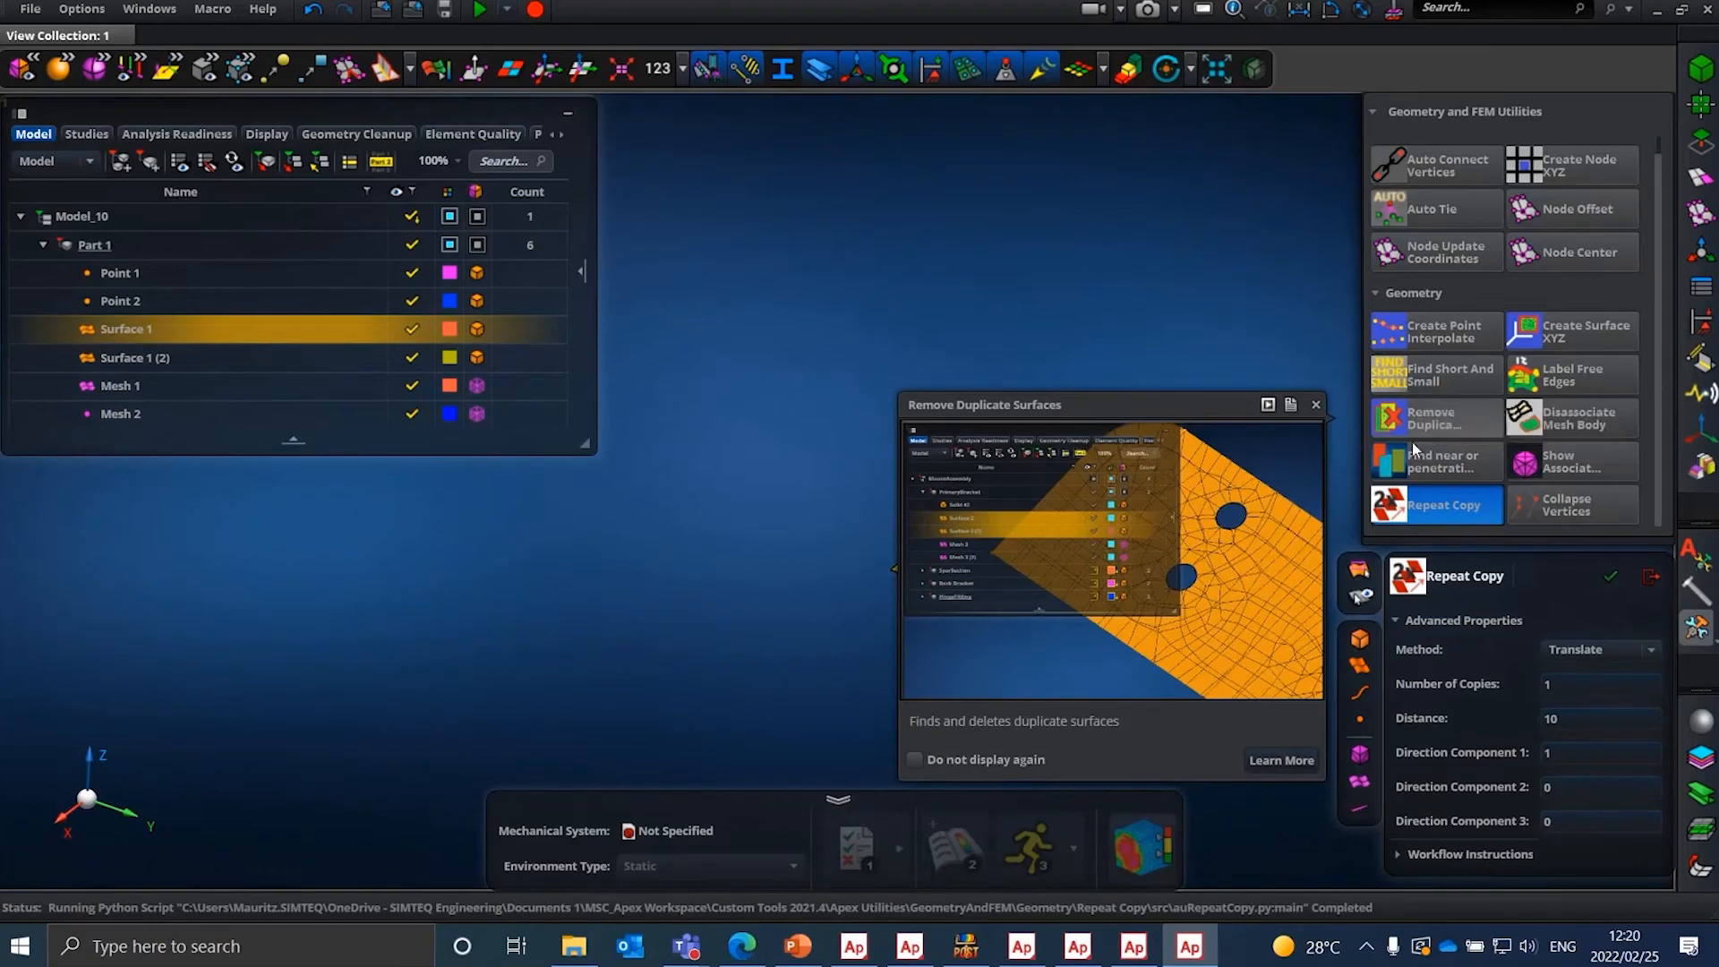
click(1422, 423)
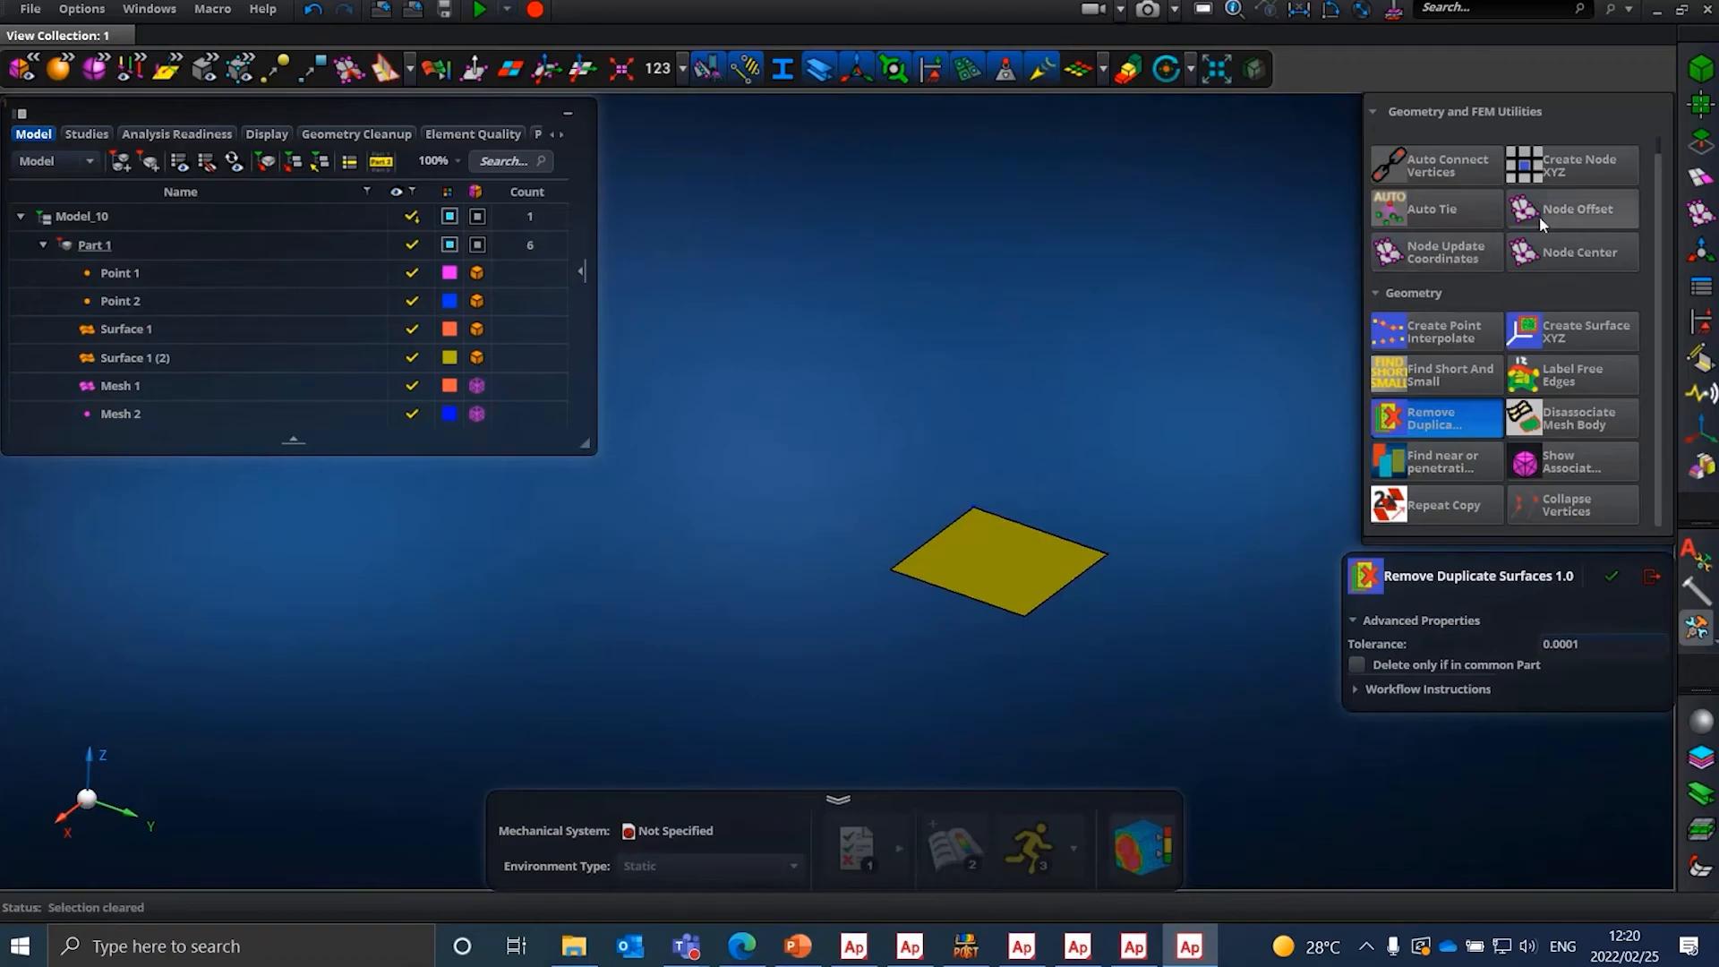
click(1626, 158)
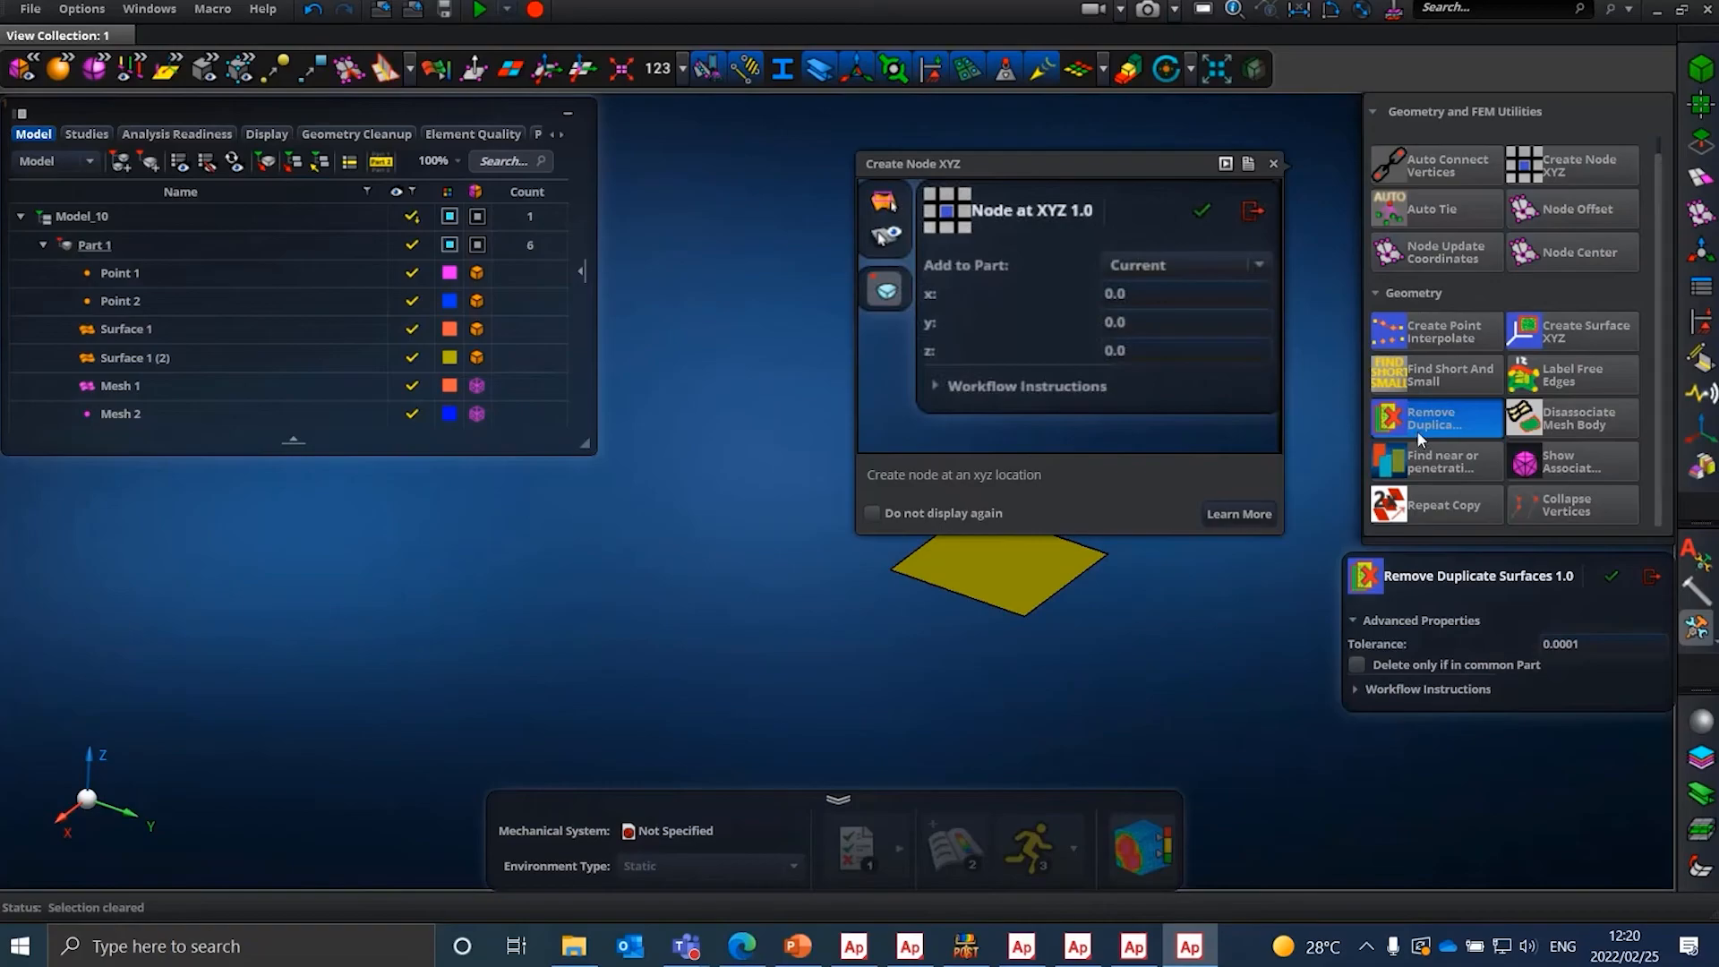
mouse_move(1417, 436)
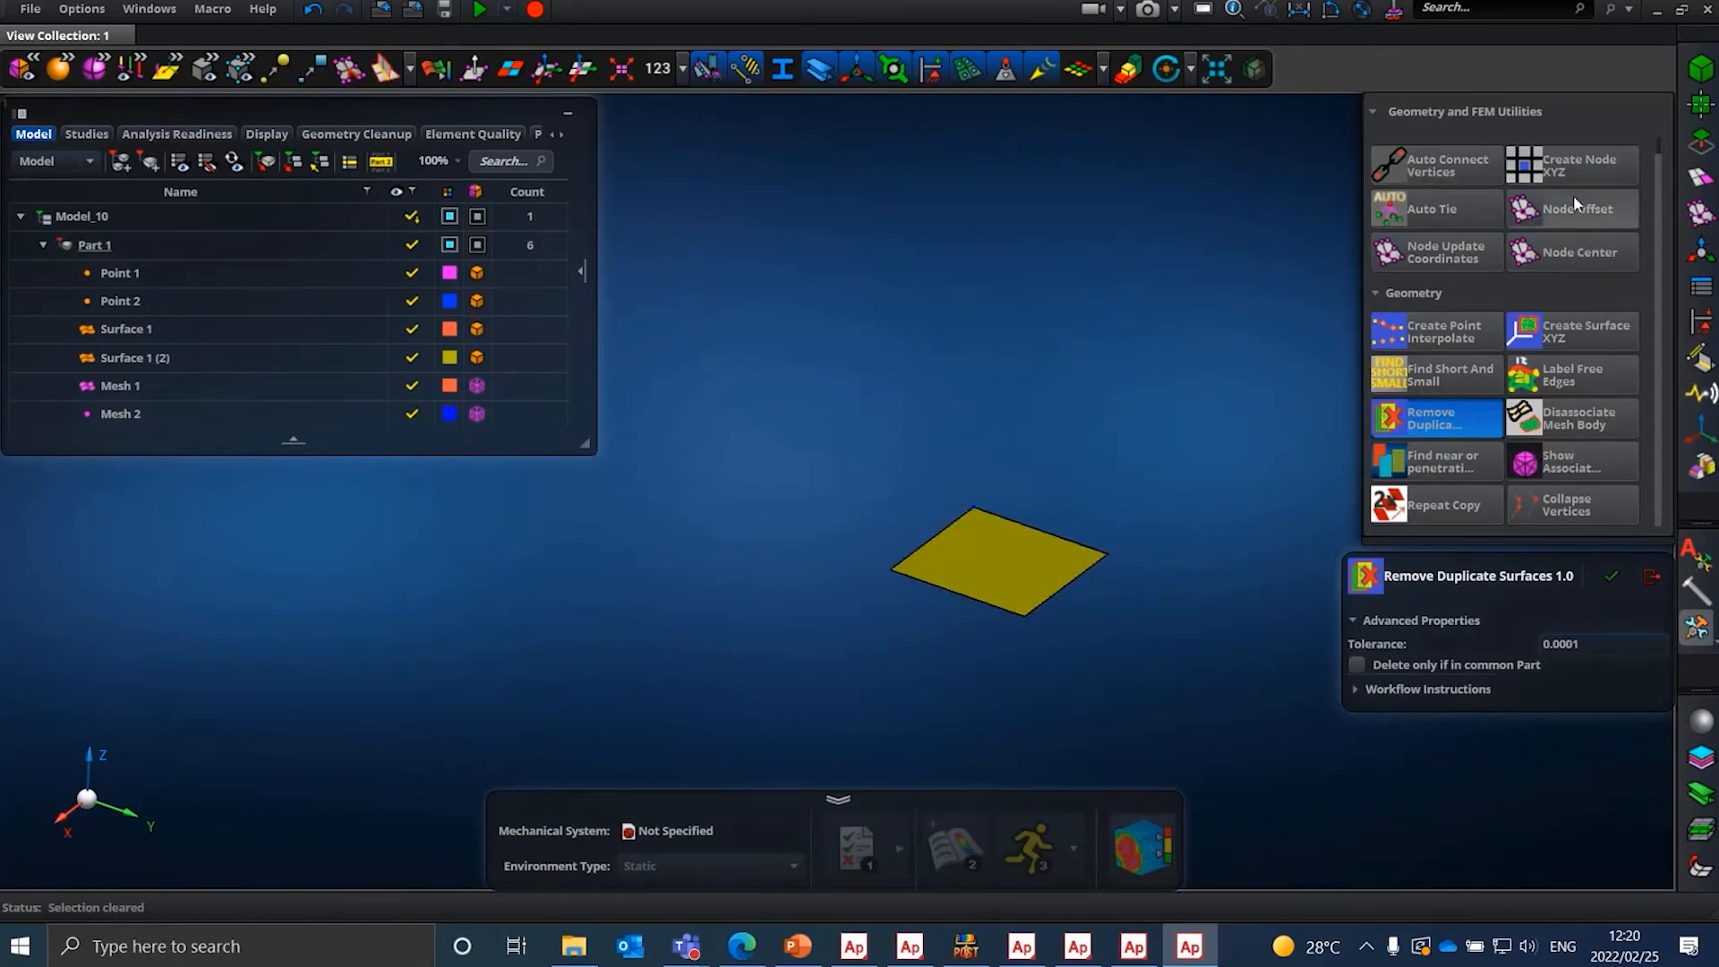
- Copy Surface 1 (2) by 10 mm along the Z axis with the Transform tool
click(1701, 252)
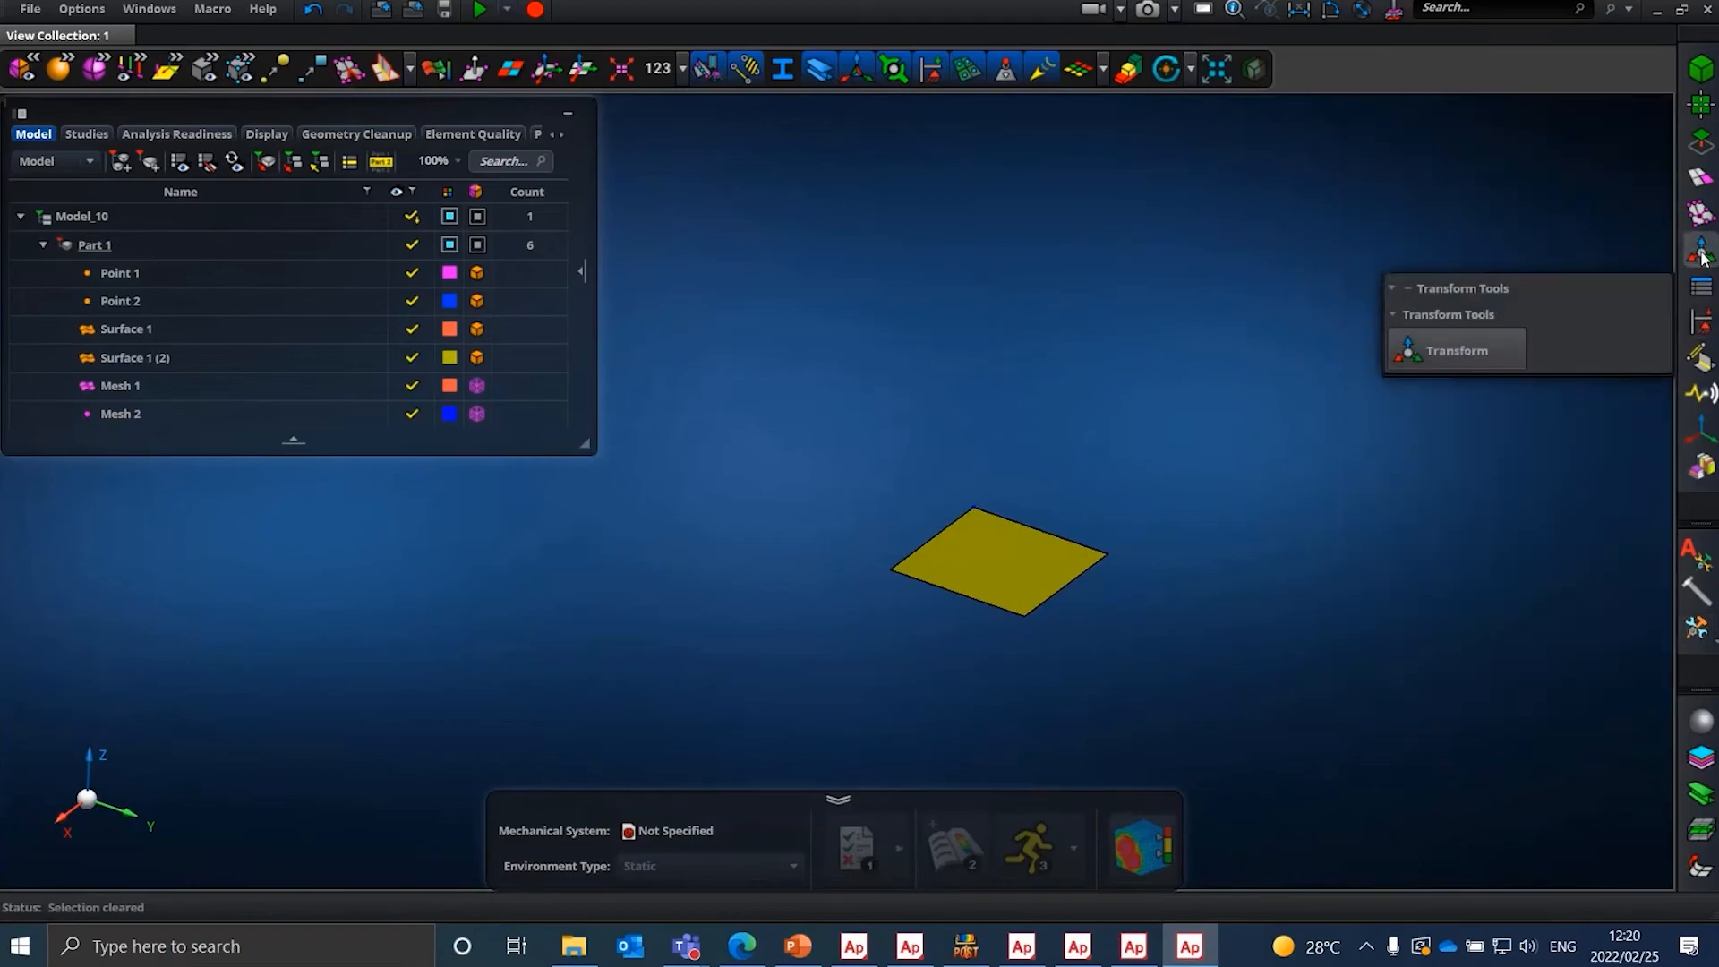
click(1465, 168)
click(1457, 392)
click(1037, 598)
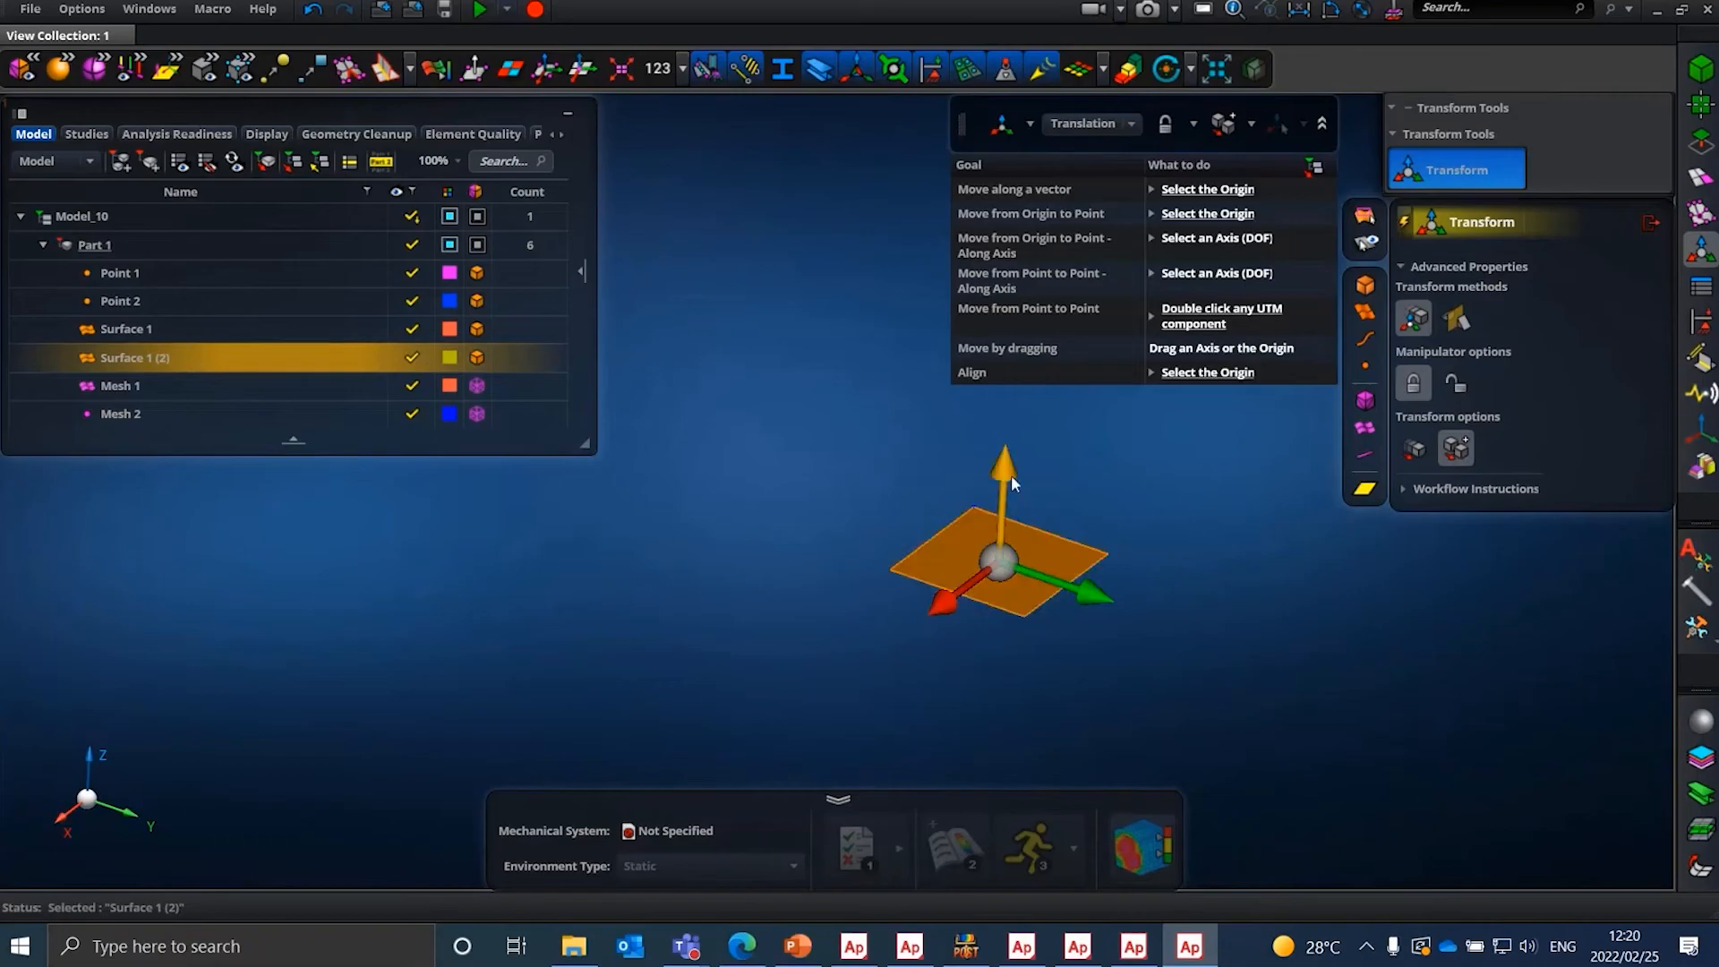
click(1008, 473)
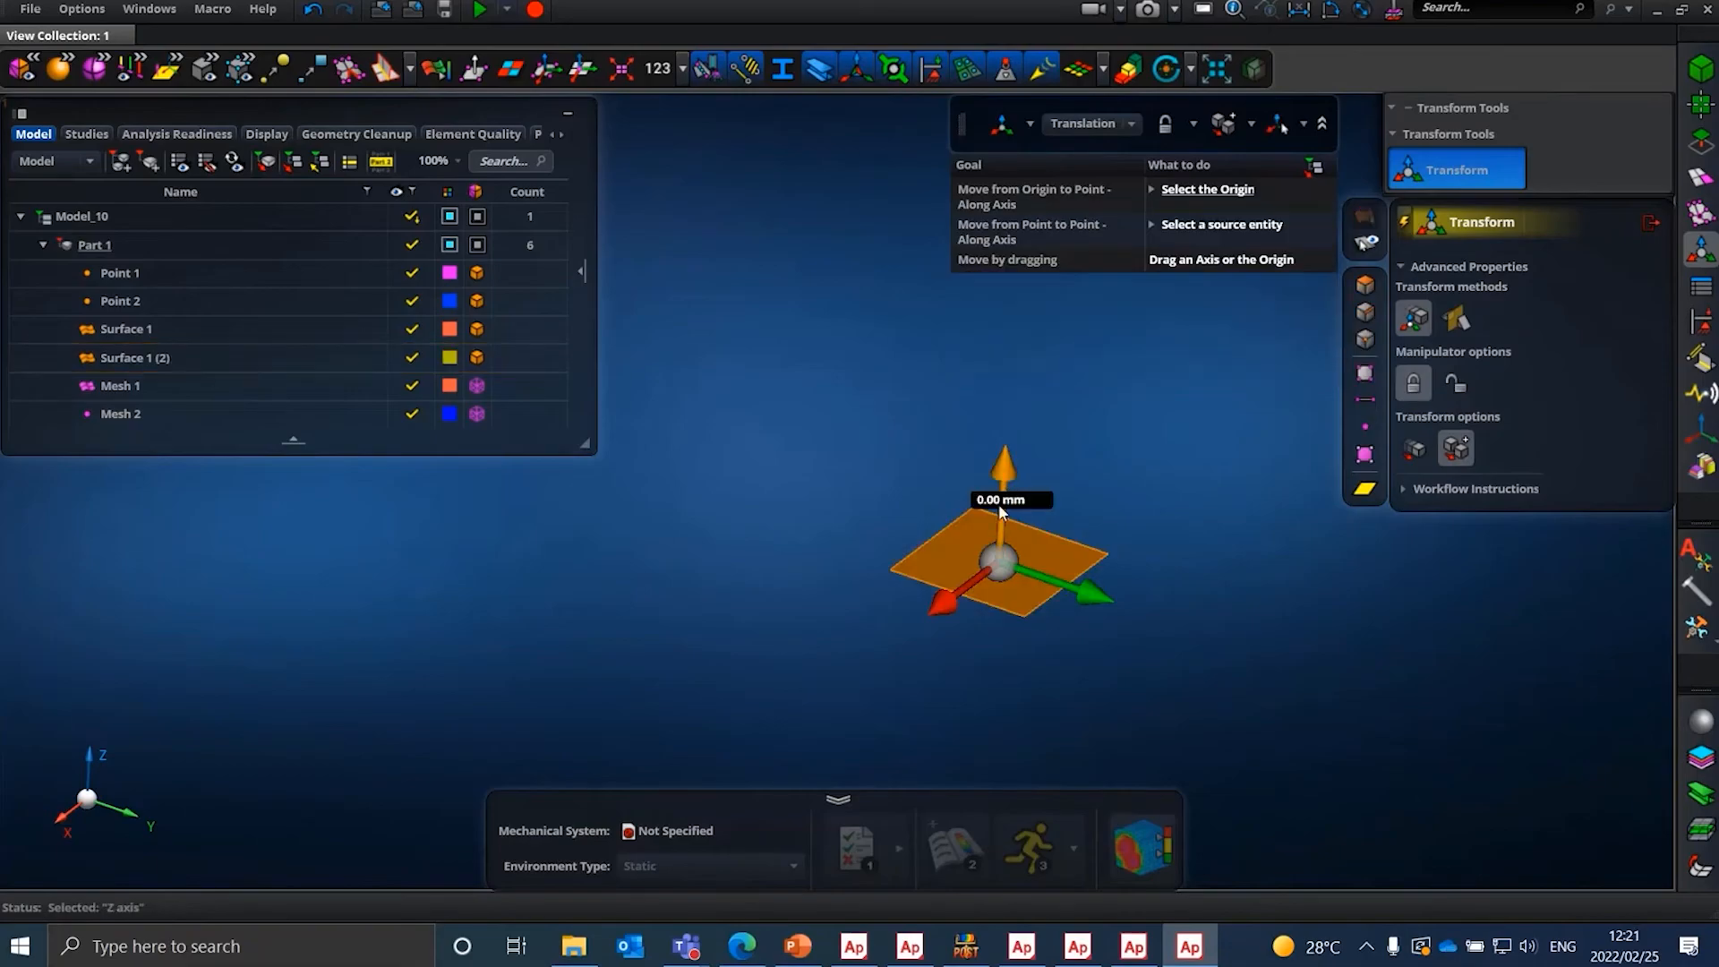
text(10)
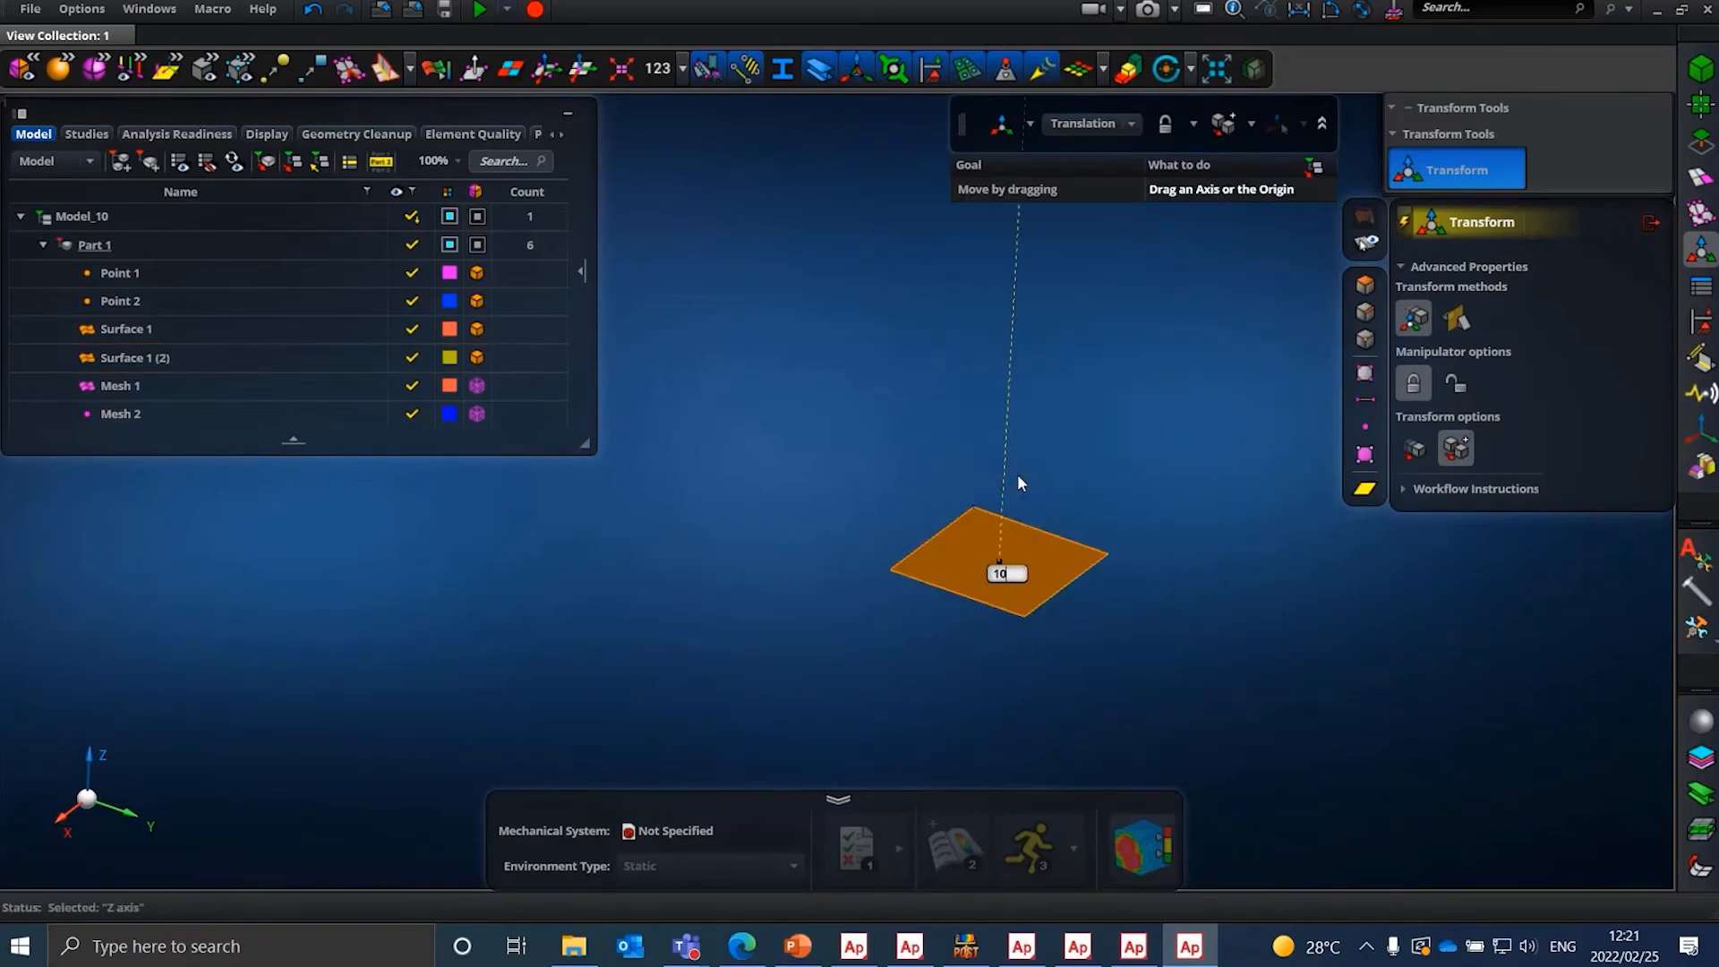
key(Return)
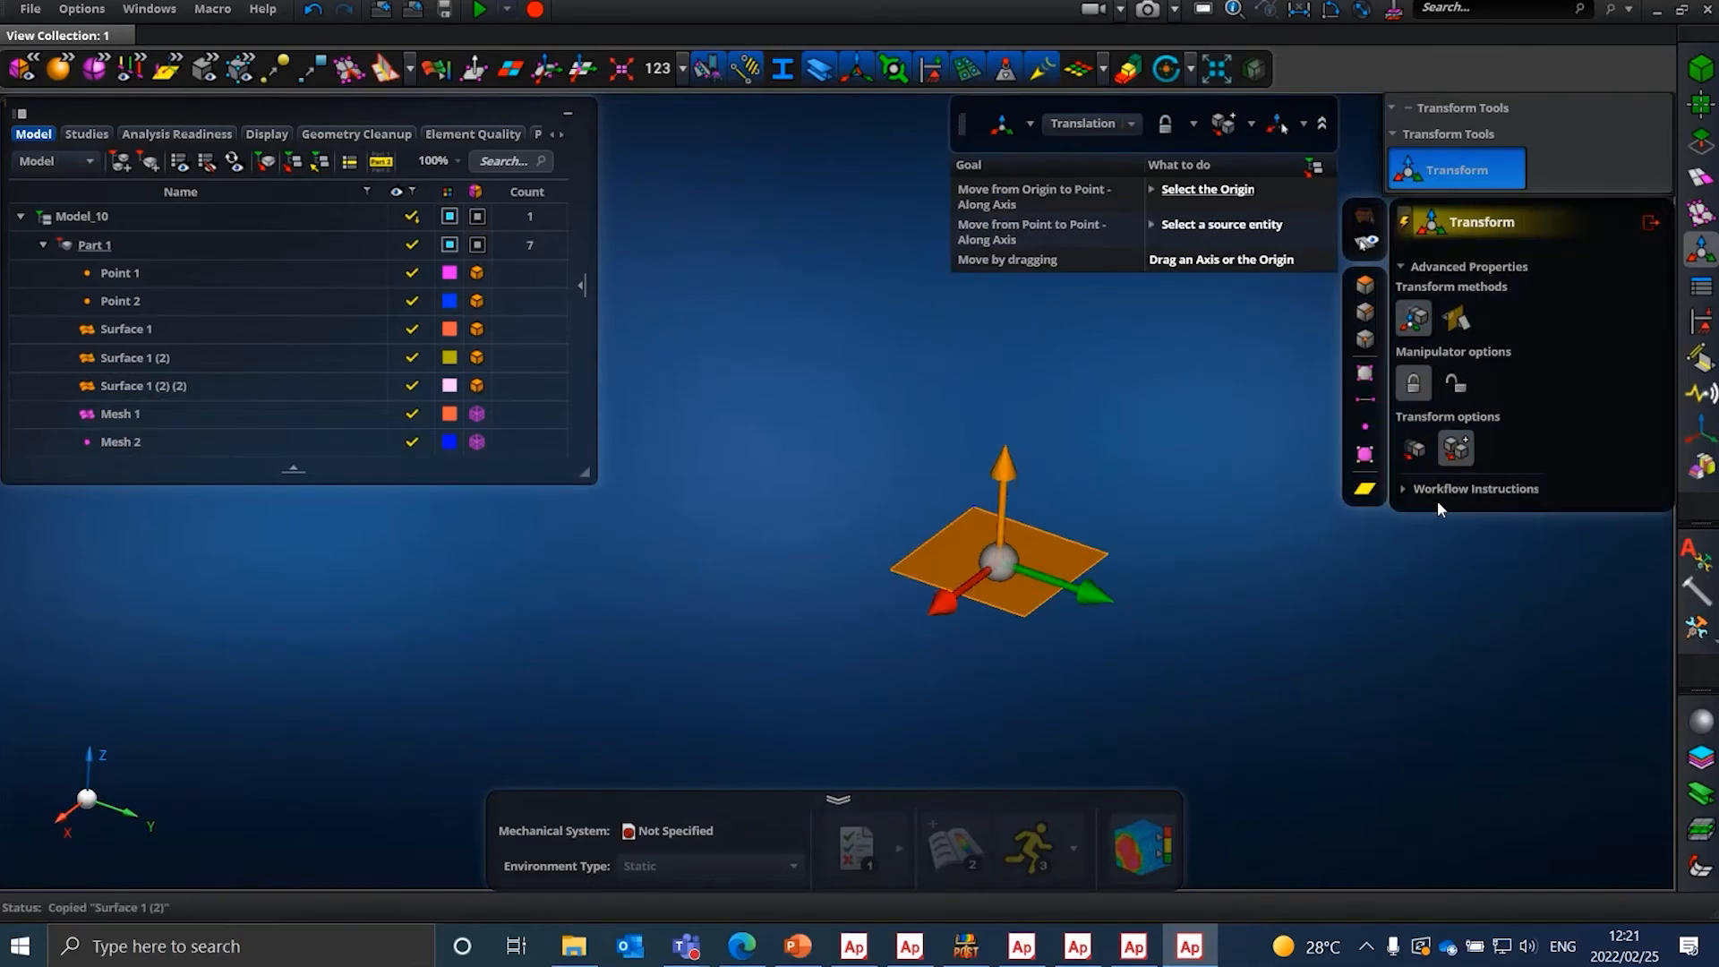
- Move the selected Surface 1 (2) by 10 mm along the Z axis and close the Transform tool
click(1432, 446)
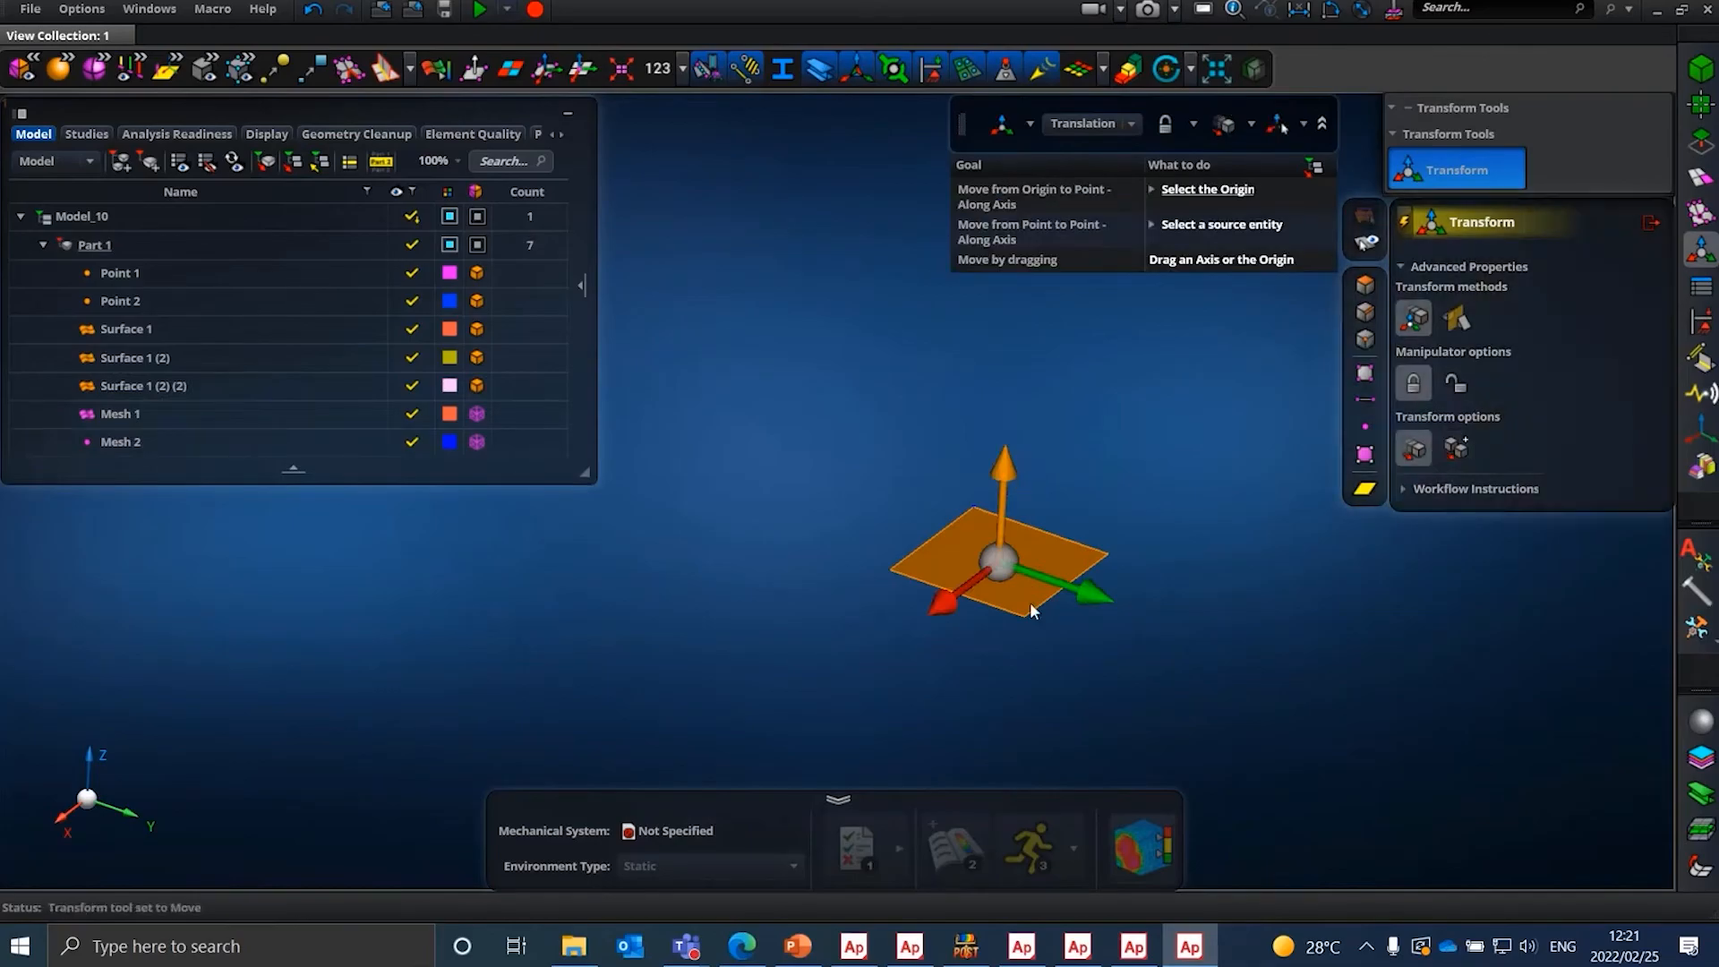
click(999, 471)
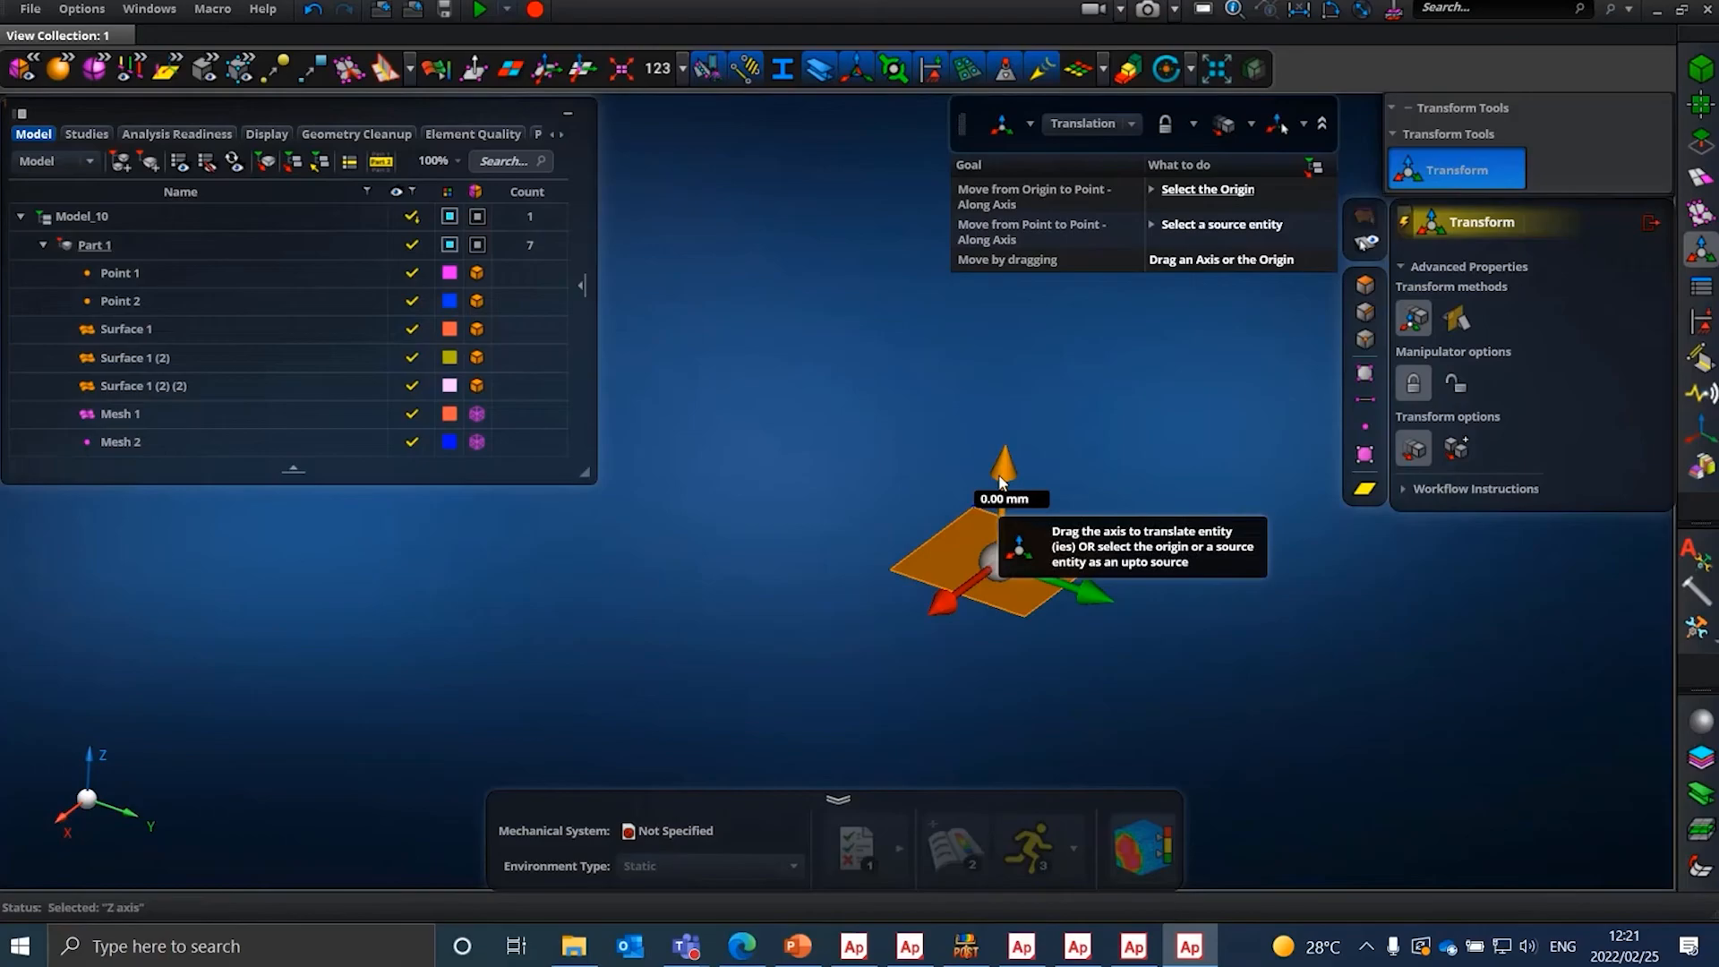
click(1002, 498)
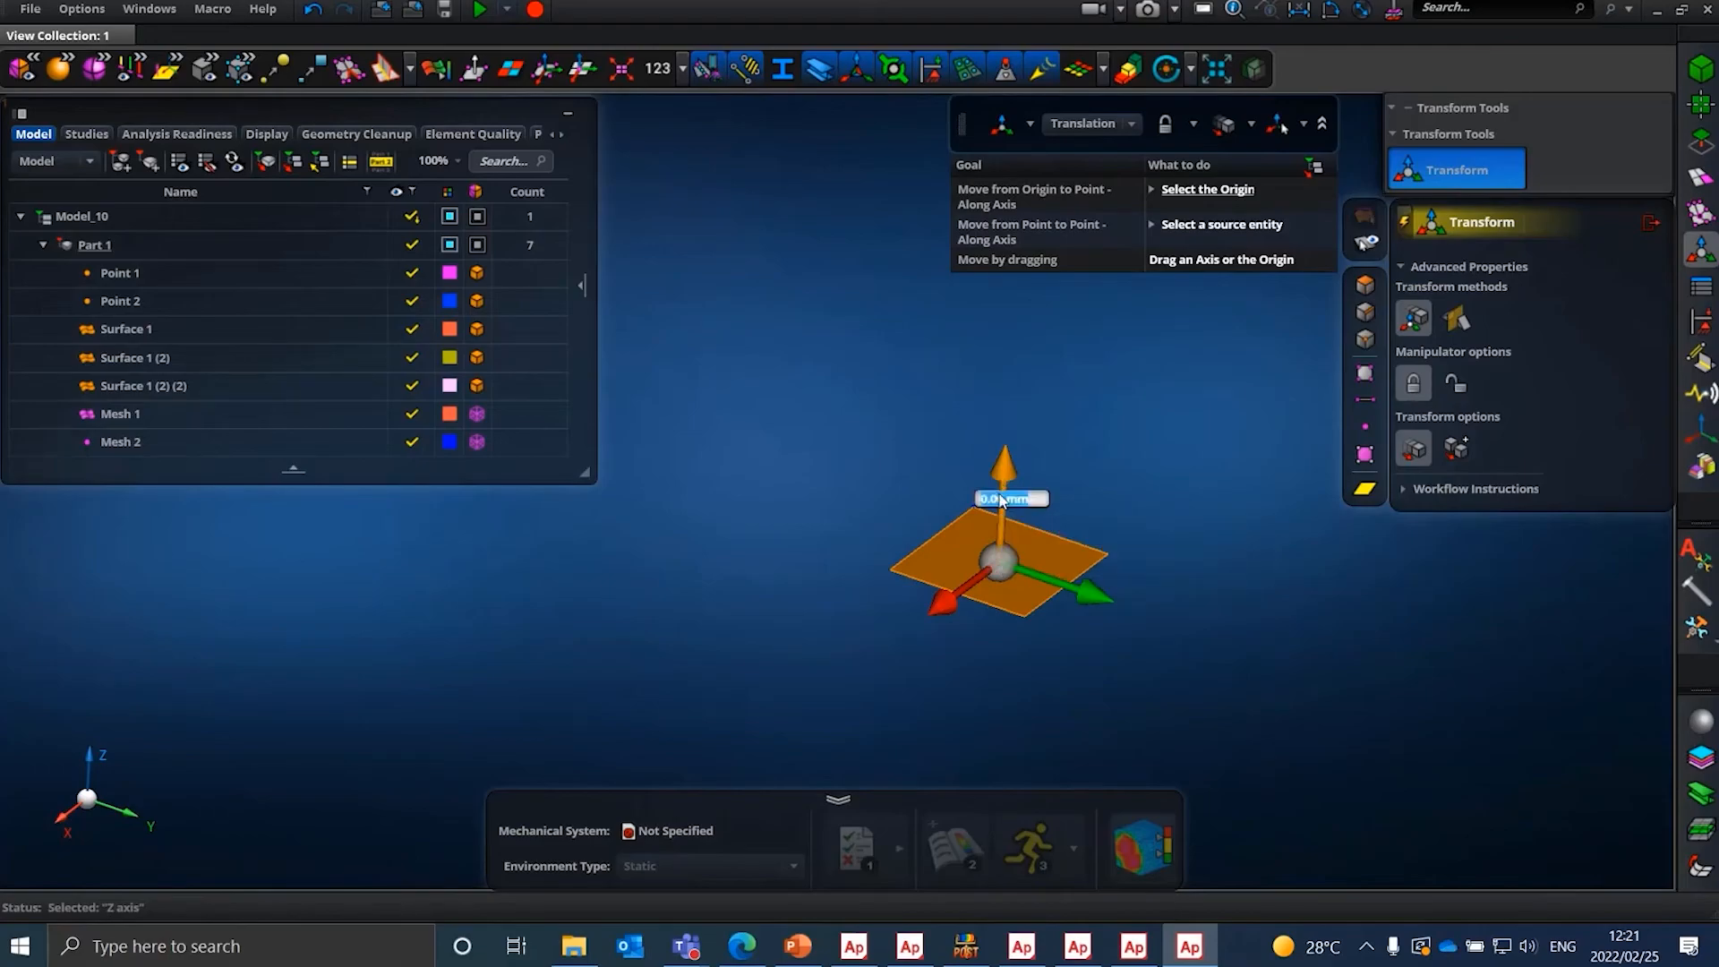
text(10)
key(Return)
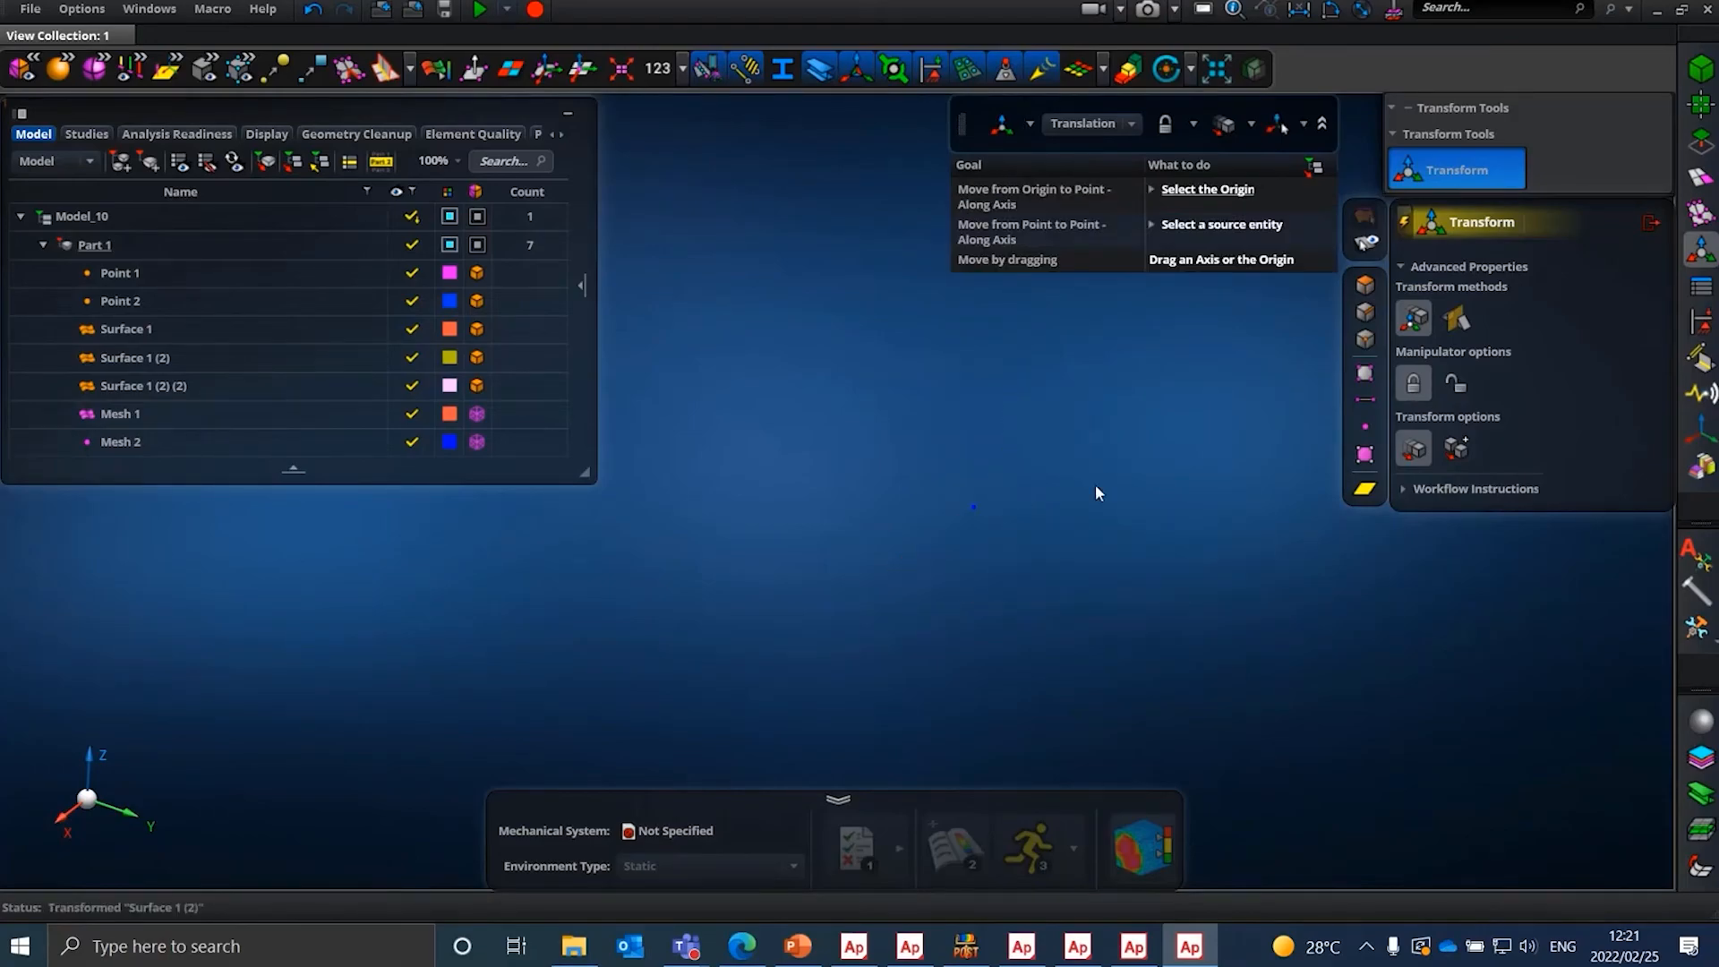
scroll(1024, 580, up, 1)
scroll(1073, 550, up, 3)
scroll(1105, 420, down, 1)
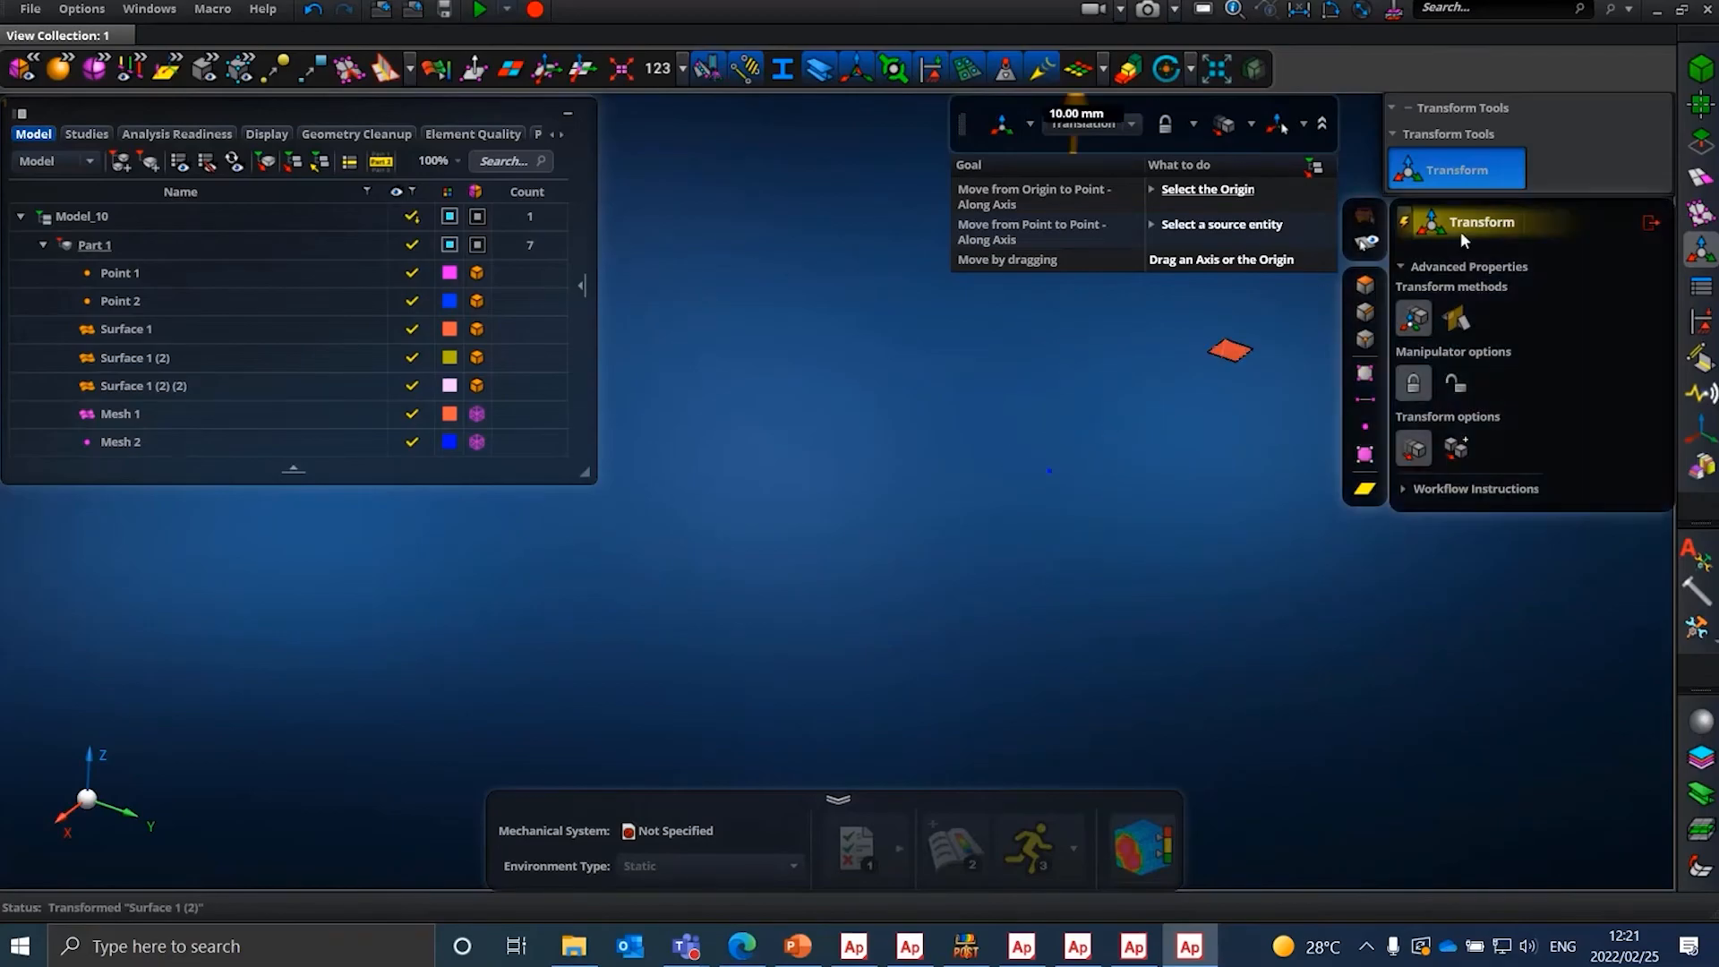
click(1654, 222)
- Run Remove Duplicate Surfaces on the overlapping Surface 1 (2) and Surface 1 (2) (2) with a tolerance of 0.0001
scroll(1053, 138, up, 5)
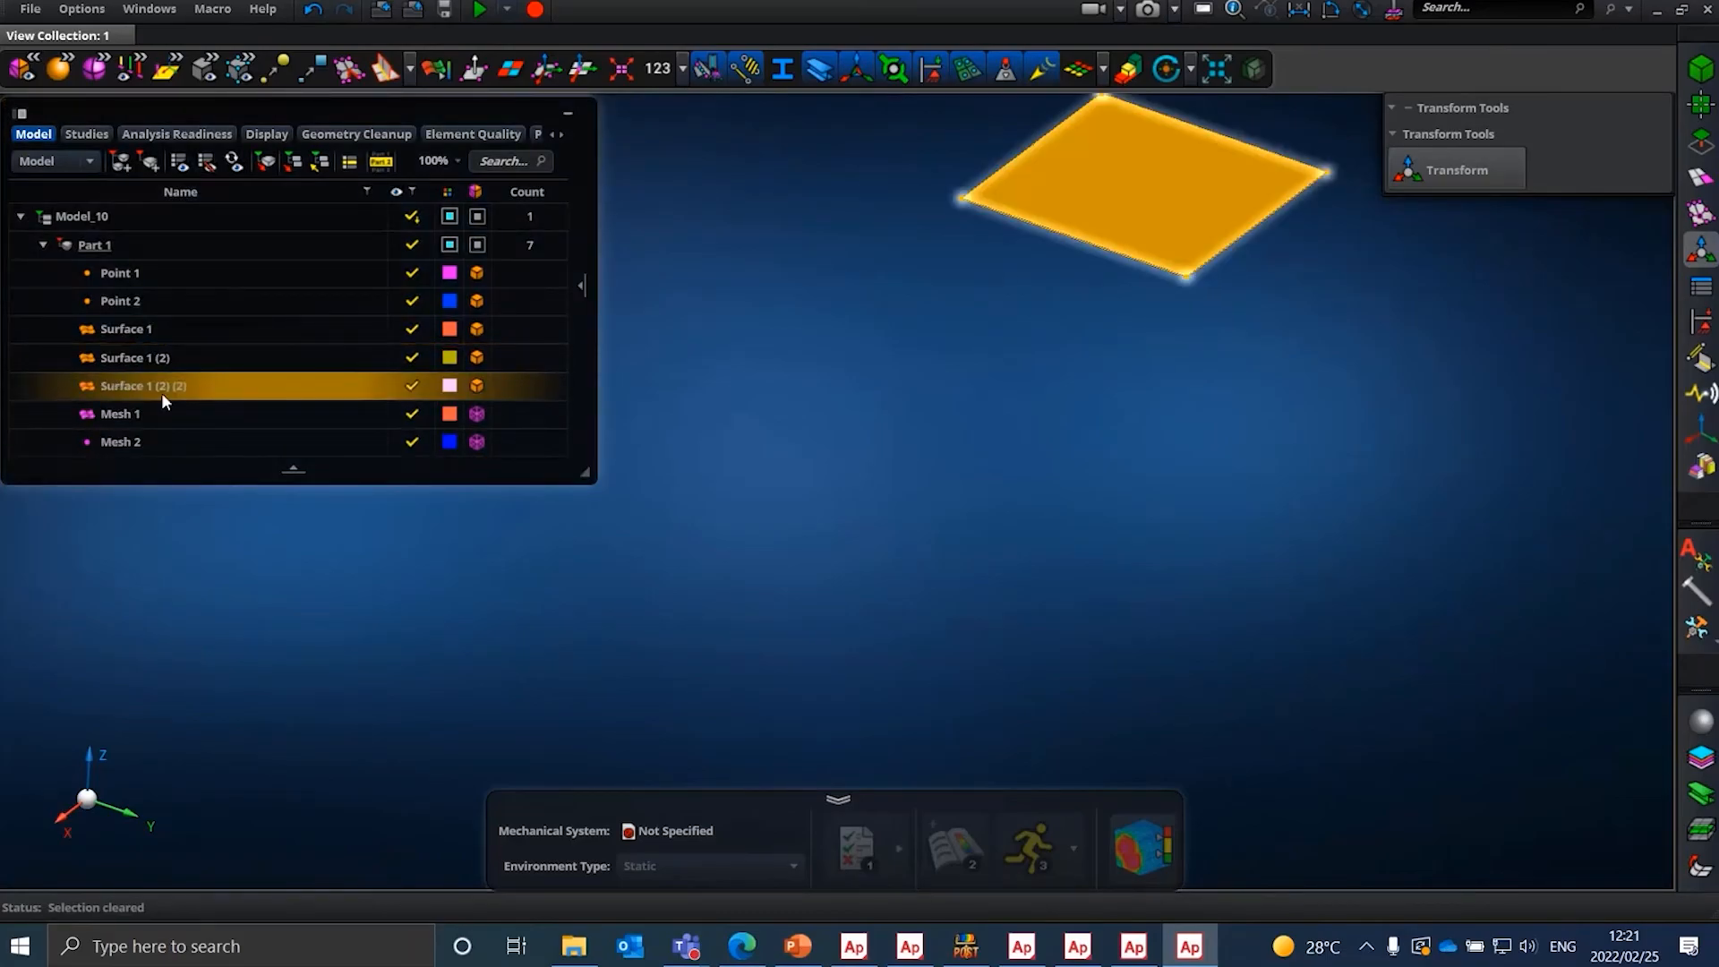
scroll(1110, 316, down, 5)
scroll(1152, 286, up, 5)
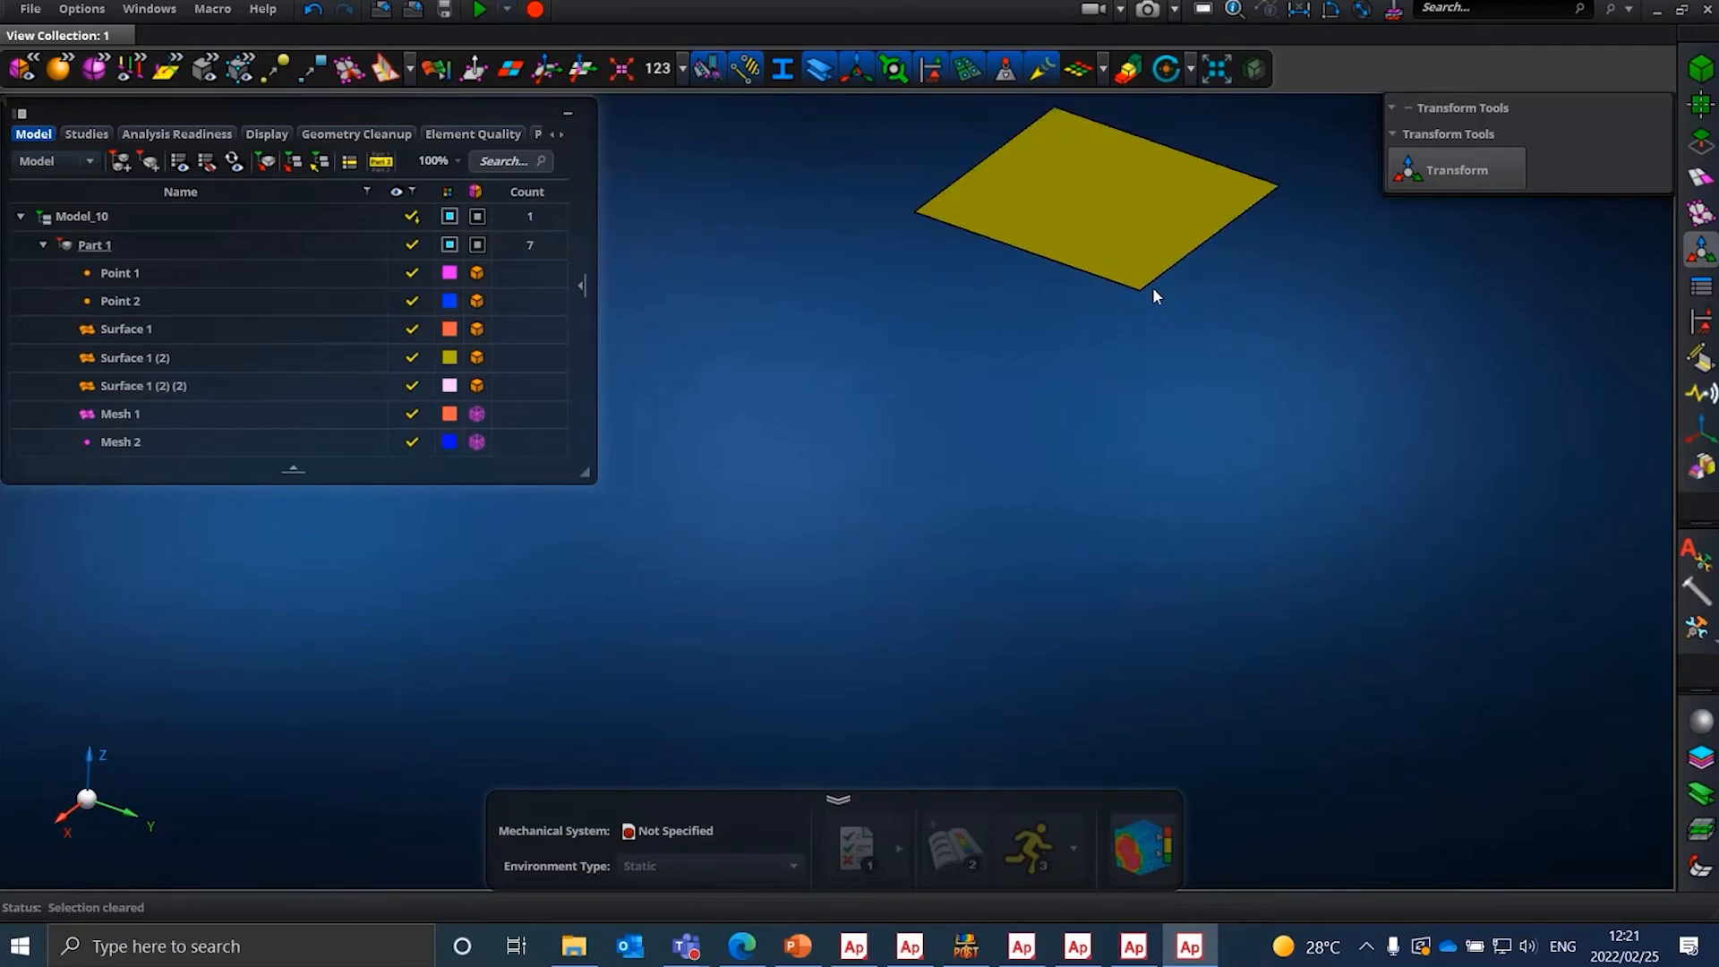
click(1697, 626)
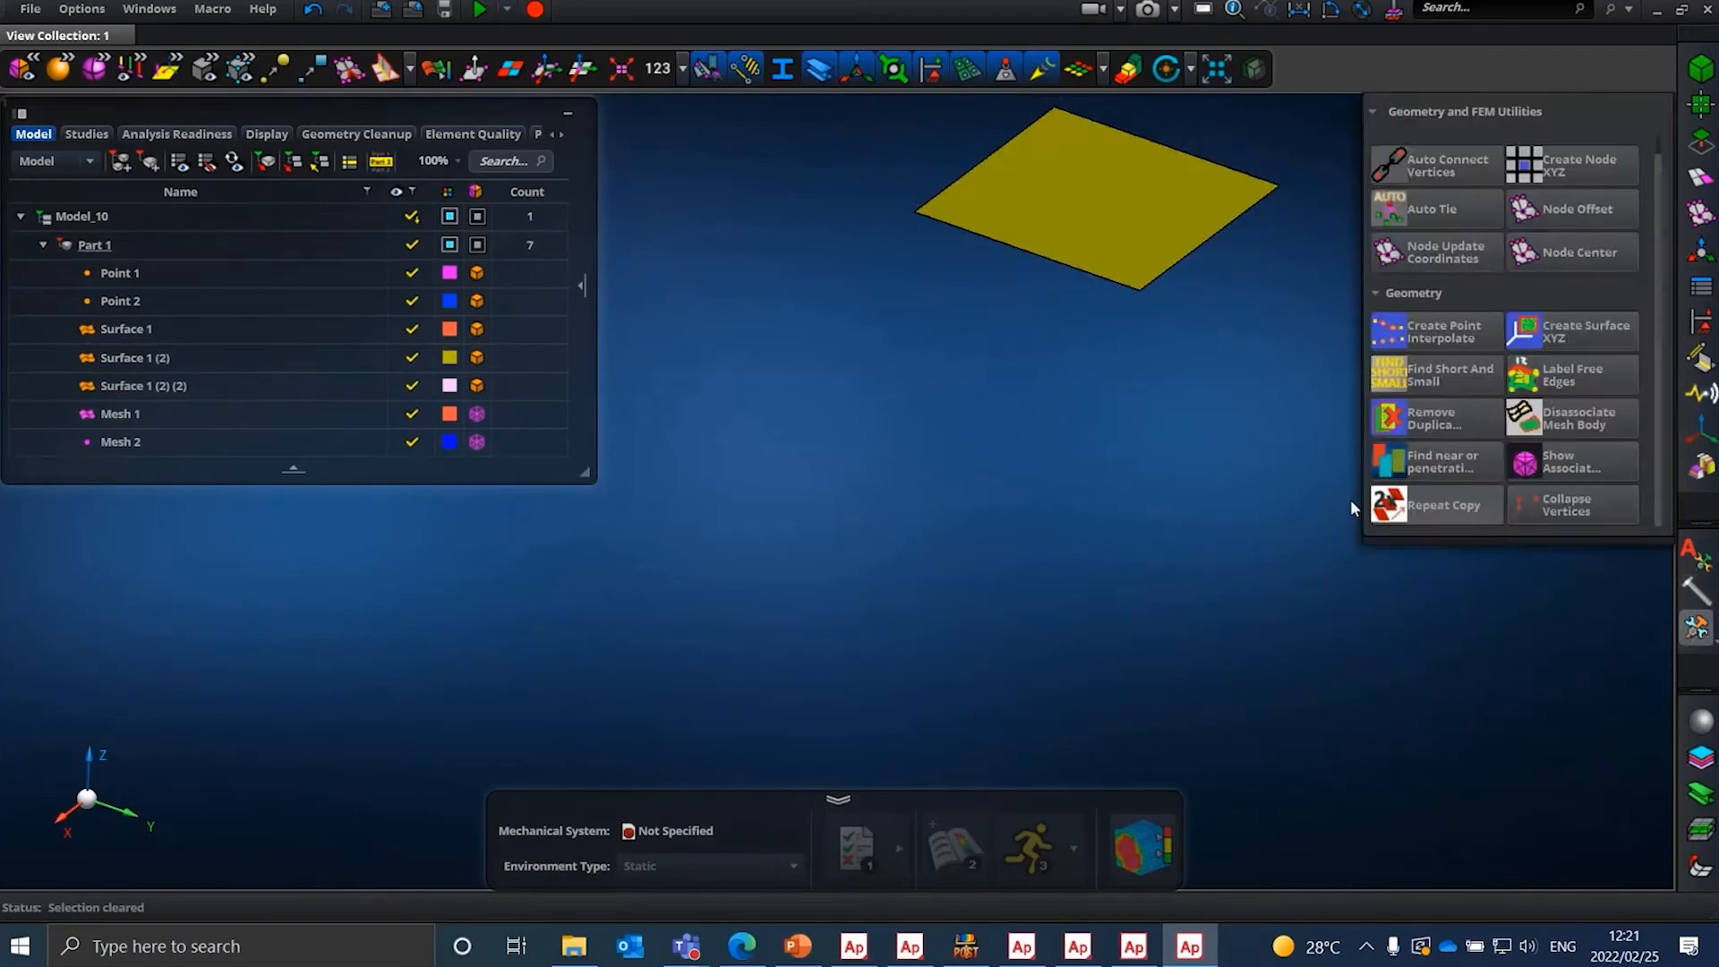
click(1433, 423)
drag(809, 124, 1319, 362)
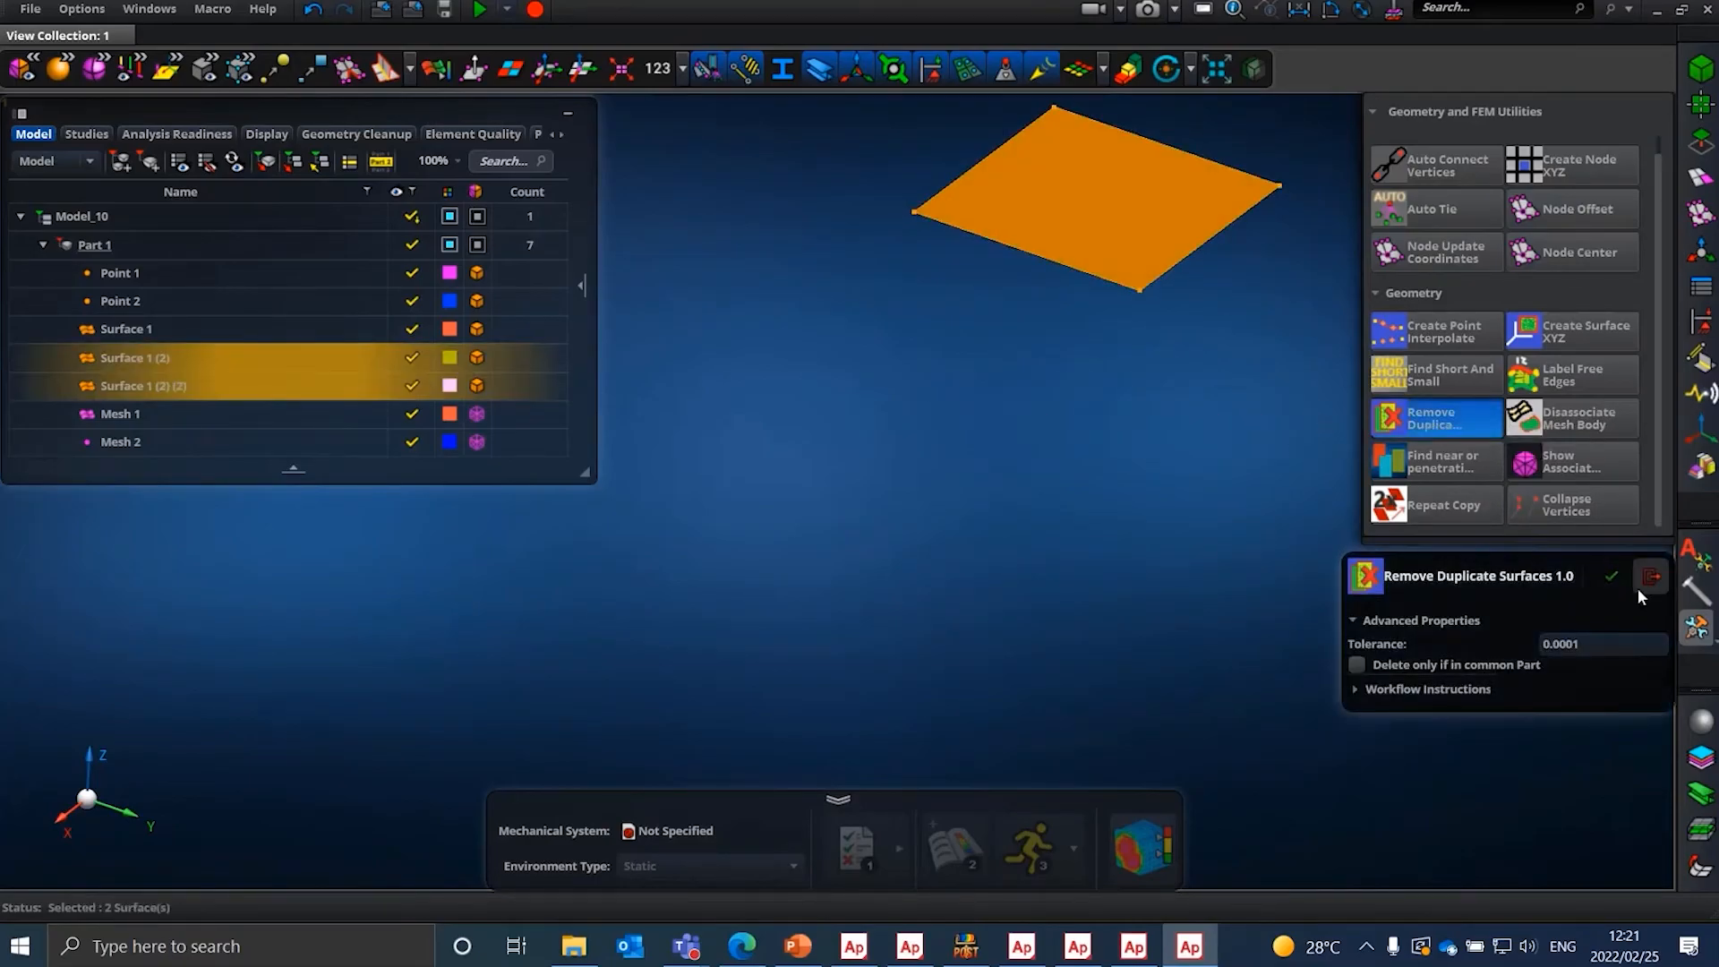
click(1612, 578)
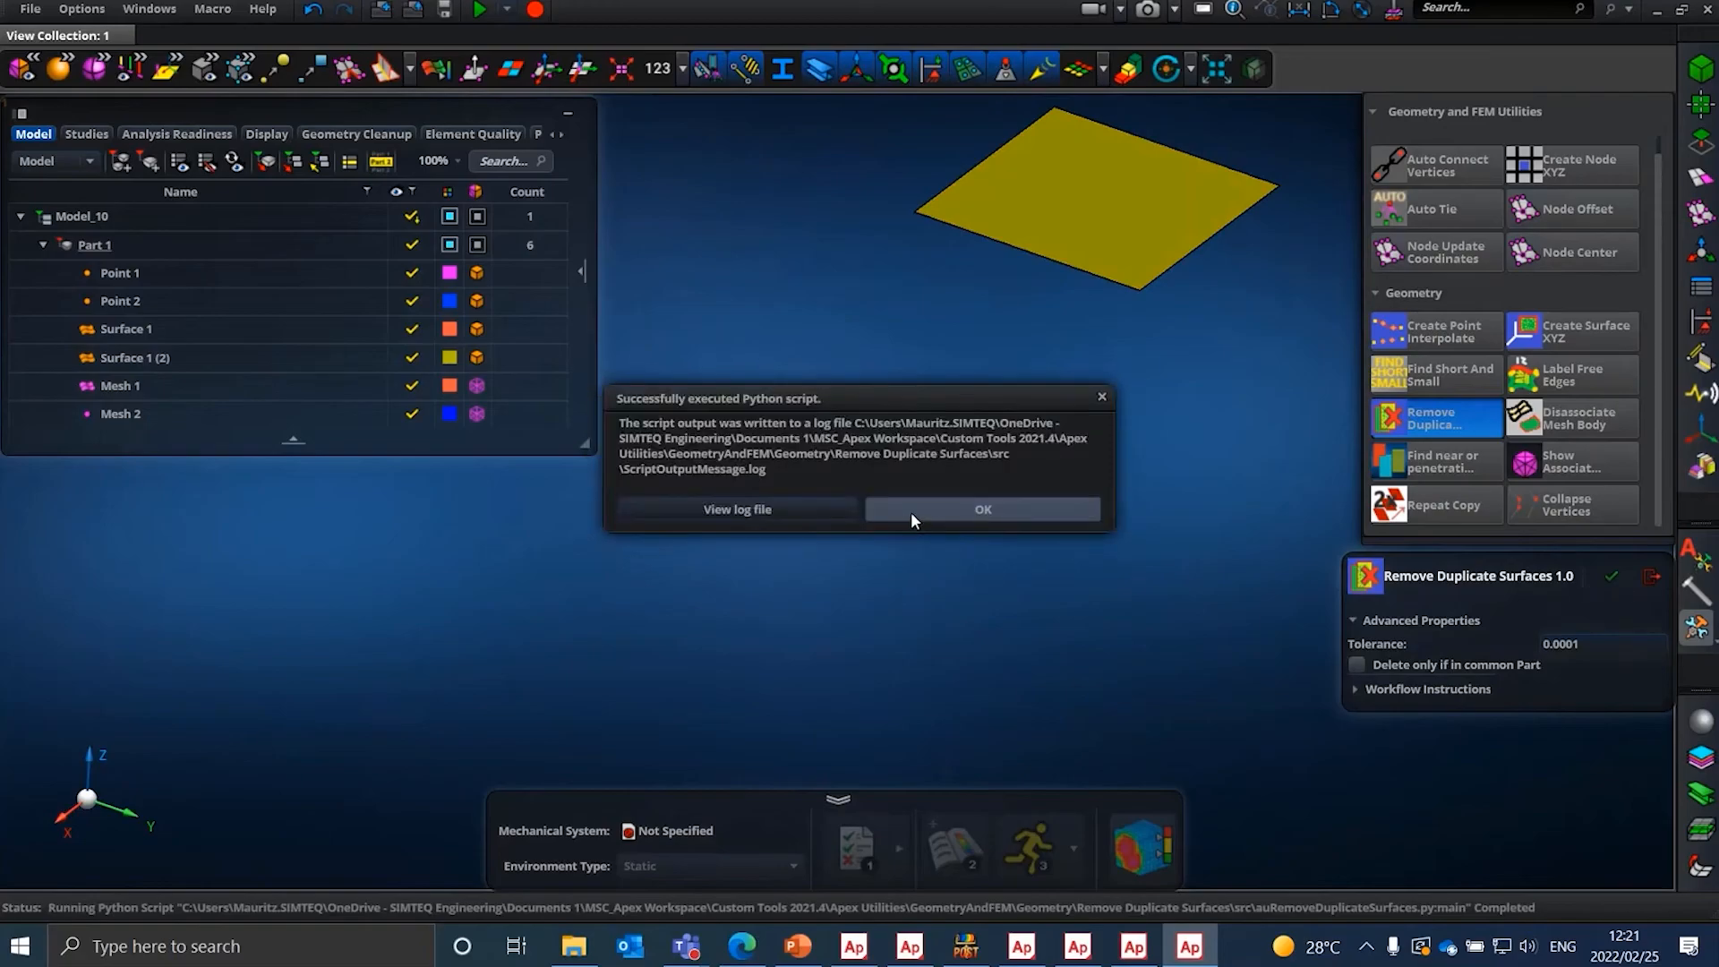
click(1030, 508)
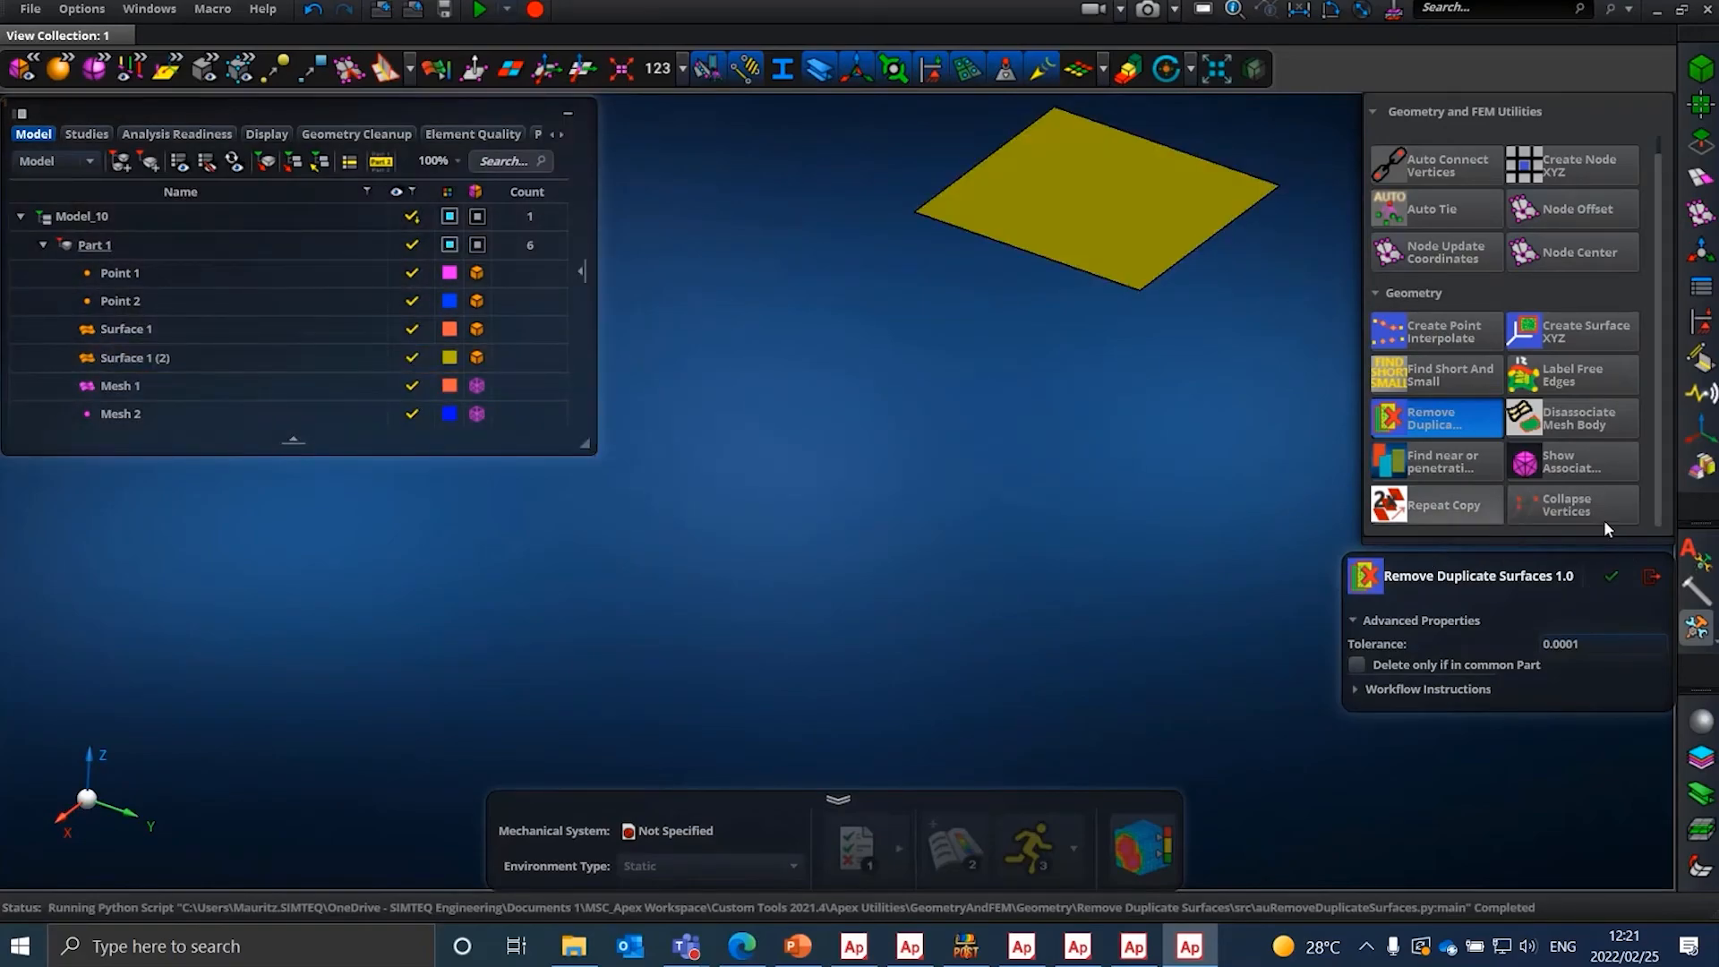
- Review the Collapse Vertices and Auto Tie utilities and compare them with the built-in Interactions tools
mouse_move(1576, 510)
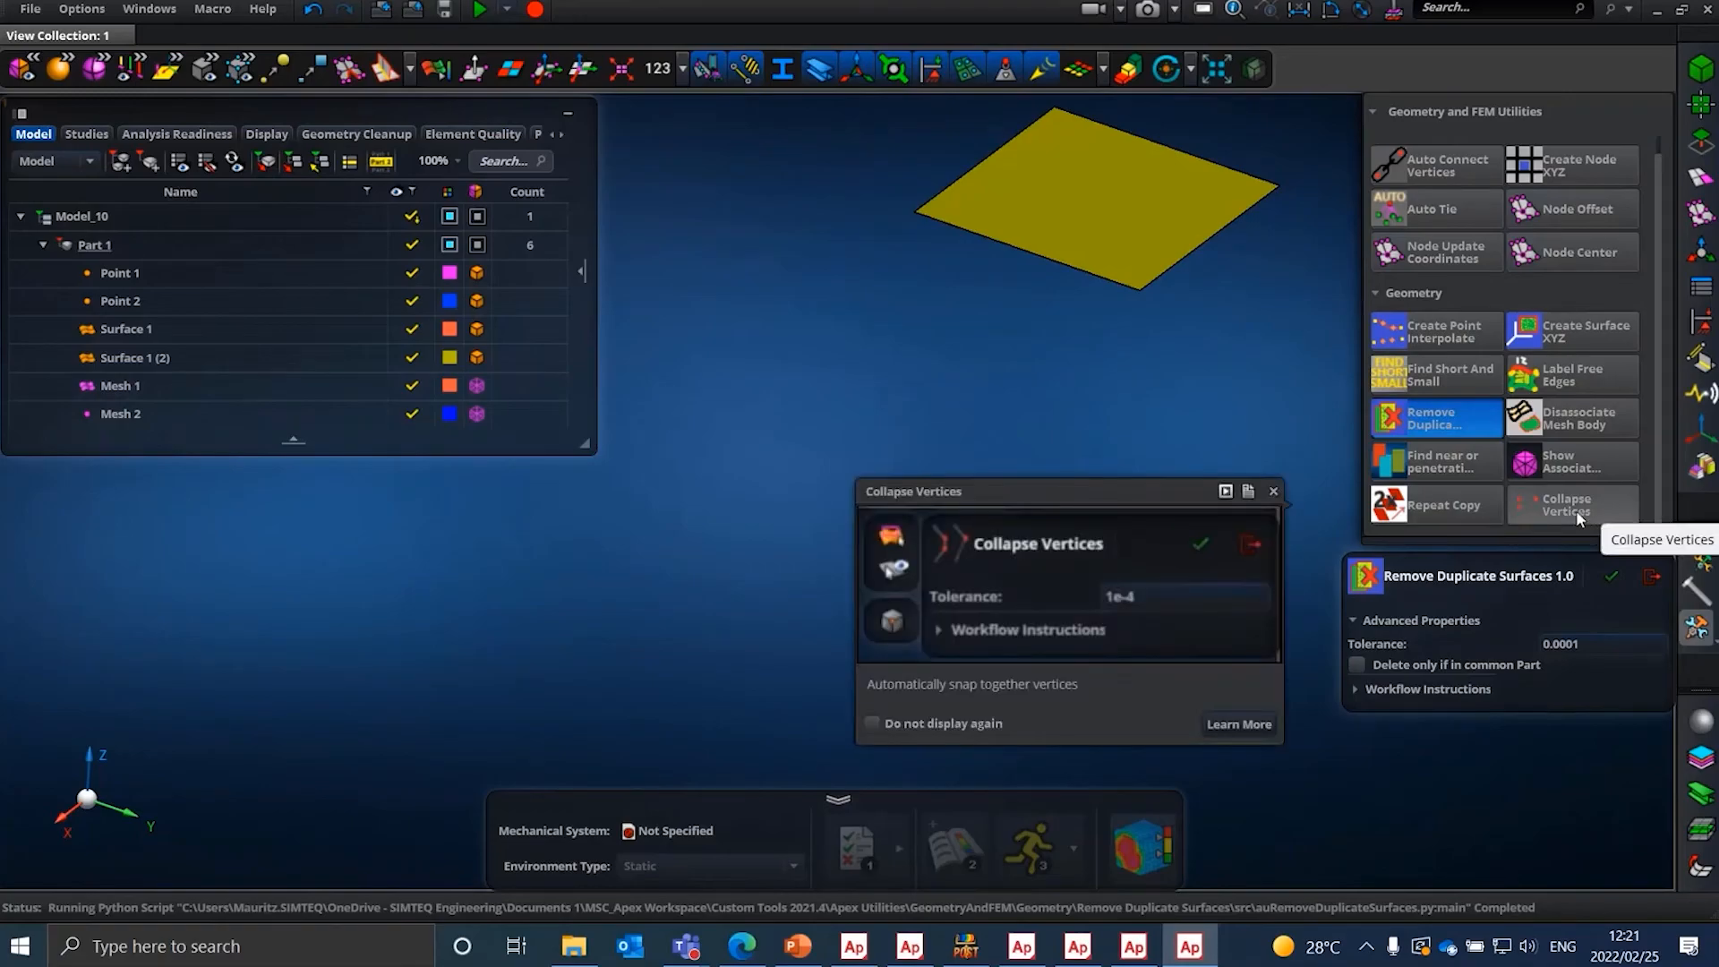
mouse_move(1629, 483)
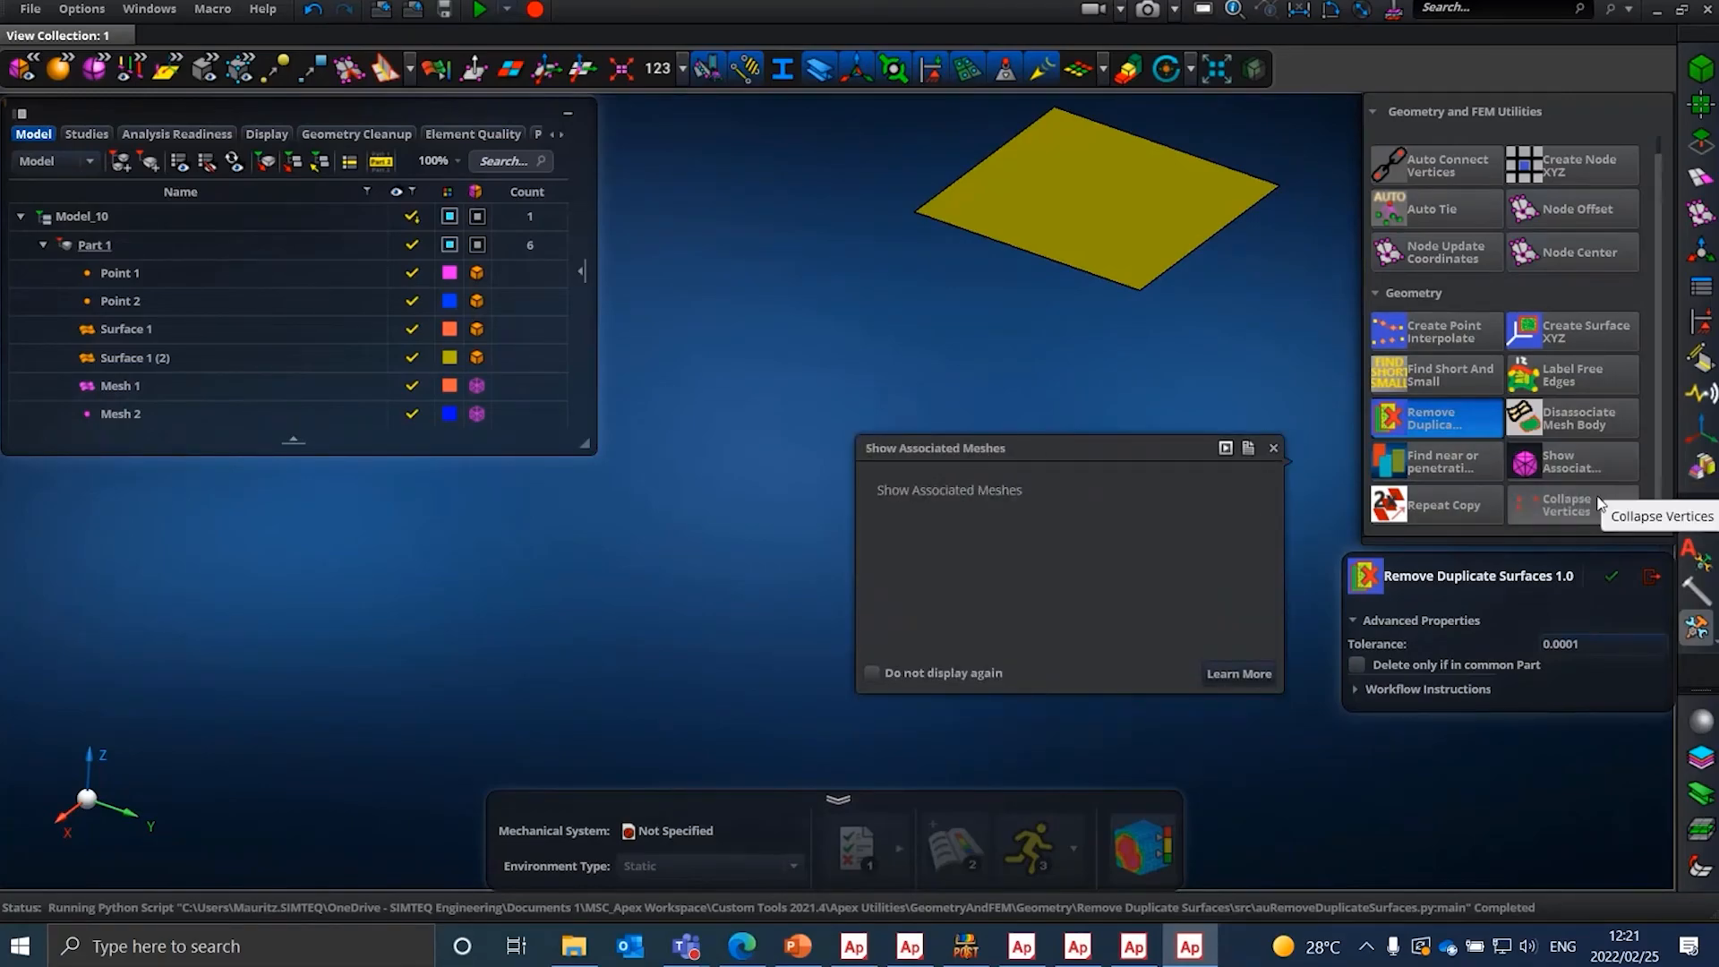
click(1539, 502)
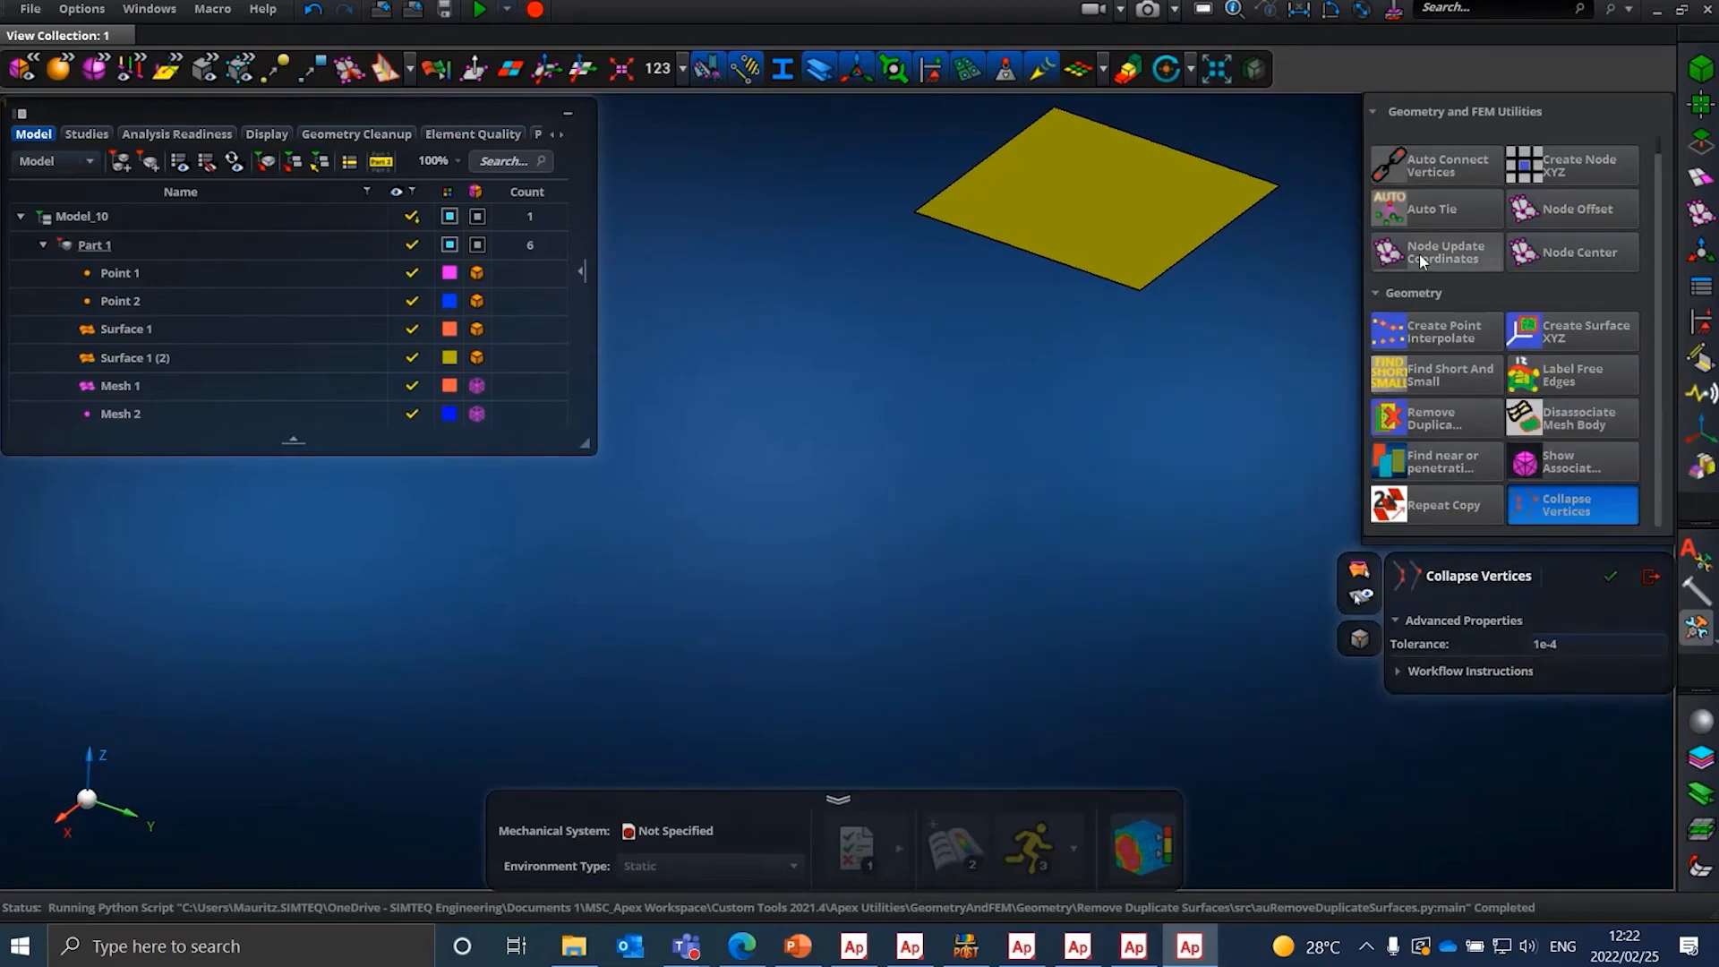
click(1459, 207)
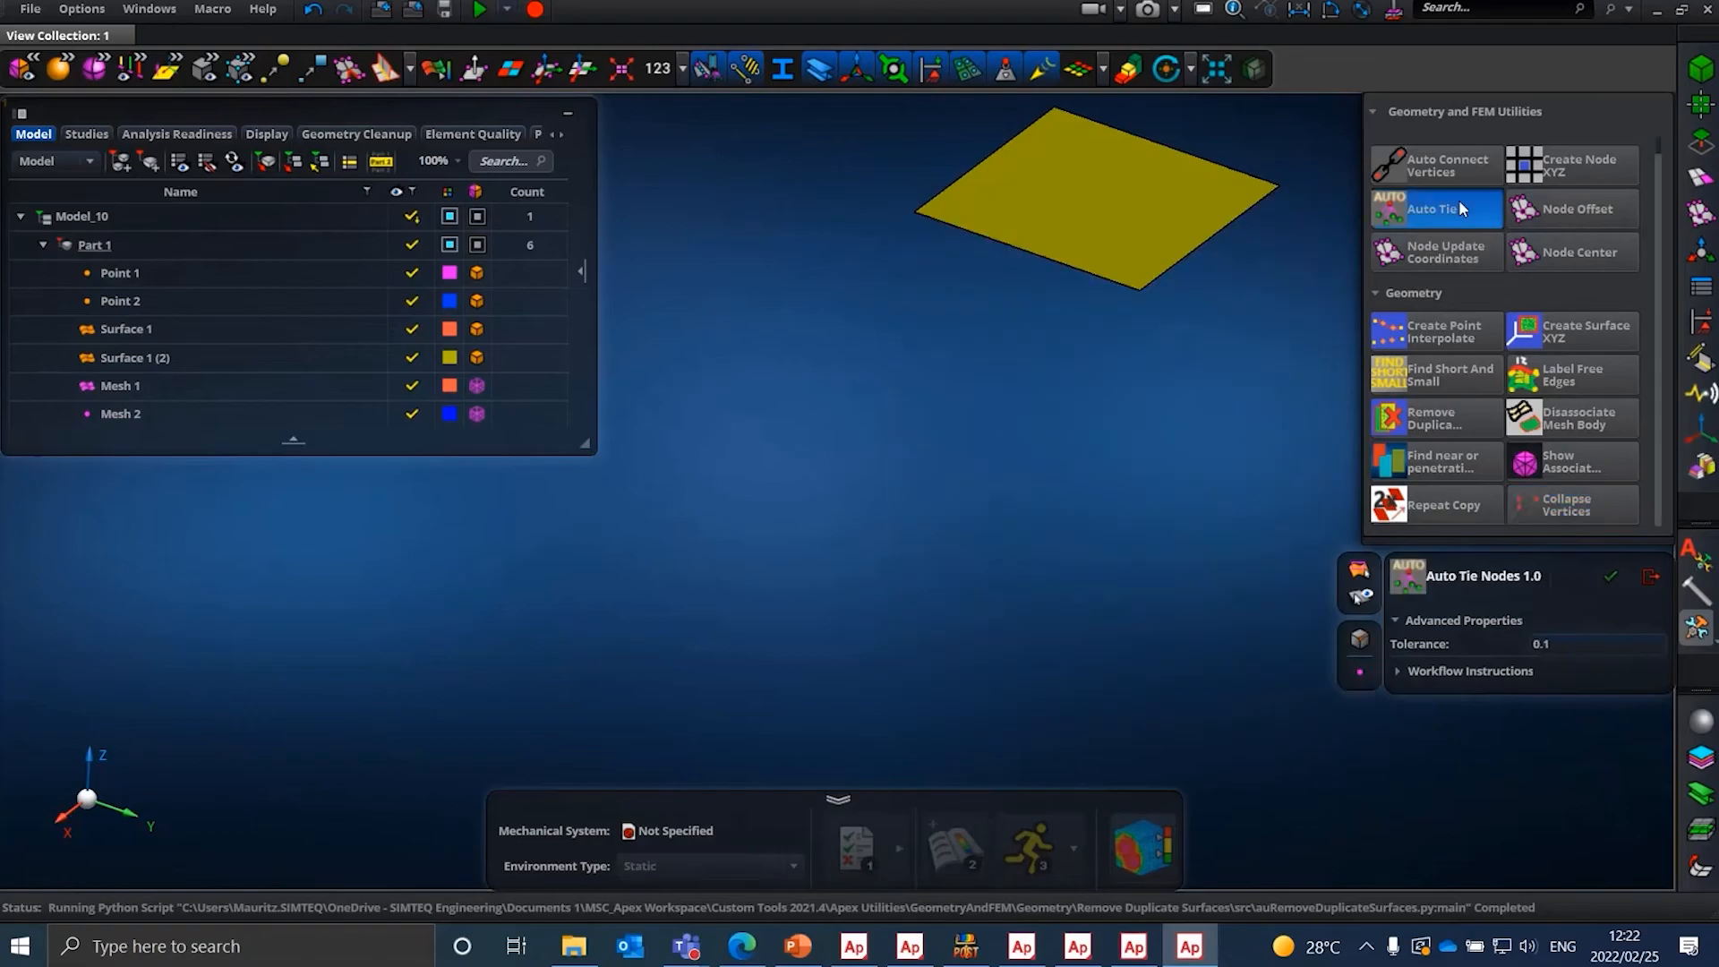
click(1443, 260)
click(1433, 201)
mouse_move(1449, 204)
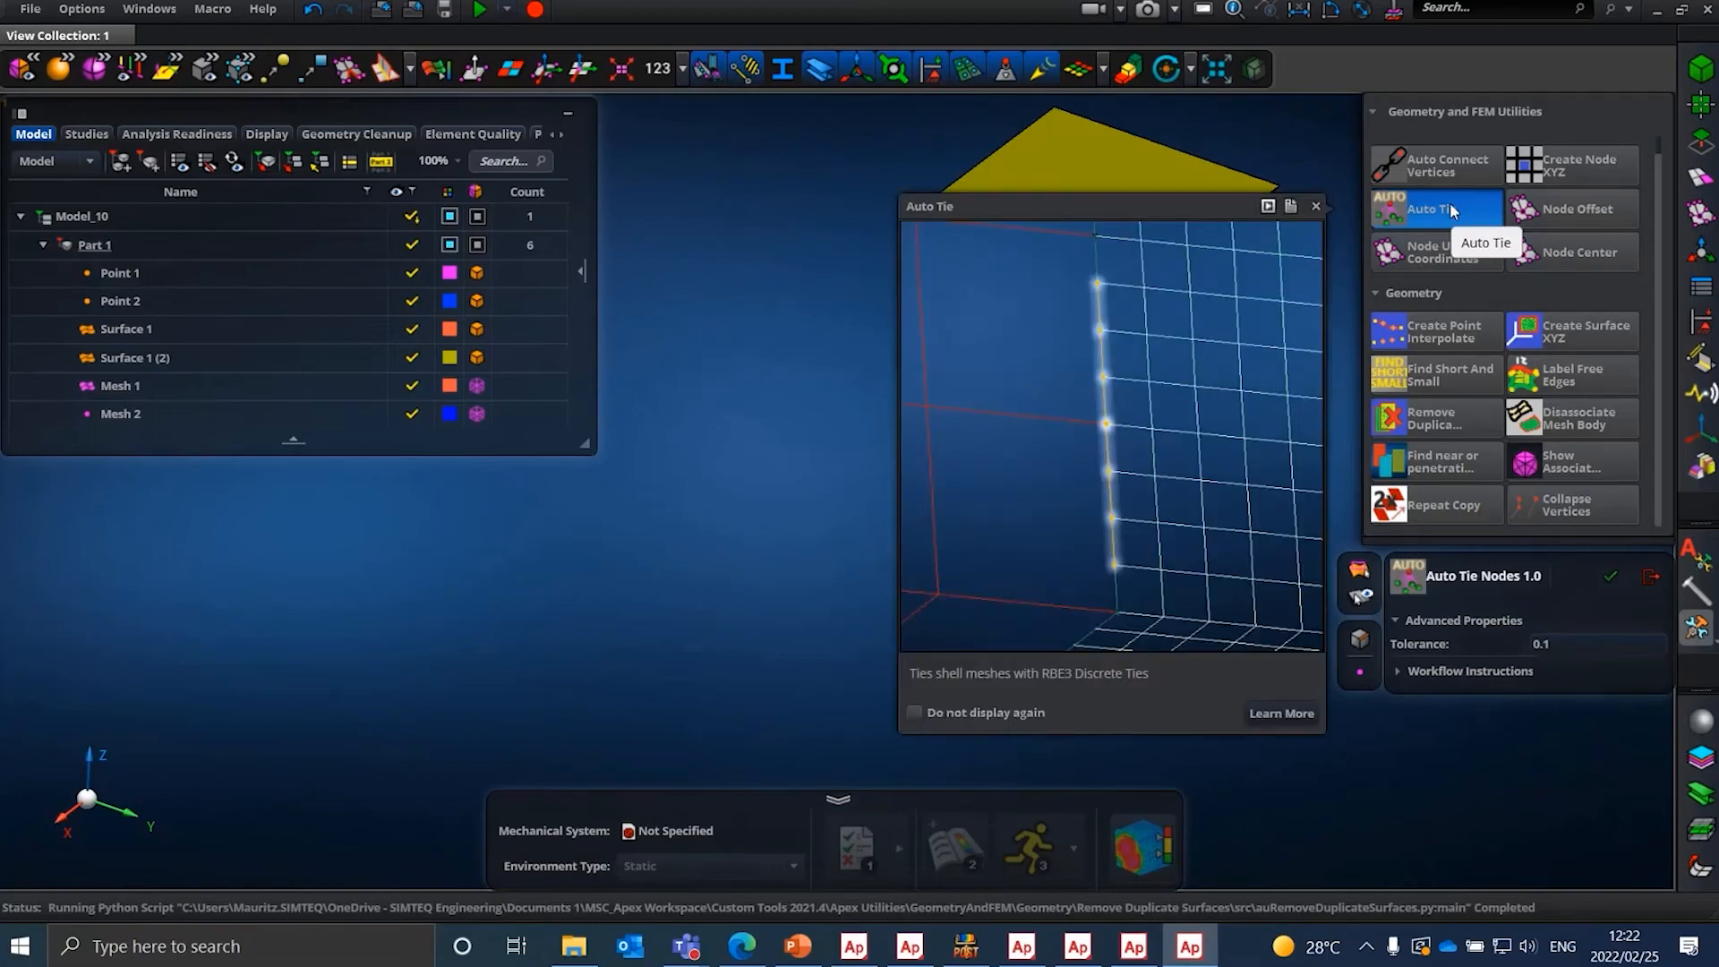
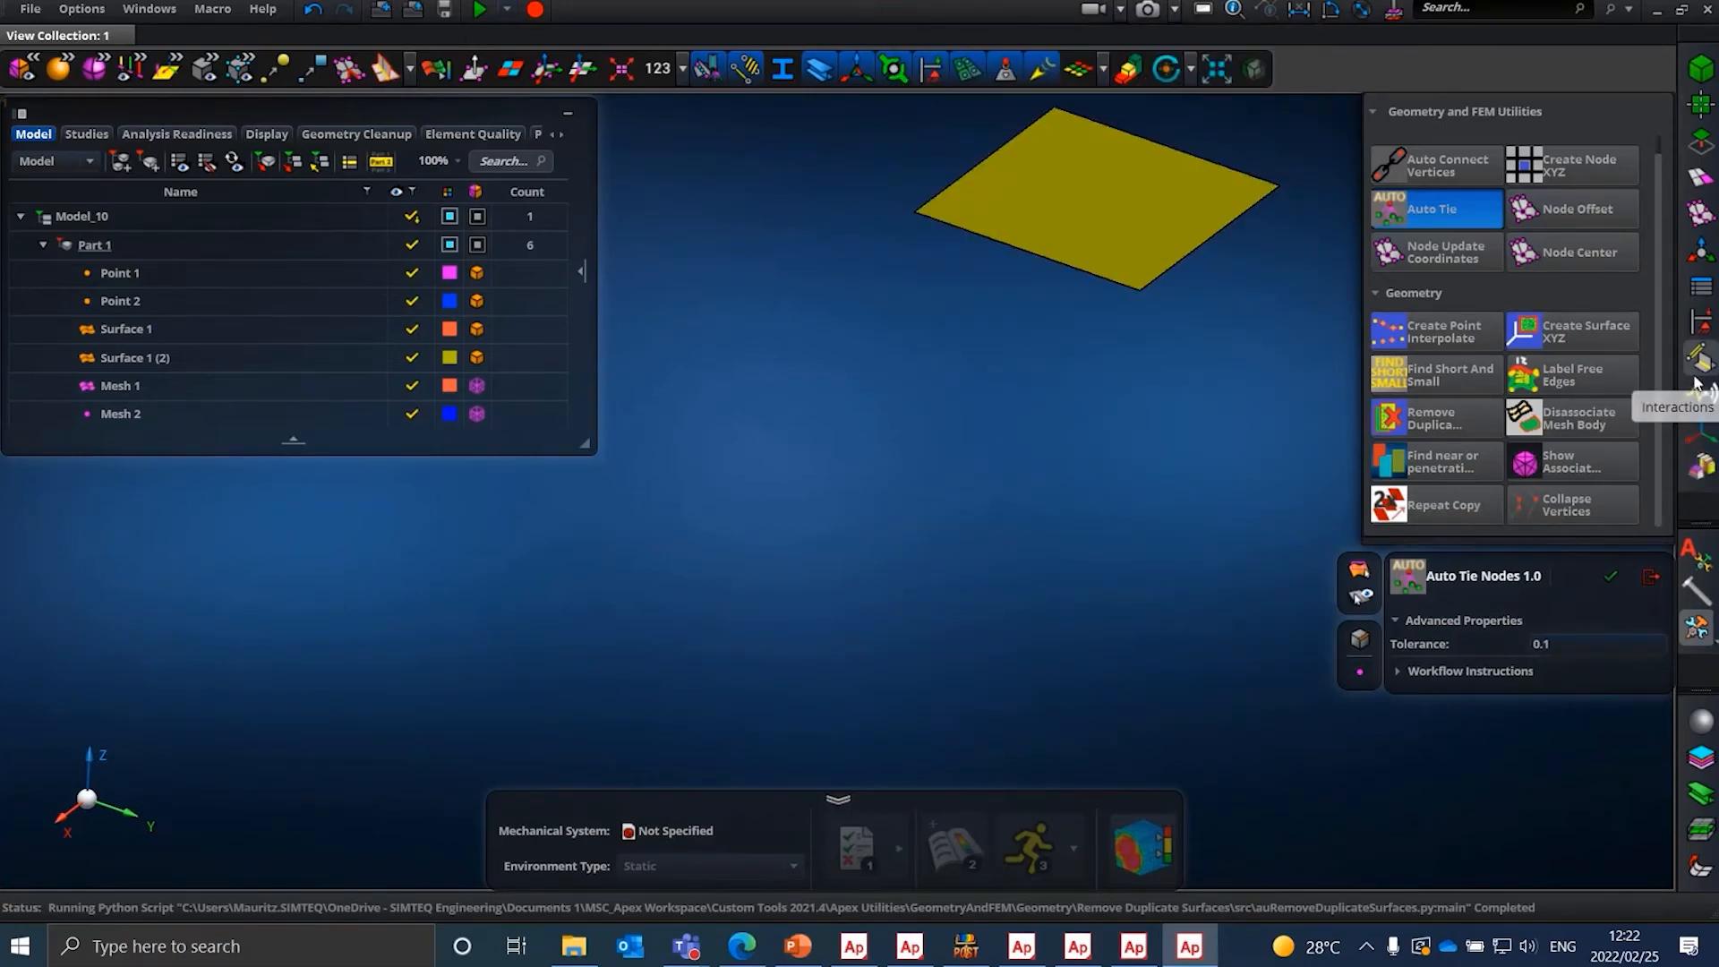
click(1695, 427)
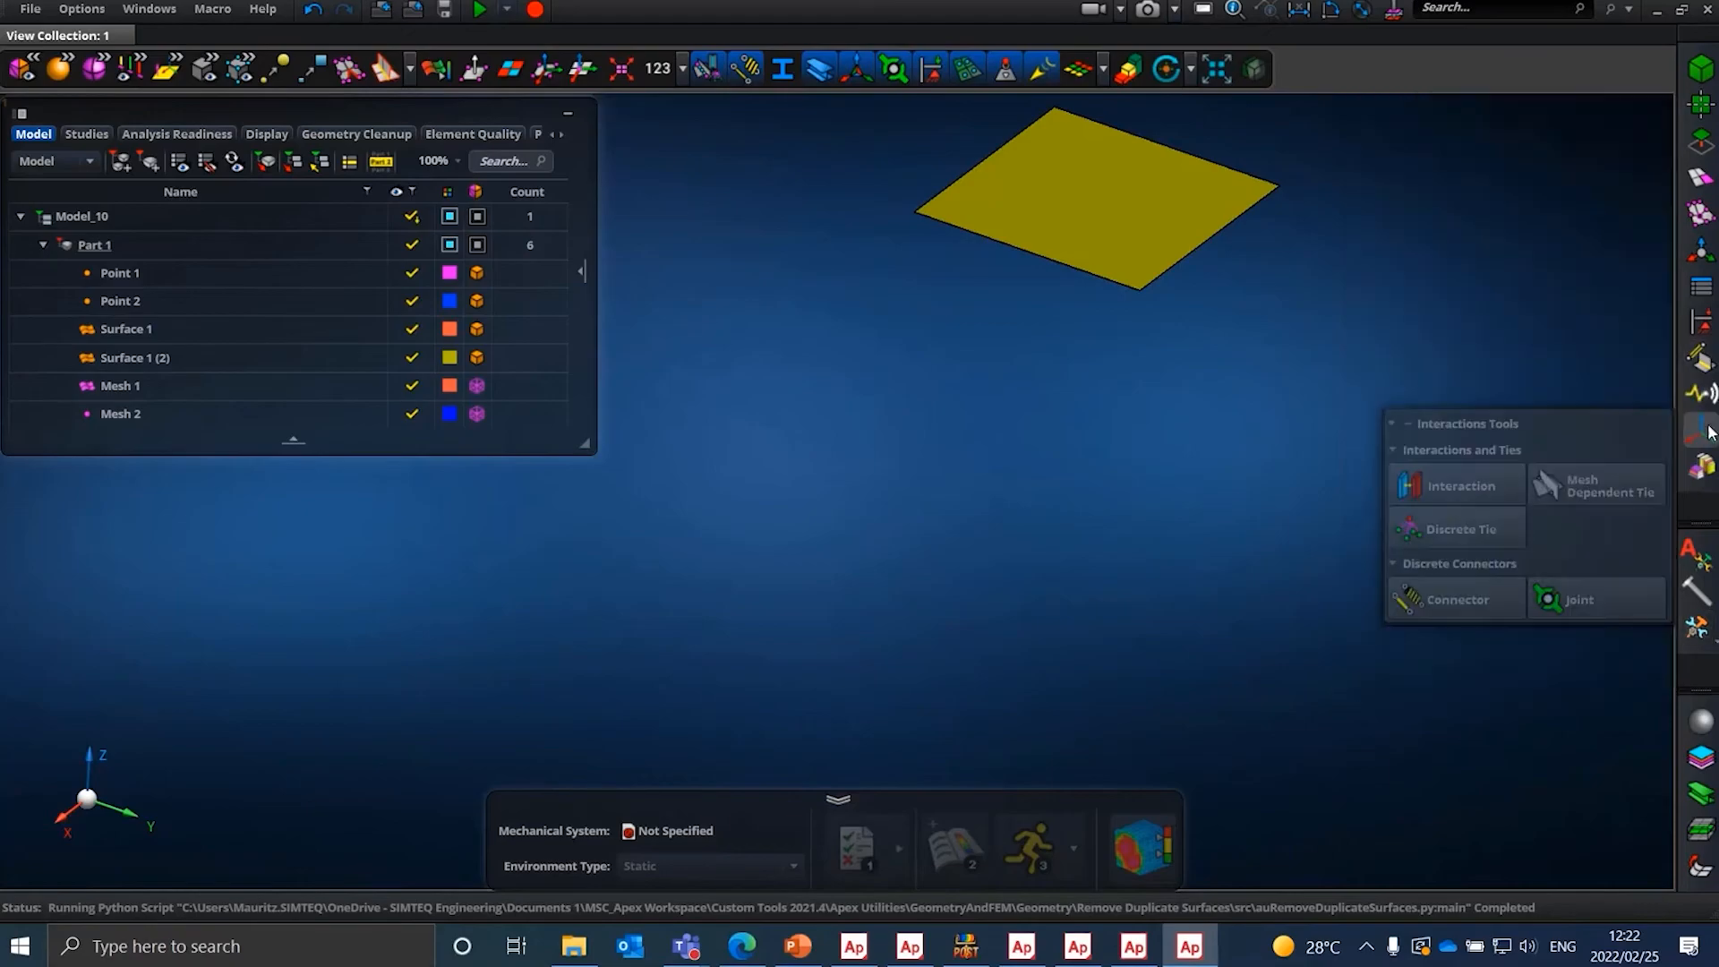
click(1697, 626)
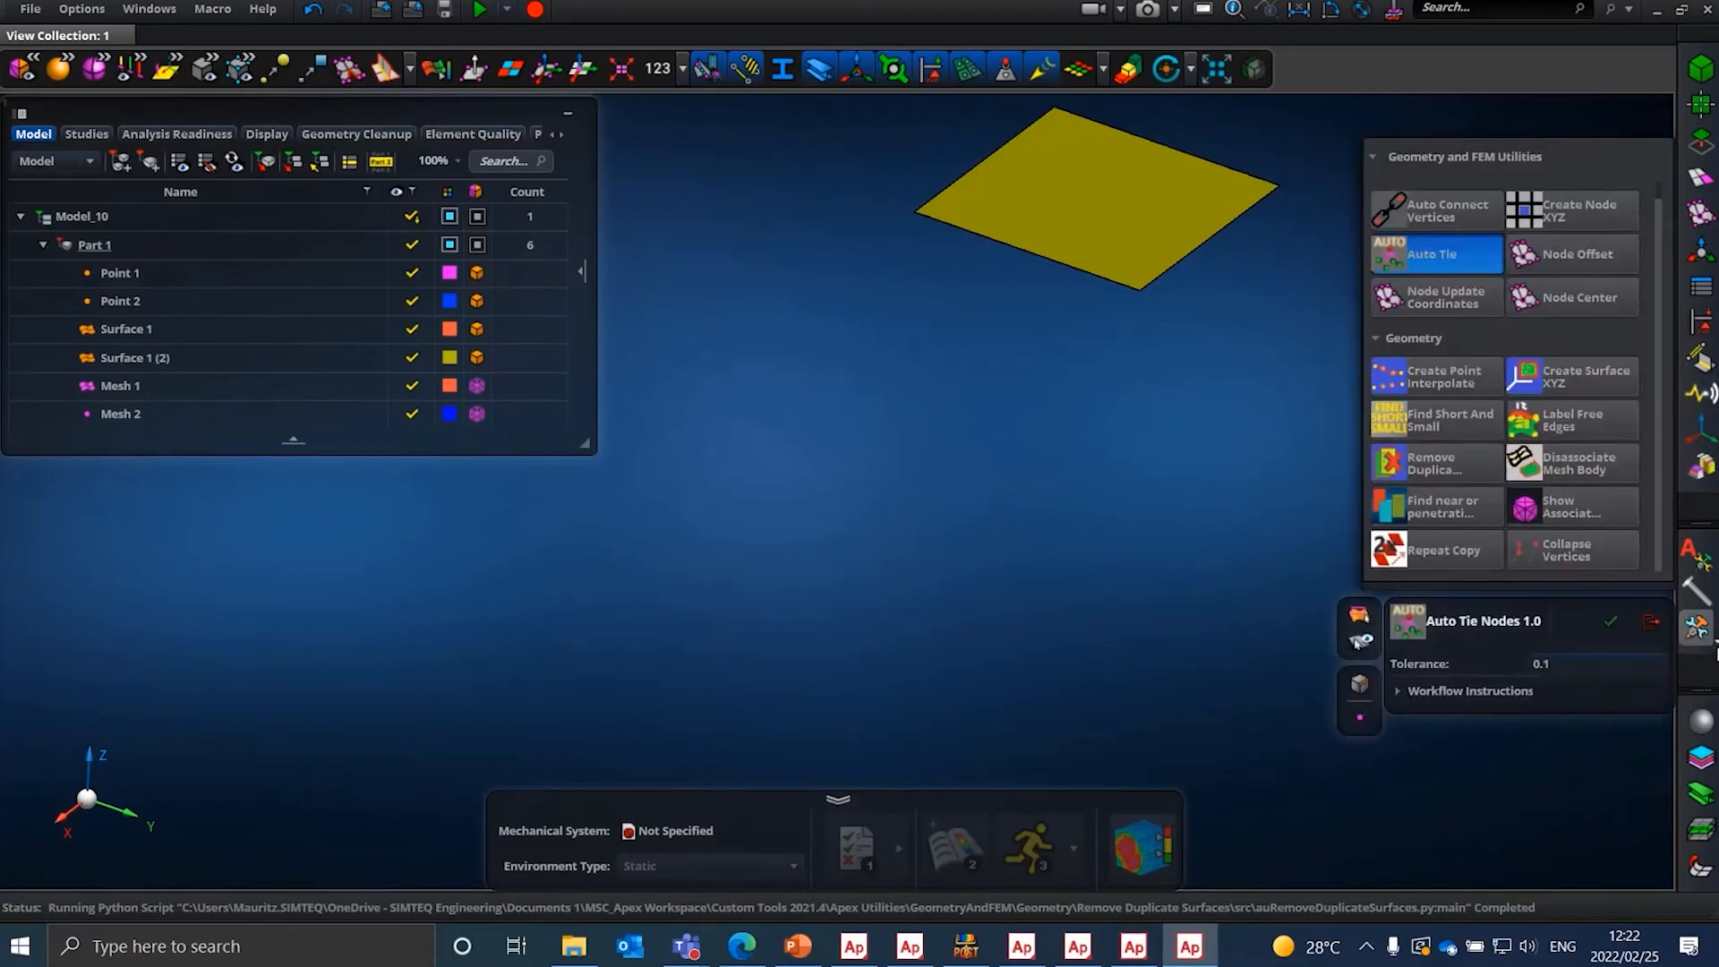
- Open the Query Tools and look through the FEM, geometry, mass property and grouping utilities with Surface 1 in view
click(1707, 673)
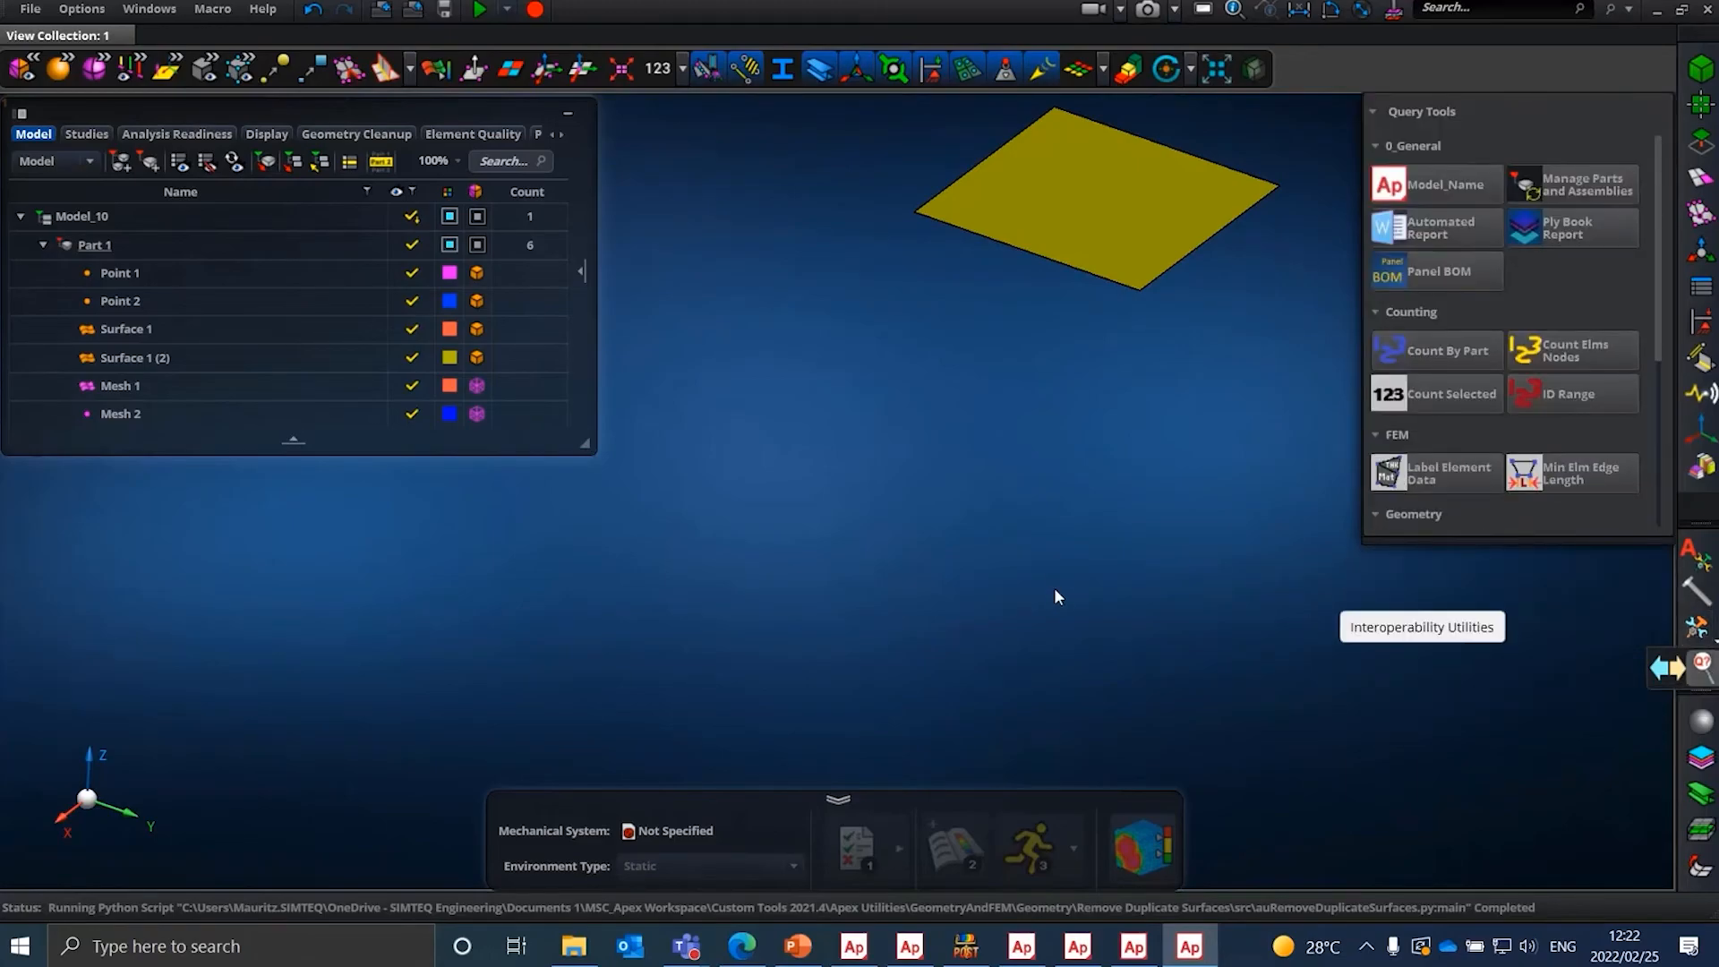
scroll(1061, 589, down, 10)
scroll(1118, 655, up, 8)
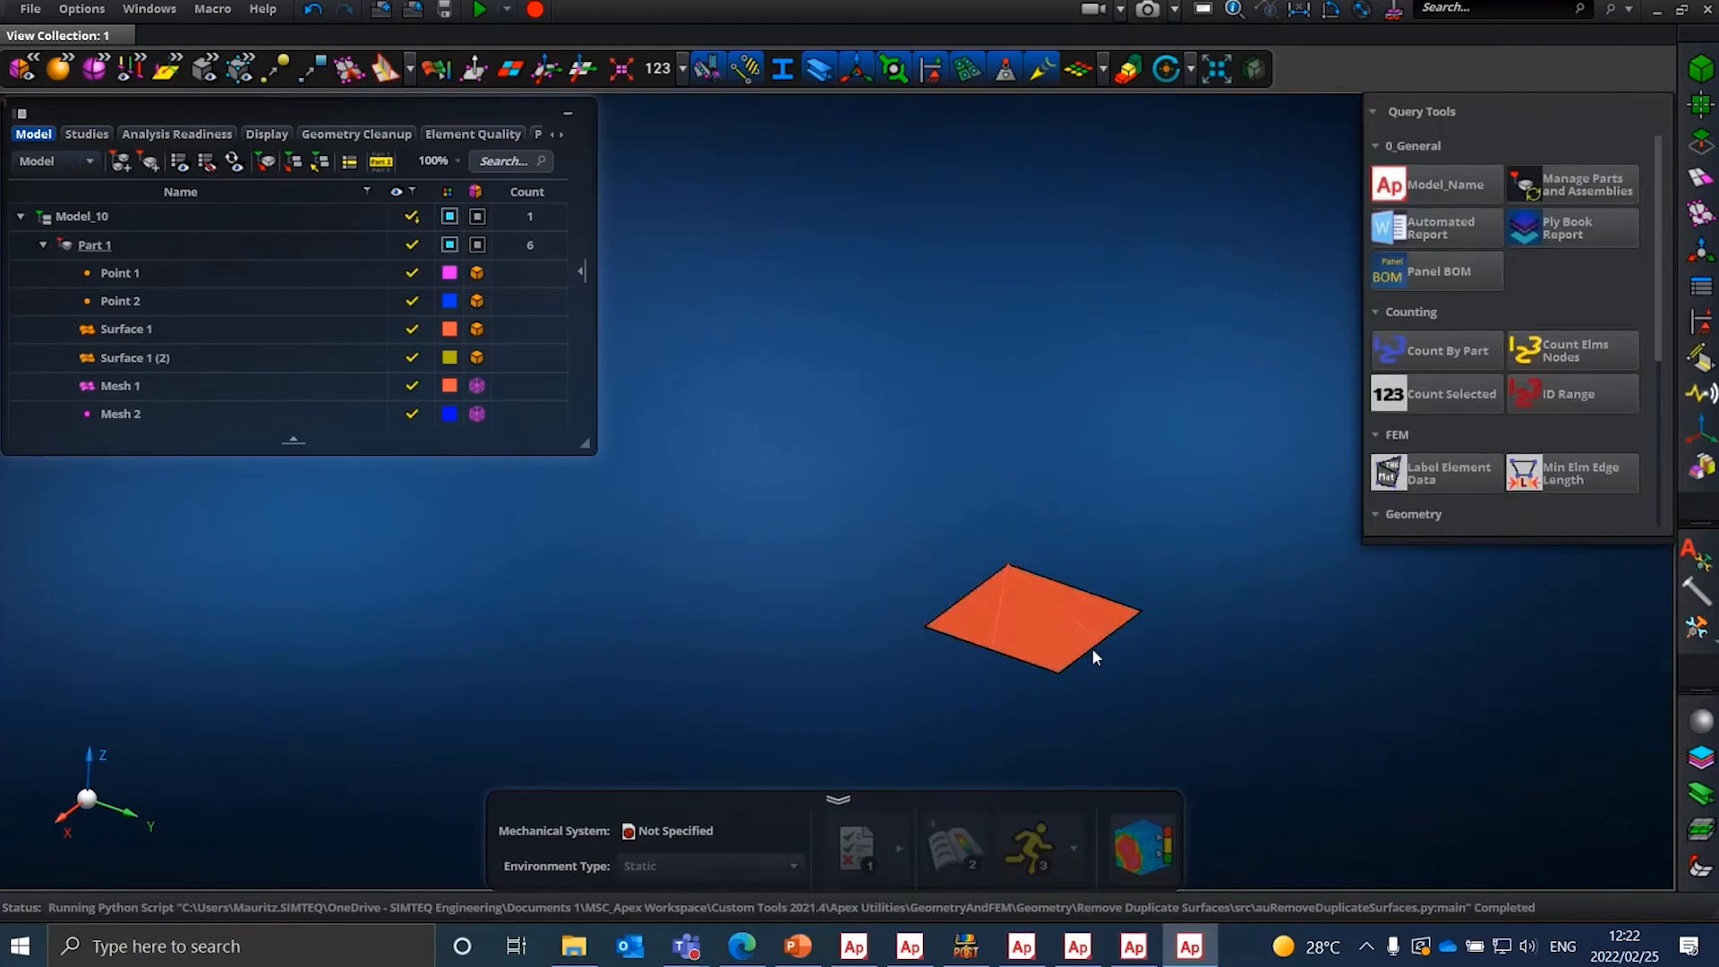
scroll(1017, 658, up, 4)
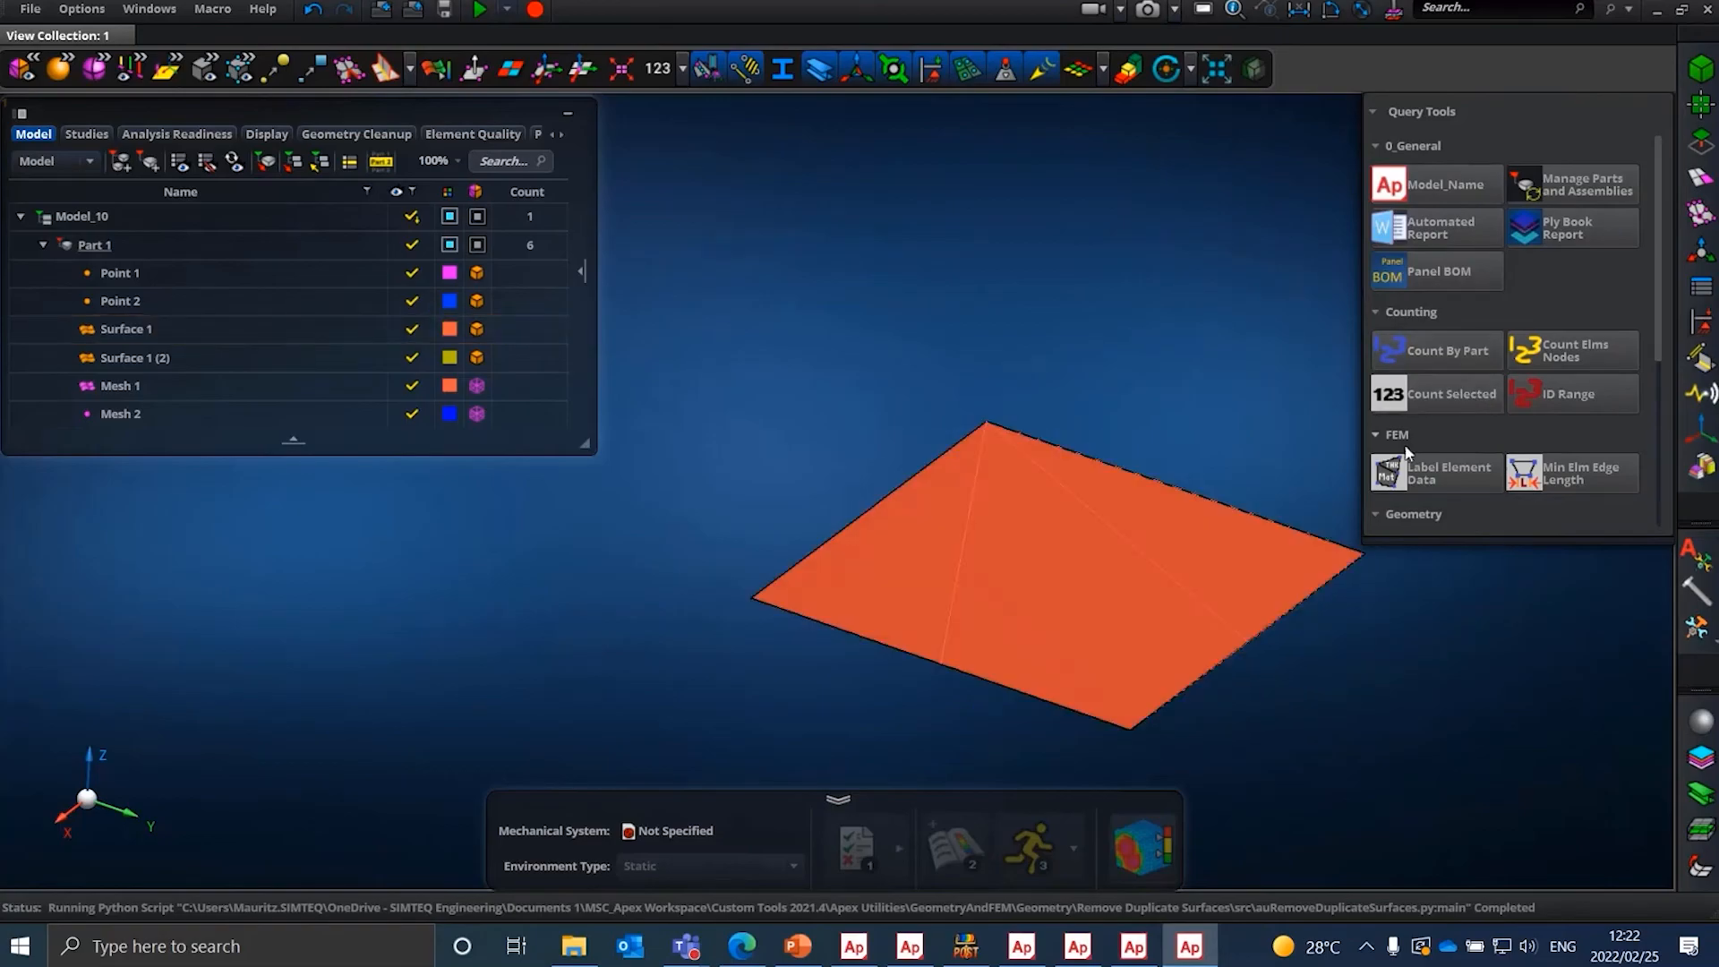
scroll(1464, 502, down, 3)
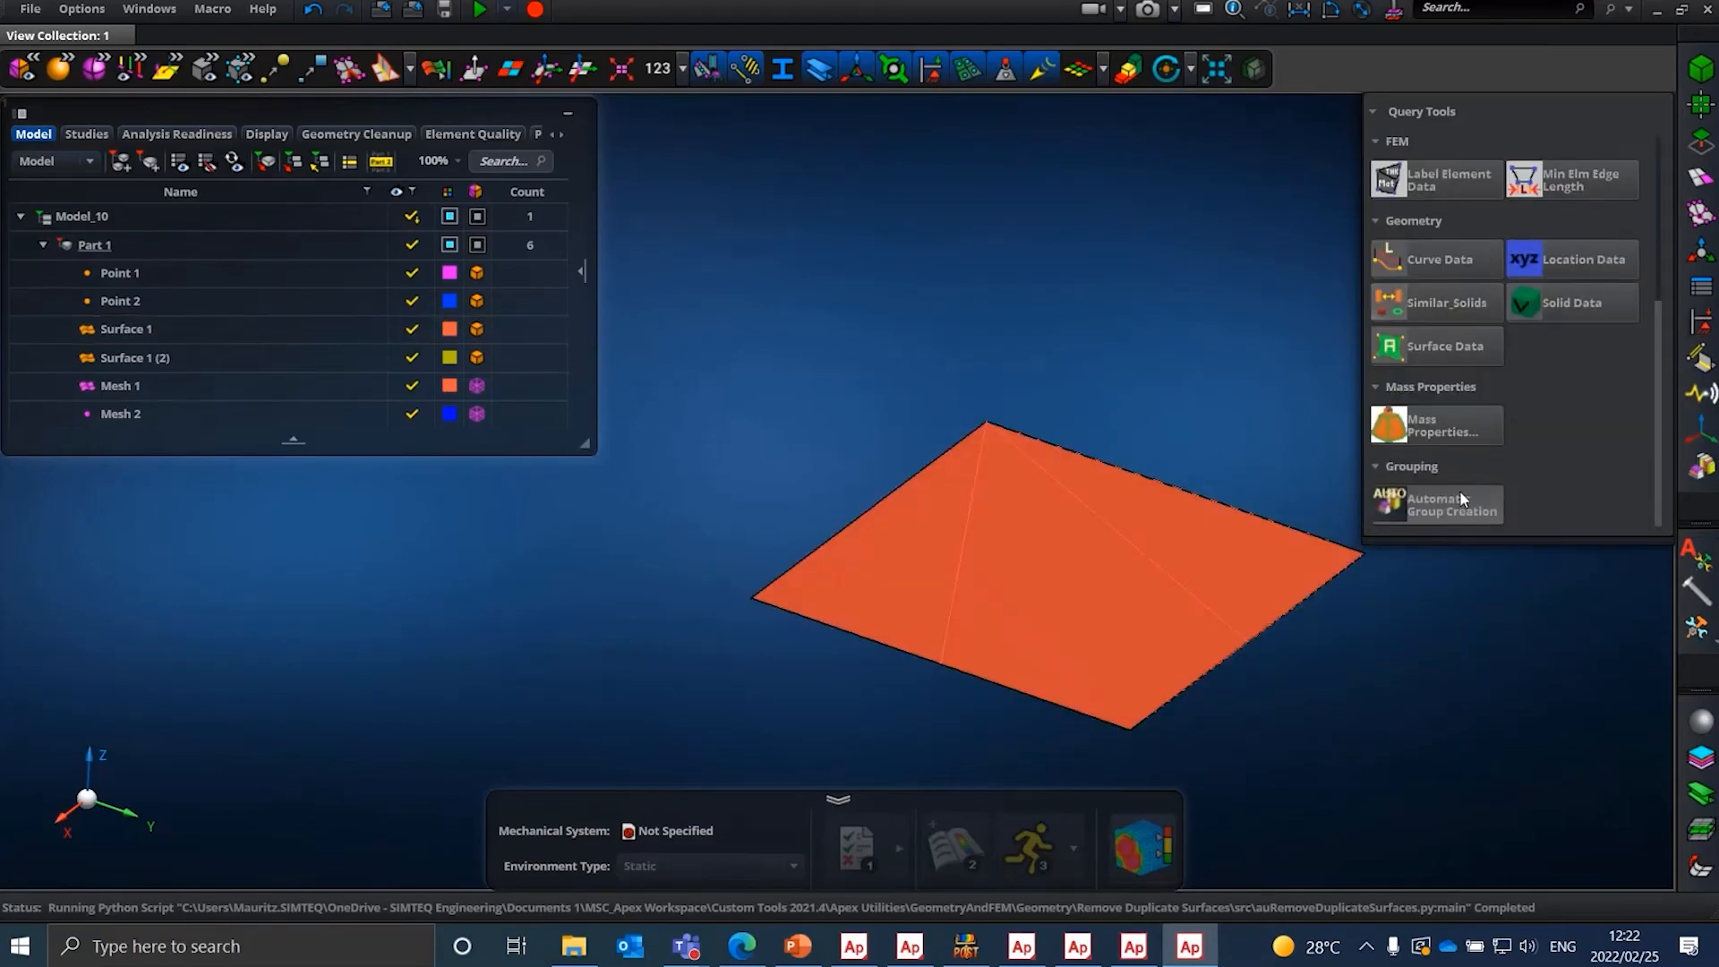
scroll(1522, 461, up, 1)
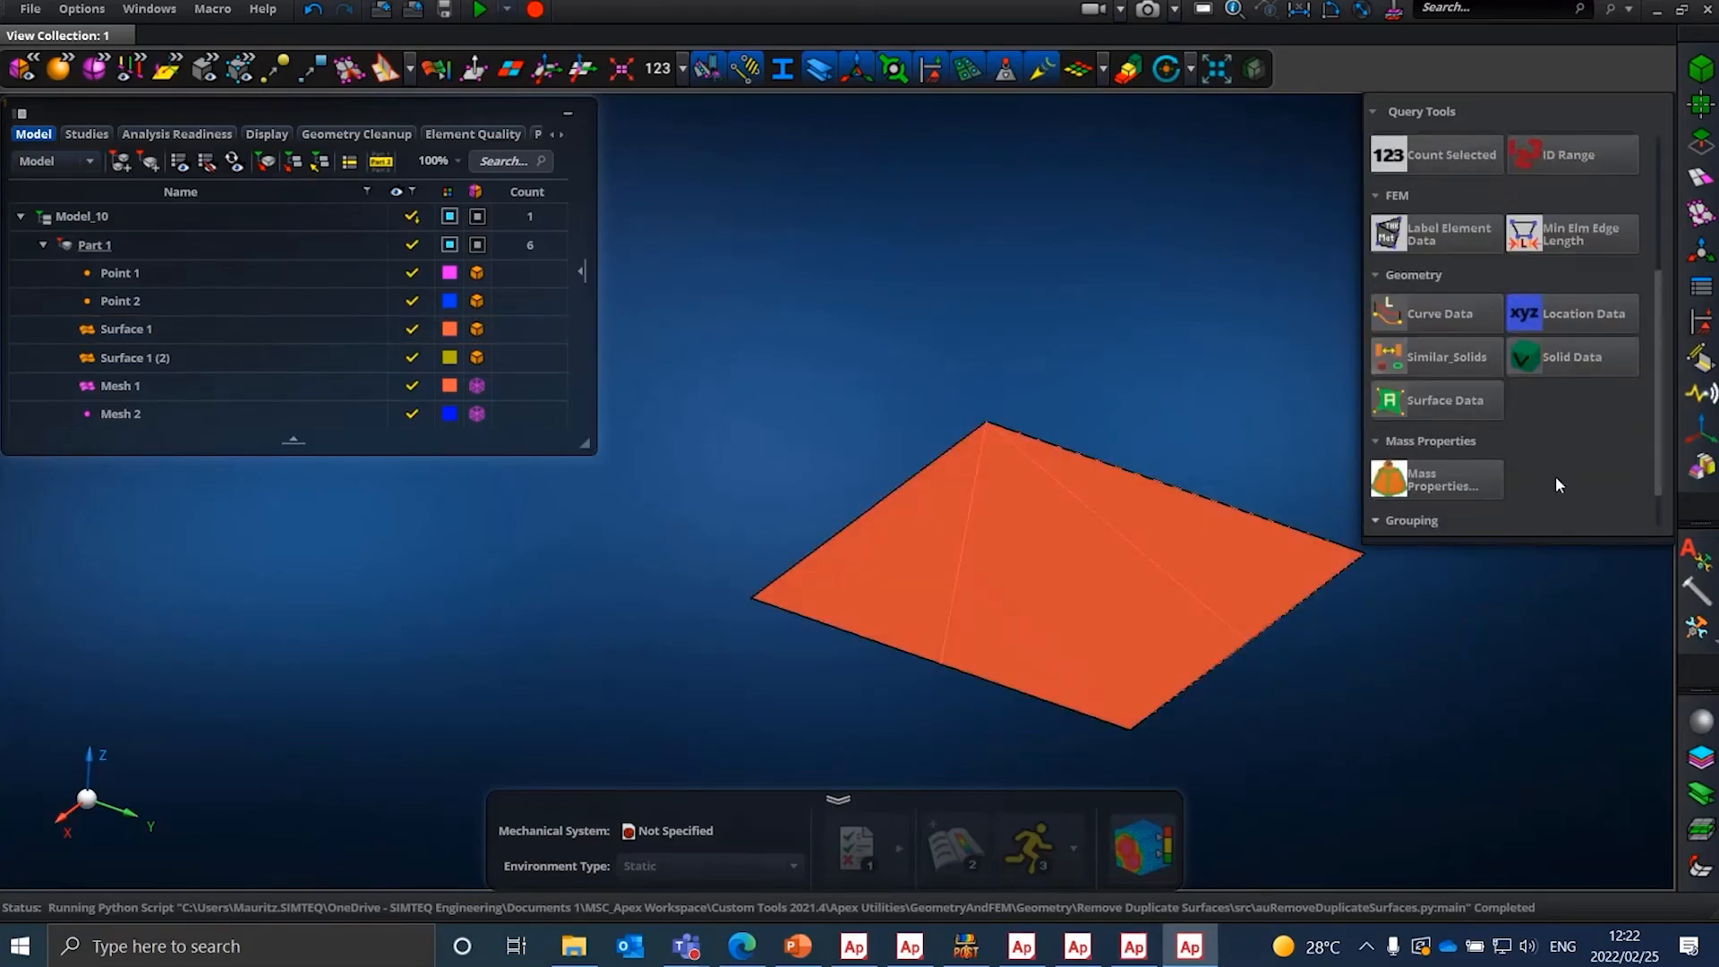
- Query the nearest corner vertex of Surface 1 with Location Data in mm and read the coordinates in the log file
click(1594, 321)
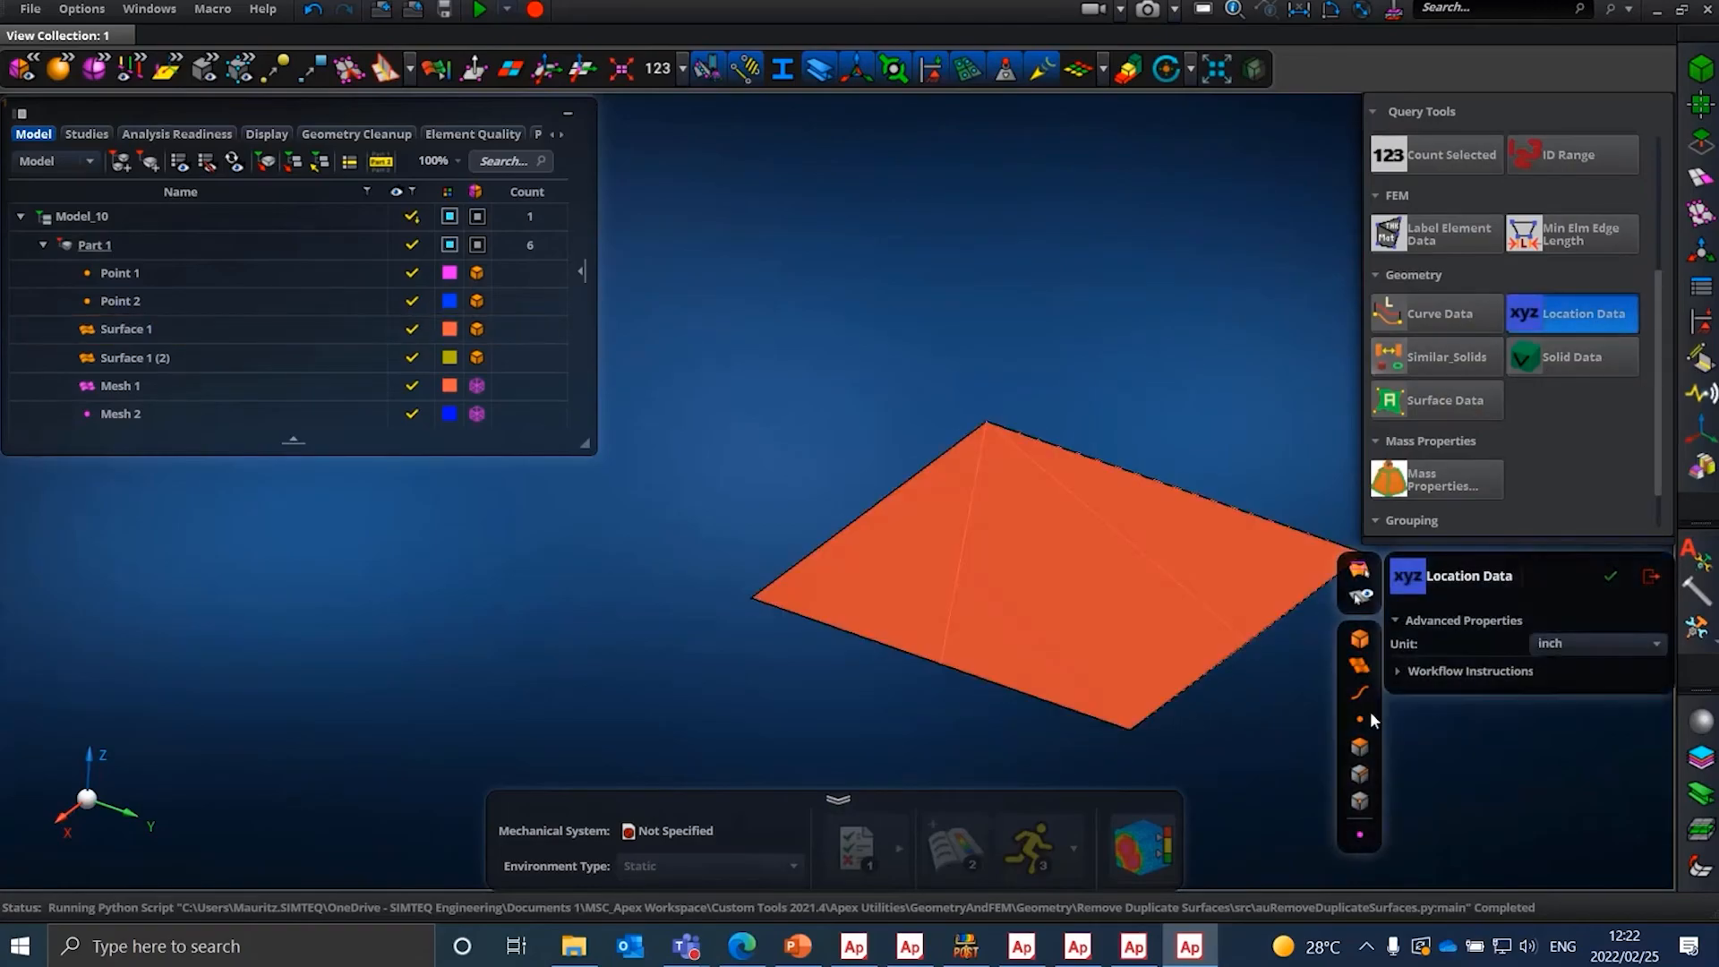
click(1360, 719)
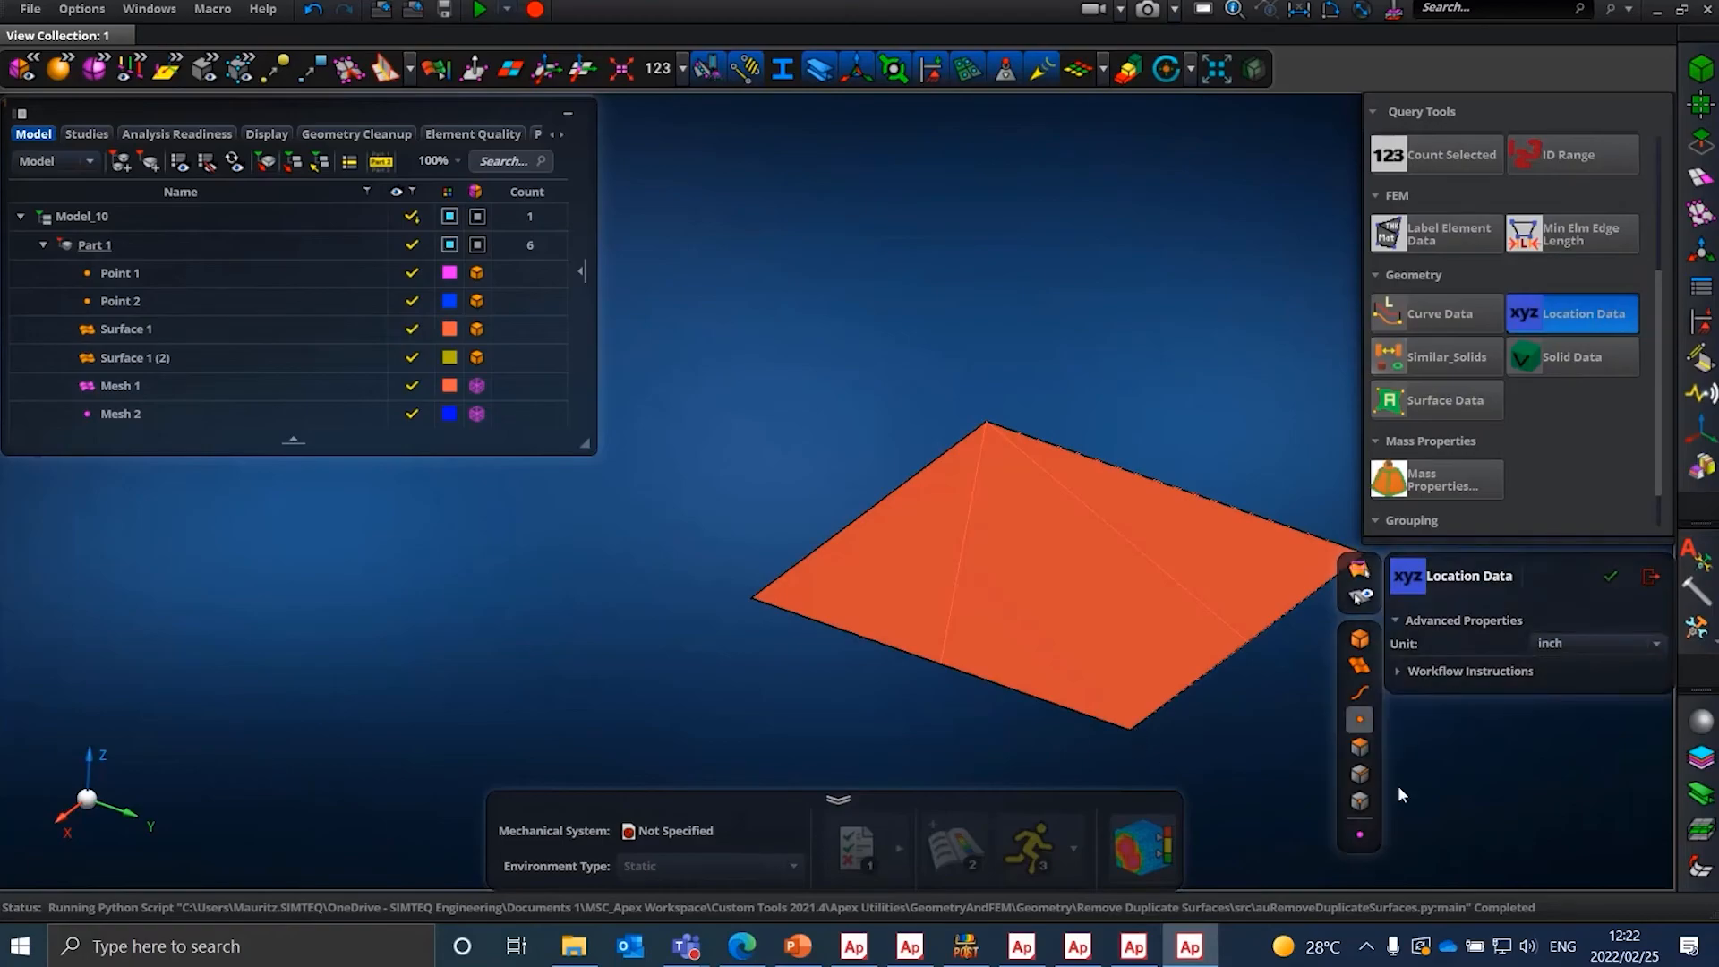
click(1360, 801)
click(1130, 727)
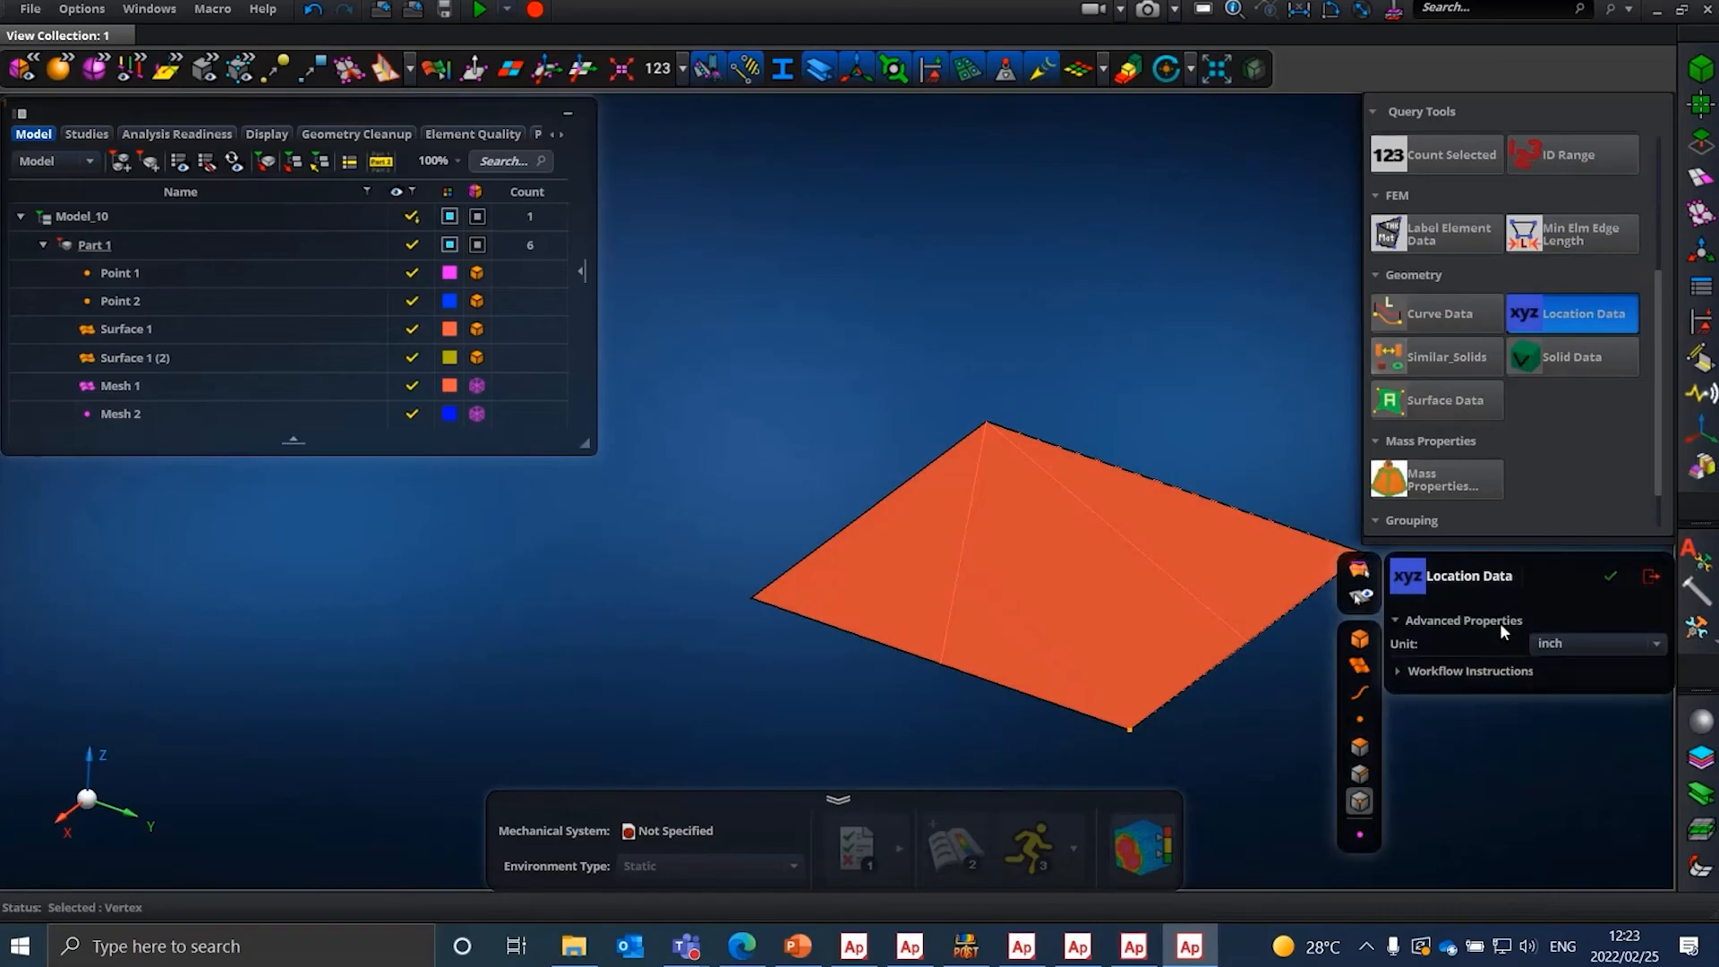
click(1608, 656)
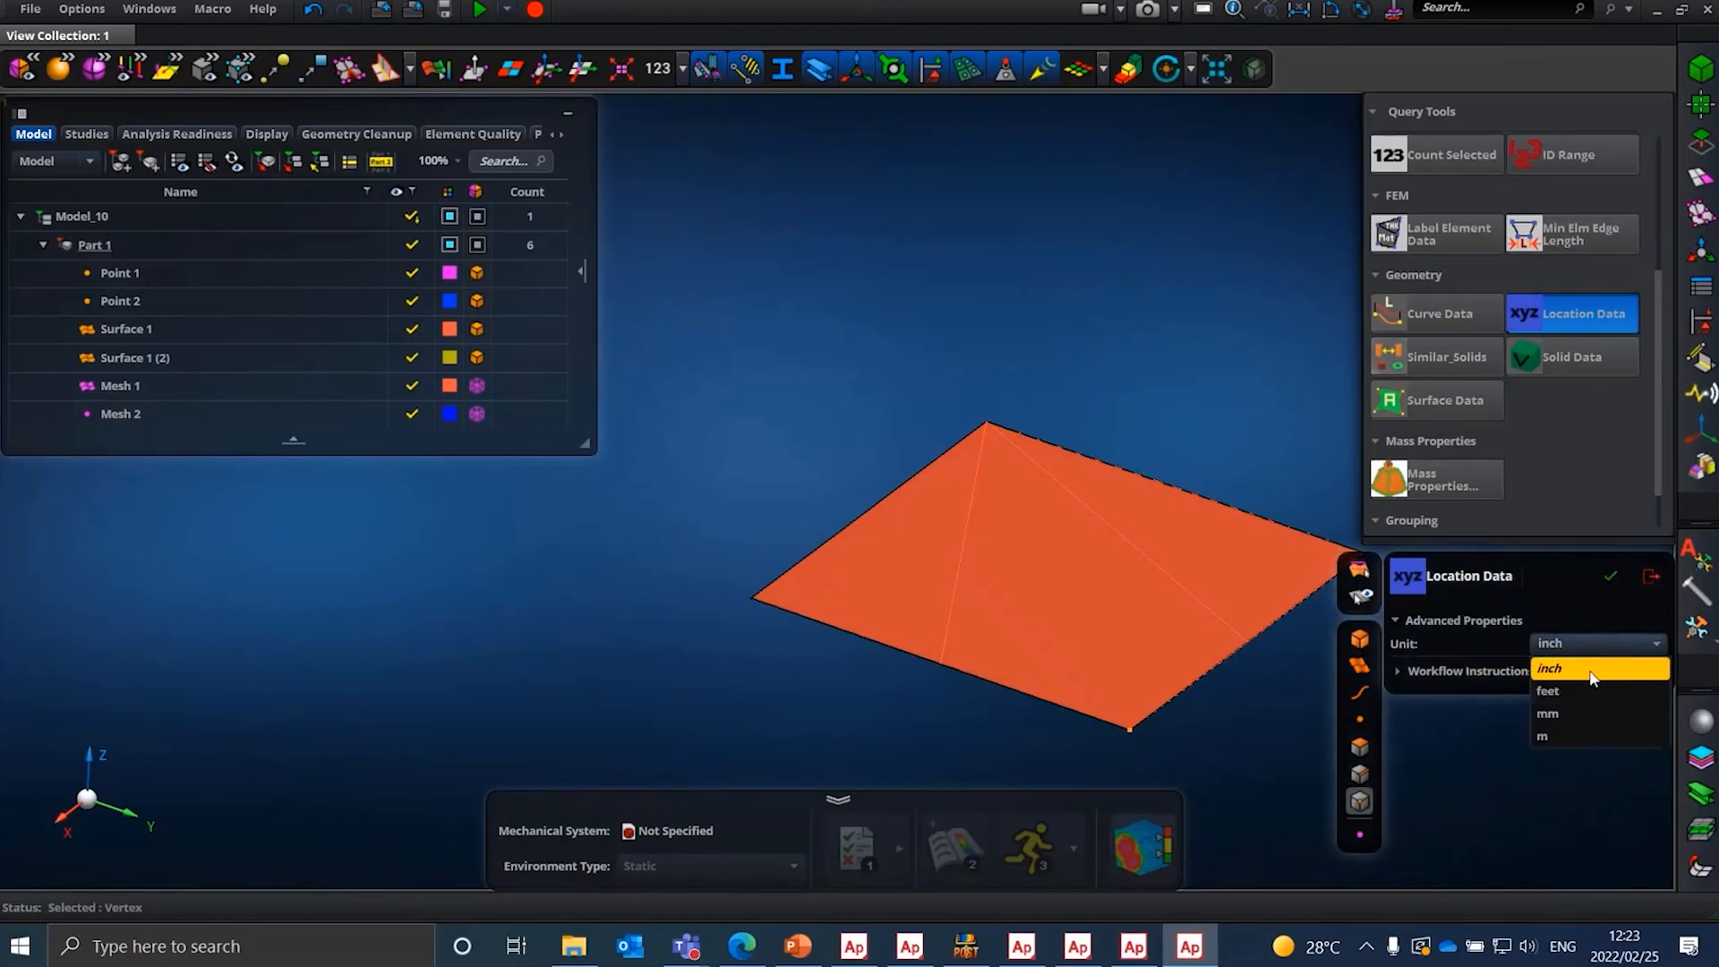
click(1566, 706)
click(1612, 575)
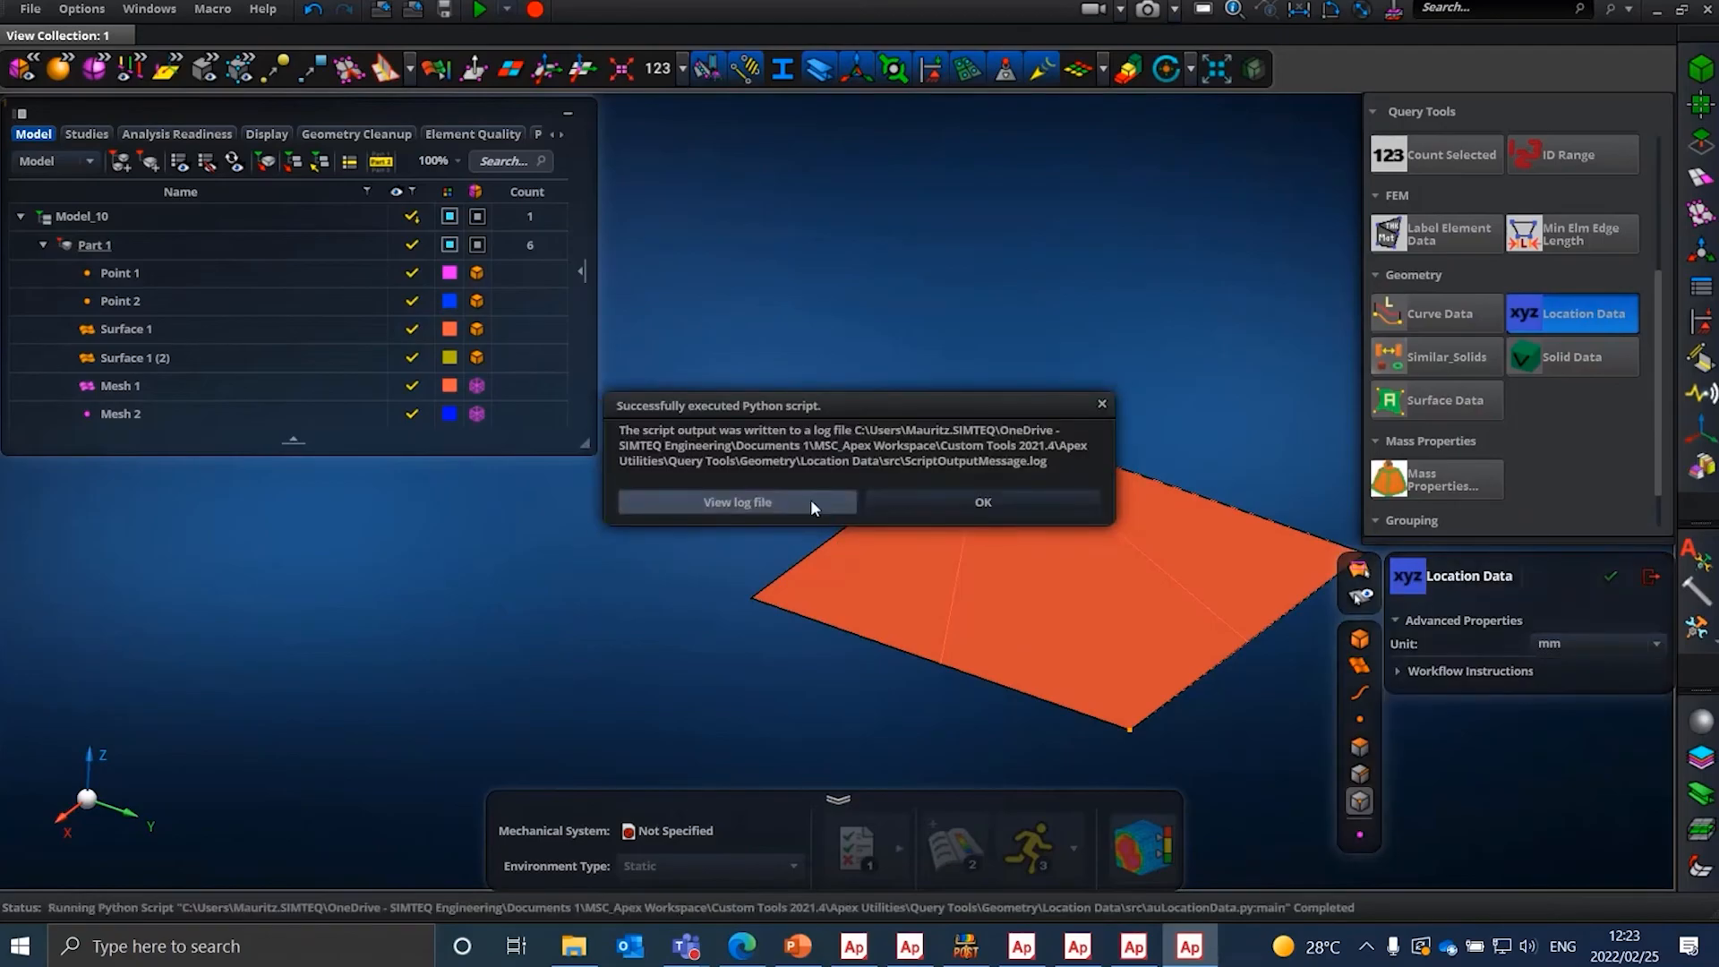
click(810, 500)
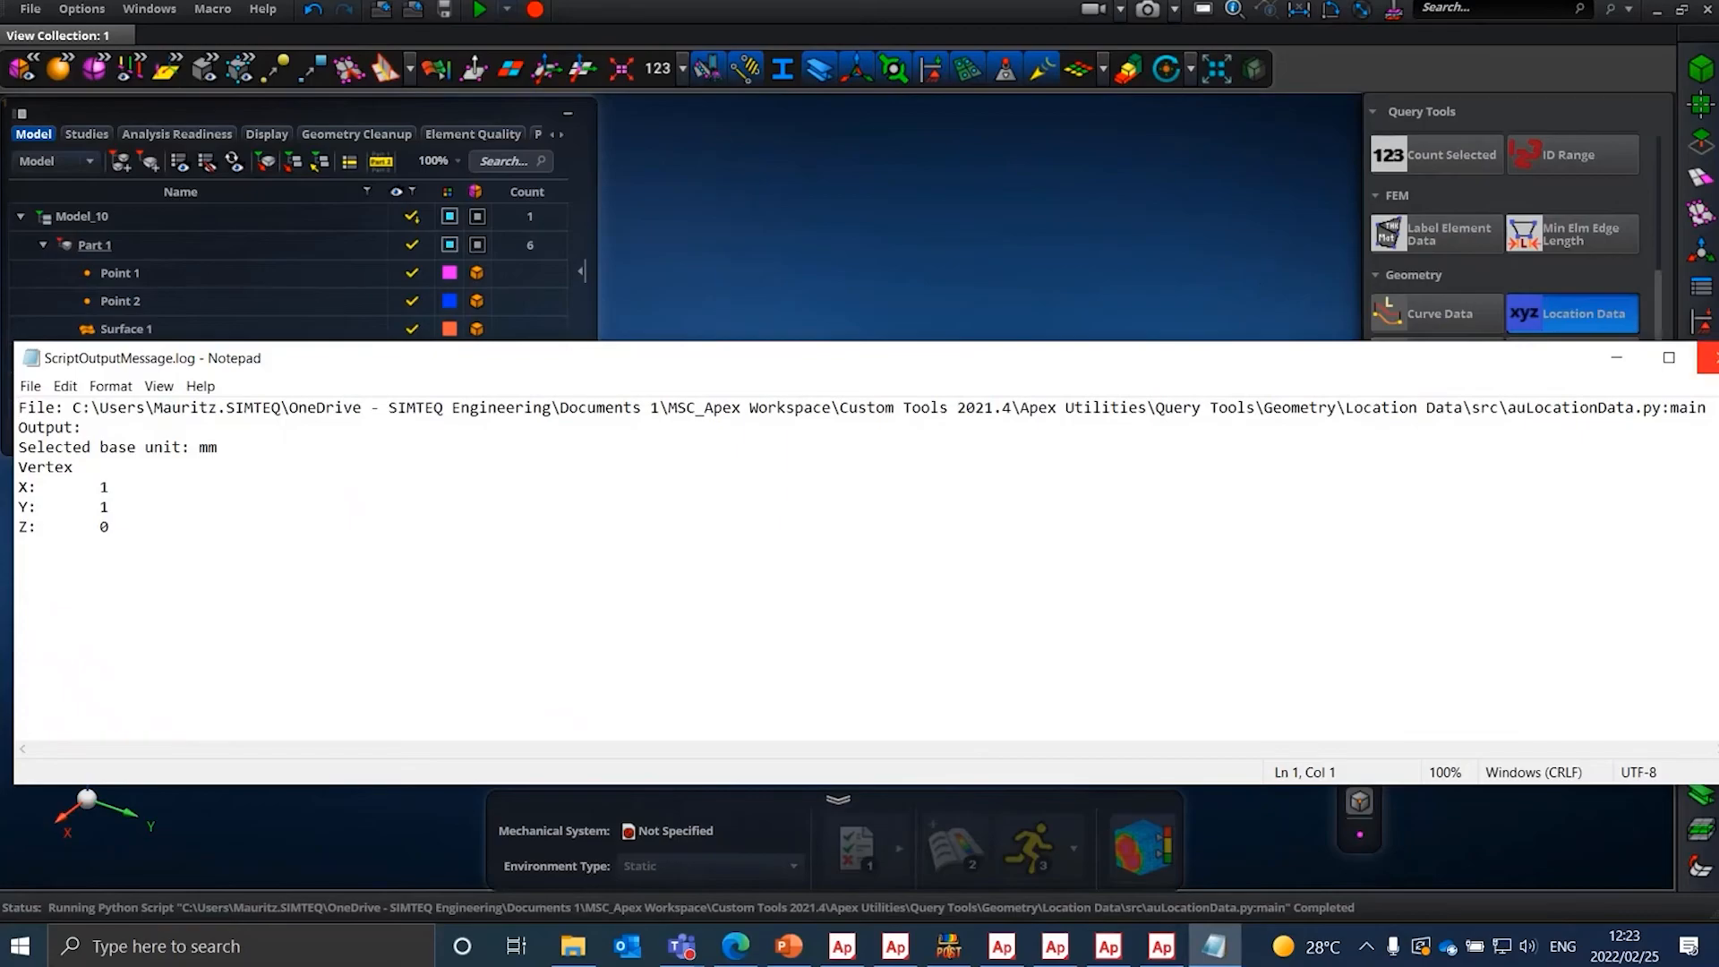
click(1712, 357)
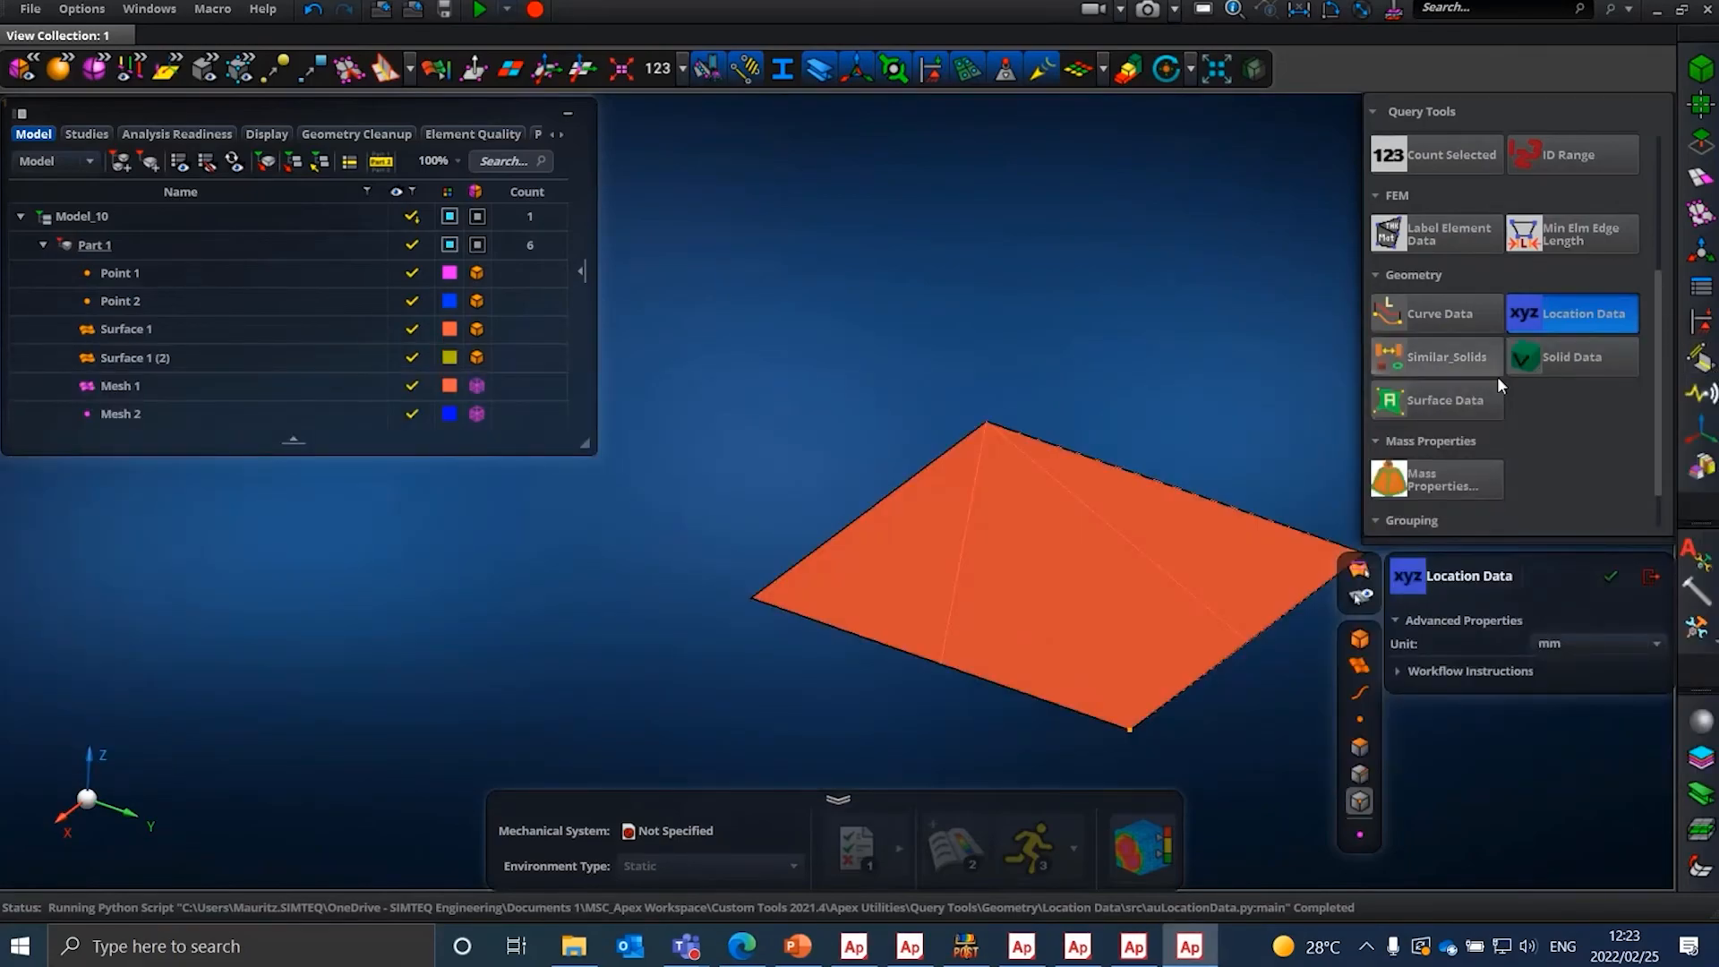
- Review the Solid Data, Surface Data, Curve Data and Min/Max Element Edge Length query utilities
click(1552, 367)
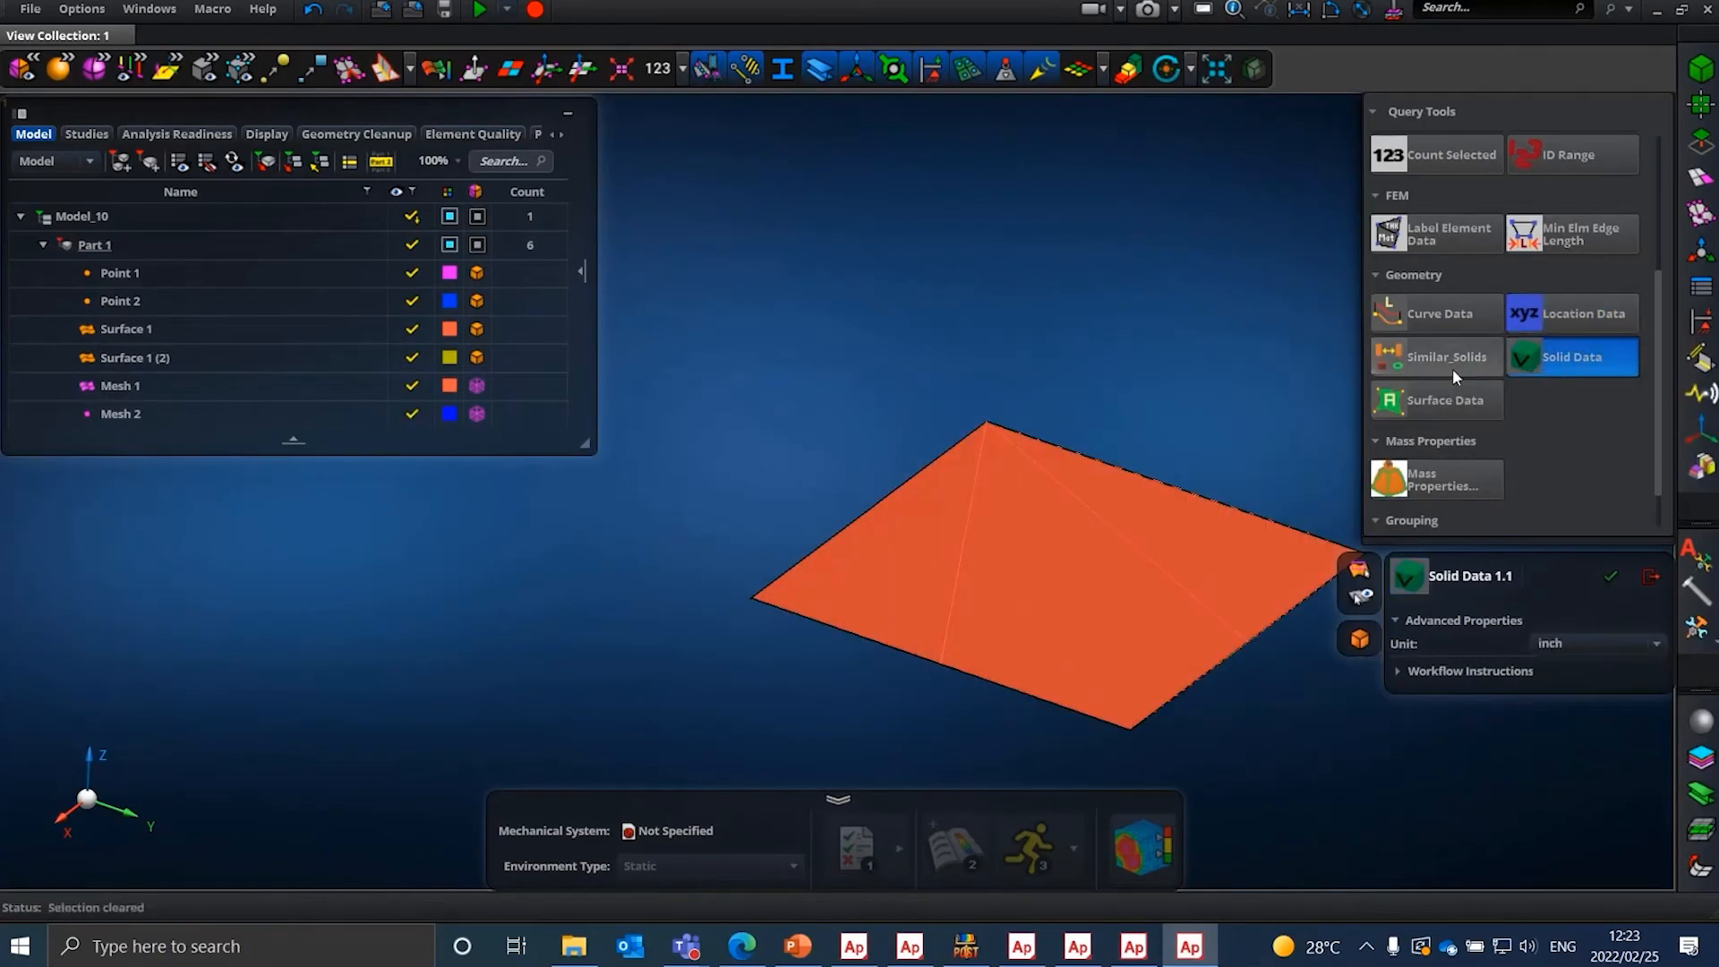
click(1432, 405)
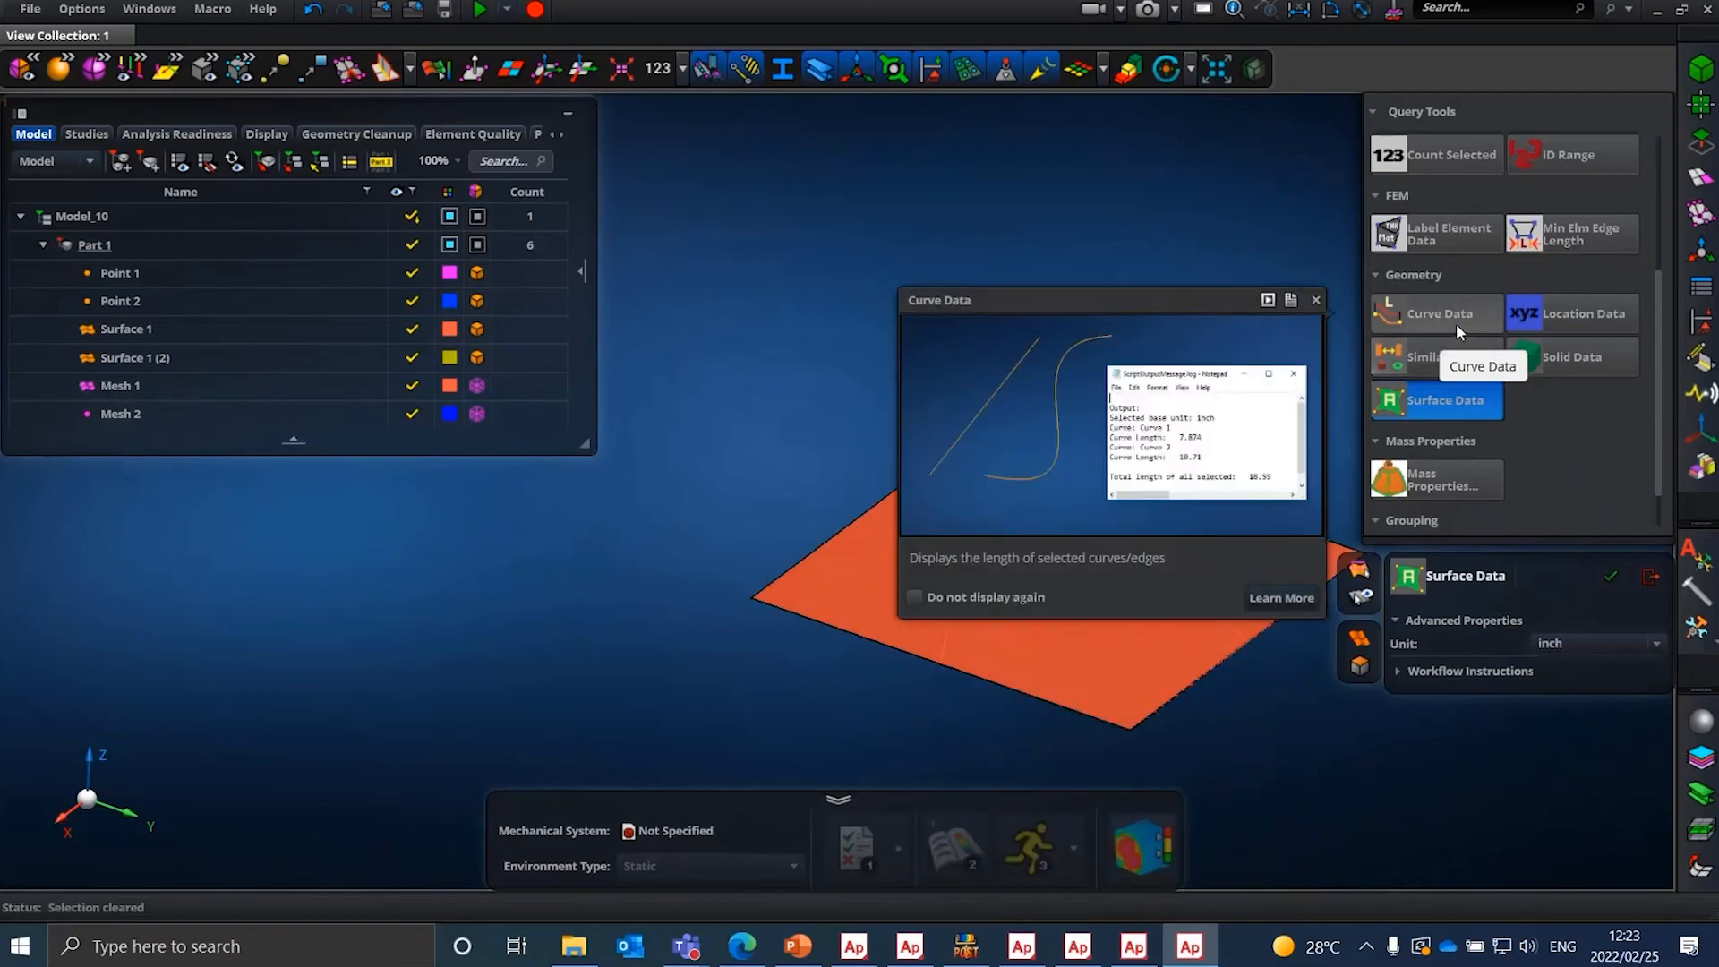
scroll(1459, 322, up, 1)
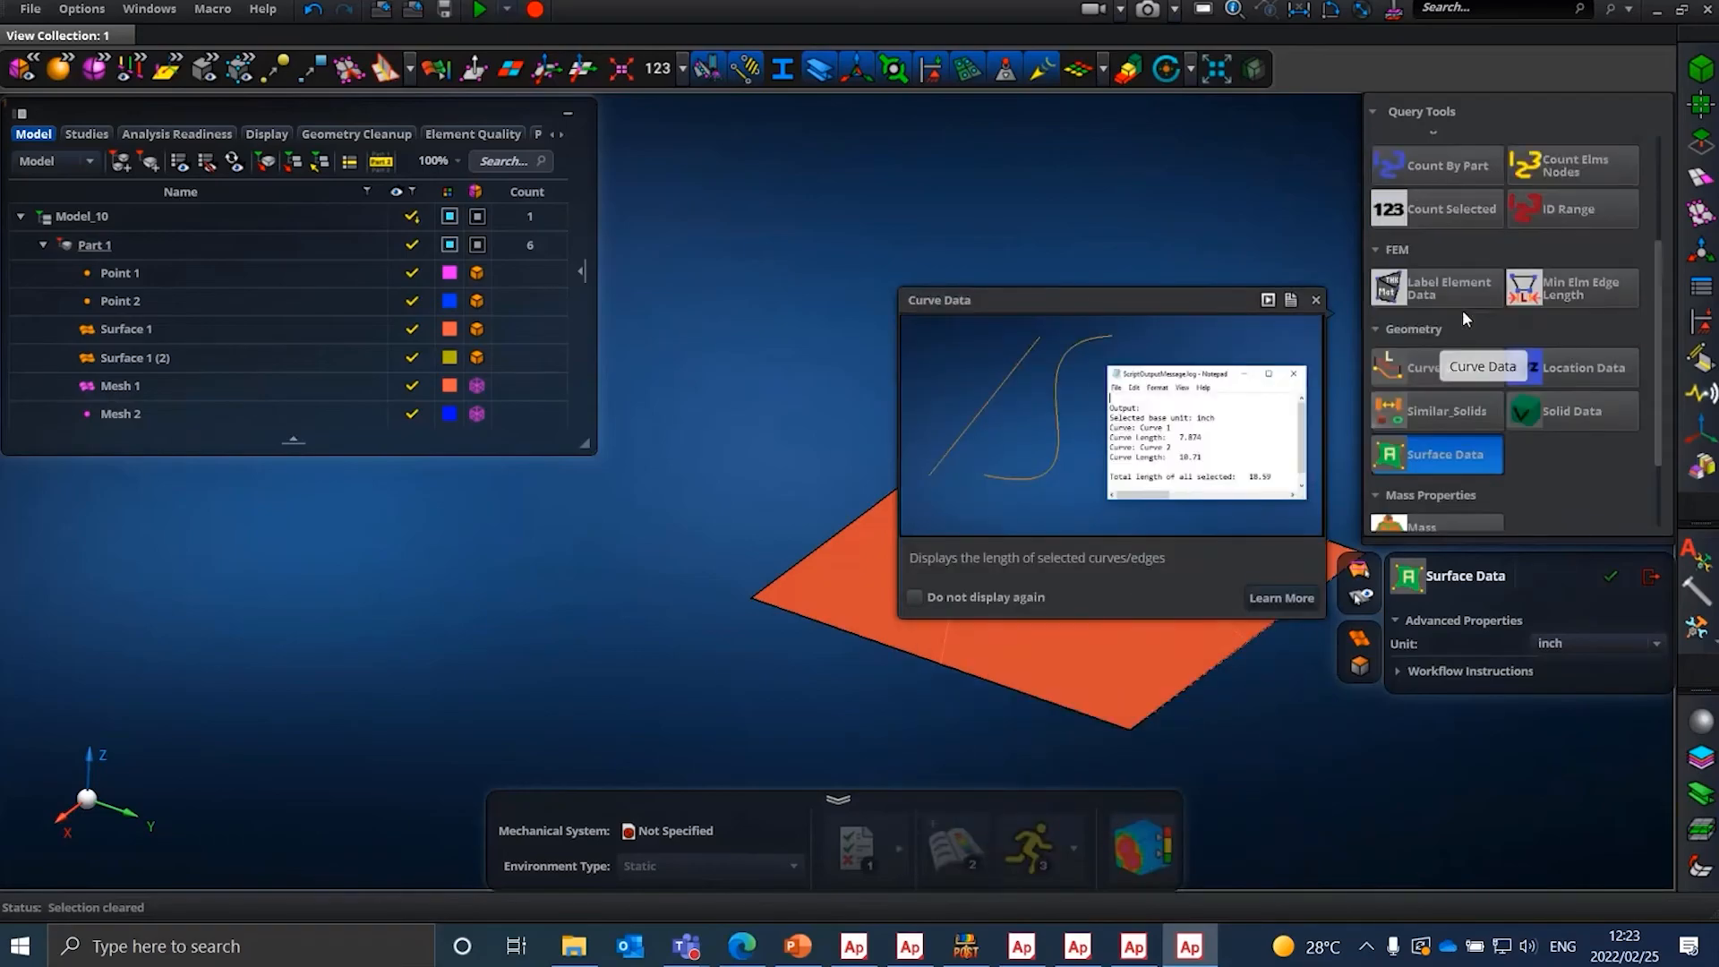
click(1588, 303)
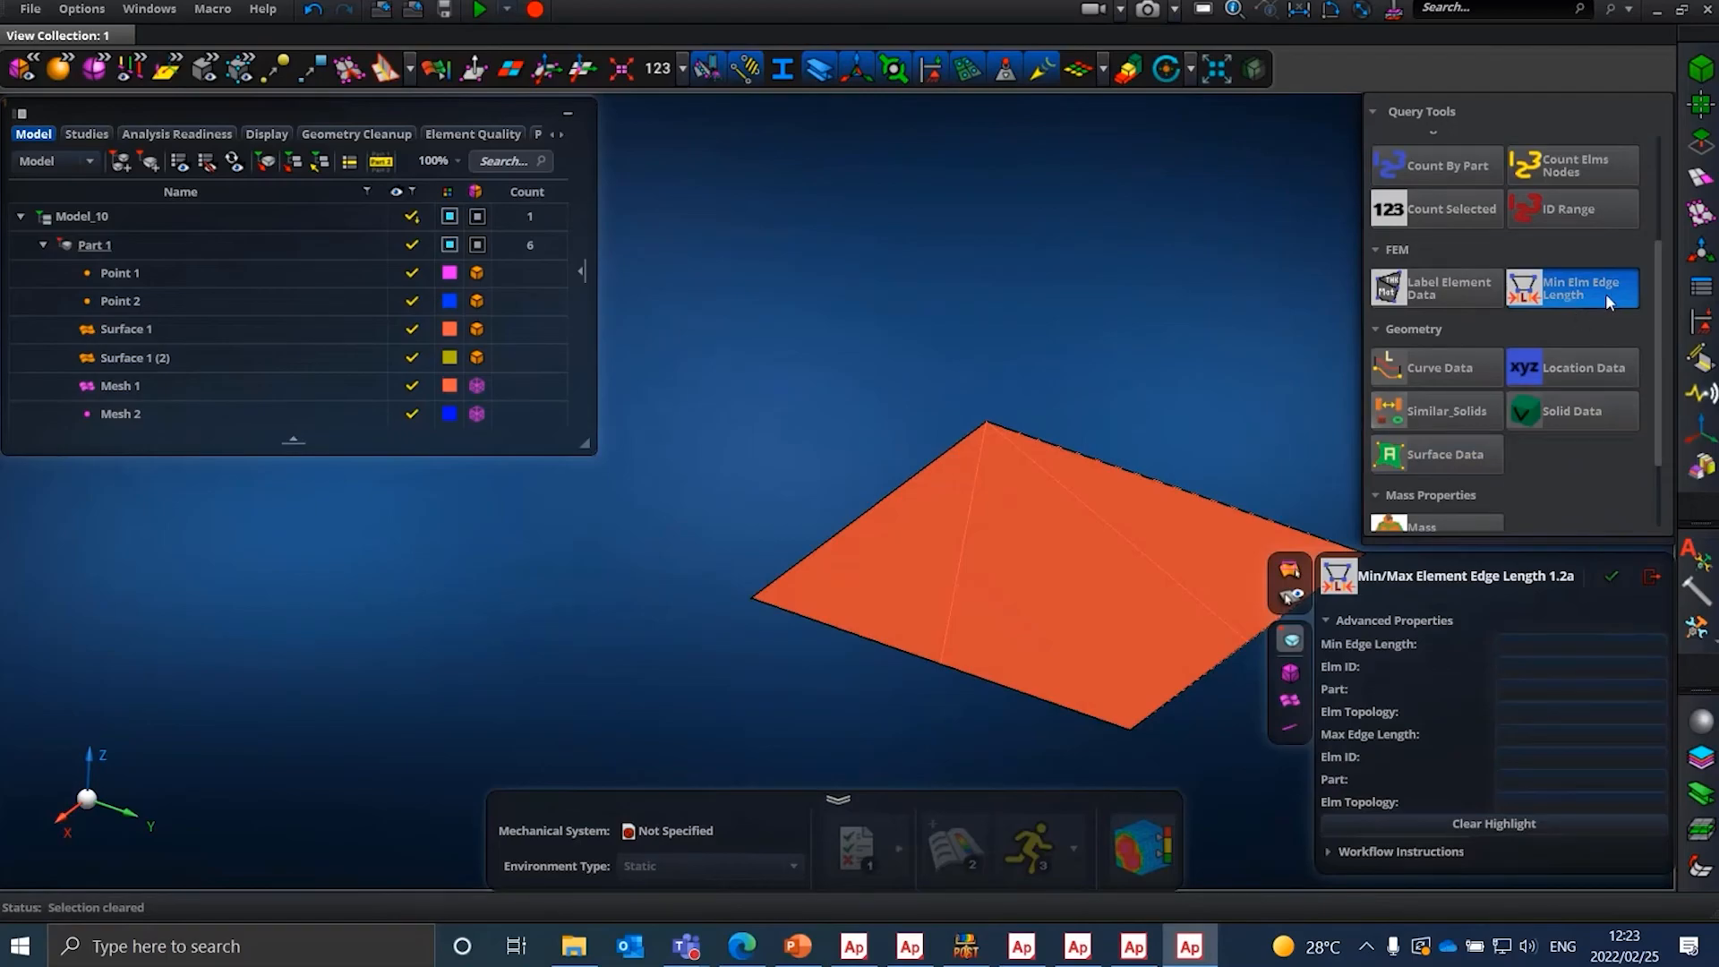
- Query the minimum and maximum element edge lengths of Part 1
mouse_move(1604, 300)
click(1013, 455)
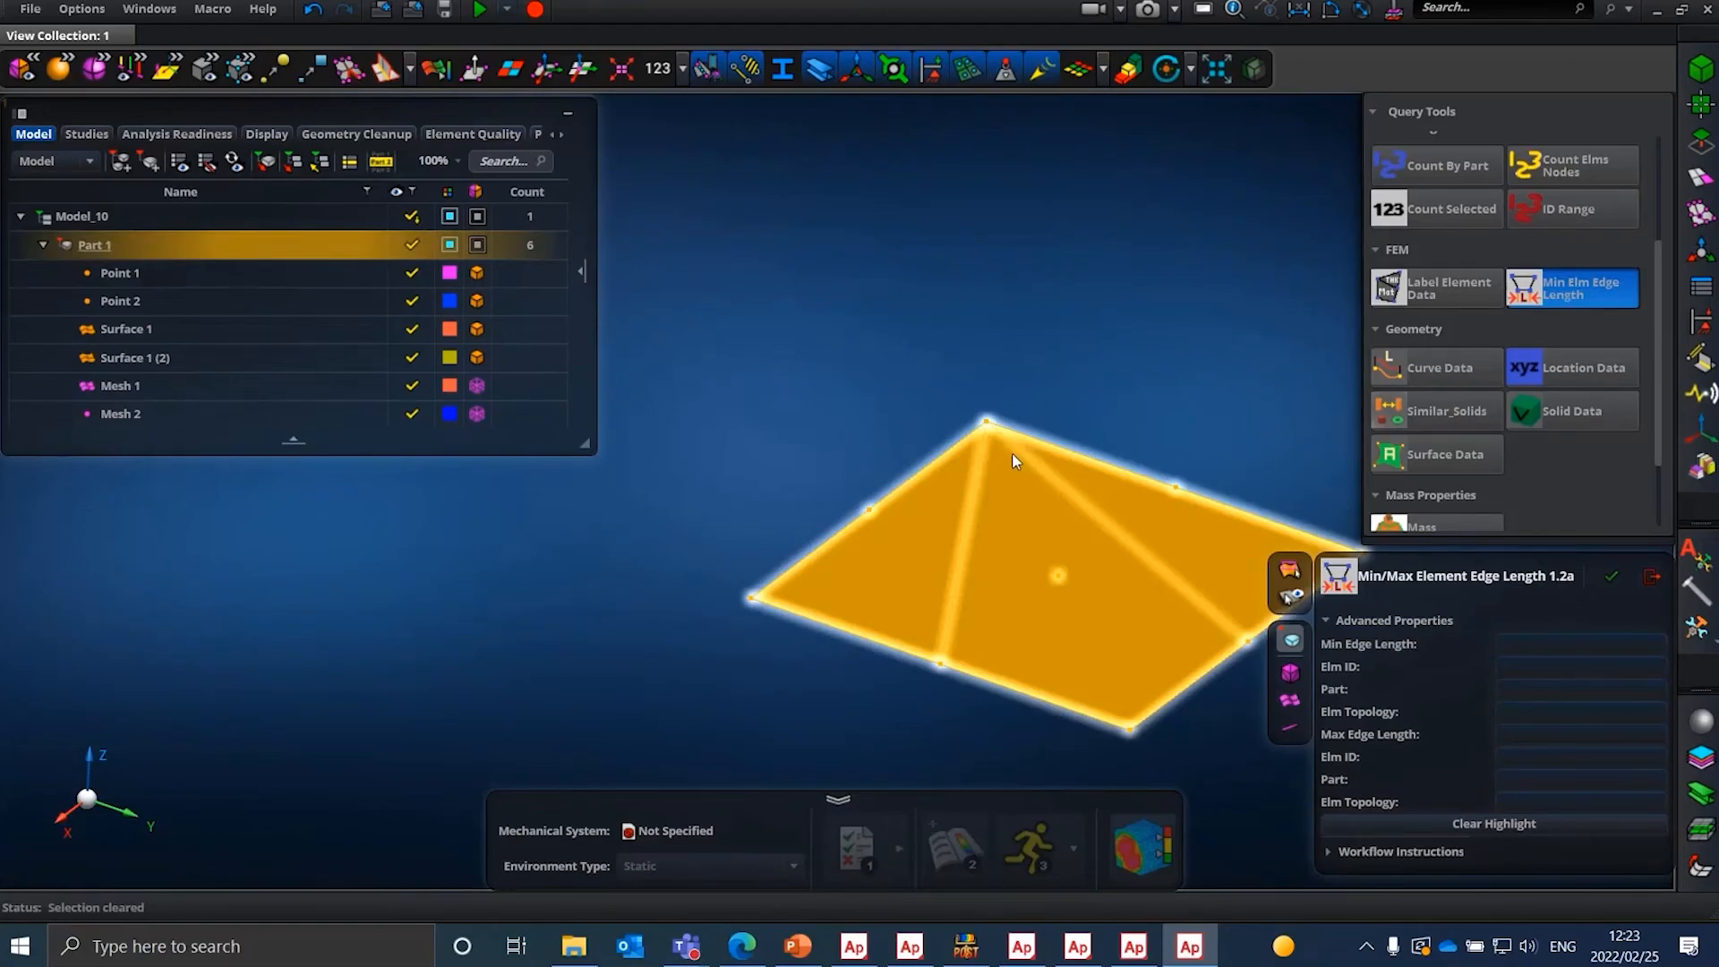
click(1012, 454)
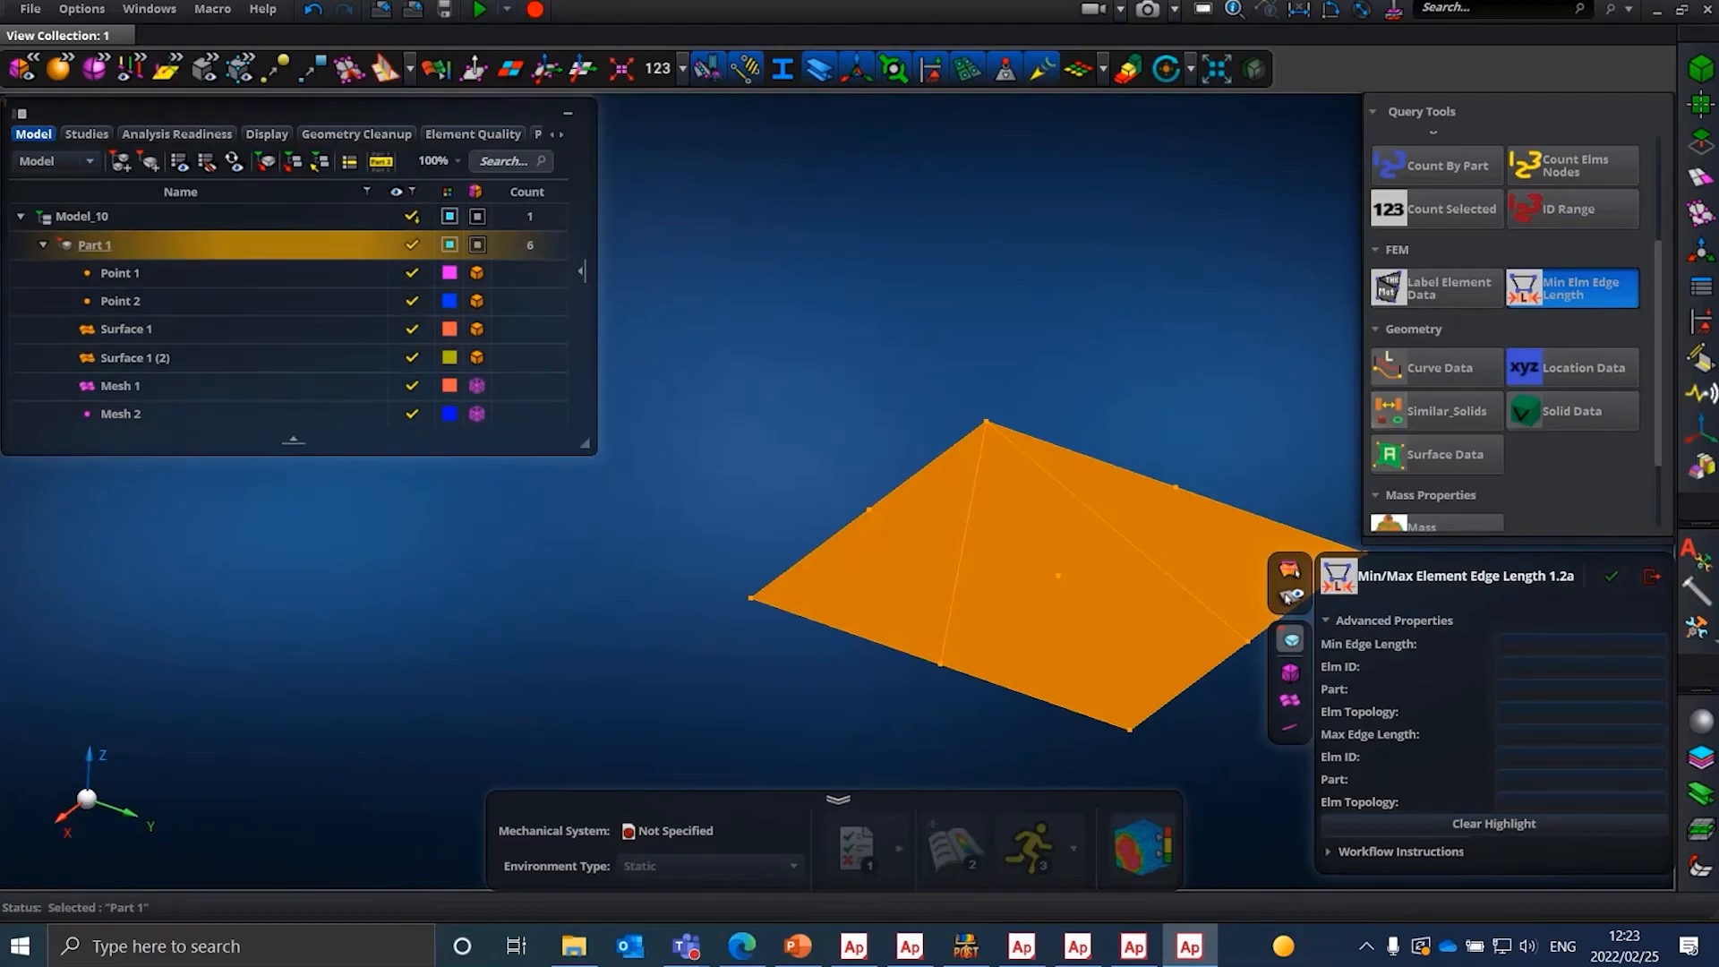
click(1613, 579)
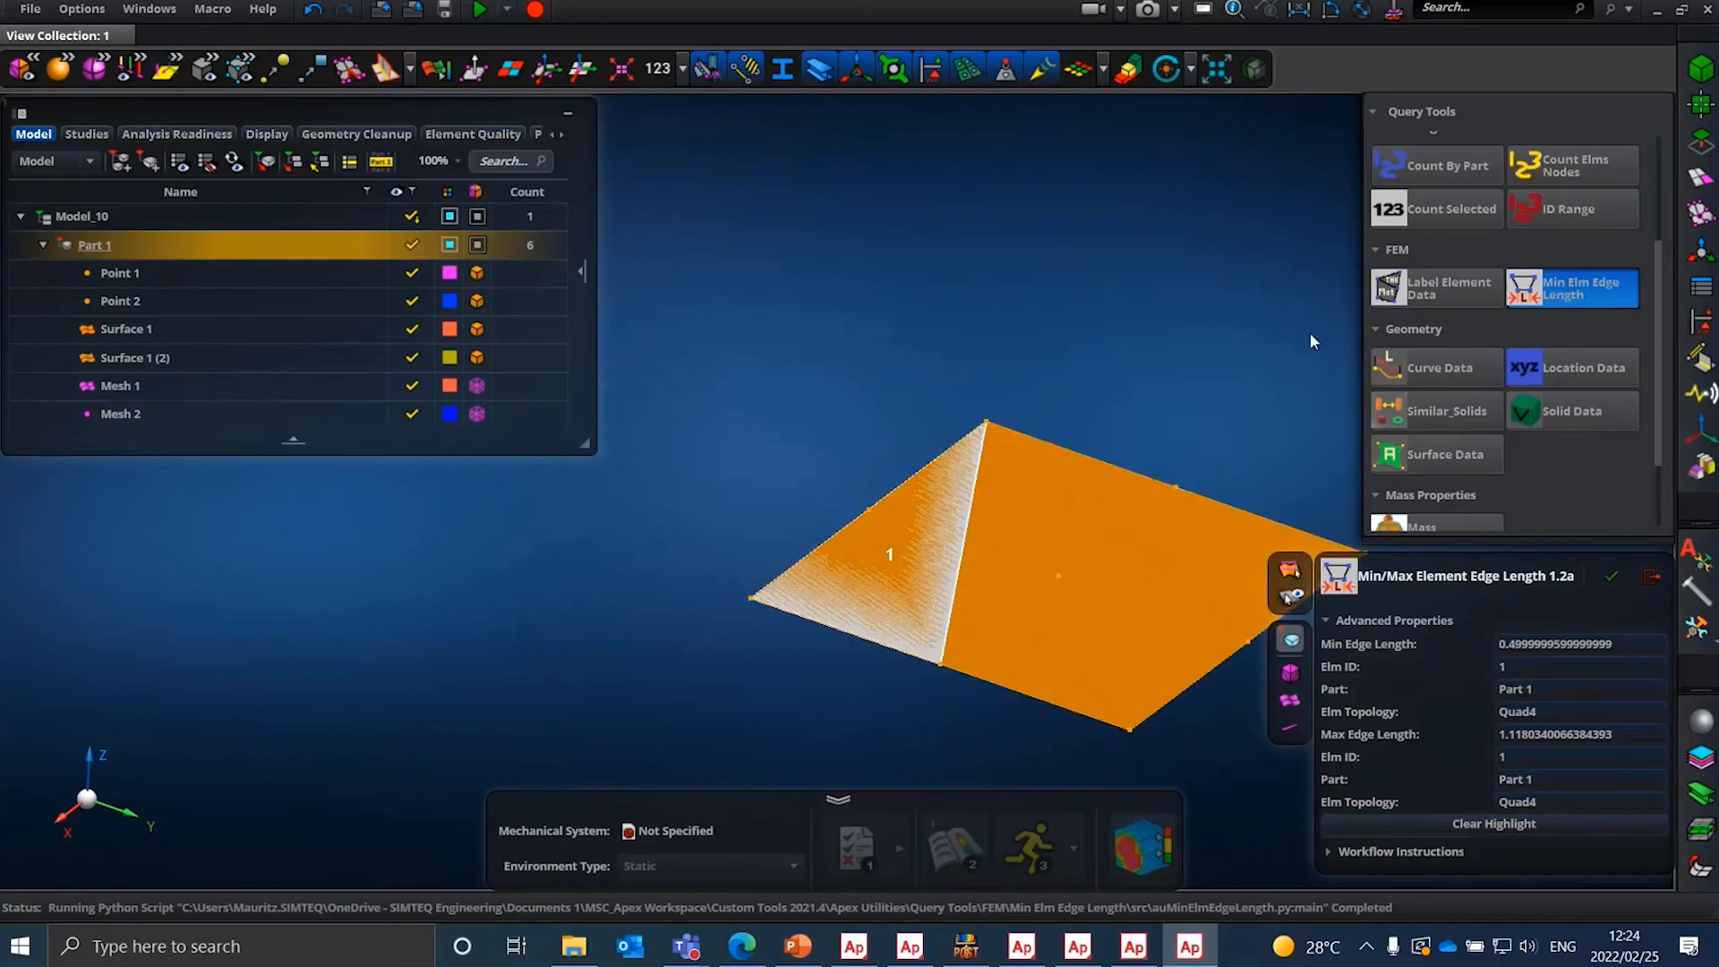
- Review the Label Element Data options and the Count By Part utility
mouse_move(1403, 311)
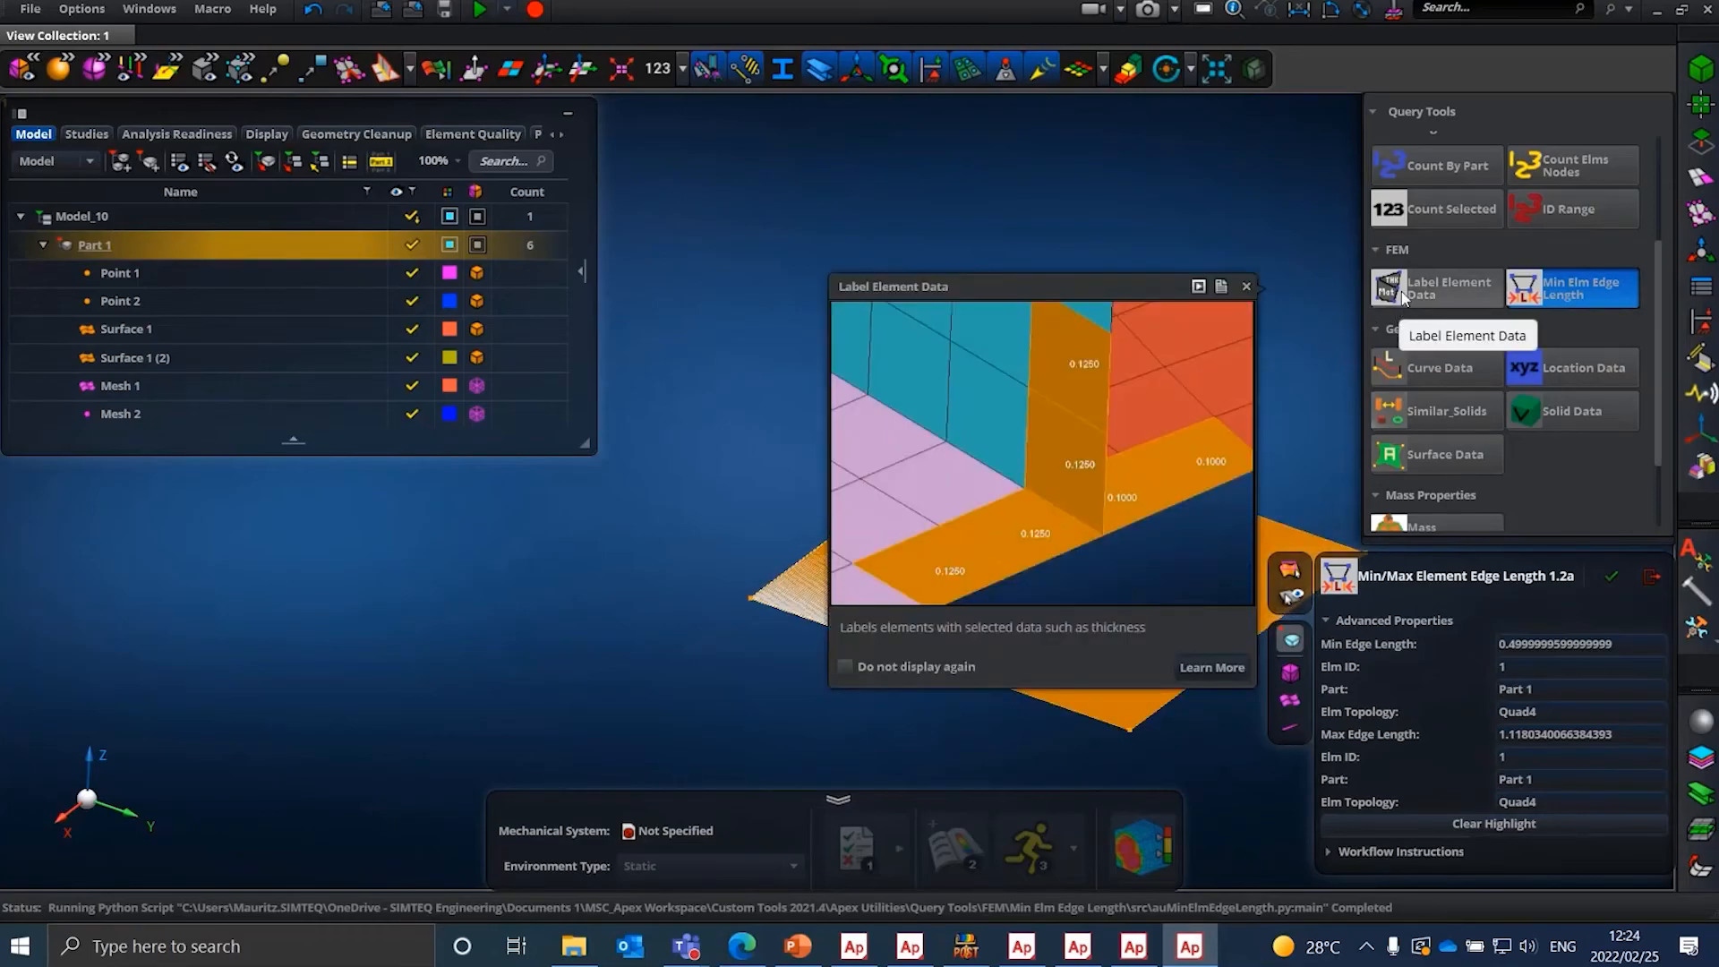
click(1403, 298)
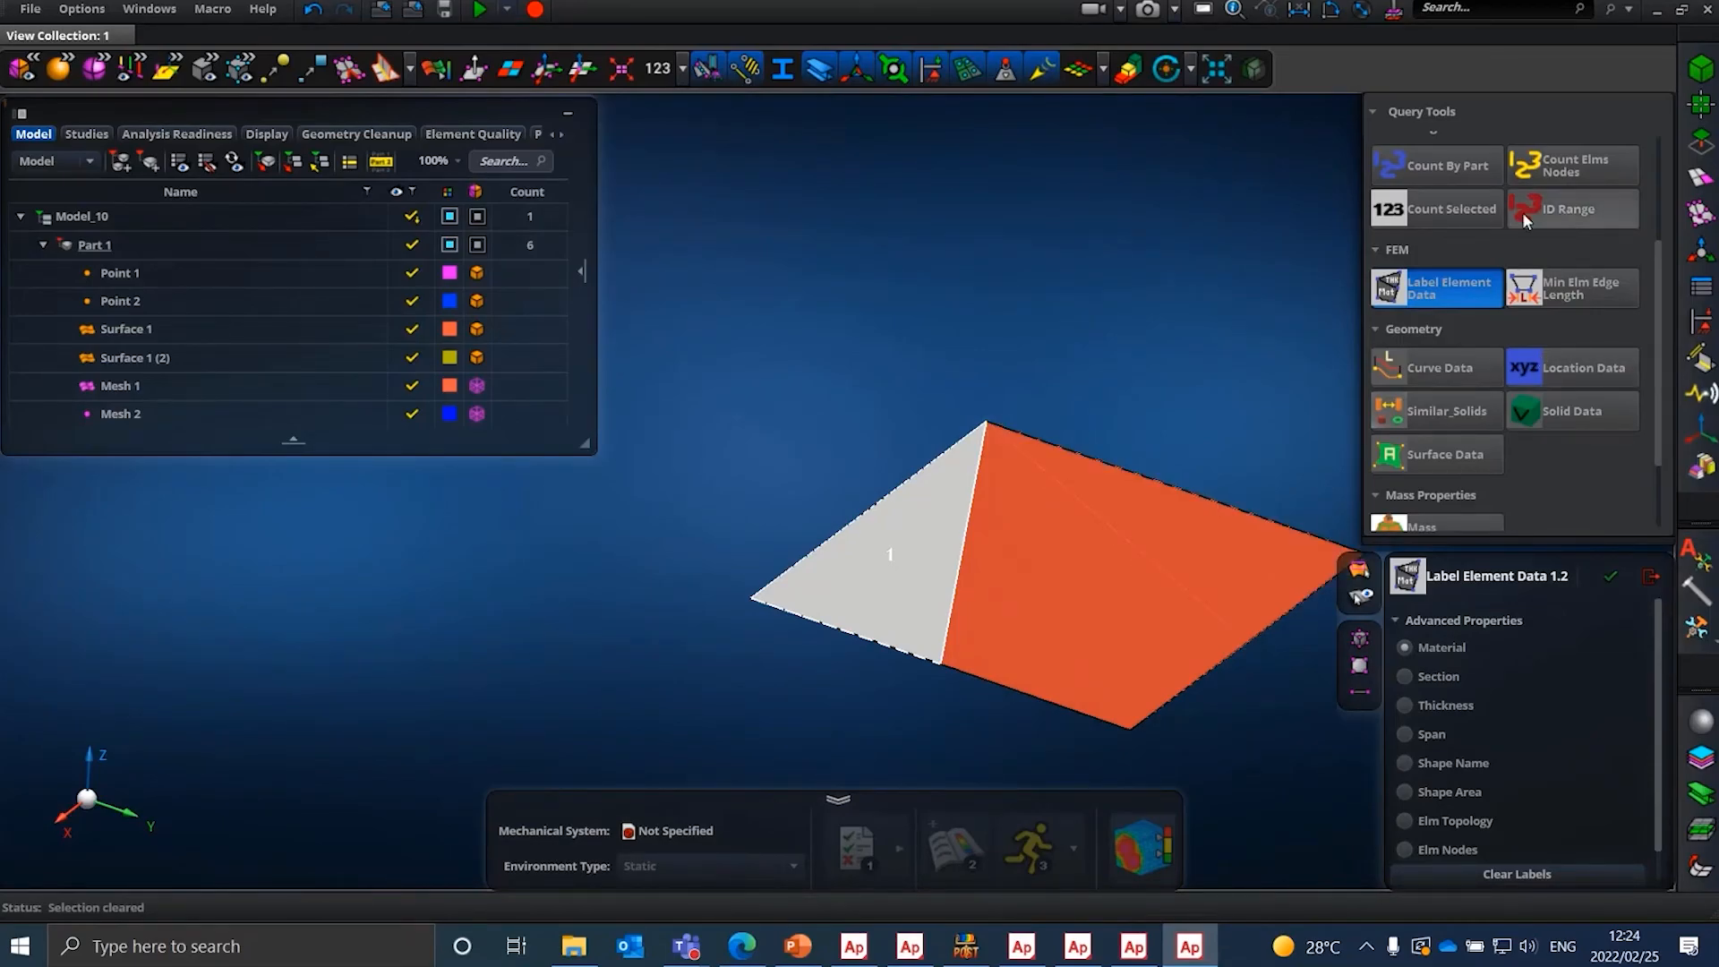
click(1443, 179)
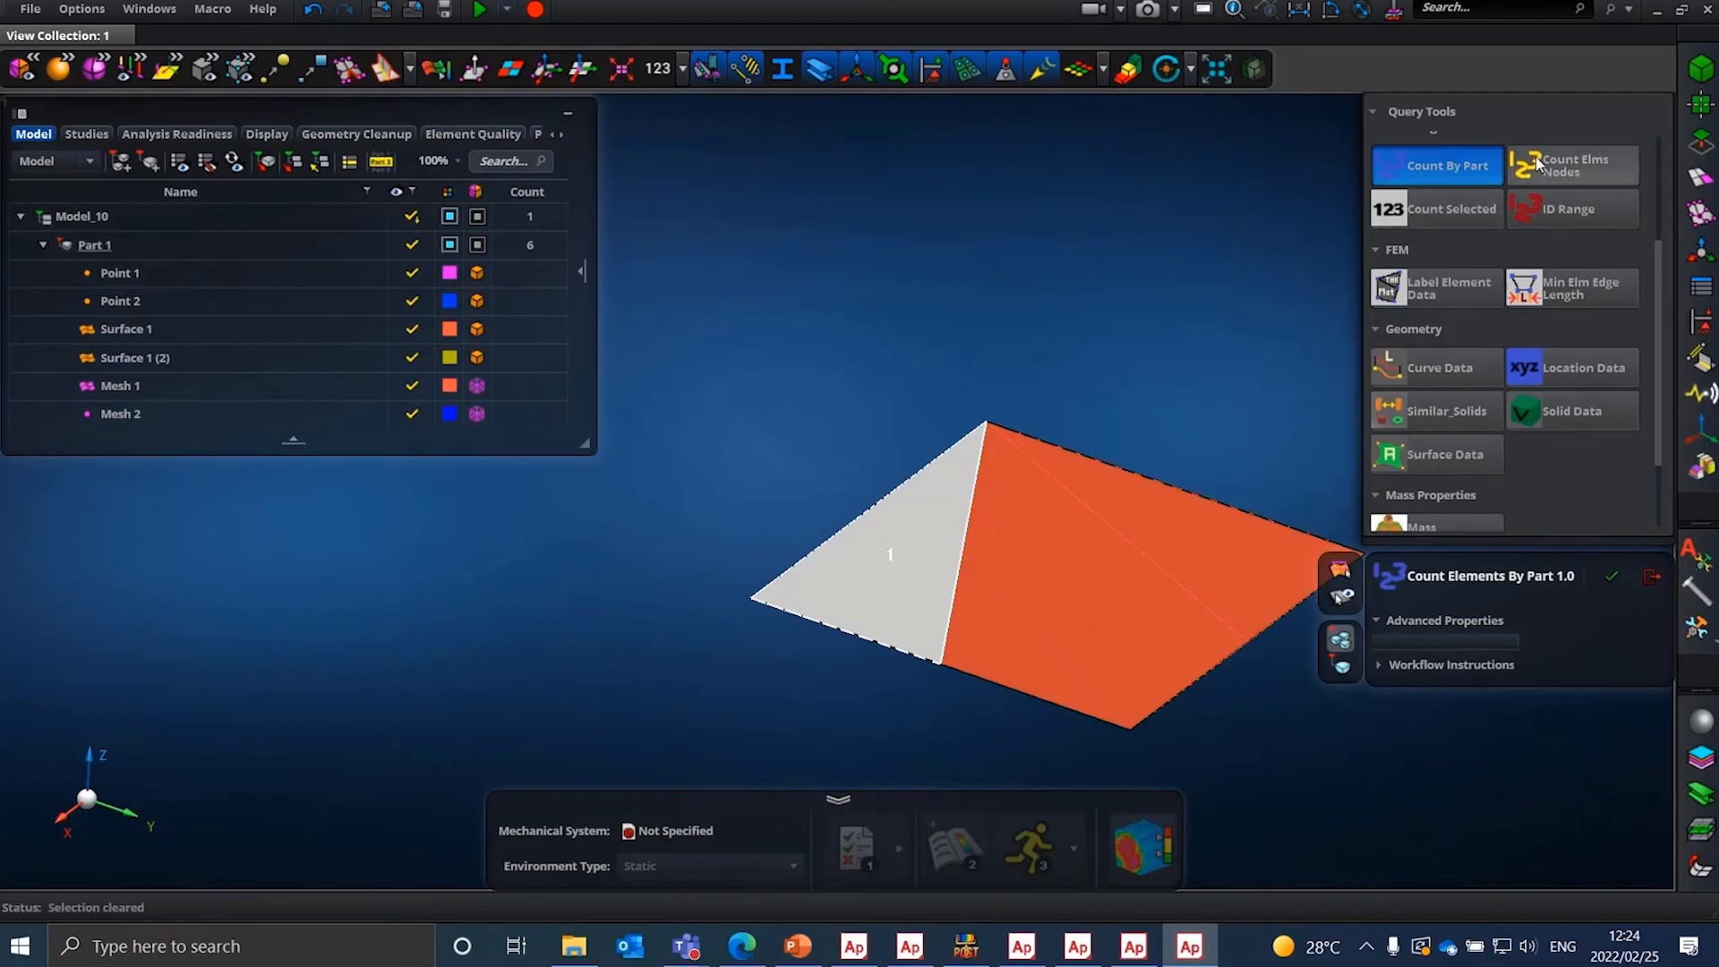
- Count the nodes and elements of Part 1 with Count Elms Nodes, and close the utility
click(1575, 163)
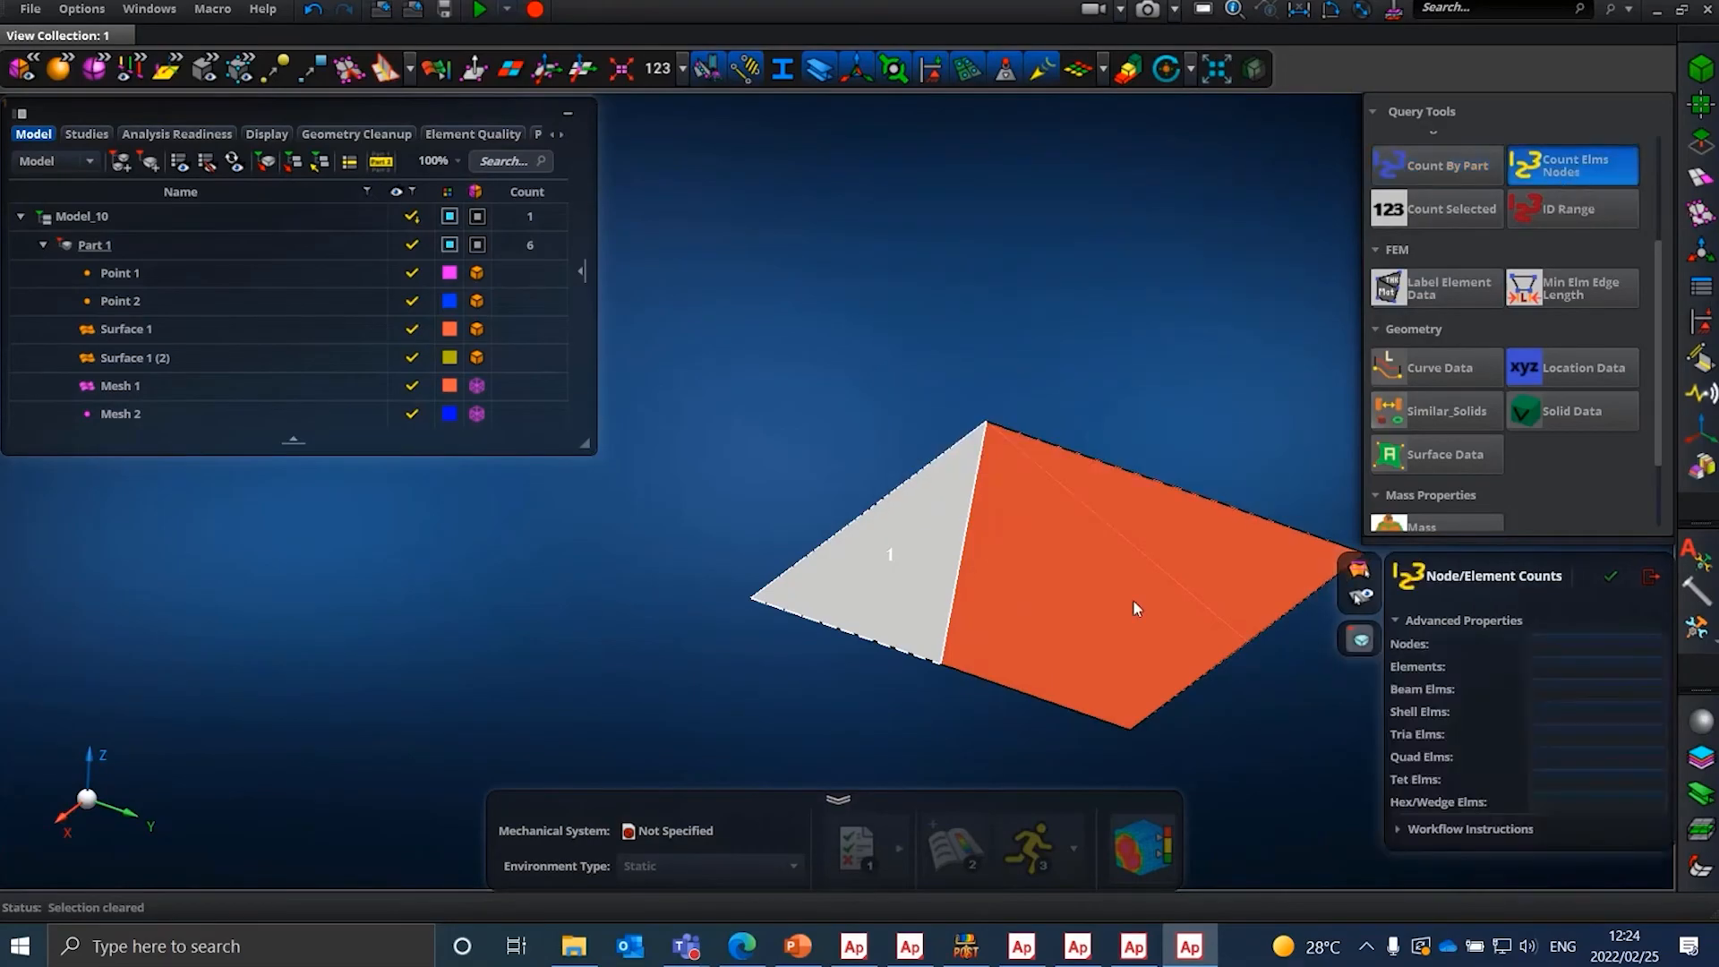
drag(809, 400, 1246, 738)
click(1612, 578)
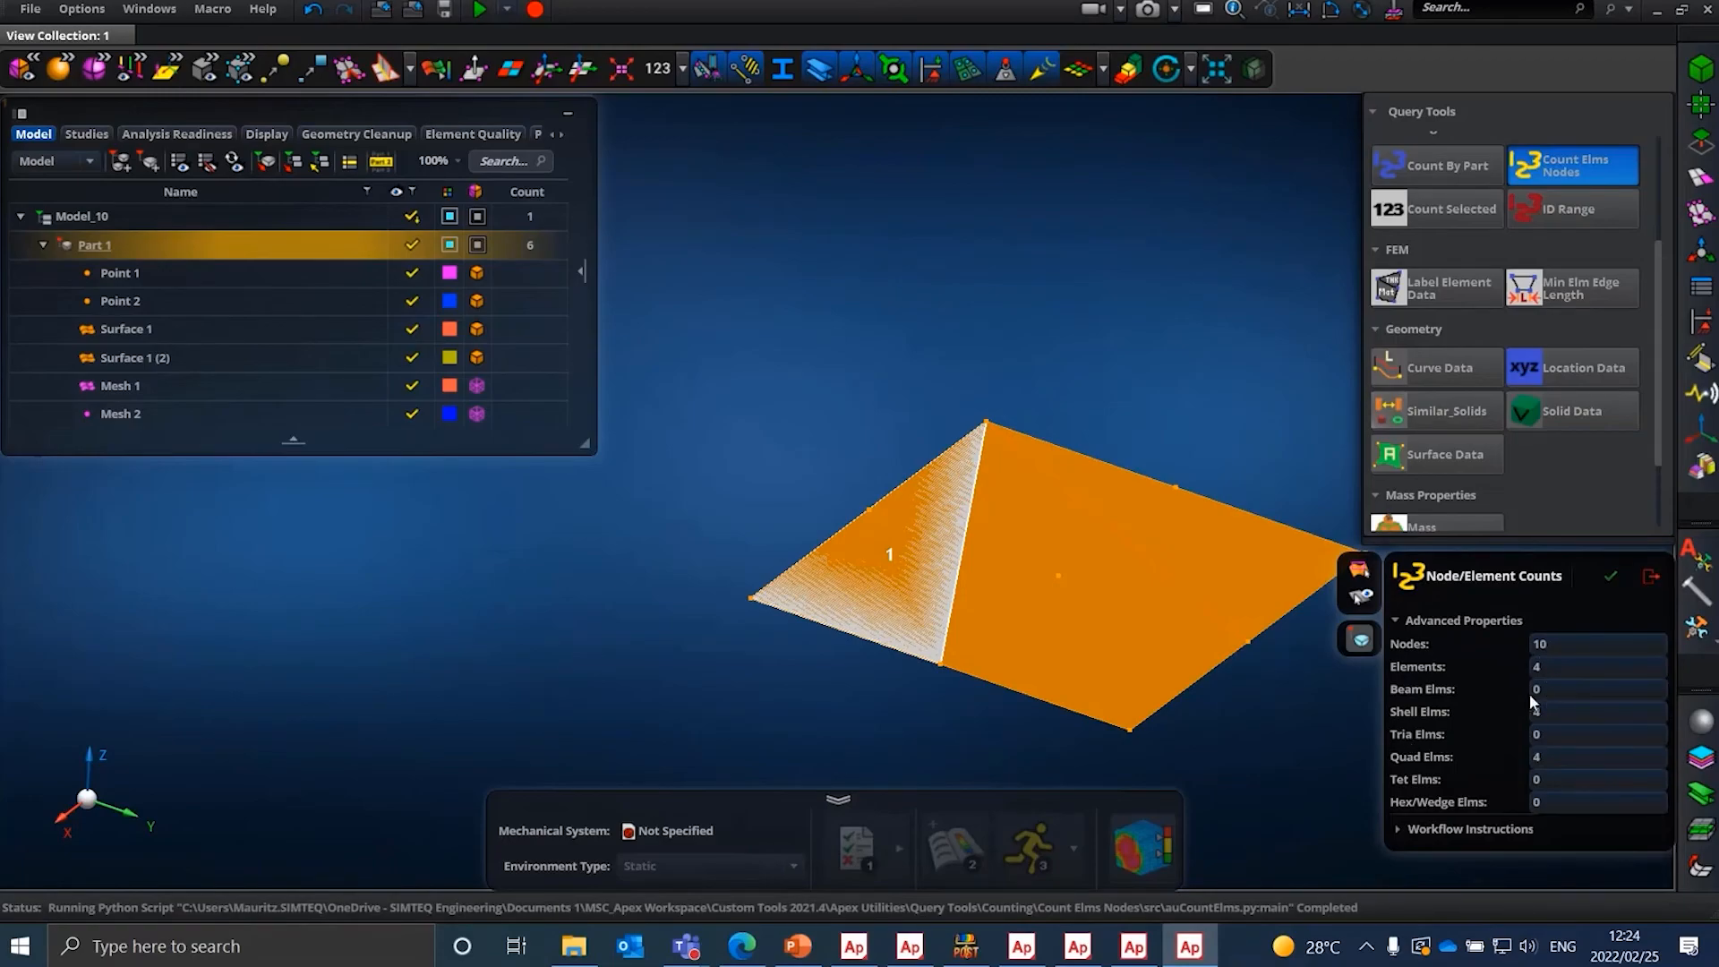
scroll(979, 593, down, 5)
scroll(980, 592, up, 3)
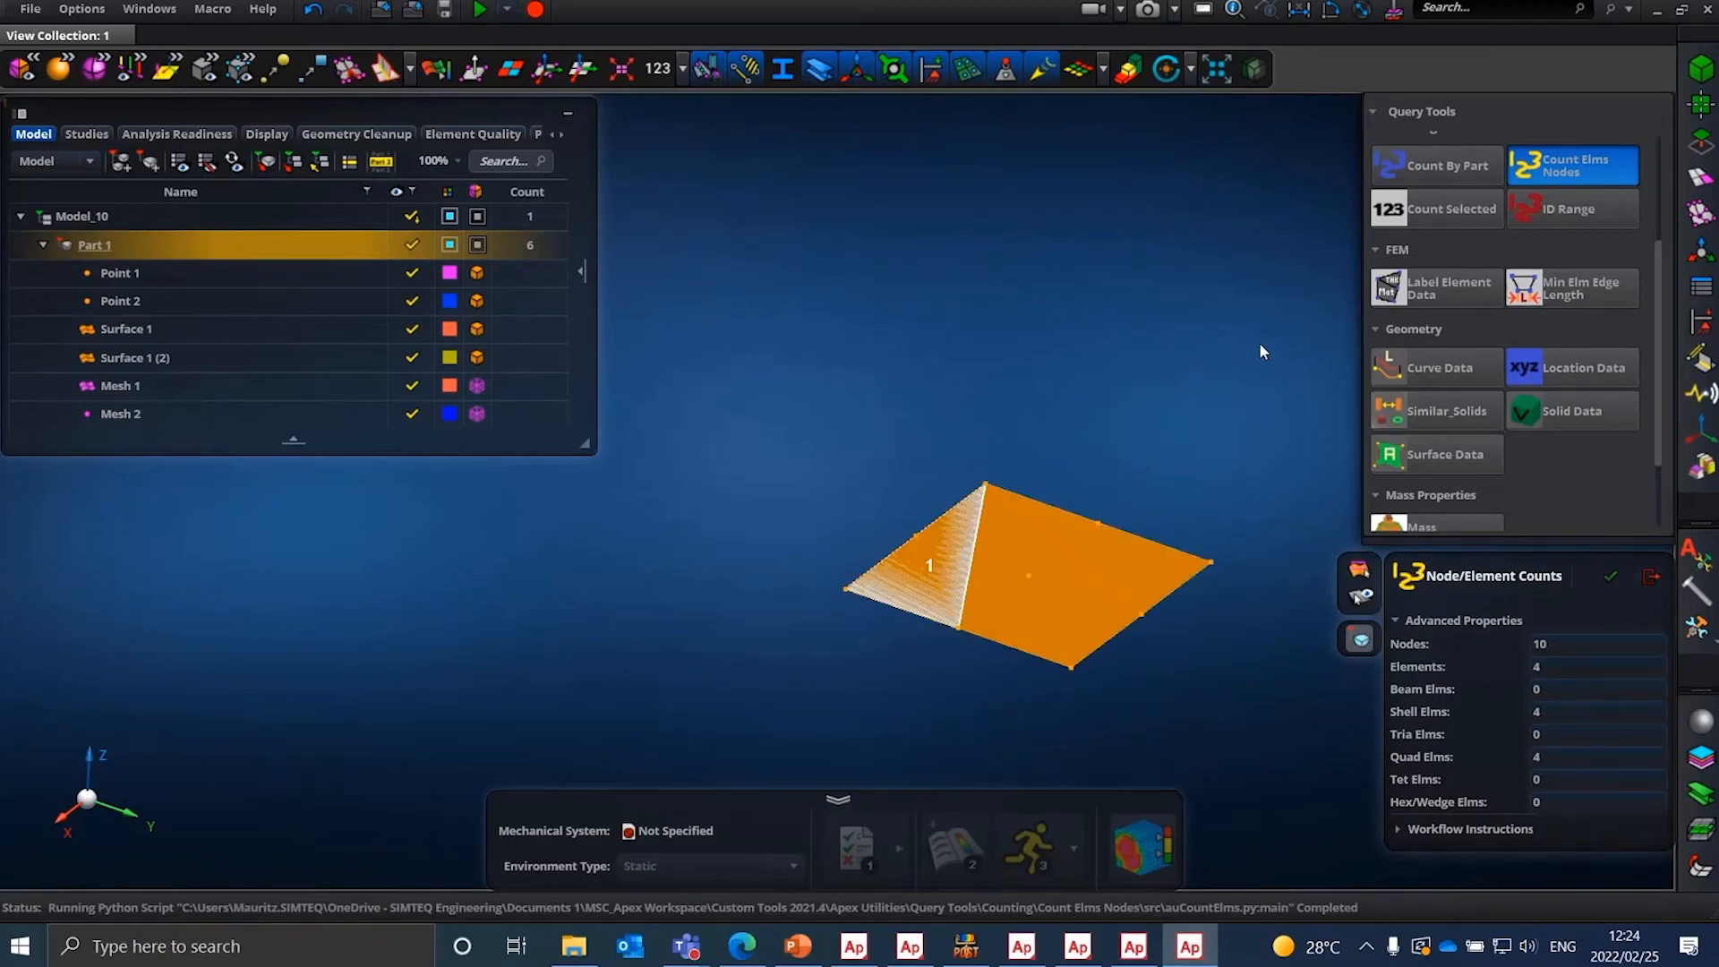
click(1651, 579)
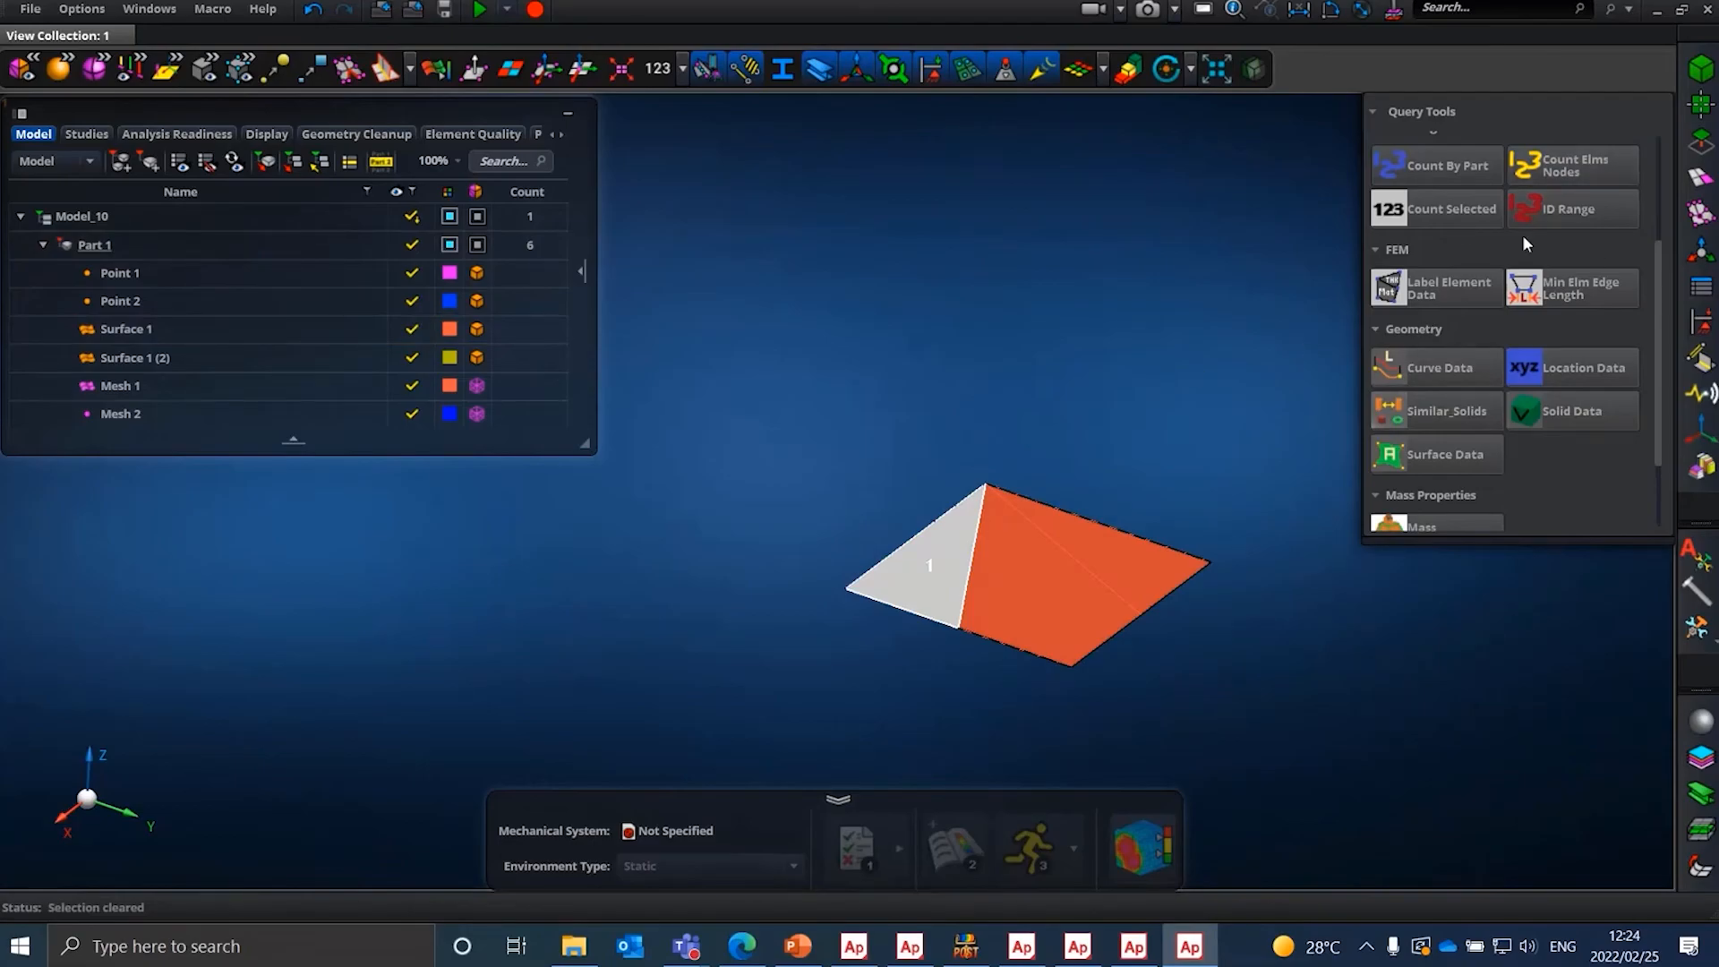
- Query the current model's name and path with Model_Name, and save Model_10
scroll(1513, 229, up, 2)
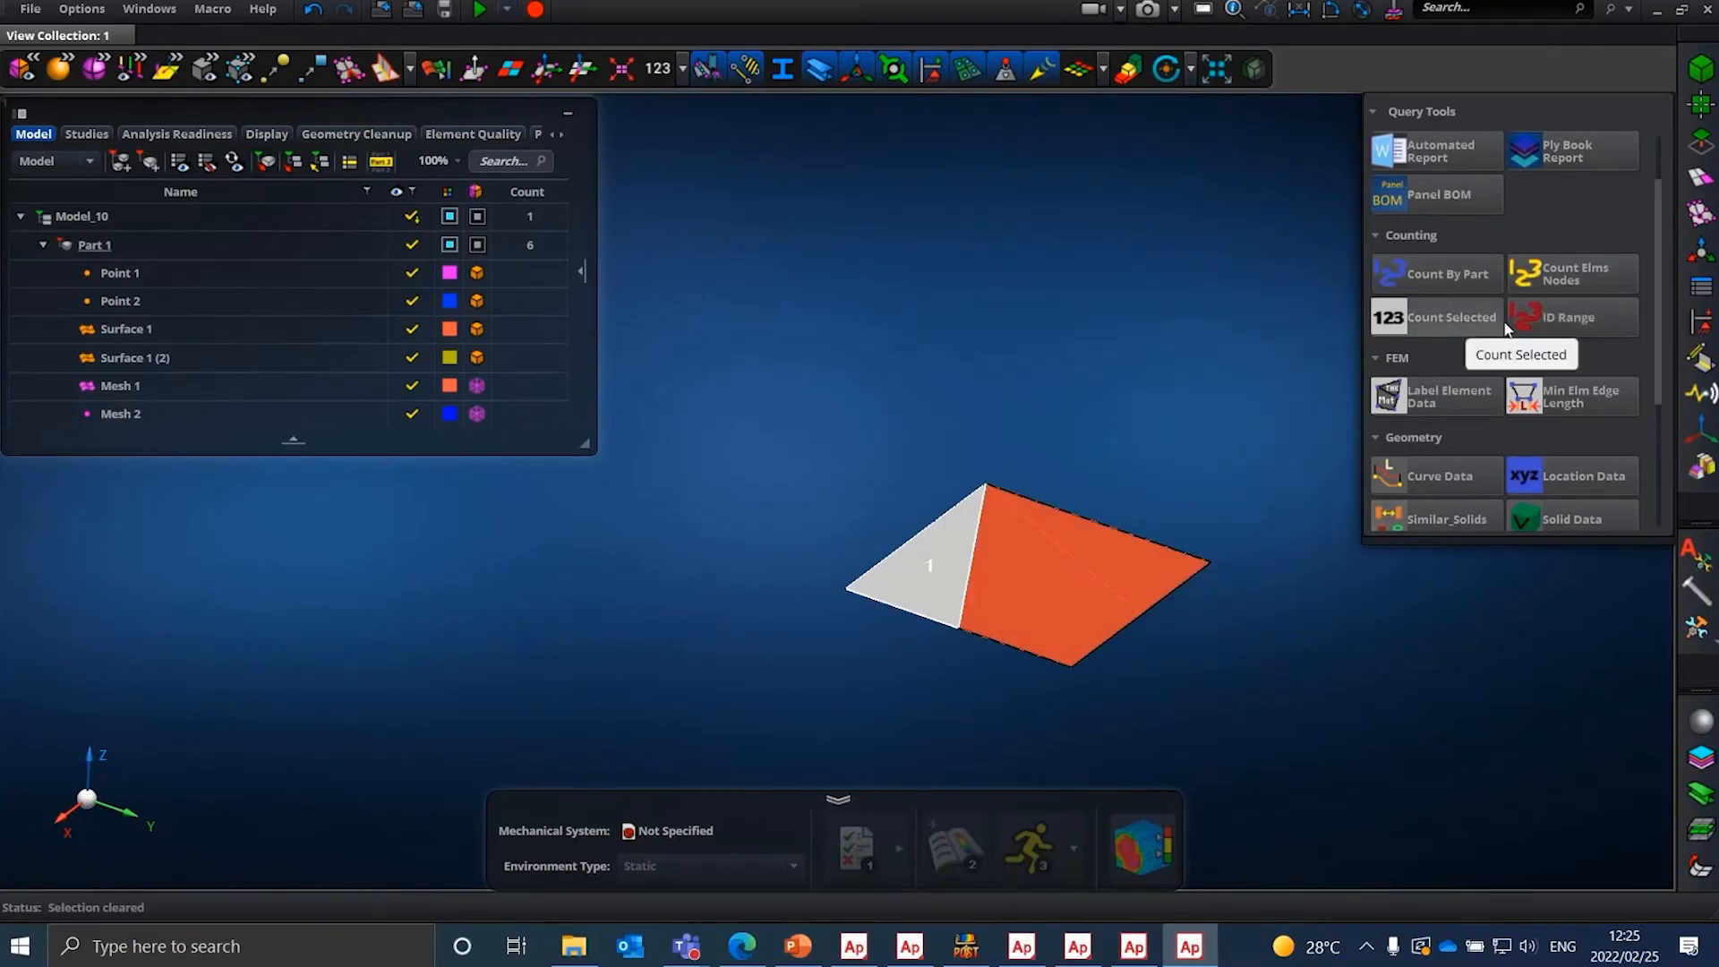
scroll(1459, 291, up, 2)
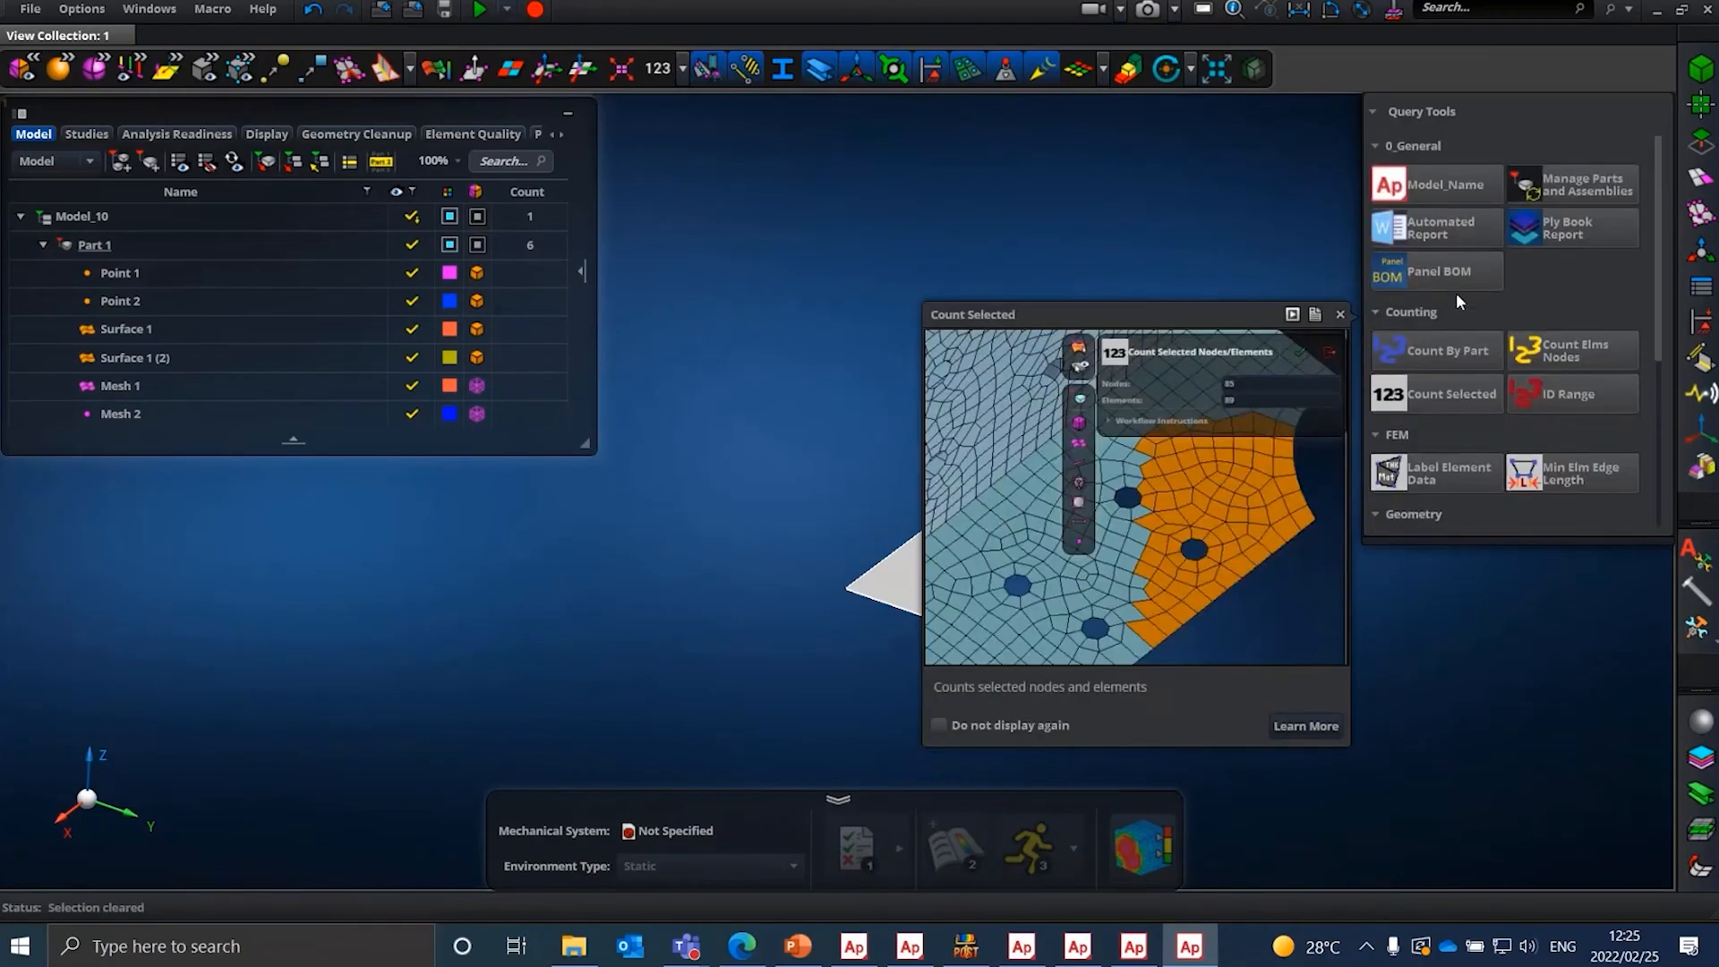
mouse_move(1424, 199)
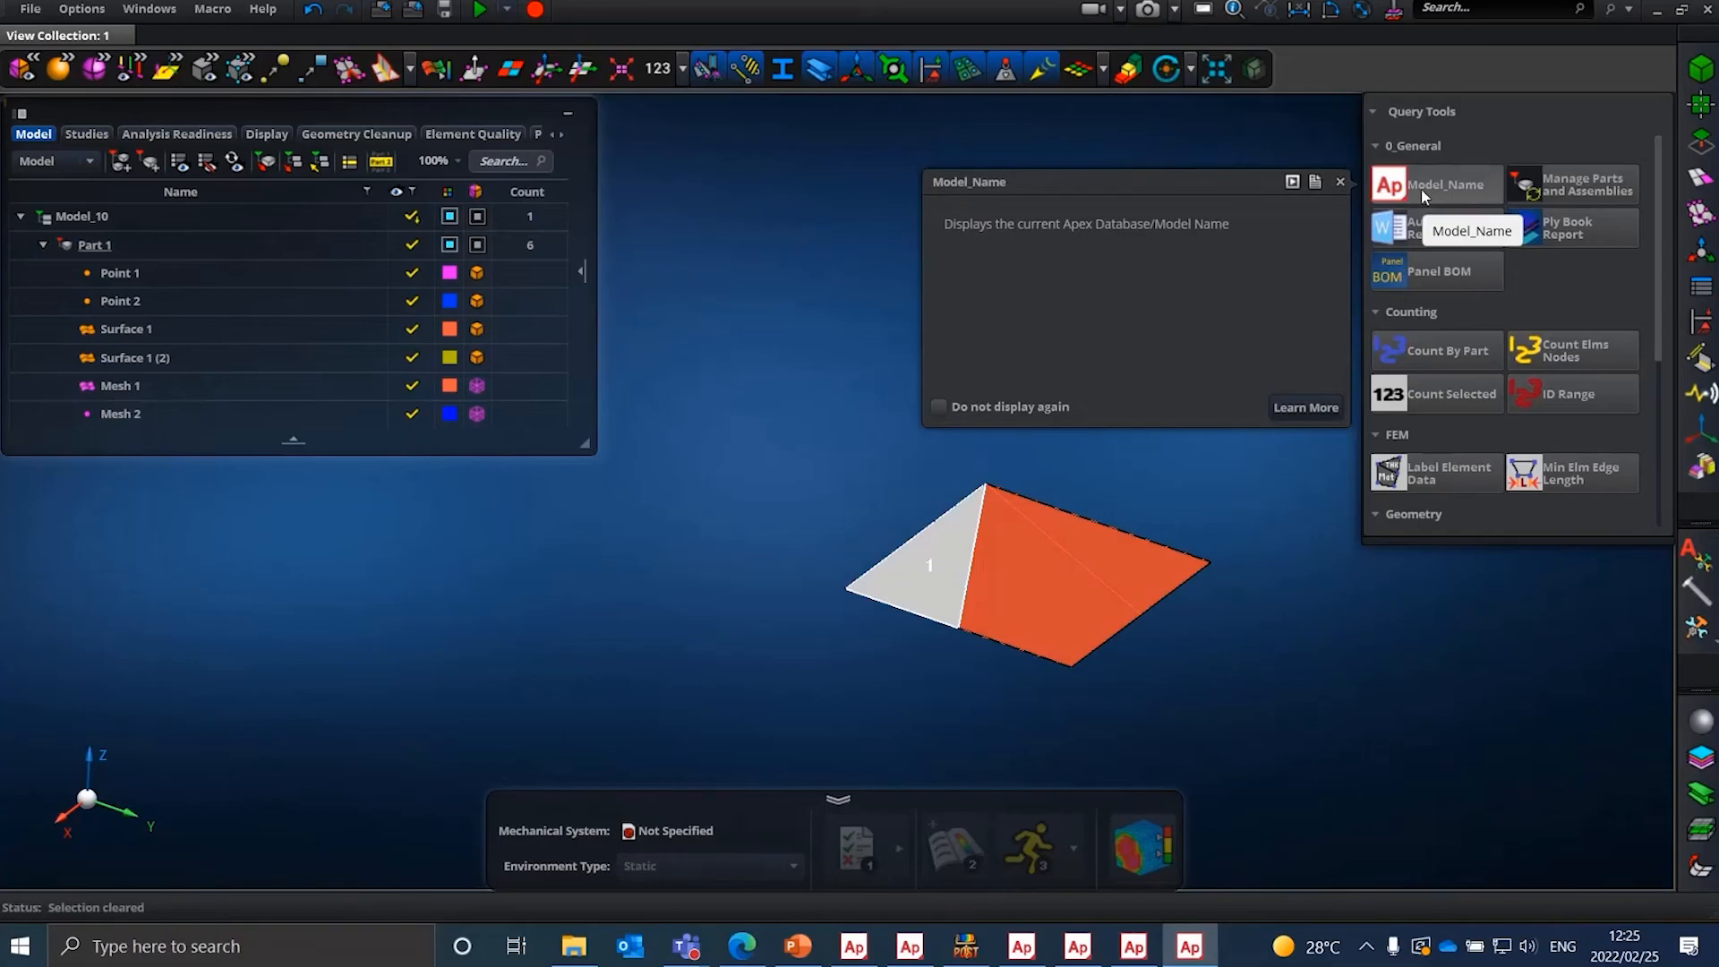
click(1421, 190)
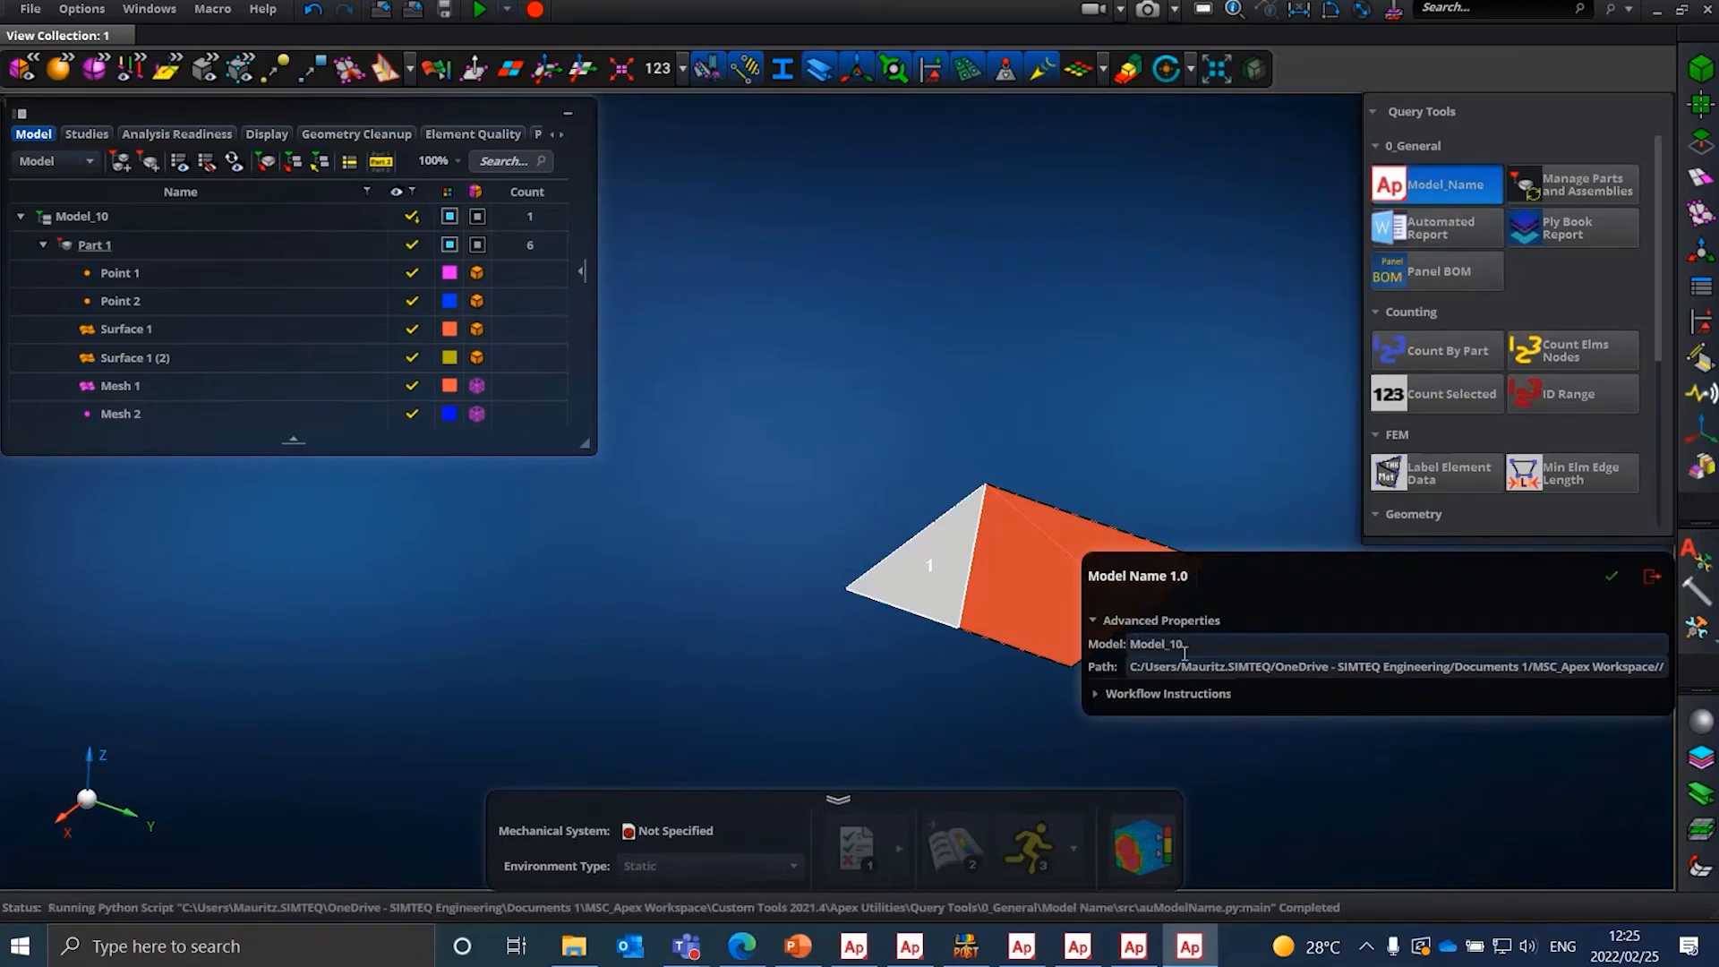
click(32, 216)
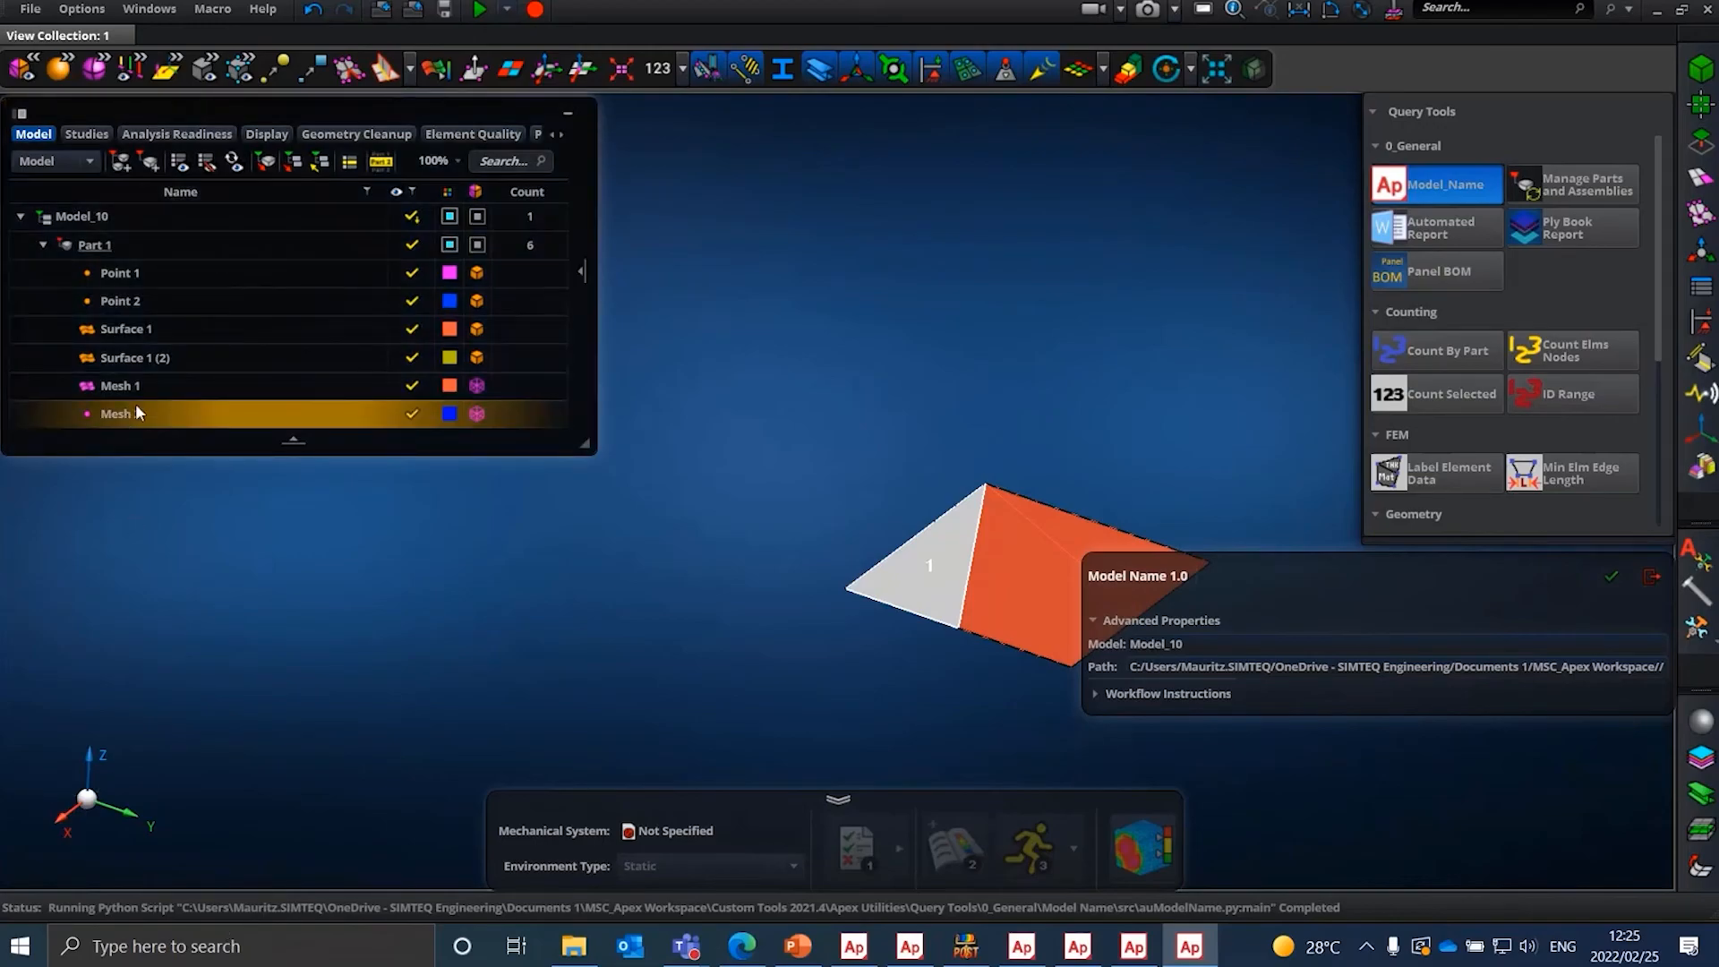
click(439, 12)
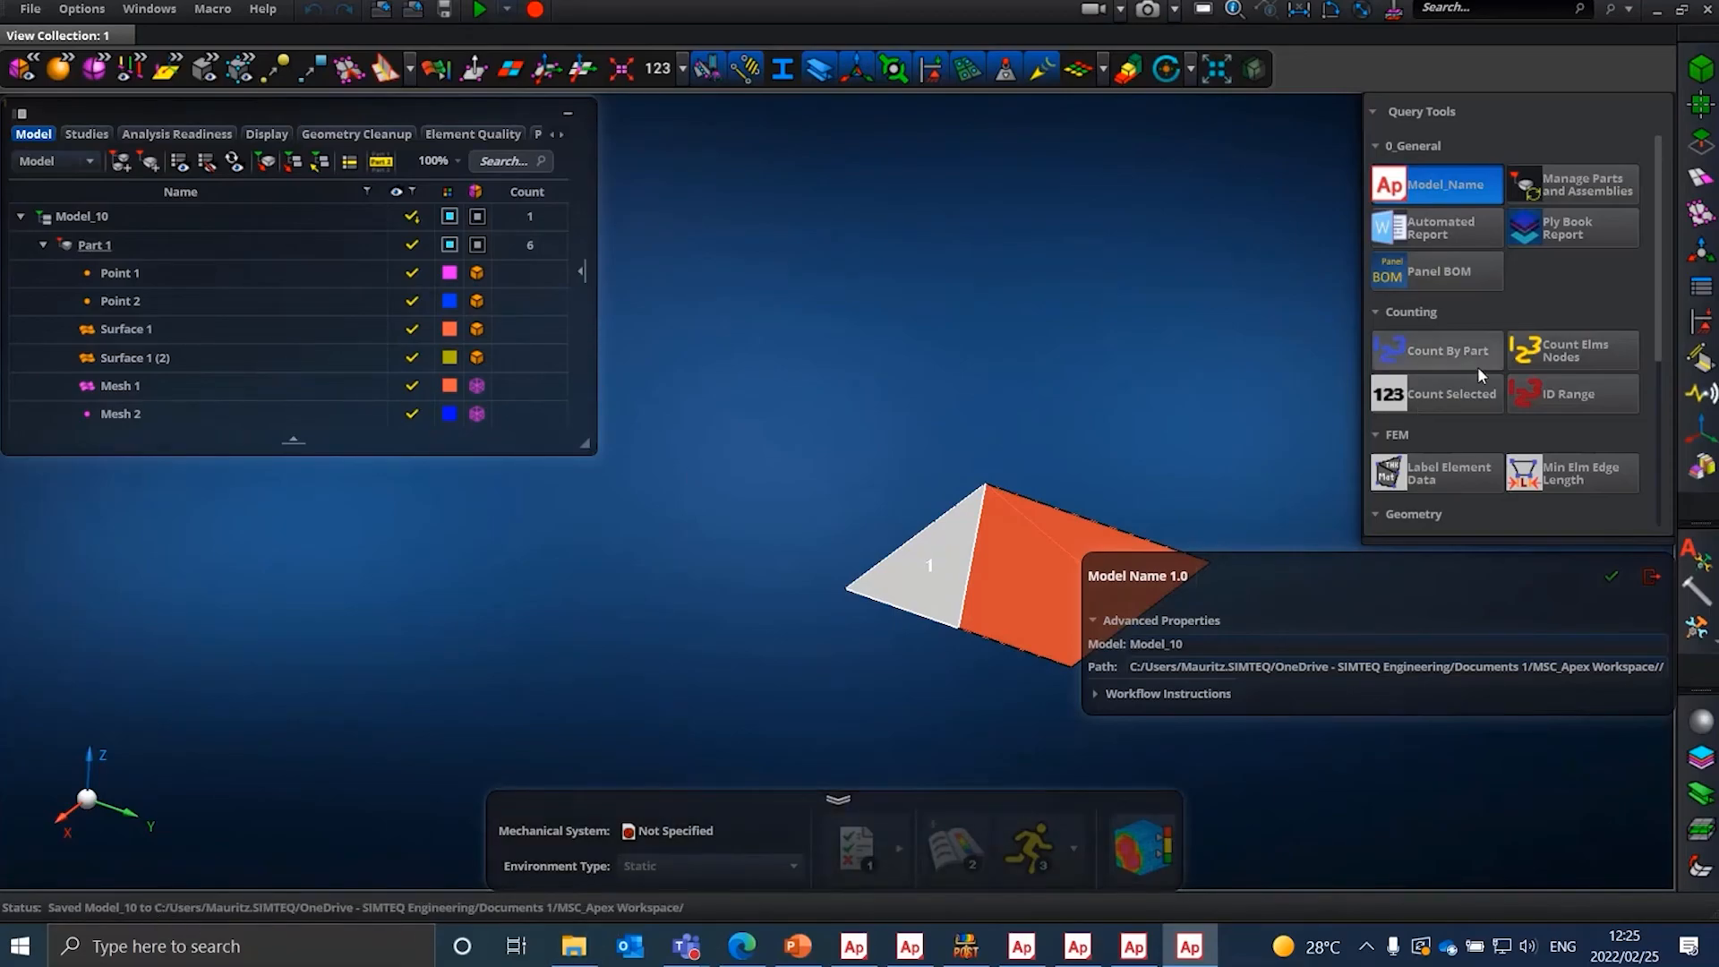
- Open Manage Parts and Assemblies and examine its options for empty parts, empty assemblies and single-part sub-assemblies
click(1541, 195)
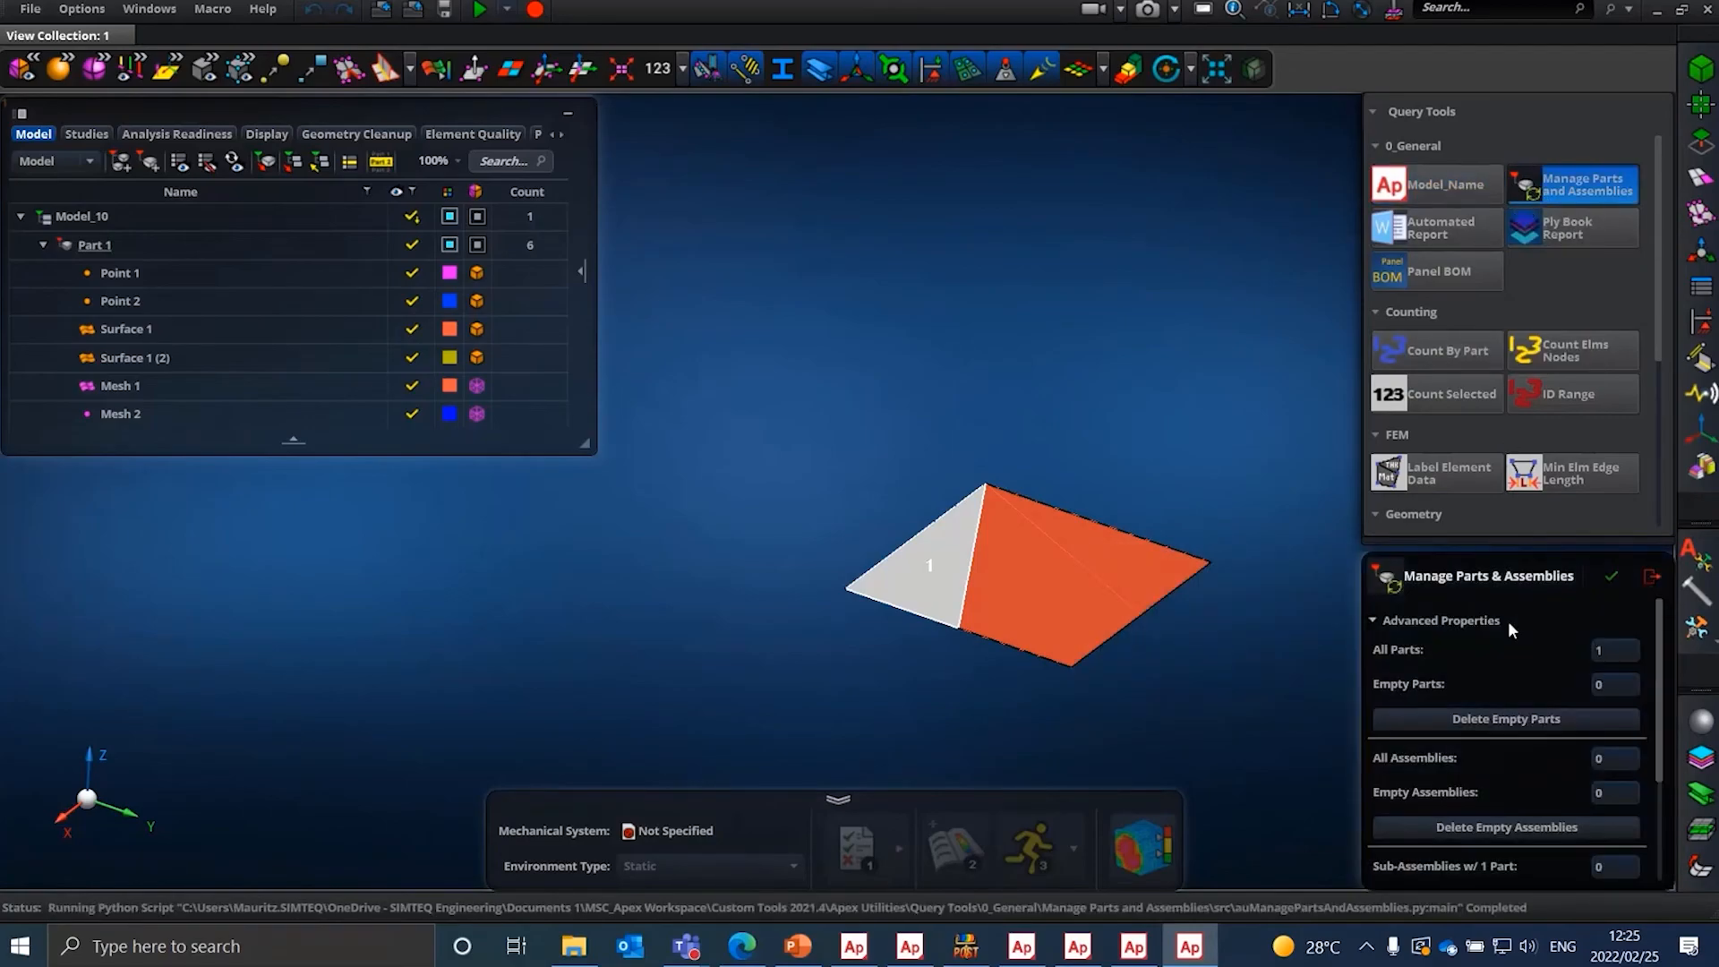
scroll(1508, 621, down, 2)
scroll(1508, 620, up, 2)
scroll(1534, 706, down, 1)
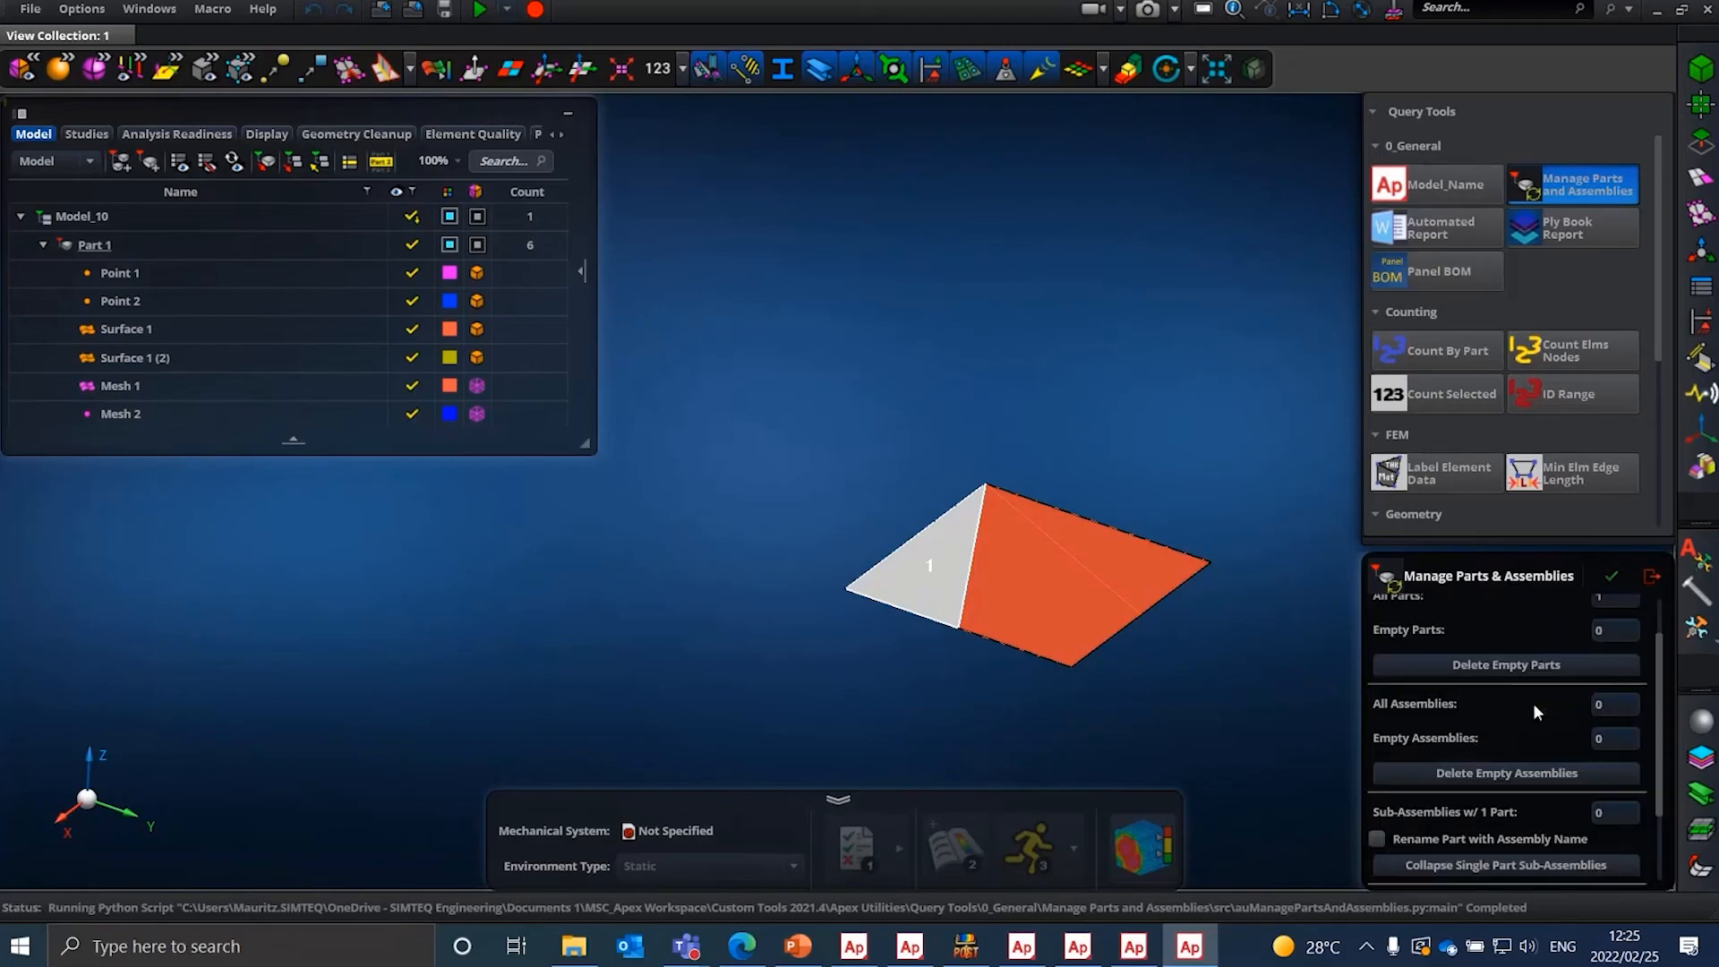
scroll(1533, 702, down, 1)
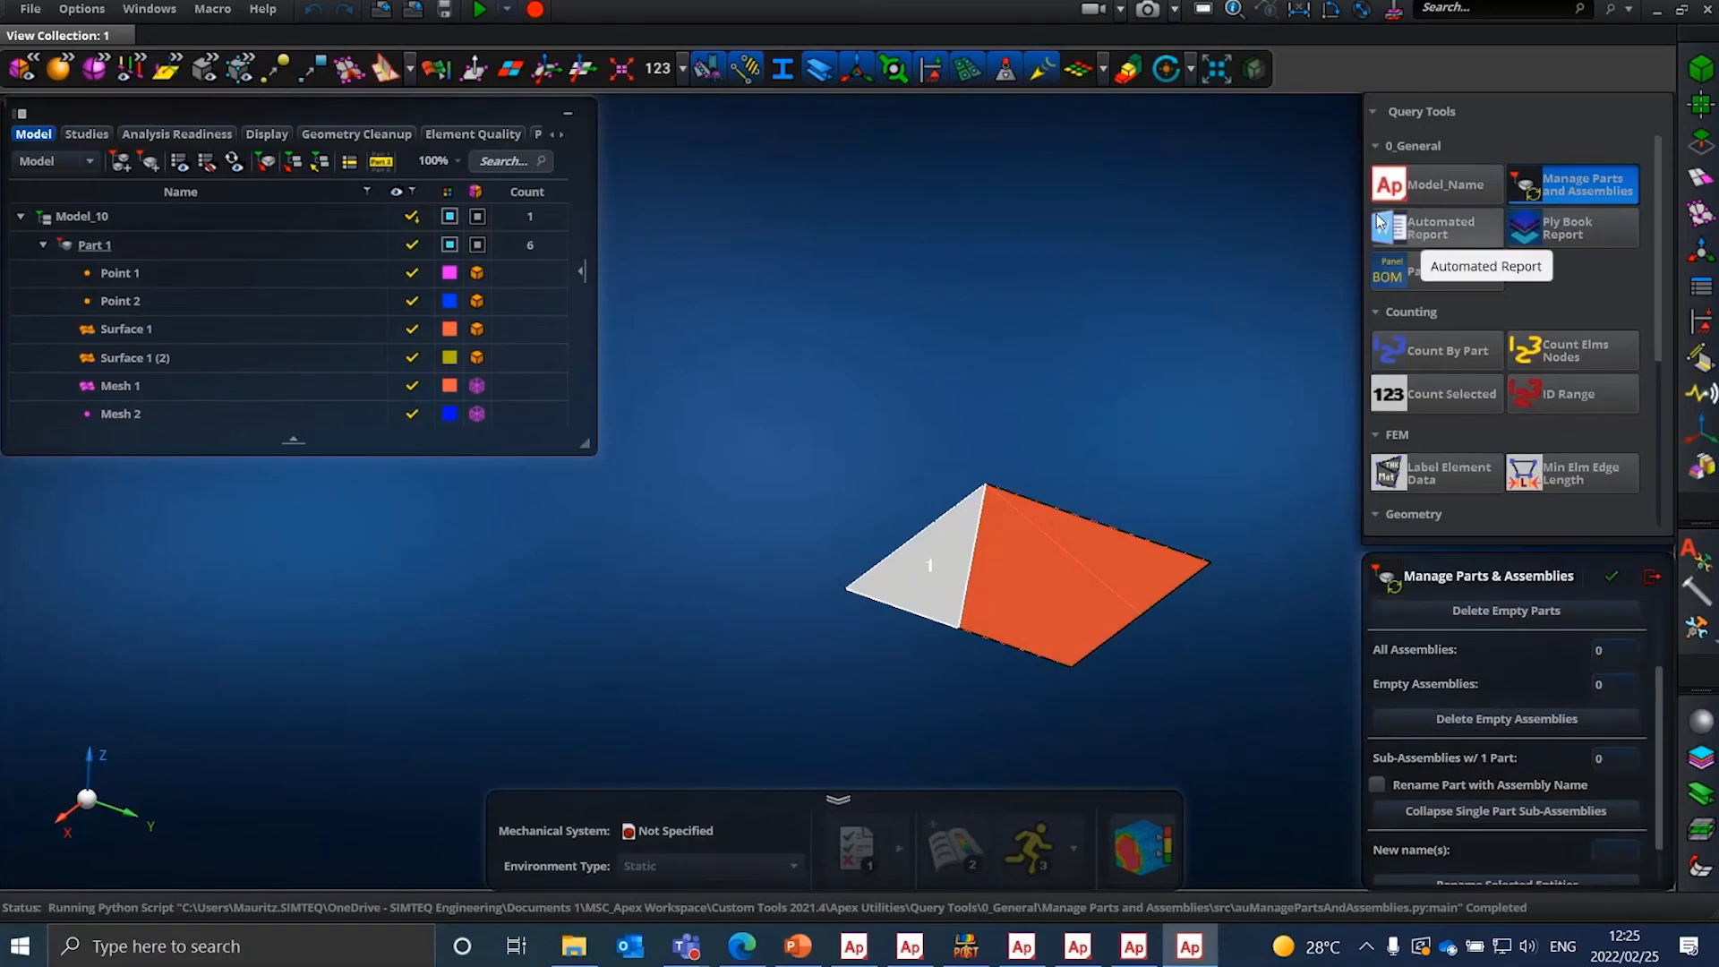
- Read the Automated Report and Ply Book Report descriptions, and open the Interoperability Utilities
mouse_move(1428, 242)
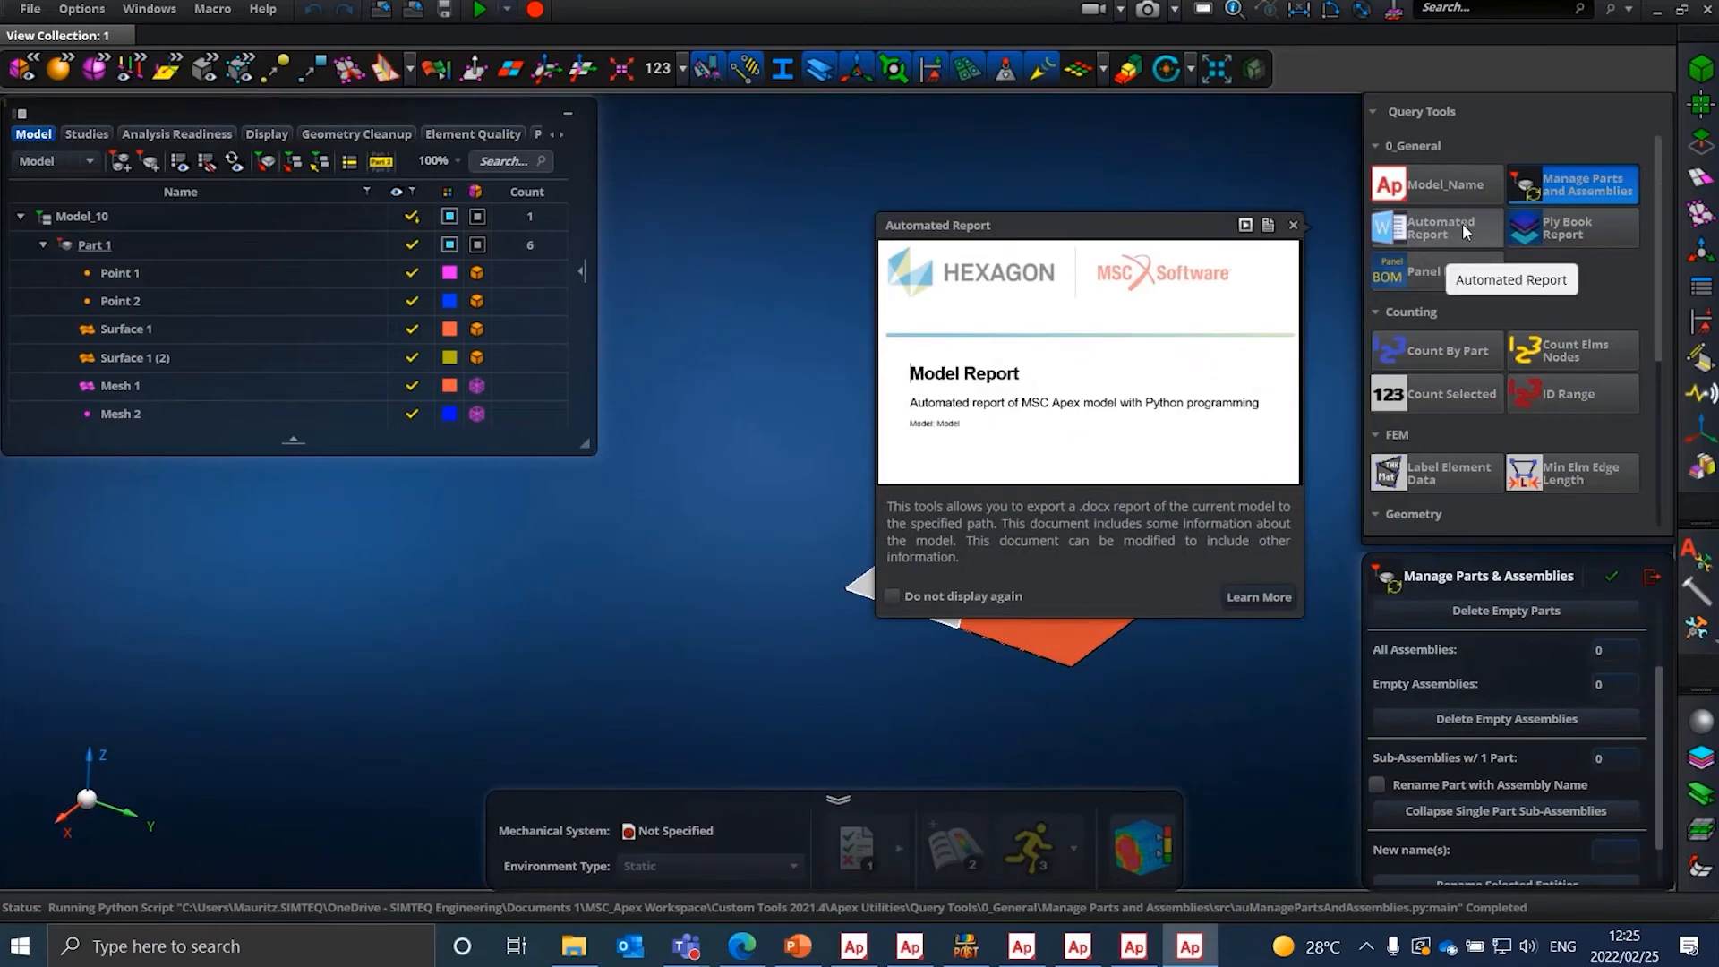
mouse_move(1538, 242)
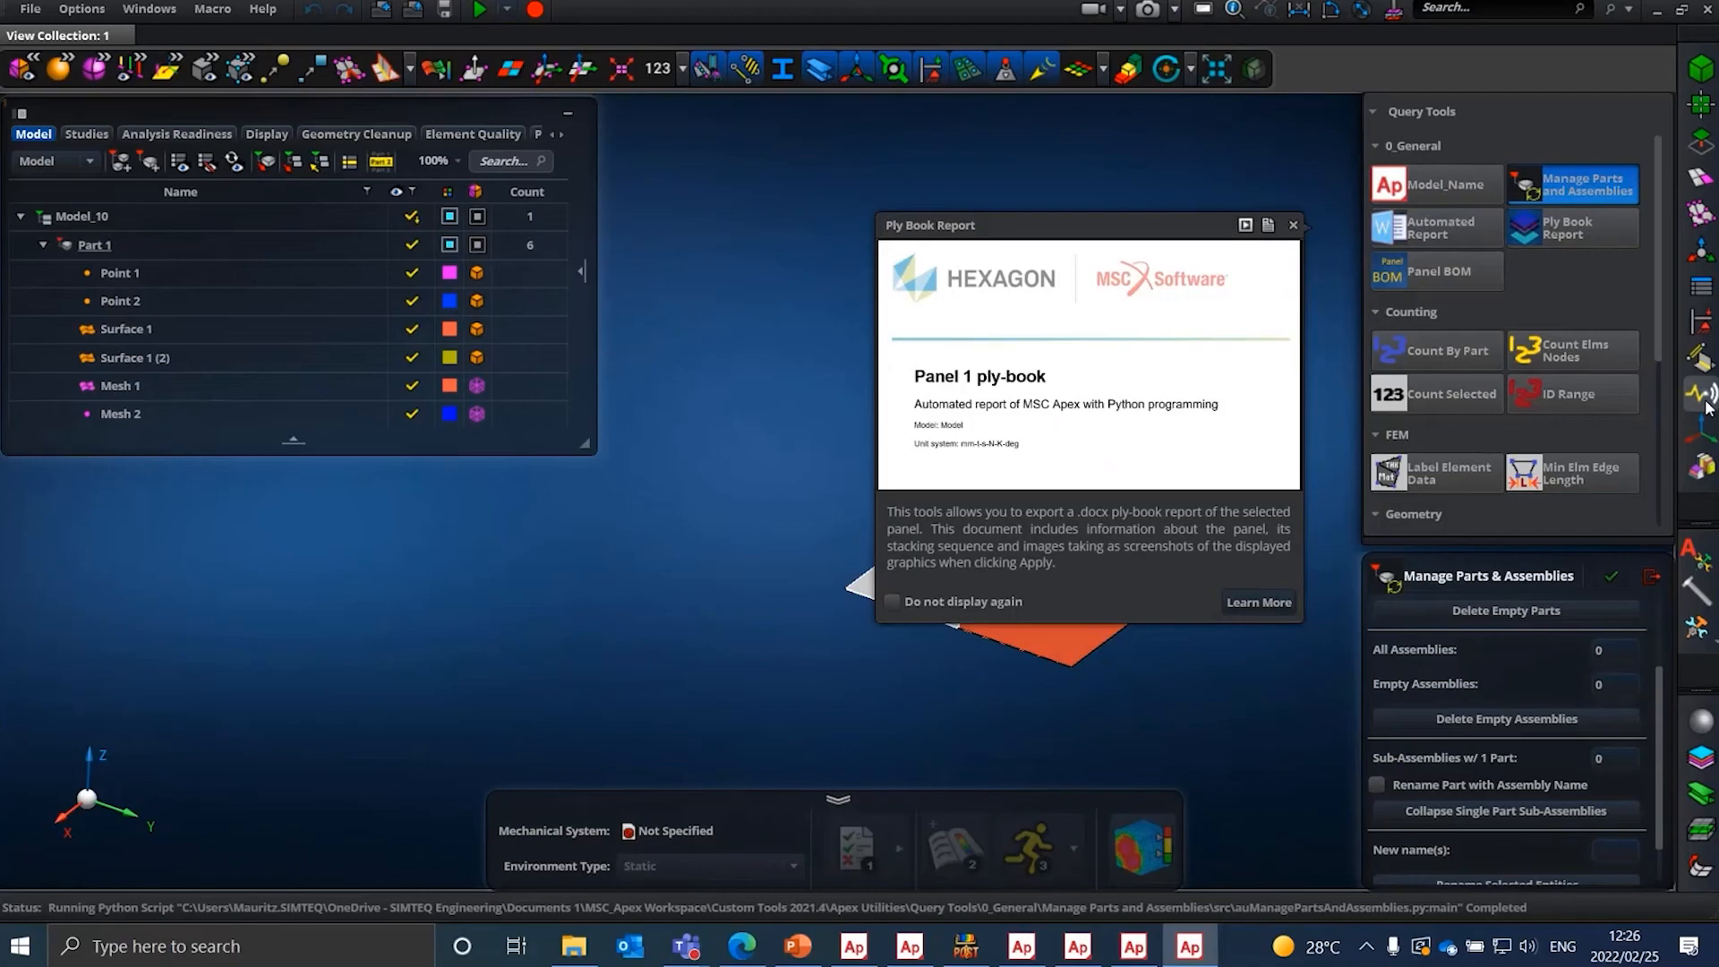
mouse_move(1706, 403)
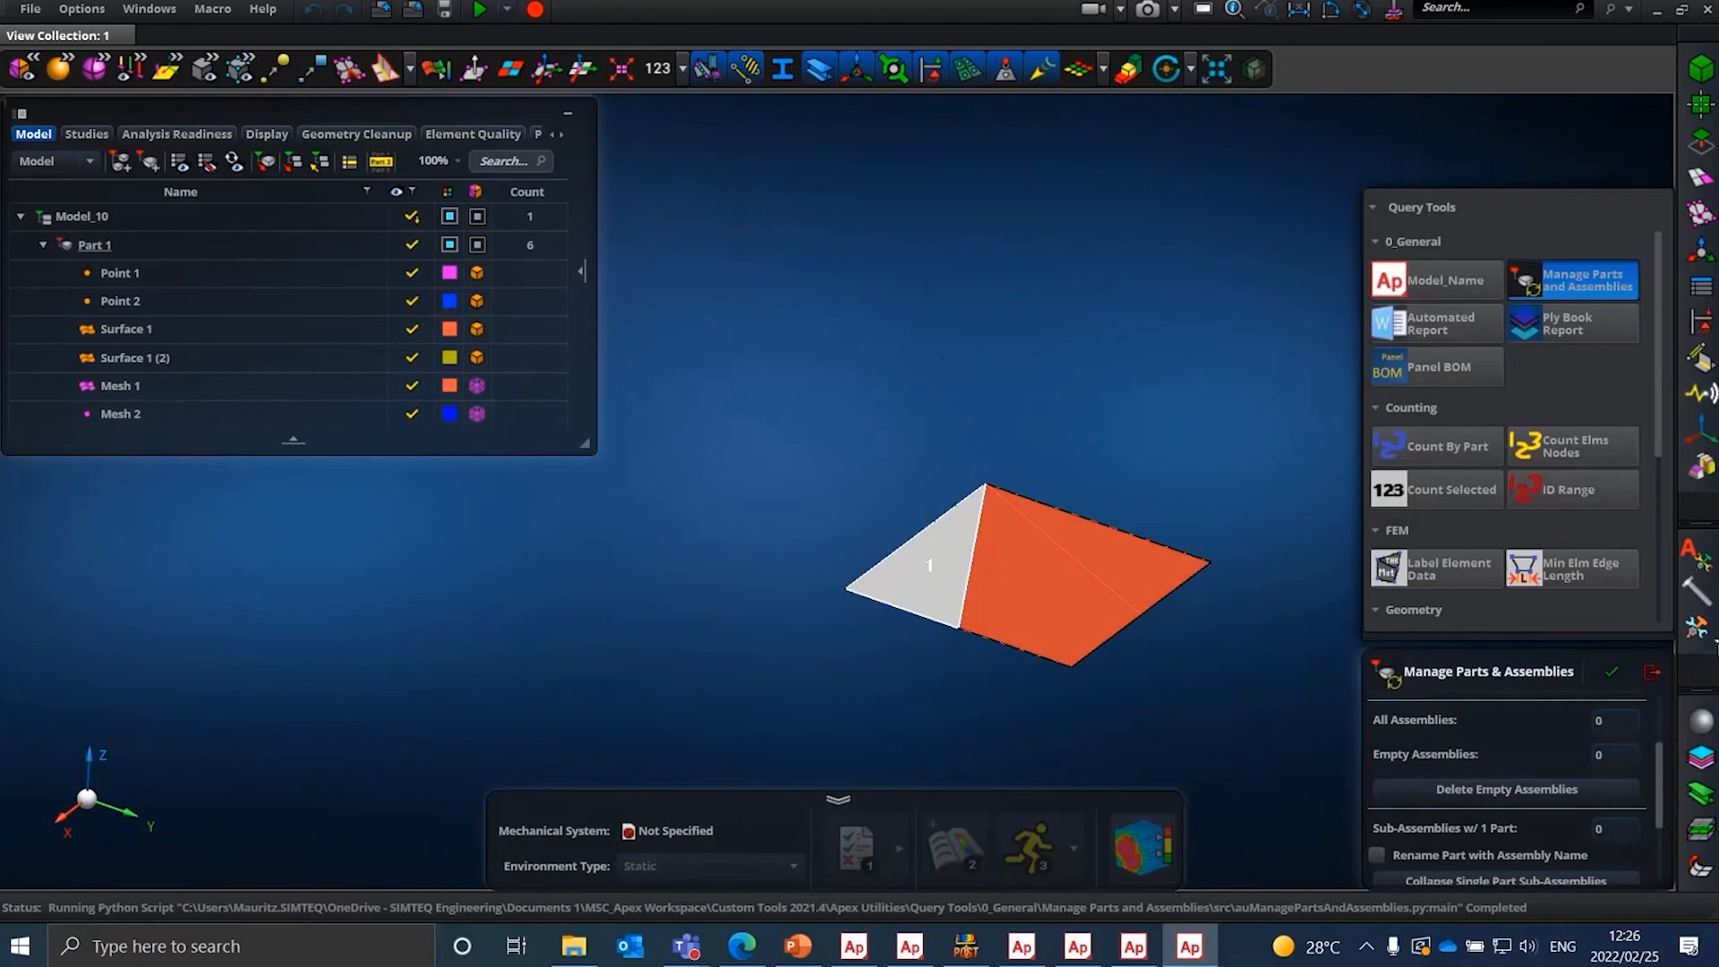
mouse_move(1717, 641)
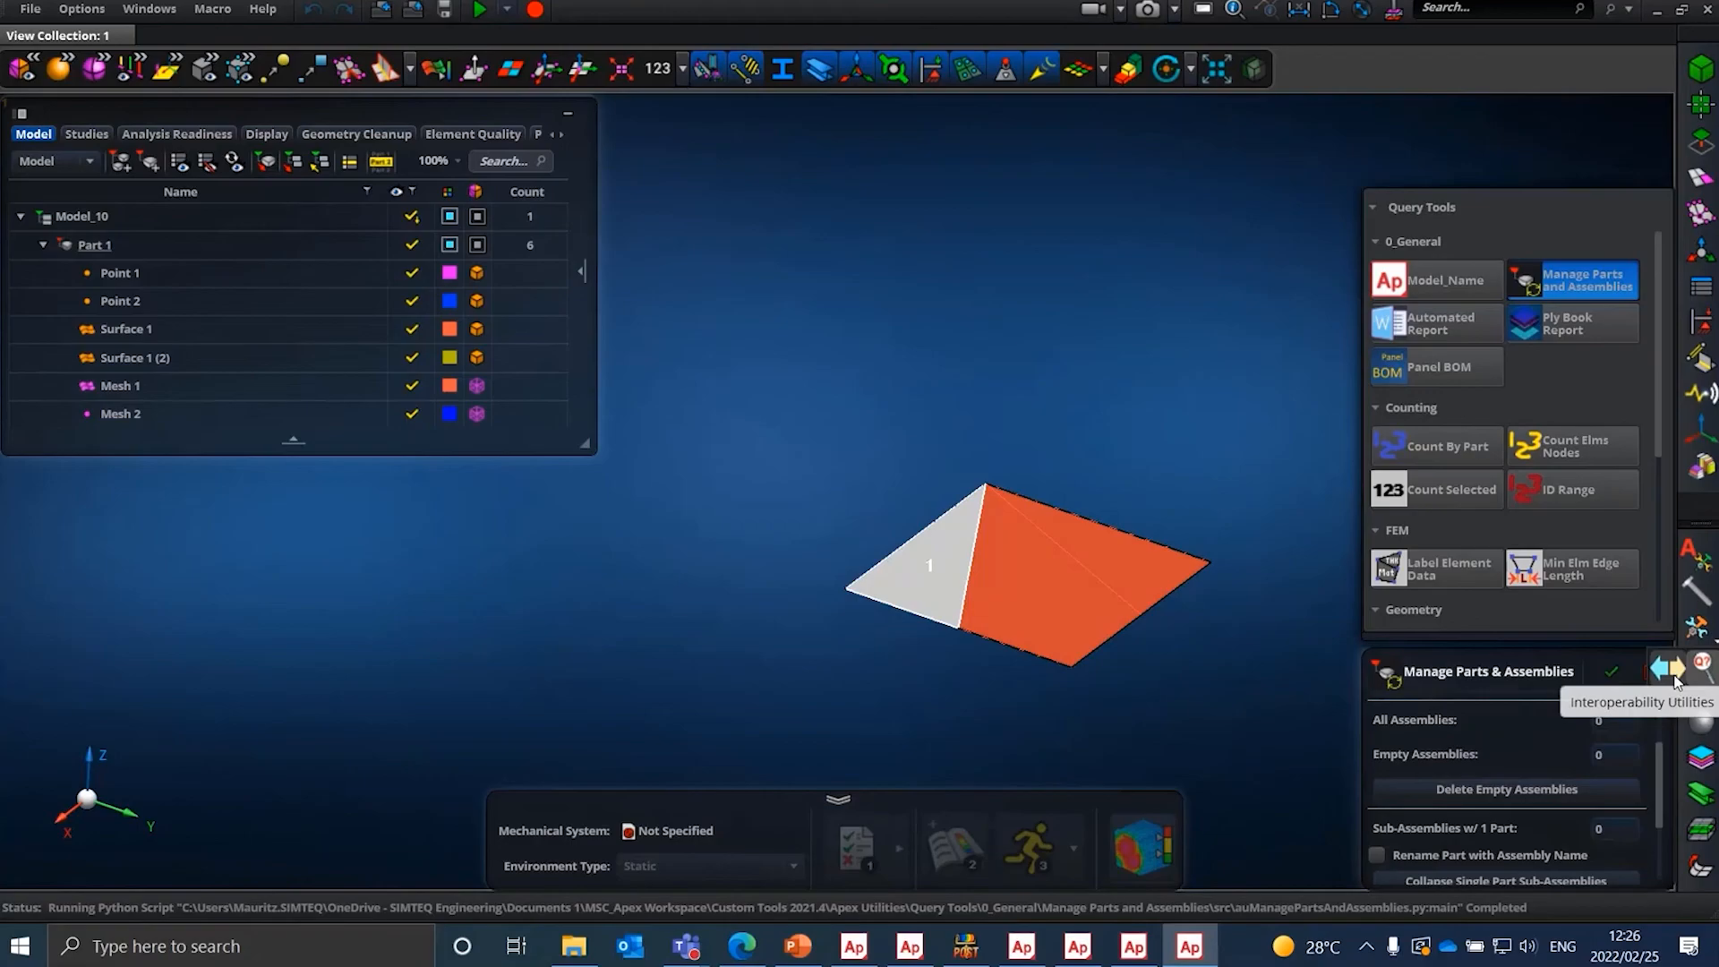
mouse_move(1676, 682)
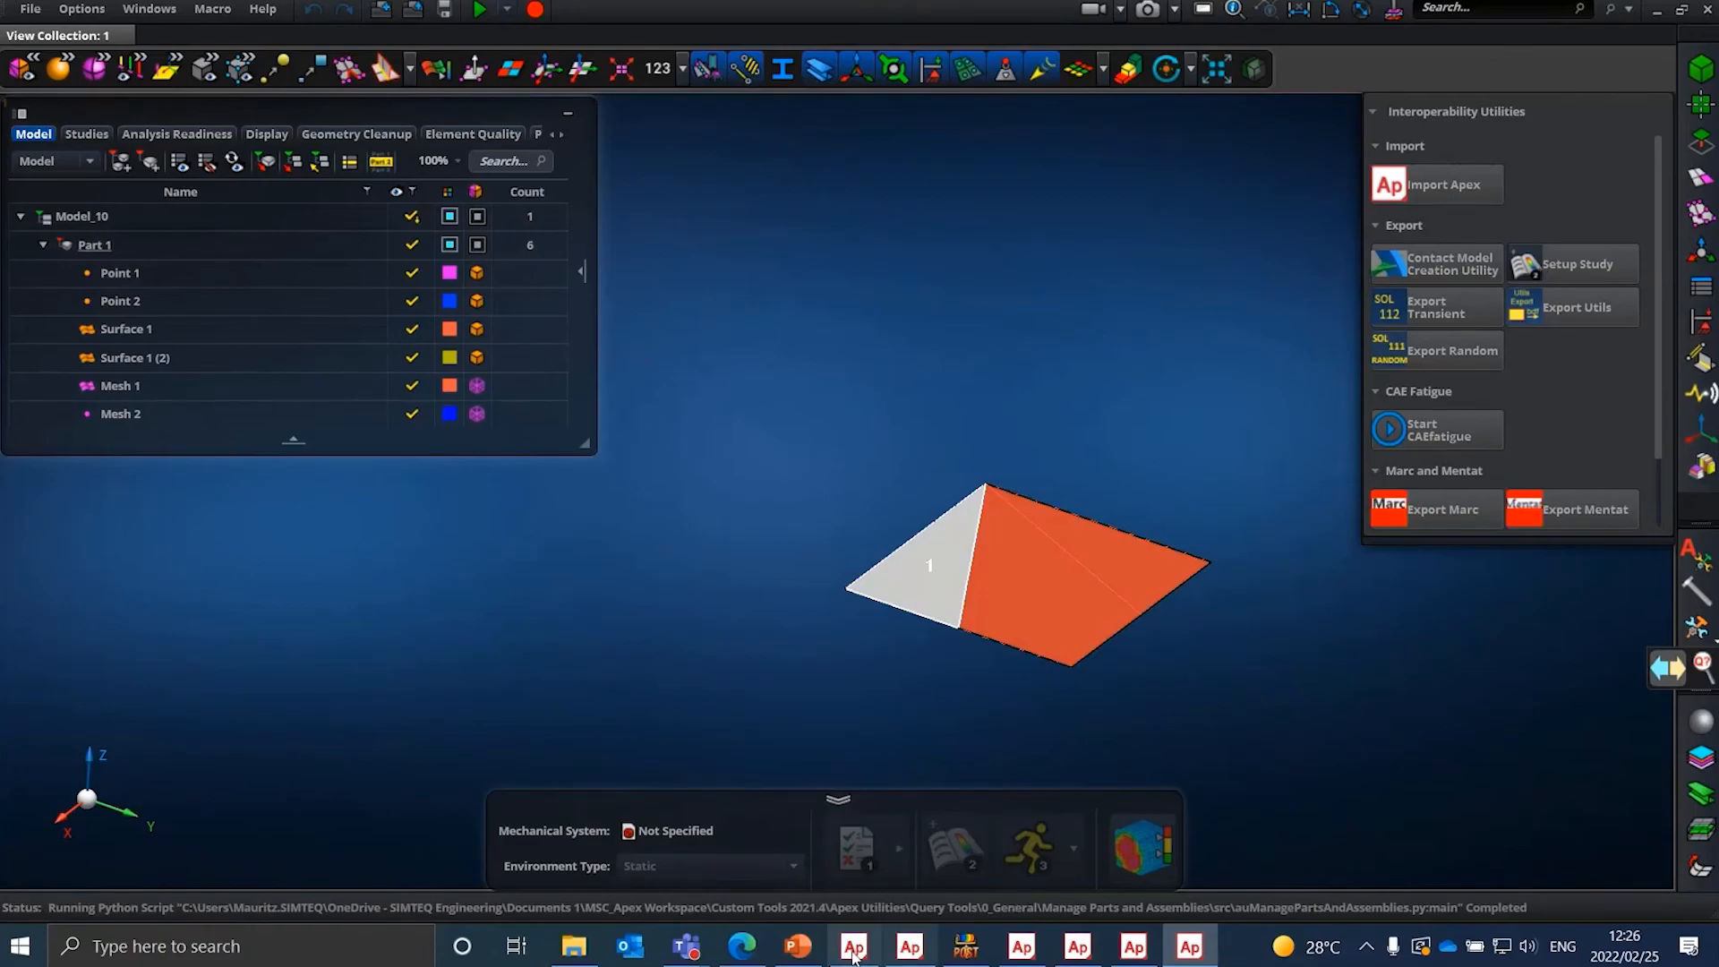
- Switch to the MSC Apex session with the meshed cube, save Model_5, and return to the Model_10 session
click(910, 946)
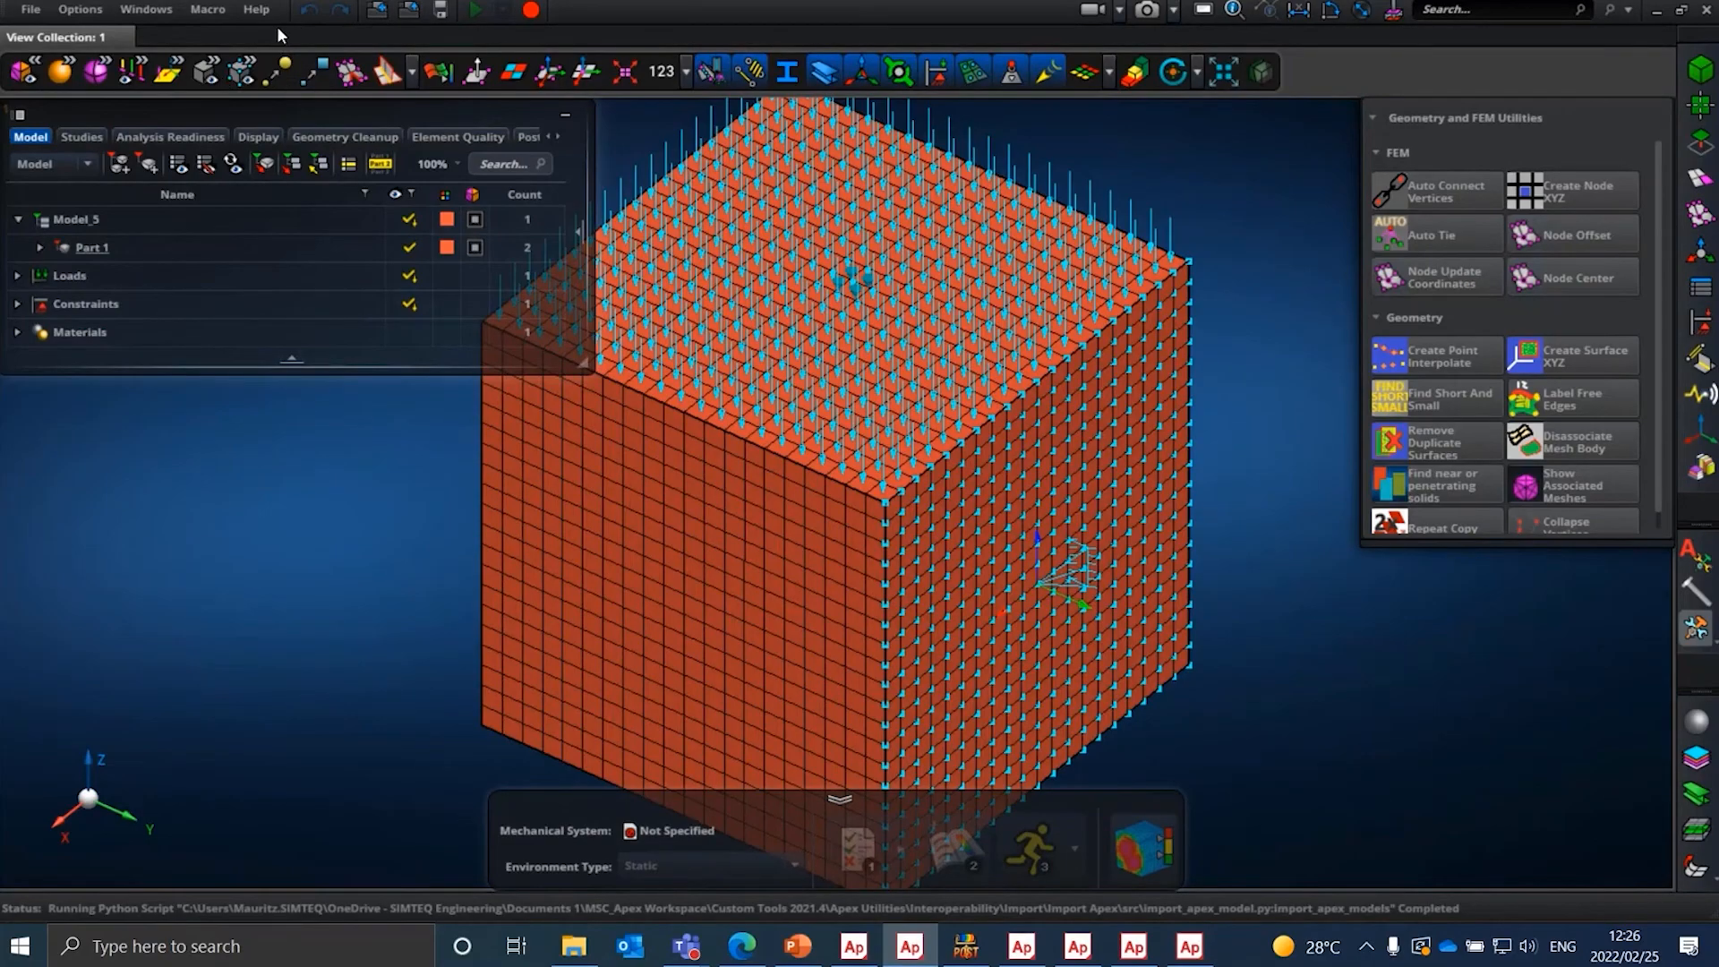
click(438, 10)
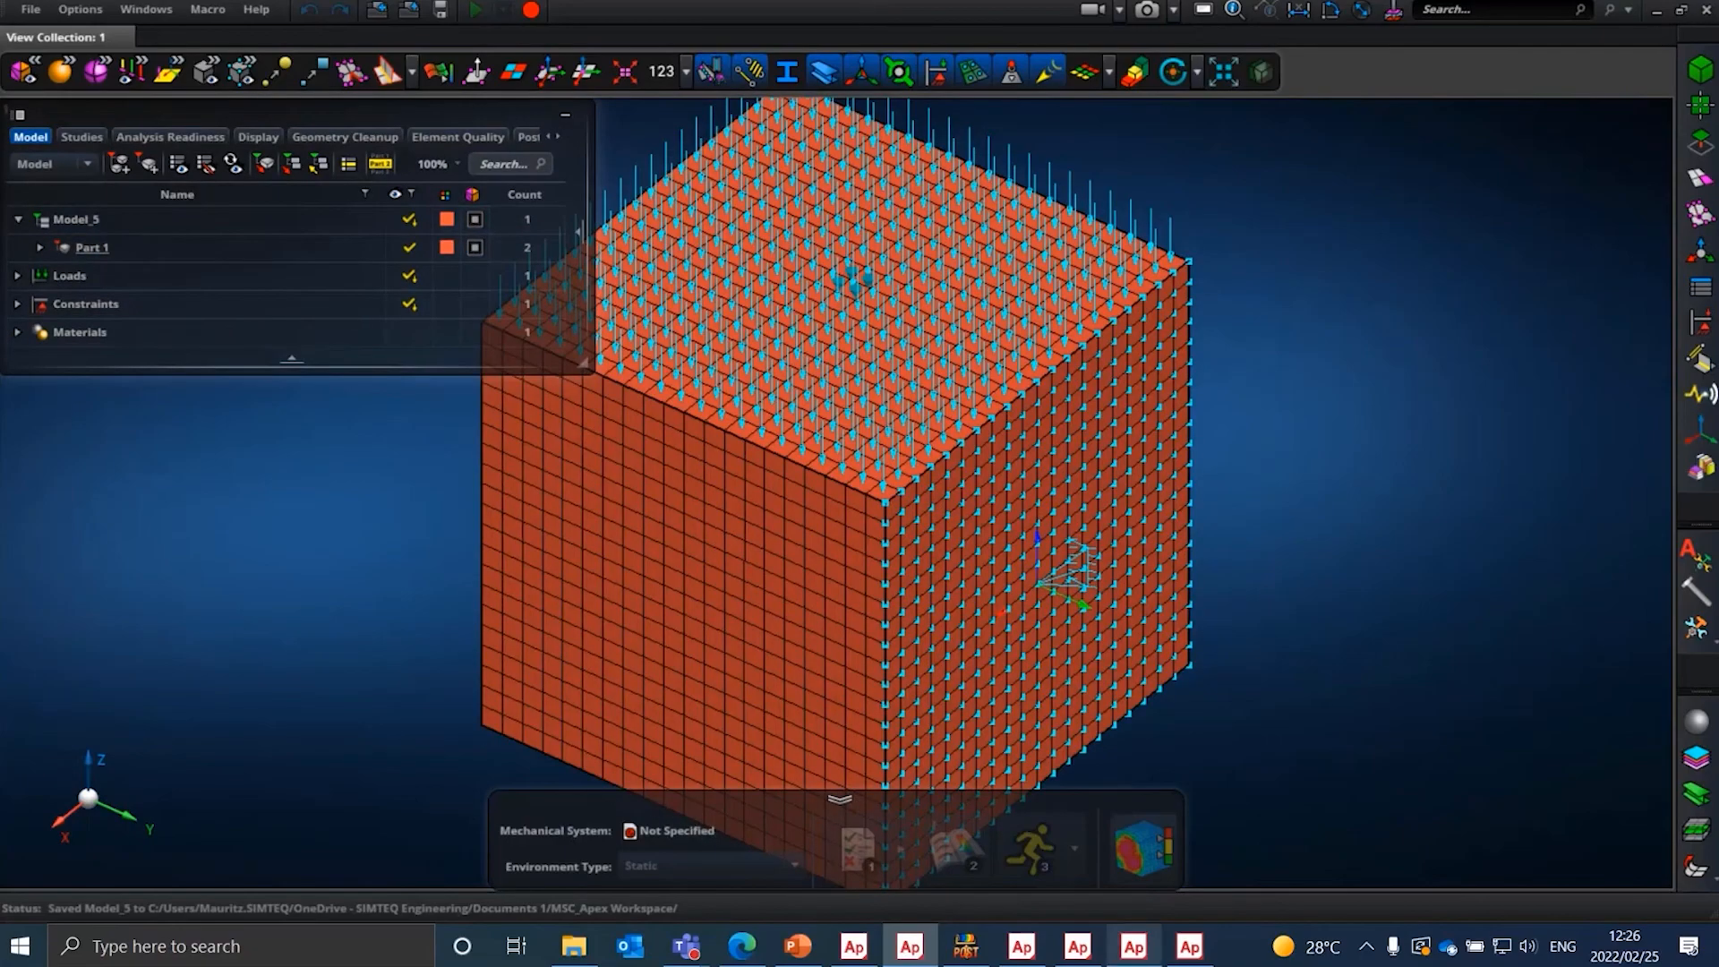
click(1189, 946)
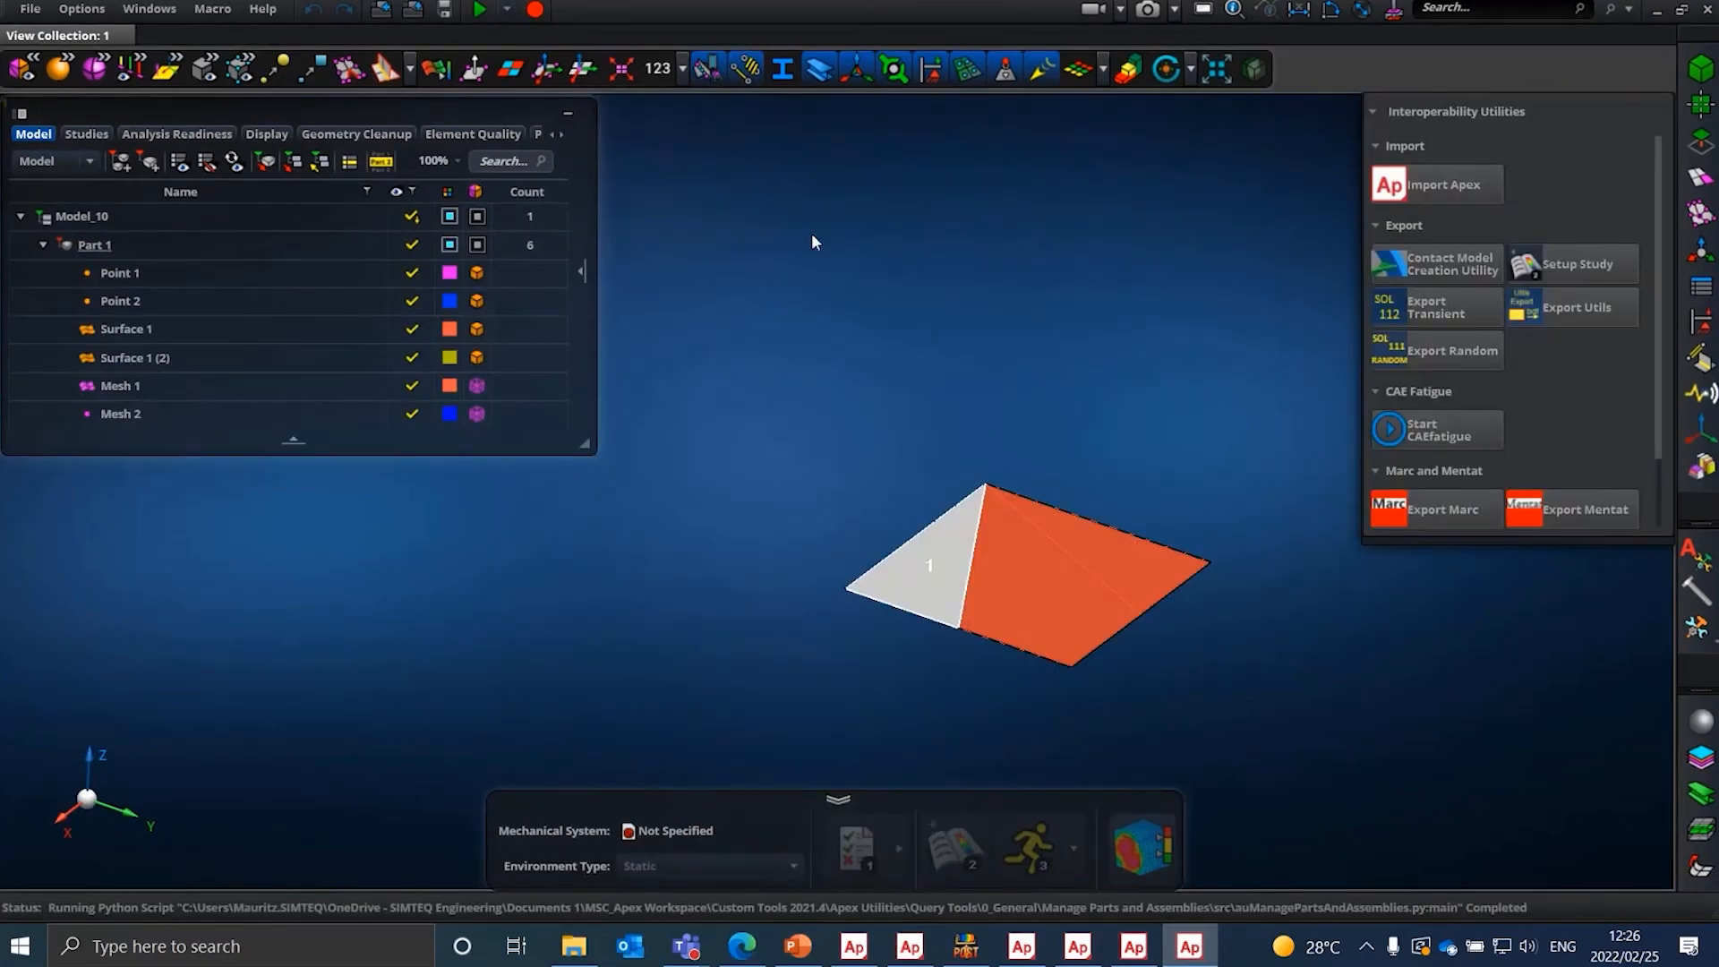
- Try to import the Model_5 folder from the MSC_Apex Workspace in Documents with Import Apex
click(1460, 191)
click(1635, 657)
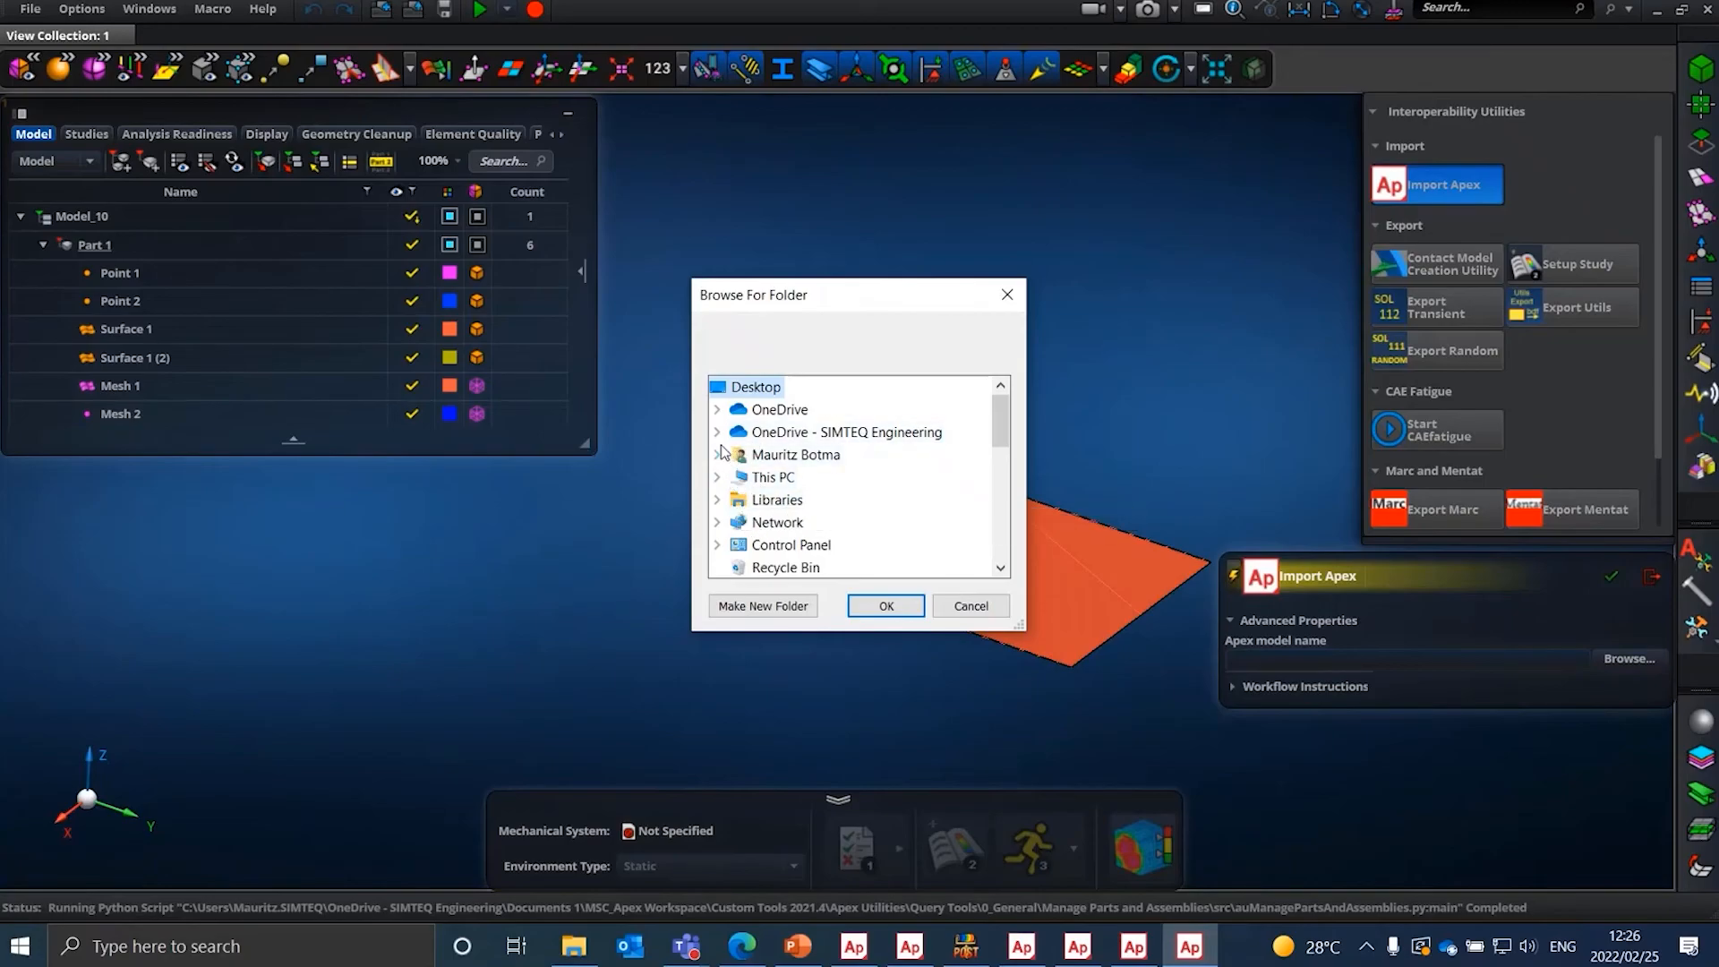
click(717, 456)
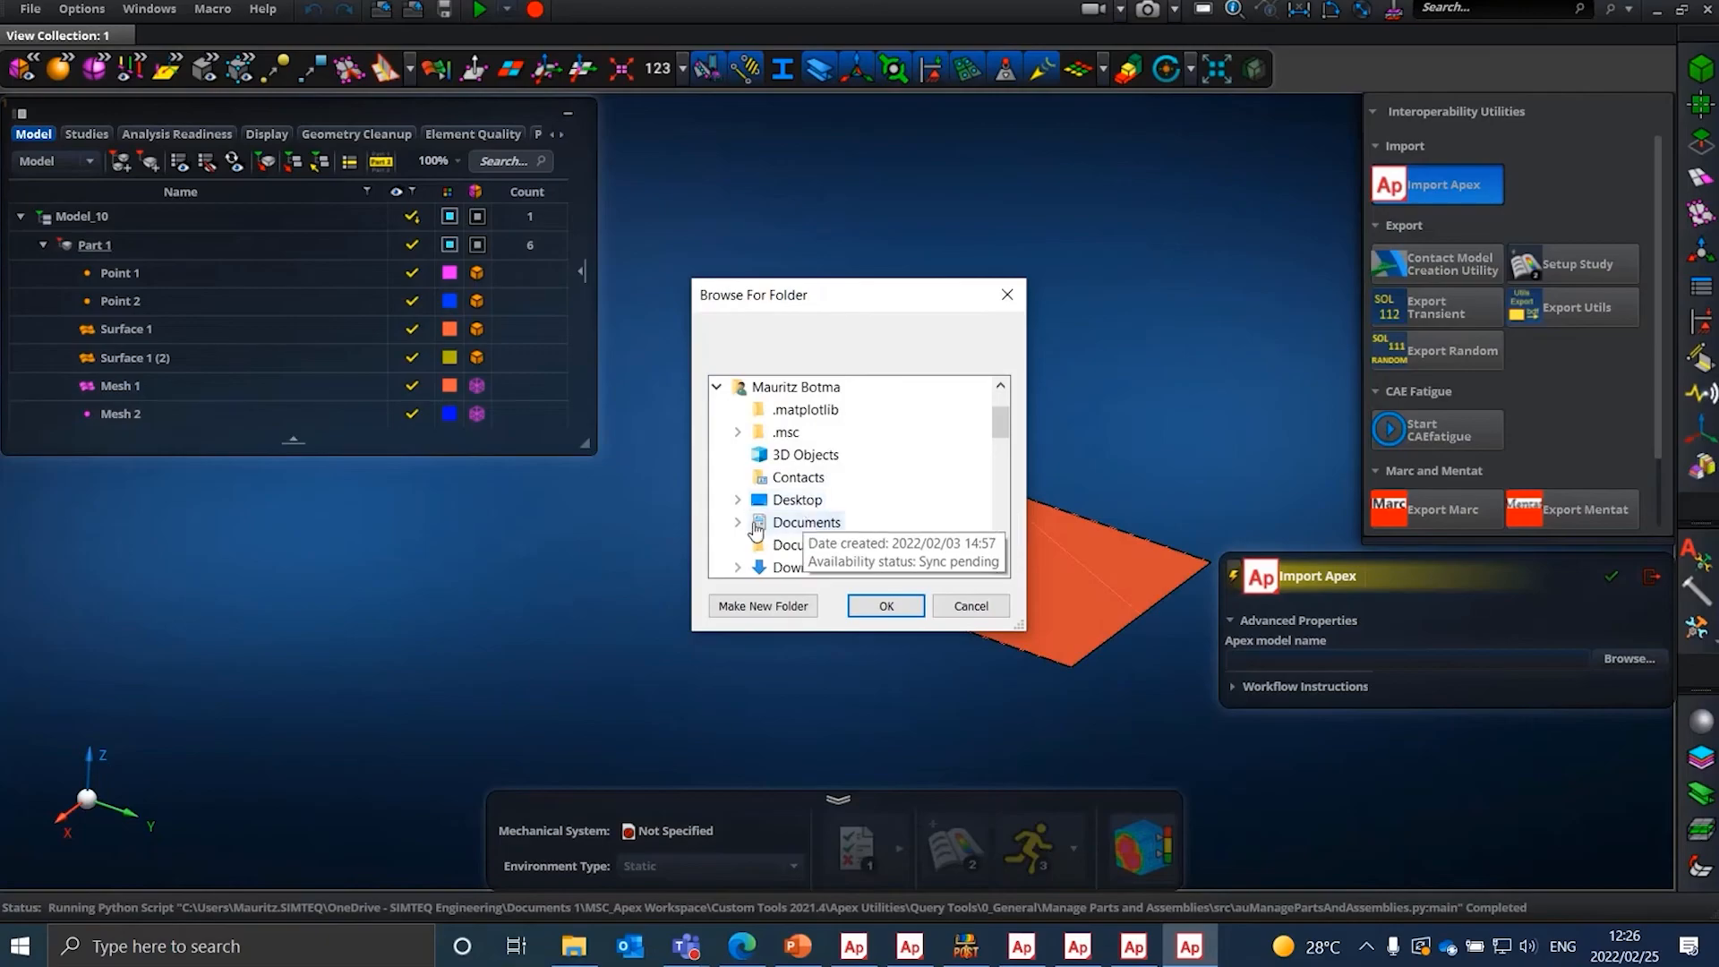
click(747, 524)
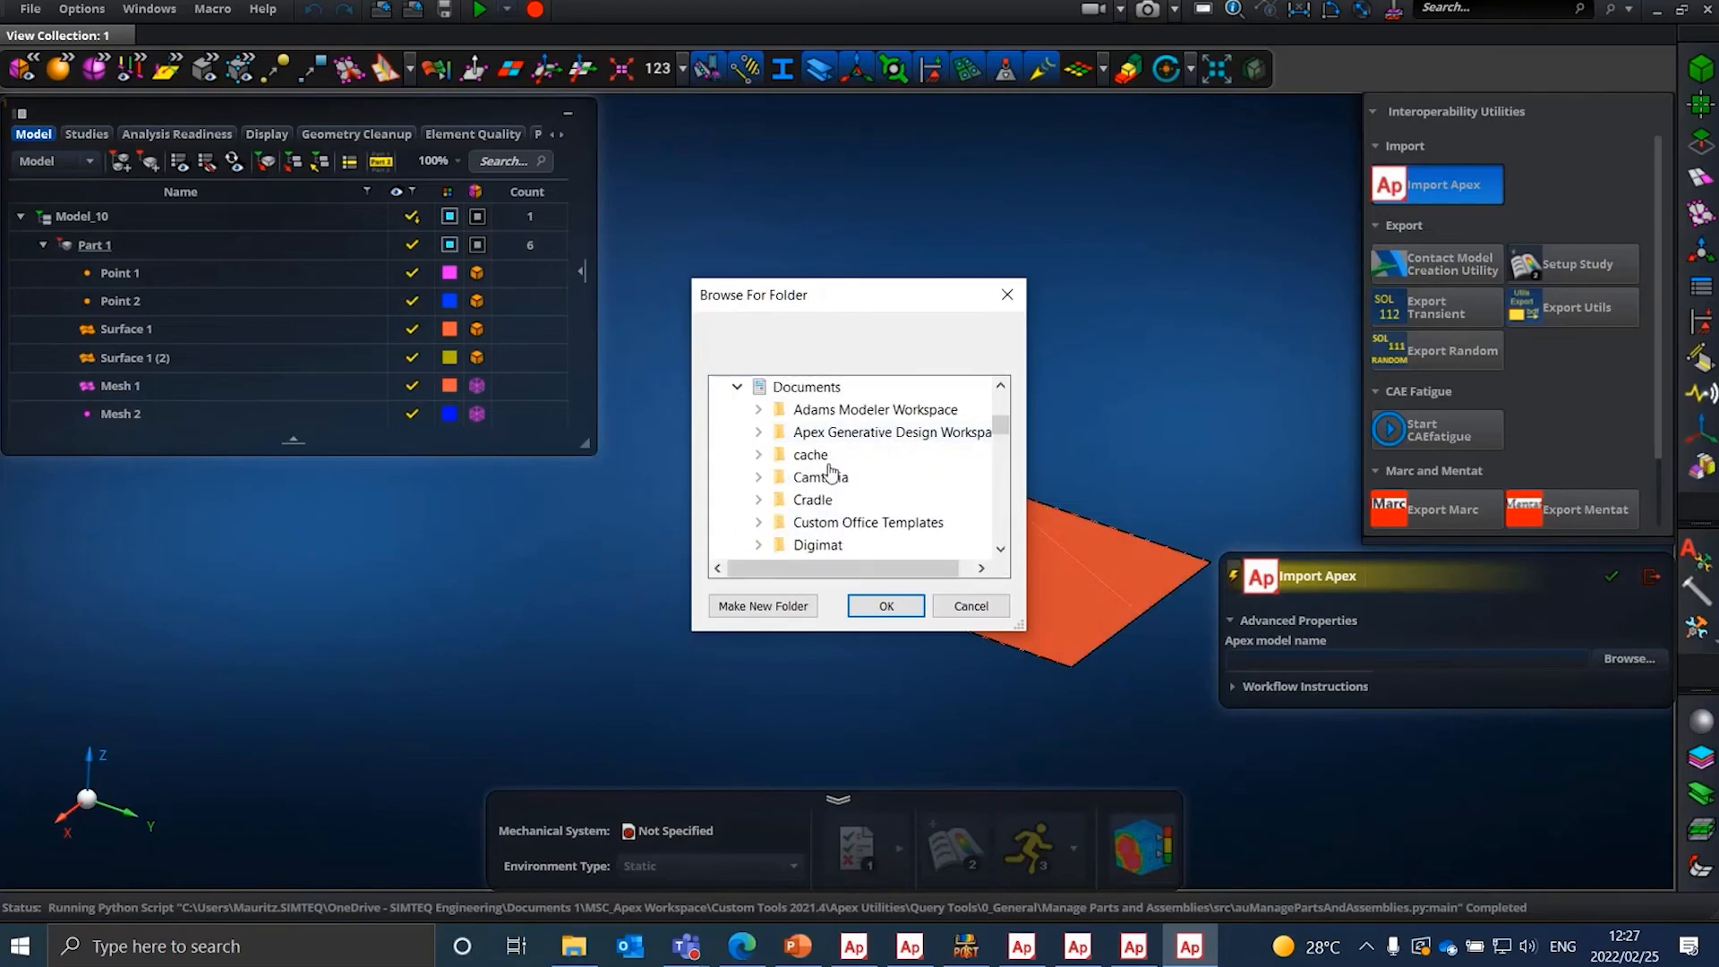
scroll(828, 488, down, 1)
scroll(828, 500, down, 2)
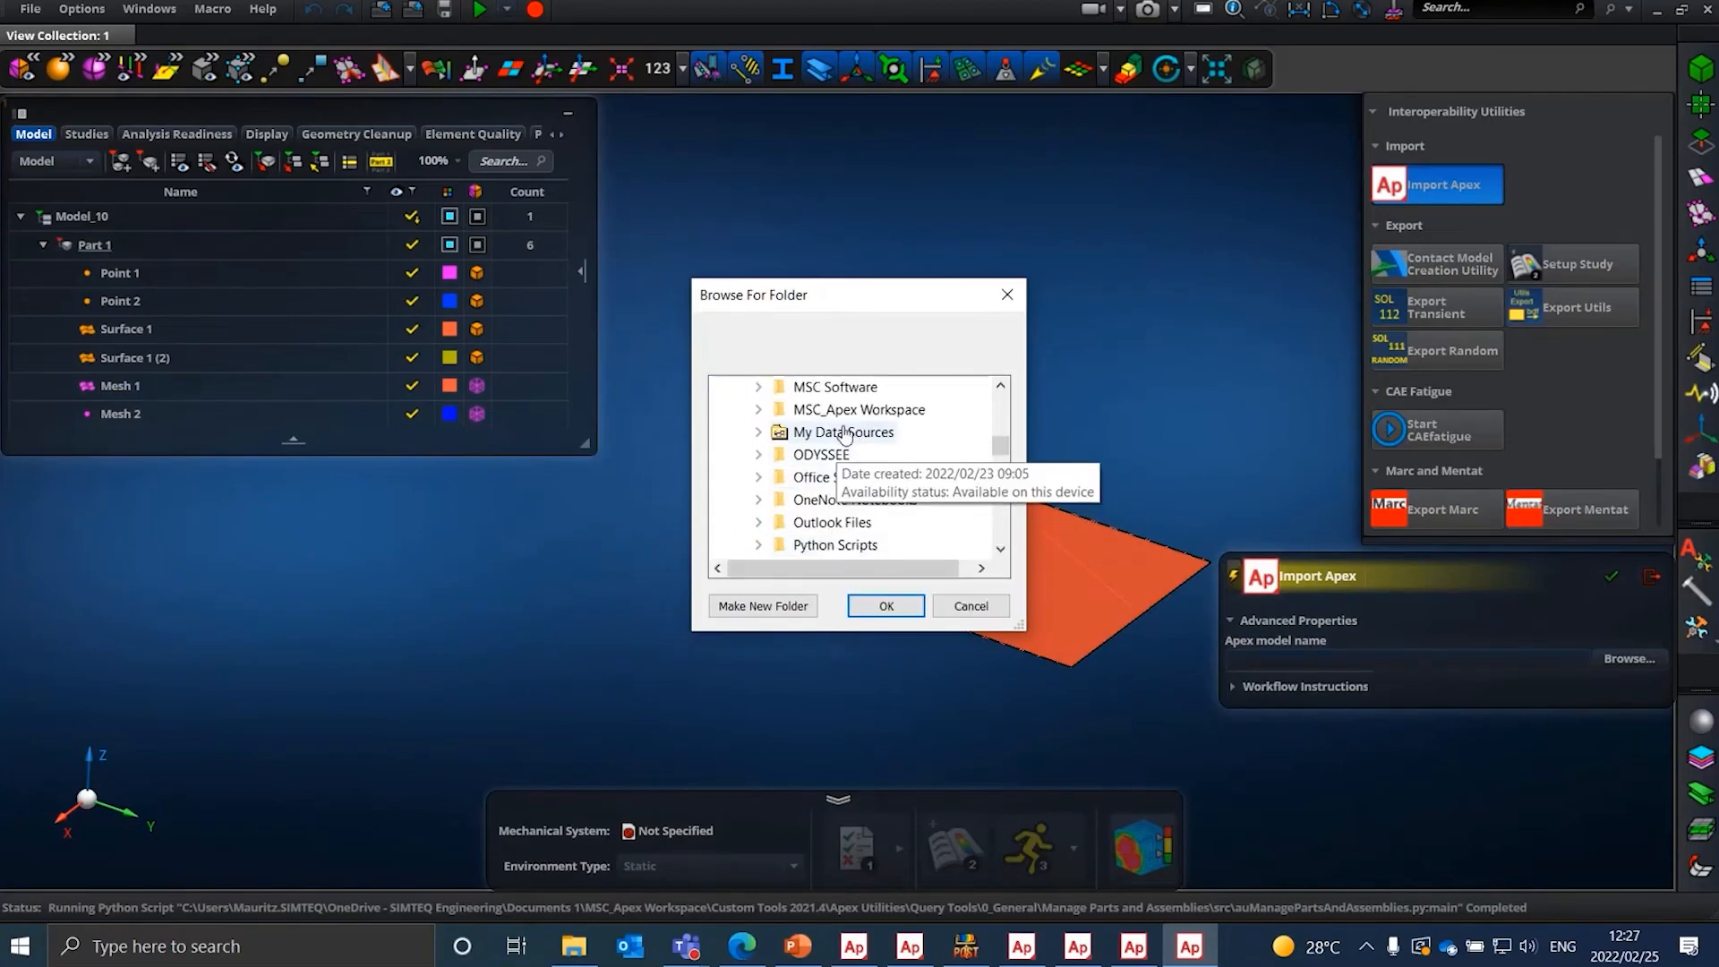
click(759, 410)
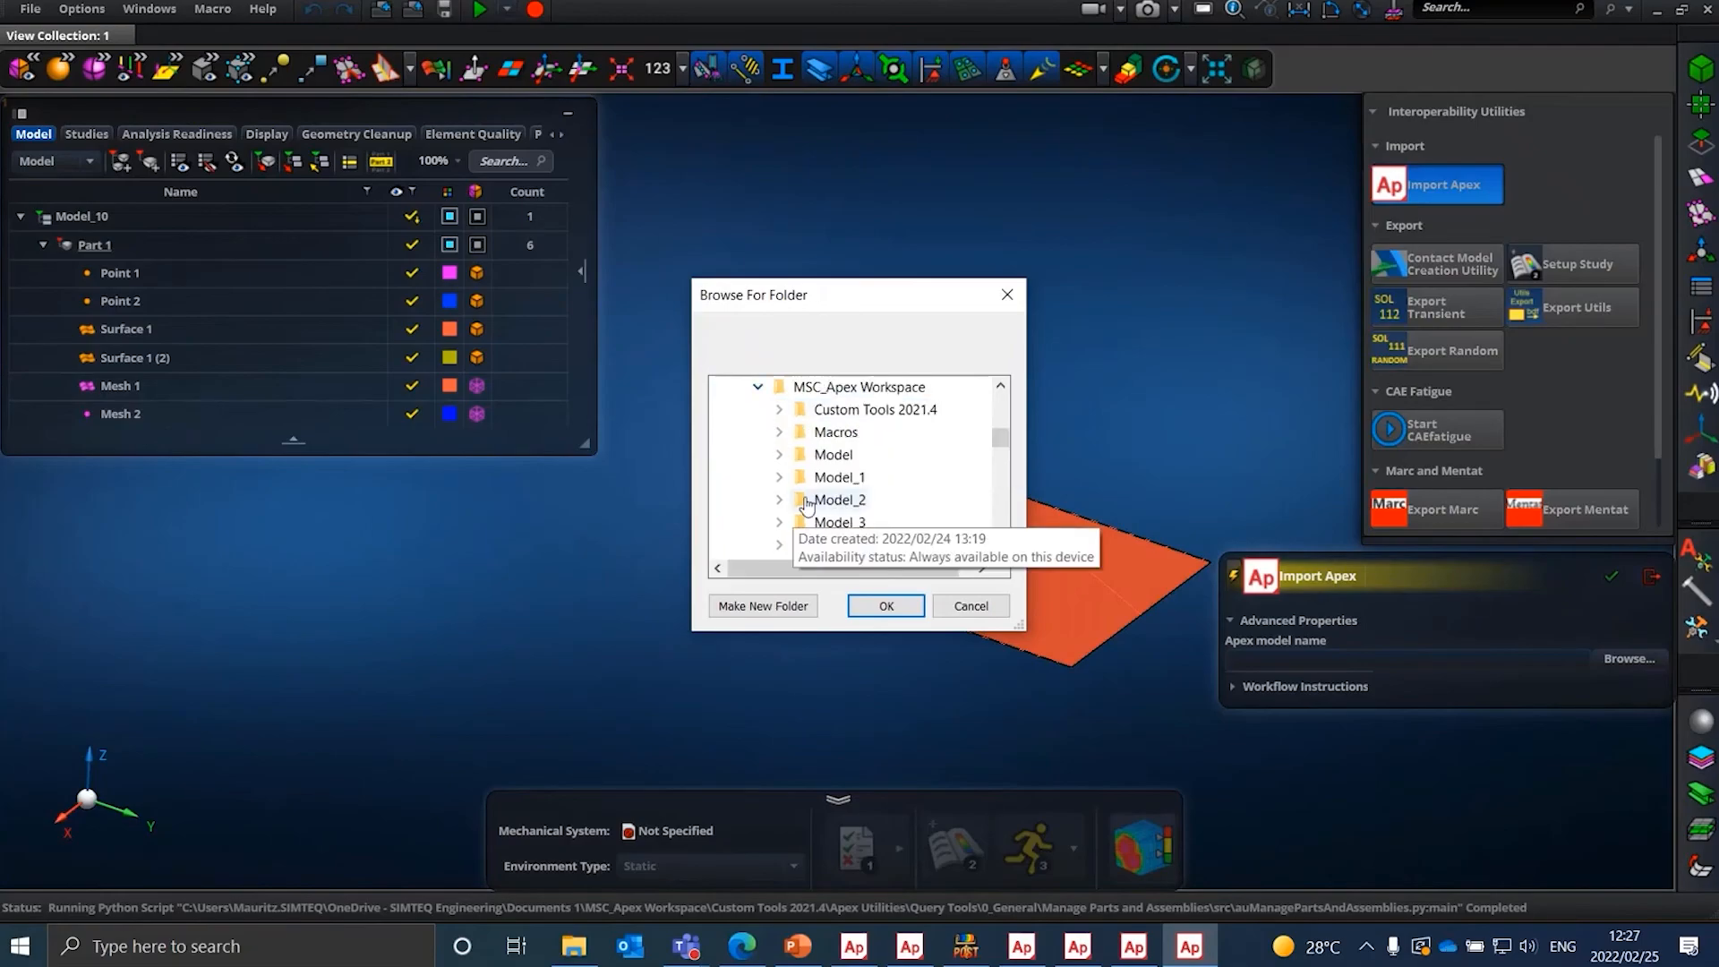
scroll(792, 535, down, 1)
click(778, 499)
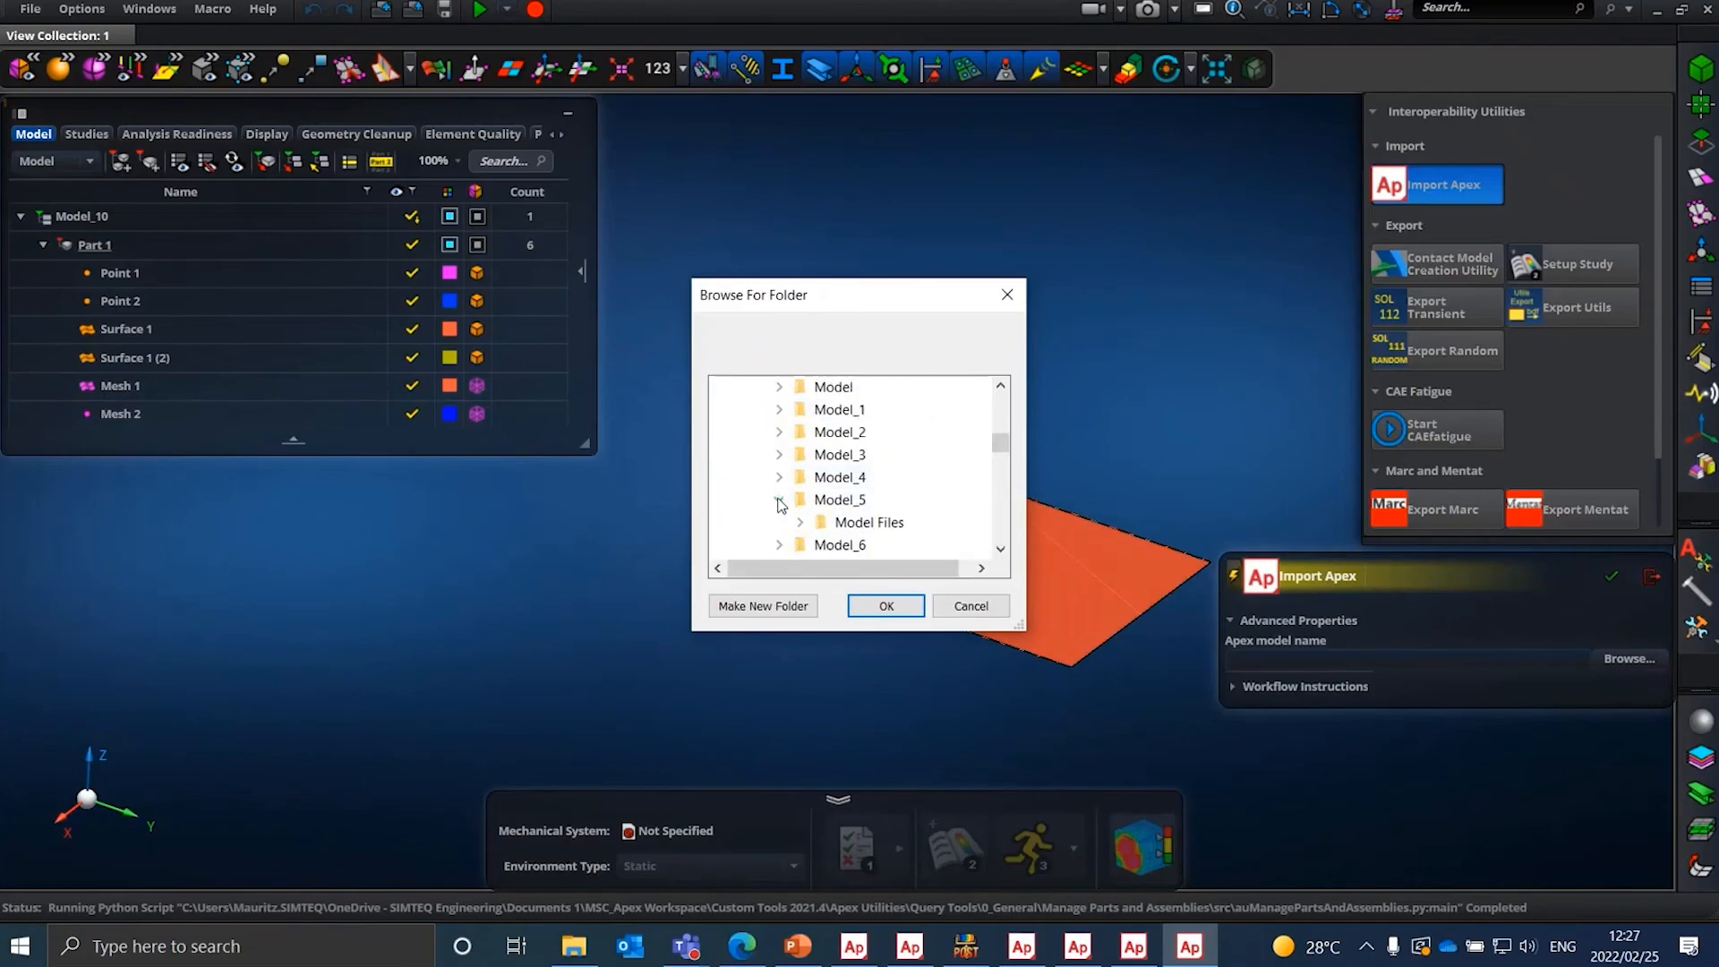
click(842, 502)
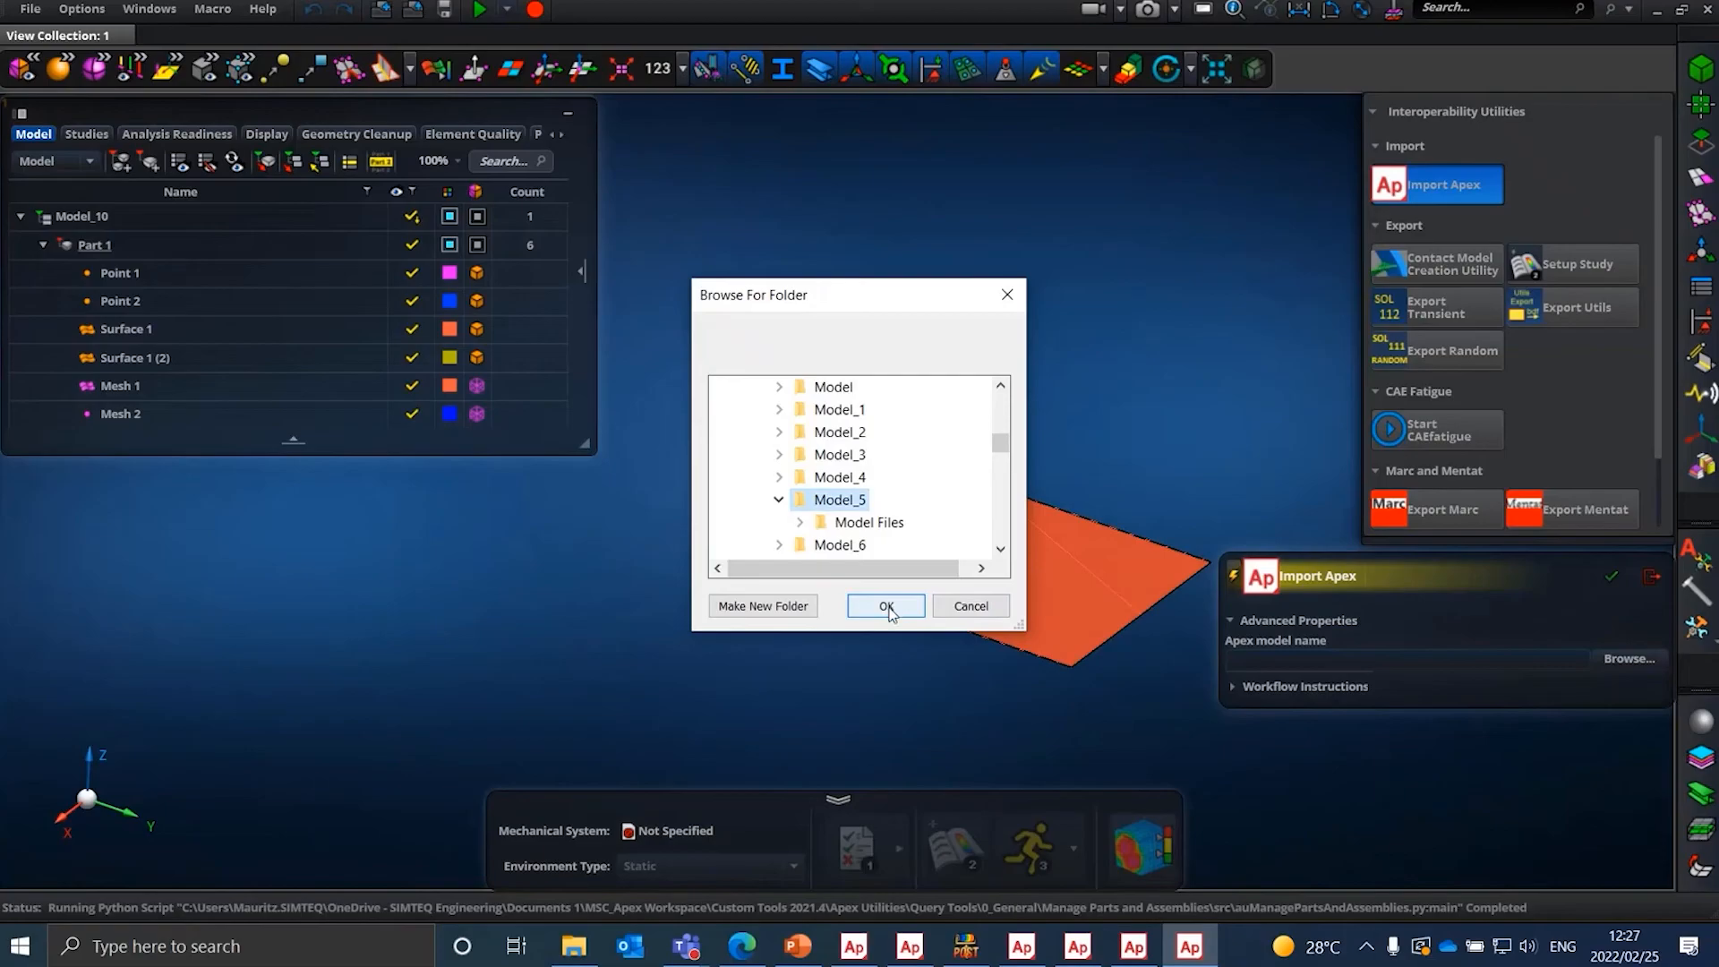
click(887, 606)
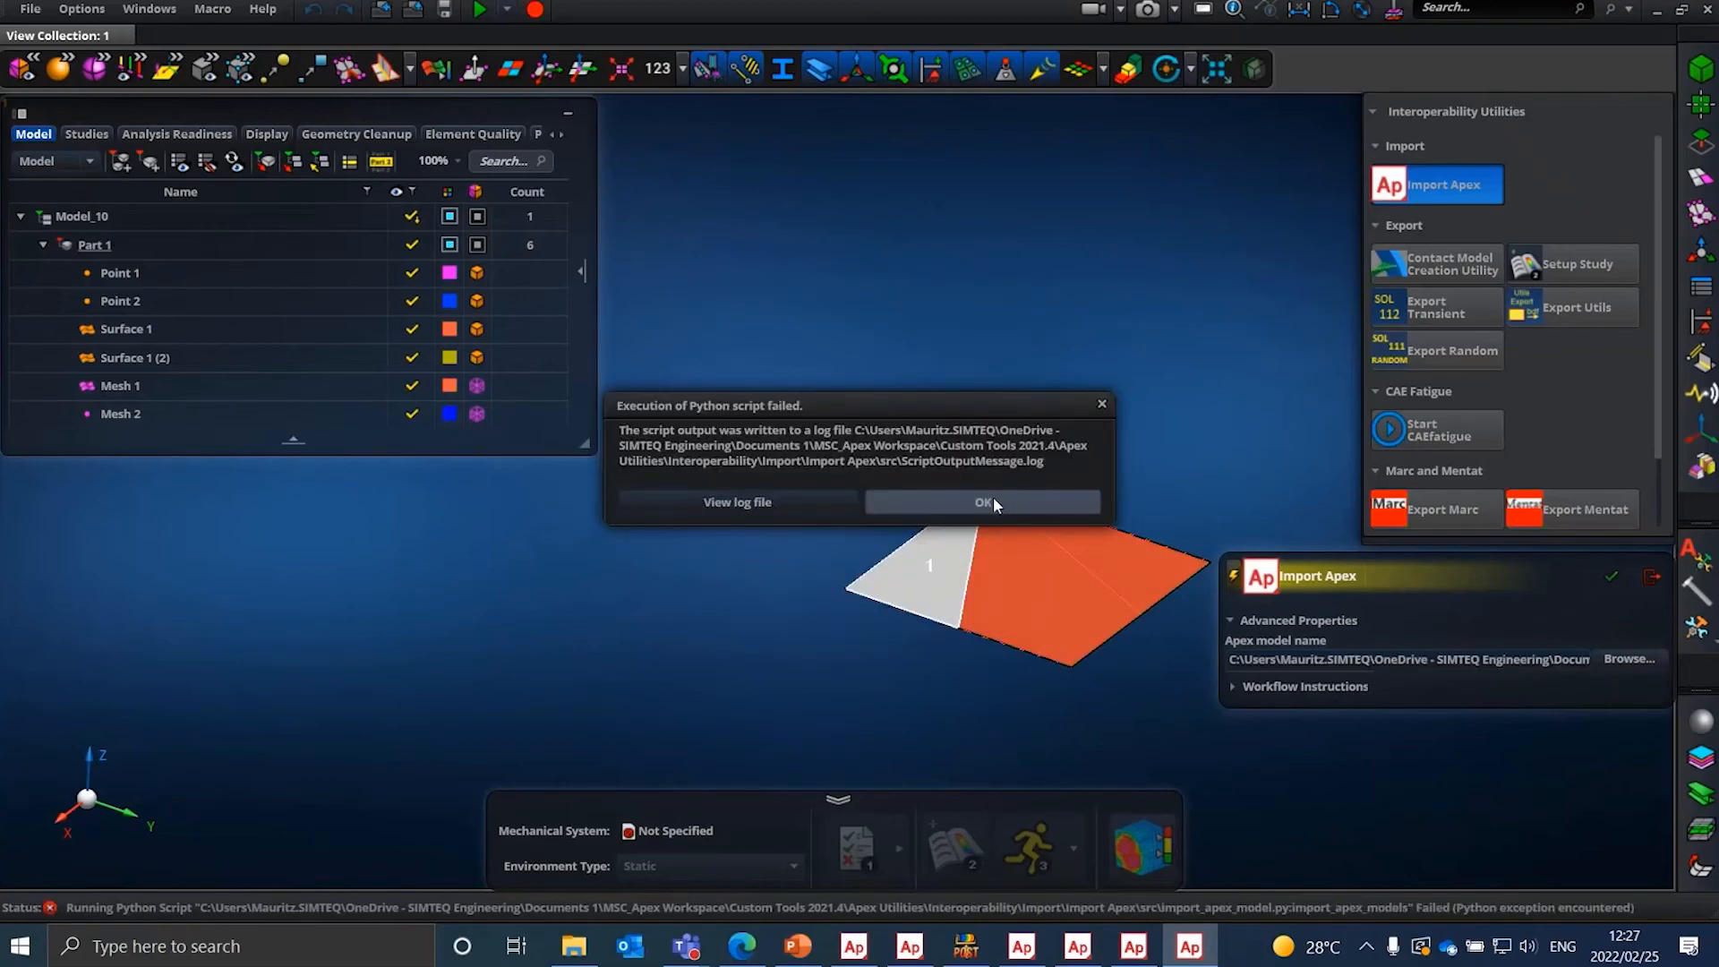
- Dismiss the script failure, close the MSC Apex session holding Model_5 and return to the Model_10 session
click(990, 502)
scroll(813, 557, down, 5)
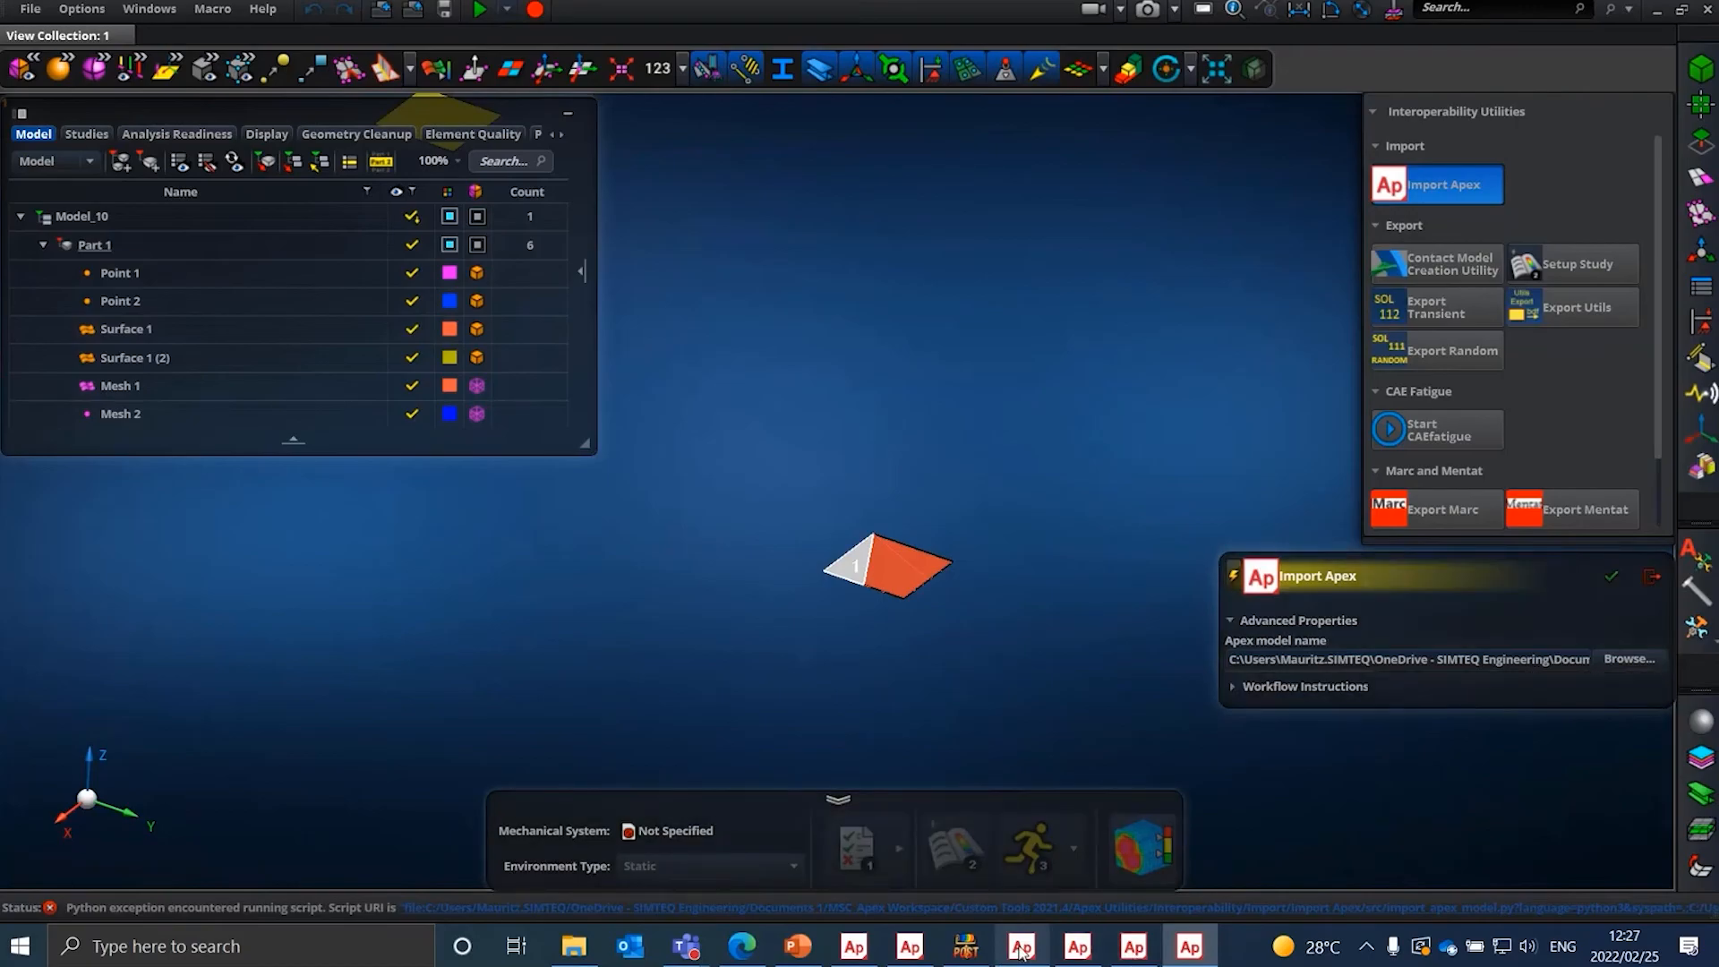
mouse_move(1021, 949)
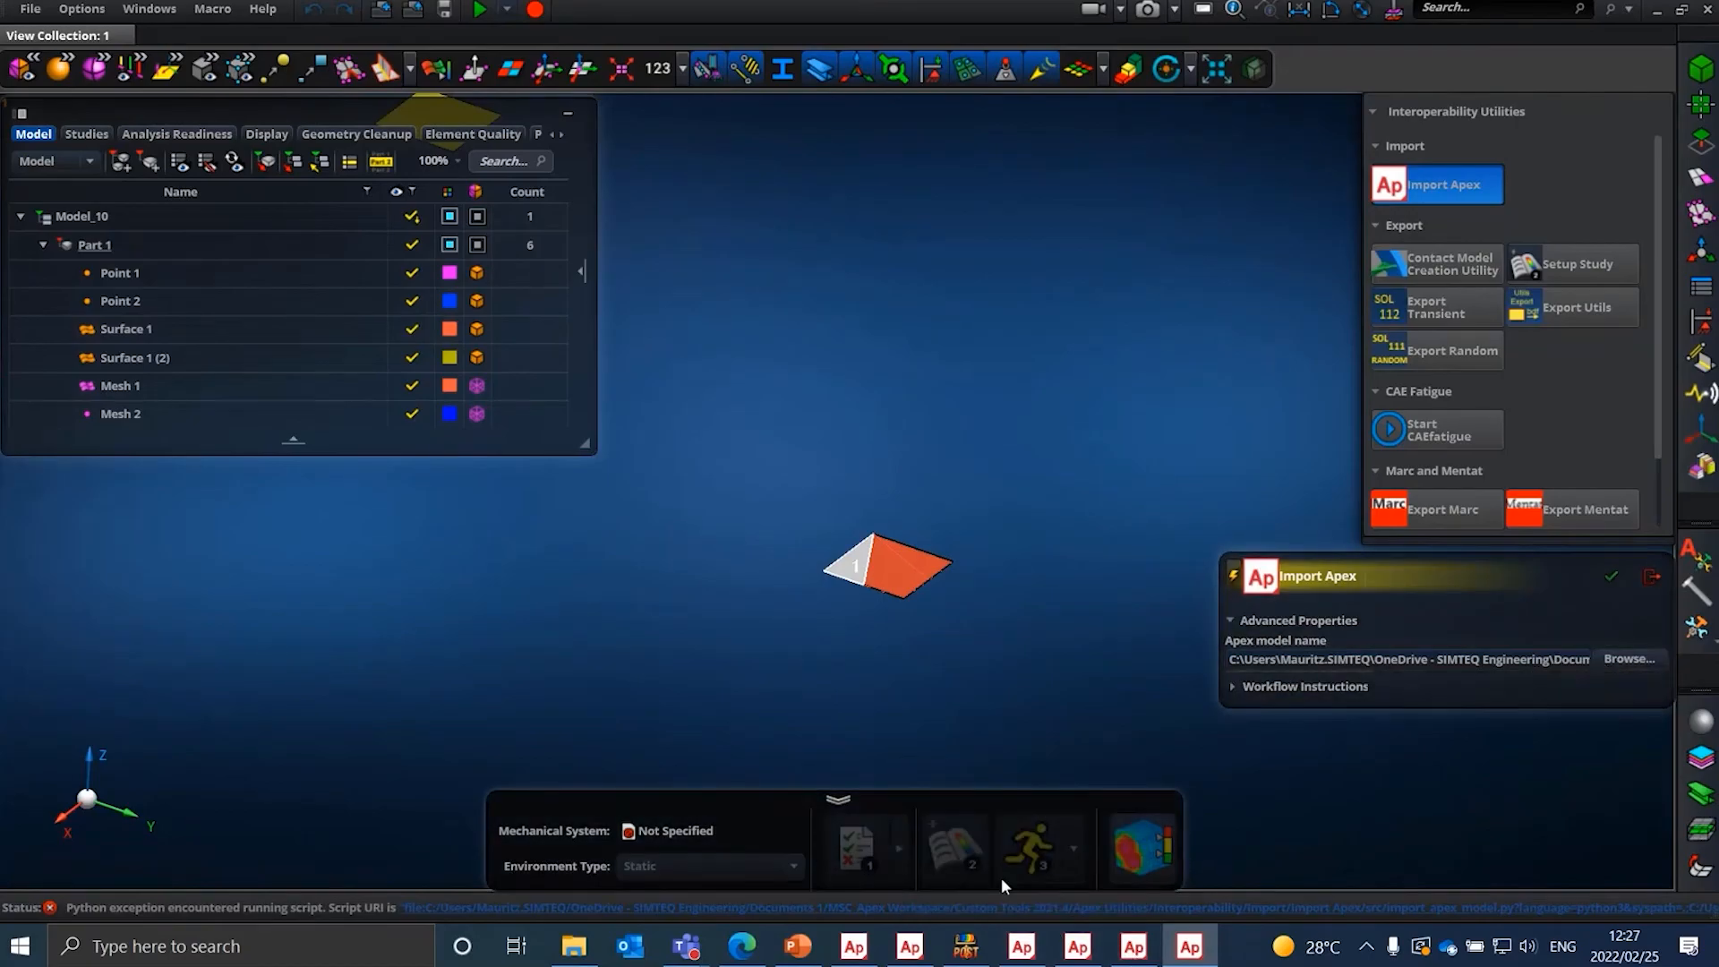
click(910, 946)
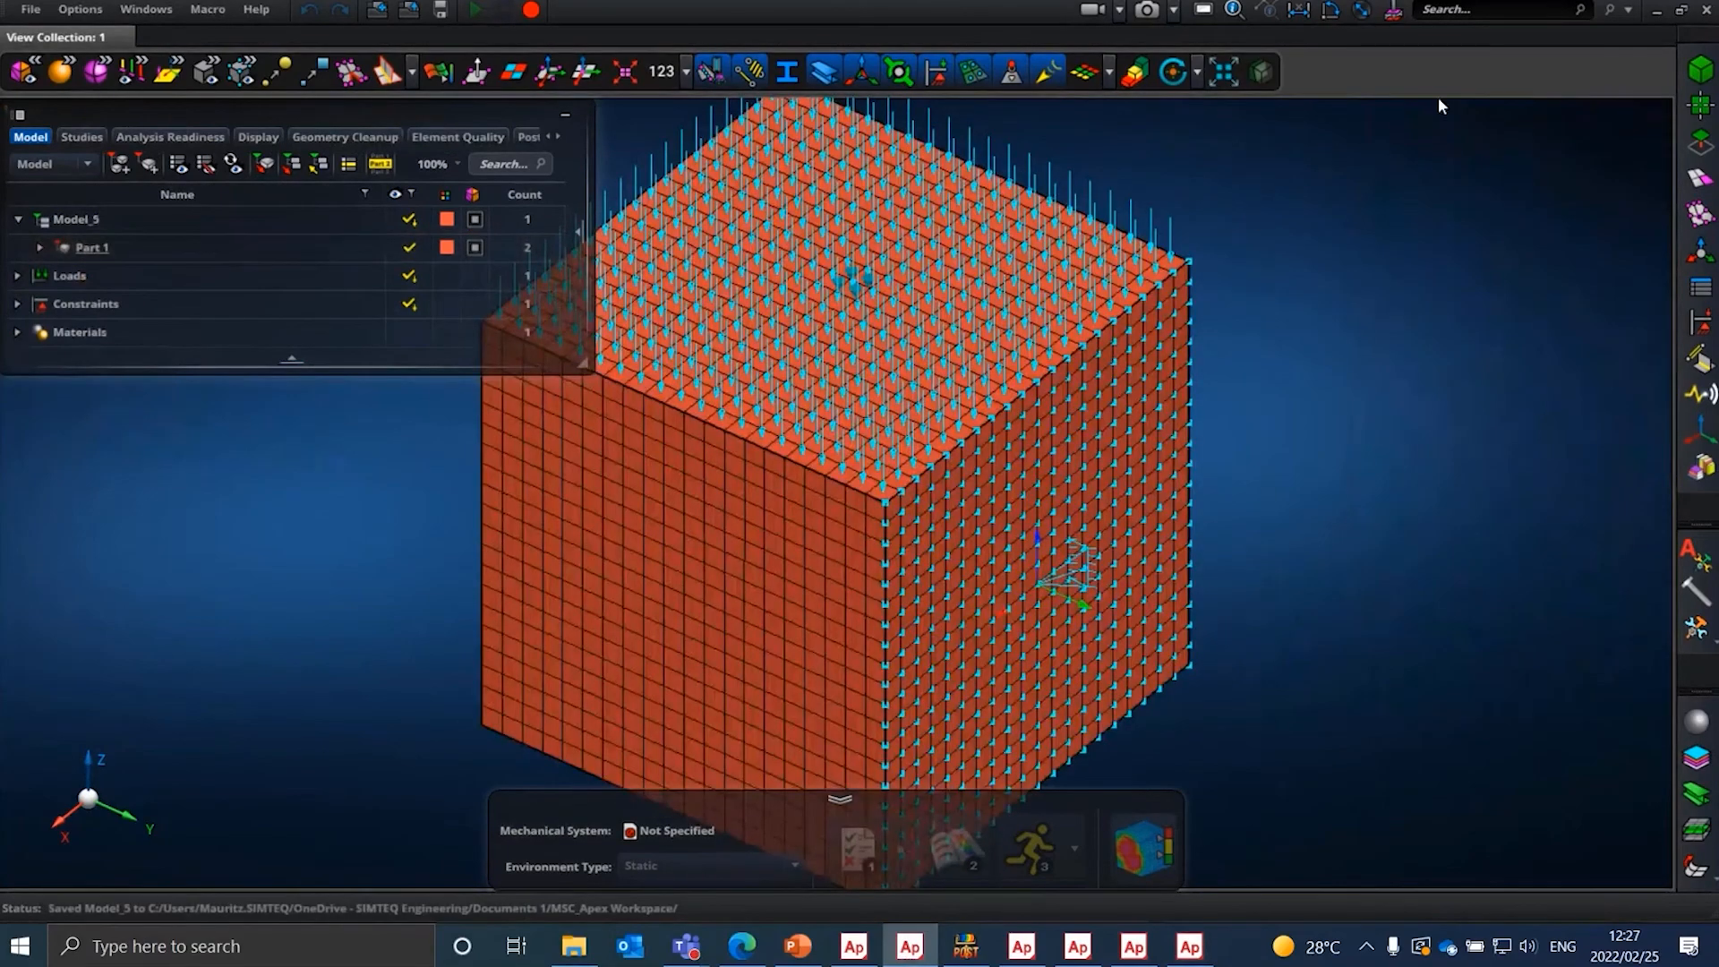
click(1708, 10)
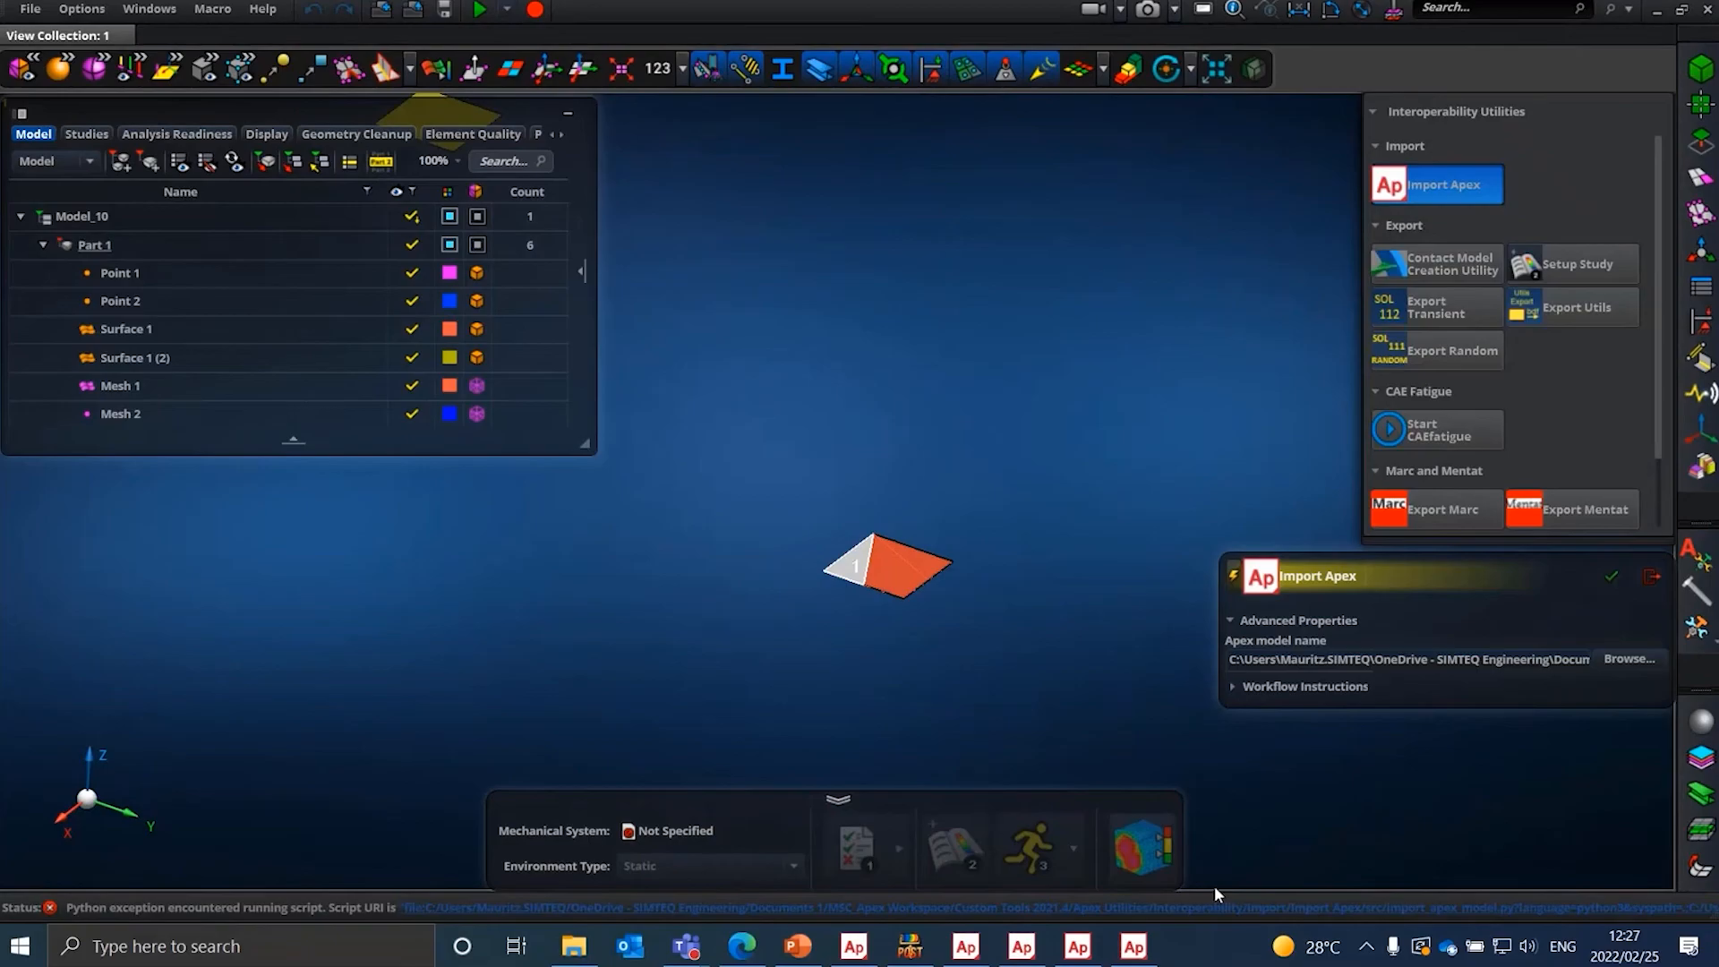
- Import the Model_5 folder from the MSC_Apex Workspace in Documents into Model_10 with Import Apex
click(1610, 658)
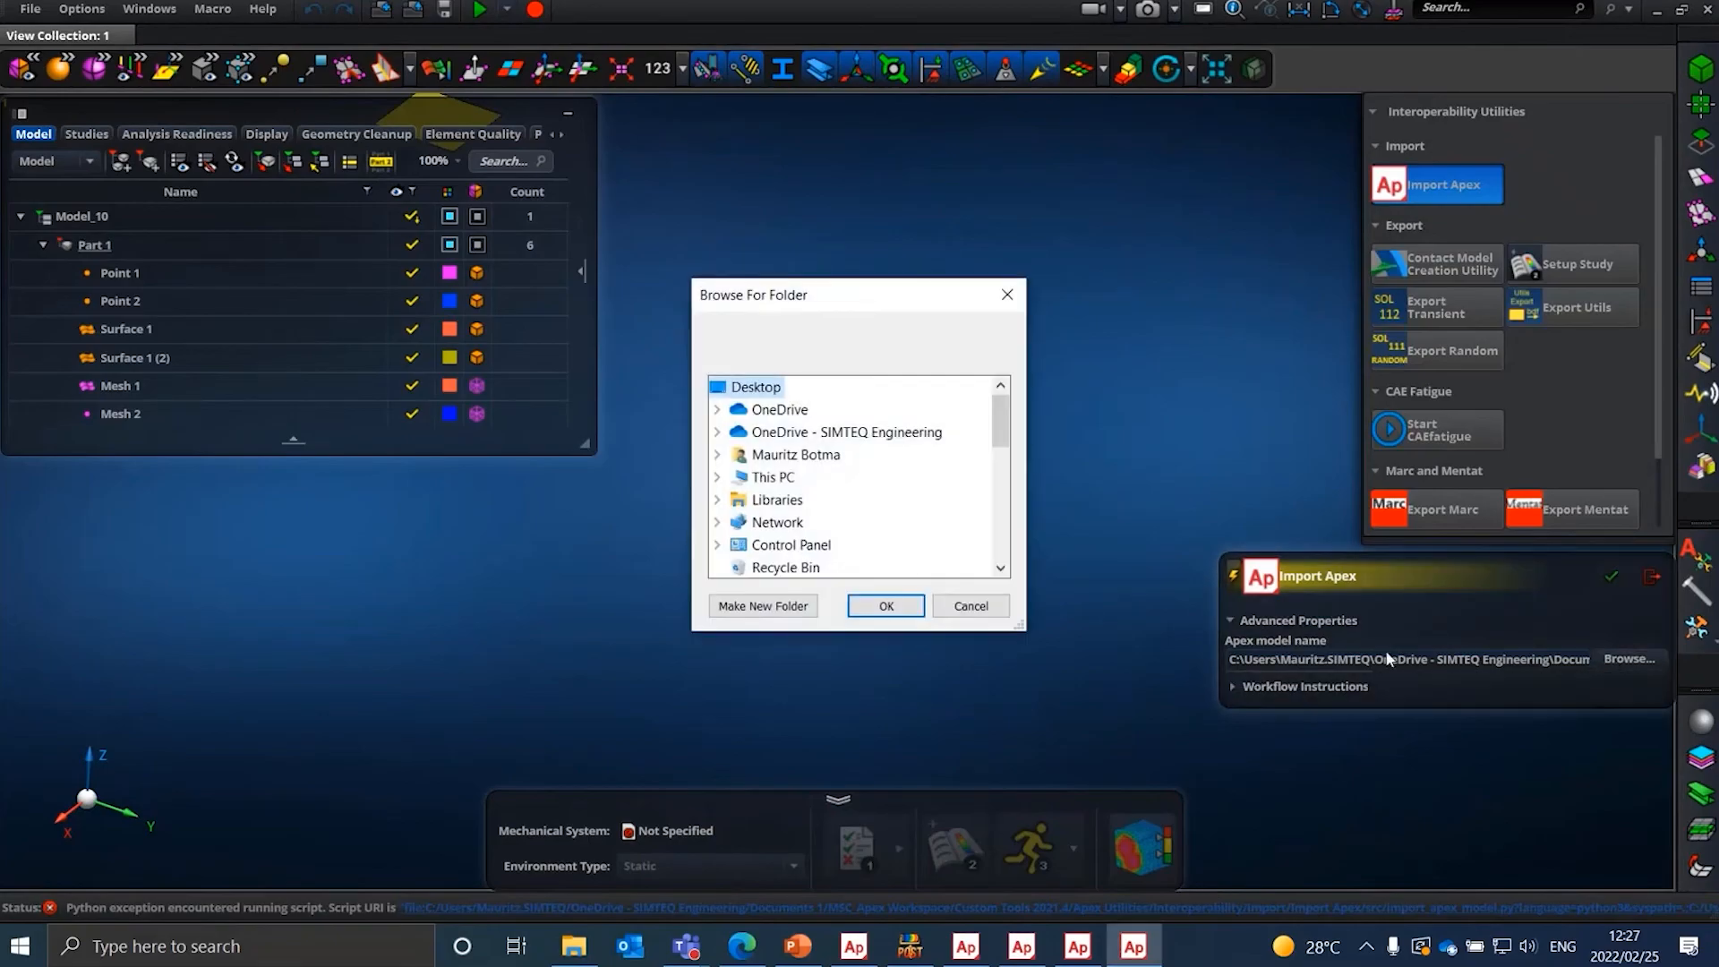
scroll(768, 482, down, 2)
scroll(768, 481, down, 1)
scroll(756, 474, up, 3)
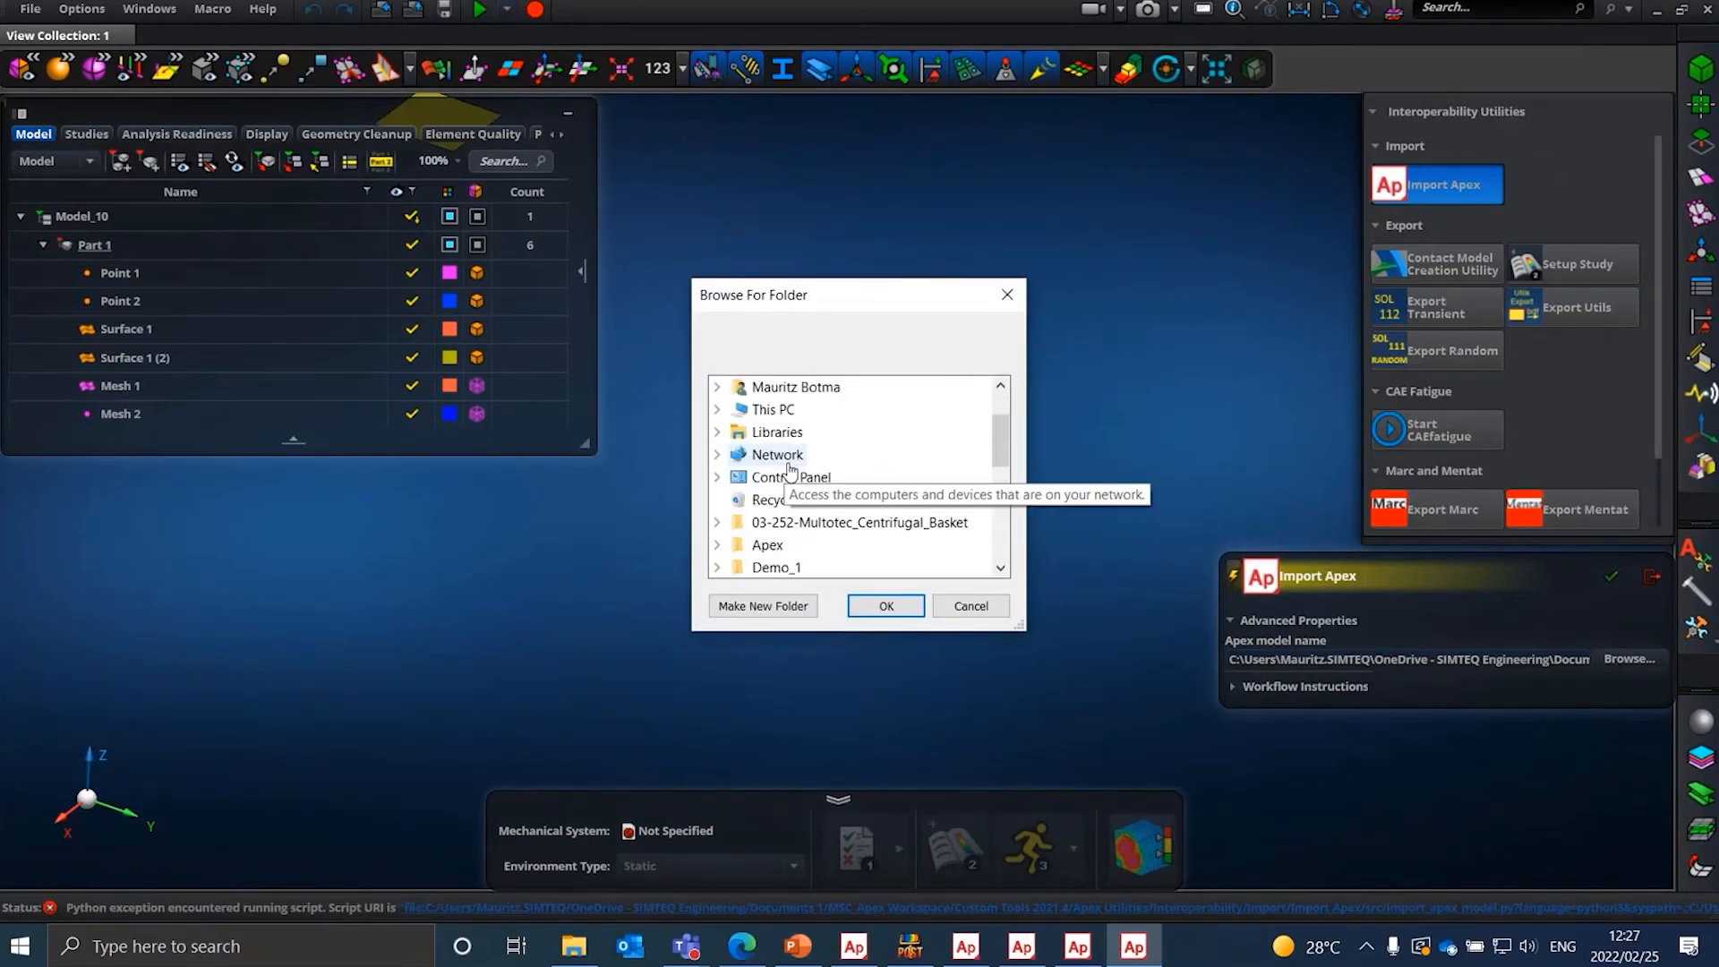
click(718, 455)
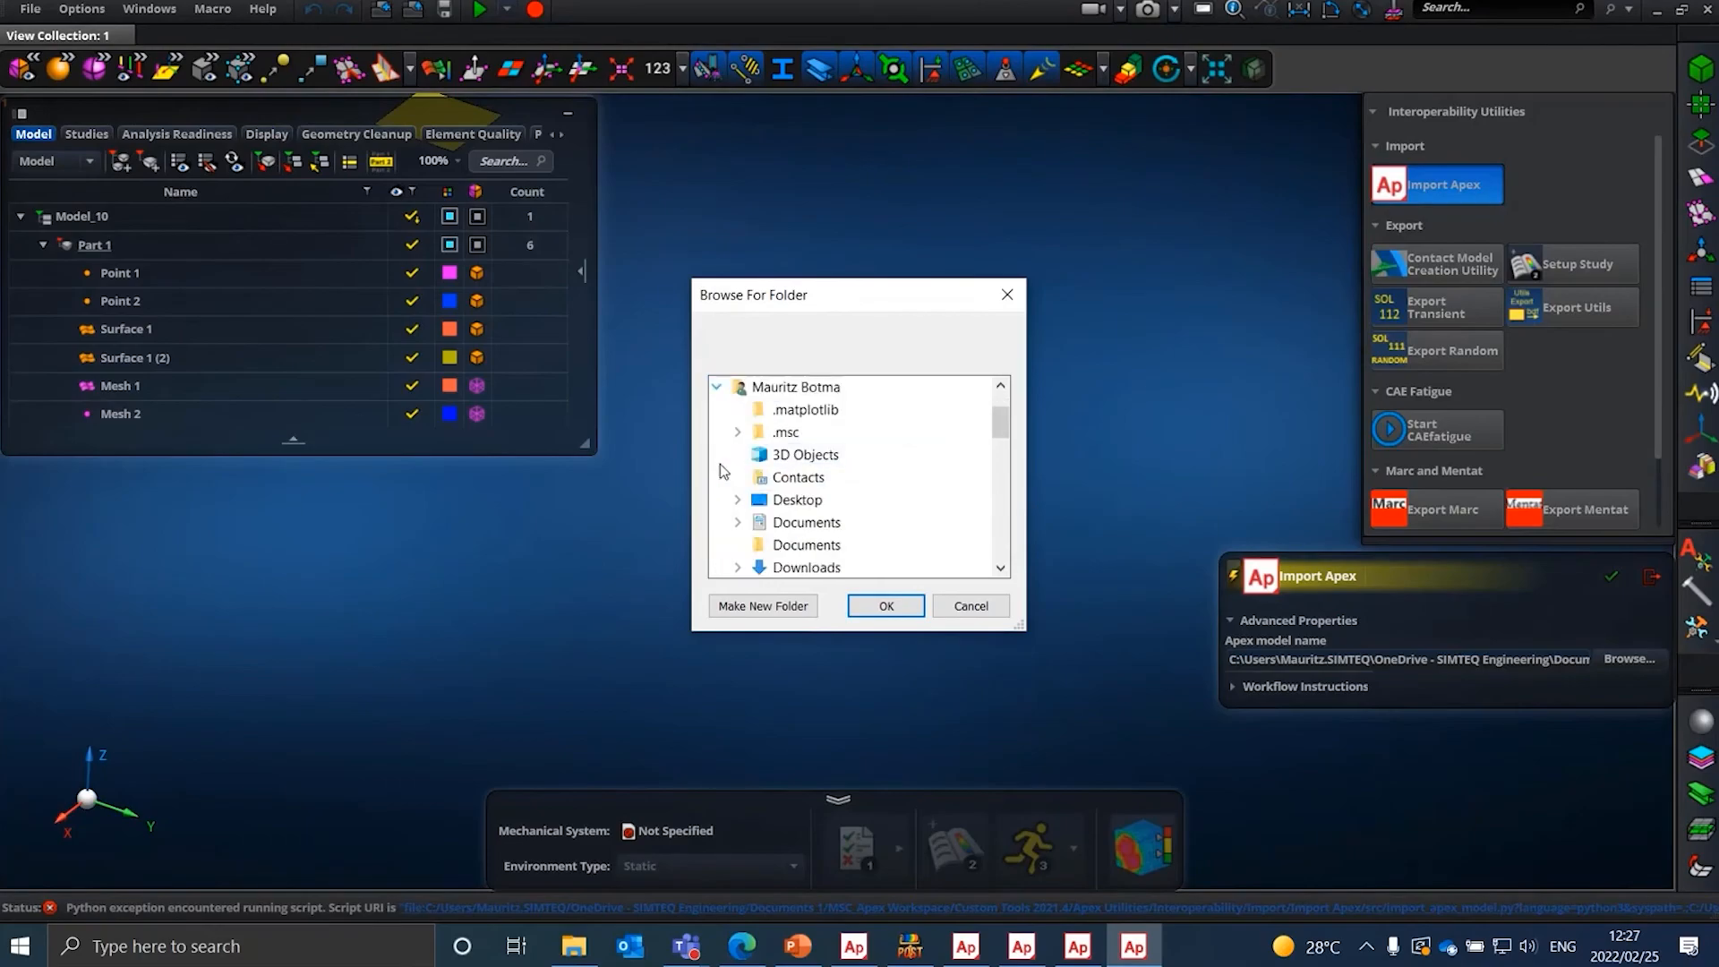
scroll(783, 515, down, 1)
scroll(783, 515, up, 1)
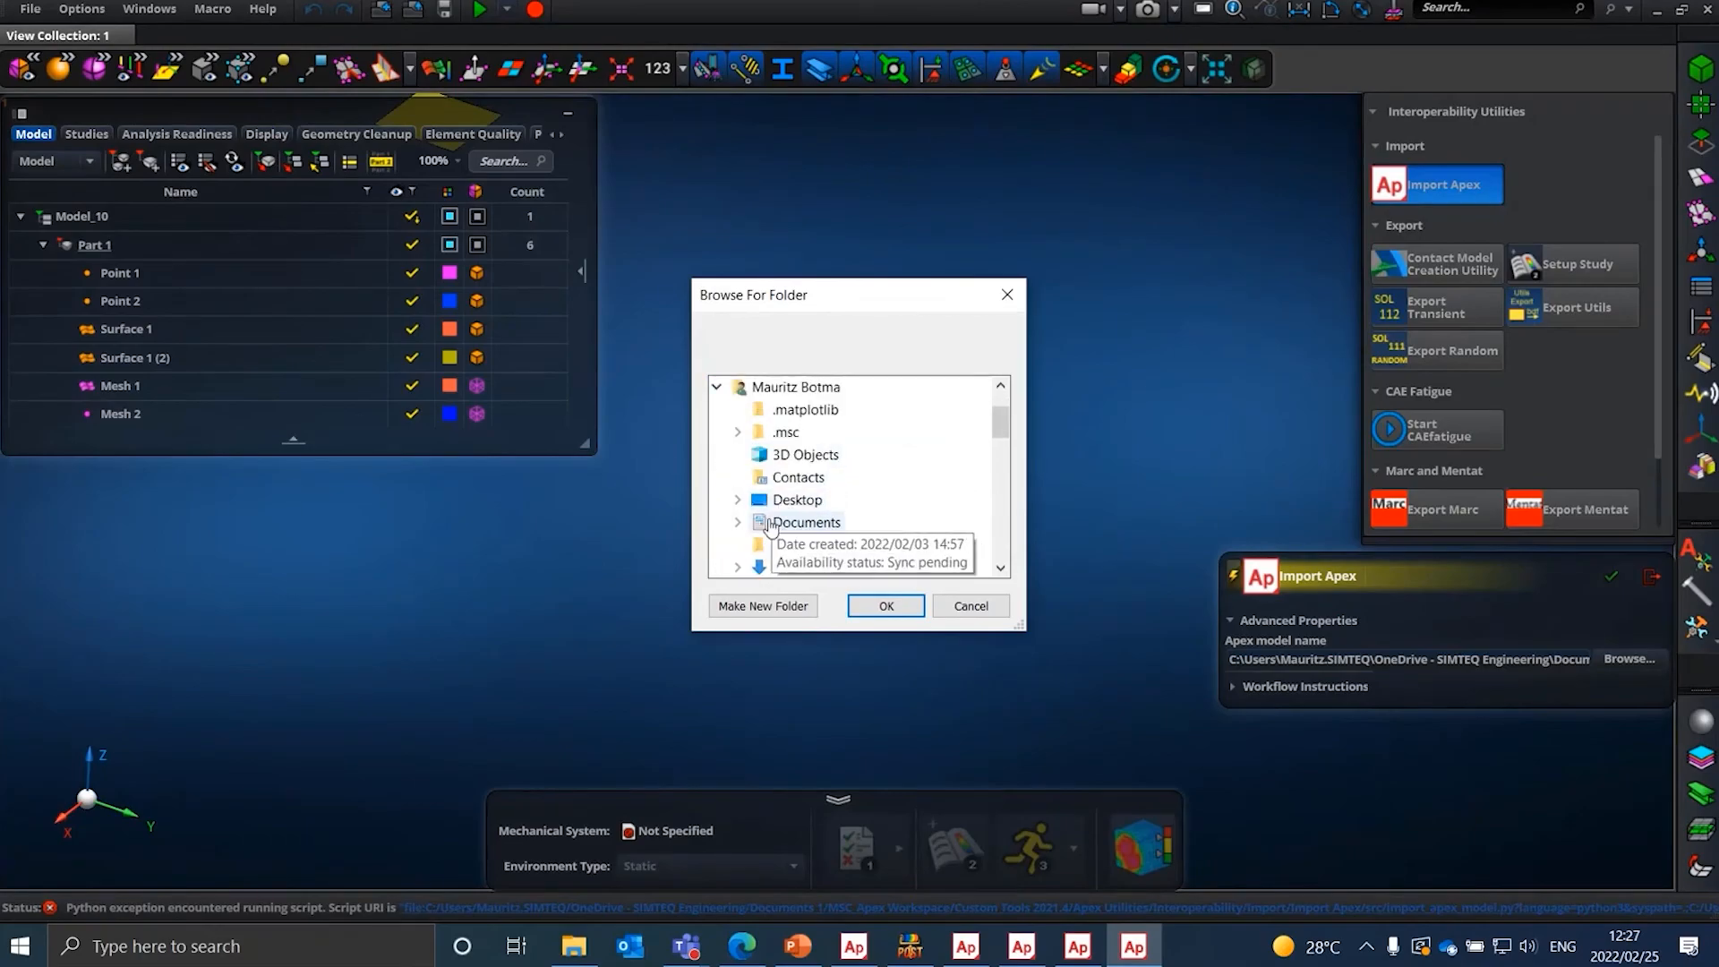
click(795, 524)
scroll(833, 532, down, 1)
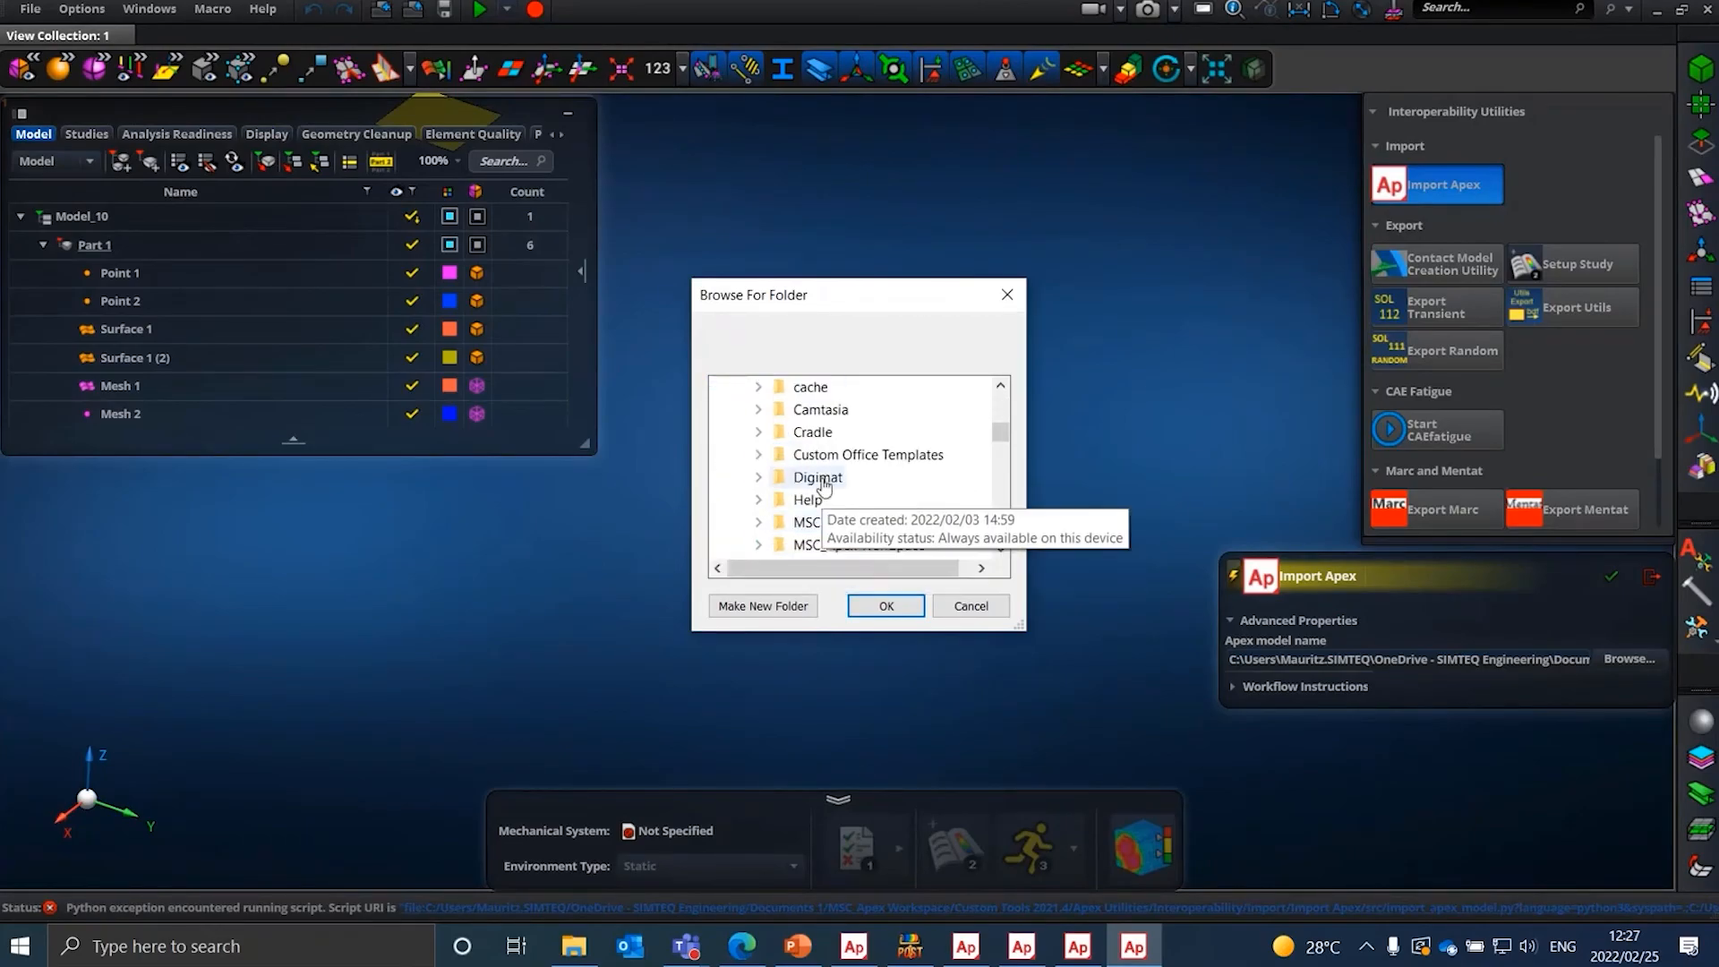
scroll(819, 483, up, 1)
scroll(819, 488, down, 1)
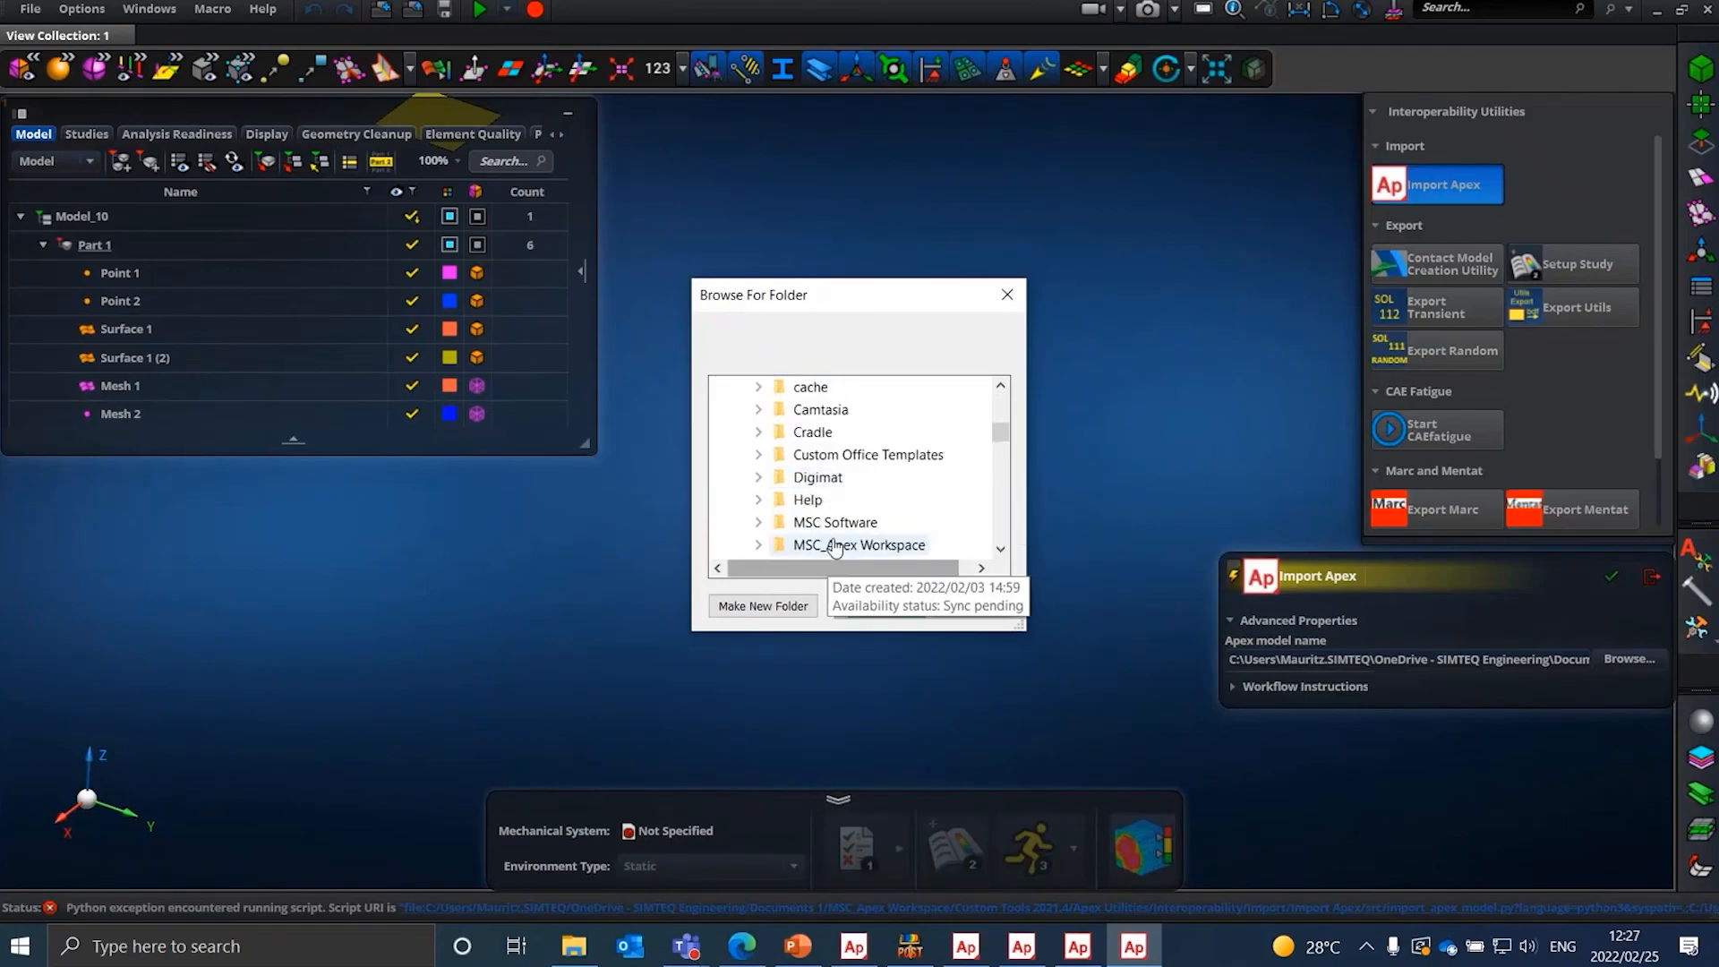
click(763, 545)
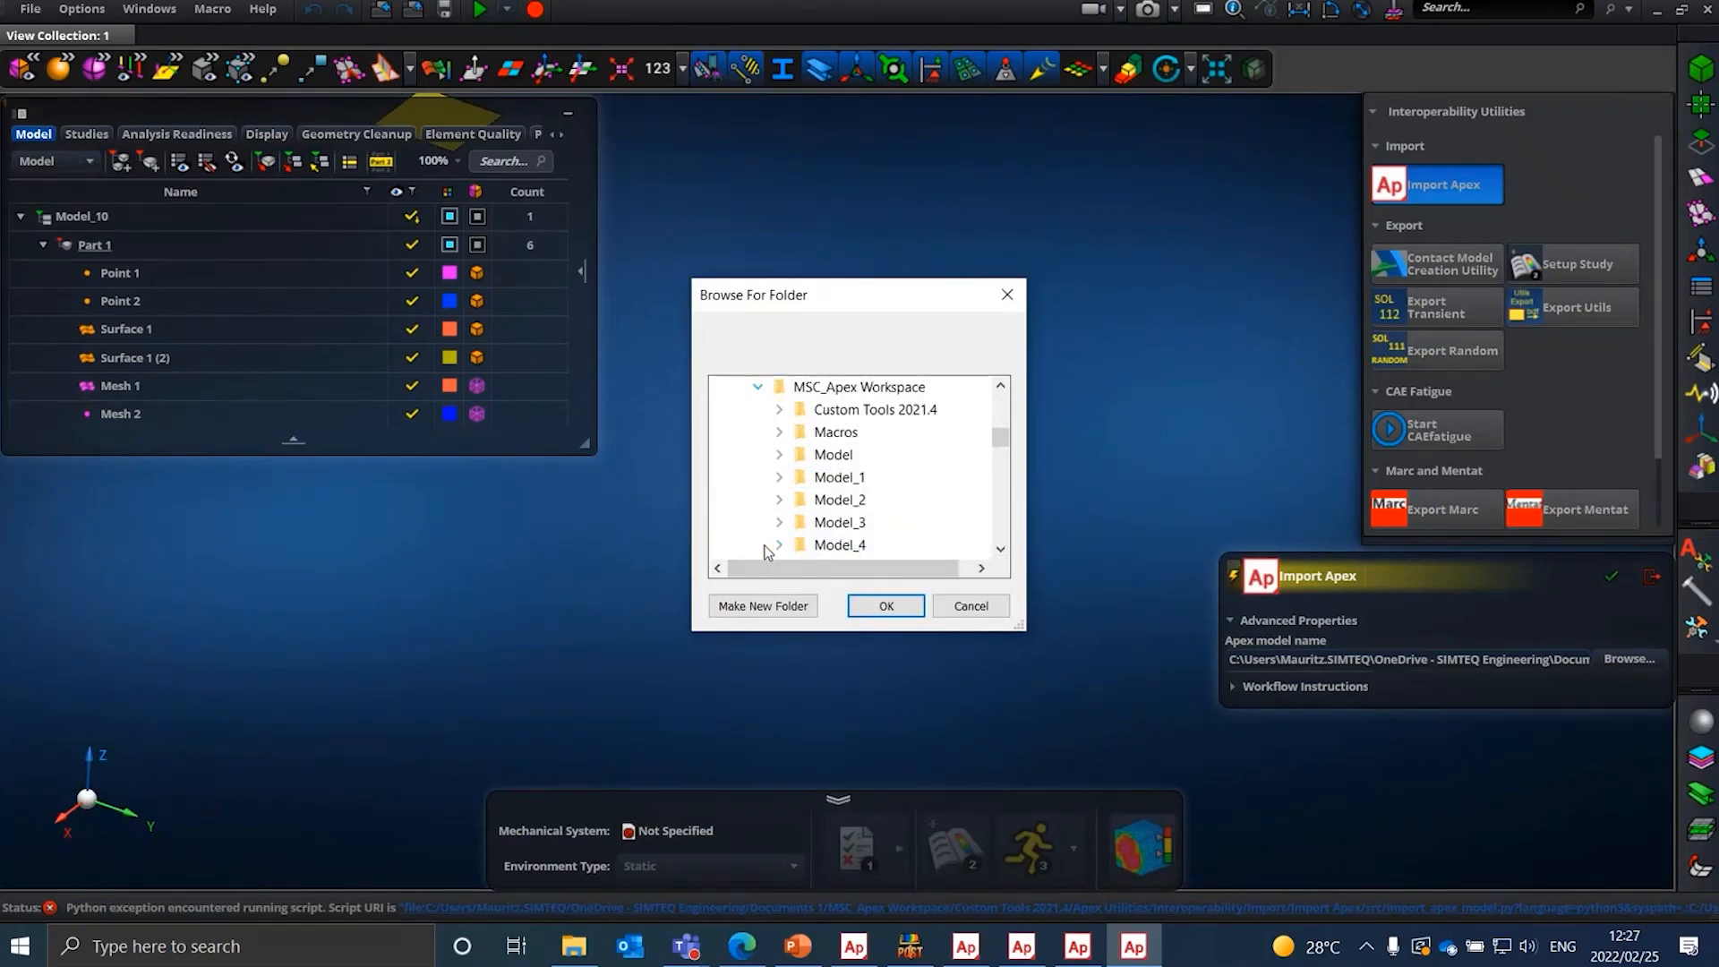
scroll(813, 535, down, 1)
click(778, 500)
click(852, 504)
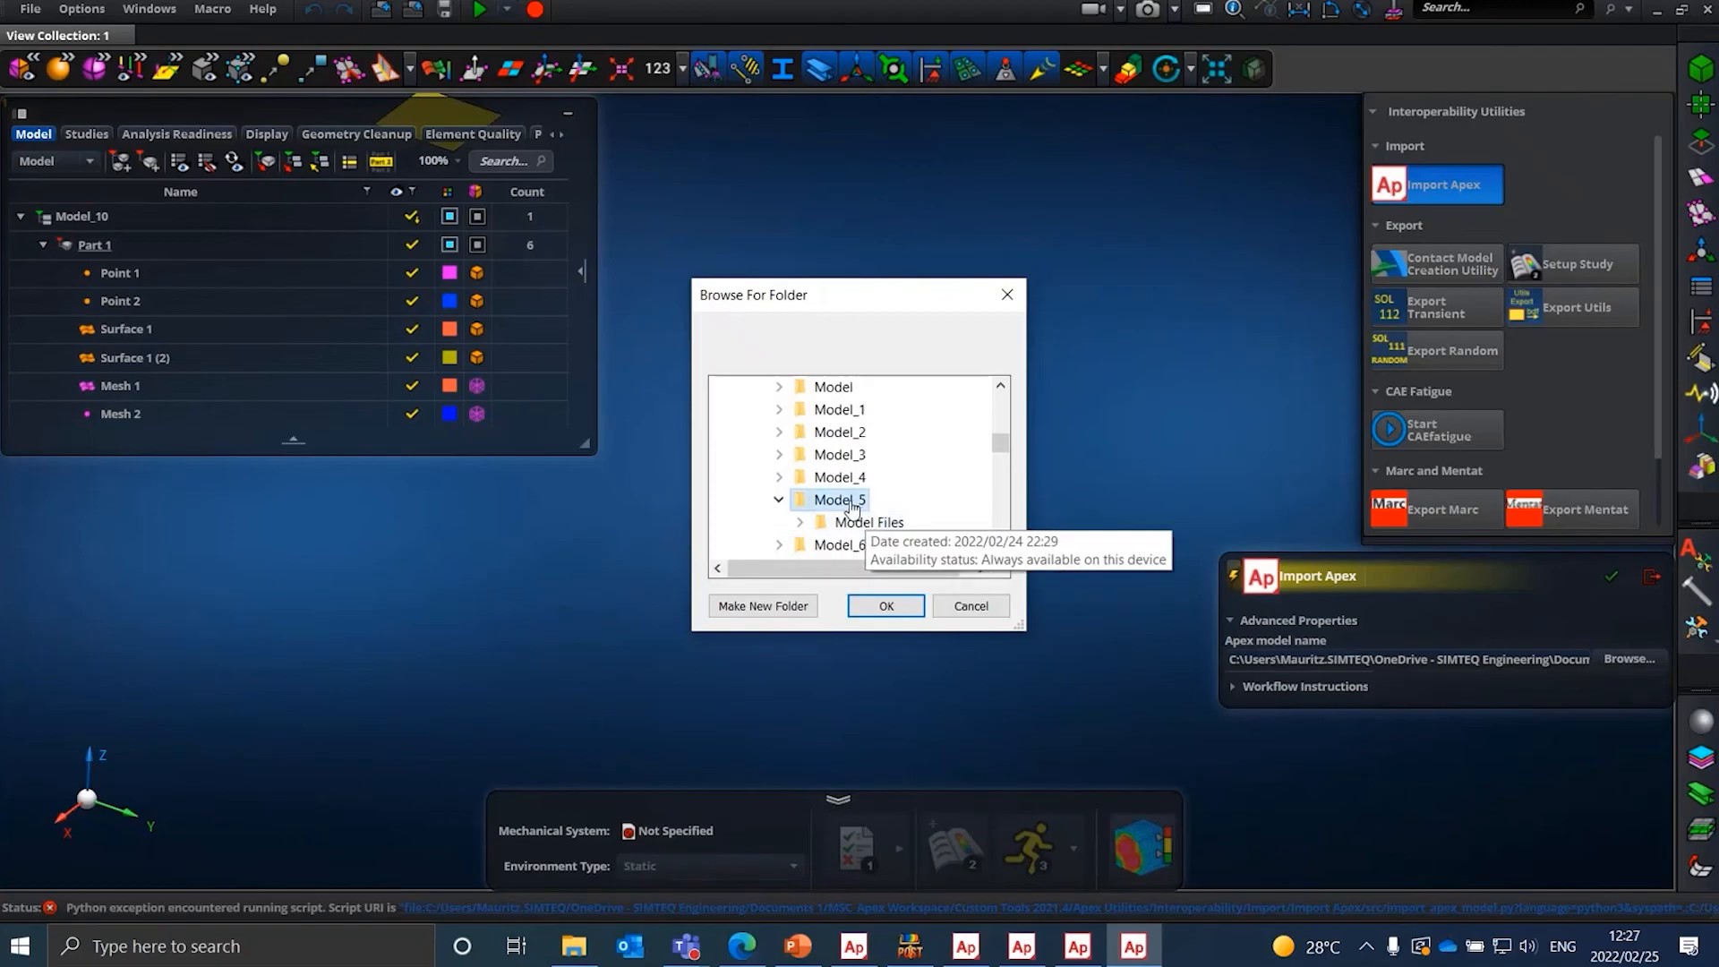
click(883, 606)
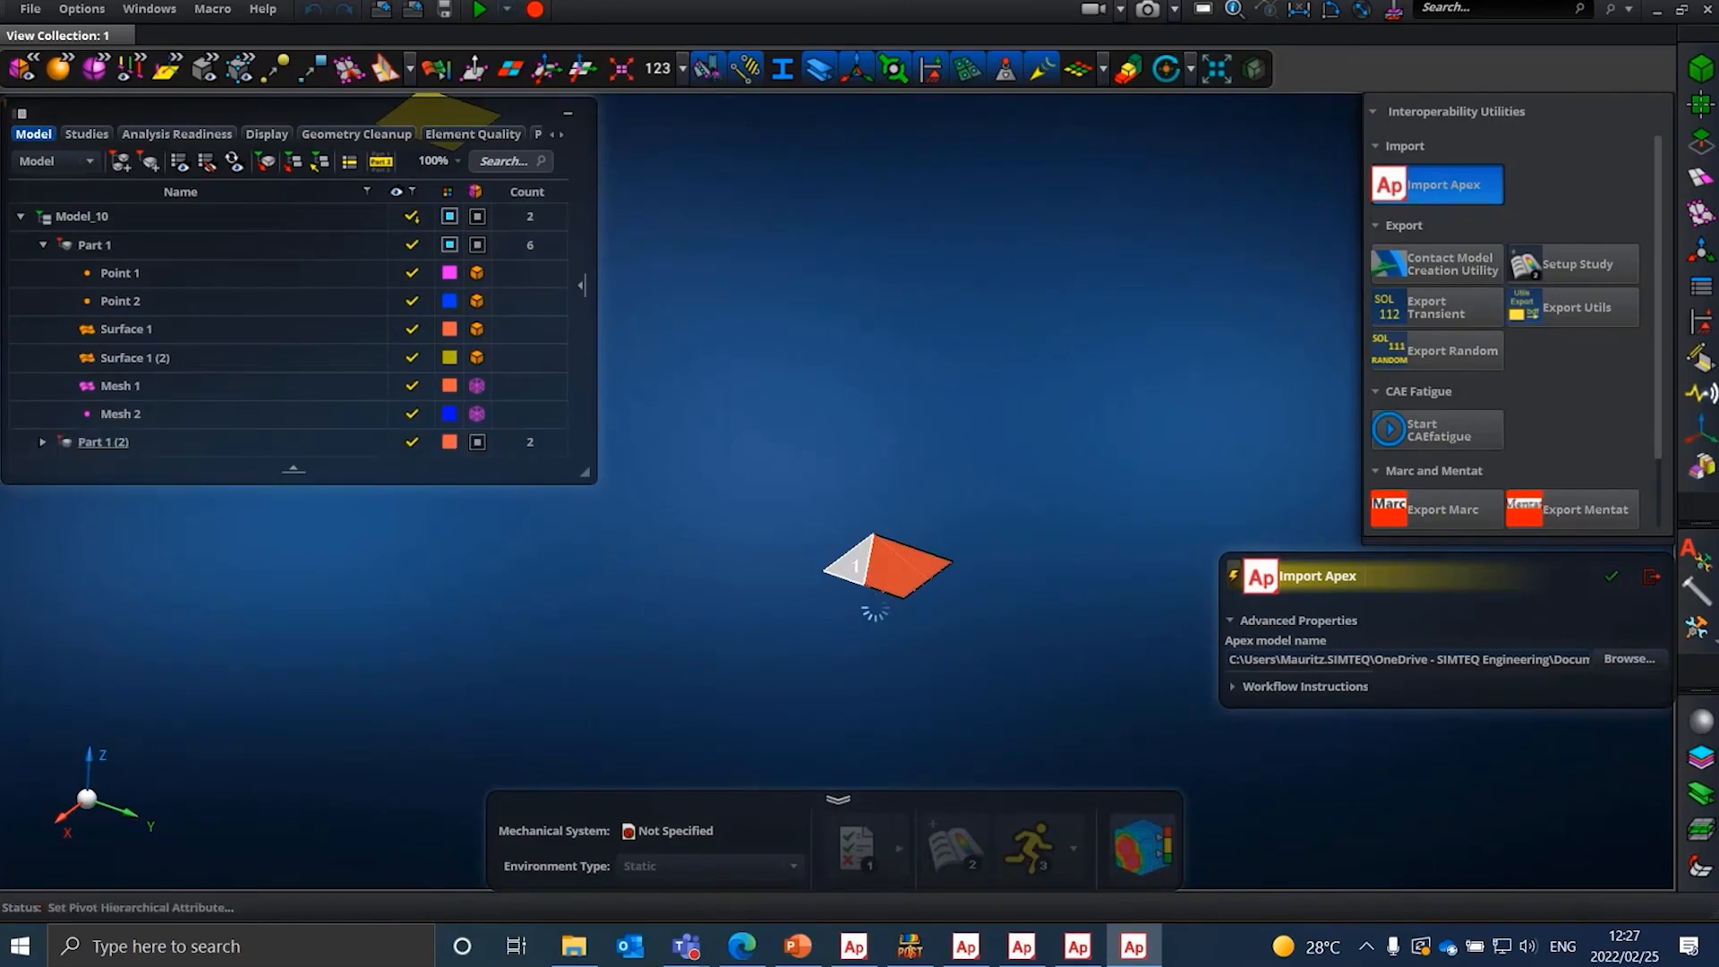
scroll(906, 281, down, 5)
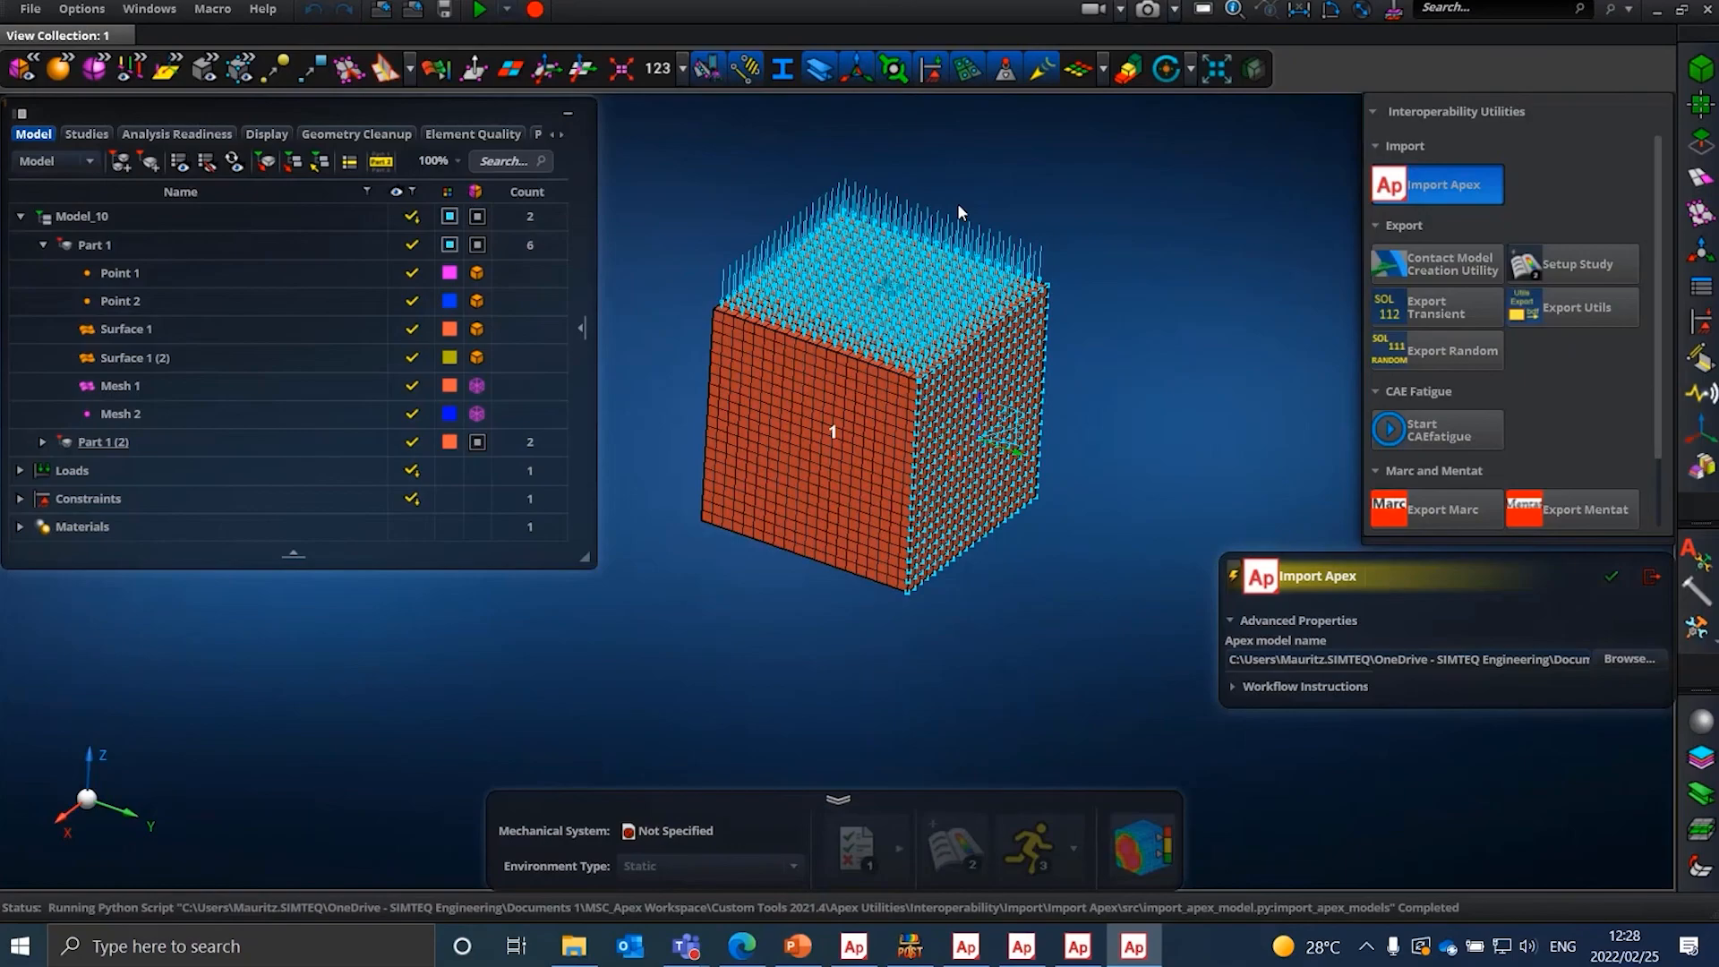
- Show the model's studies and use Setup Study to add an event to Analysis 1, keeping the default event name
click(1543, 269)
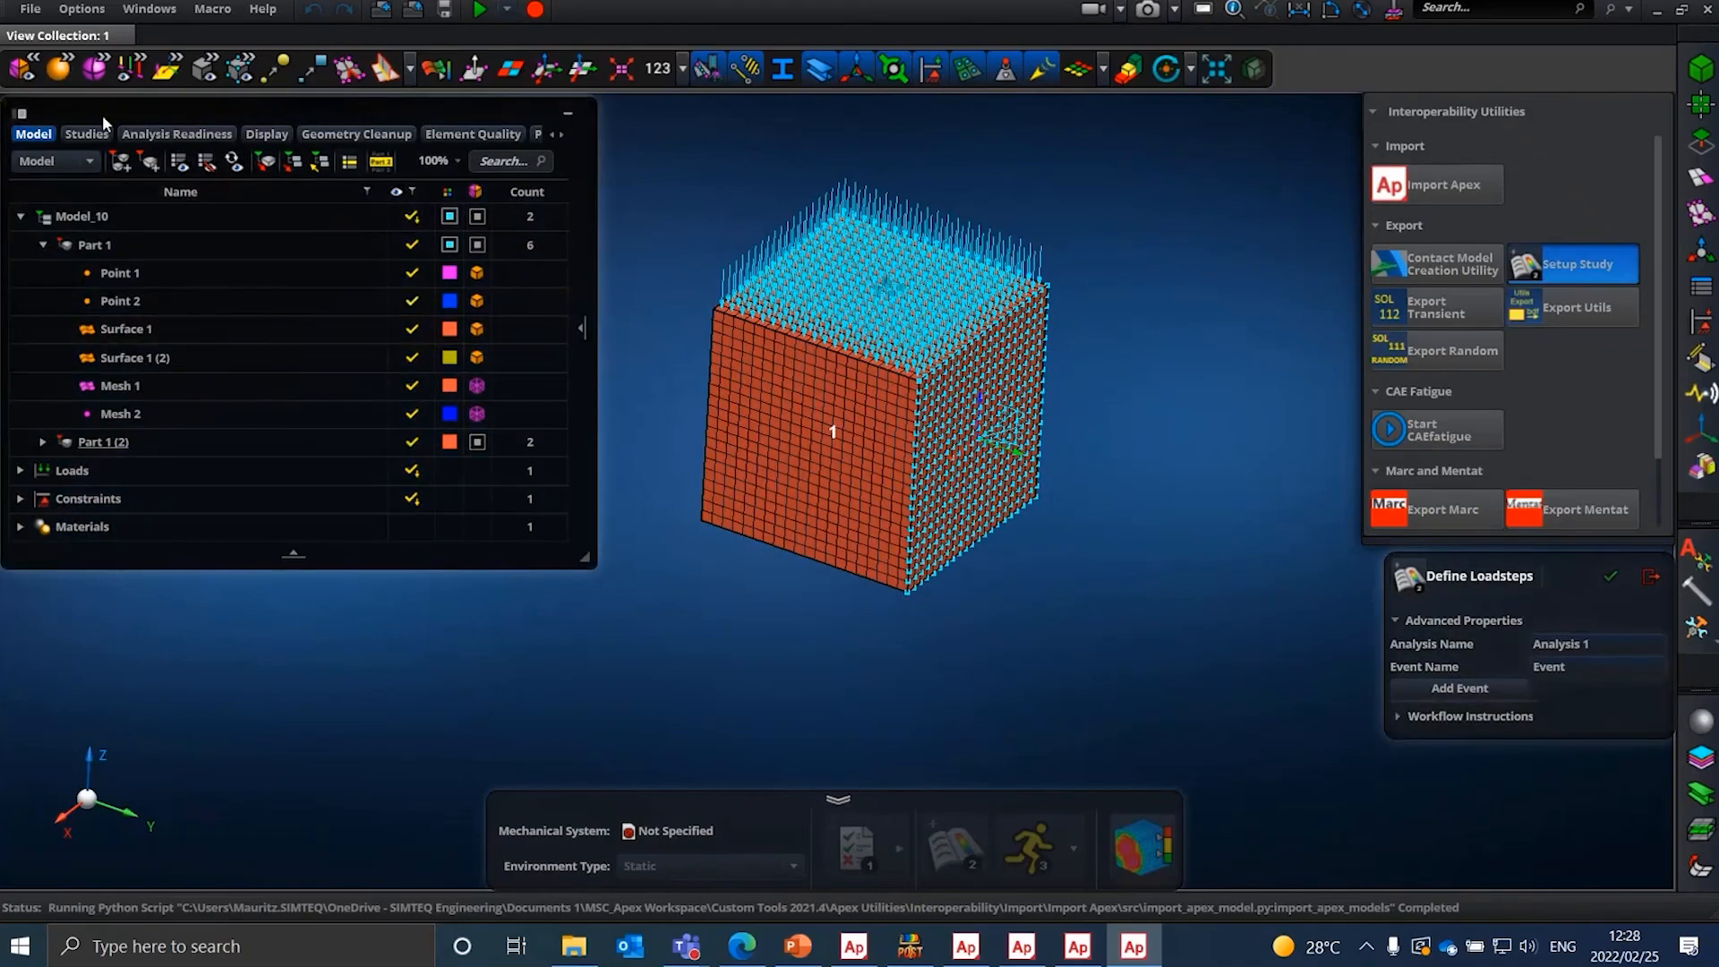
click(87, 134)
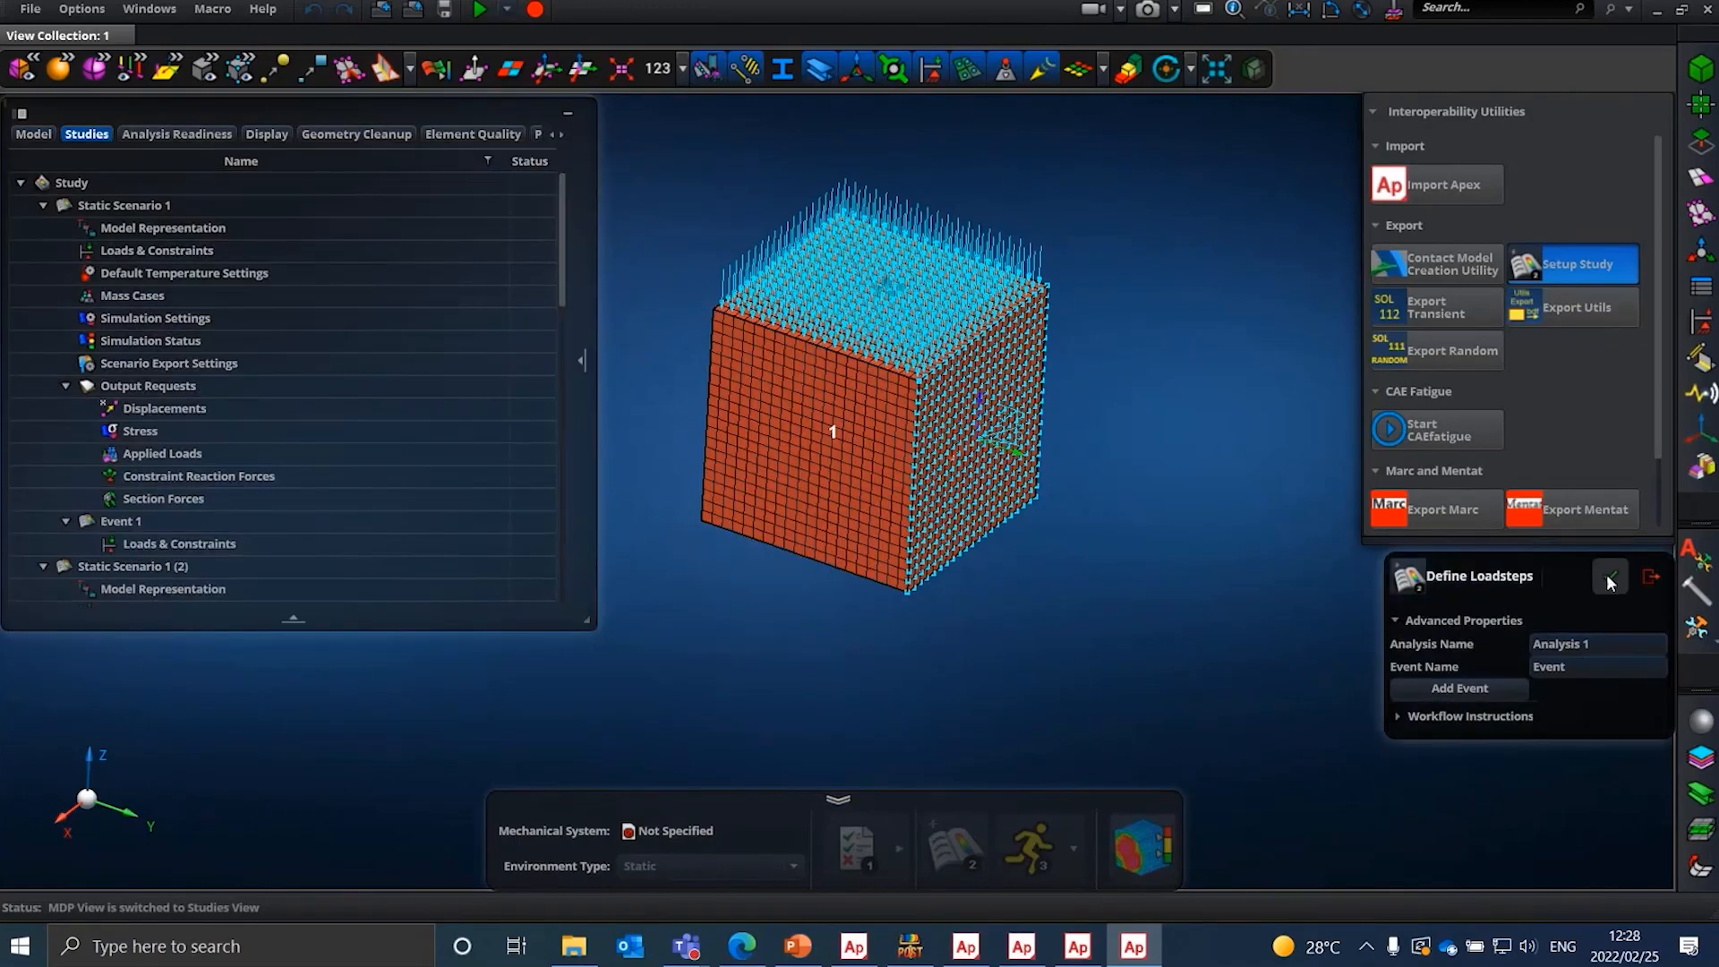
click(1469, 688)
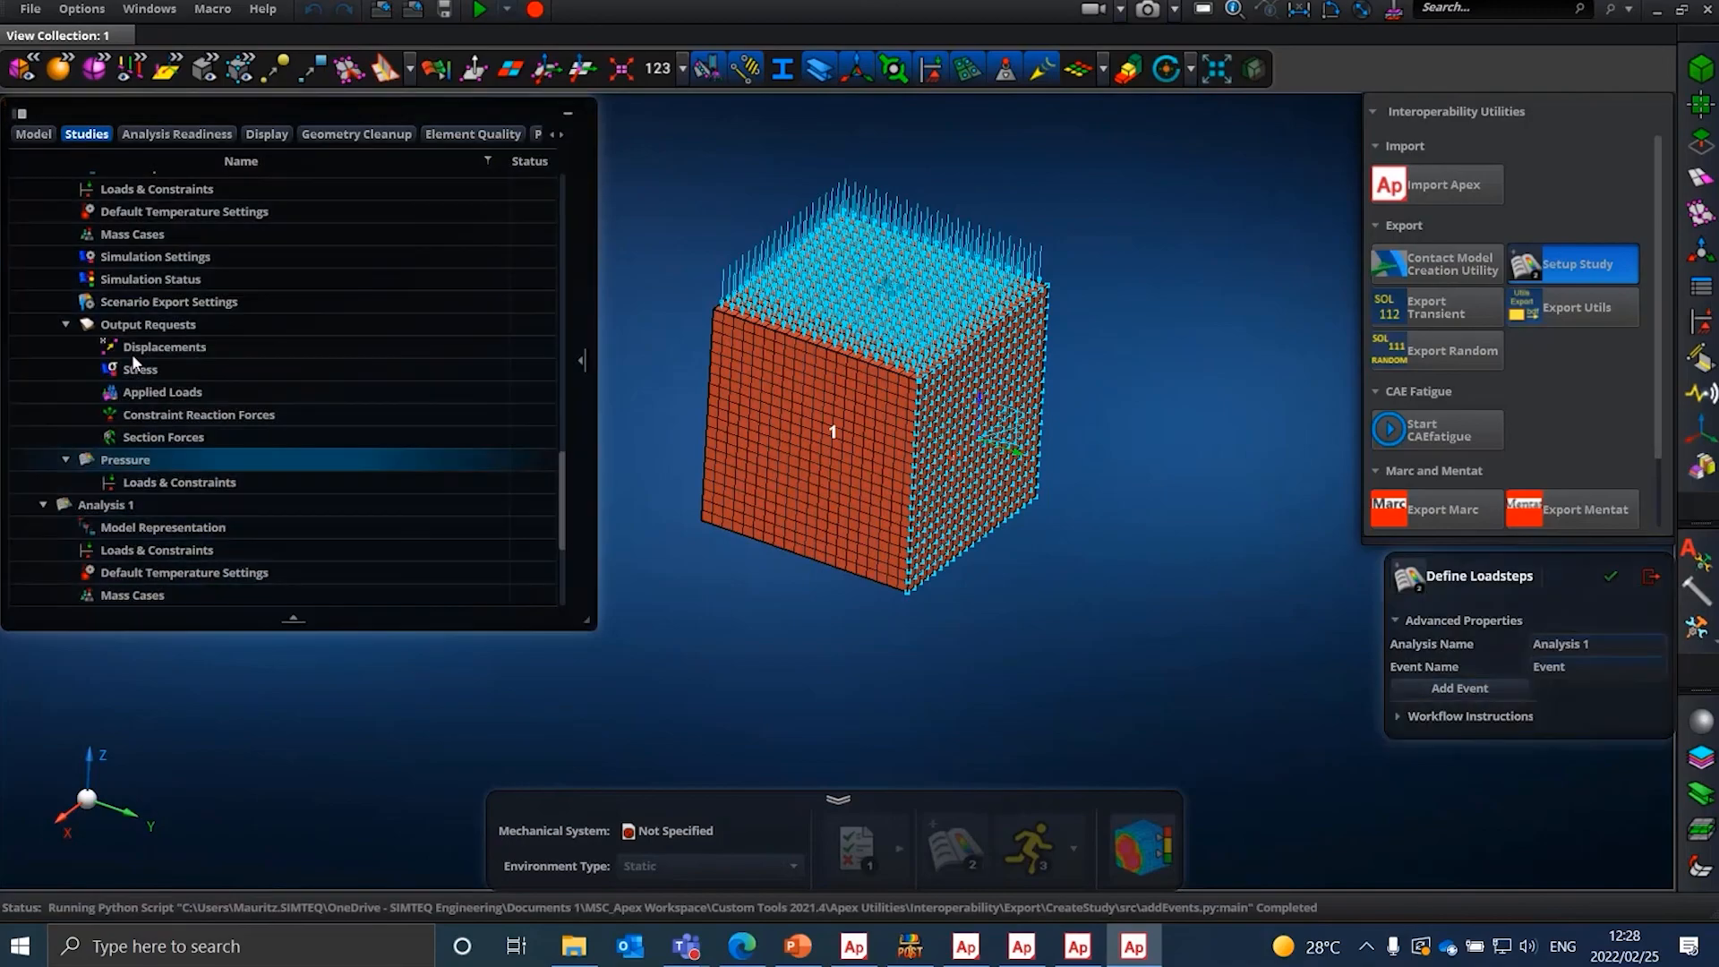
scroll(146, 463, down, 4)
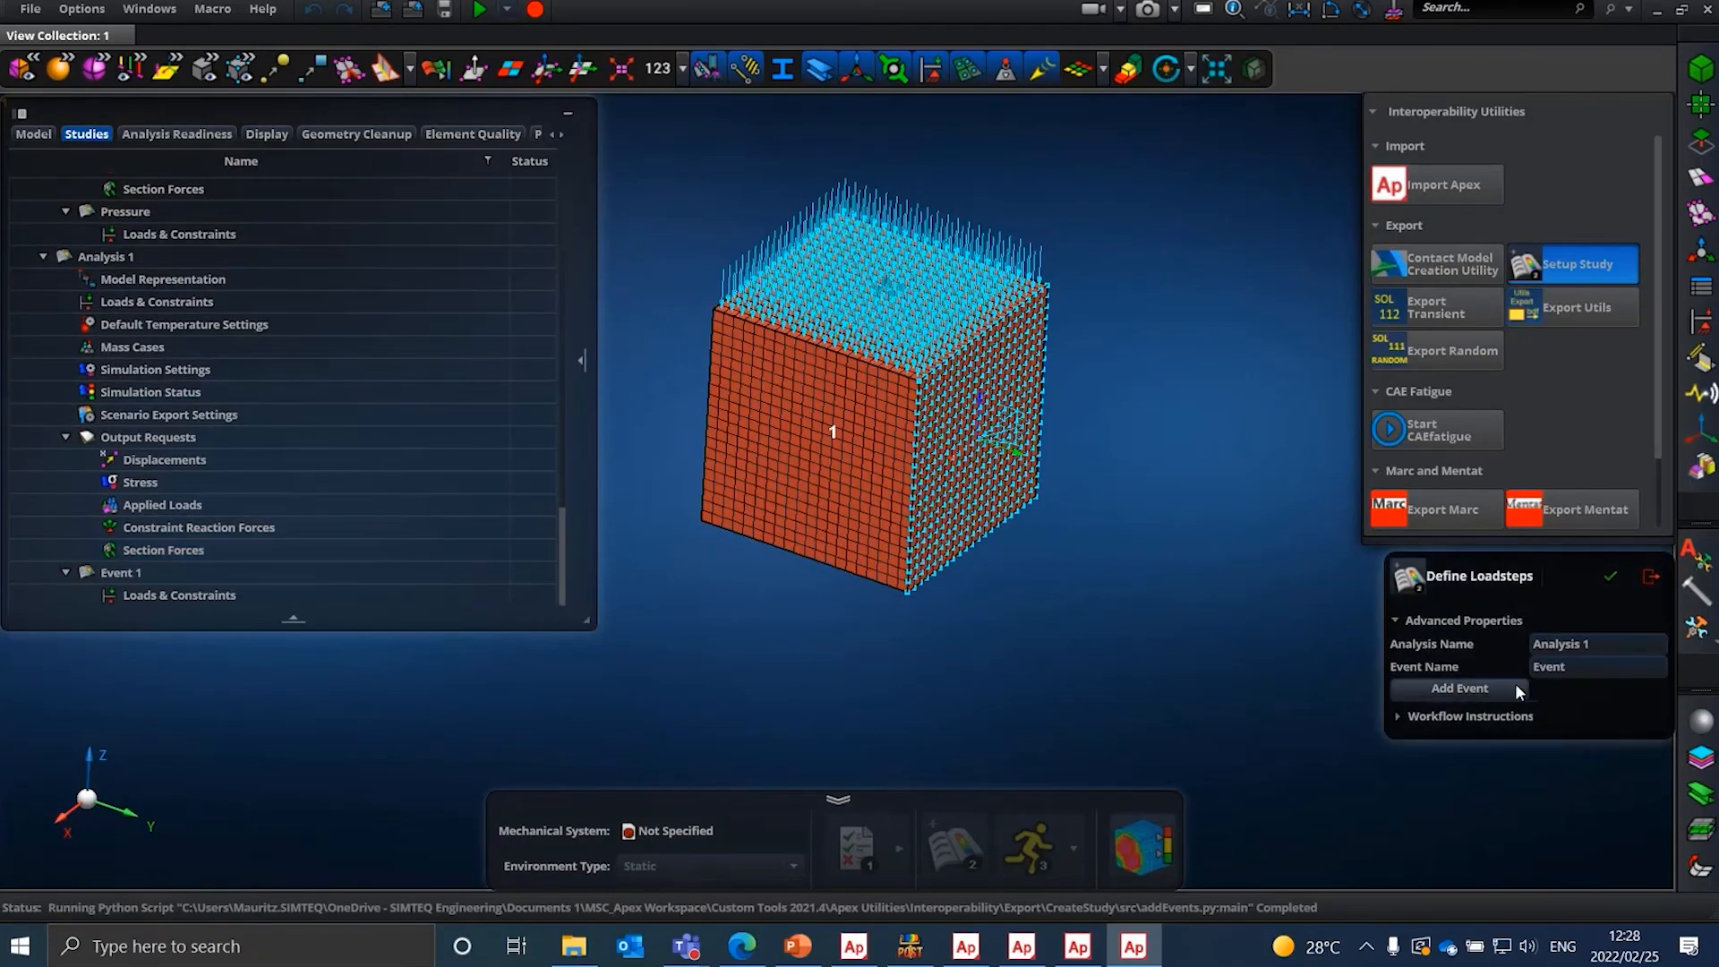
- Review the Event Name setting and examine the scenarios, output requests and events listed in the study tree
click(1586, 660)
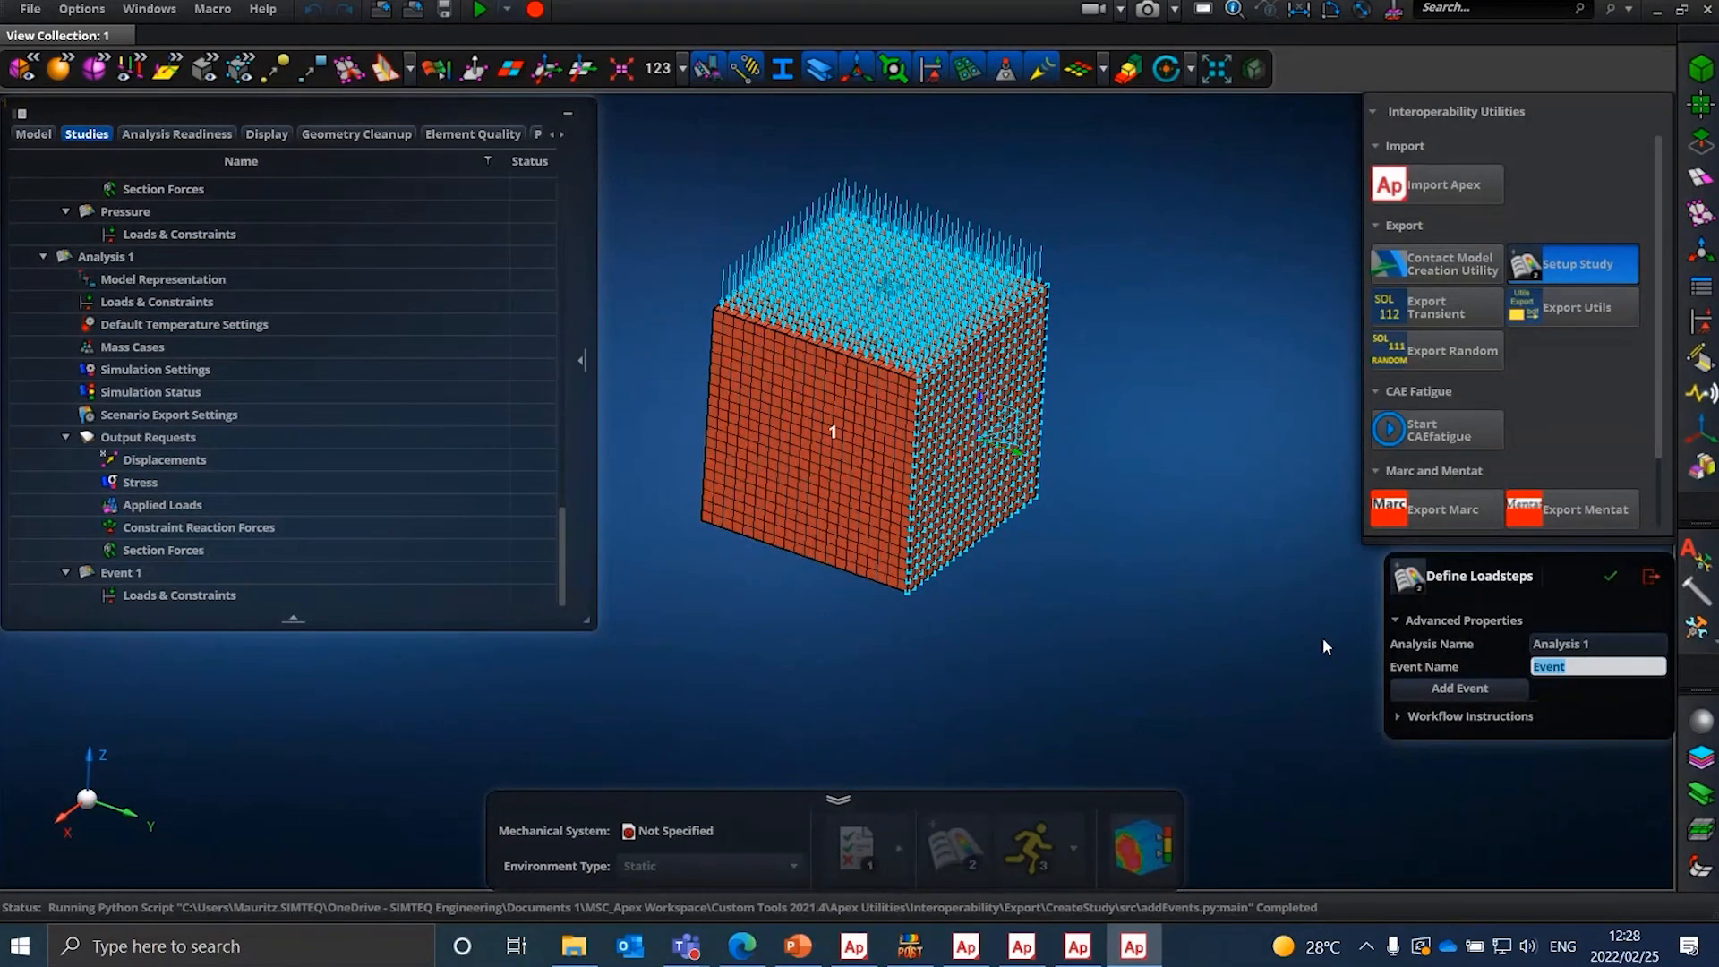
scroll(78, 456, up, 2)
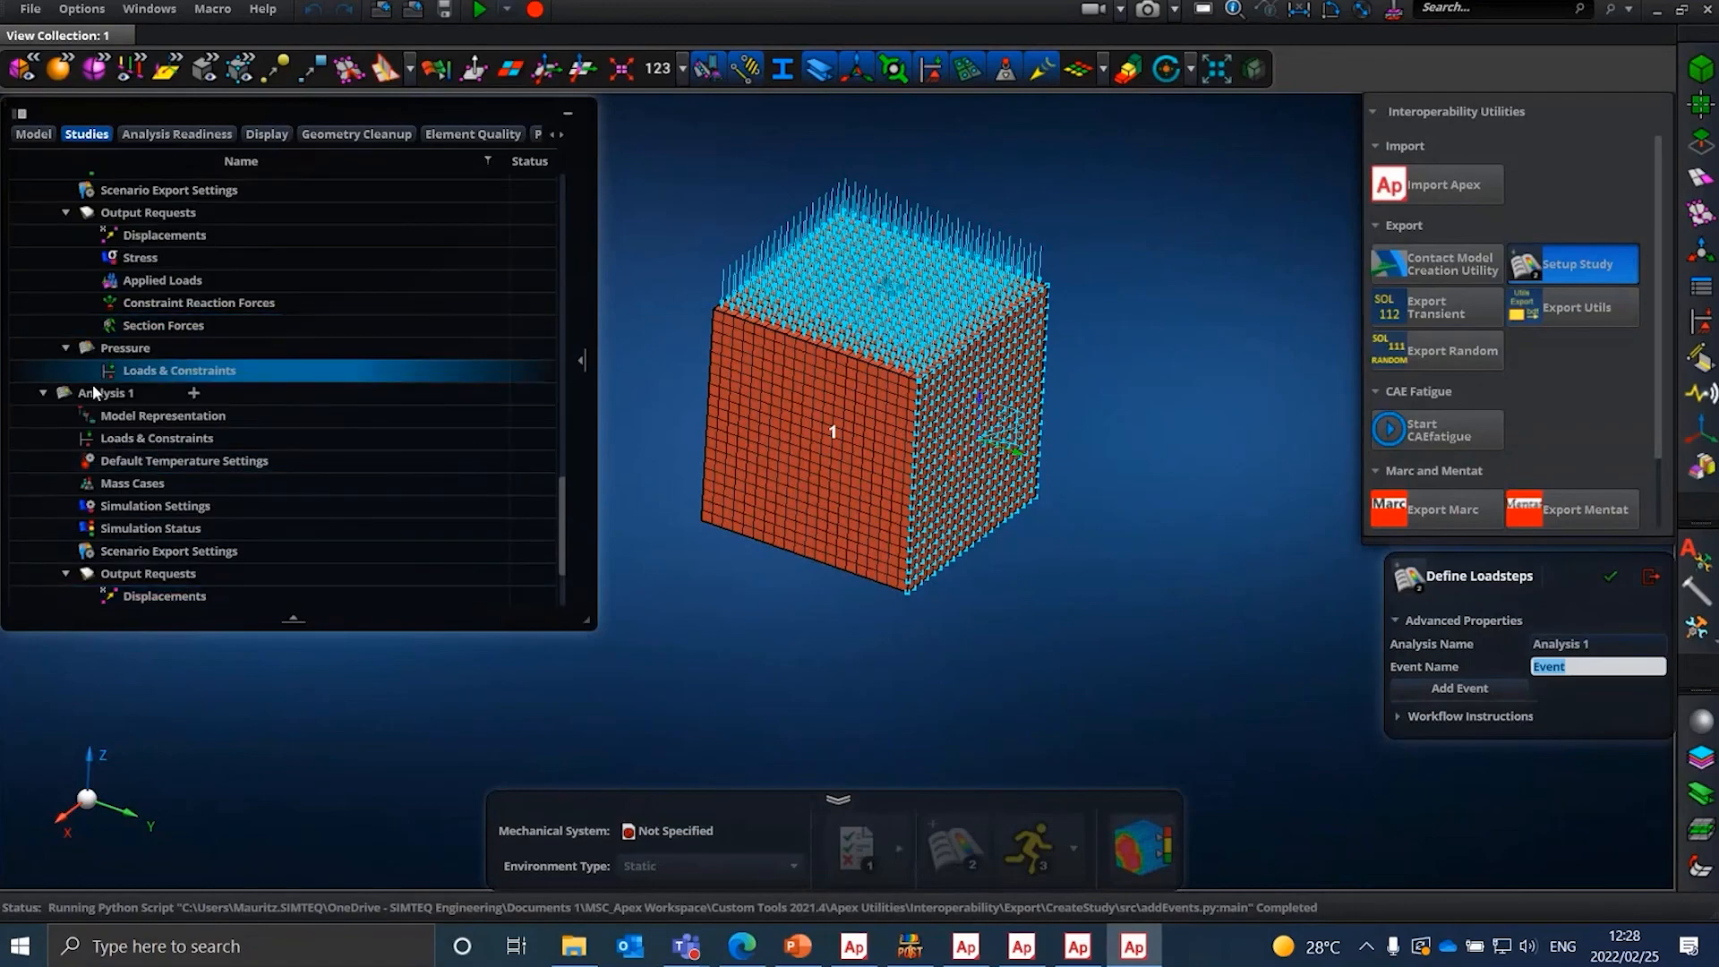
scroll(132, 331, up, 1)
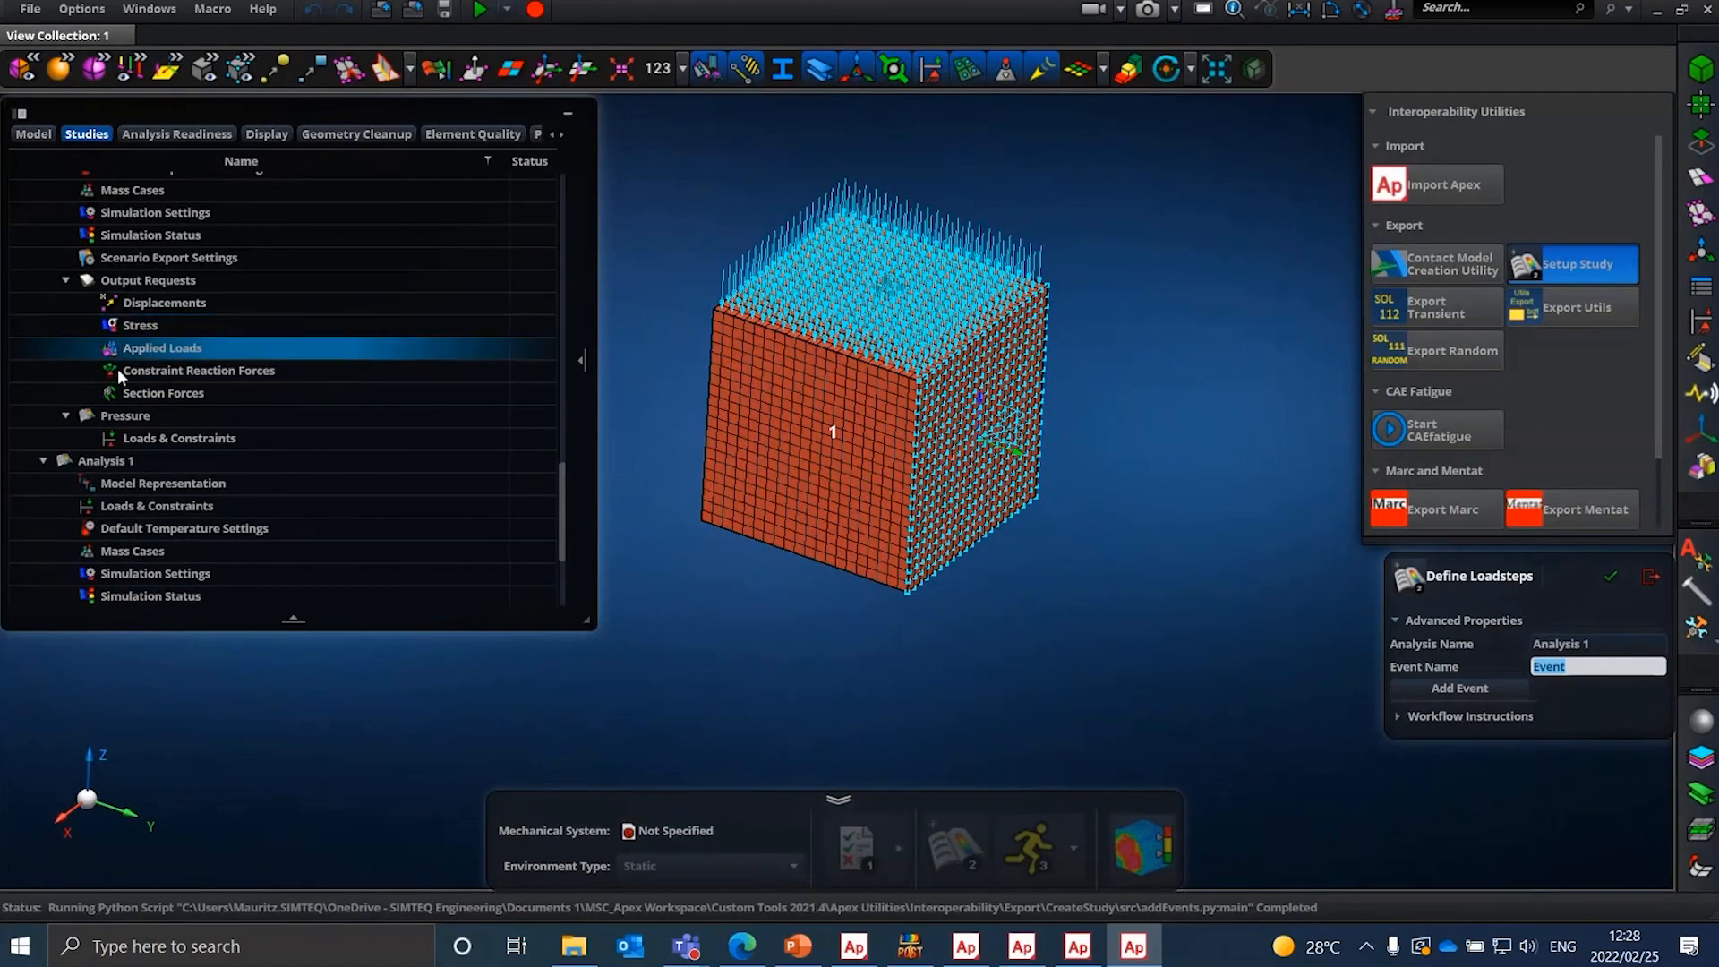
scroll(112, 448, down, 1)
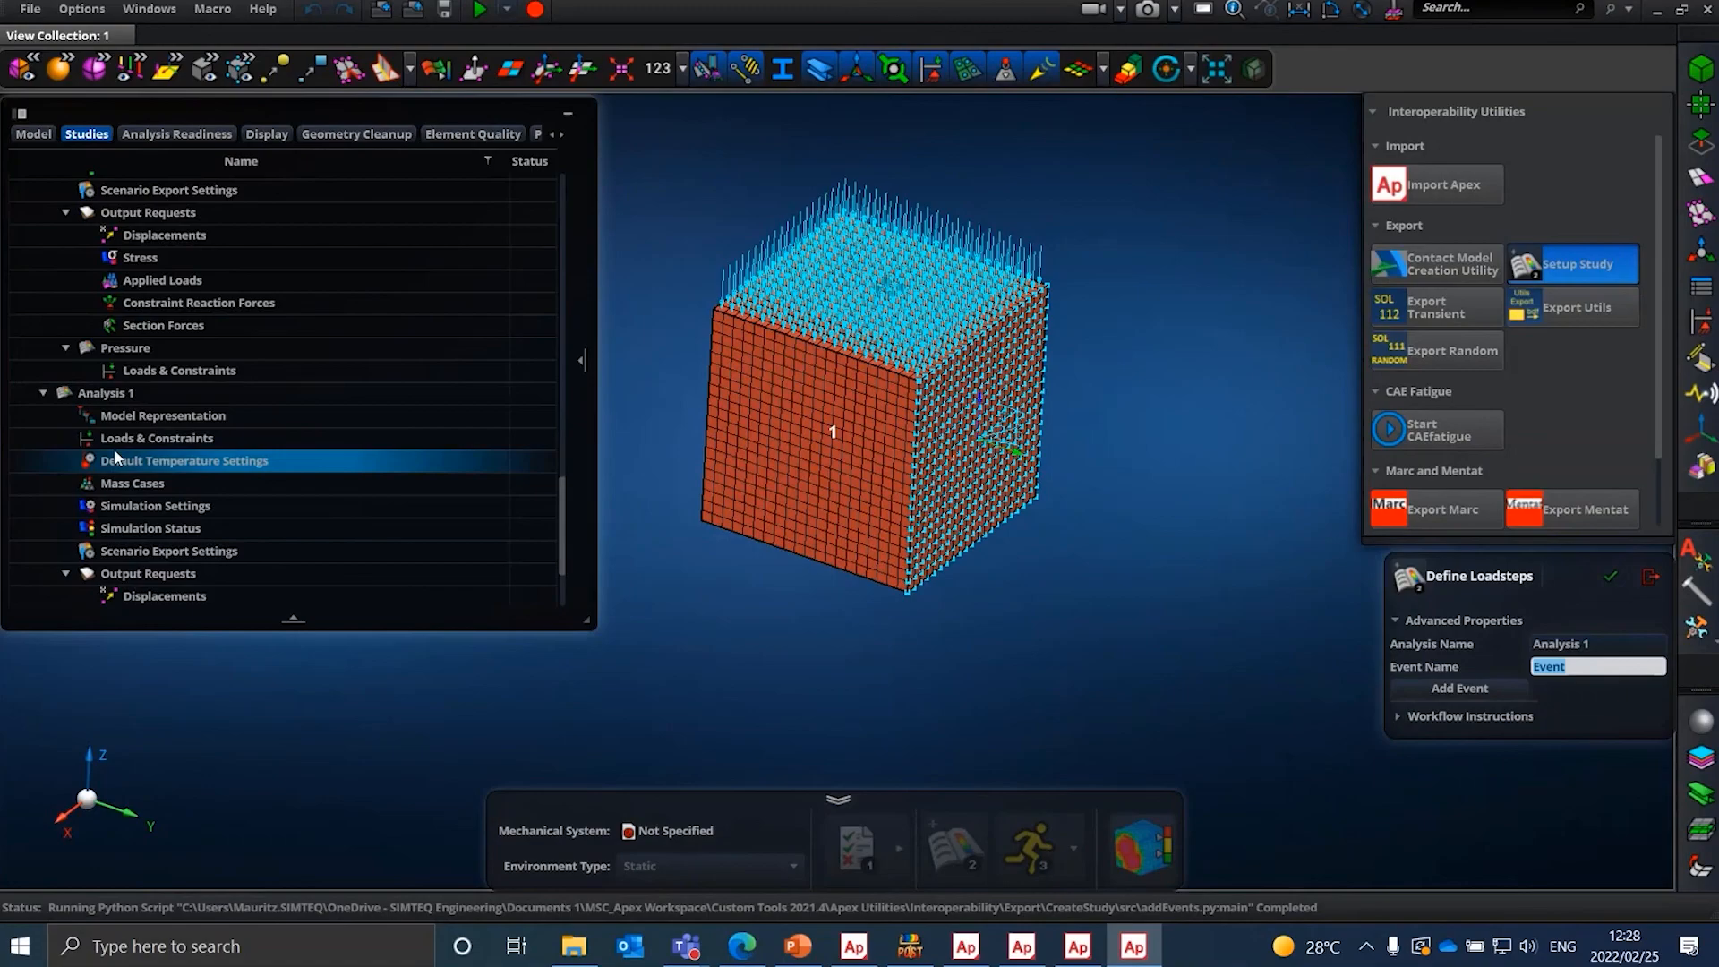
scroll(122, 208, up, 4)
scroll(144, 228, up, 5)
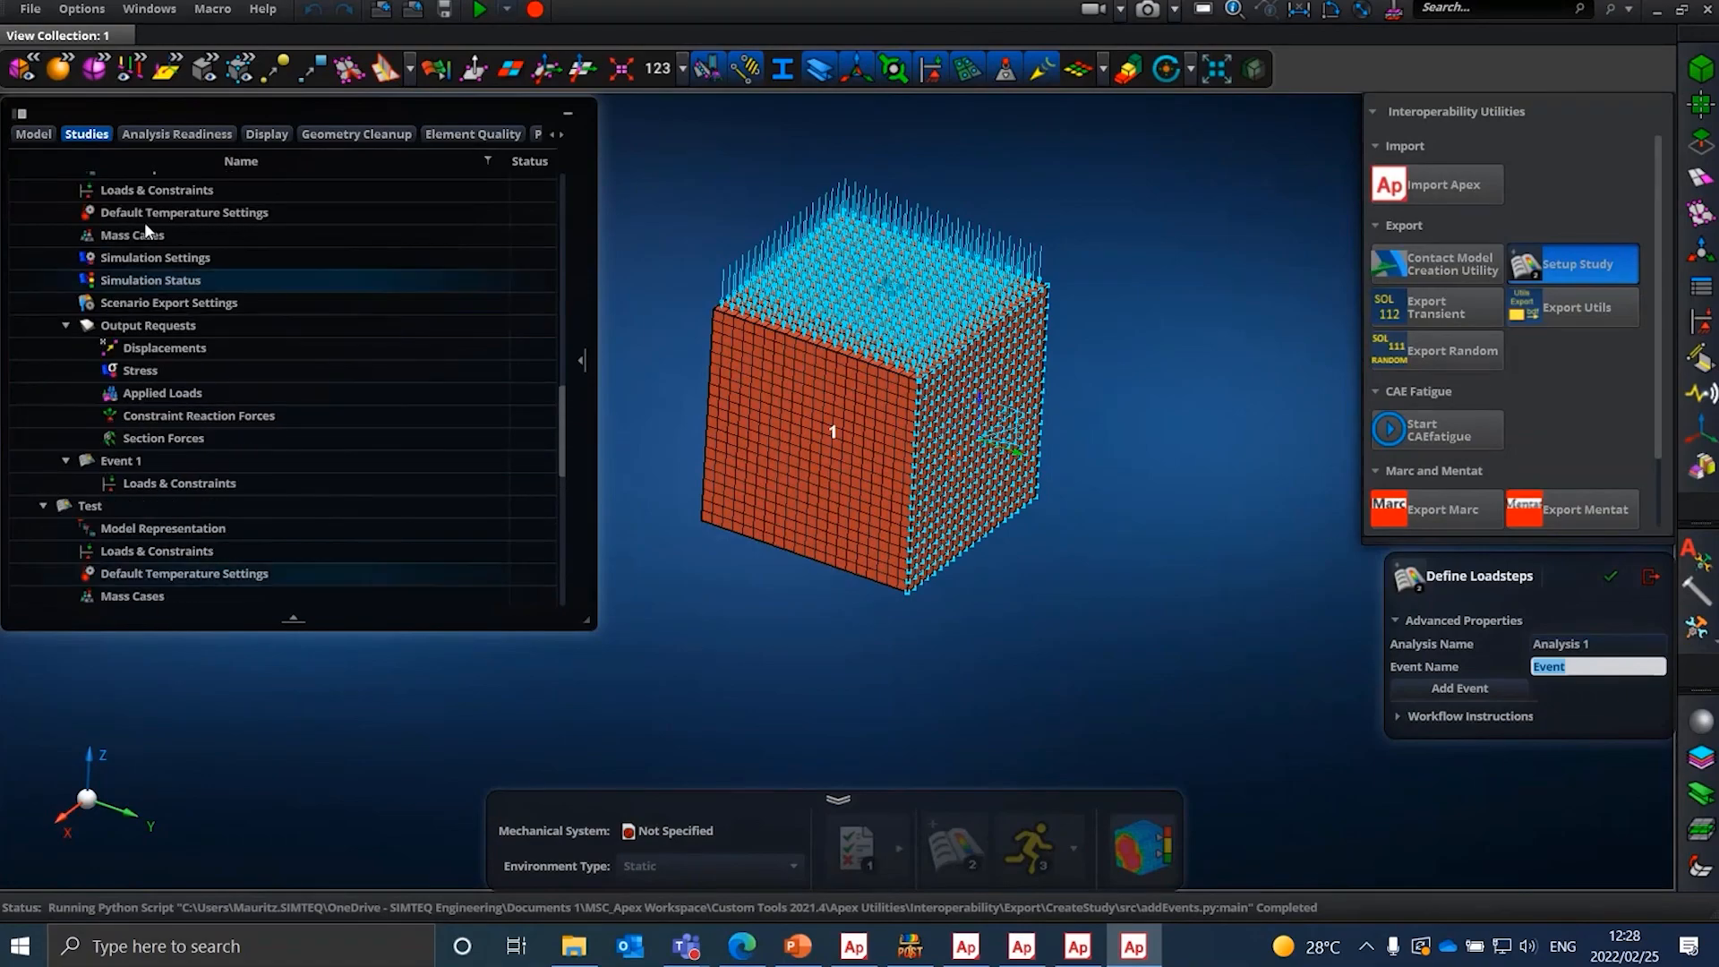
scroll(179, 205, up, 10)
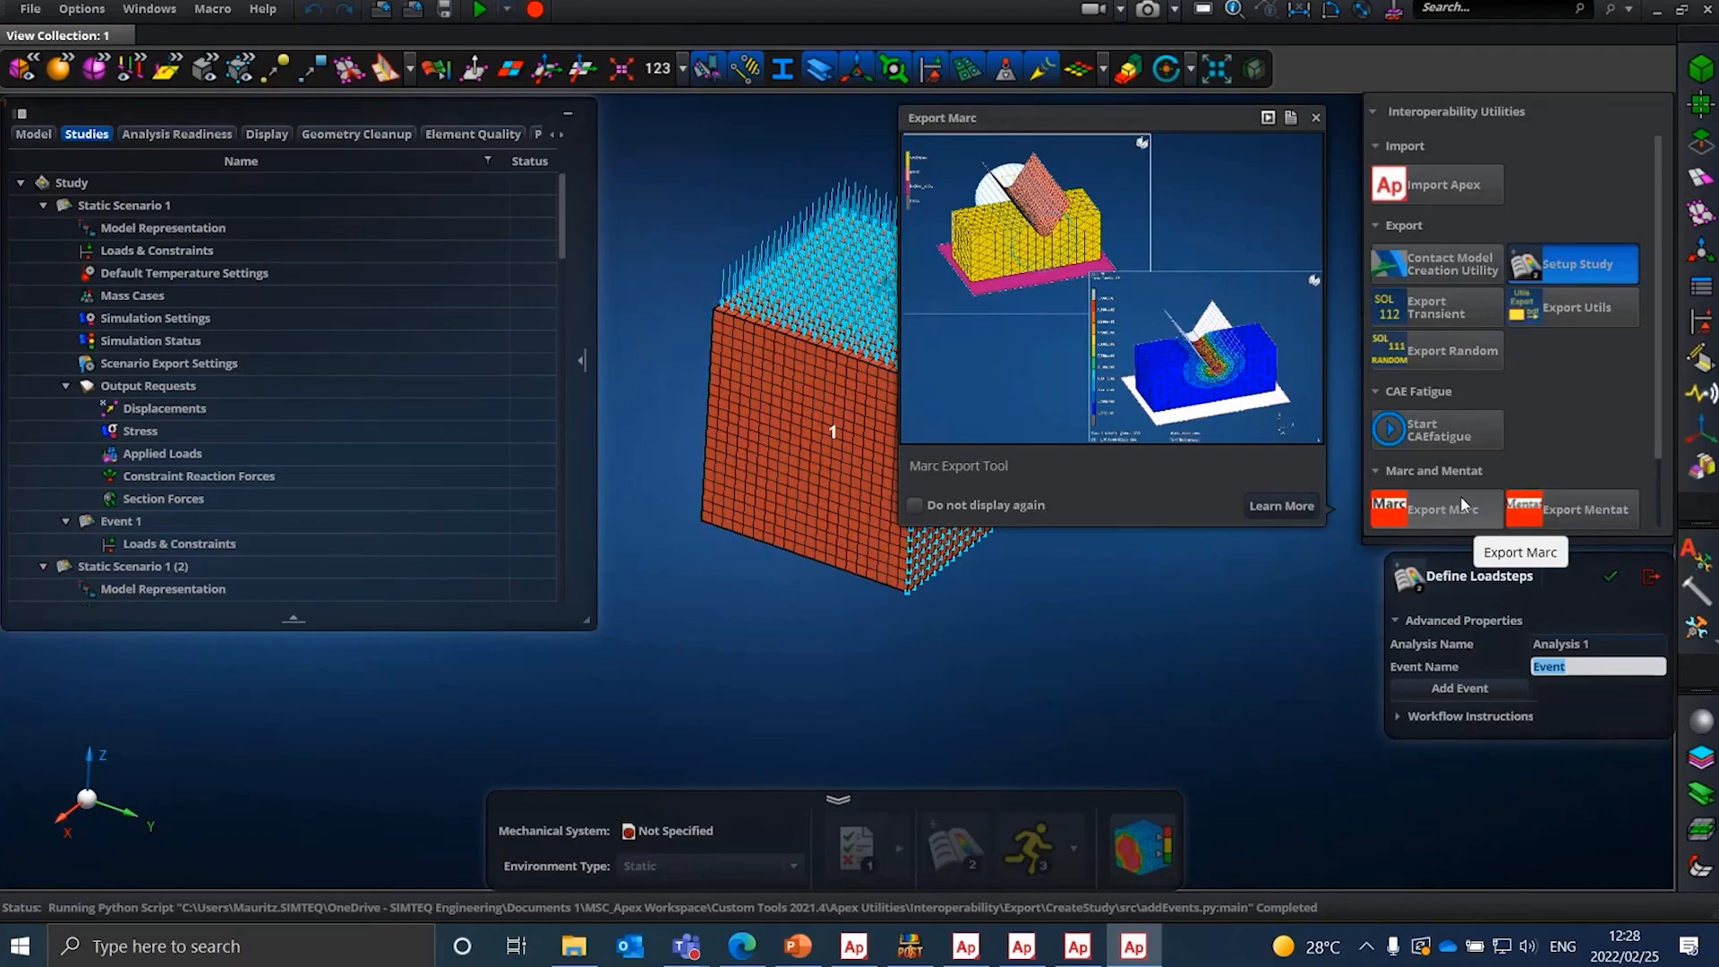
- Open Export Marc and Export Mentat in turn and examine their path and Run Mentat options
click(1449, 513)
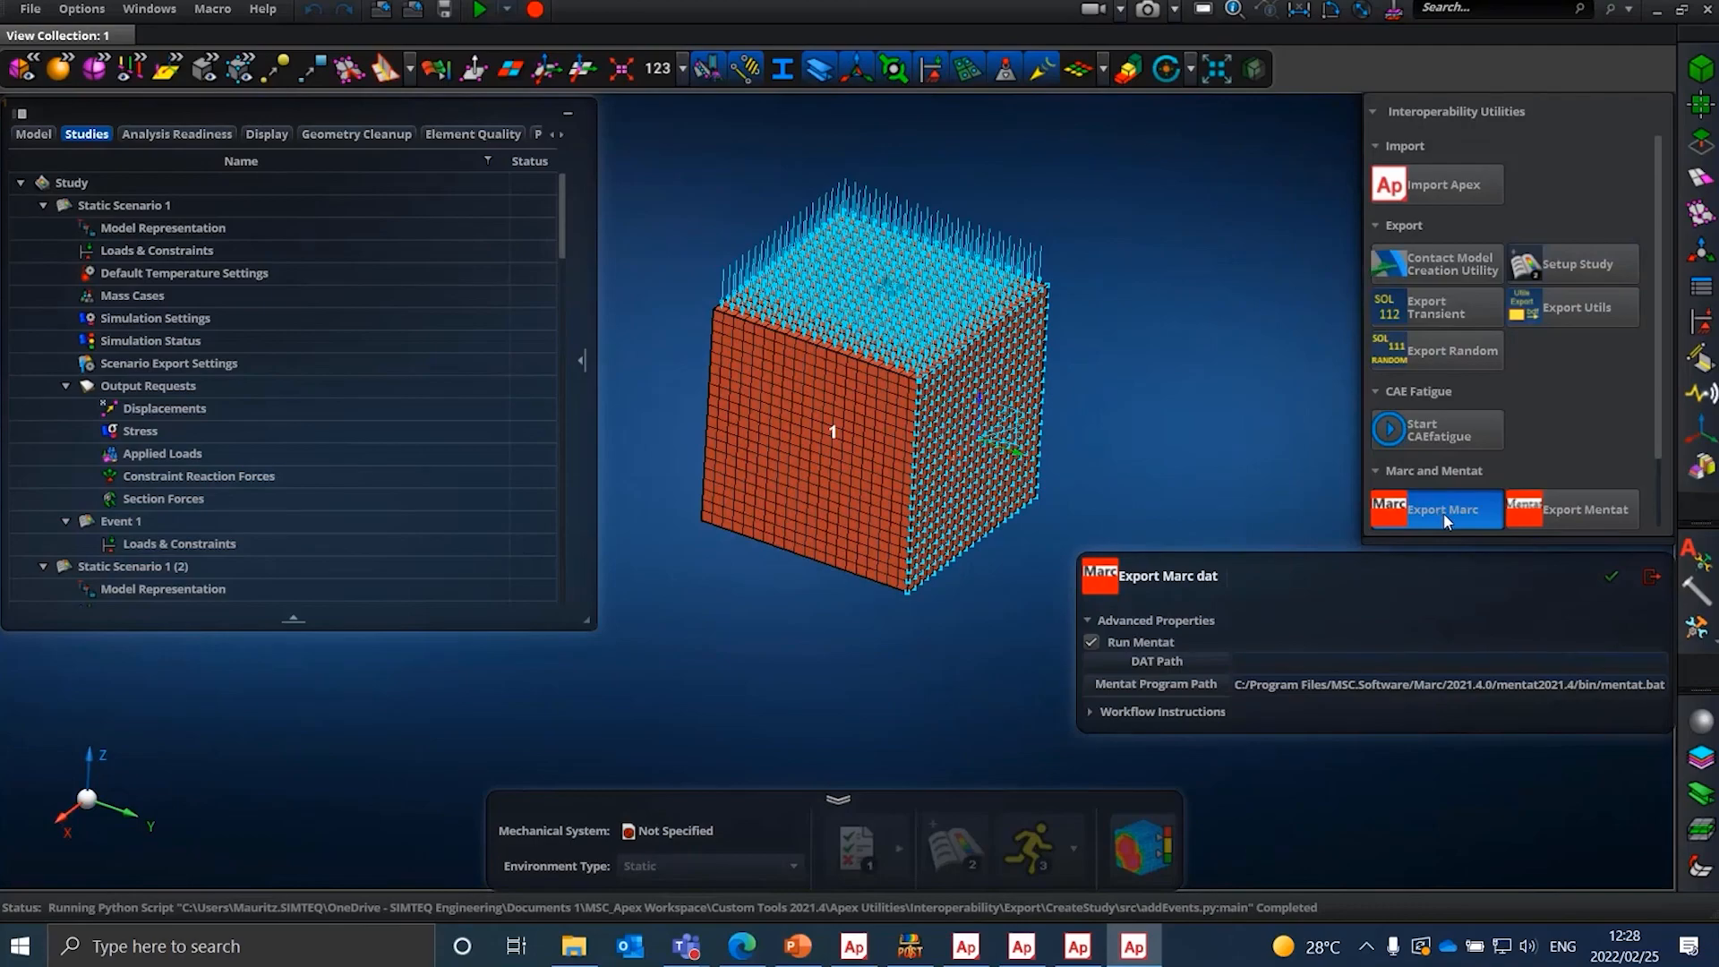
click(1579, 510)
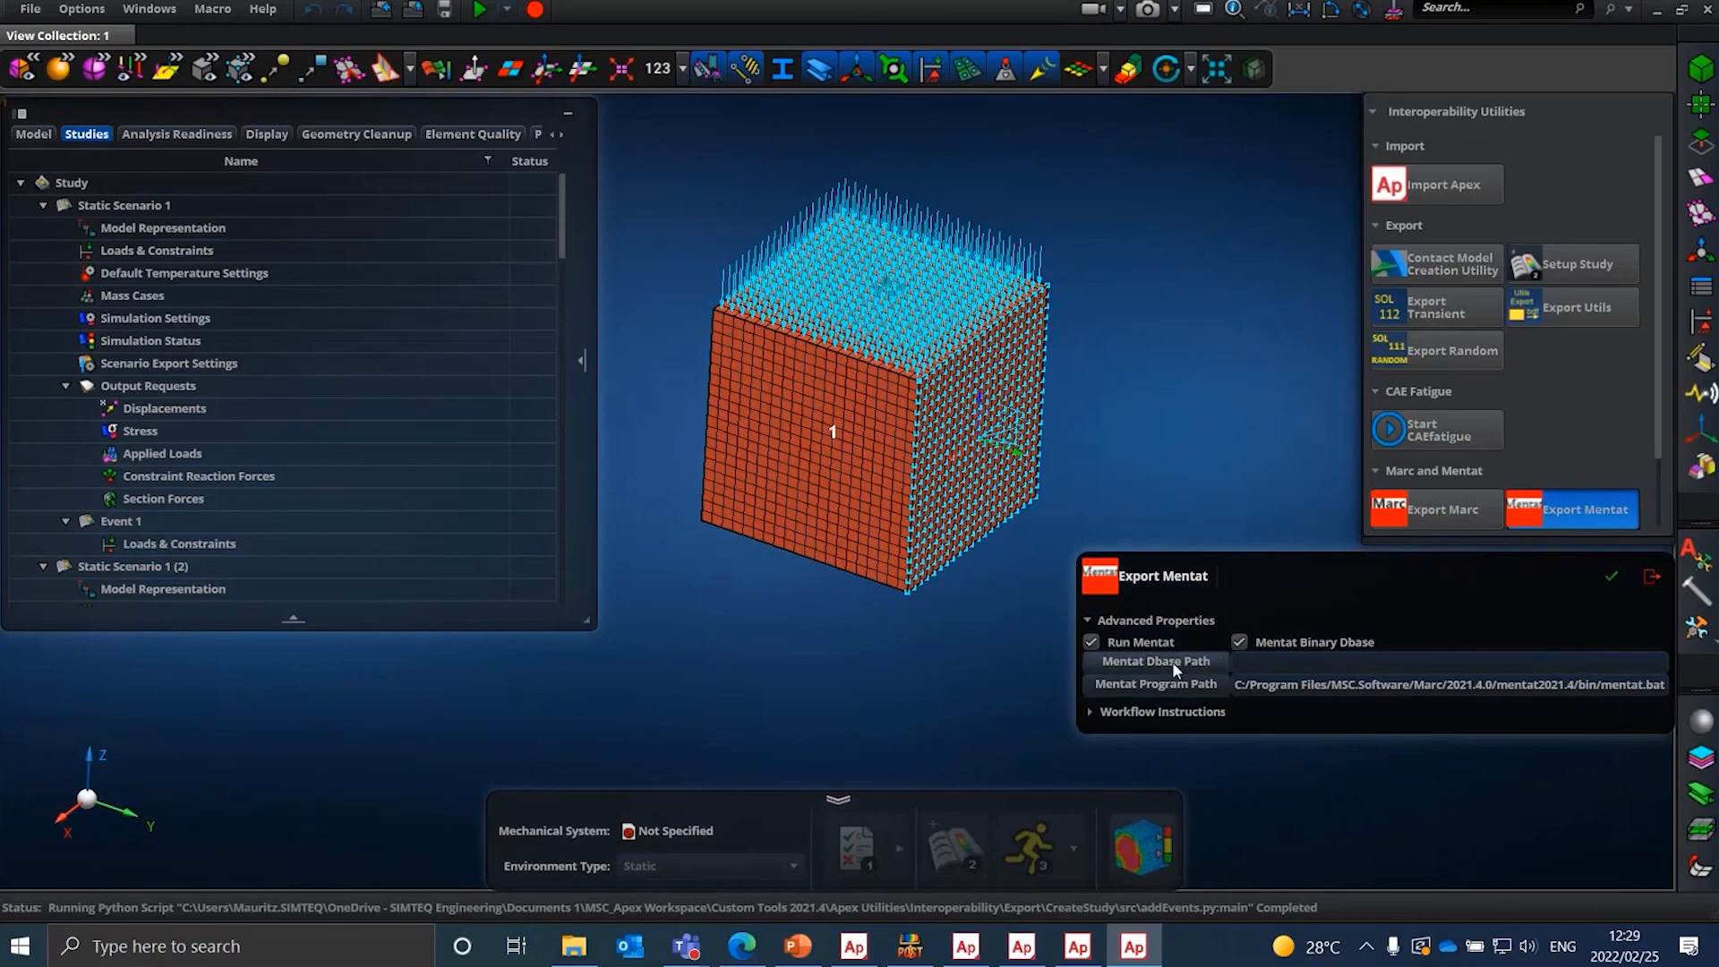
mouse_move(1590, 515)
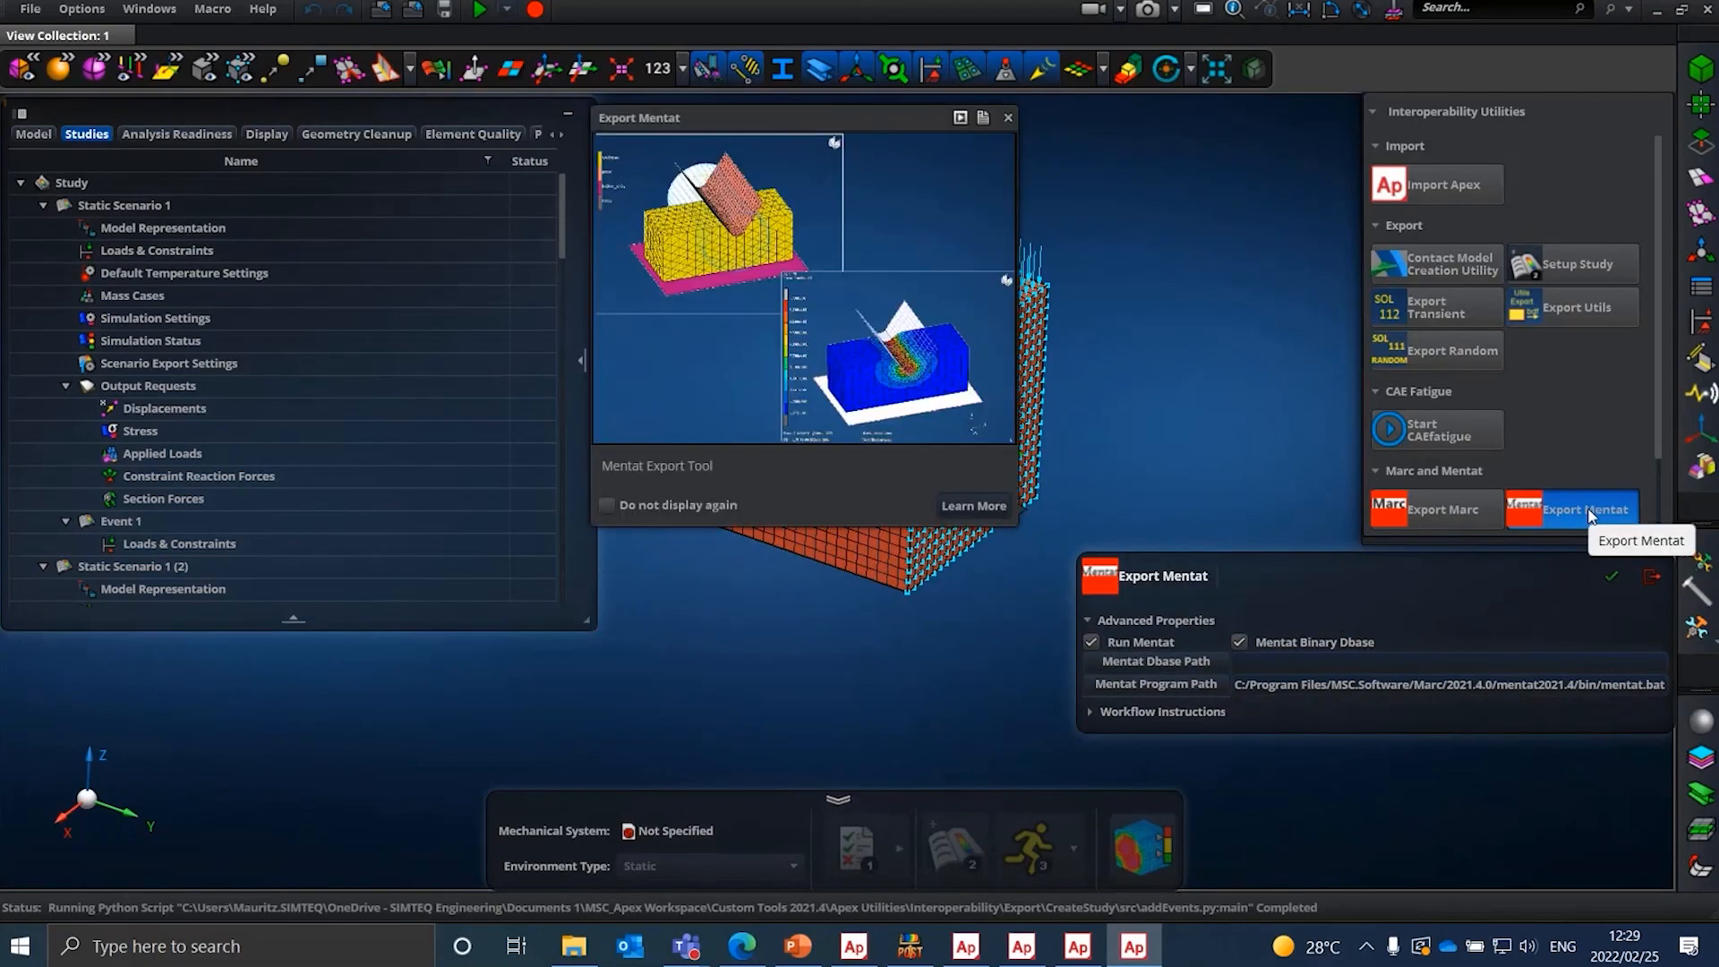